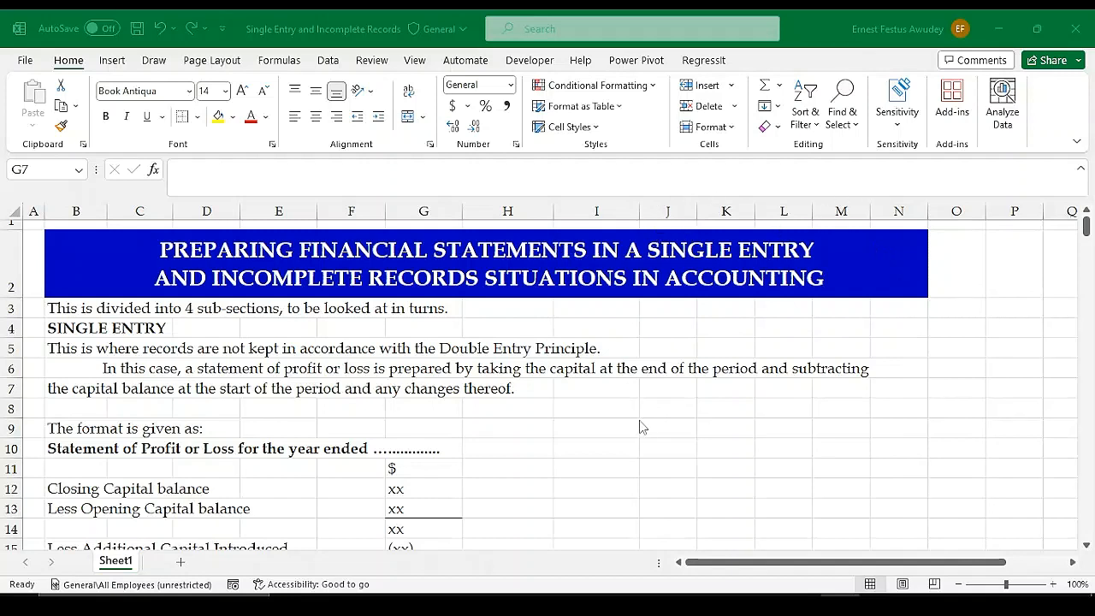
Select the SINGLE ENTRY heading in cell B4 of the worksheet
click(526, 605)
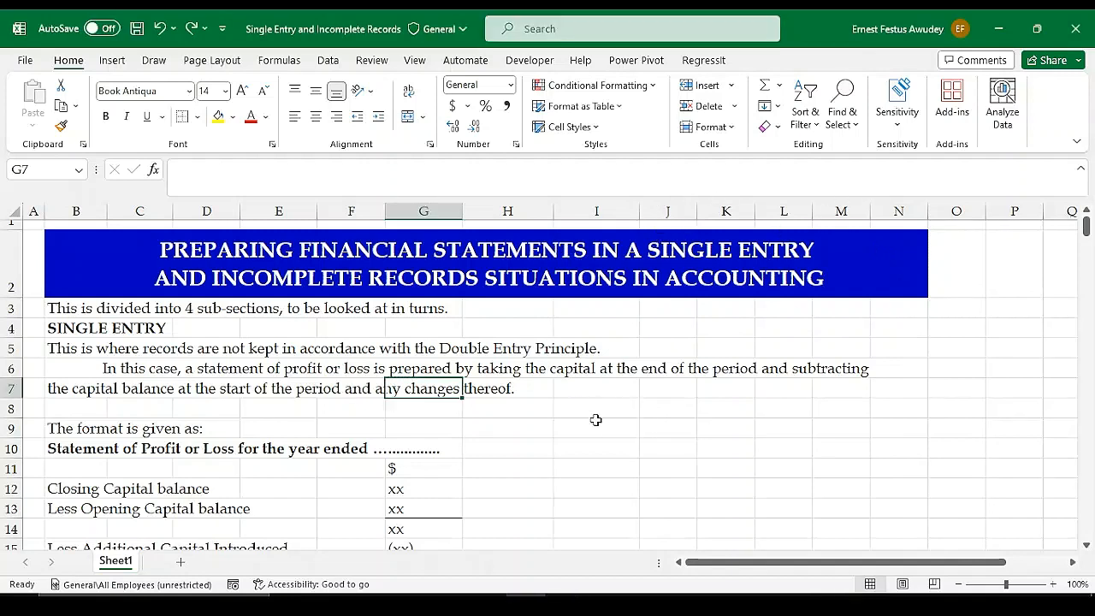
click(596, 425)
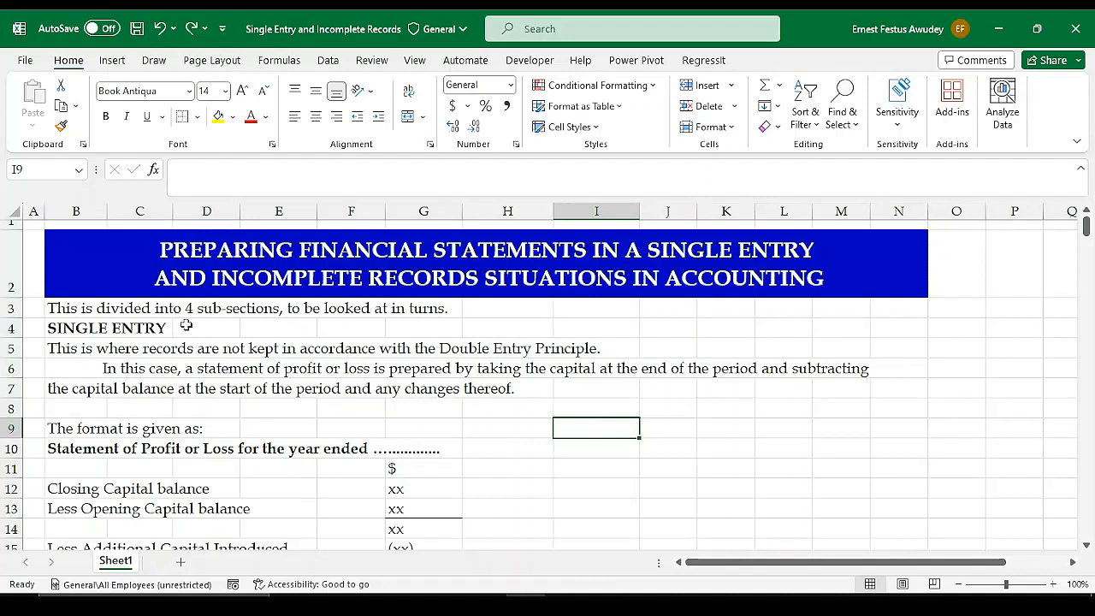
click(130, 332)
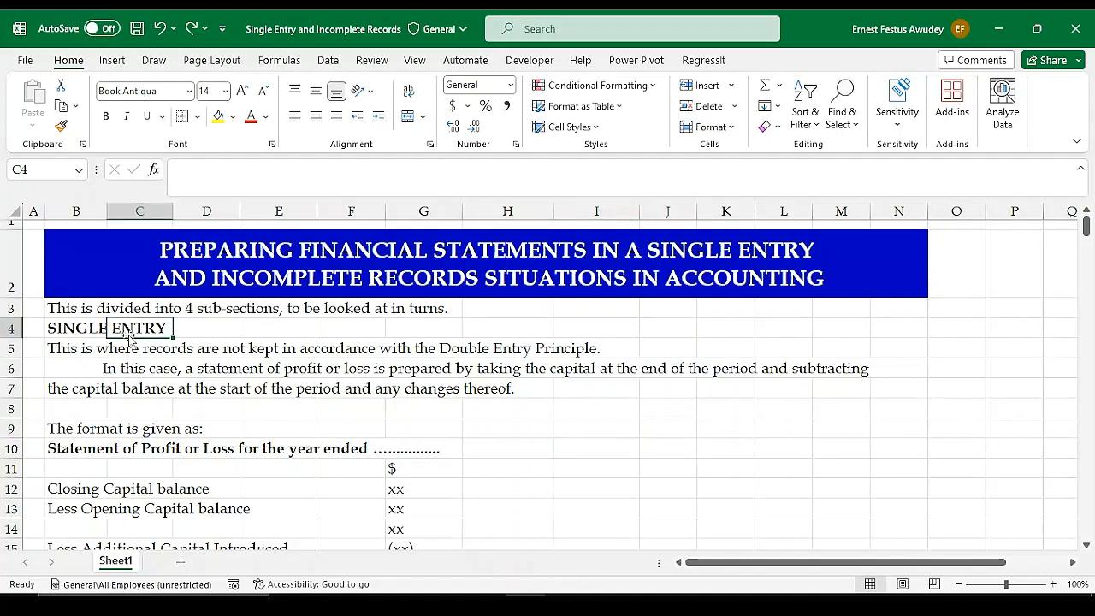
click(83, 326)
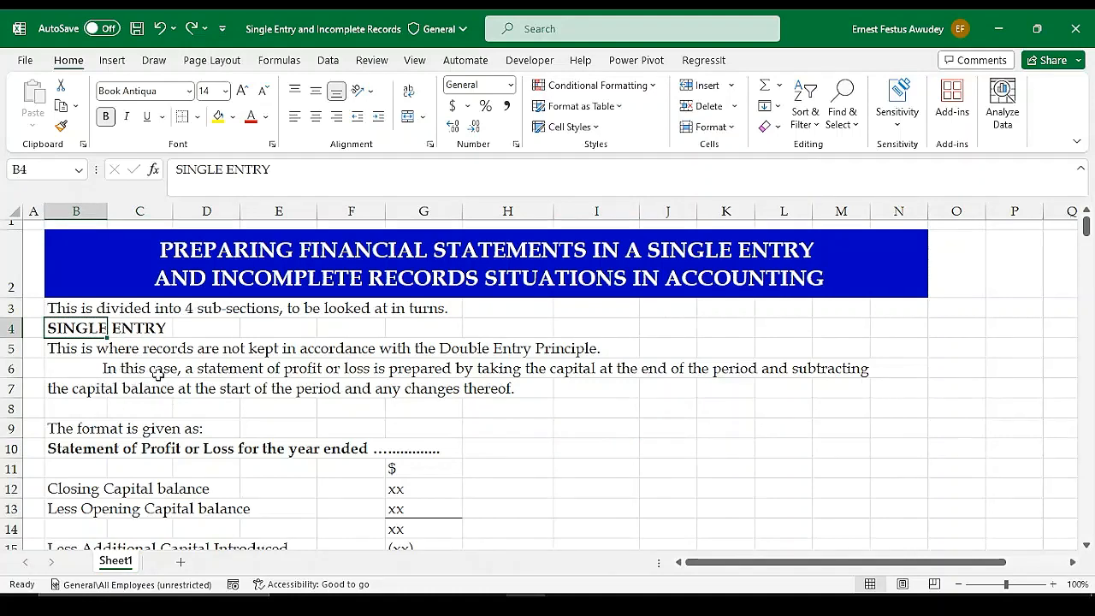
Examine the single entry section, including the Statement of Profit or Loss and Statement of Affairs formats
scroll(190, 412, down, 3)
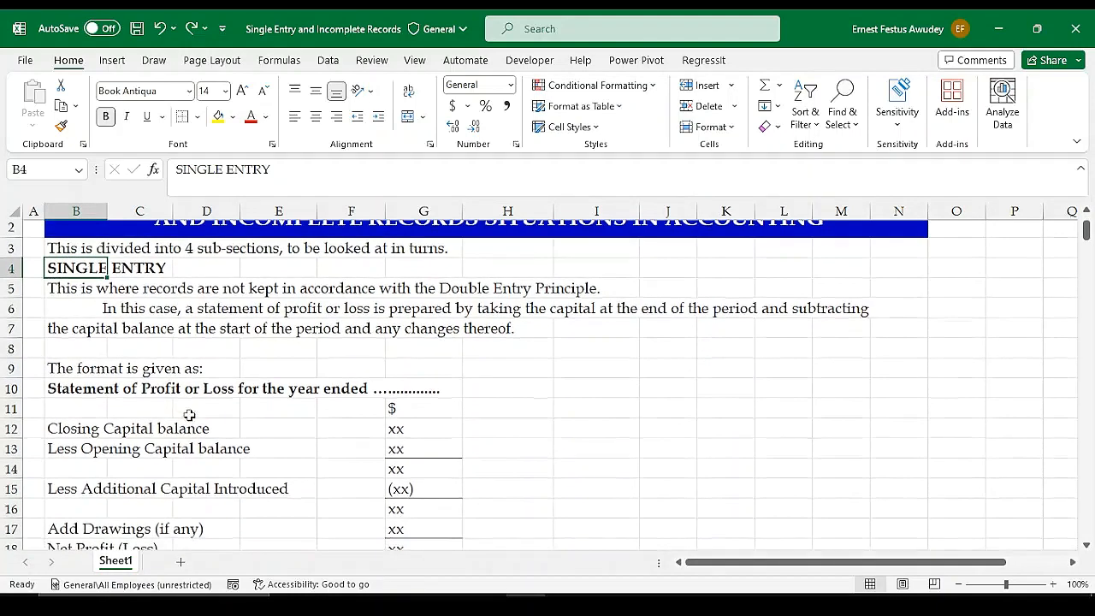
scroll(190, 412, down, 3)
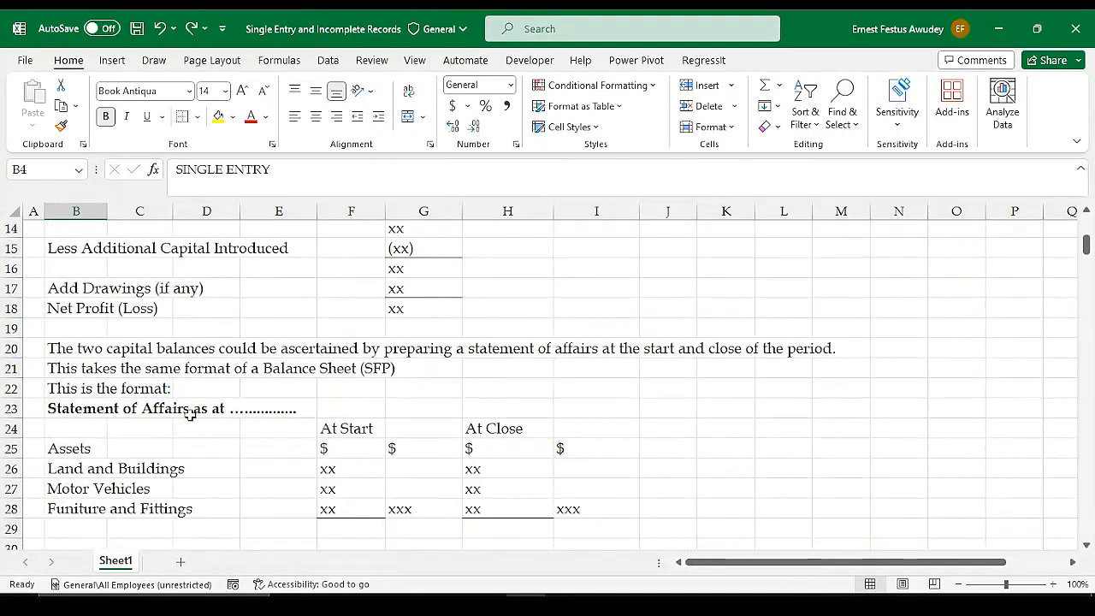
scroll(443, 395, up, 3)
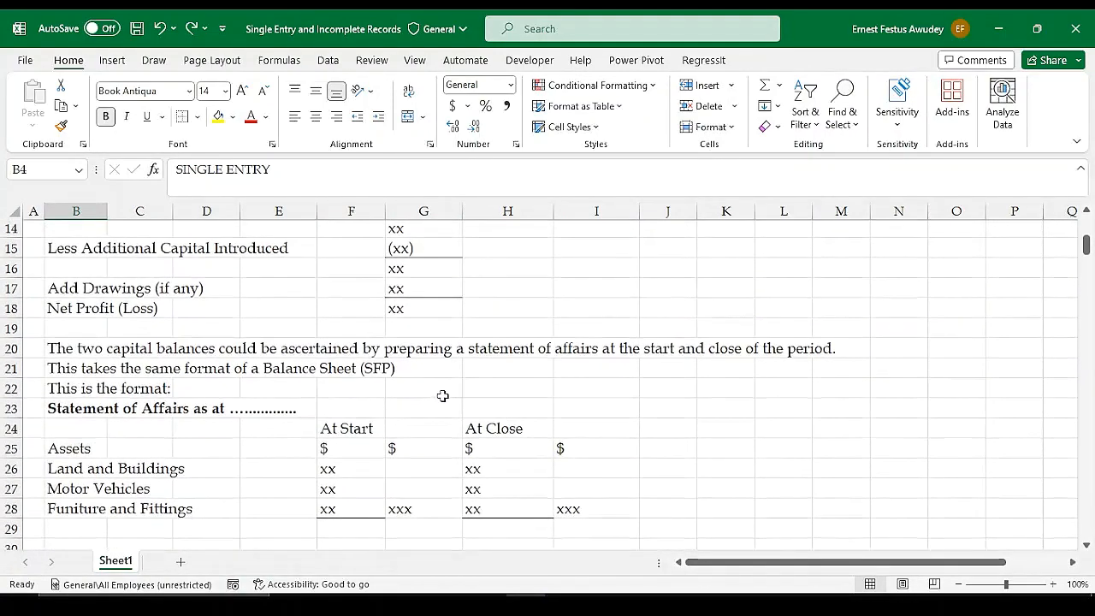
scroll(443, 396, up, 1)
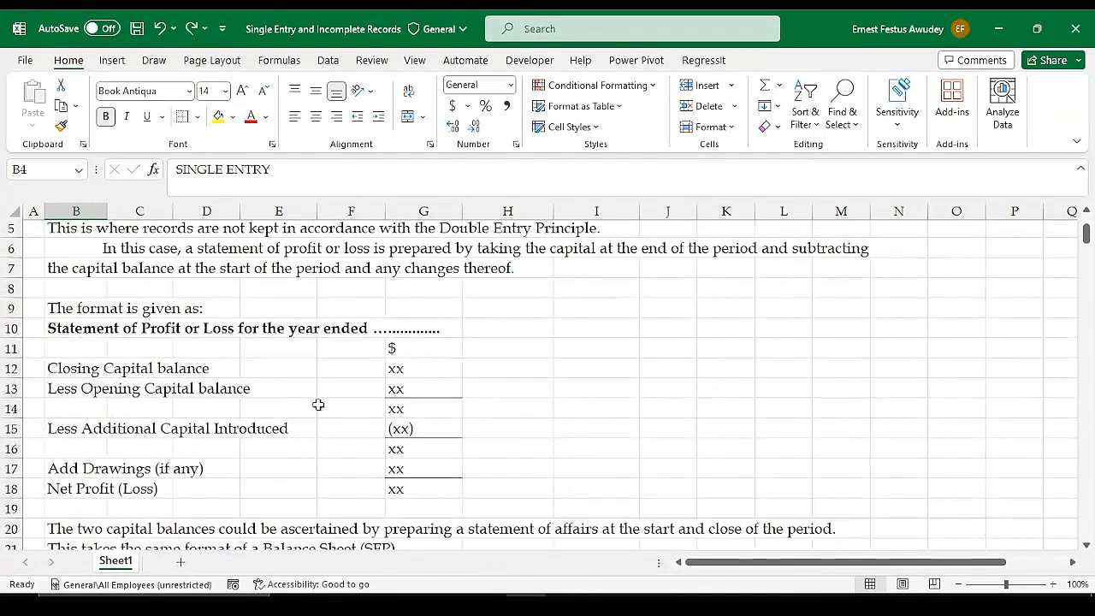
scroll(300, 408, down, 1)
scroll(301, 408, up, 1)
scroll(291, 394, up, 2)
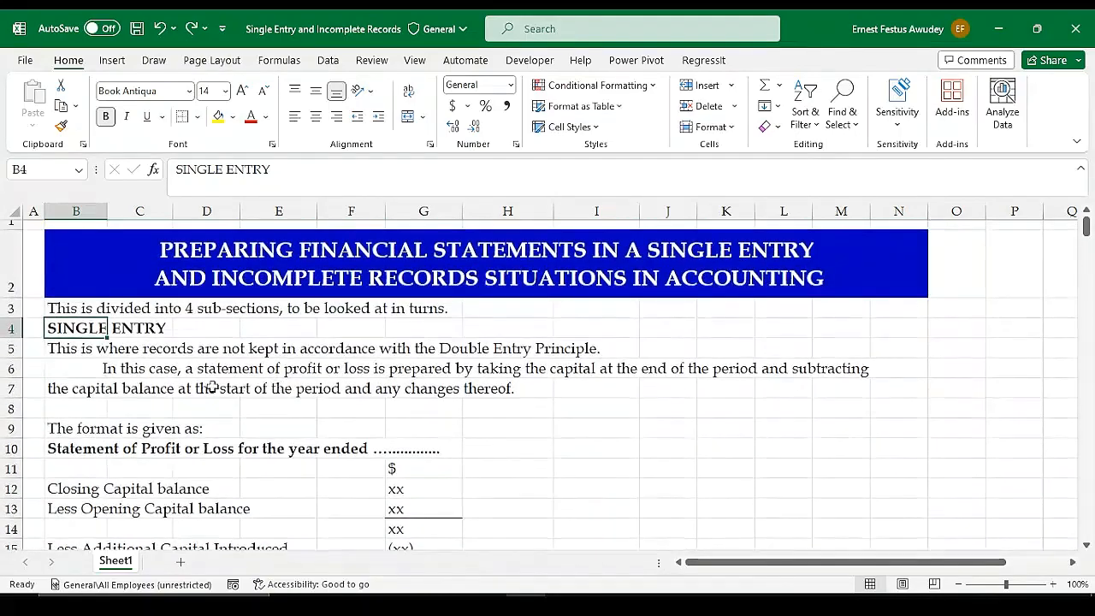
scroll(210, 385, down, 4)
scroll(232, 395, down, 14)
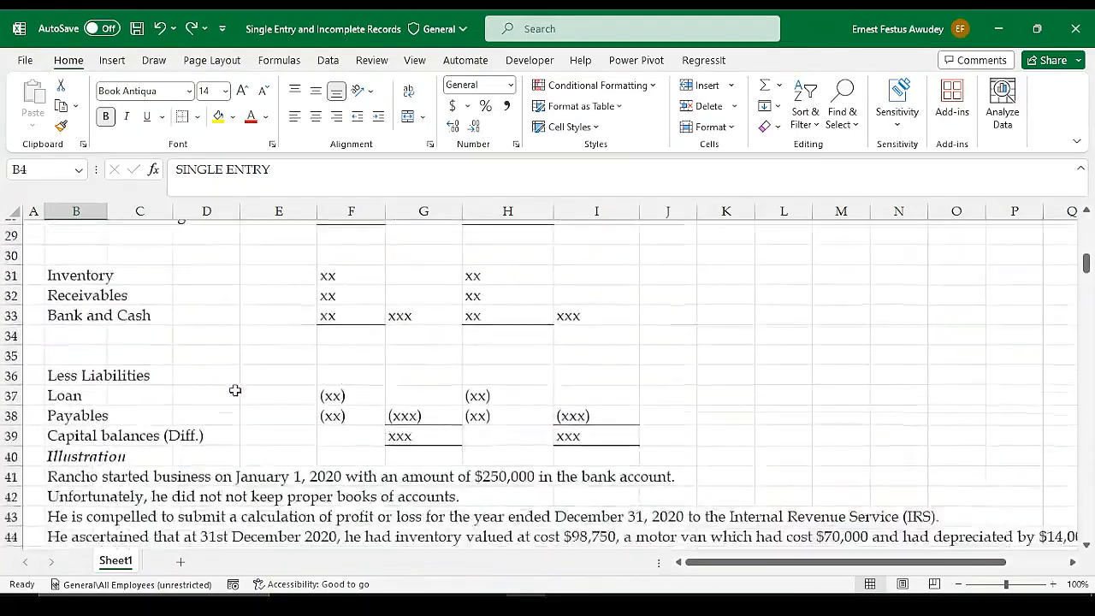
Look through the Incomplete Records section, covering the standard workings, the Gen Z Analyst illustration and the statement templates
scroll(273, 391, down, 6)
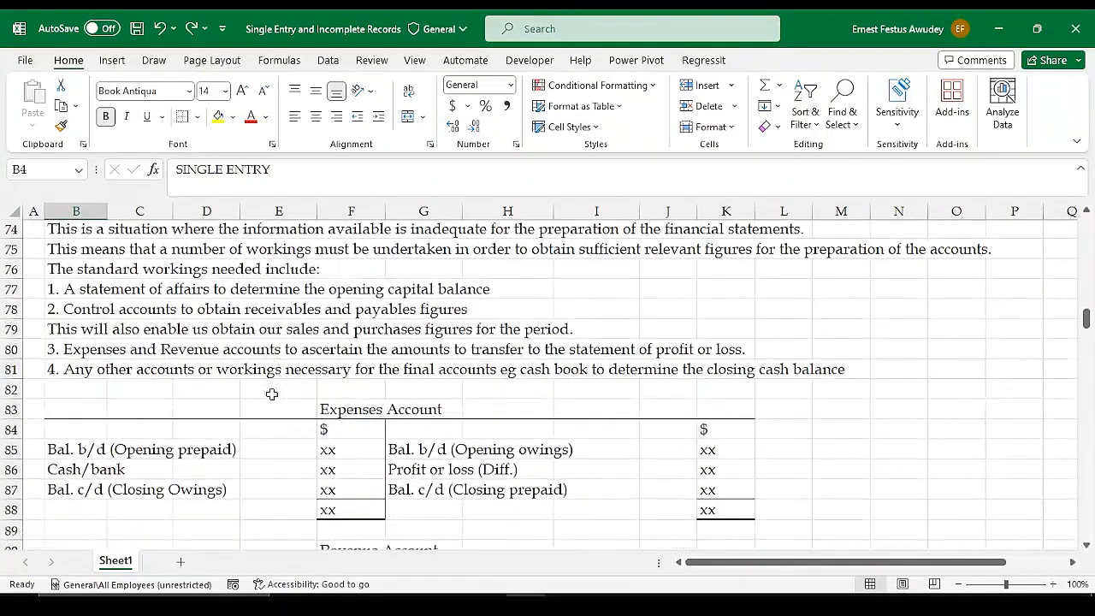
scroll(256, 393, up, 1)
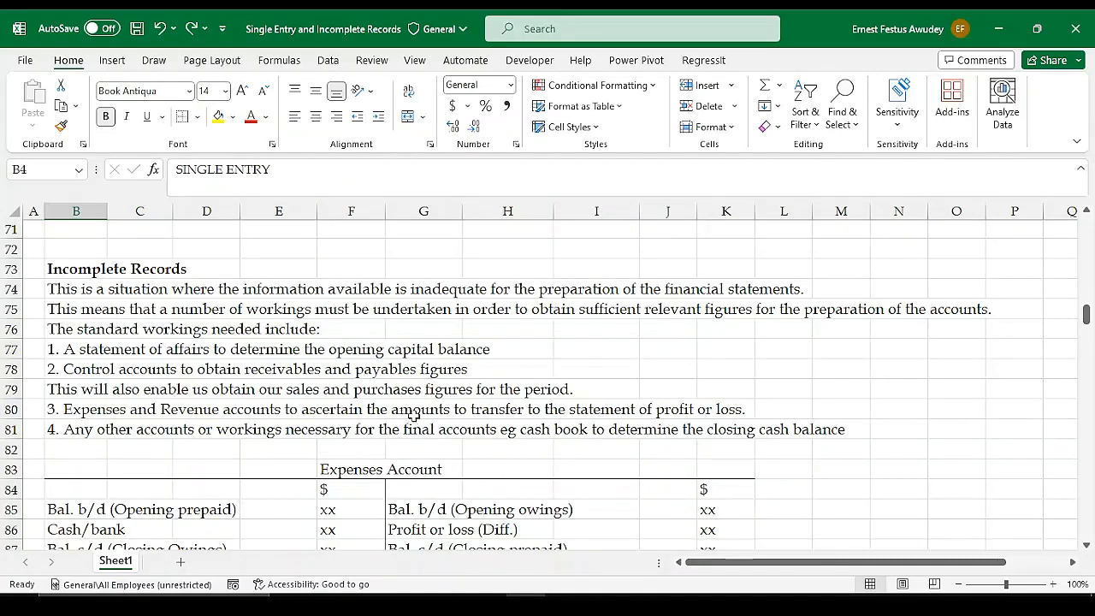
scroll(507, 417, down, 2)
scroll(513, 423, down, 16)
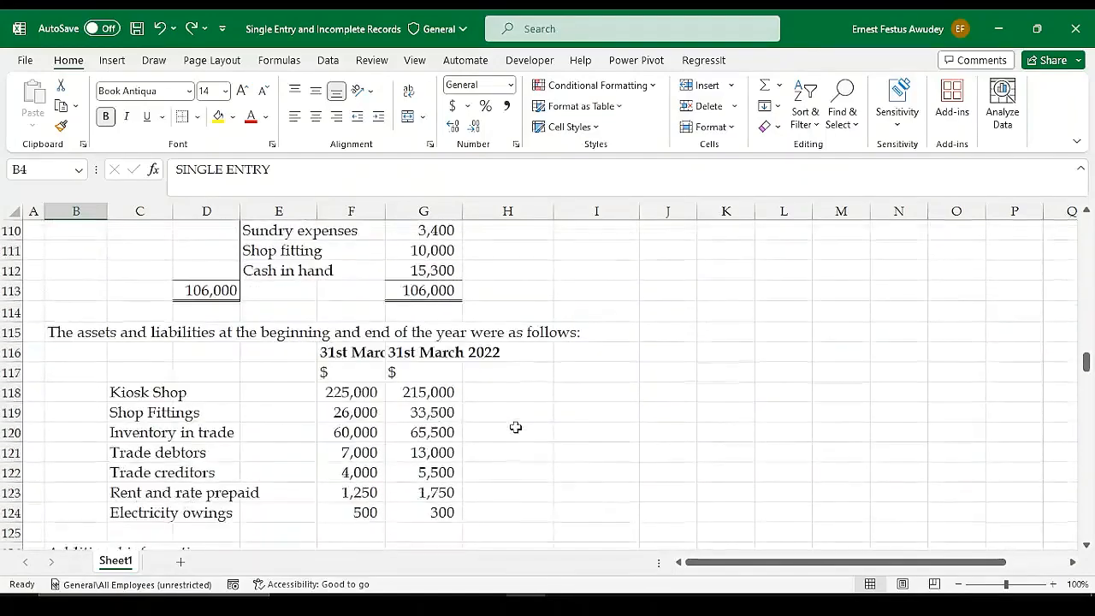
scroll(461, 438, down, 19)
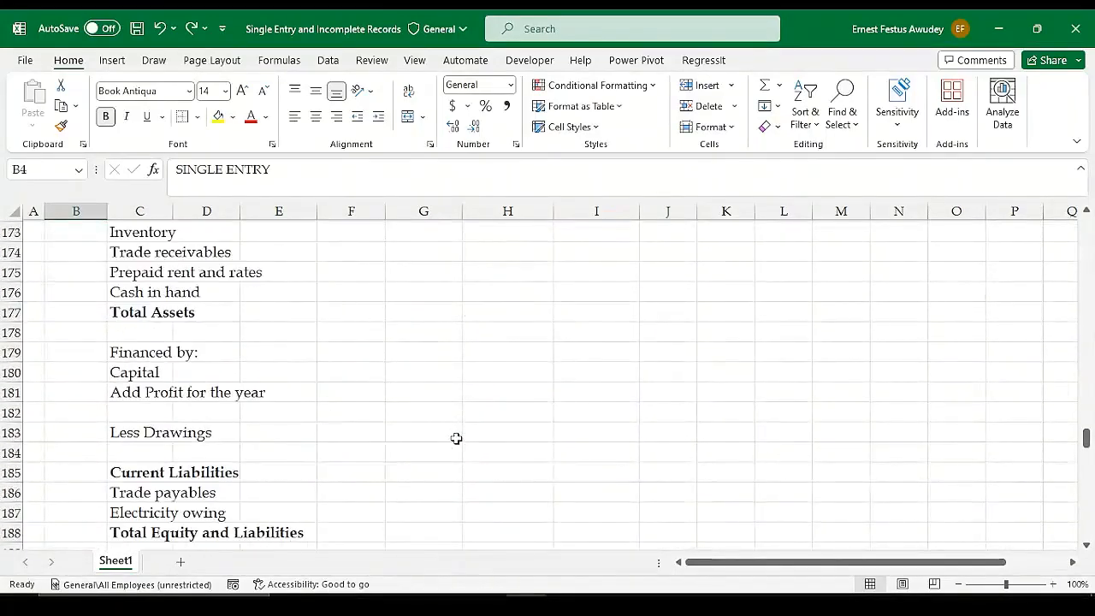
Examine the sections on missing figures and on inventory stolen or destroyed, and return to the worksheet's title
scroll(455, 438, down, 2)
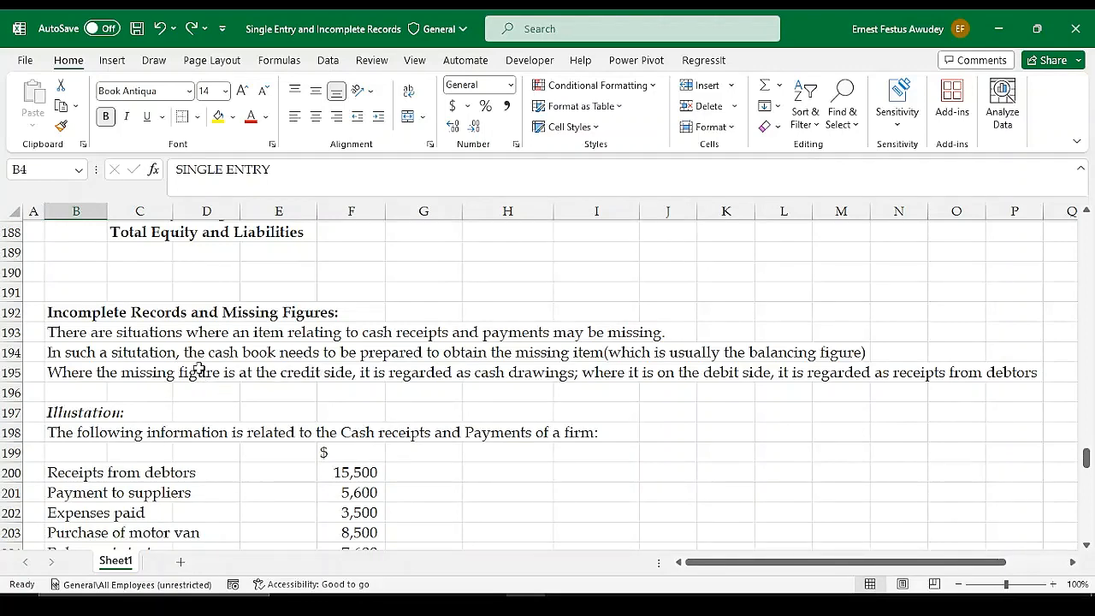
scroll(257, 368, down, 5)
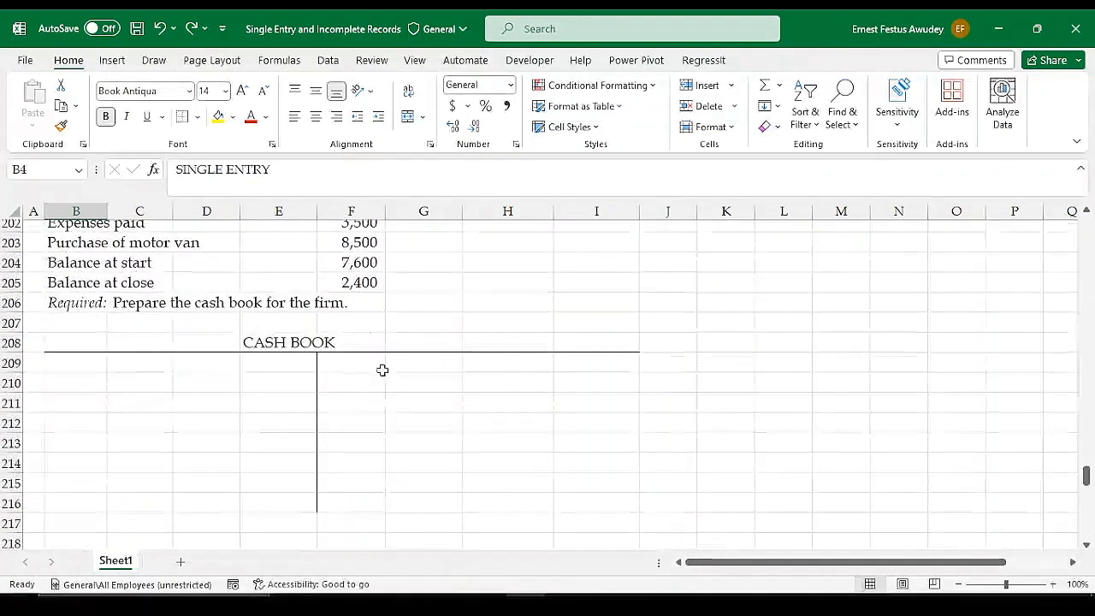
scroll(470, 377, down, 5)
scroll(470, 376, up, 1)
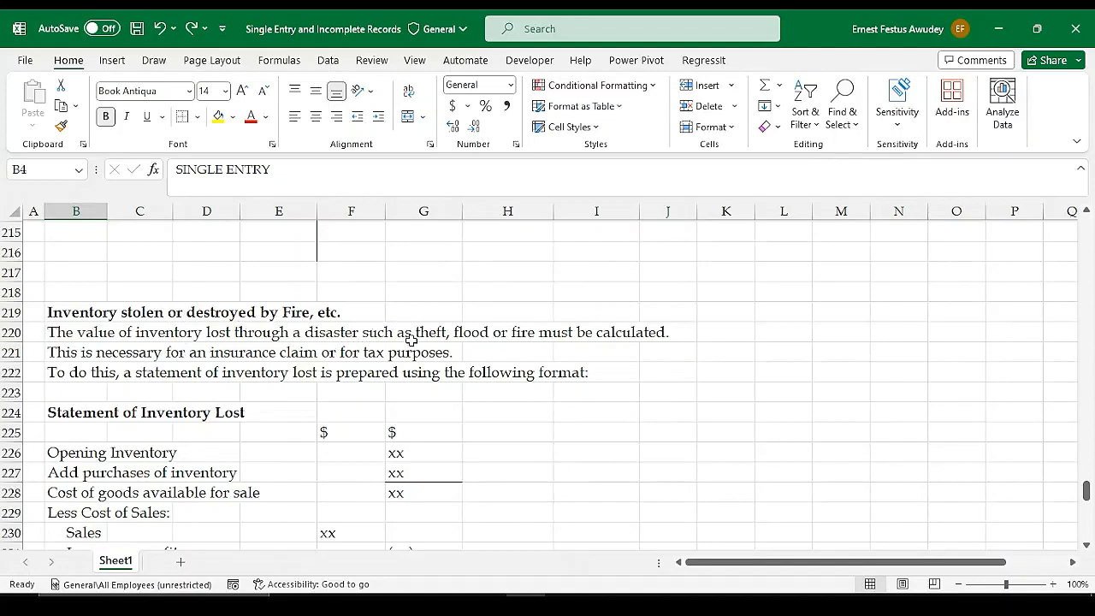
scroll(398, 355, up, 11)
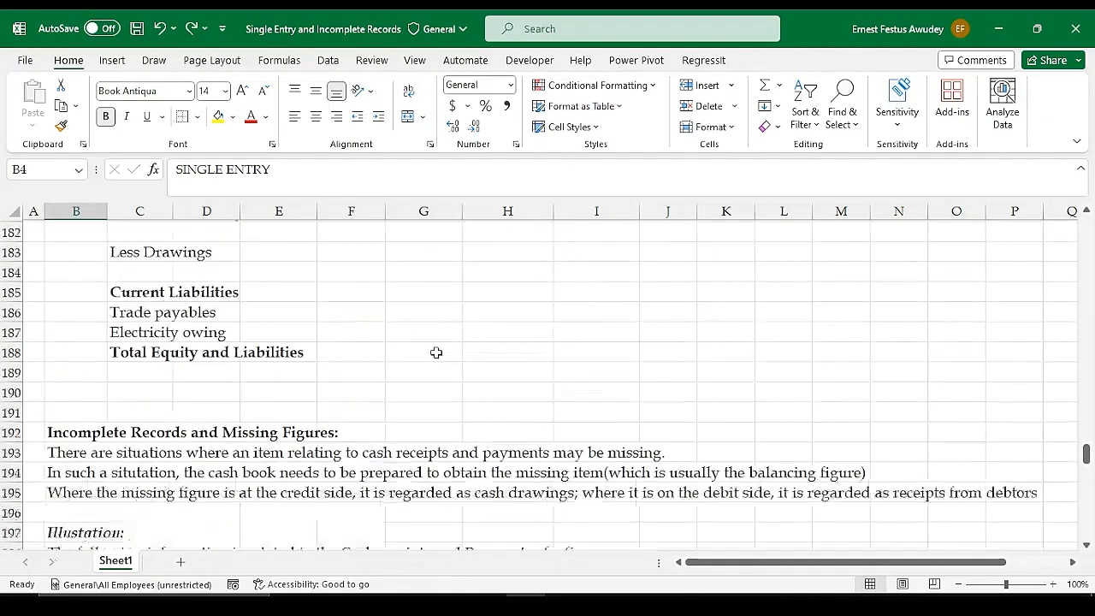
scroll(497, 352, up, 19)
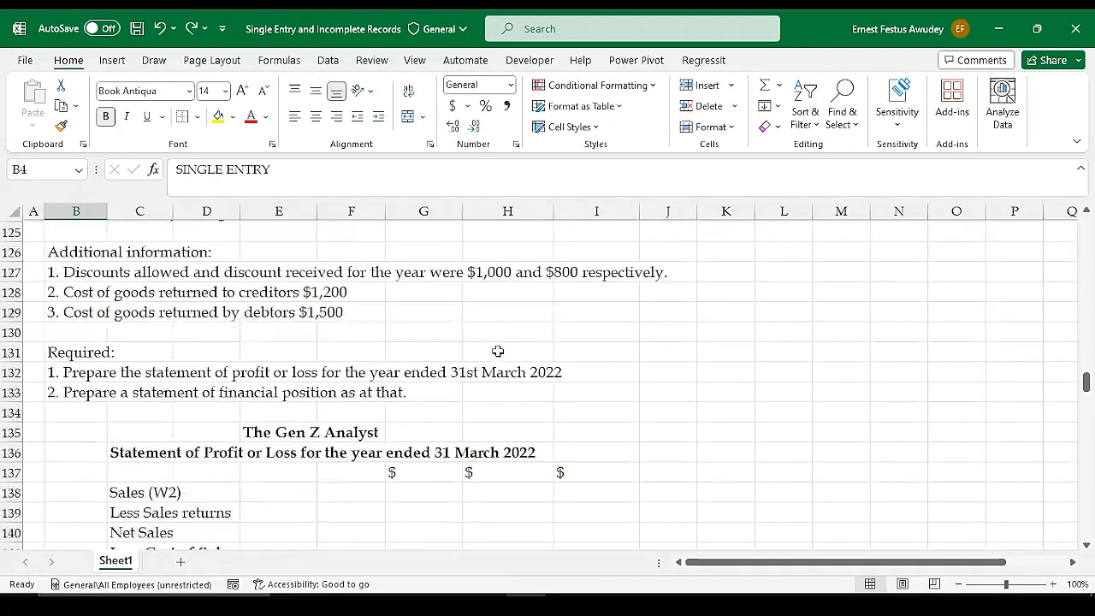
scroll(497, 351, up, 12)
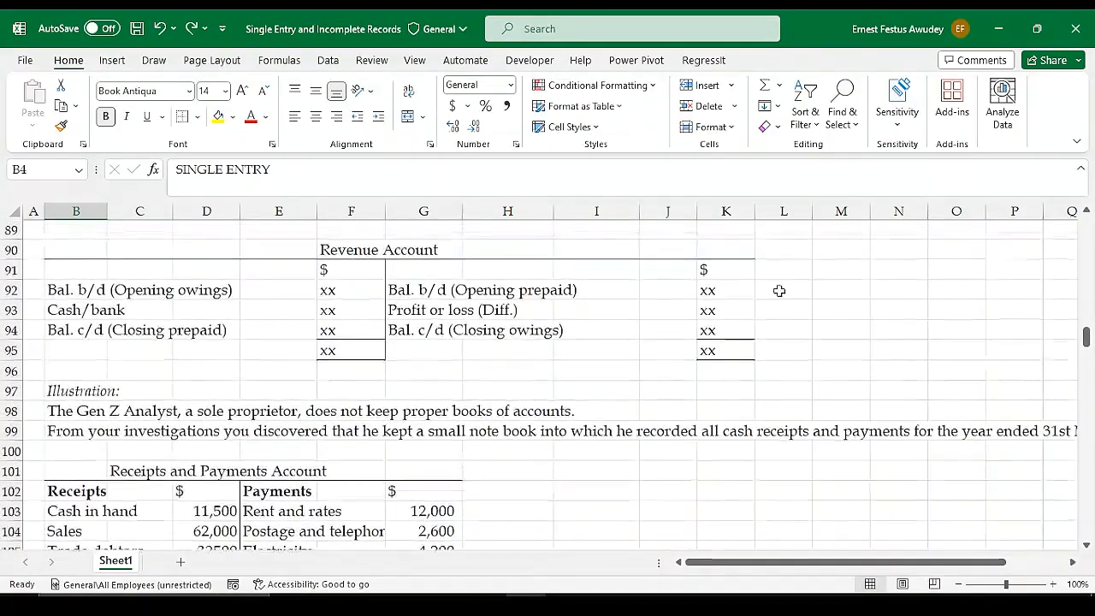
drag(1086, 341, 1086, 224)
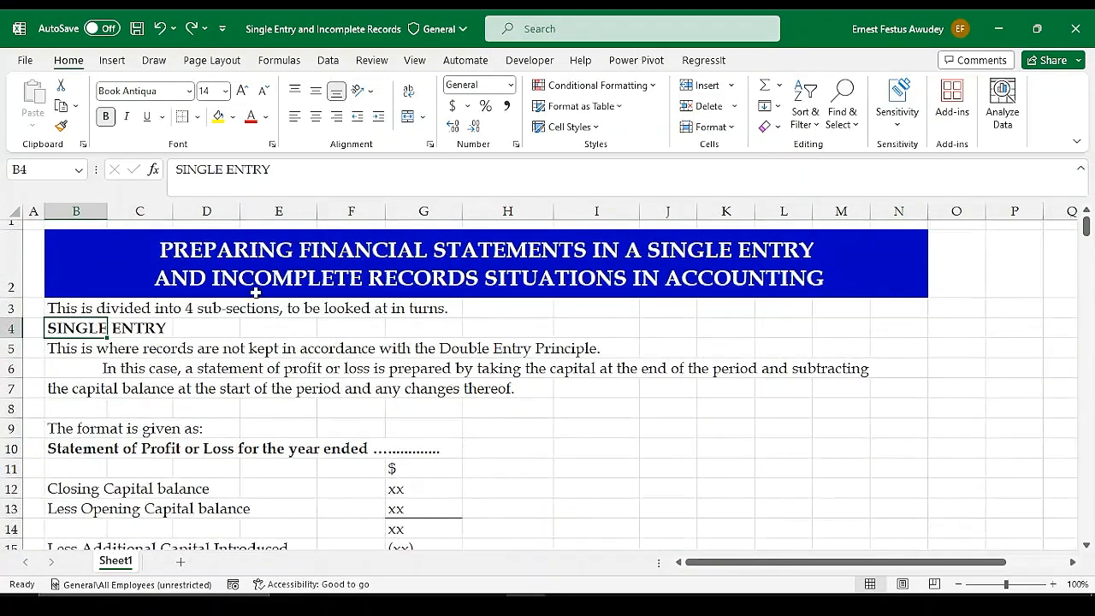
click(842, 601)
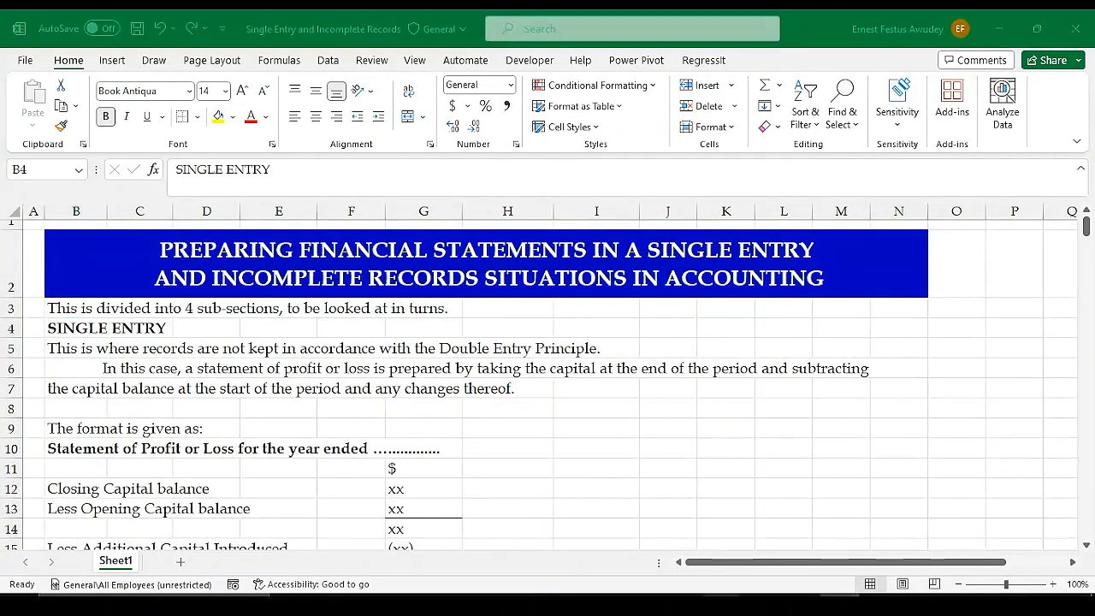
click(523, 603)
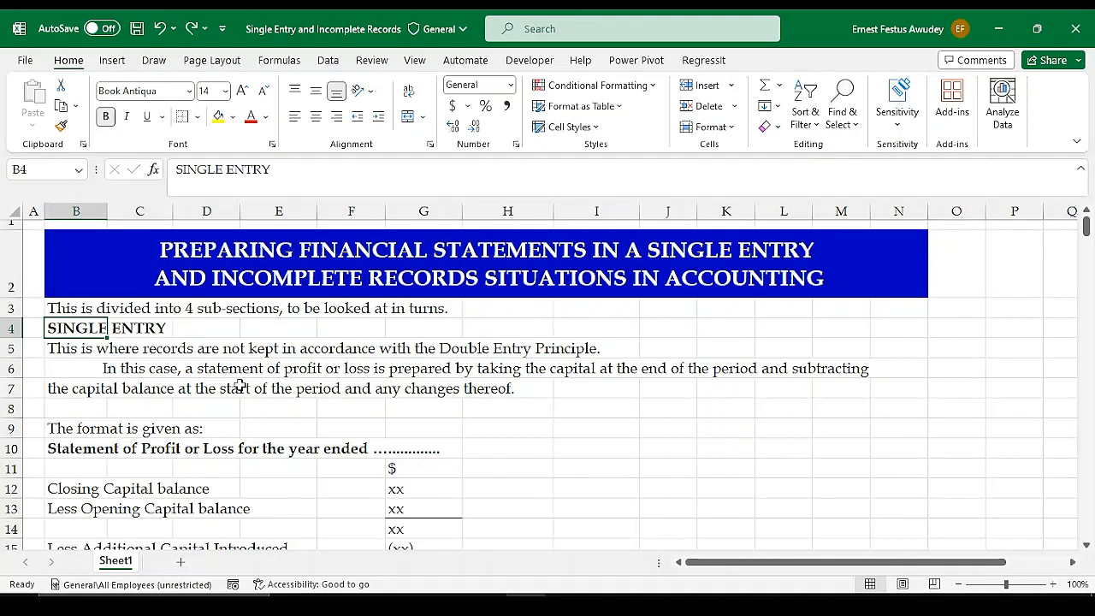
click(359, 390)
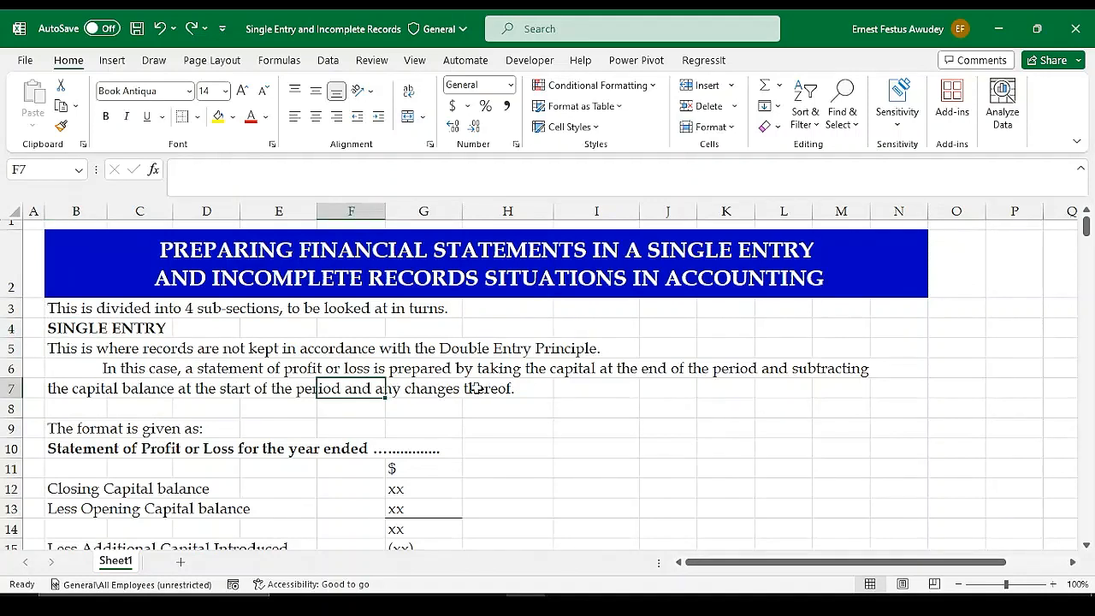
click(595, 388)
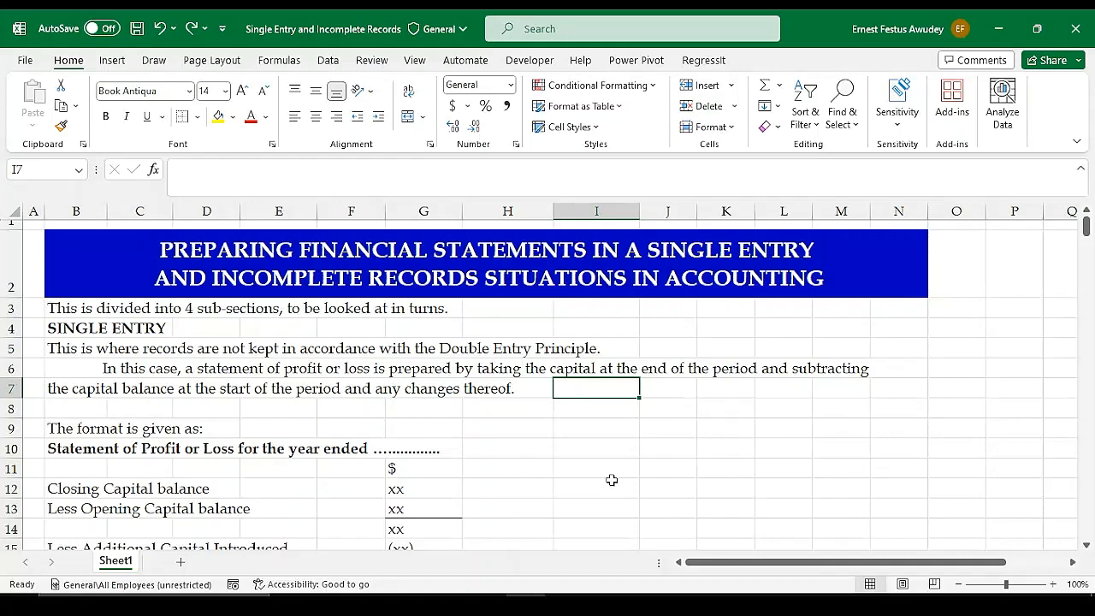
Select the whole Statement of Profit or Loss format in range B9:G18
scroll(649, 434, down, 1)
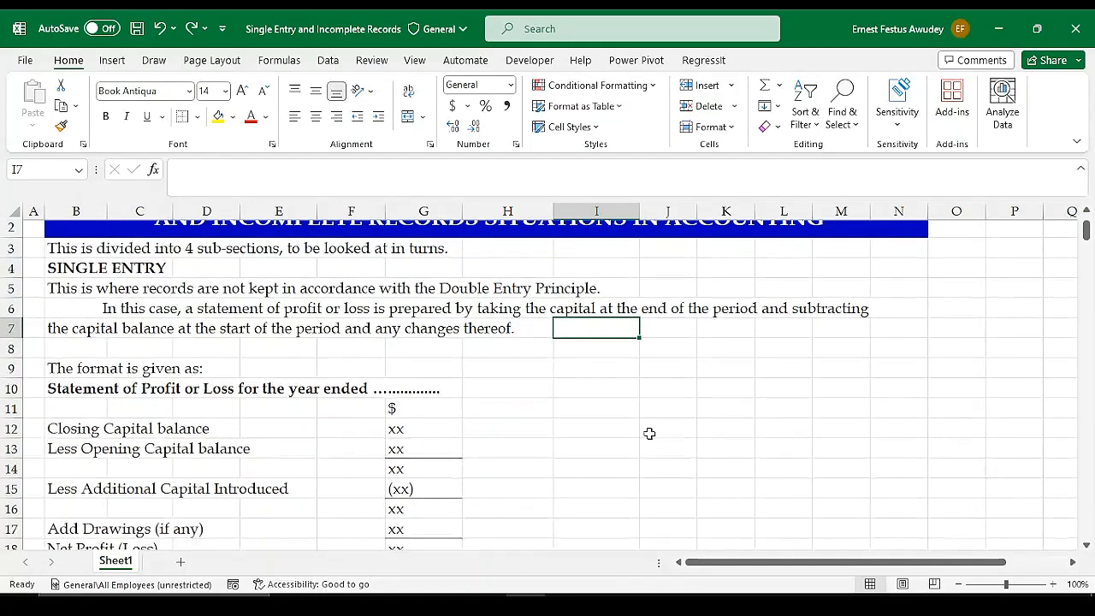
scroll(599, 427, down, 1)
scroll(457, 416, down, 1)
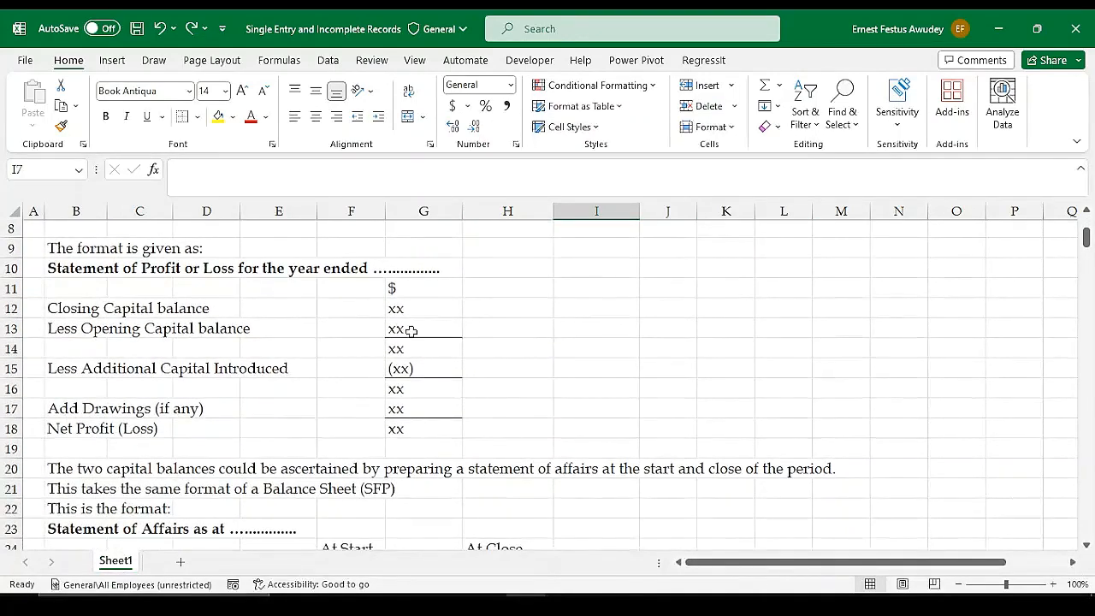
drag(50, 248, 450, 424)
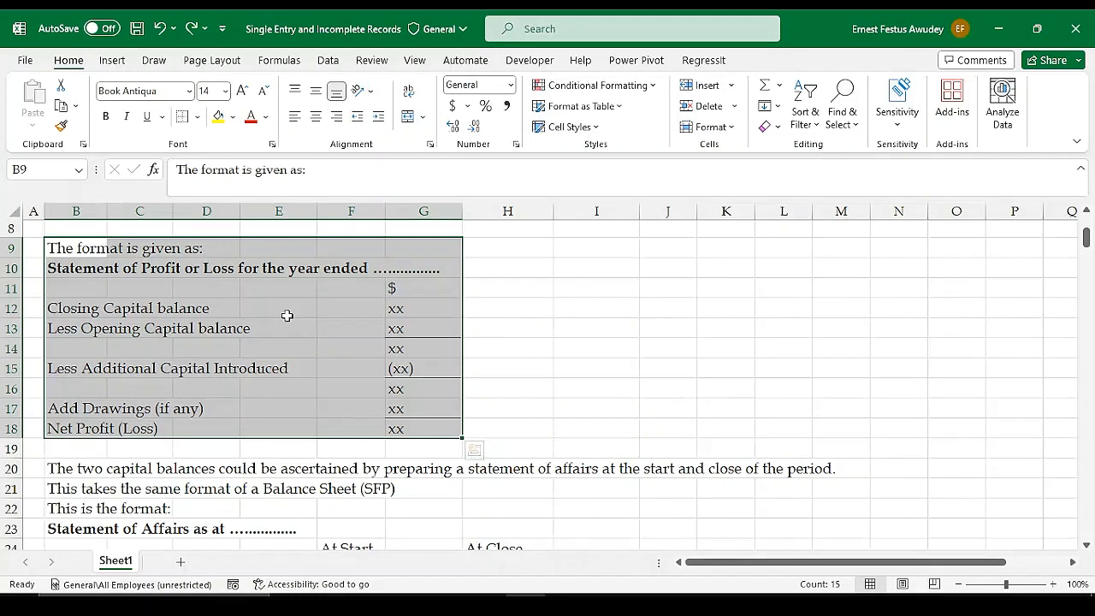
Highlight in turn the Closing Capital, Opening Capital and Additional Capital Introduced rows of the format, ending on the subtotal in G16
click(68, 306)
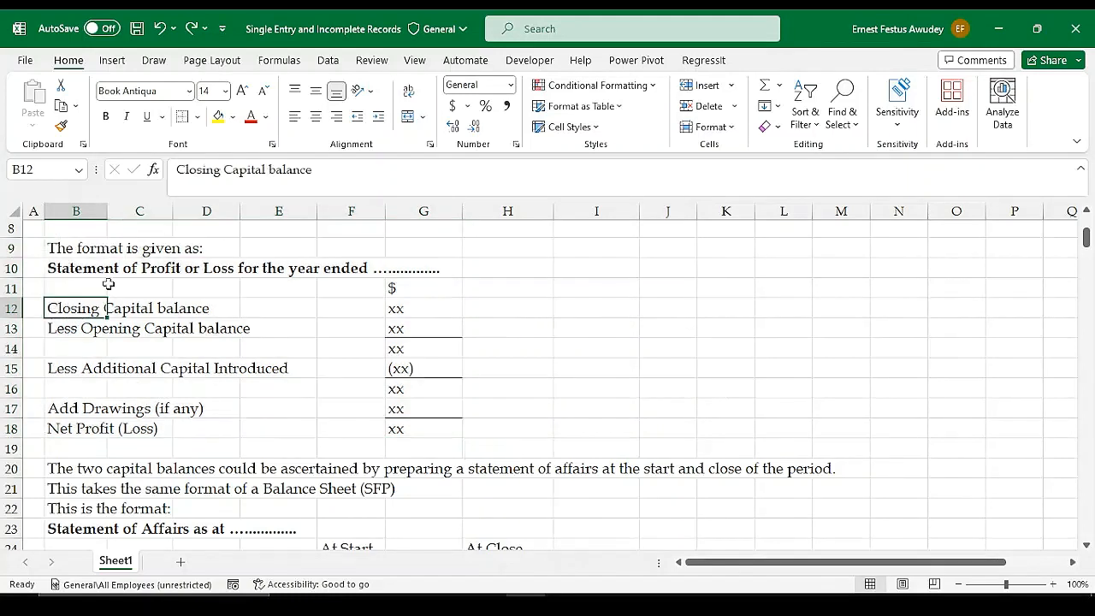
drag(66, 309, 395, 310)
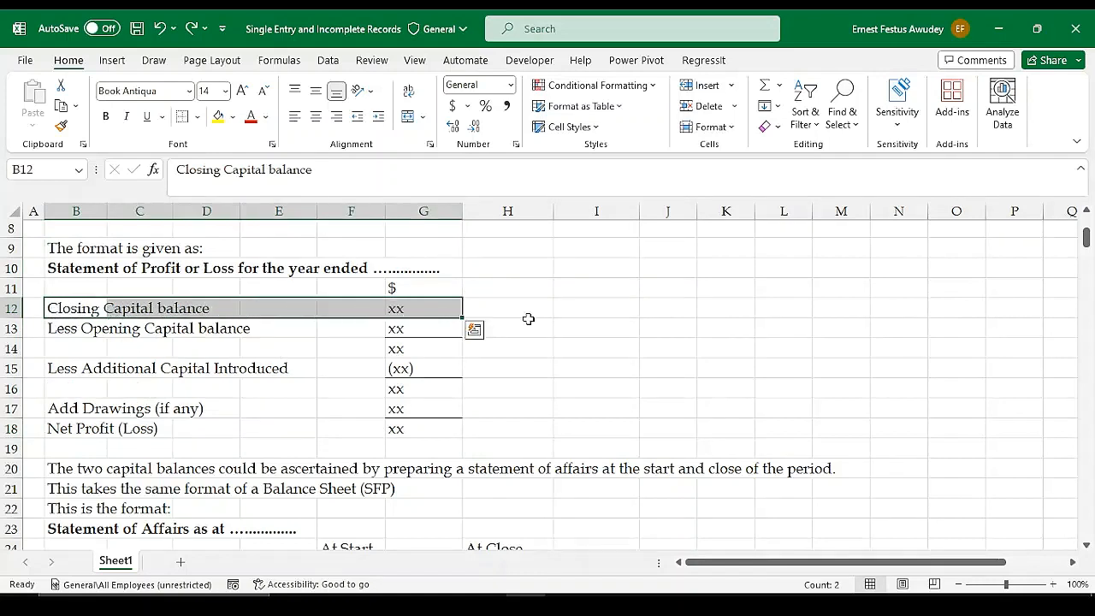
click(578, 321)
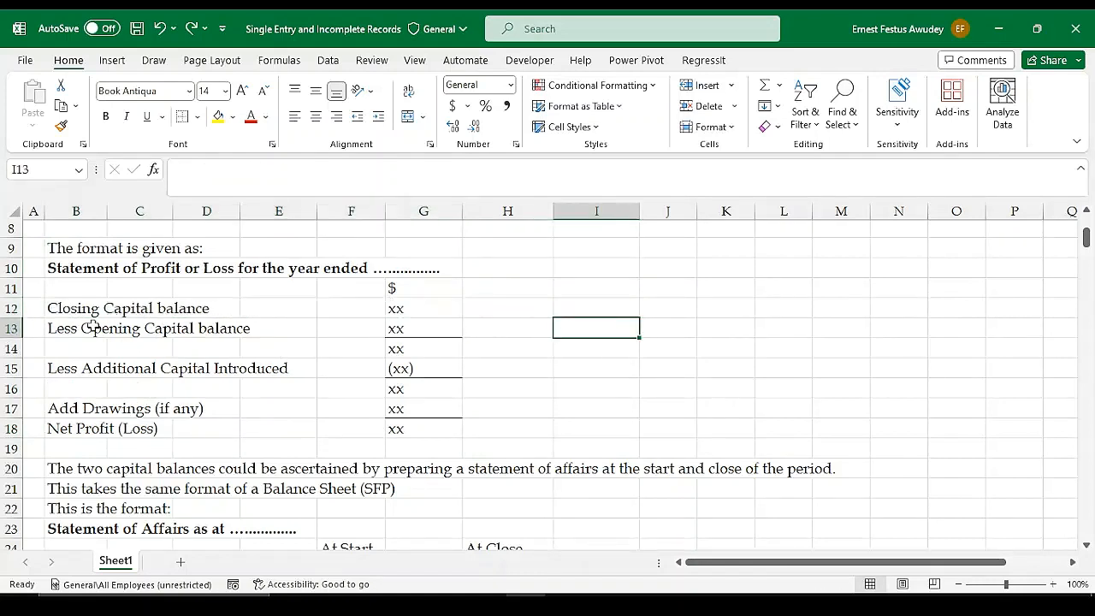
drag(55, 330, 404, 339)
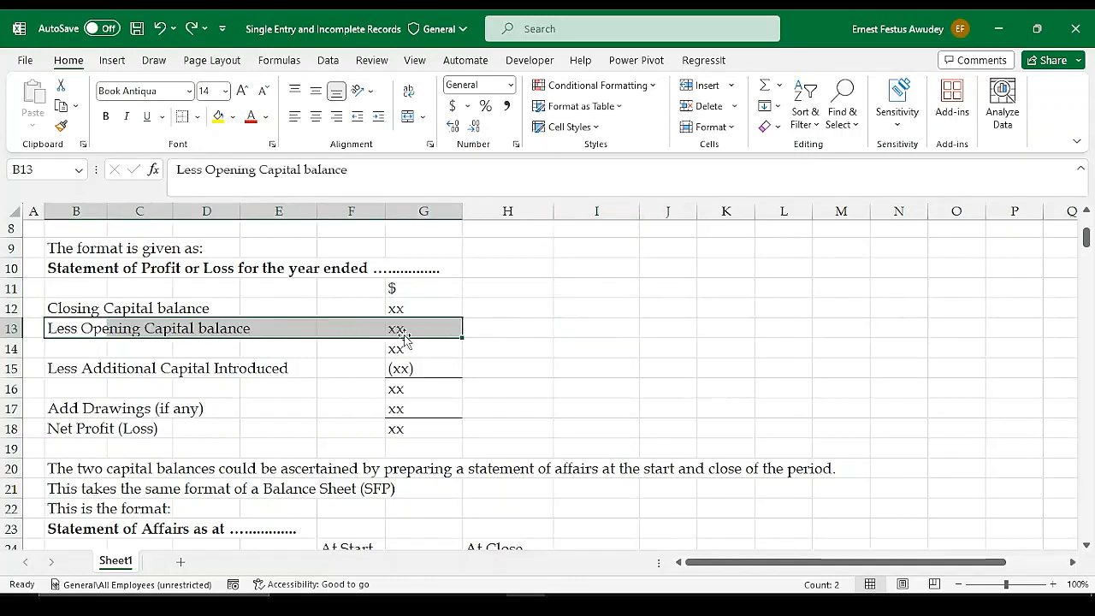
click(513, 335)
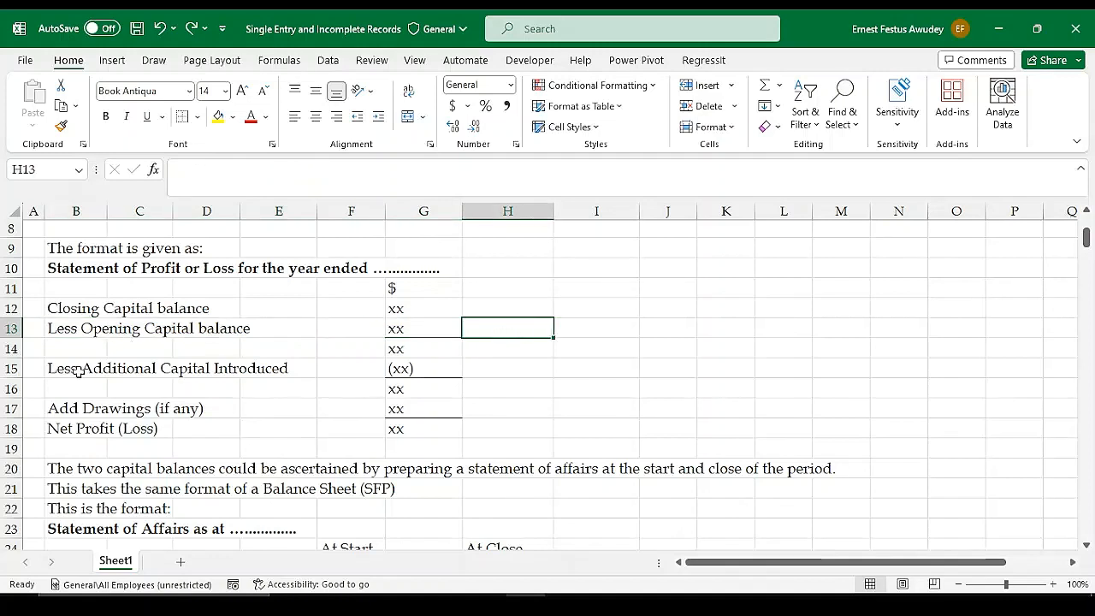
drag(77, 370, 455, 370)
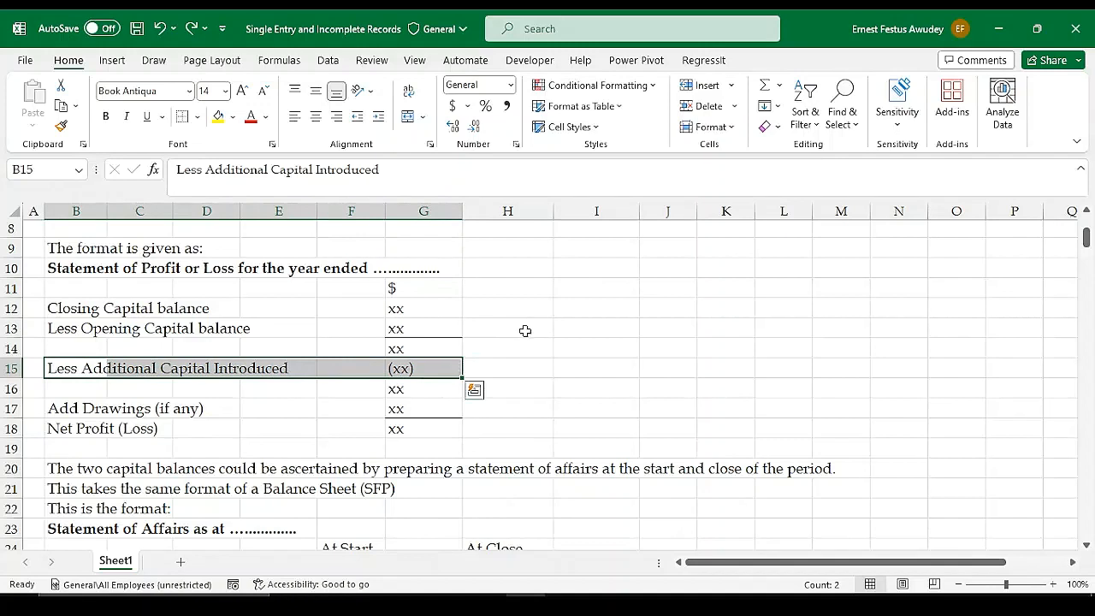
click(403, 387)
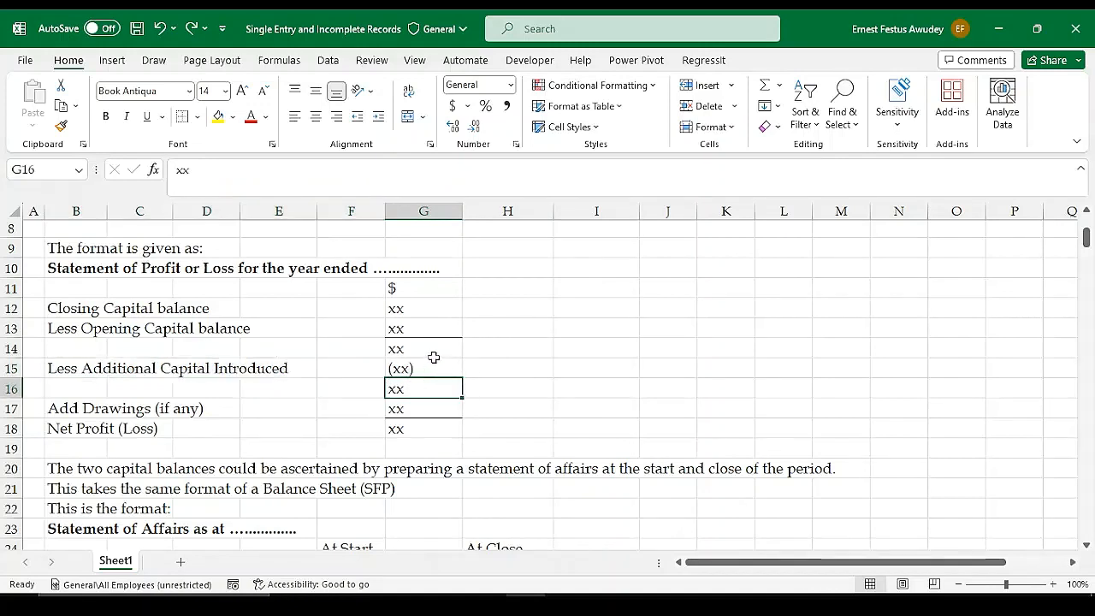
Highlight the Add Drawings label, the format's rows from Closing Capital balance to Net Profit (Loss), and its amounts in G12:G18
click(72, 411)
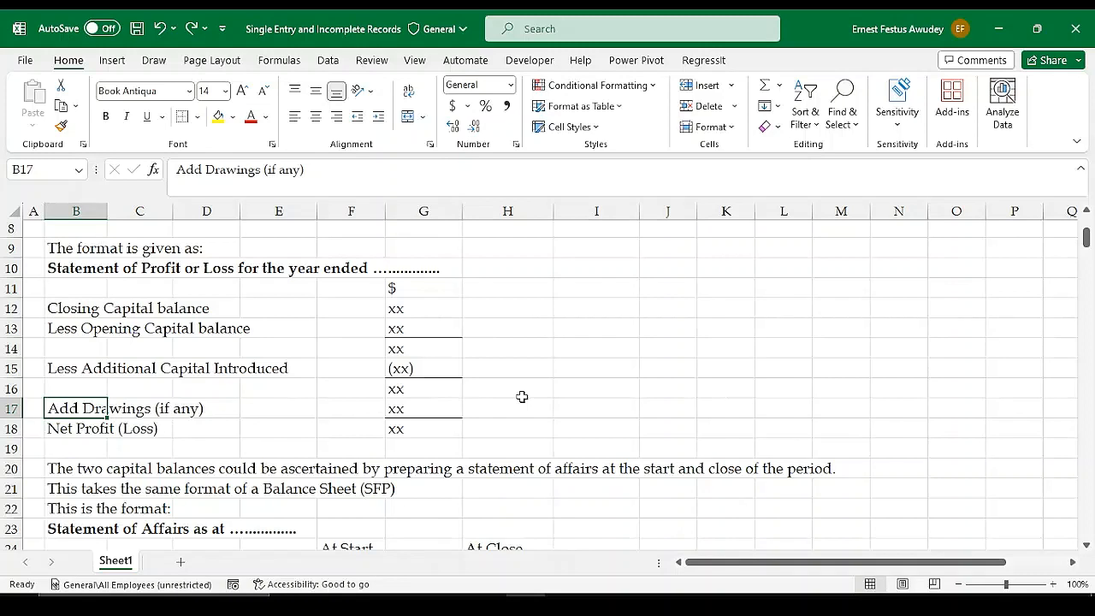
drag(72, 308, 435, 430)
click(556, 407)
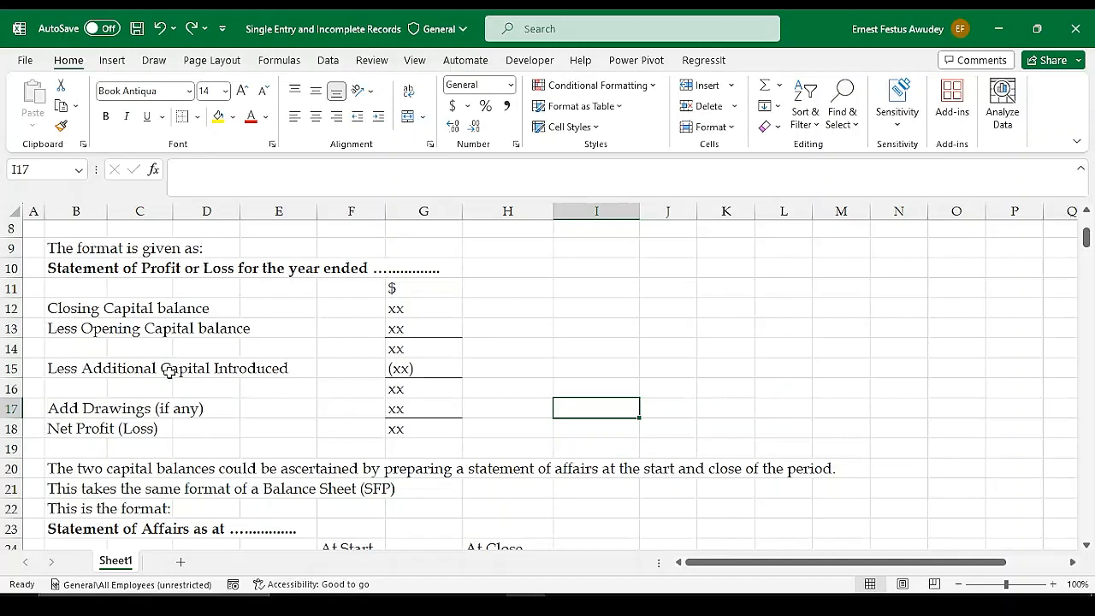
drag(403, 308, 420, 428)
click(505, 392)
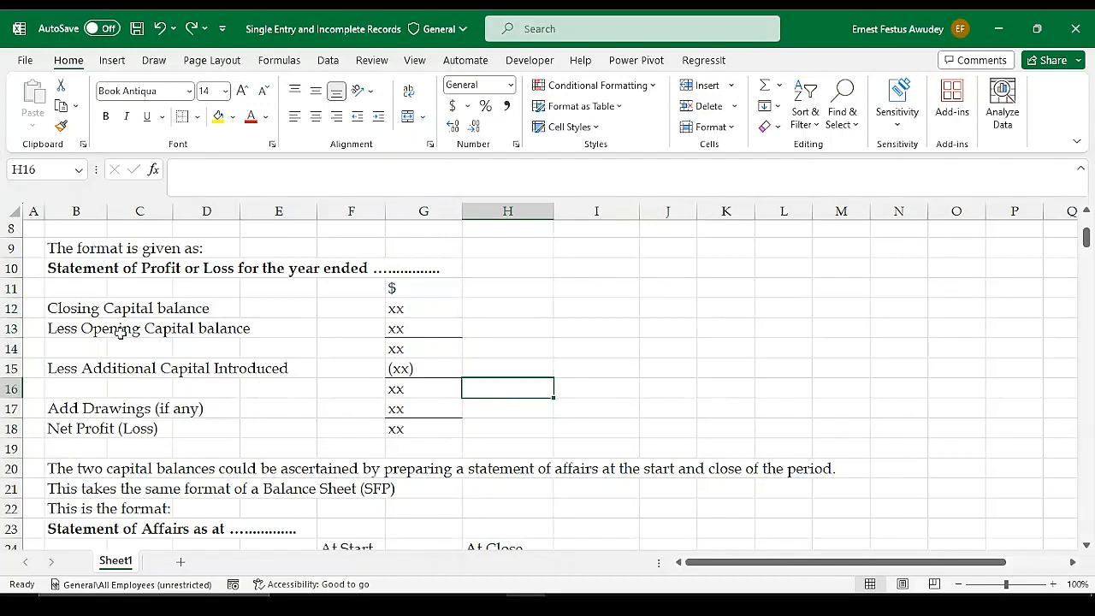
Select each label of the profit or loss format in turn, from Closing Capital balance to Net Profit (Loss), ending on G18
click(59, 310)
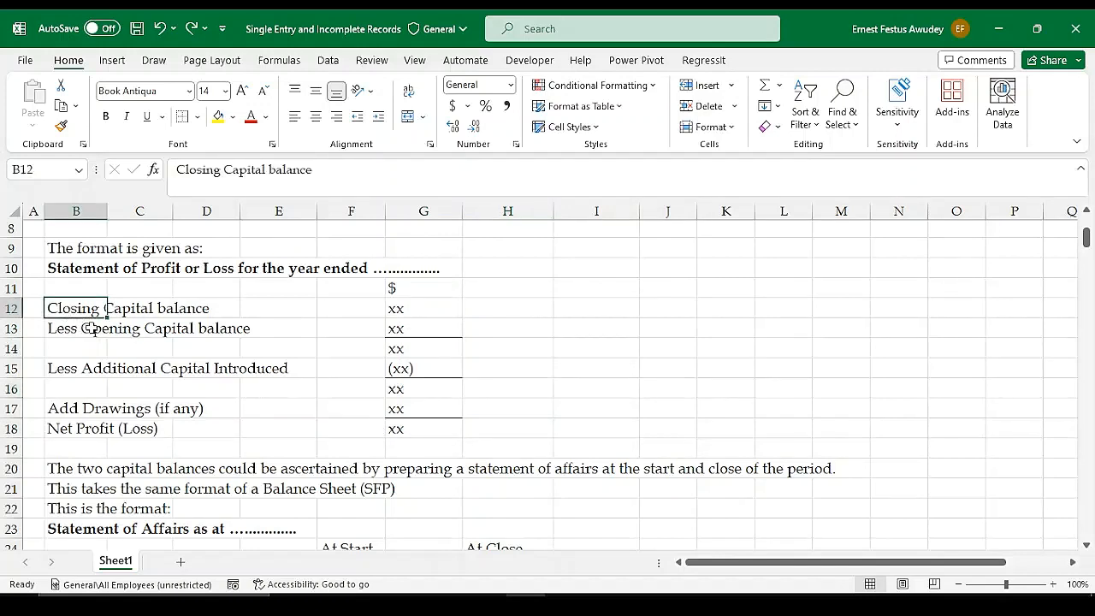
click(60, 327)
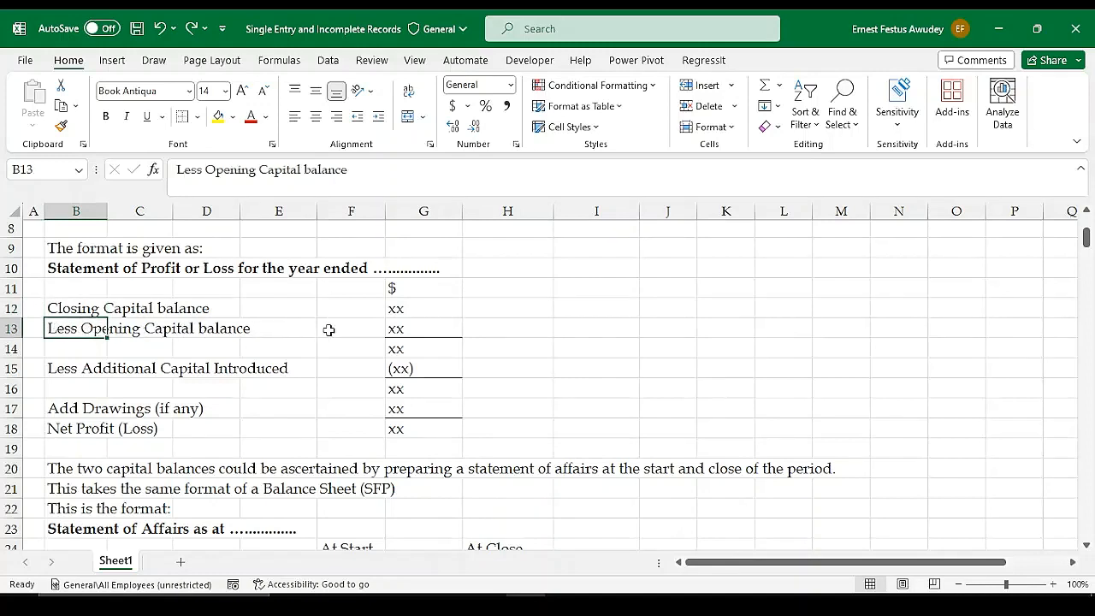
click(75, 368)
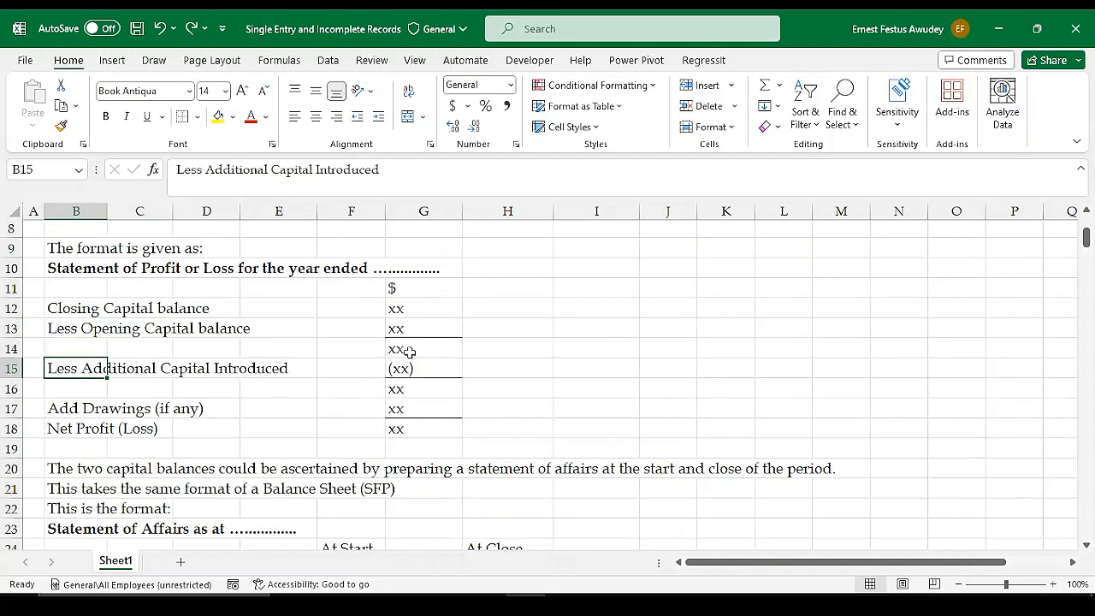
click(87, 405)
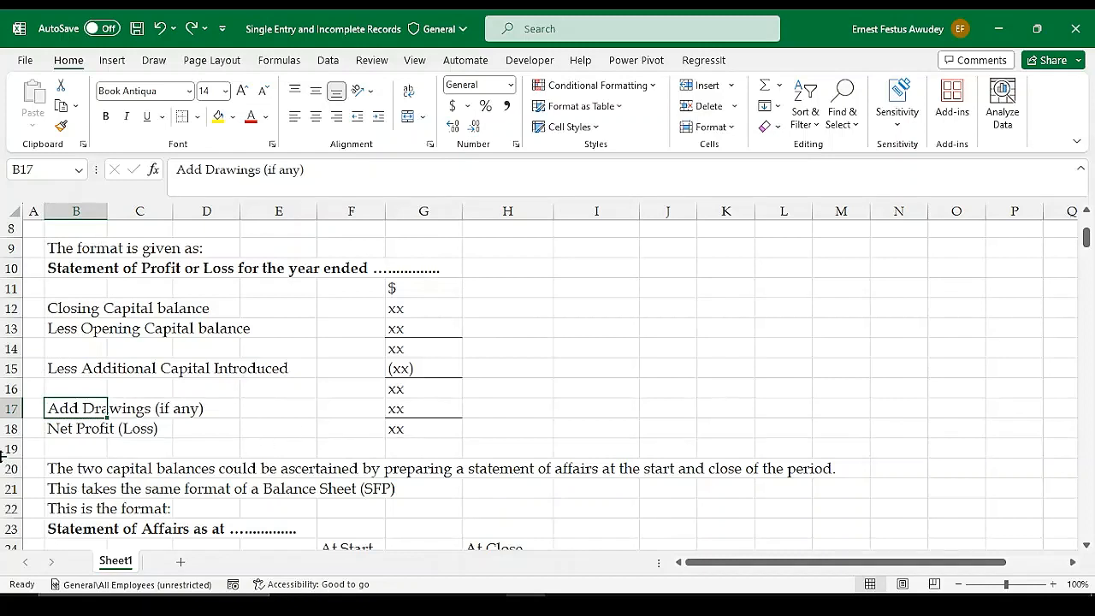
click(90, 427)
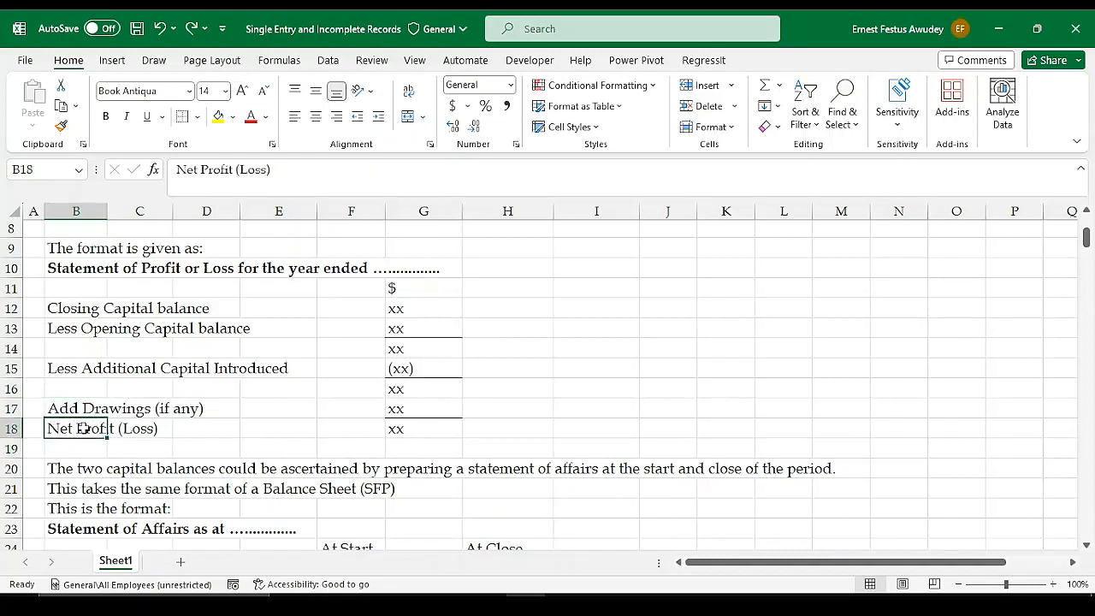
click(418, 430)
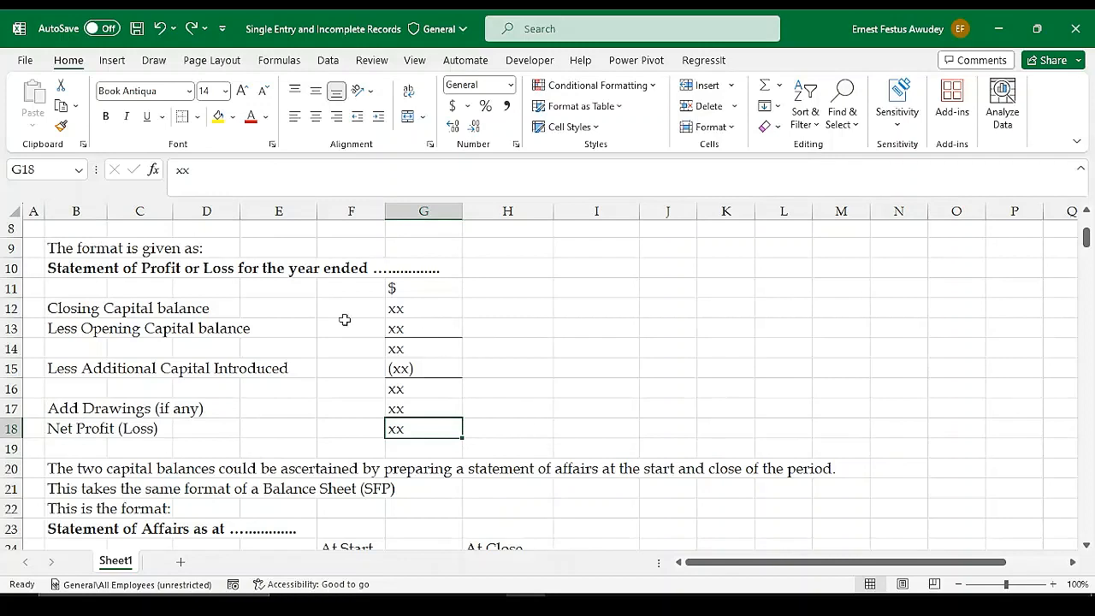
Point out the Closing Capital label and amount, followed by the Opening Capital and Additional Capital Introduced amounts in G13 and G15
click(62, 308)
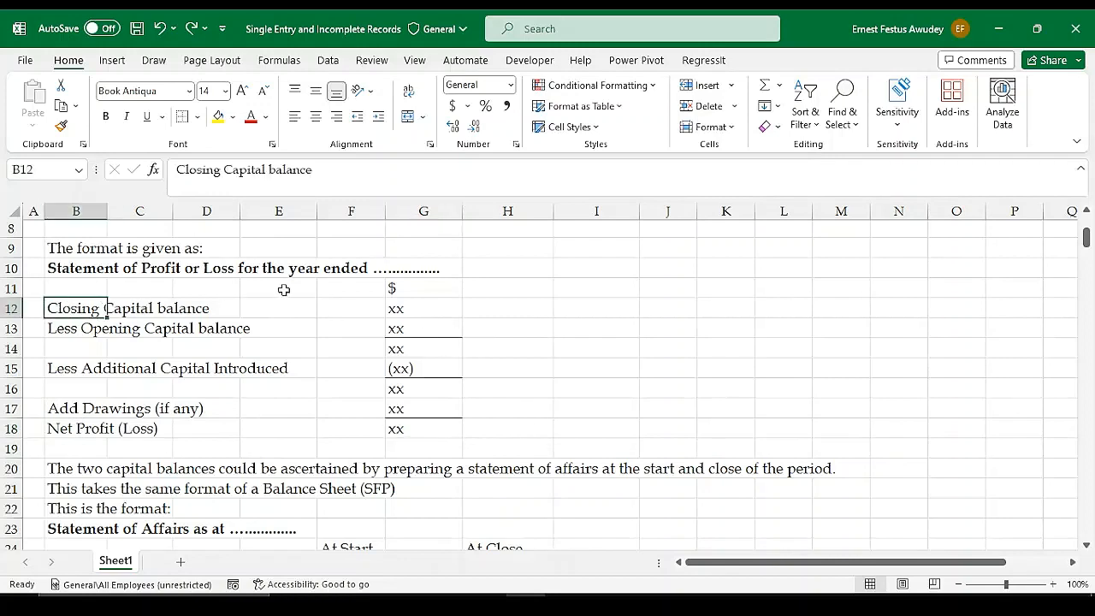
click(402, 308)
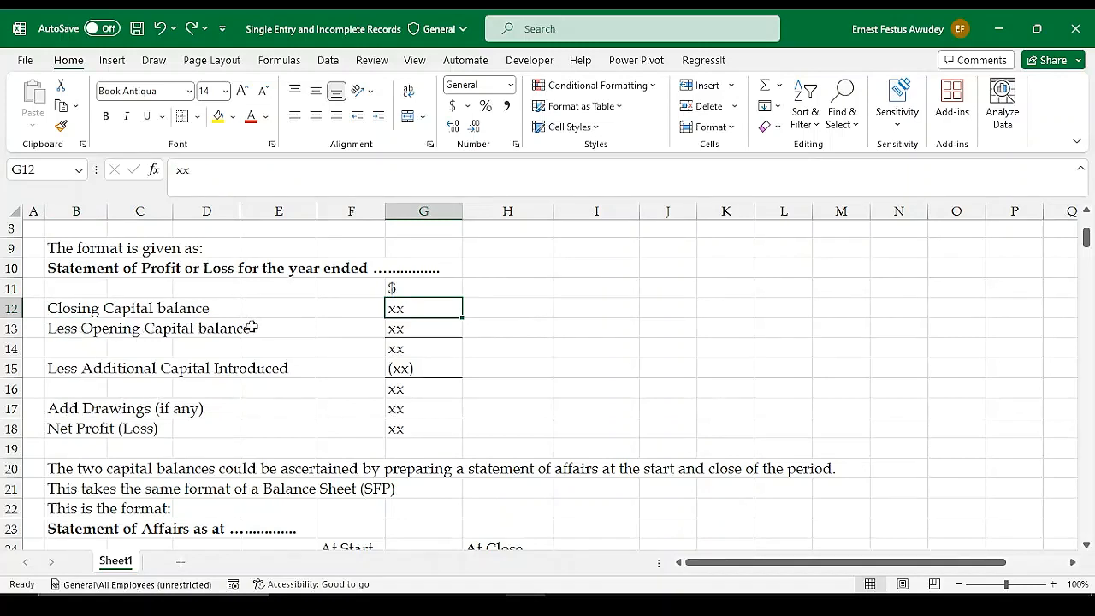
click(420, 330)
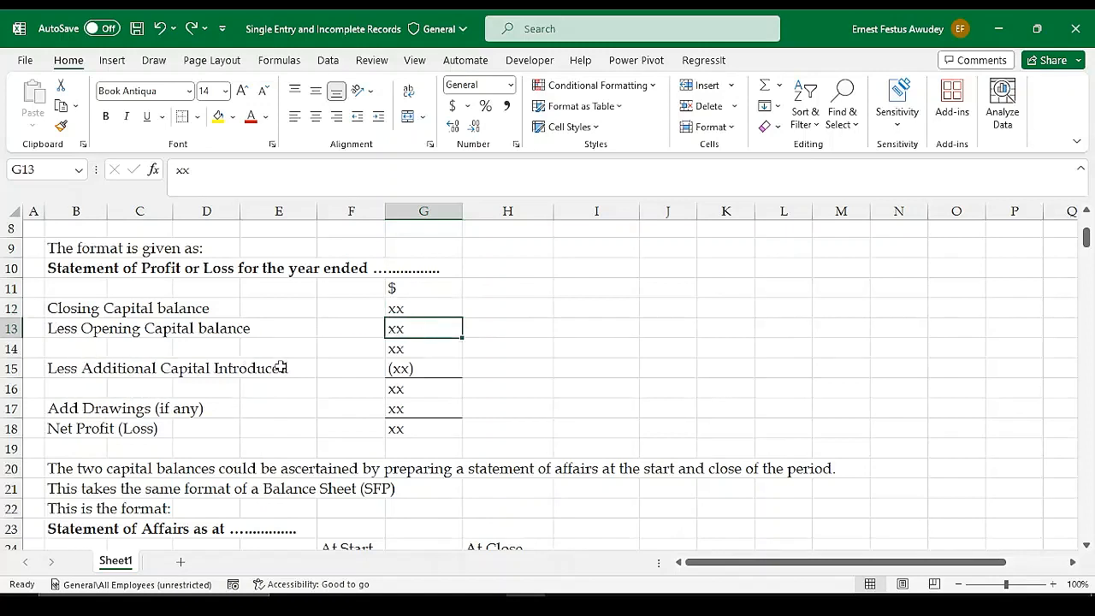
click(435, 366)
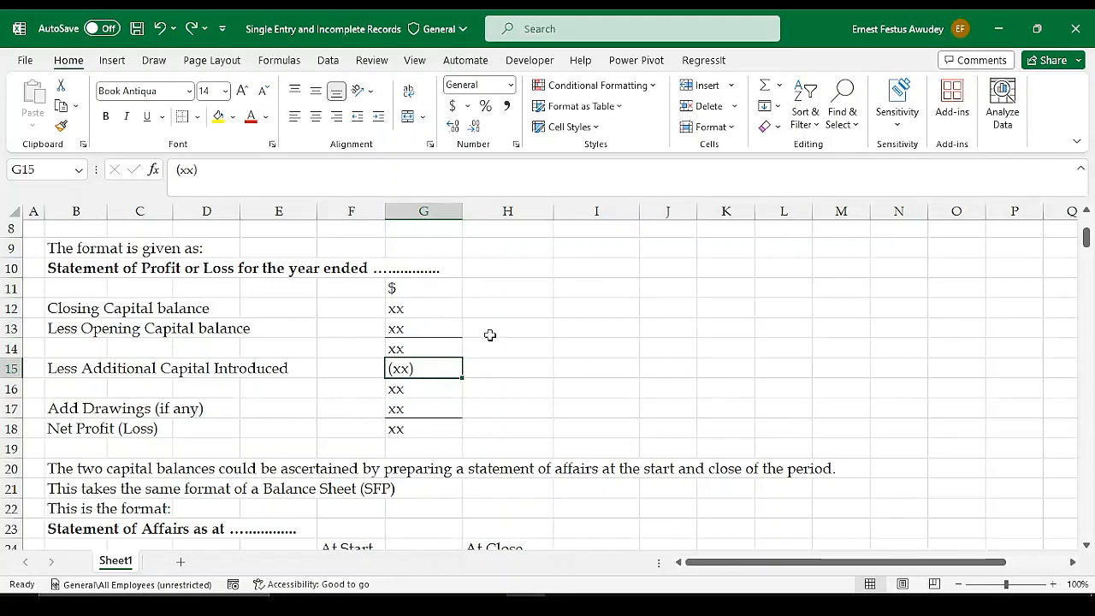
Highlight the closing and opening capital labels in B12:E13, followed by their amounts in G12 and G13
scroll(501, 327, up, 3)
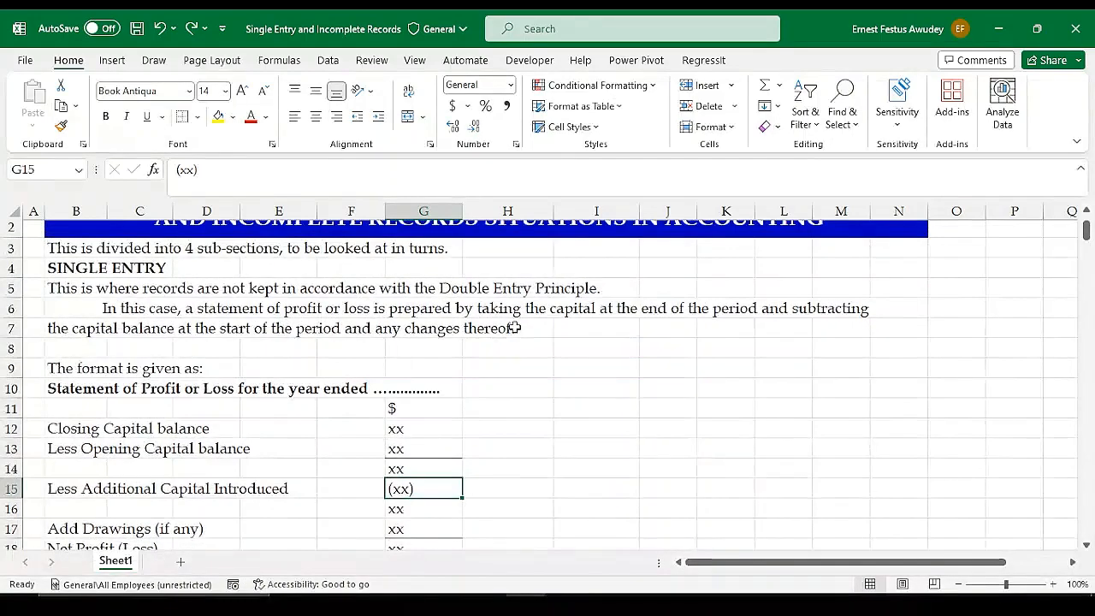
scroll(513, 326, down, 3)
scroll(514, 327, down, 3)
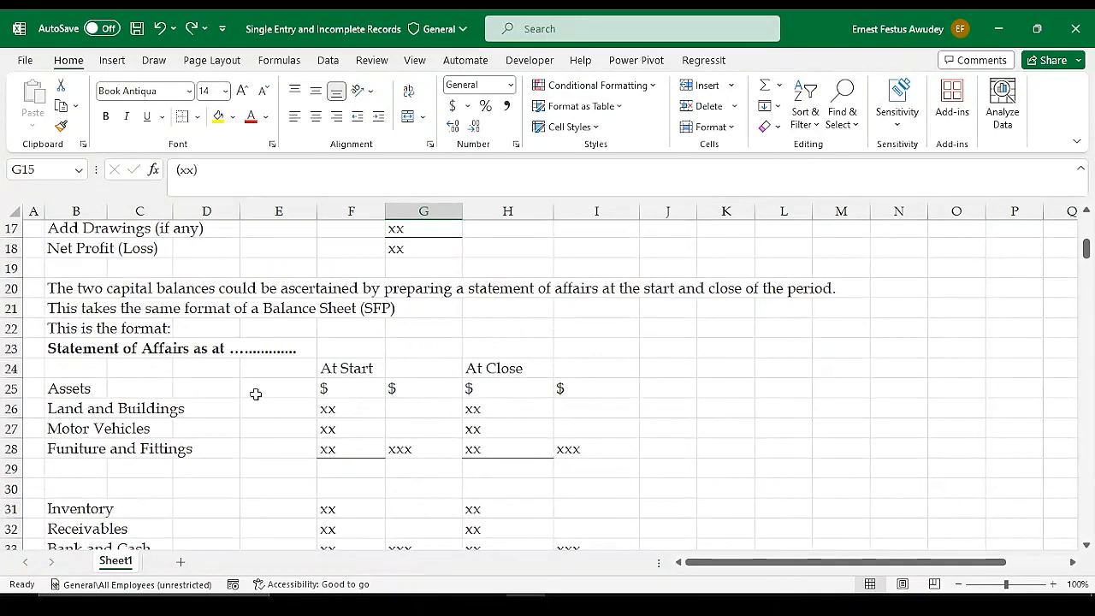
scroll(321, 312, up, 3)
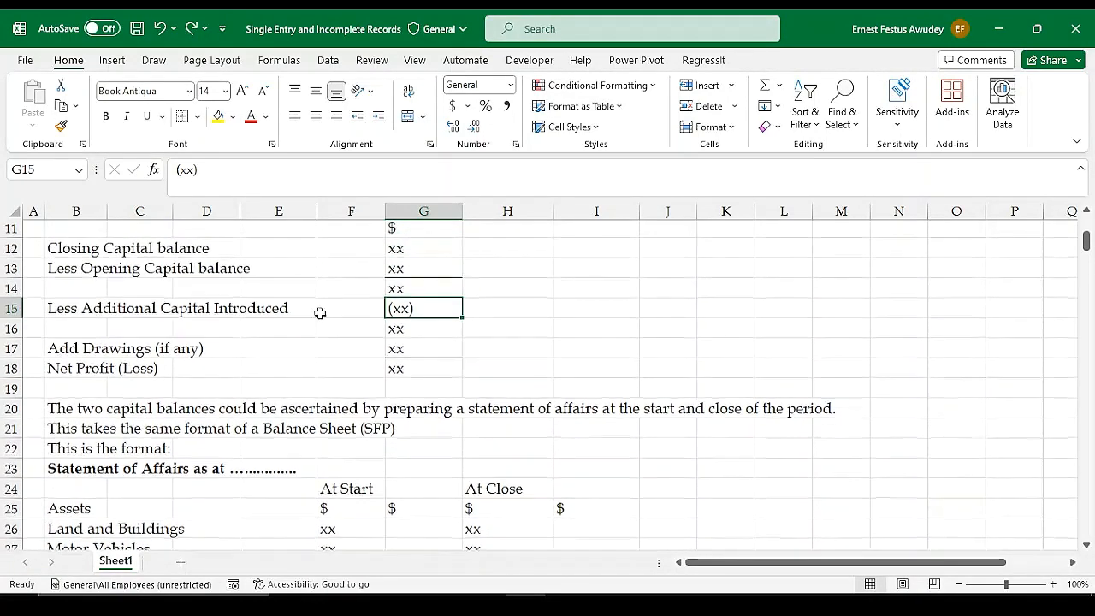
drag(63, 309, 261, 326)
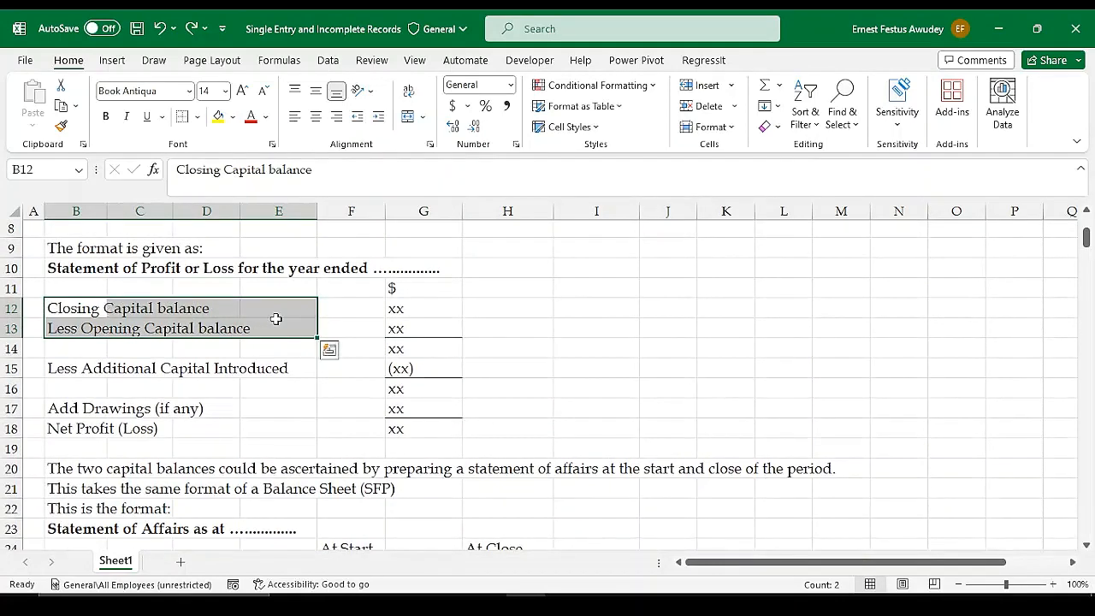
click(394, 313)
click(397, 329)
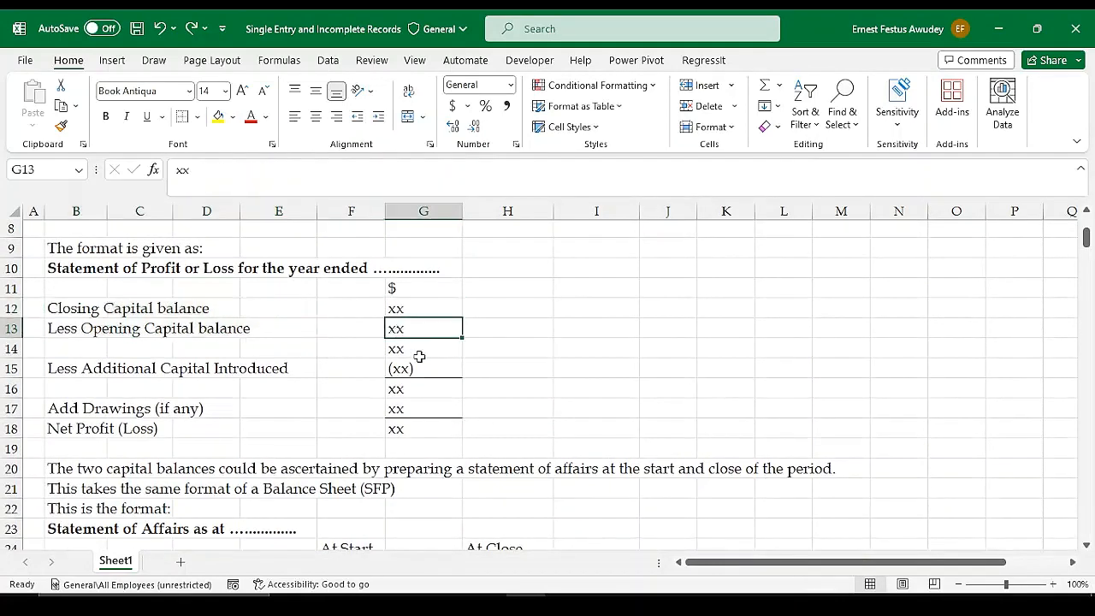
Look through the Statement of Affairs format, from its introductory notes and assets to the liabilities and capital balances
scroll(504, 356, down, 1)
scroll(513, 357, up, 1)
scroll(644, 366, down, 1)
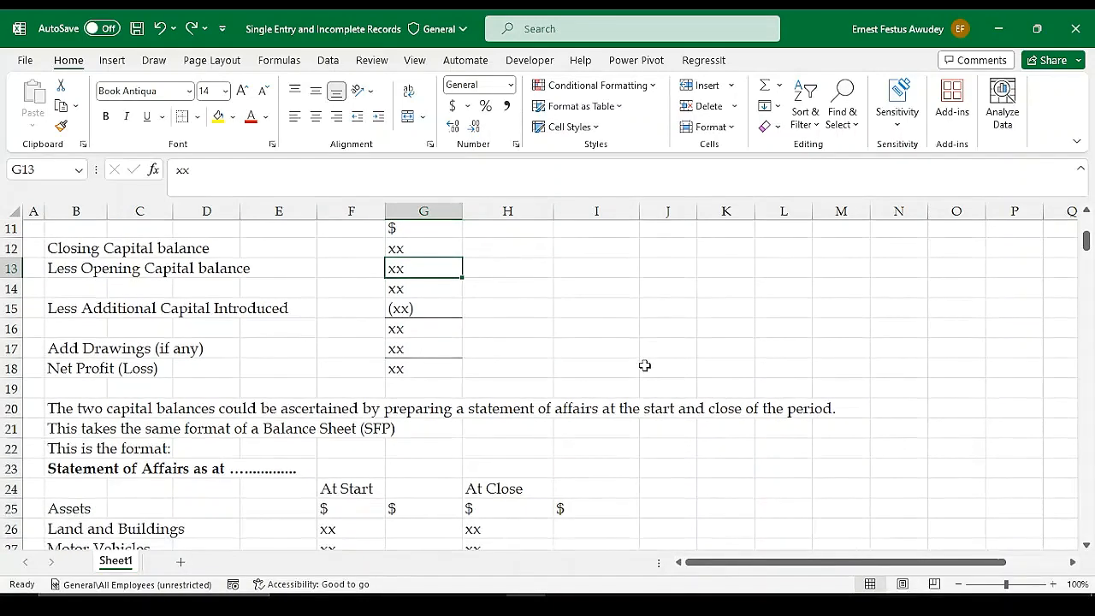
scroll(645, 375, down, 1)
scroll(645, 376, down, 1)
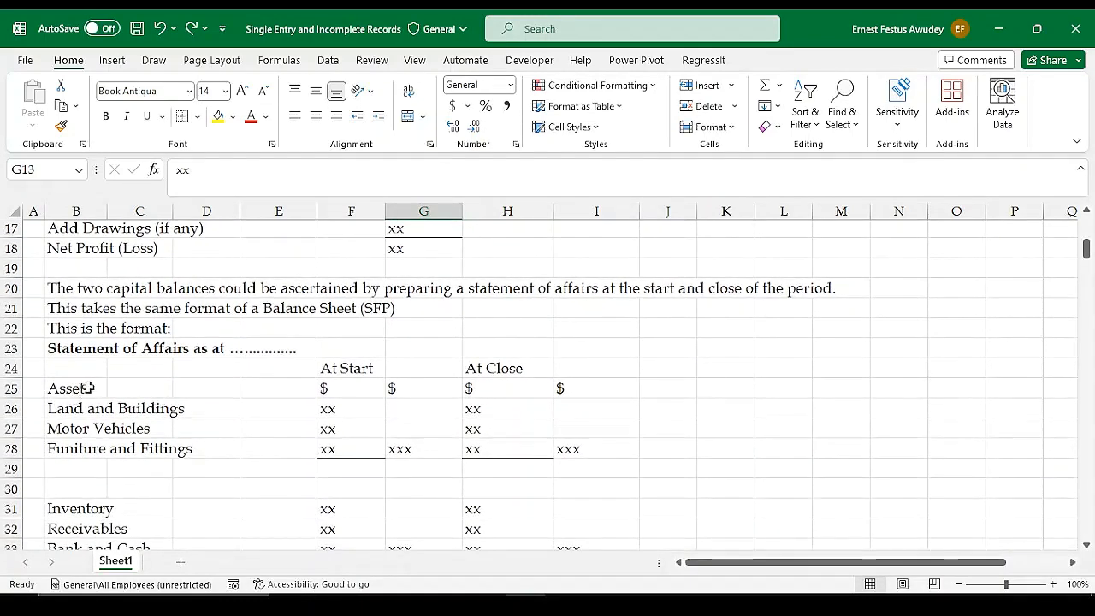
scroll(467, 387, down, 3)
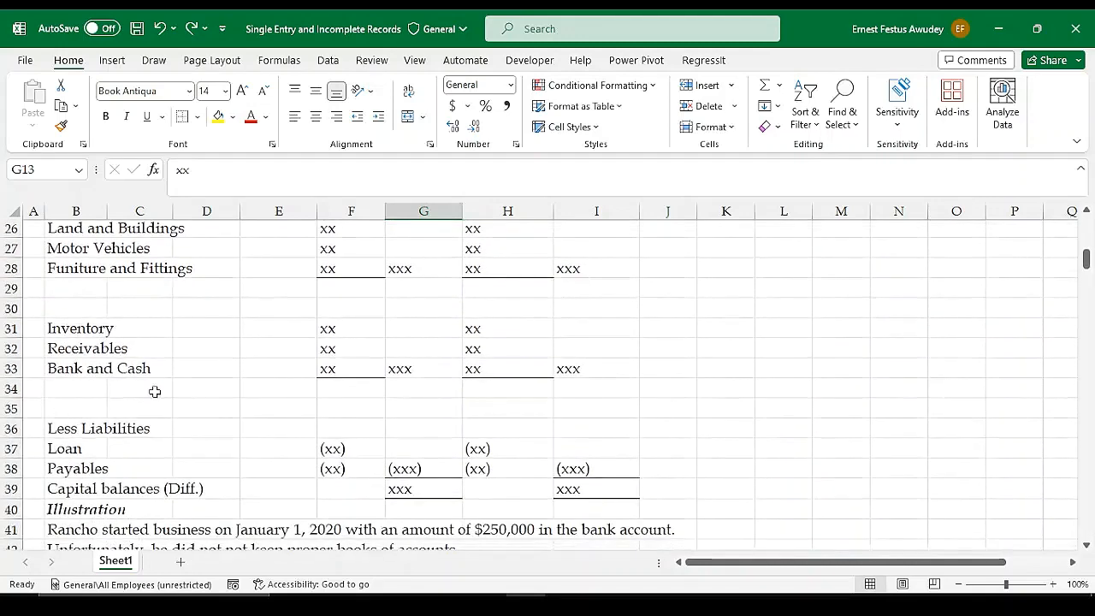
scroll(265, 393, up, 2)
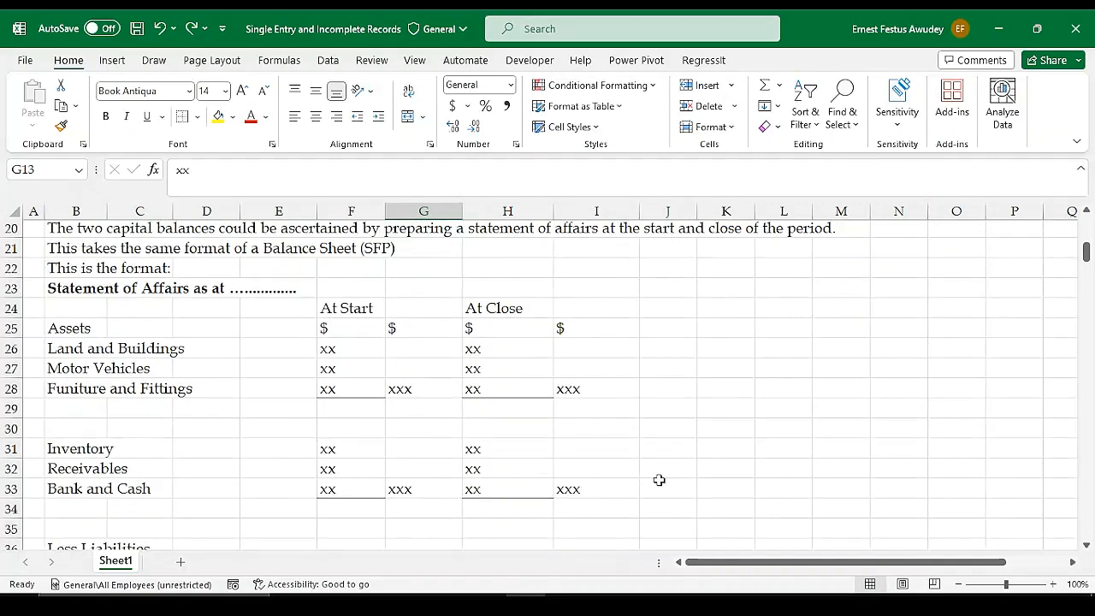
scroll(637, 450, up, 1)
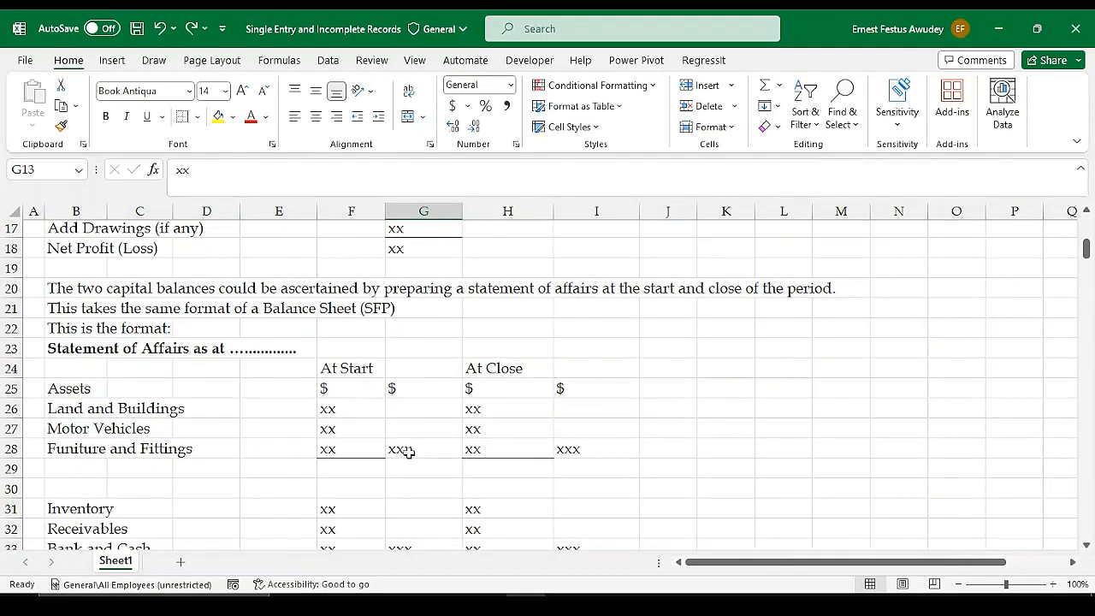
scroll(403, 449, down, 1)
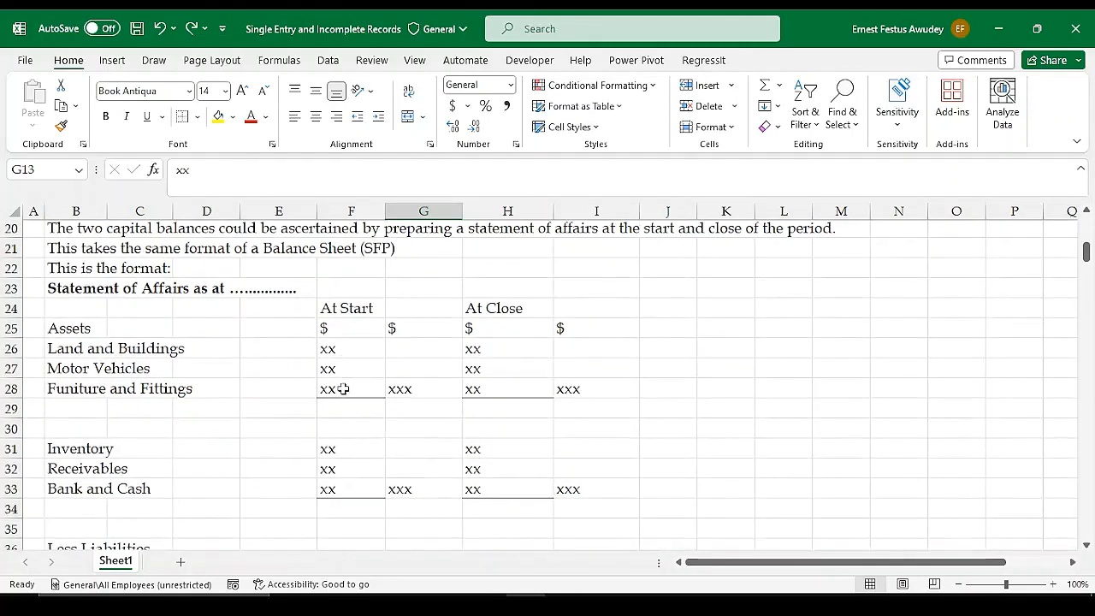
scroll(334, 387, down, 1)
scroll(503, 304, up, 1)
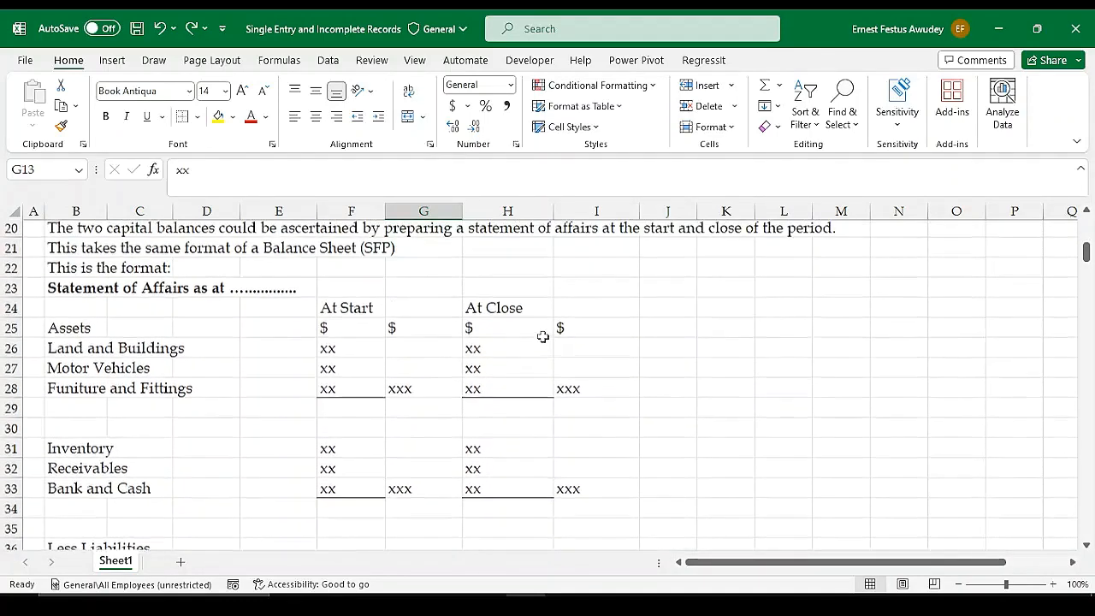
Highlight the At Start column of the Statement of Affairs, narrowing the selection to F25:F33
mouse_move(348, 305)
mouse_down()
mouse_move(354, 561)
mouse_move(359, 301)
mouse_up()
scroll(543, 308, up, 2)
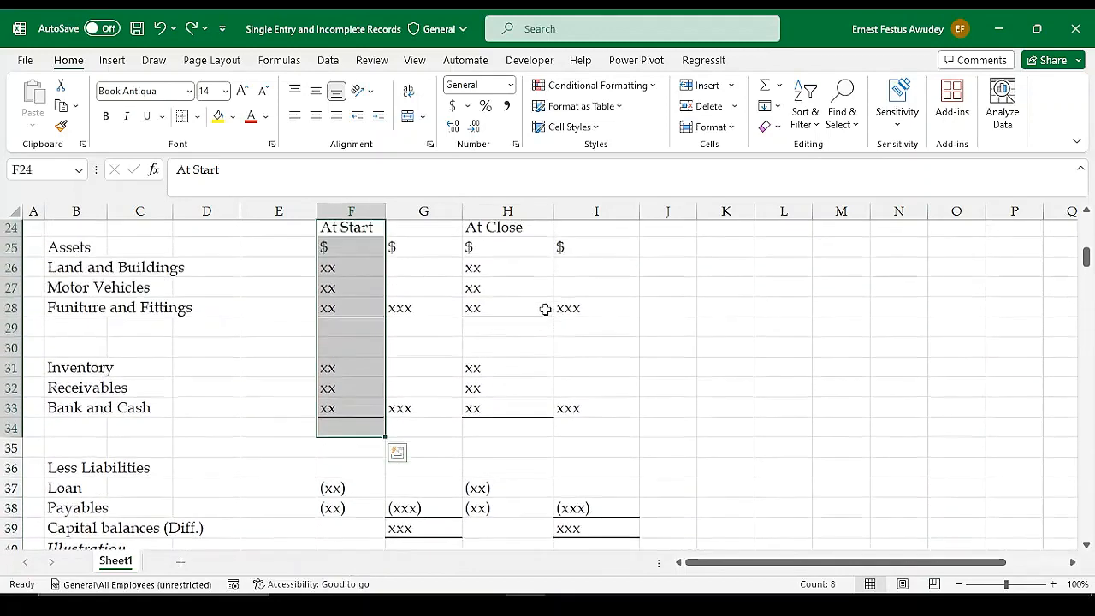
scroll(511, 244, up, 1)
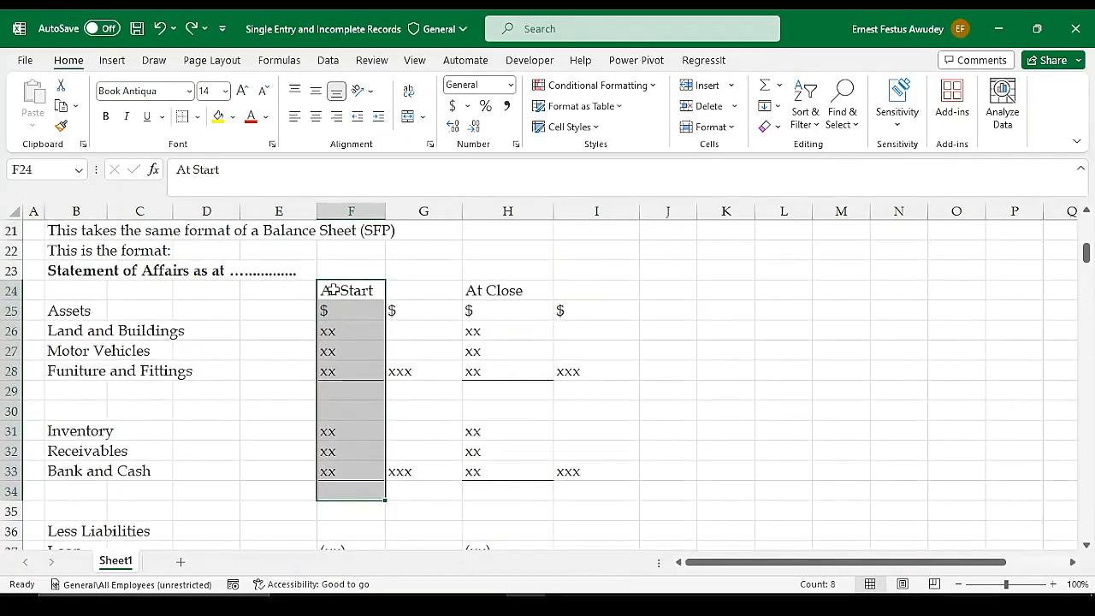
drag(337, 310, 340, 469)
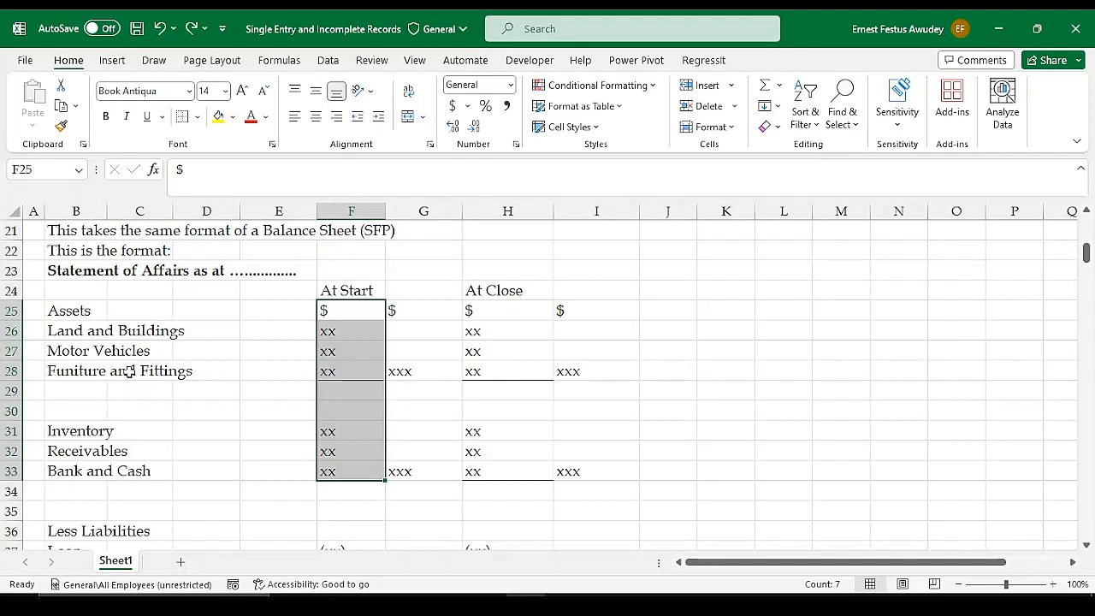
Point out the At Start subtotal in G28, the Inventory to Bank and Cash amounts in F31:F33, and their subtotal in G33
click(332, 371)
click(351, 395)
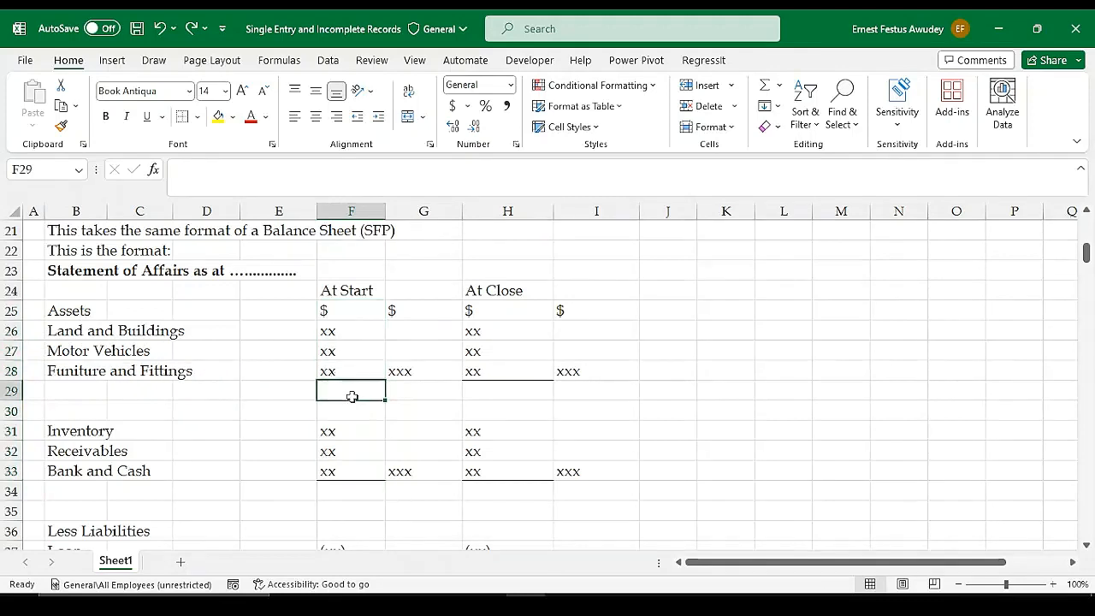
click(396, 373)
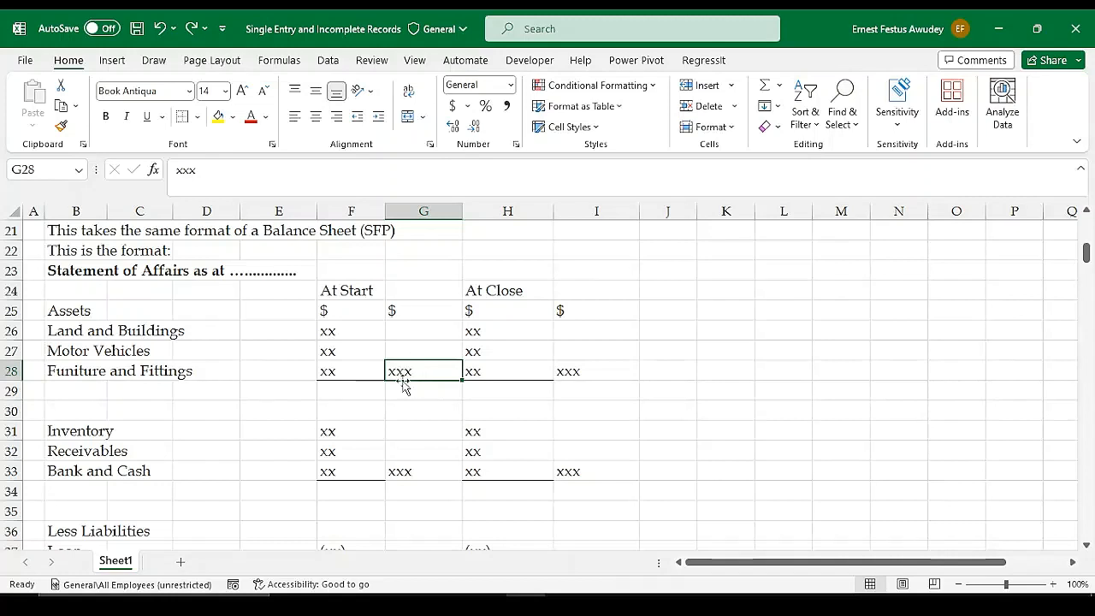
drag(349, 433, 359, 464)
click(413, 471)
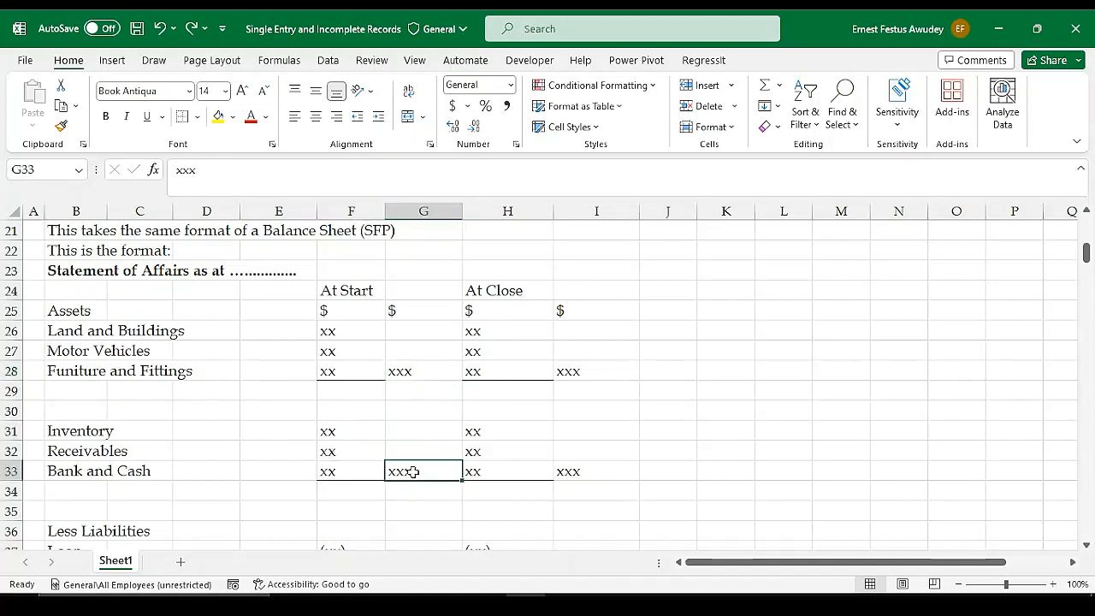
Delete the surplus blank row 30 above Inventory and the surplus blank row 34 above Less Liabilities
click(15, 411)
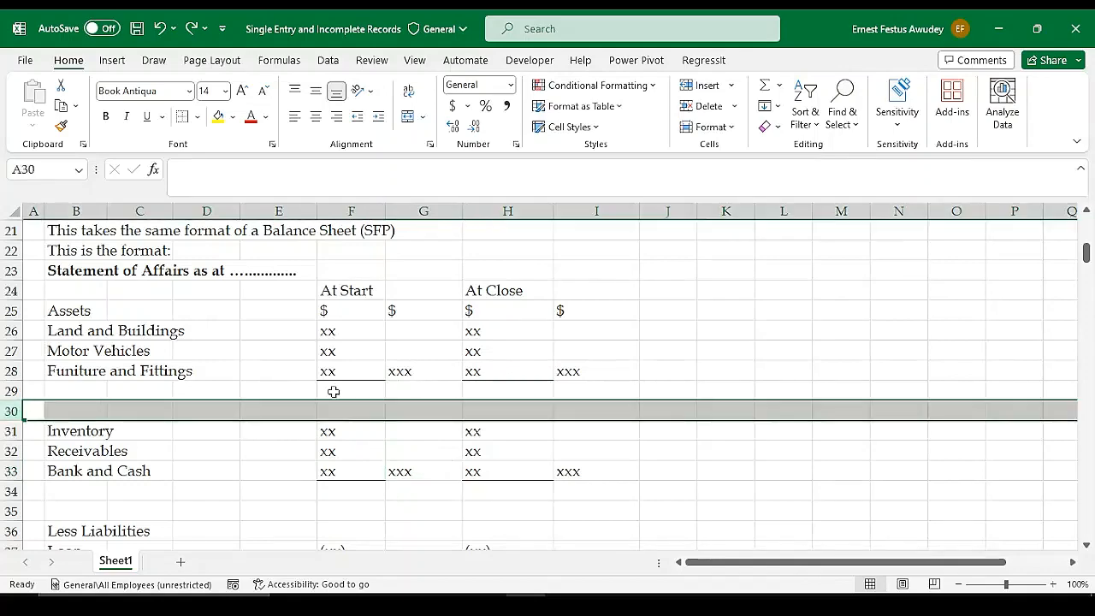
click(702, 107)
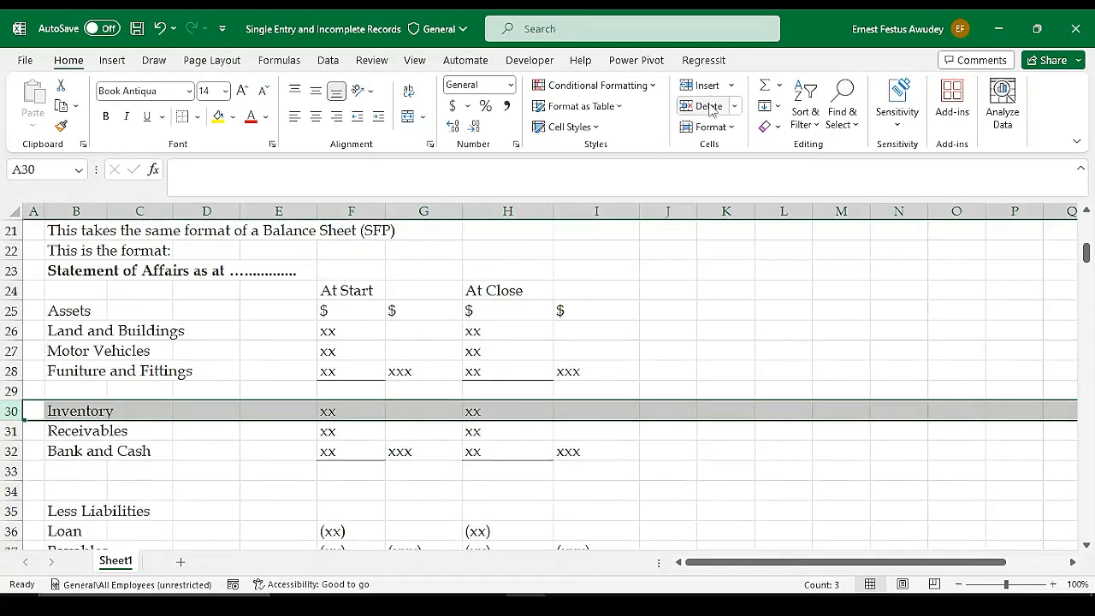
scroll(570, 407, down, 1)
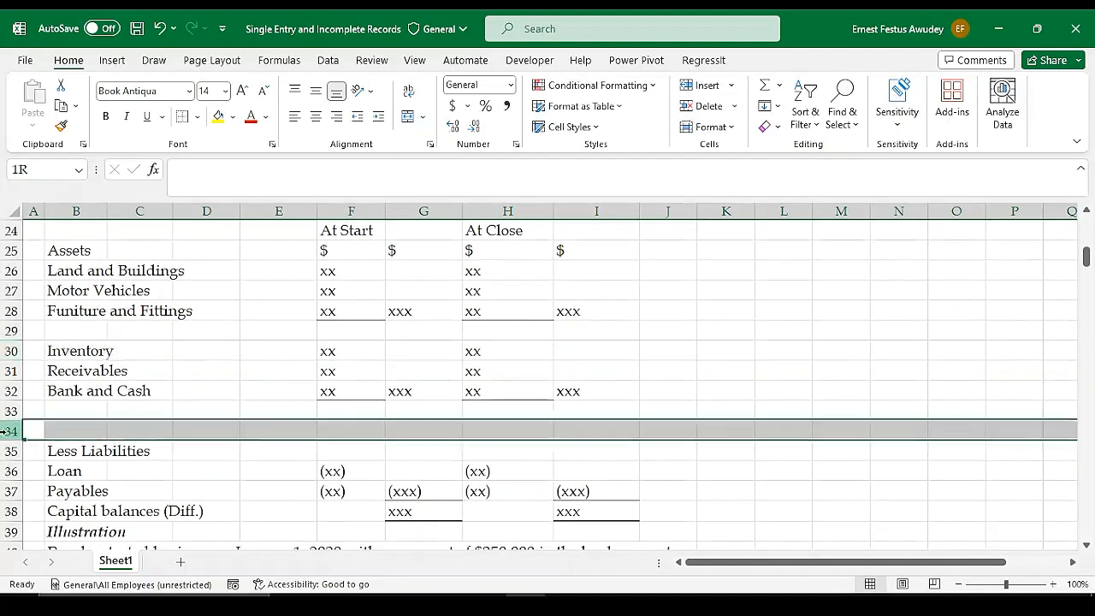
click(15, 431)
click(702, 106)
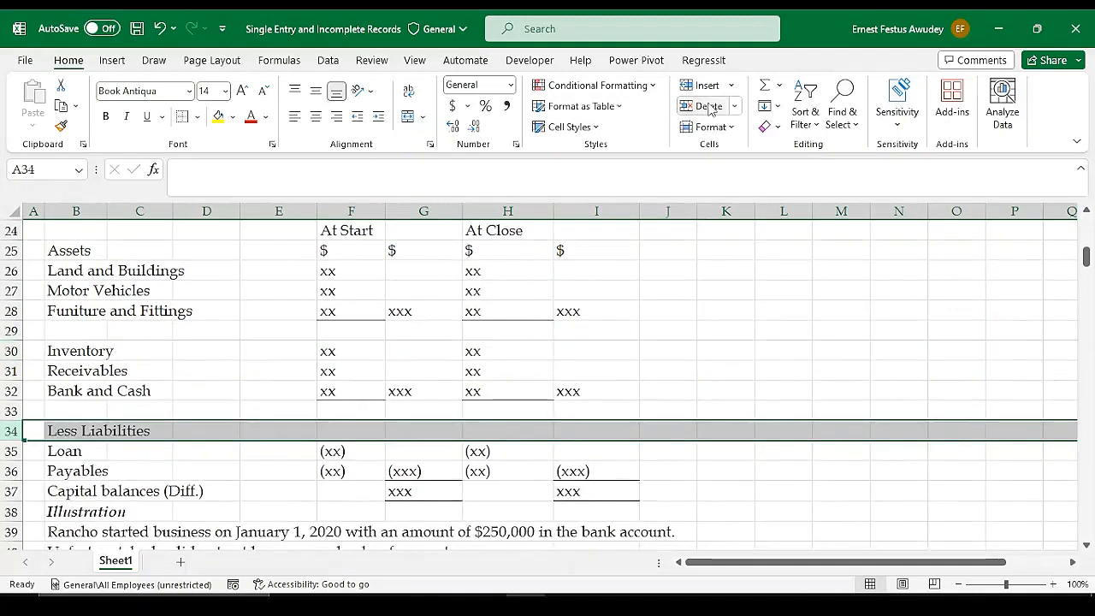
Enter xxx as the total assets figure in G33 for At Start and in I33 for At Close
click(413, 392)
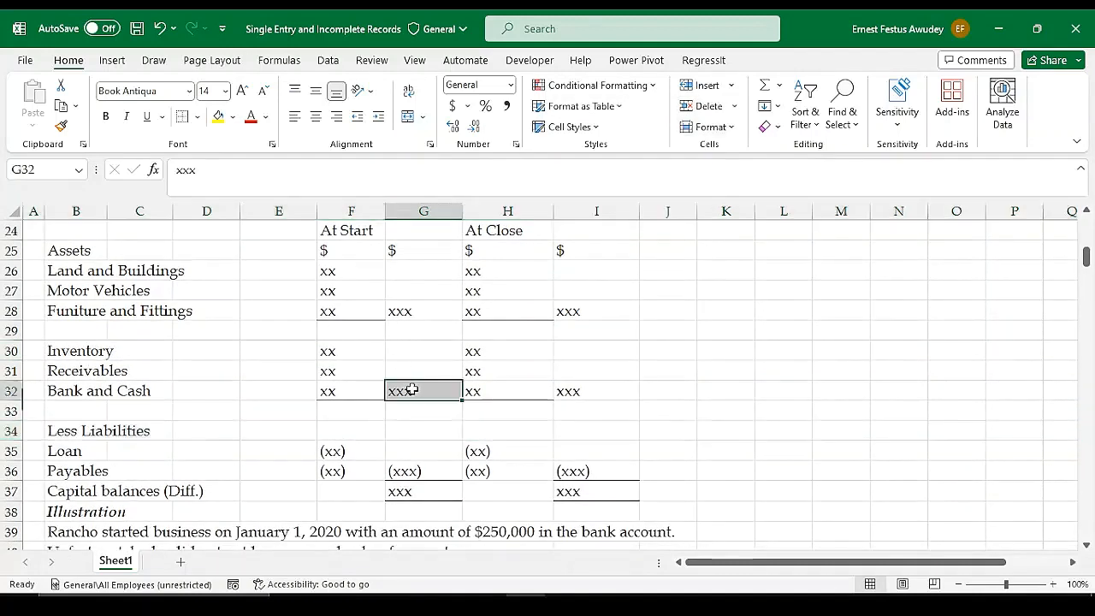
click(408, 413)
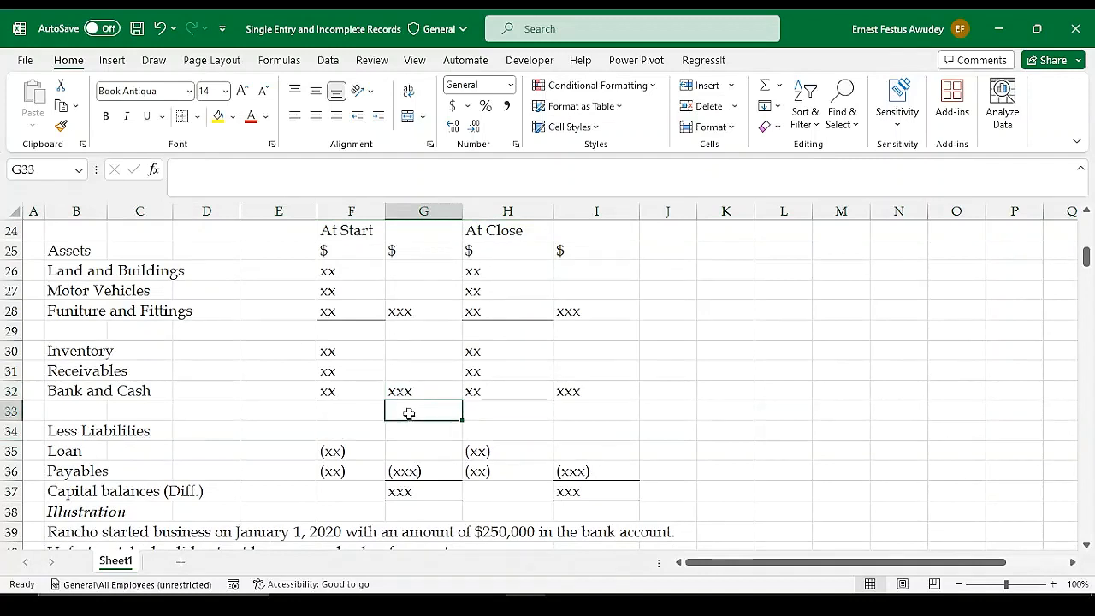
text(xxx)
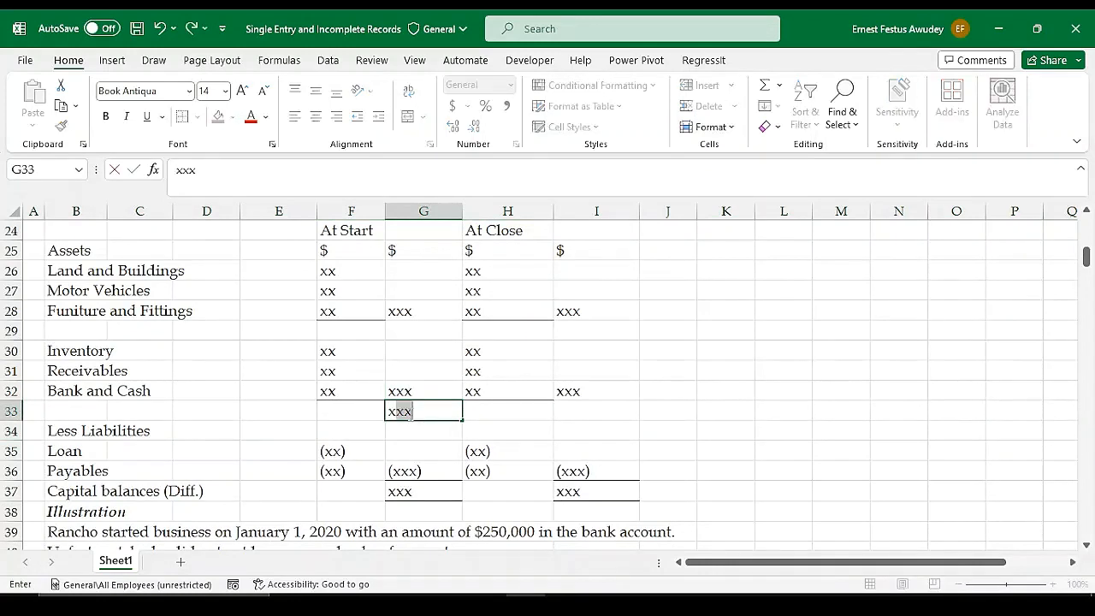
key(Return)
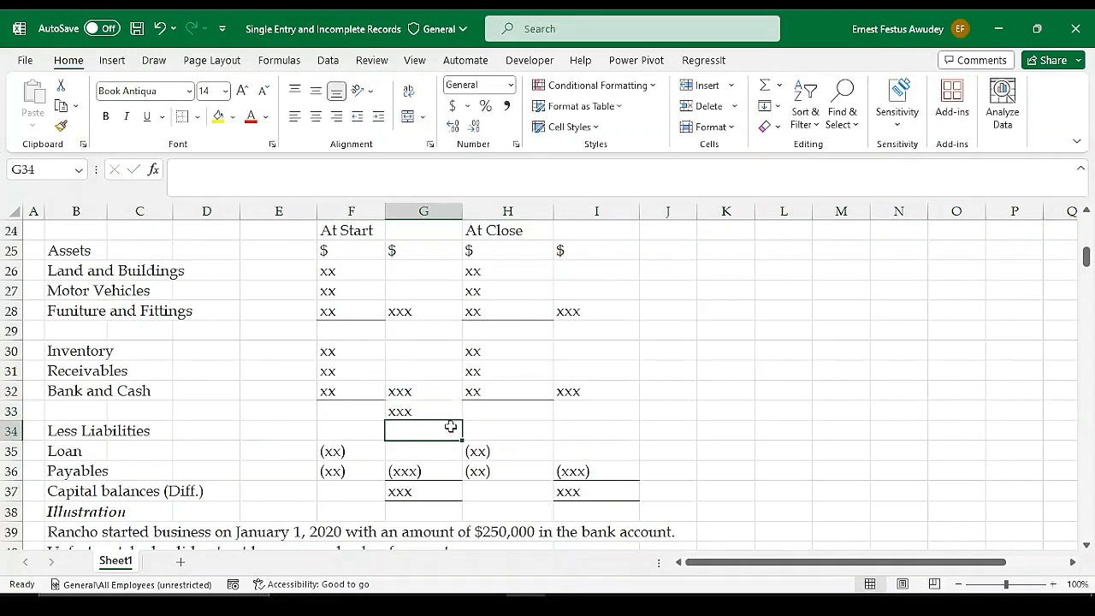
click(581, 408)
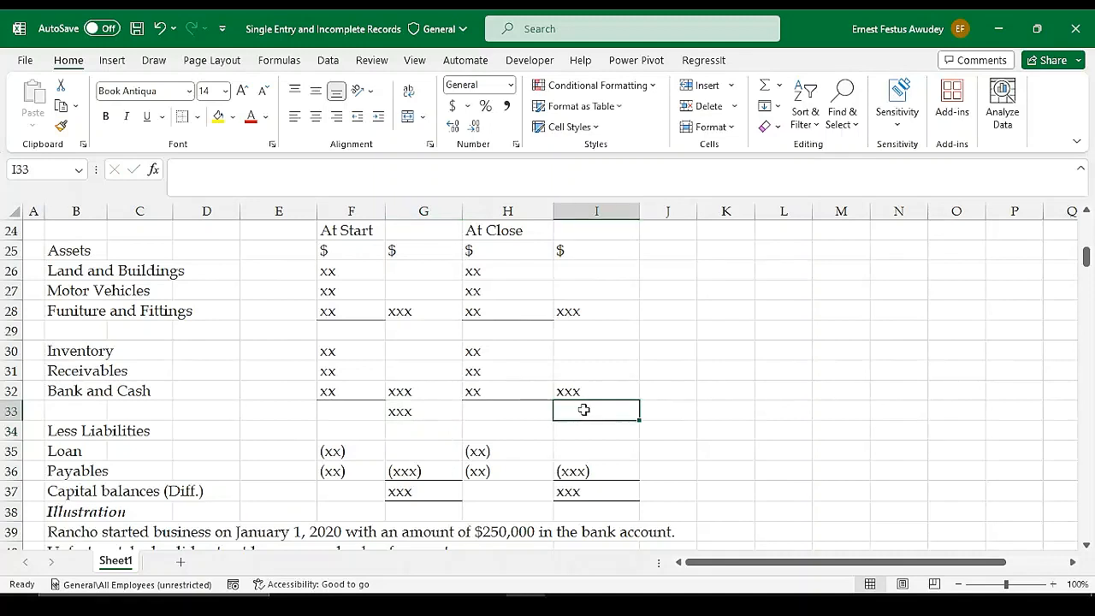
text(xxx)
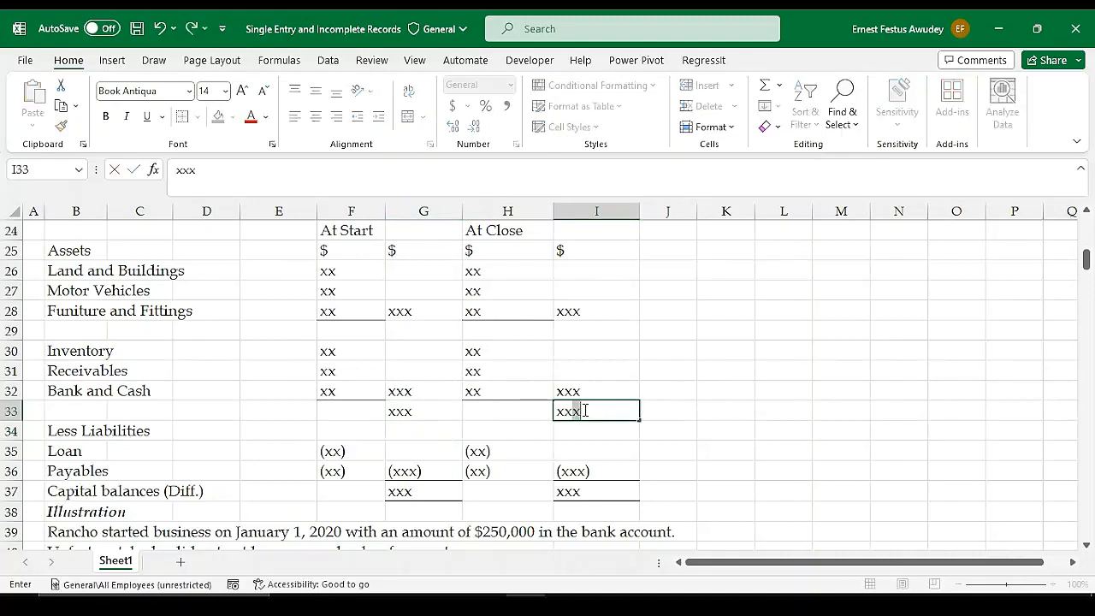
key(Return)
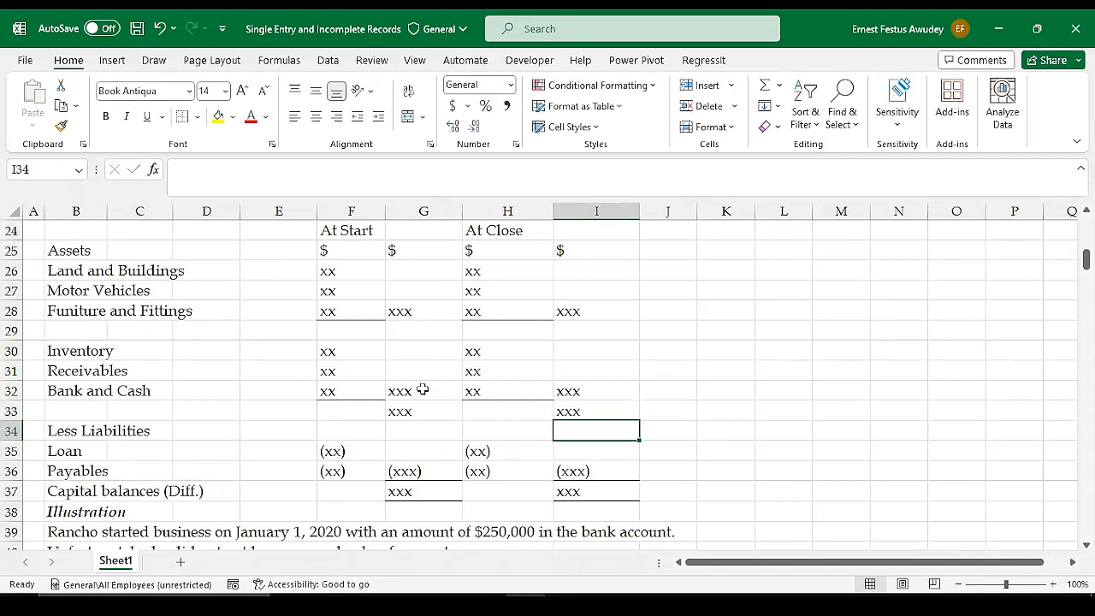
Point out the At Start liabilities in F35:F36, their total in G36, the asset total in G33, and the capital balances in G37 and I37
scroll(444, 460, down, 1)
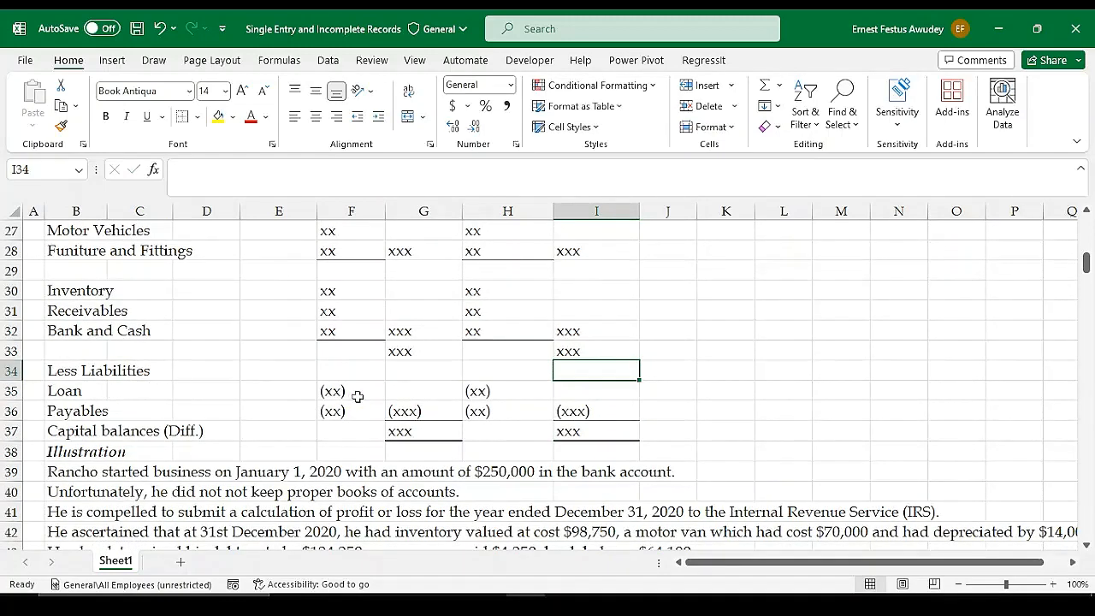
drag(345, 391, 347, 412)
click(425, 411)
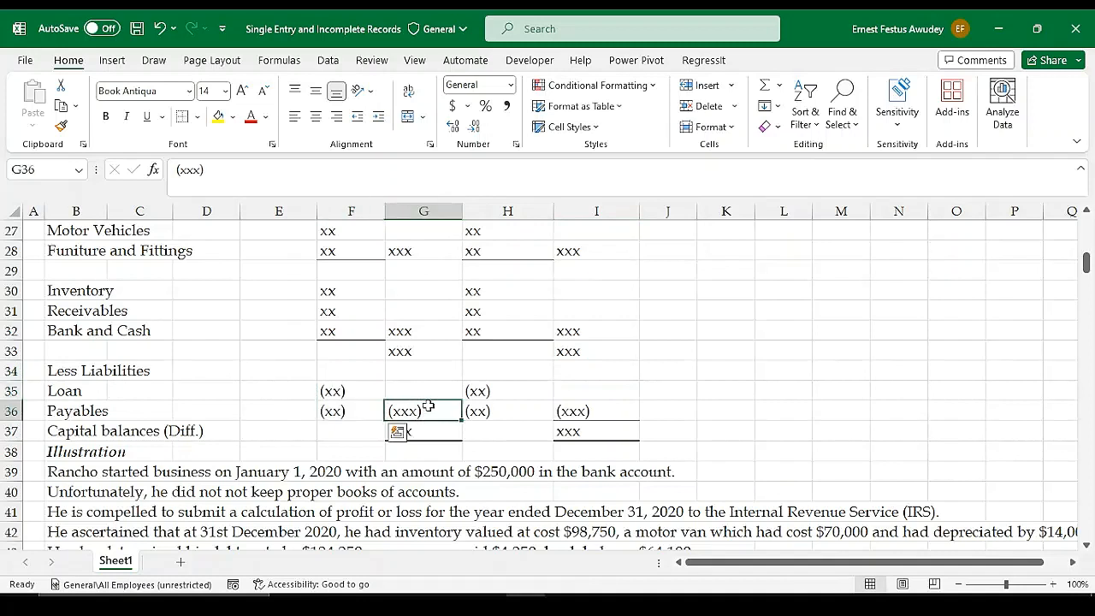
click(410, 351)
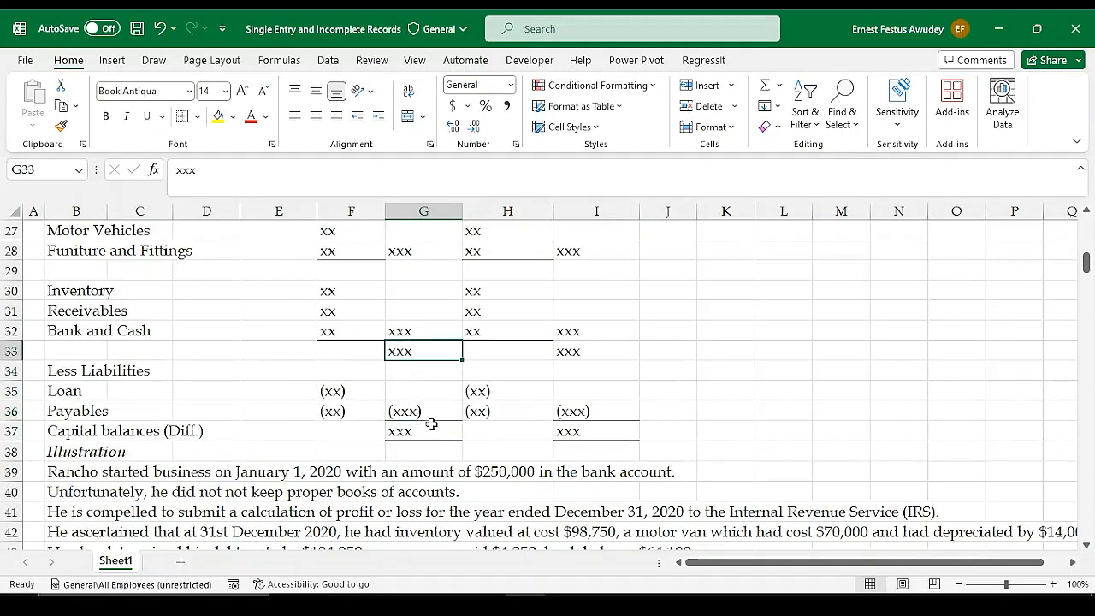
click(431, 425)
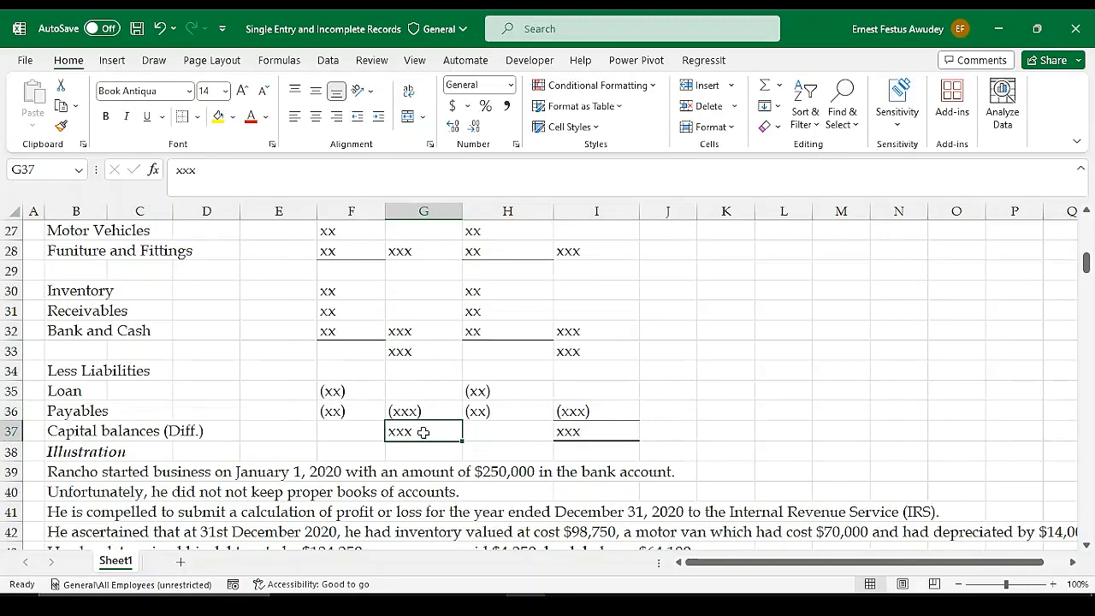
scroll(425, 398, up, 3)
scroll(445, 402, down, 3)
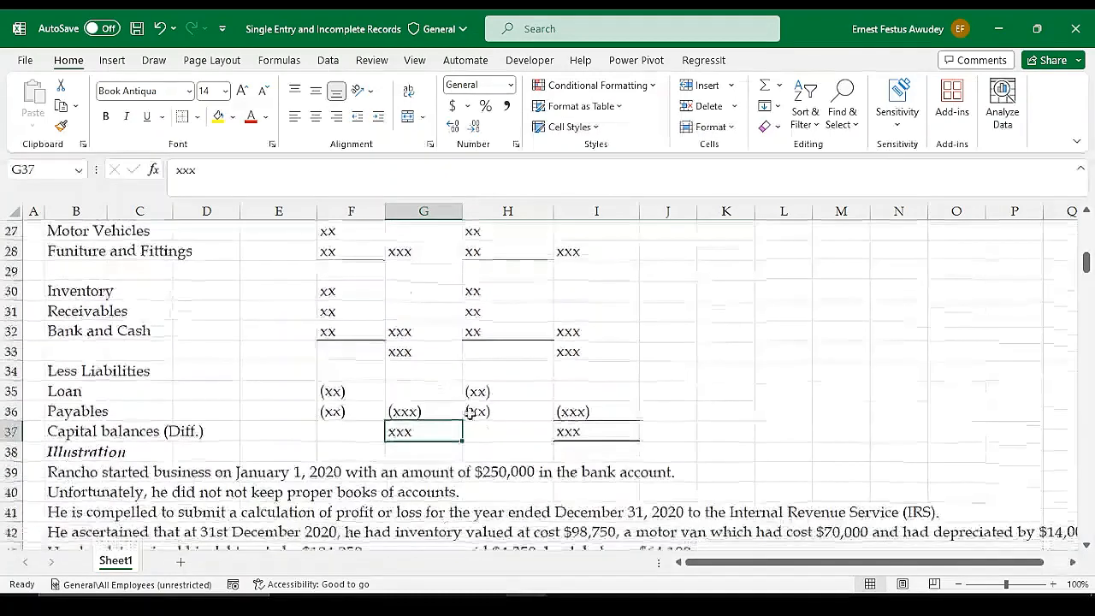
click(599, 432)
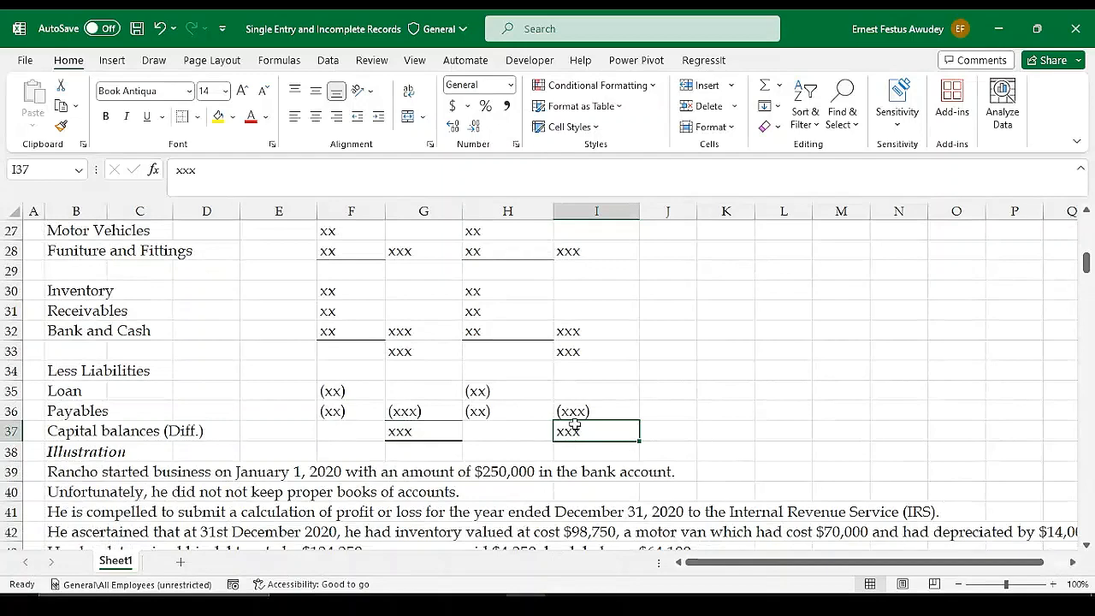
Point out the capital balances in B12:G13, the drawings in row 17, the subtotal in G16 and the net profit in G18
scroll(674, 414, up, 4)
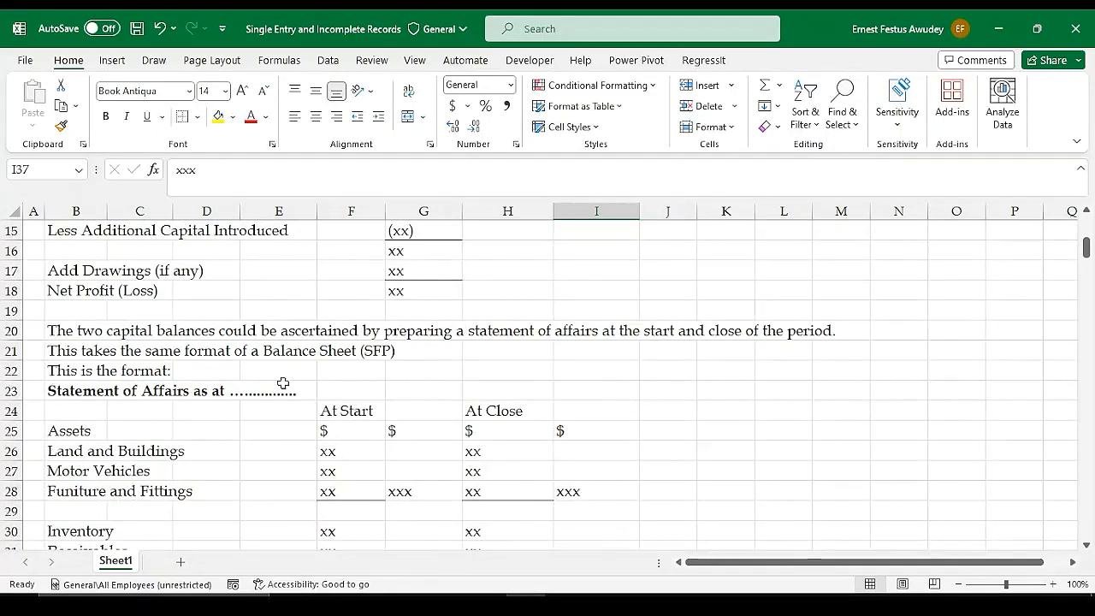
scroll(283, 384, up, 2)
drag(89, 297, 440, 314)
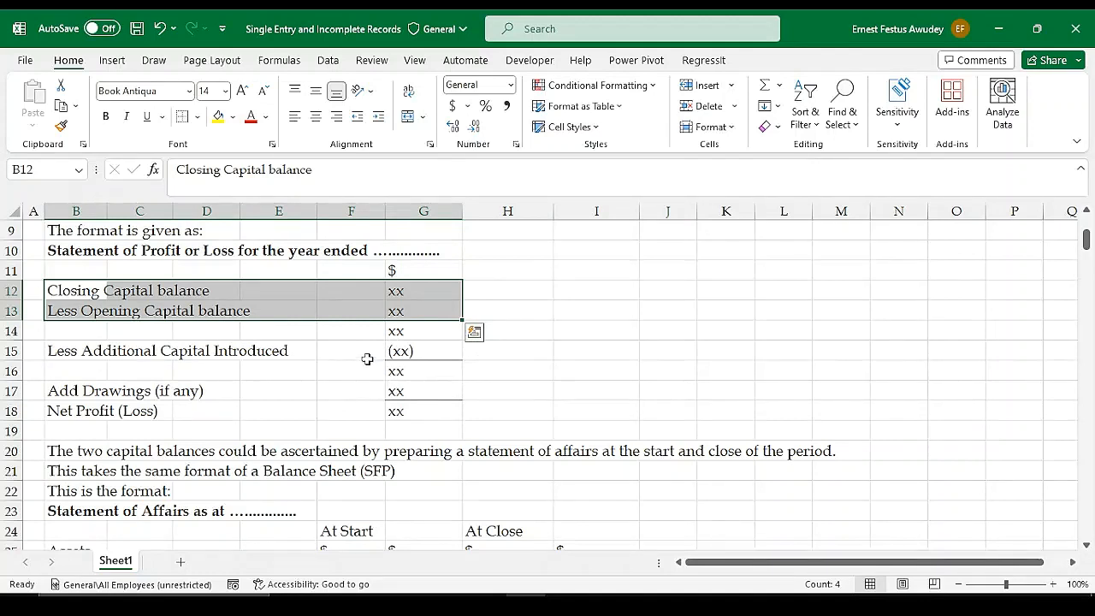
click(67, 393)
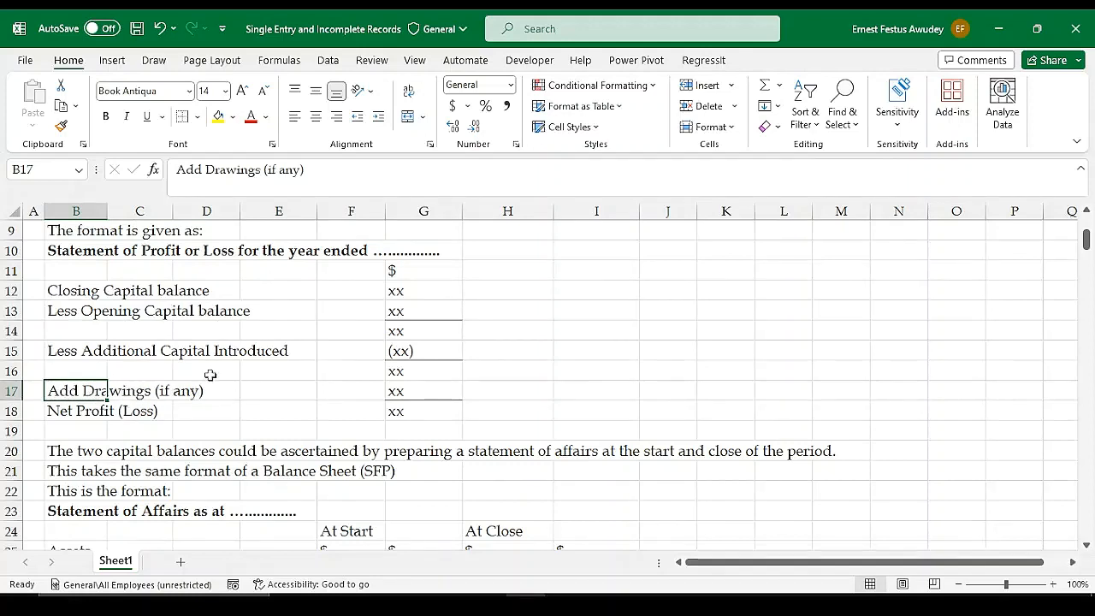
click(426, 393)
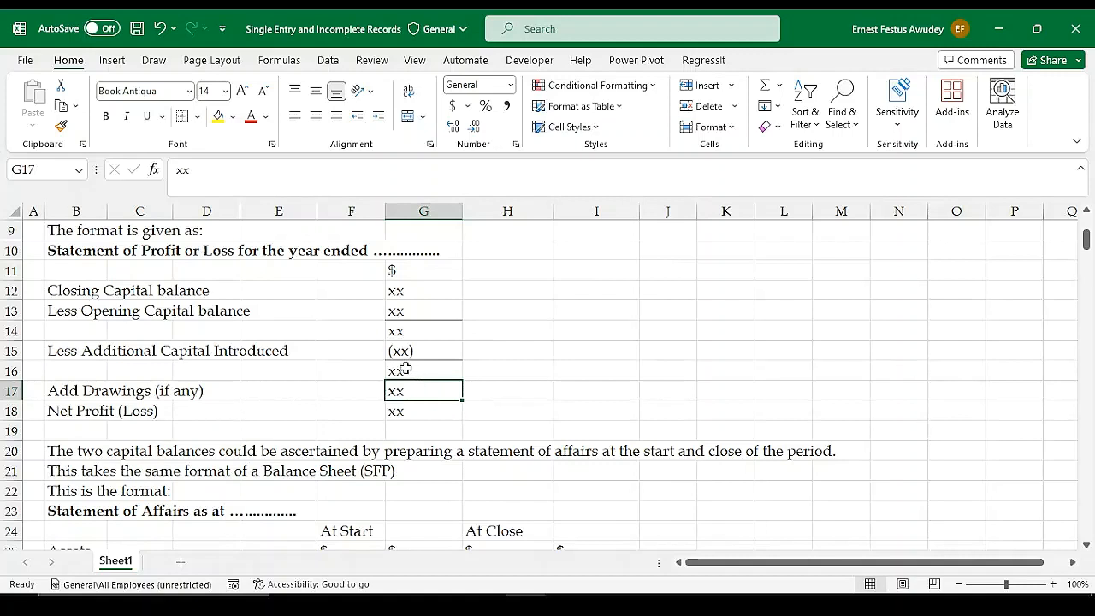
click(406, 368)
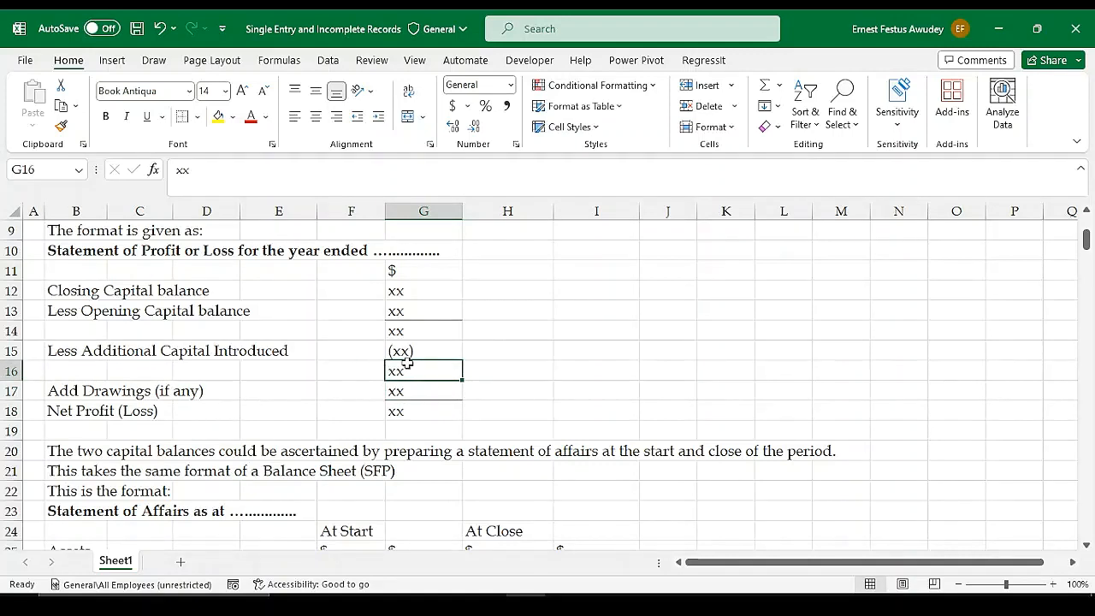
click(409, 414)
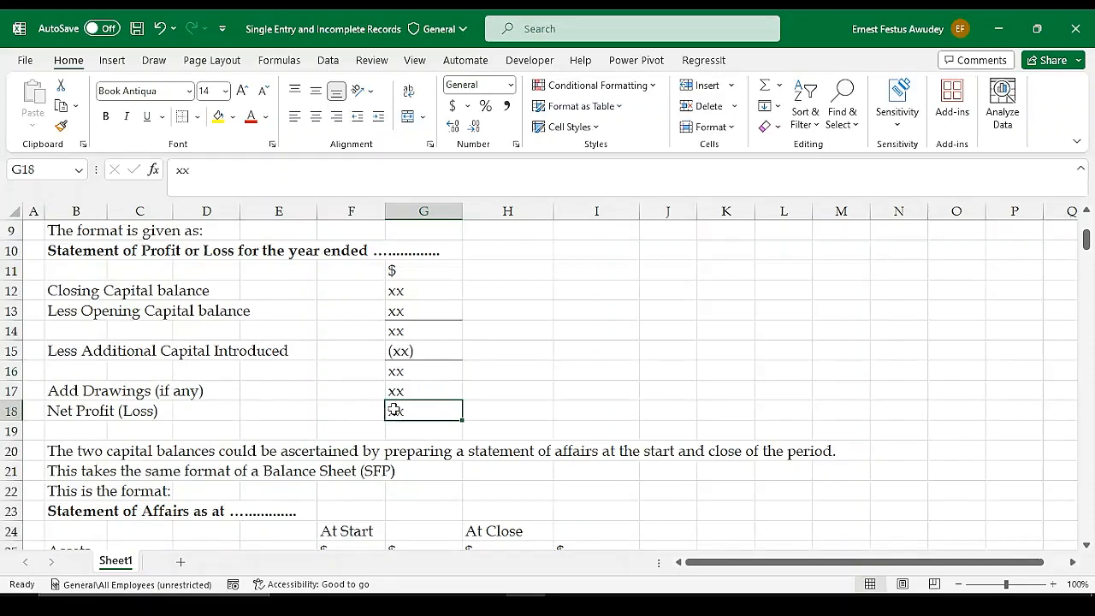
Examine the illustration in rows 38 to 47 against the profit or loss and Statement of Affairs formats above it
scroll(502, 410, down, 7)
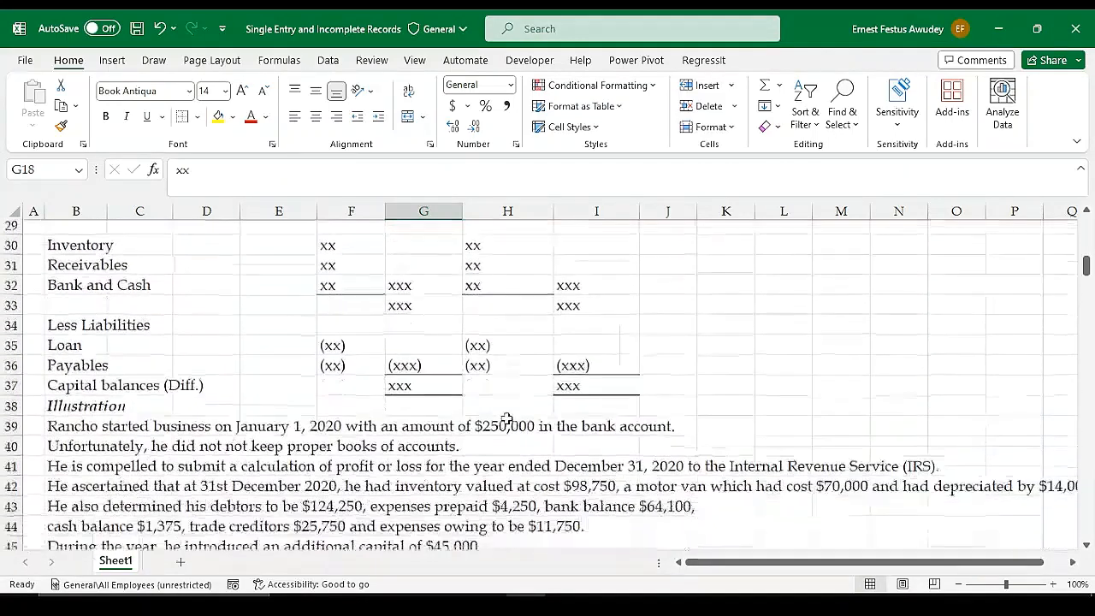
scroll(505, 418, down, 2)
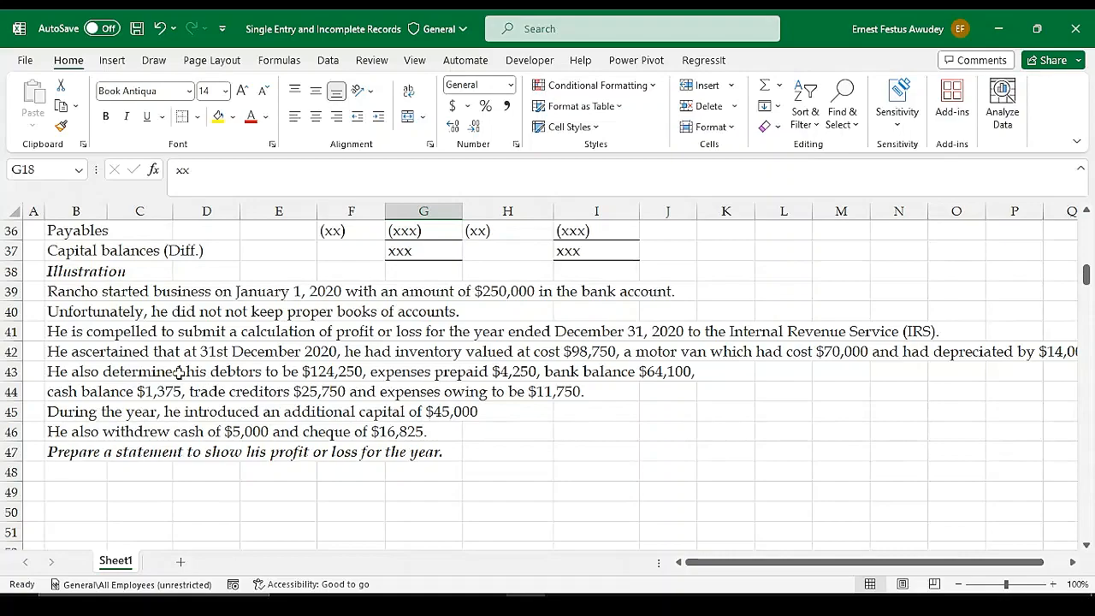
scroll(519, 305, up, 8)
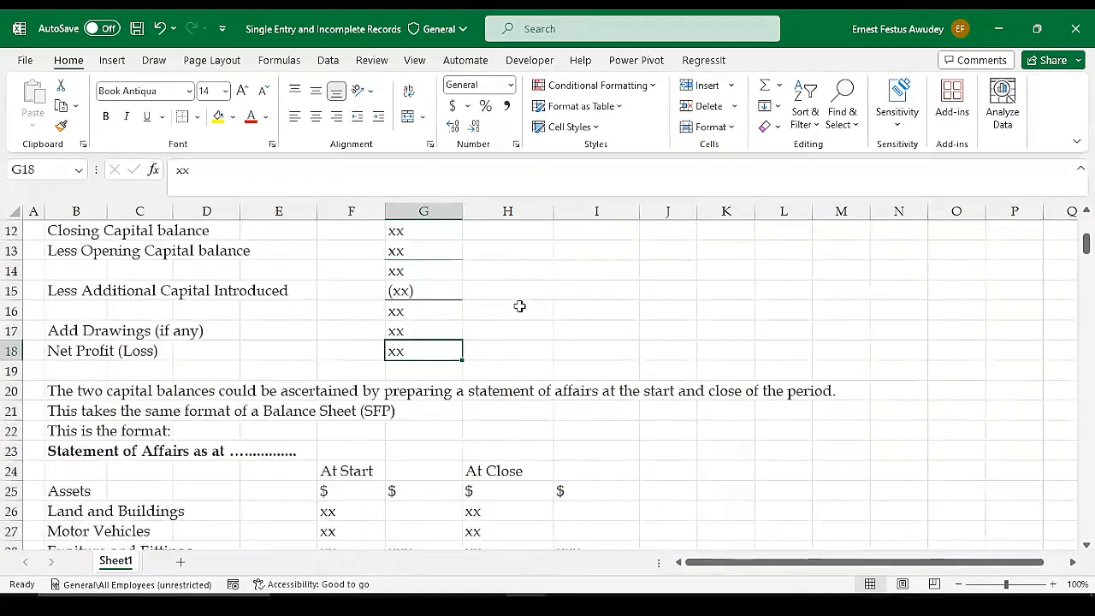
scroll(519, 305, up, 4)
scroll(513, 313, down, 4)
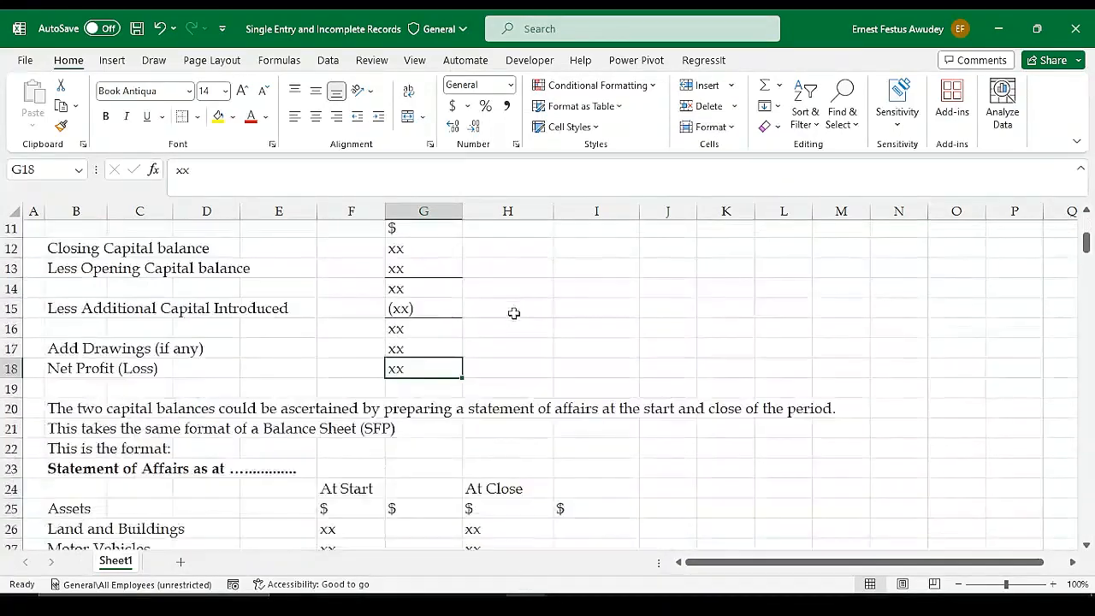
scroll(513, 313, down, 9)
scroll(266, 360, up, 1)
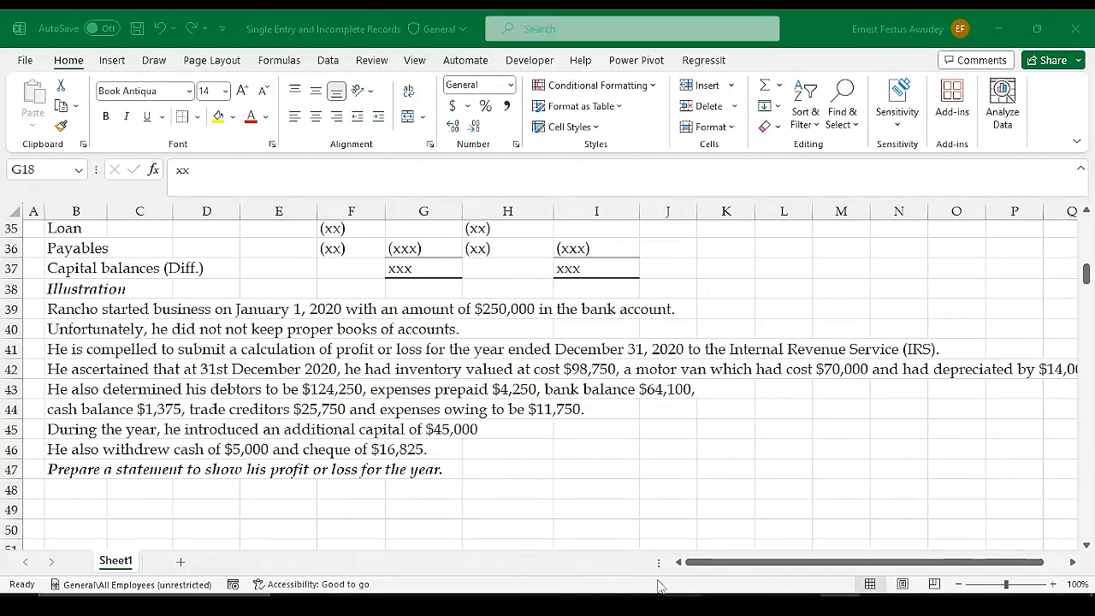
click(528, 603)
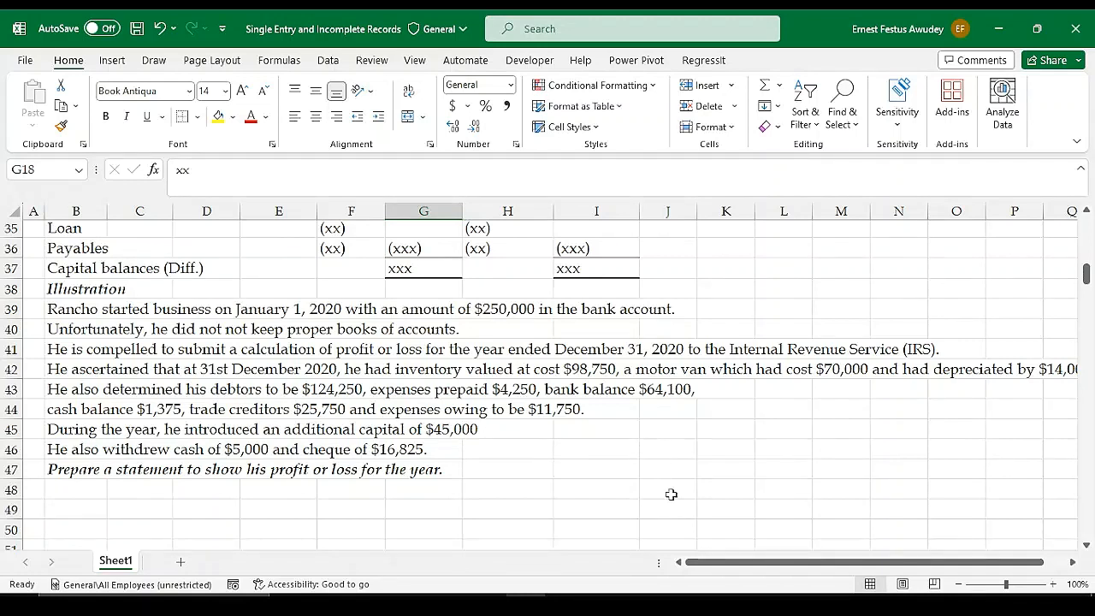
drag(744, 562, 775, 565)
Copy the Statement of Profit or Loss format in B10:G18
click(202, 510)
scroll(222, 475, down, 2)
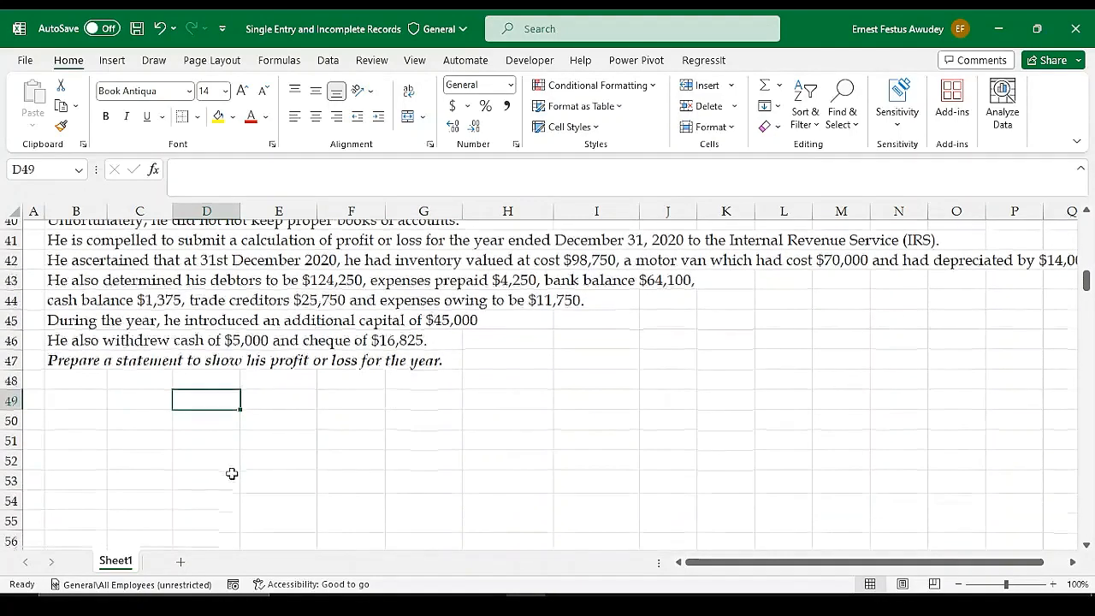
click(88, 392)
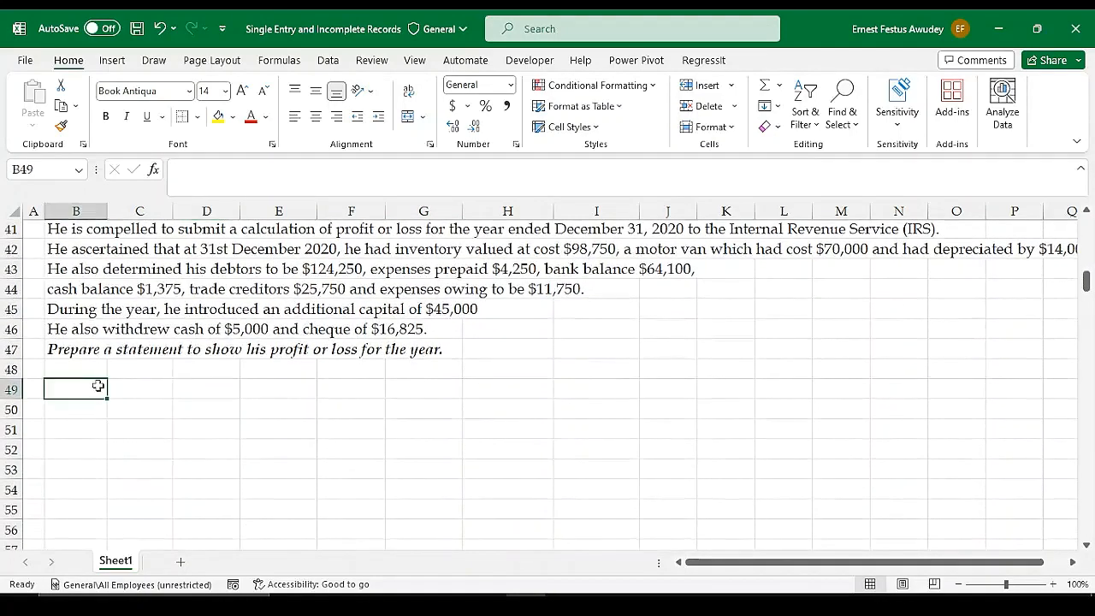
scroll(425, 390, up, 6)
scroll(489, 390, up, 6)
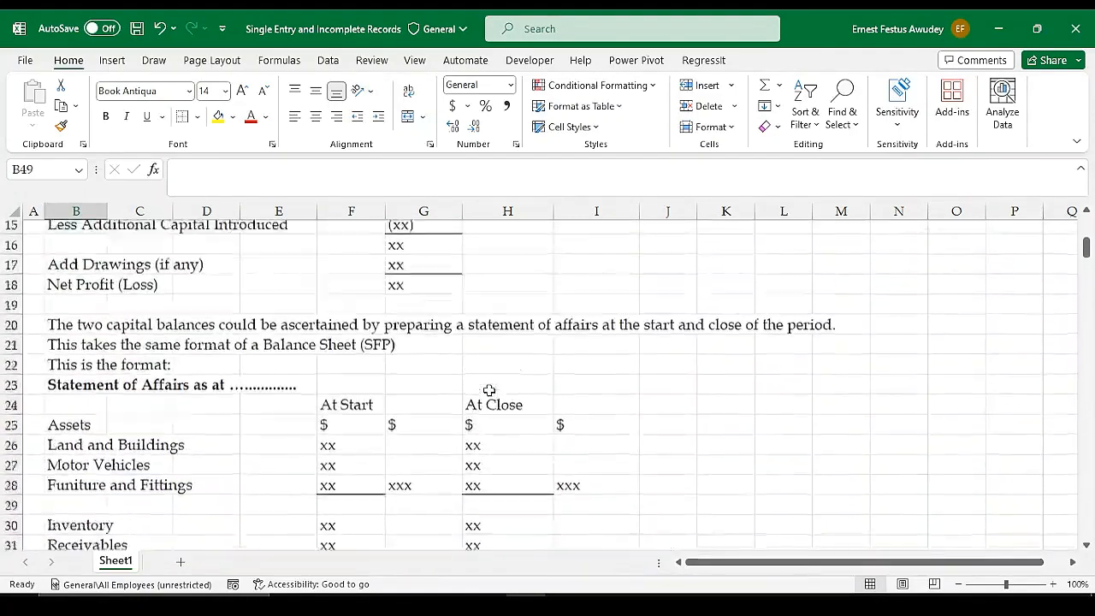
drag(45, 334, 452, 498)
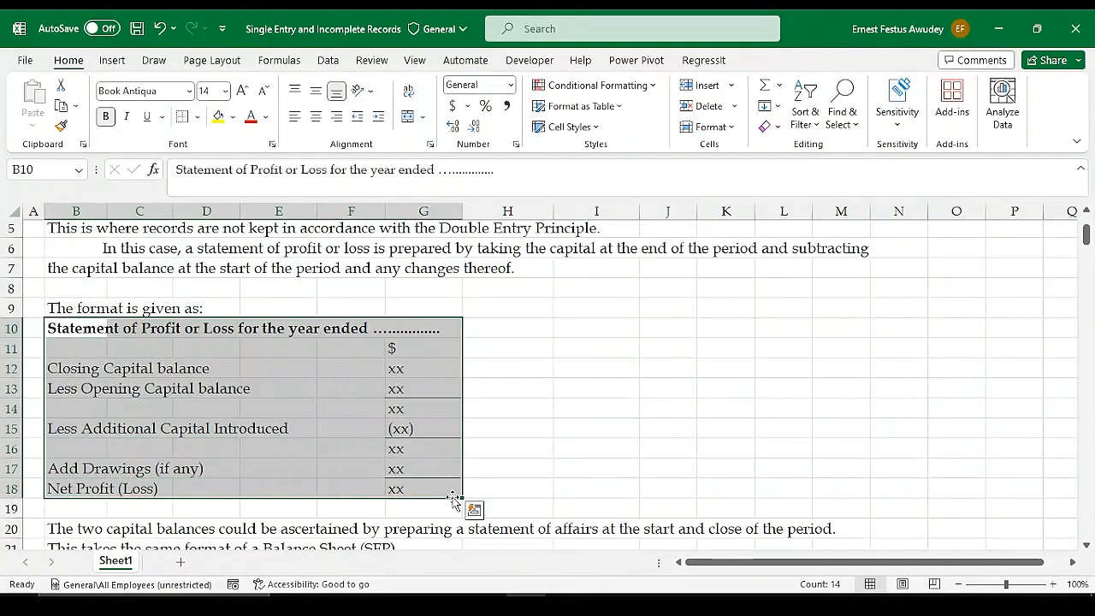
key(ctrl+c)
Paste the copied profit or loss format below the illustration, starting at B49
scroll(407, 501, down, 5)
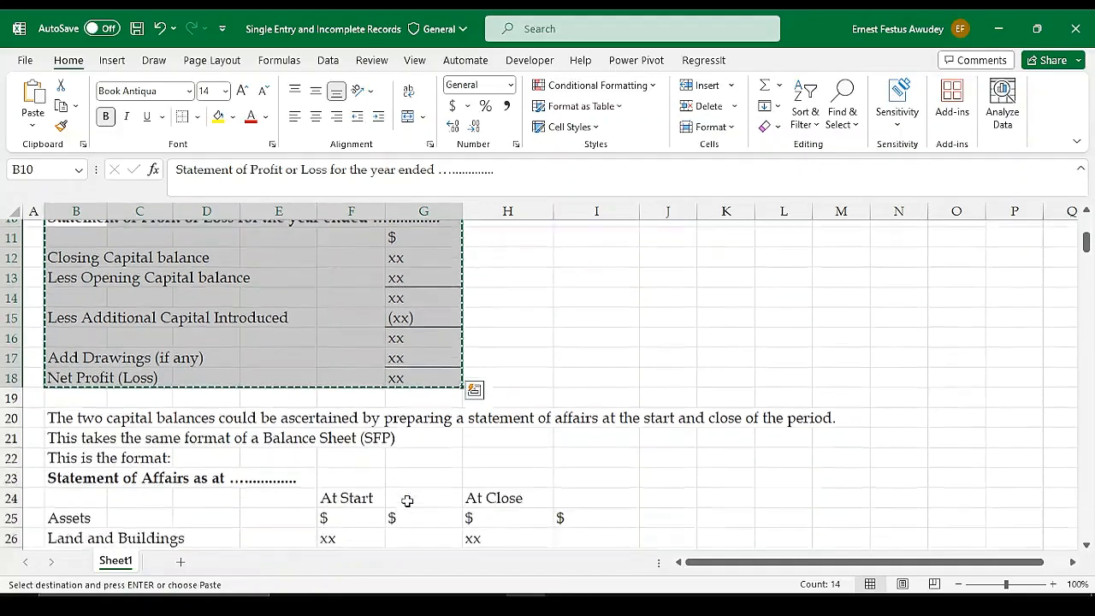
scroll(407, 501, down, 5)
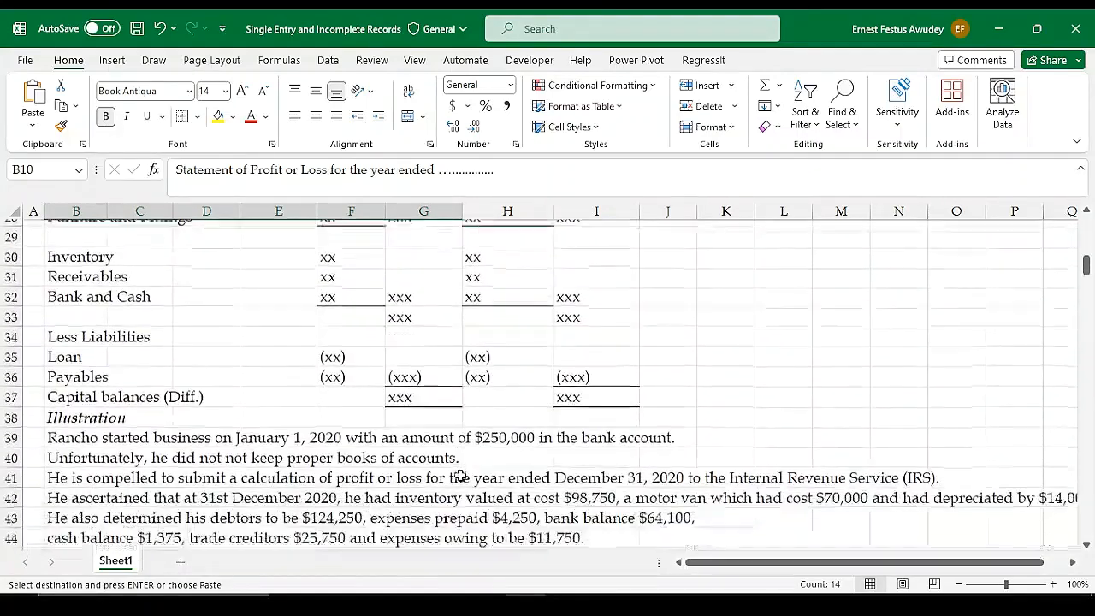
scroll(386, 353, up, 4)
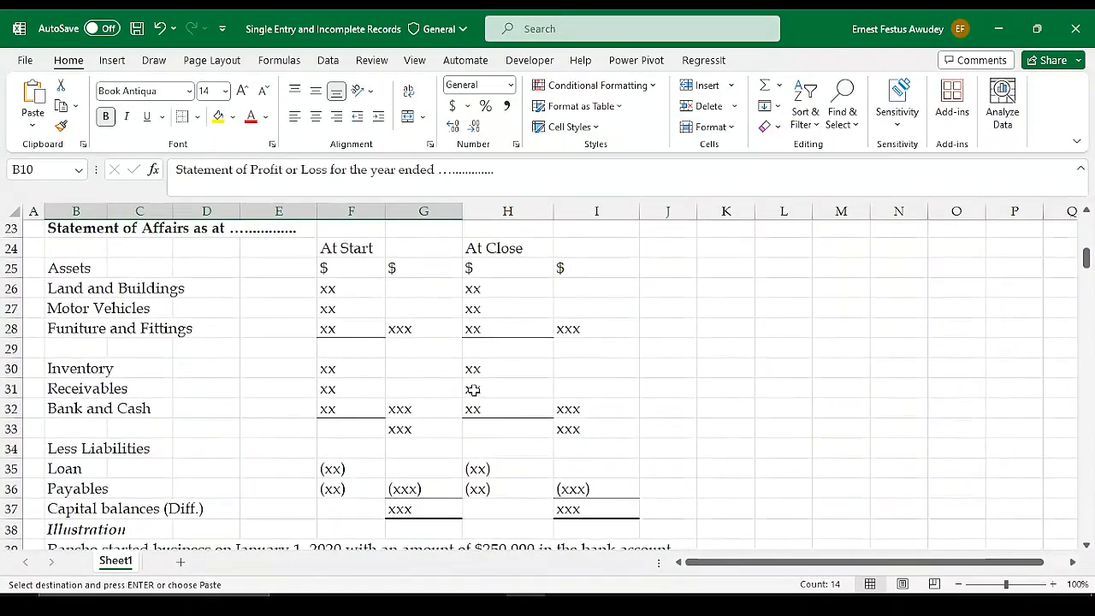
scroll(478, 375, up, 1)
scroll(317, 423, down, 5)
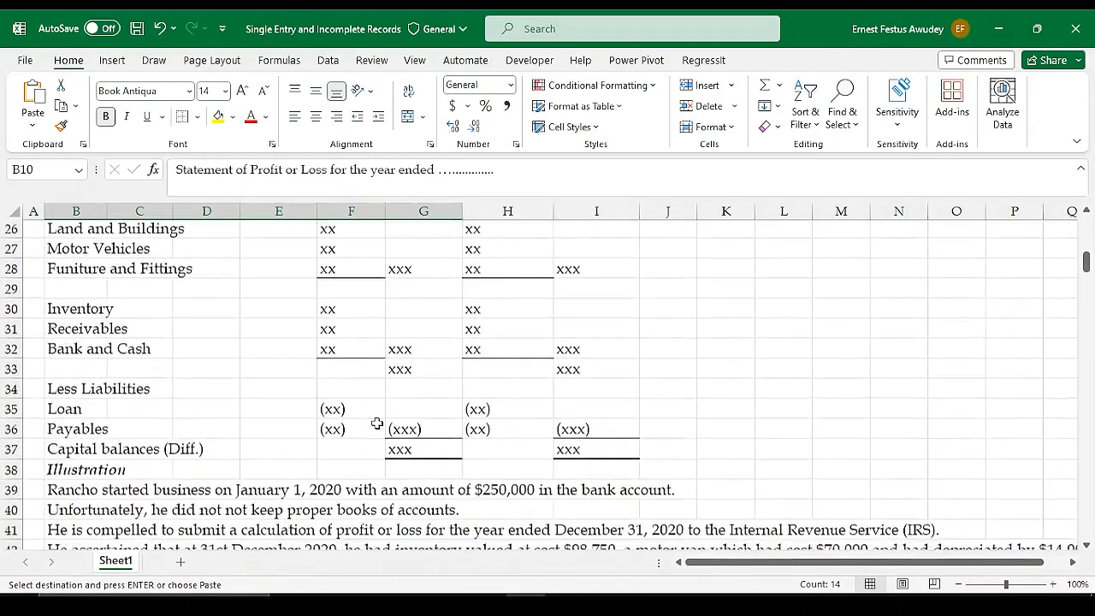
scroll(389, 428, down, 4)
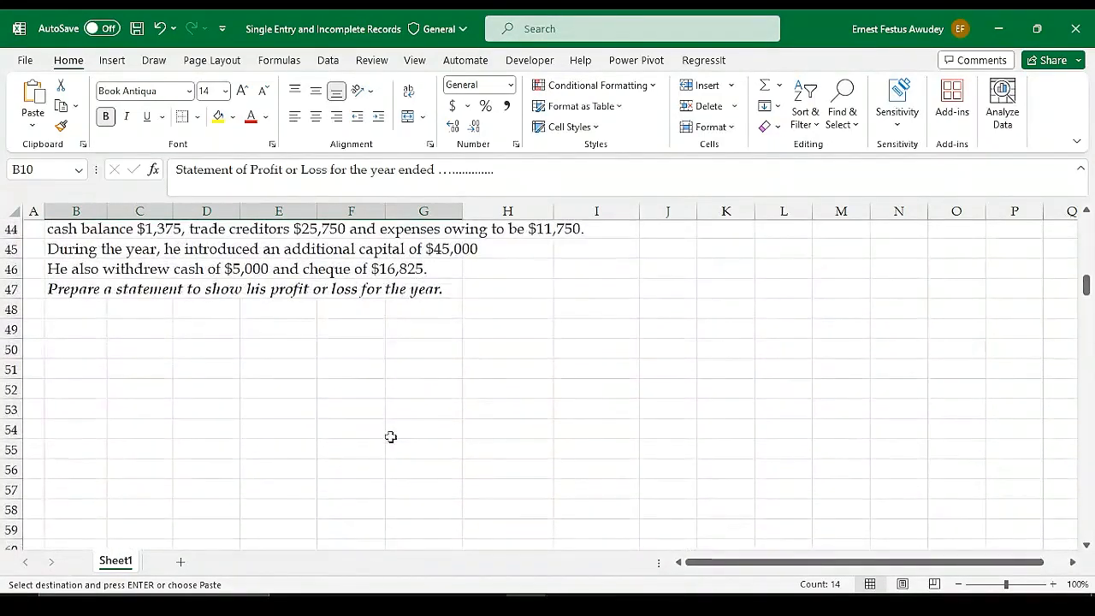
scroll(210, 359, up, 1)
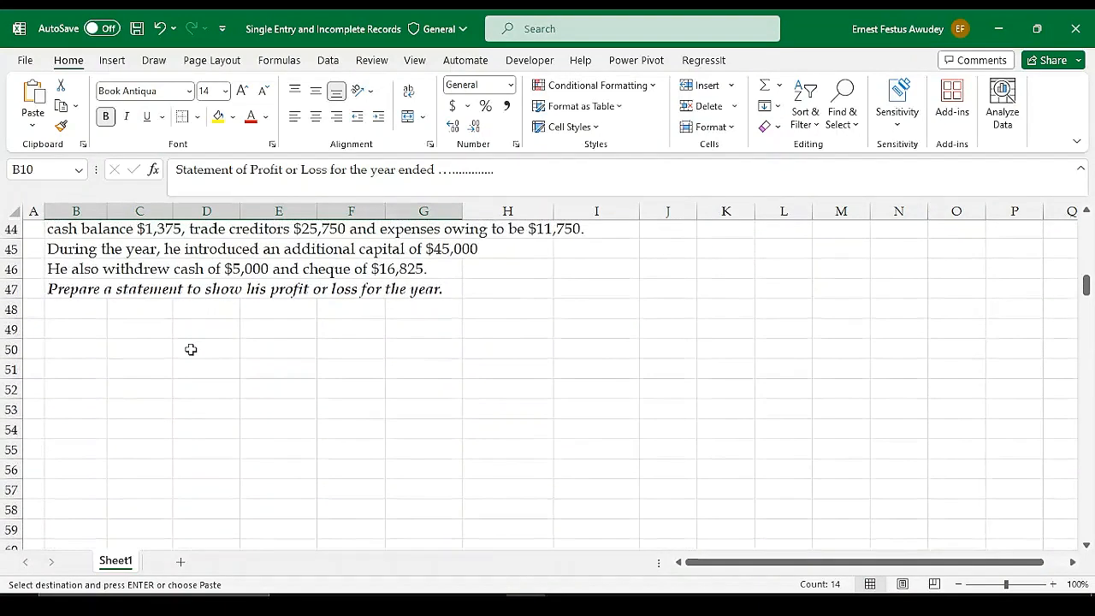
click(77, 329)
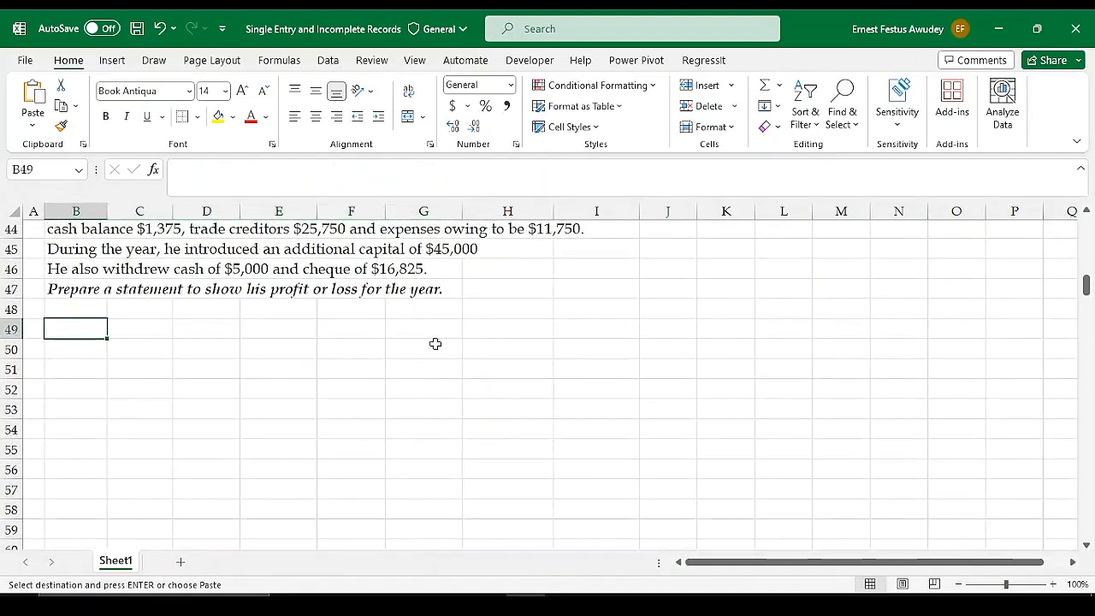
key(ctrl+v)
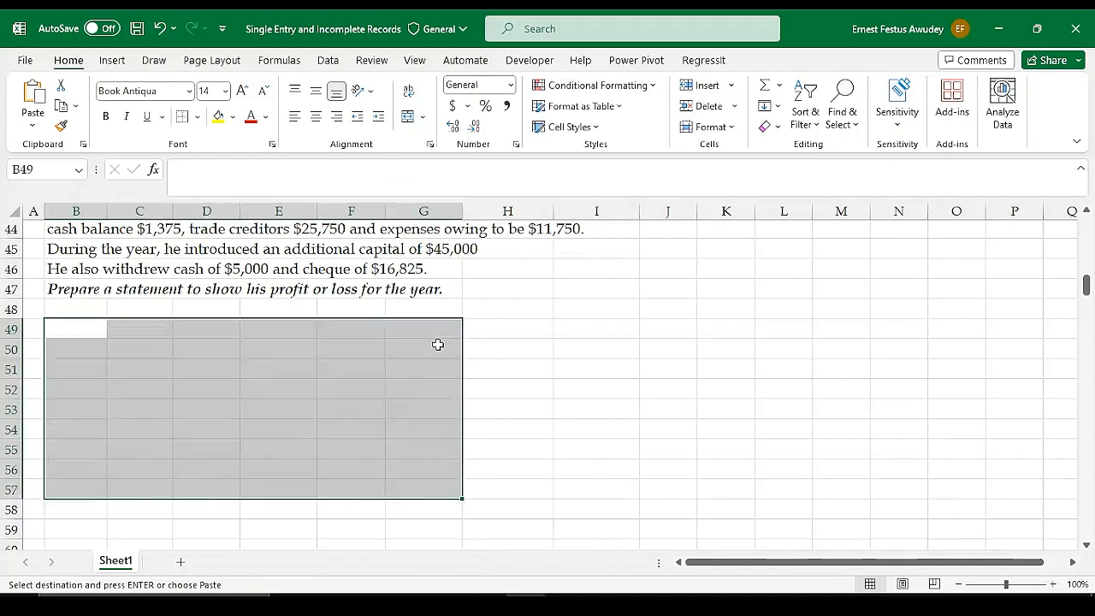
click(497, 450)
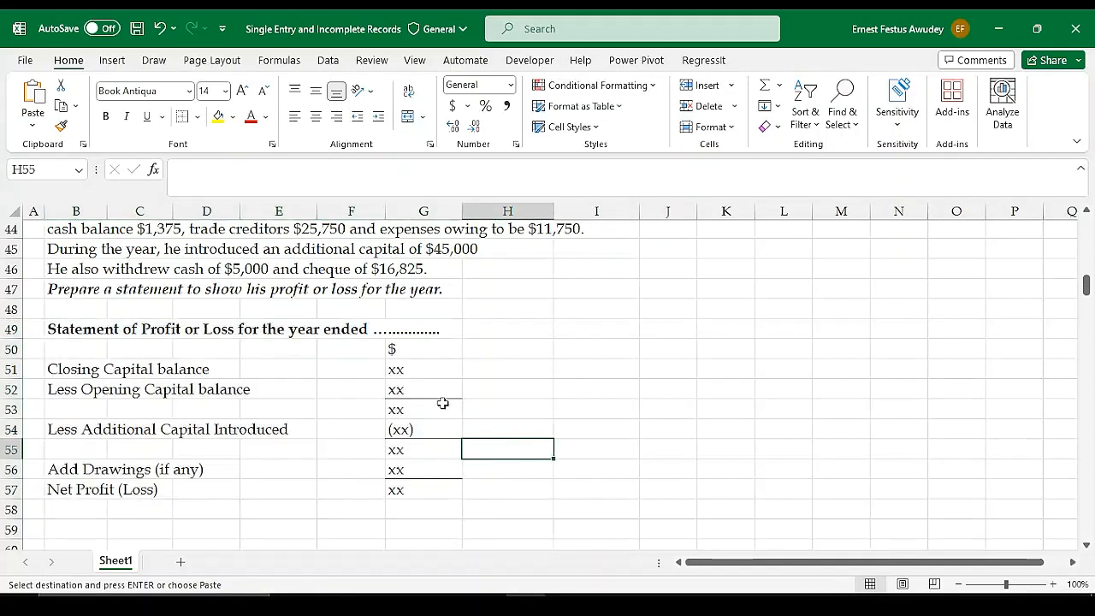
Clear the placeholders in G51:G57 and format those cells with a thousands separator and no decimals
drag(416, 368, 420, 484)
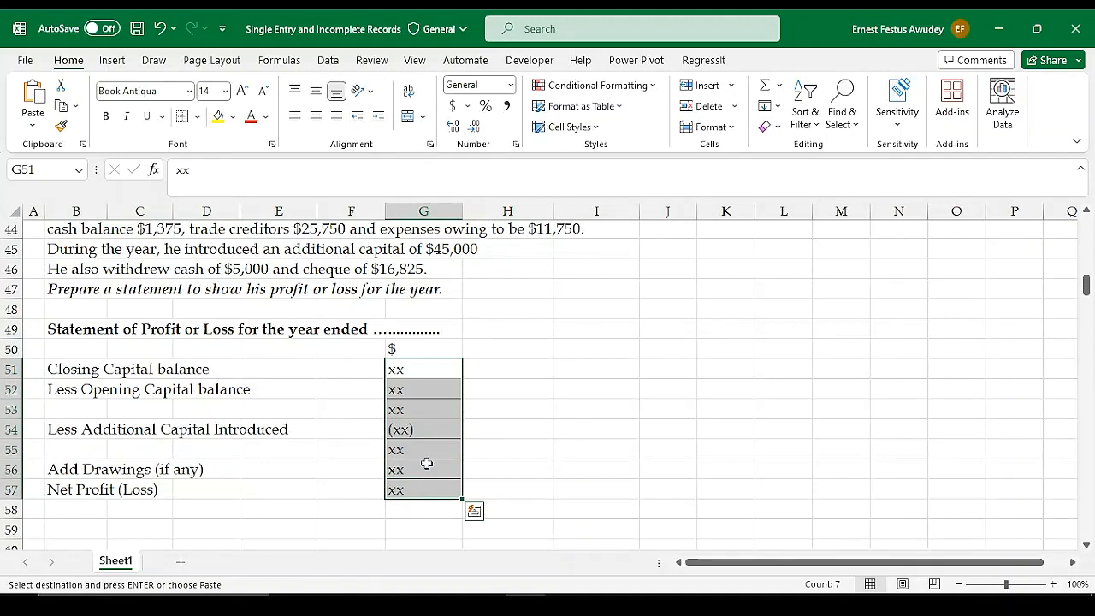
key(Delete)
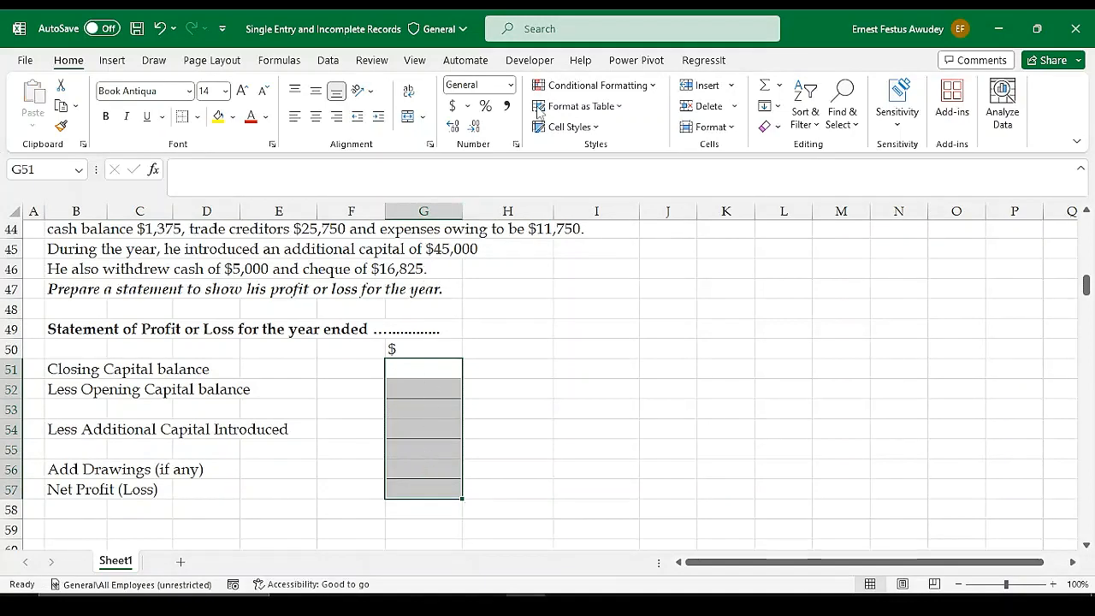
click(507, 105)
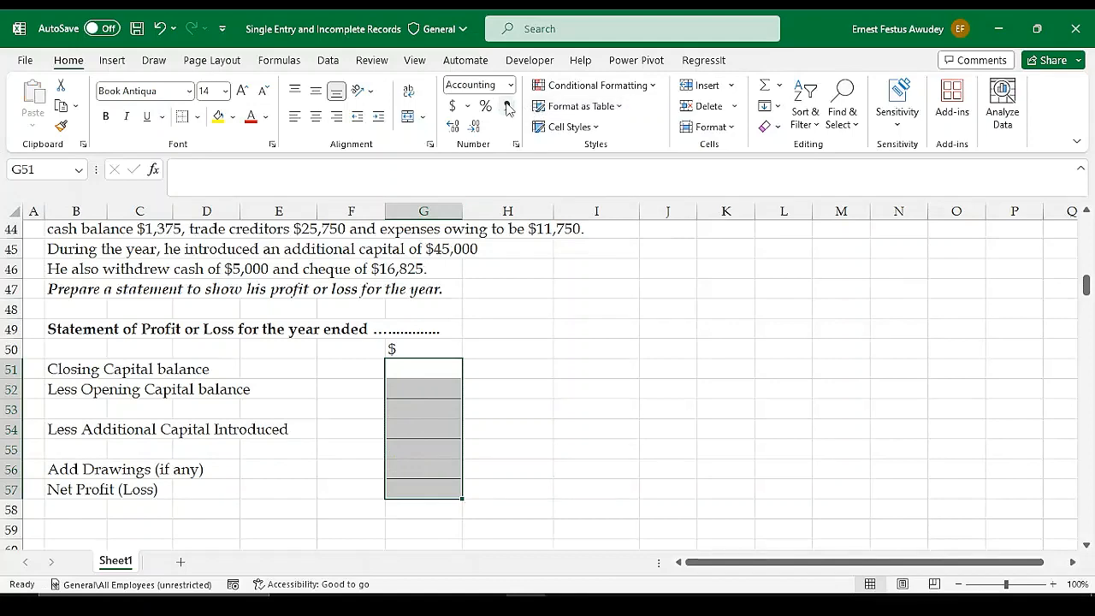
click(475, 128)
Examine the blank profit or loss statement in rows 49 to 57 against the illustration and the Statement of Affairs format
scroll(473, 253, up, 1)
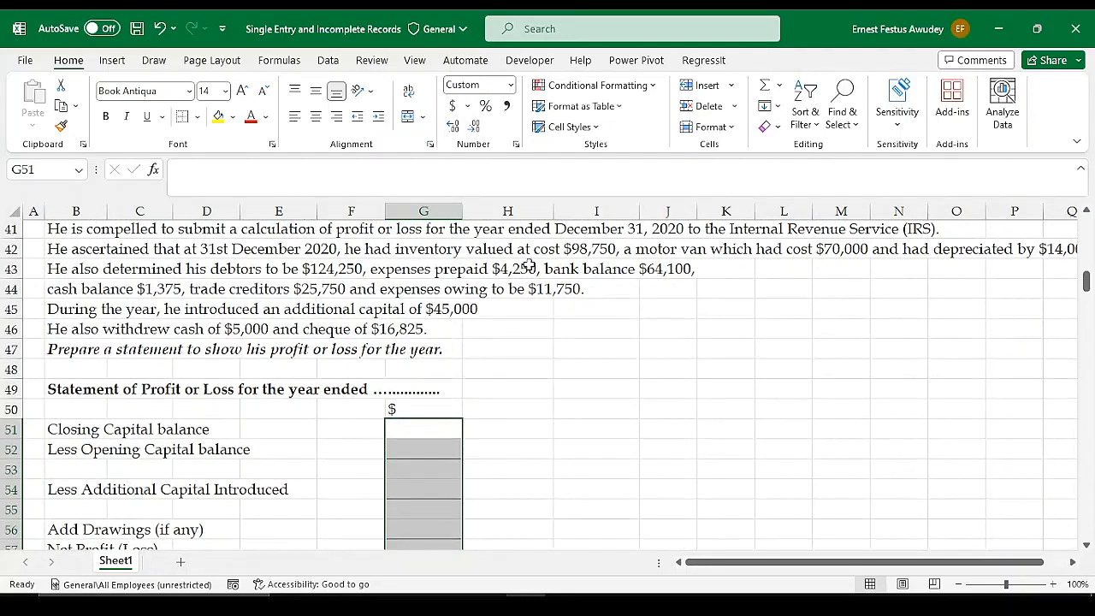
click(429, 442)
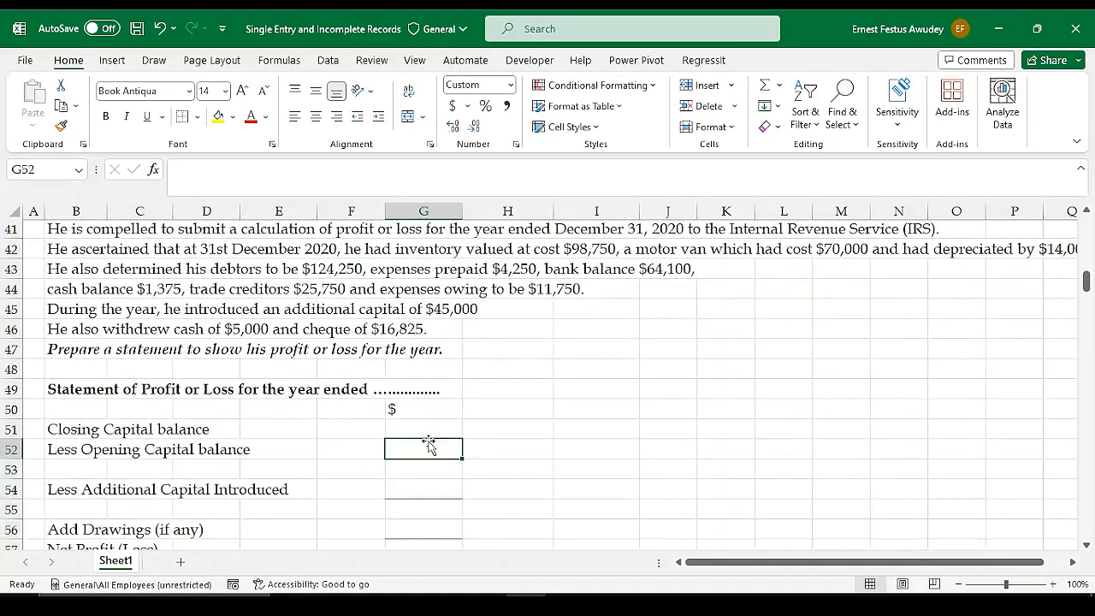
scroll(483, 427, down, 1)
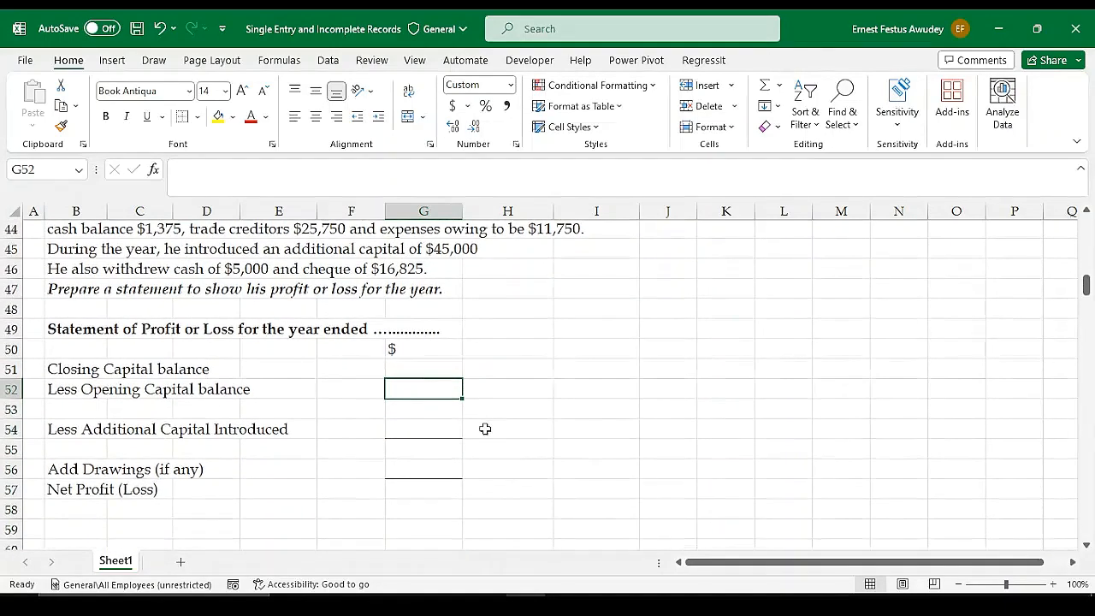
click(412, 489)
scroll(402, 483, down, 2)
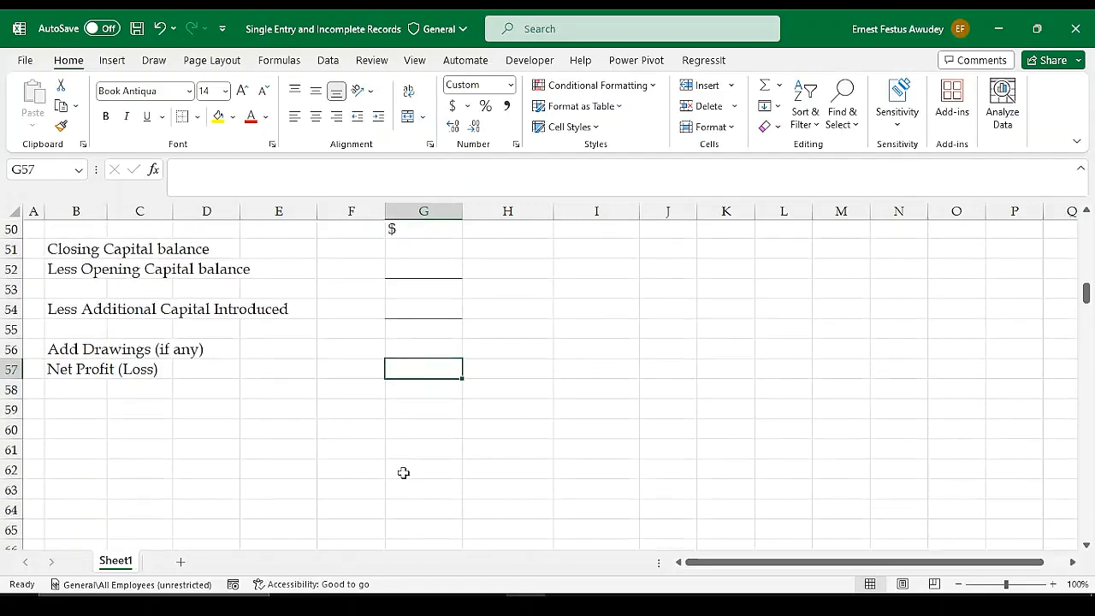
scroll(435, 448, up, 1)
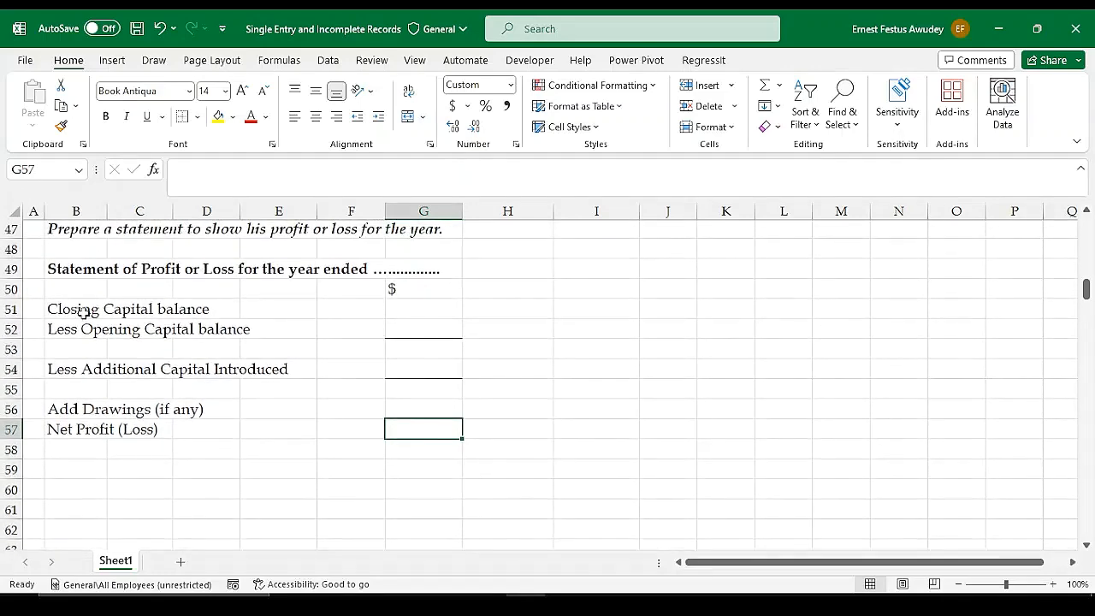
scroll(443, 325, up, 2)
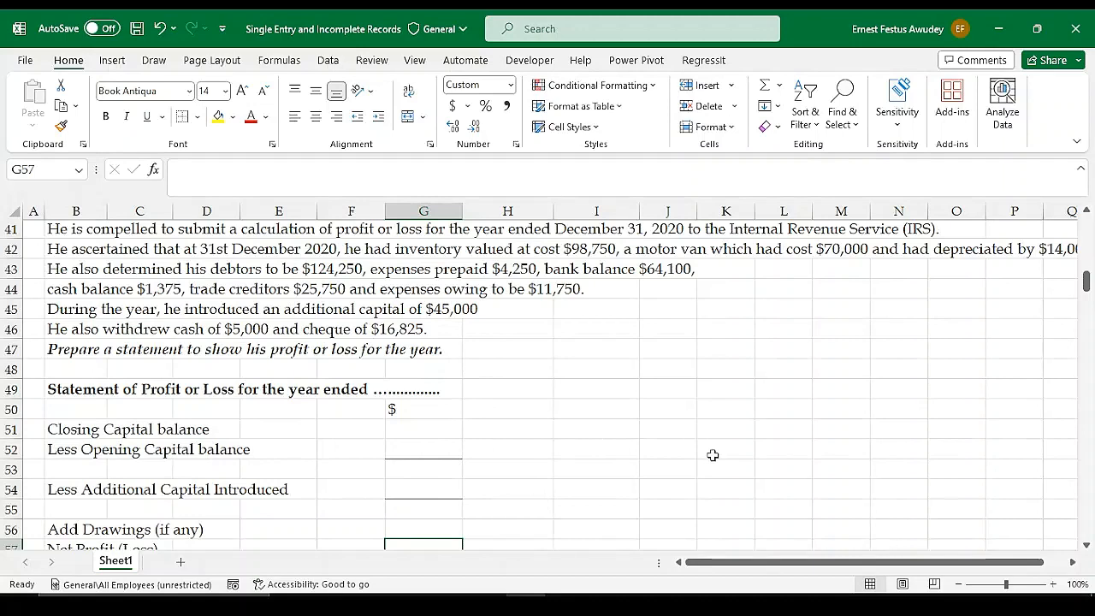
scroll(712, 455, up, 1)
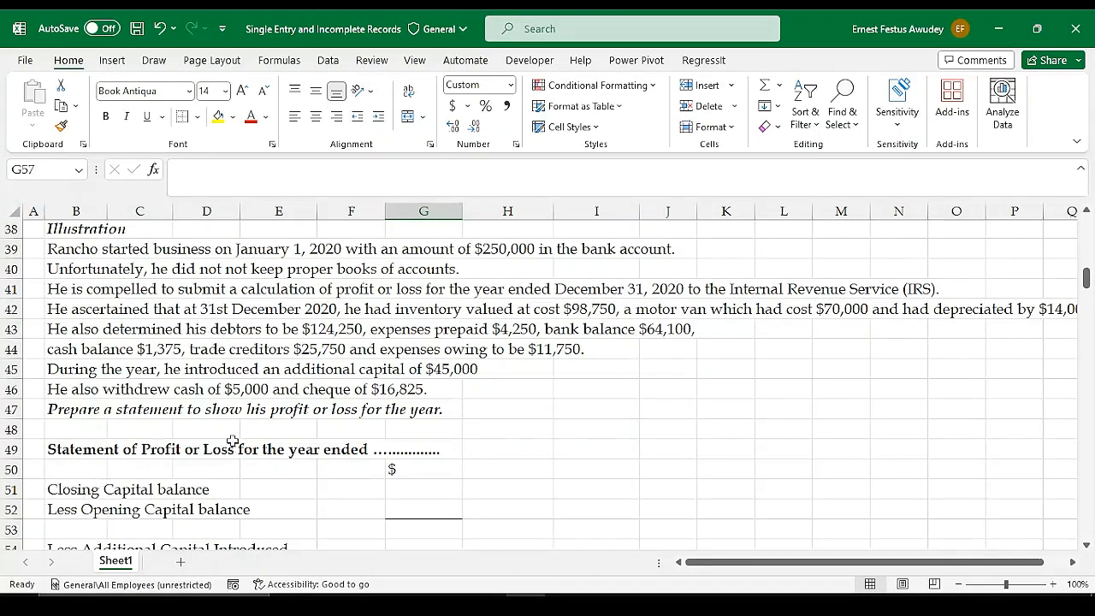
scroll(569, 266, up, 5)
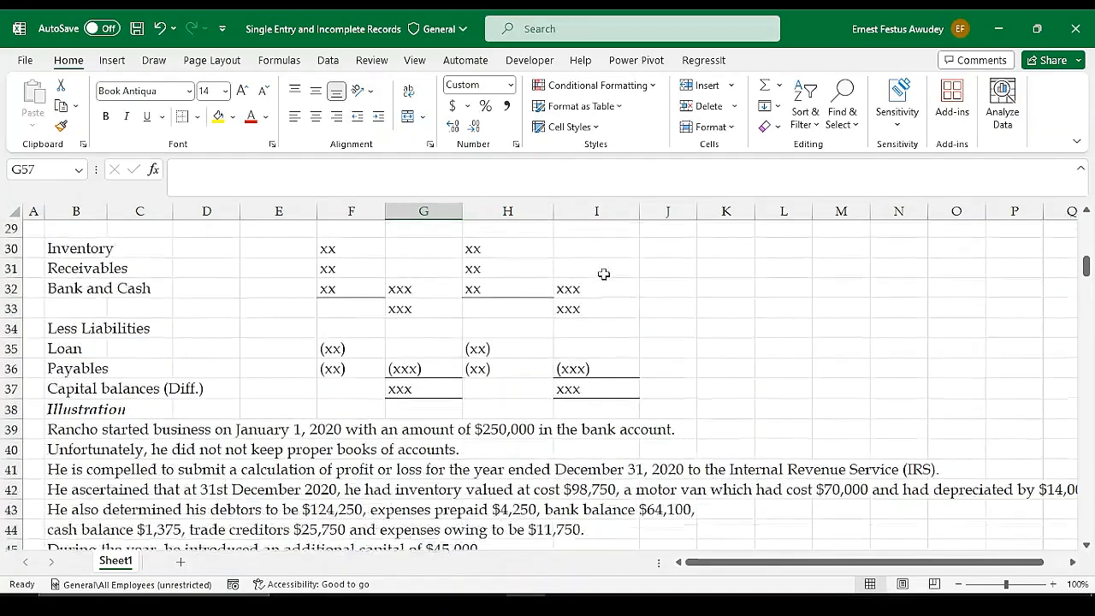
scroll(539, 342, down, 6)
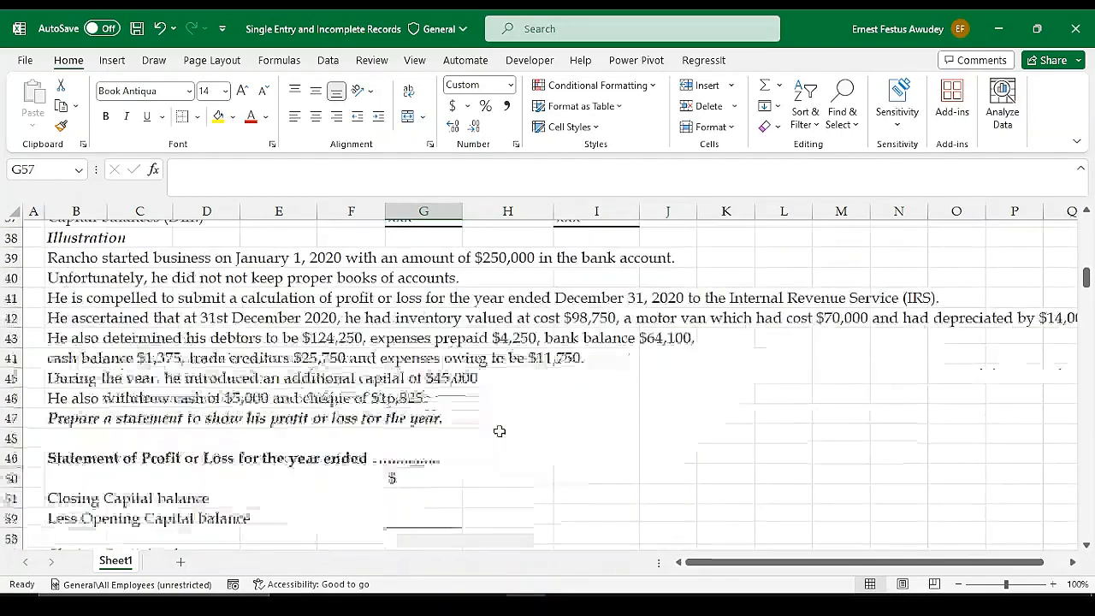
scroll(489, 432, down, 1)
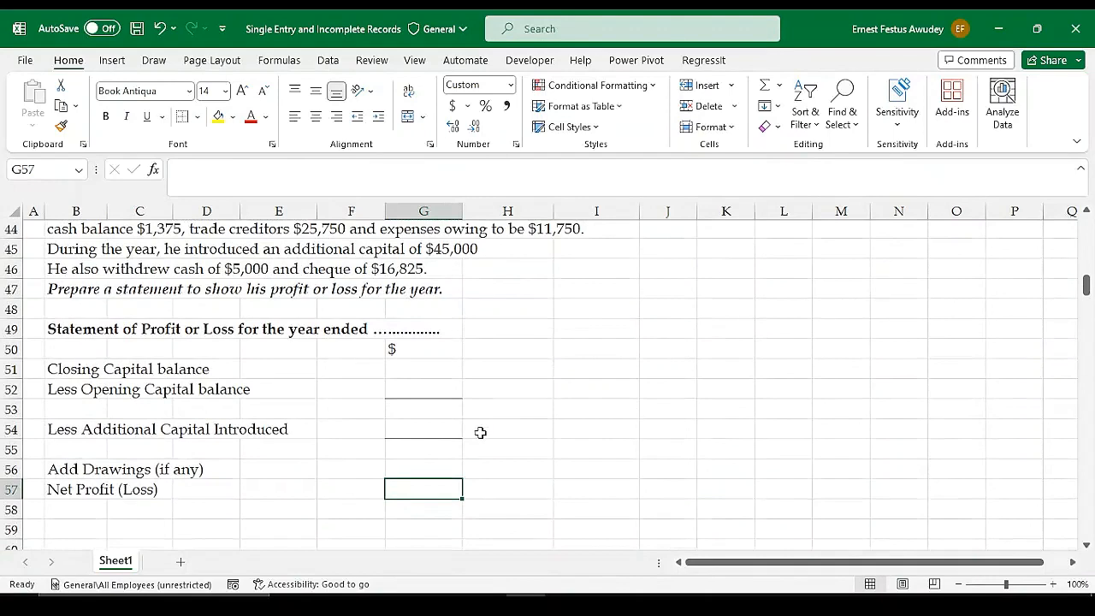
Enter the illustration's starting bank amount of 250,000 as the opening capital balance in G52
scroll(486, 427, up, 2)
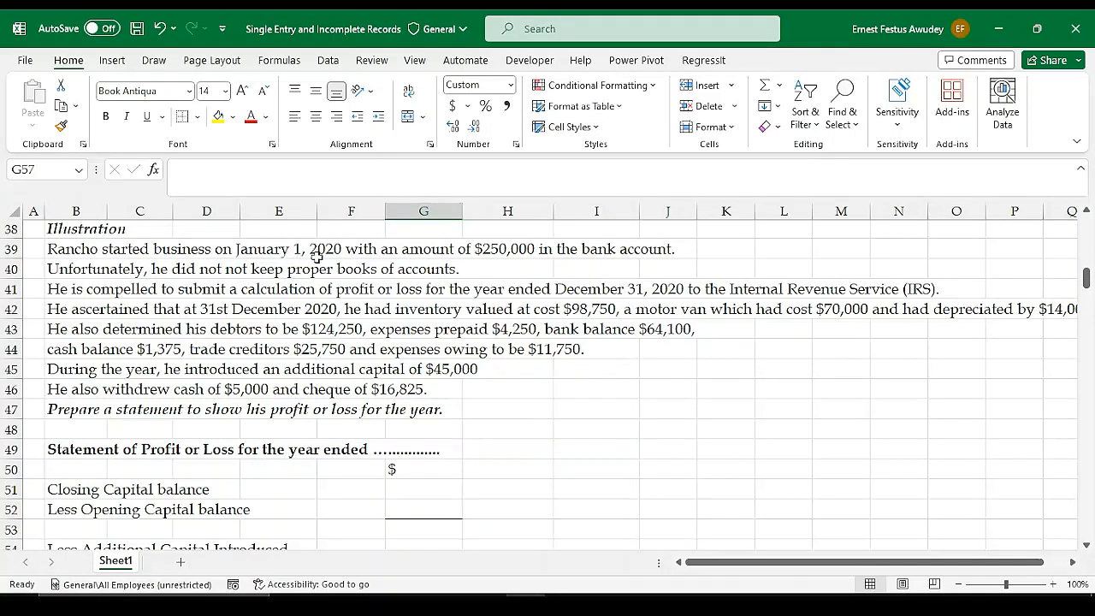
click(467, 249)
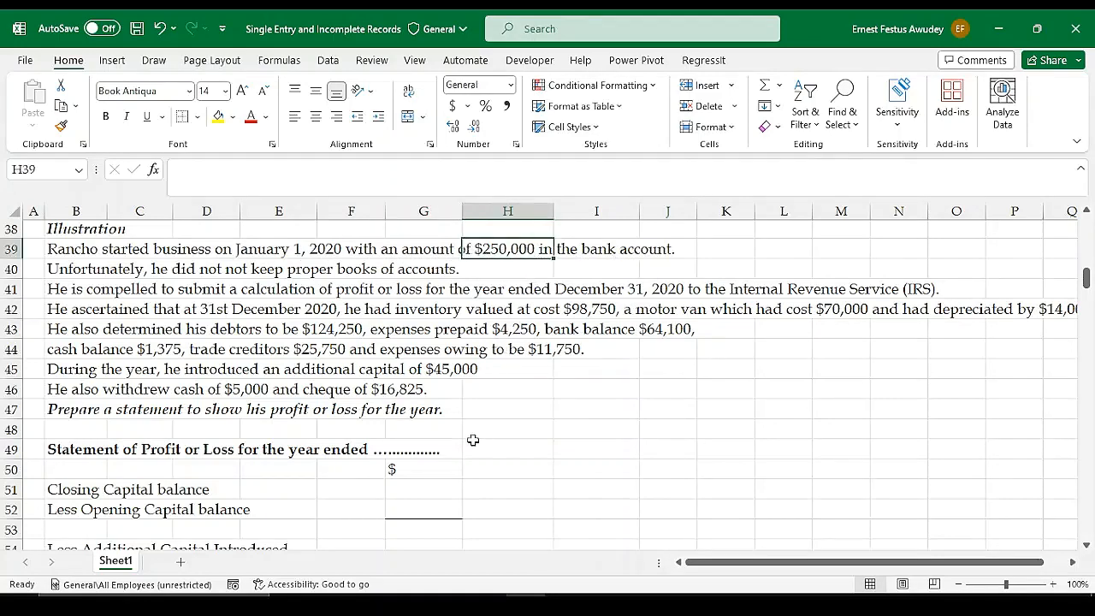
scroll(472, 440, down, 1)
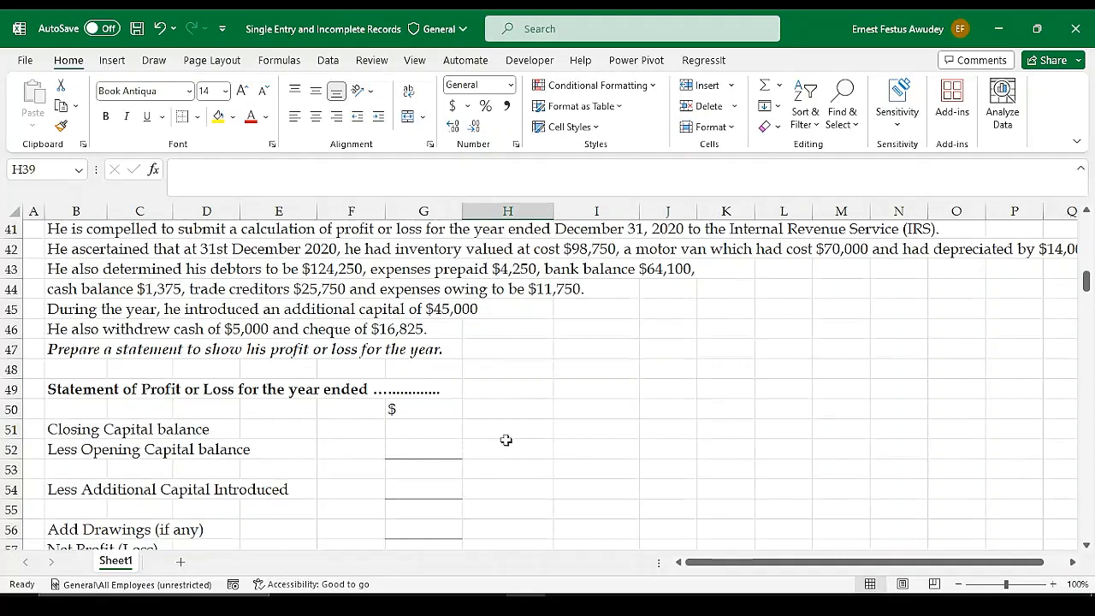
scroll(560, 434, up, 1)
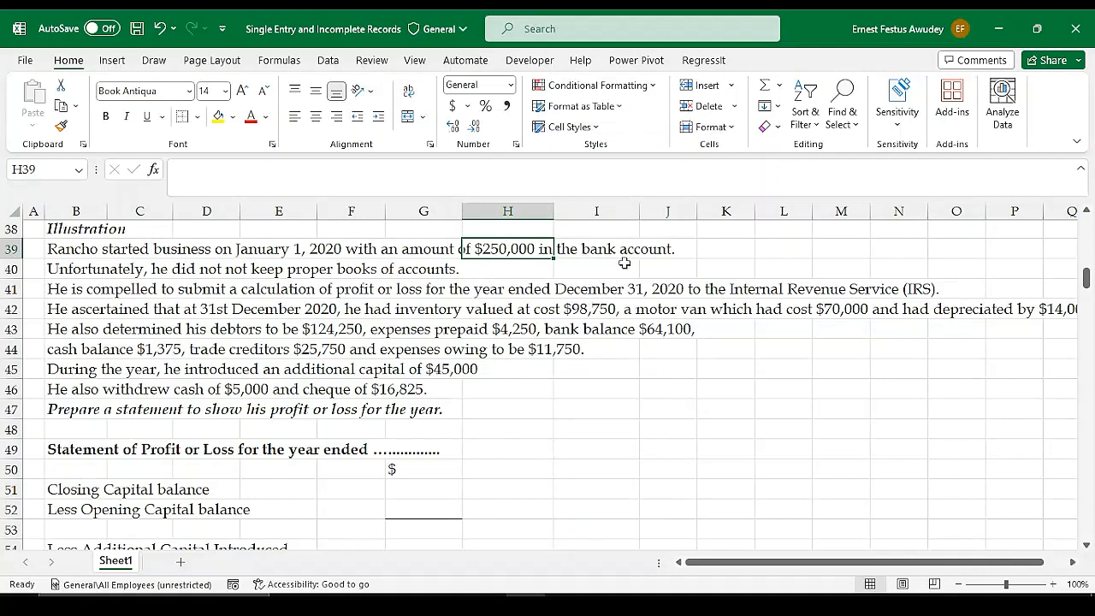
click(412, 511)
text(25)
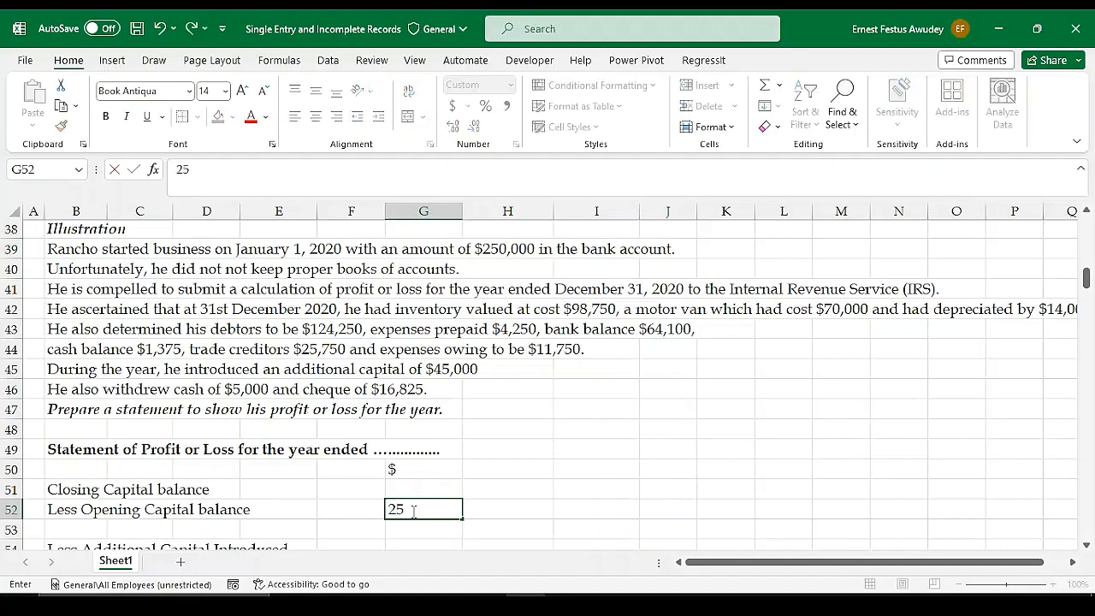
text(0000)
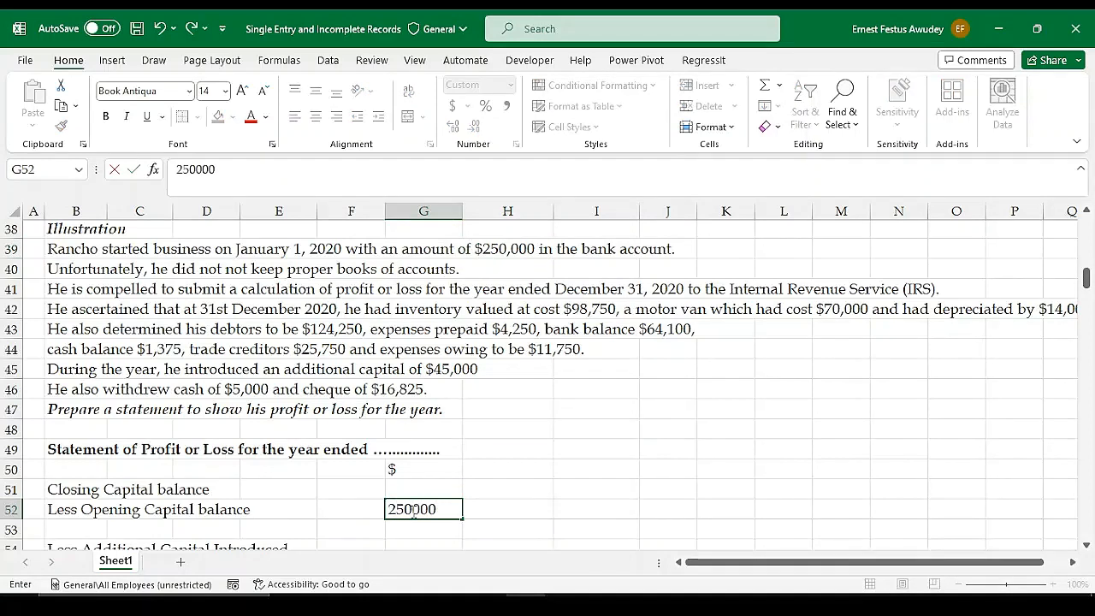
key(Return)
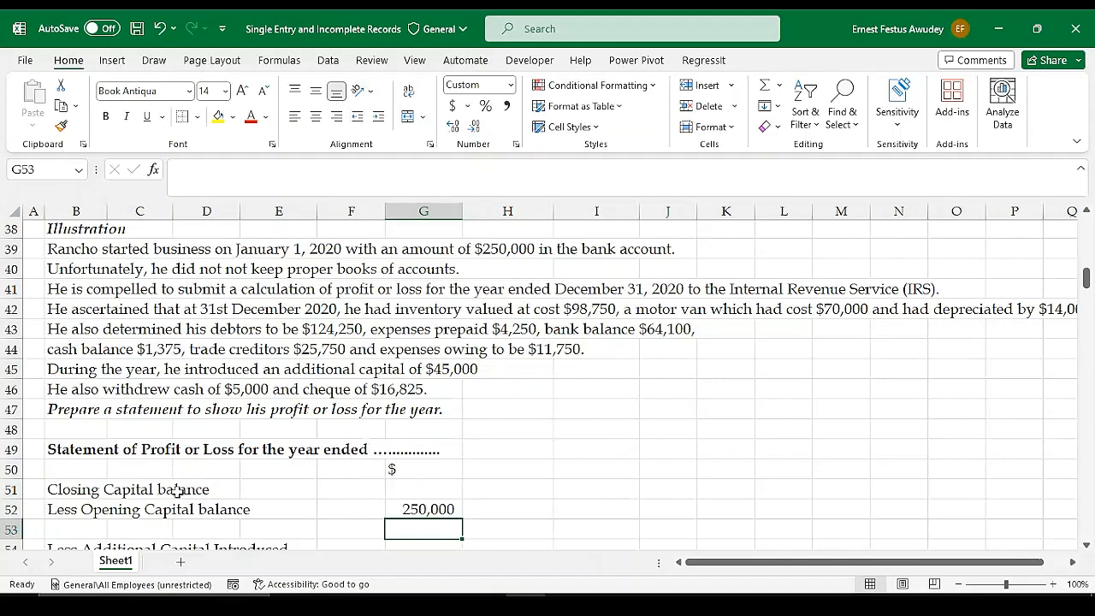
Check the Statement of Affairs format and the illustration's year-end details for working out the closing capital balance
scroll(520, 349, up, 2)
scroll(520, 349, up, 3)
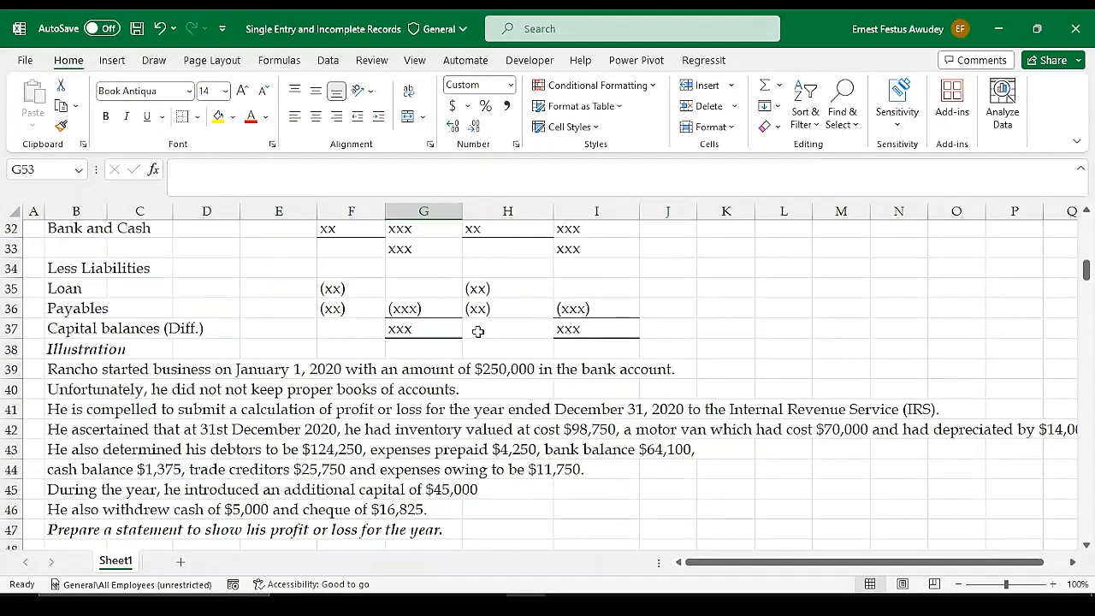
scroll(476, 330, down, 4)
scroll(512, 394, down, 3)
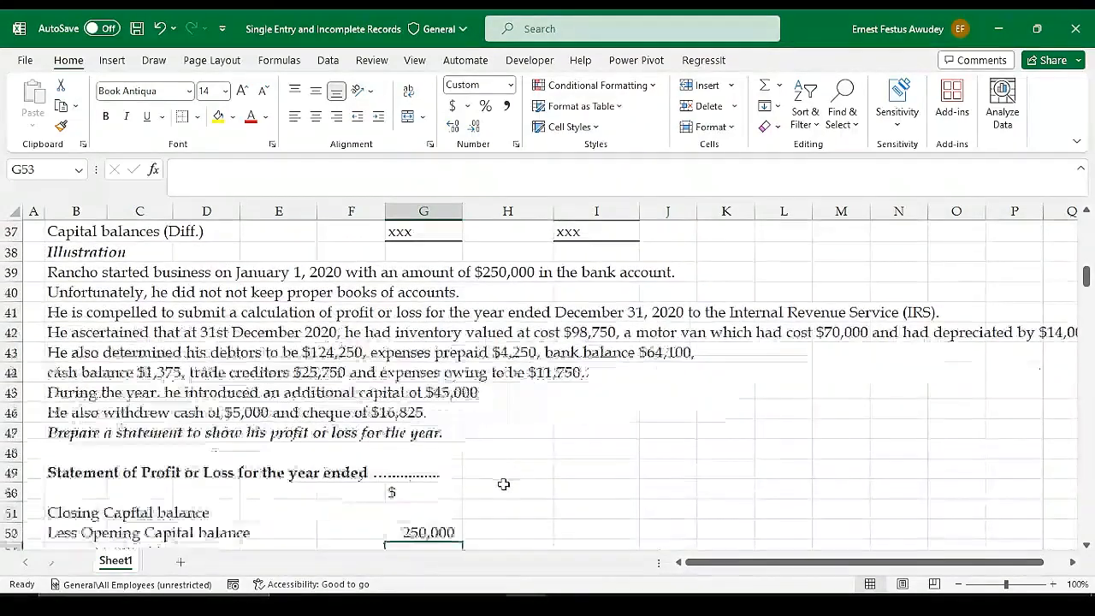
scroll(470, 379, up, 1)
scroll(471, 379, up, 1)
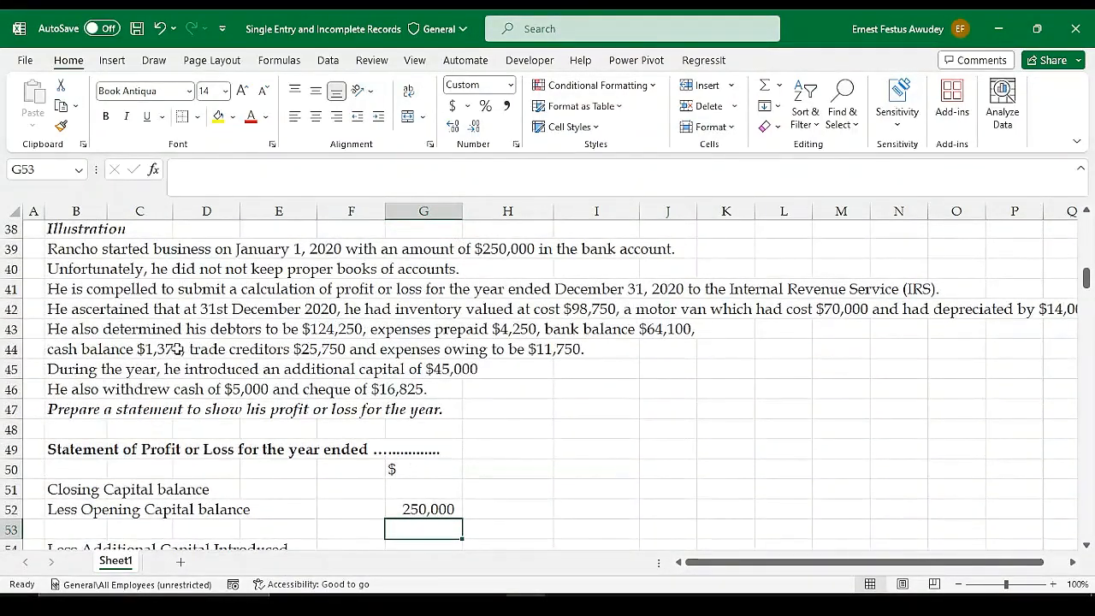
Format cell G58 below the Net Profit (Loss) row with a thousands separator and fewer decimals
scroll(488, 496, down, 3)
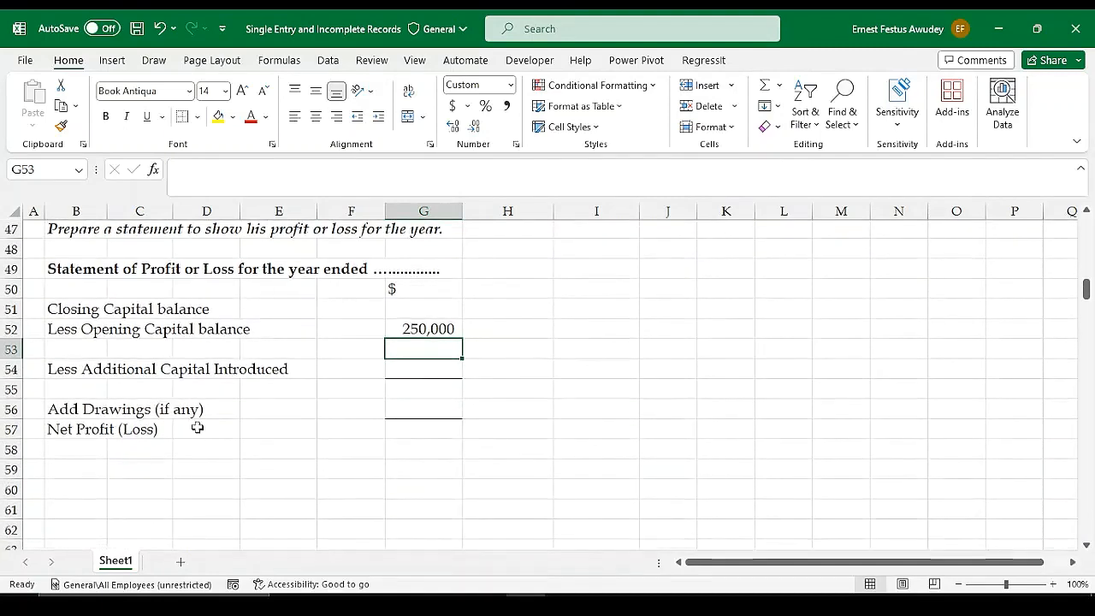
click(418, 452)
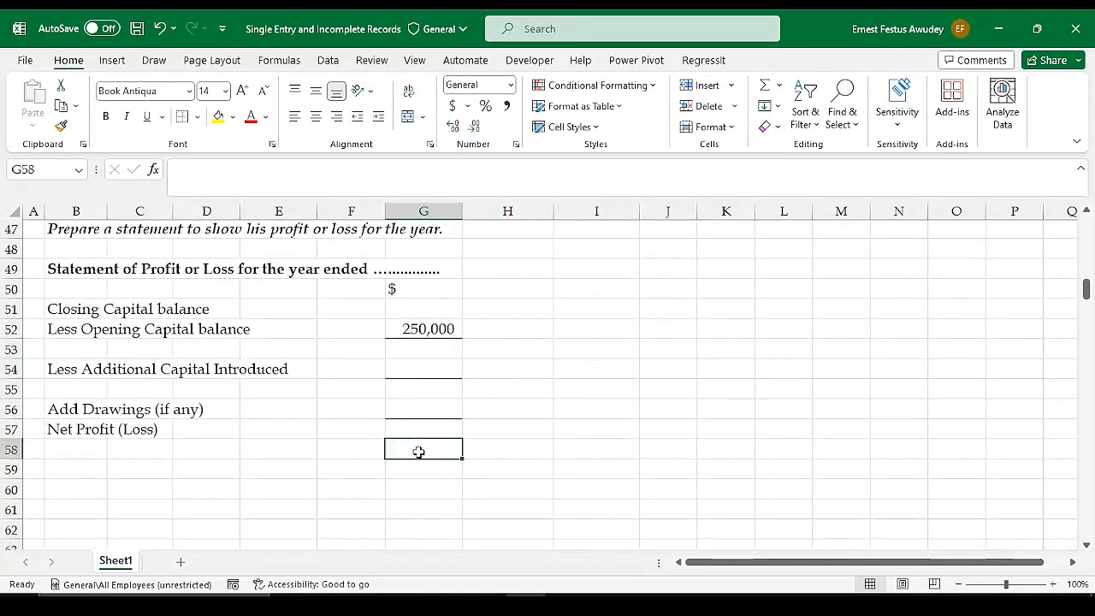
click(504, 107)
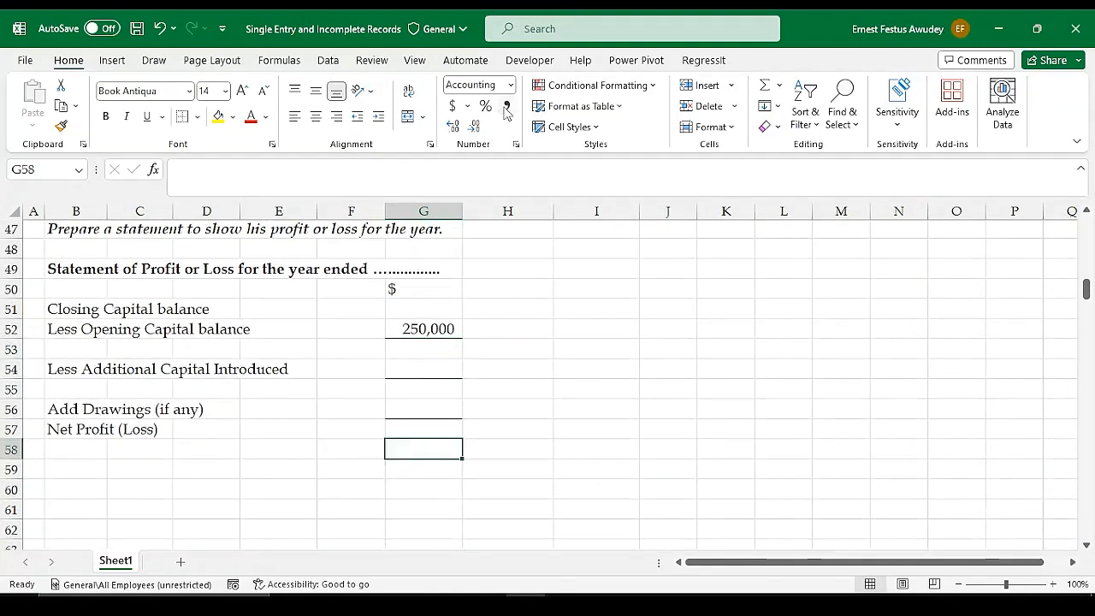
click(477, 127)
Enter the illustration's additional capital of 45,000 in G54 of the profit or loss statement
click(412, 392)
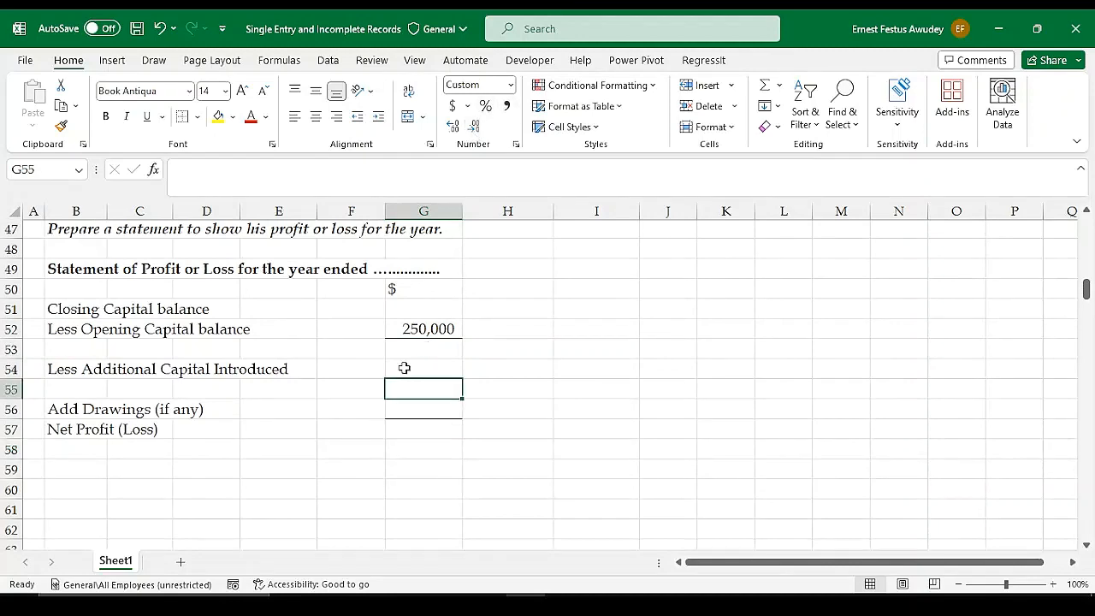
click(404, 367)
scroll(521, 367, up, 2)
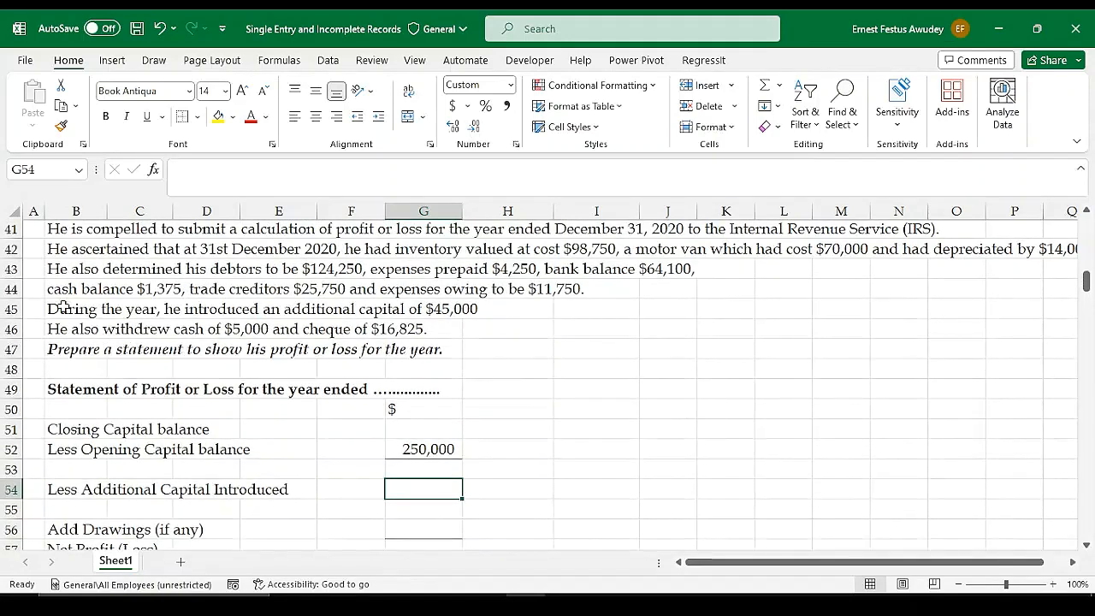
drag(62, 308, 445, 313)
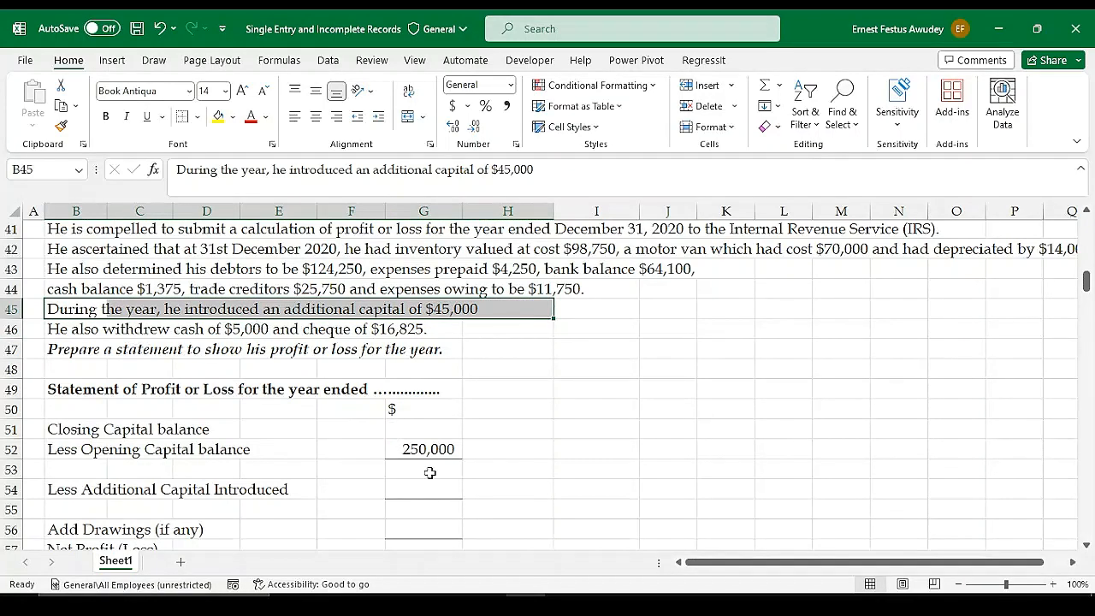
scroll(429, 472, down, 1)
click(416, 428)
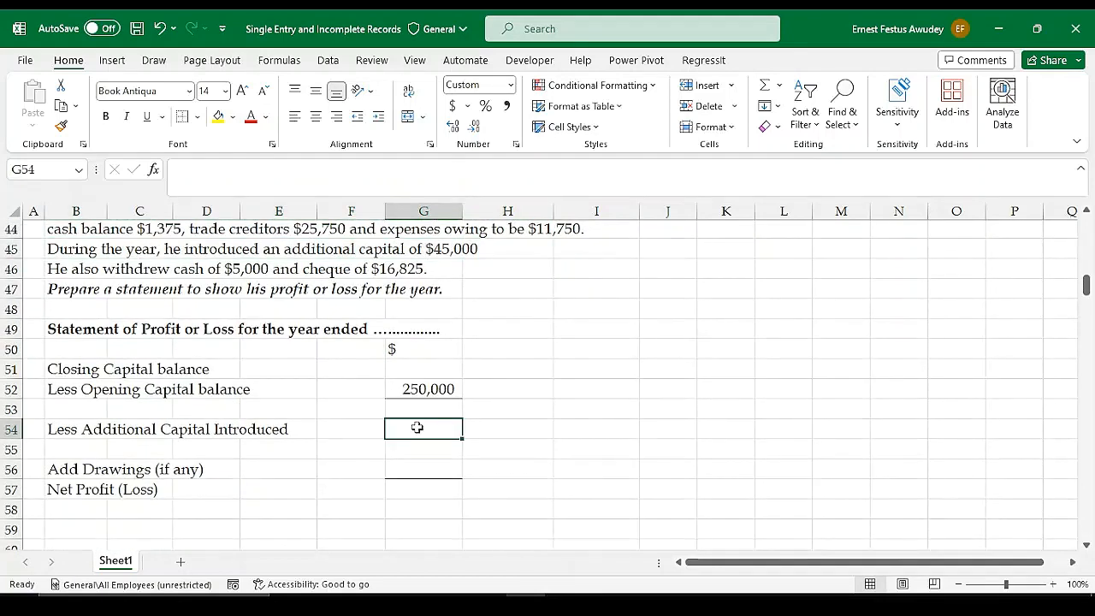
text(45000)
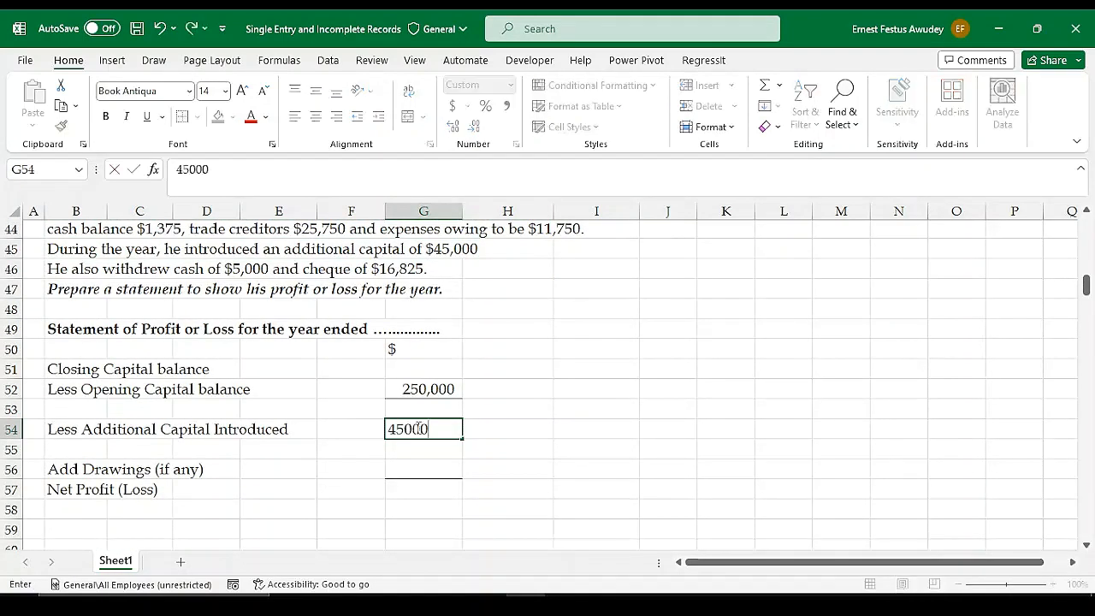
key(Return)
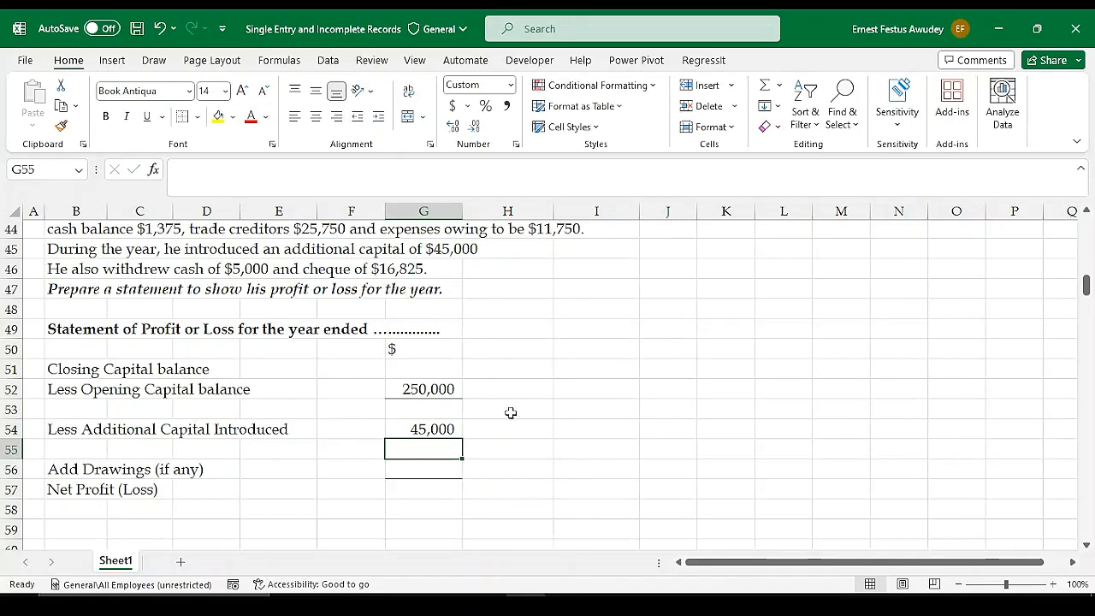
Enter the drawings in G56 as the sum of the cash and cheque withdrawals, =5000+16825
click(457, 470)
scroll(492, 443, up, 1)
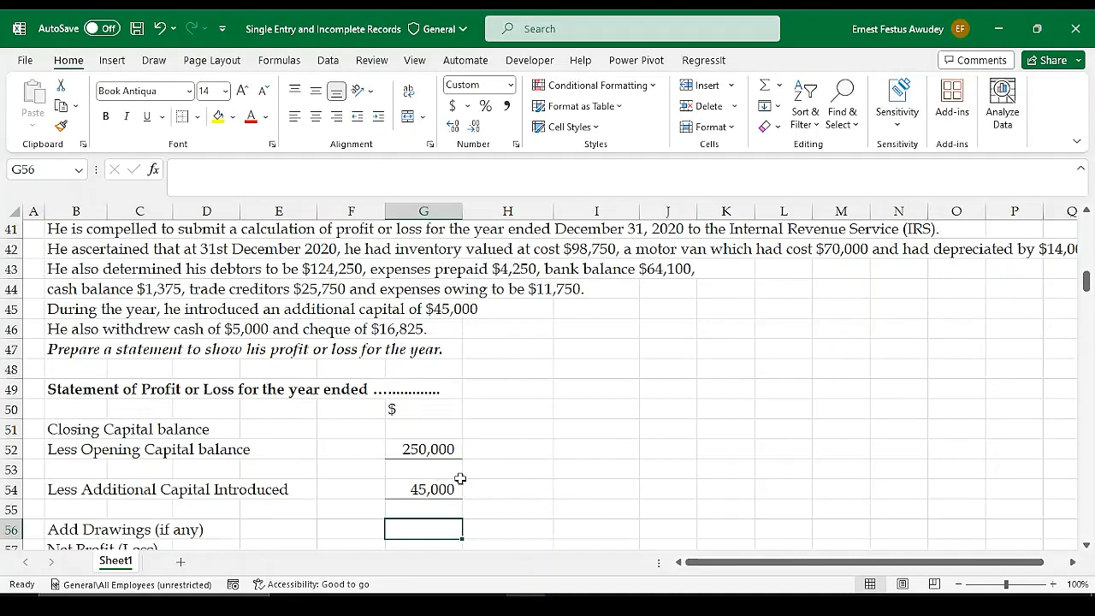
text(=)
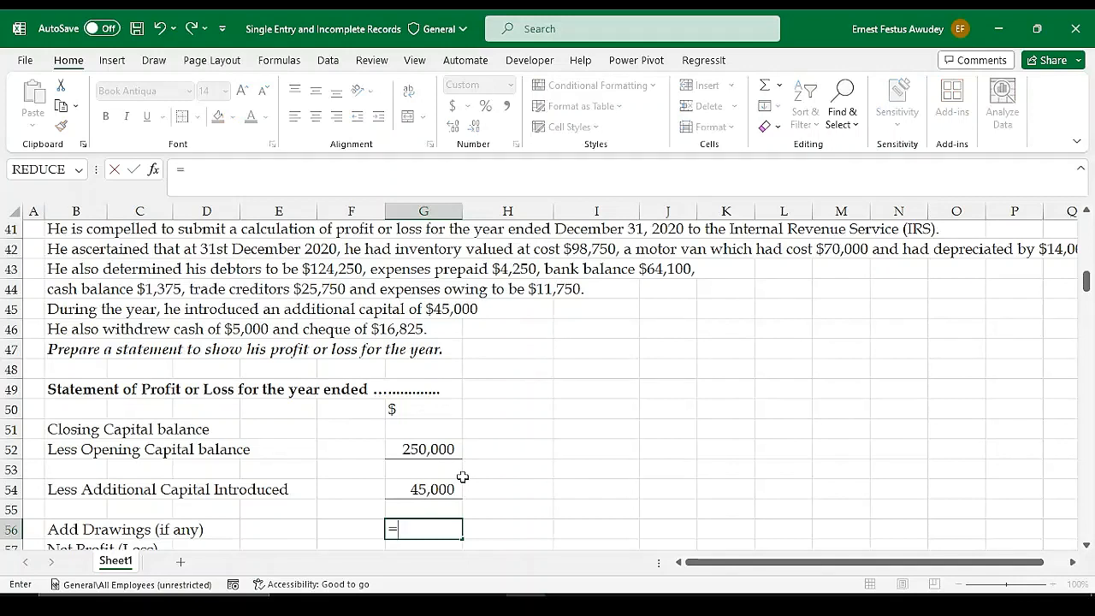
text(5000+)
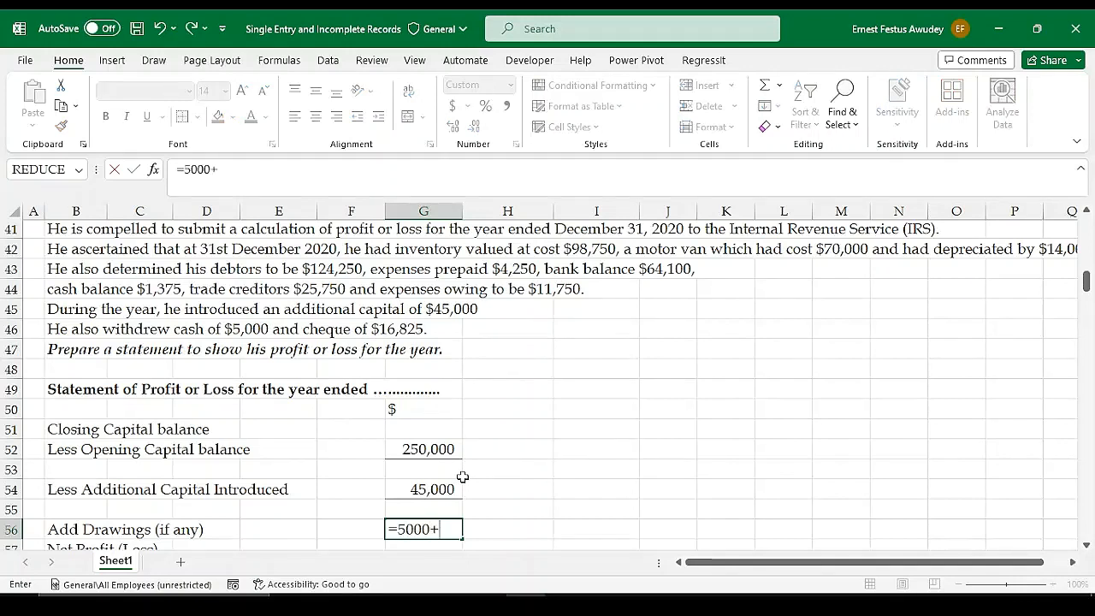
text(16825)
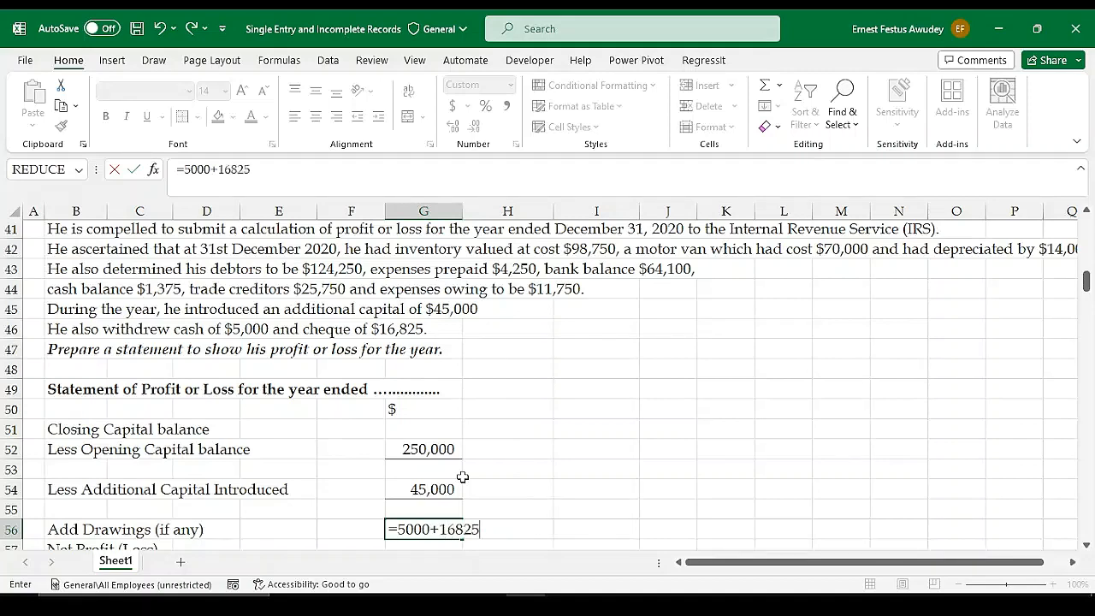
key(Return)
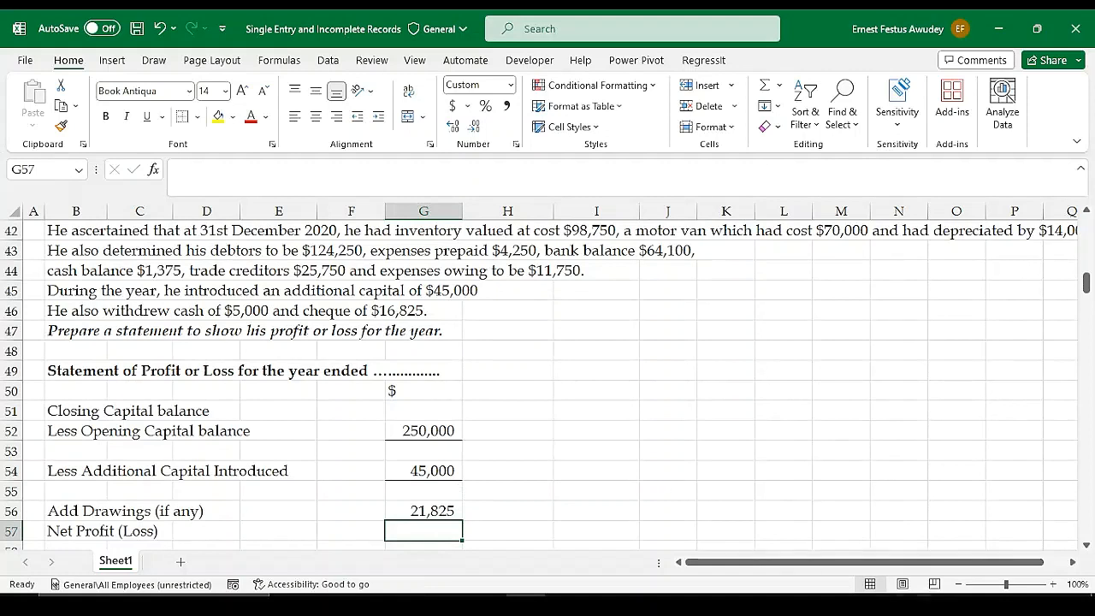
click(840, 606)
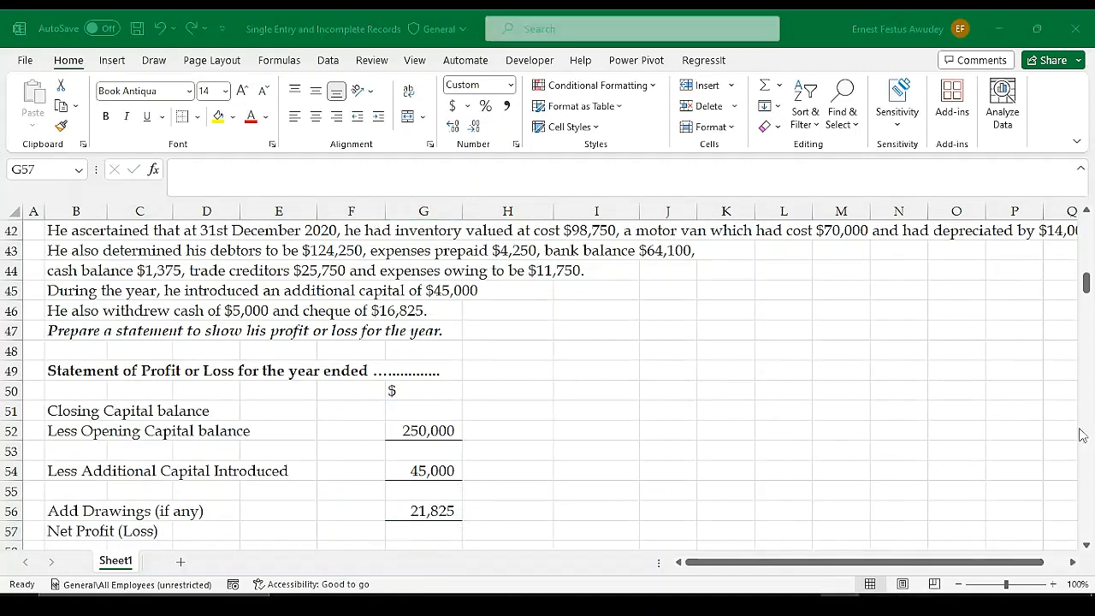
click(526, 606)
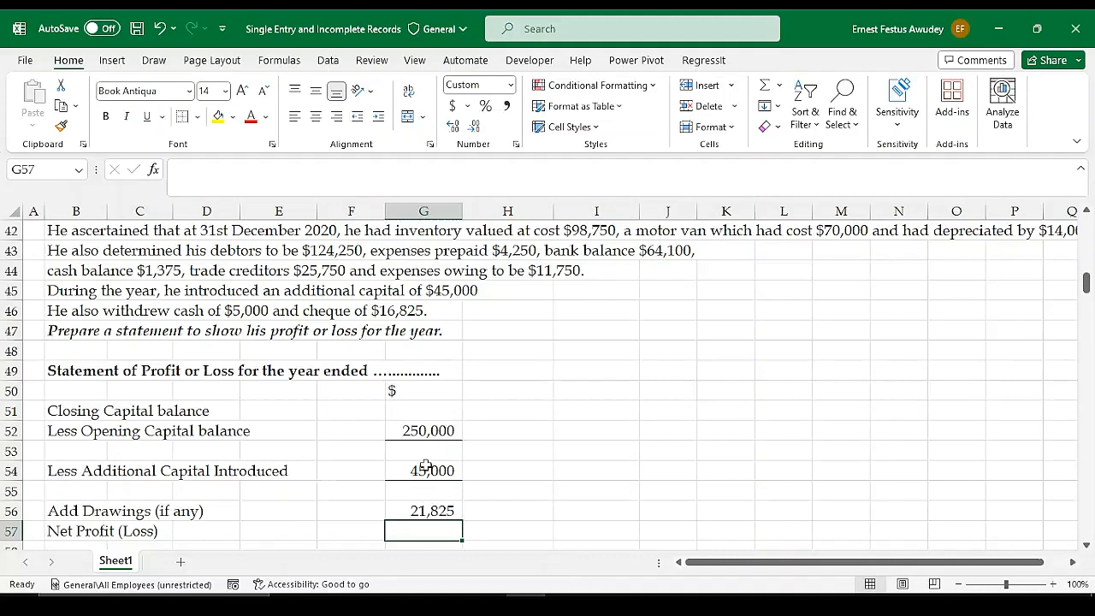
Review the profit or loss statement's entries from closing capital to net profit in G51:G57 for what is still missing
scroll(349, 368, up, 2)
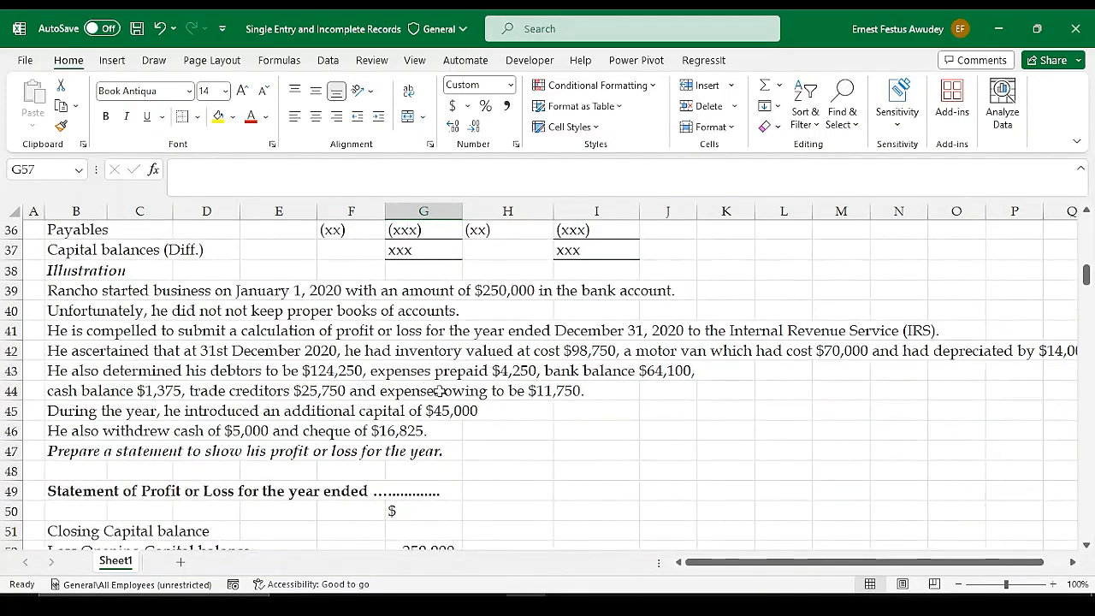
scroll(502, 417, down, 3)
scroll(462, 419, down, 1)
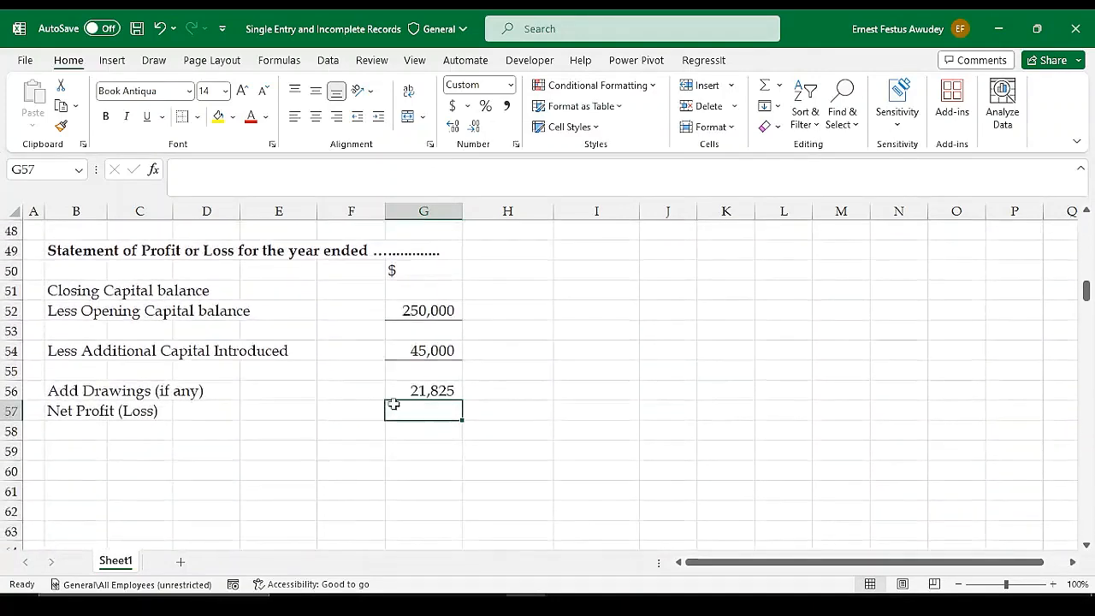
scroll(412, 368, up, 1)
click(422, 349)
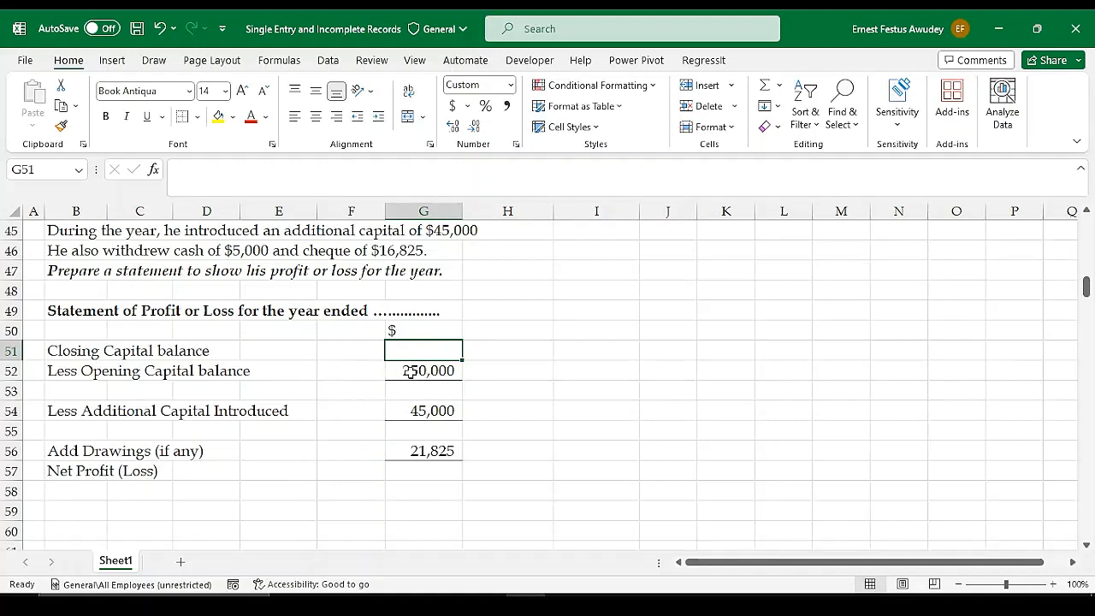
click(407, 373)
click(424, 391)
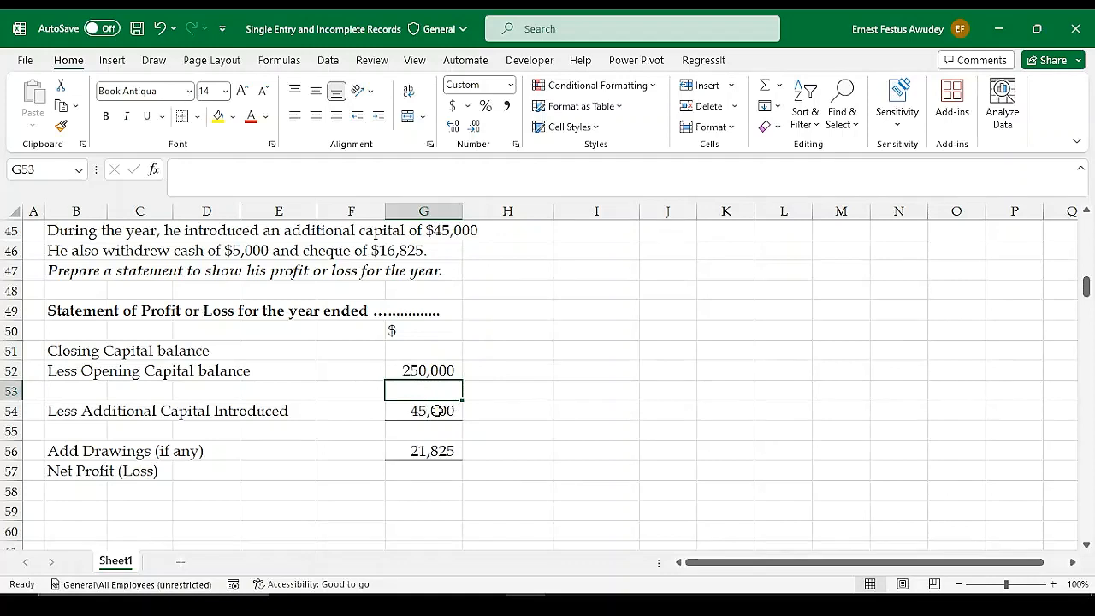
click(437, 410)
click(430, 431)
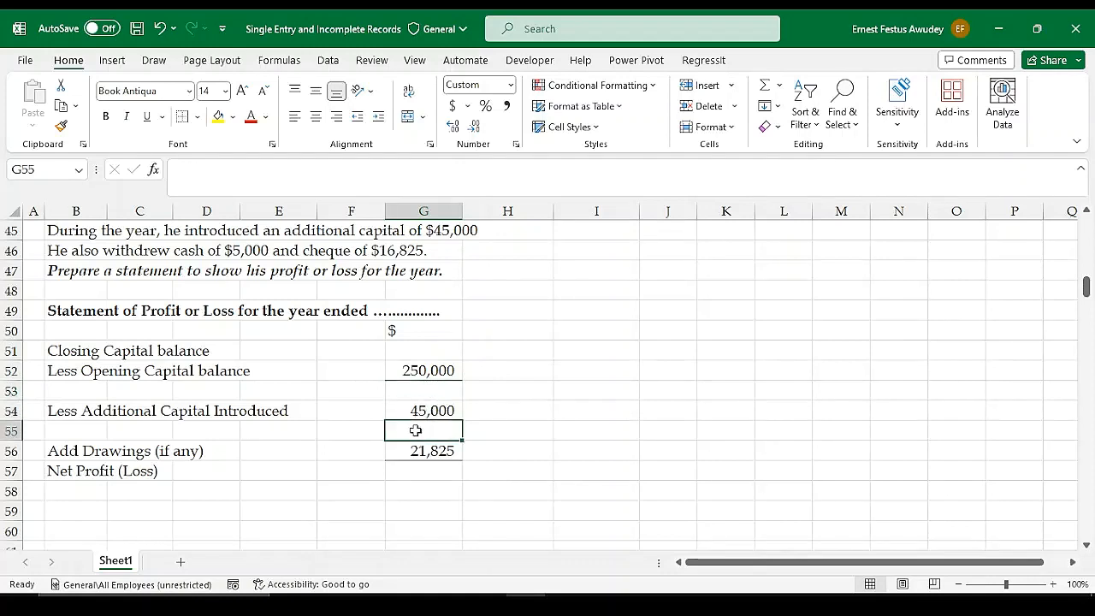
click(419, 451)
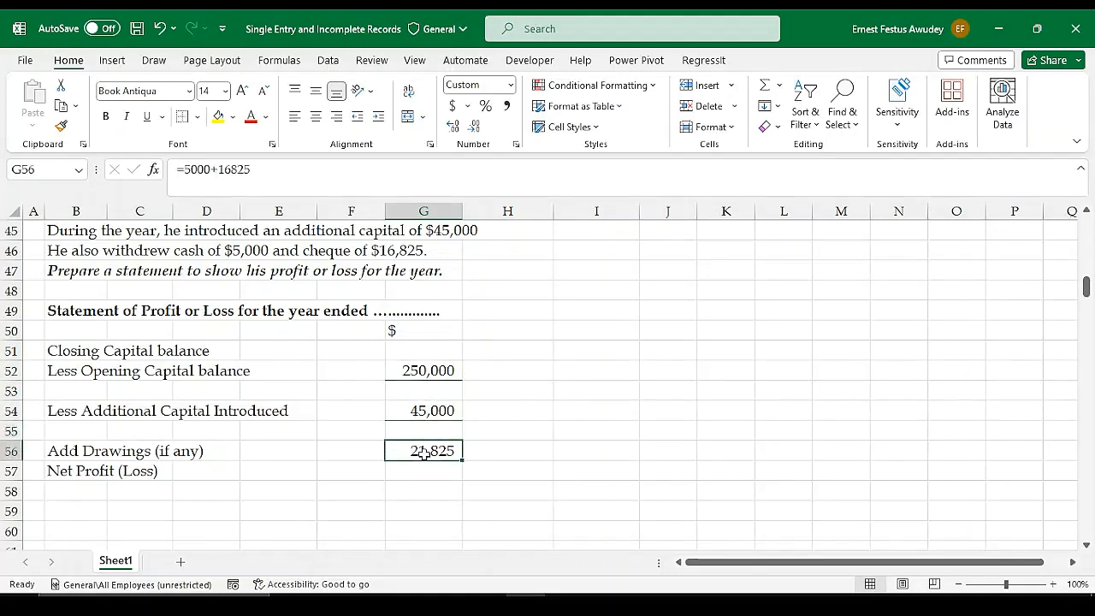
click(443, 471)
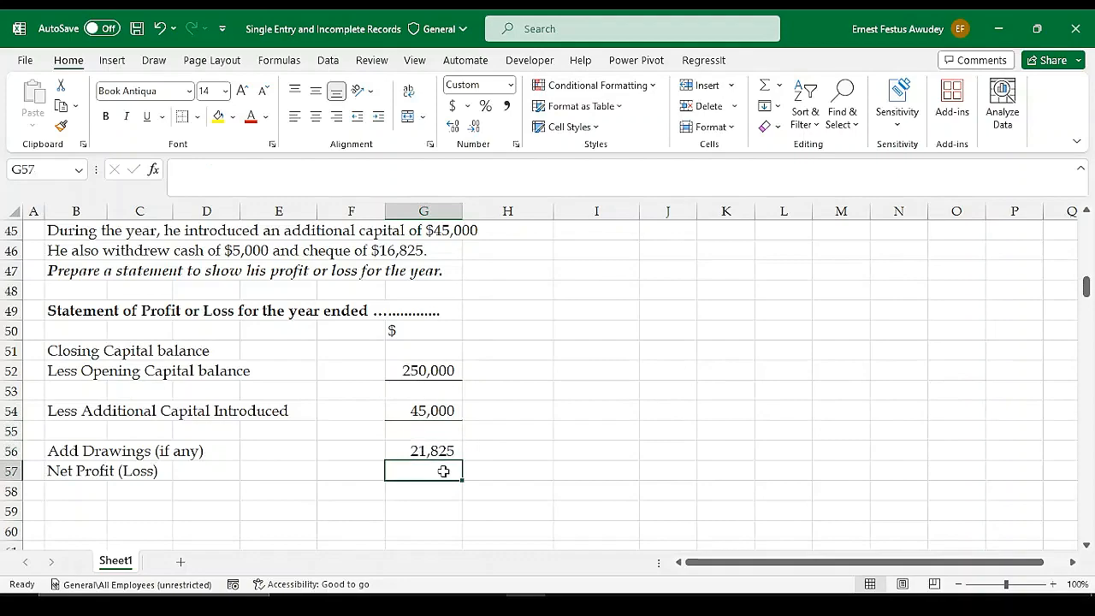
scroll(451, 409, up, 1)
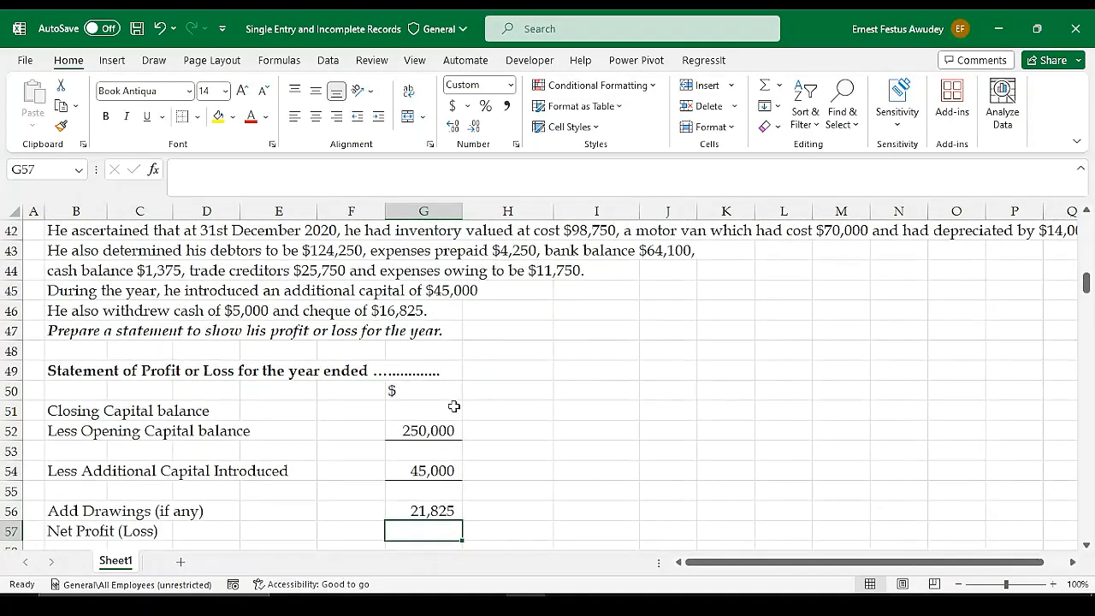
scroll(439, 412, up, 6)
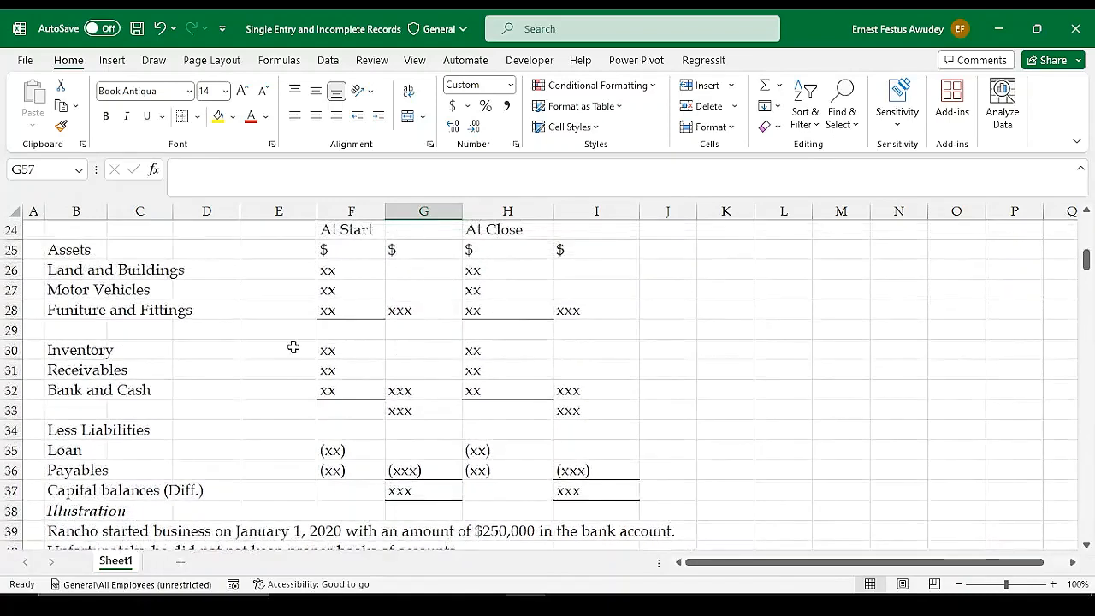
scroll(293, 347, up, 1)
drag(68, 272, 412, 431)
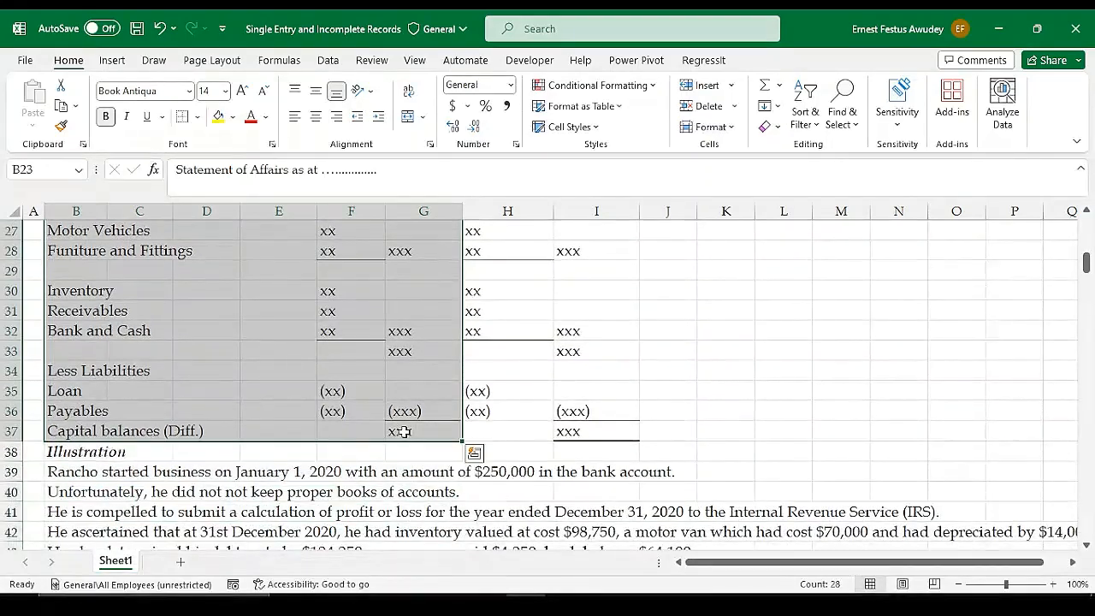
key(ctrl+c)
scroll(412, 431, down, 7)
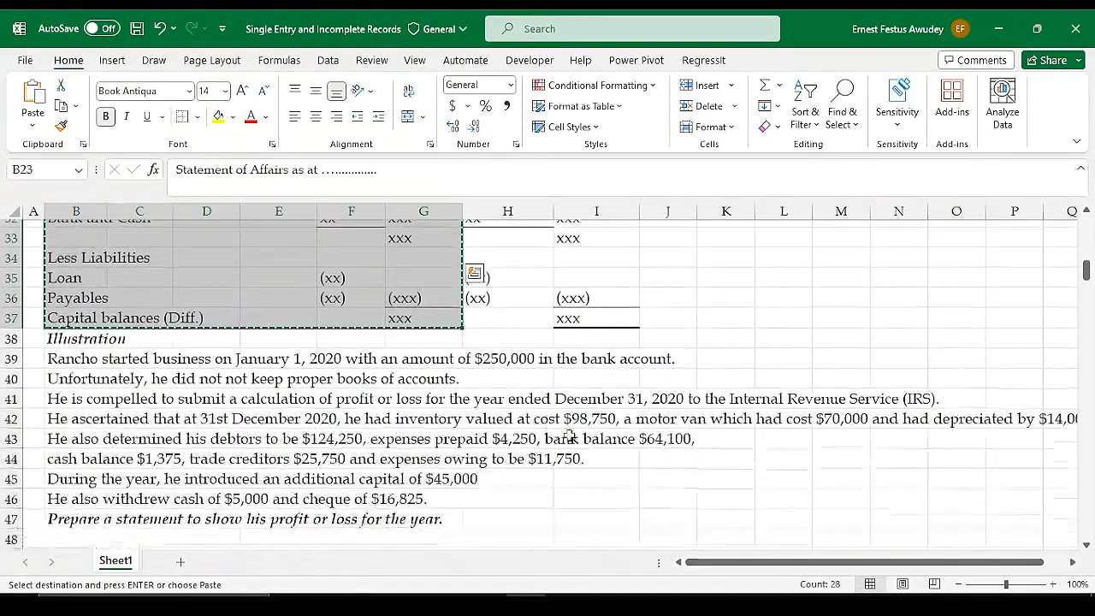
scroll(360, 454, down, 3)
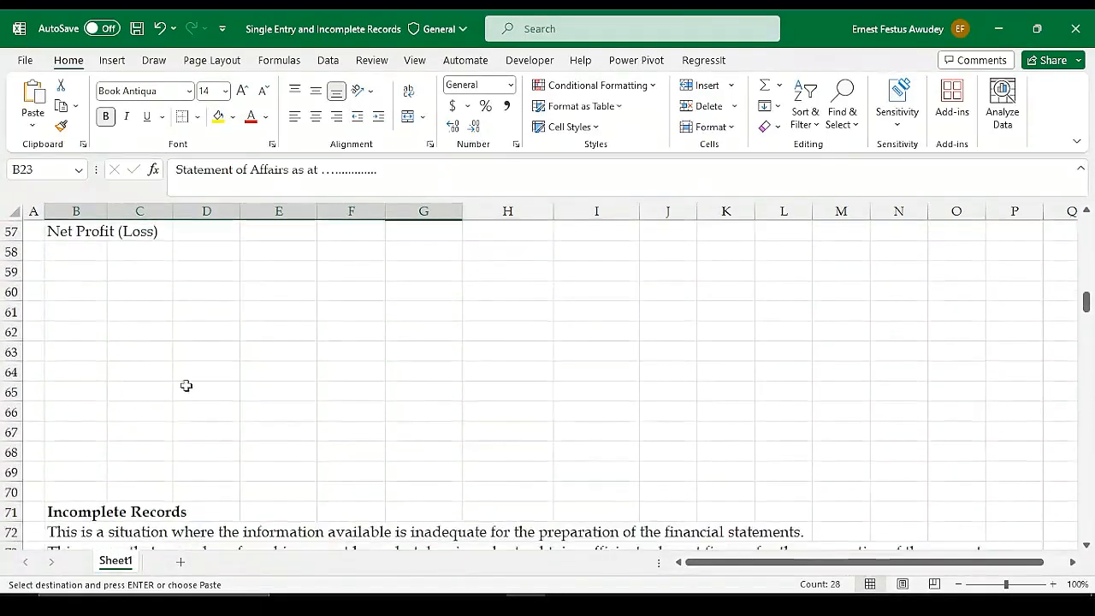
scroll(185, 384, up, 1)
click(74, 332)
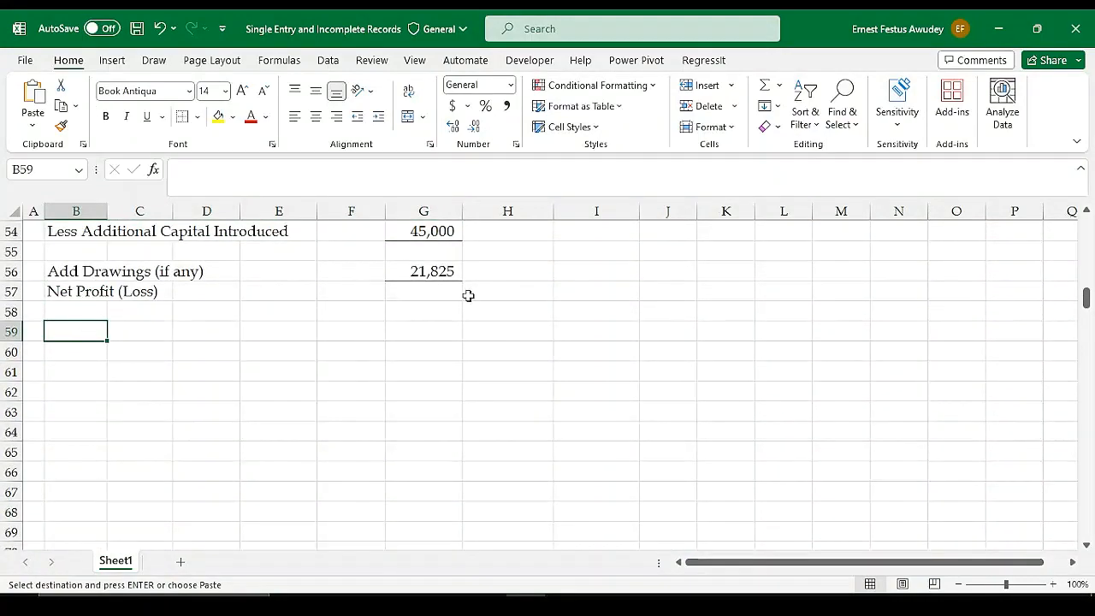
scroll(770, 316, up, 7)
scroll(770, 319, up, 4)
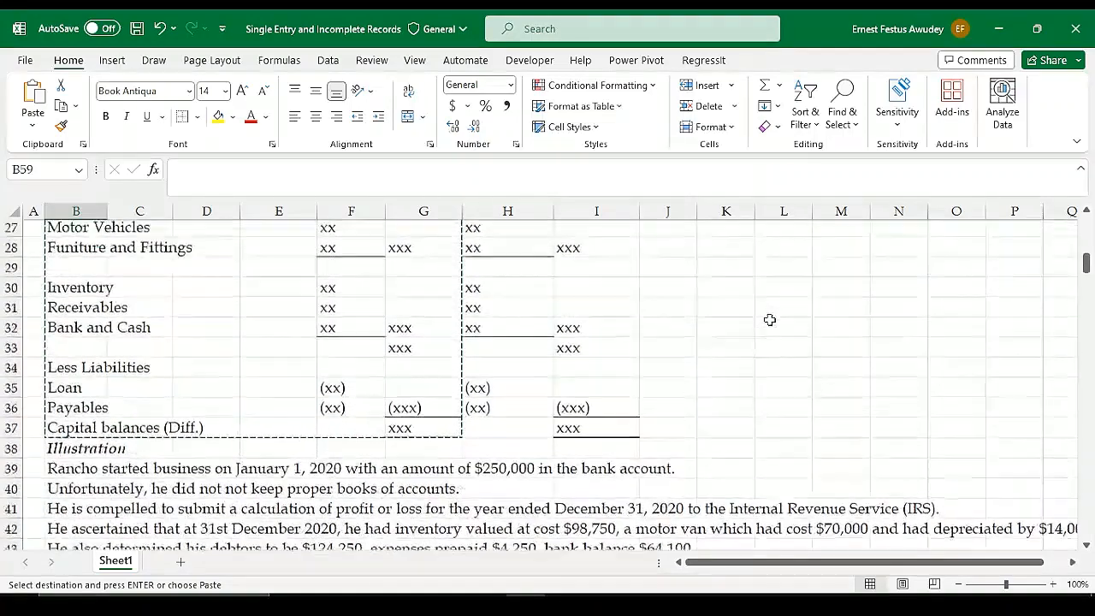
scroll(770, 319, down, 1)
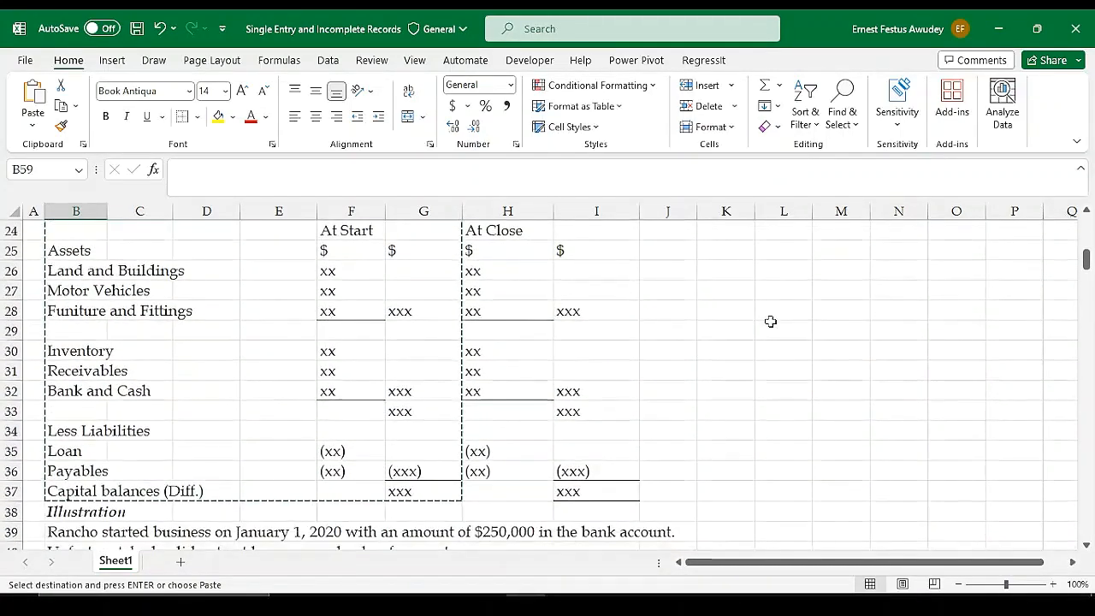
click(783, 352)
double_click(783, 352)
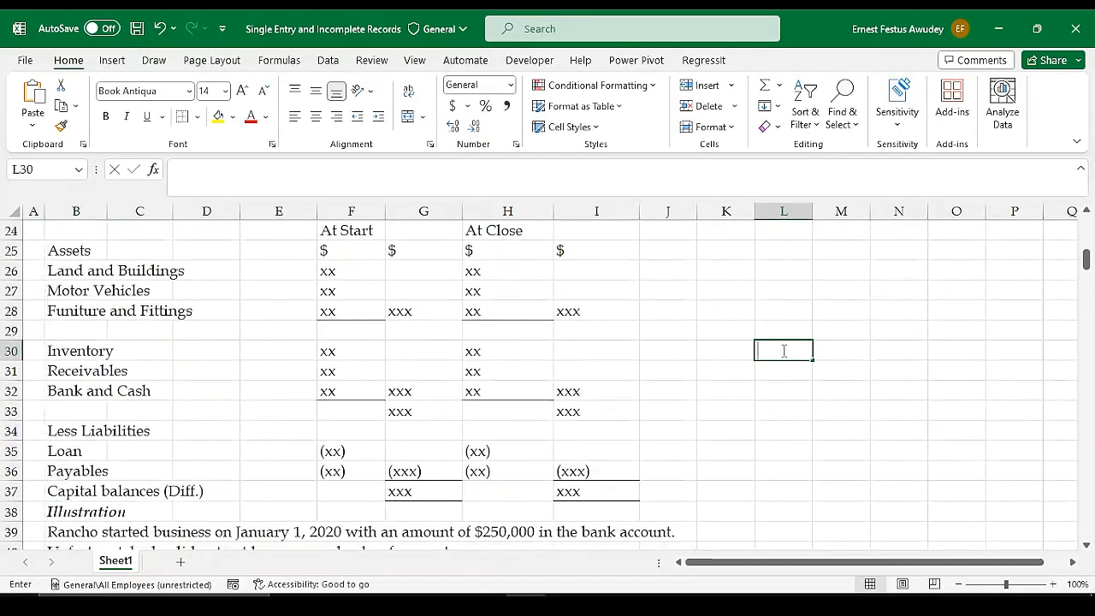
Insert blank rows at row 66 to make more space above the Incomplete Records section
scroll(682, 367, down, 6)
scroll(713, 379, down, 5)
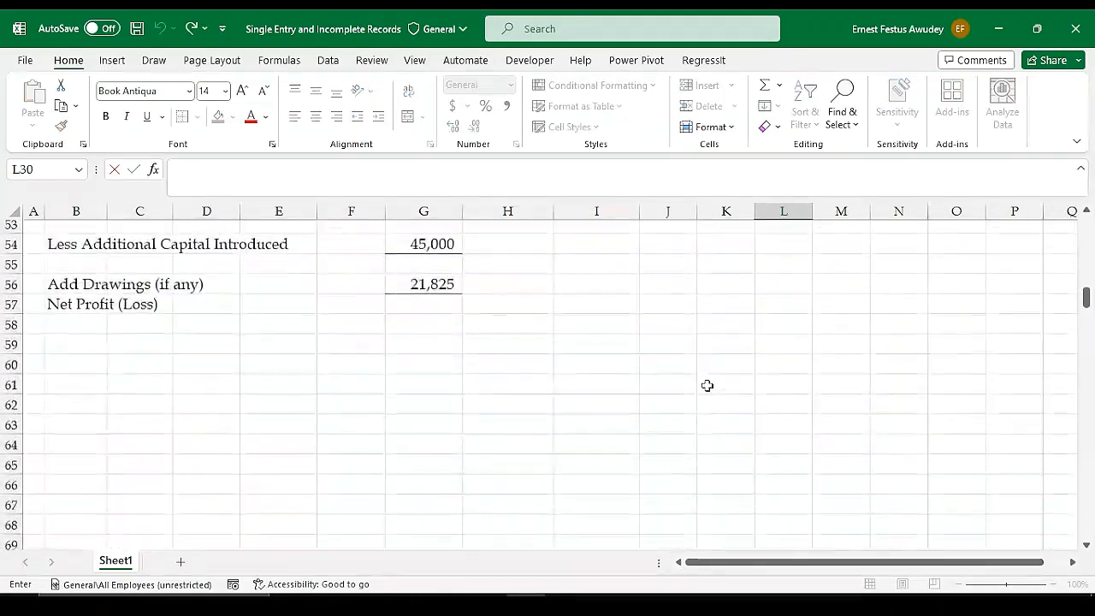
click(12, 412)
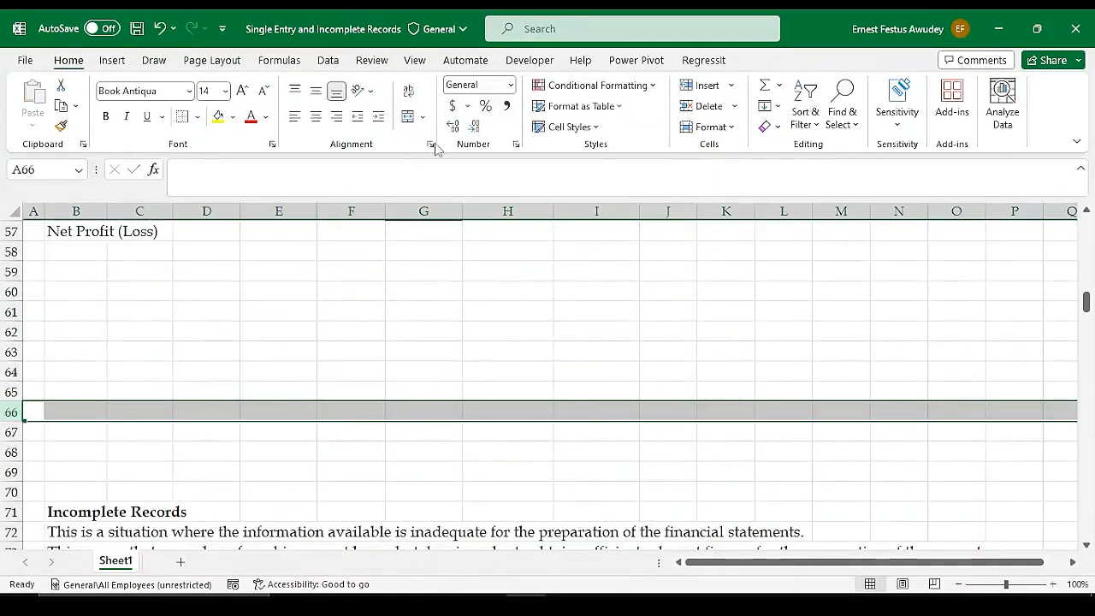
click(712, 86)
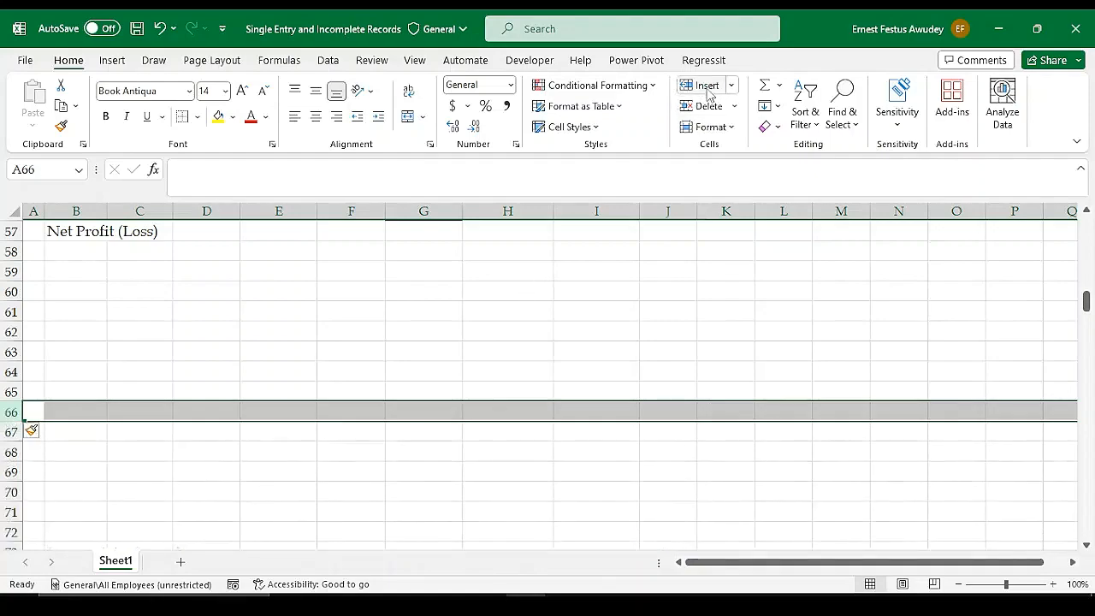
Insert another blank row at row 66 and copy the Statement of Affairs format from B23:G37 to B59
click(709, 88)
scroll(474, 321, up, 11)
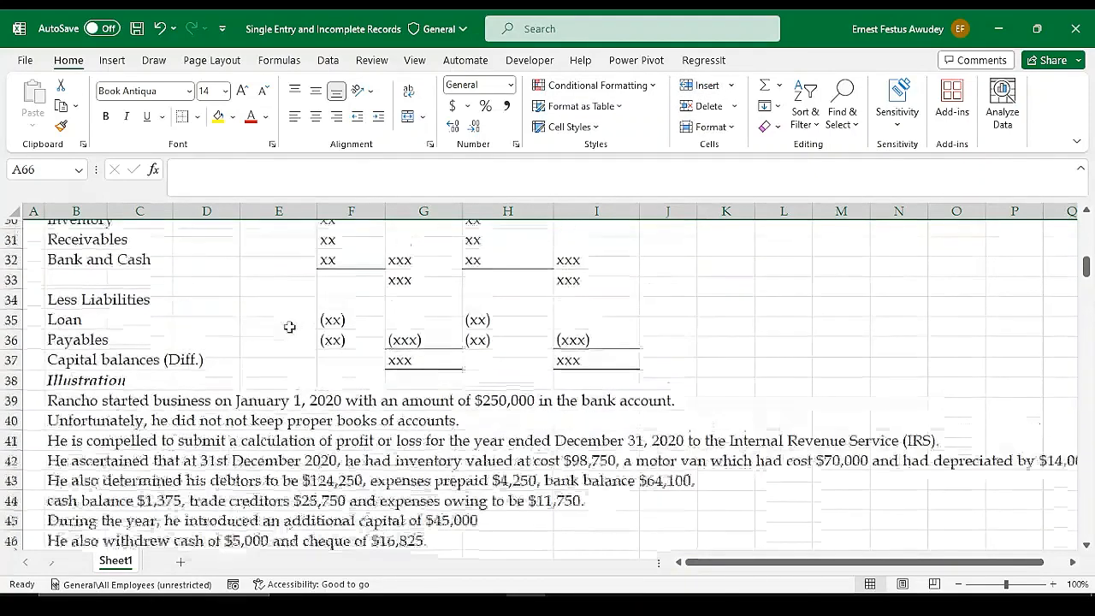
scroll(56, 246, up, 1)
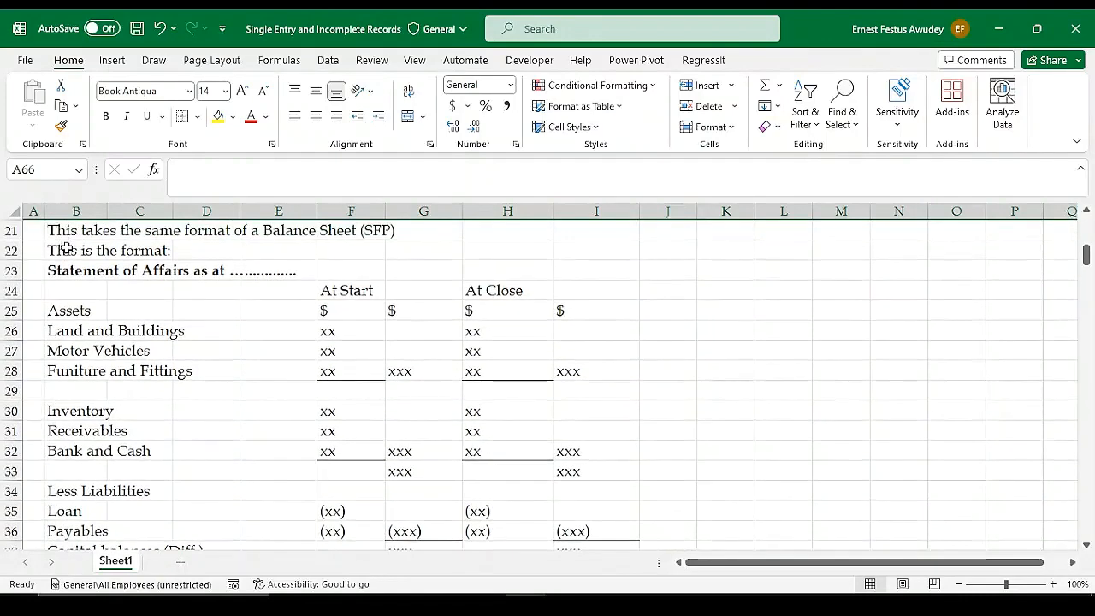
drag(62, 270, 419, 491)
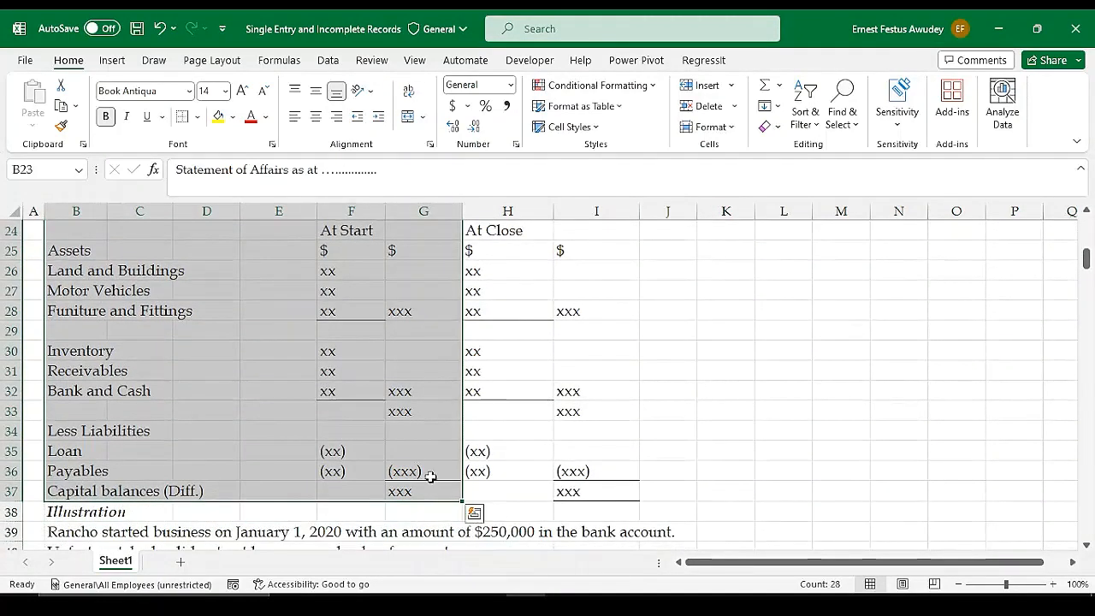
key(ctrl+c)
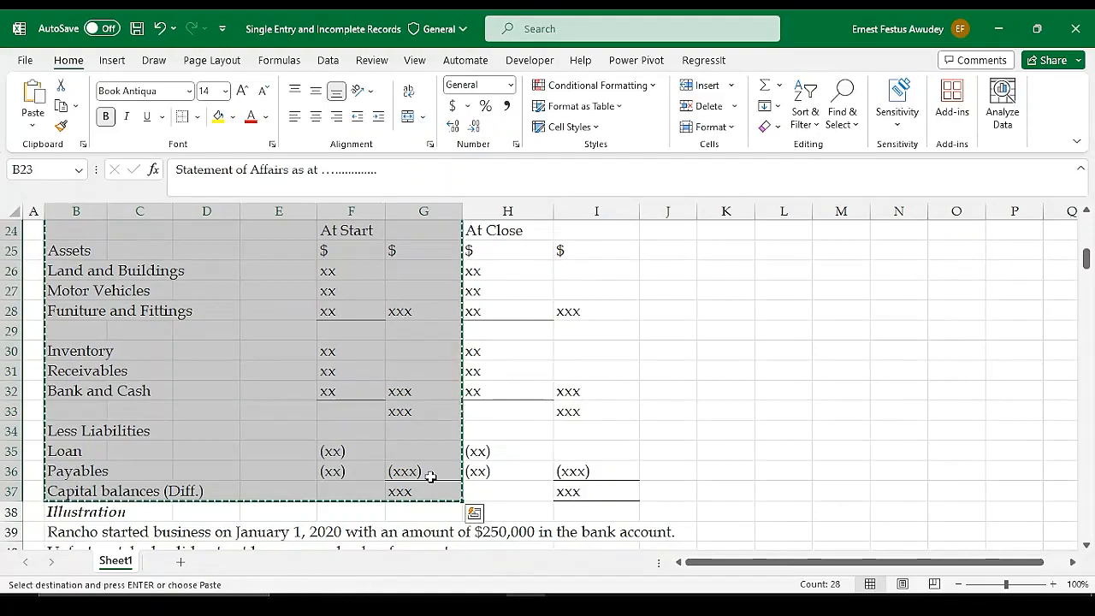
scroll(432, 475, down, 5)
scroll(440, 466, down, 4)
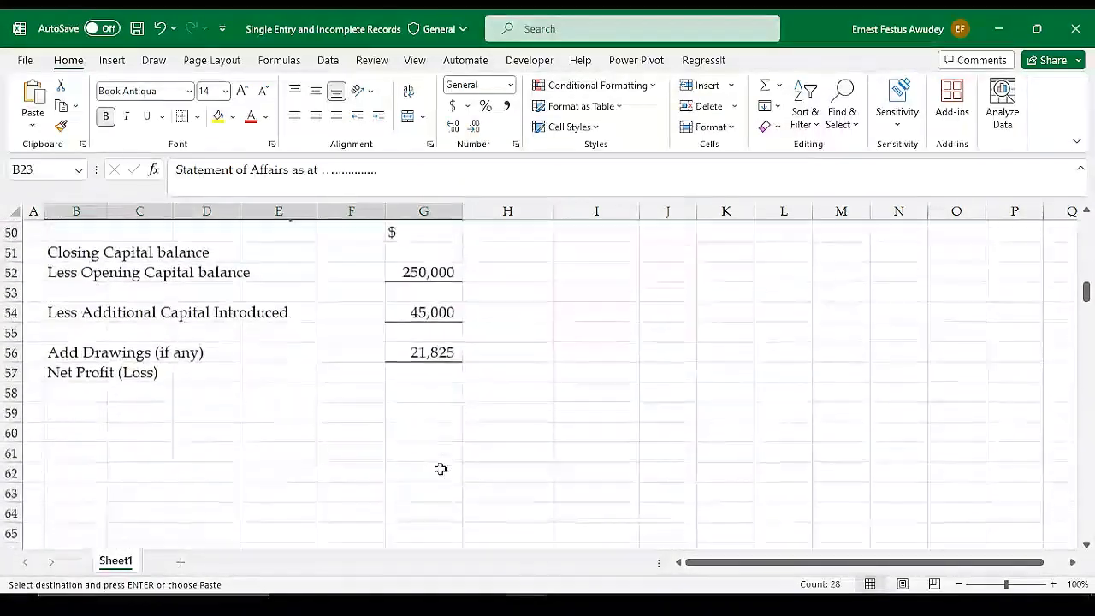
click(70, 400)
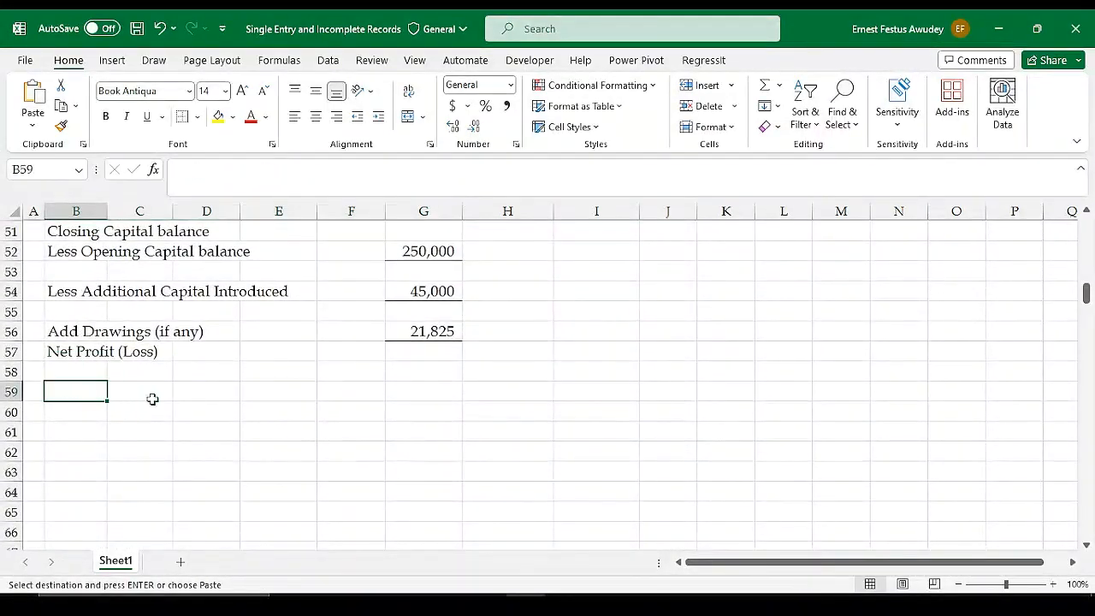
key(ctrl+v)
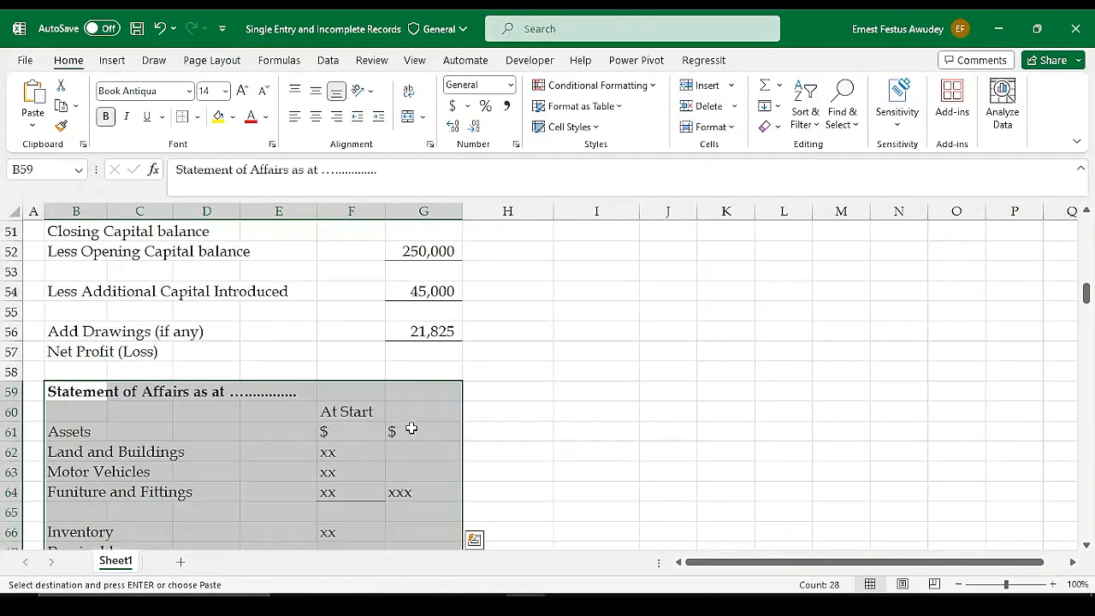
Clear the placeholder amounts from F62:G73 of the copied Statement of Affairs
scroll(411, 431, down, 2)
click(333, 334)
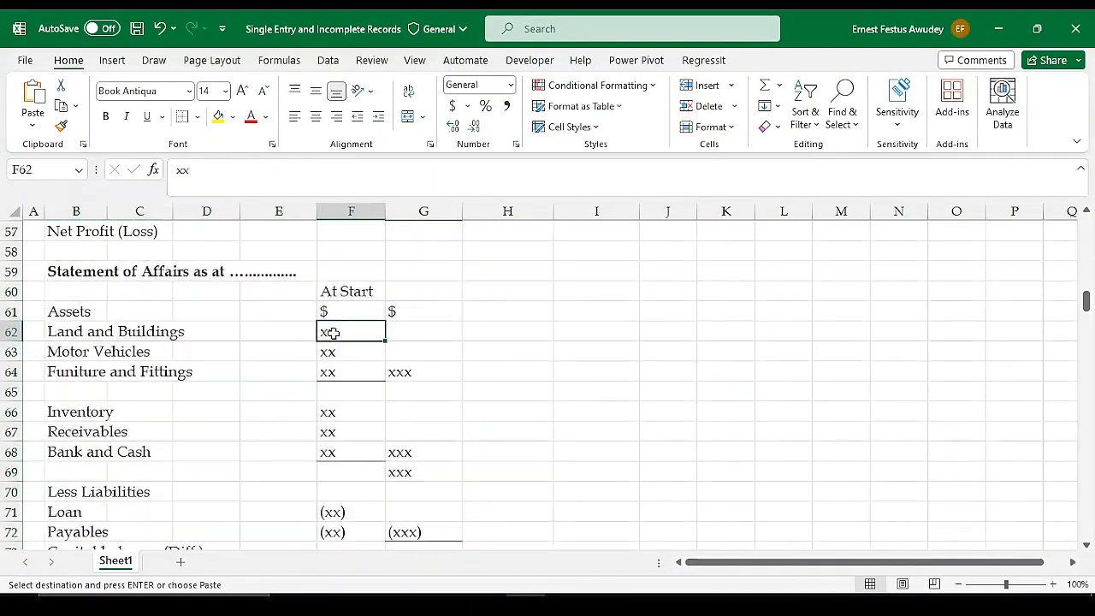
drag(333, 333, 410, 542)
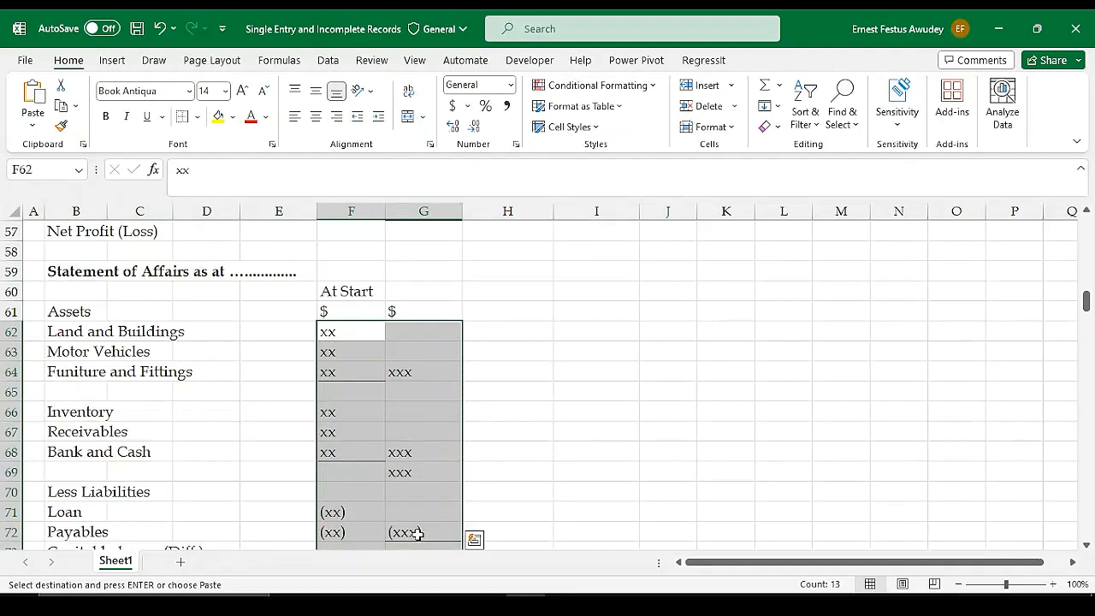
key(Delete)
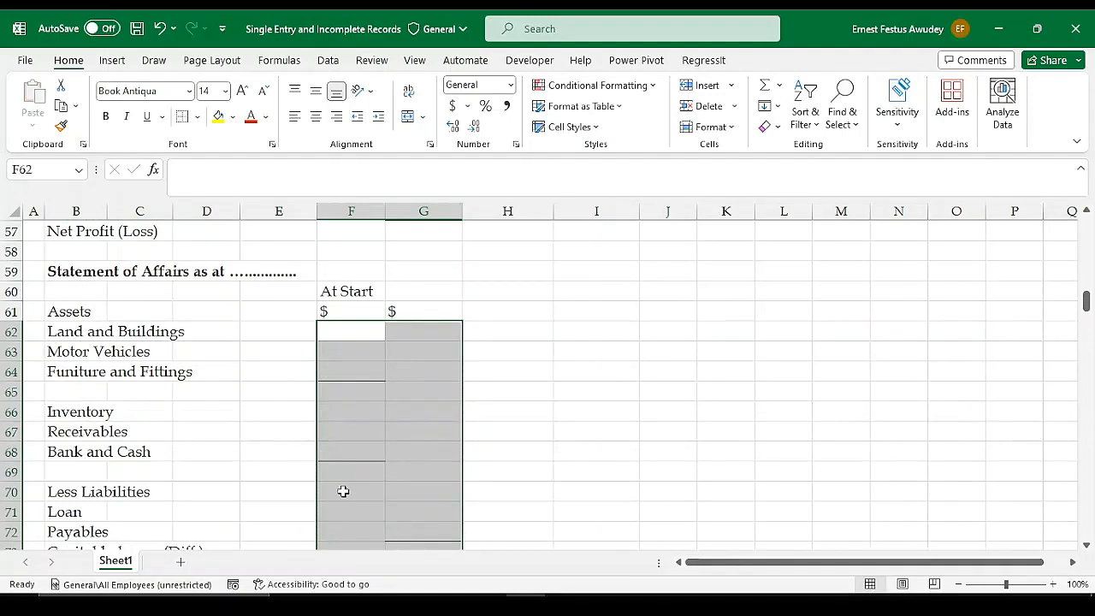
Format the amount cells F62:G73 in comma style without decimals
click(508, 106)
click(476, 128)
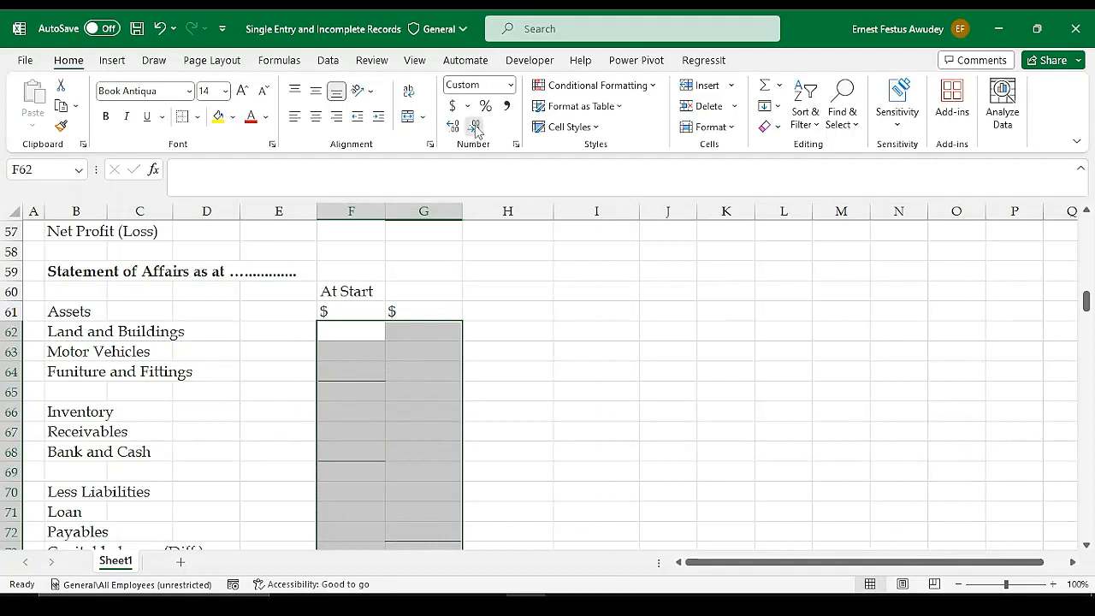
click(376, 428)
scroll(382, 396, down, 2)
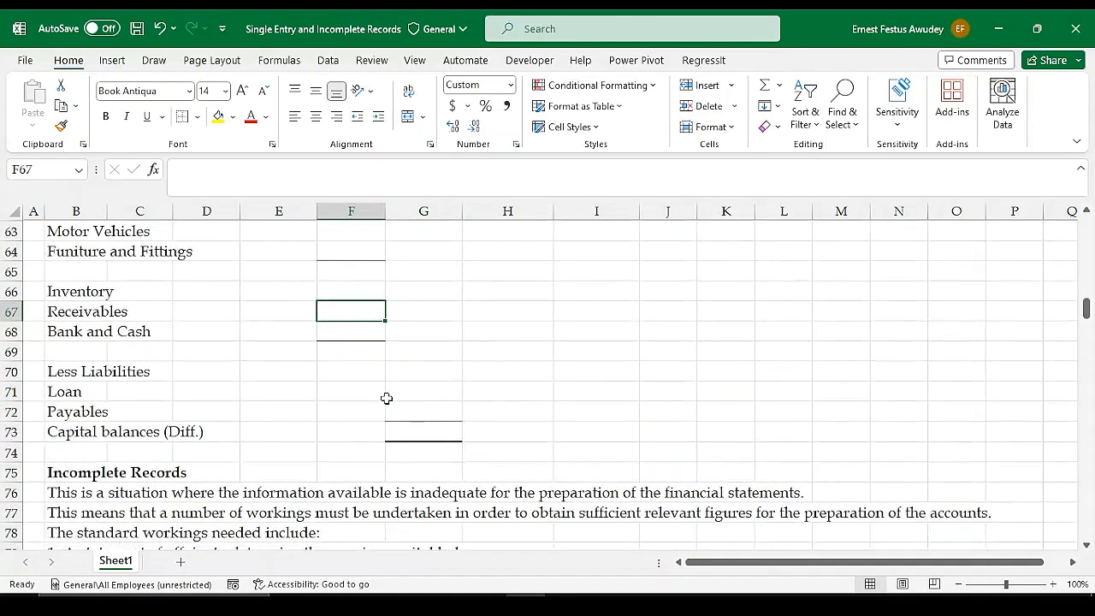
scroll(387, 398, up, 1)
scroll(387, 398, down, 1)
scroll(387, 398, up, 1)
scroll(387, 398, up, 2)
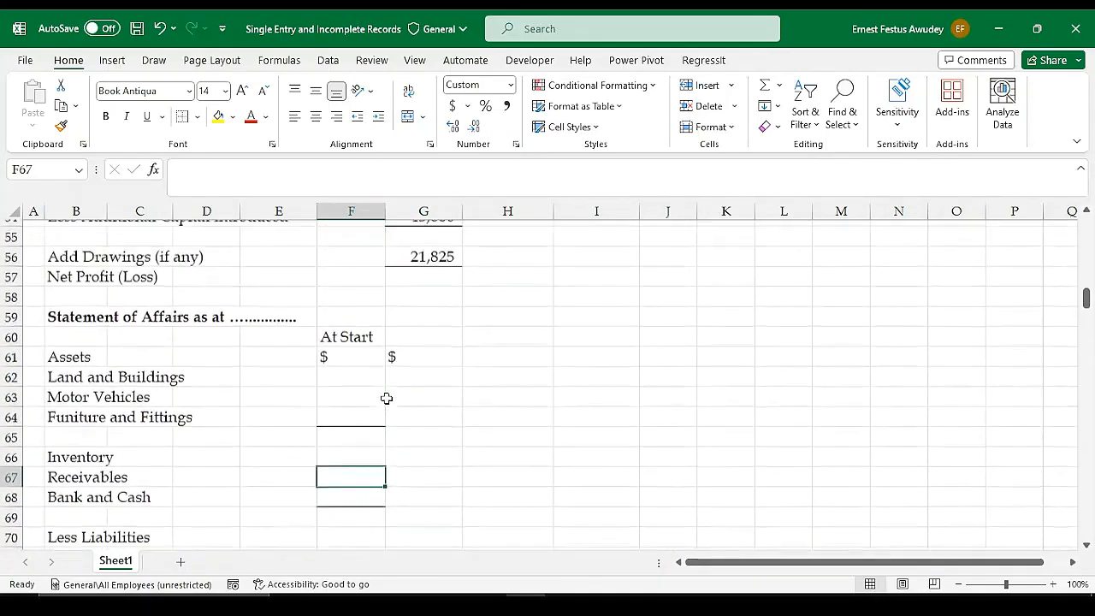
Enter the illustration's inventory of 98,750 in F66 of the Statement of Affairs
click(340, 409)
click(344, 391)
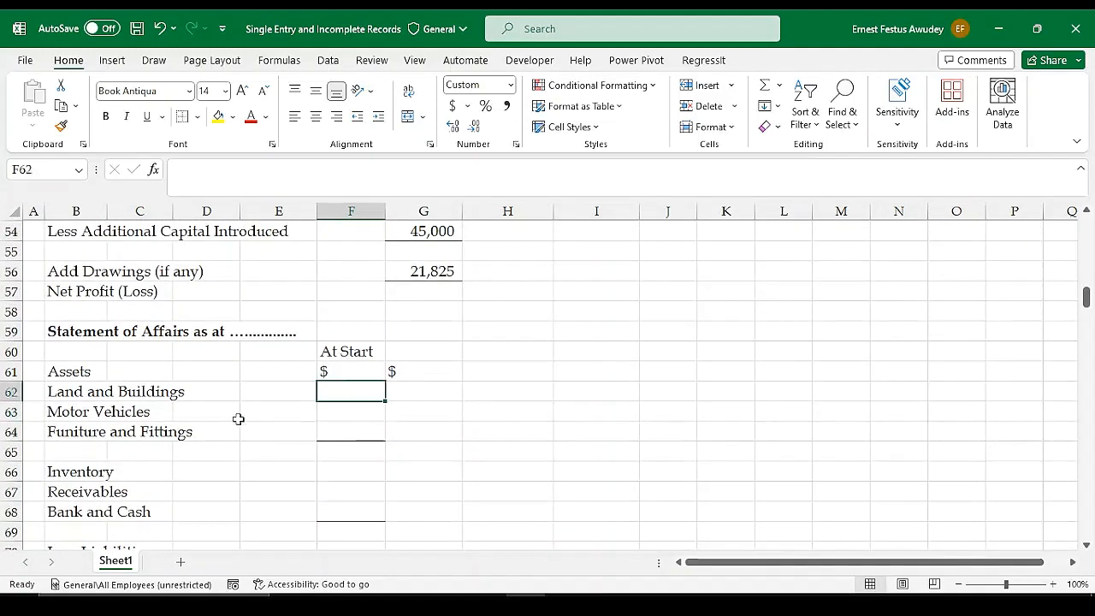
scroll(503, 425, up, 2)
scroll(531, 420, down, 2)
scroll(488, 265, up, 5)
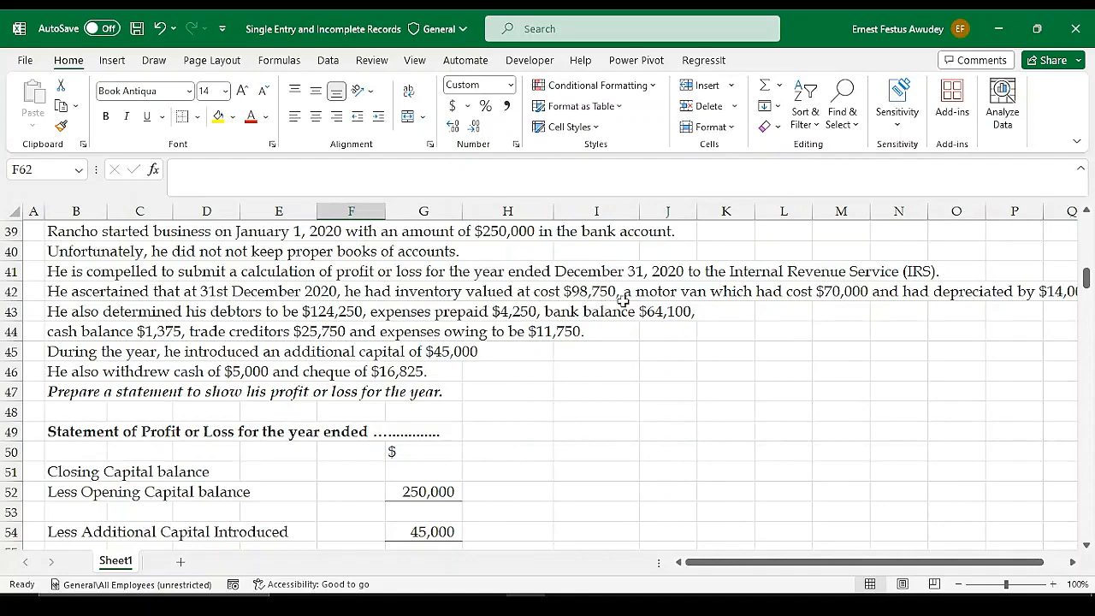
scroll(560, 392, down, 6)
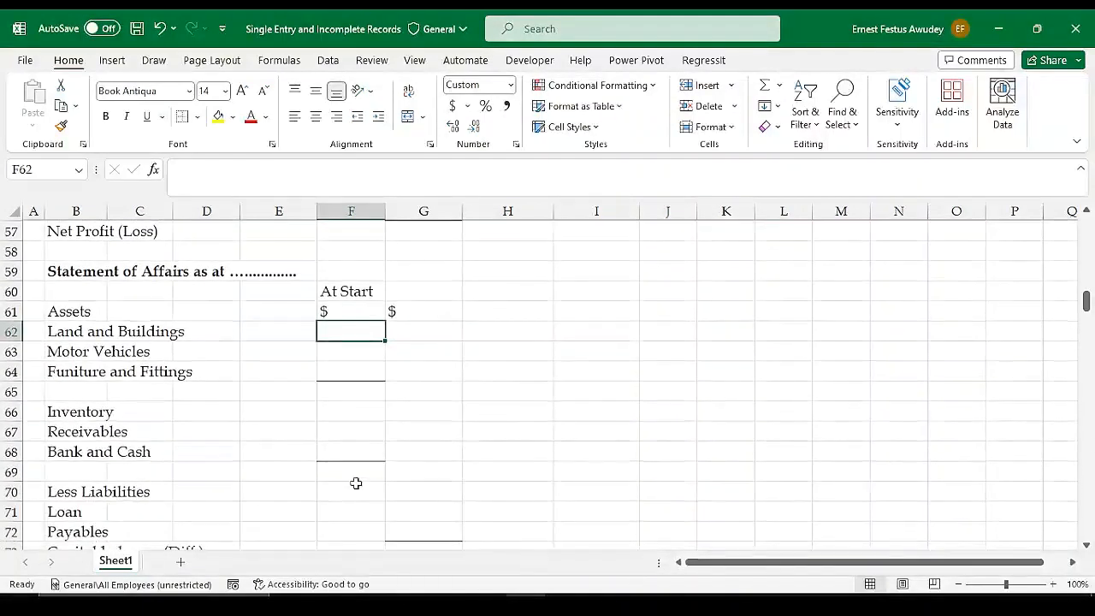
click(346, 416)
text(9)
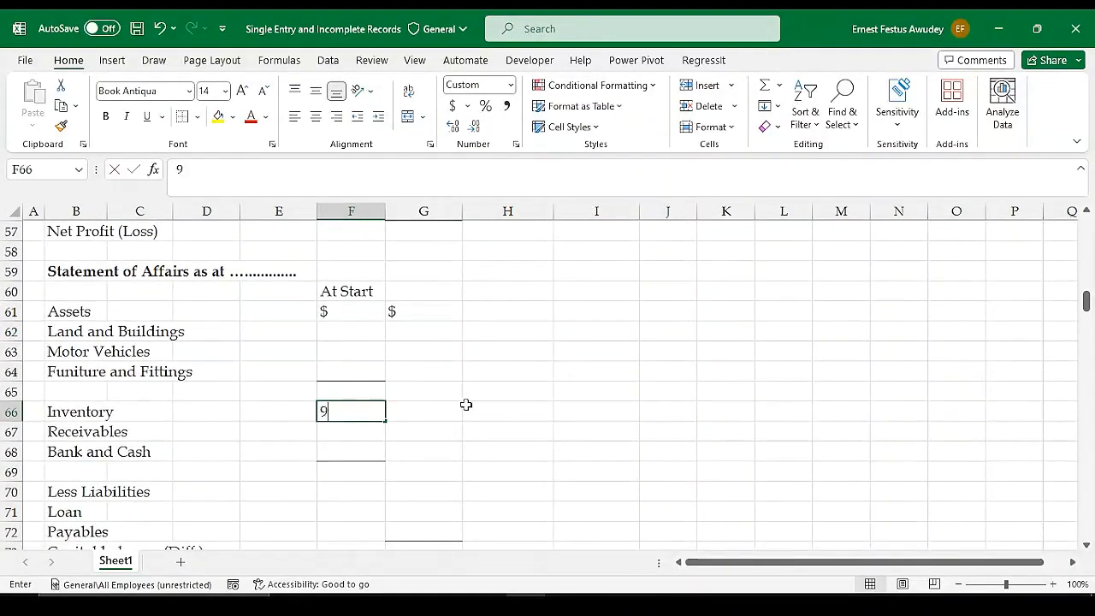
text(8750)
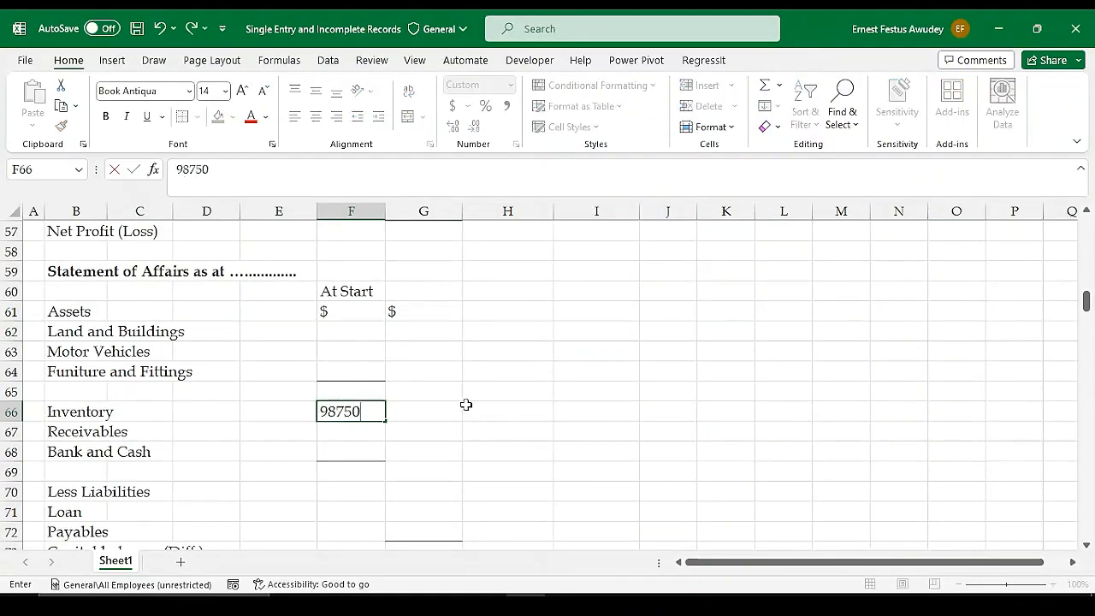
key(Return)
Enter the motor van's cost from the illustration, 70,000, for Motor Vehicles in F63
scroll(467, 406, up, 7)
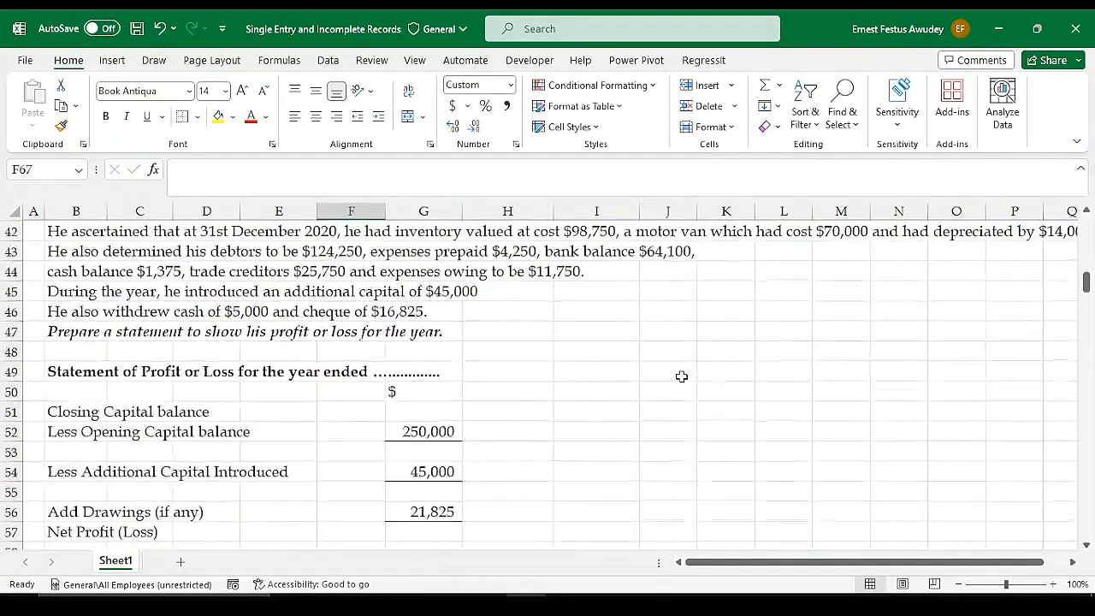
scroll(696, 368, up, 1)
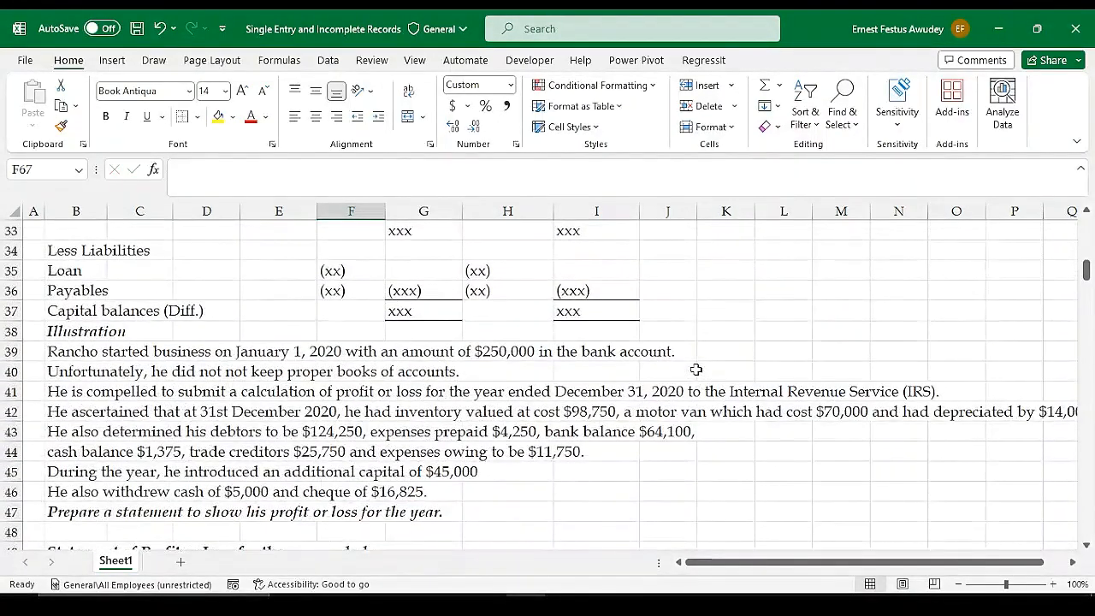
scroll(468, 413, down, 3)
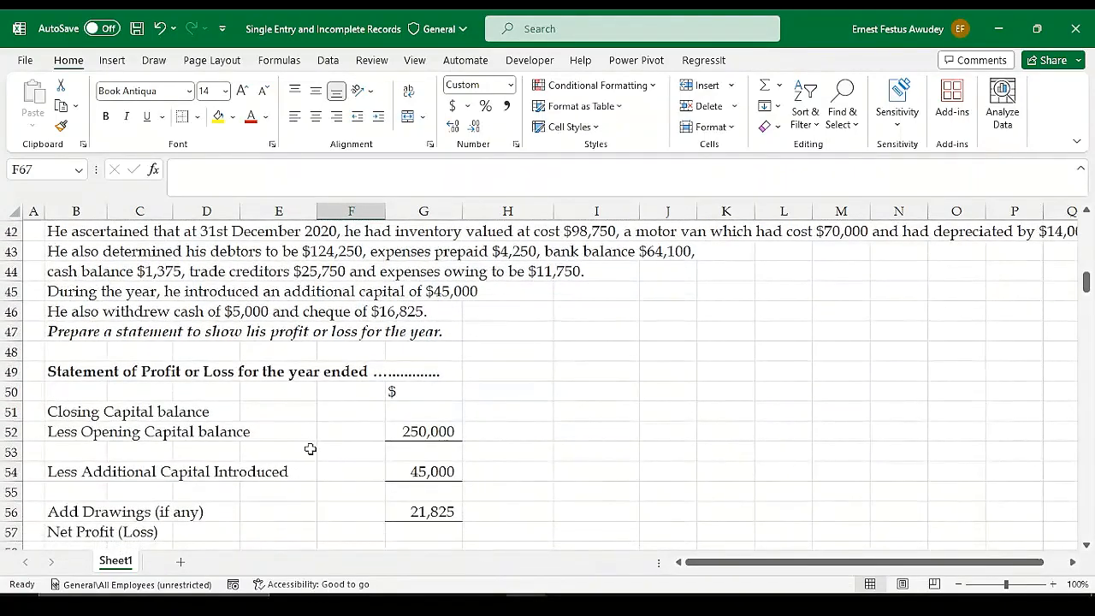
scroll(310, 449, down, 1)
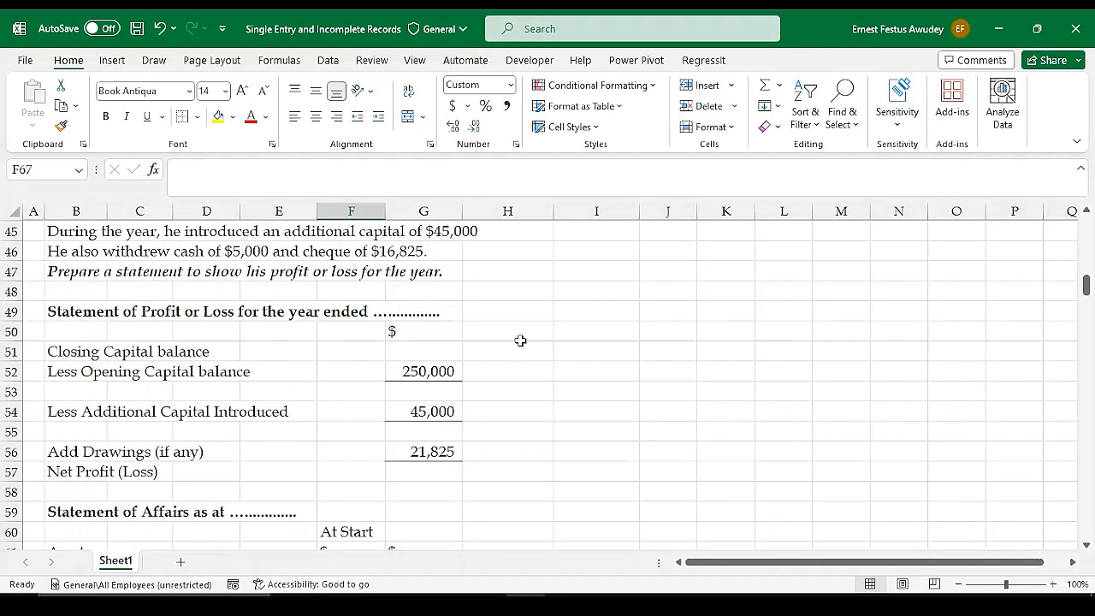
scroll(591, 347, up, 2)
scroll(627, 373, down, 3)
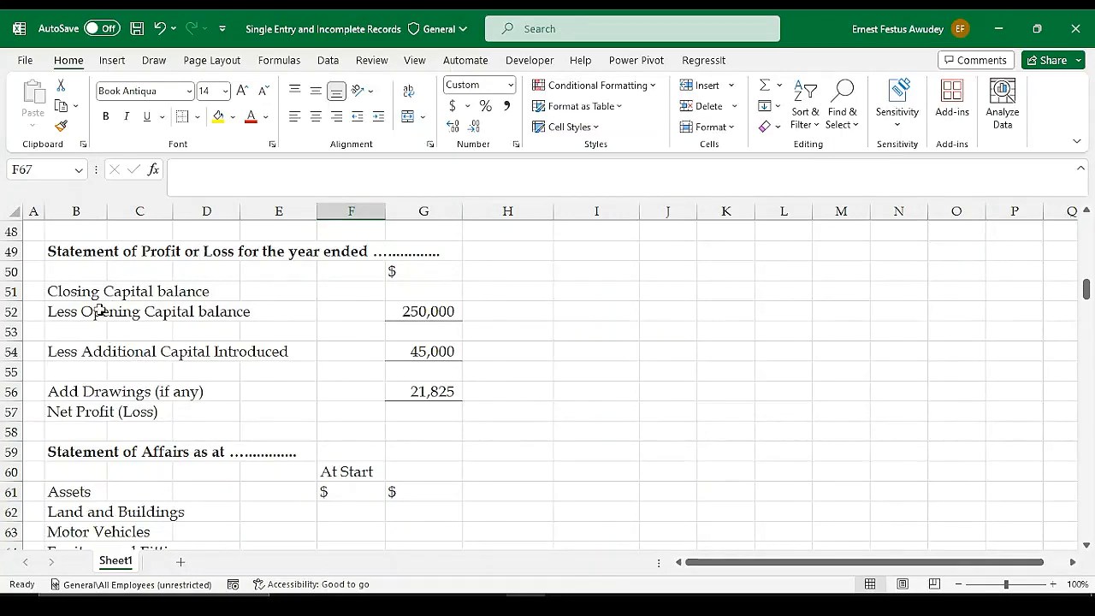
scroll(627, 398, up, 5)
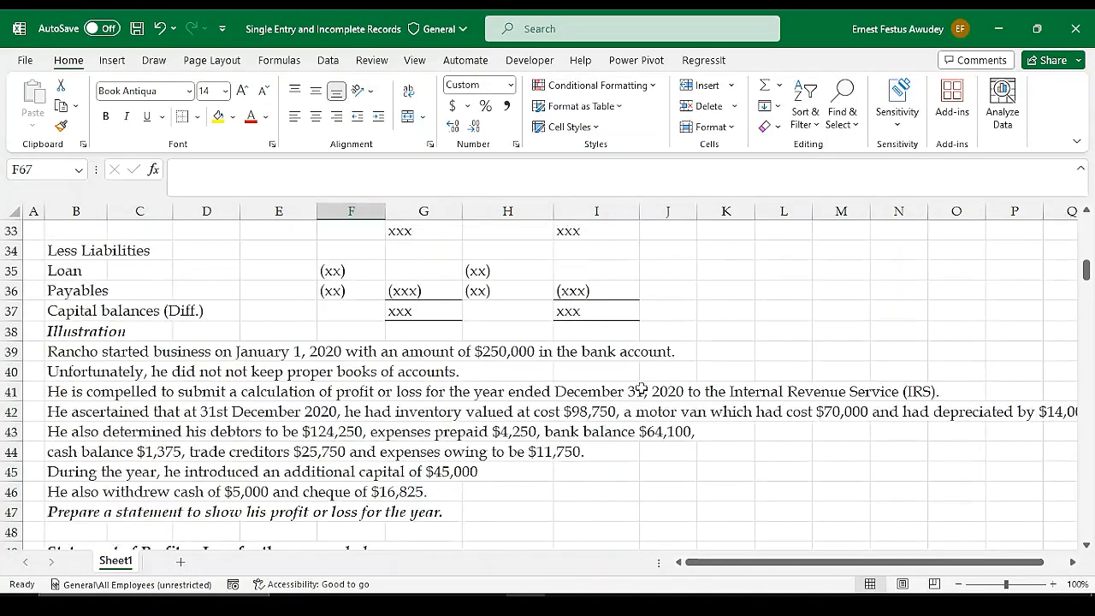
scroll(553, 412, down, 1)
scroll(553, 412, down, 1)
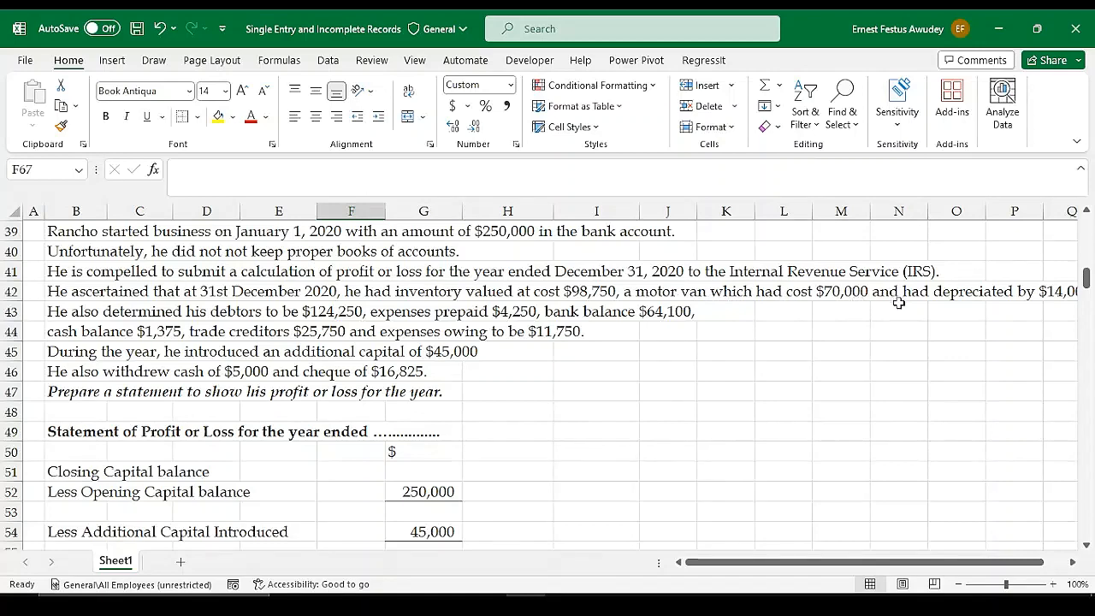
scroll(593, 394, down, 4)
scroll(401, 436, down, 1)
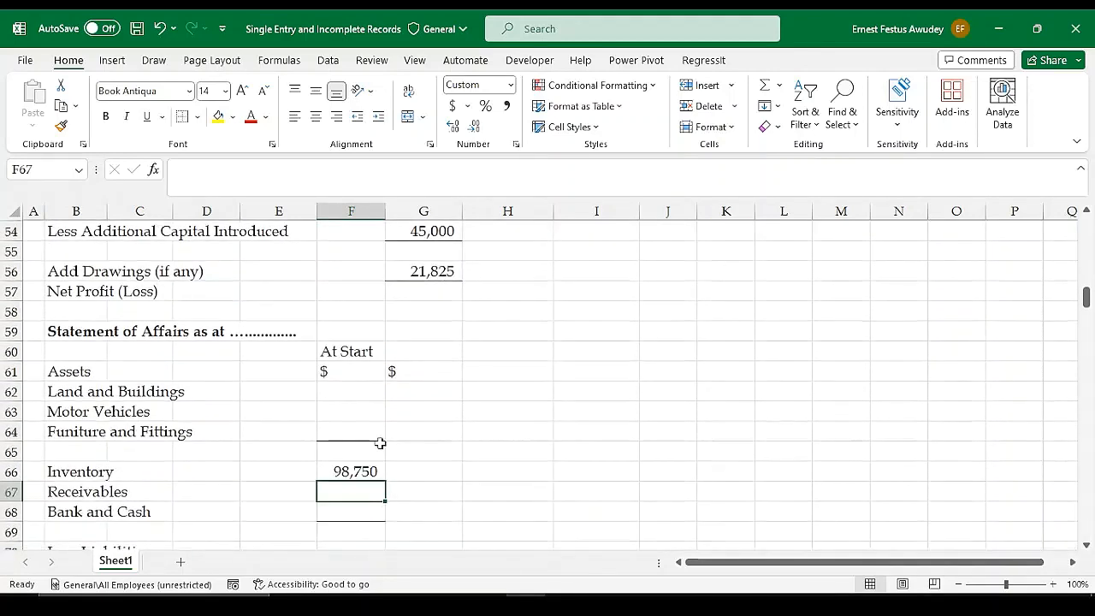
click(341, 411)
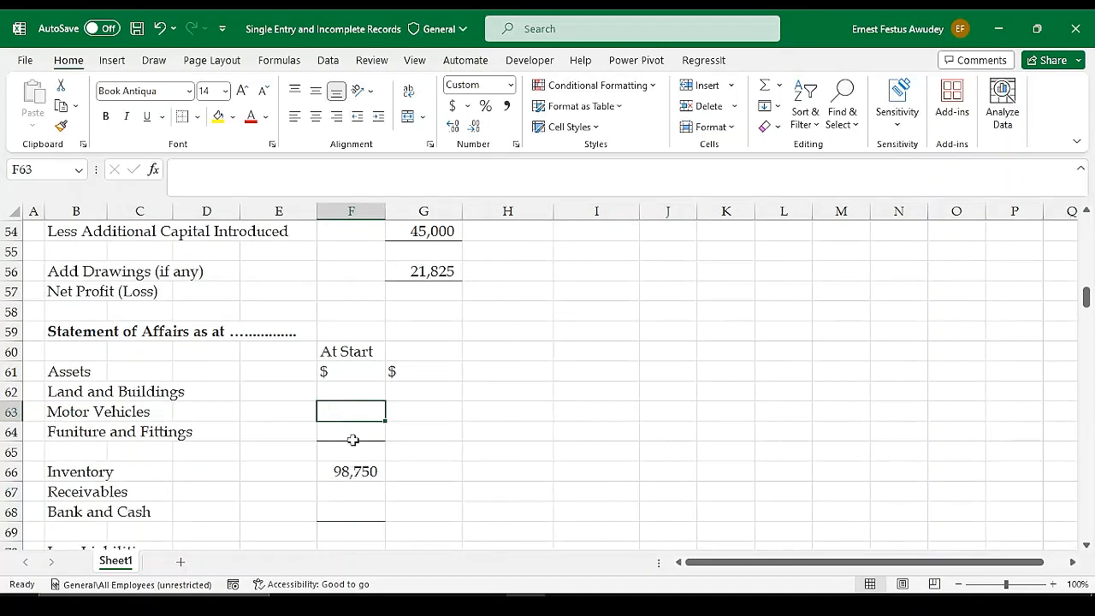
text(70000)
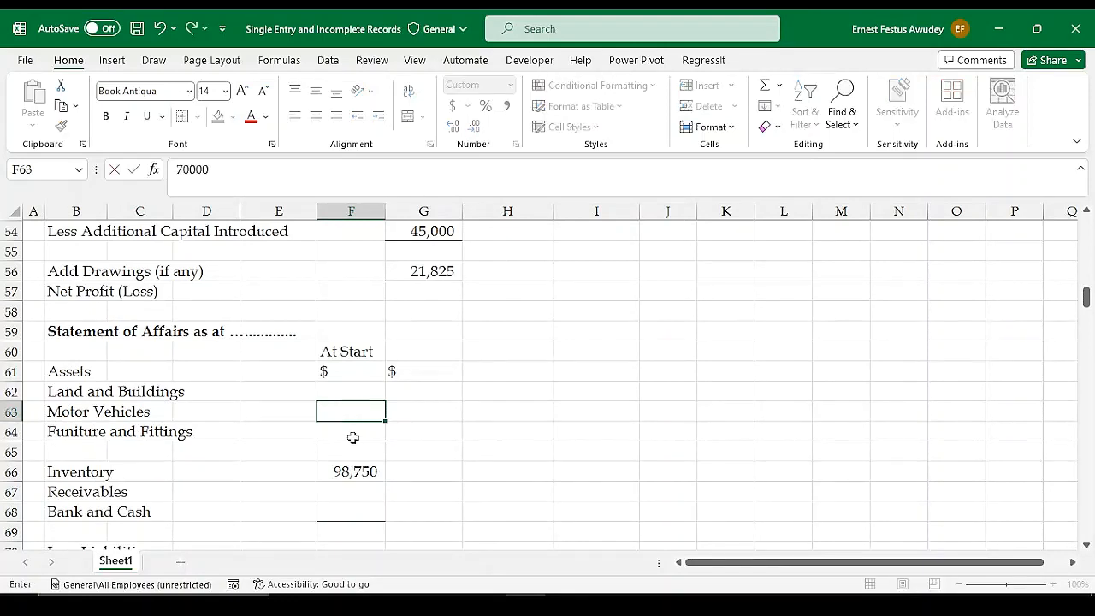
key(Return)
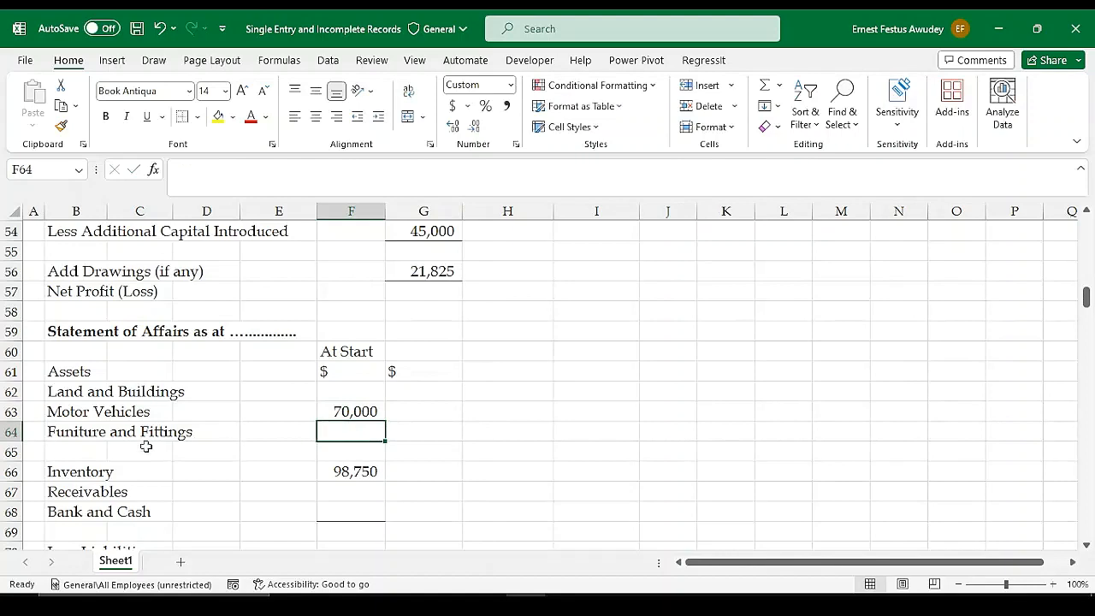
Check the van's depreciation in row 42 of the illustration and clear the unused Land and Buildings and Funiture and Fittings labels in B62 and B64
scroll(684, 364, up, 4)
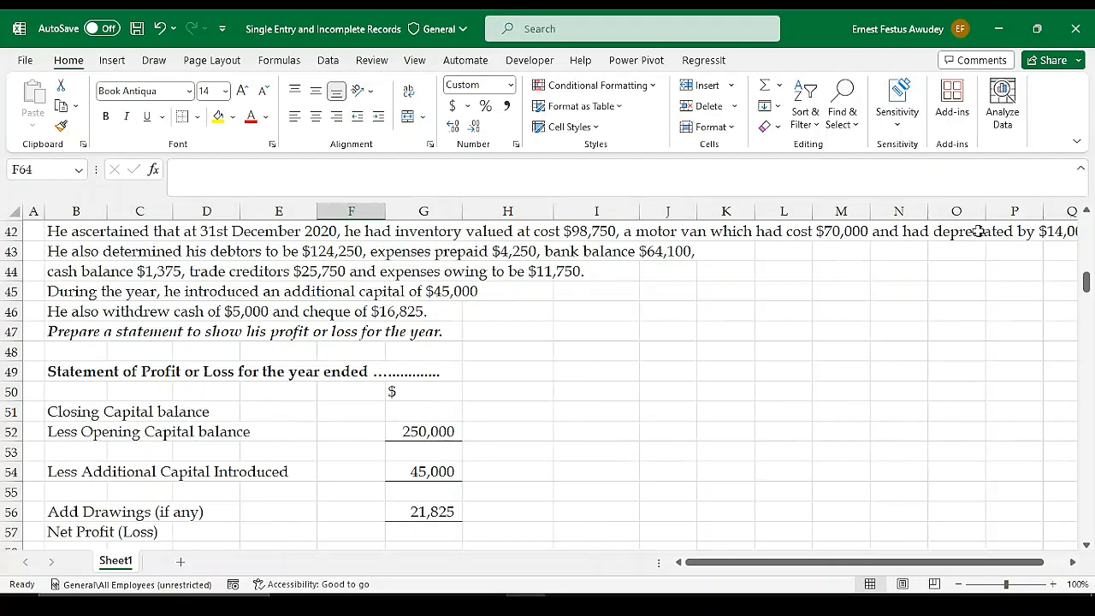
drag(905, 562, 927, 562)
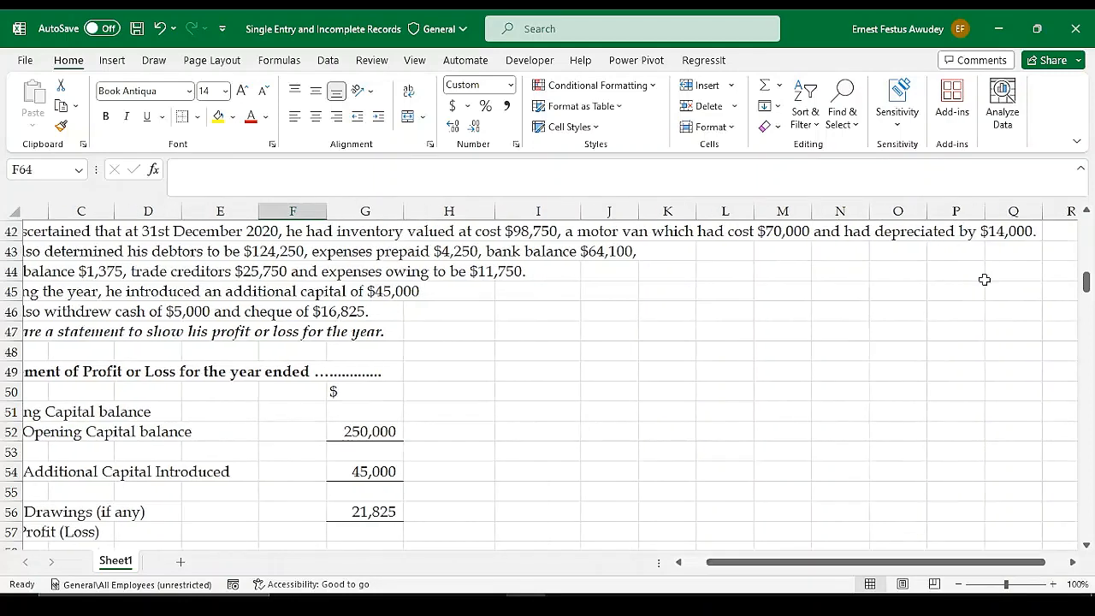
click(995, 230)
mouse_move(1086, 284)
mouse_down()
mouse_move(1088, 273)
mouse_move(1086, 302)
mouse_up()
drag(840, 563, 721, 548)
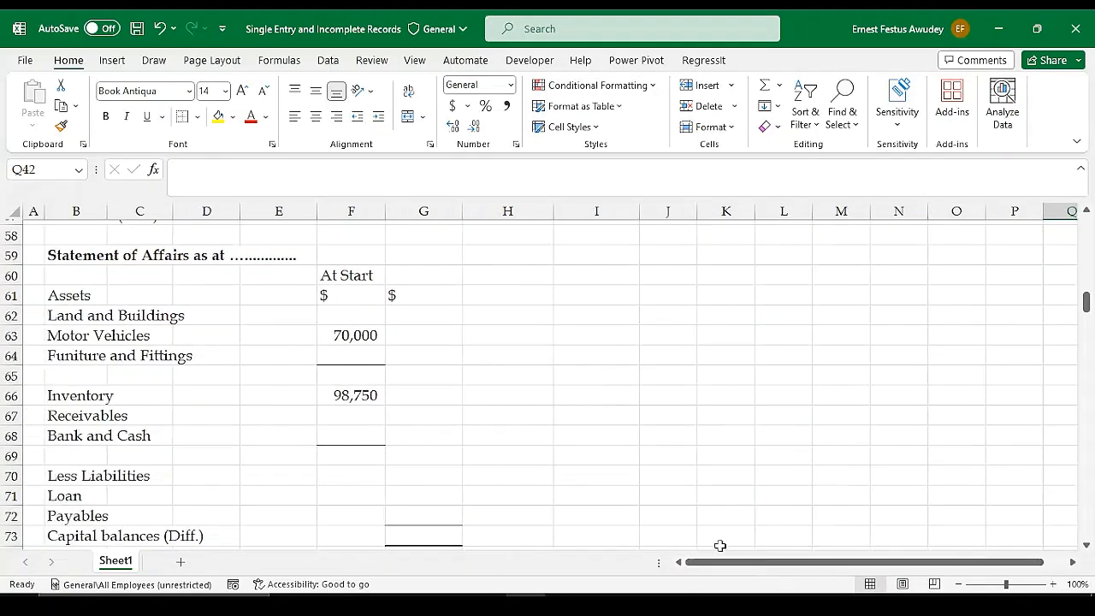
click(84, 315)
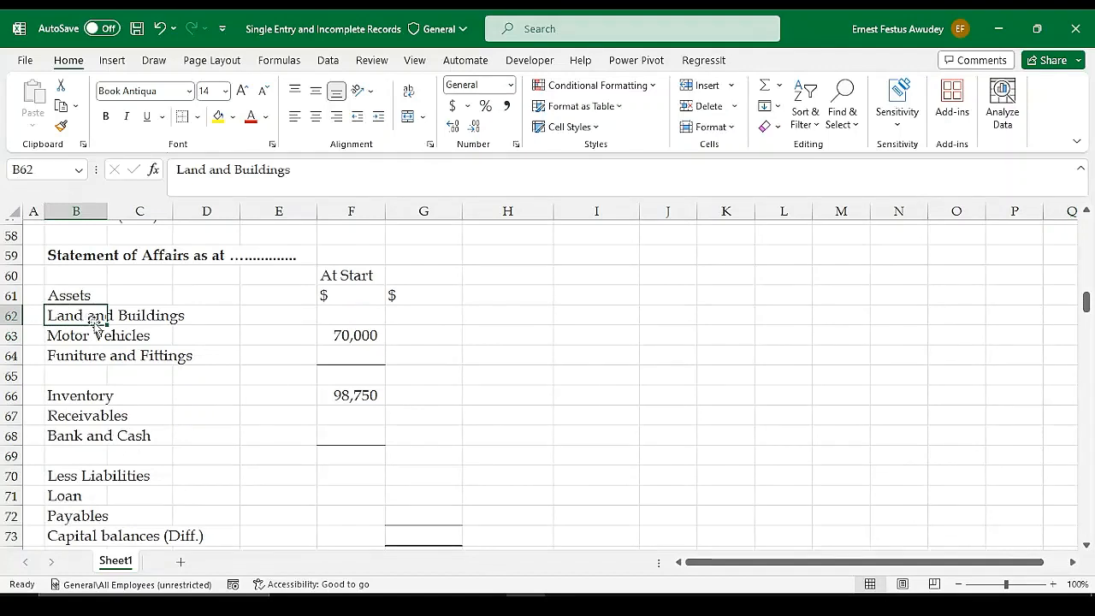
key(Delete)
click(73, 353)
key(Delete)
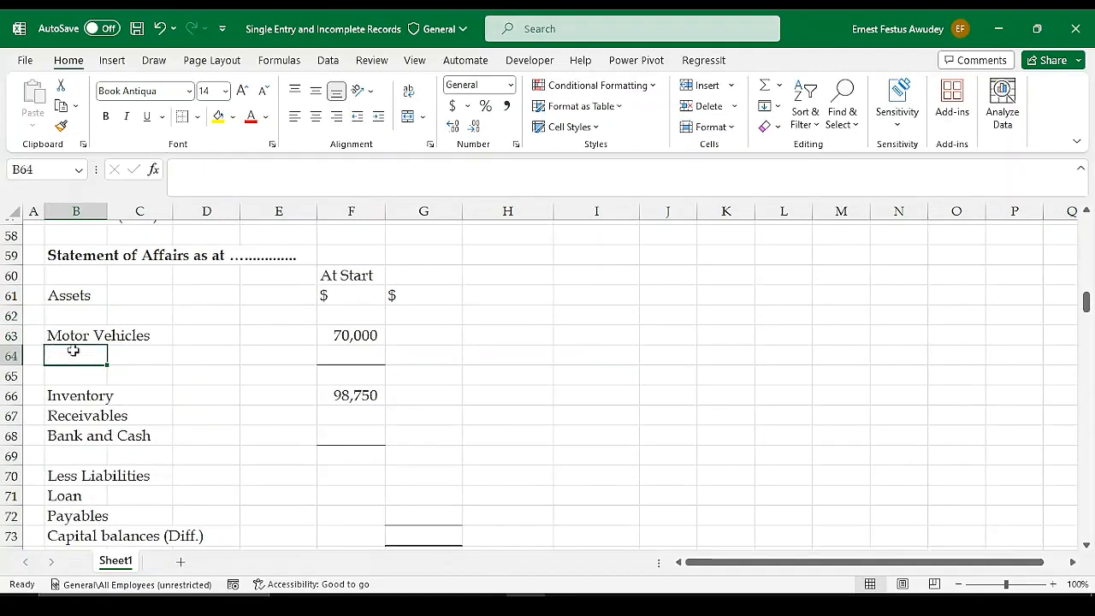
Move the Motor Vehicles label and its 70,000 amount from B63:F63 up to row 62, directly under Assets
drag(74, 335, 338, 340)
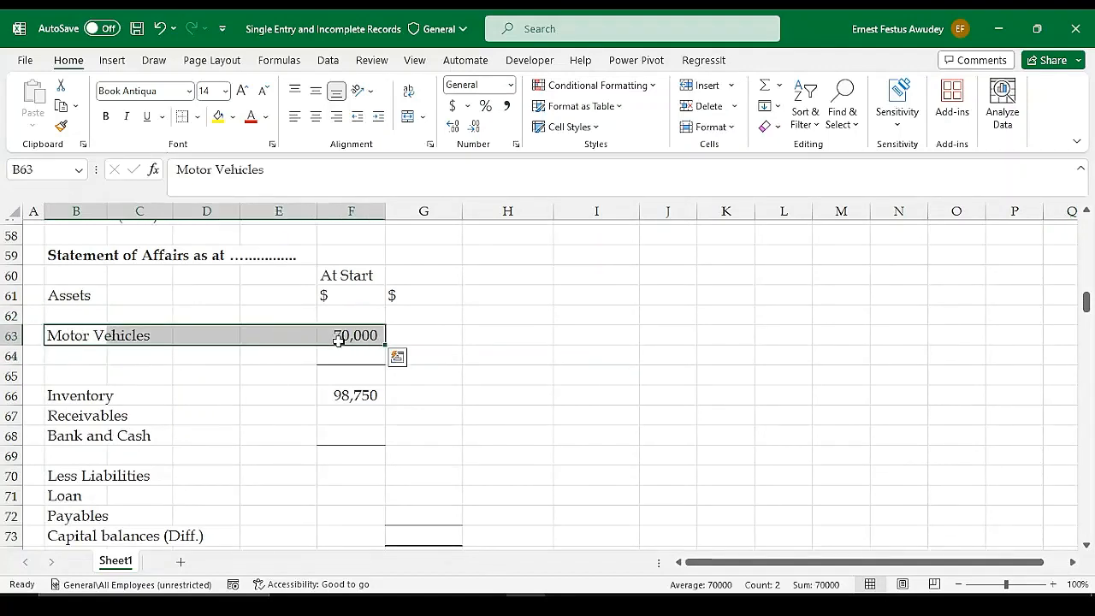
key(ctrl+x)
click(85, 315)
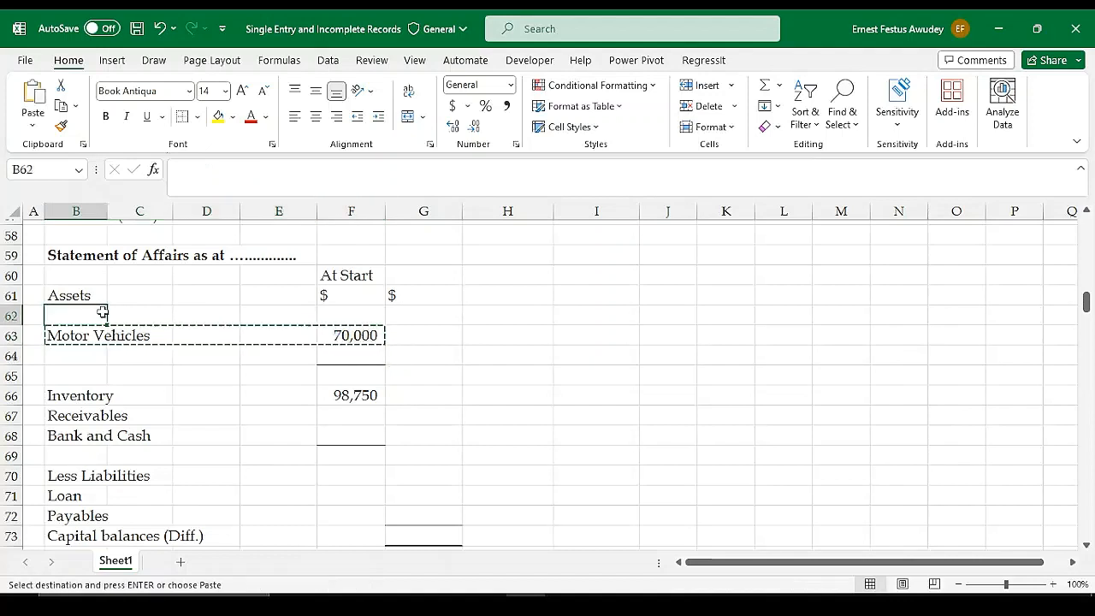
key(ctrl+v)
Label B63, below Motor Vehicles, as Less Depreciation
click(77, 334)
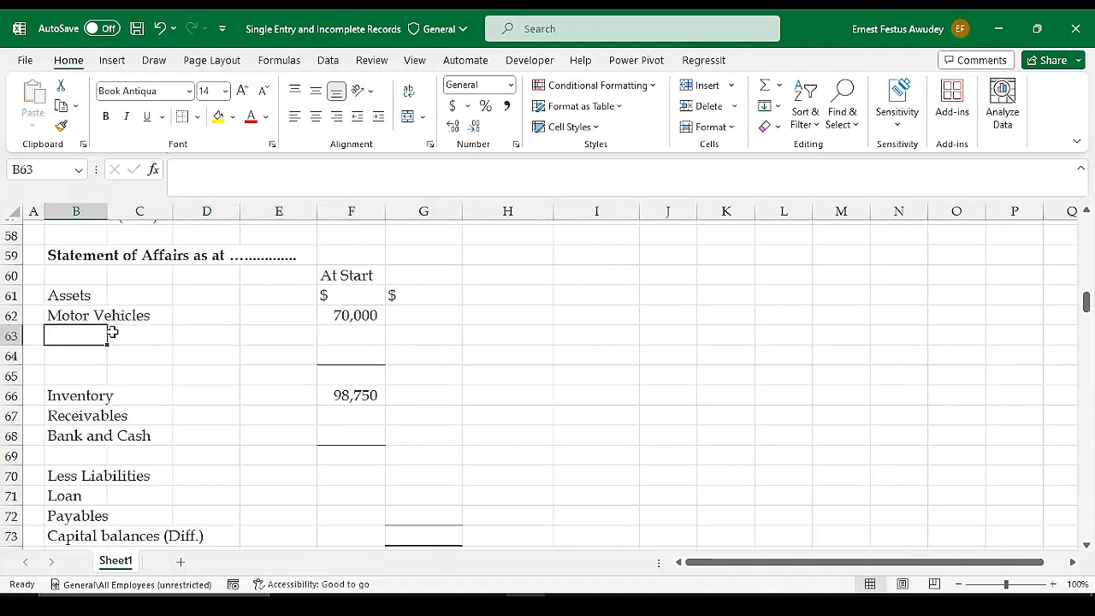
text(Less D)
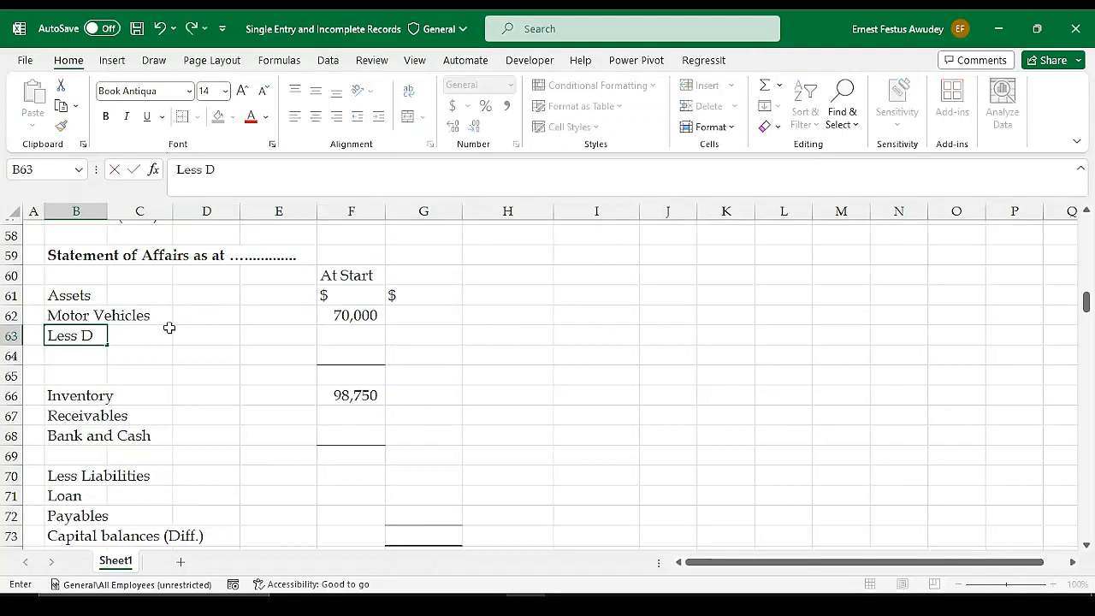
text(epreciation)
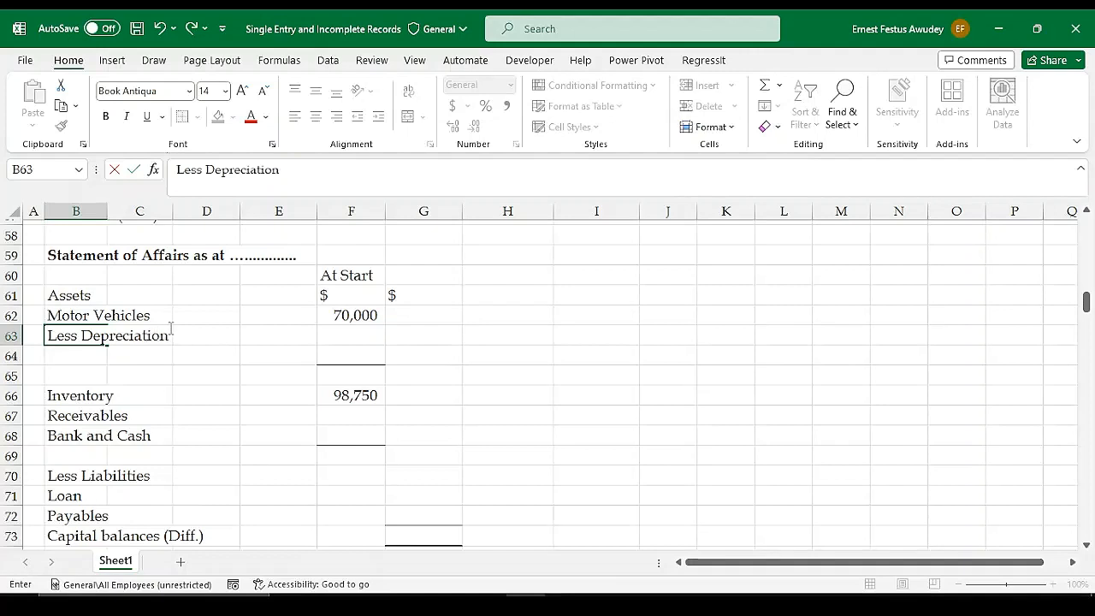
key(Right)
key(Right)
key(Right)
key(Right)
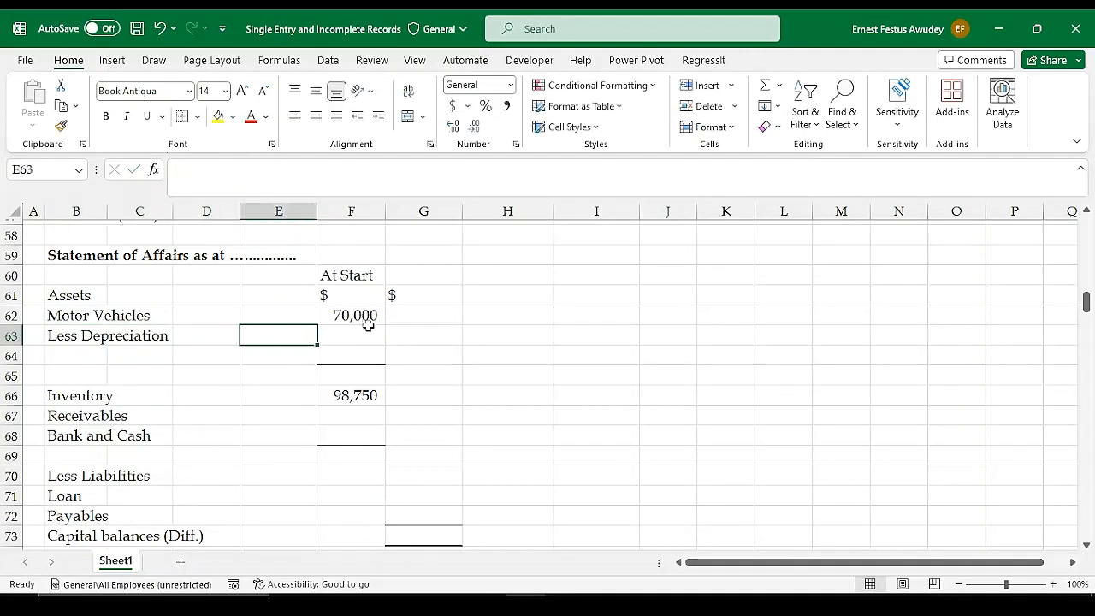
Enter depreciation of 14000 in F63 and format it in comma style without decimals
text(=)
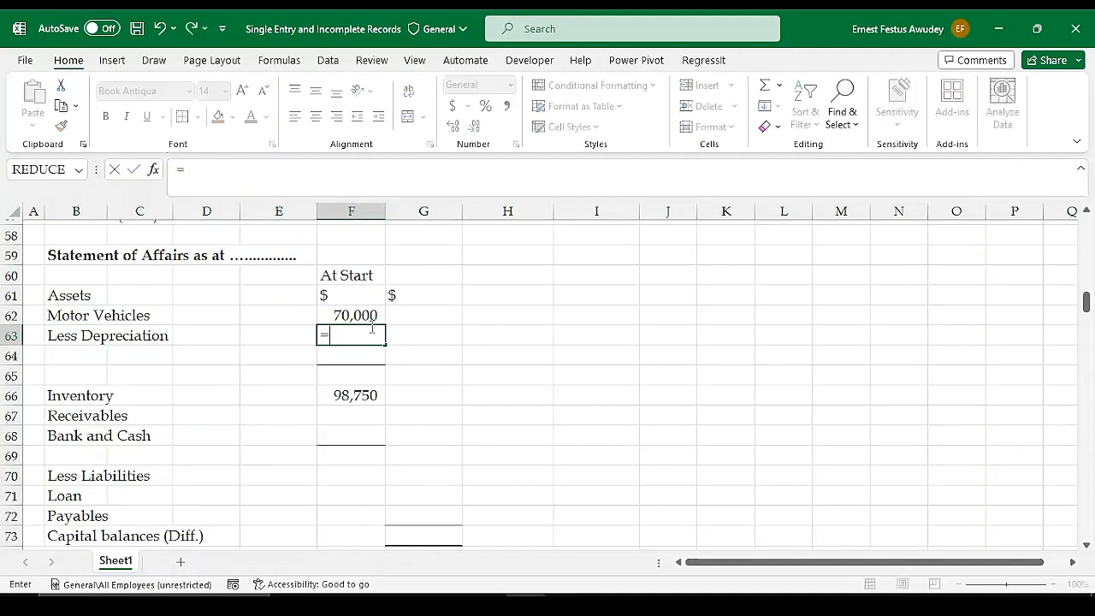
key(BackSpace)
text(14)
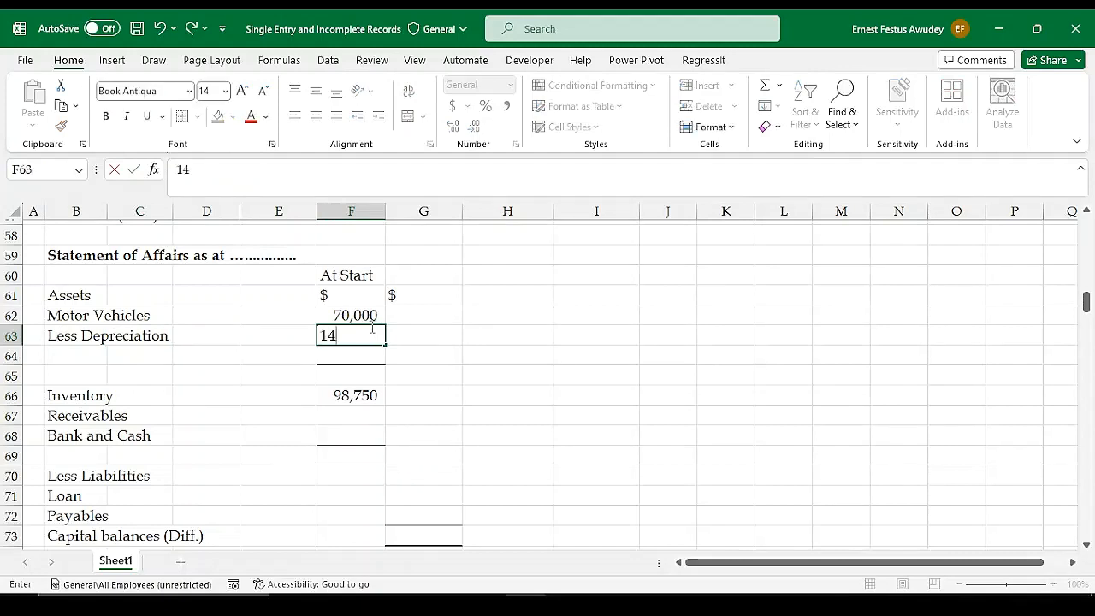
text(000)
key(Return)
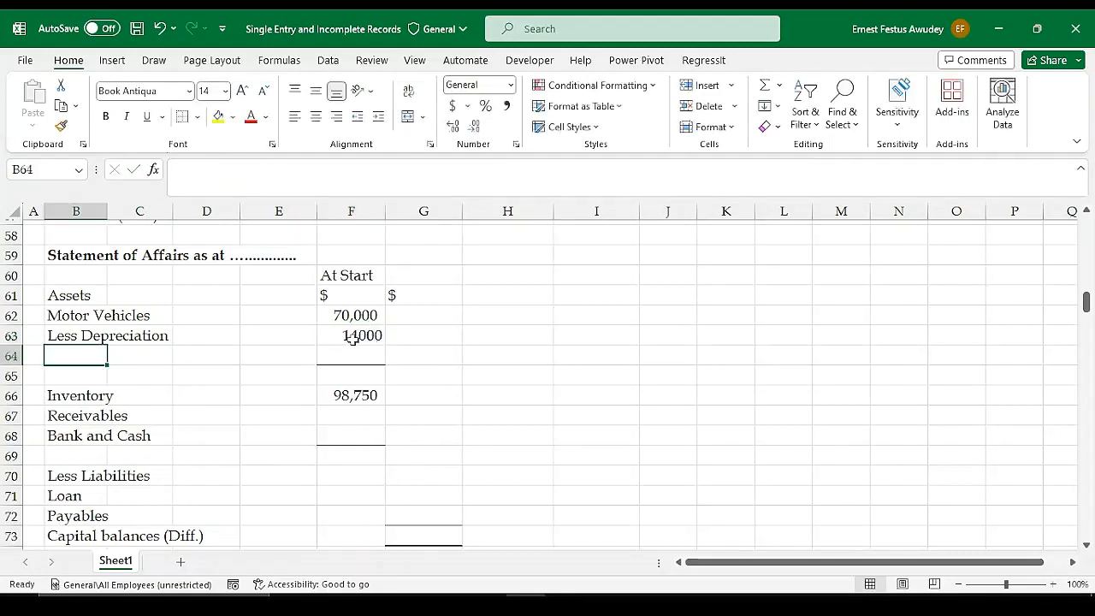
click(353, 336)
click(507, 108)
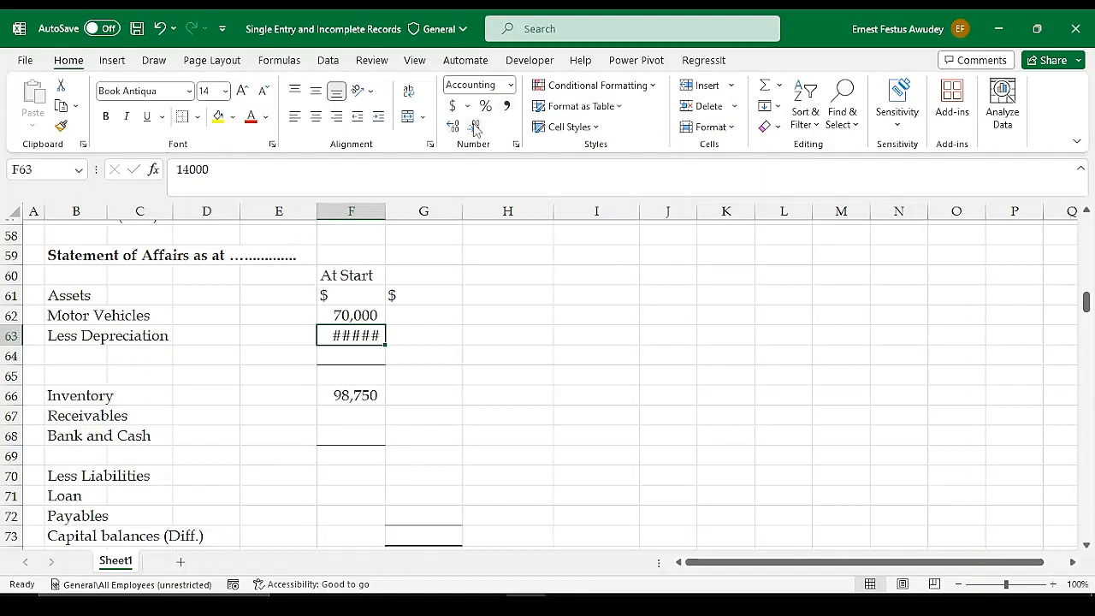
click(474, 125)
click(474, 125)
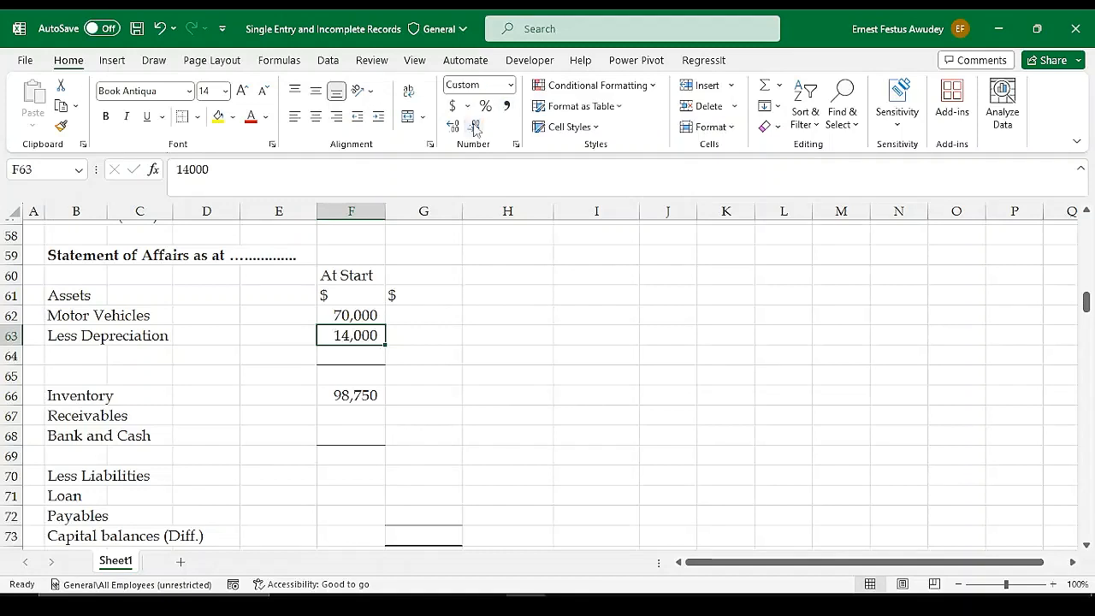
Calculate the motor vehicles' net book value in G63 with the formula =F62-F63
click(437, 332)
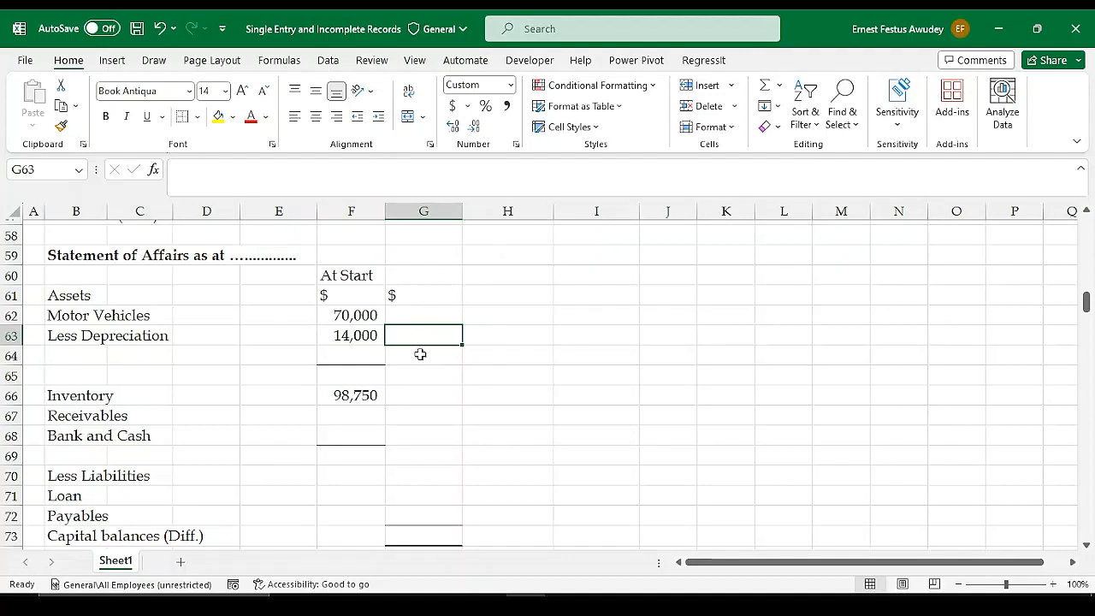
text(=)
click(351, 314)
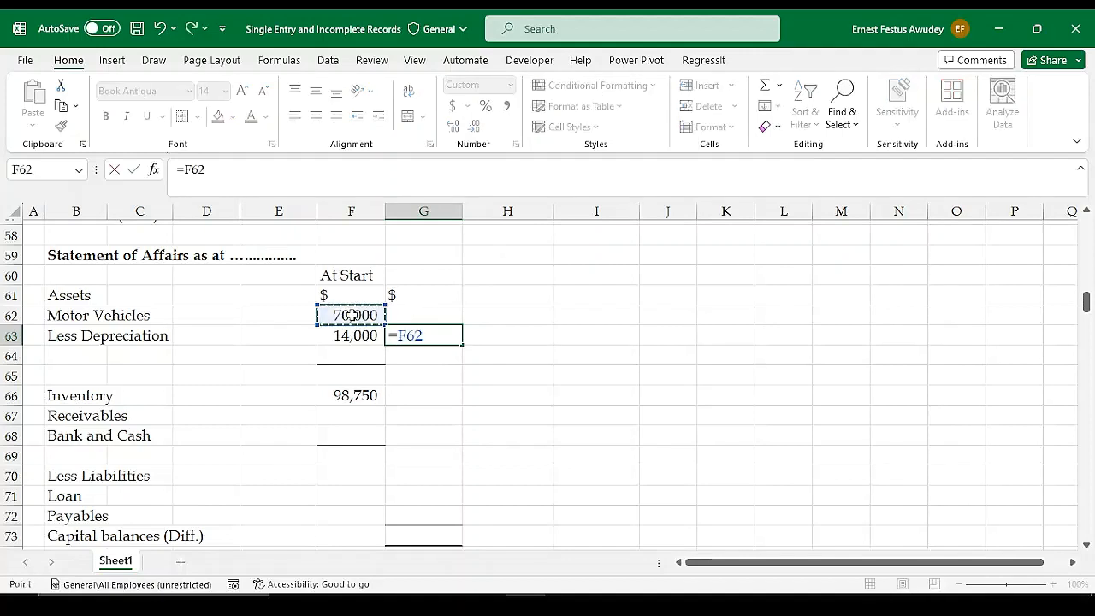
text(-)
click(356, 336)
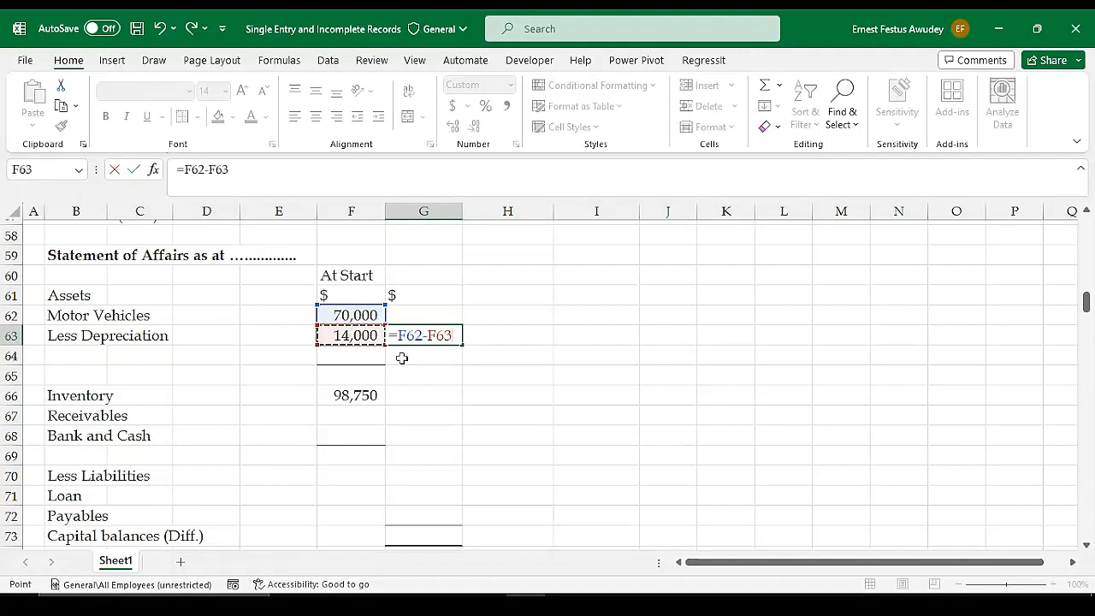
key(Return)
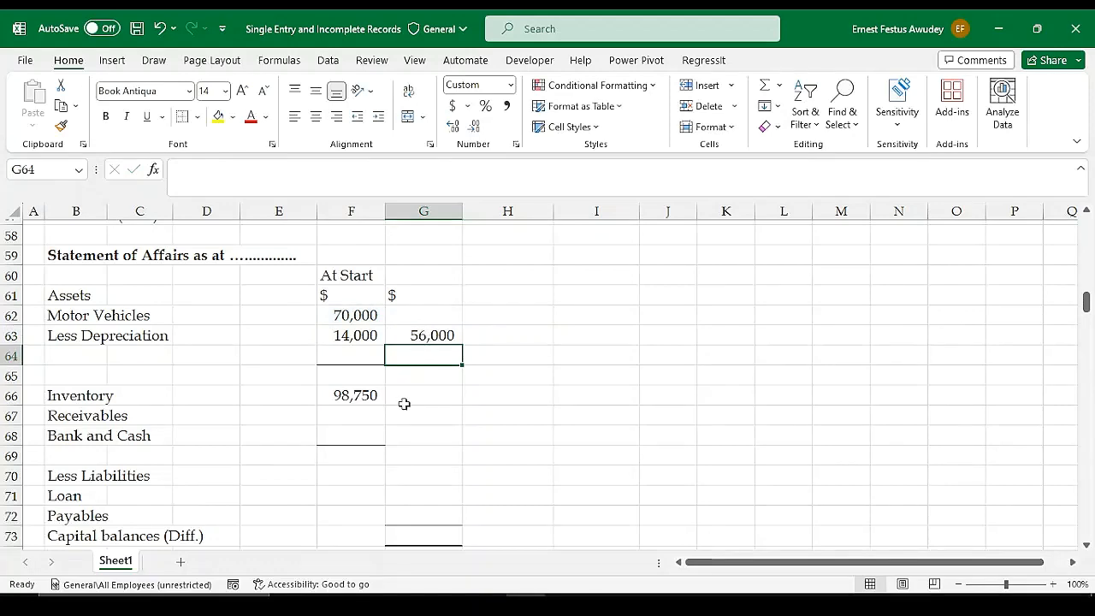
Delete the empty row 64 between Less Depreciation and Inventory in the Statement of Affairs
scroll(733, 337, up, 6)
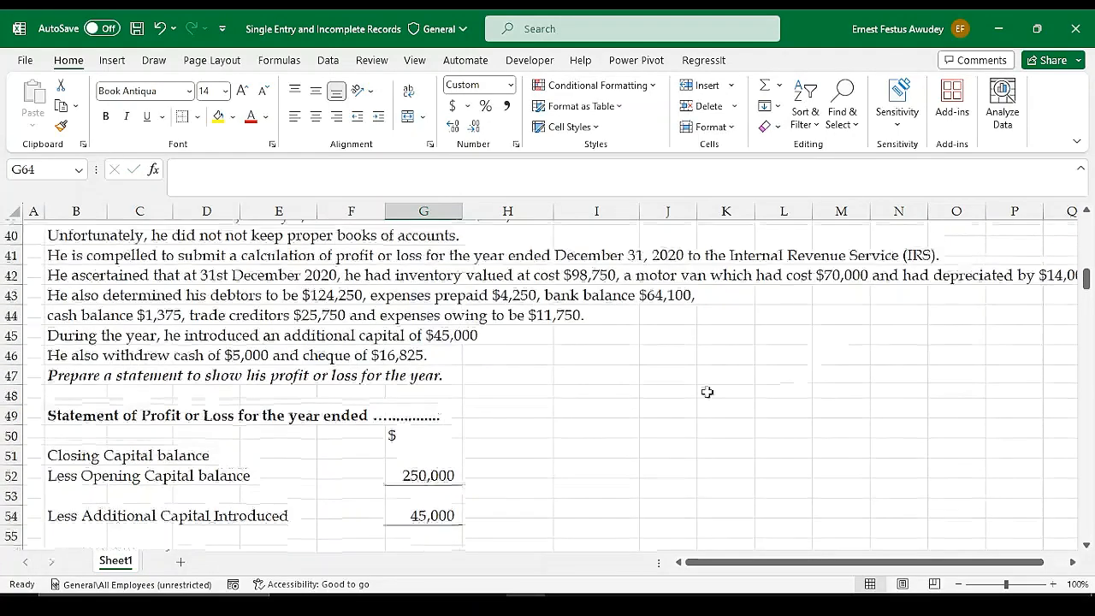
scroll(708, 392, down, 5)
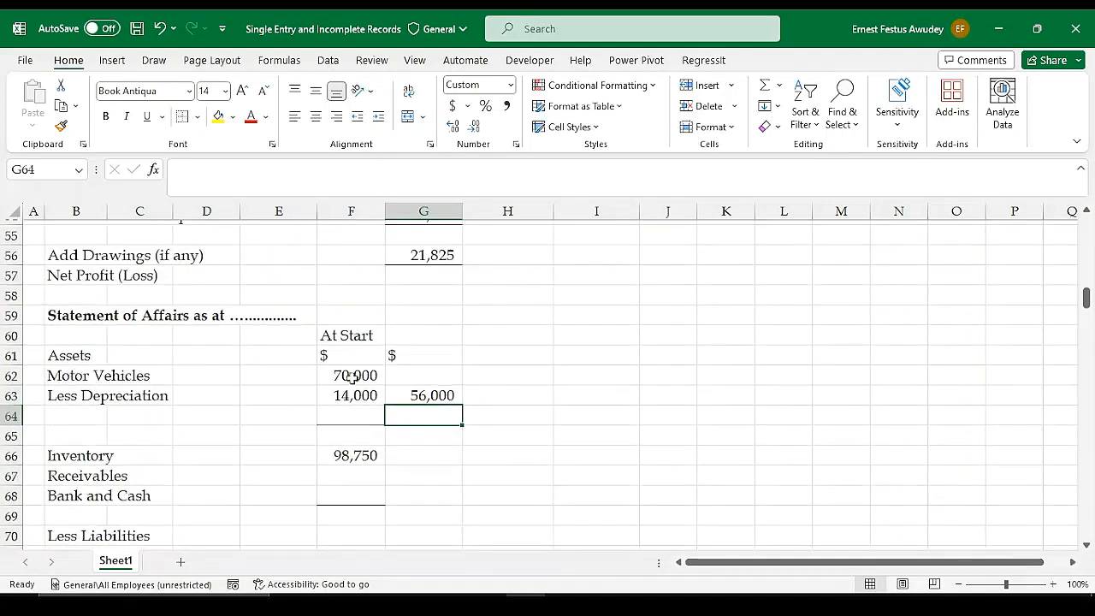
click(438, 397)
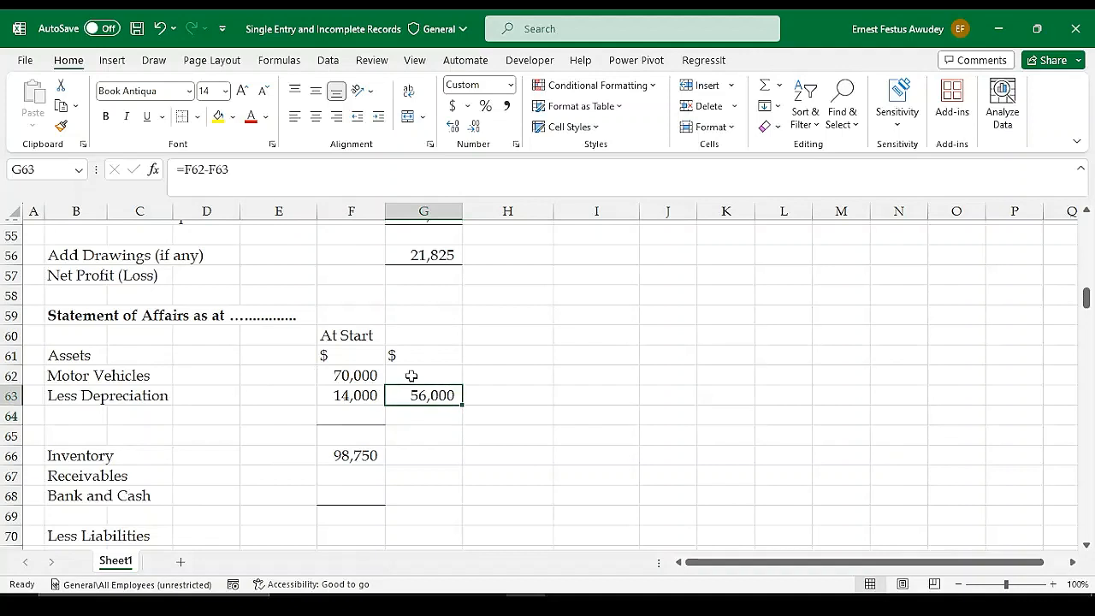
click(12, 416)
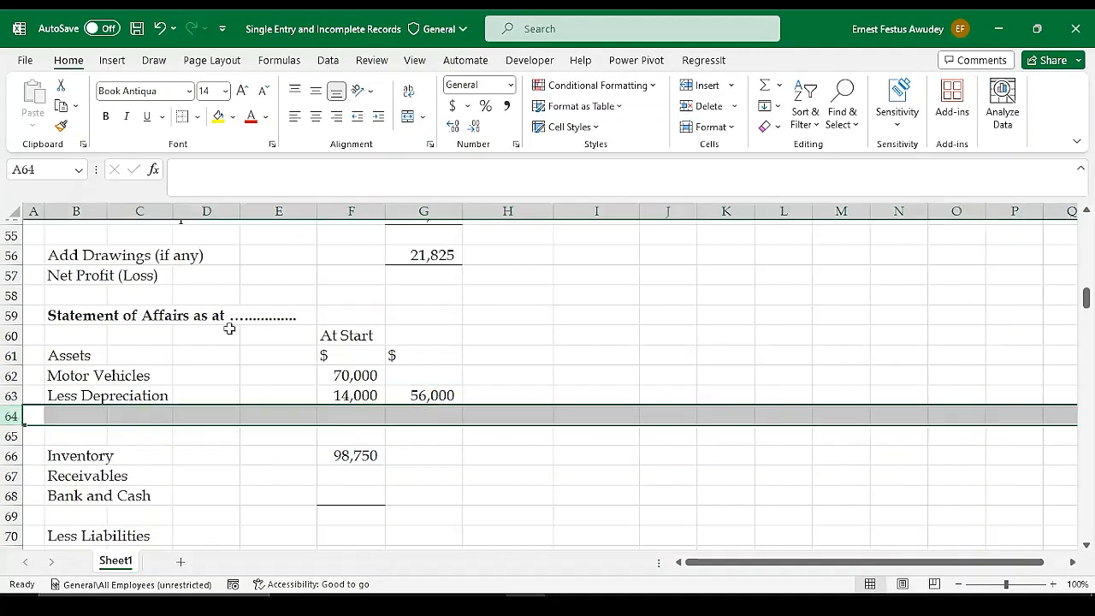
click(704, 106)
click(513, 373)
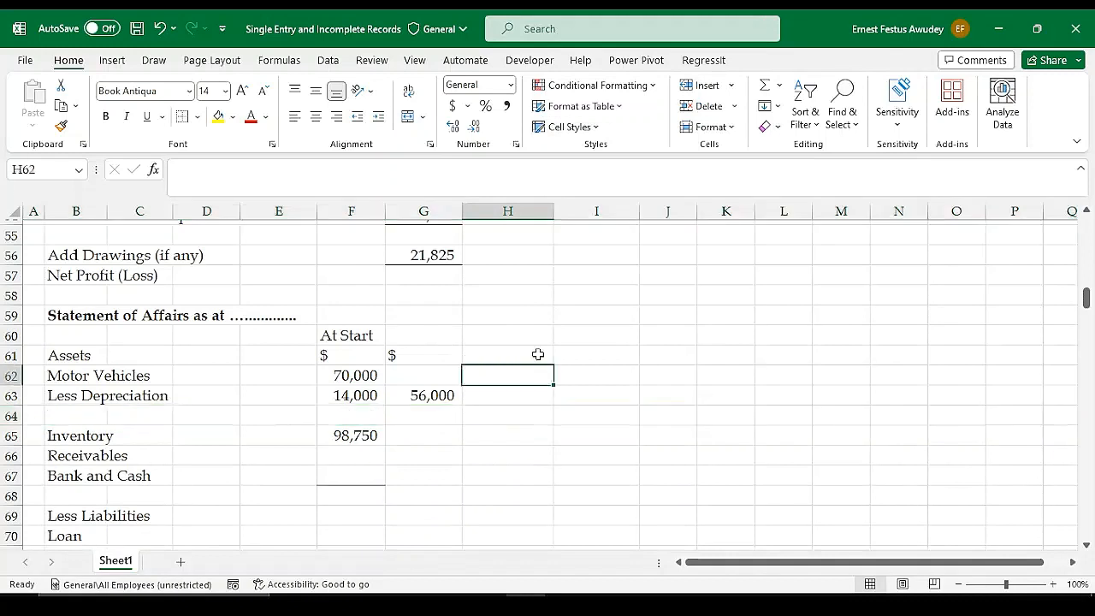
Add a bottom border under the depreciation amount in F63
click(372, 398)
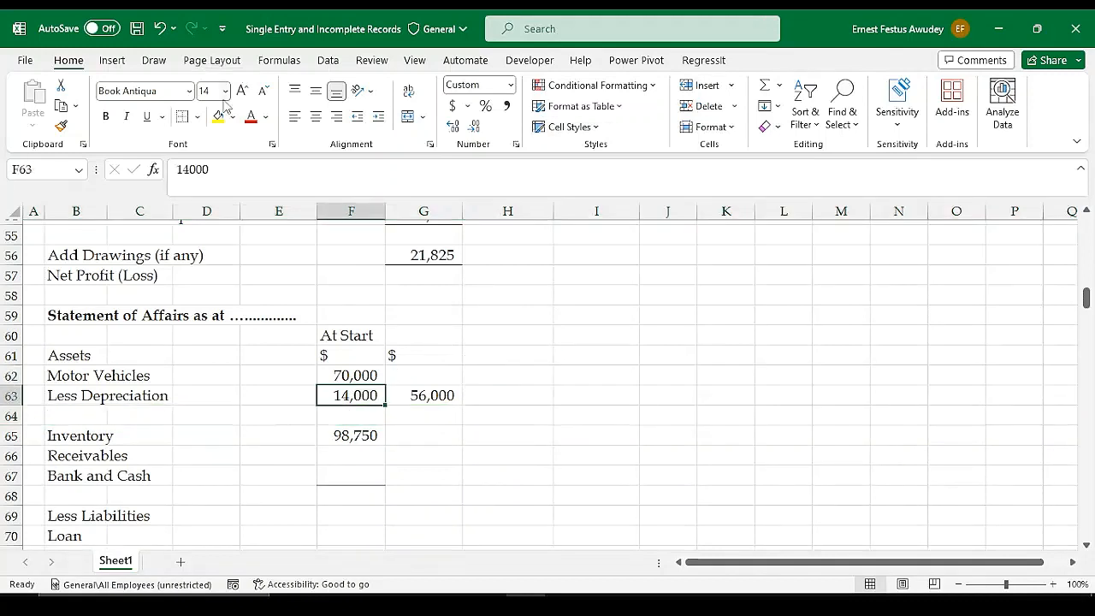
click(197, 117)
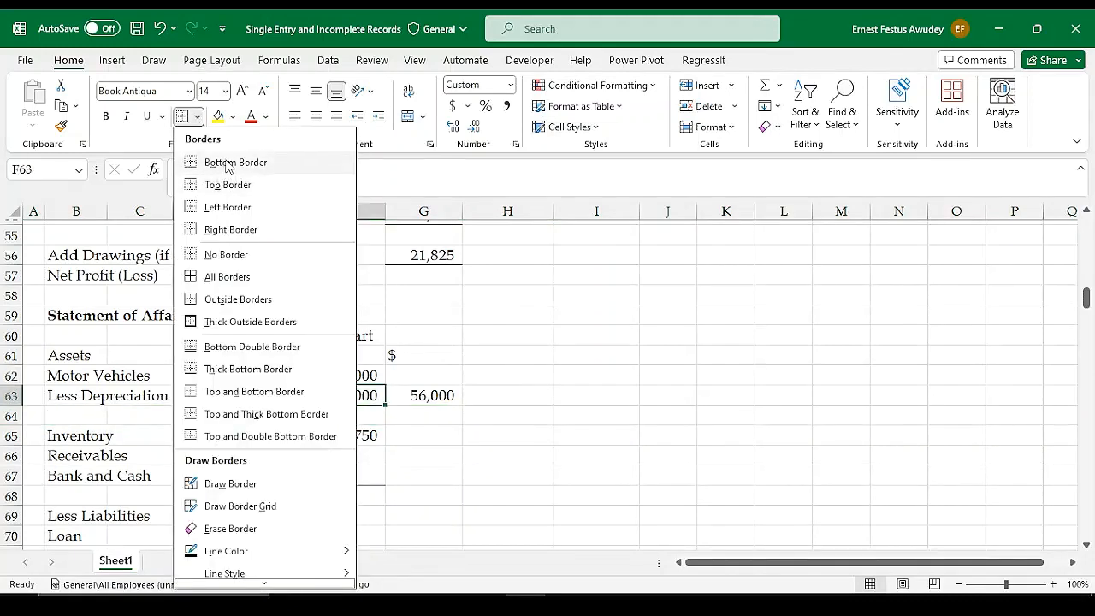
click(227, 162)
click(424, 376)
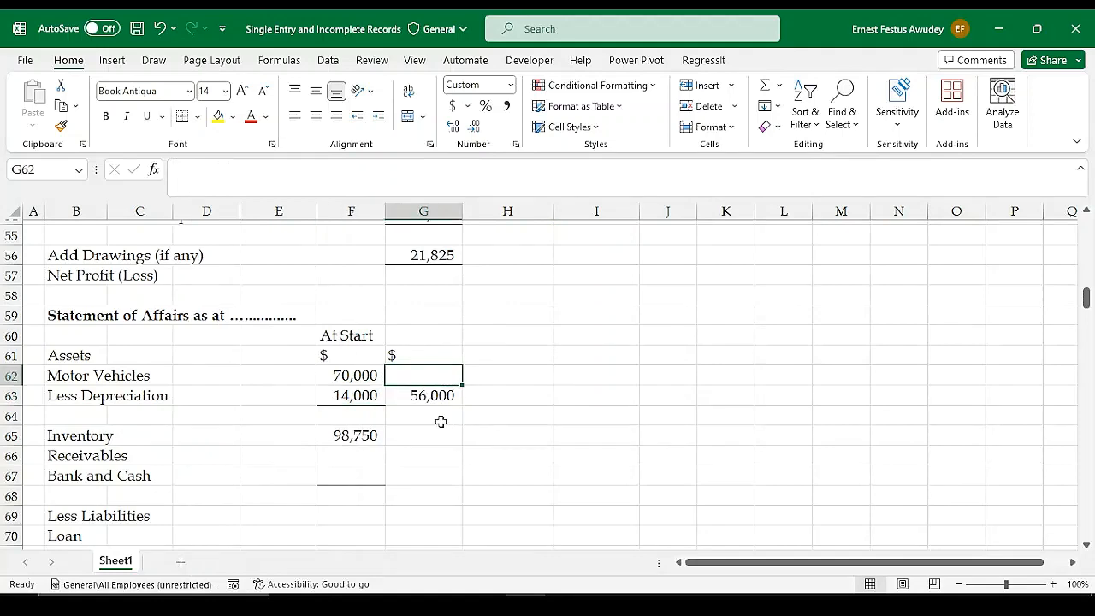
Look up the debtors figure in the illustration and enter 124250 for Receivables in F66
scroll(624, 396, up, 5)
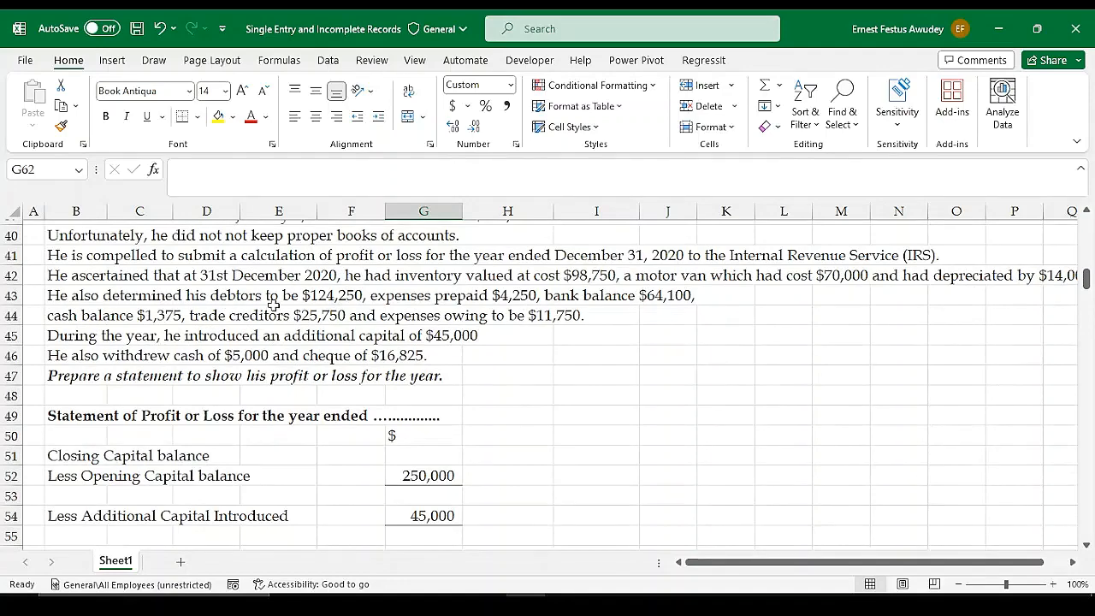
scroll(398, 329, down, 3)
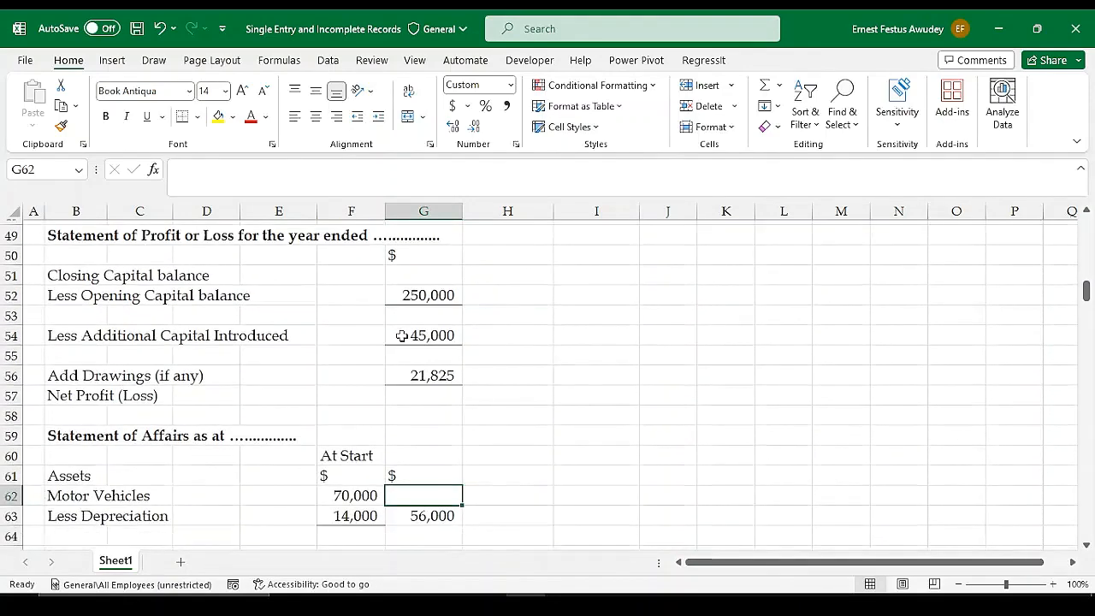
scroll(401, 336, up, 4)
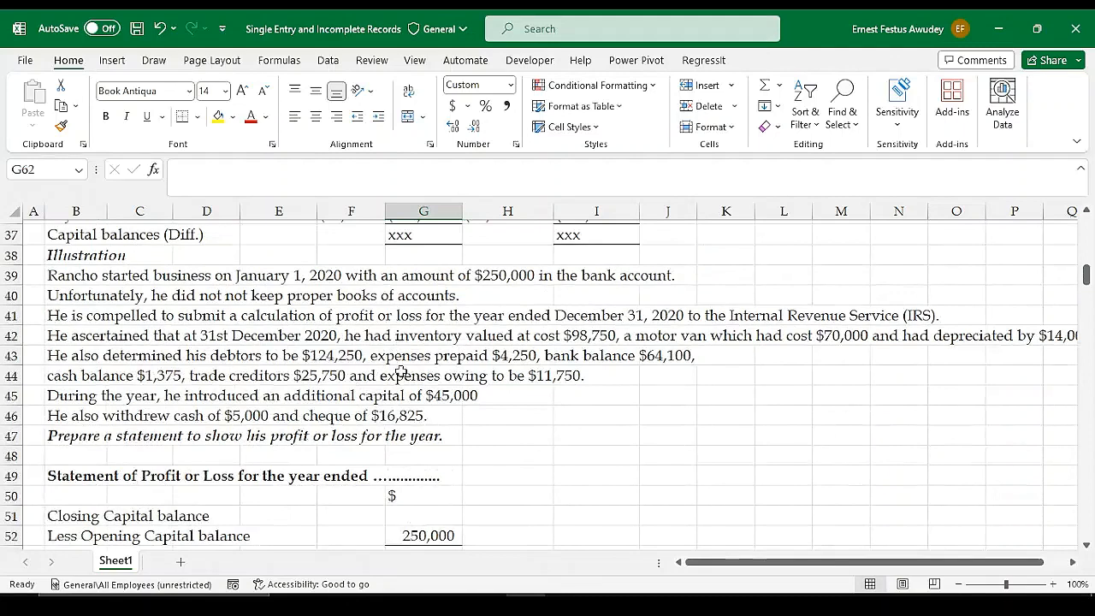
scroll(409, 386, down, 5)
scroll(413, 396, down, 2)
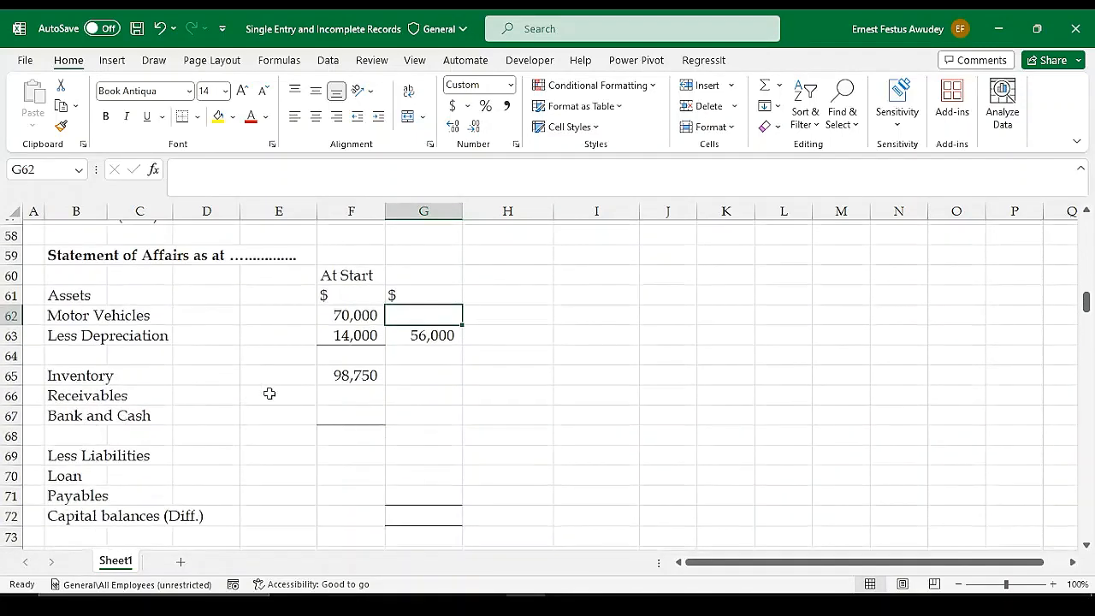
click(356, 399)
text(12)
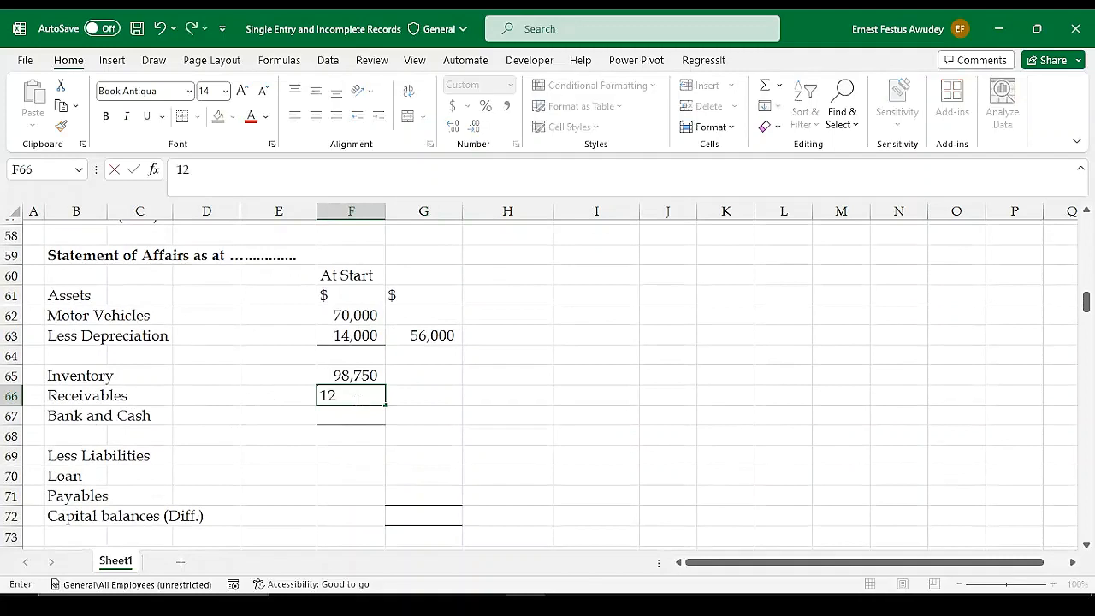
text(4250)
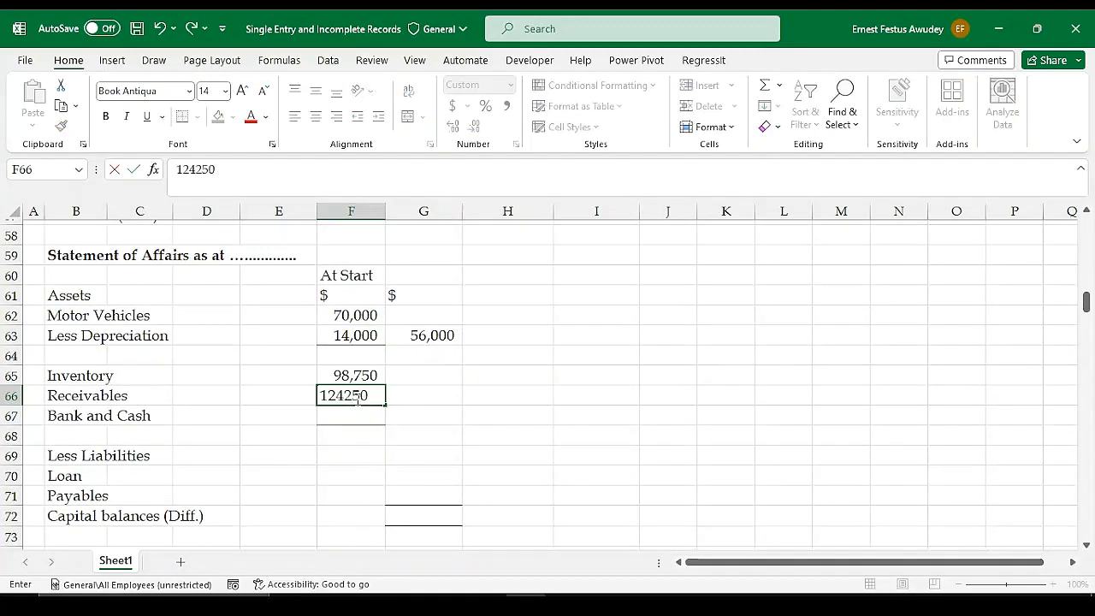
key(Return)
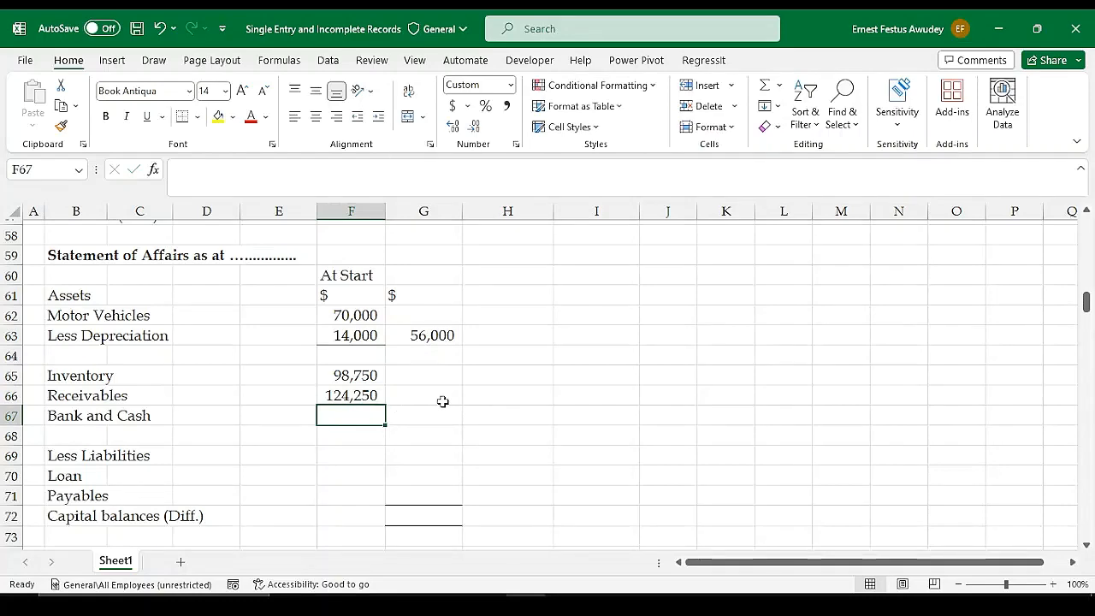
Insert a row above Bank and Cash and label B67 Expenses Prepaid, following the illustration
scroll(442, 401, up, 6)
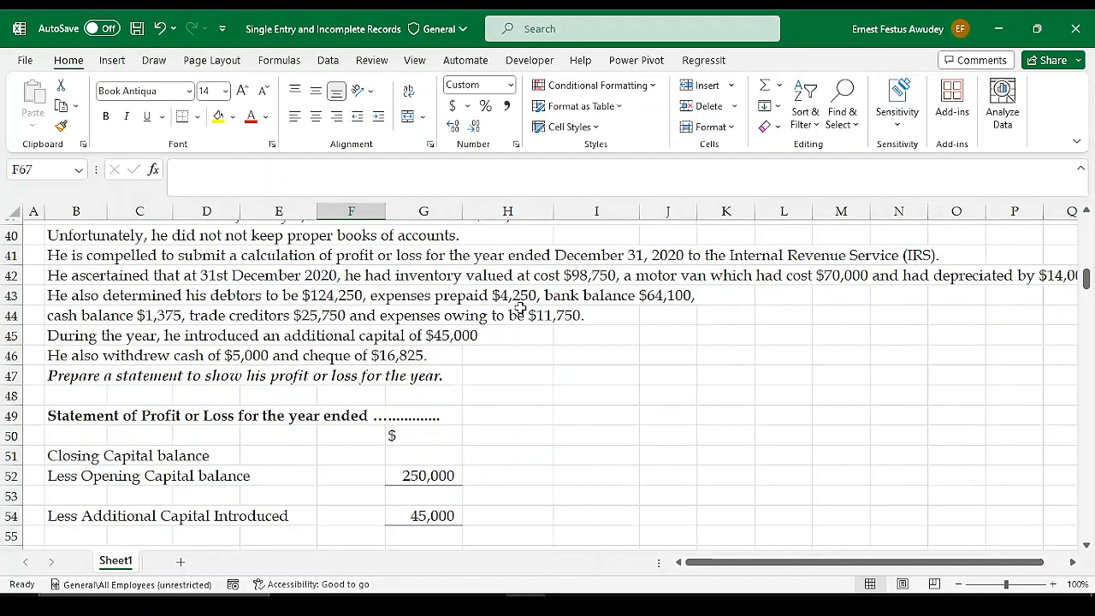
scroll(464, 330, down, 6)
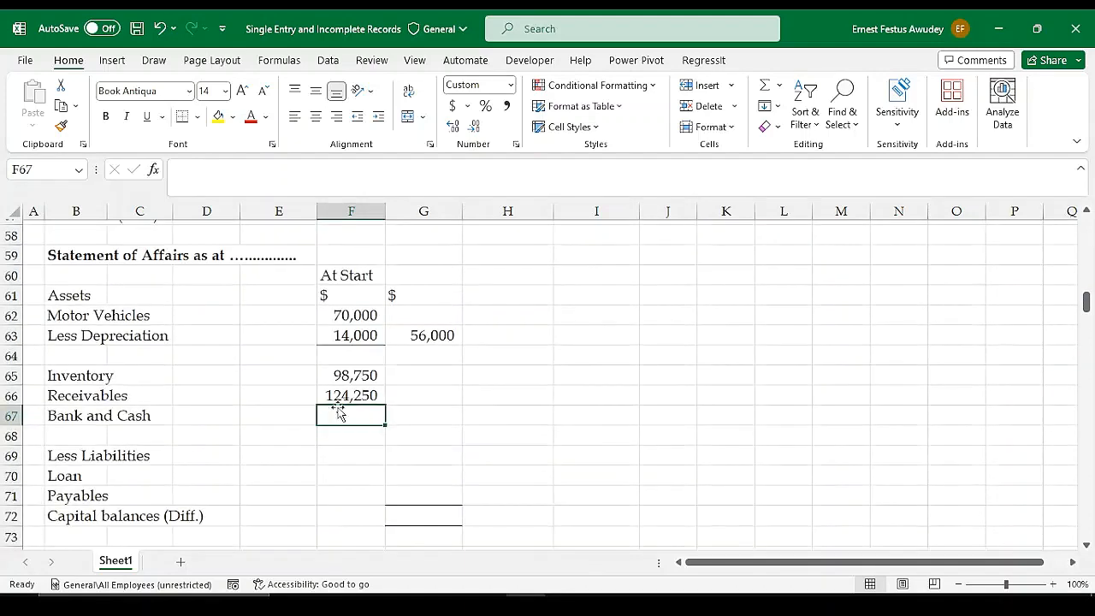
click(10, 416)
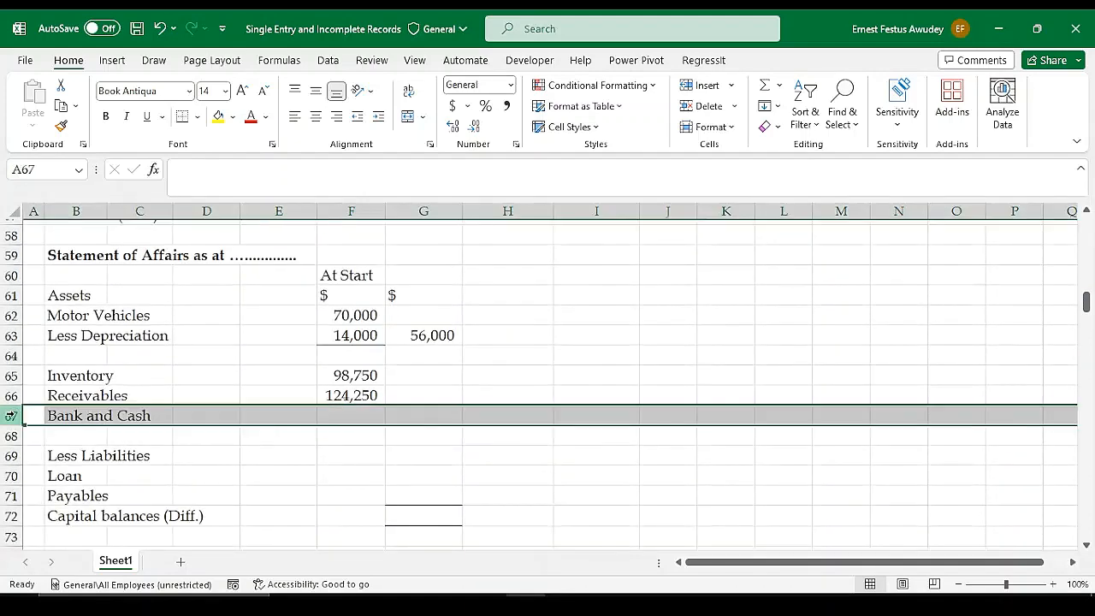
click(707, 86)
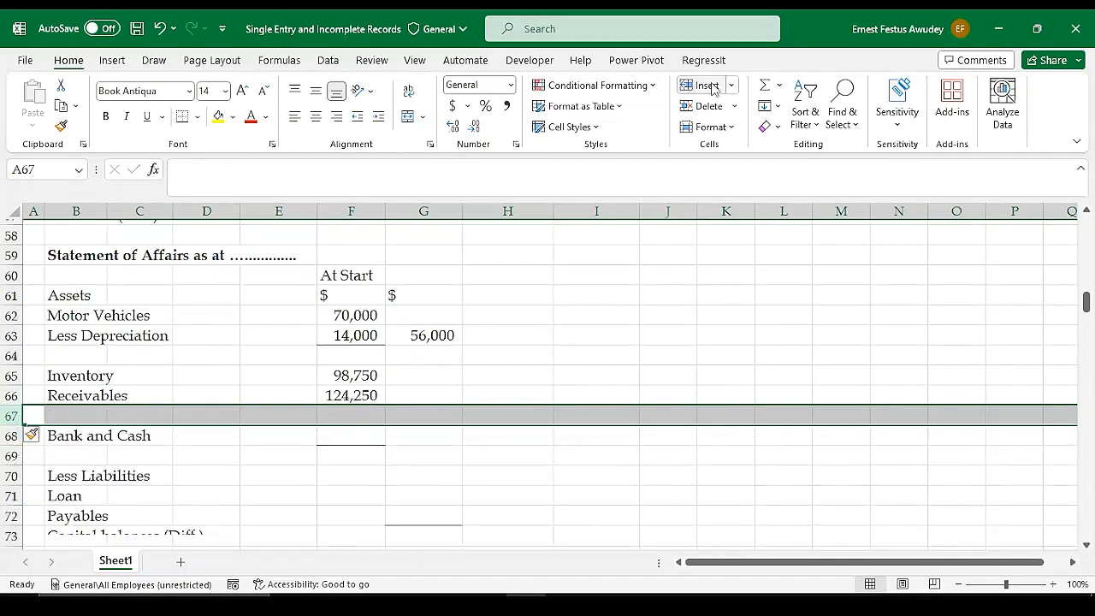
click(92, 416)
text(Exp)
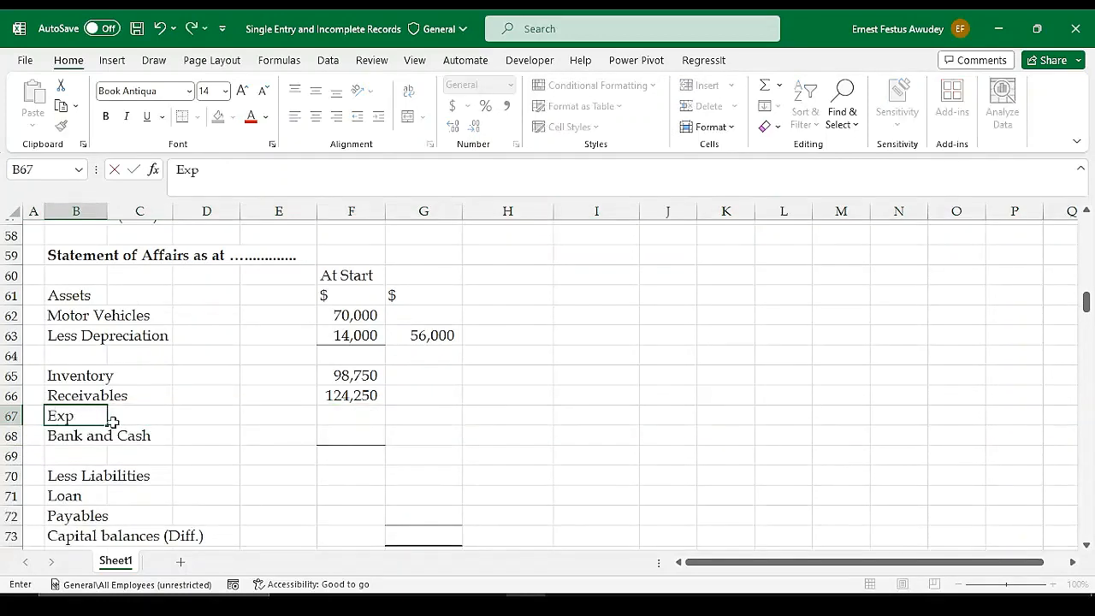
text(nses Prepa)
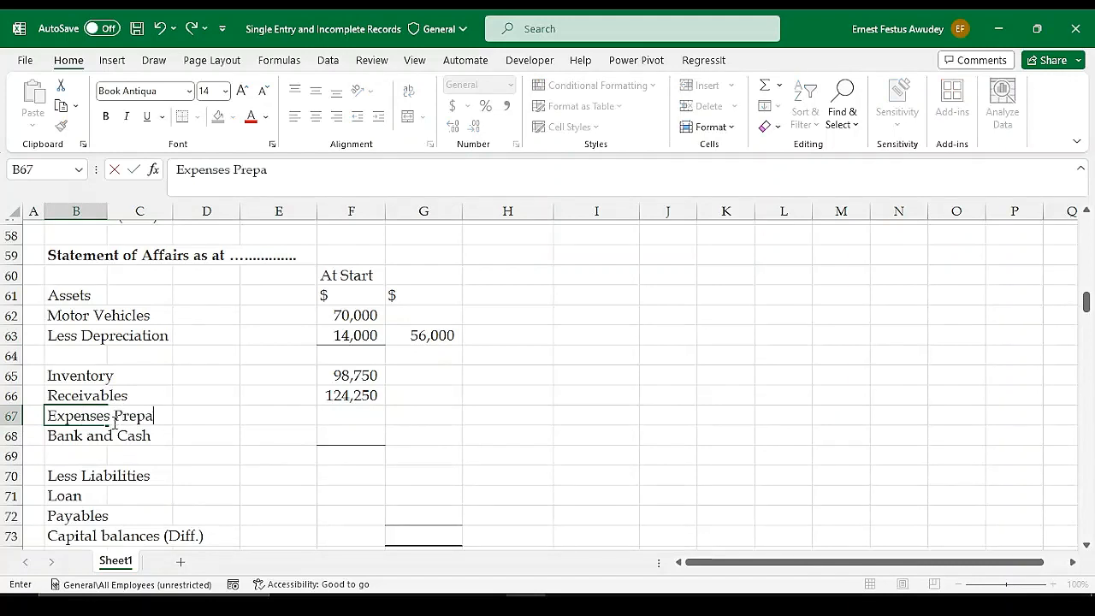
key(Right)
key(Right)
key(Right)
key(Right)
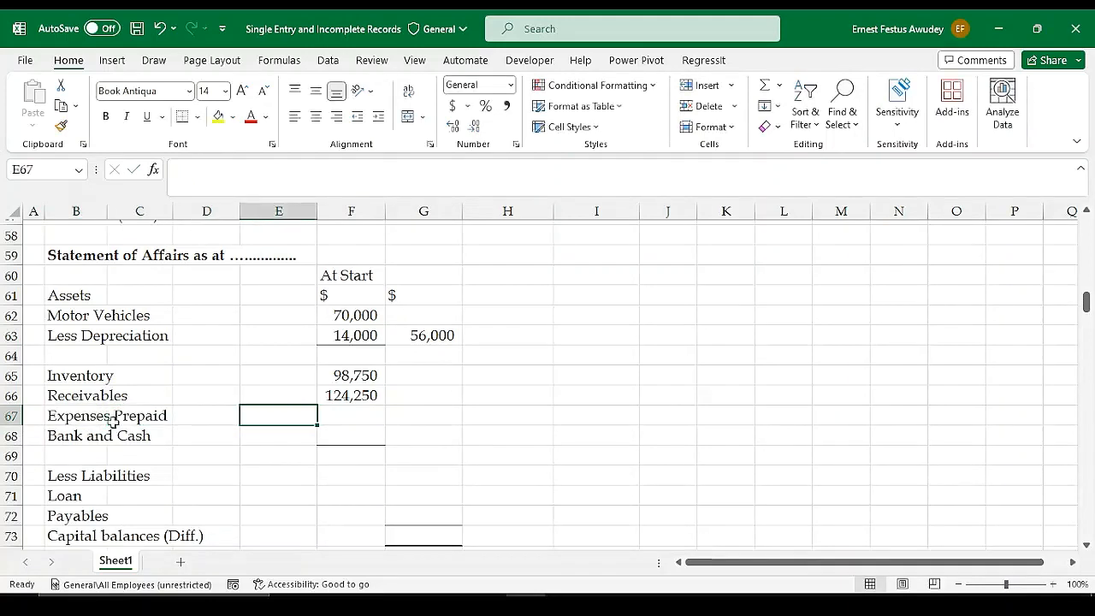
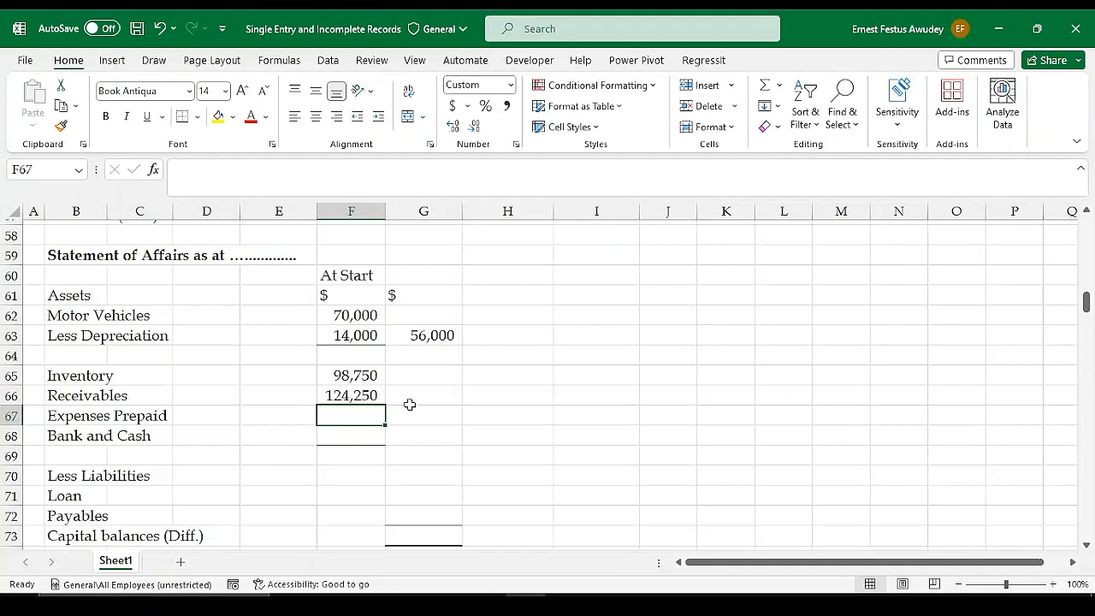
Enter 4250 for Expenses Prepaid in F67 and the illustration's bank balance of 64100 for Bank and Cash in F68
text(4250)
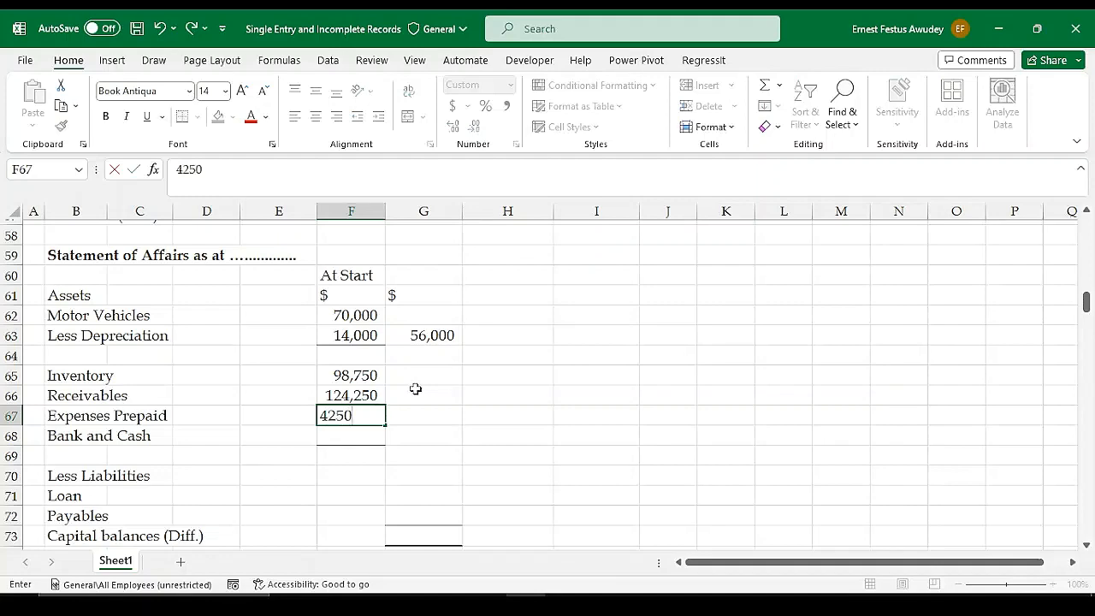
key(Return)
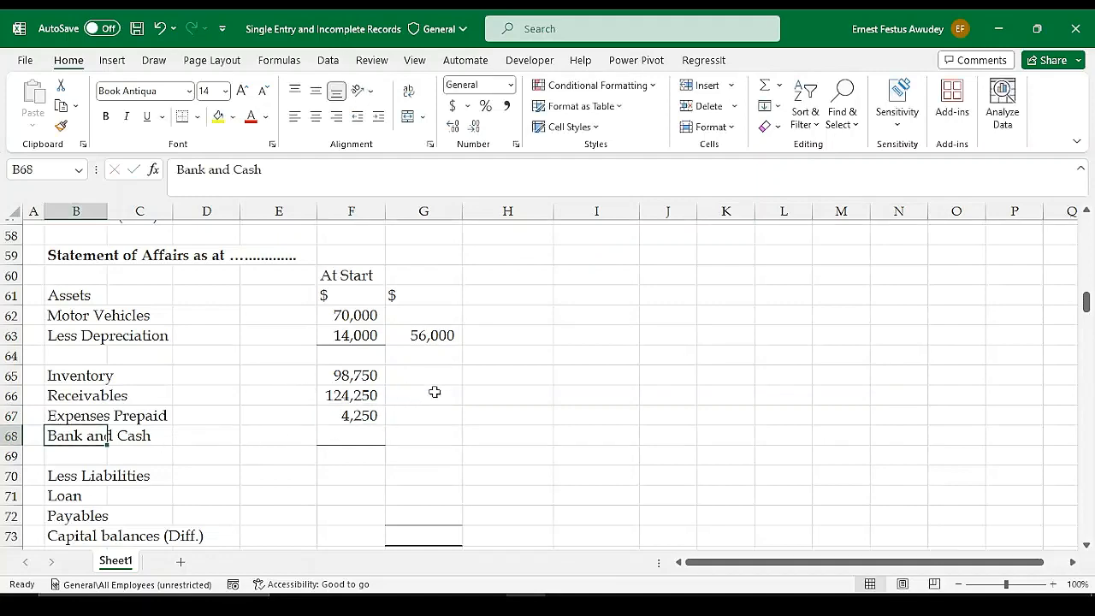
scroll(435, 392, up, 6)
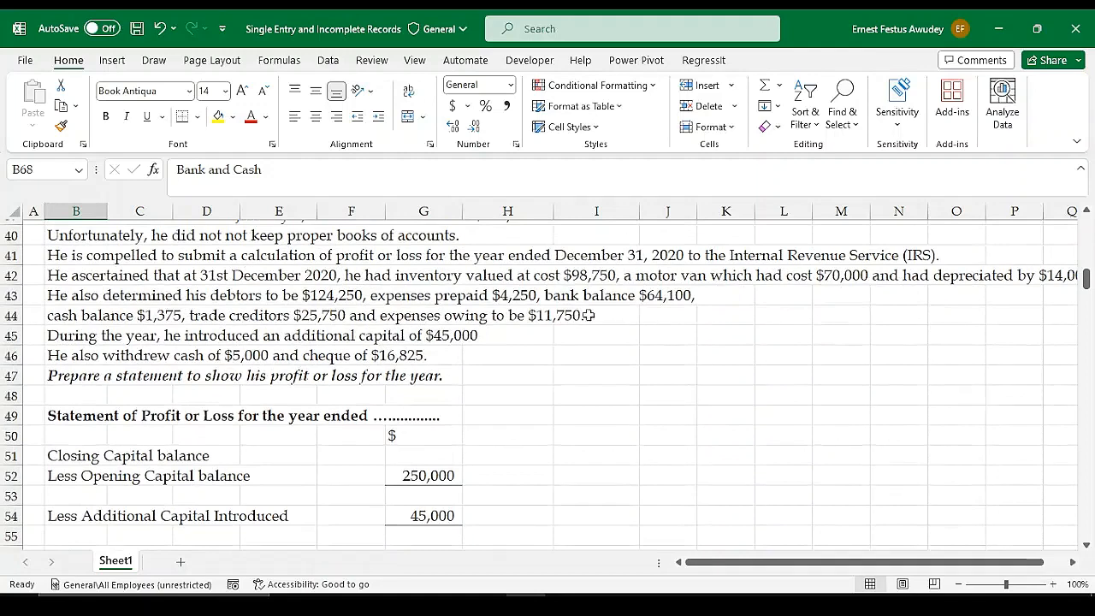
scroll(612, 368, down, 1)
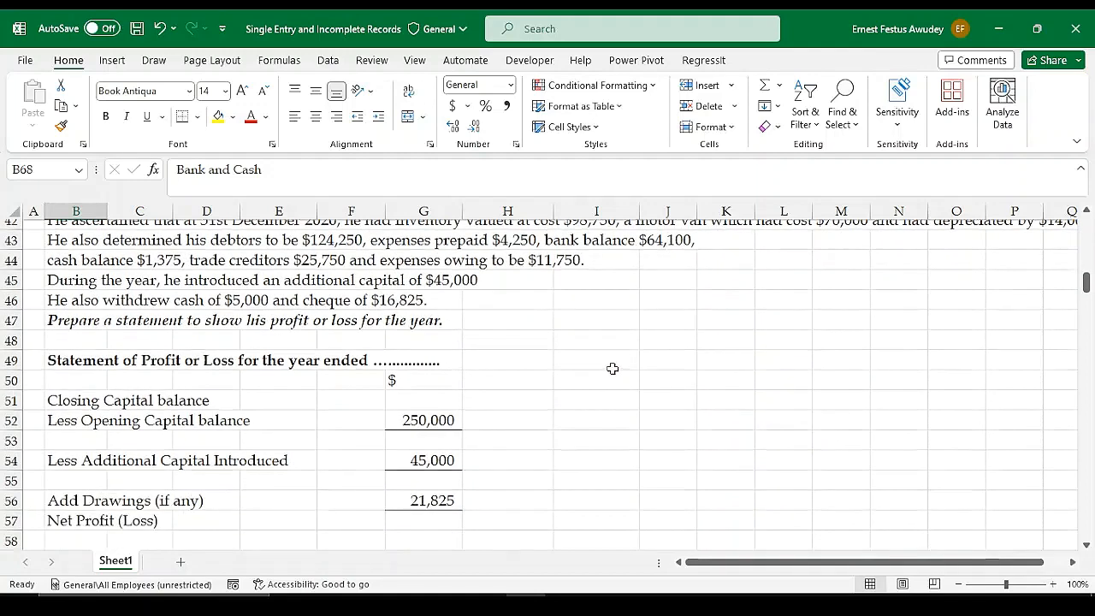
scroll(612, 368, down, 2)
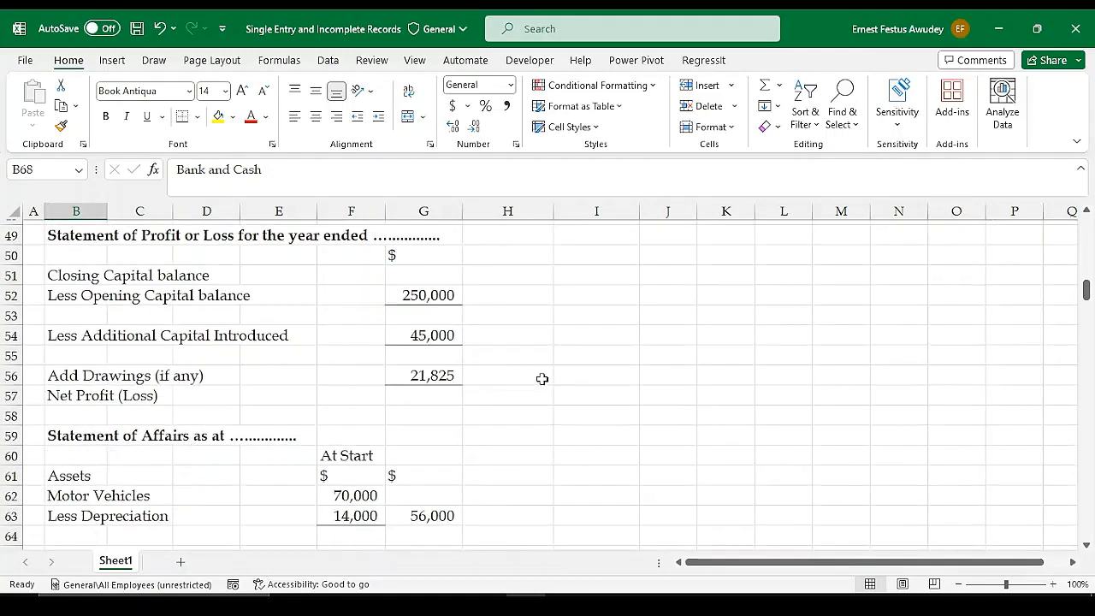
scroll(530, 379, down, 2)
click(369, 489)
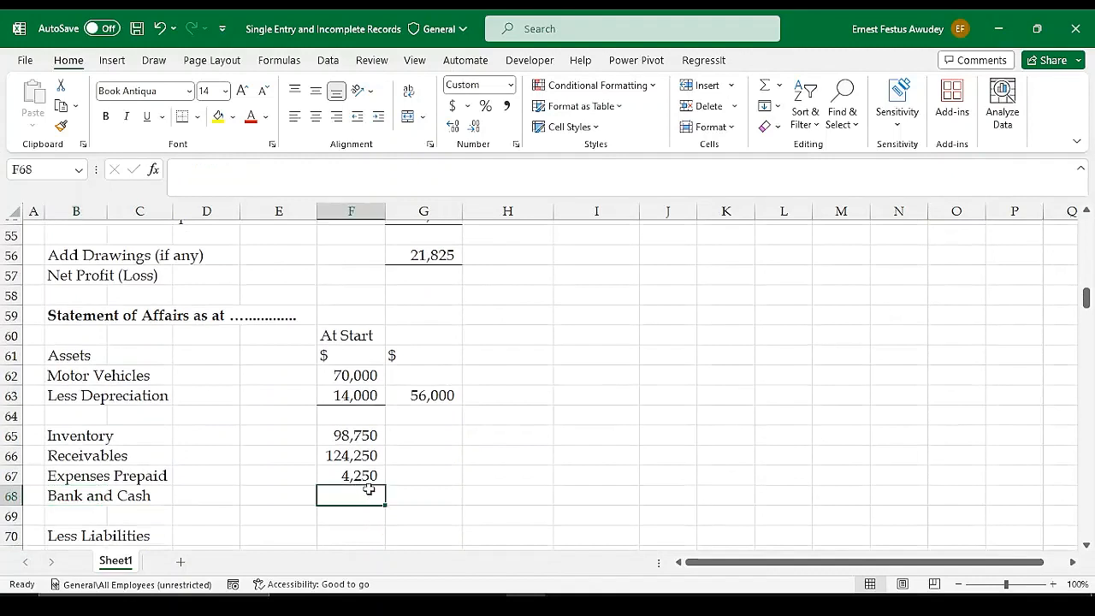
text(64100)
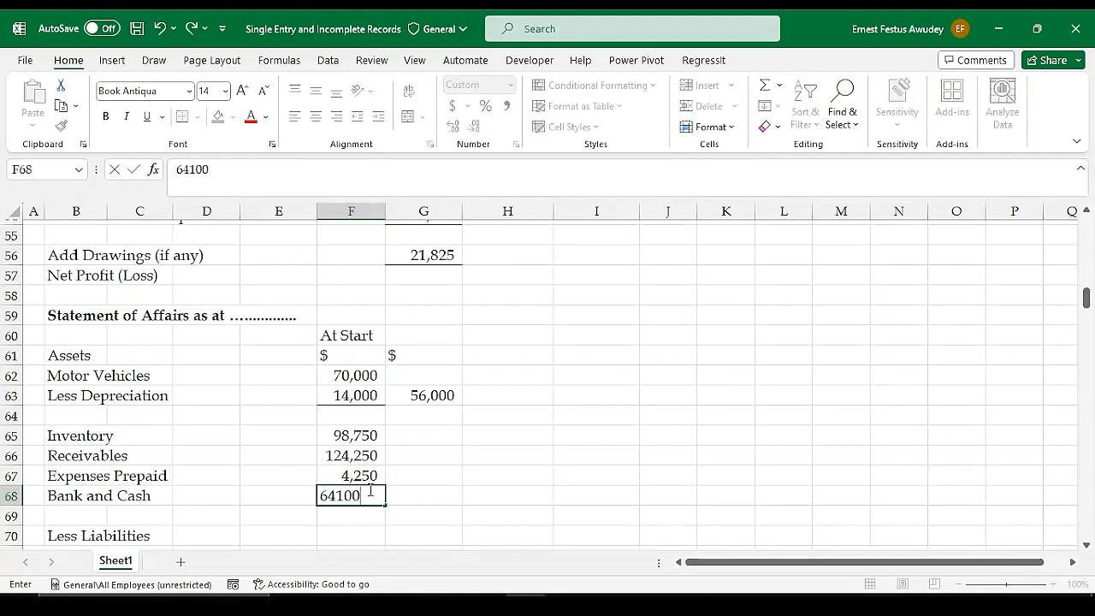
key(Return)
Look up the cash balance in the illustration and add it to Bank and Cash by changing F68 to =64100+1375
scroll(520, 399, up, 6)
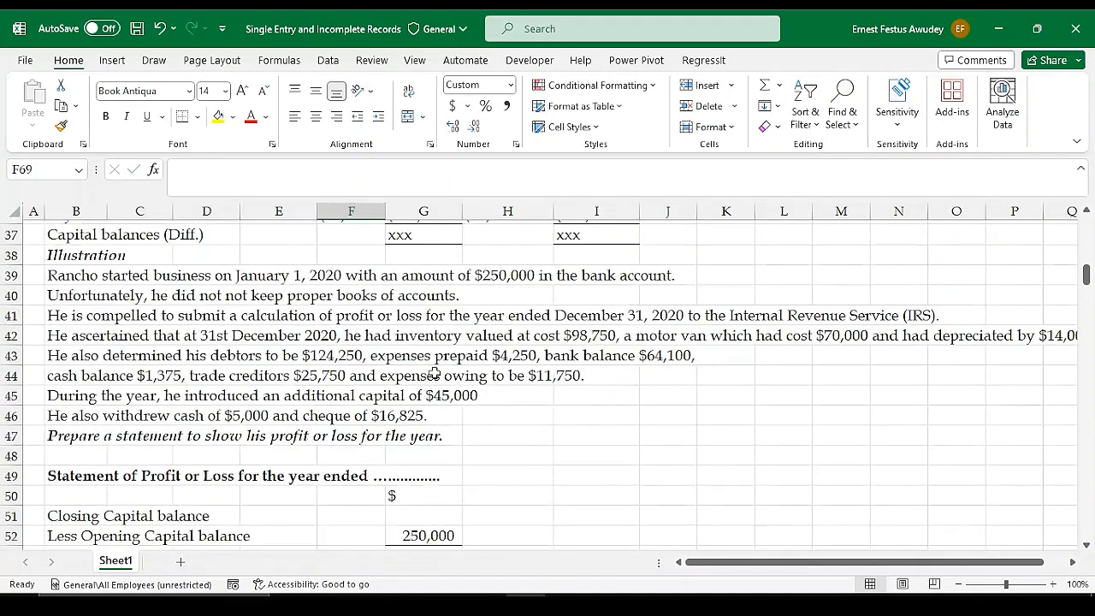
scroll(428, 379, down, 5)
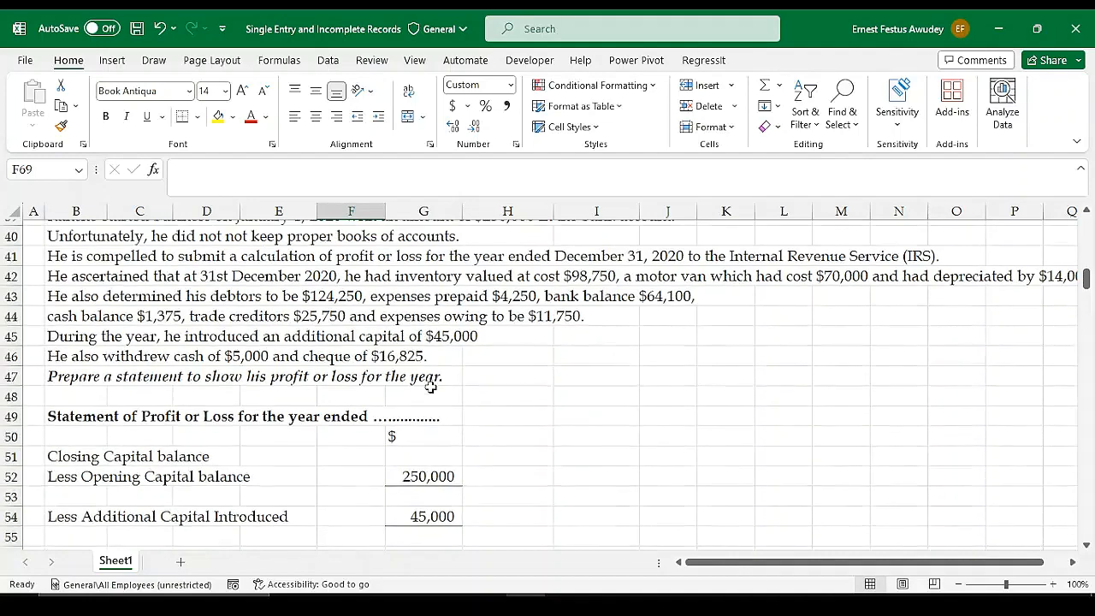
scroll(217, 487, down, 2)
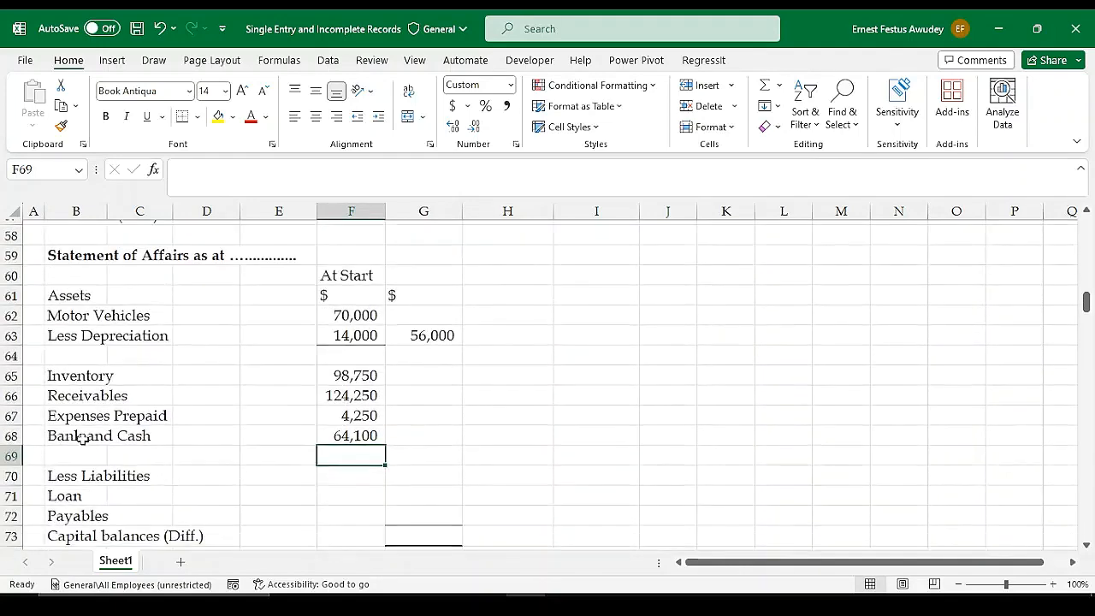
click(330, 436)
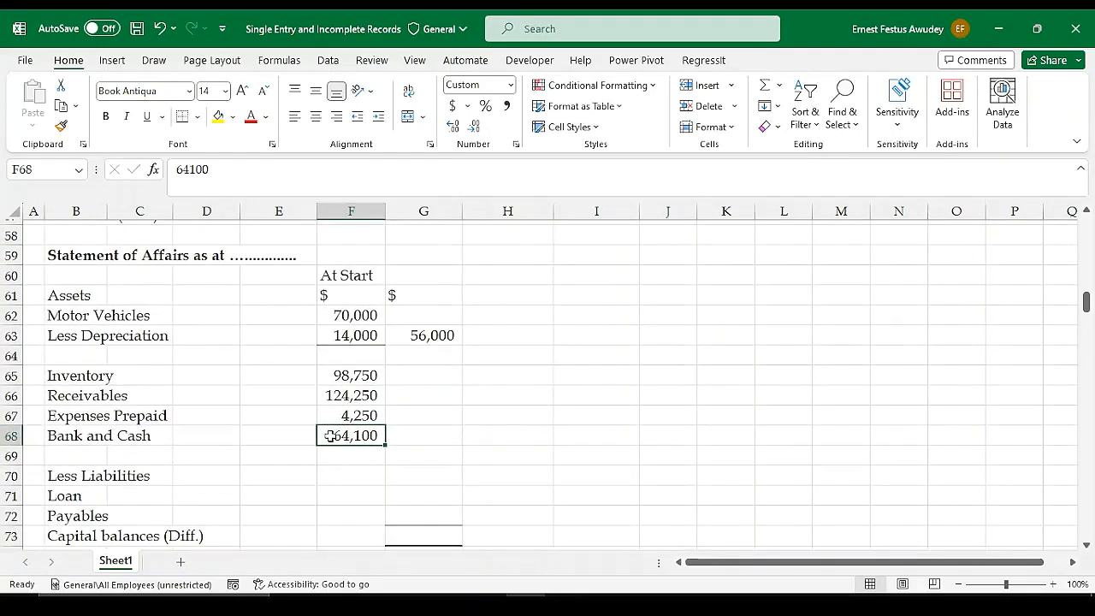
double_click(330, 437)
text(=64100)
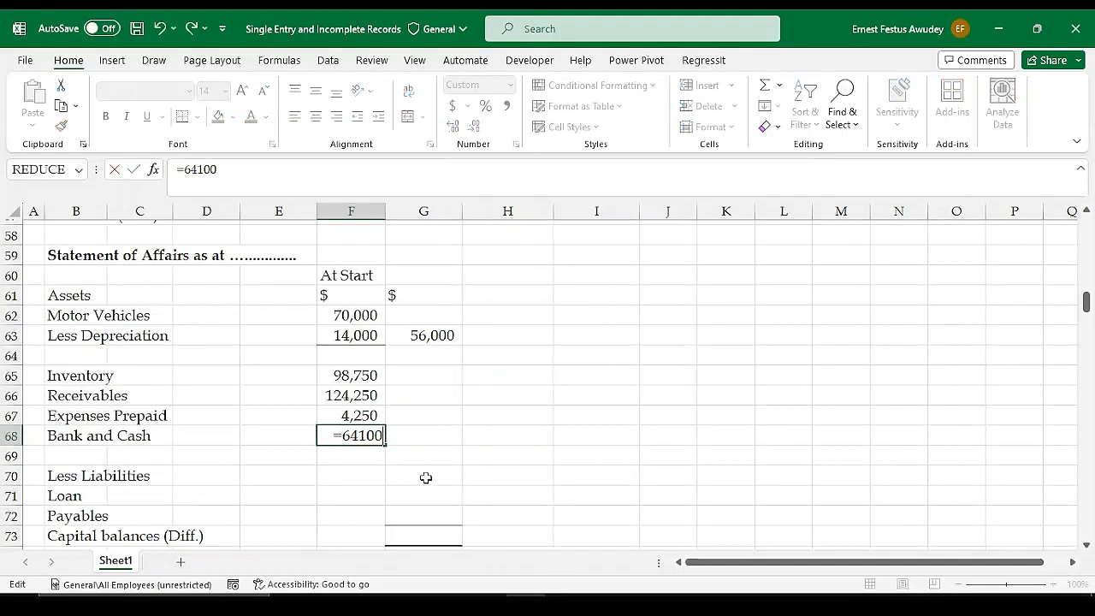
text(+)
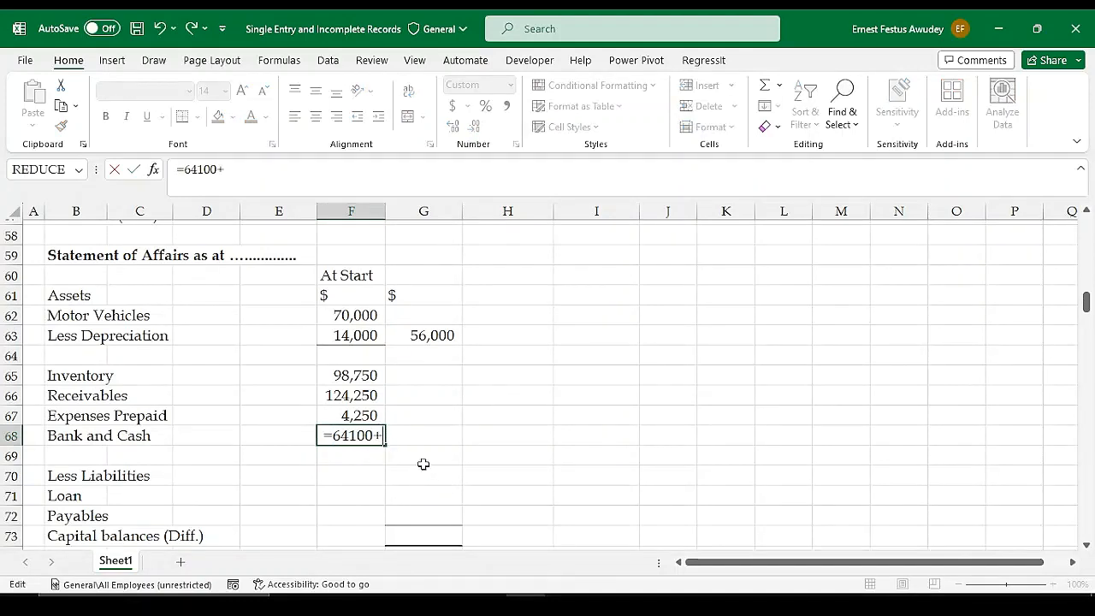
text(1)
text(375)
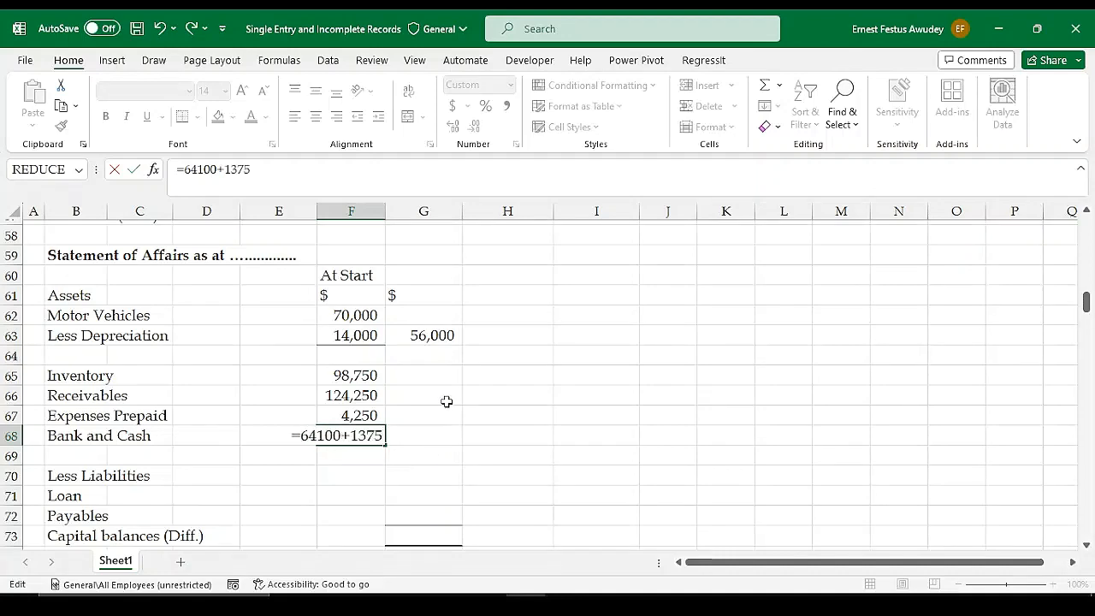
scroll(496, 336, up, 4)
scroll(495, 335, up, 1)
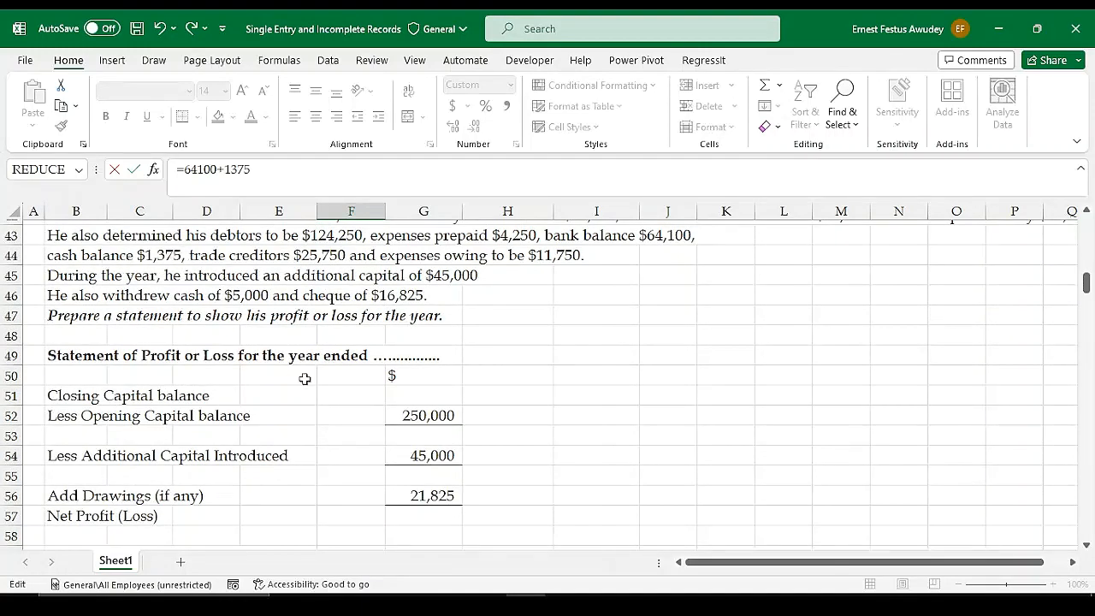
scroll(303, 379, down, 3)
scroll(370, 525, down, 3)
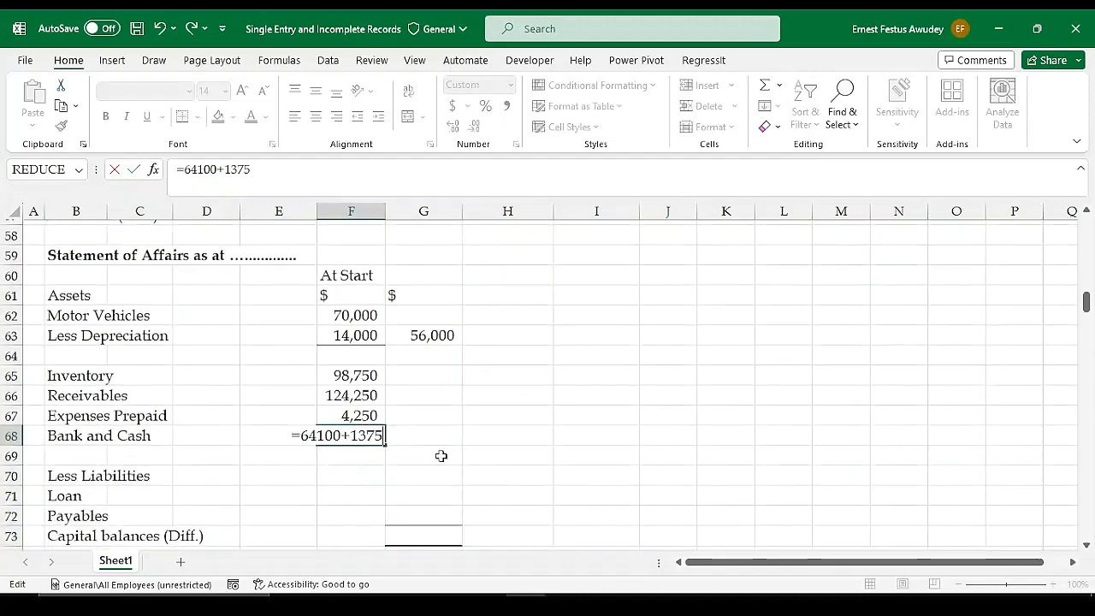
key(Return)
key(Up)
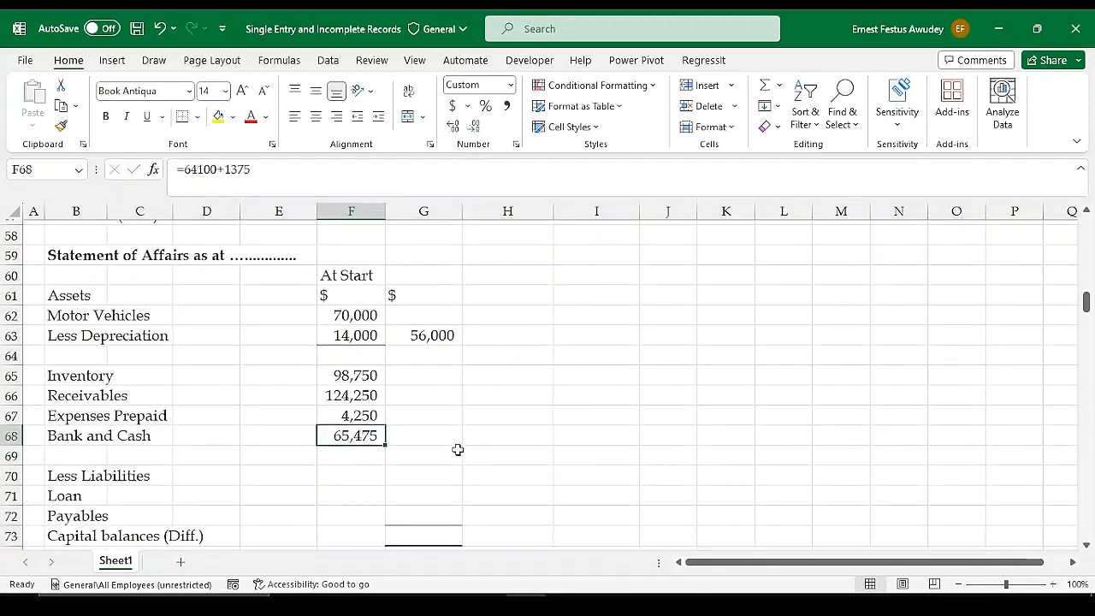
Total Inventory through Bank and Cash in G68 with =SUM(F65:F68)
click(413, 443)
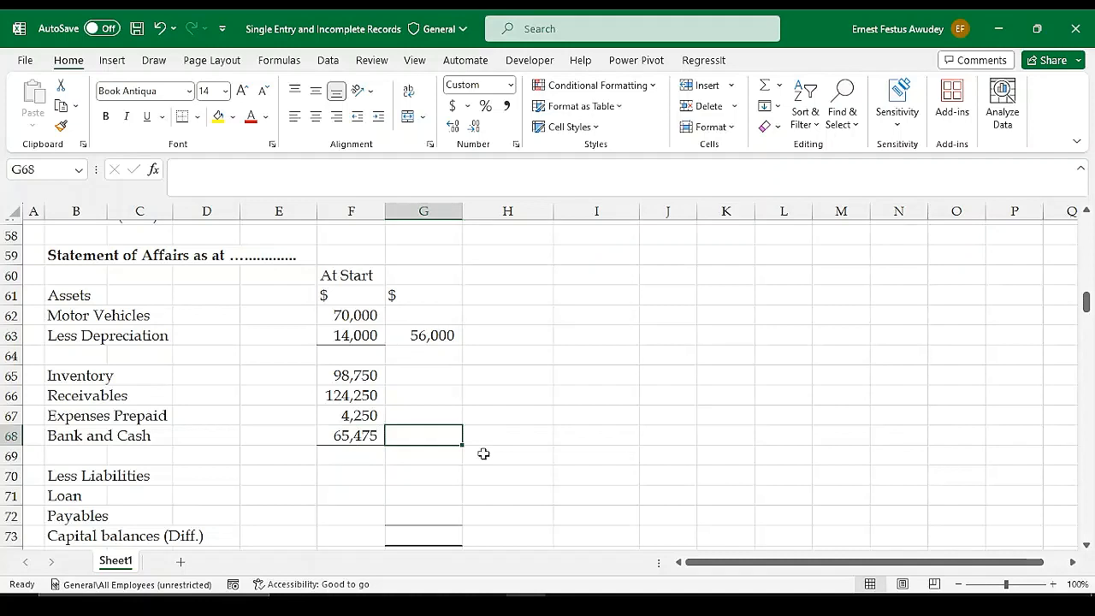
key(alt+equal)
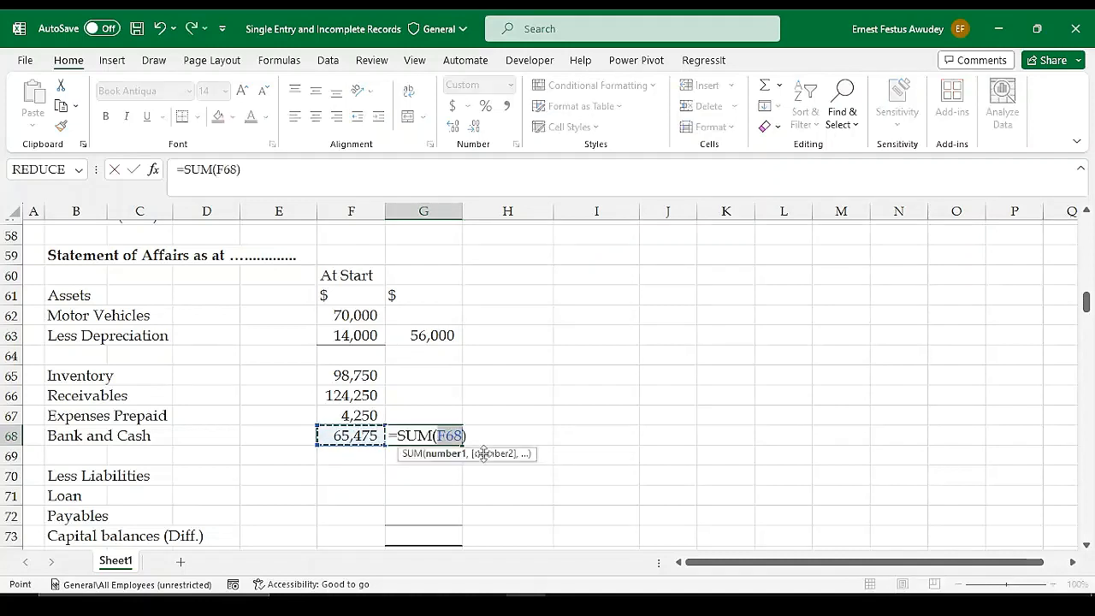
key(shift+Up)
key(shift+Up)
key(shift+Up)
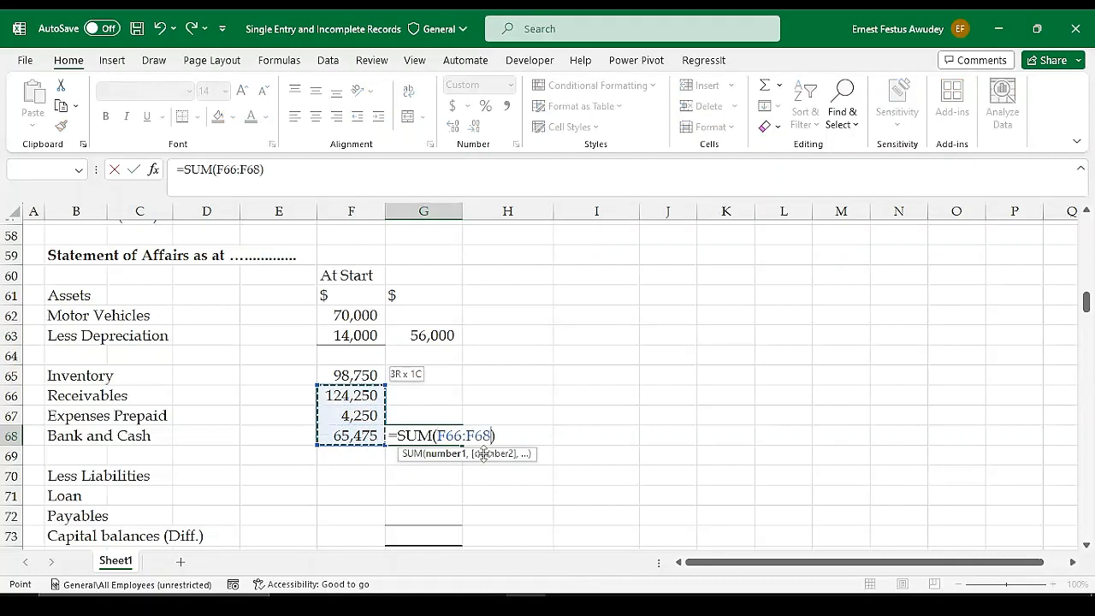
key(Return)
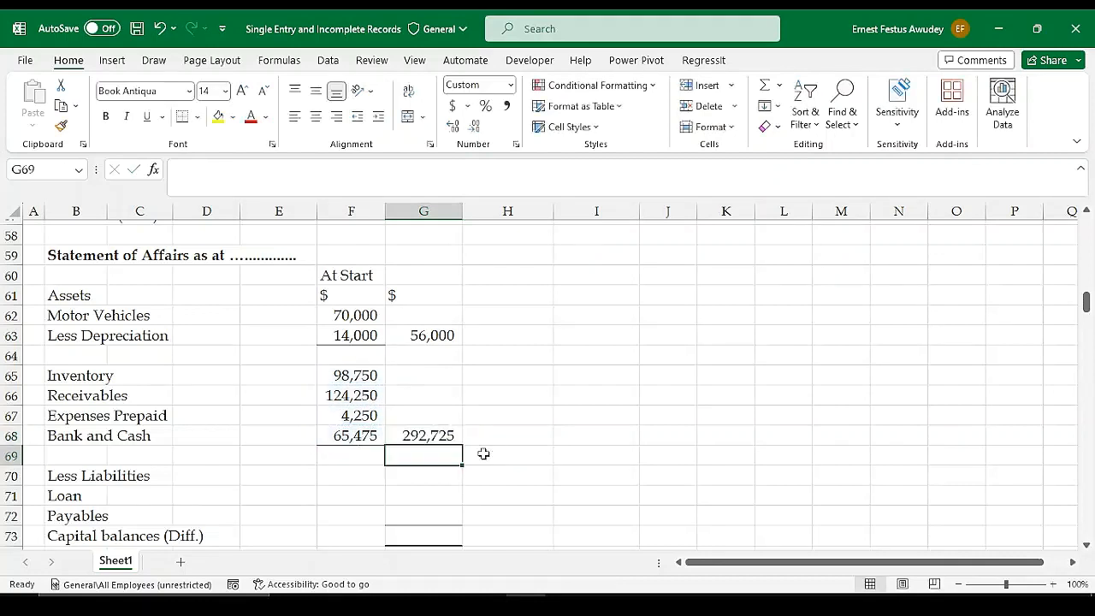
click(442, 435)
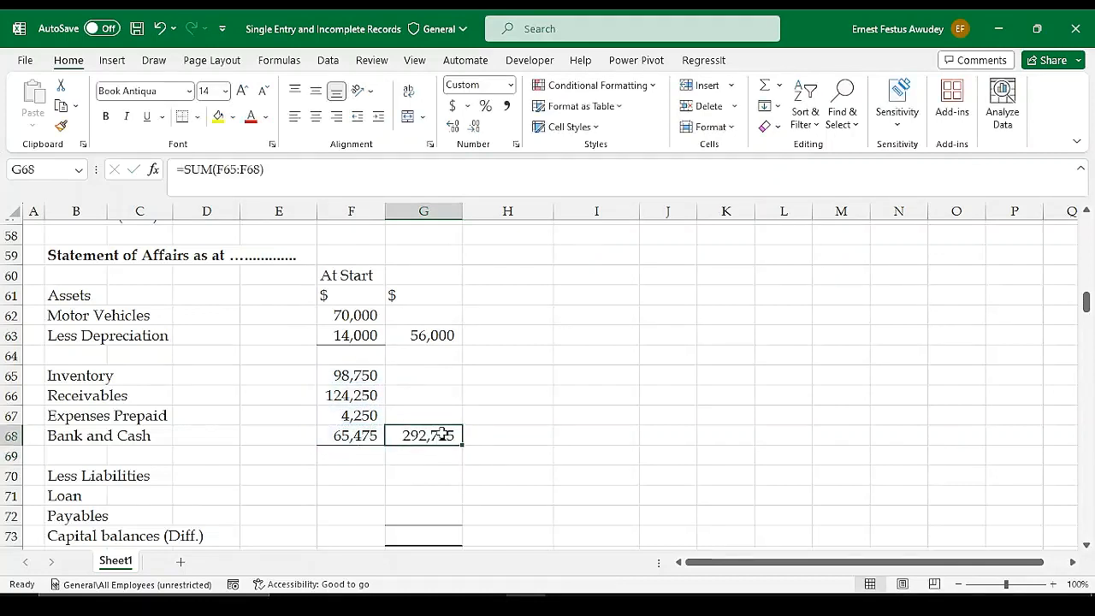
Calculate total assets in G69 with =SUM(G63:G68)
click(433, 463)
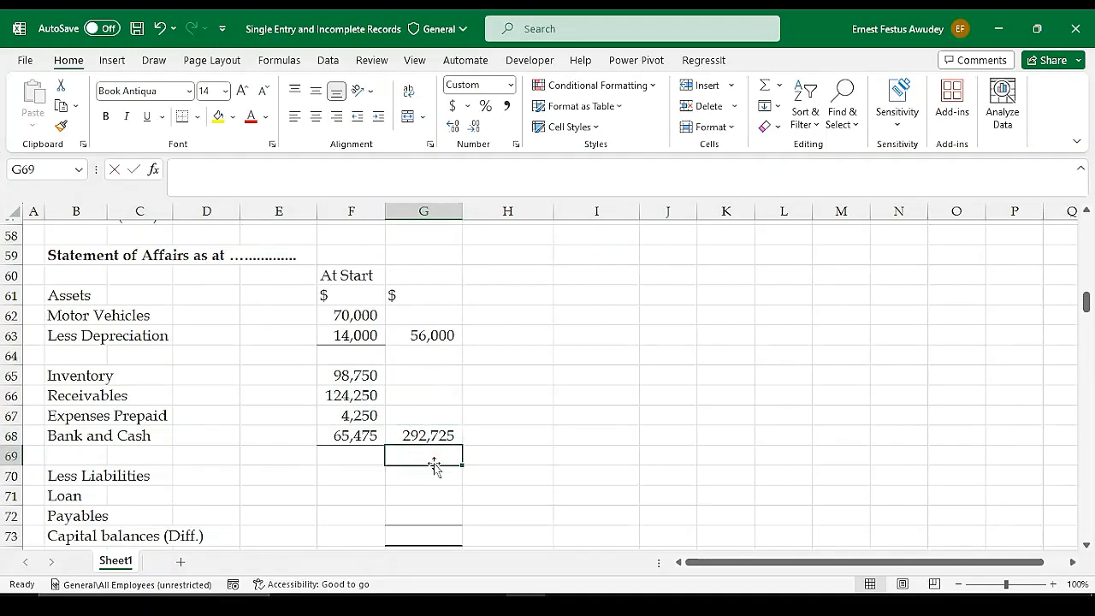
key(alt+equal)
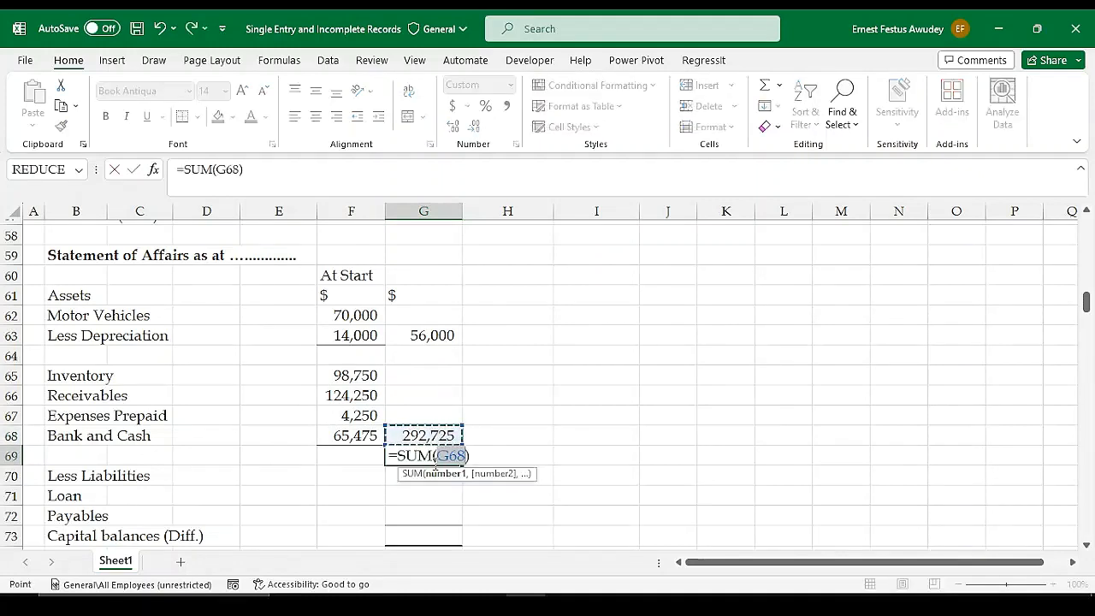
key(shift+Up)
key(shift+Up)
key(shift+Up)
key(shift+Up)
key(shift+Up)
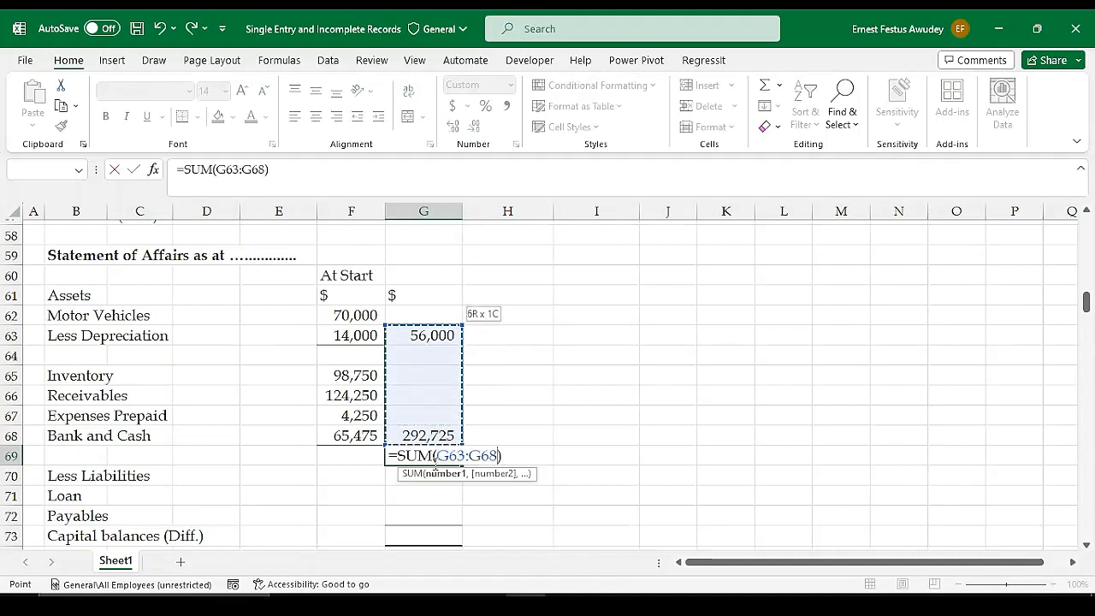
key(Return)
drag(434, 464, 429, 452)
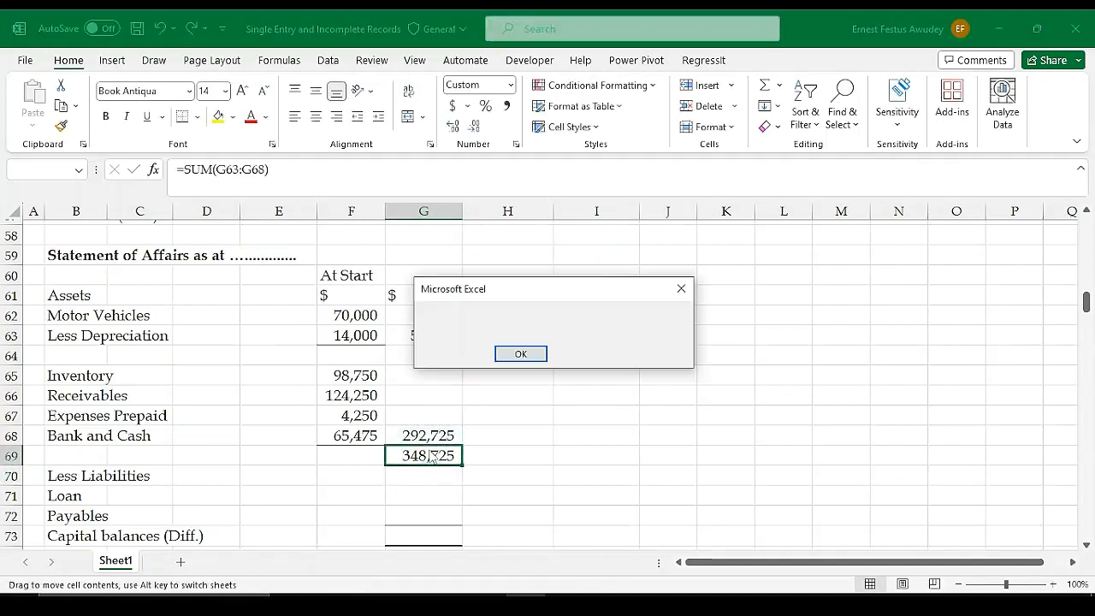
click(681, 289)
click(434, 455)
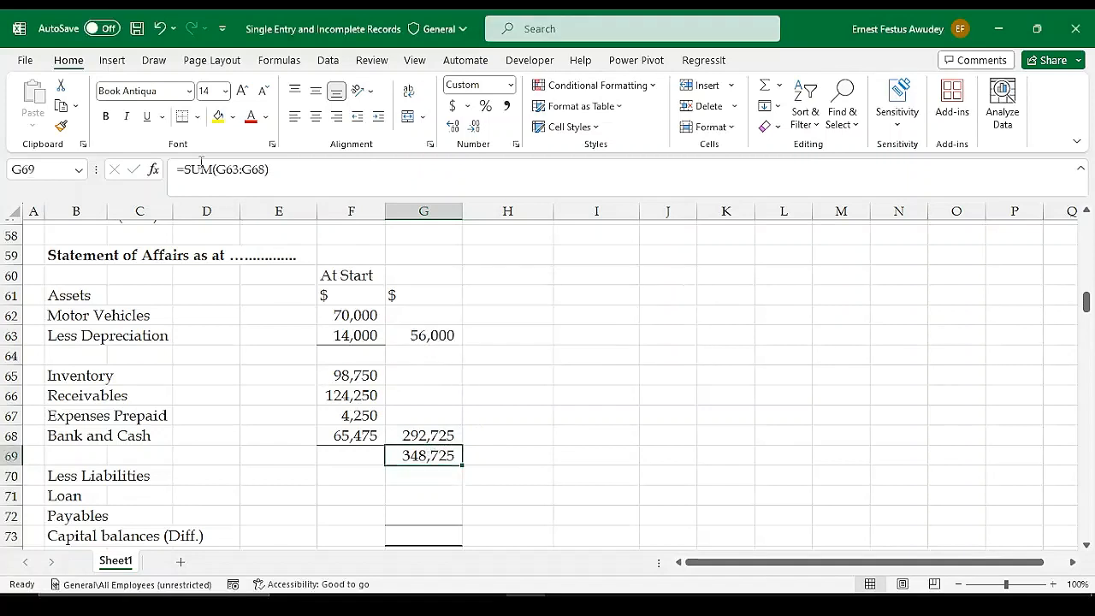
Add a bottom border under the current assets subtotal in G68
click(444, 437)
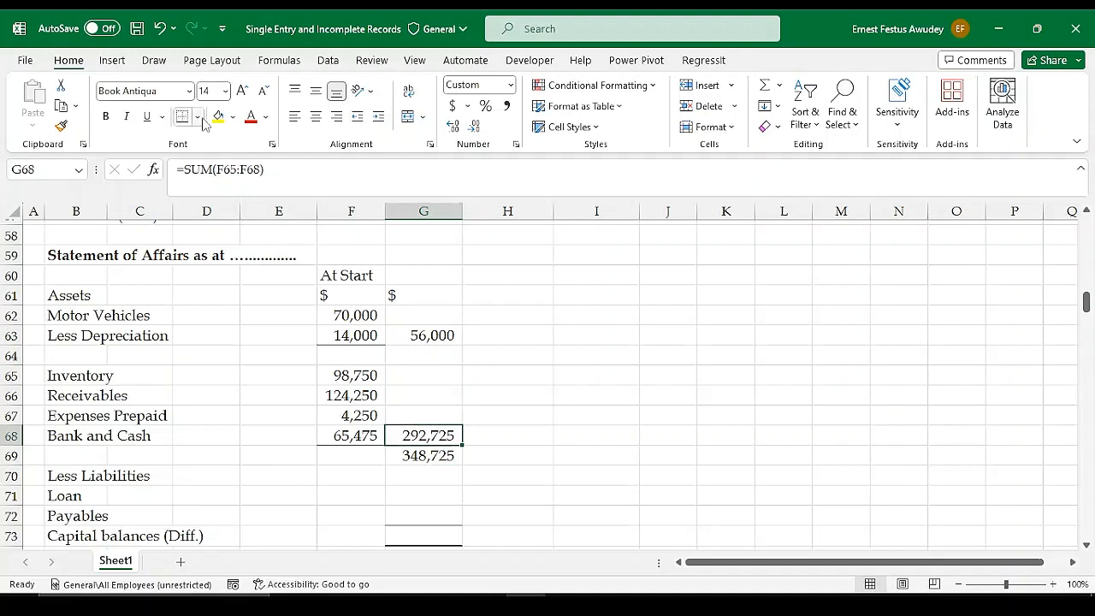
click(447, 475)
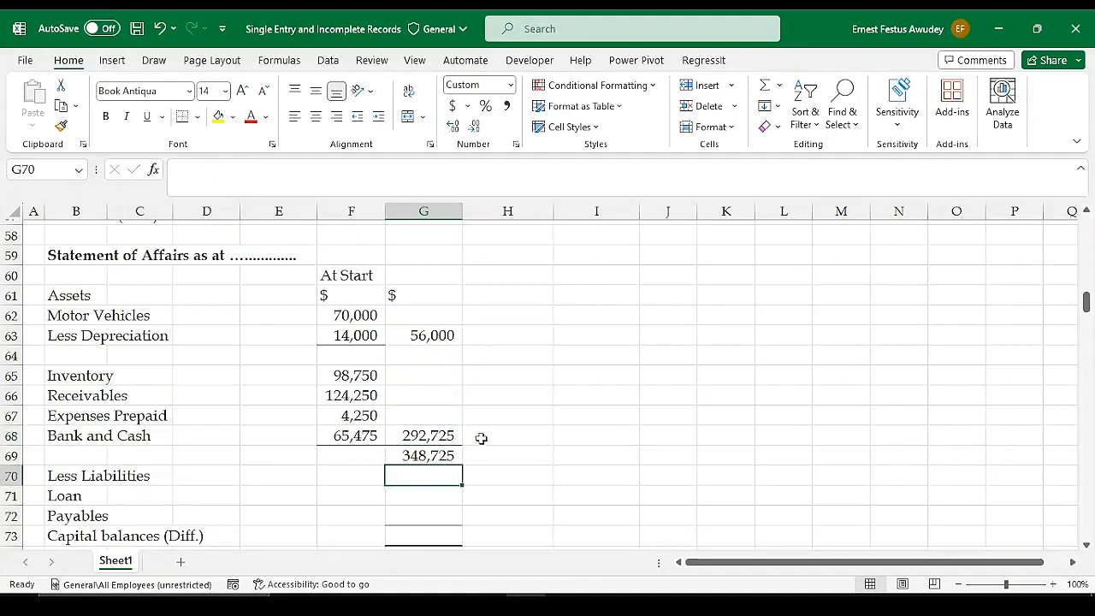
click(438, 454)
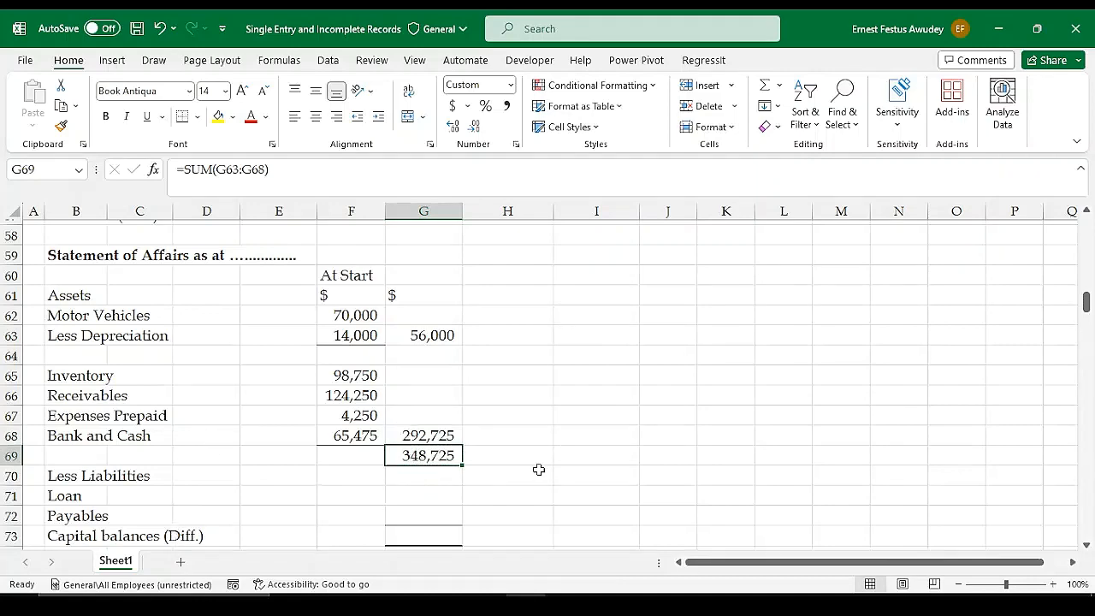
Check the illustration for the liabilities and relabel the Loan row in B71 as Expenses owing
scroll(539, 469, up, 7)
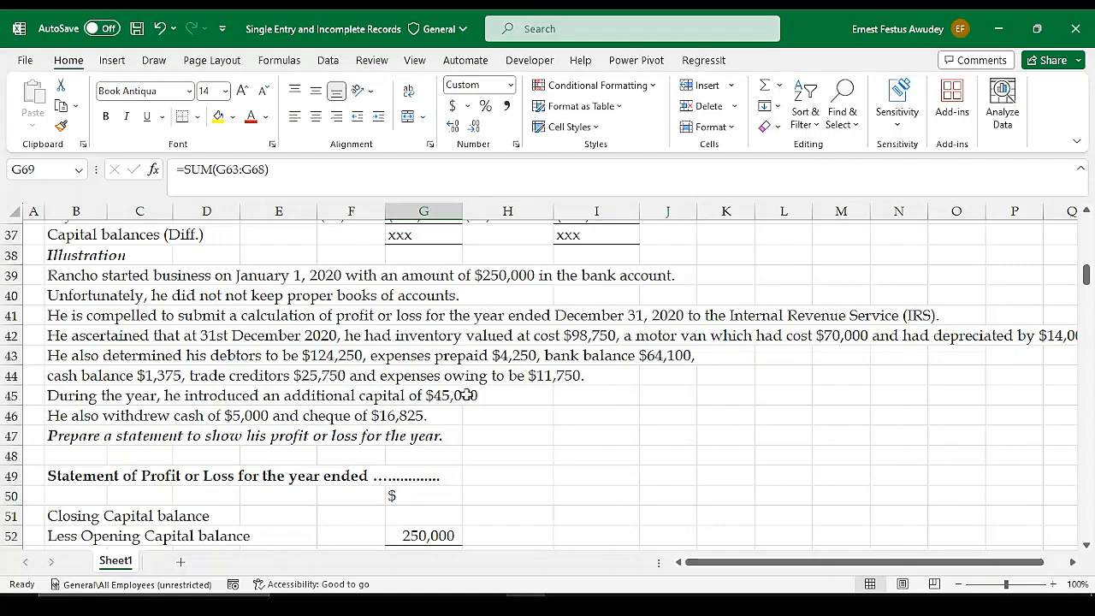
scroll(551, 401, down, 3)
scroll(551, 401, down, 2)
scroll(503, 428, up, 5)
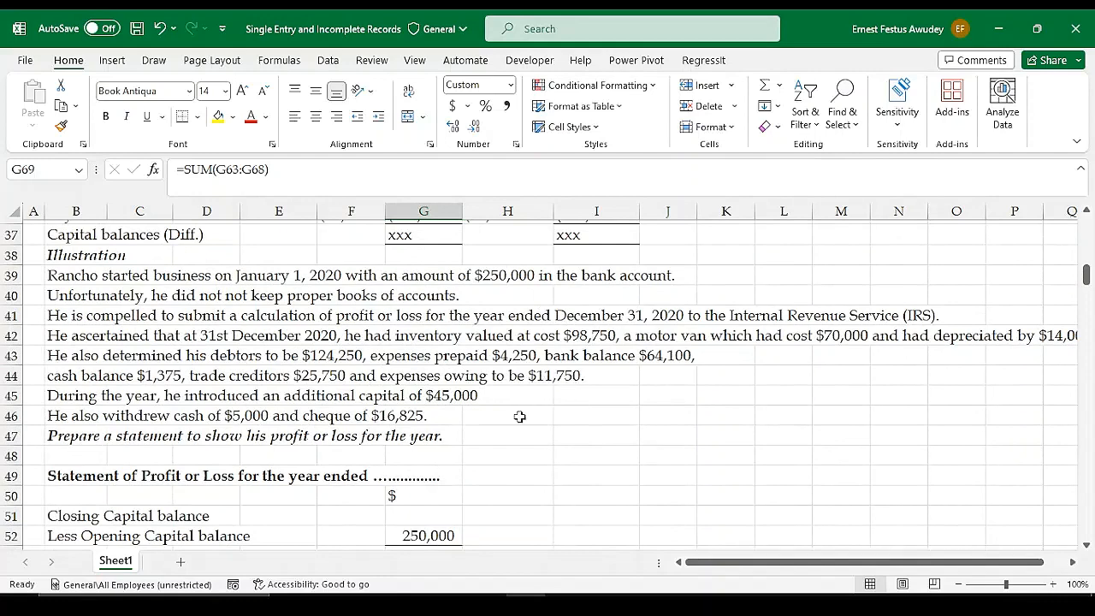
scroll(518, 416, down, 6)
scroll(162, 496, down, 2)
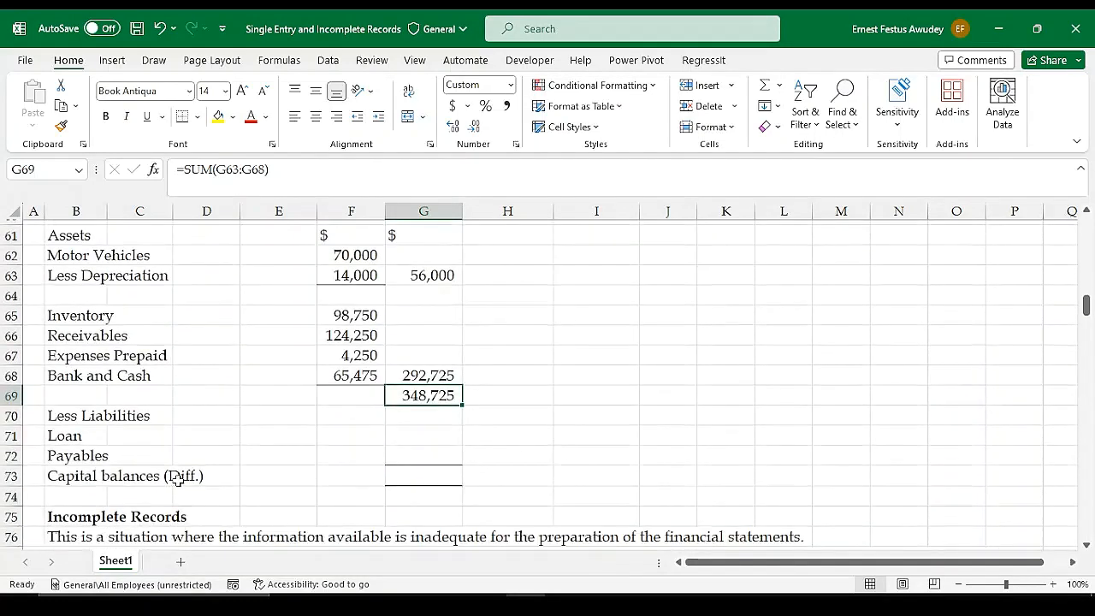
click(68, 438)
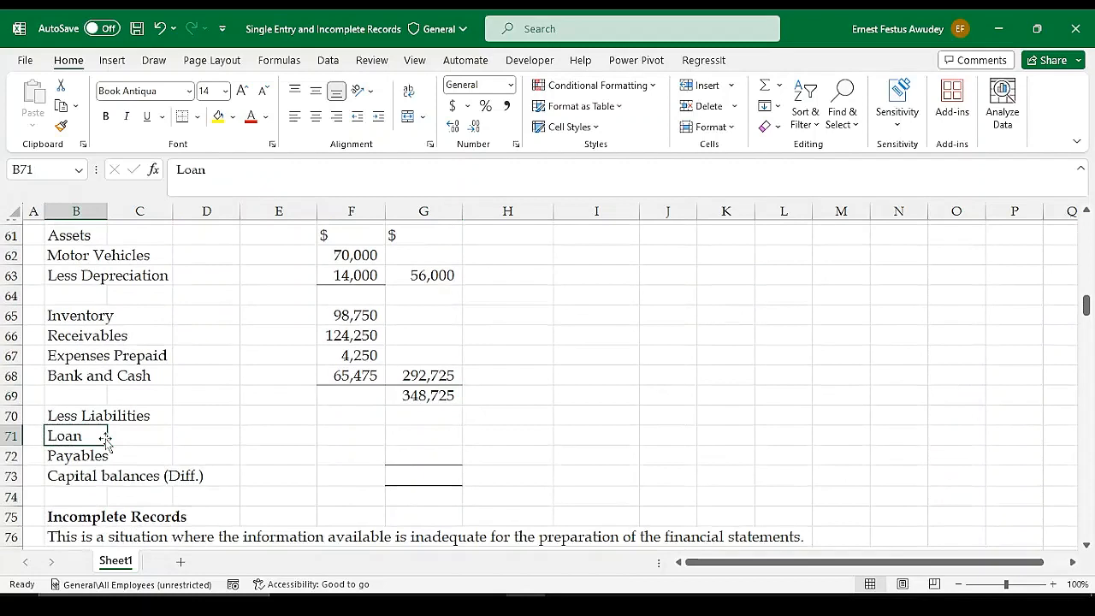
text(Exp)
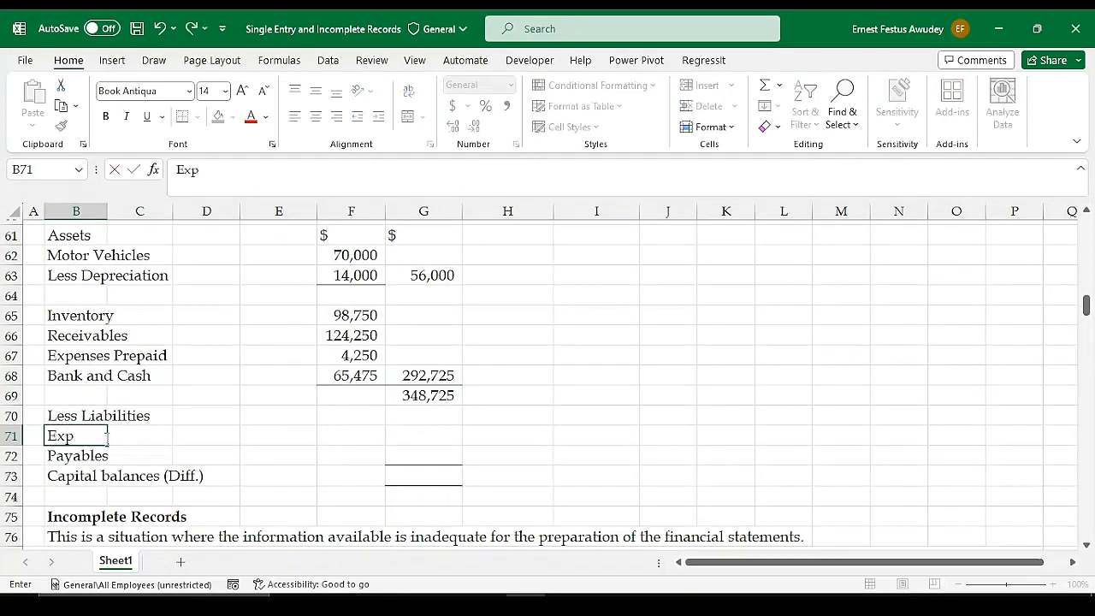
text(ense)
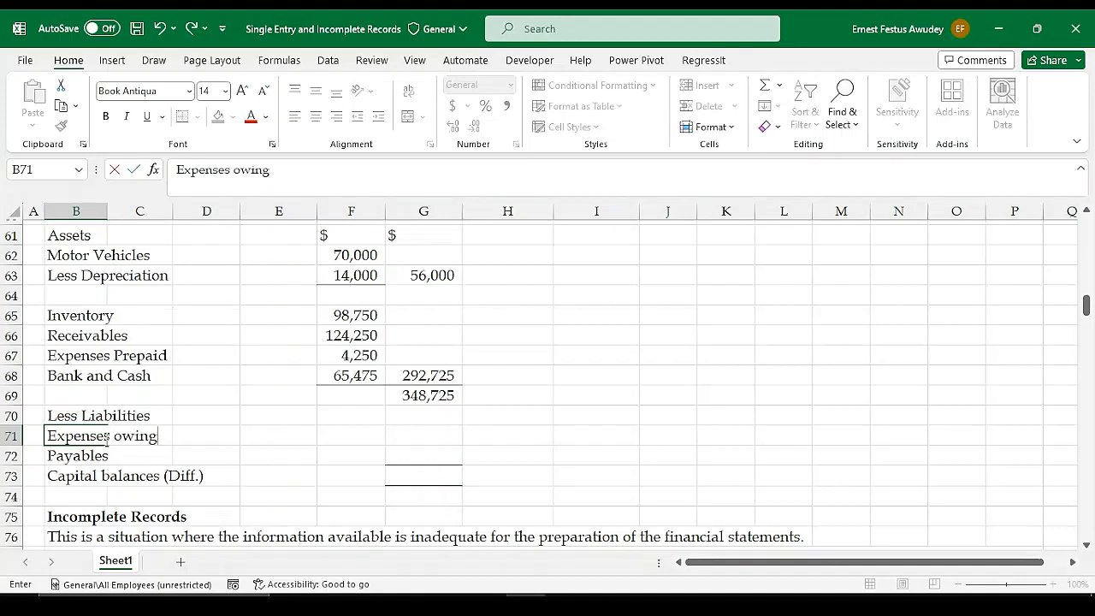
text(s owing)
Enter 11750 for Expenses owing in G71
key(Right)
key(Right)
key(Right)
key(Right)
key(Right)
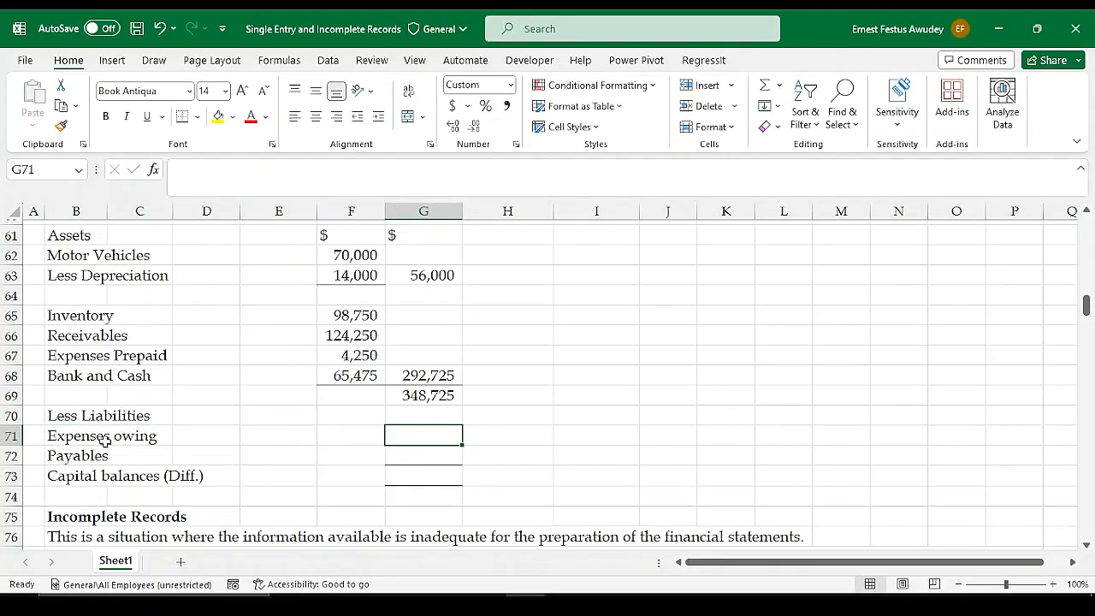
text(11,)
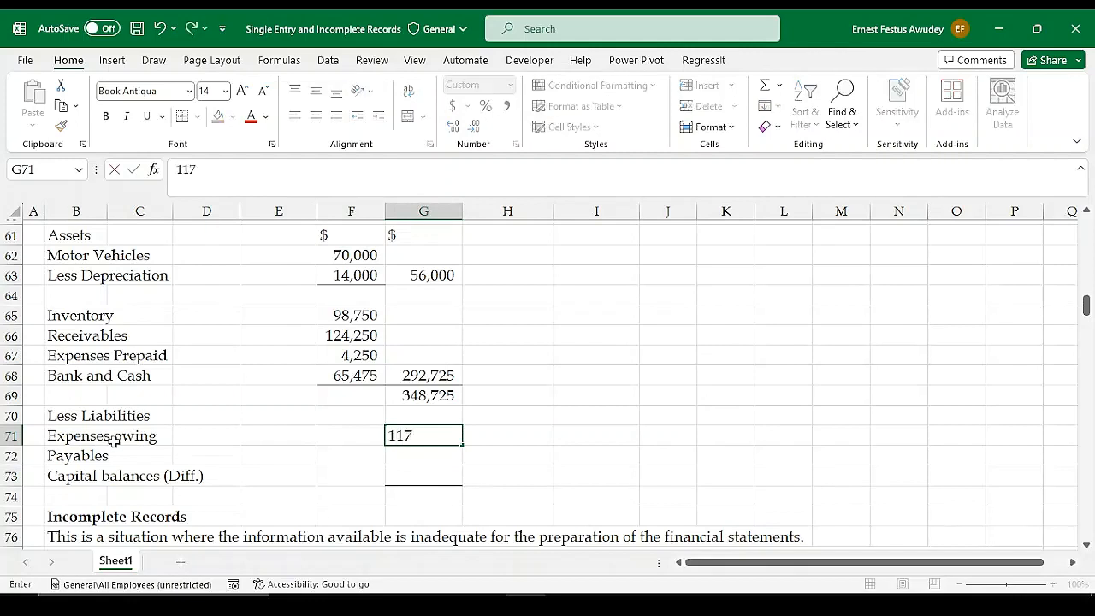
text(750)
click(113, 448)
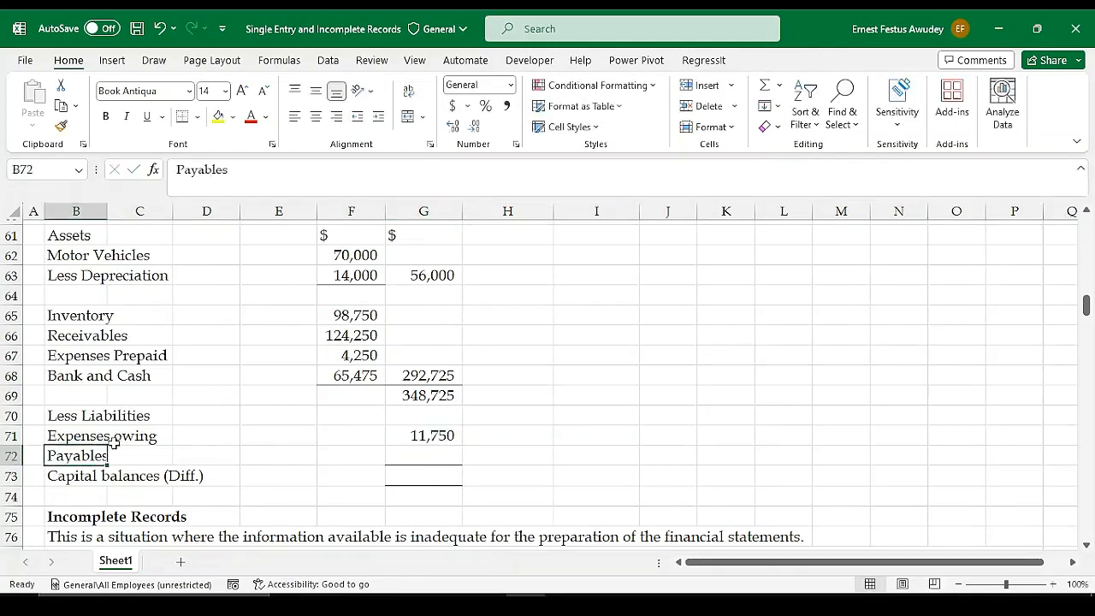
Enter 25750 for Payables in G72
click(425, 456)
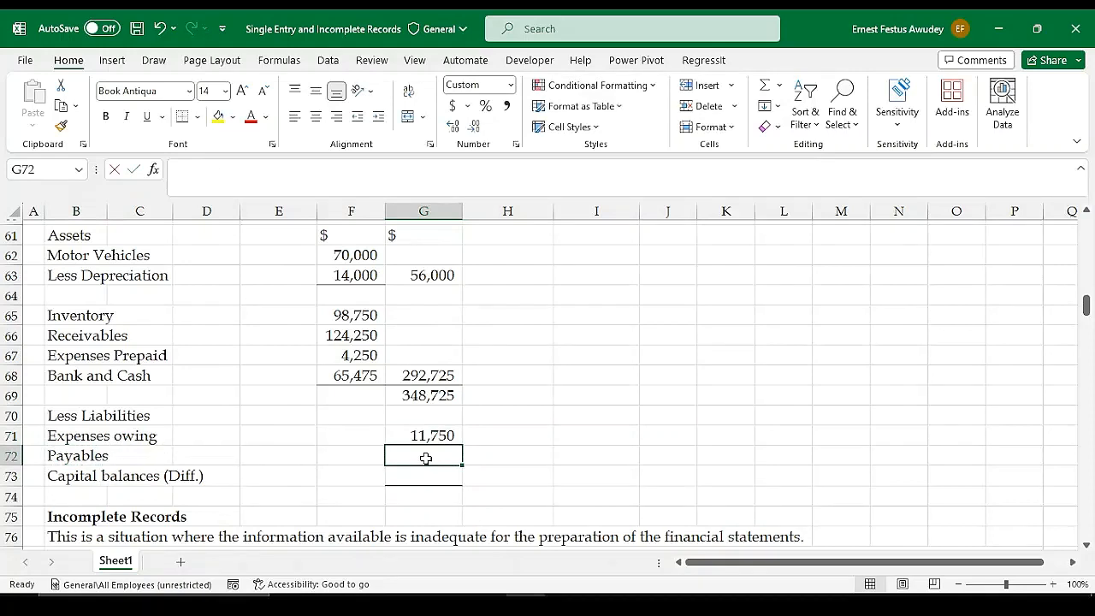
text(257)
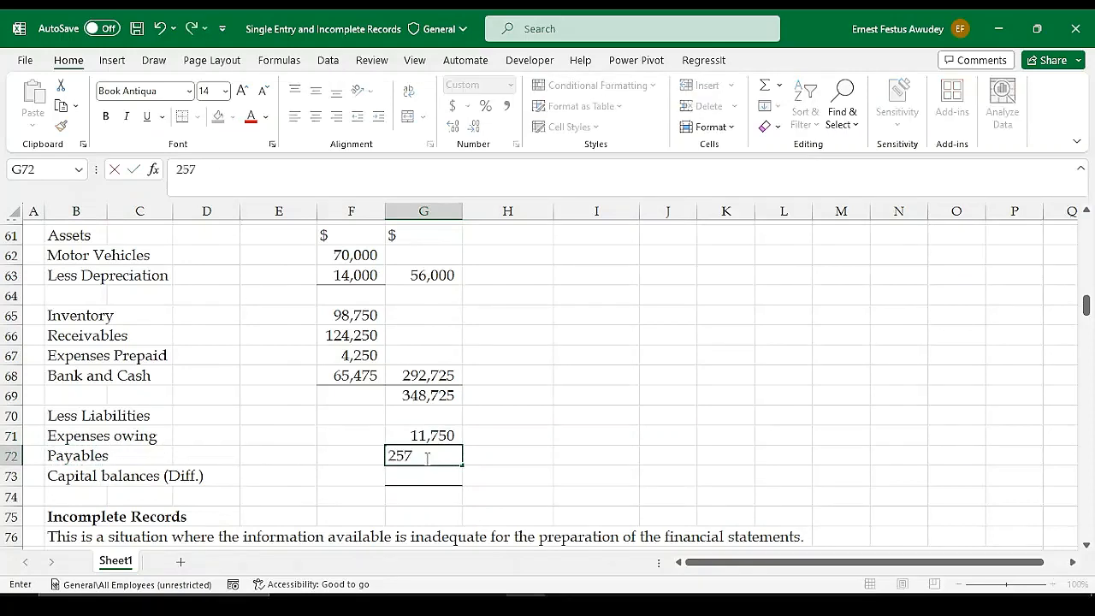
text(50)
key(Return)
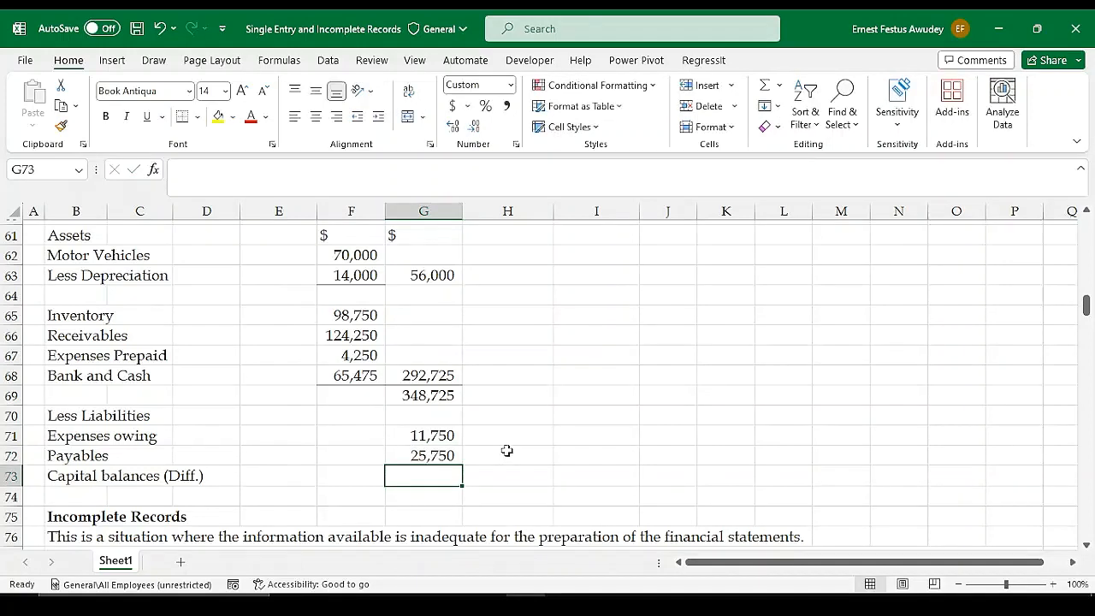
Move the Expenses owing and Payables amounts from G71:G72 to F71:F72, leaving the original cells empty
click(505, 454)
drag(423, 432, 432, 458)
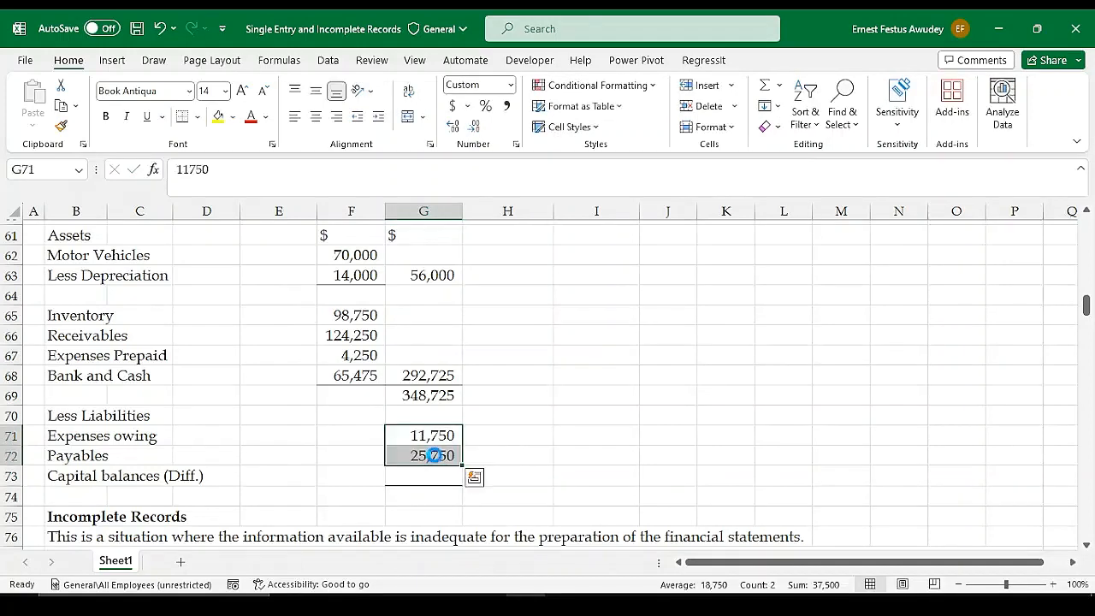
key(ctrl+x)
click(365, 435)
key(ctrl+v)
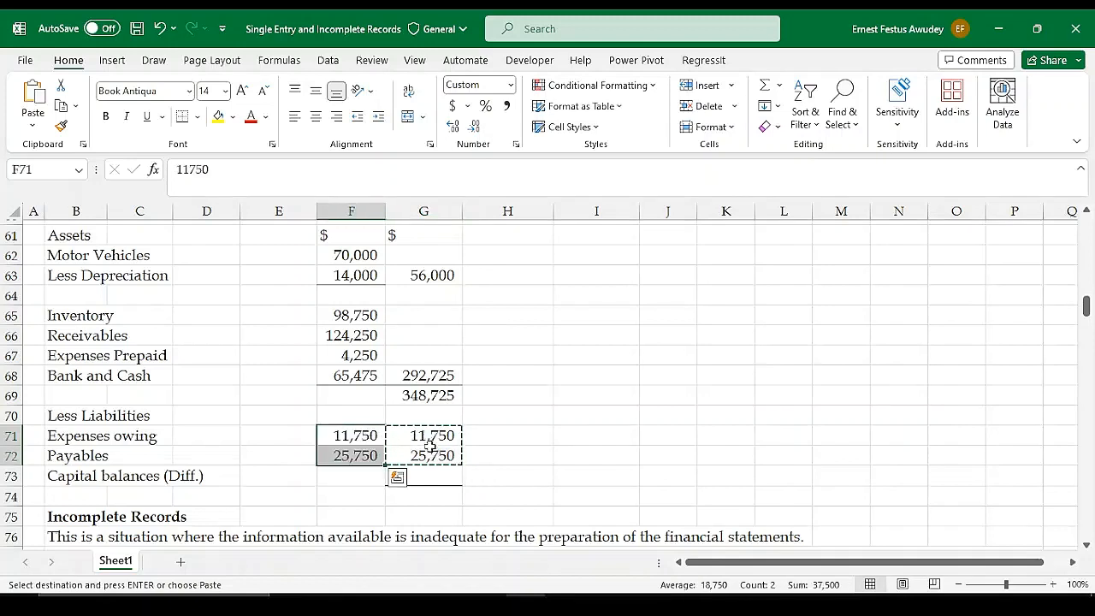
drag(430, 436, 430, 456)
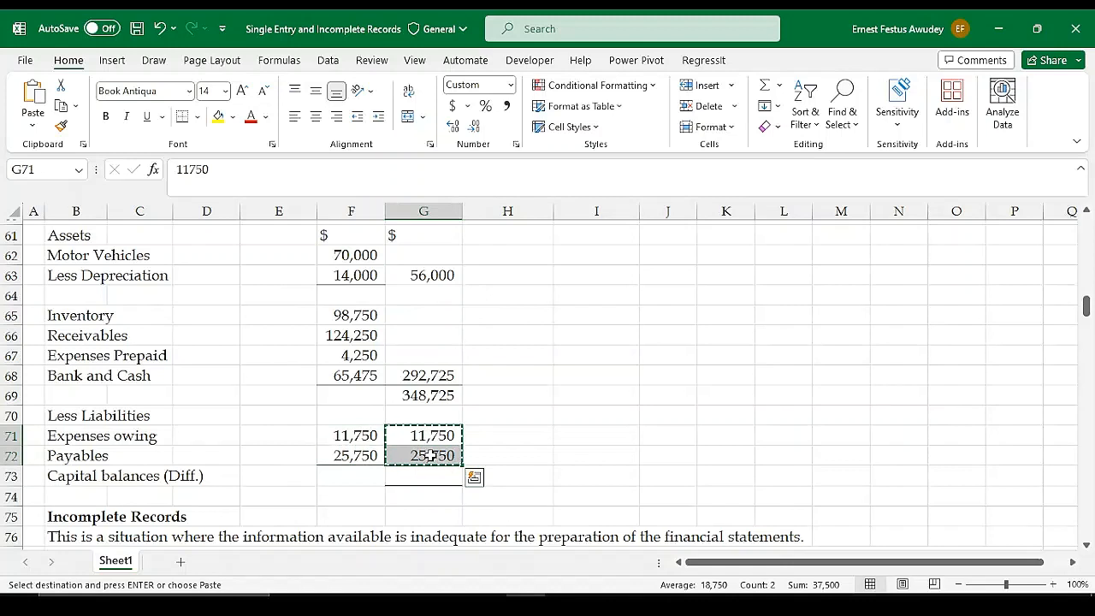
key(BackSpace)
click(430, 455)
key(BackSpace)
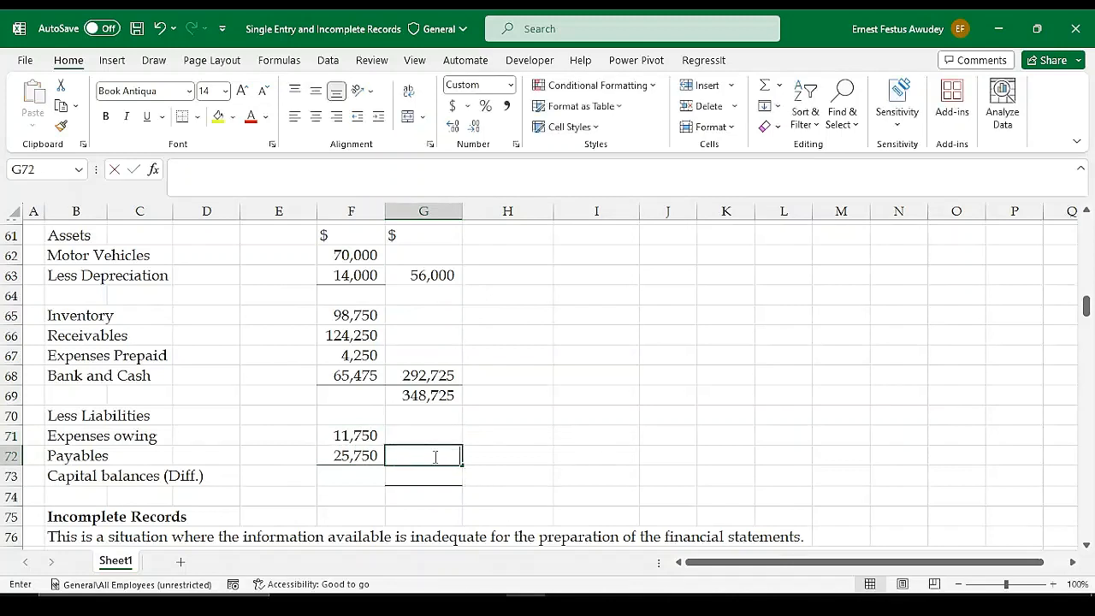
click(546, 457)
Total the liabilities in G72 with =SUM(F71:F72)
click(424, 454)
key(alt+equal)
key(shift+Up)
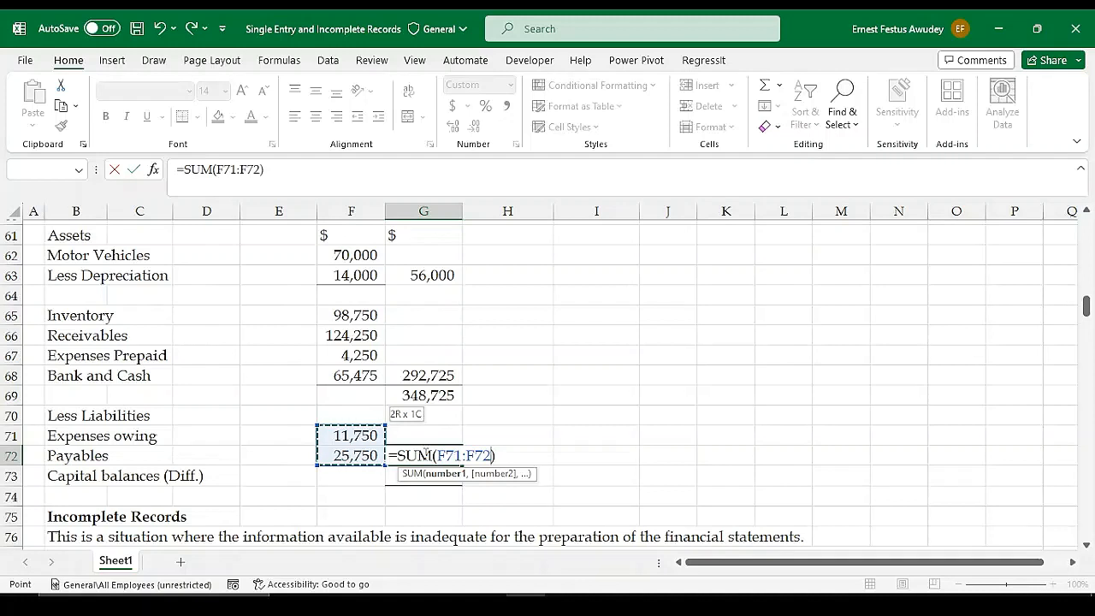
key(Return)
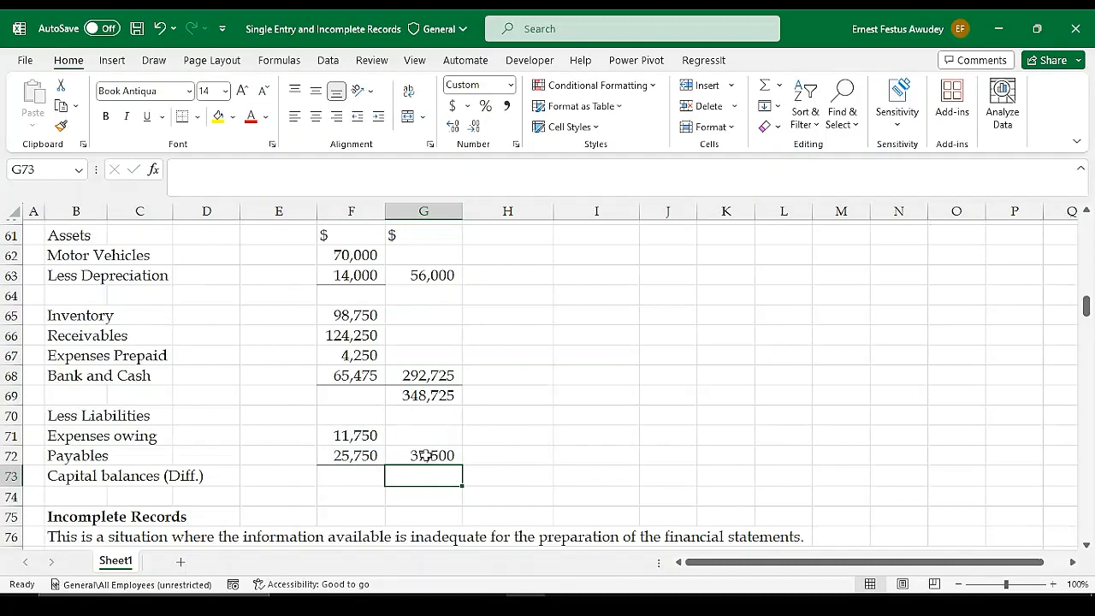
click(425, 456)
Calculate the closing capital balance in G73 with =G69-G72
click(424, 483)
text(=)
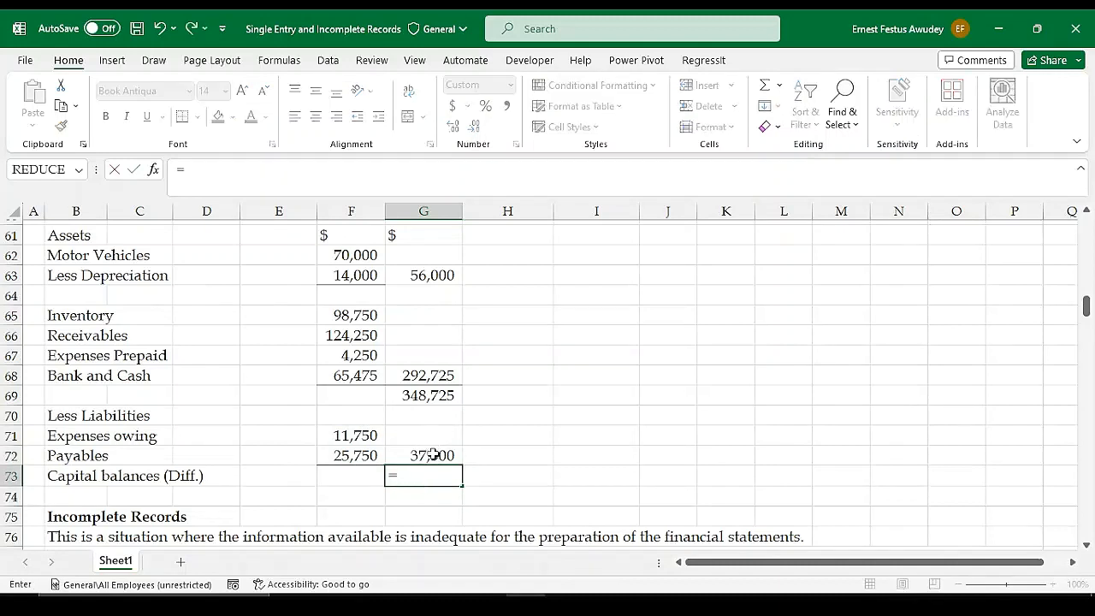
click(432, 395)
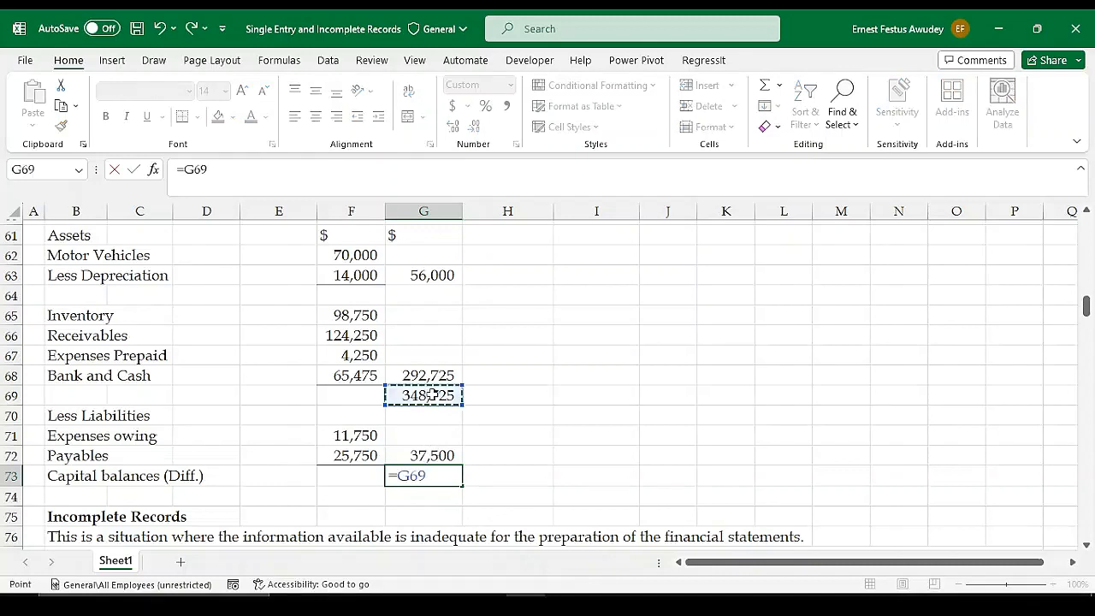
text(-)
click(413, 453)
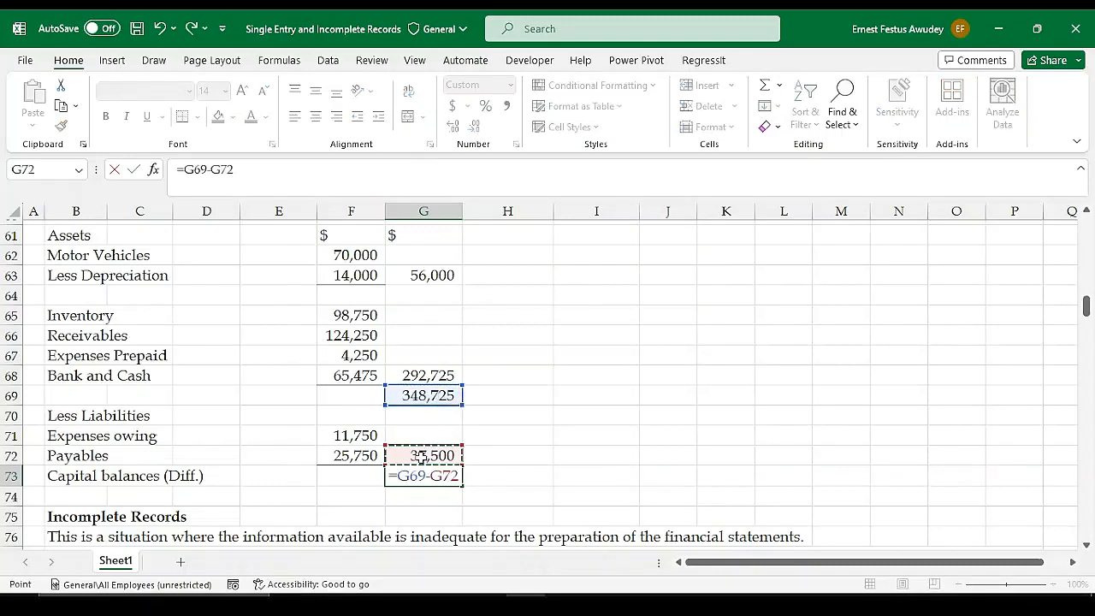
key(Return)
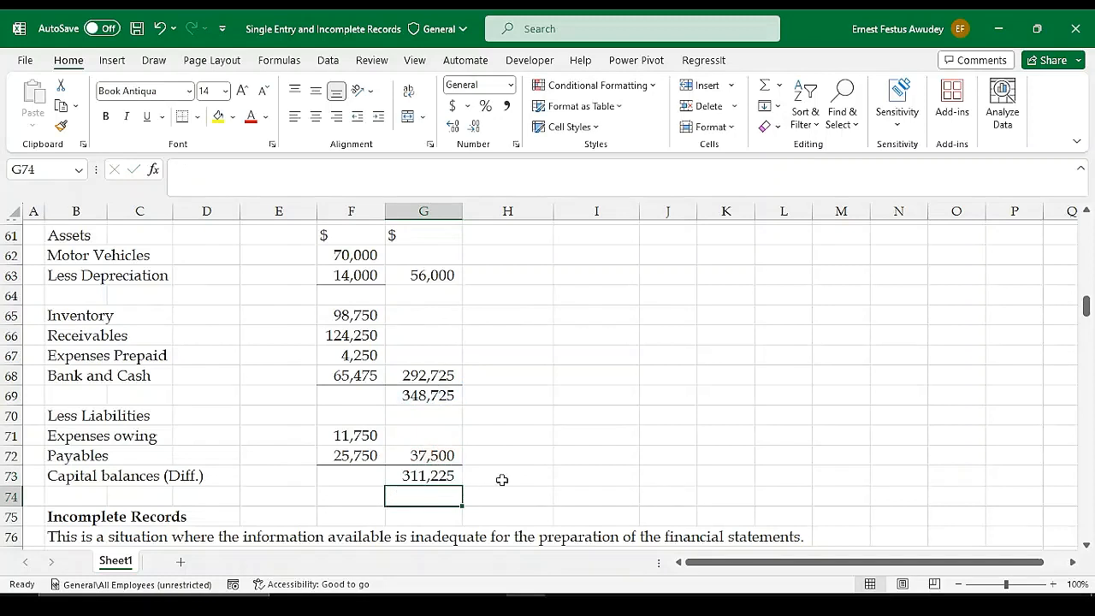
click(439, 479)
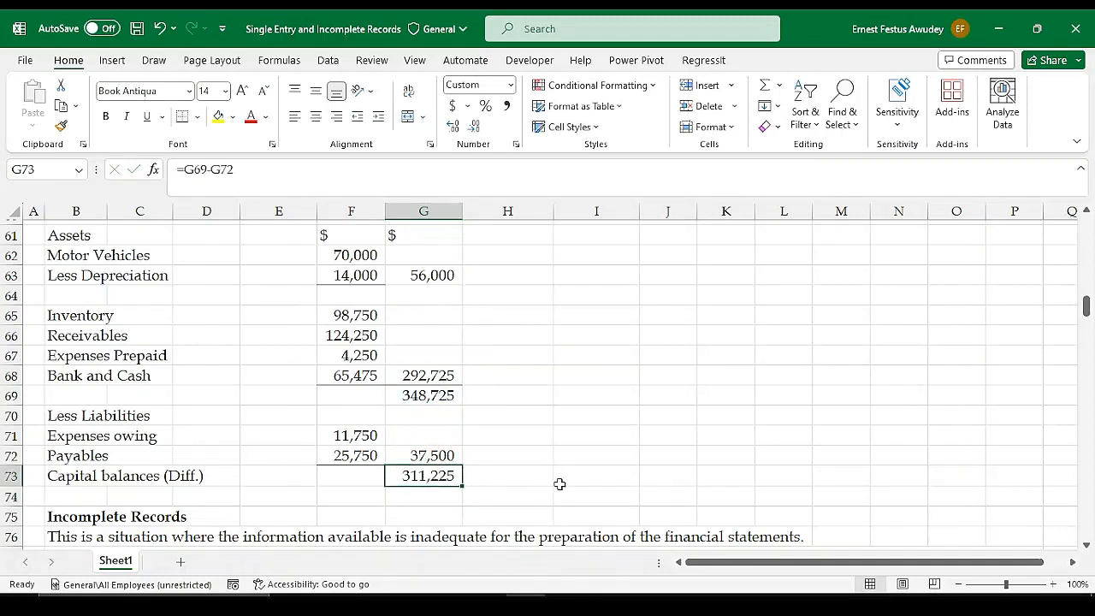
click(560, 483)
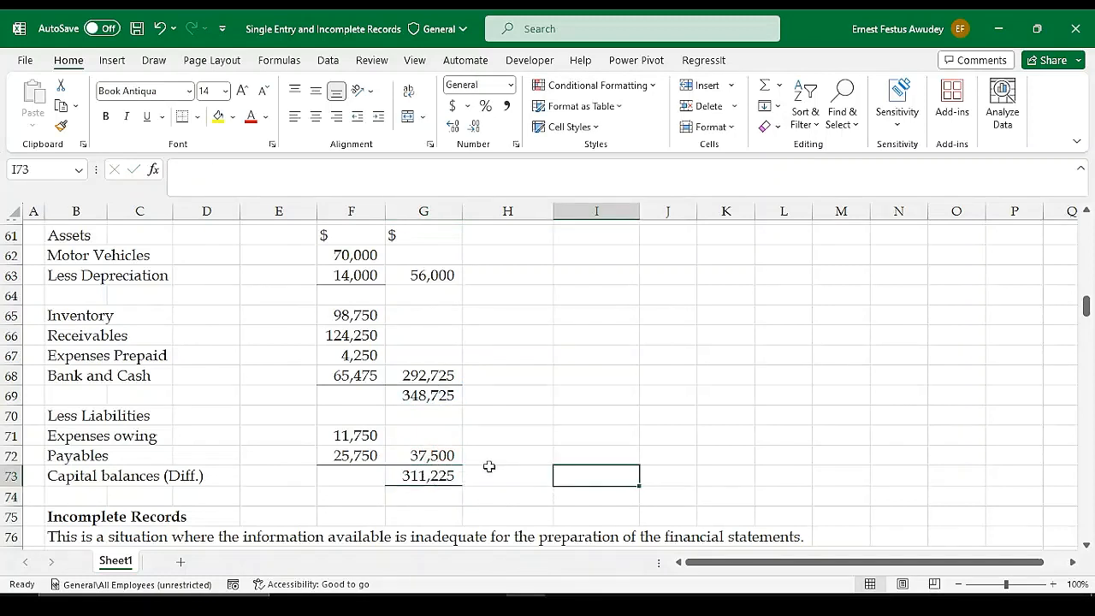
Link the Closing Capital balance in G51 to the Statement of Affairs capital figure with =G73
scroll(485, 466, up, 4)
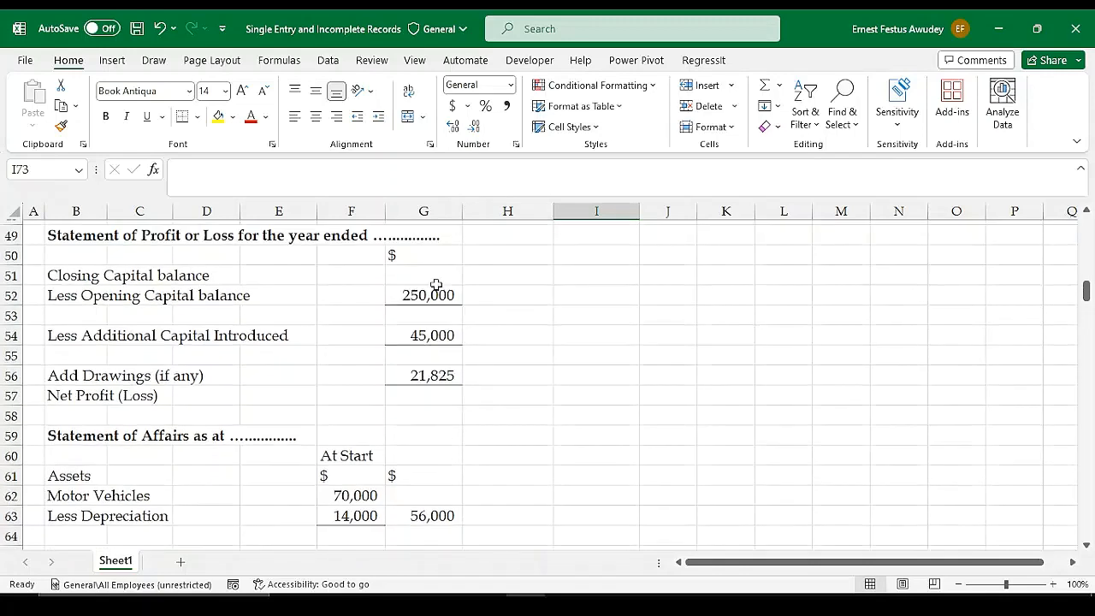
click(418, 282)
text(=)
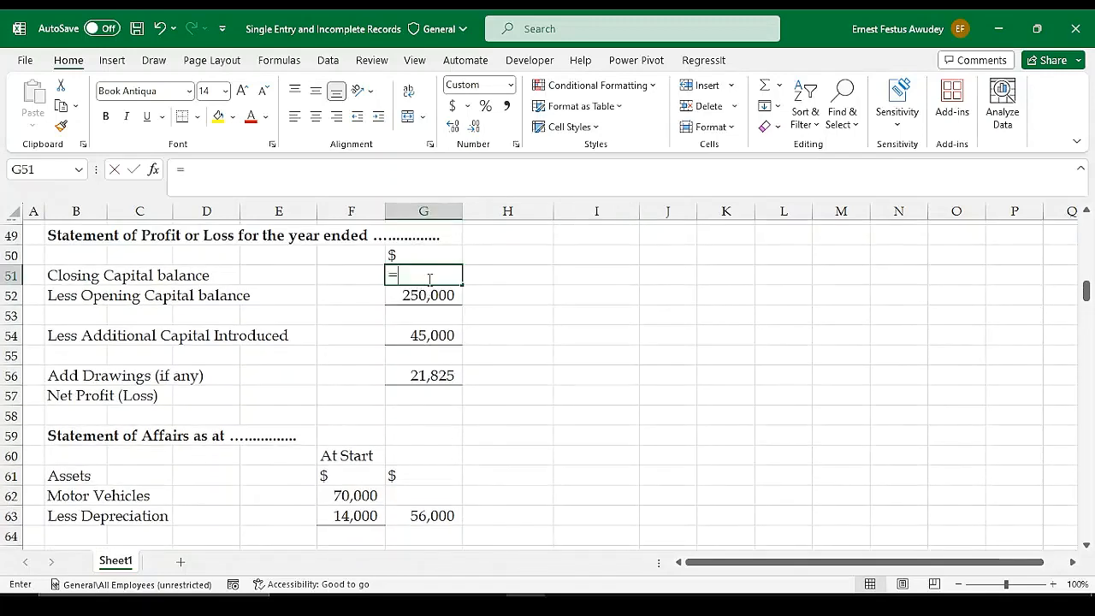
scroll(457, 420, down, 4)
click(427, 476)
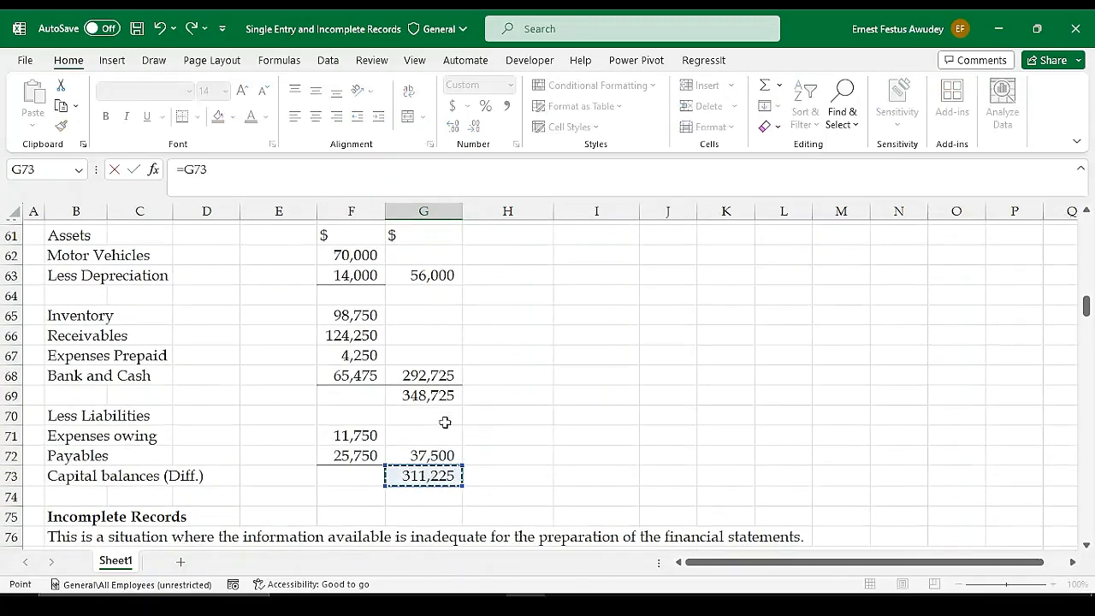
scroll(445, 415, up, 4)
key(Return)
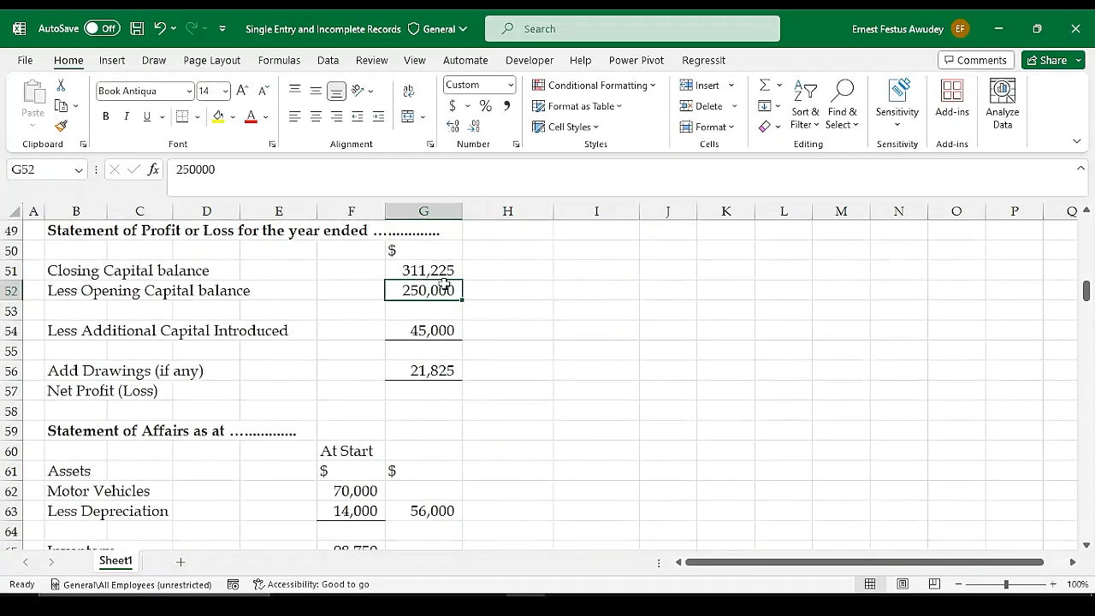
click(428, 311)
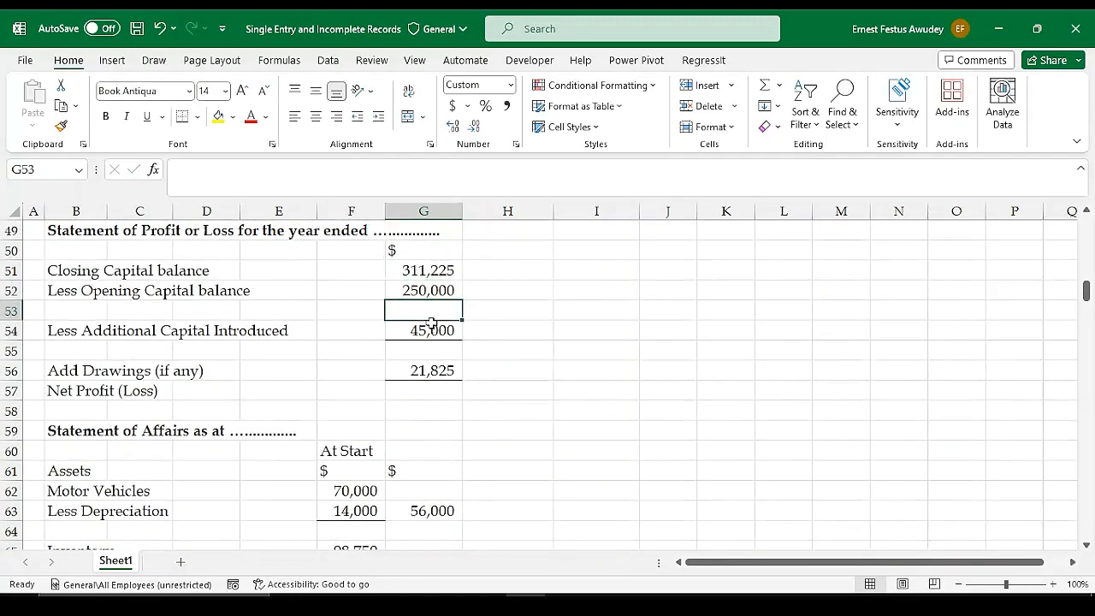
click(534, 325)
click(430, 308)
key(alt+equal)
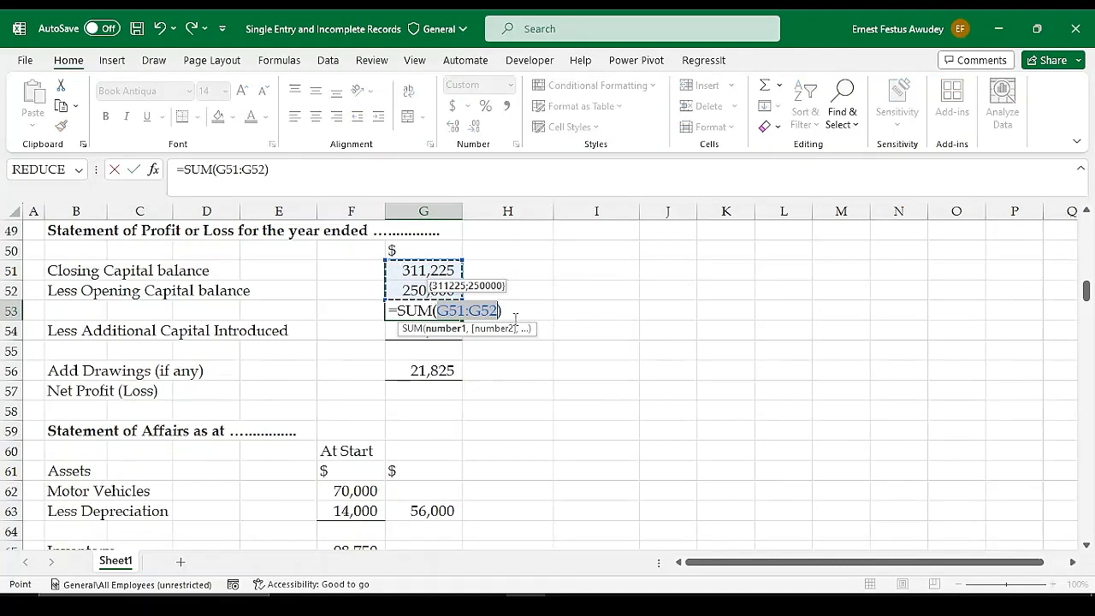
key(BackSpace)
key(BackSpace)
key(BackSpace)
key(BackSpace)
key(BackSpace)
key(BackSpace)
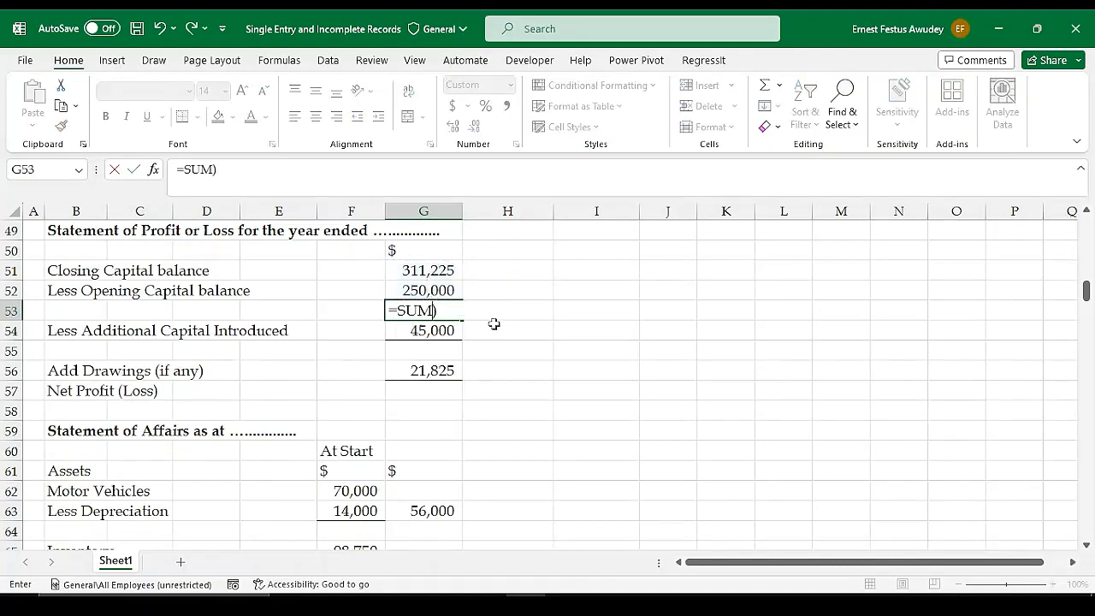
Change the Opening Capital balance in G52 to -250000 so it is deducted
click(409, 291)
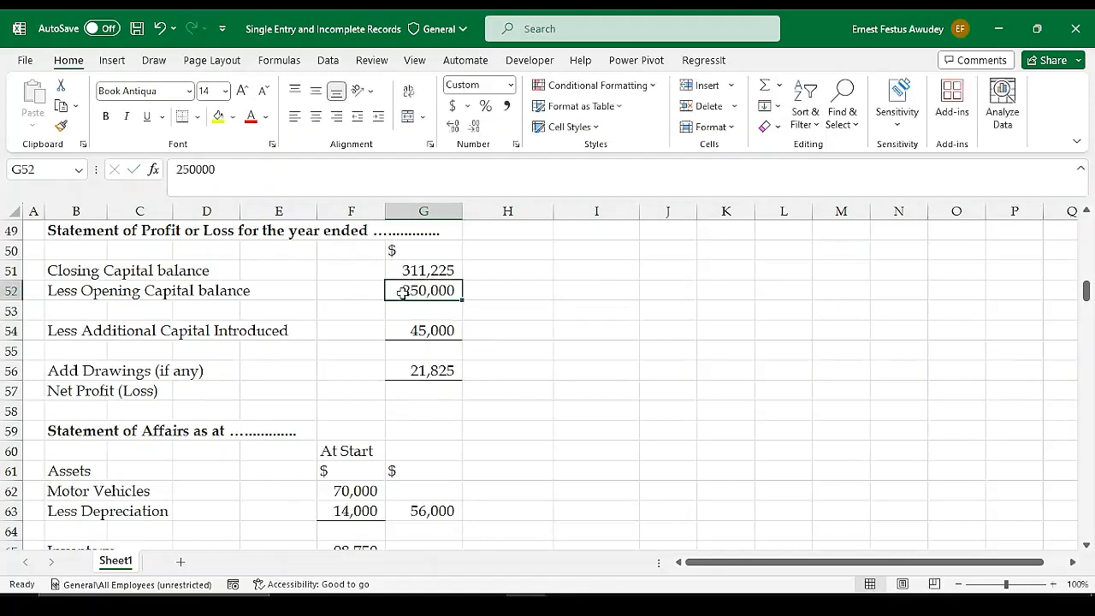
double_click(402, 292)
text(-)
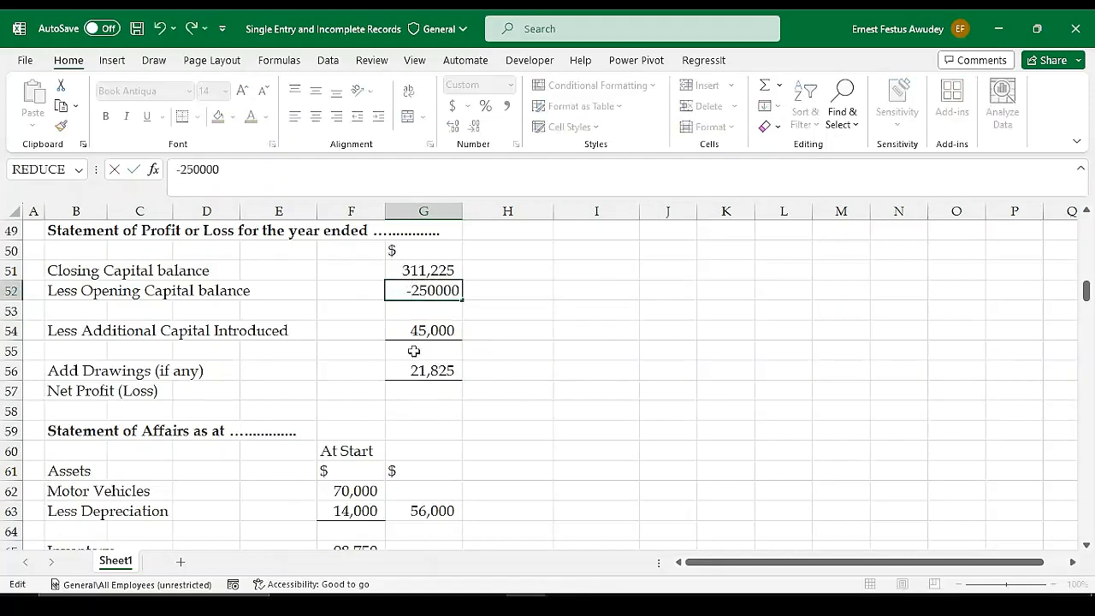
key(Return)
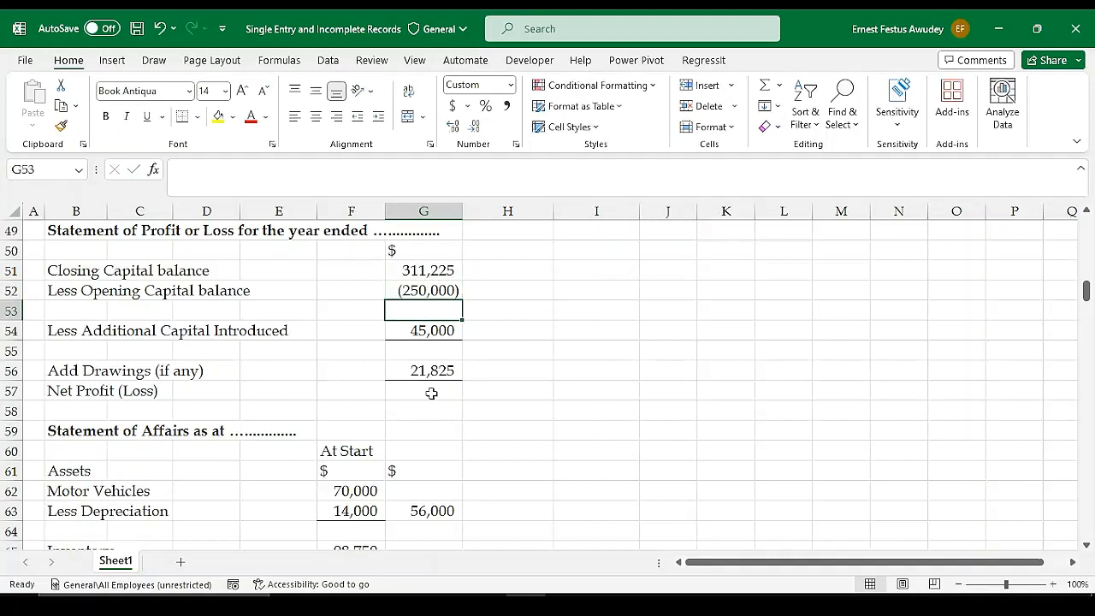
Change the Additional Capital Introduced amount in G54 to -45000 so it is deducted
double_click(414, 332)
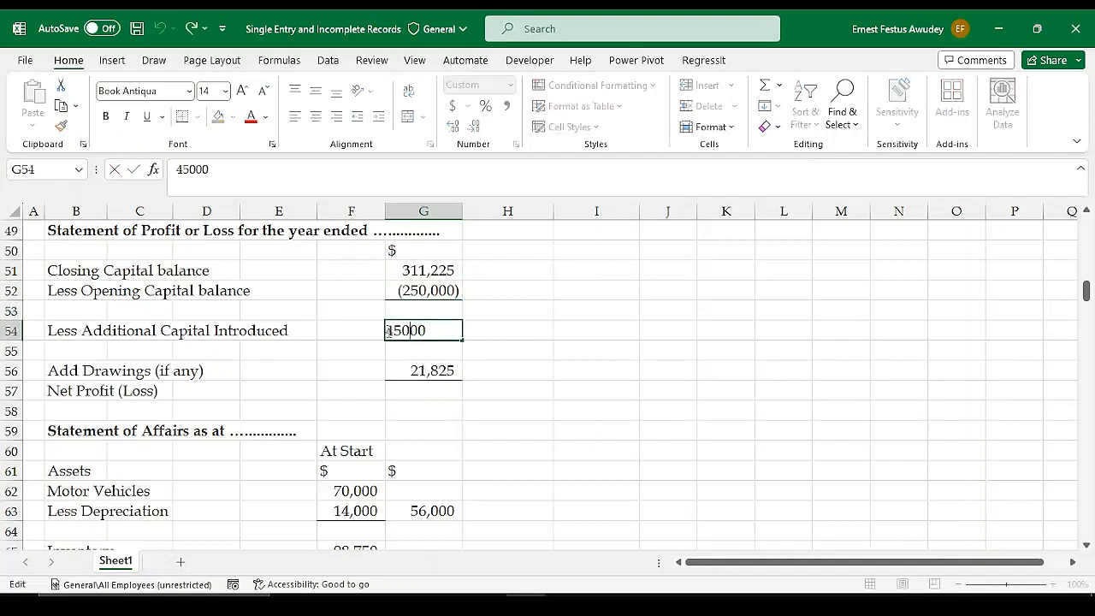
click(387, 331)
text(-)
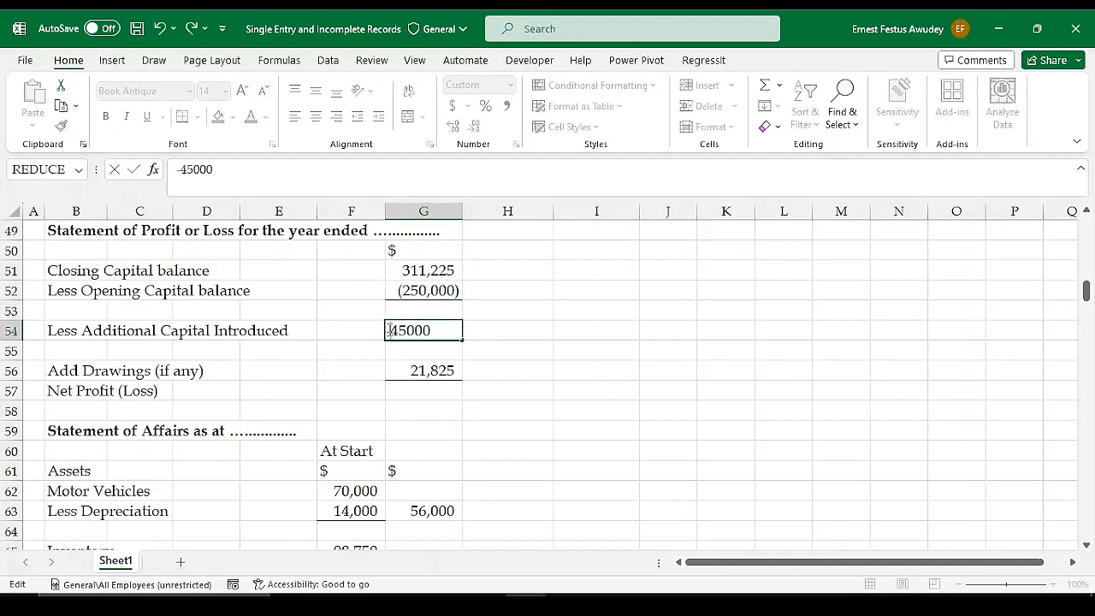
key(Return)
Subtotal the closing capital less opening capital in G53 with =SUM(G51:G52)
click(423, 310)
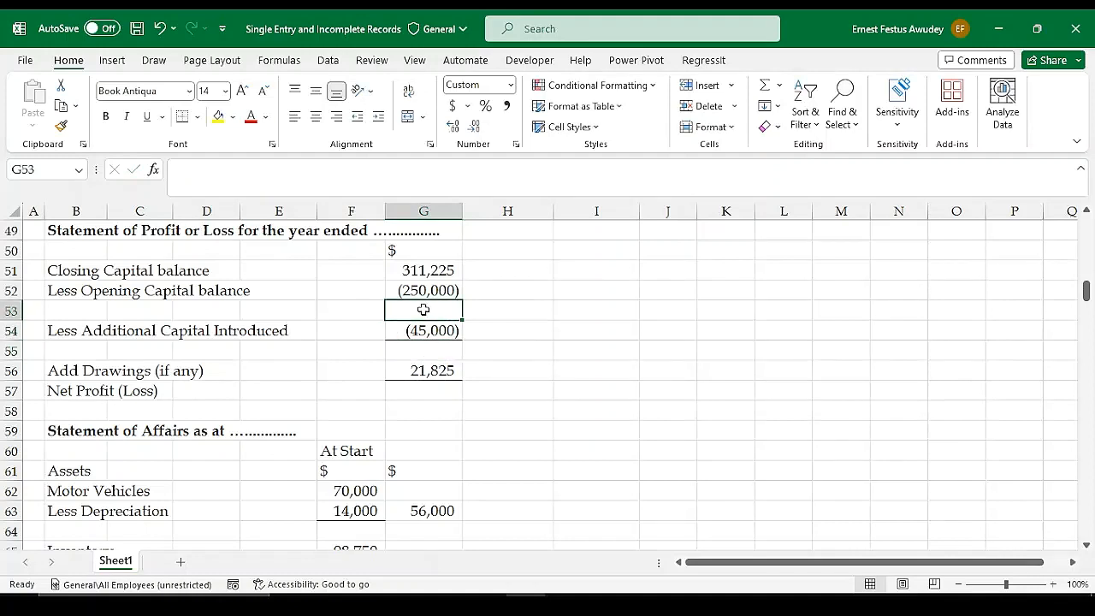
key(alt+equal)
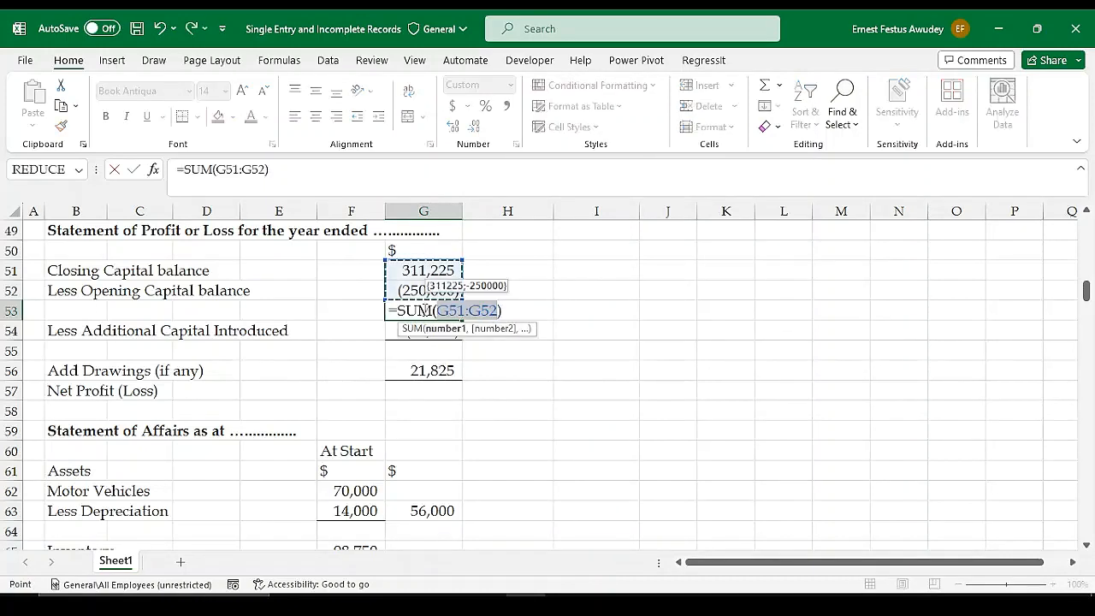
key(Return)
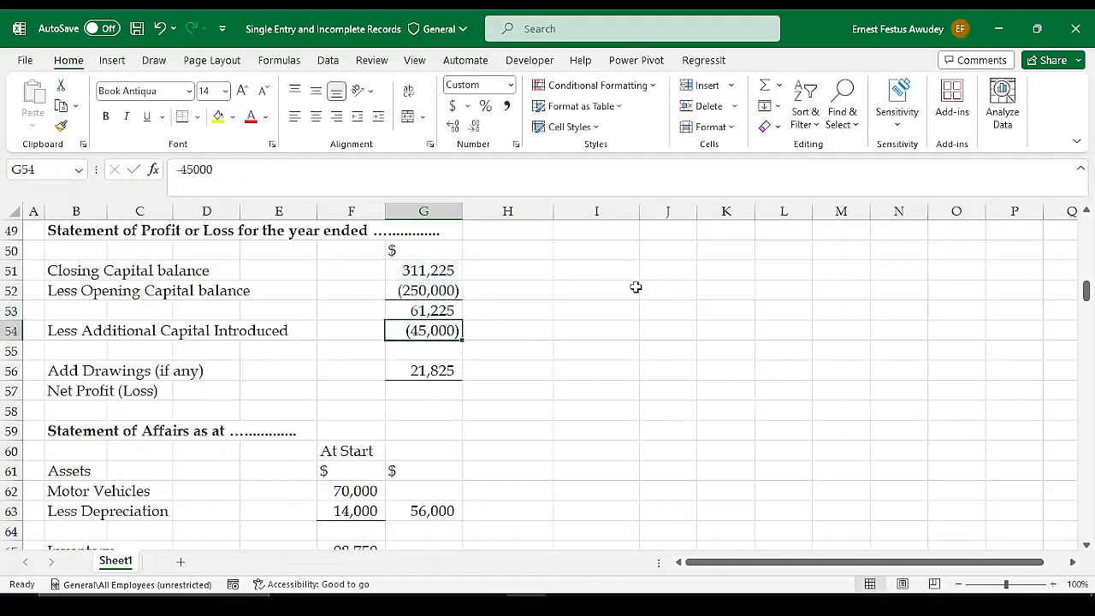
Subtotal the capital change after additional capital in G55 with =SUM(G53:G54)
click(451, 355)
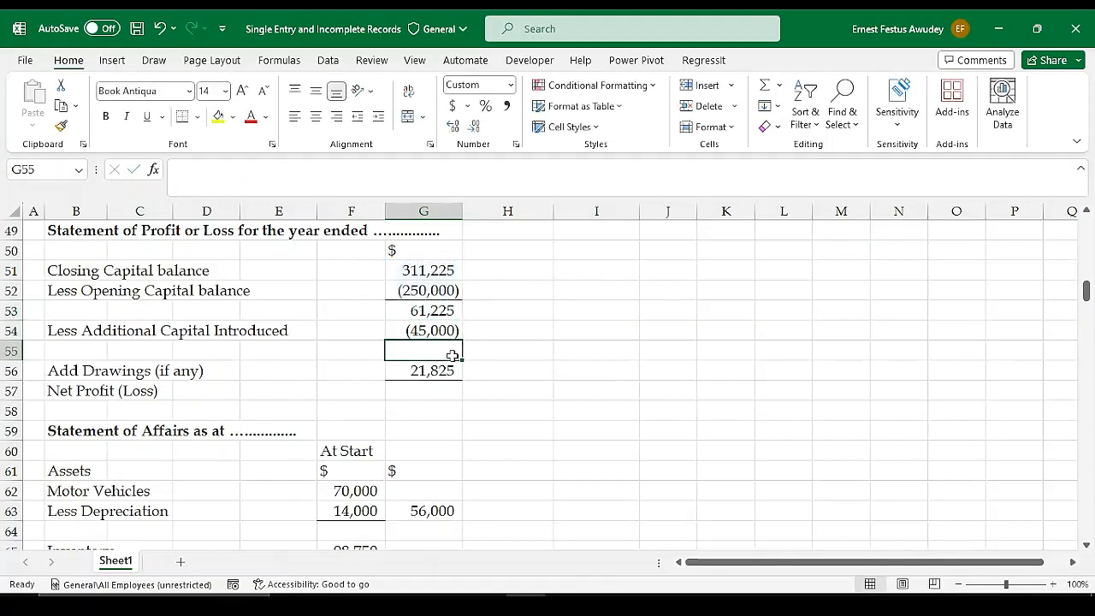
key(alt+equal)
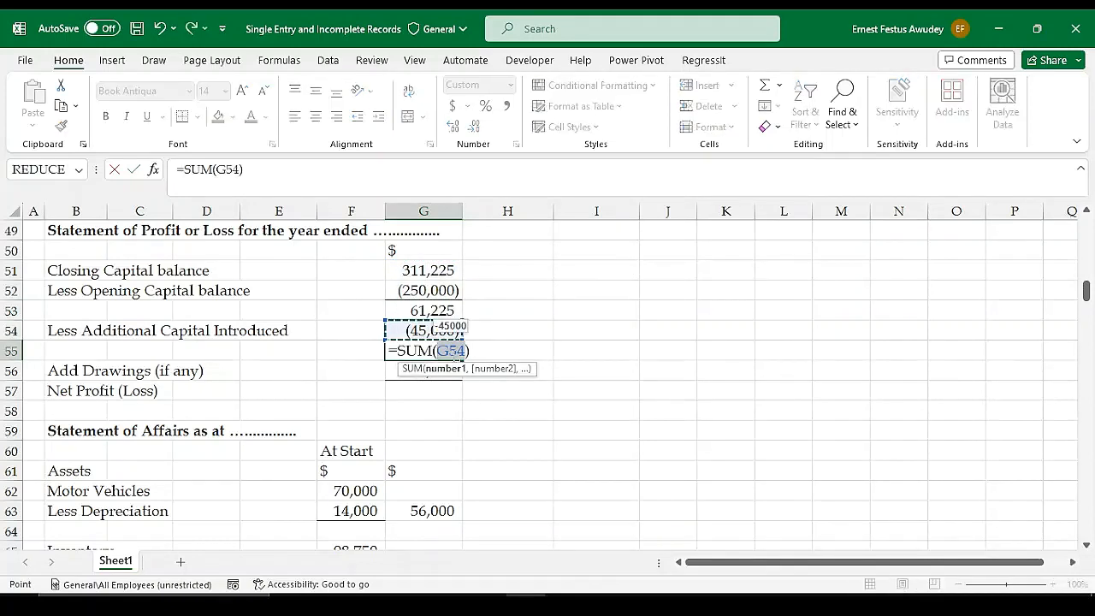
key(Return)
click(452, 355)
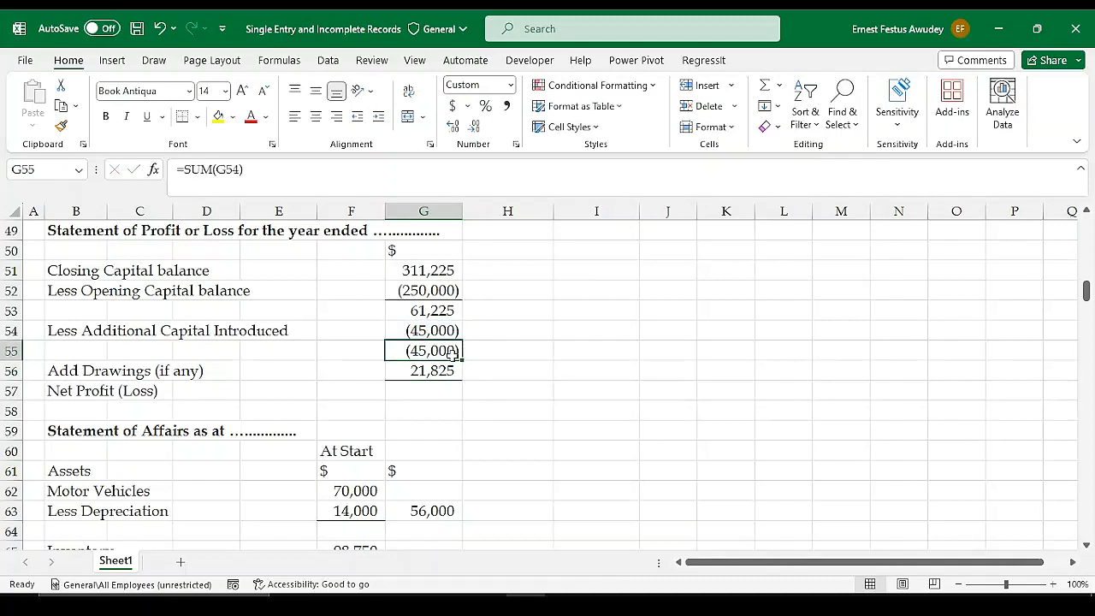
double_click(452, 353)
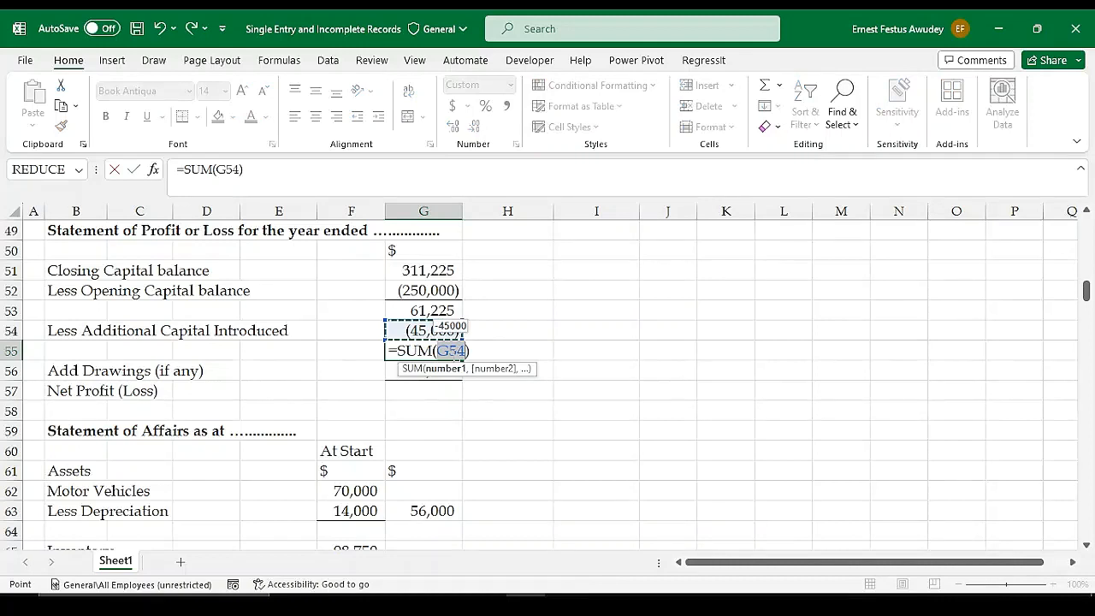
key(shift+Up)
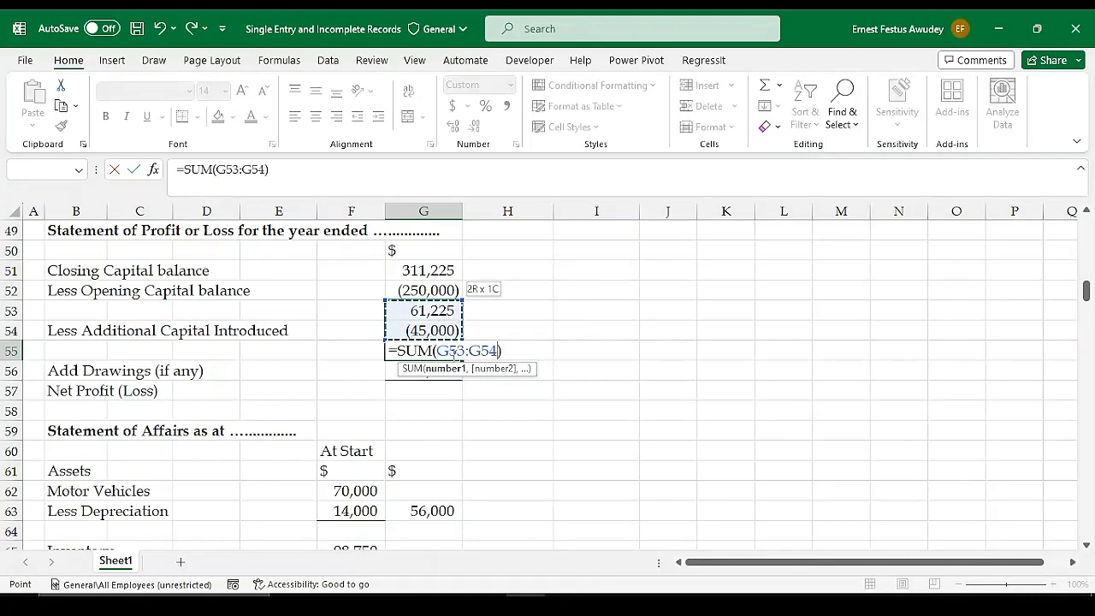
key(Return)
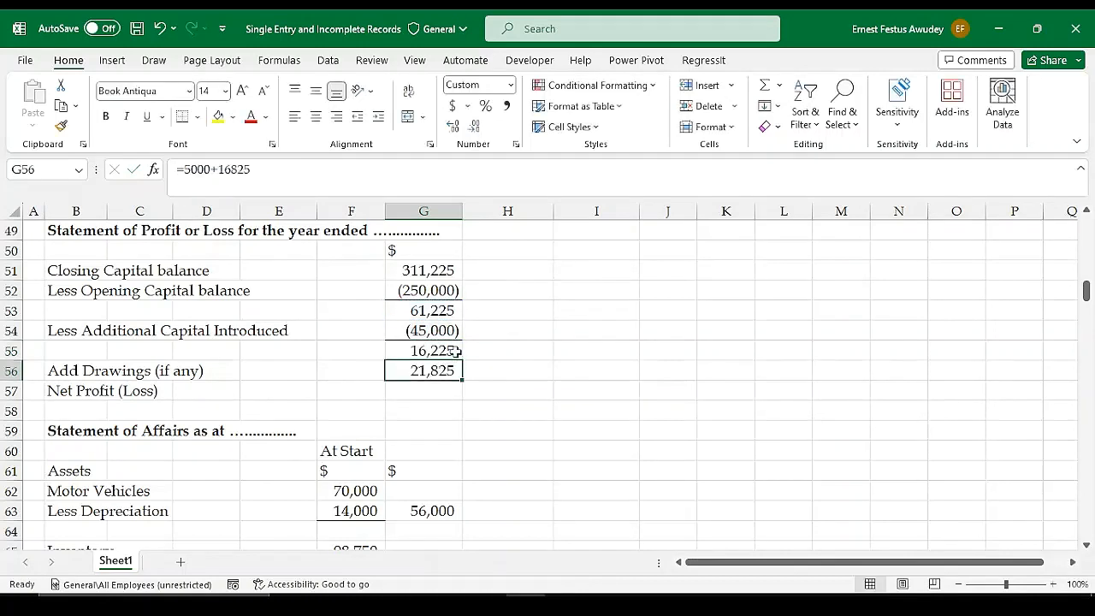
click(451, 350)
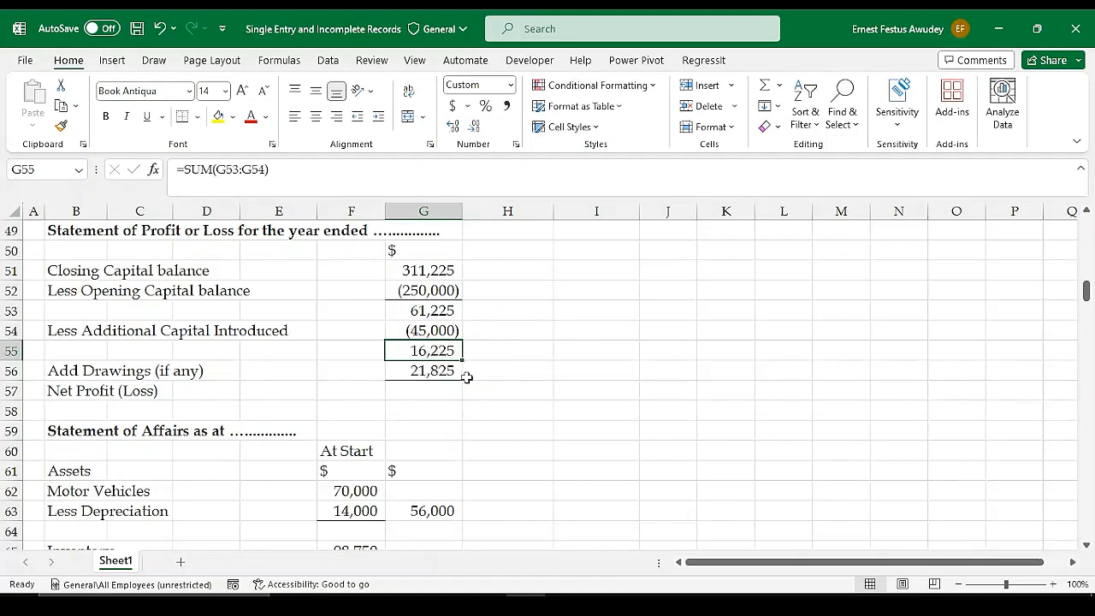
Calculate the Net Profit (Loss) in G57 with =SUM(G55:G56)
click(433, 391)
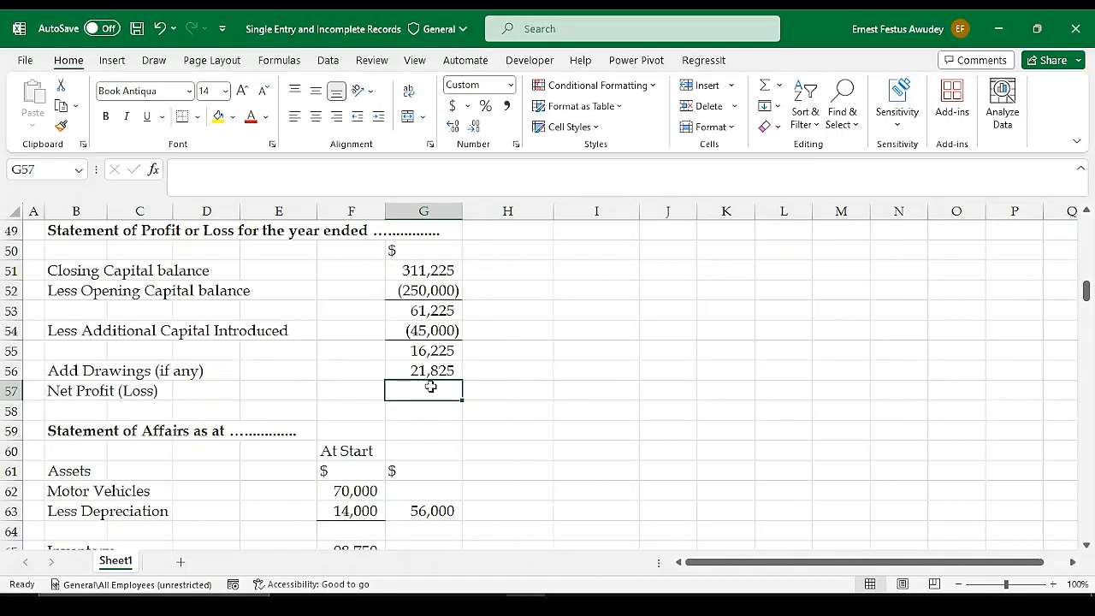
text(=SUM()
key(Up)
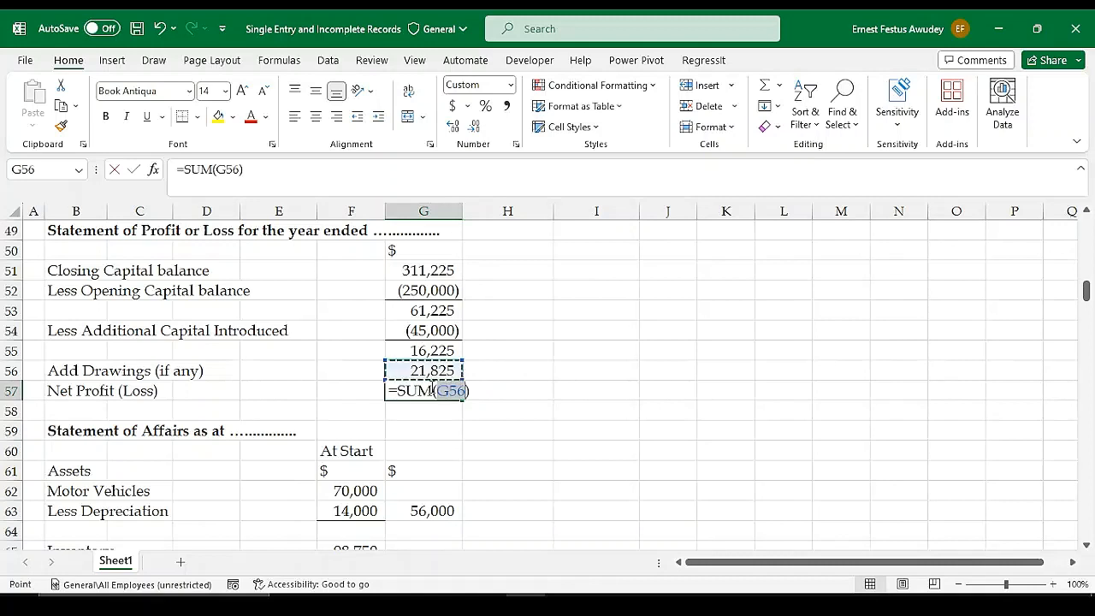
key(shift+Up)
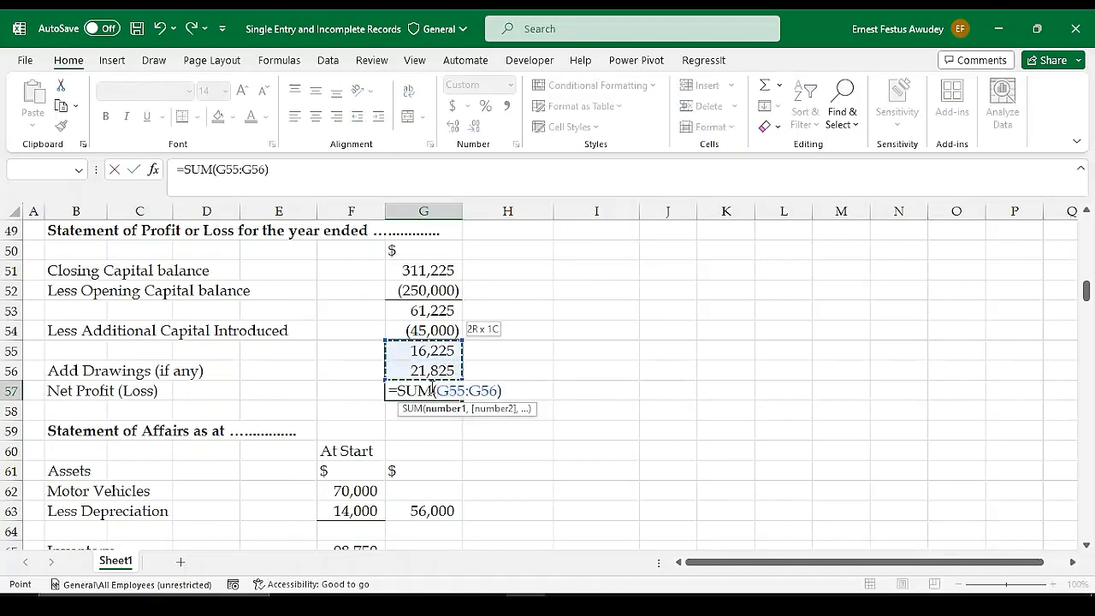
key(Return)
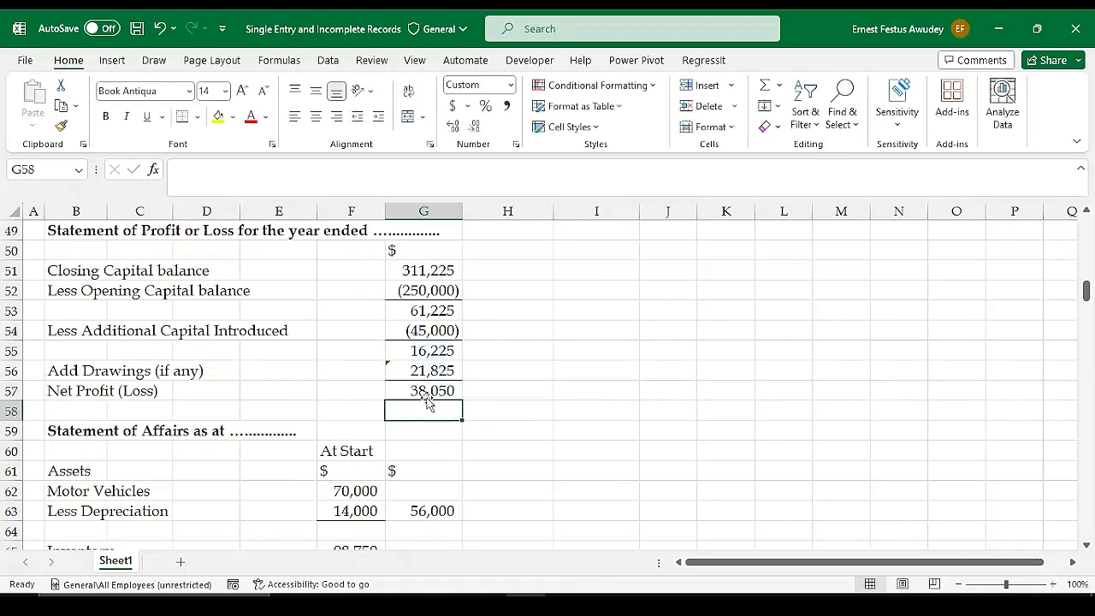
Review the net profit formula in G57 and check the drawings formula in G56 against the withdrawals in the illustration
click(427, 390)
click(498, 404)
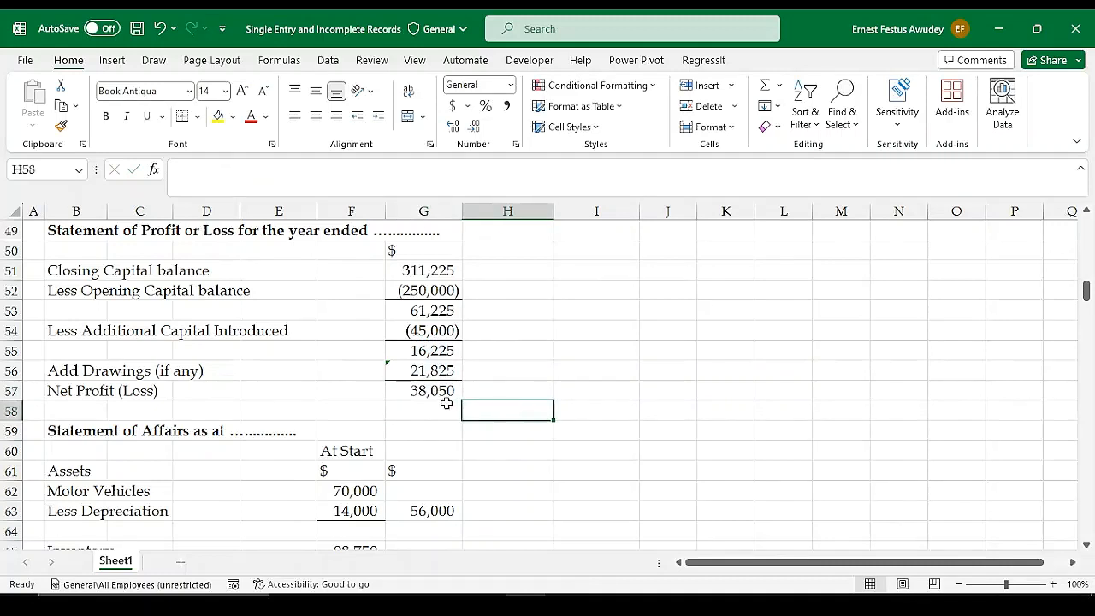
click(430, 392)
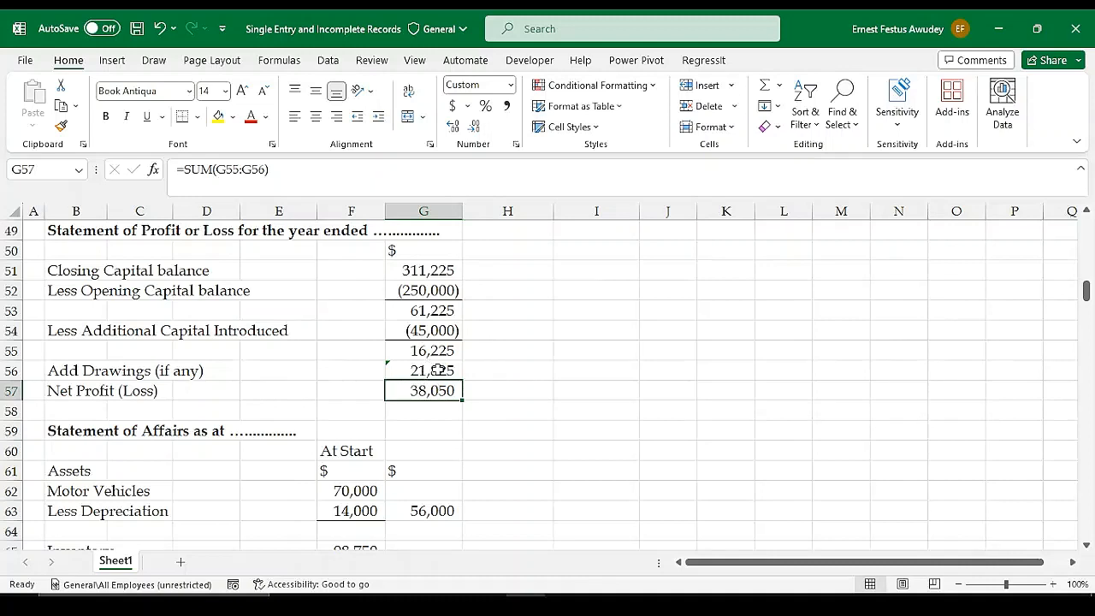
double_click(430, 370)
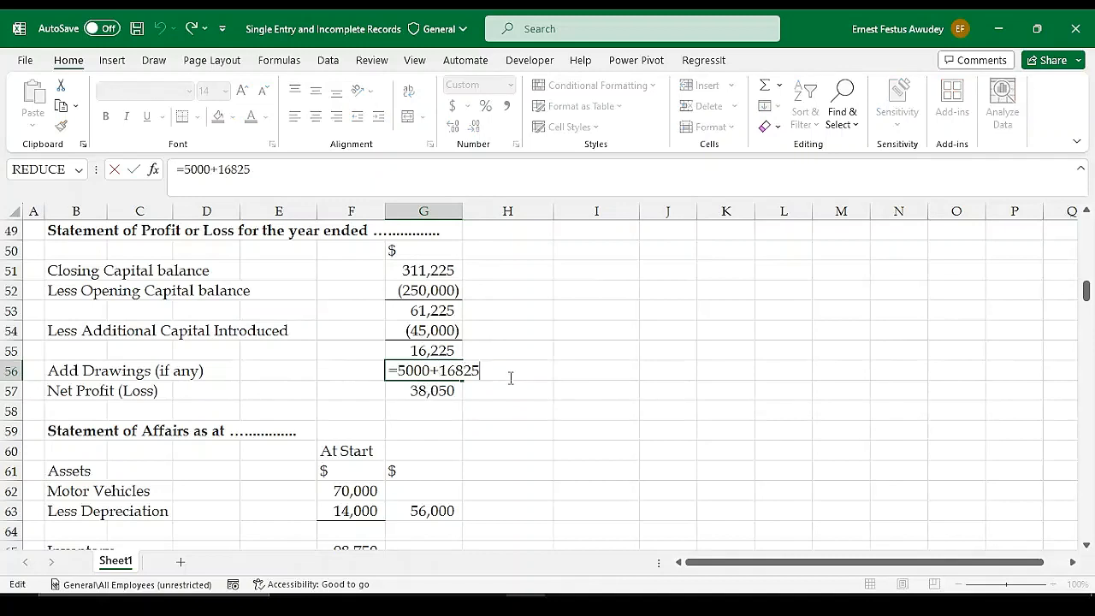
key(Return)
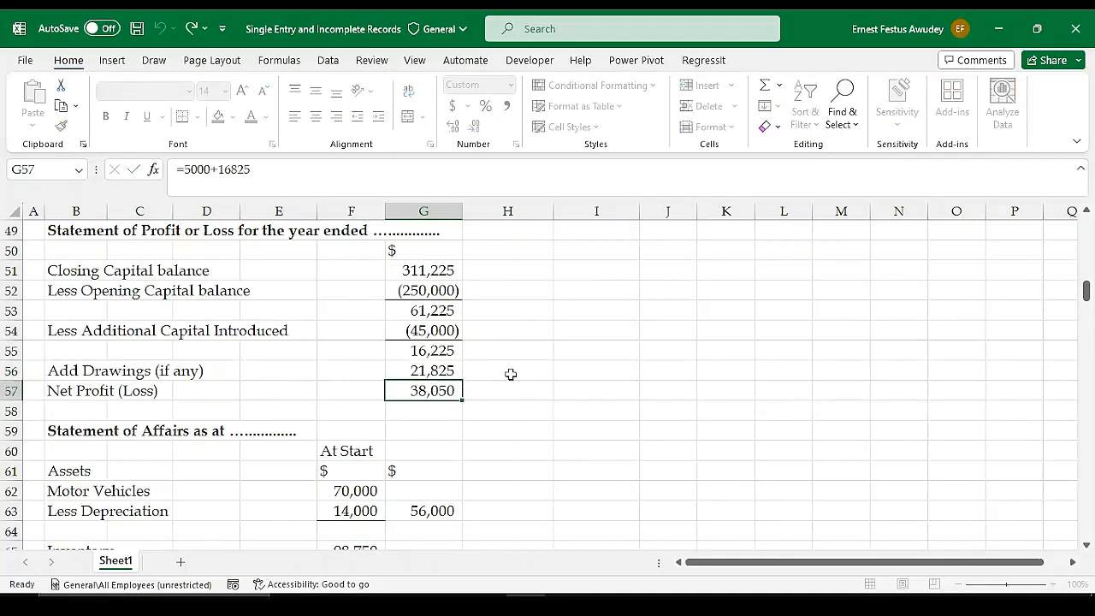
scroll(484, 350, up, 3)
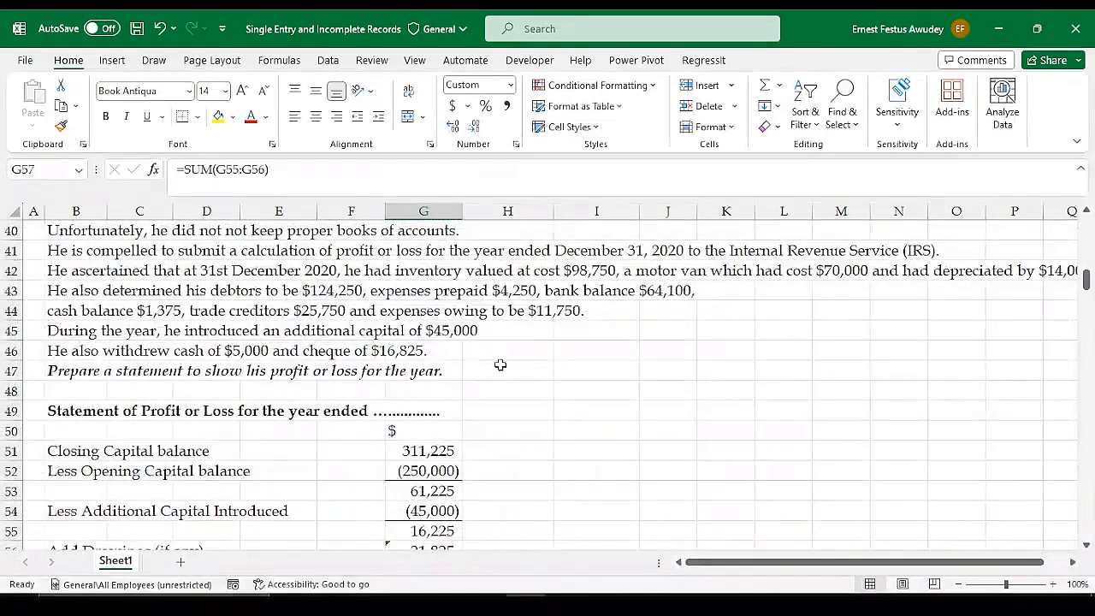
scroll(477, 410, down, 2)
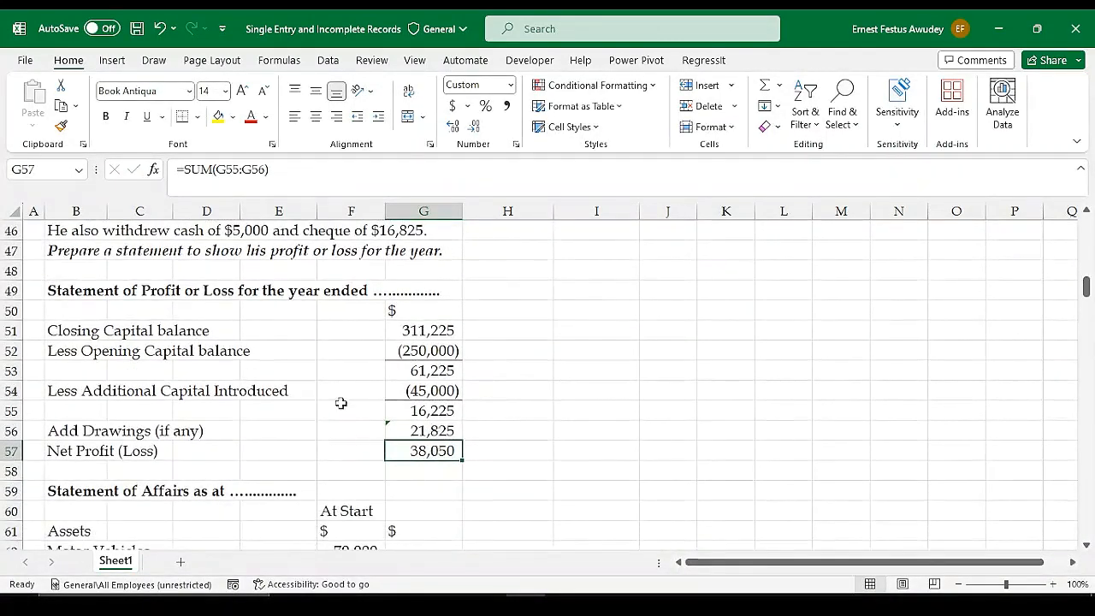
Apply a Top and Double Bottom Border to the Net Profit (Loss) figure in G57
click(198, 116)
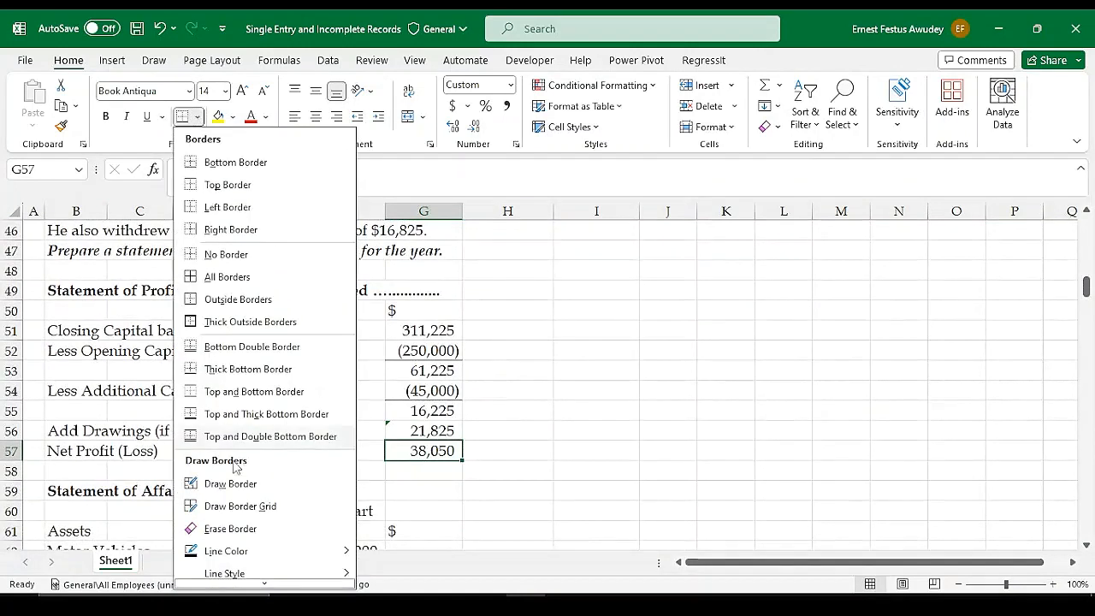
click(214, 440)
click(597, 465)
click(444, 474)
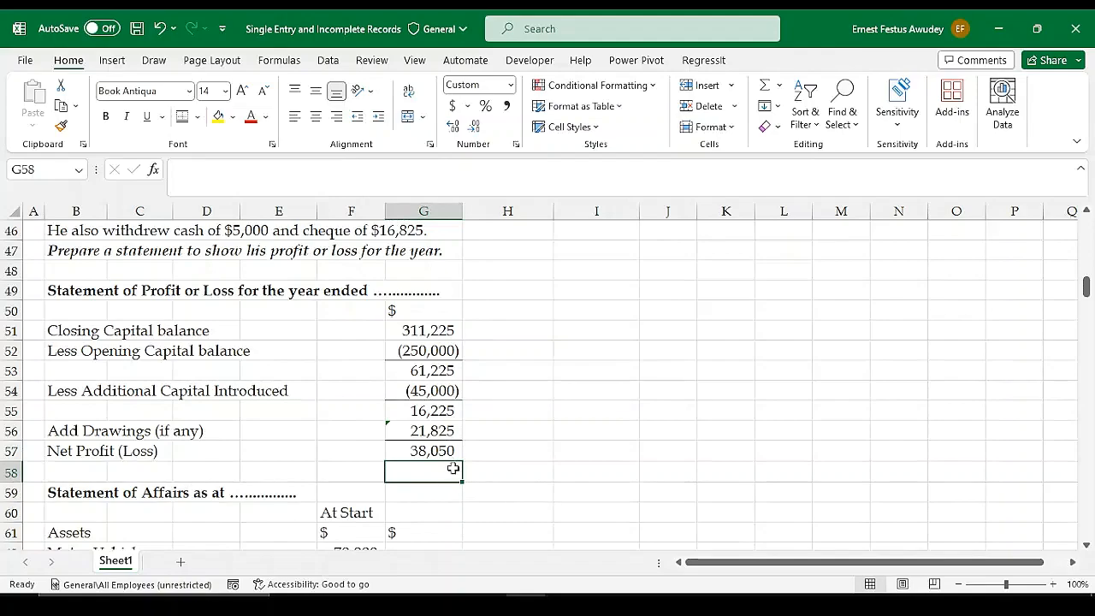
Review the profit or loss statement format, the Statement of Affairs format and the illustration text above the solution
scroll(450, 440, down, 1)
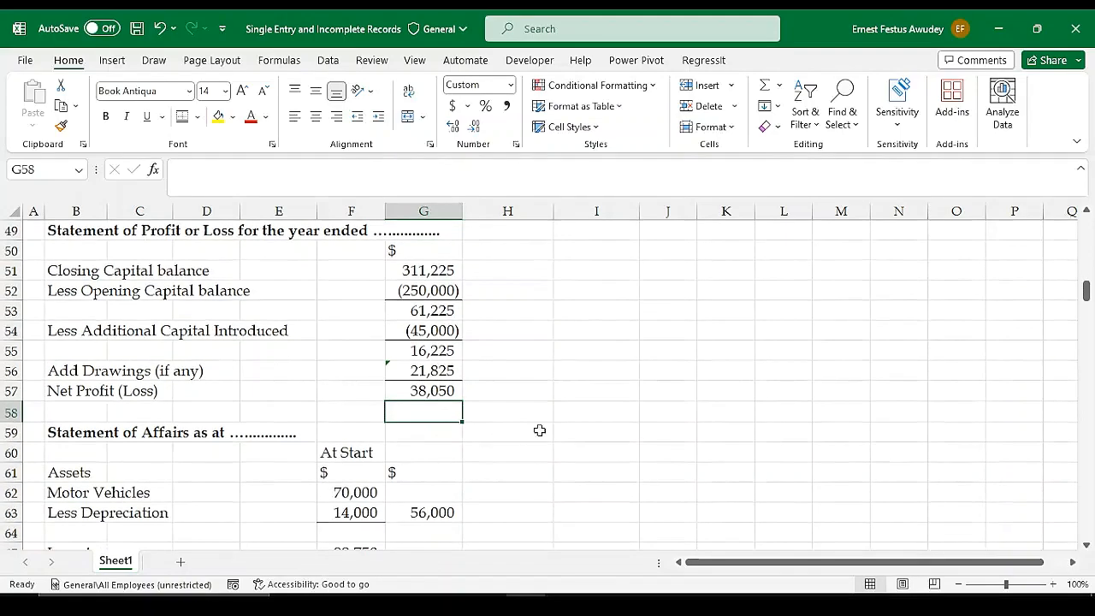
scroll(540, 431, down, 3)
scroll(540, 430, up, 5)
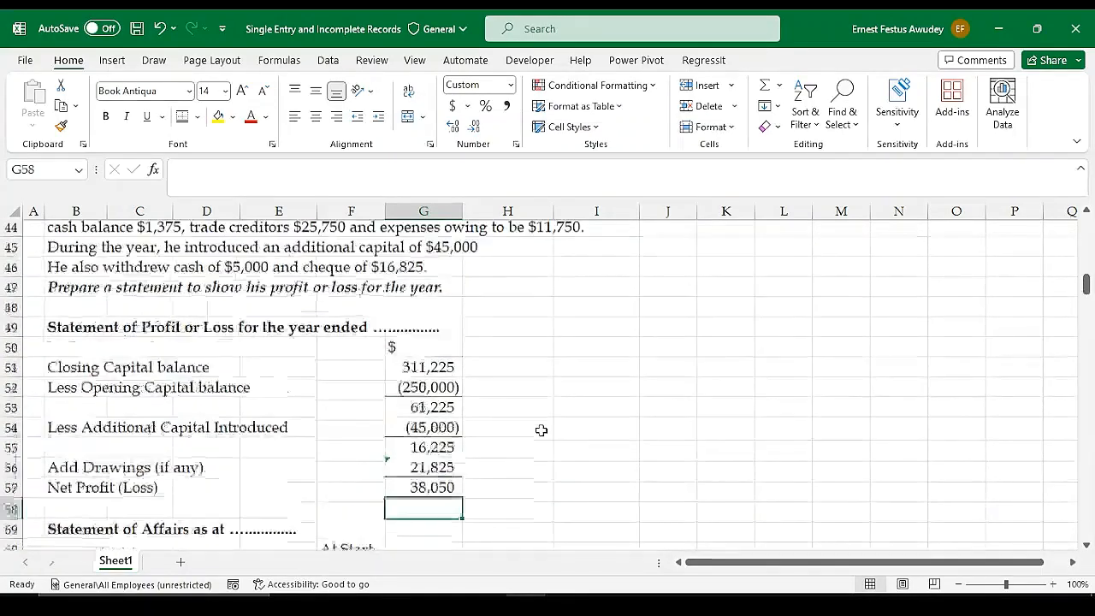
scroll(542, 430, up, 5)
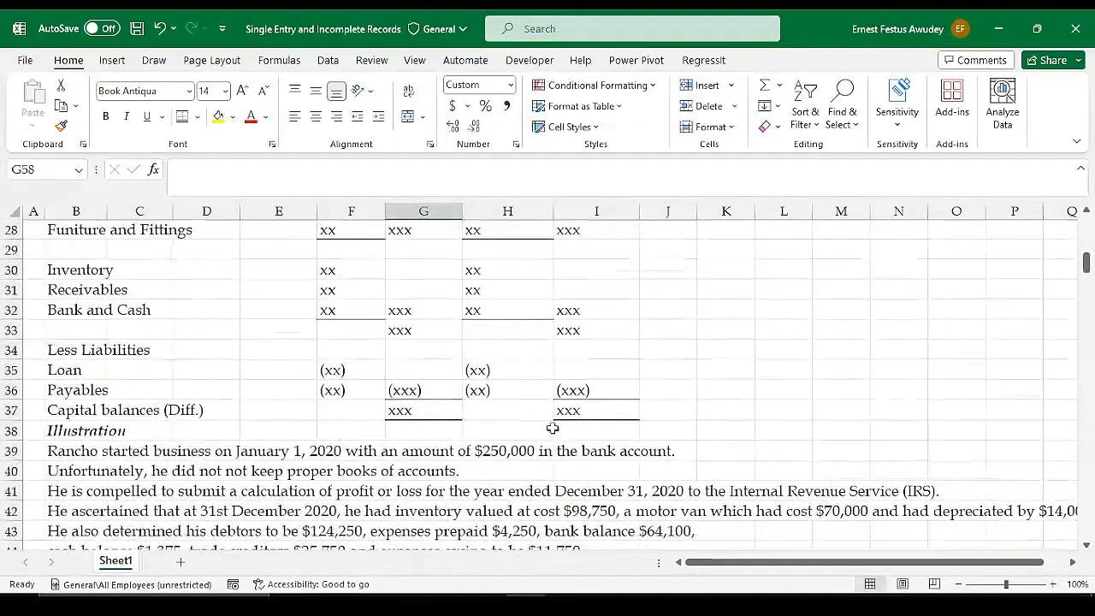
scroll(652, 396, up, 4)
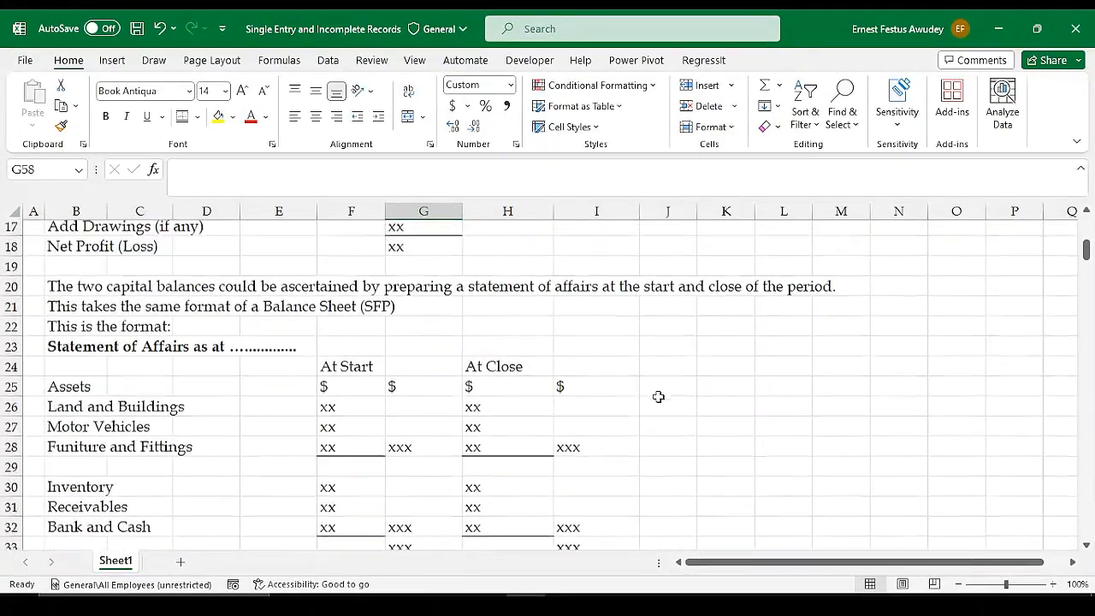
scroll(658, 396, up, 6)
scroll(657, 396, down, 1)
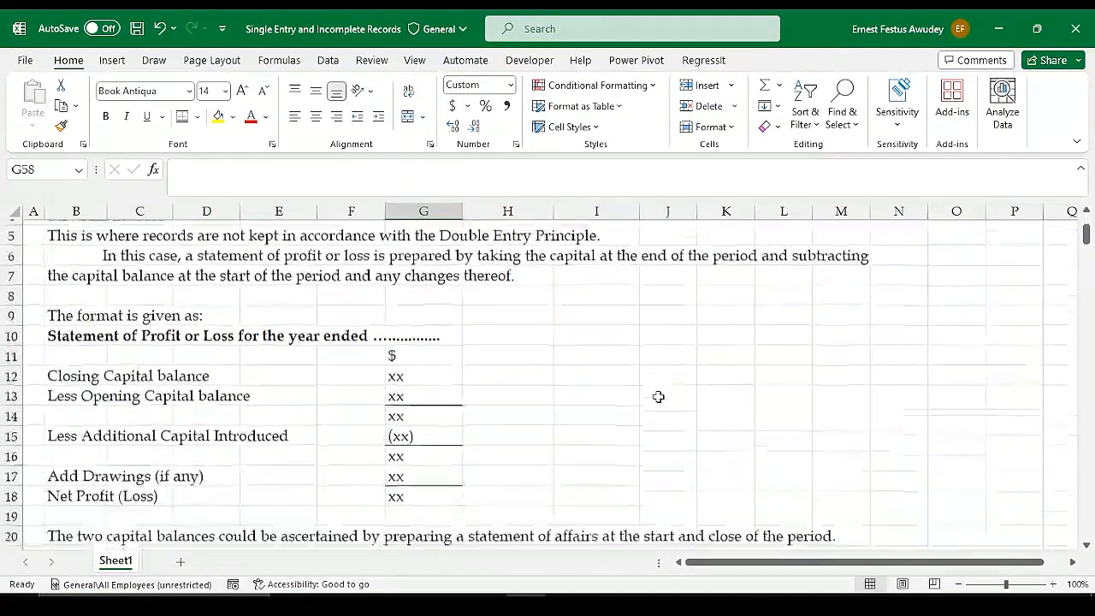
scroll(658, 396, down, 8)
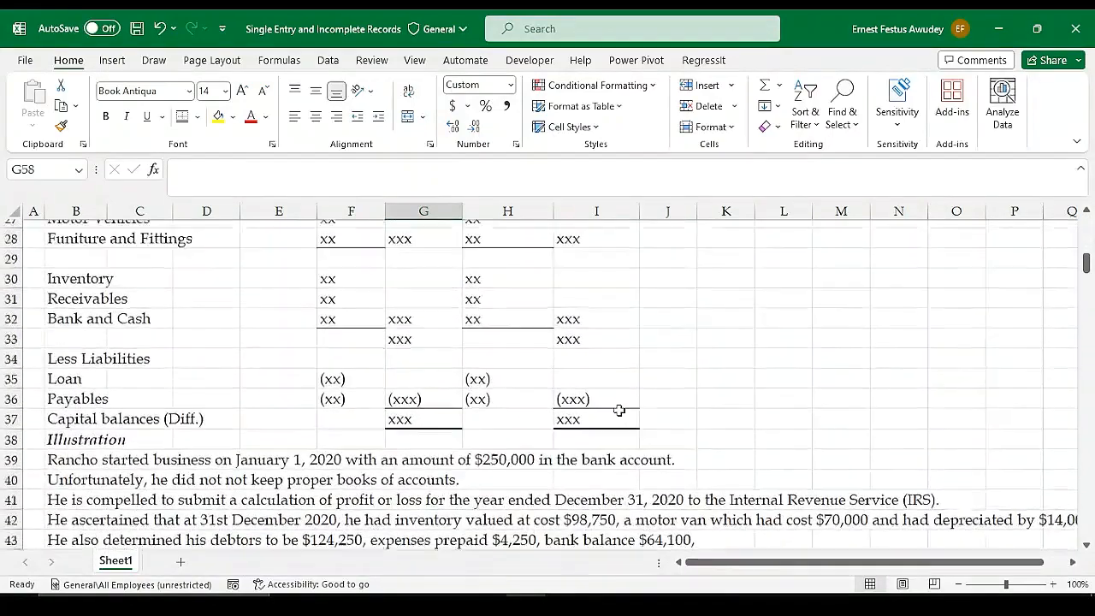
scroll(620, 411, up, 7)
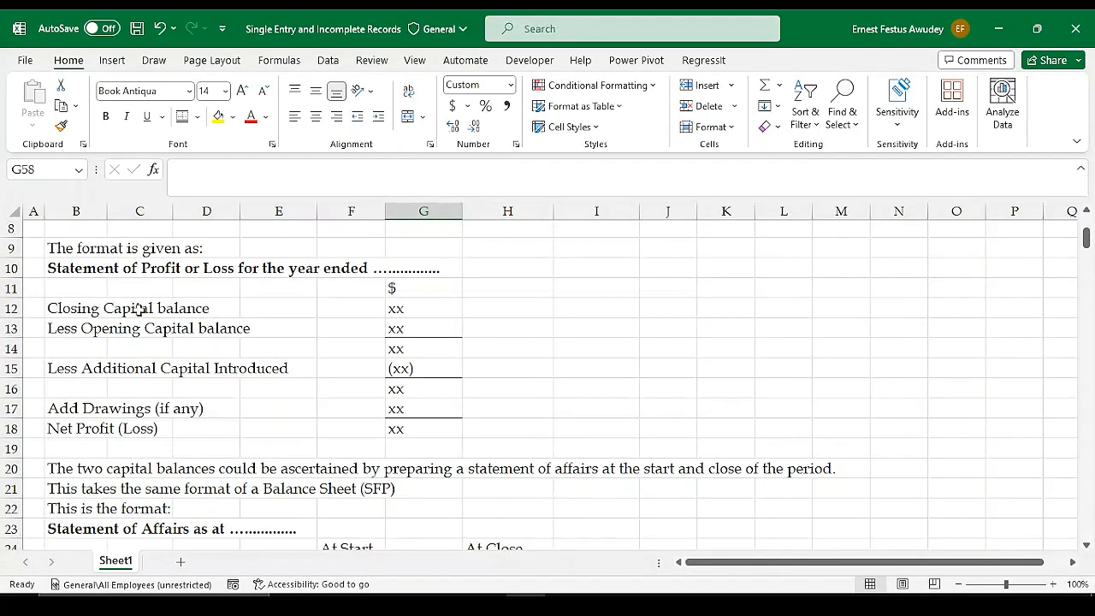
scroll(479, 329, down, 4)
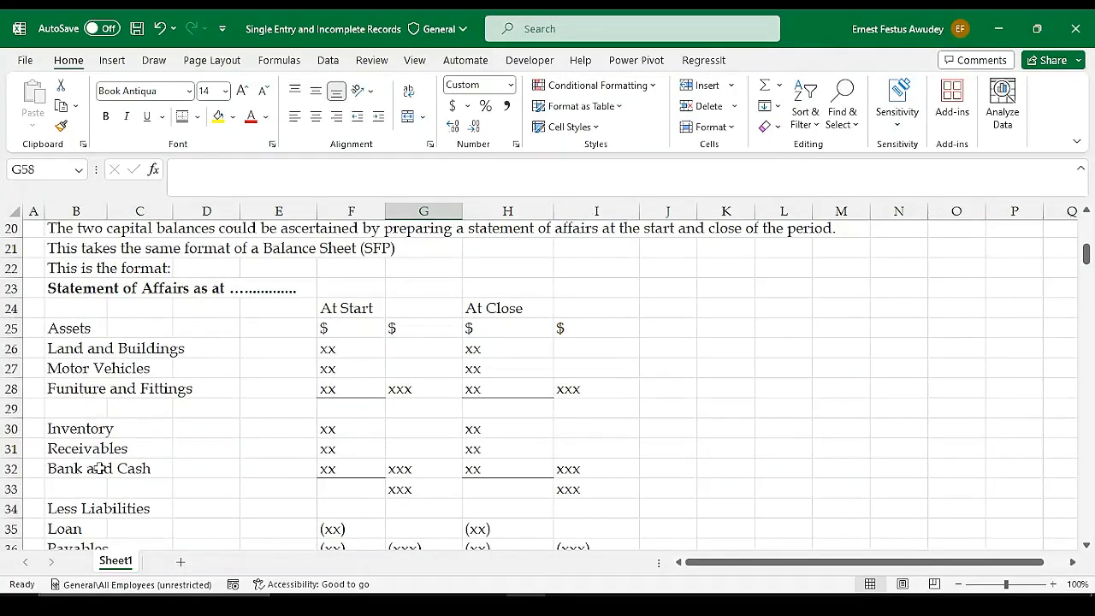
scroll(252, 469, down, 1)
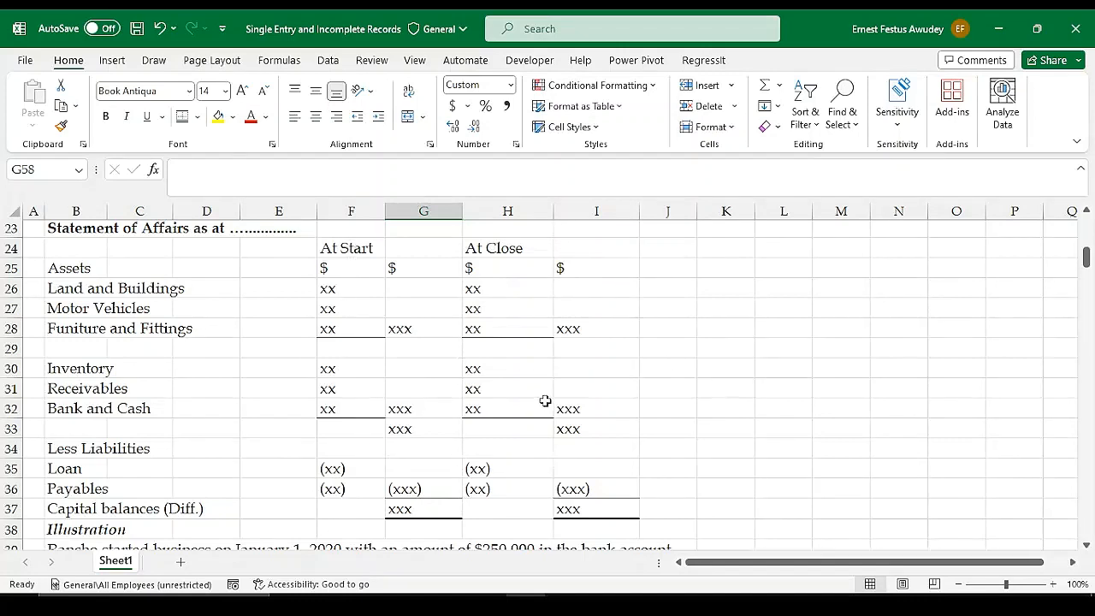
scroll(667, 374, up, 5)
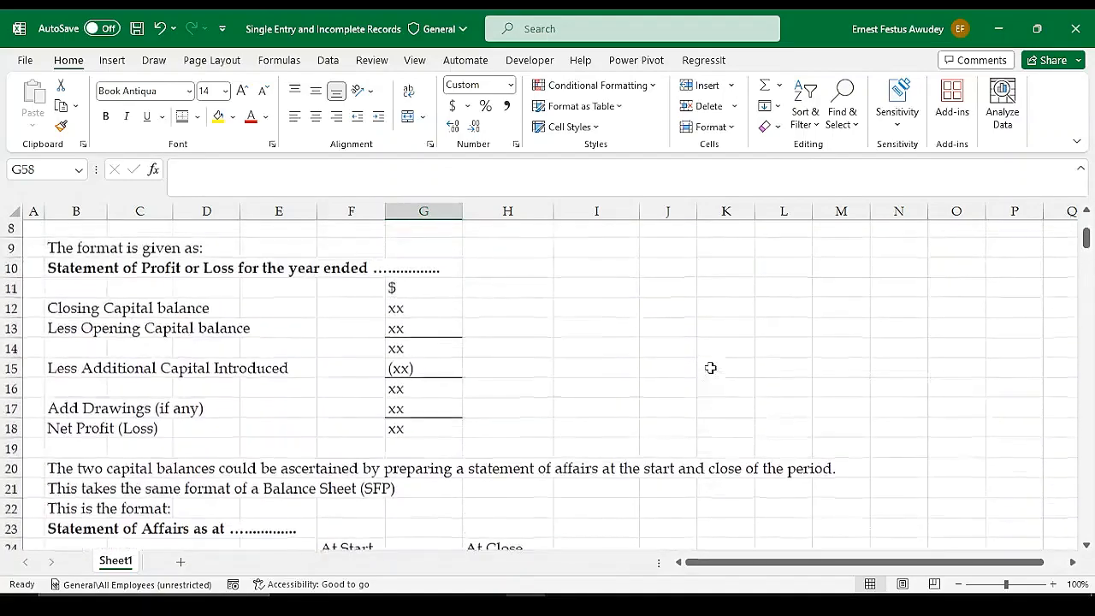
scroll(710, 368, down, 9)
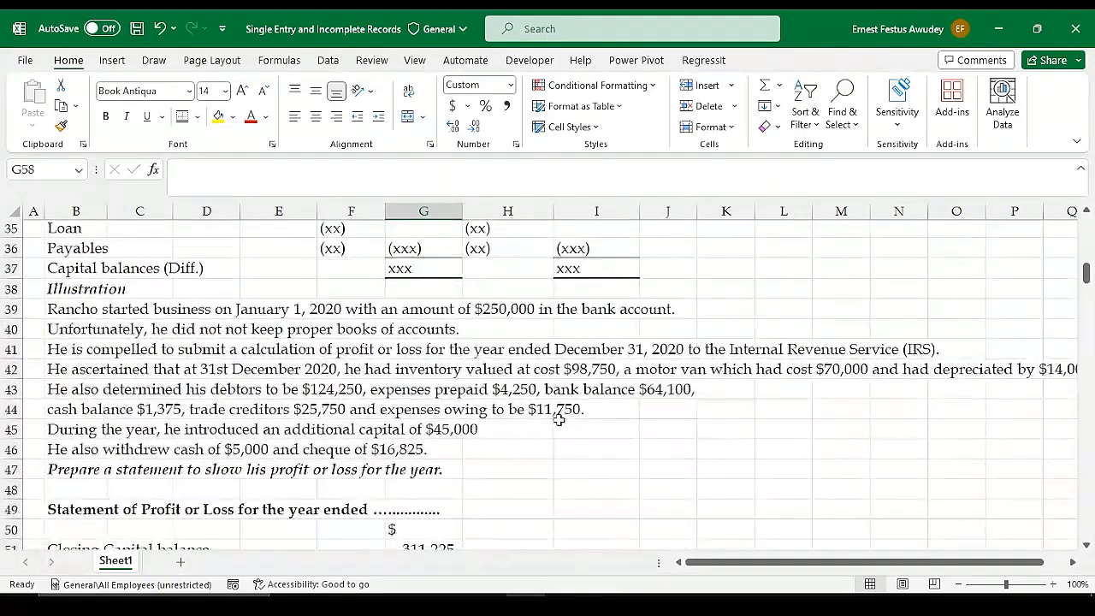
Review the opening capital in the illustration against the Statement of Affairs and profit or loss formats, then the completed solution
click(482, 309)
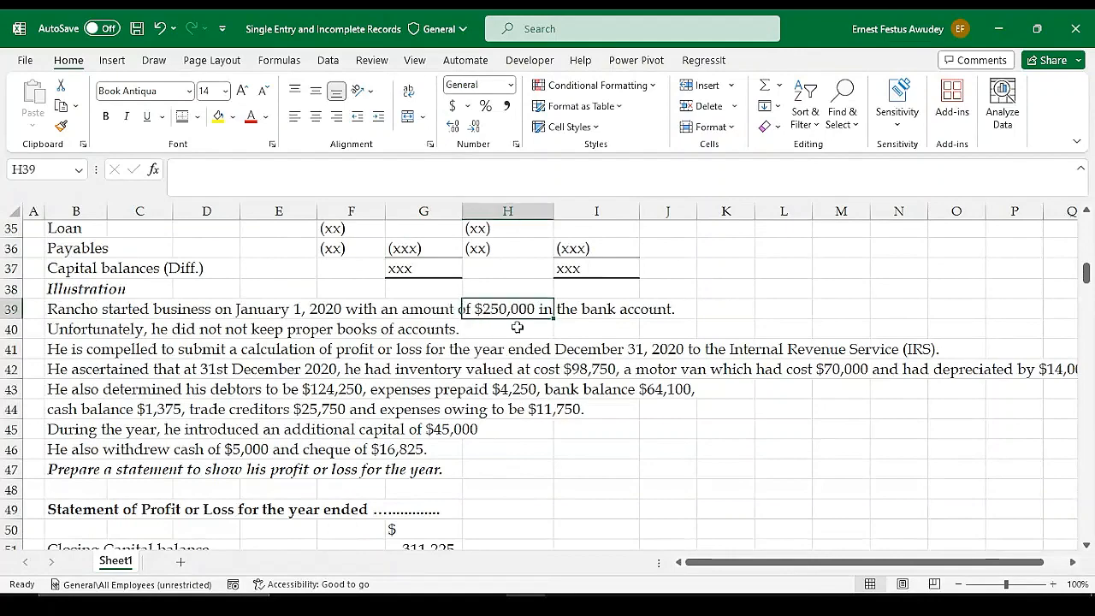
scroll(517, 327, up, 3)
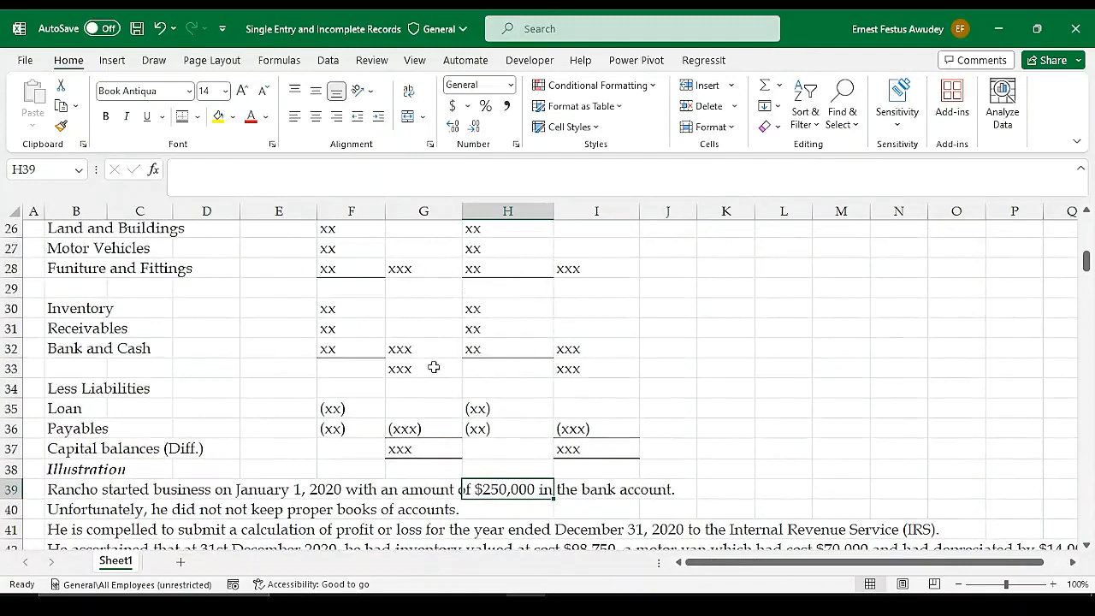
scroll(419, 315, up, 1)
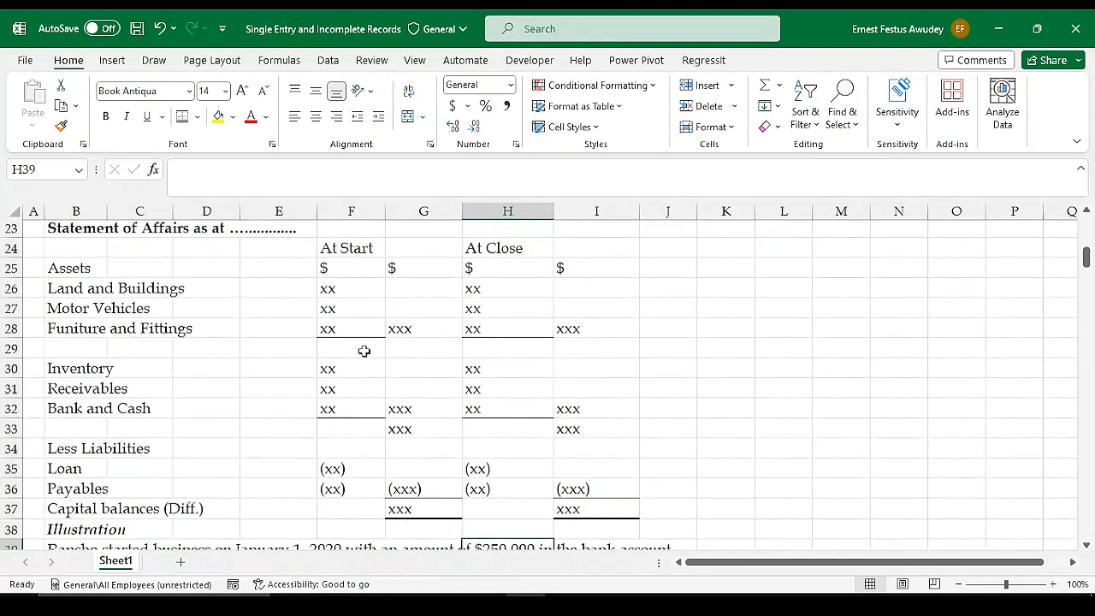
scroll(533, 455, down, 2)
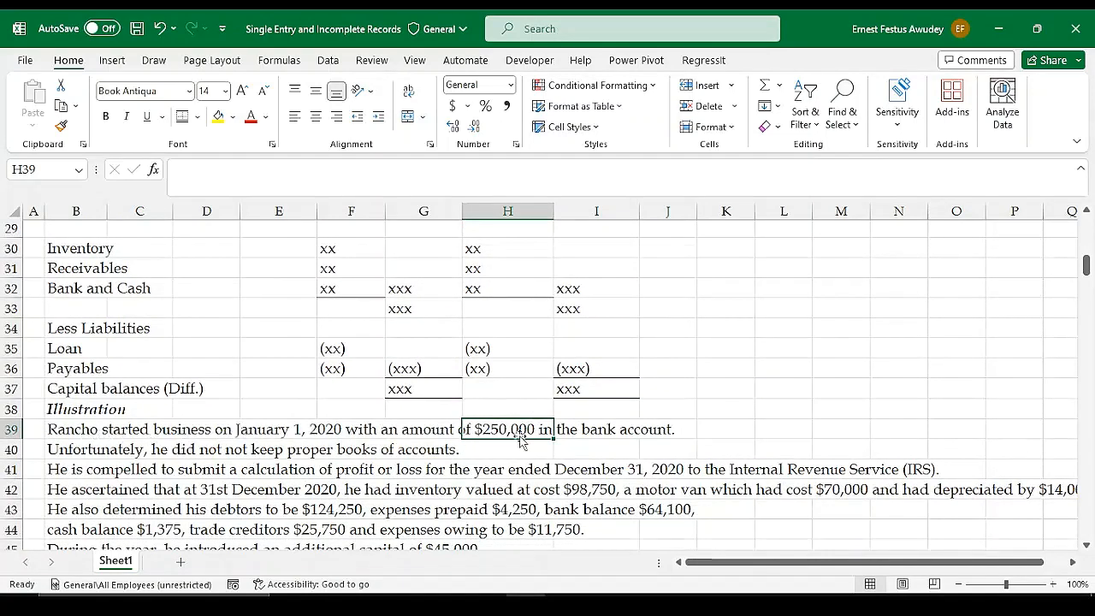
click(658, 471)
scroll(556, 471, down, 4)
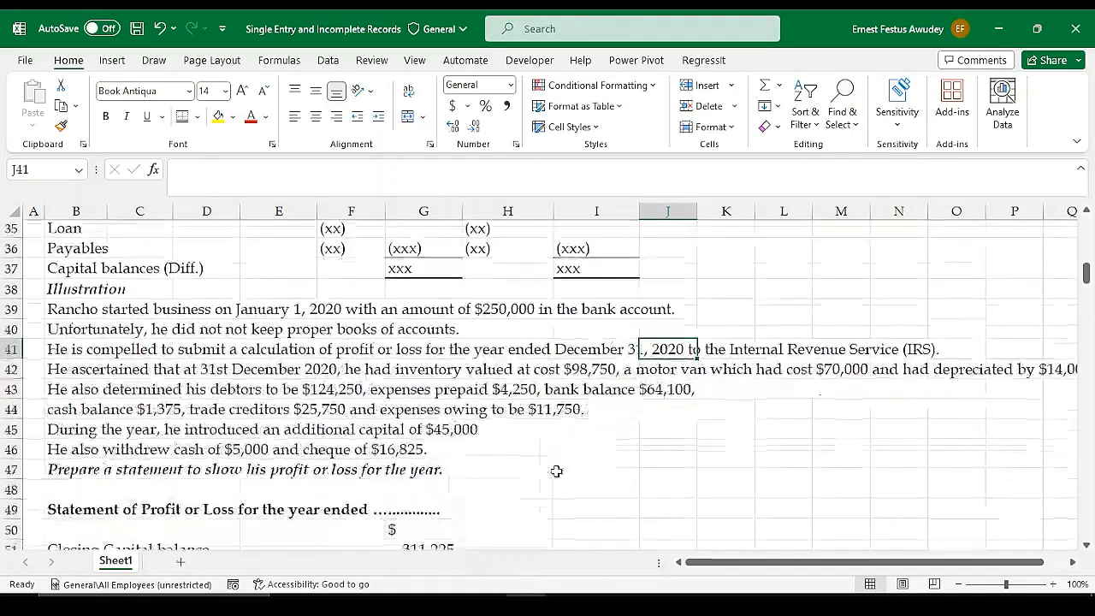
scroll(556, 471, up, 7)
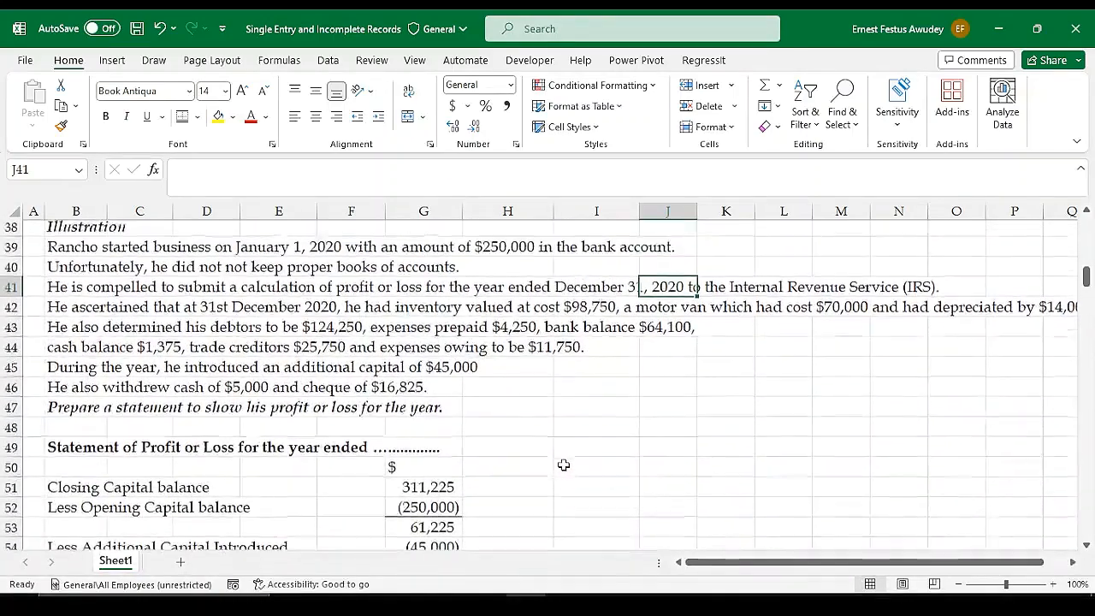
scroll(564, 464, up, 4)
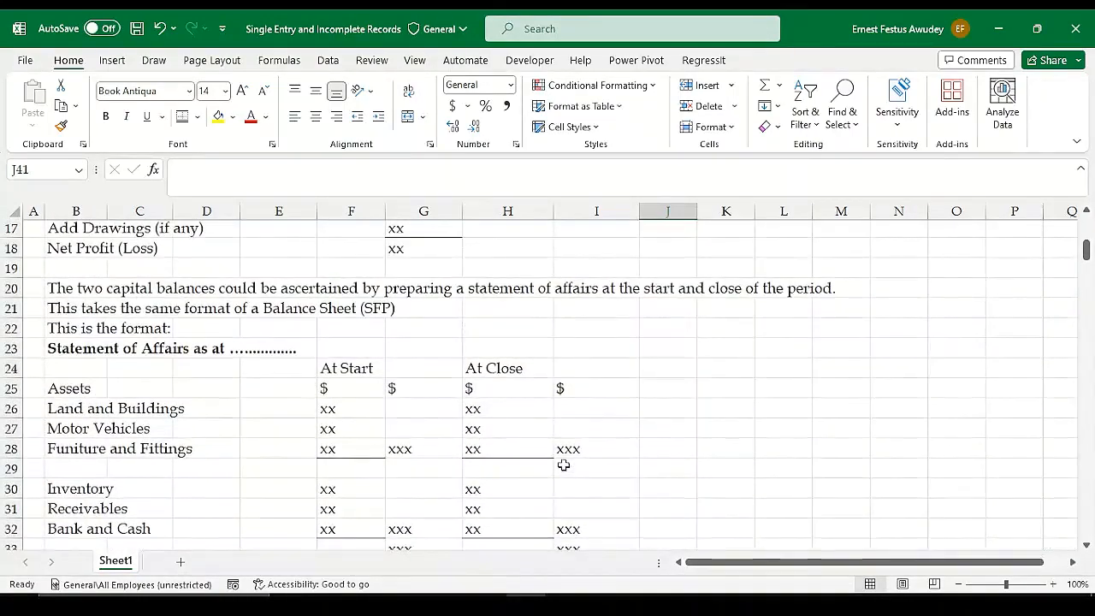
scroll(564, 460, up, 1)
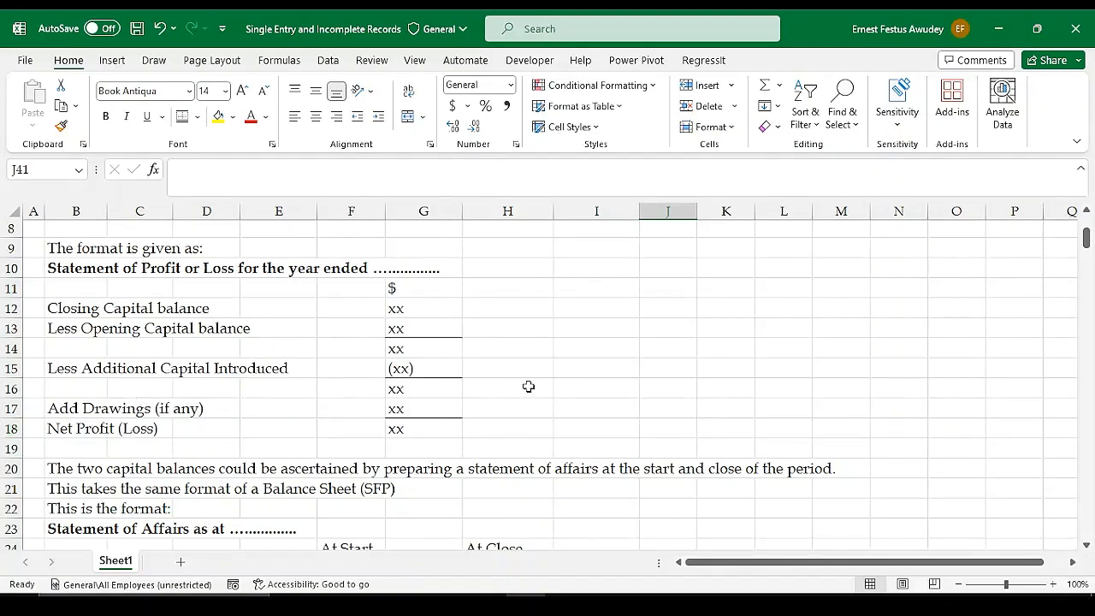
scroll(528, 387, down, 4)
scroll(530, 390, down, 5)
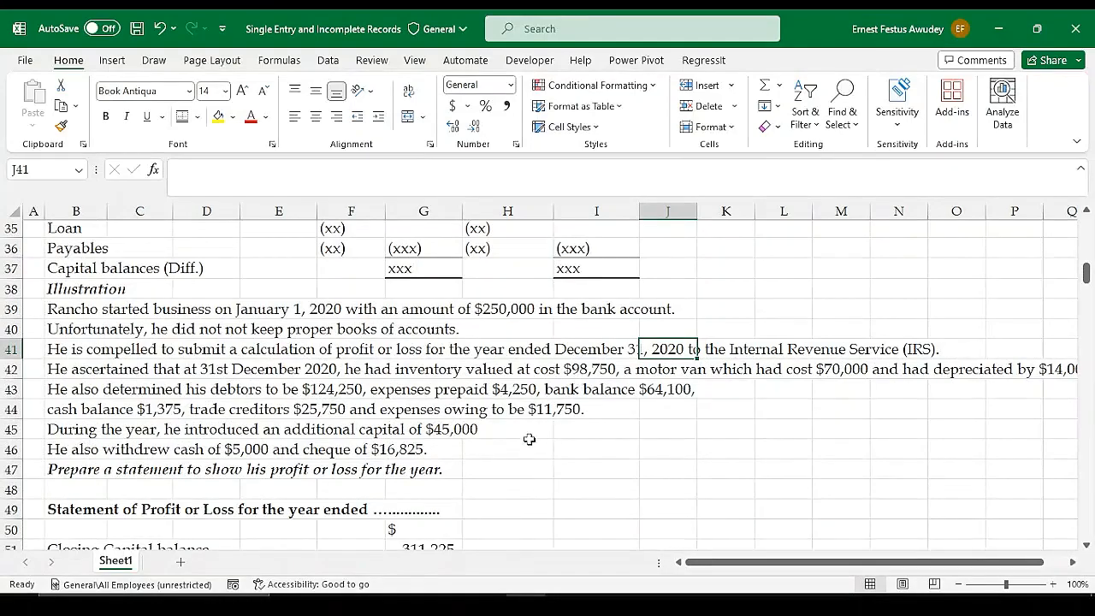
scroll(551, 438, down, 2)
scroll(567, 426, down, 6)
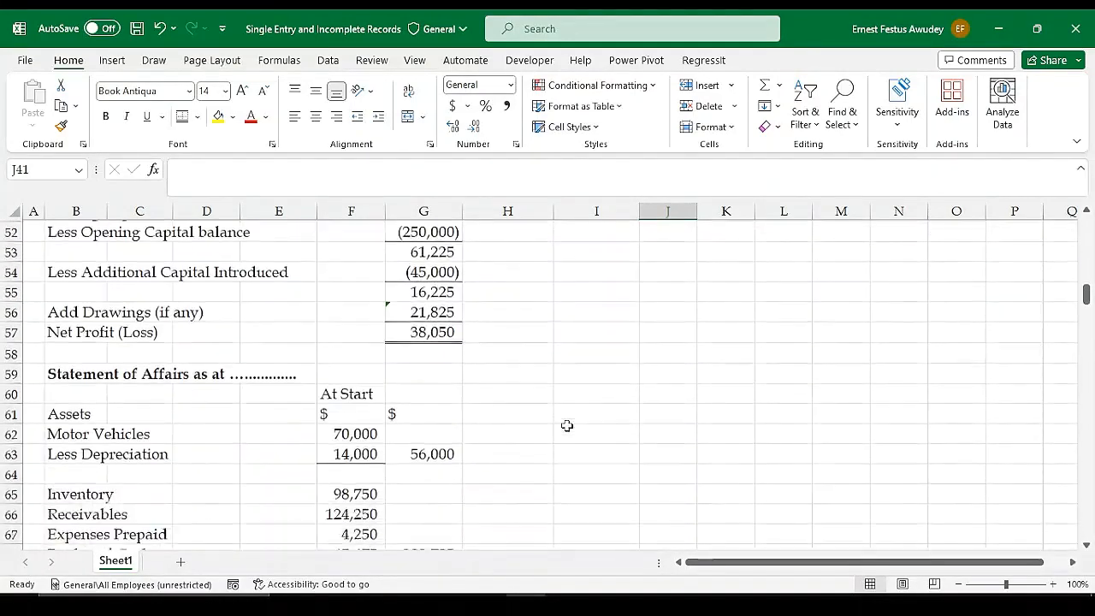
Examine the Incomplete Records notes on standard workings together with the Expenses Account and Revenue Account formats beneath them
scroll(567, 426, down, 5)
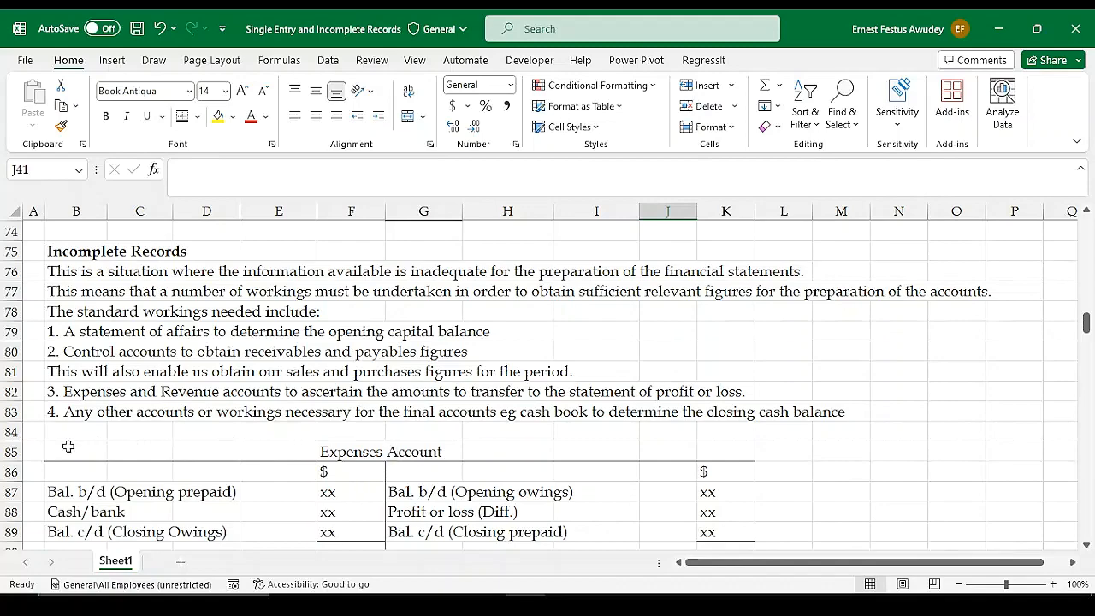
drag(69, 446, 776, 503)
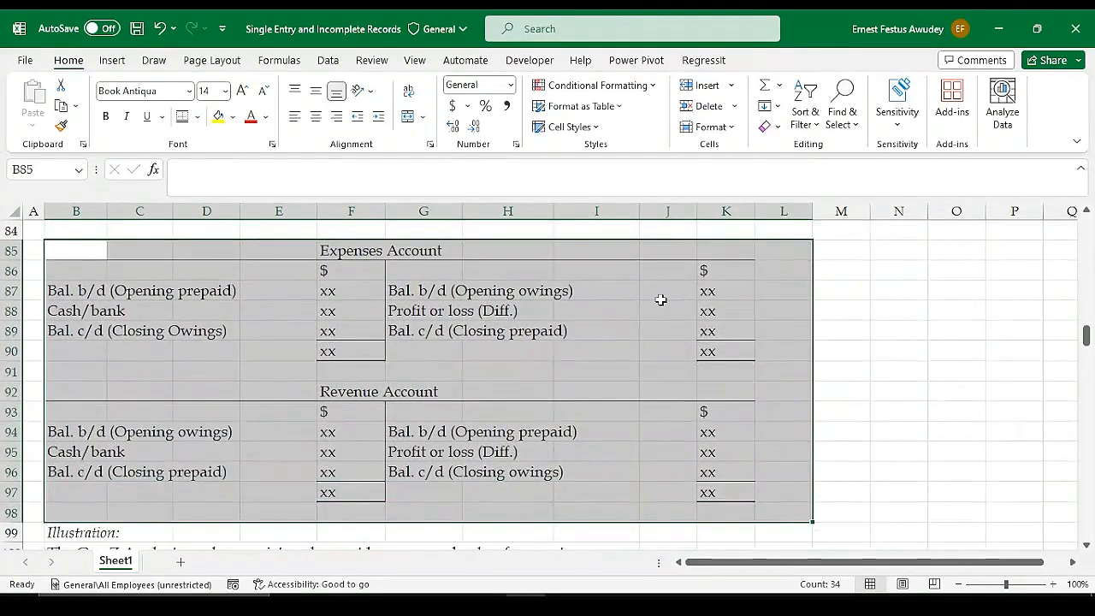
click(564, 294)
scroll(569, 295, up, 2)
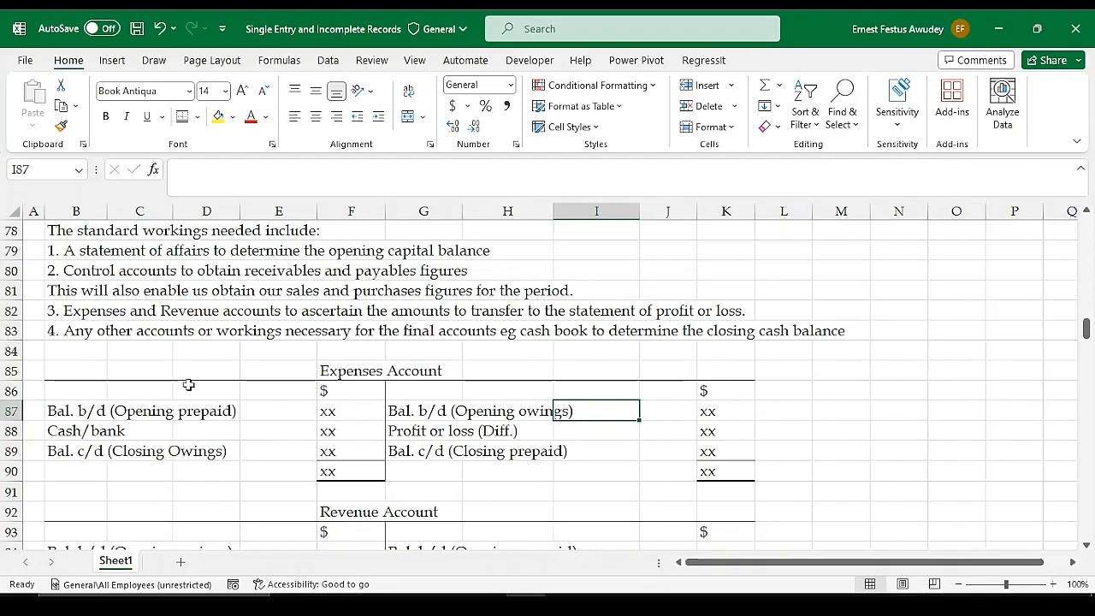
scroll(527, 309, down, 1)
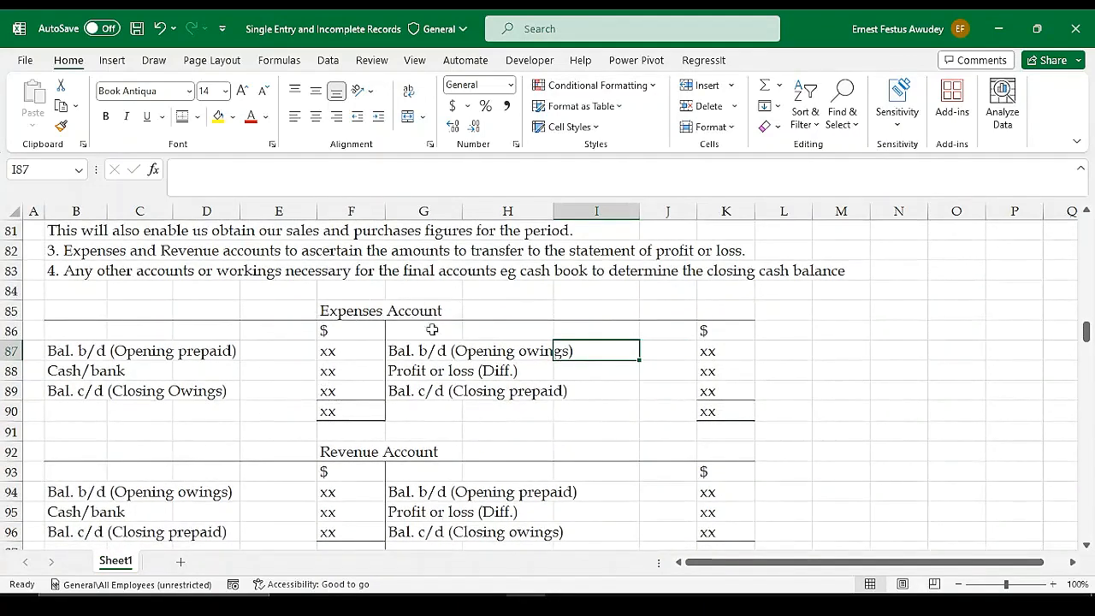
click(428, 385)
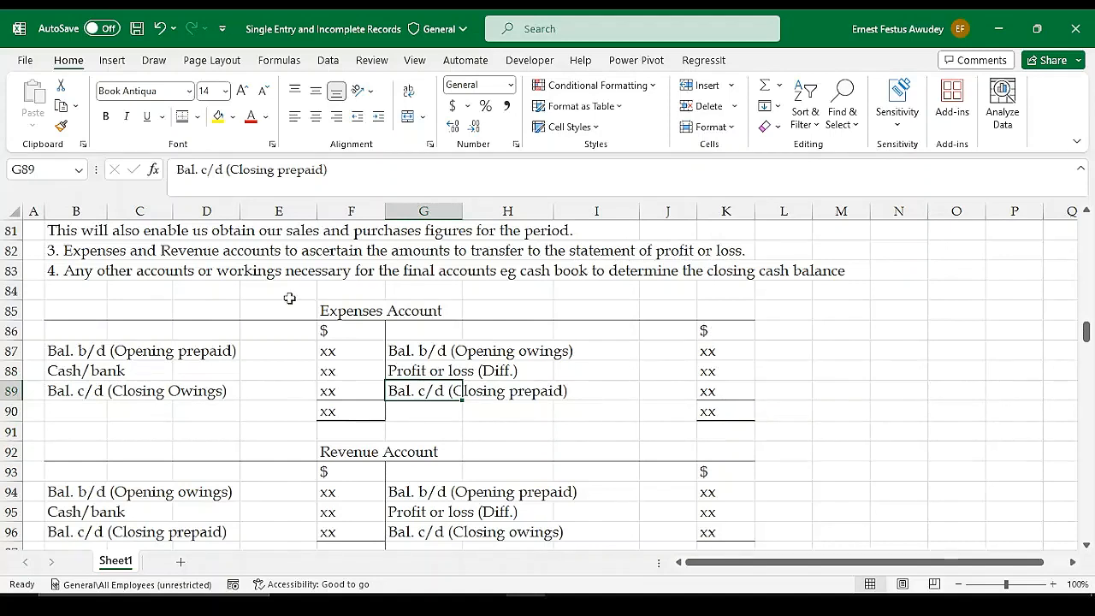
Examine the Expenses Account format in B85:K90, comparing the sides for opening prepaid, opening owings and closing owings
drag(71, 302, 720, 415)
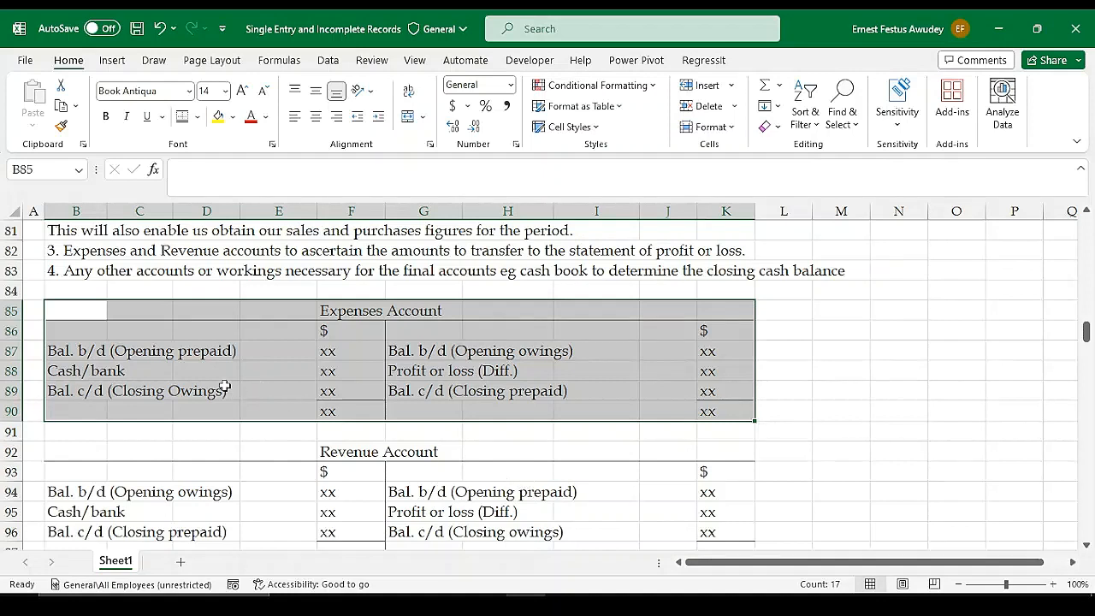
click(279, 358)
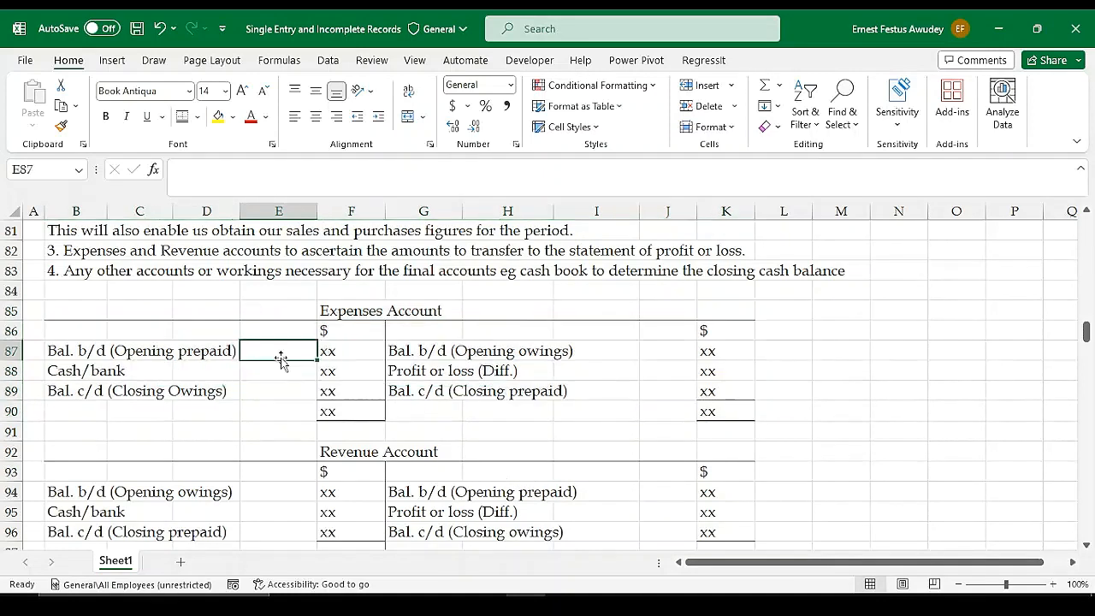
click(340, 357)
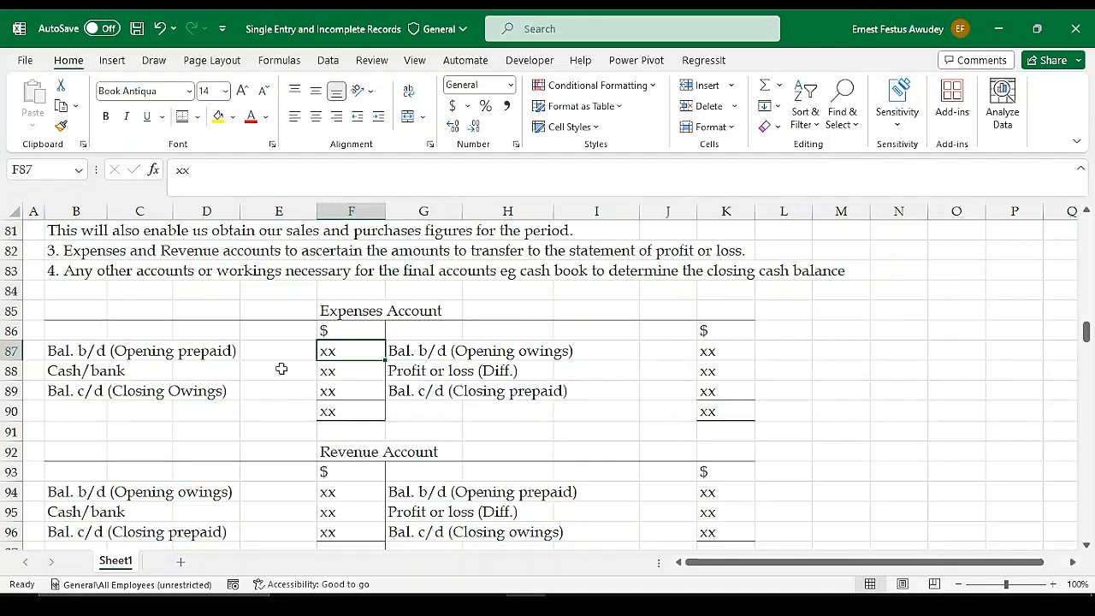
click(465, 352)
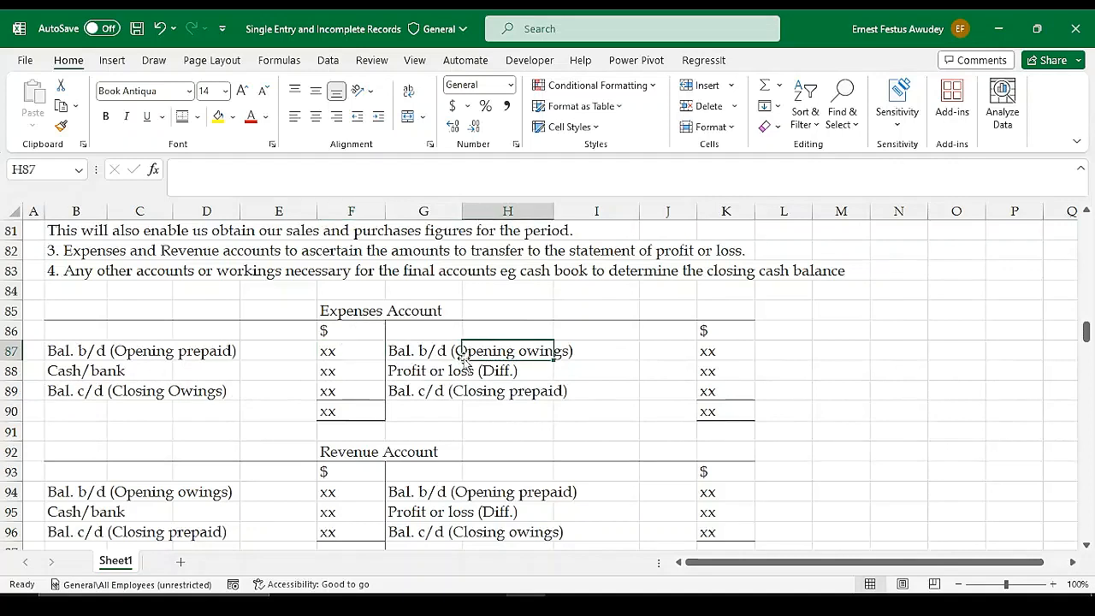
click(431, 352)
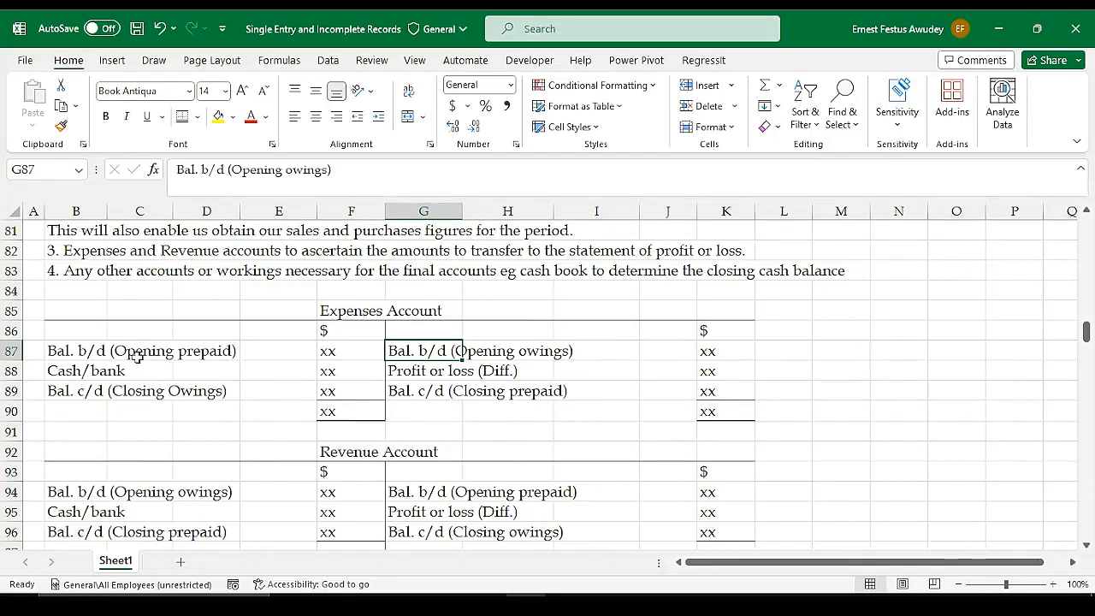
click(70, 356)
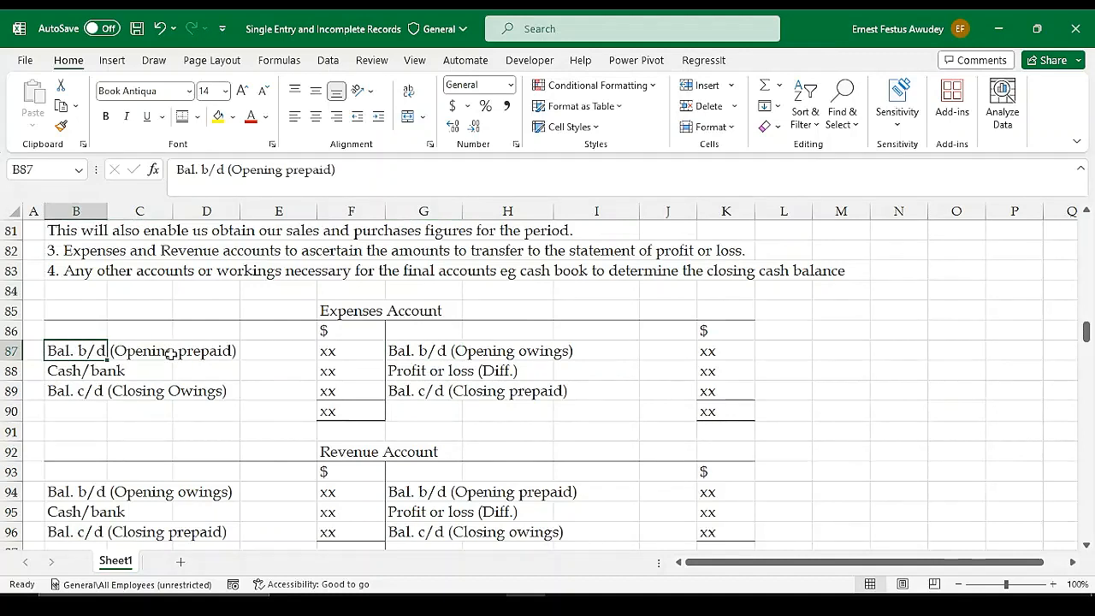
click(342, 353)
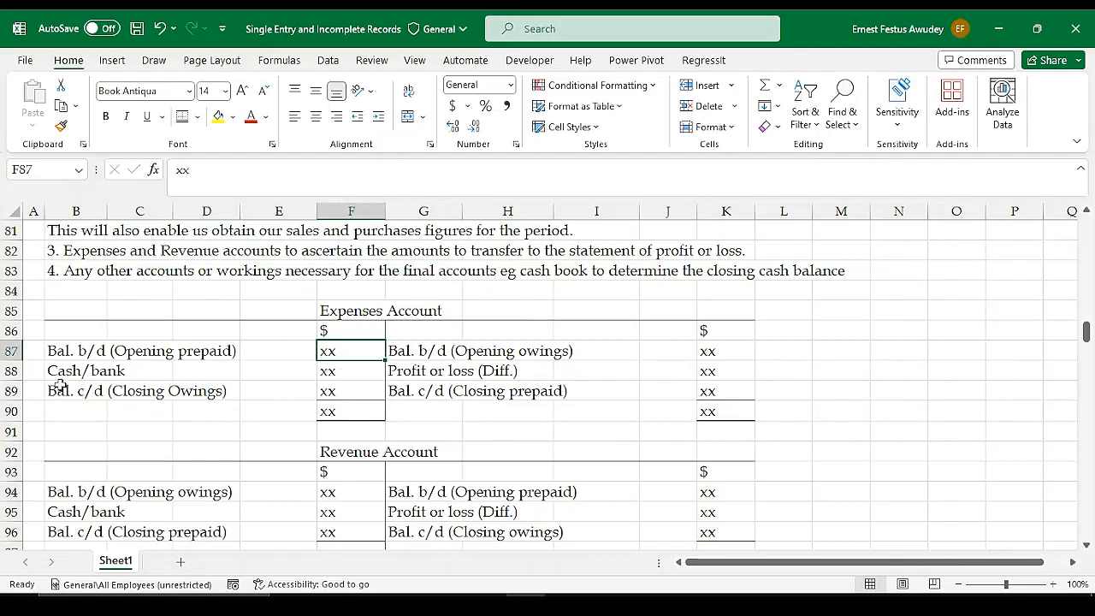
drag(54, 390, 262, 391)
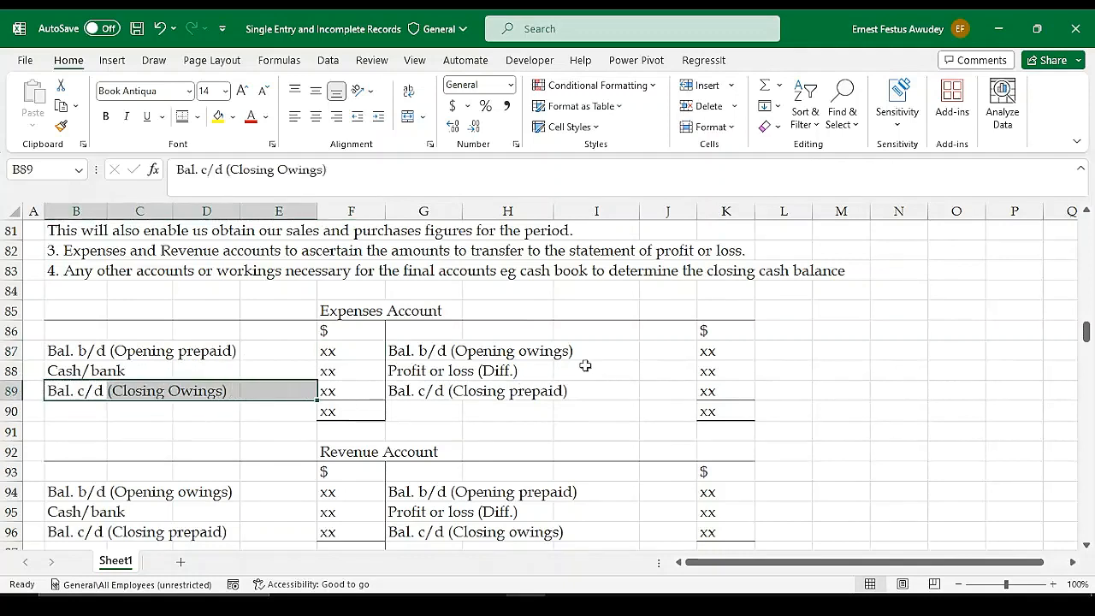
Fill the opening owings entry in G87:K87 and the closing owings entry in B89:F89 of the Expenses Account with yellow
drag(408, 353, 707, 353)
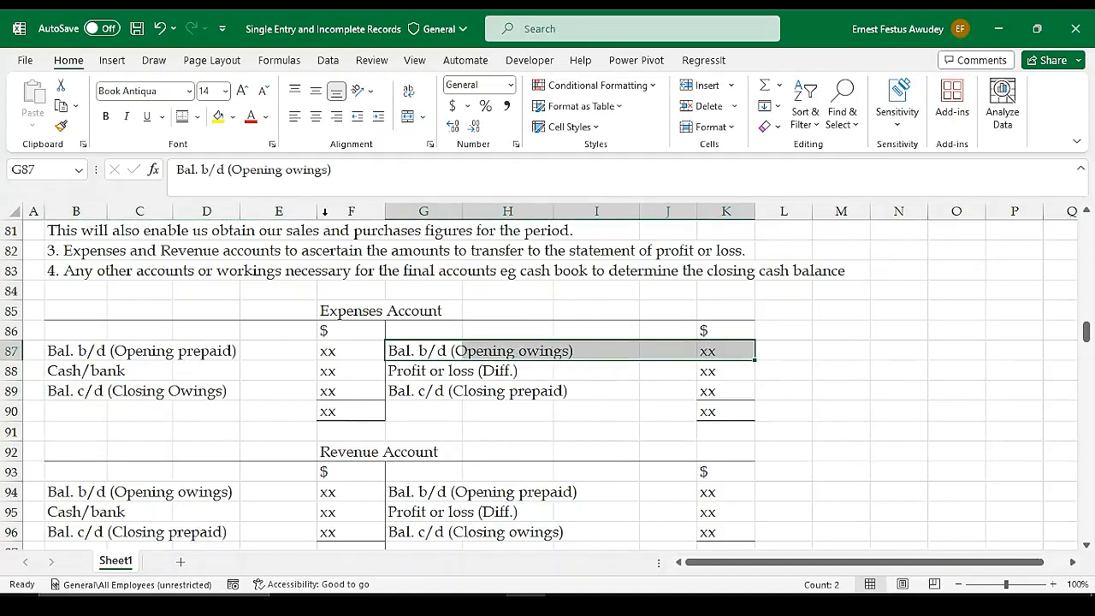
click(219, 120)
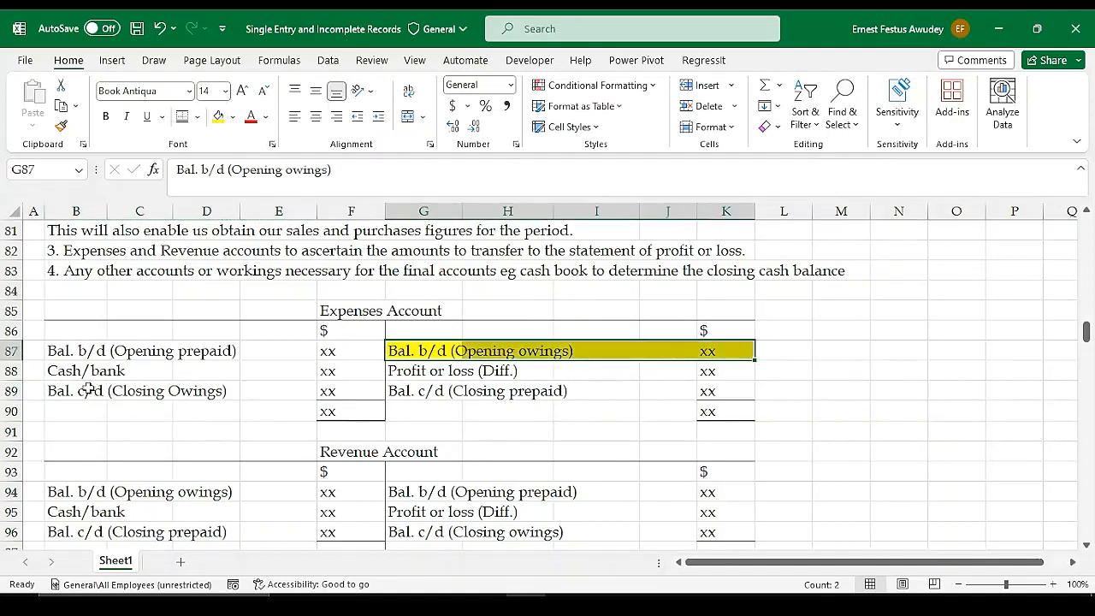
drag(90, 389, 345, 389)
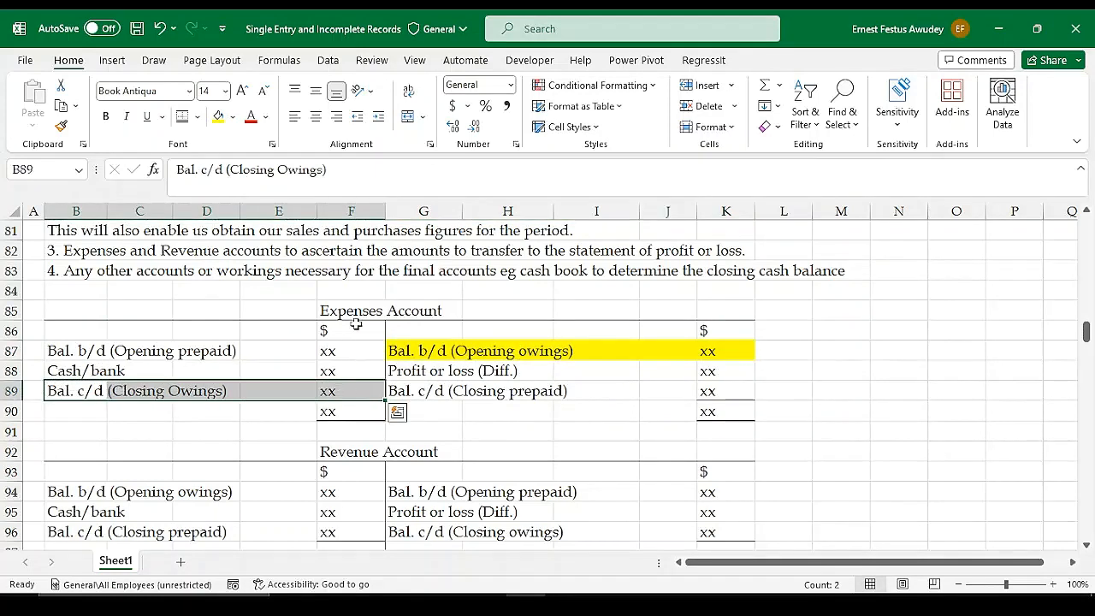
click(219, 120)
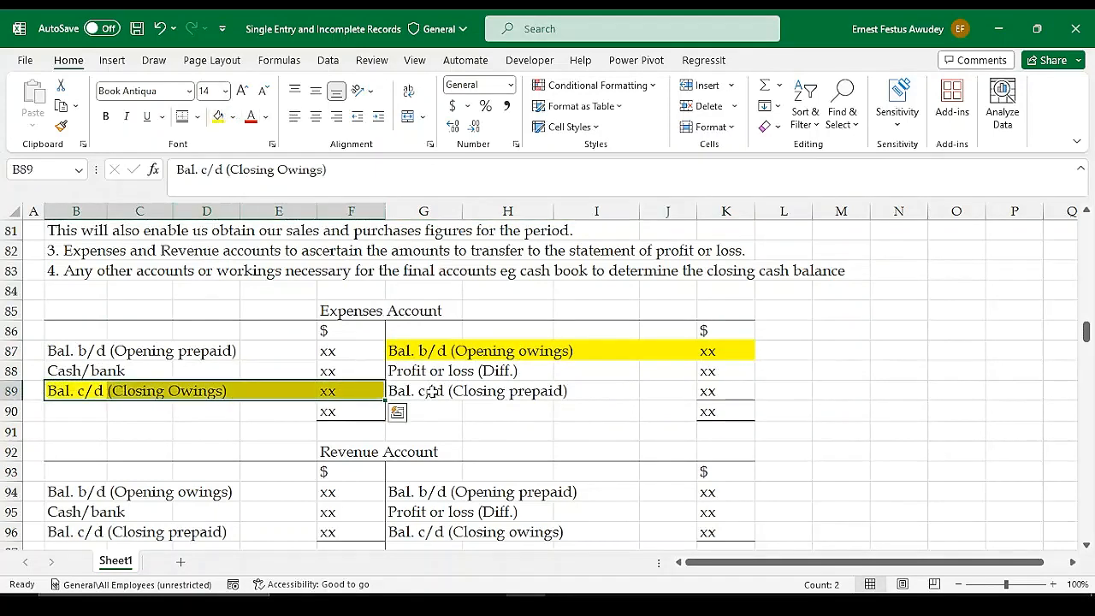
click(459, 408)
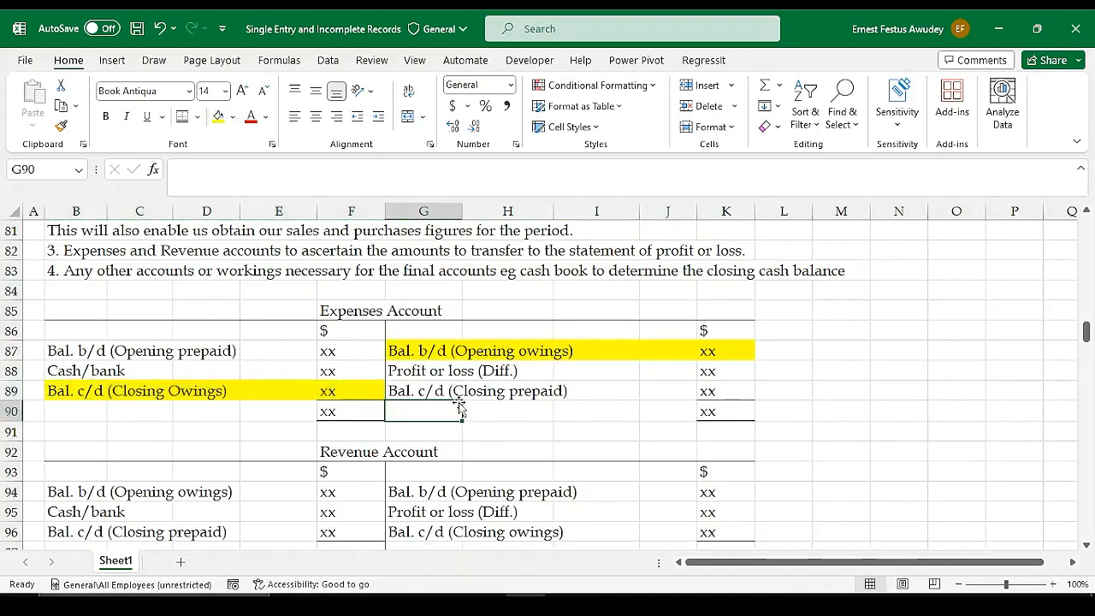
Compare the highlighted owings entries in the Expenses Account with its opening prepaid, profit or loss and closing prepaid entries
click(403, 353)
drag(486, 353, 729, 352)
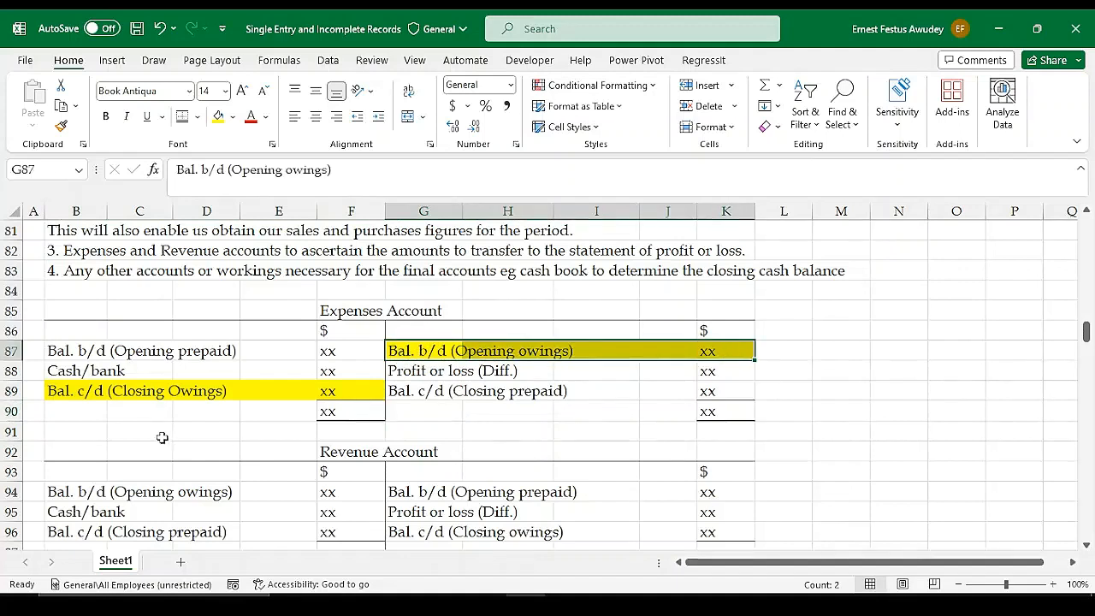
drag(74, 389, 351, 398)
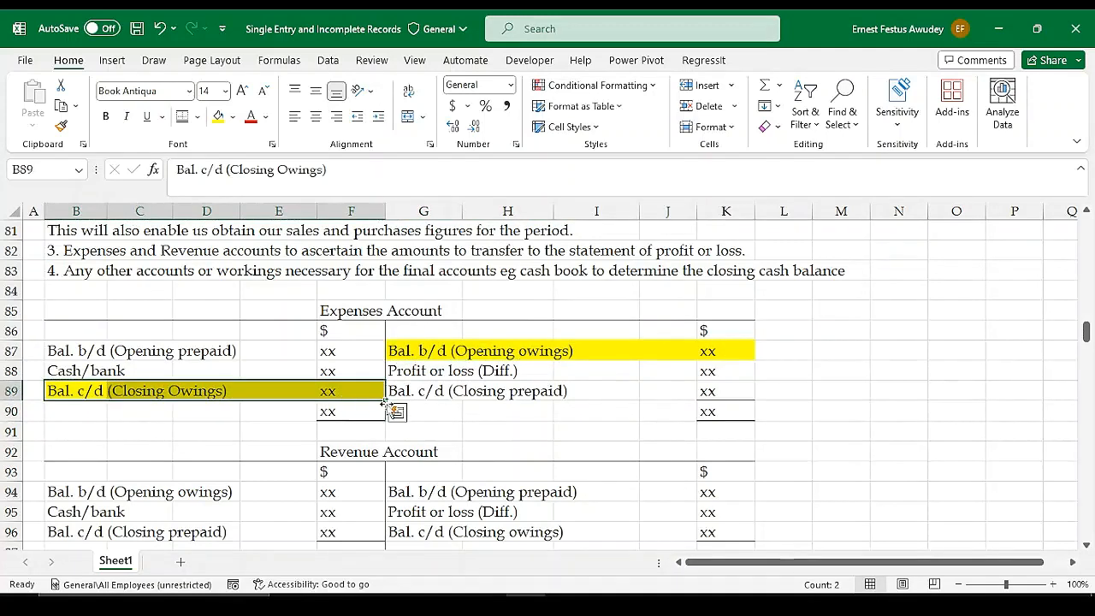
click(466, 409)
drag(184, 349, 726, 398)
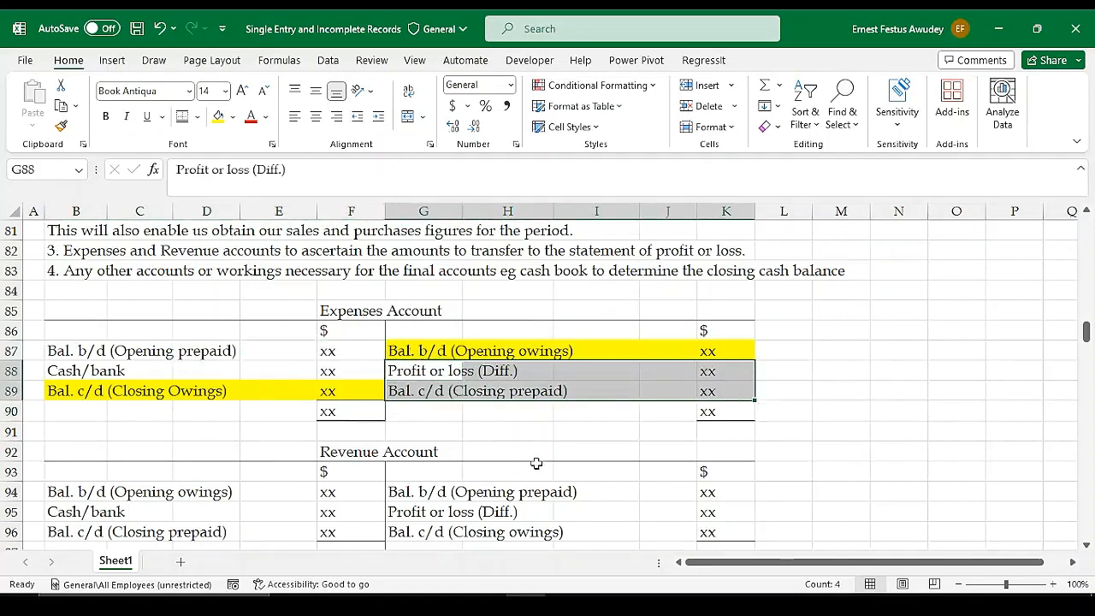
click(586, 430)
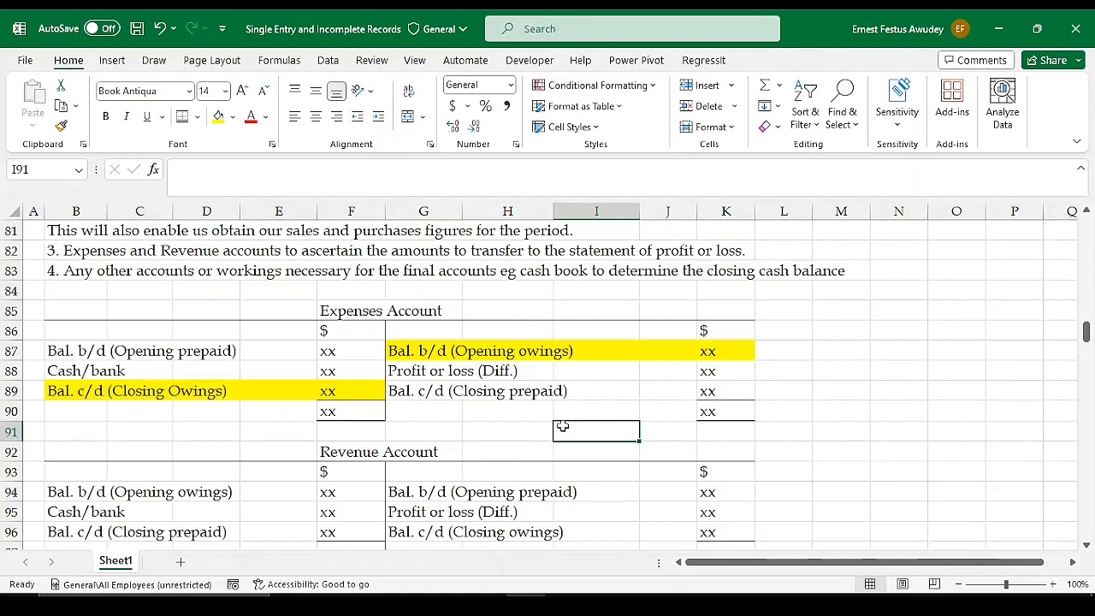
click(345, 351)
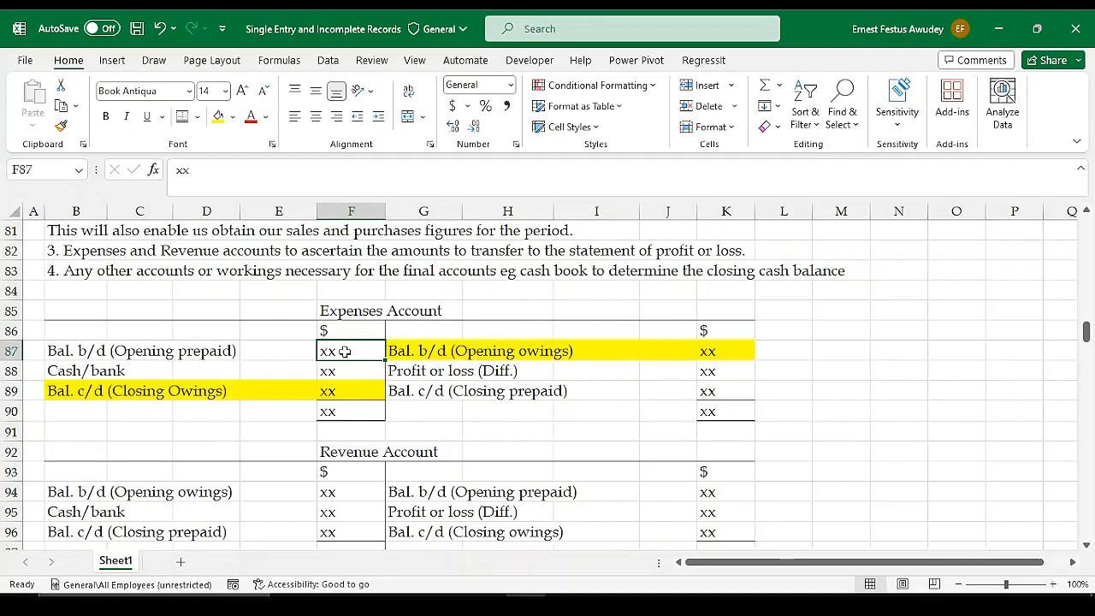
click(548, 388)
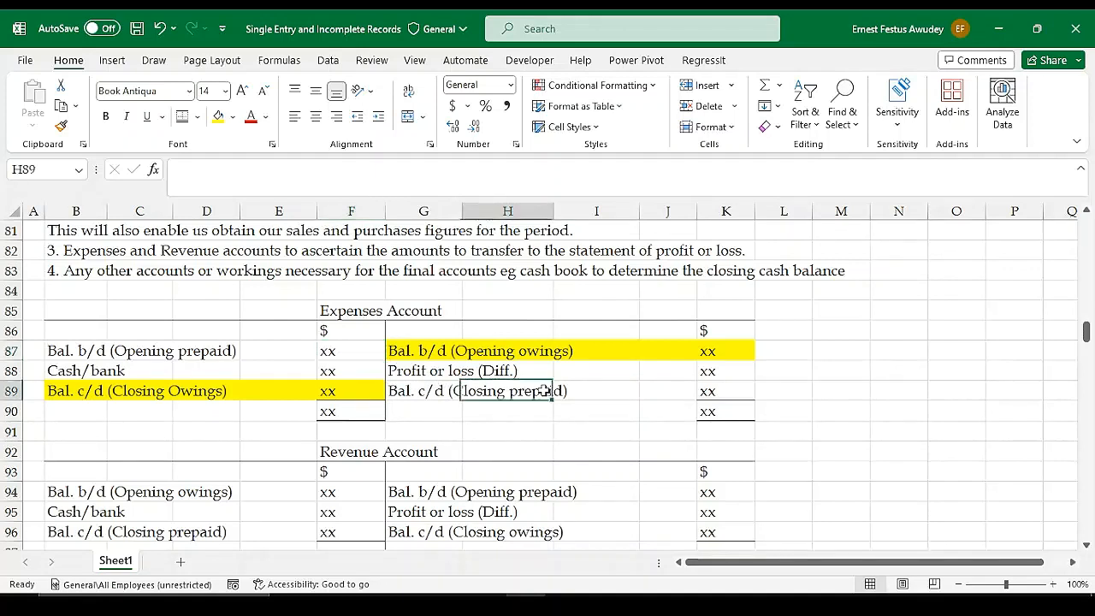
click(622, 394)
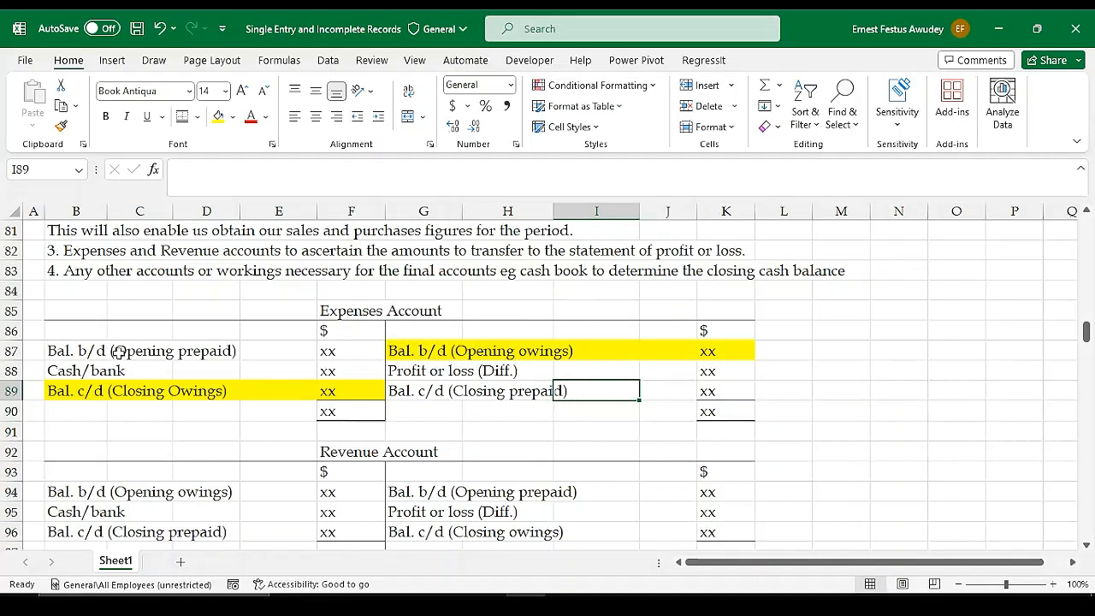
Examine the opening prepaid, cash/bank, total and closing prepaid entries of the Expenses Account with their amounts
click(70, 355)
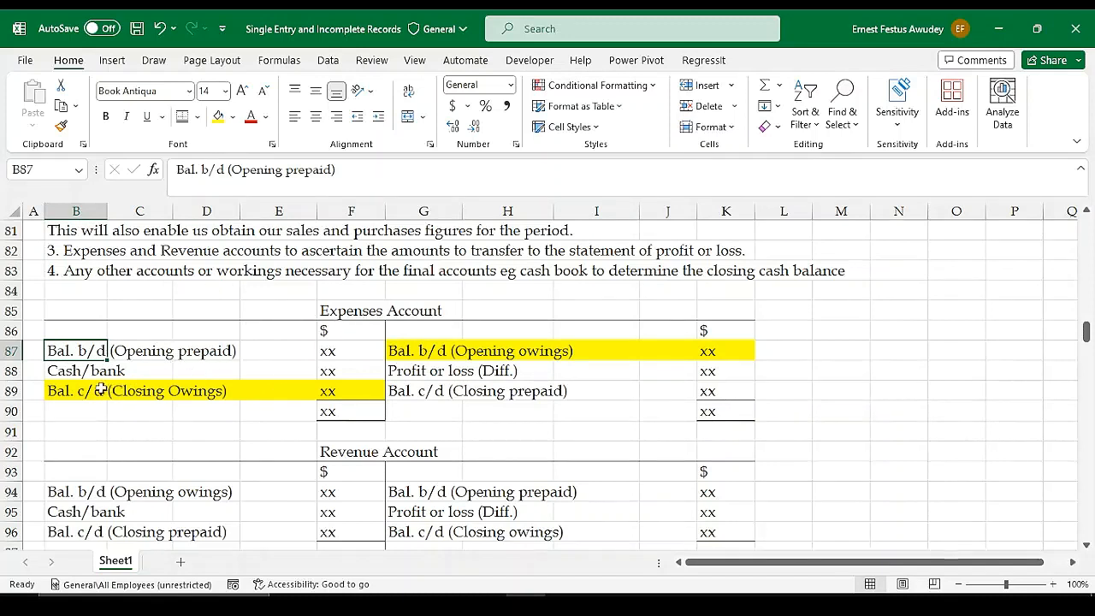
click(341, 352)
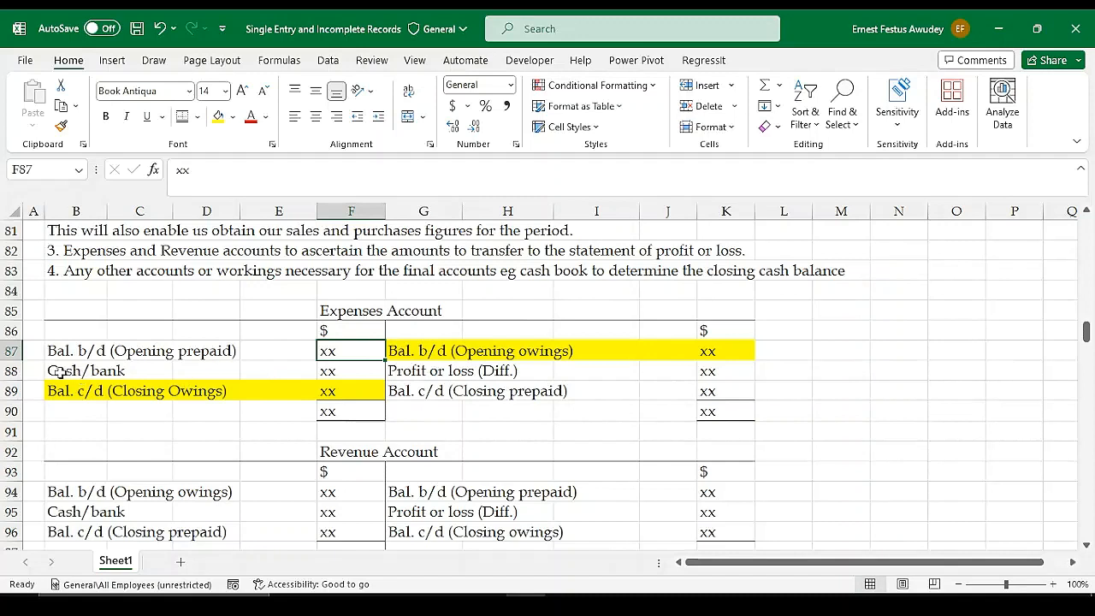
click(352, 370)
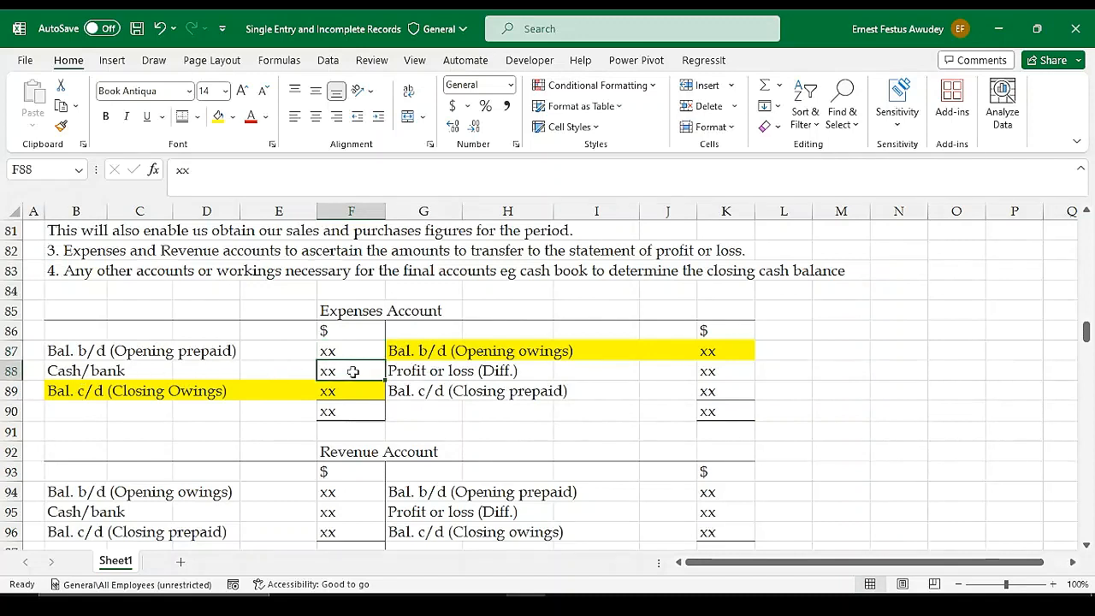
click(64, 374)
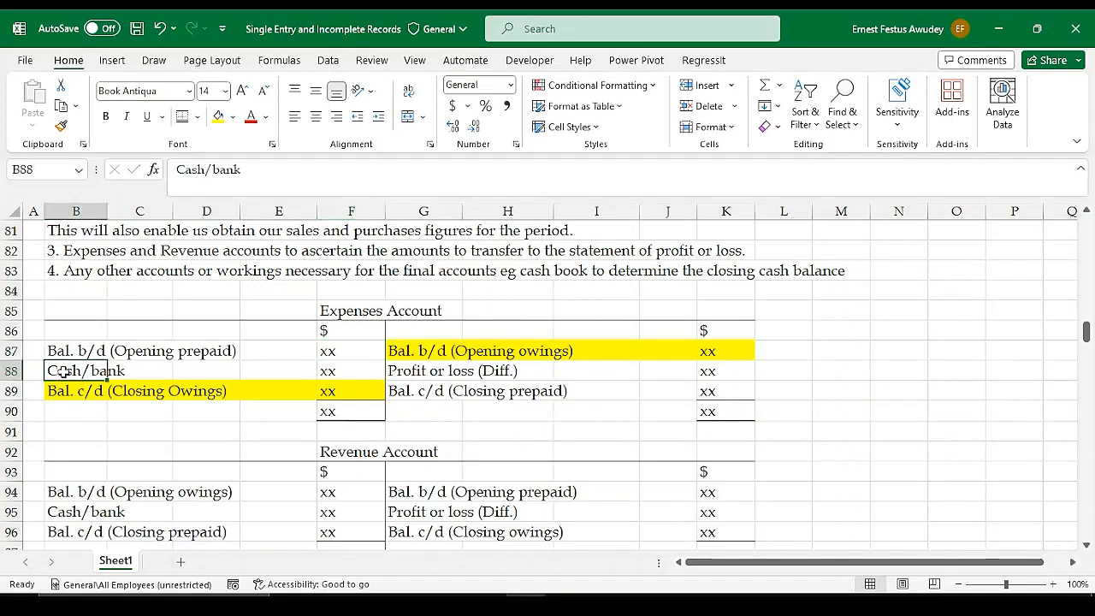
click(342, 368)
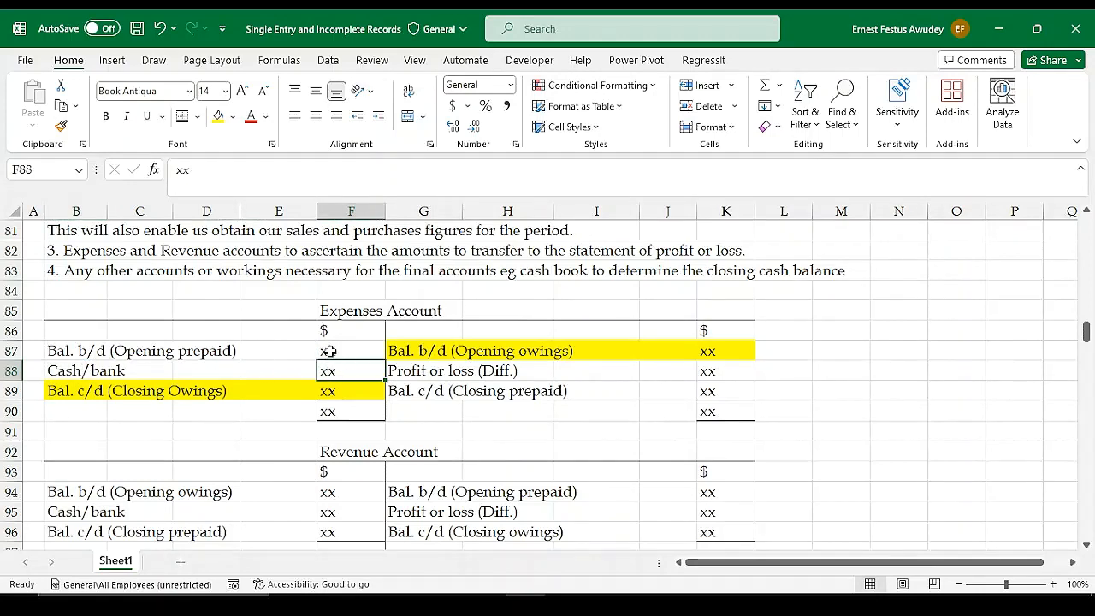
click(342, 351)
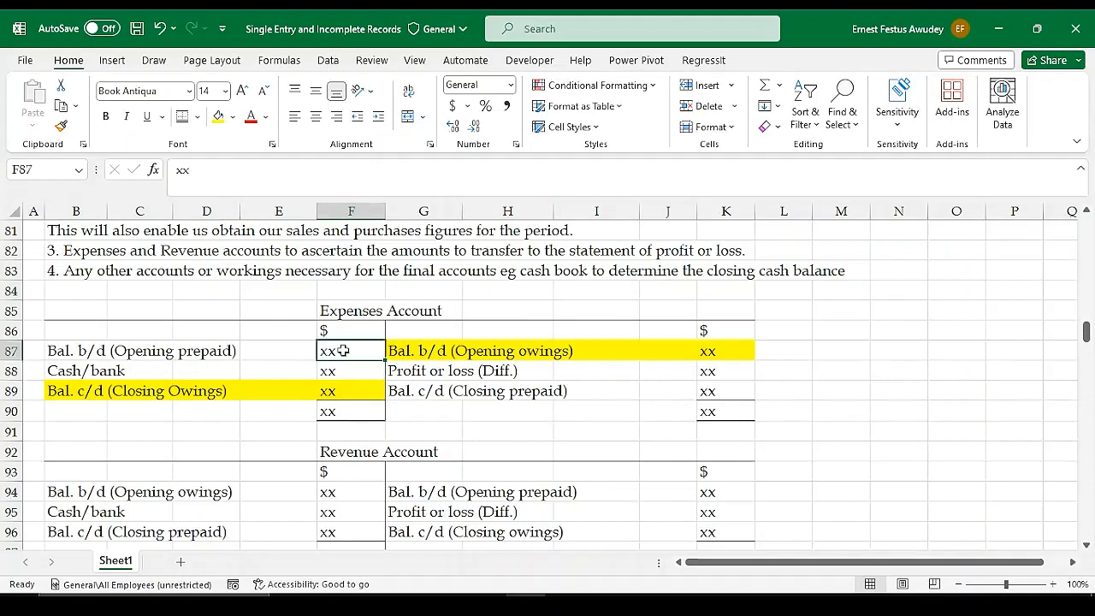
click(342, 410)
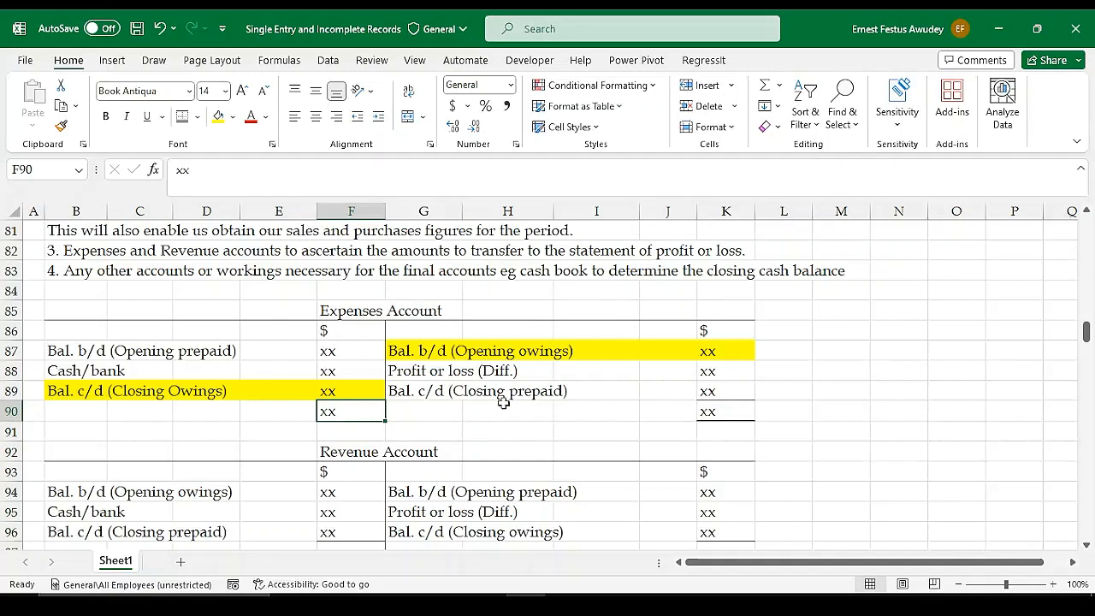
click(412, 391)
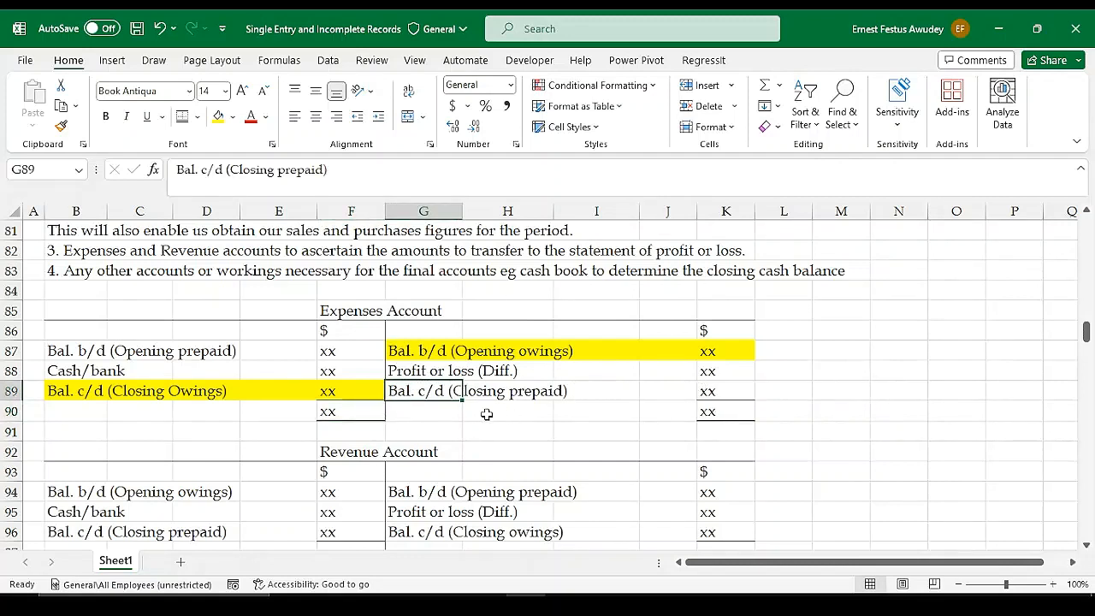
drag(406, 392, 641, 393)
click(721, 392)
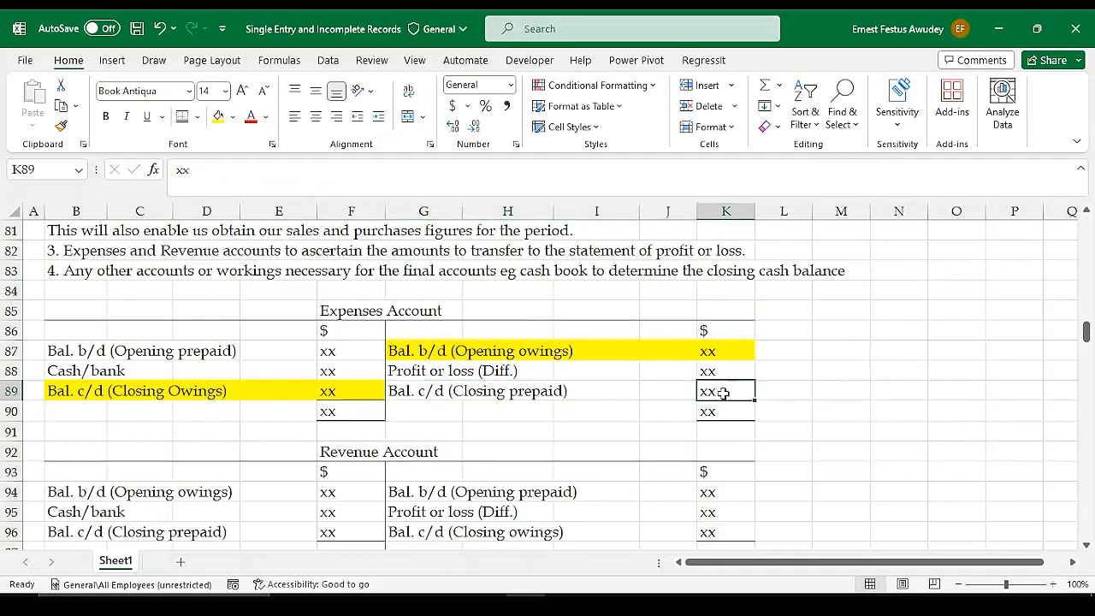
drag(399, 390, 726, 396)
Add the label "Bal b/d" in B91, beneath the debit side of the Expenses Account
click(431, 426)
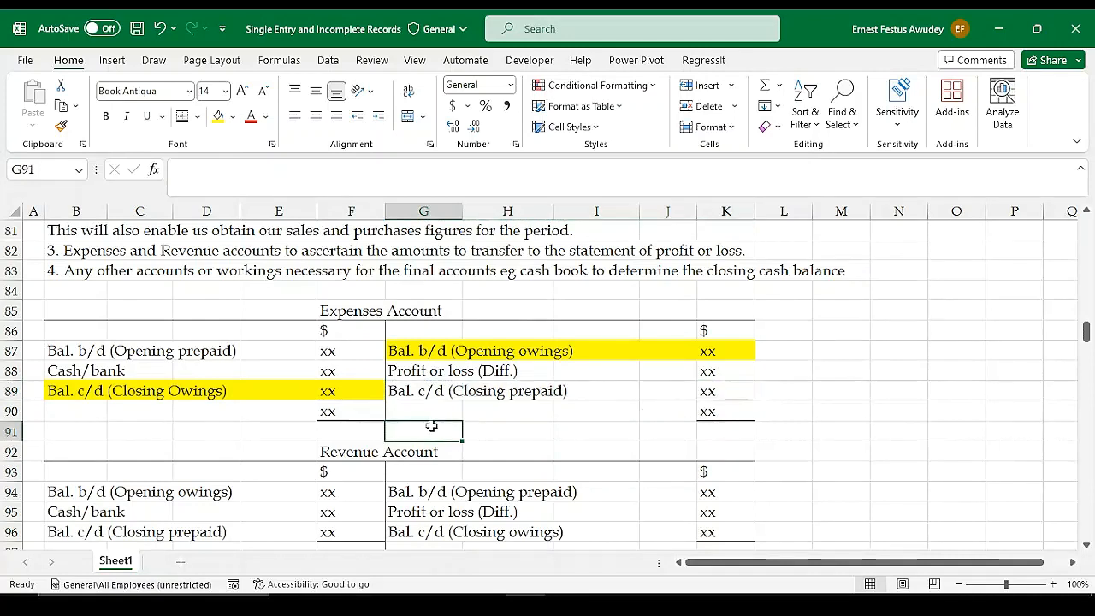
click(76, 433)
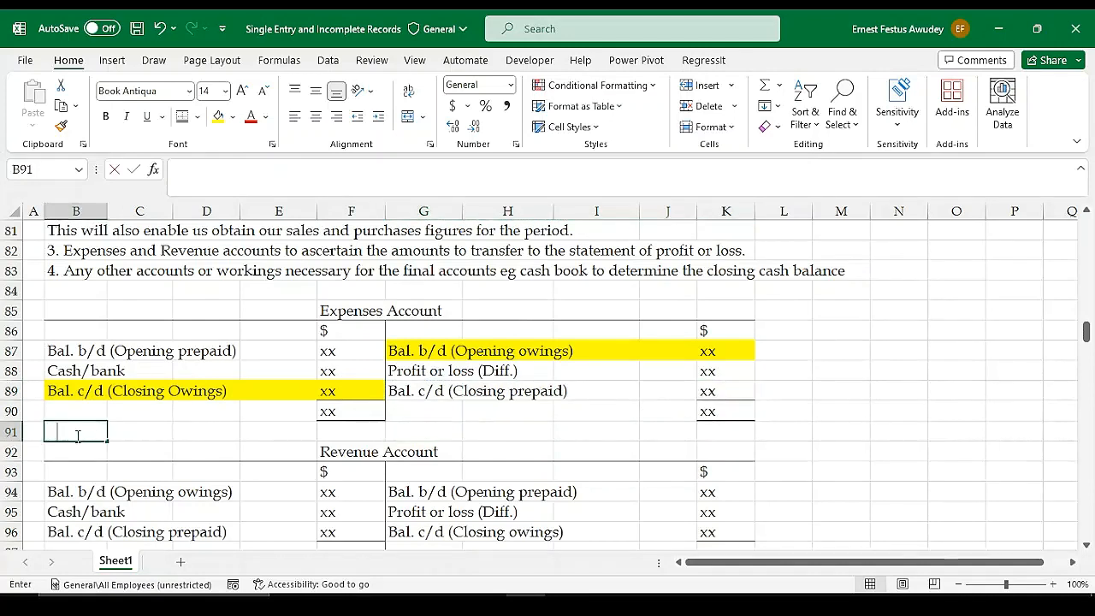
text(Bal b/d)
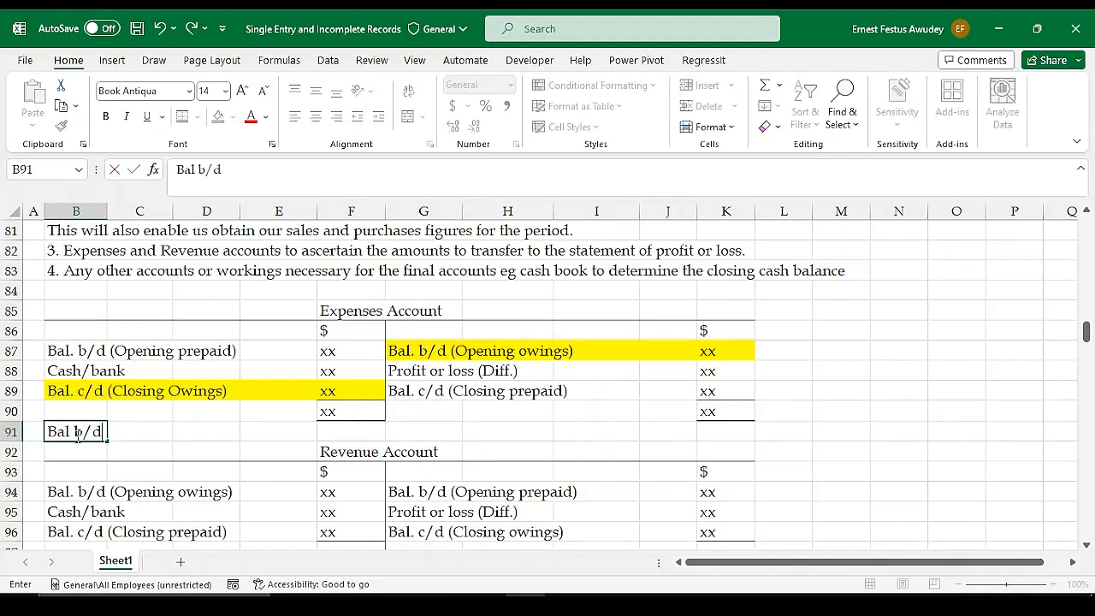
key(Tab)
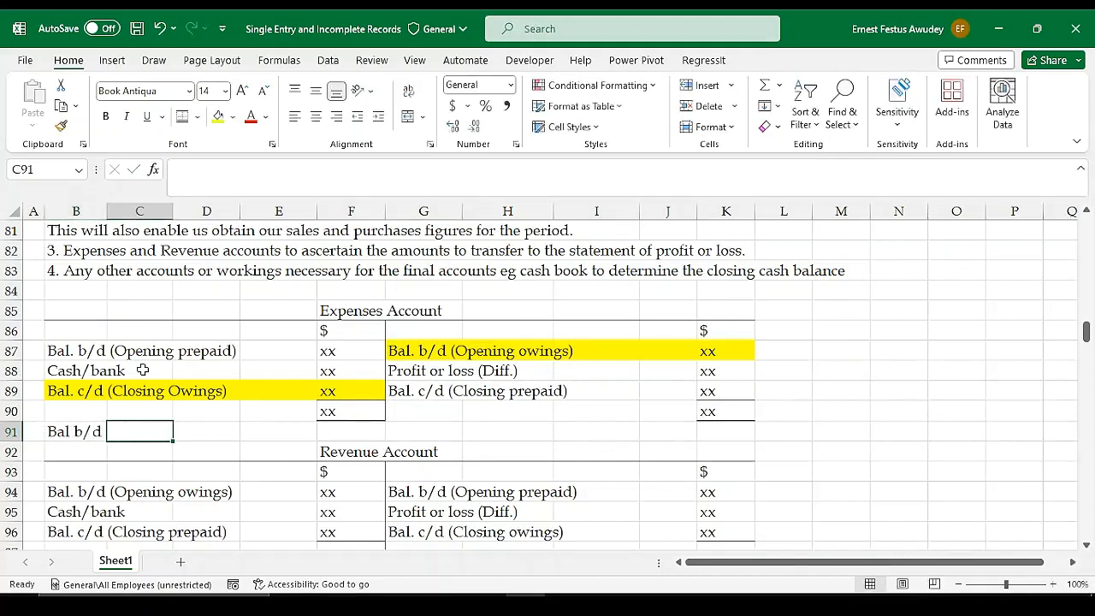
Check the prepaid entries of the Expenses Account and enter xx in F91 as the amount for the Bal b/d line
click(71, 351)
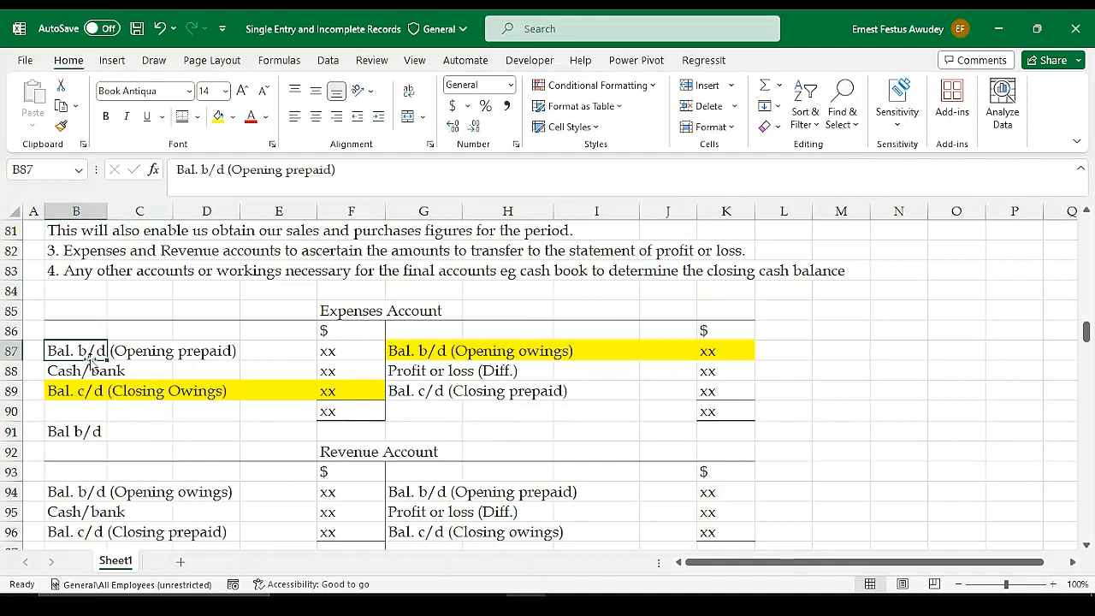
click(84, 307)
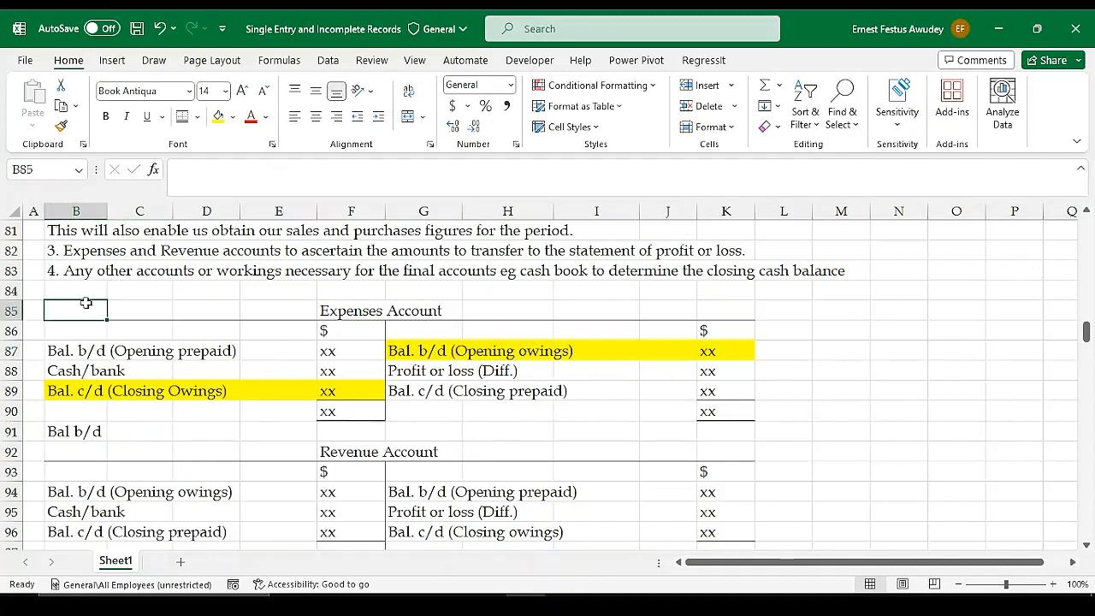
drag(411, 391, 558, 391)
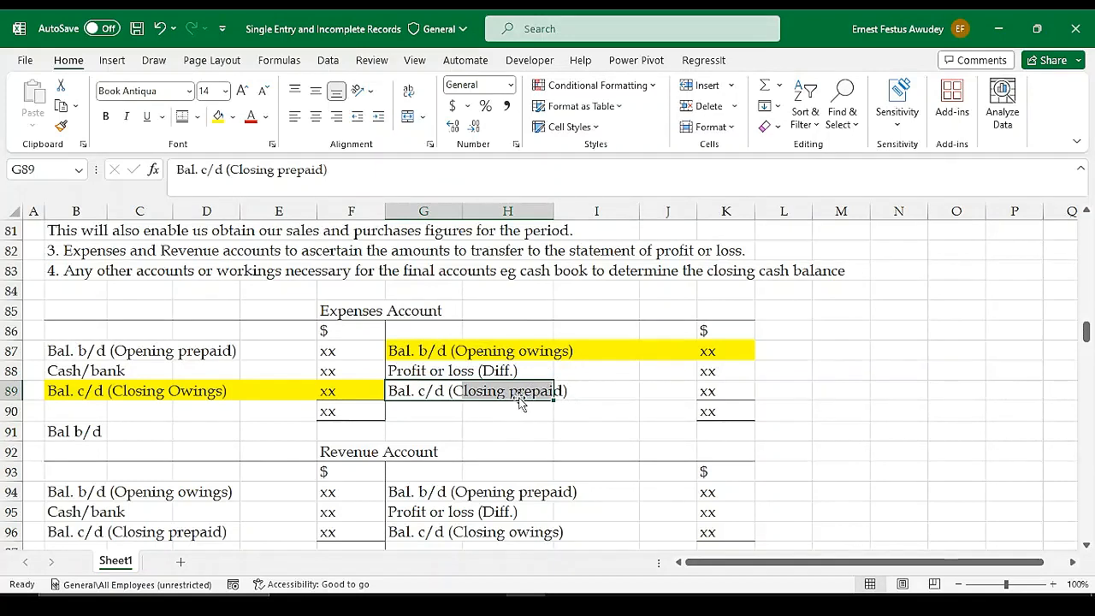
click(67, 431)
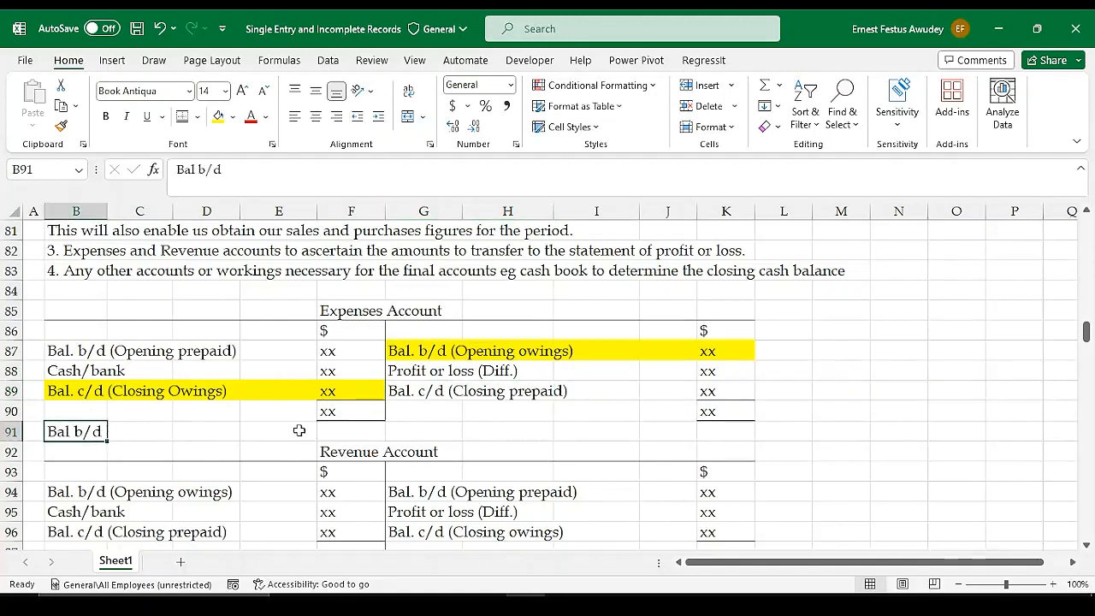
click(336, 431)
text(=)
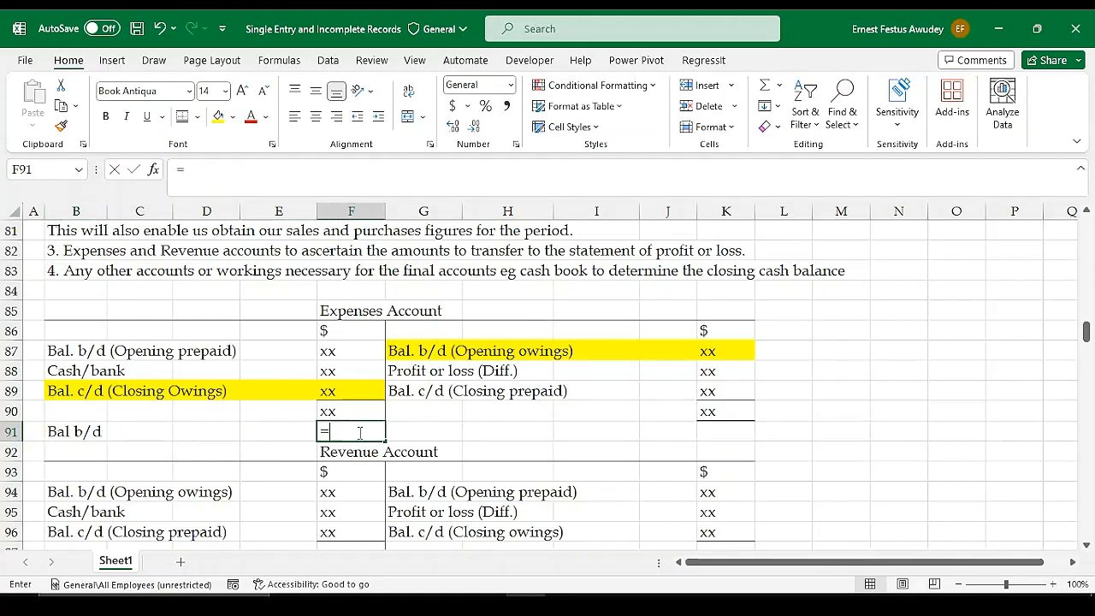
key(BackSpace)
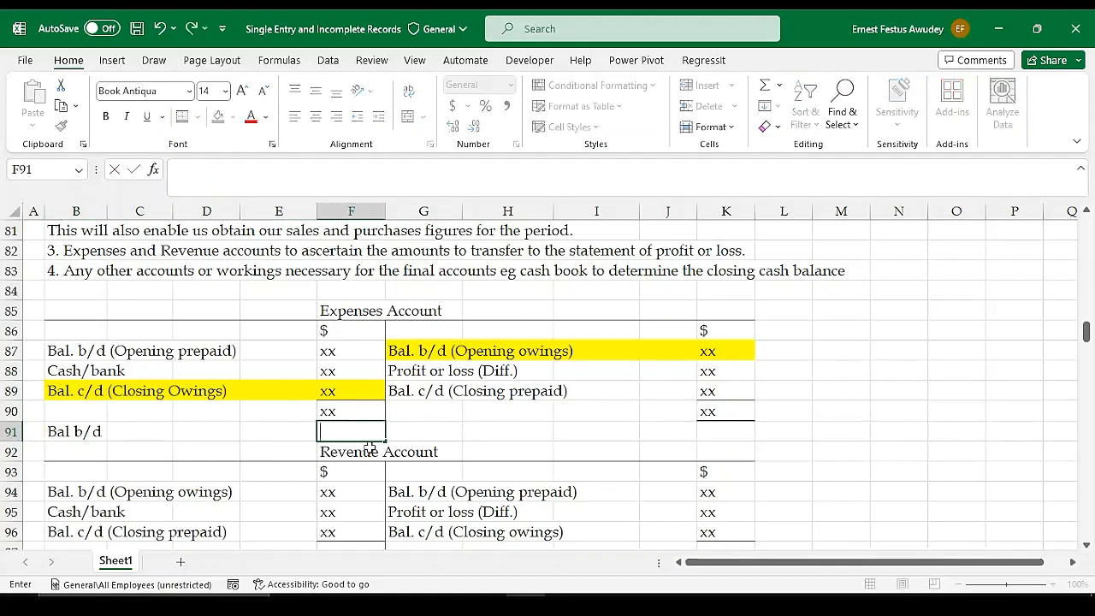
text(xx)
key(Return)
click(492, 430)
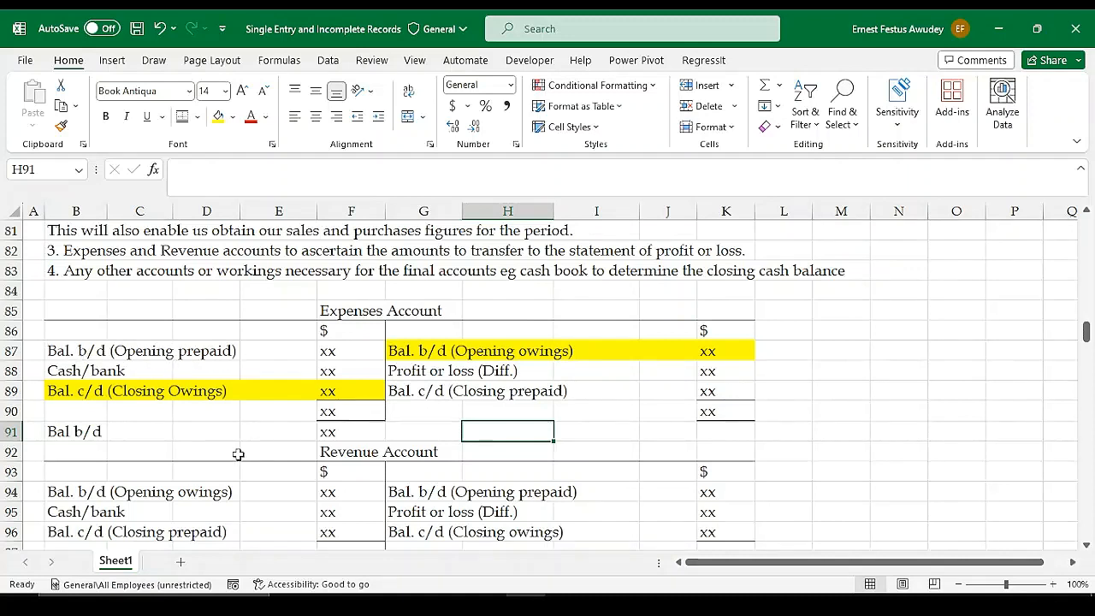
Compare the opening and closing owings entries with the opening and closing prepaid entries on both sides of the Expenses Account
click(334, 352)
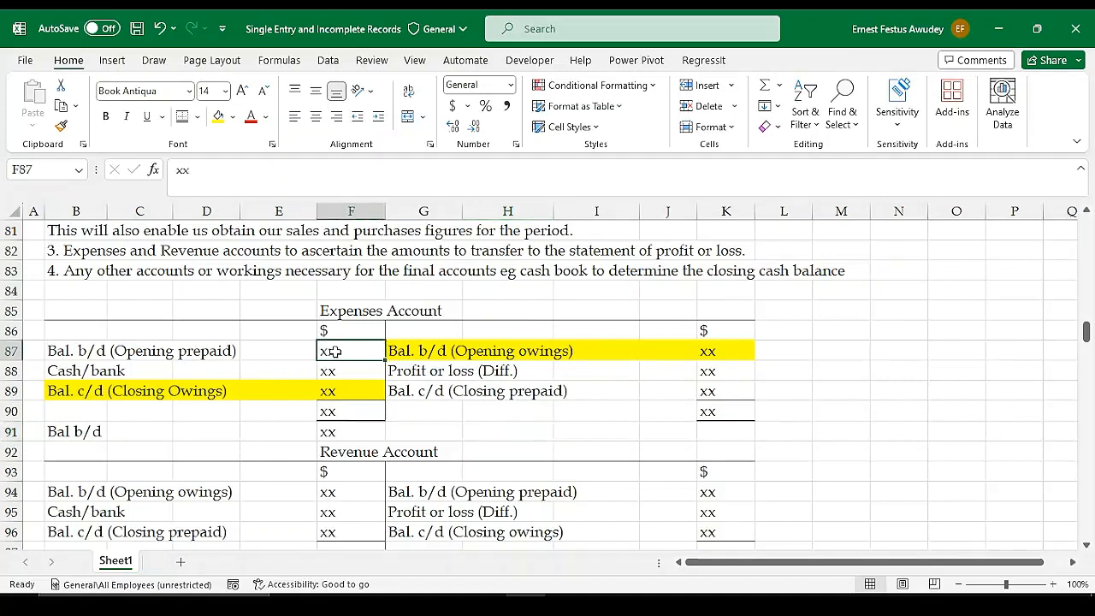
click(426, 351)
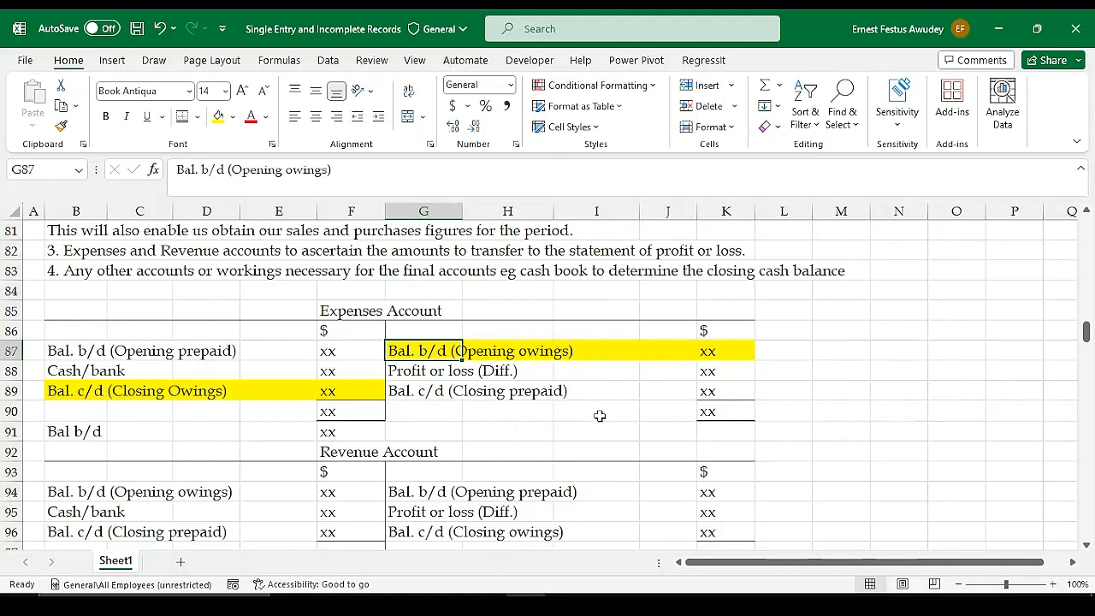
click(736, 353)
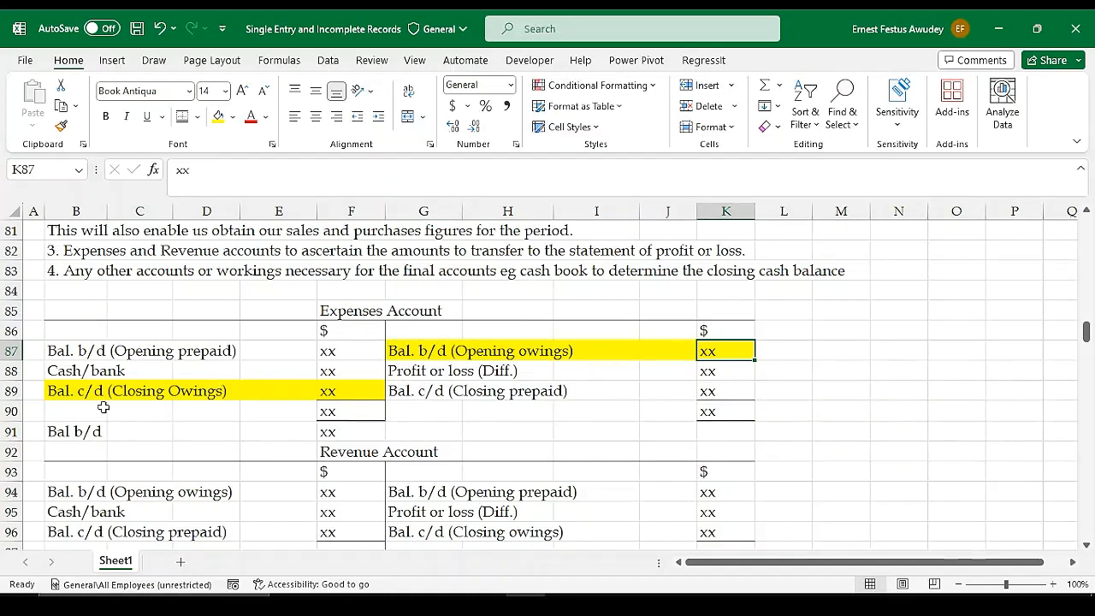
click(58, 396)
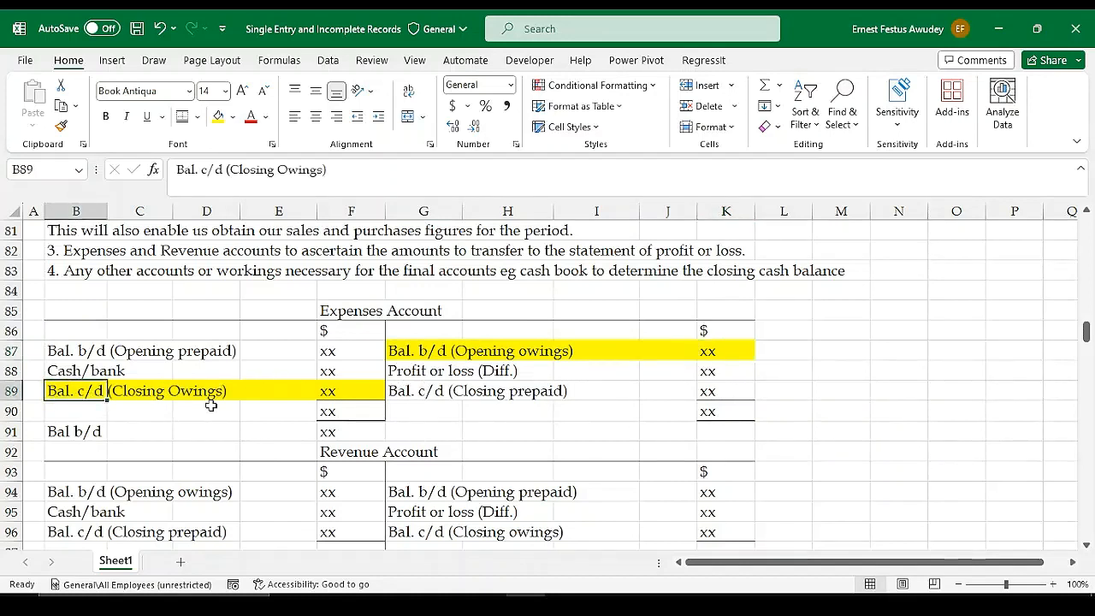
click(349, 393)
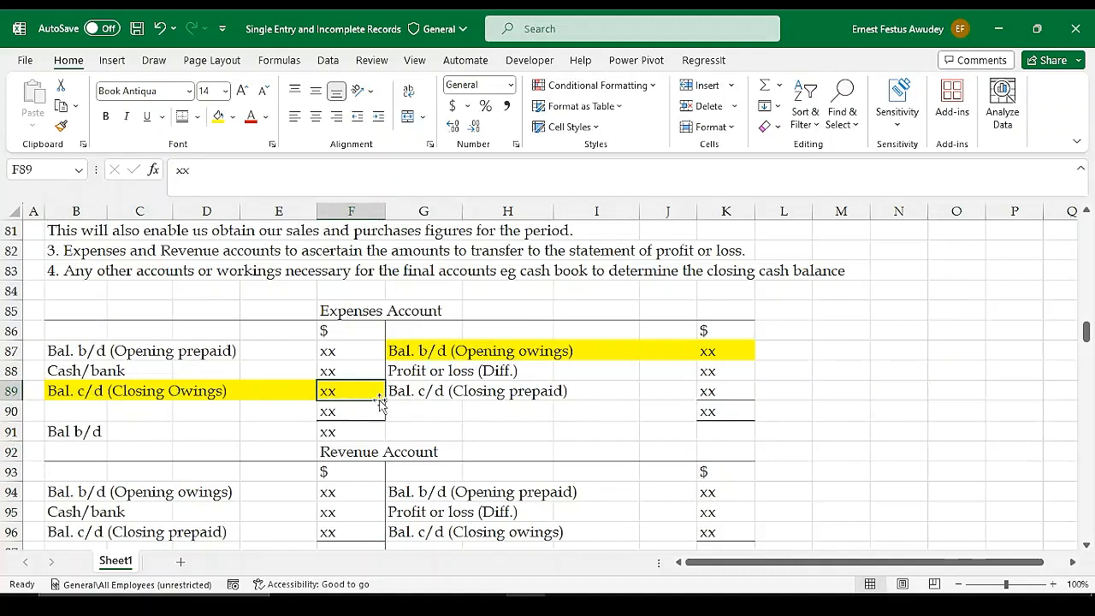
click(73, 395)
click(333, 391)
click(63, 356)
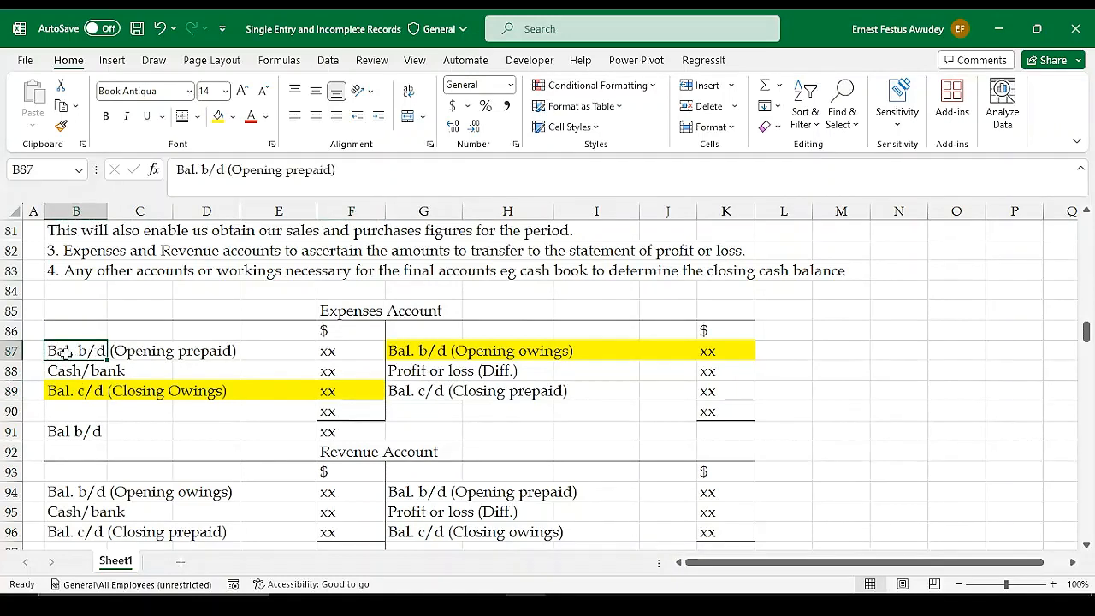
drag(65, 352, 245, 351)
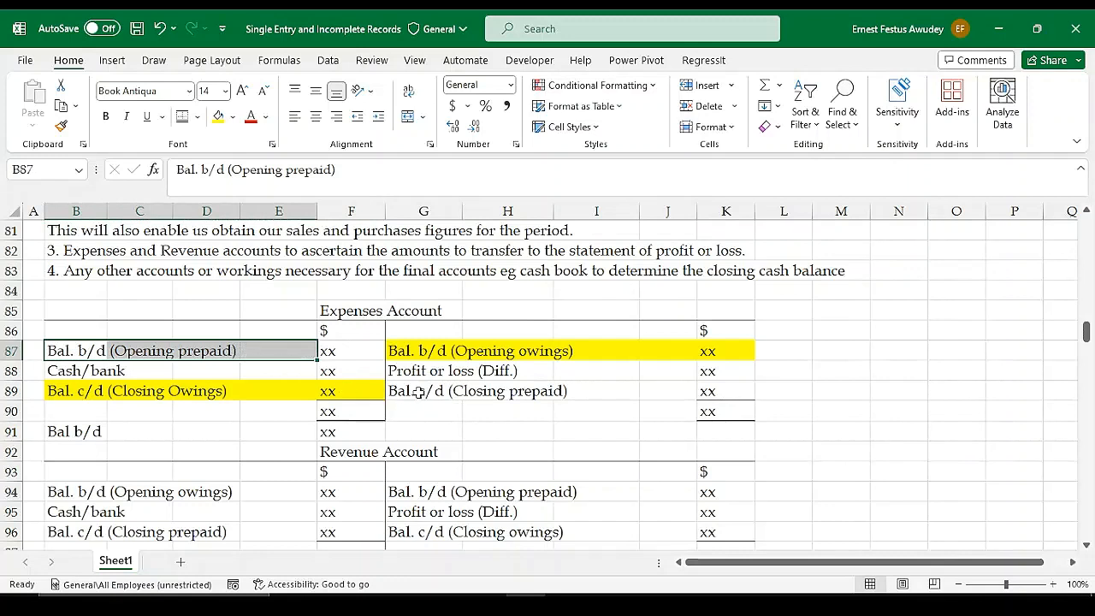
drag(419, 392, 727, 391)
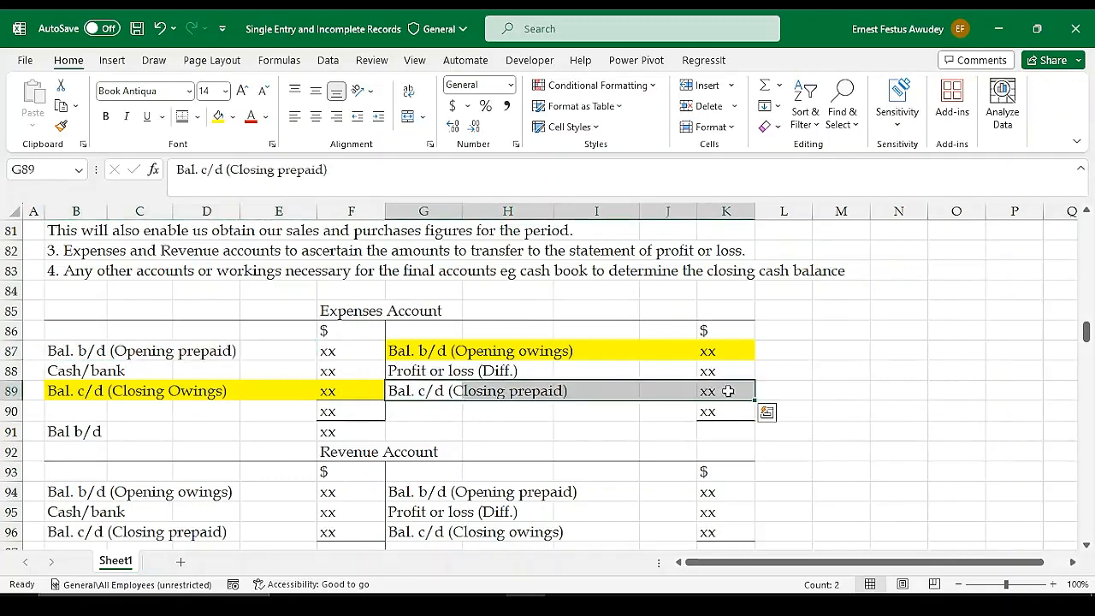
drag(398, 351, 723, 350)
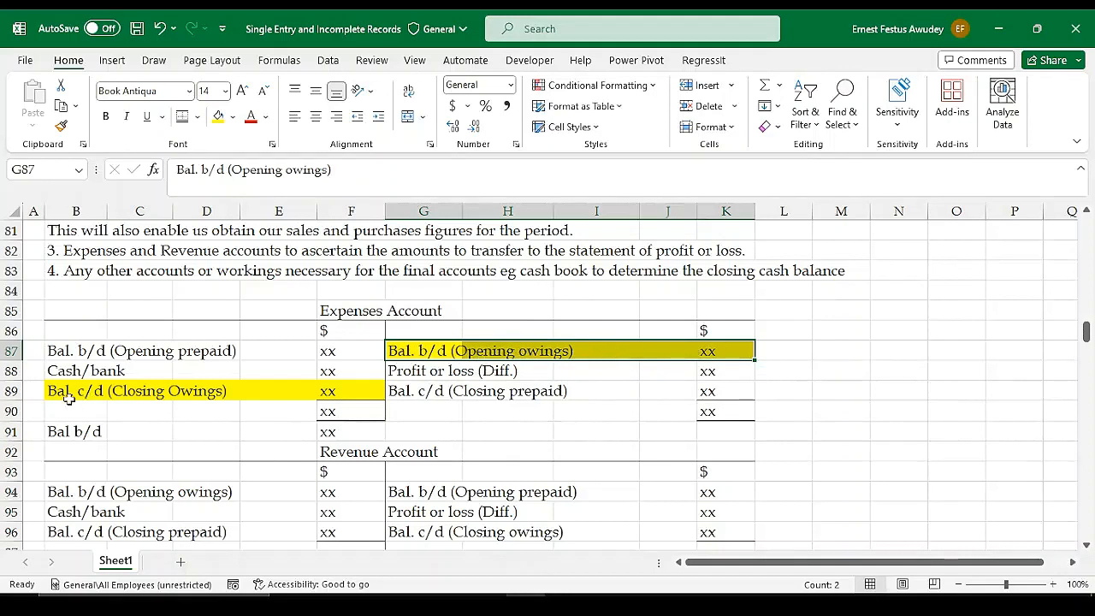
drag(51, 394, 354, 393)
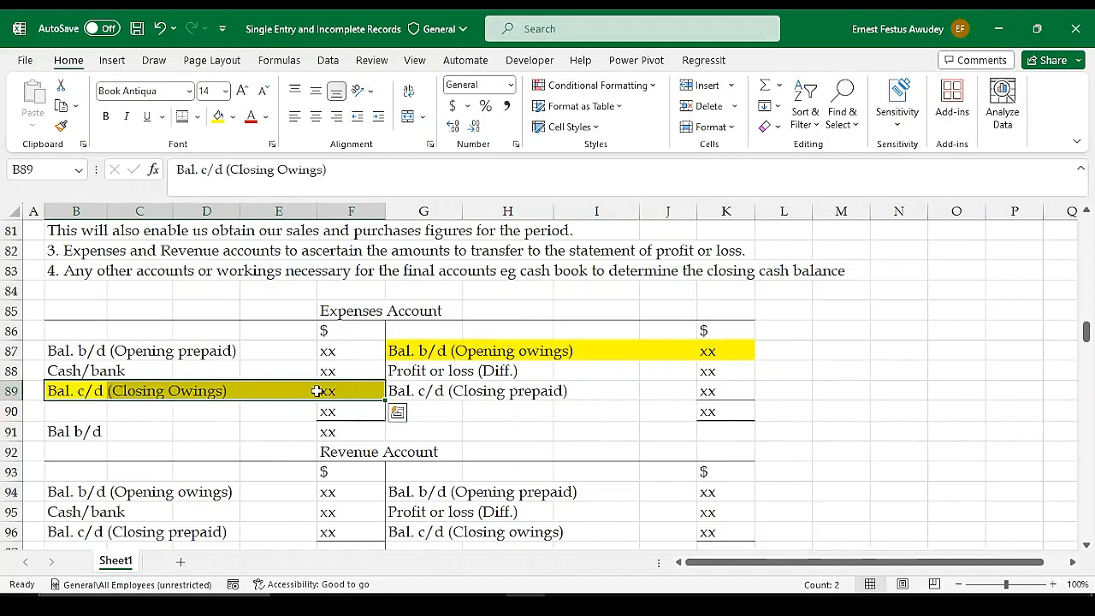
Add the label "Balance b/d" in G91, beneath the credit side of the Expenses Account
click(429, 414)
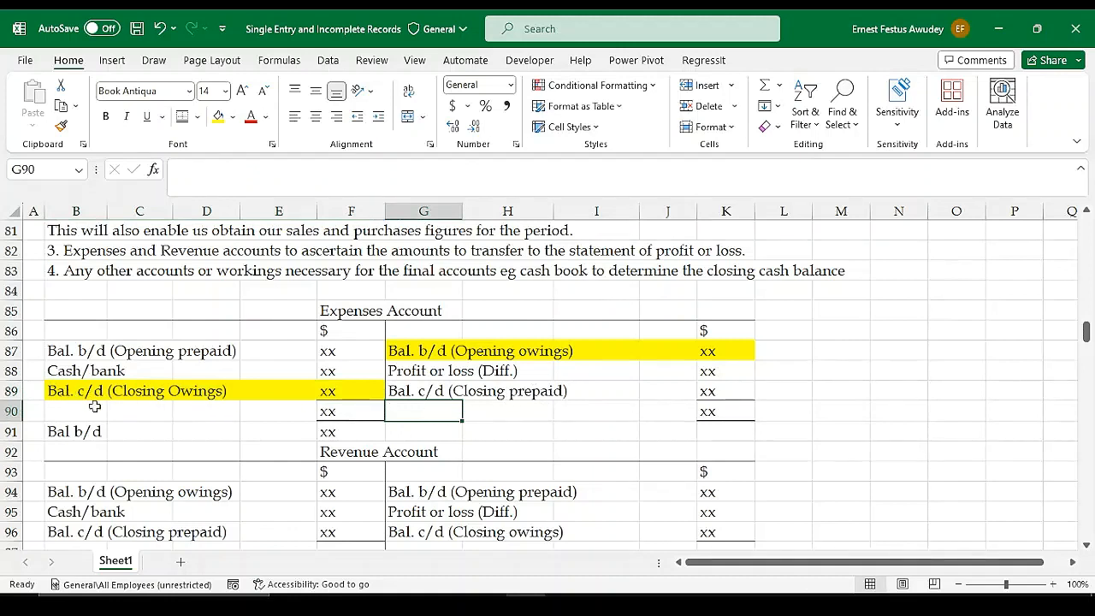
click(441, 430)
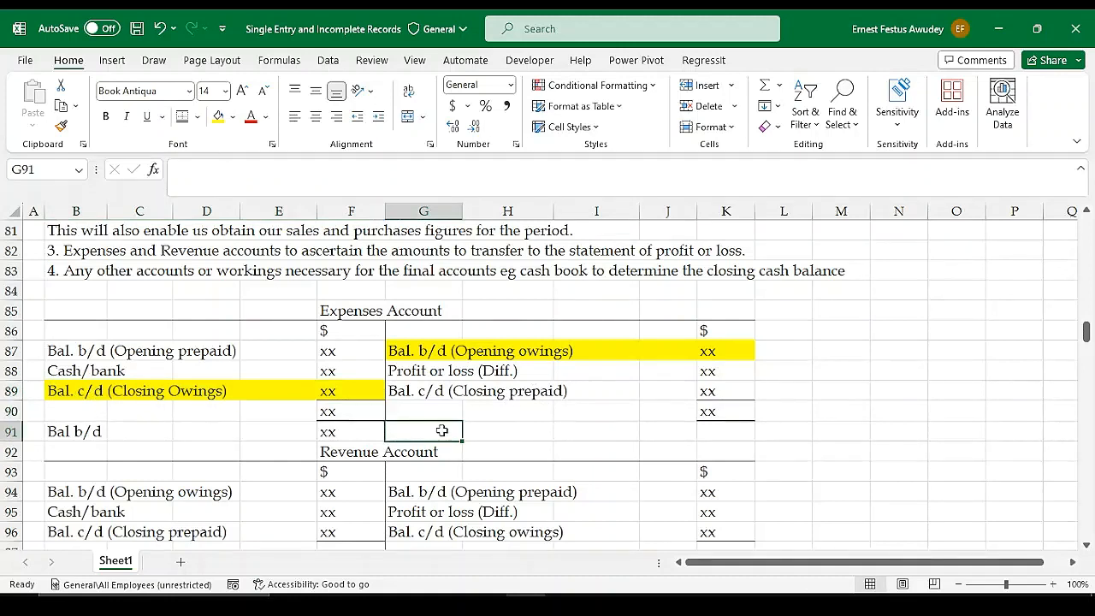
text(Balance b;/)
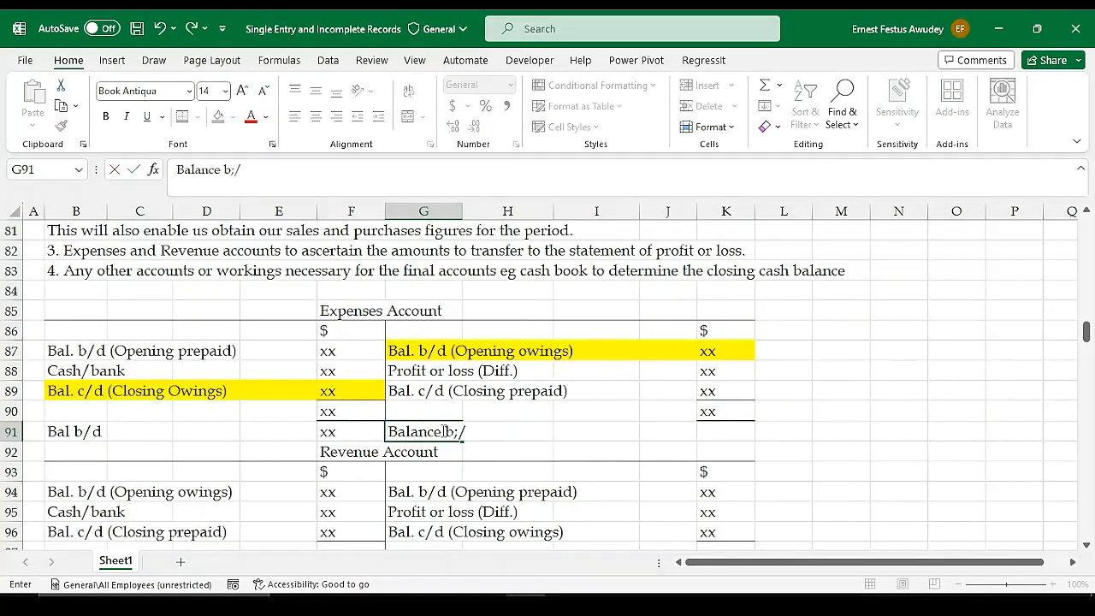
key(BackSpace)
key(BackSpace)
text(d)
key(Return)
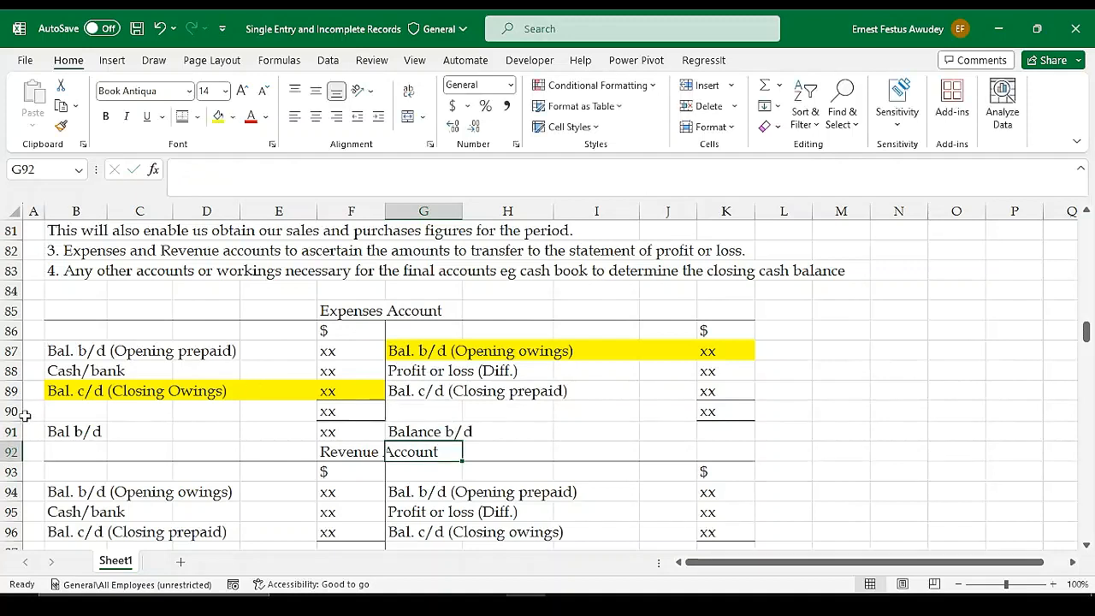
Remove the yellow fill from the closing owings row B89:F89 and the opening owings row G87:K87 of the Expenses Account
drag(54, 391, 340, 391)
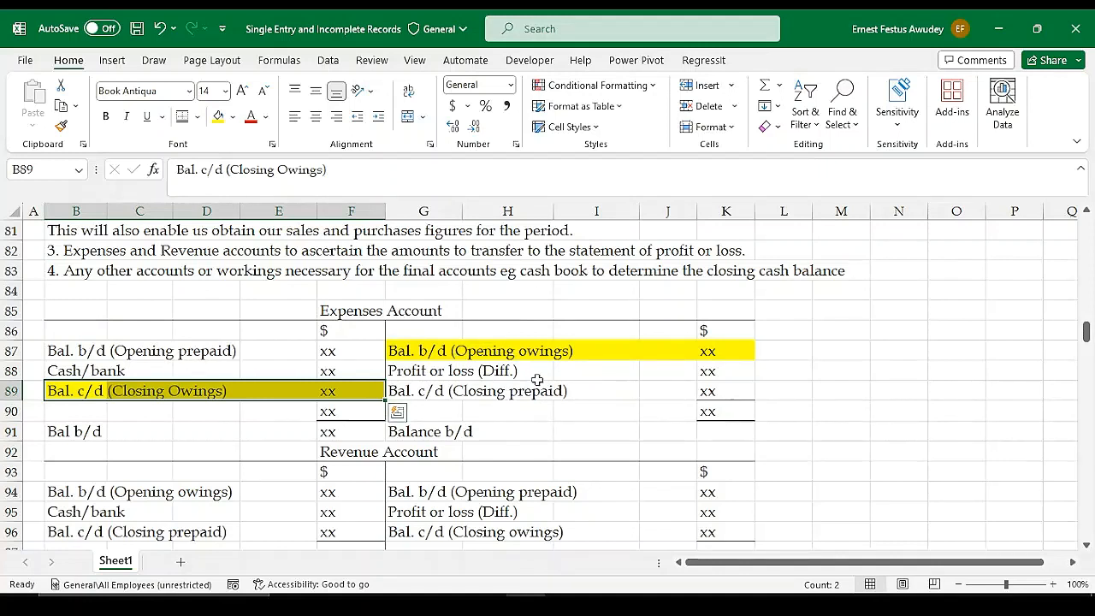
click(233, 117)
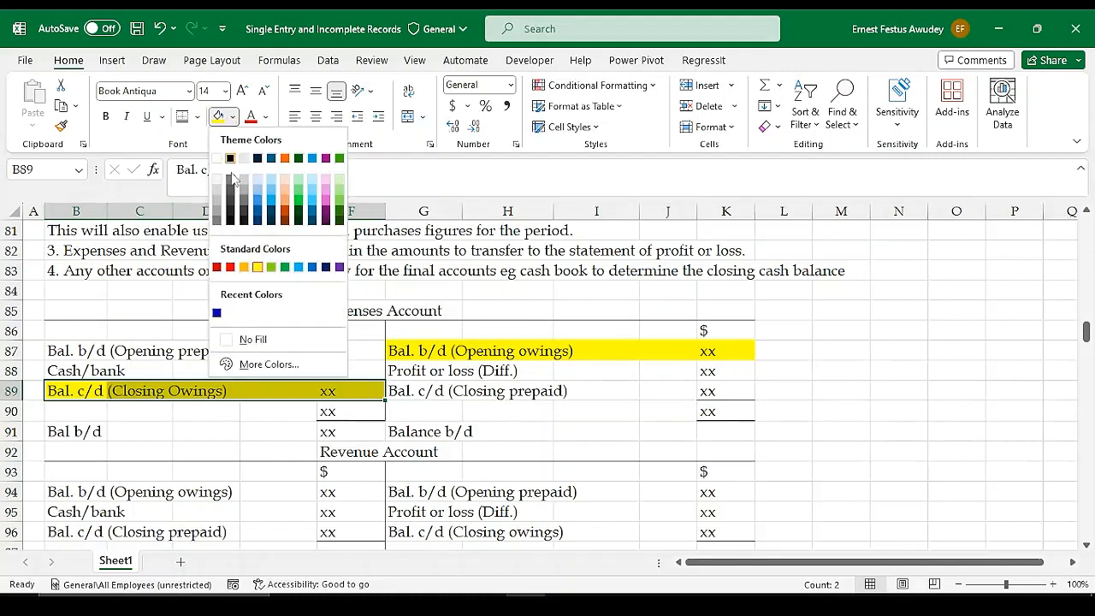
click(259, 340)
click(405, 346)
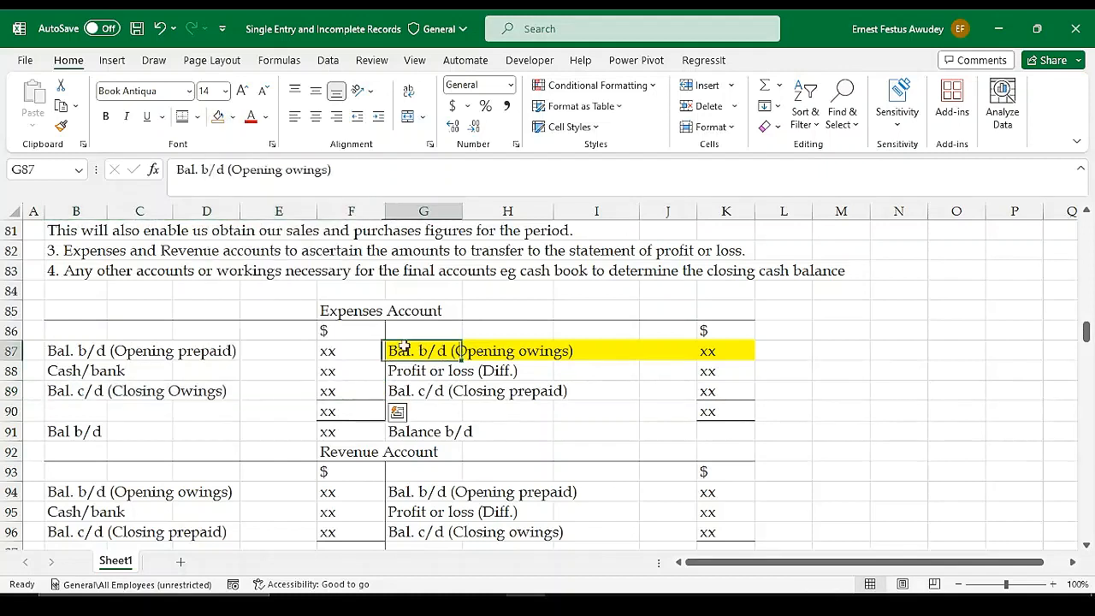
drag(405, 346, 730, 353)
double_click(730, 353)
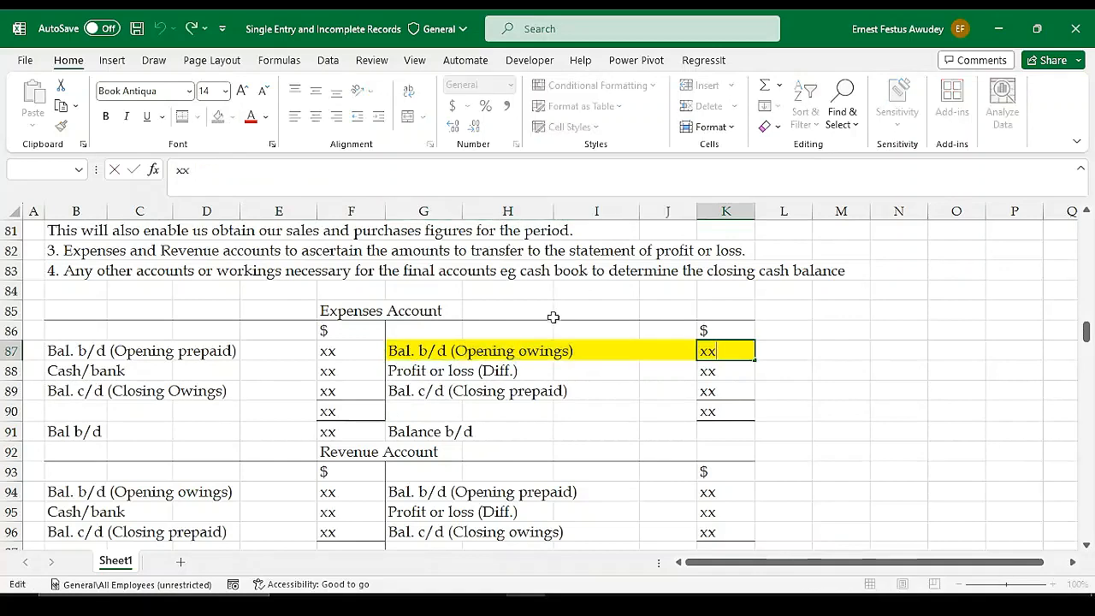
drag(552, 351, 714, 352)
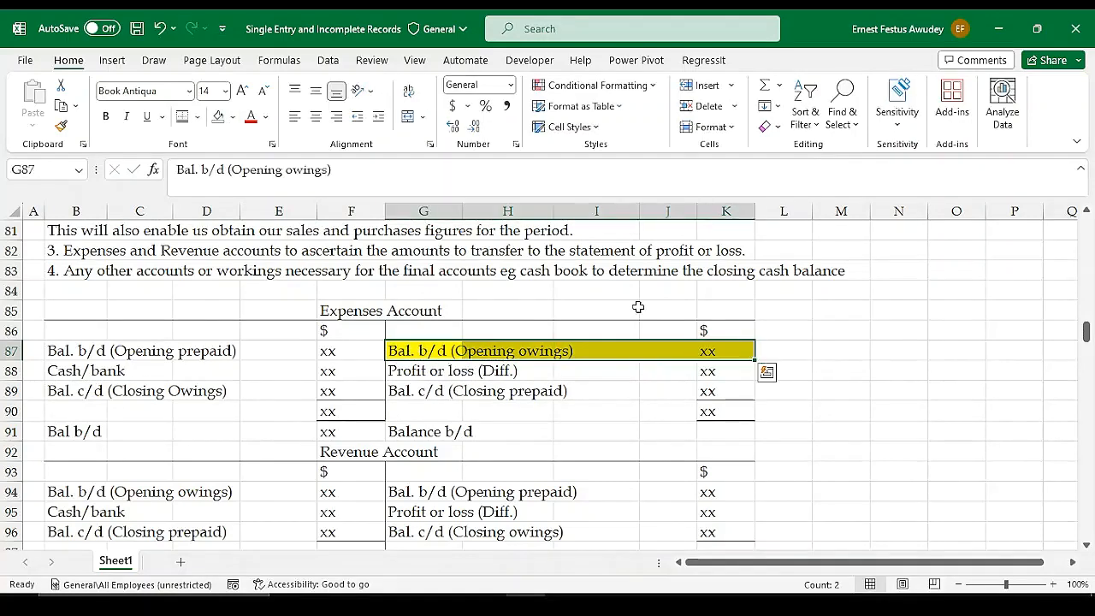
click(219, 118)
click(479, 375)
Insert a blank row above the Revenue Account heading to separate it from the Expenses Account
scroll(513, 409, down, 1)
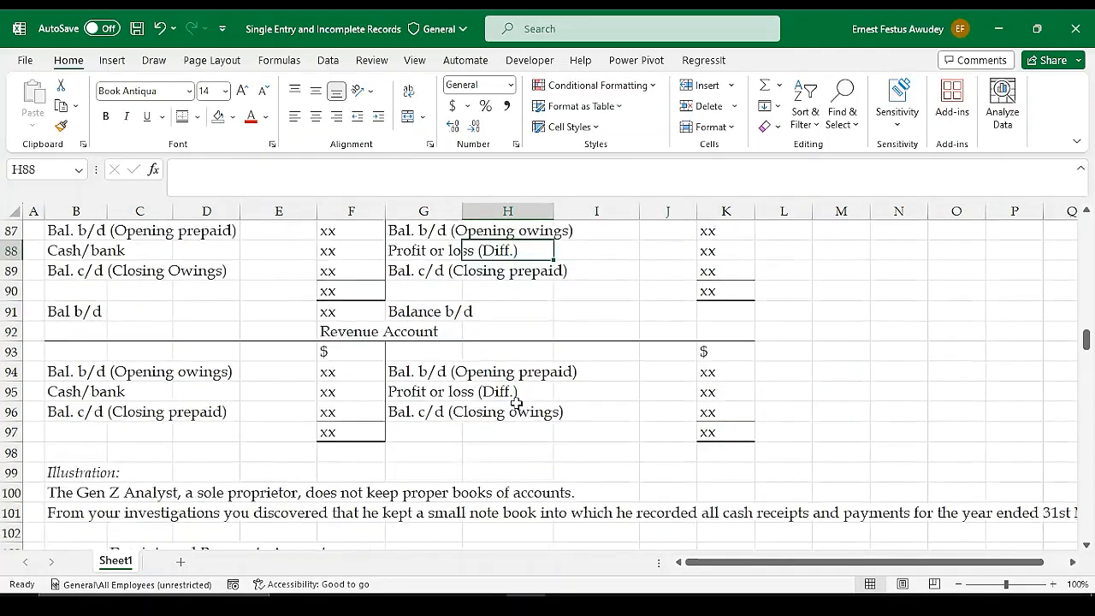
click(515, 412)
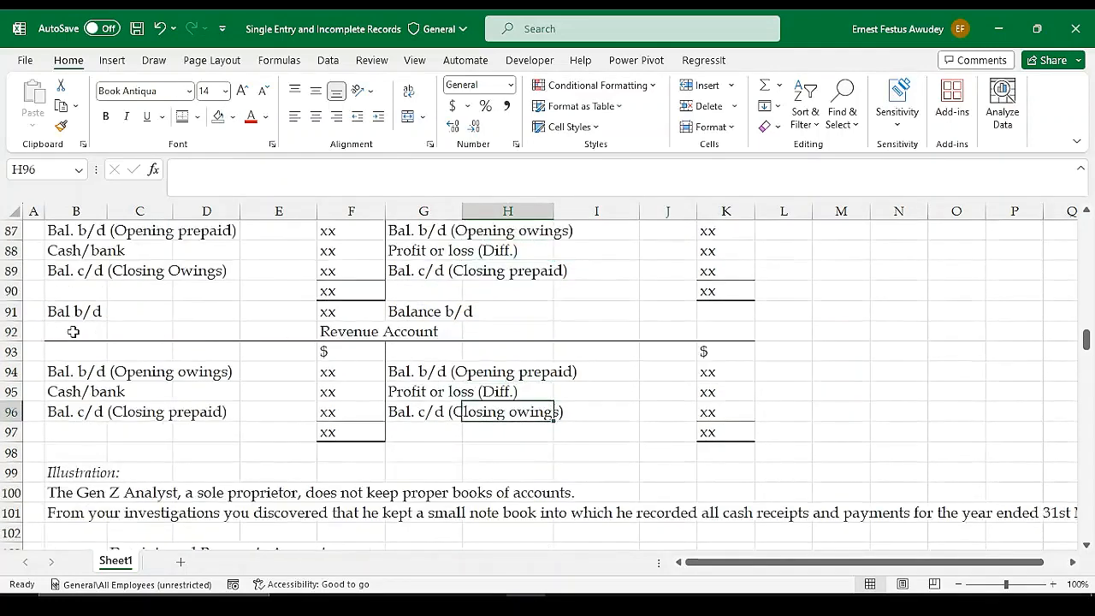
click(11, 331)
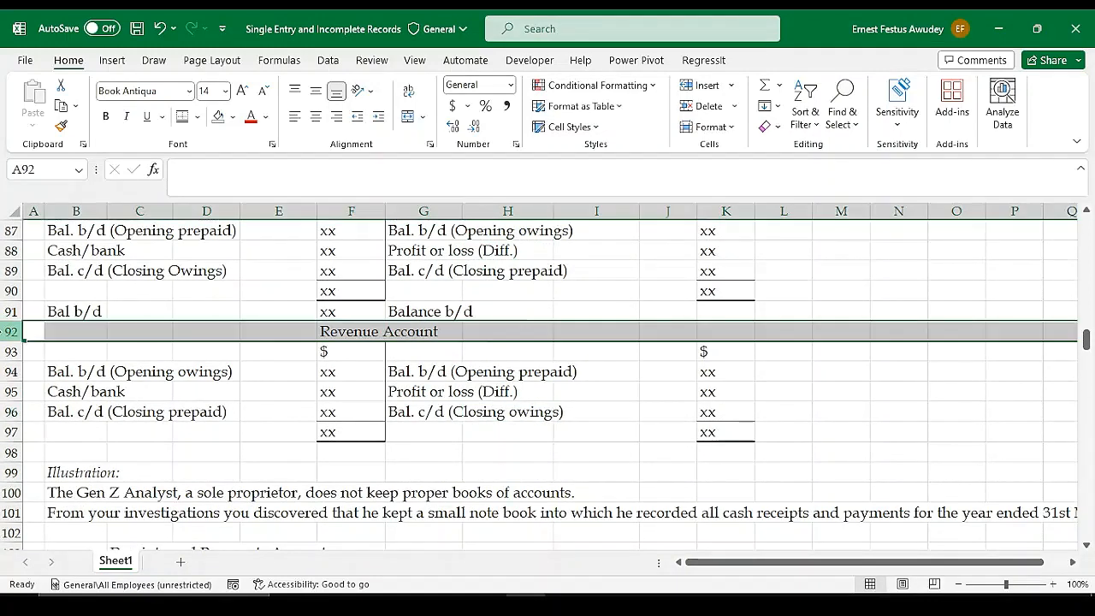
click(705, 85)
click(503, 413)
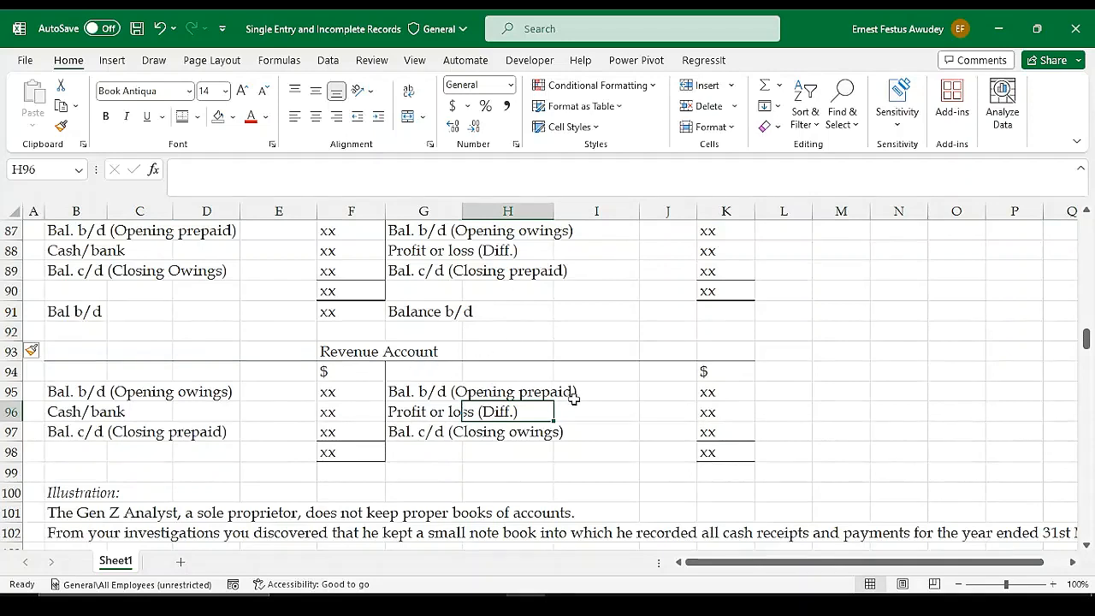
Examine the closing owings, opening prepaid and closing prepaid entries on both sides of the Revenue Account
scroll(488, 389, up, 1)
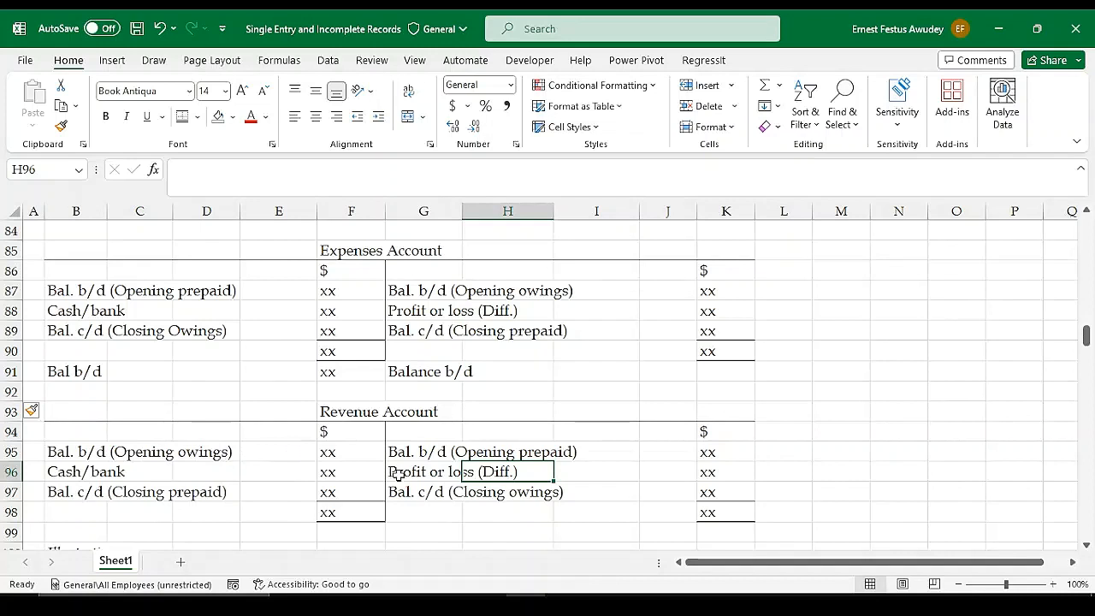
click(401, 496)
drag(401, 498, 712, 496)
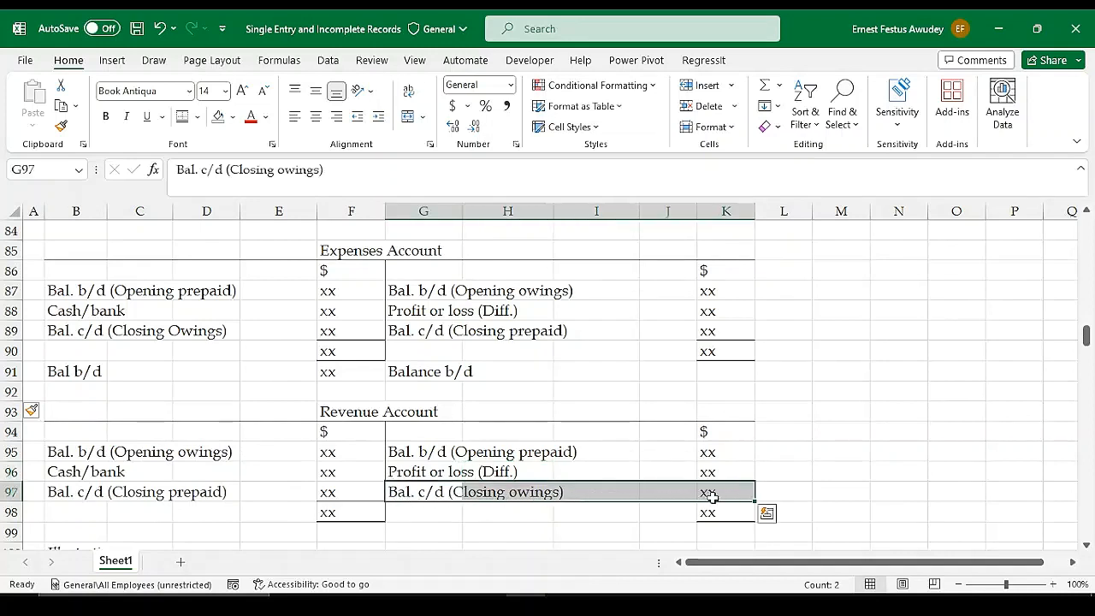
click(405, 466)
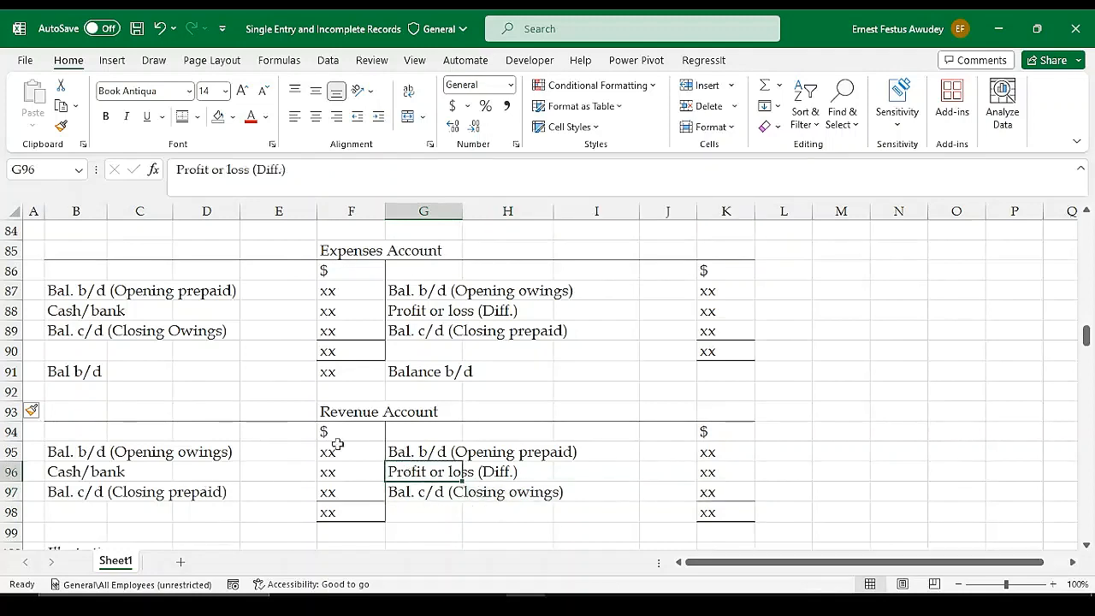
click(400, 452)
drag(463, 453, 712, 456)
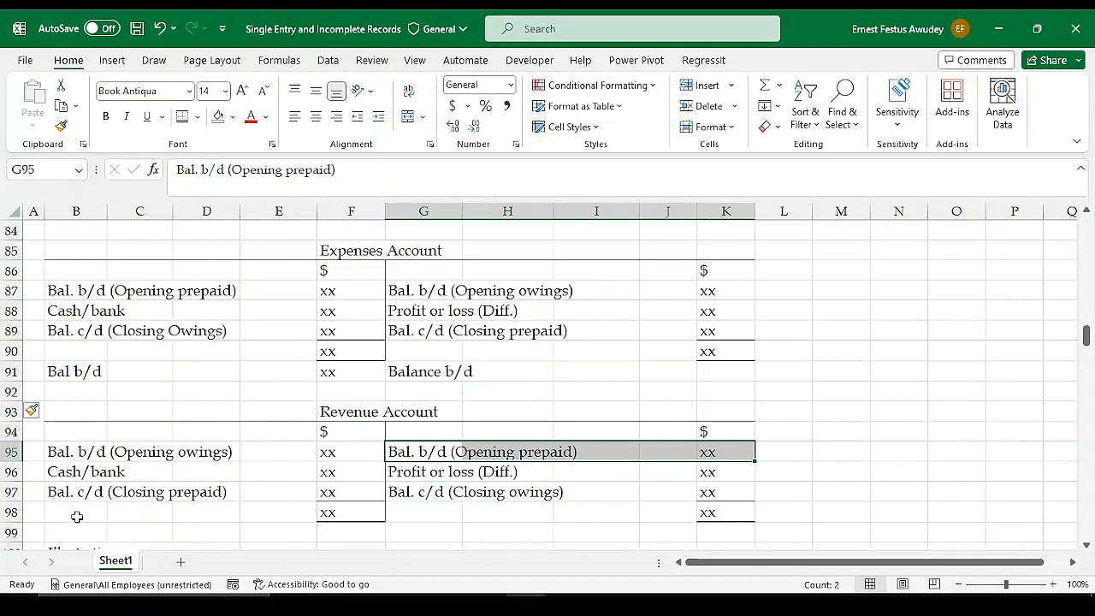
drag(55, 495, 340, 493)
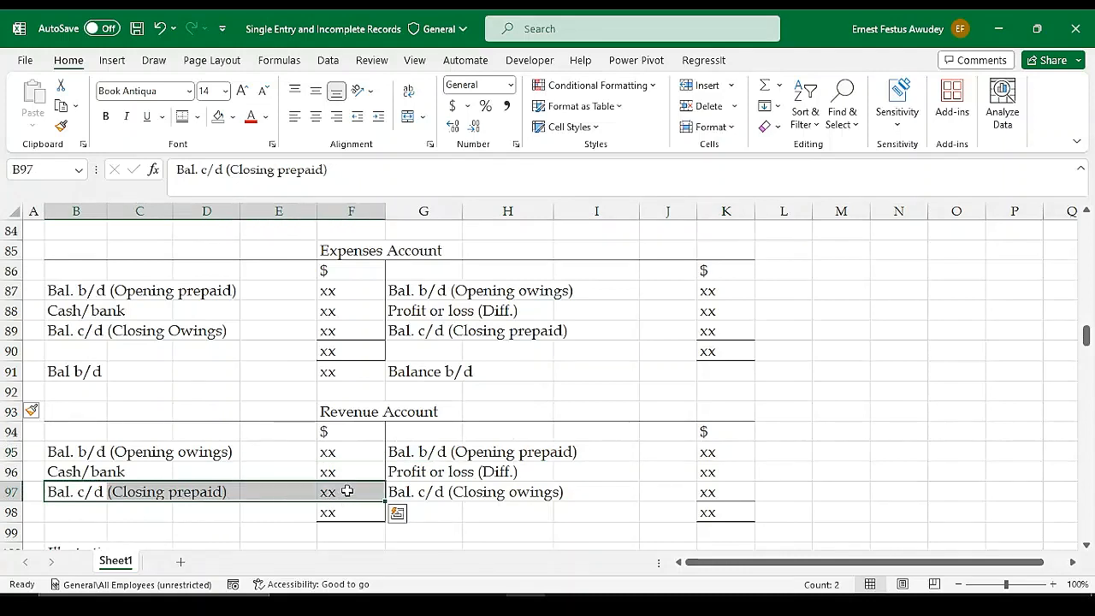
click(346, 491)
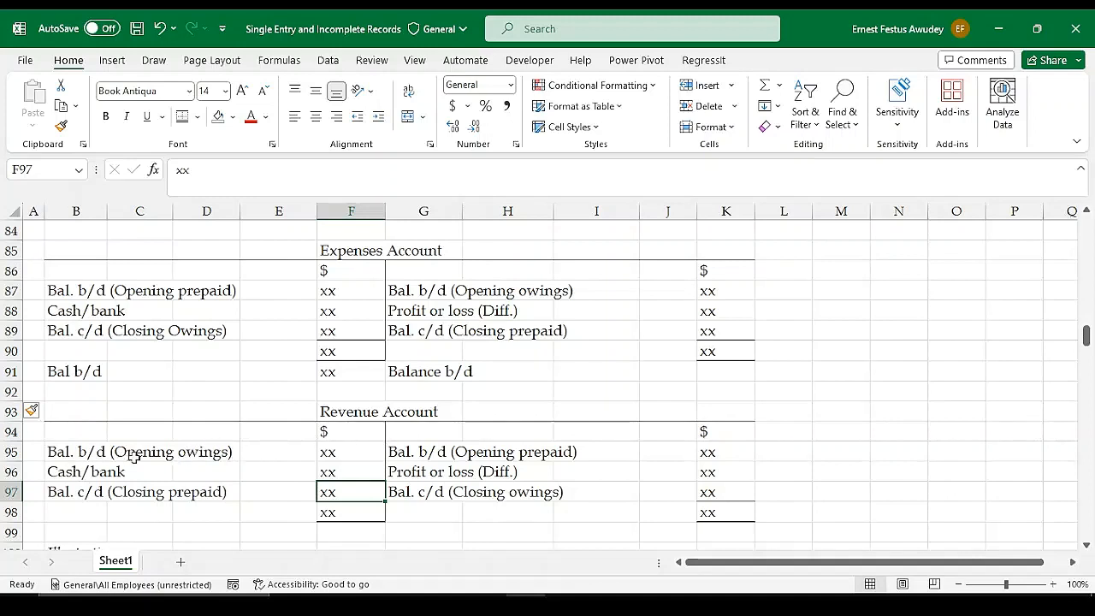
click(432, 493)
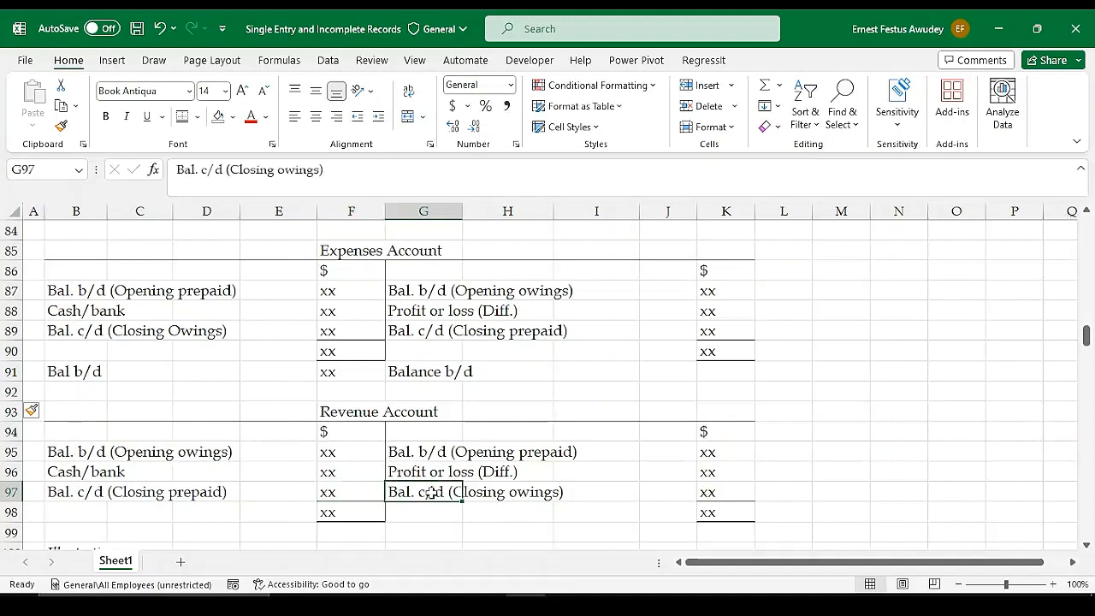
drag(432, 492, 713, 493)
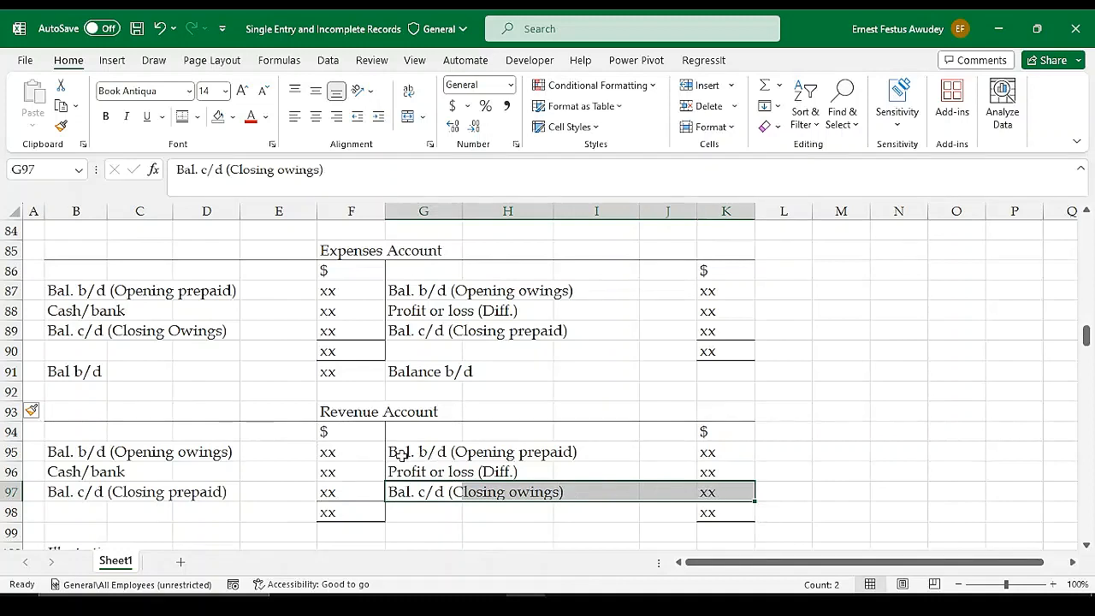
drag(401, 456, 734, 456)
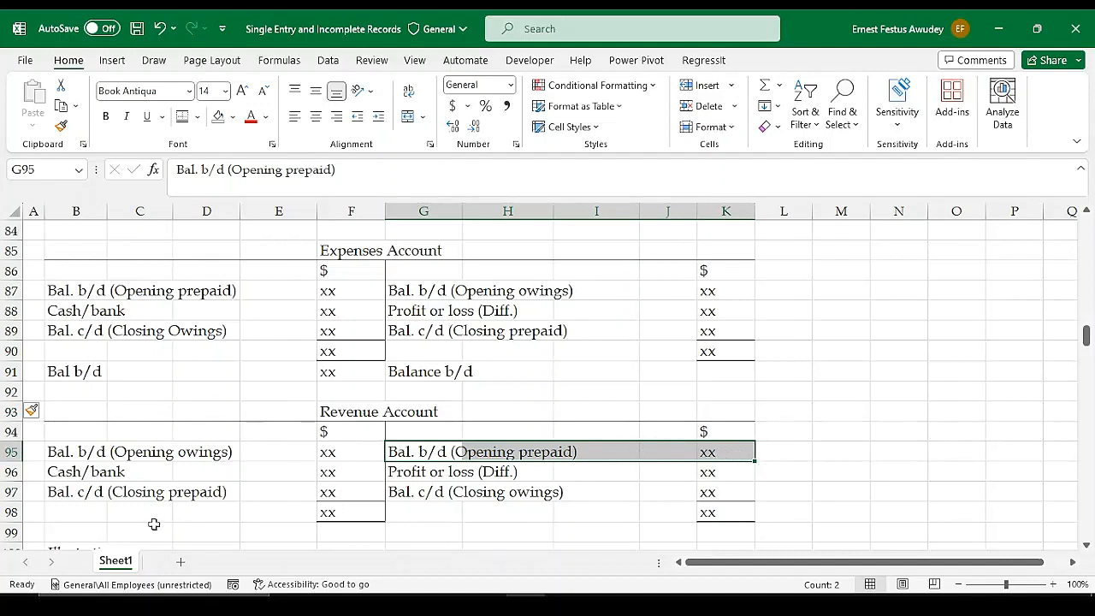
click(100, 493)
drag(100, 492, 334, 491)
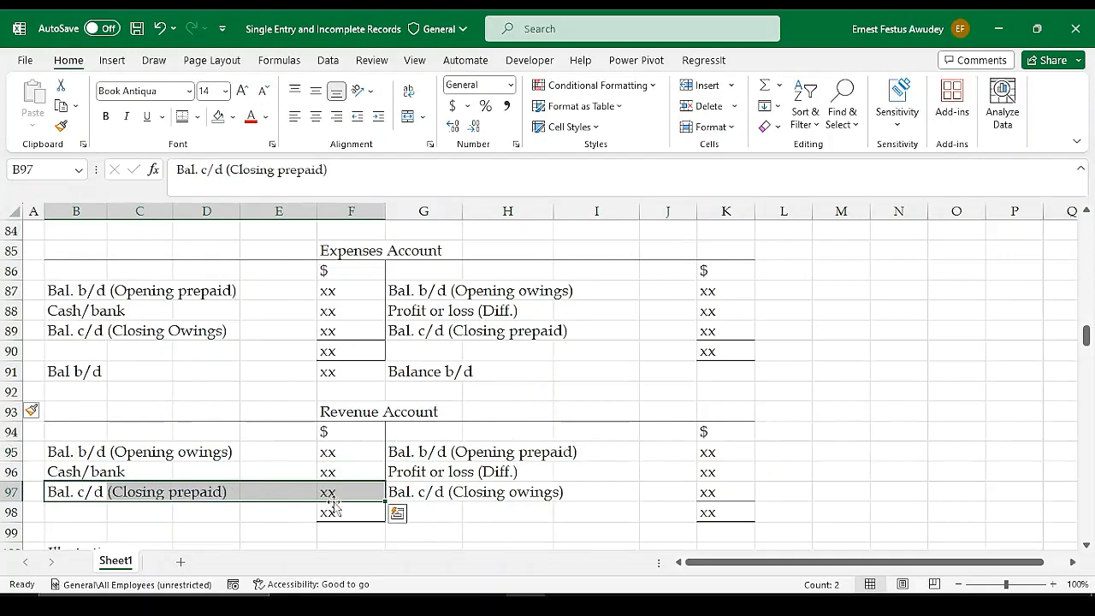
click(434, 511)
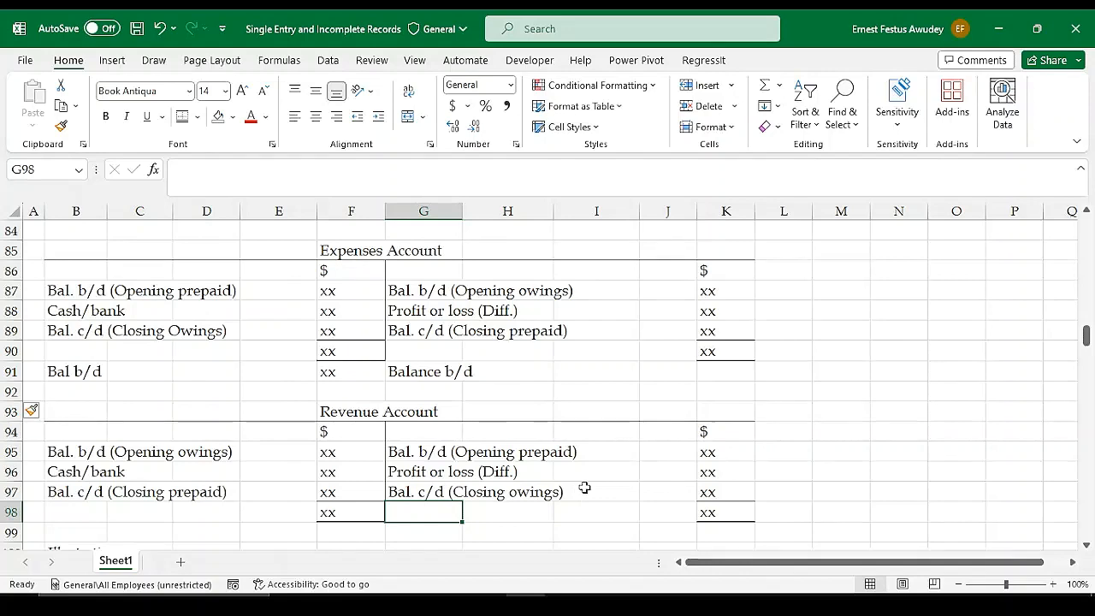
Read the introduction of the Gen Z Analyst illustration beneath the Revenue Account, down to its Receipts and Payments Account
scroll(505, 487, down, 4)
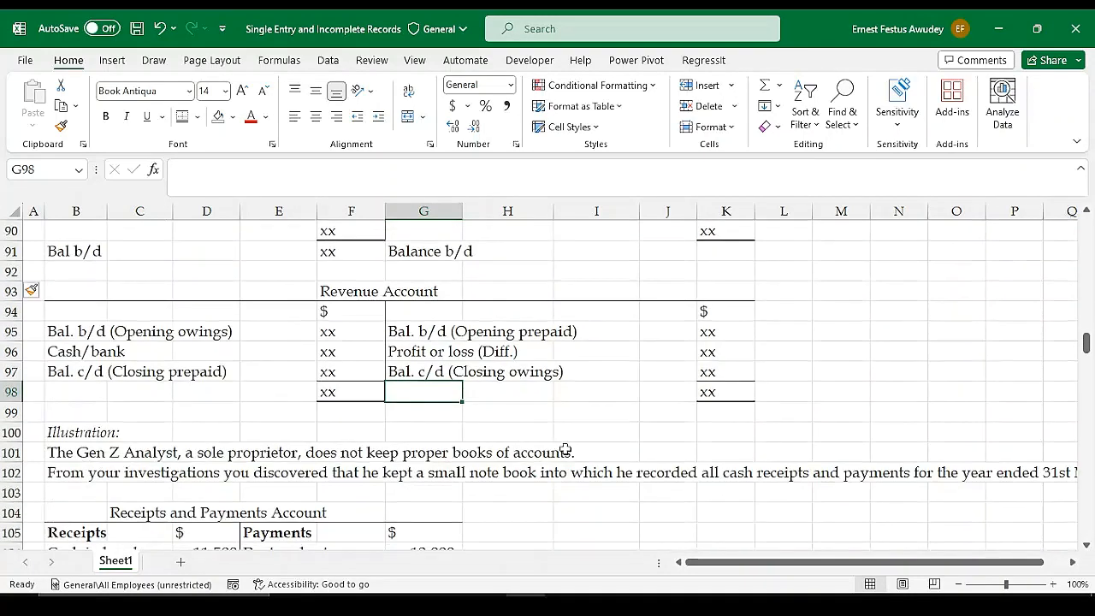
scroll(568, 448, up, 7)
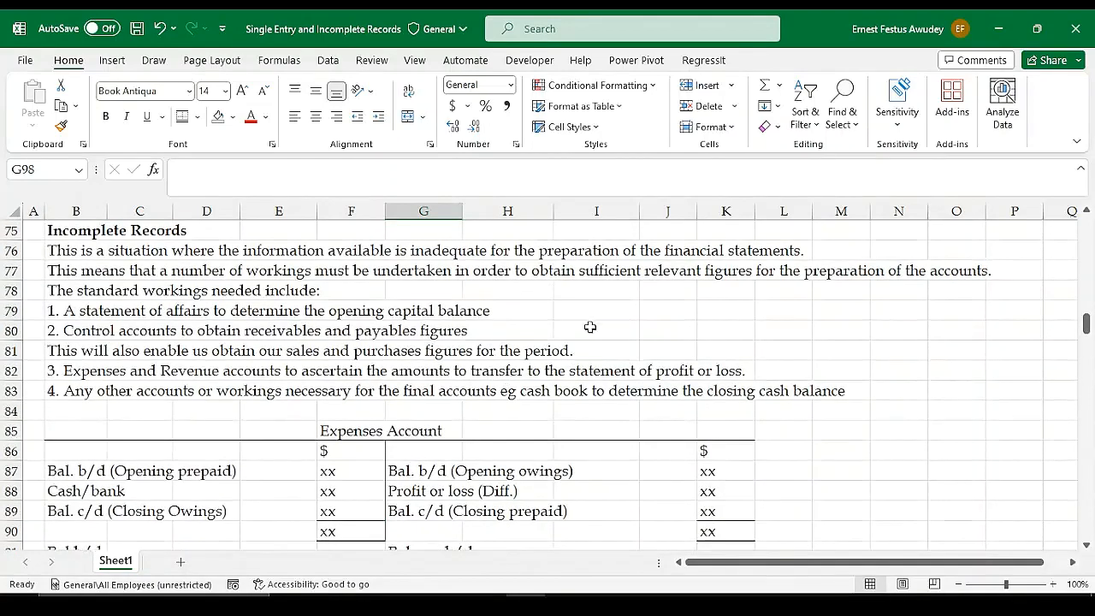
scroll(540, 338, down, 9)
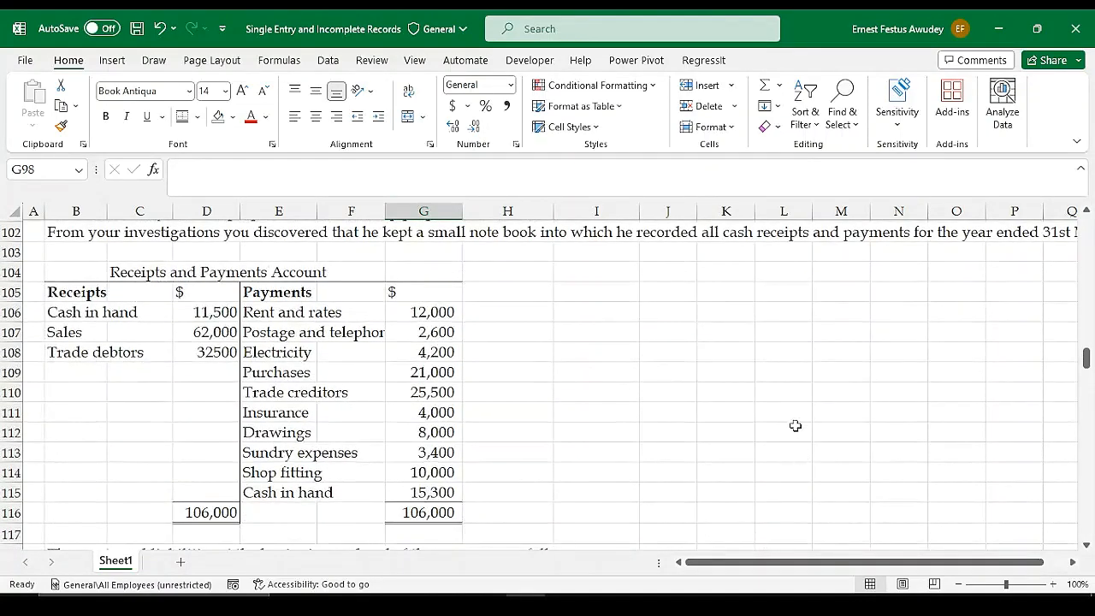
click(1078, 435)
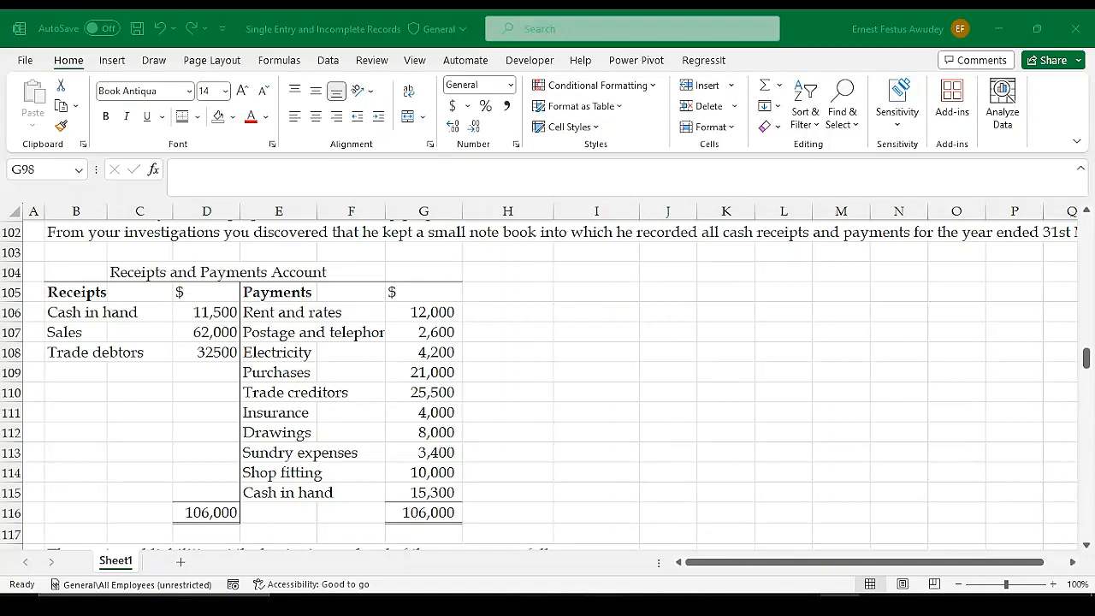
click(397, 374)
scroll(276, 313, up, 1)
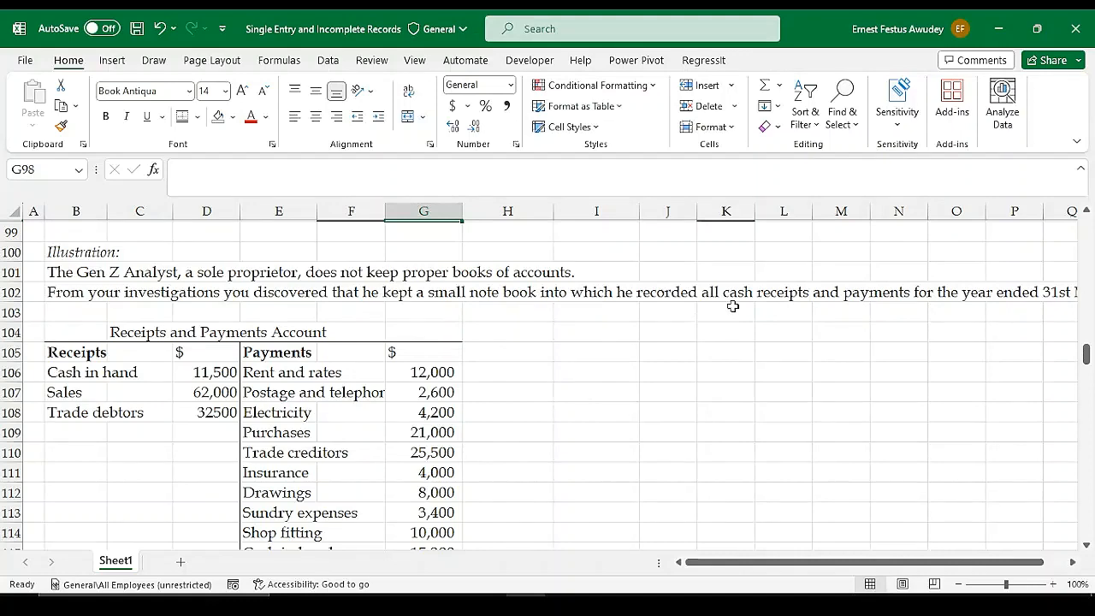
drag(785, 566, 731, 569)
scroll(521, 368, down, 1)
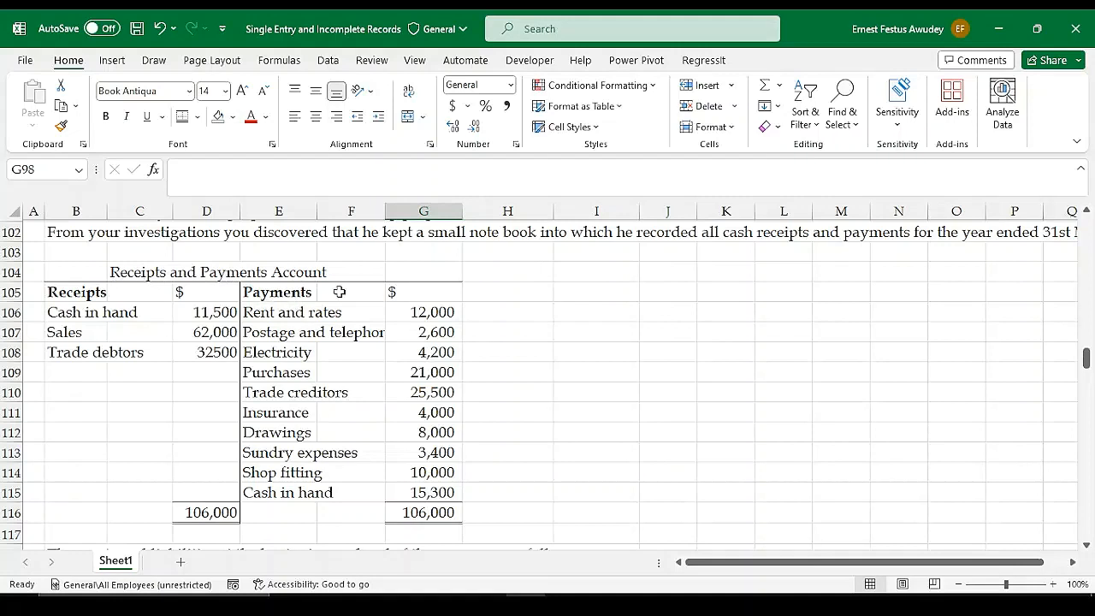
Review the receipts items and the payments amounts in the Receipts and Payments Account
drag(75, 293, 73, 364)
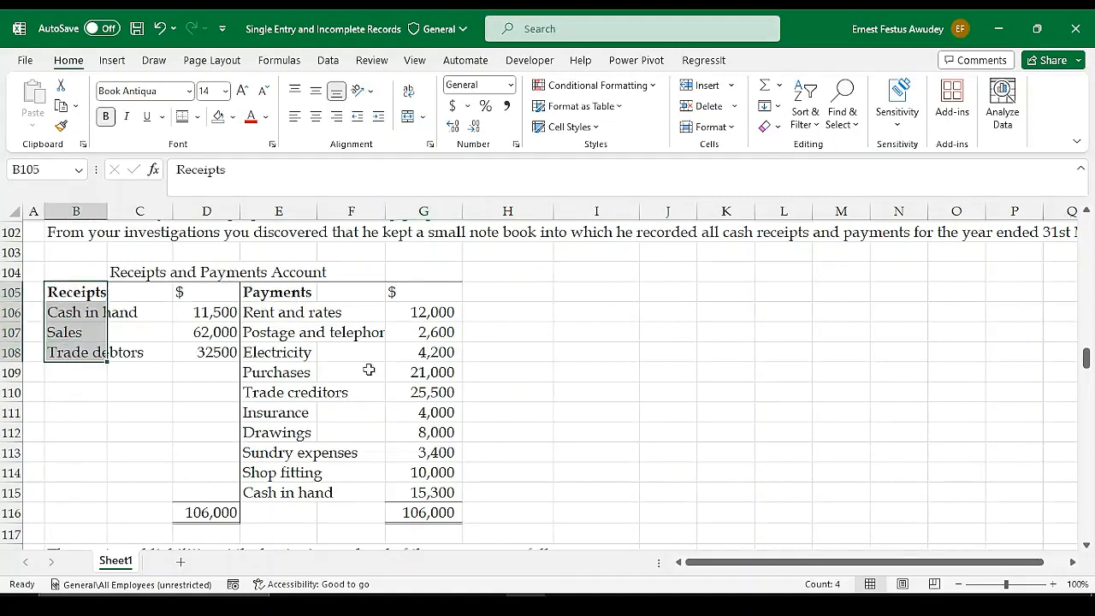
click(160, 354)
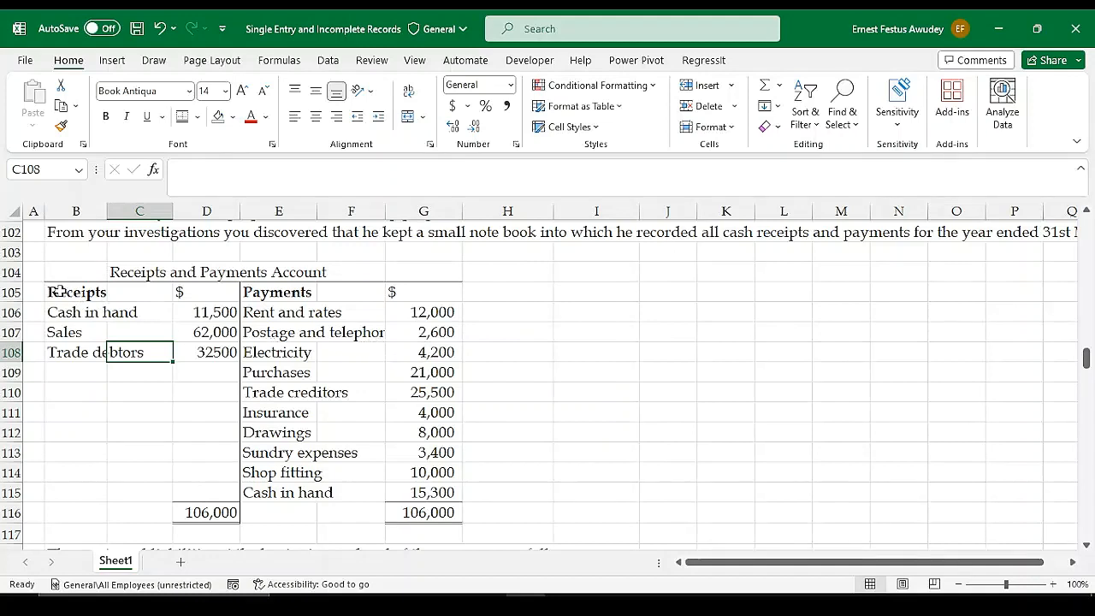
drag(56, 290, 70, 364)
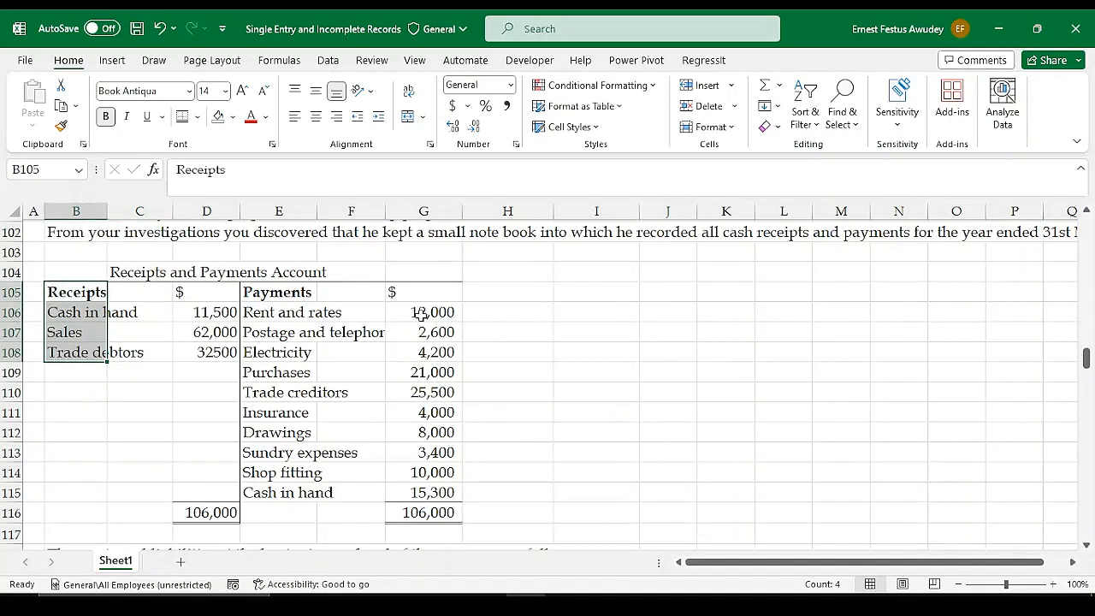
drag(436, 296, 445, 513)
click(550, 454)
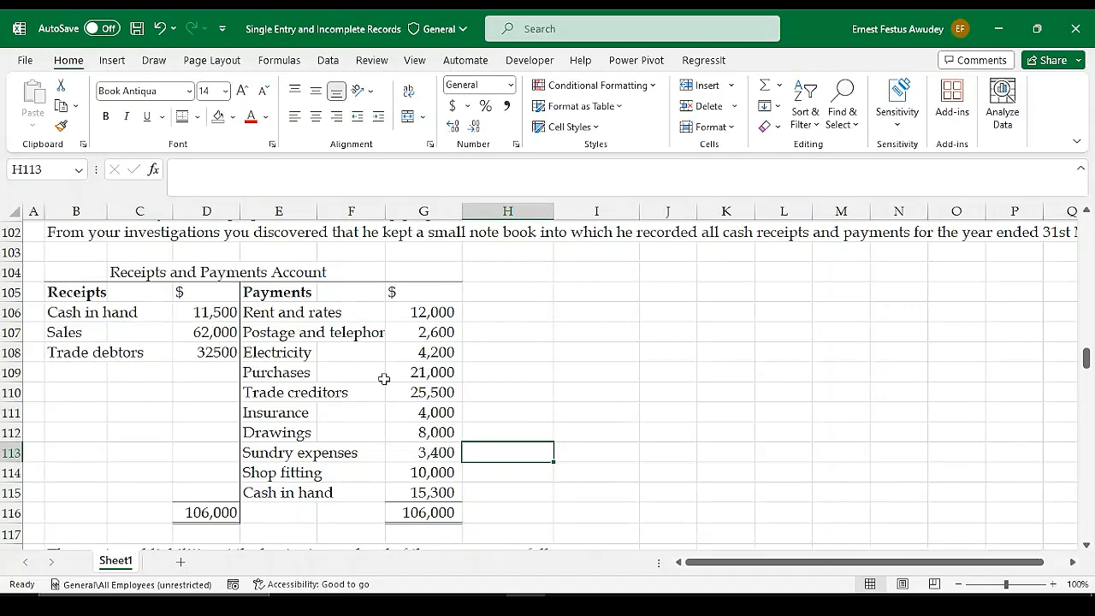
Review the assets and liabilities at 31st March 2021 and 31st March 2022, plus the additional information and requirements
scroll(384, 379, down, 5)
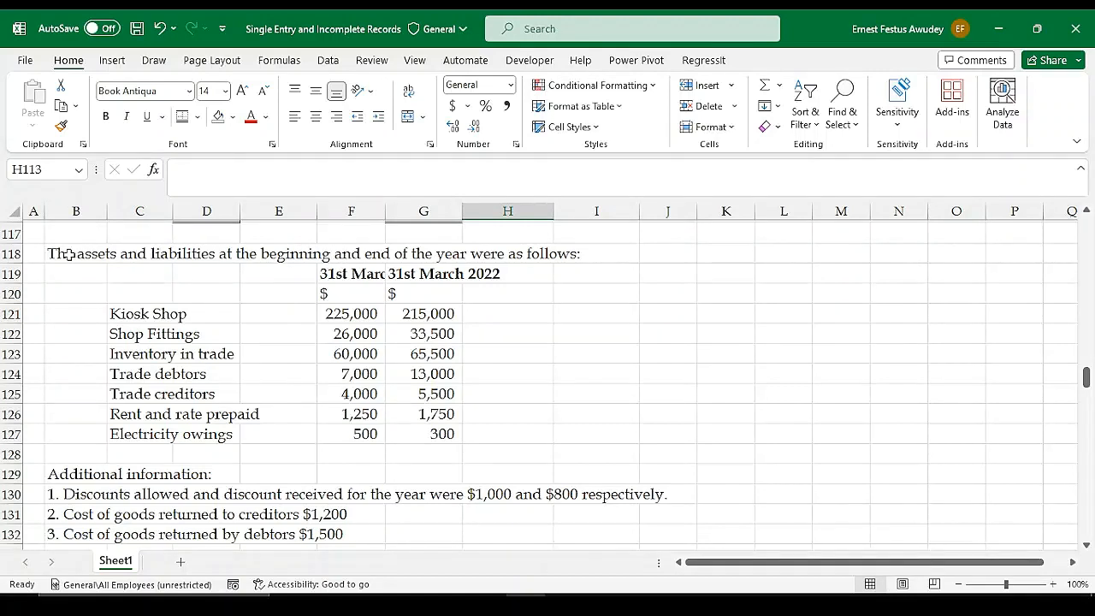
click(370, 272)
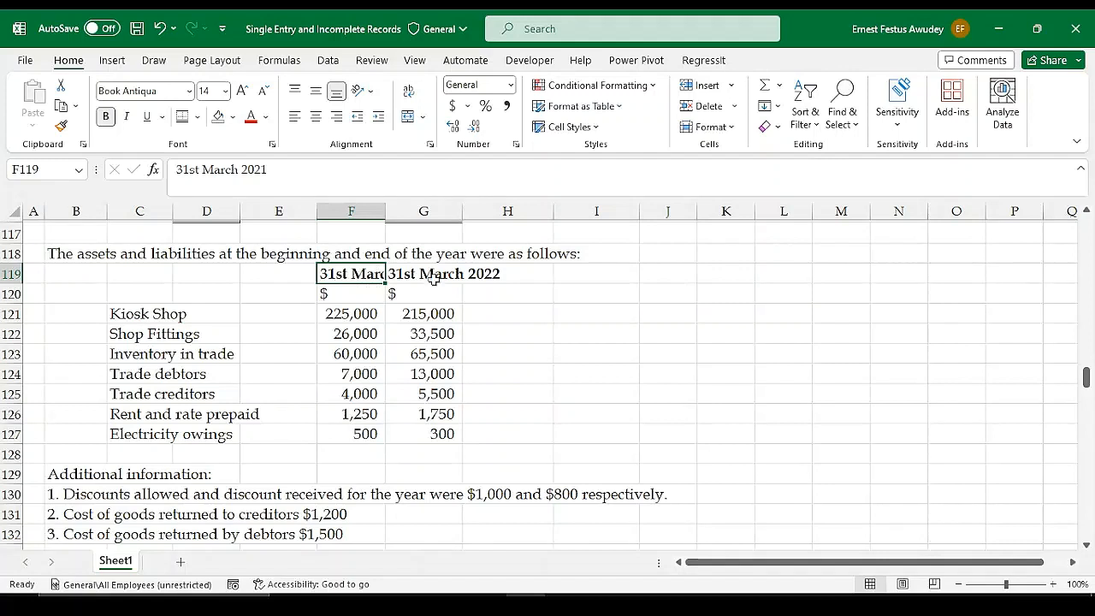
drag(434, 278, 465, 424)
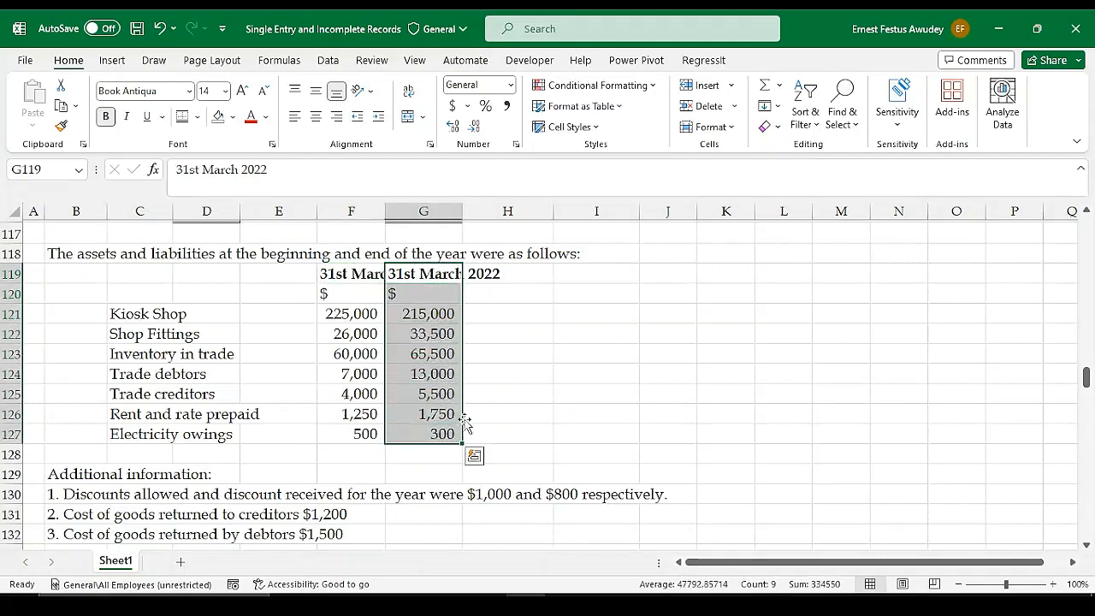
click(500, 410)
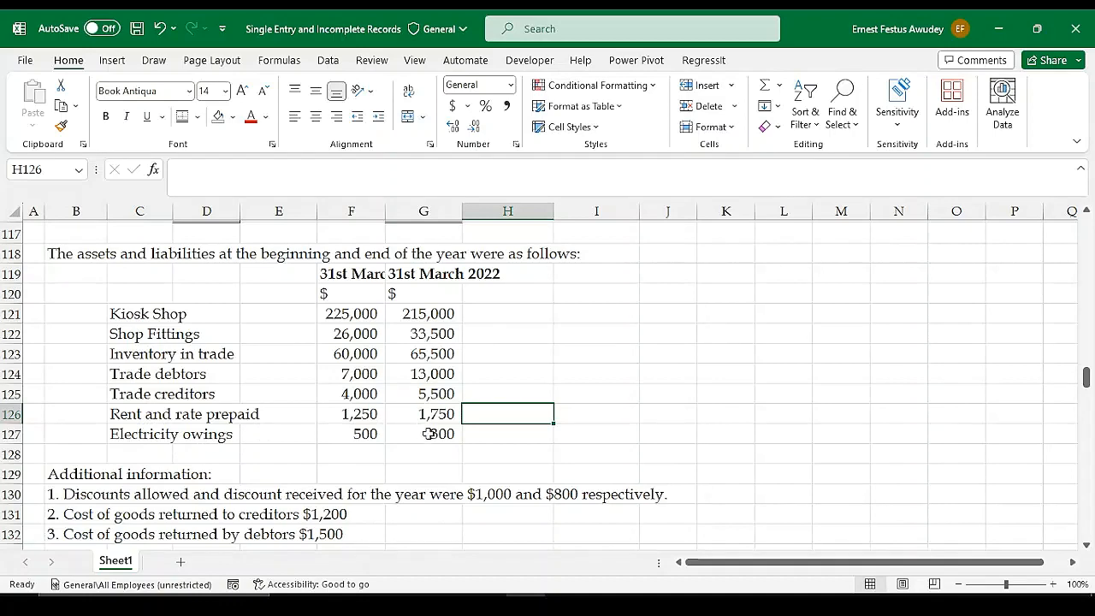
scroll(432, 432, down, 2)
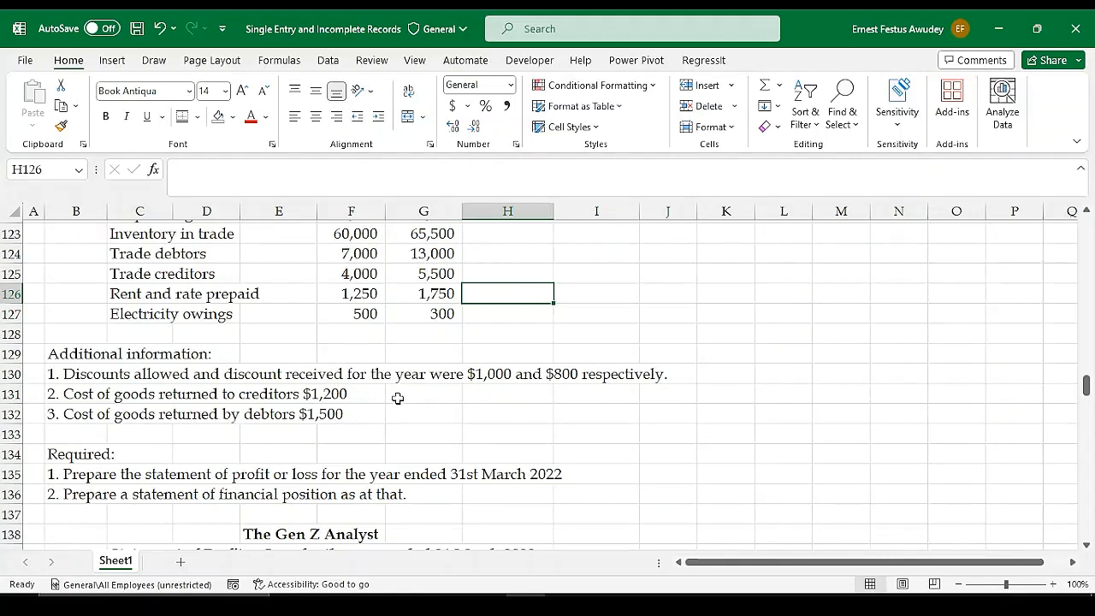
Re-read the two requirements of the Gen Z Analyst illustration and go back over its balances and Receipts and Payments Account
scroll(280, 427, down, 1)
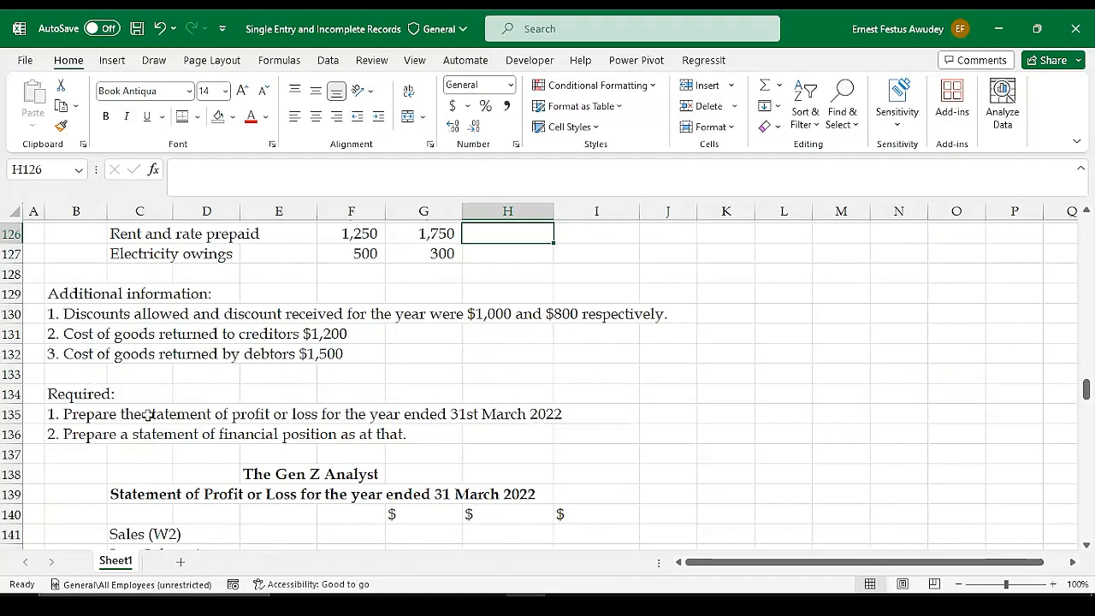
scroll(559, 417, up, 1)
scroll(560, 417, up, 7)
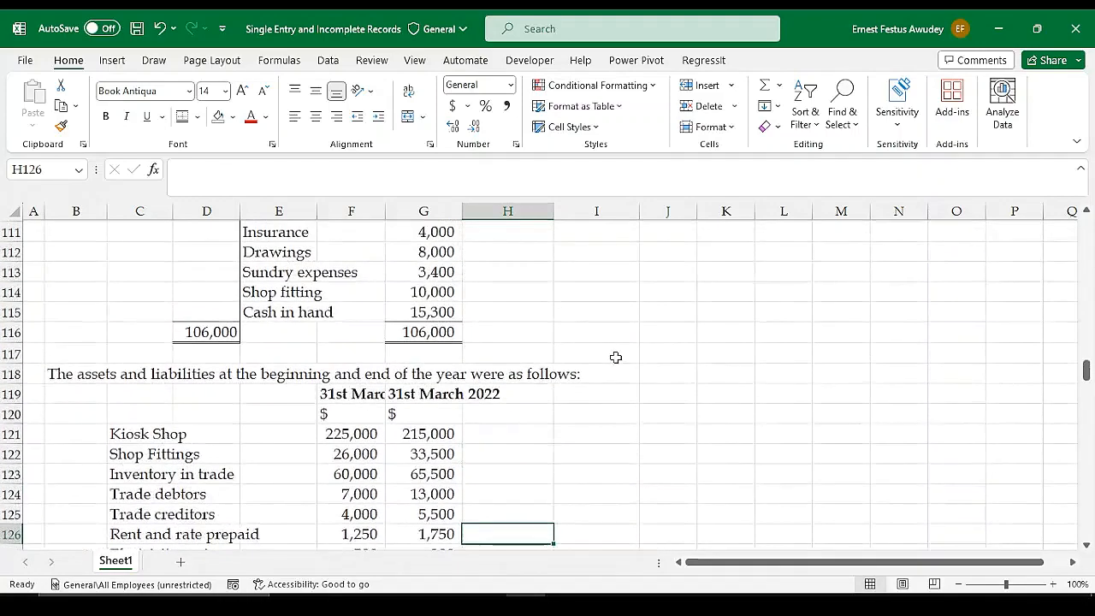
scroll(650, 345, up, 2)
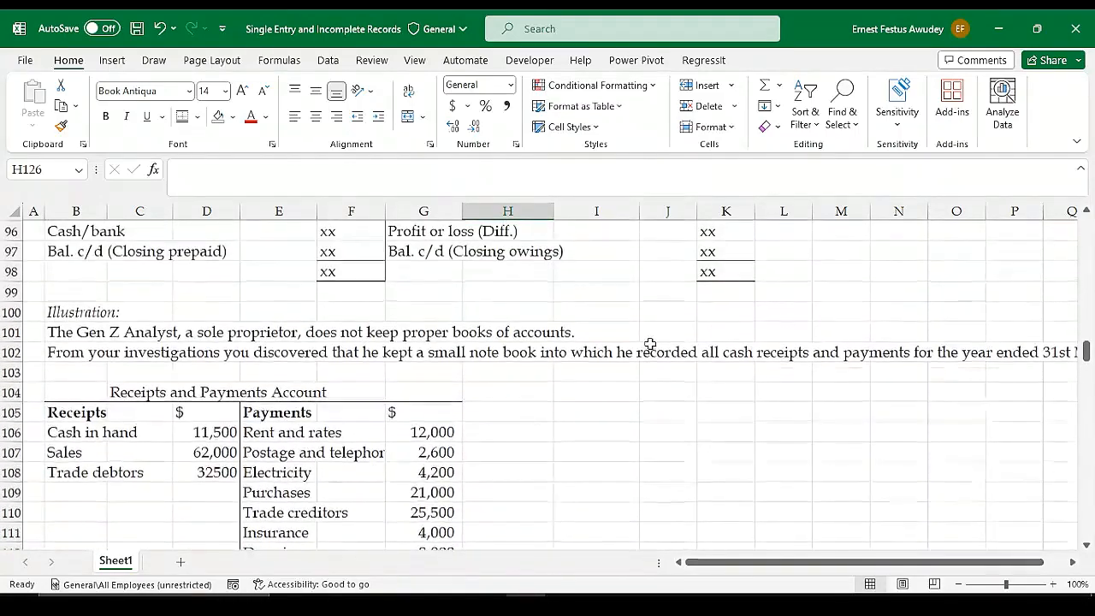
scroll(650, 343, down, 1)
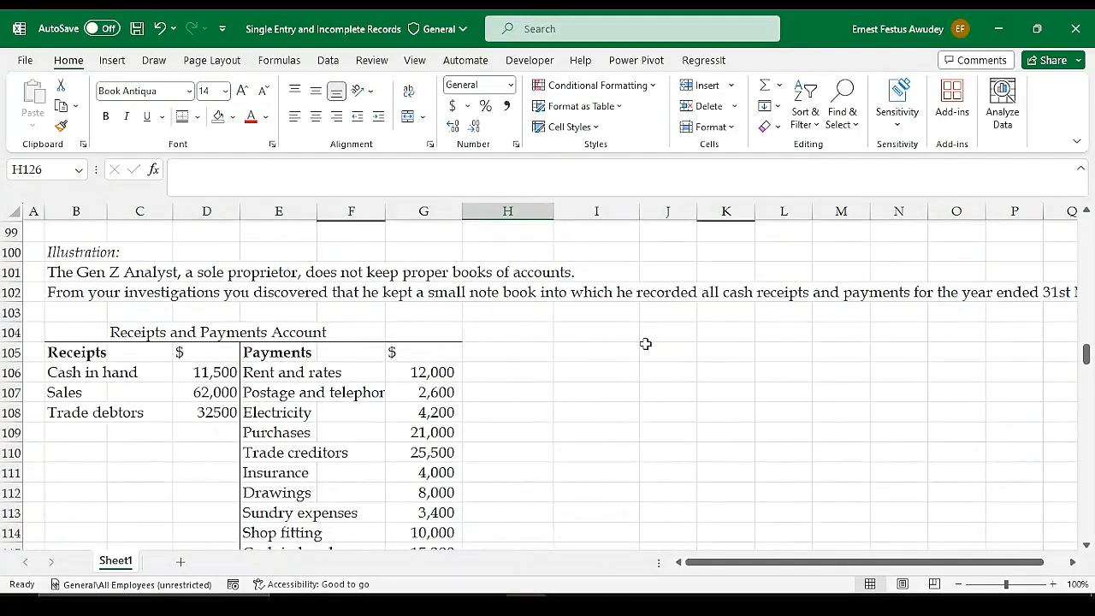
scroll(528, 416, down, 9)
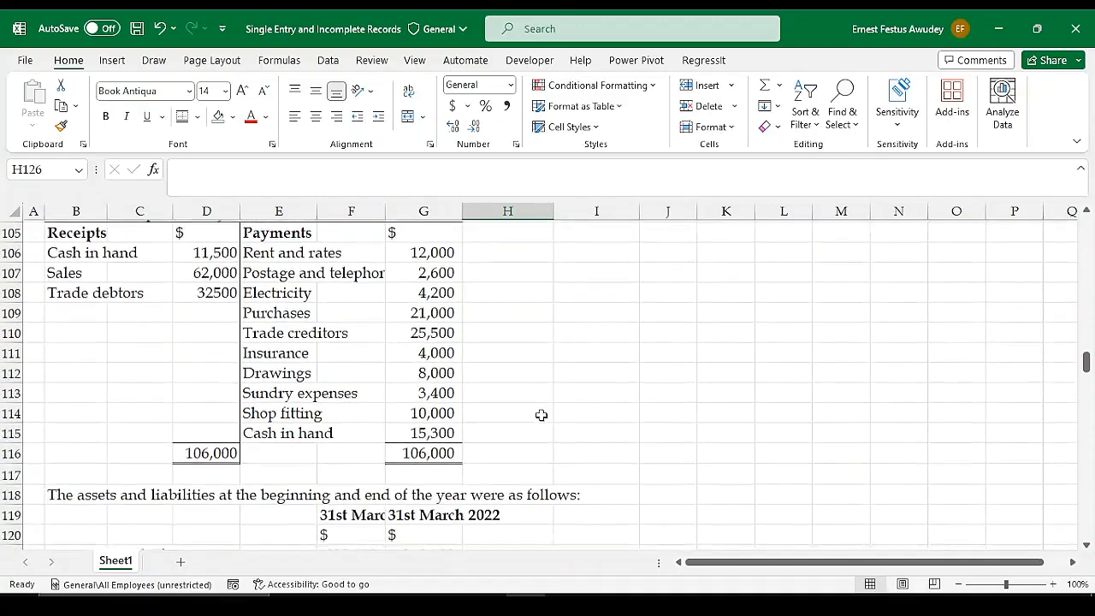
Examine the line items in the Statement of Profit or Loss layout, from Sales (W2) to Profit for the year
scroll(544, 415, down, 5)
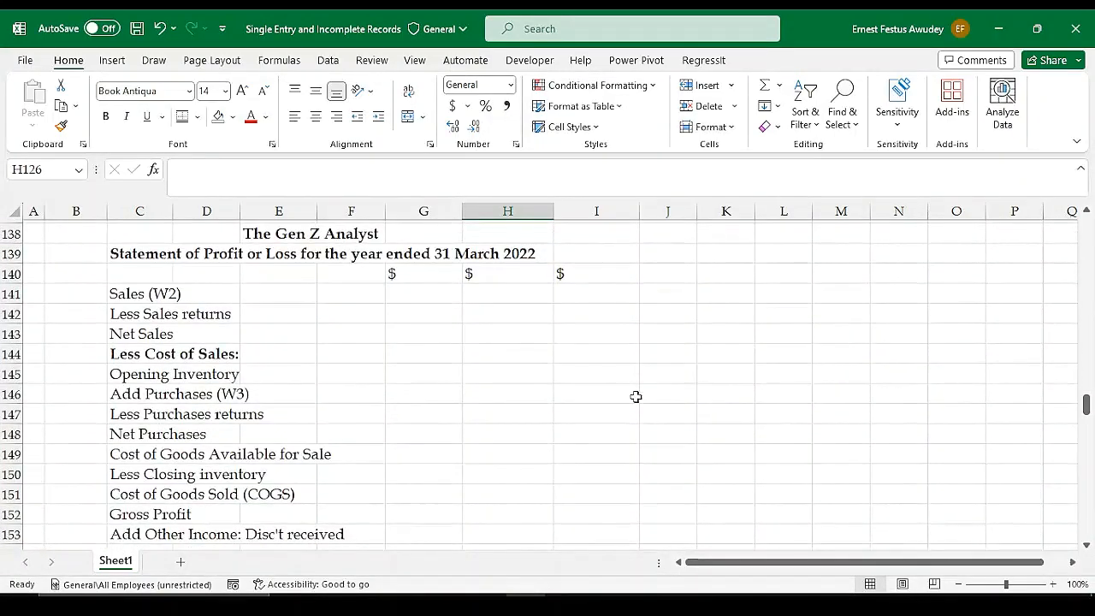
scroll(635, 396, down, 7)
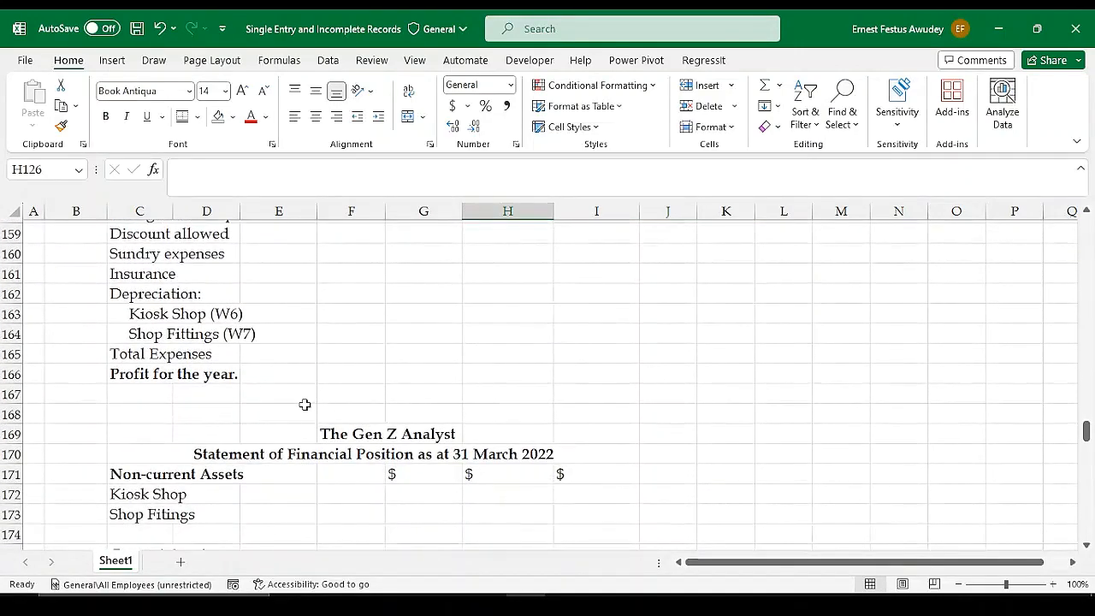
scroll(396, 394, up, 5)
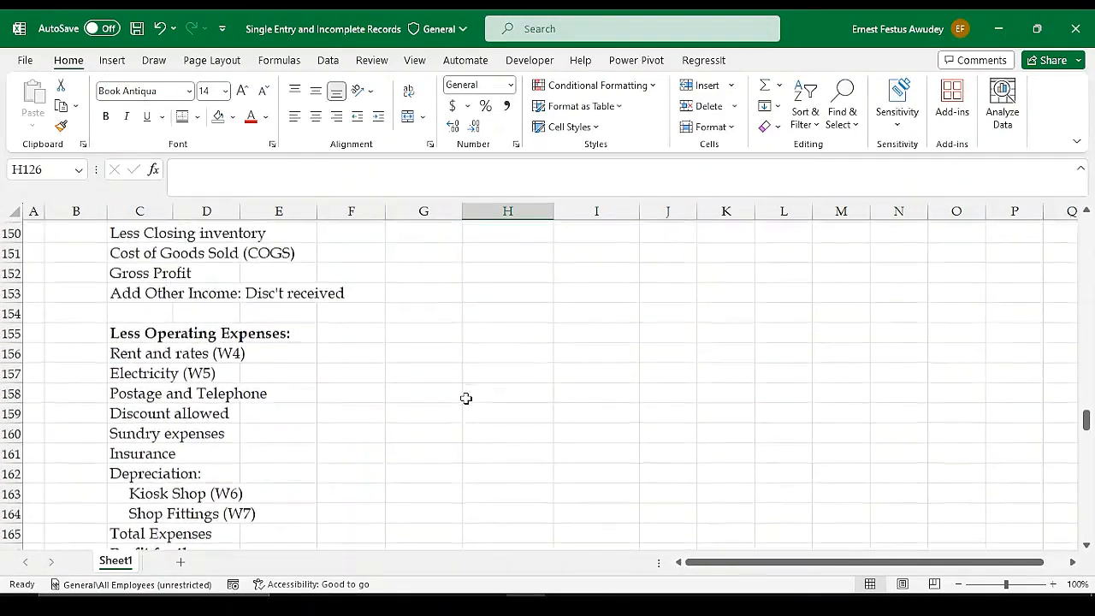
scroll(466, 398, up, 2)
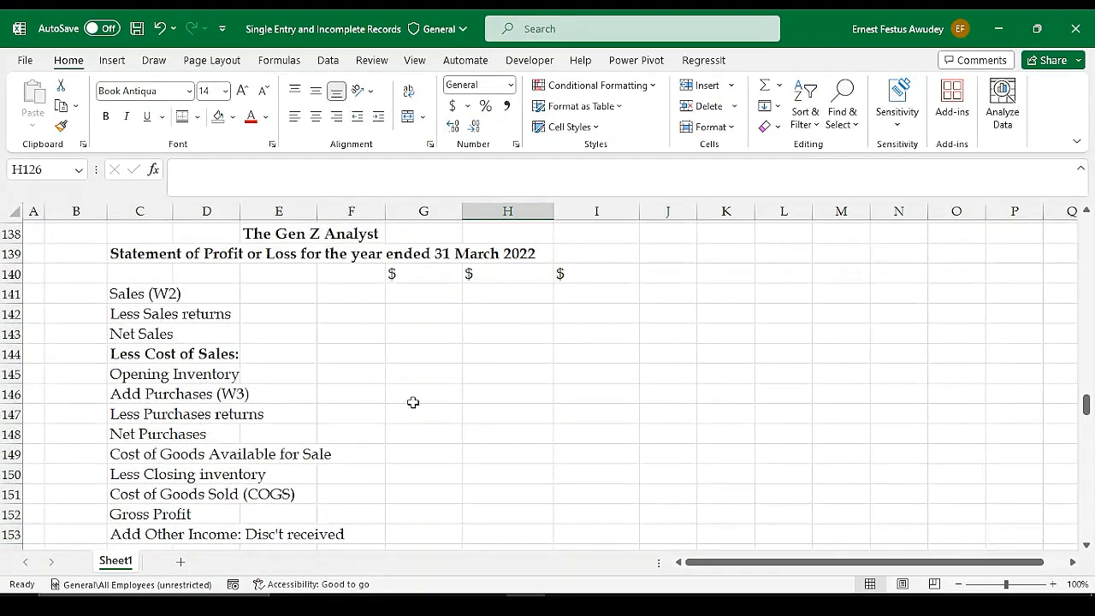
scroll(479, 403, down, 1)
scroll(455, 395, up, 1)
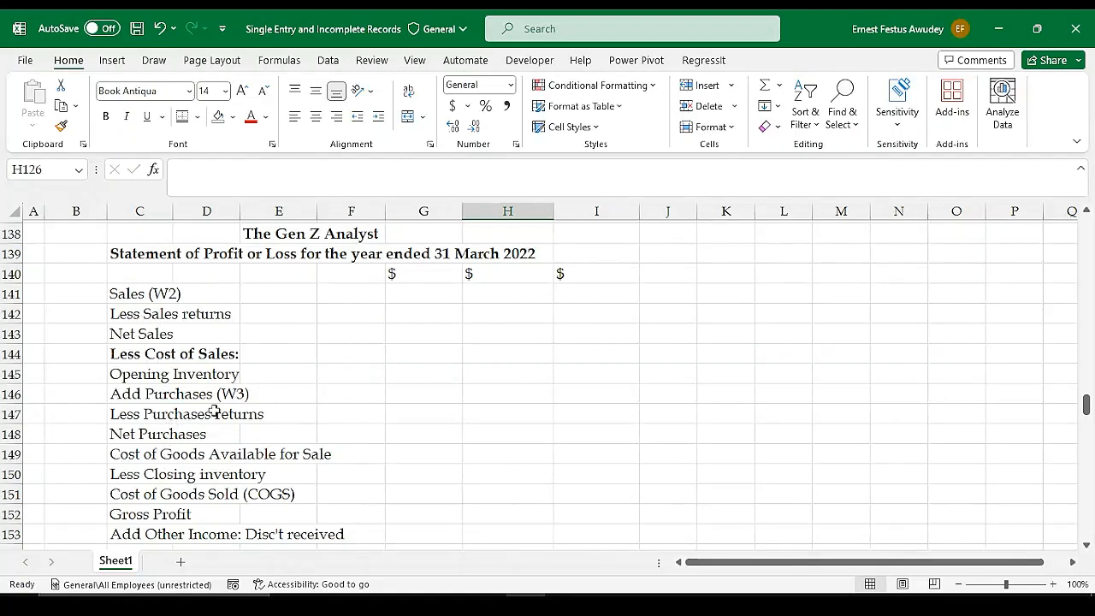
scroll(218, 445, down, 2)
scroll(235, 441, down, 3)
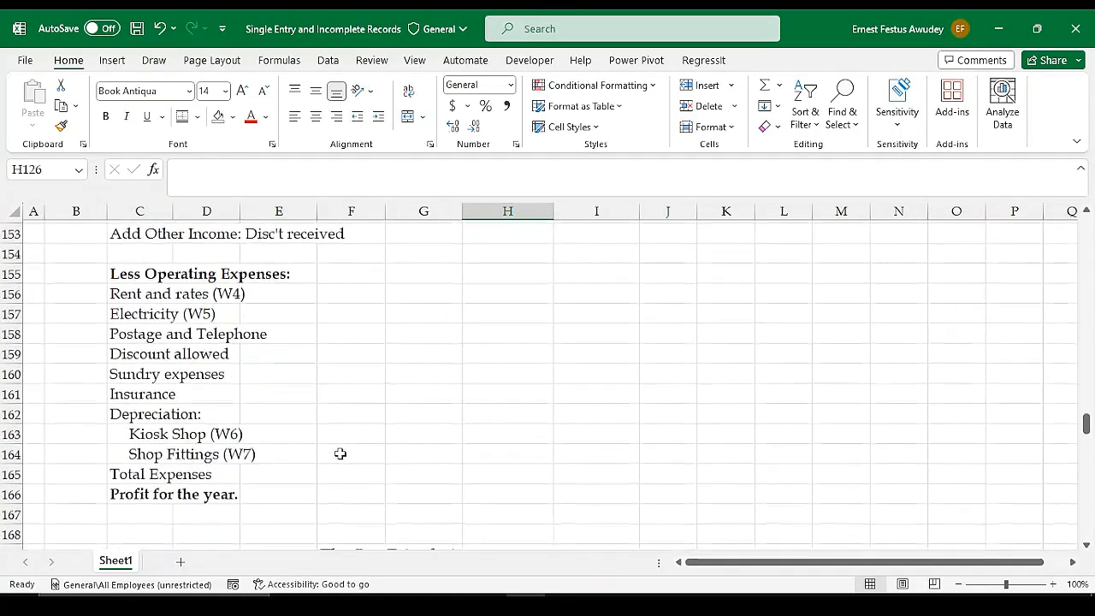
scroll(340, 451, down, 2)
scroll(340, 451, up, 7)
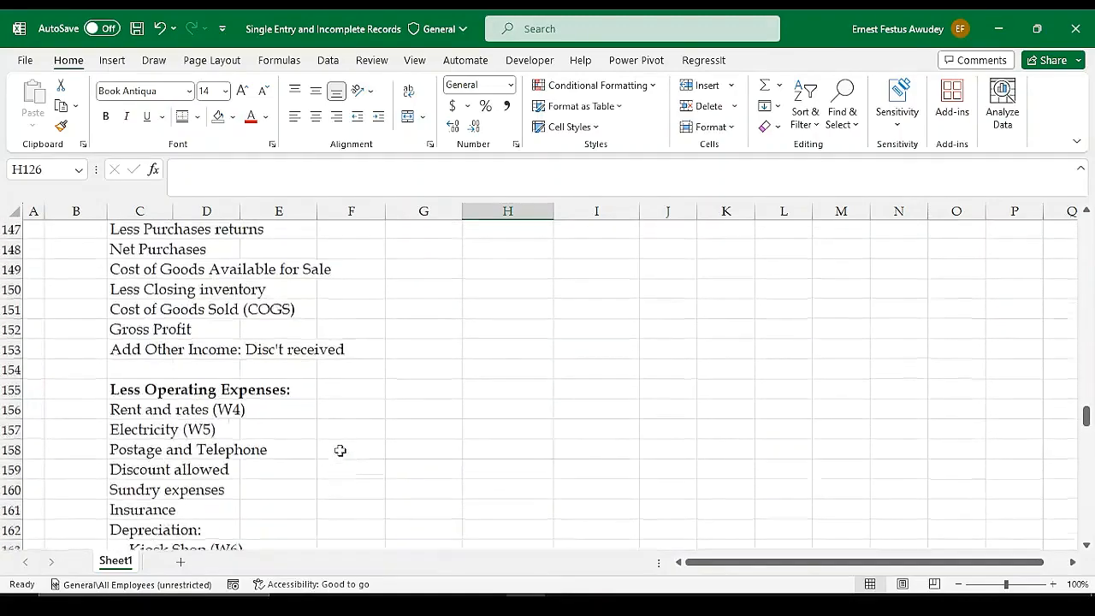
Compare the headings of the two Gen Z Analyst statements and examine the asset lines in the Statement of Financial Position
scroll(340, 452, down, 9)
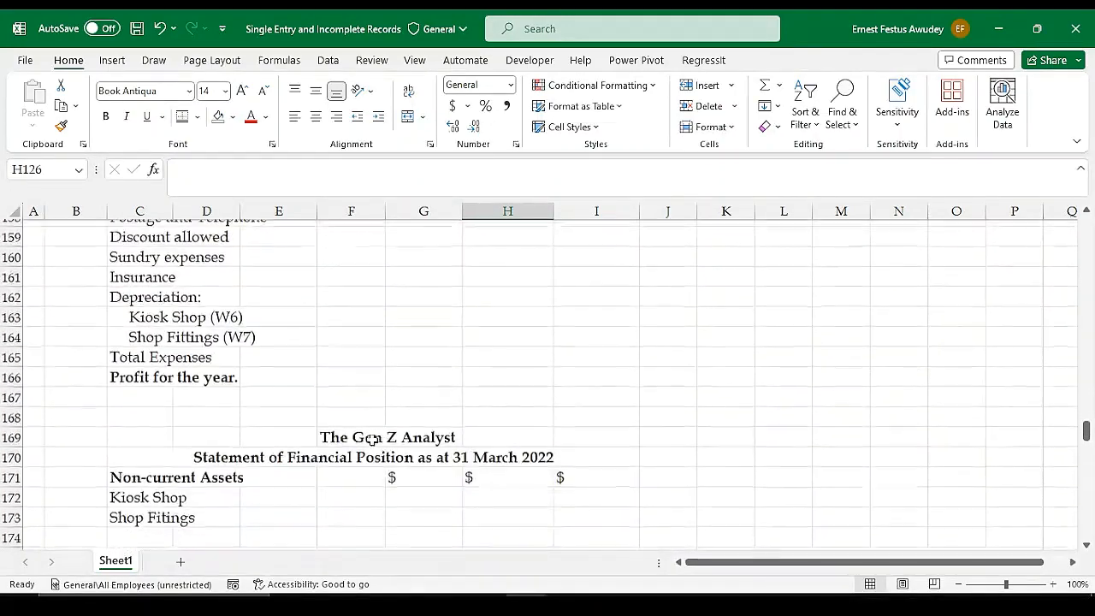
scroll(389, 438, down, 1)
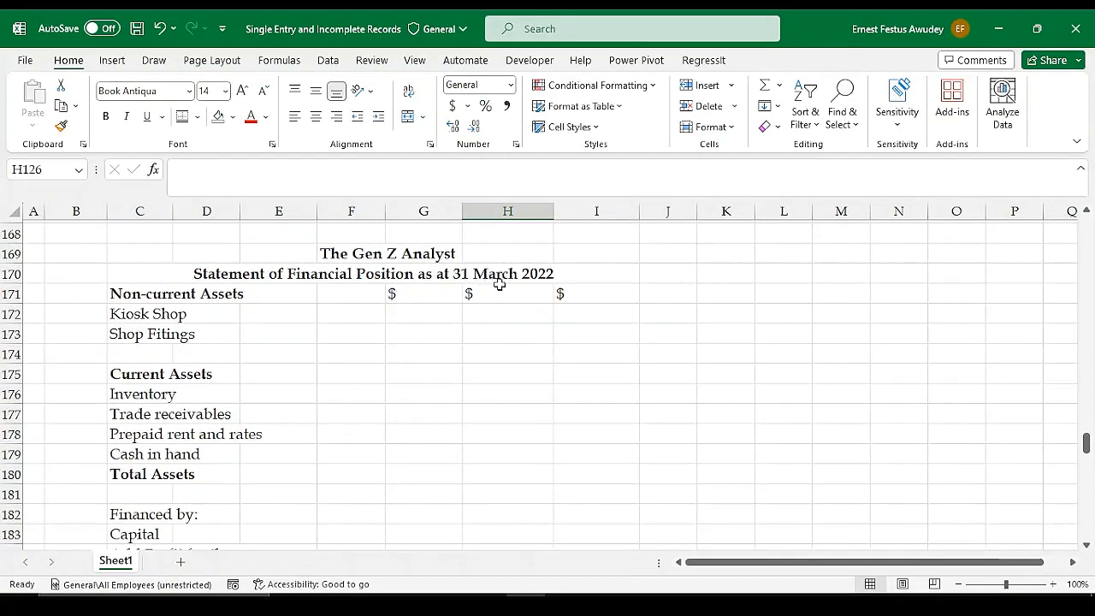
scroll(568, 286, up, 11)
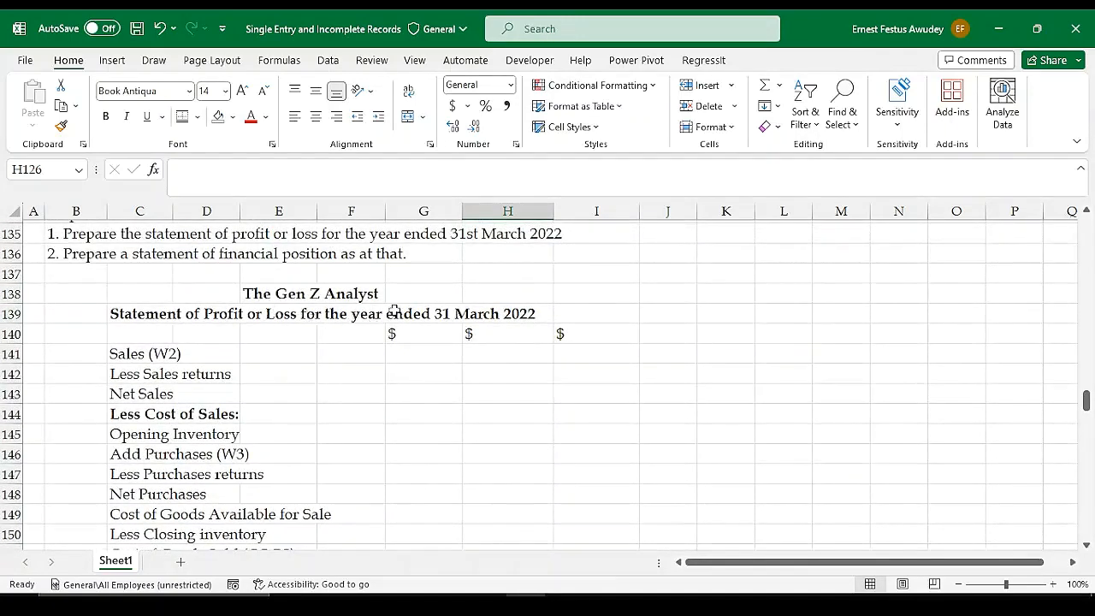
scroll(437, 398, down, 9)
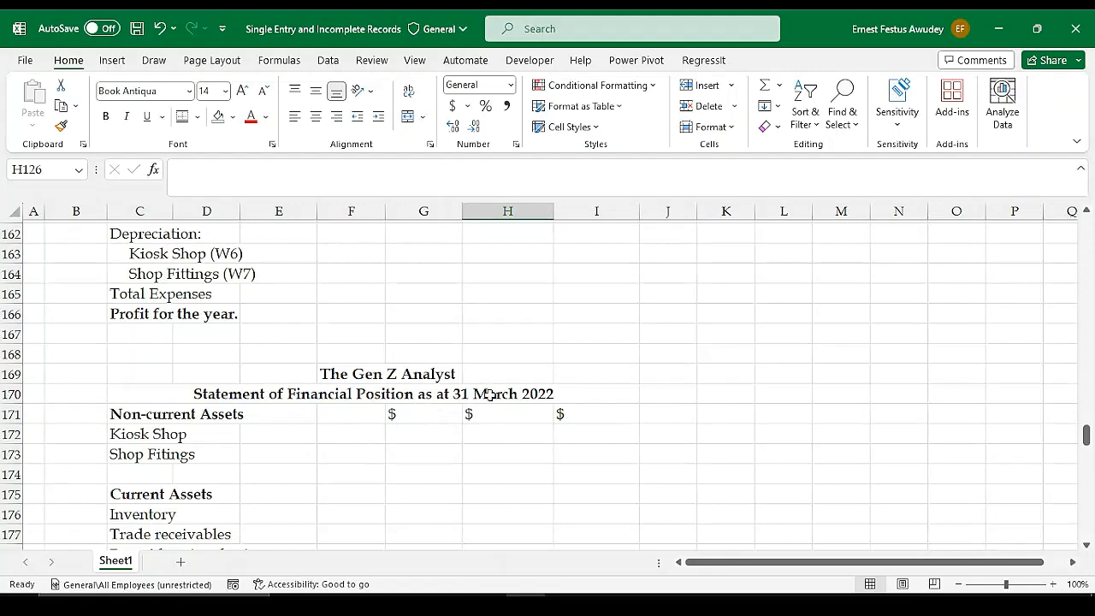
scroll(591, 393, up, 1)
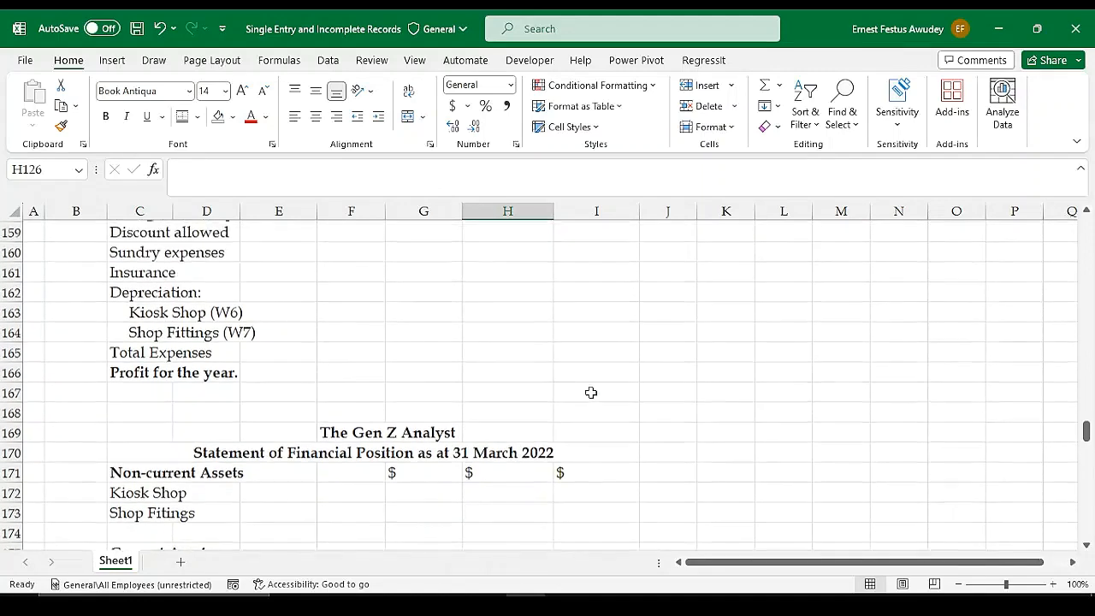
scroll(591, 392, down, 2)
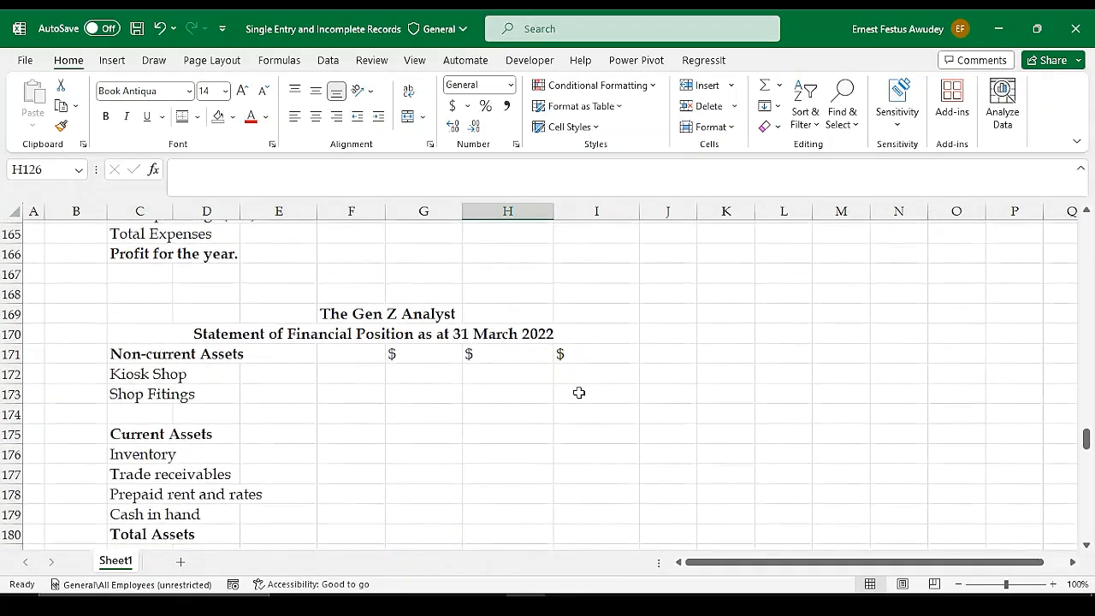
scroll(578, 393, up, 9)
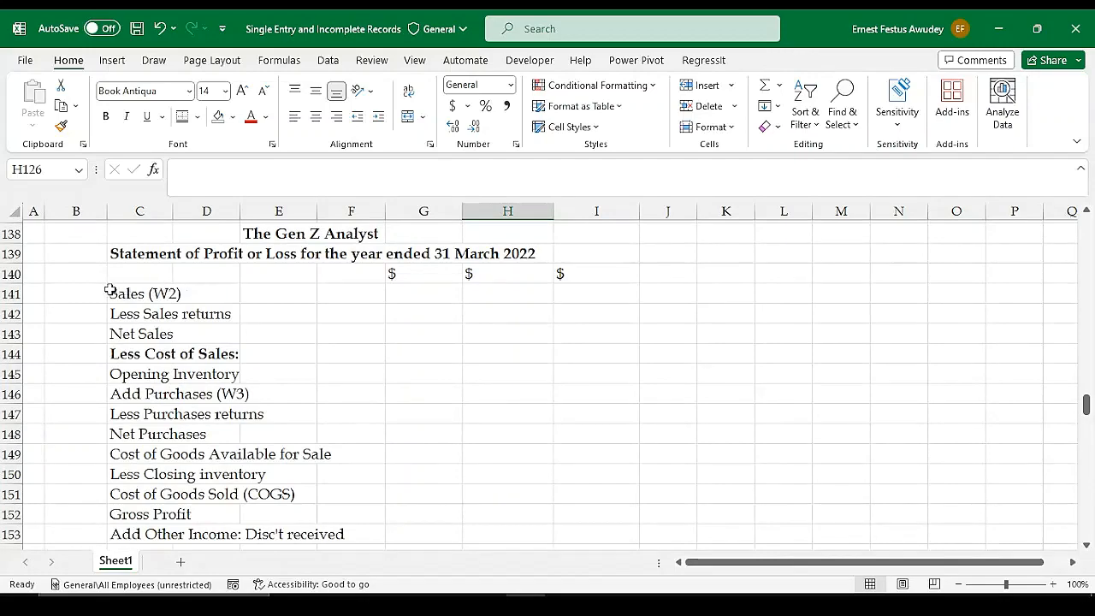
scroll(615, 369, down, 9)
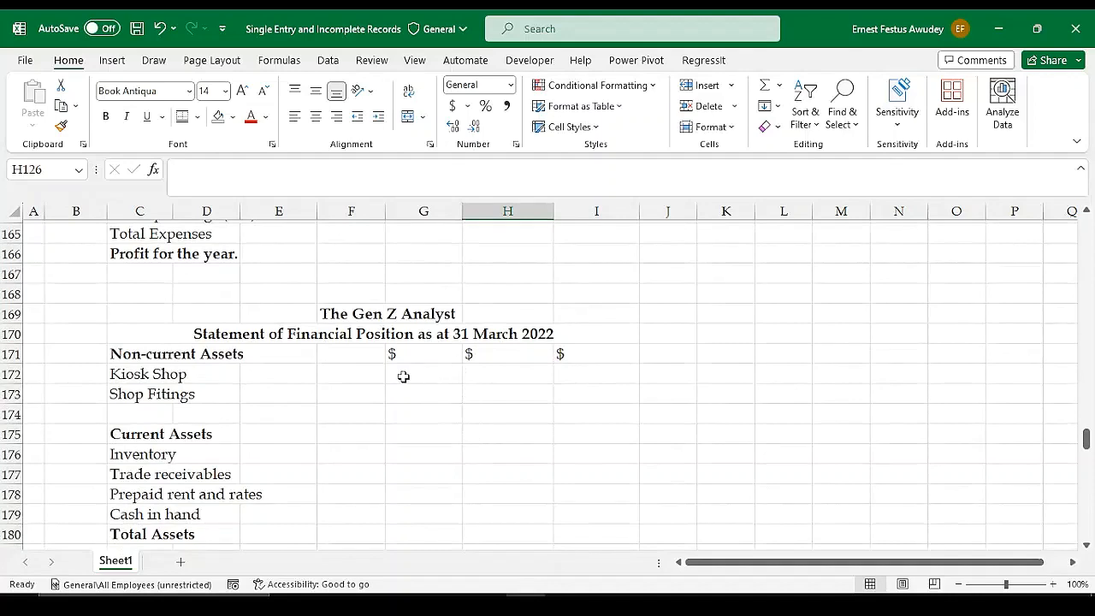
scroll(403, 376, down, 2)
scroll(403, 376, up, 1)
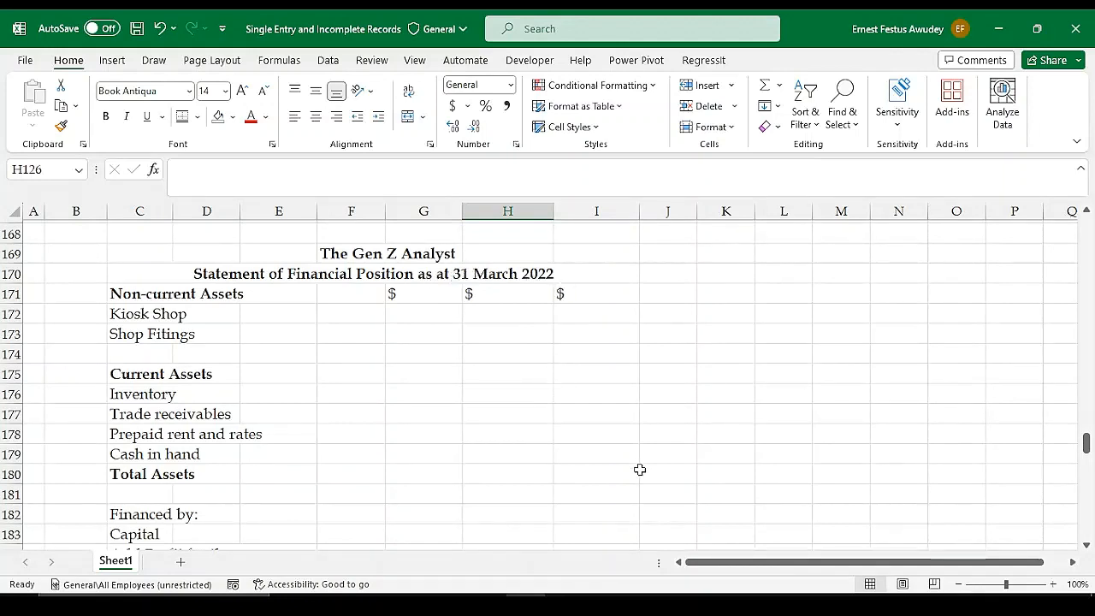
Review the capital, drawings and current liabilities lines in the Statement of Financial Position, down to Total Equity and Liabilities
scroll(652, 463, down, 2)
scroll(652, 464, down, 5)
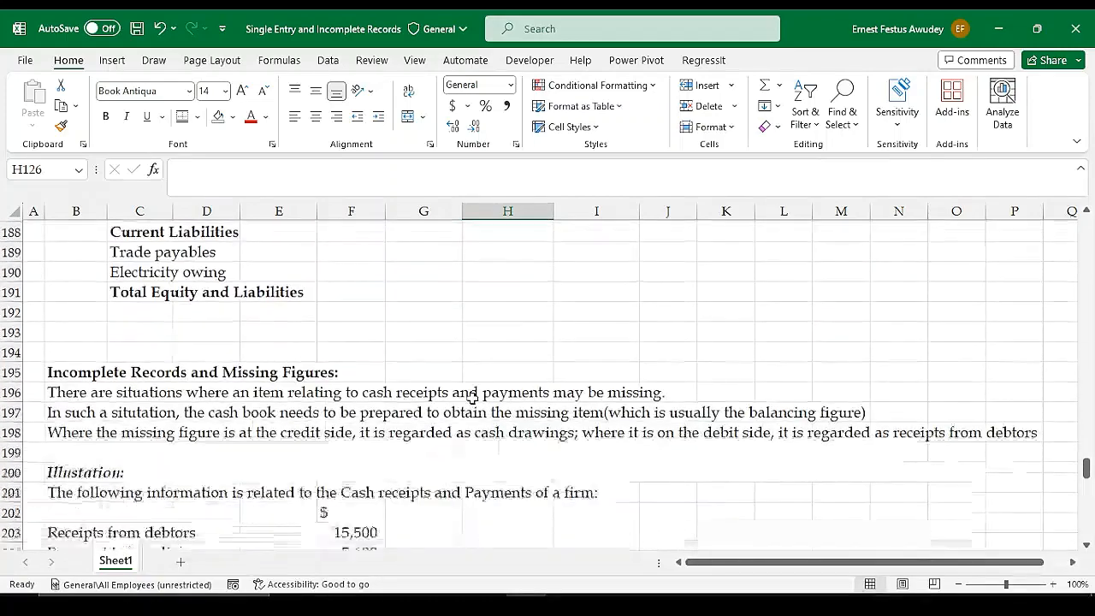
scroll(473, 395, up, 2)
scroll(473, 396, up, 3)
scroll(473, 395, down, 2)
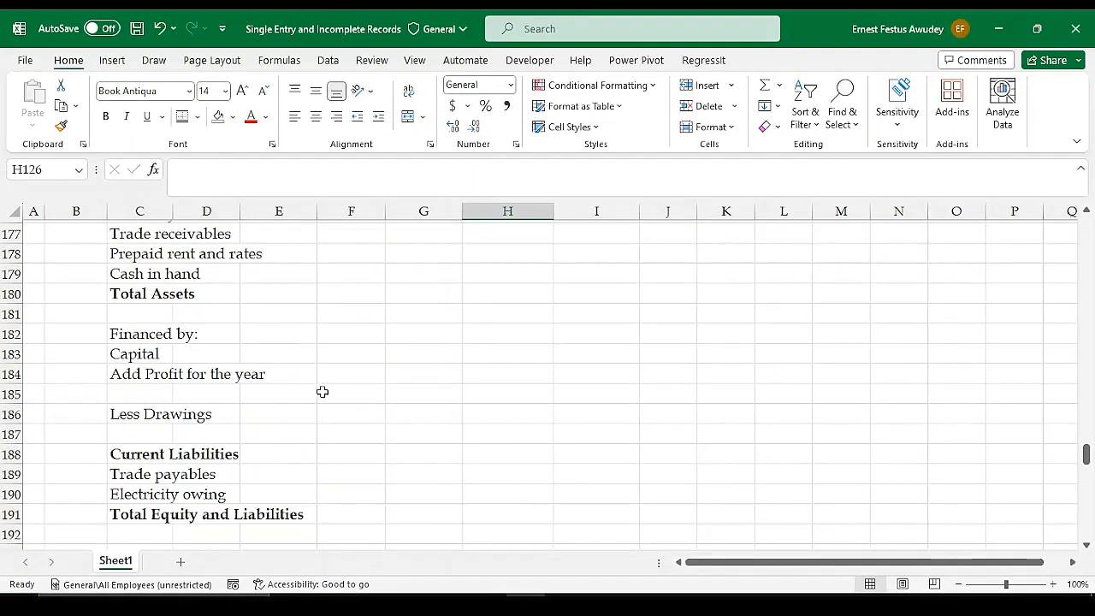
scroll(359, 382, up, 5)
scroll(359, 382, up, 4)
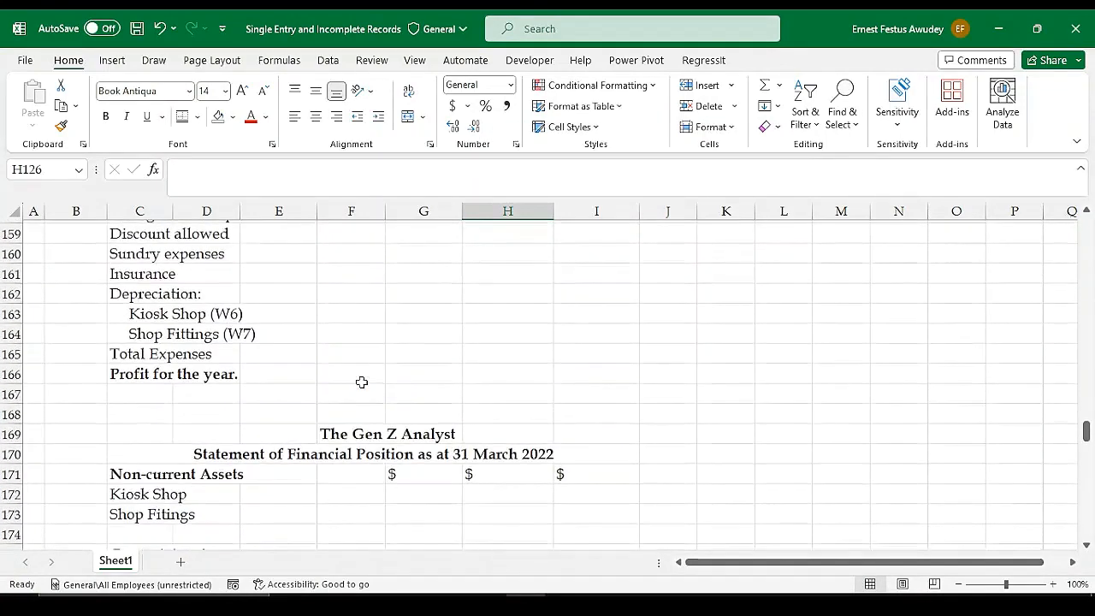
scroll(411, 359, down, 4)
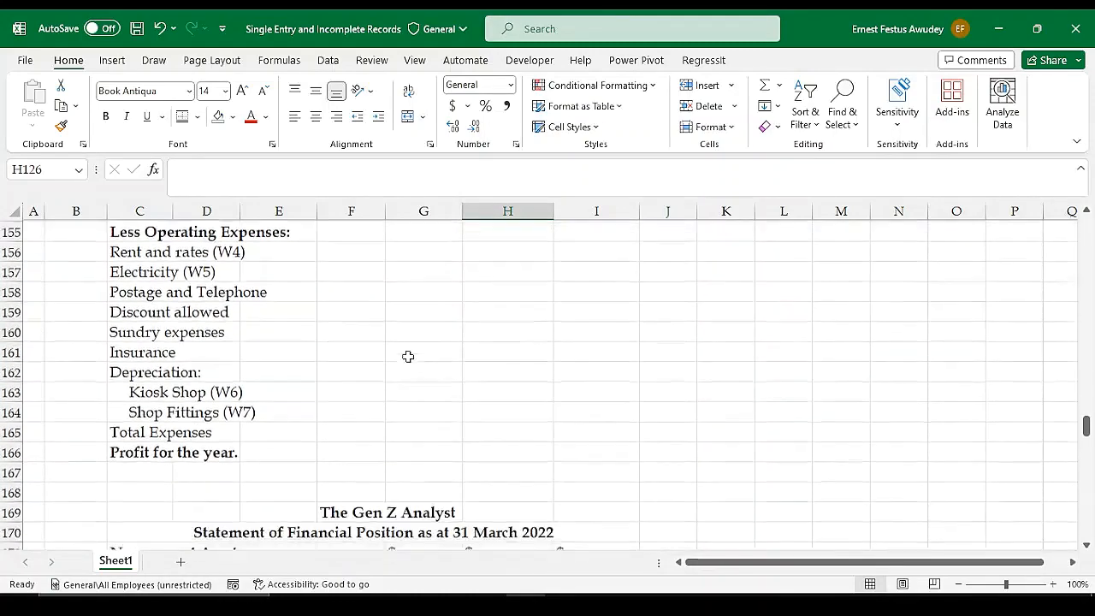
Enter the heading "Workings" in cell M138, beside the Statement of Profit or Loss
scroll(492, 355, up, 2)
scroll(492, 355, up, 7)
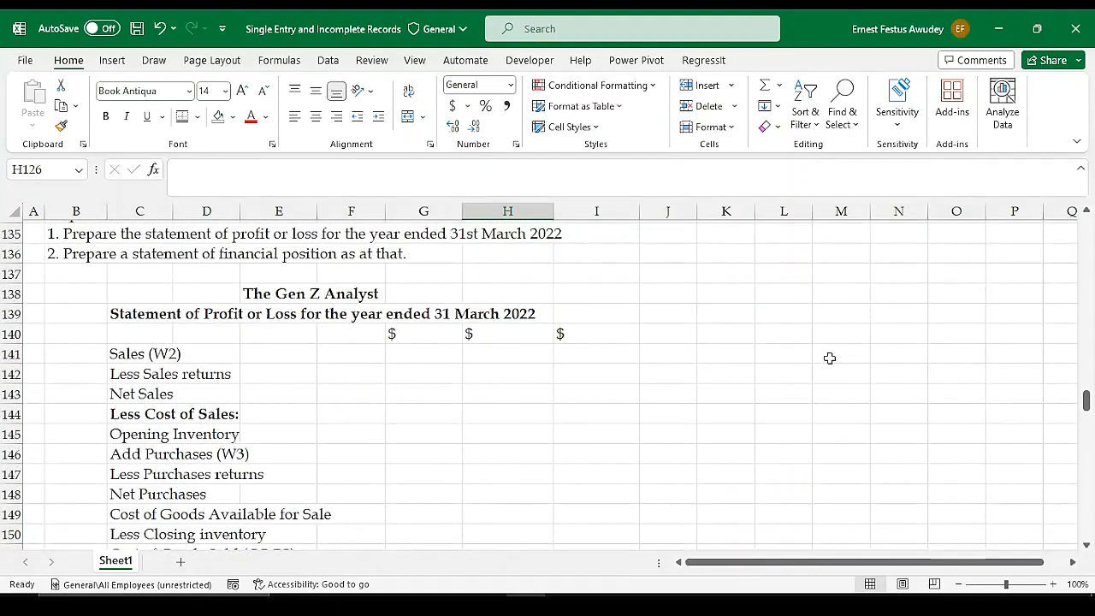
drag(725, 565, 750, 566)
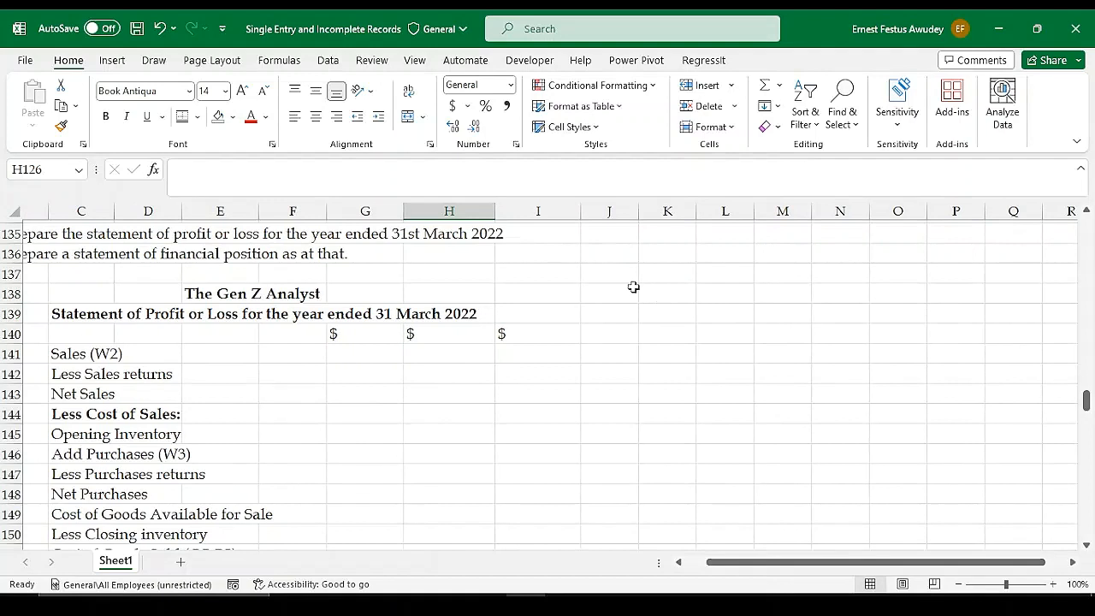
drag(606, 289, 861, 293)
click(847, 294)
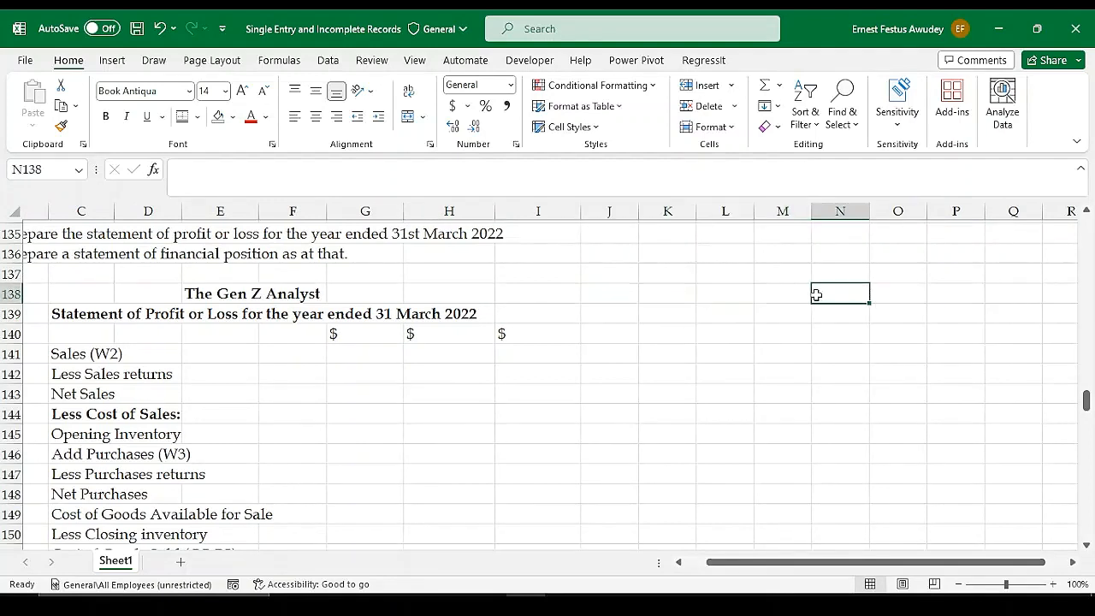
click(802, 294)
text(Wo)
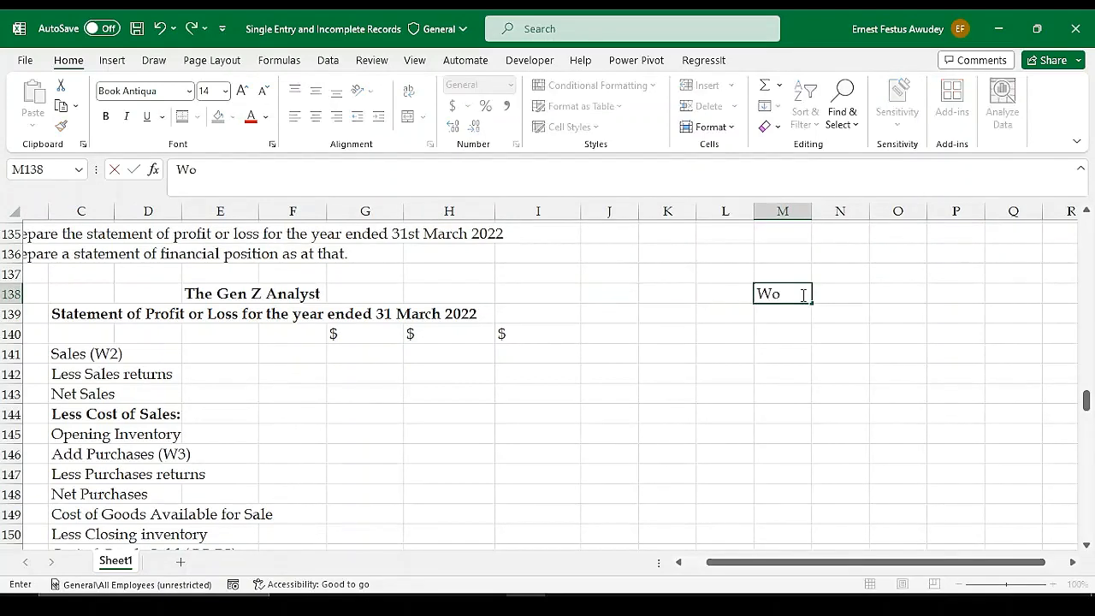
text(rkings)
key(Return)
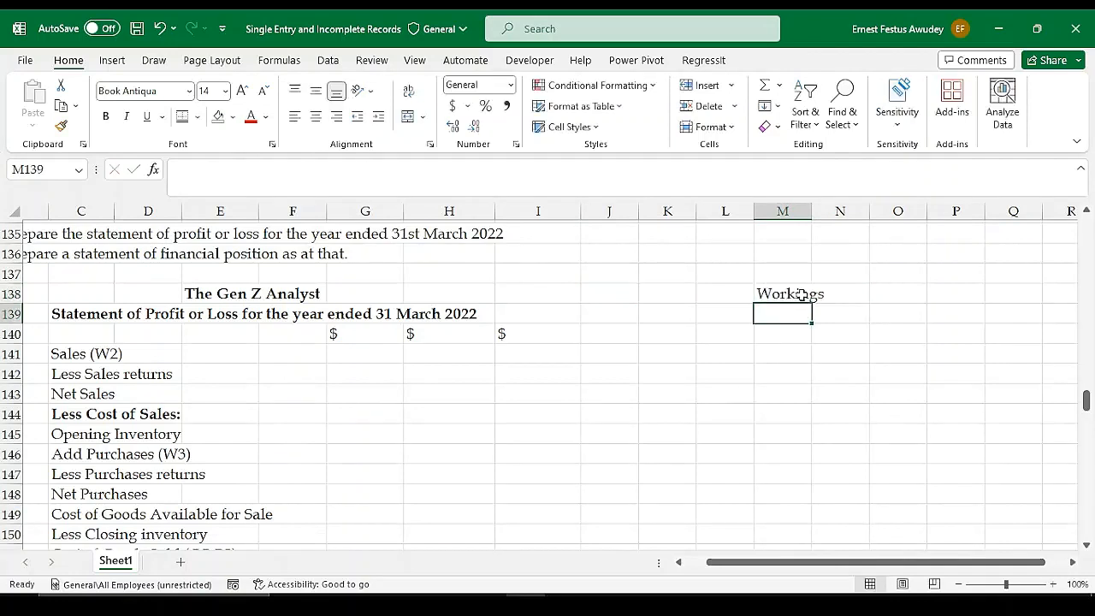
Enter the first working's heading, "1. Statement of Affairs as at", in cell J139 under the Workings title
click(592, 318)
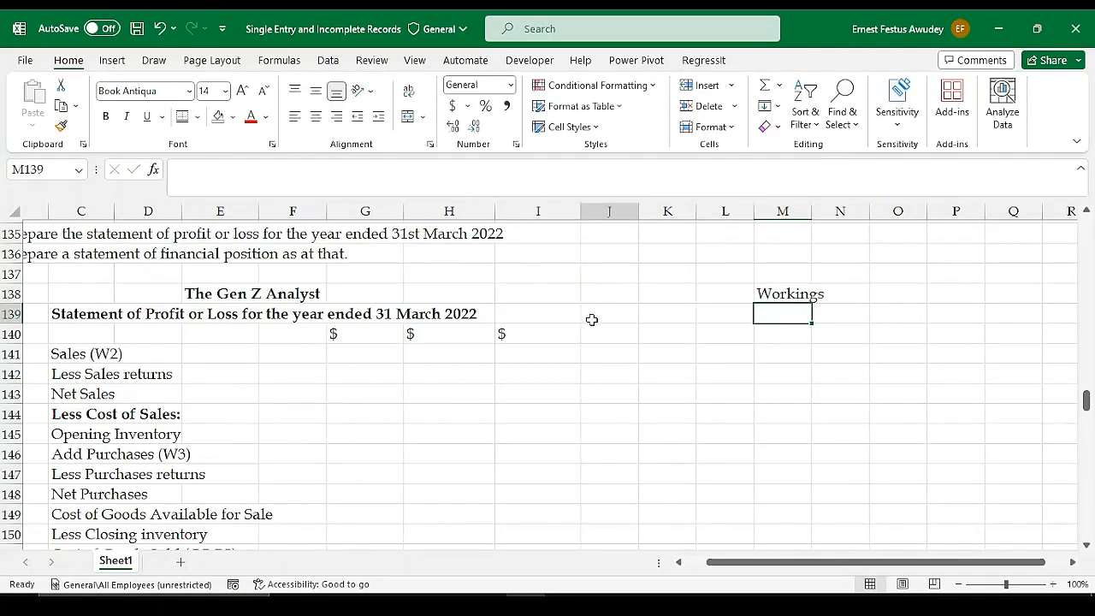
text(1)
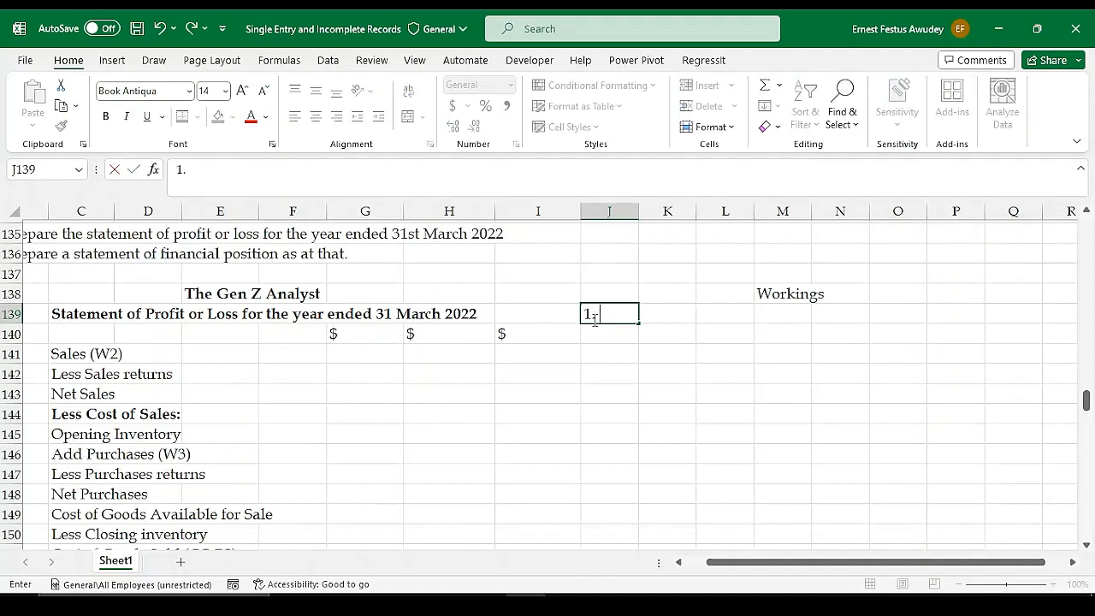
text(. St)
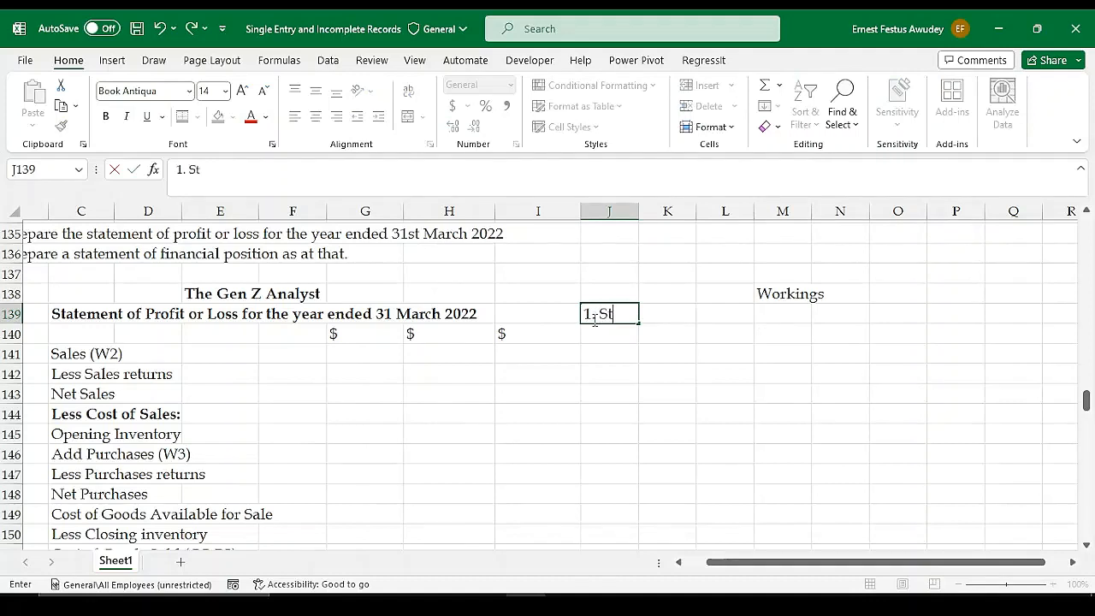
text(atemen)
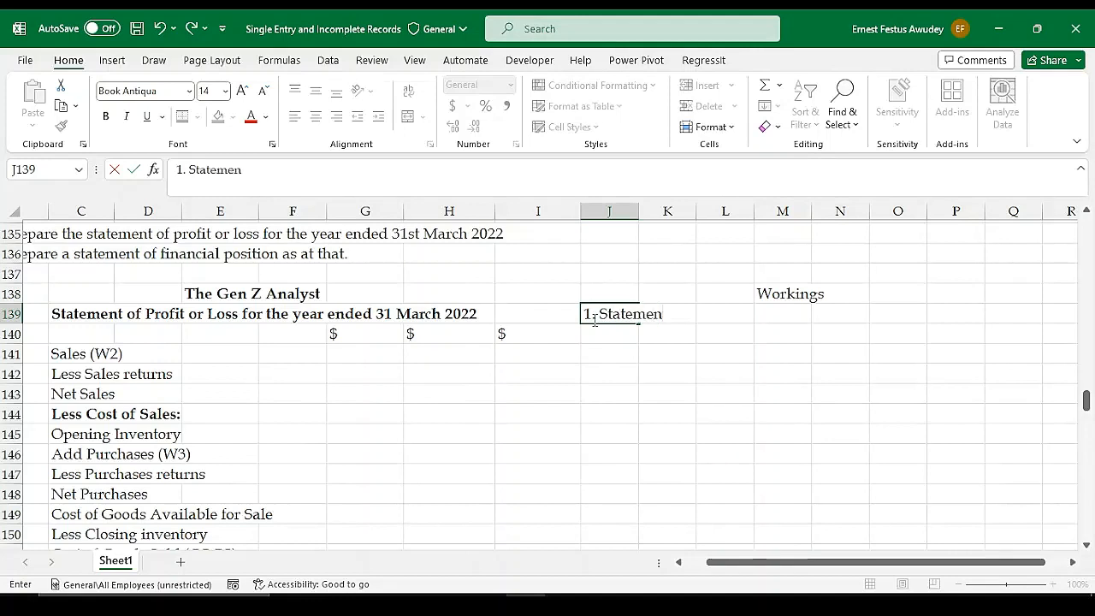
text(t of Affairs)
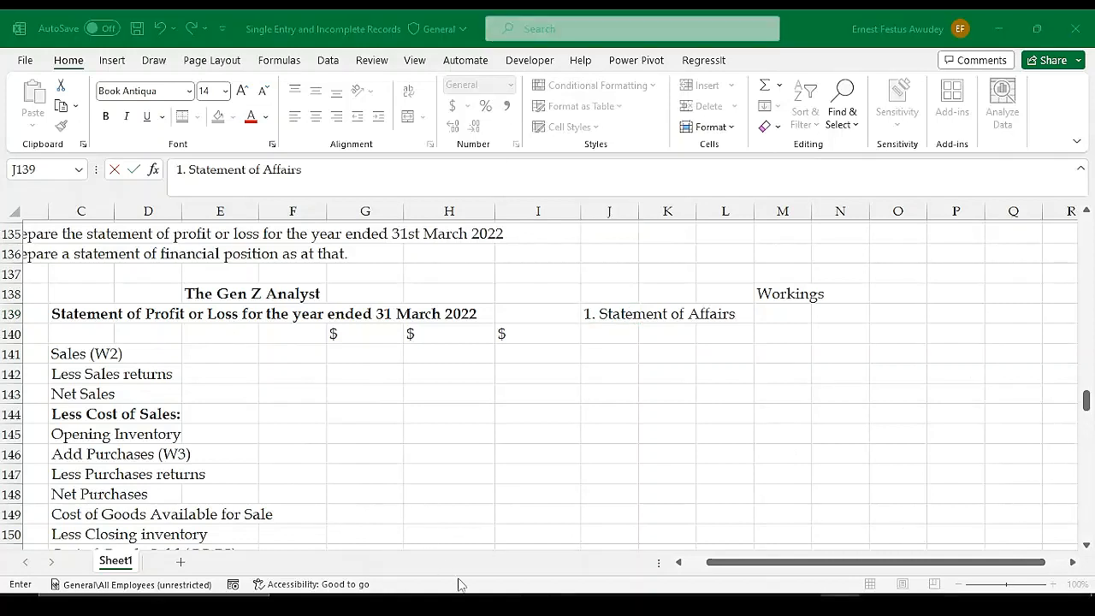
click(526, 606)
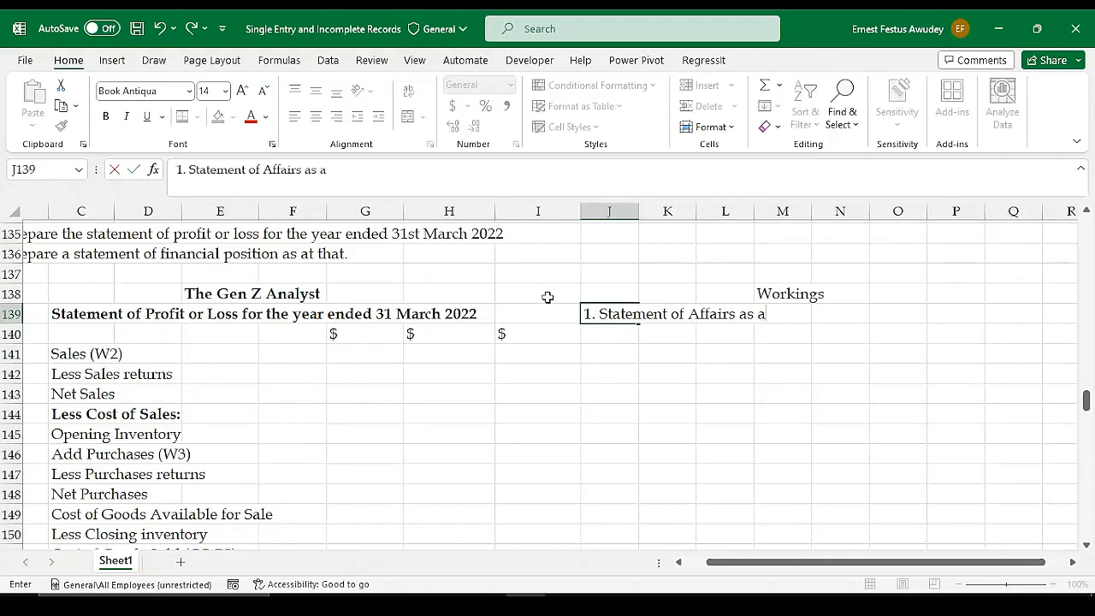
text(t)
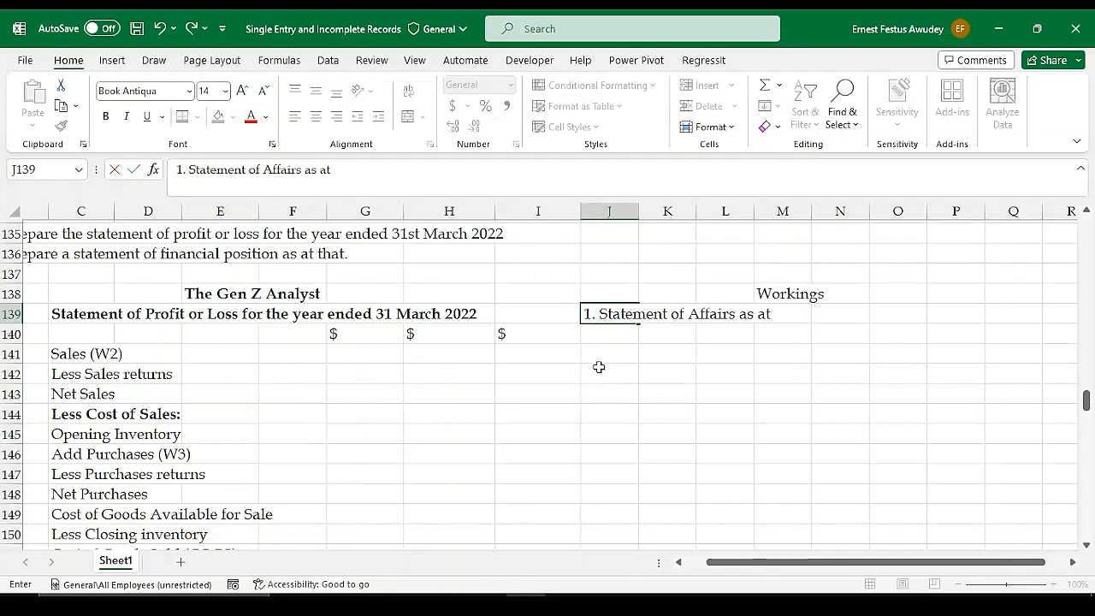
key(Return)
Examine the 31st March 2021 opening assets and liabilities column, from Kiosk Shop to Electricity owings, and the Receipts and Payments Account above it
scroll(479, 374, up, 2)
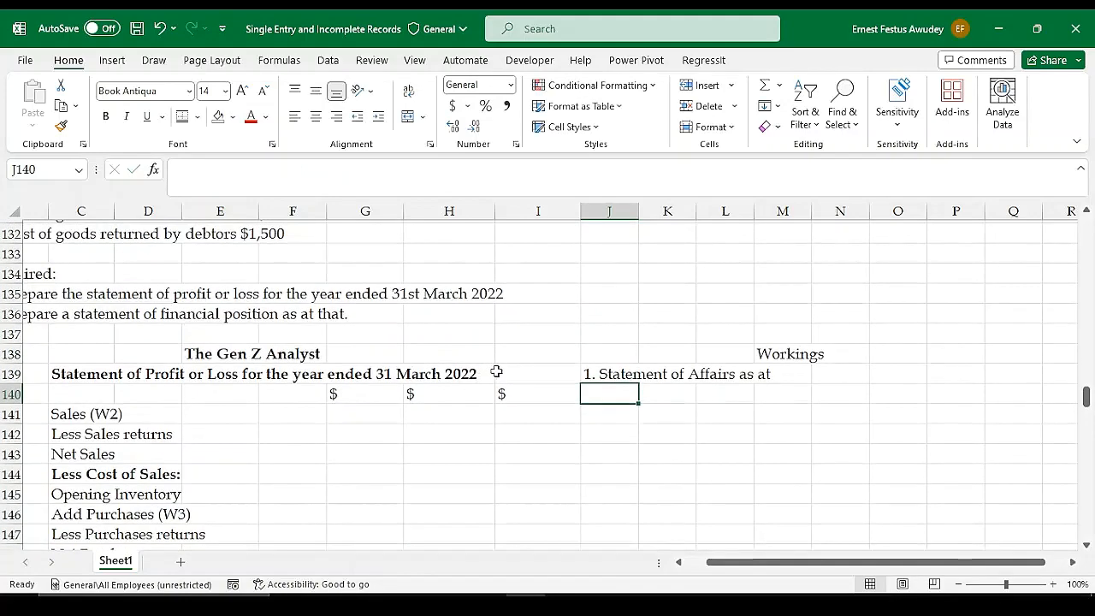
drag(721, 570, 695, 567)
scroll(602, 374, up, 2)
scroll(604, 373, up, 1)
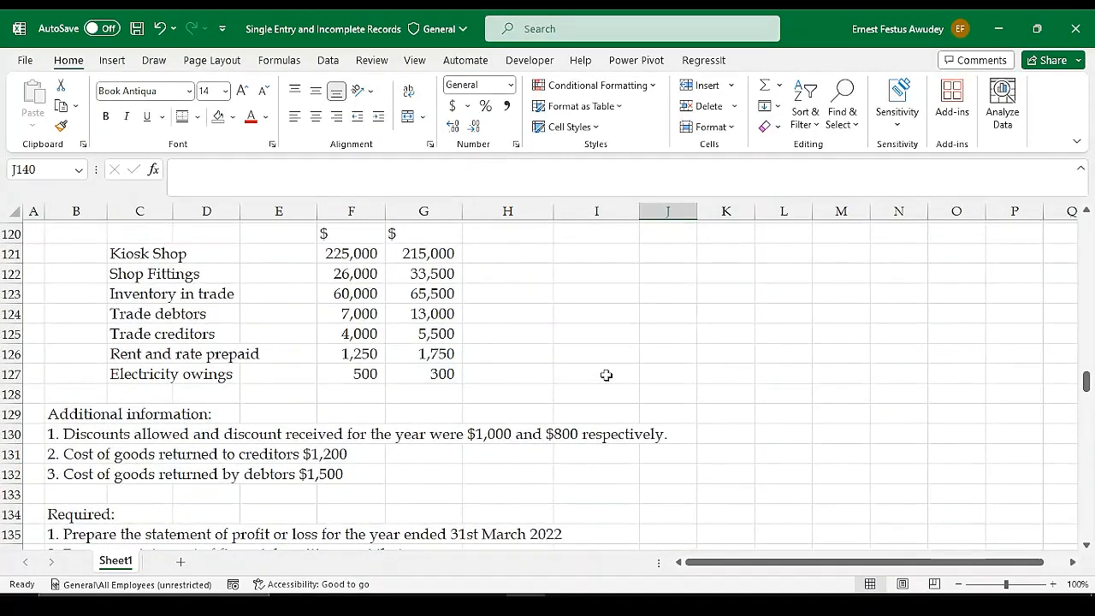
scroll(606, 374, up, 2)
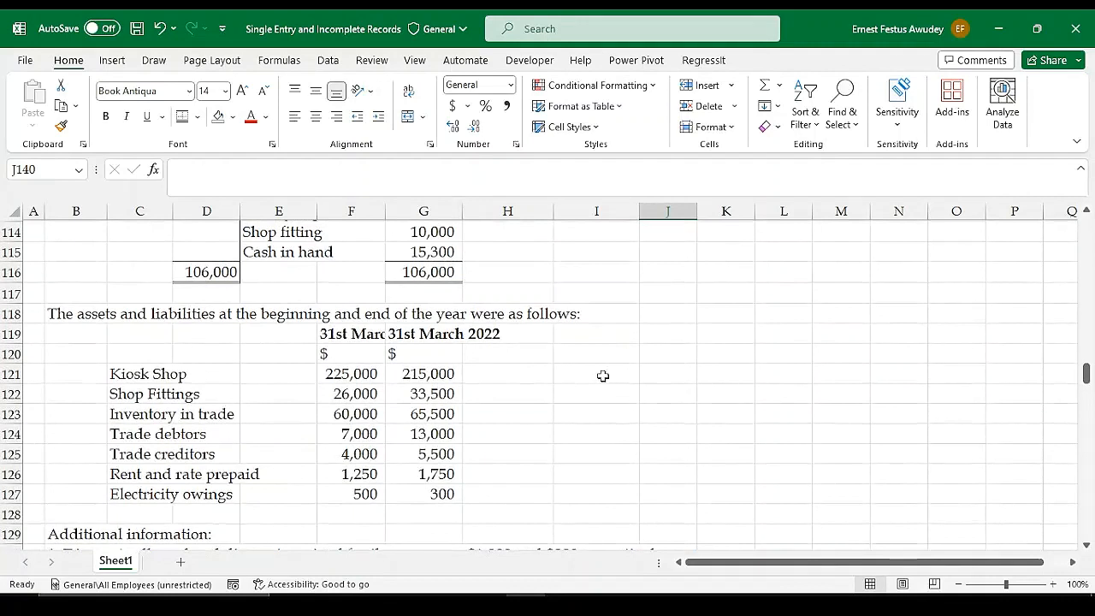
click(353, 336)
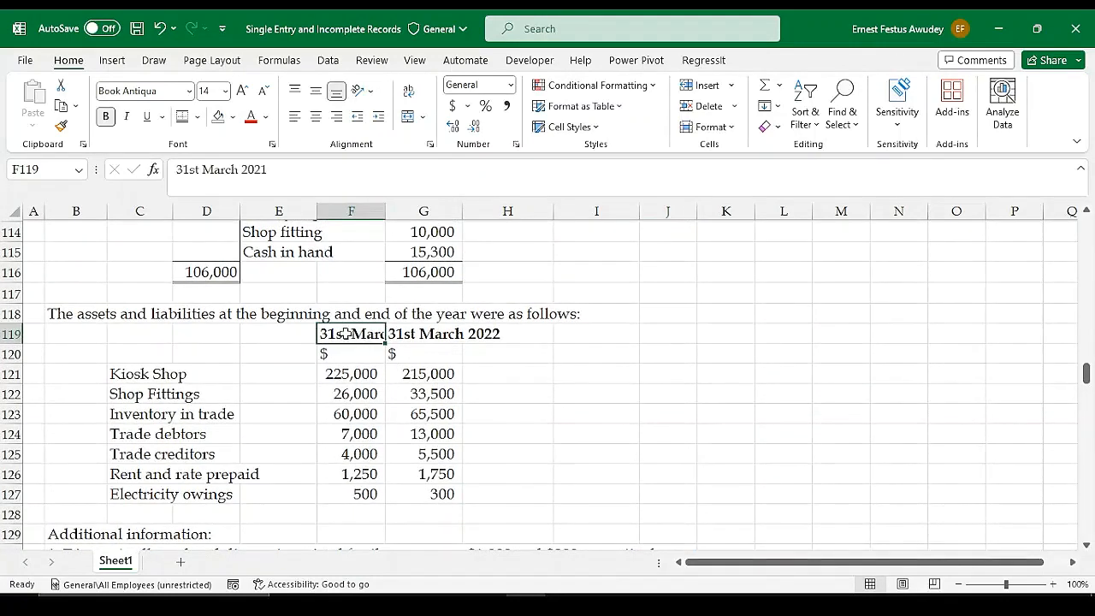
drag(347, 334, 353, 496)
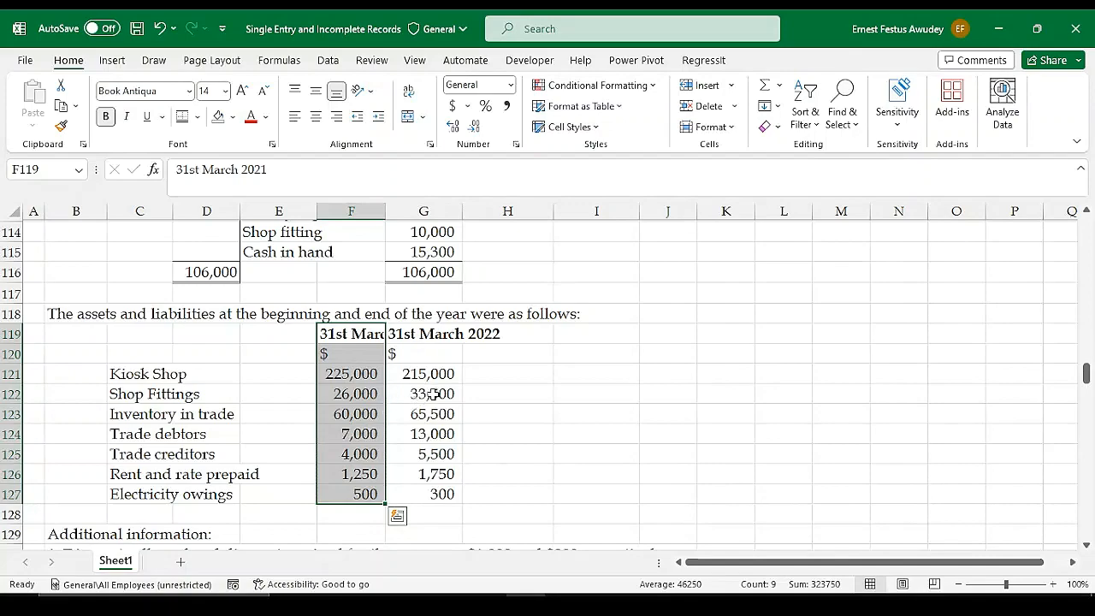
scroll(508, 375, up, 2)
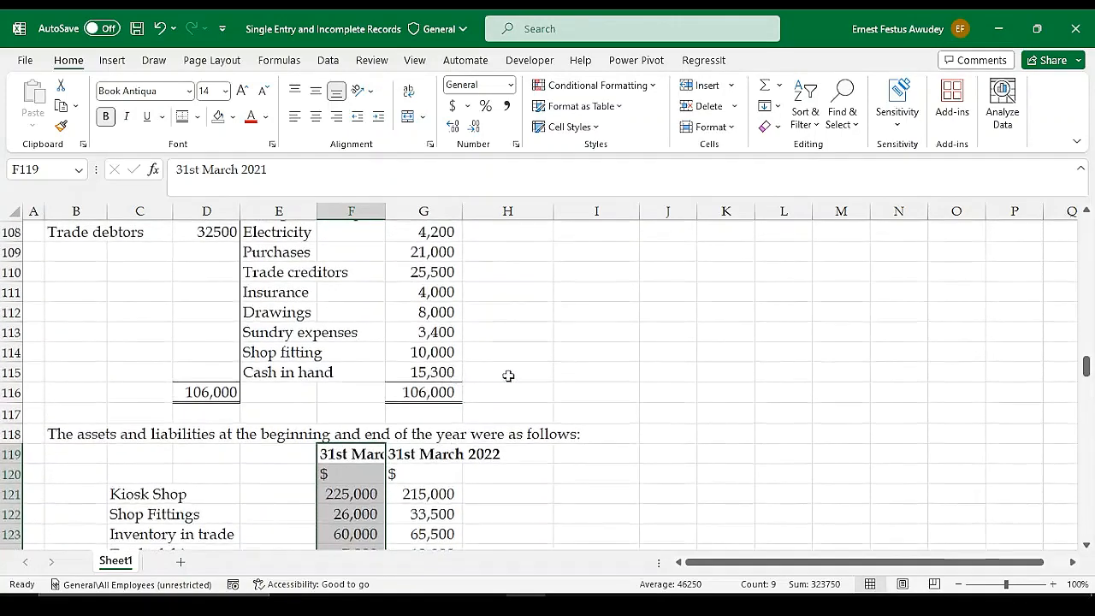
scroll(508, 376, up, 5)
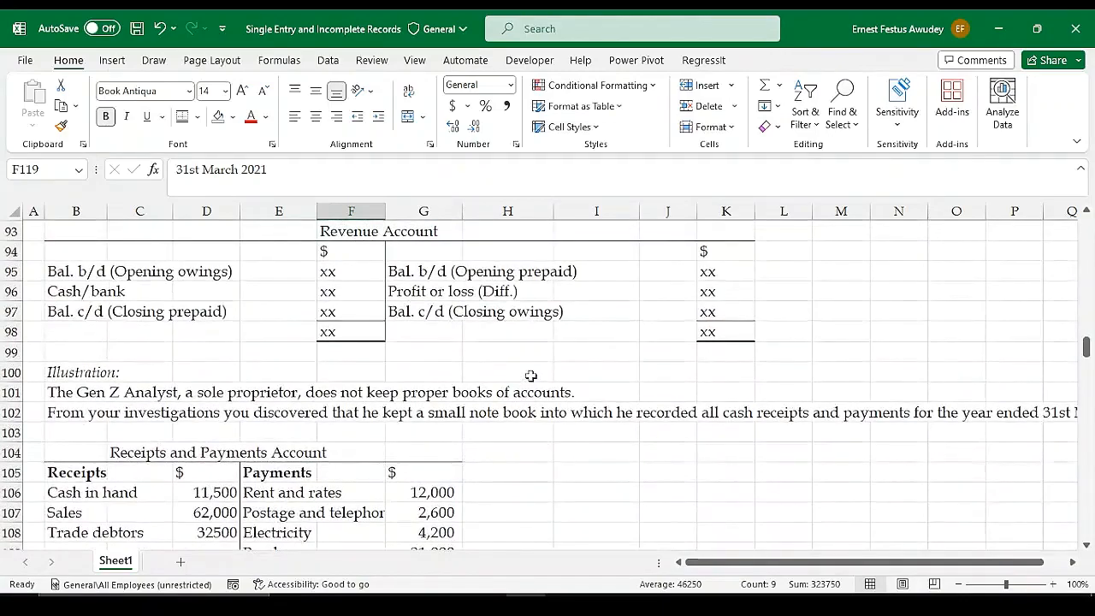
Select the Statement of Affairs heading in cell J139 of the workings and recheck the requirements above it
scroll(530, 376, down, 10)
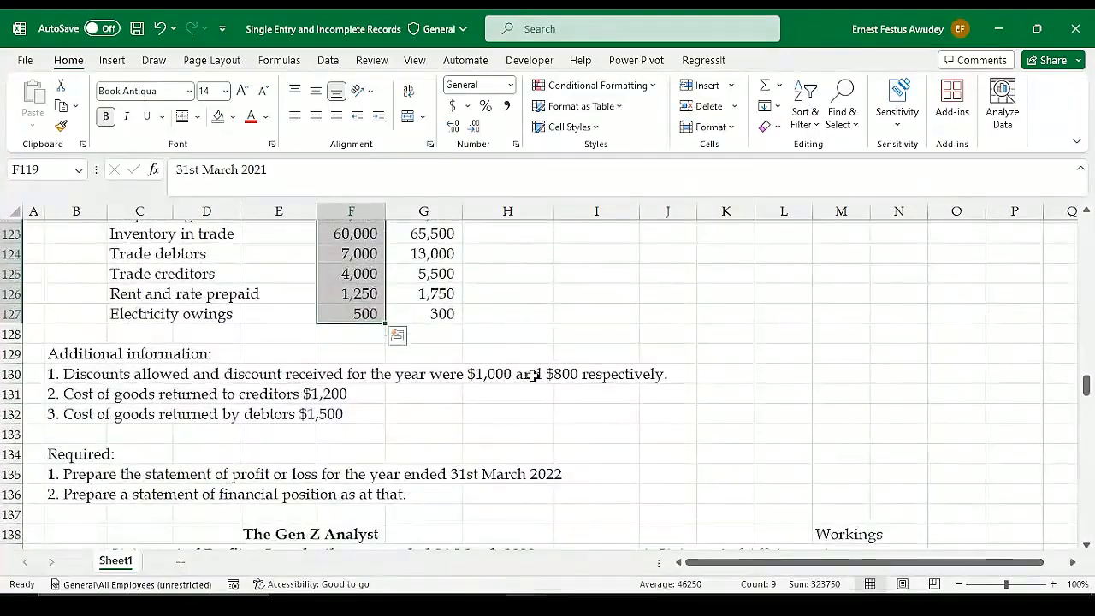
scroll(530, 375, down, 4)
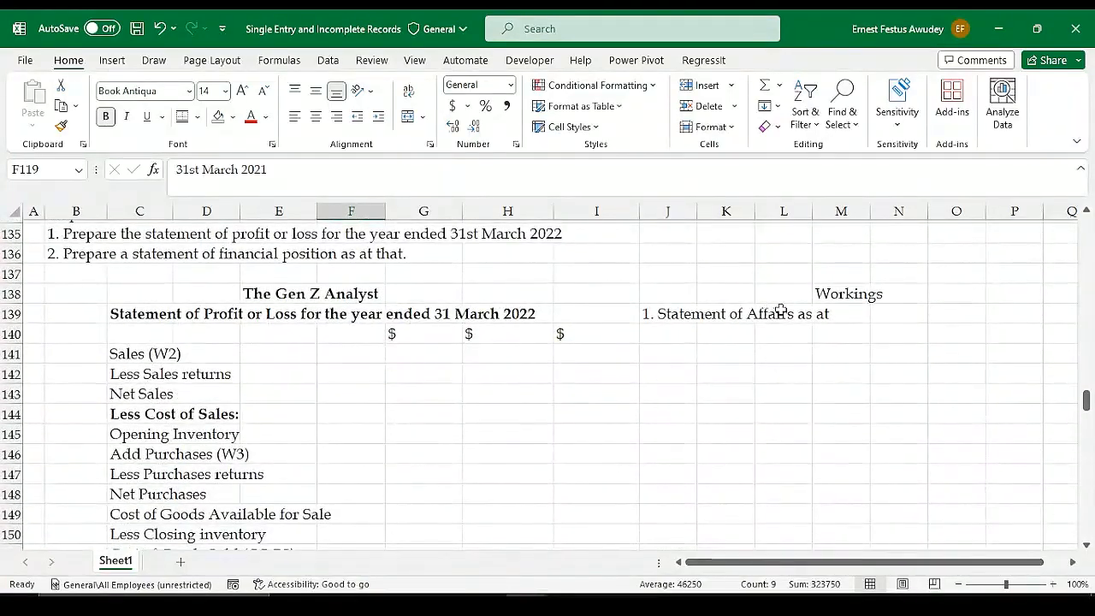
click(843, 317)
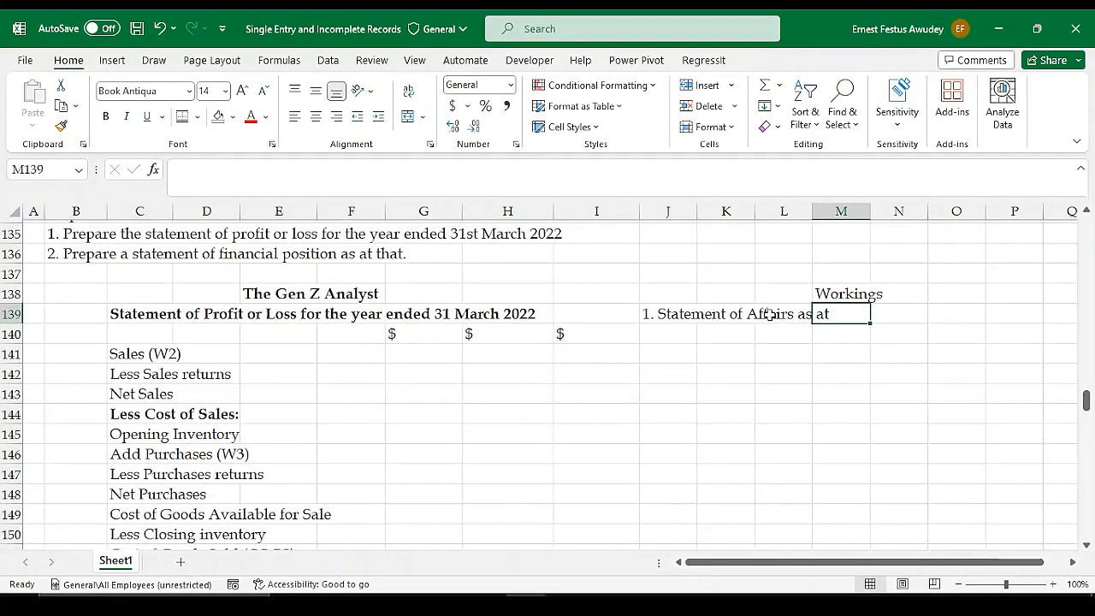
click(768, 315)
click(669, 315)
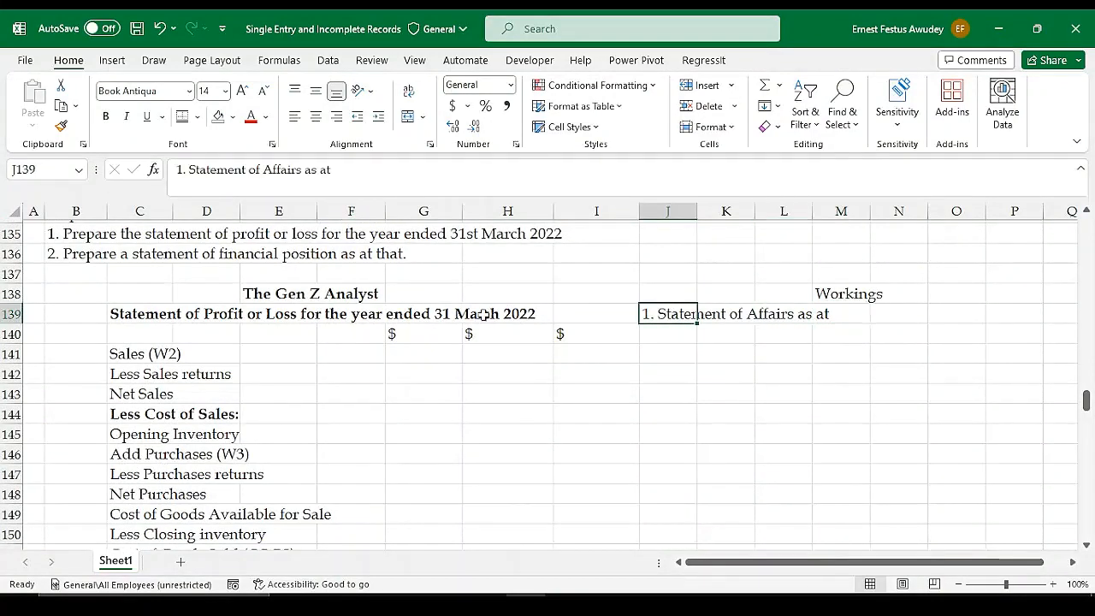
scroll(488, 315, up, 2)
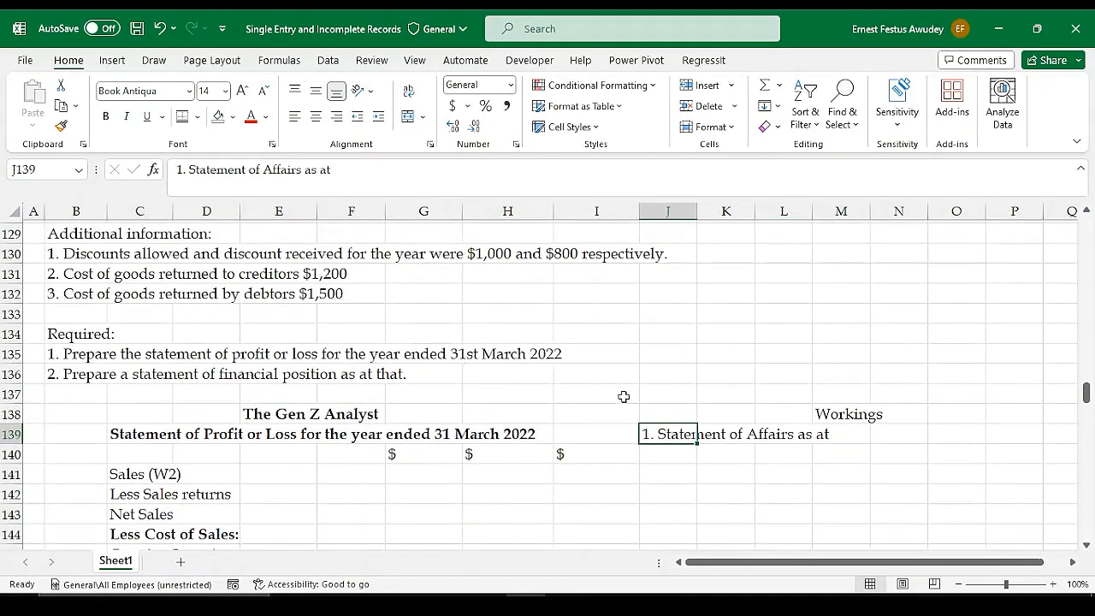
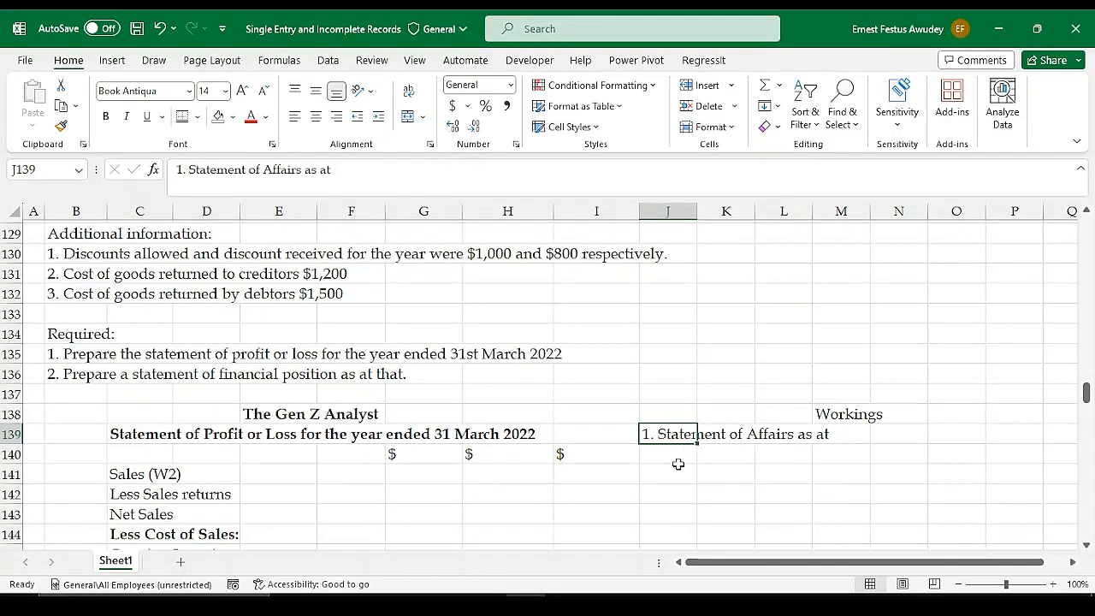
Review the requirements and the 31st March 2021 balances for Kiosk Shop and Shop Fittings against the Statement of Affairs heading
click(670, 456)
scroll(716, 420, down, 1)
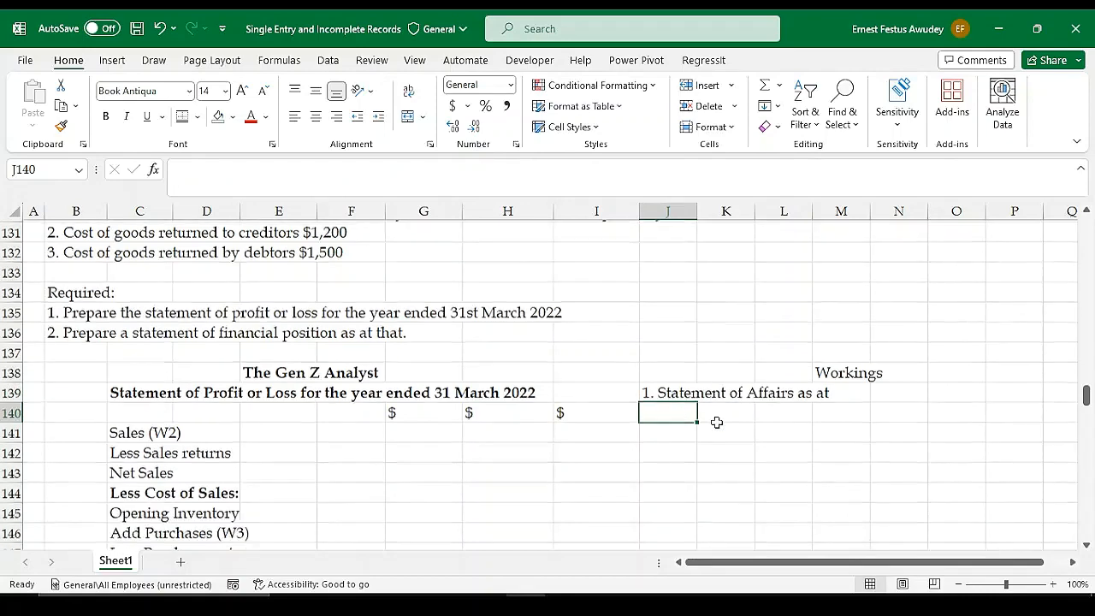
scroll(723, 412, up, 2)
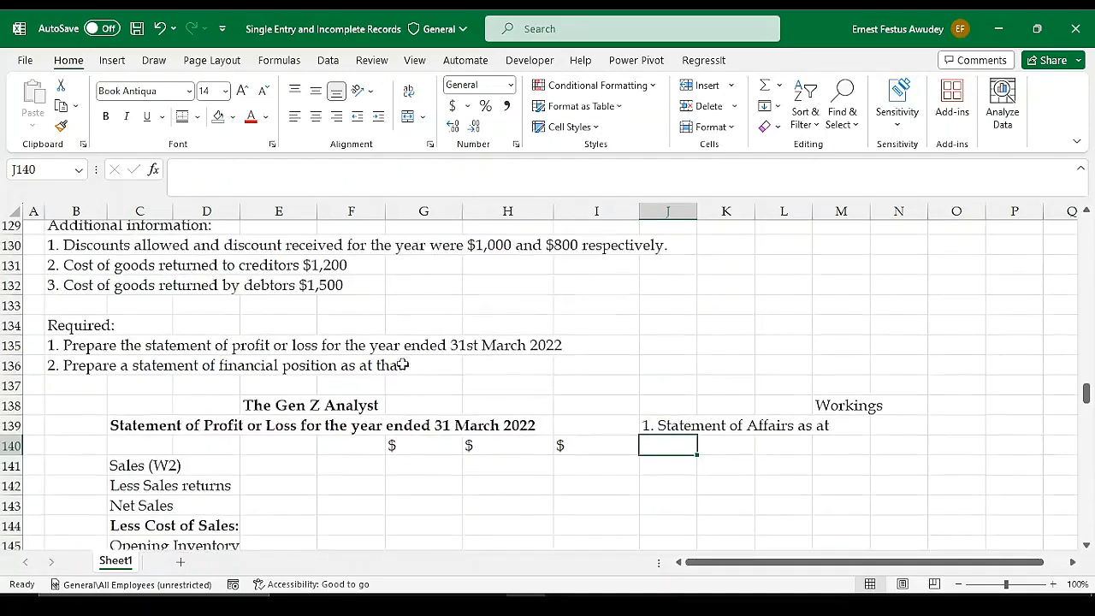
scroll(690, 458, down, 2)
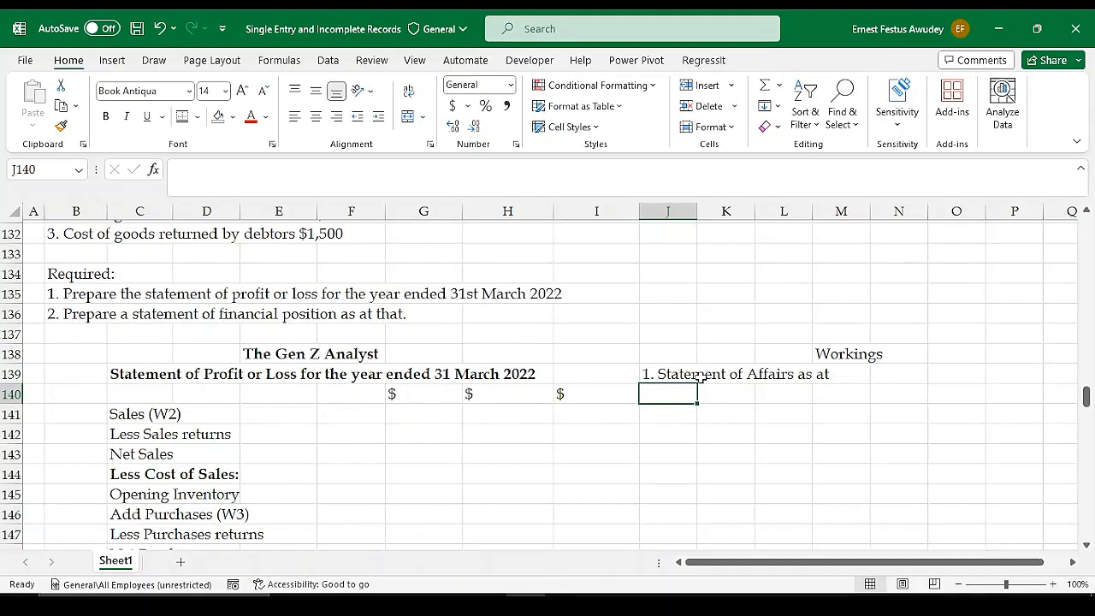
scroll(699, 377, up, 4)
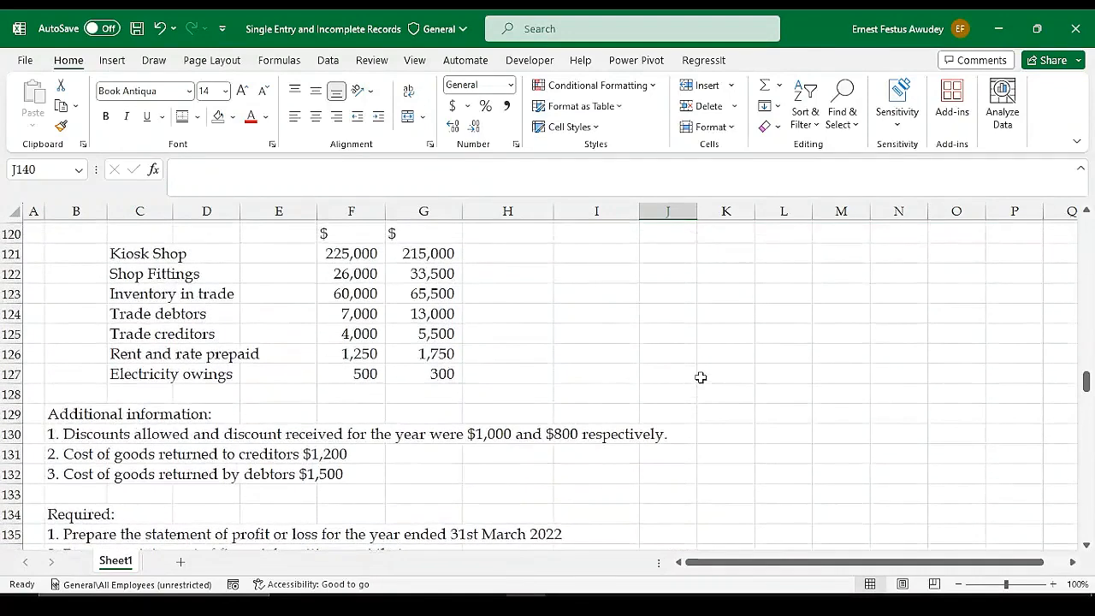
click(340, 261)
drag(339, 261, 345, 277)
click(505, 282)
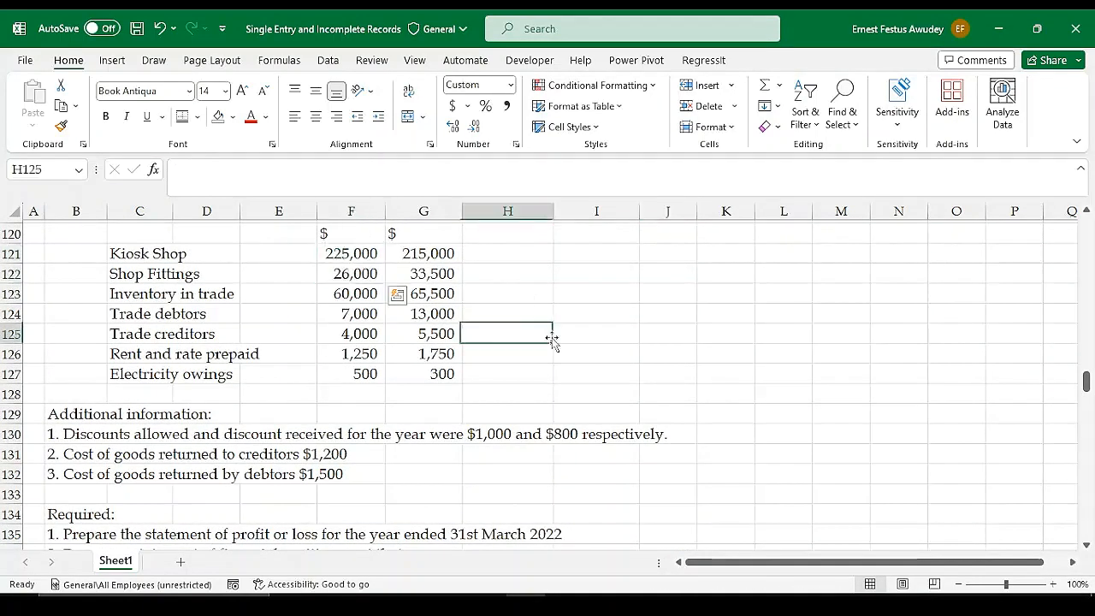
scroll(706, 393, down, 1)
scroll(706, 394, down, 4)
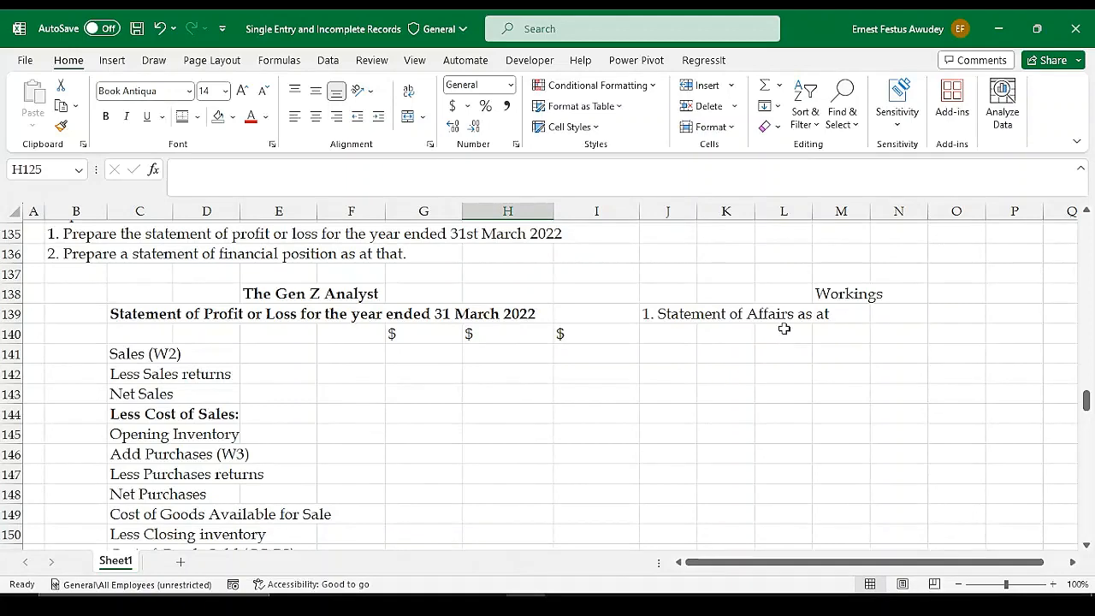
Examine the 31st March 2021 balances from Inventory in trade to Electricity owings in F123:F127 for working out the opening capital
scroll(741, 325, up, 5)
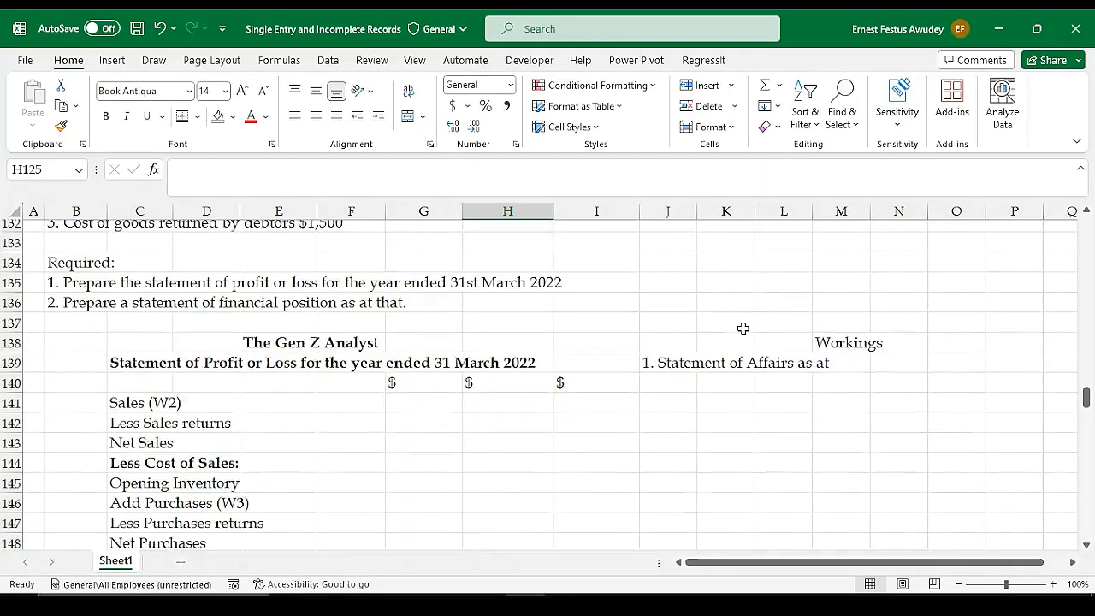
drag(346, 296, 362, 372)
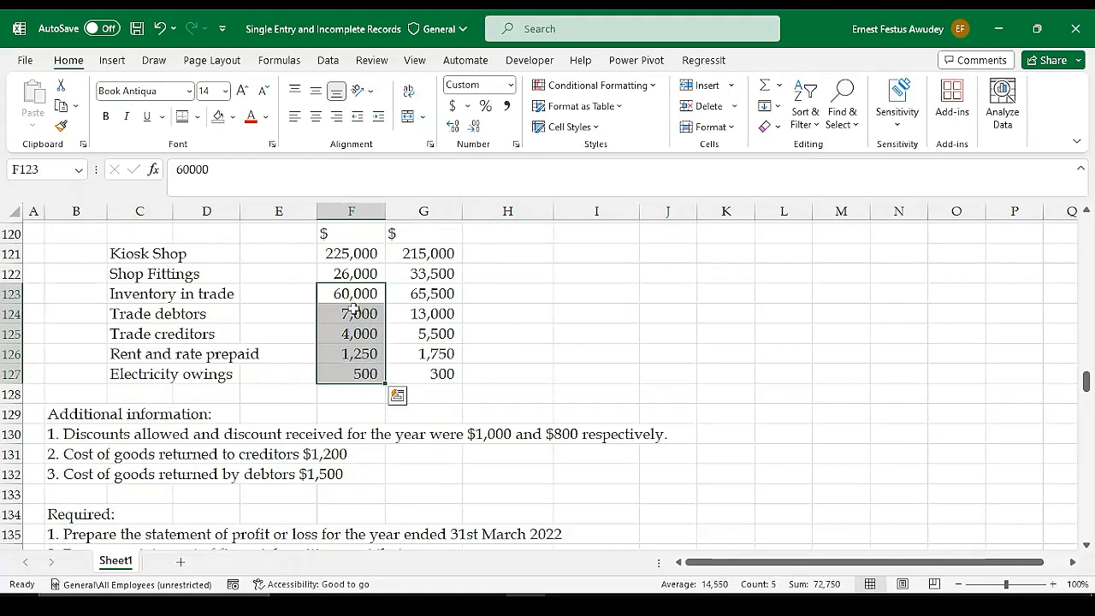
scroll(721, 410, down, 3)
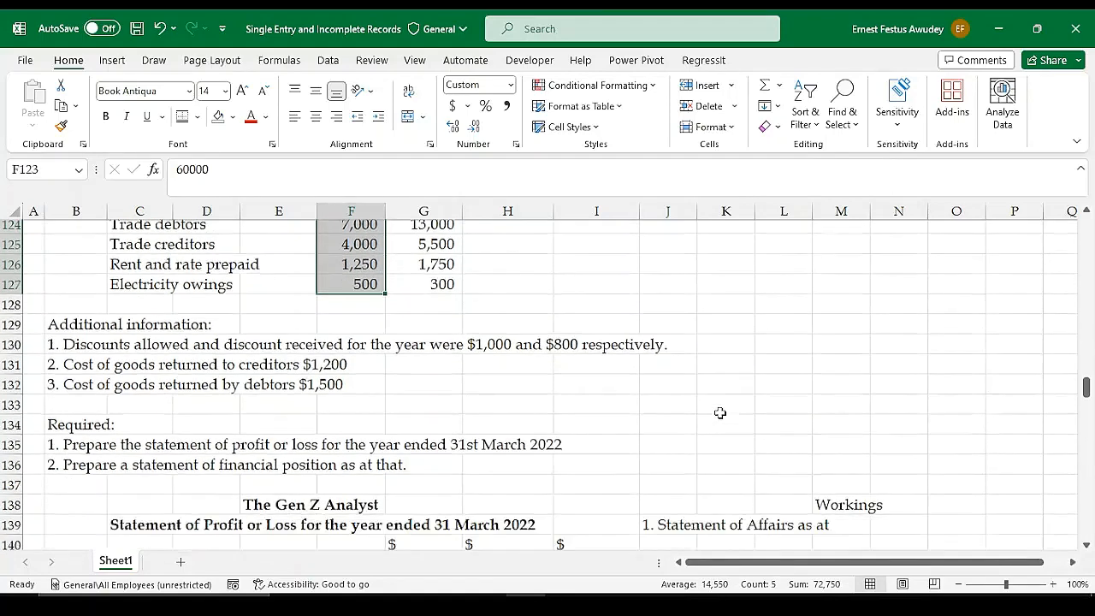
scroll(491, 269, up, 3)
scroll(422, 269, up, 1)
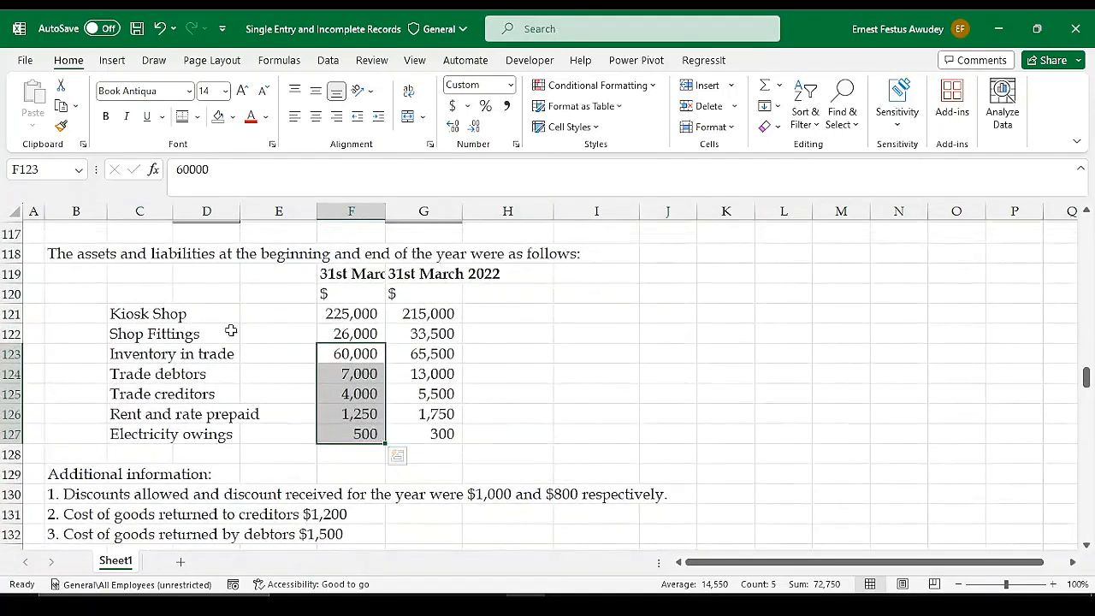
scroll(682, 395, down, 5)
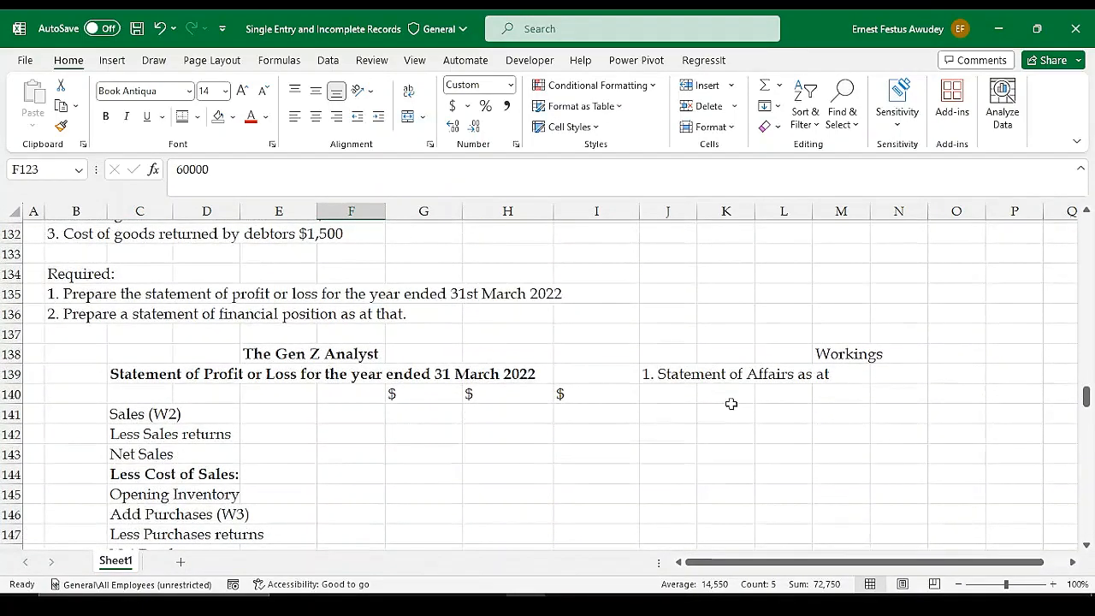
scroll(728, 402, up, 1)
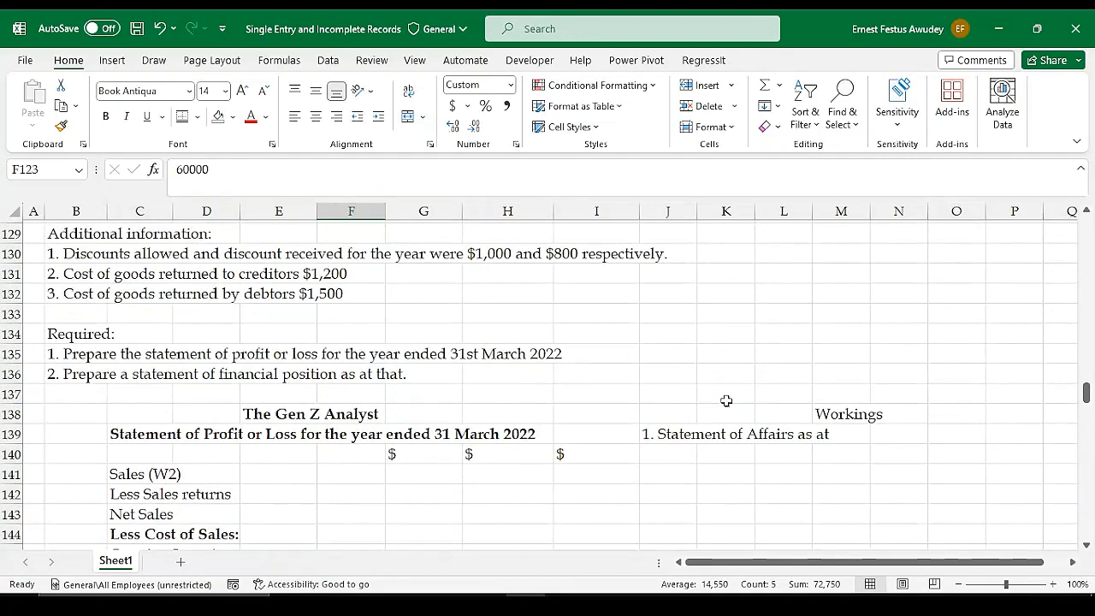
scroll(726, 401, up, 2)
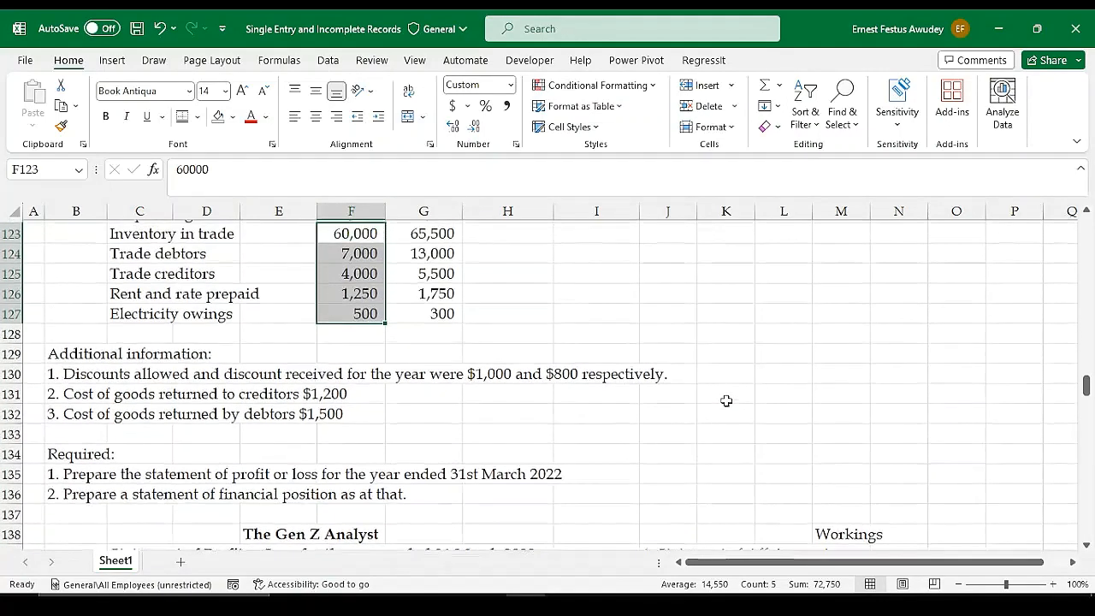
scroll(727, 401, up, 1)
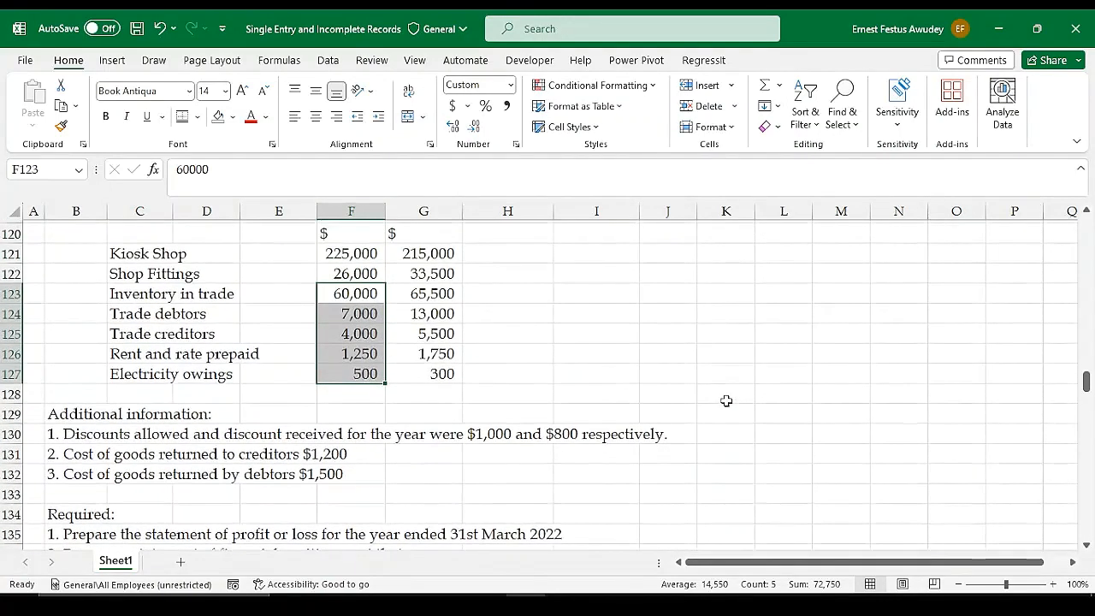
scroll(727, 400, down, 4)
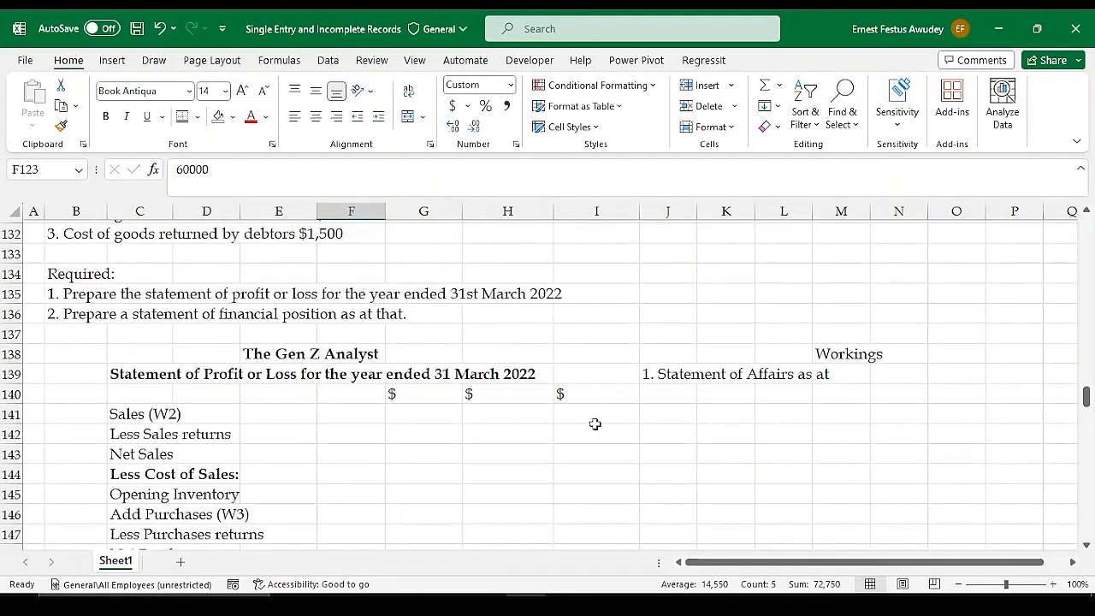
Complete the first working's heading in cell J139 as "1. Statement of Affairs as at 31 March 2021"
click(670, 375)
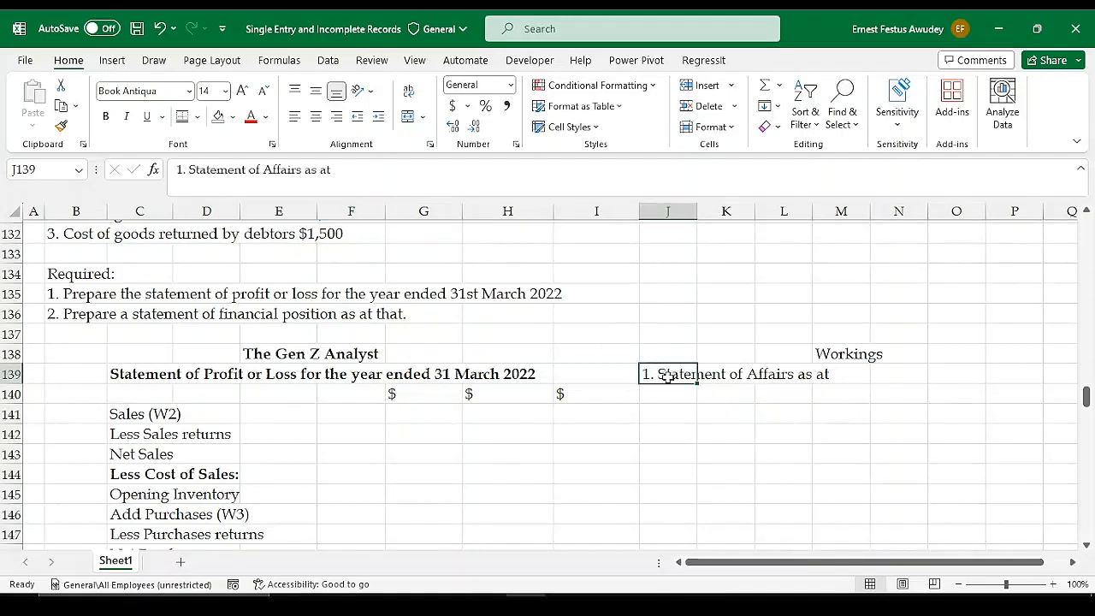
click(338, 174)
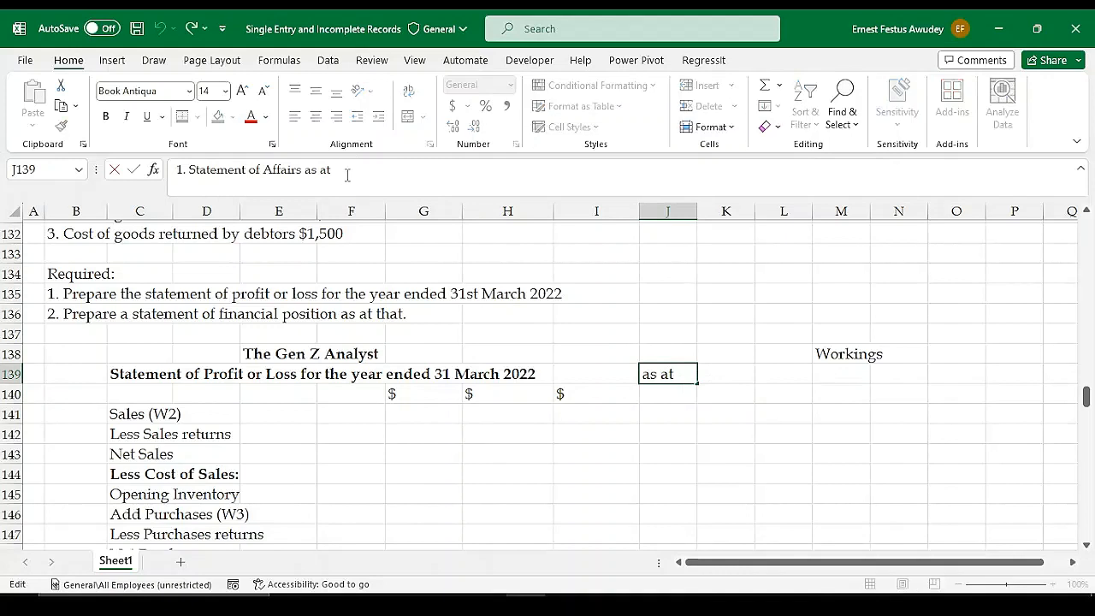
text(3)
key(BackSpace)
key(BackSpace)
text(31 M)
key(BackSpace)
key(BackSpace)
text(Mrch)
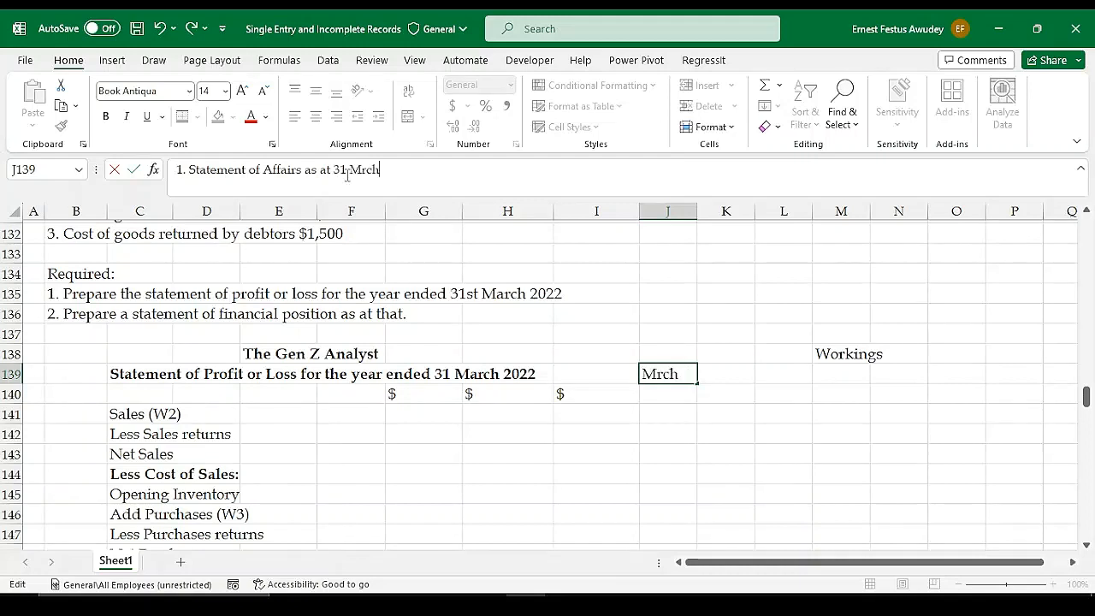
key(BackSpace)
key(BackSpace)
key(BackSpace)
text(arch 2021)
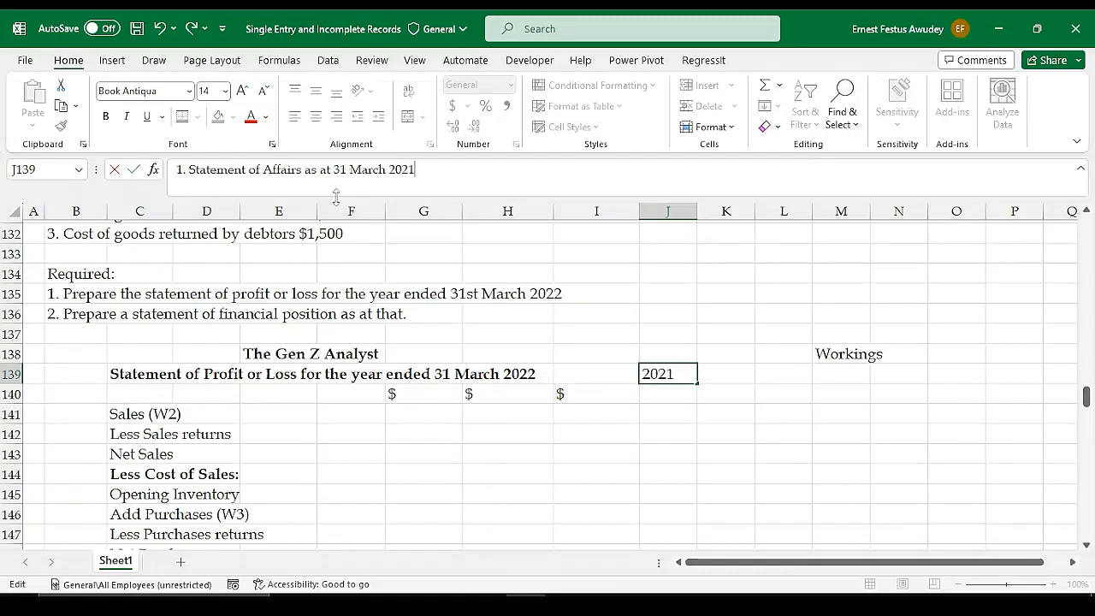
key(Return)
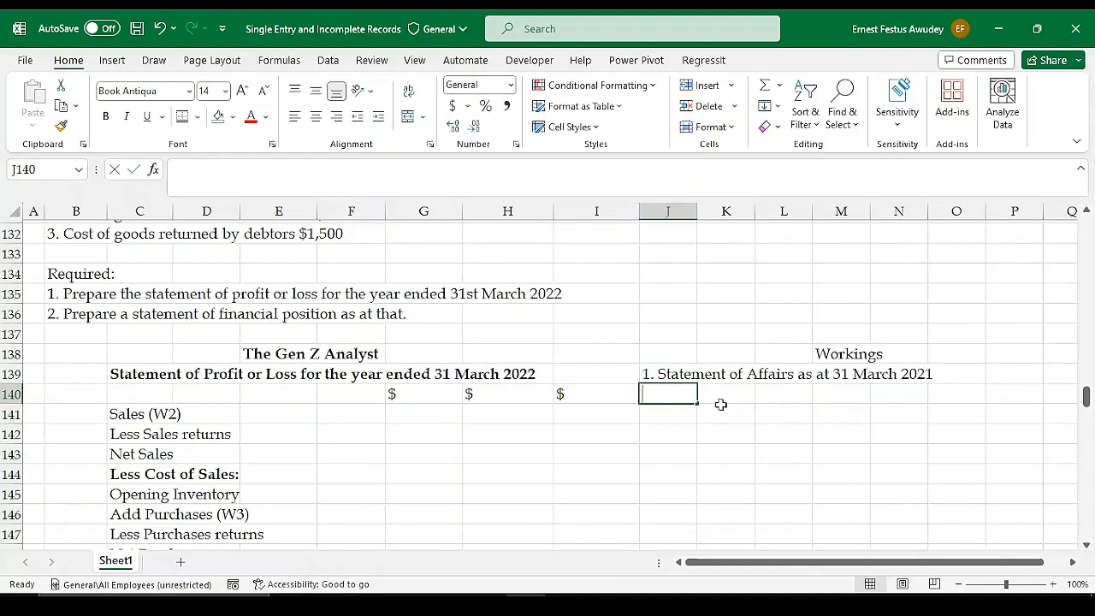
Enter "Capital at start" in cell J140 under the Statement of Affairs heading, with the amount 326,250 in L140
text(Cpita)
key(BackSpace)
key(BackSpace)
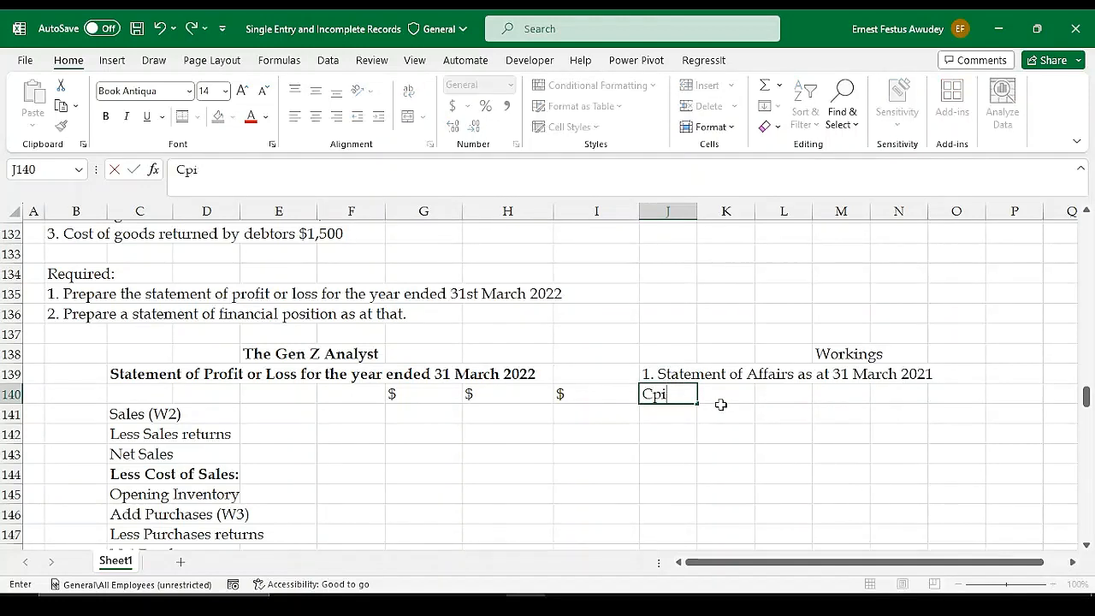
key(BackSpace)
text(apital)
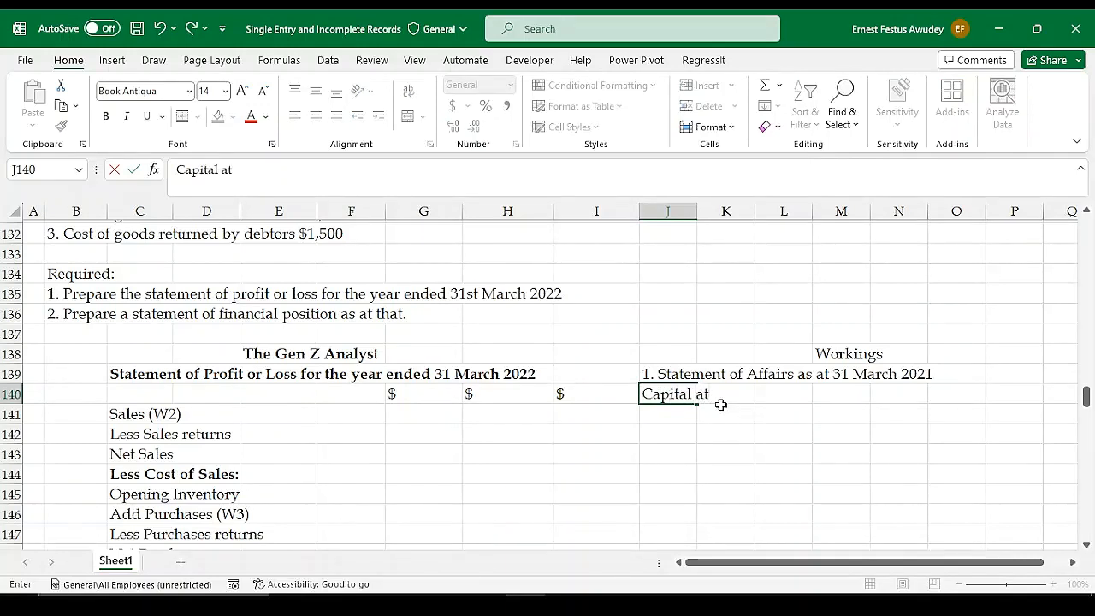
text(at a)
key(Tab)
key(Tab)
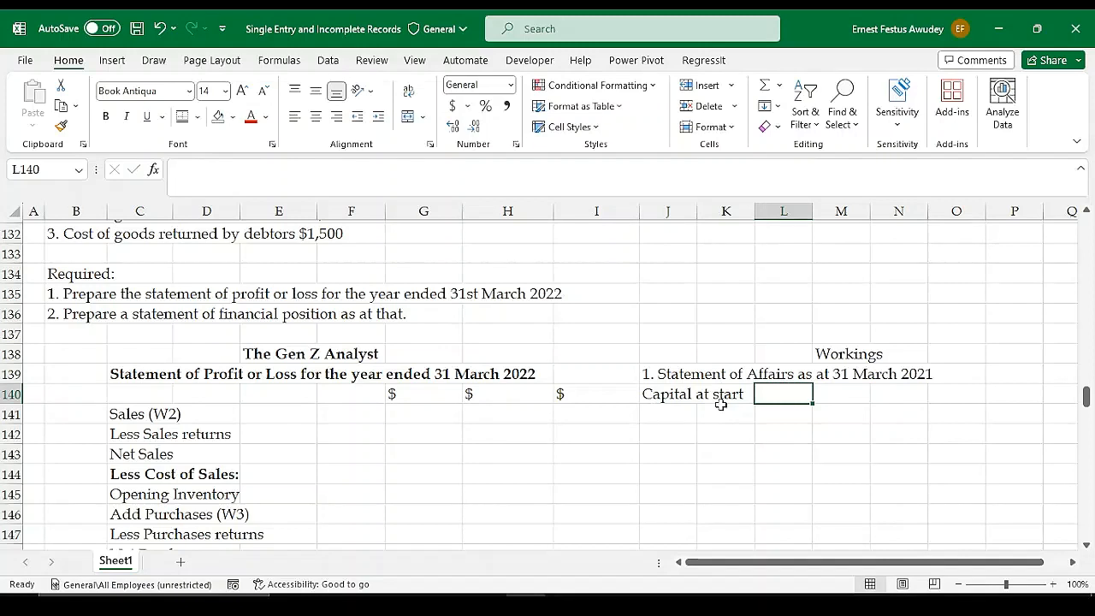
text(326)
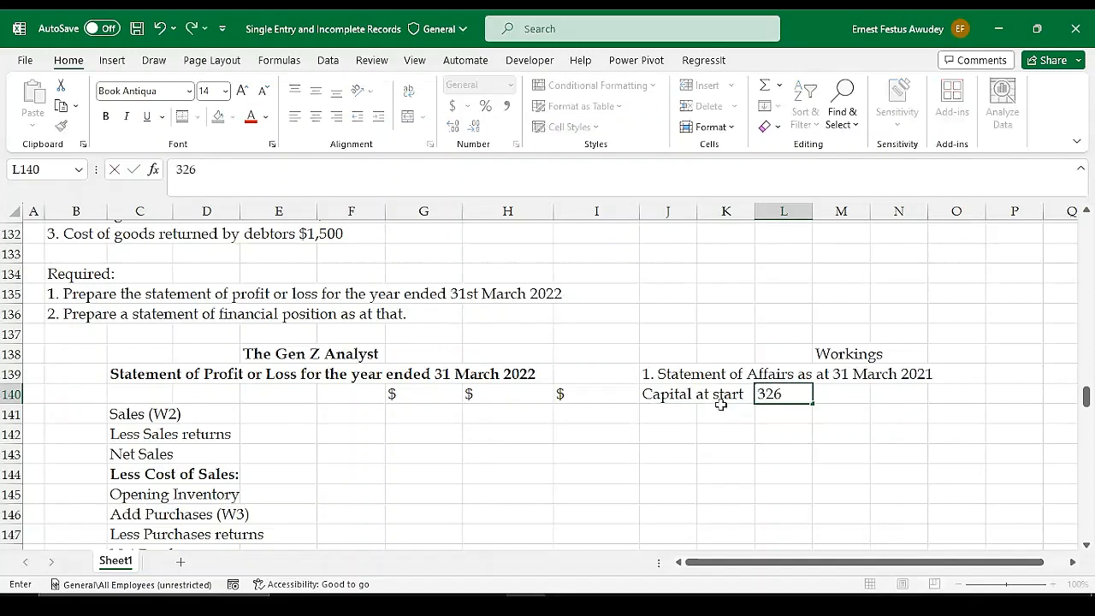
text(,250)
key(Return)
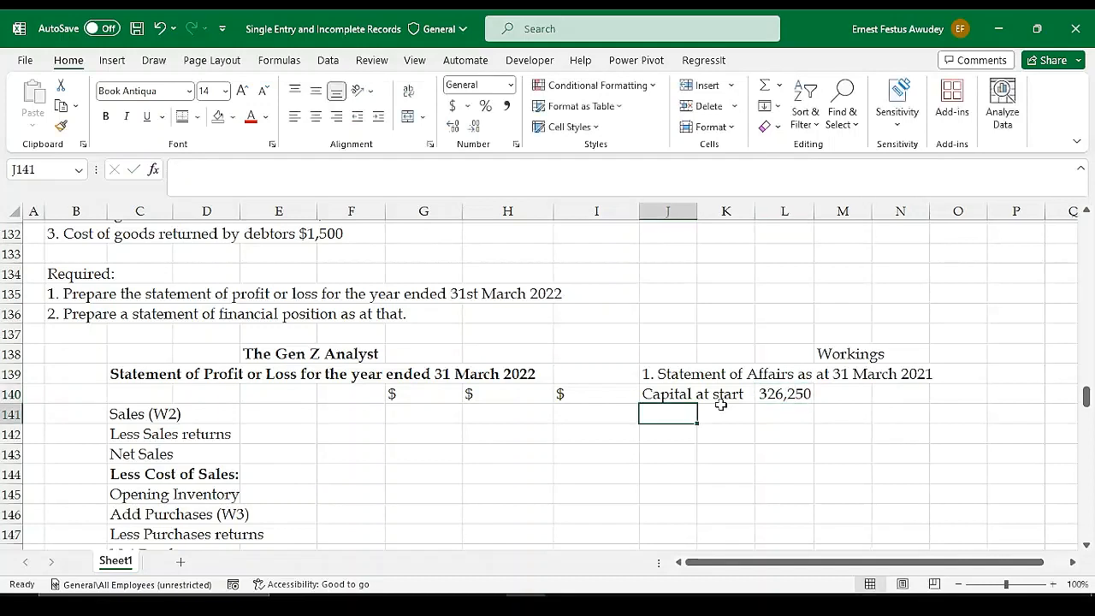
click(782, 402)
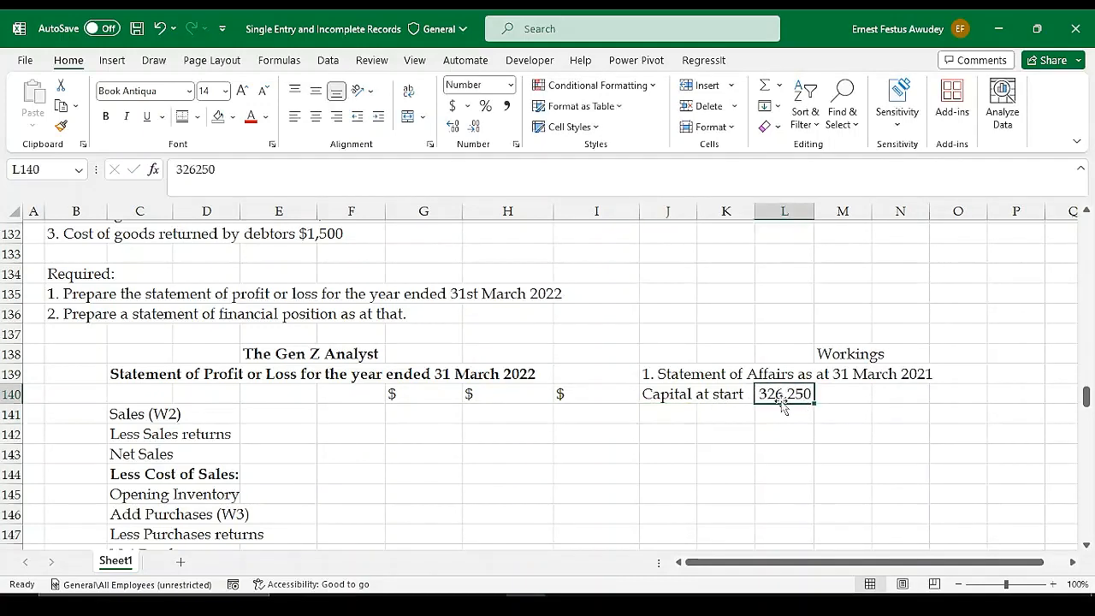
Make the Statement of Affairs heading in cell J139 bold
click(655, 375)
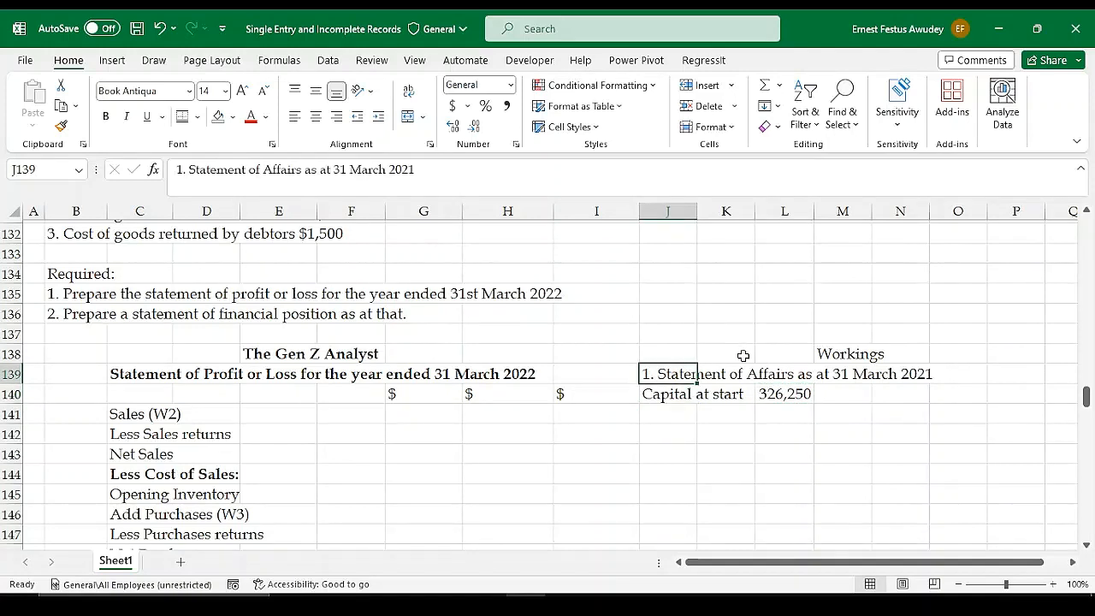
key(ctrl+b)
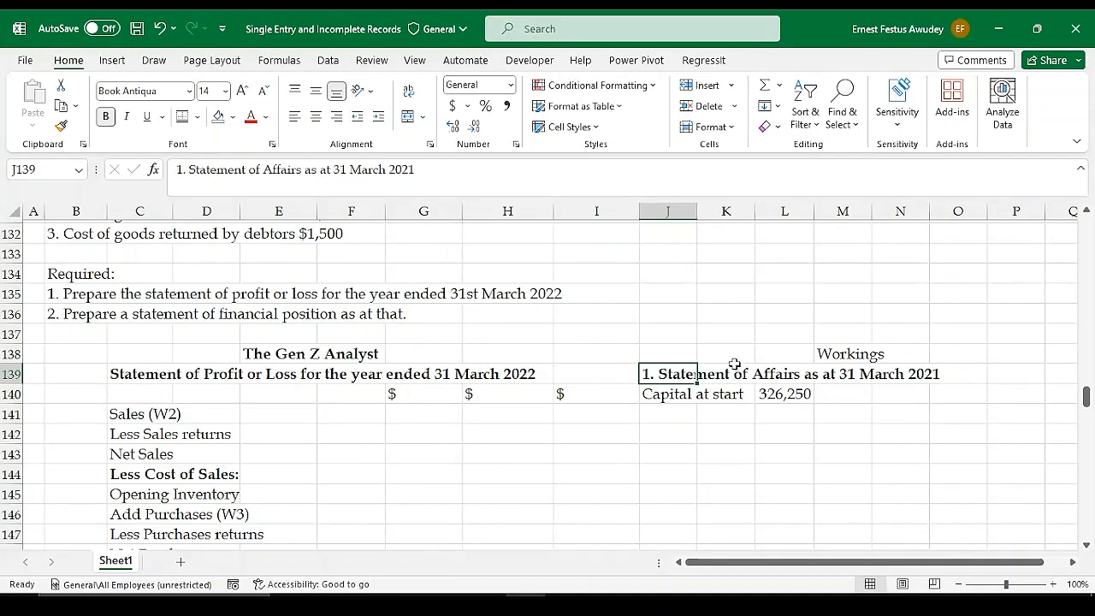
click(712, 412)
click(666, 414)
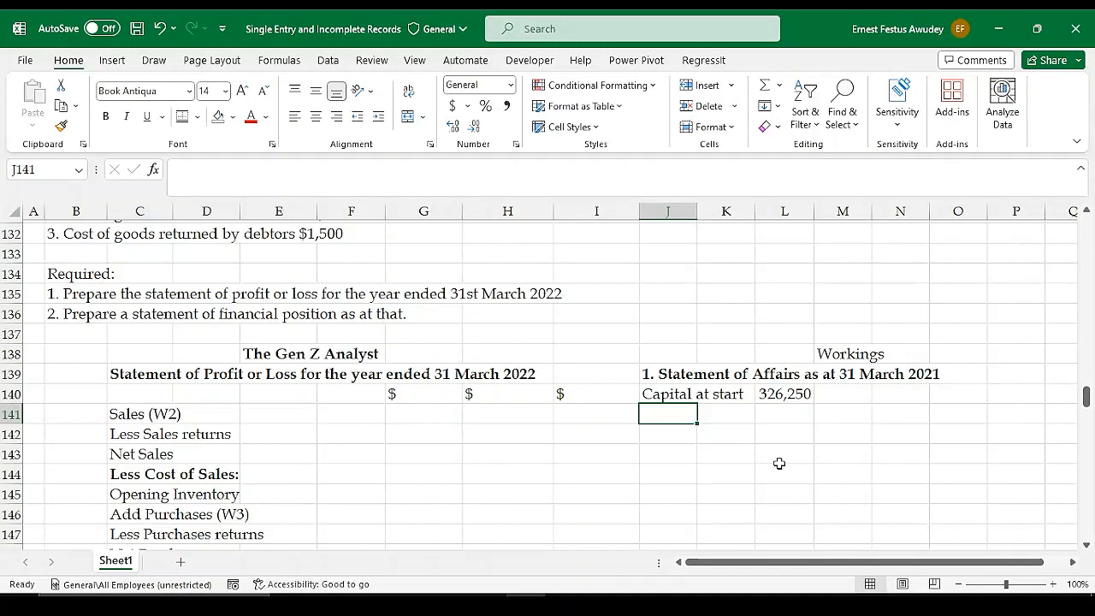
Insert a blank column at J to separate the Statement of Profit or Loss from the workings
click(669, 210)
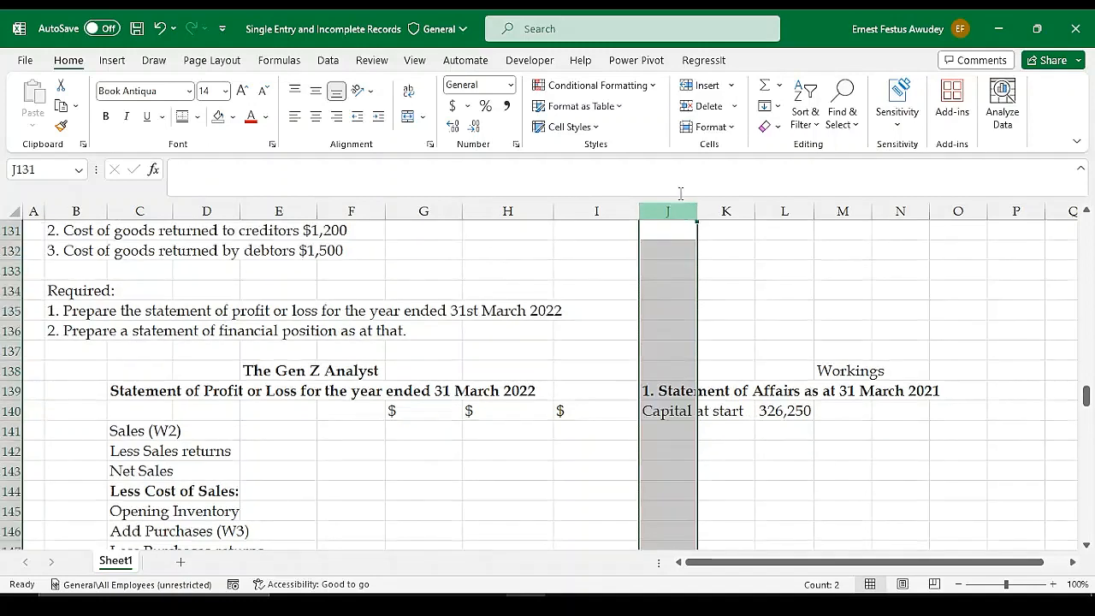
click(708, 86)
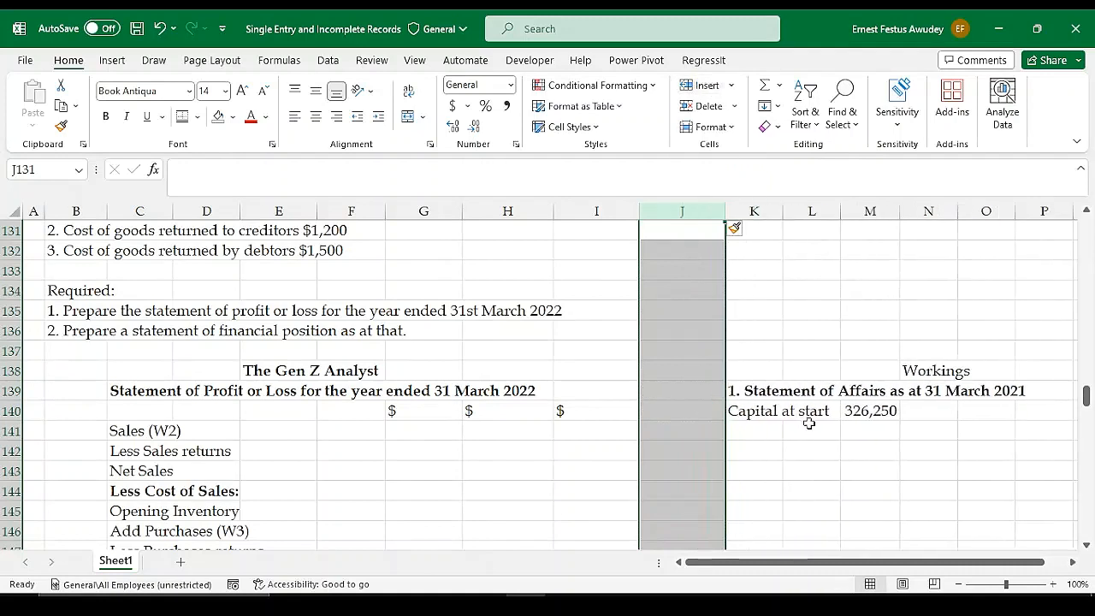
click(804, 467)
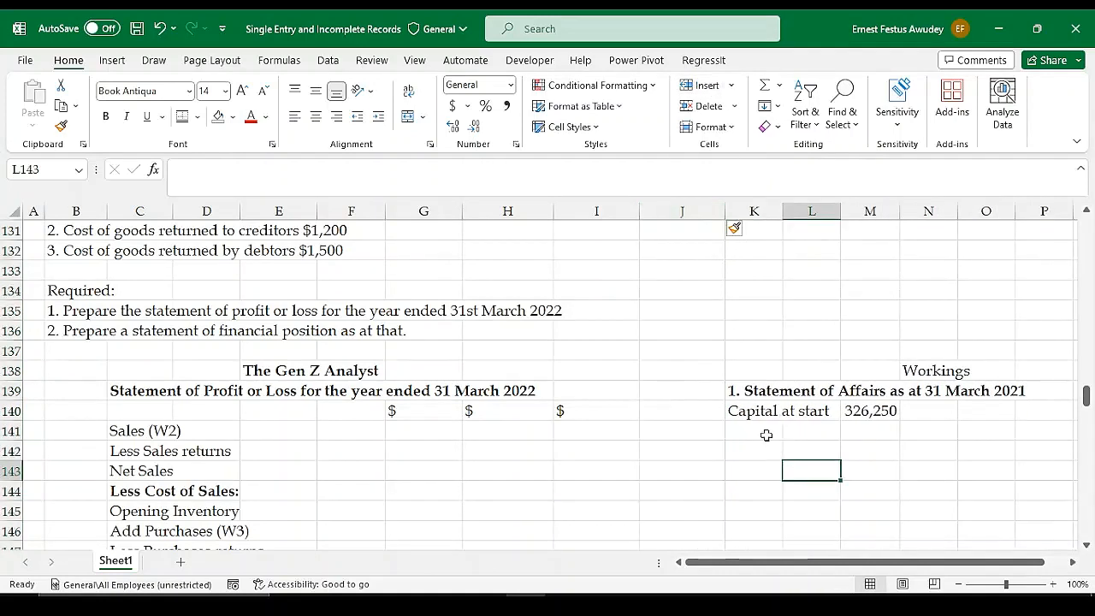
click(747, 450)
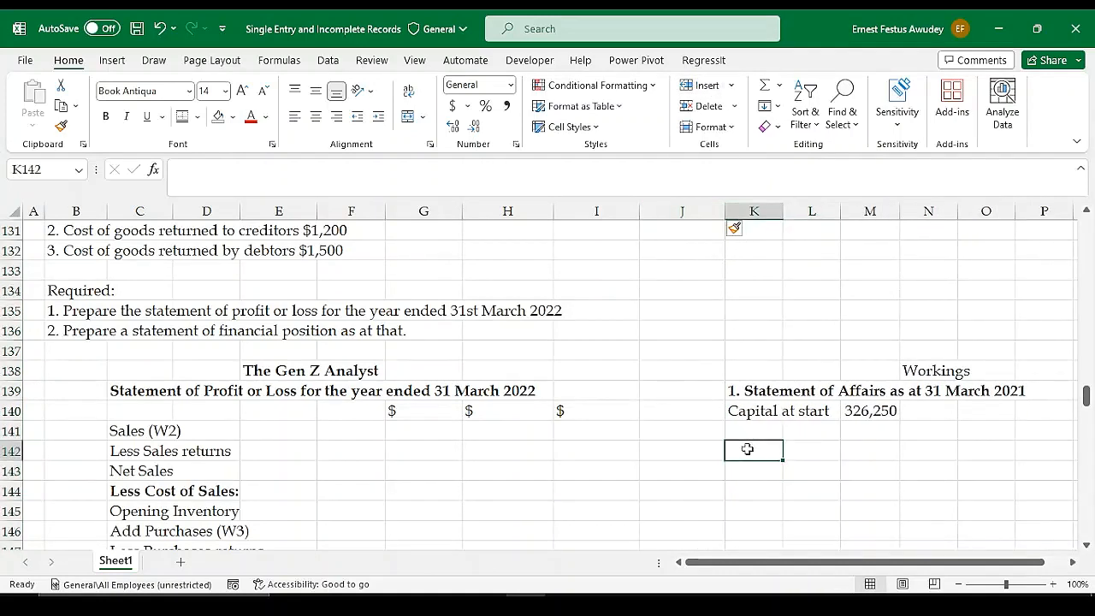
text(2.)
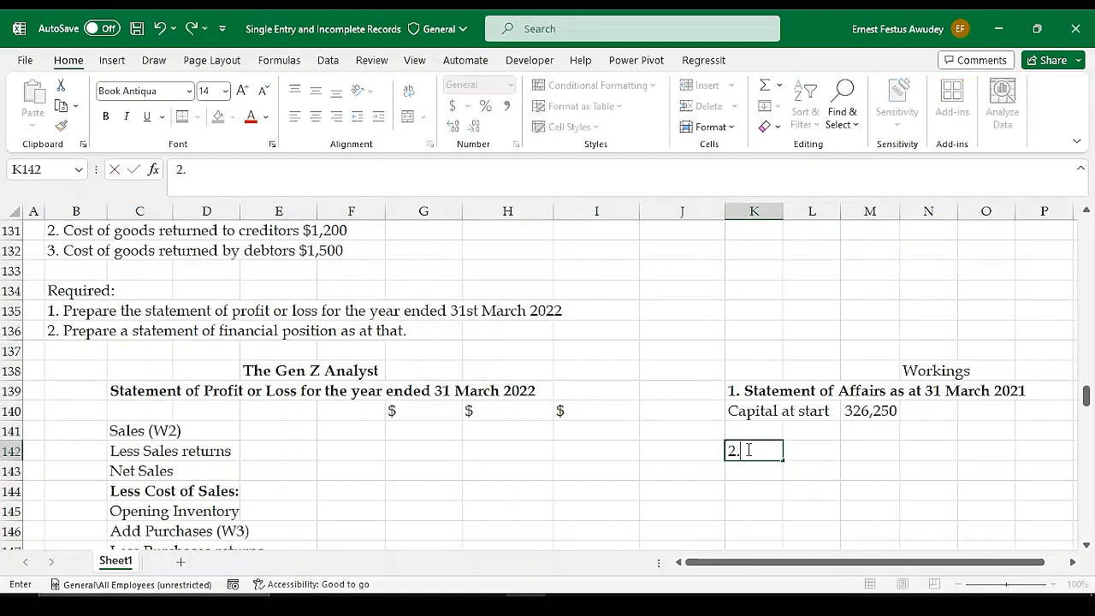
key(Return)
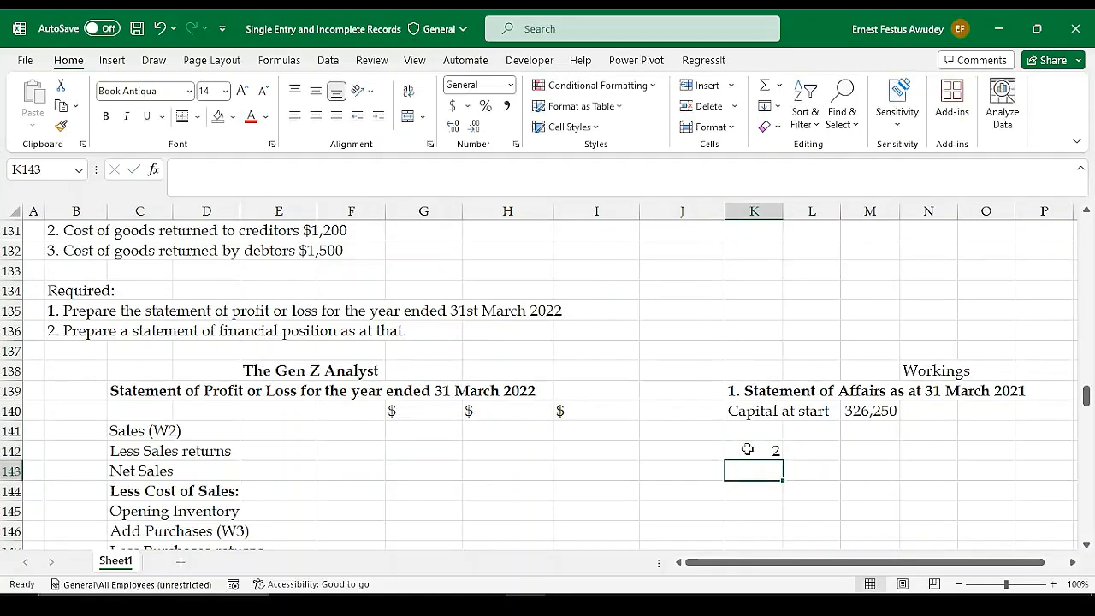
click(753, 450)
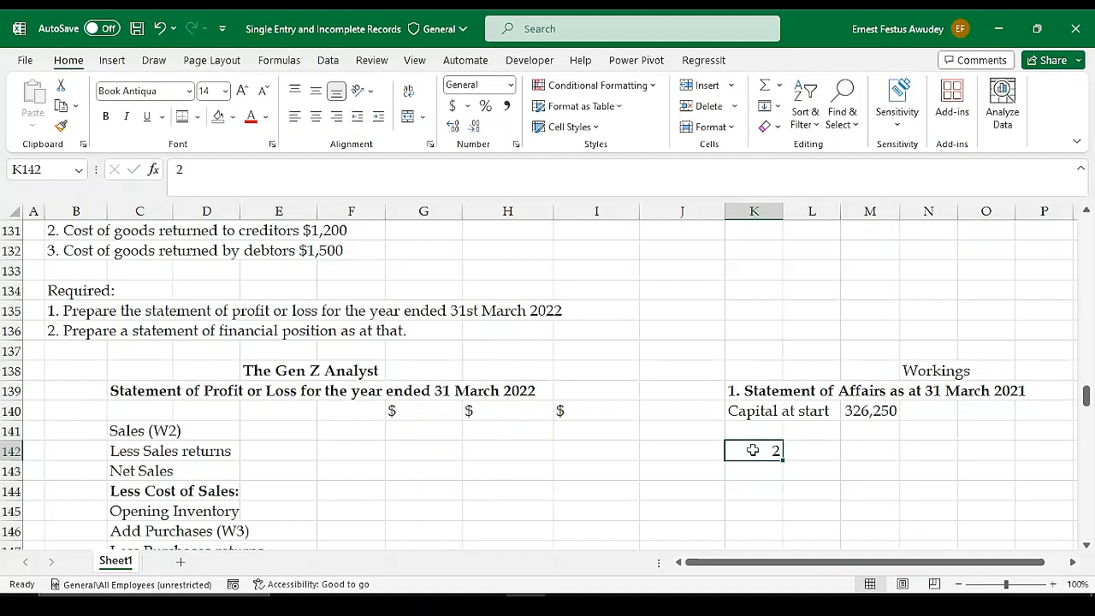
text(2.)
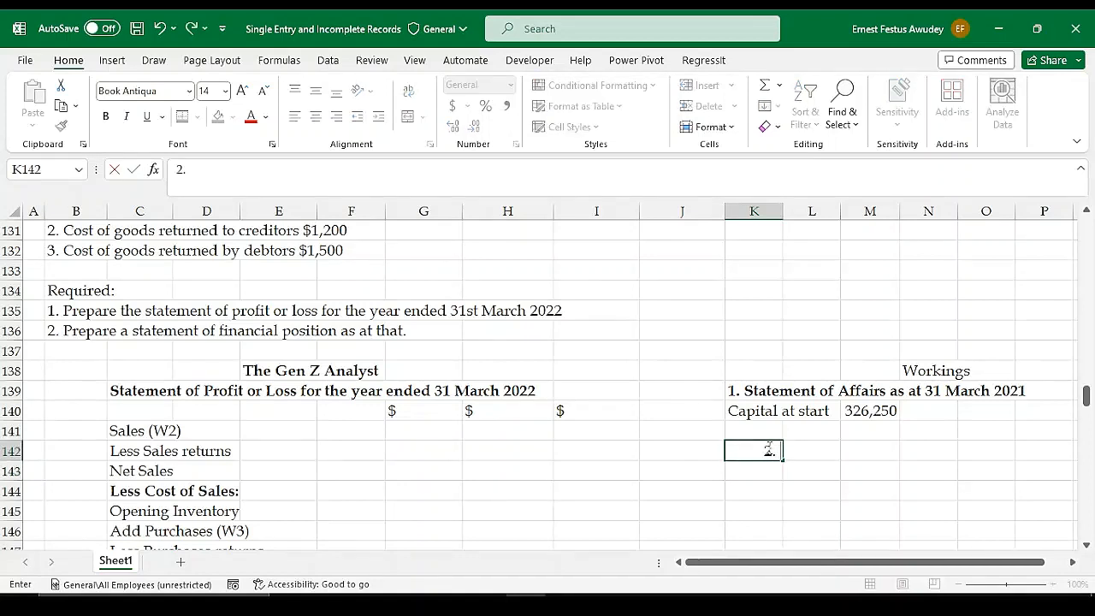
click(758, 505)
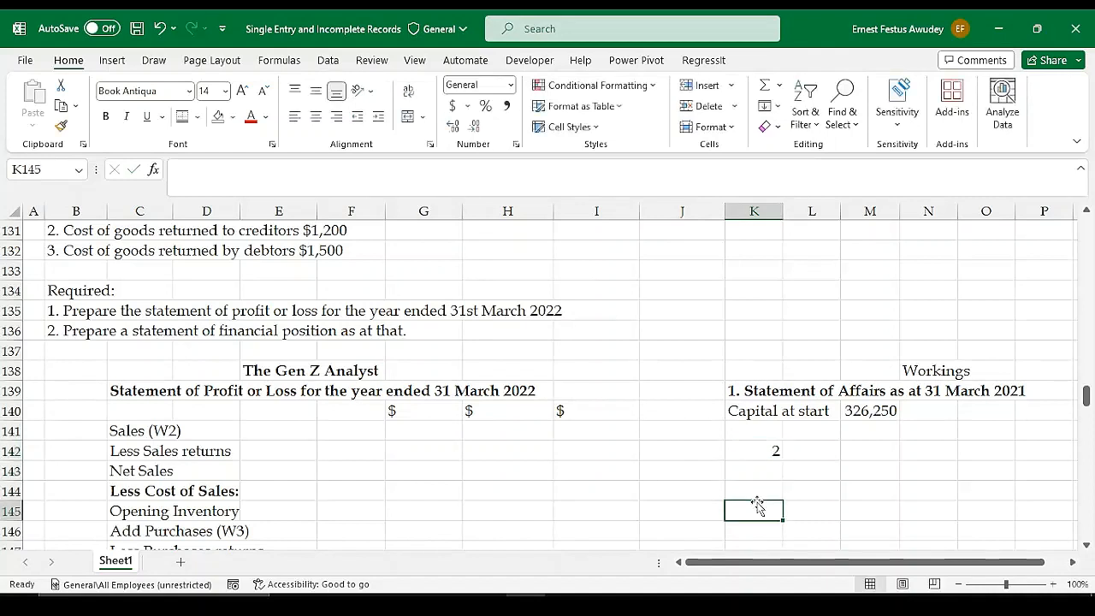
Enter "2. Sales" in cell K142 as the heading of the second working
click(130, 438)
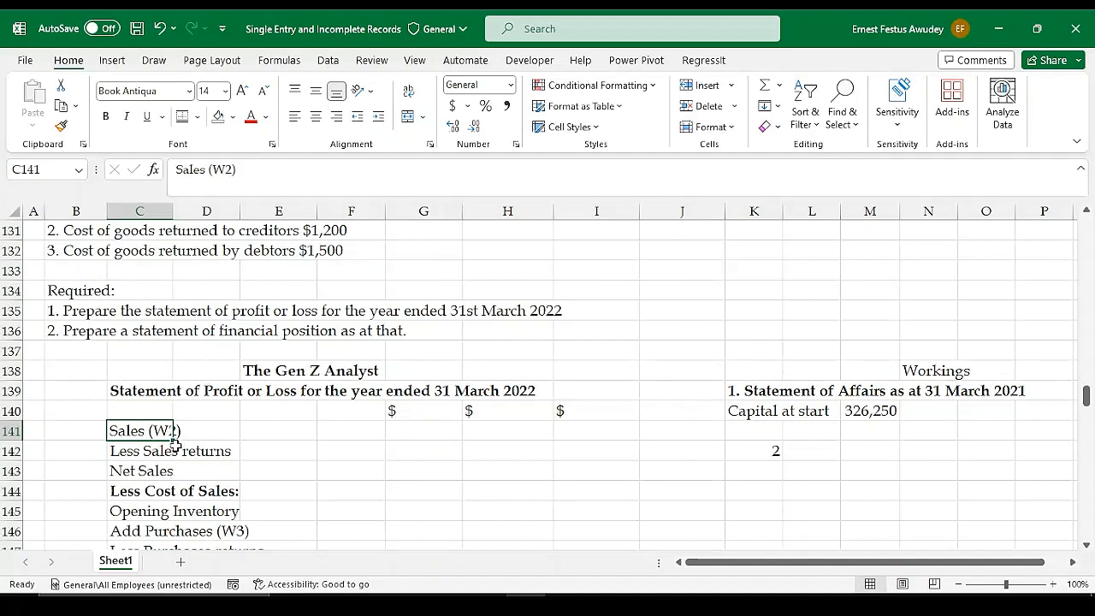
click(757, 449)
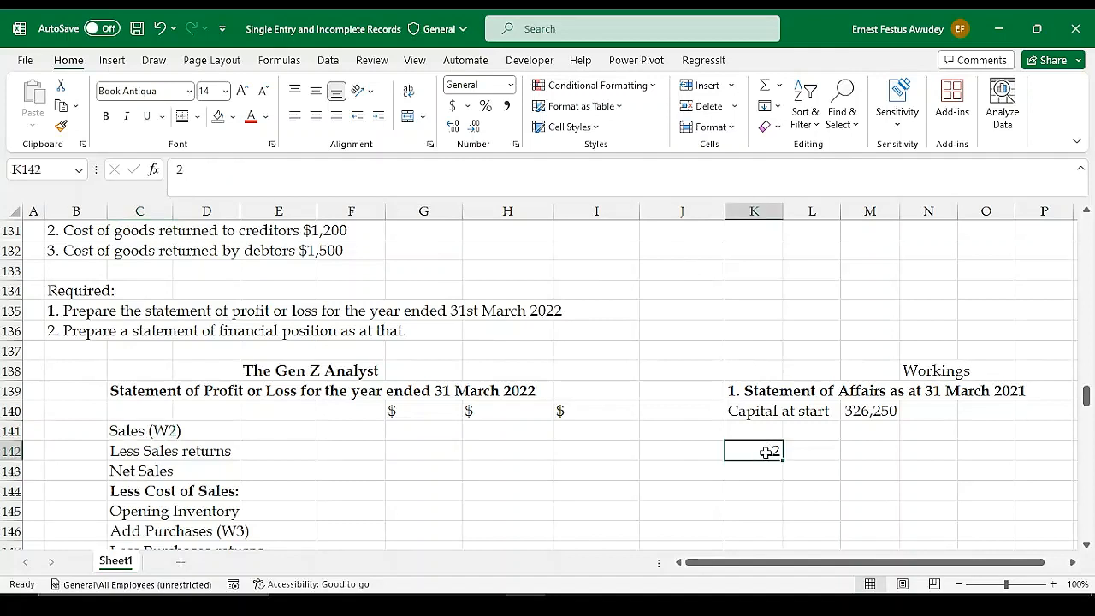
text(2)
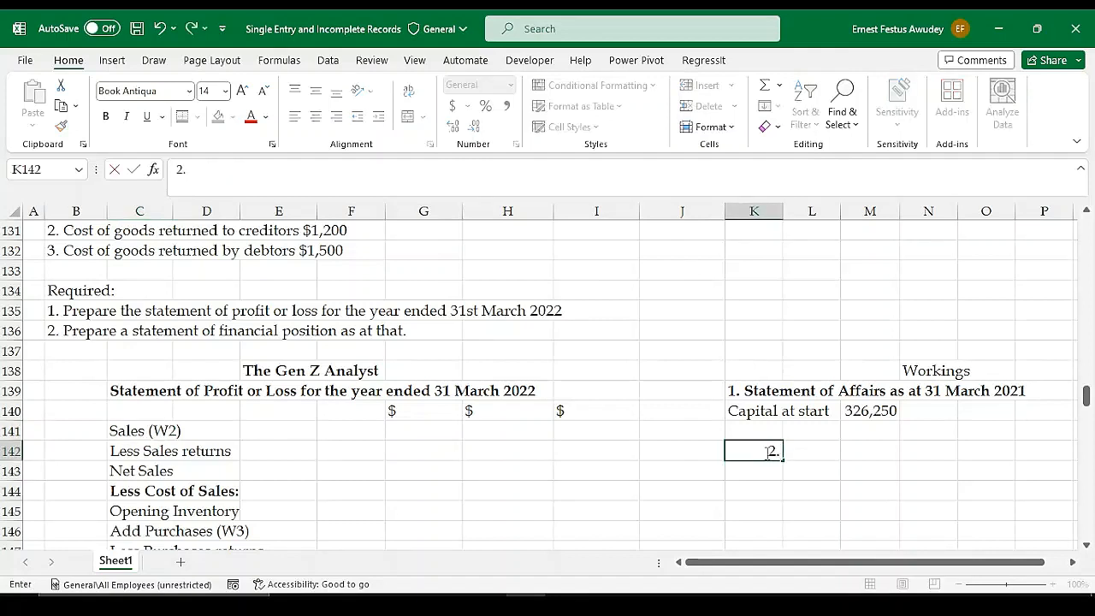
text(. Recei)
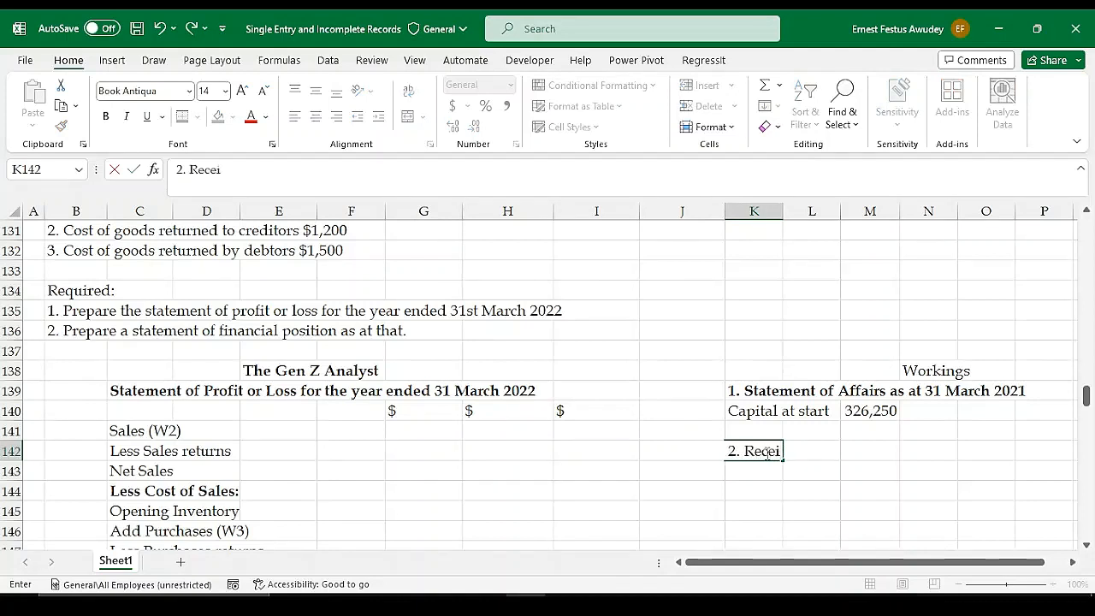
text(va)
key(BackSpace)
key(BackSpace)
key(BackSpace)
key(BackSpace)
key(BackSpace)
key(BackSpace)
key(BackSpace)
key(BackSpace)
text(Sales)
key(Return)
key(Down)
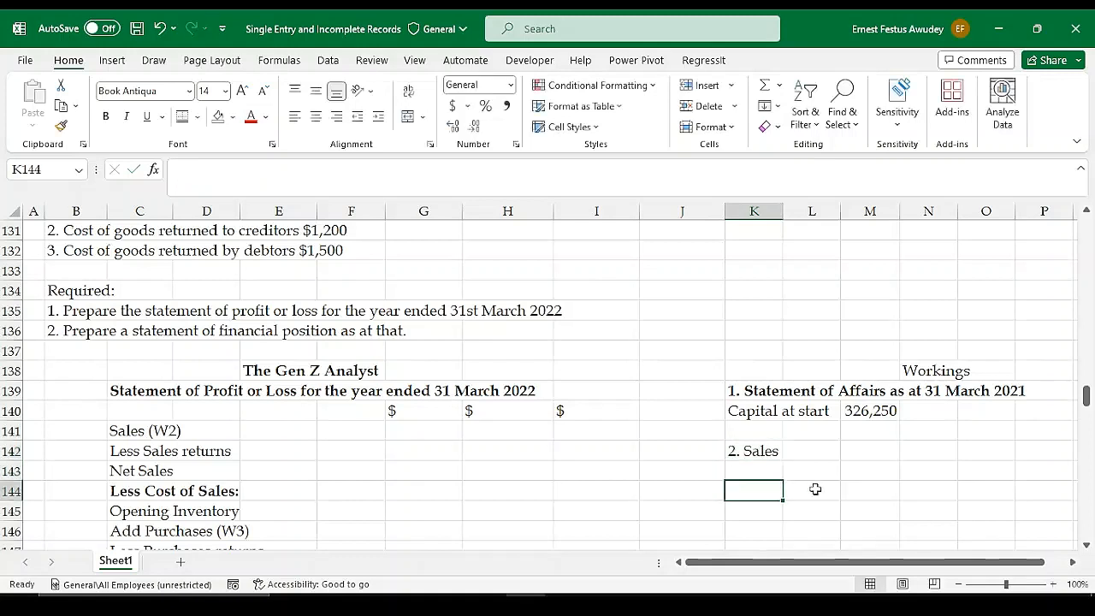
Enter the title "Receivables Control Account" in cell M143 under the Sales working
key(Up)
key(Right)
key(Right)
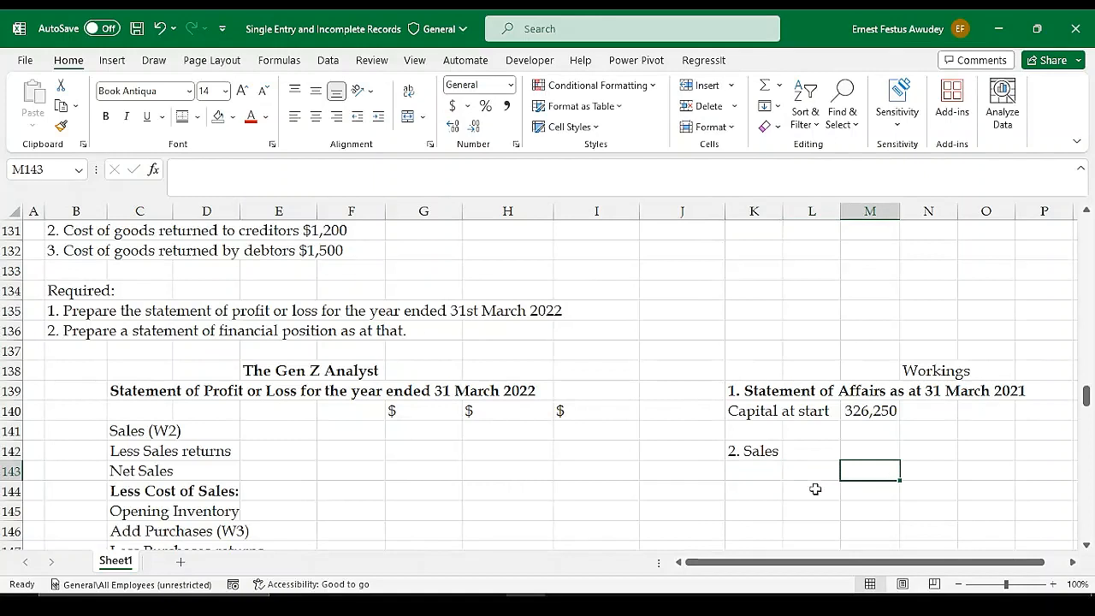
text(Receiv)
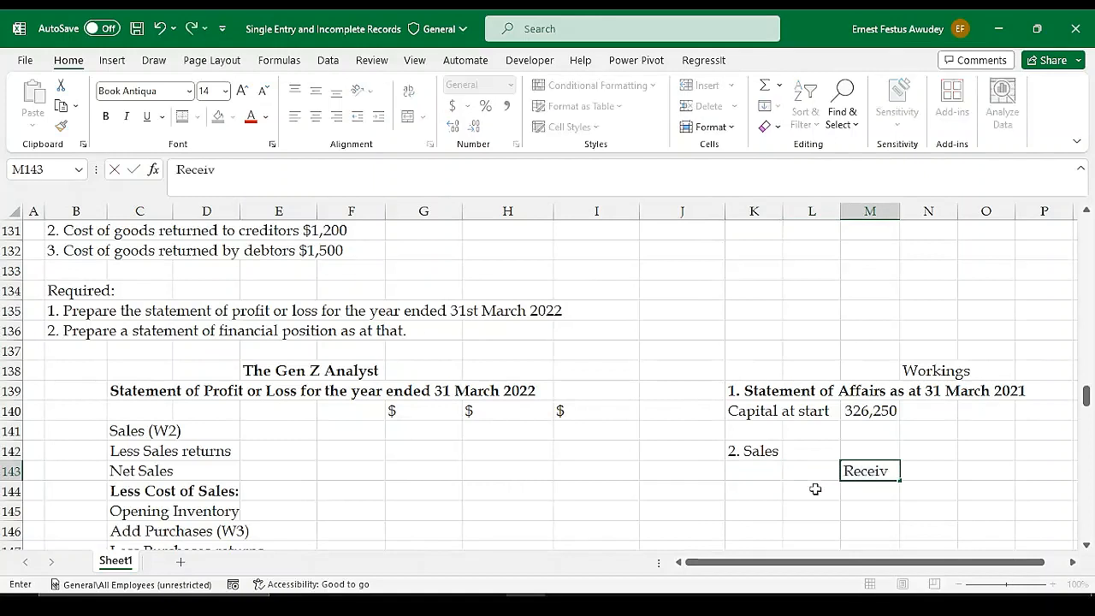
text(ables Contri)
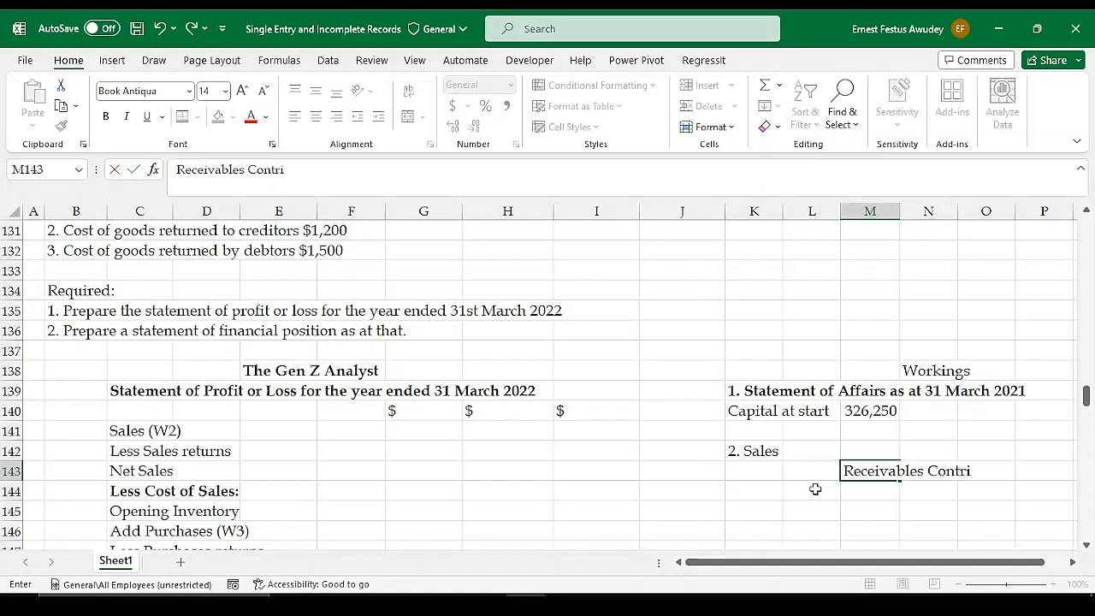
key(BackSpace)
text(ol Acc)
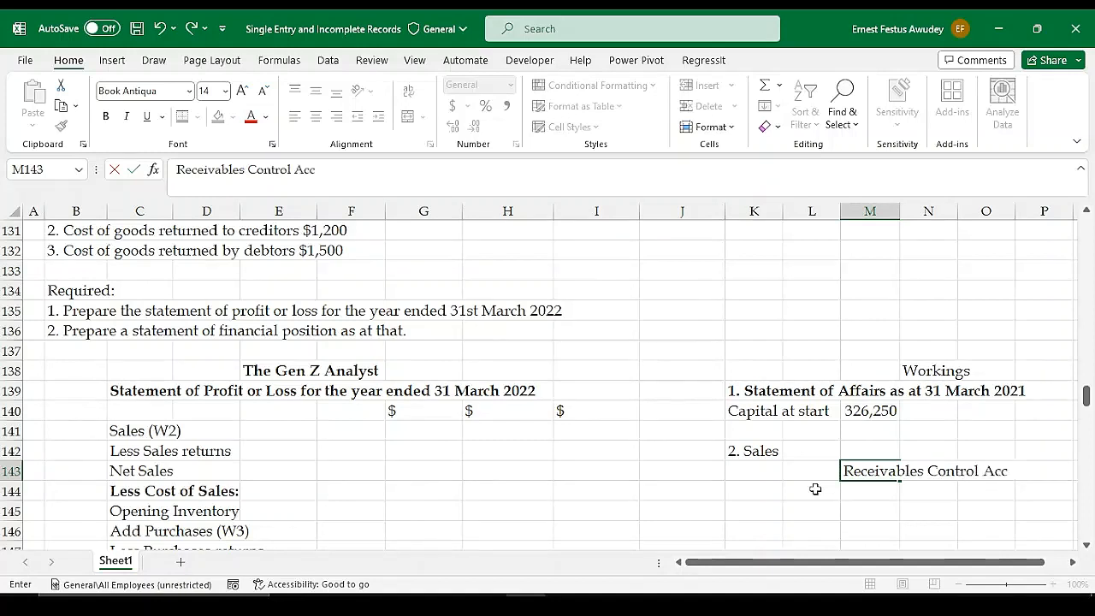
text(ount)
key(Return)
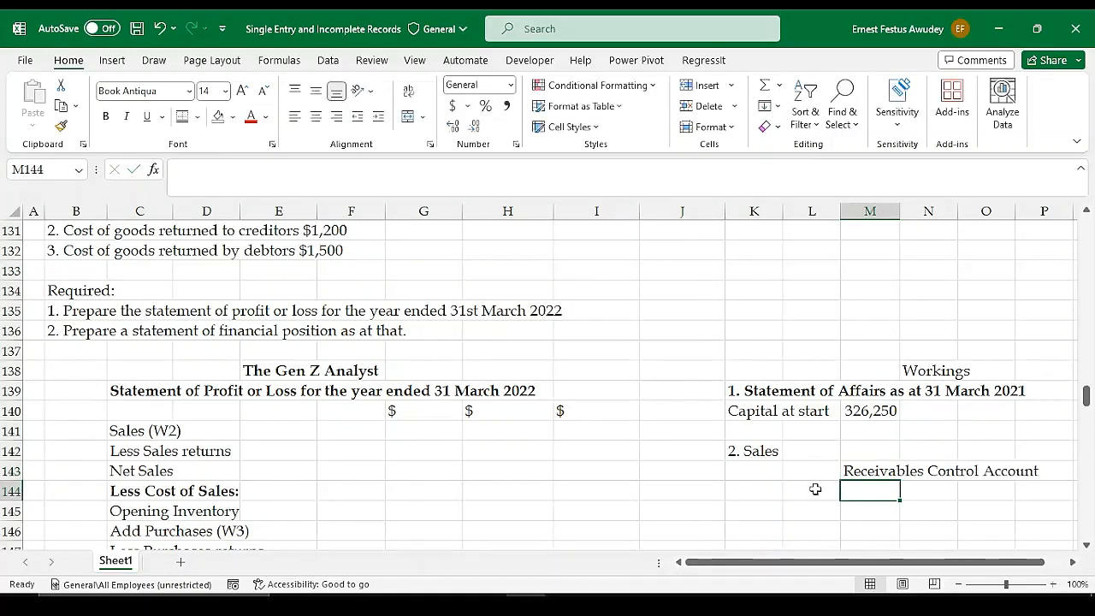
Apply Center Across Selection to K143:S143, which holds the Receivables Control Account title
drag(753, 471, 902, 467)
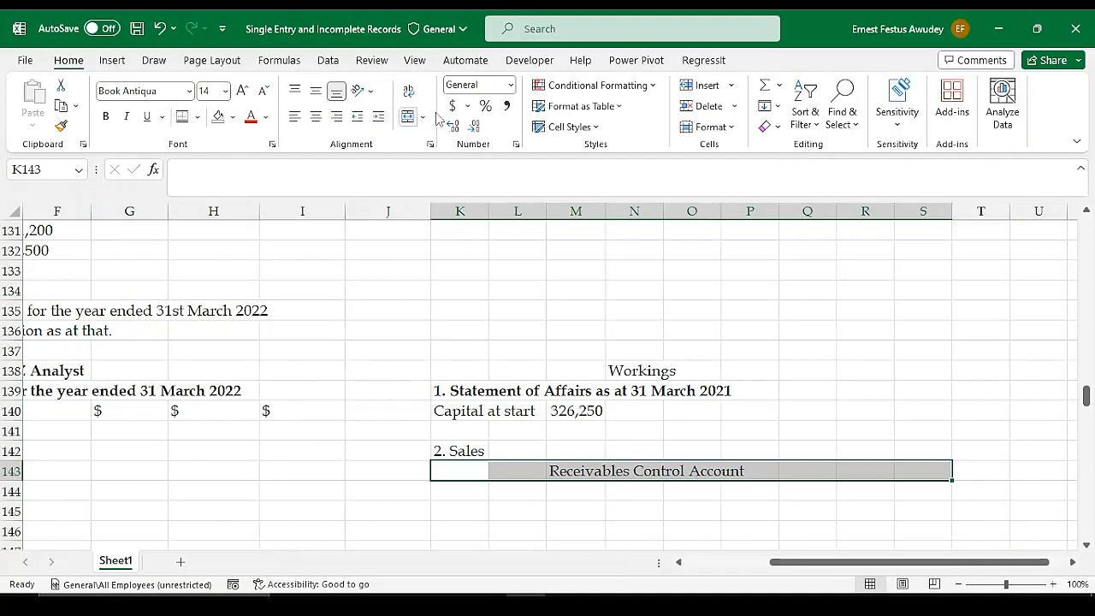
click(431, 146)
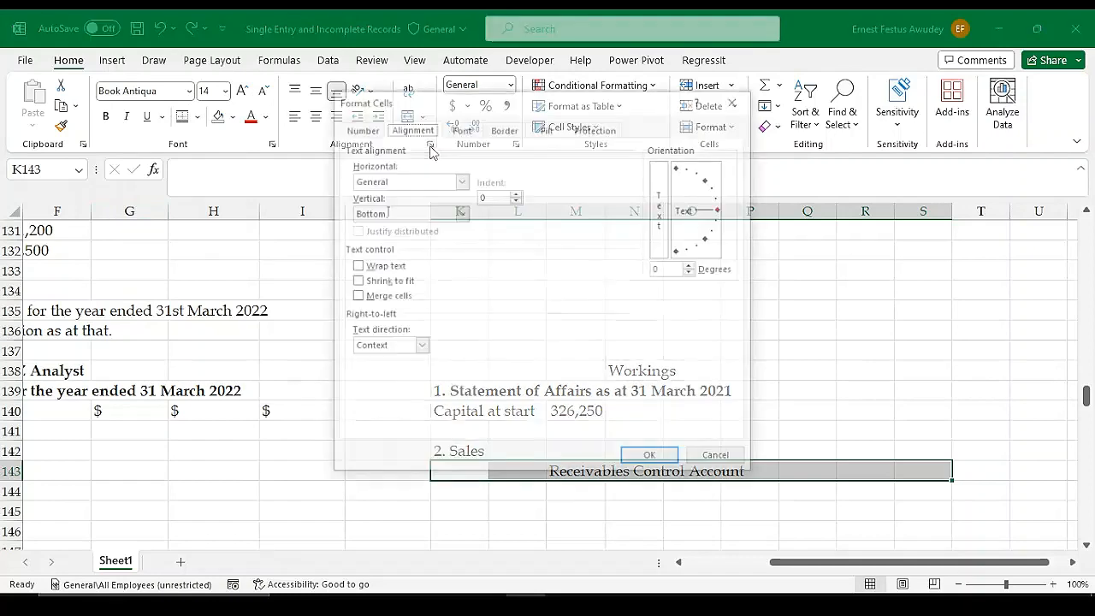
click(460, 180)
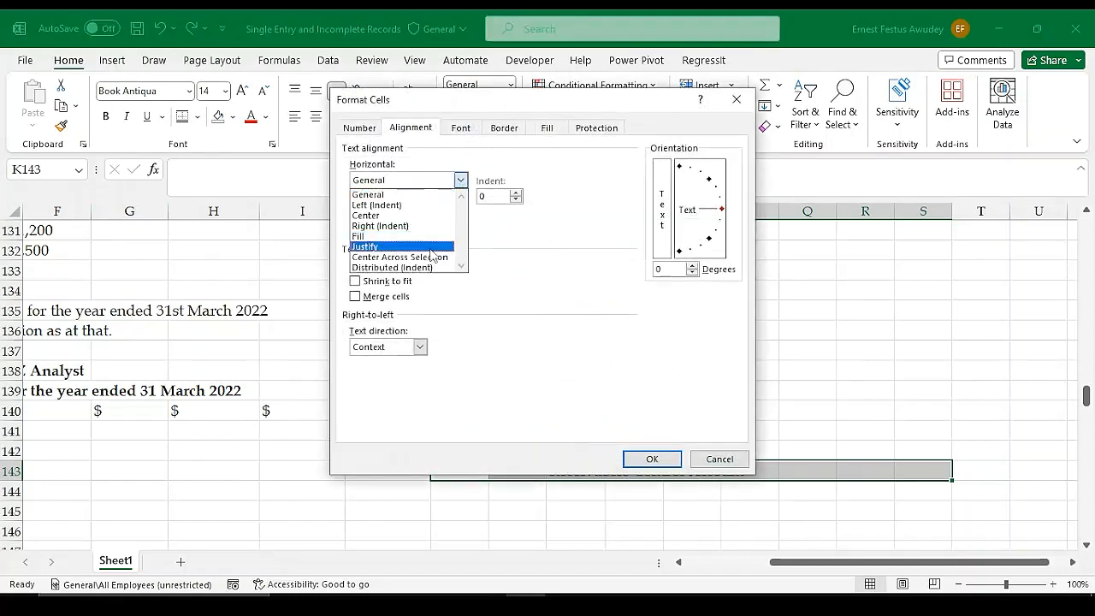
click(422, 263)
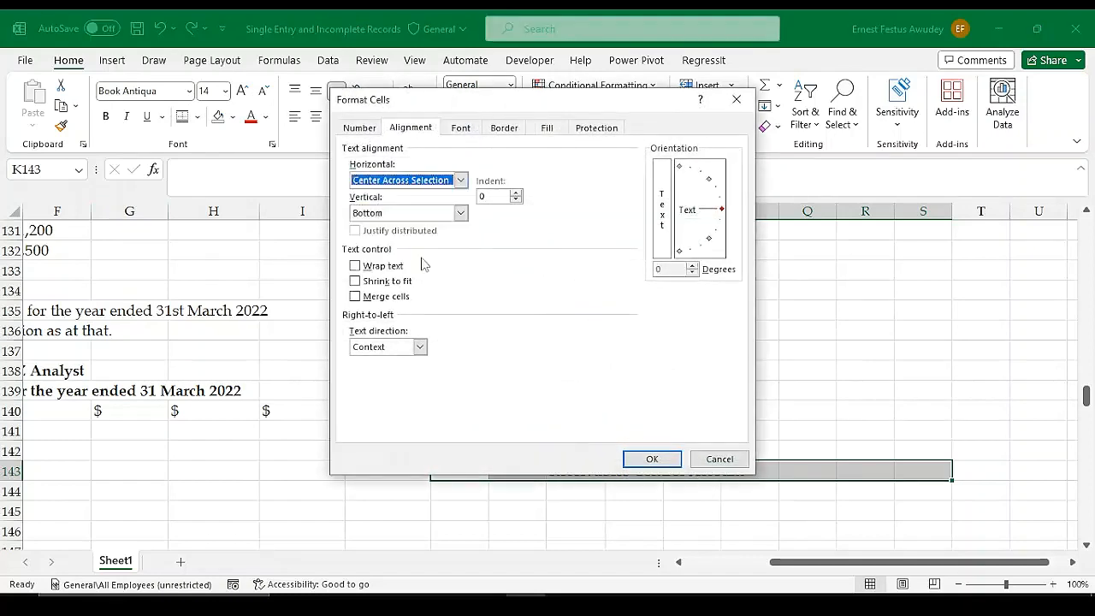
click(650, 460)
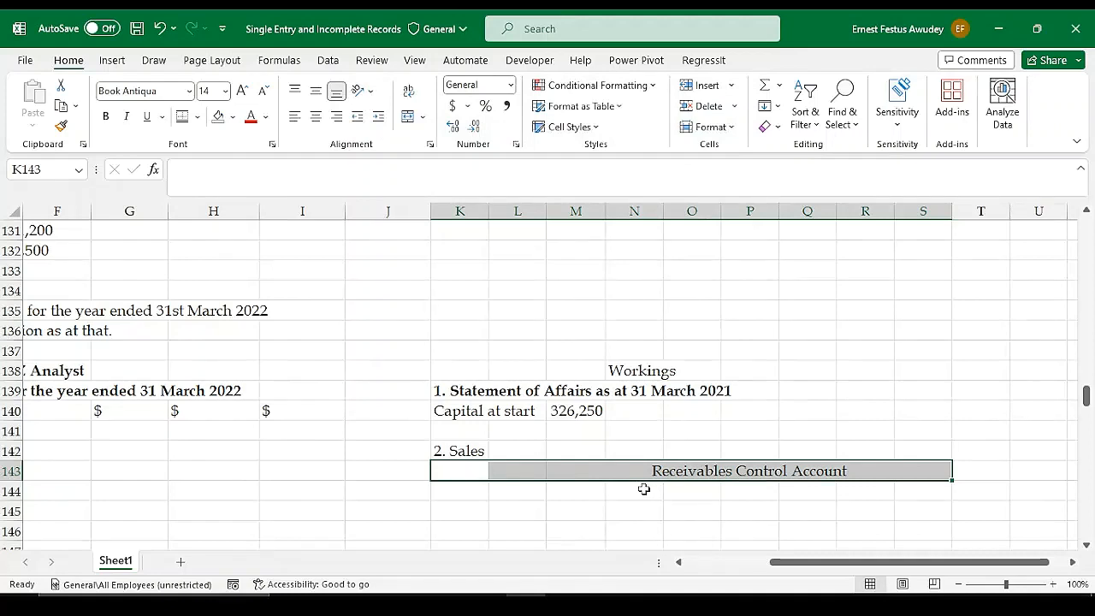
Add a bottom border across L143:S143 under the Receivables Control Account title
click(526, 475)
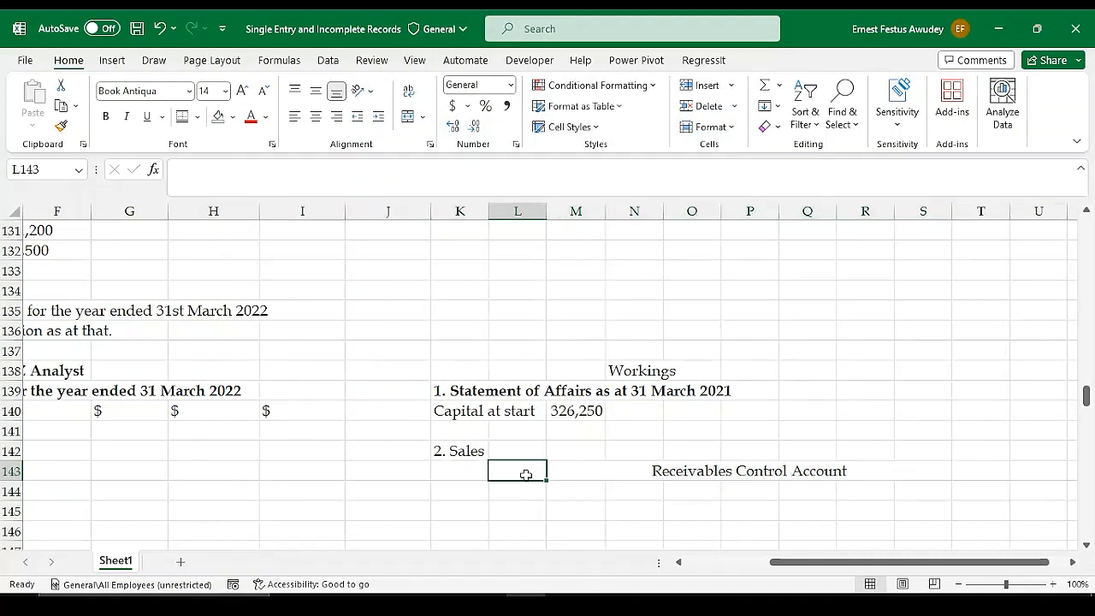
drag(531, 470, 932, 469)
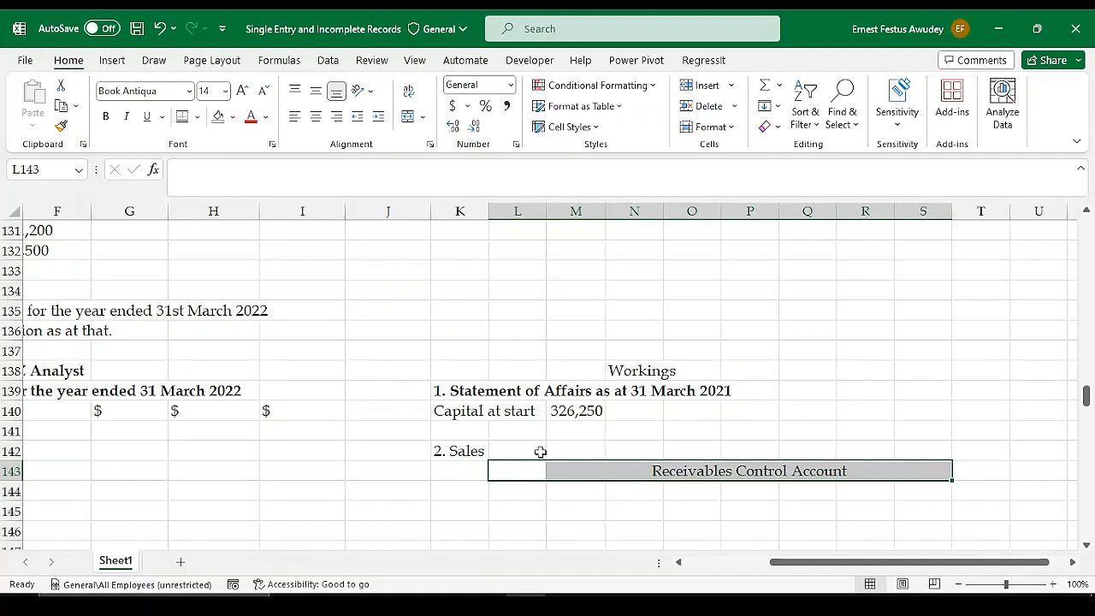
click(198, 116)
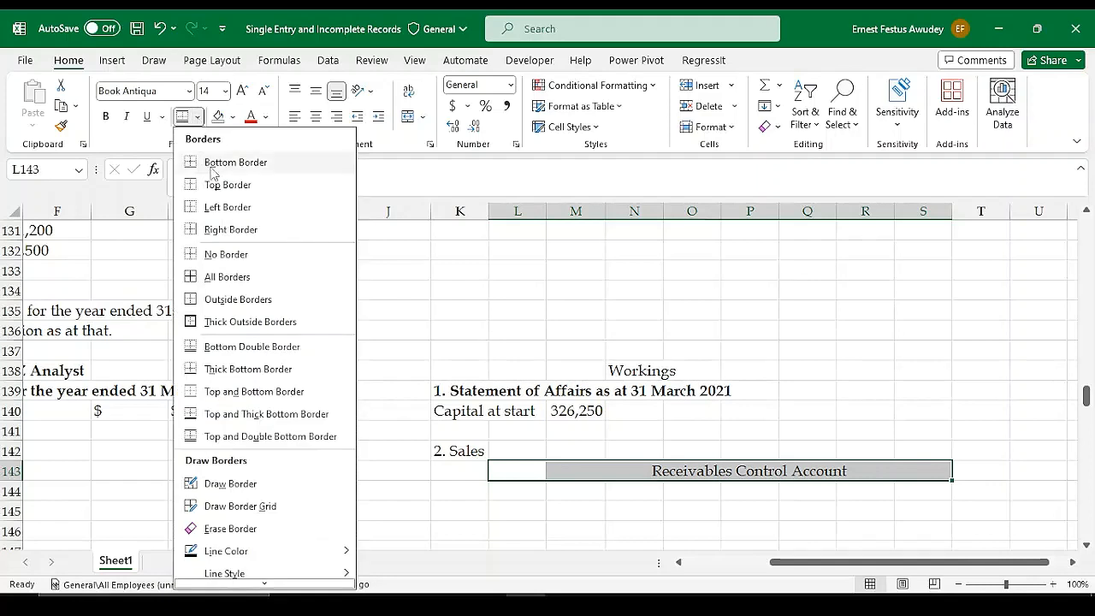
click(234, 162)
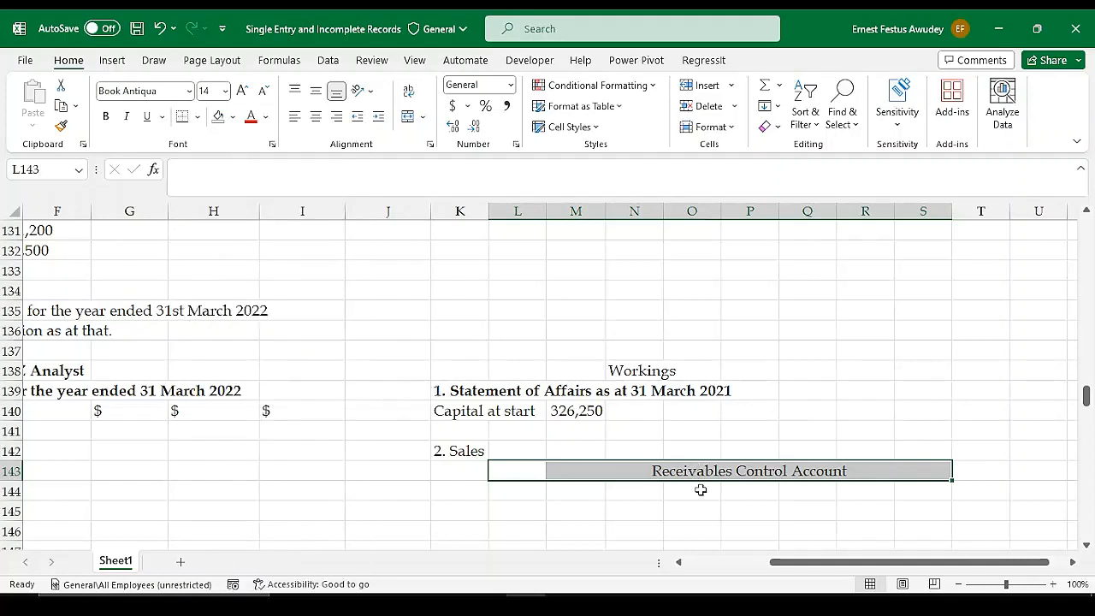
Add a right border to O144:O150 as the vertical divider of the Receivables Control Account's T-account
drag(699, 489, 702, 542)
click(197, 117)
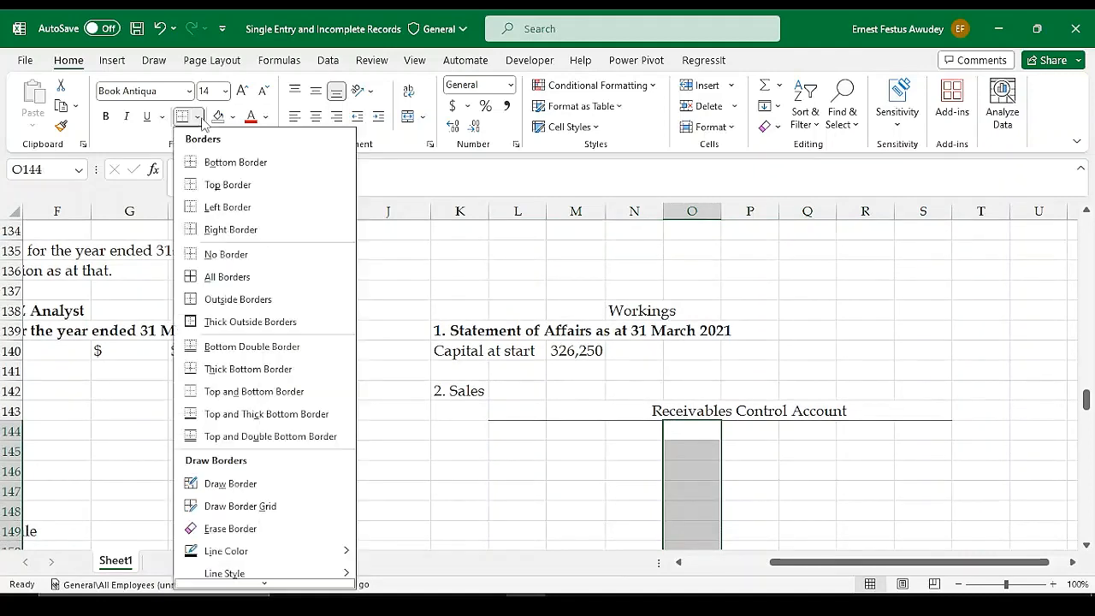
click(218, 230)
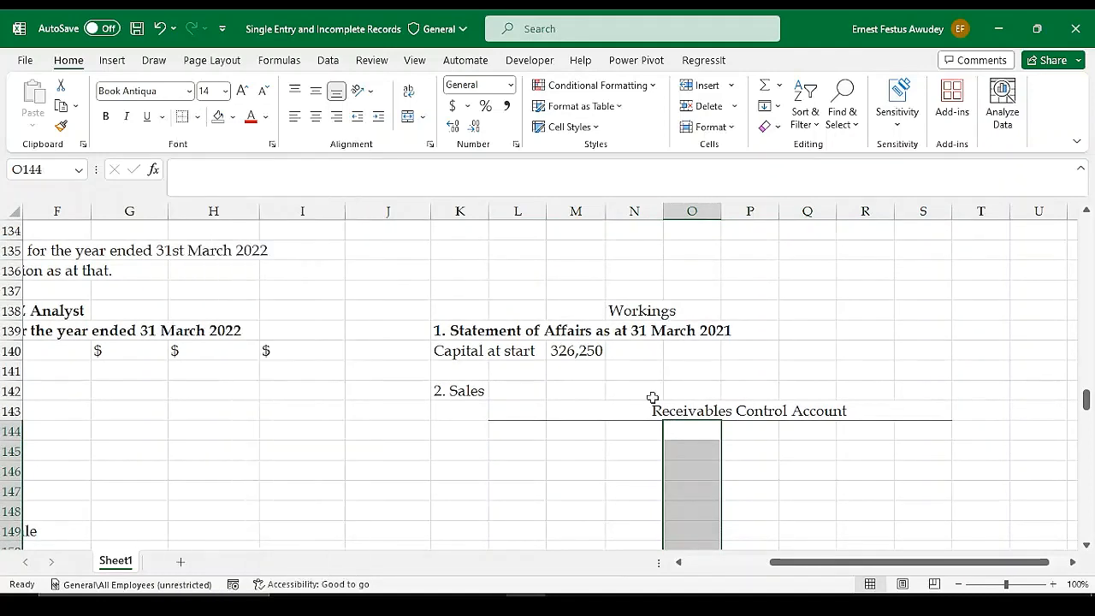
scroll(800, 486, down, 1)
click(794, 478)
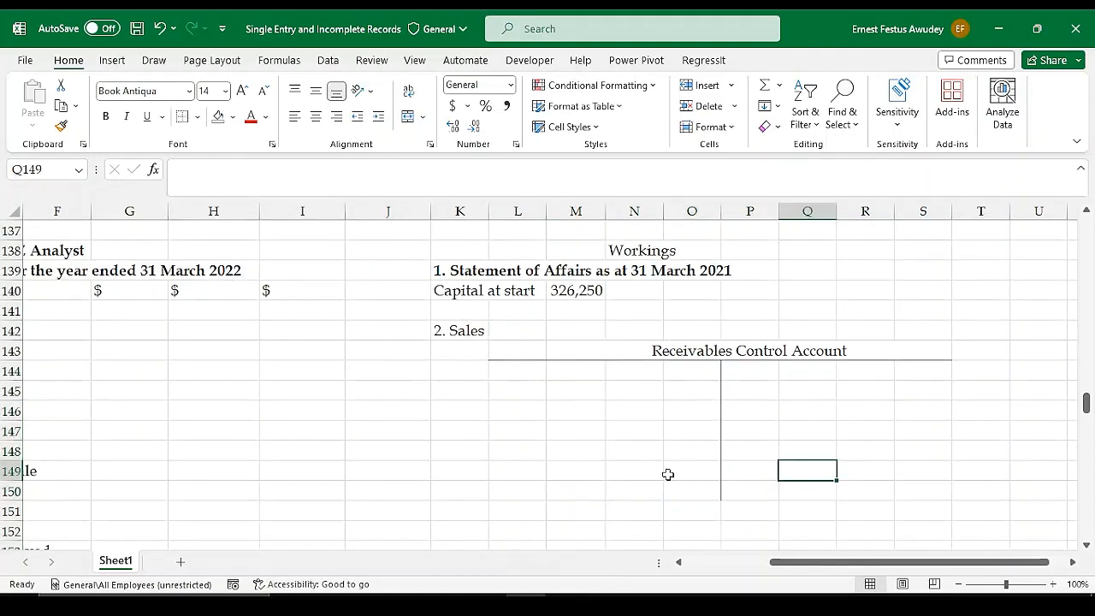
Copy the Receivables Control Account layout in L143:S150 and paste it starting at cell L153
drag(520, 349, 928, 494)
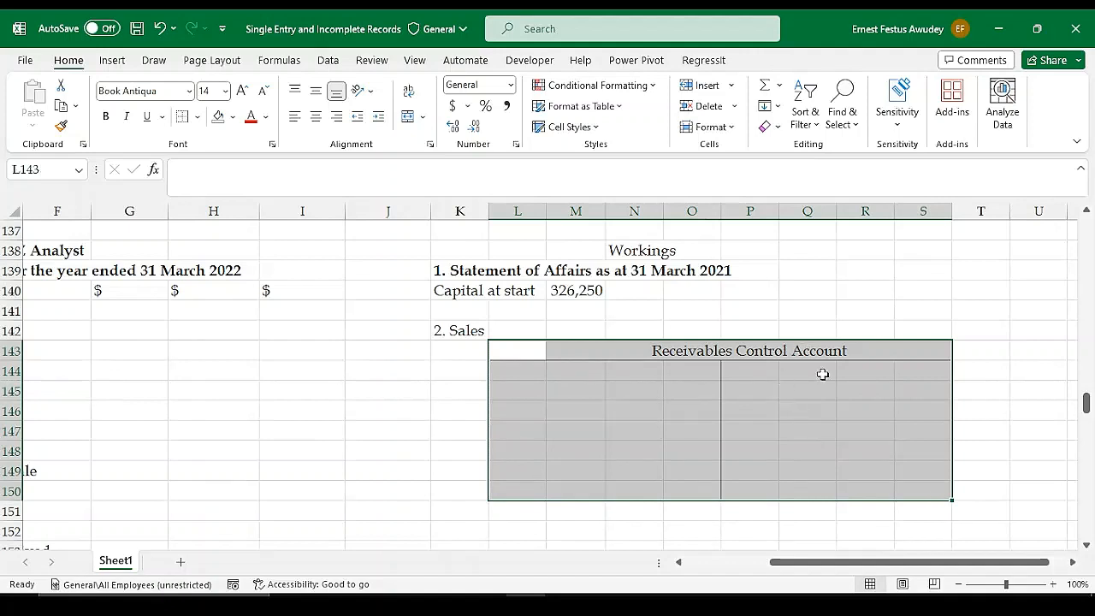
key(ctrl+c)
scroll(785, 391, down, 3)
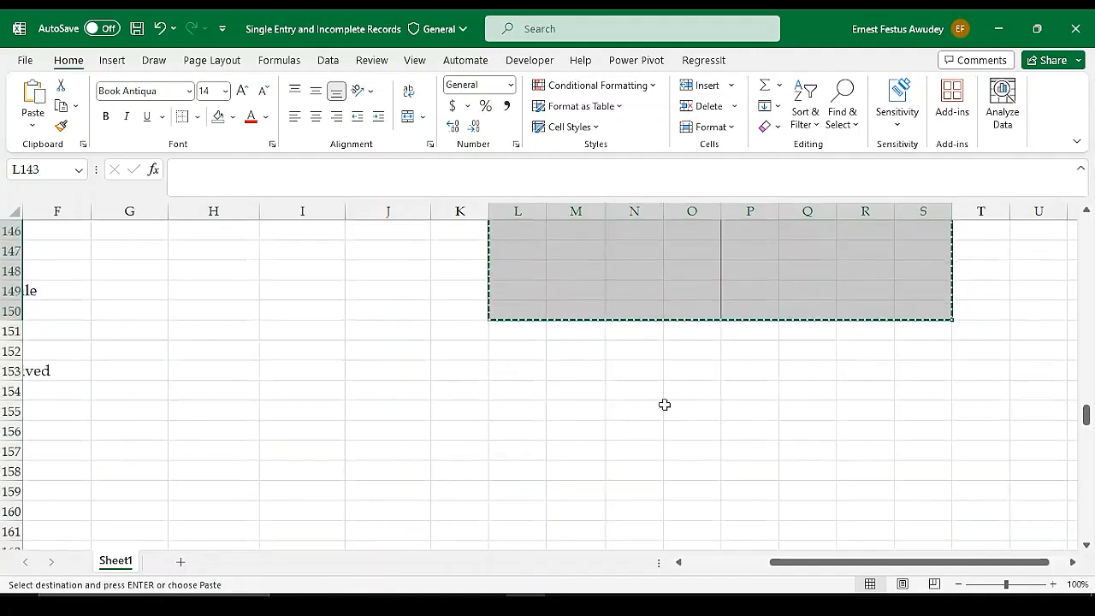
click(518, 369)
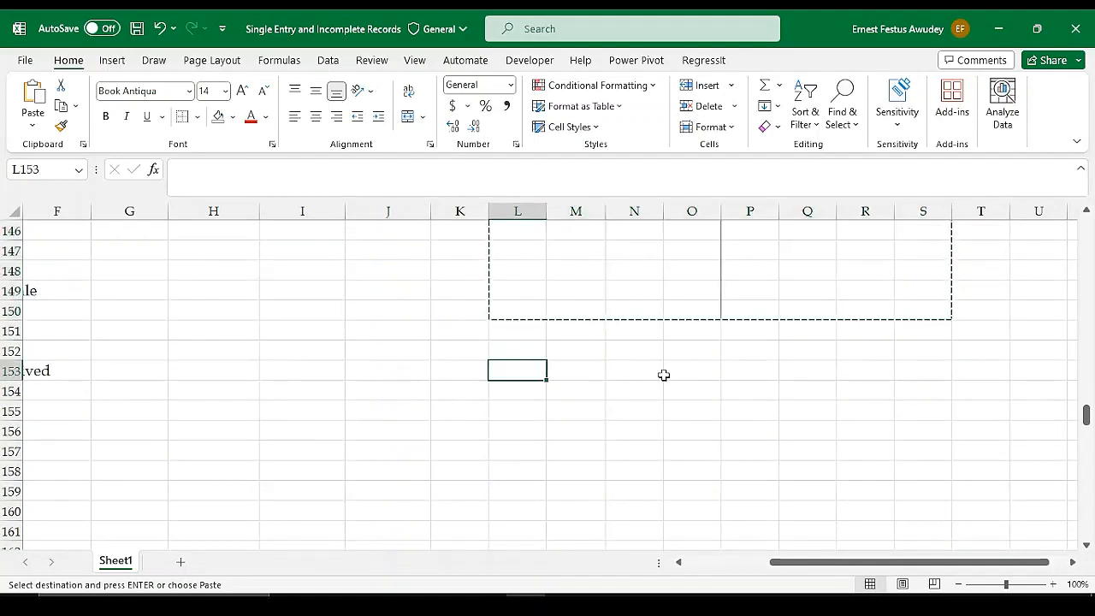
key(ctrl+v)
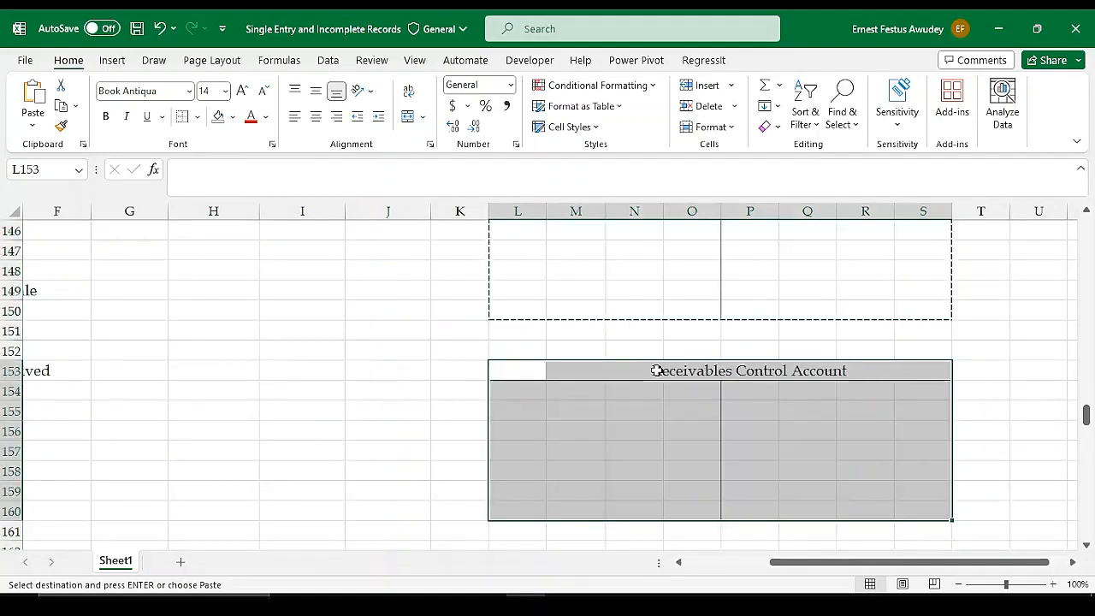
Change the title of the copied T-account in M153 to Payables Control Account
click(649, 370)
click(564, 369)
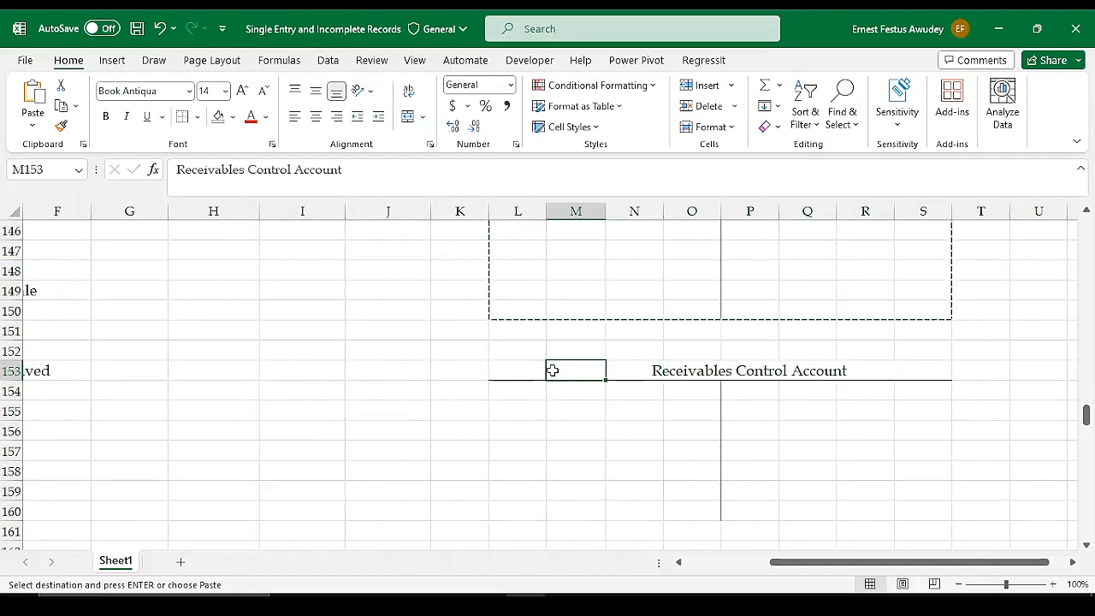
double_click(564, 370)
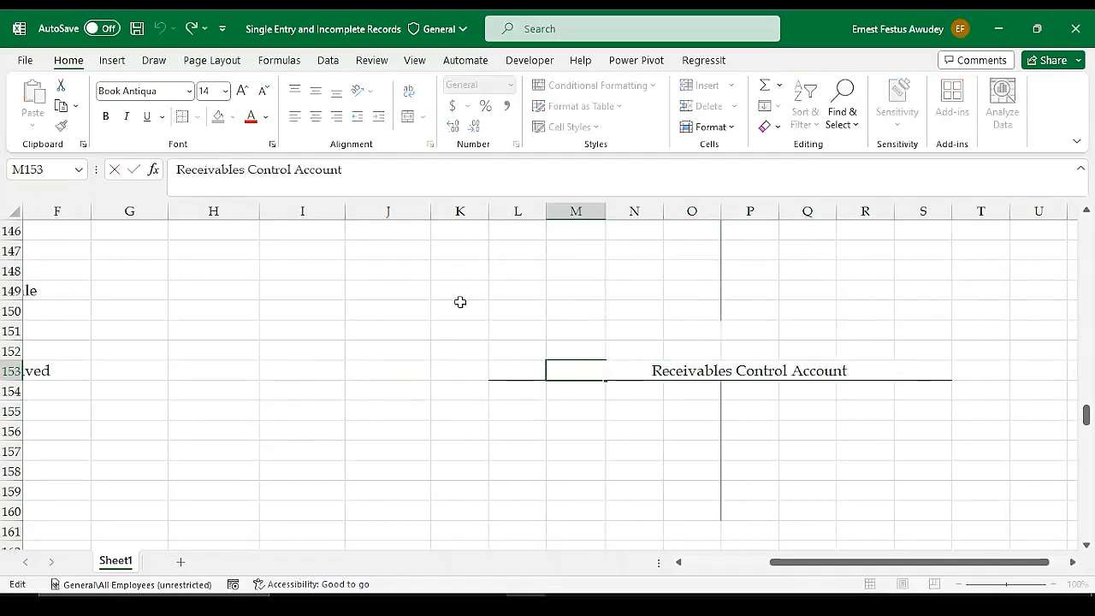
click(698, 371)
key(BackSpace)
key(BackSpace)
key(BackSpace)
key(BackSpace)
key(BackSpace)
key(BackSpace)
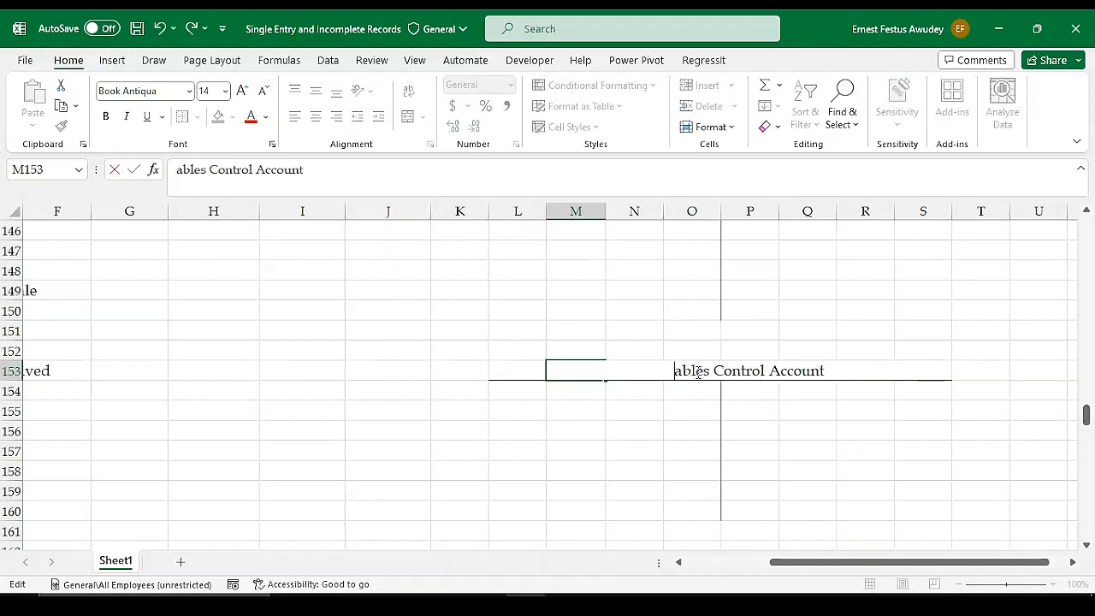
text(Pay)
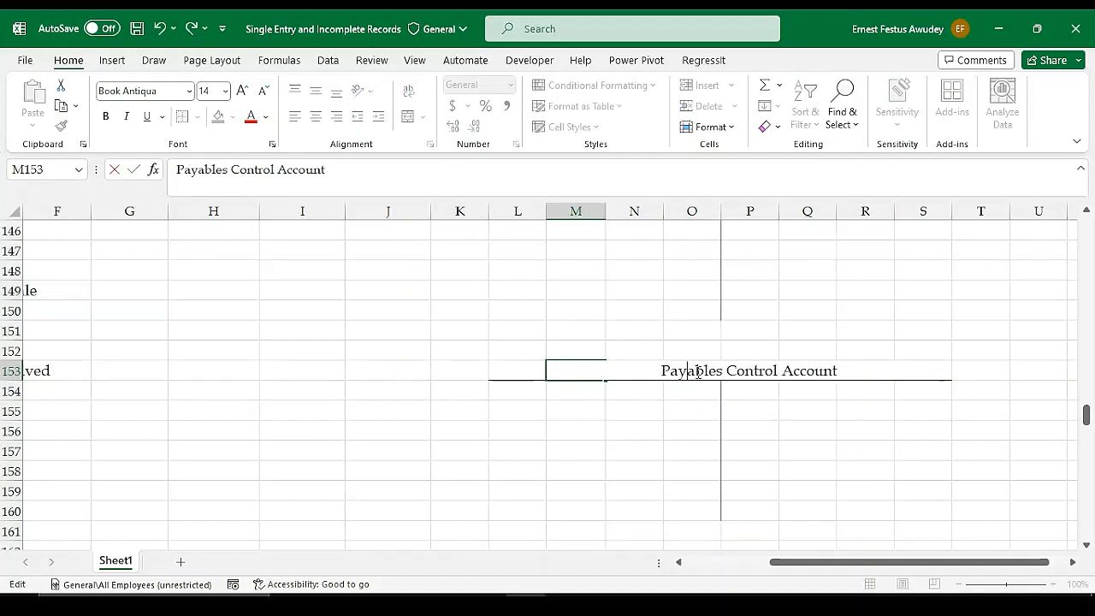
key(Return)
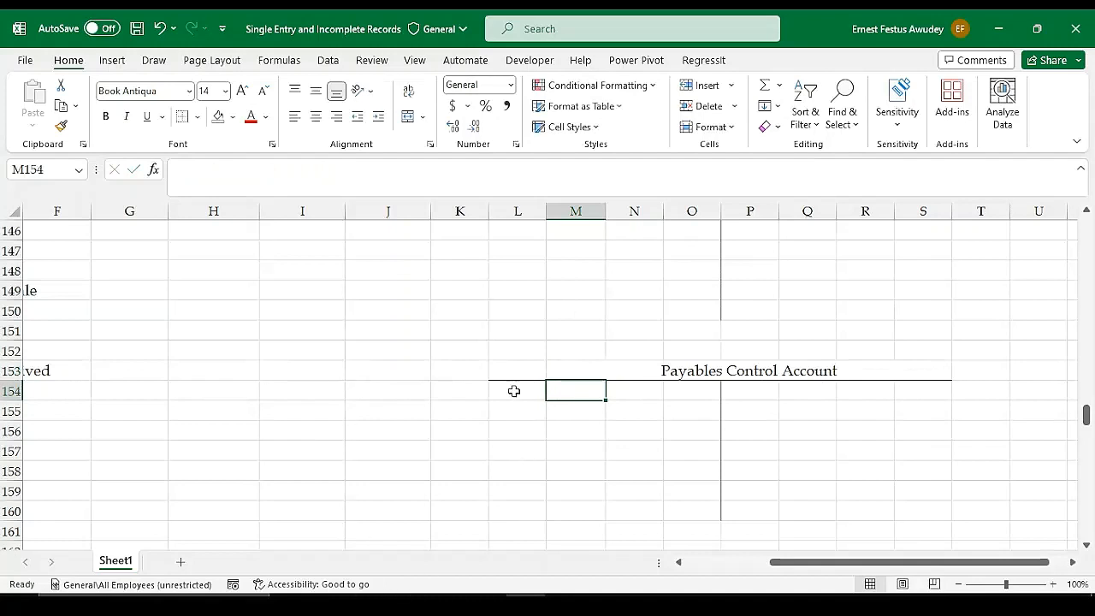
Enter the working heading "3. Purchases" in K152, above the Payables Control Account
click(511, 372)
scroll(532, 374, up, 1)
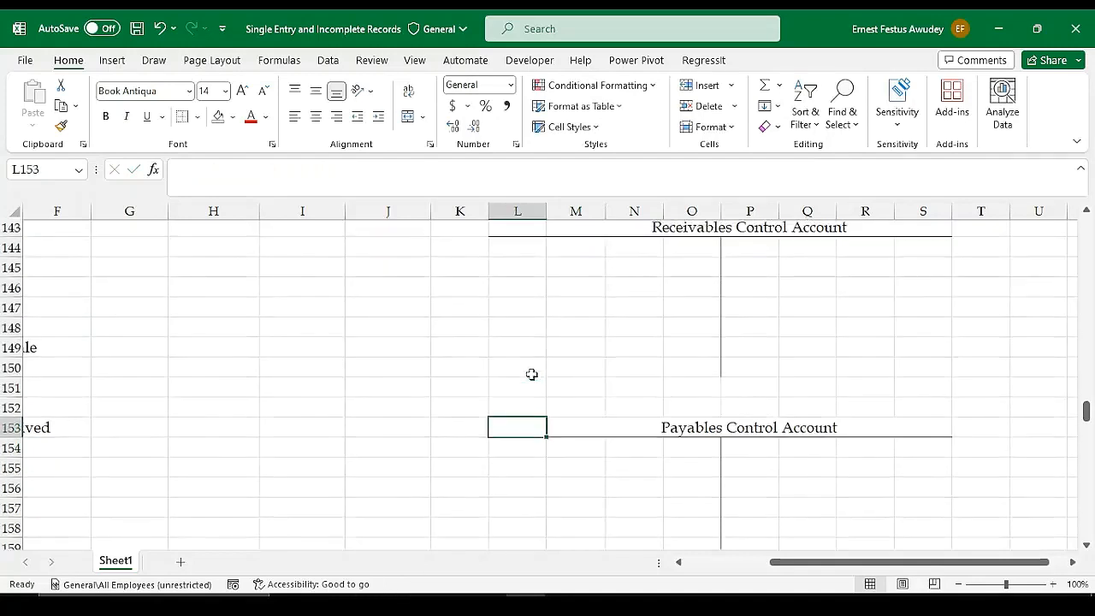
scroll(531, 374, up, 1)
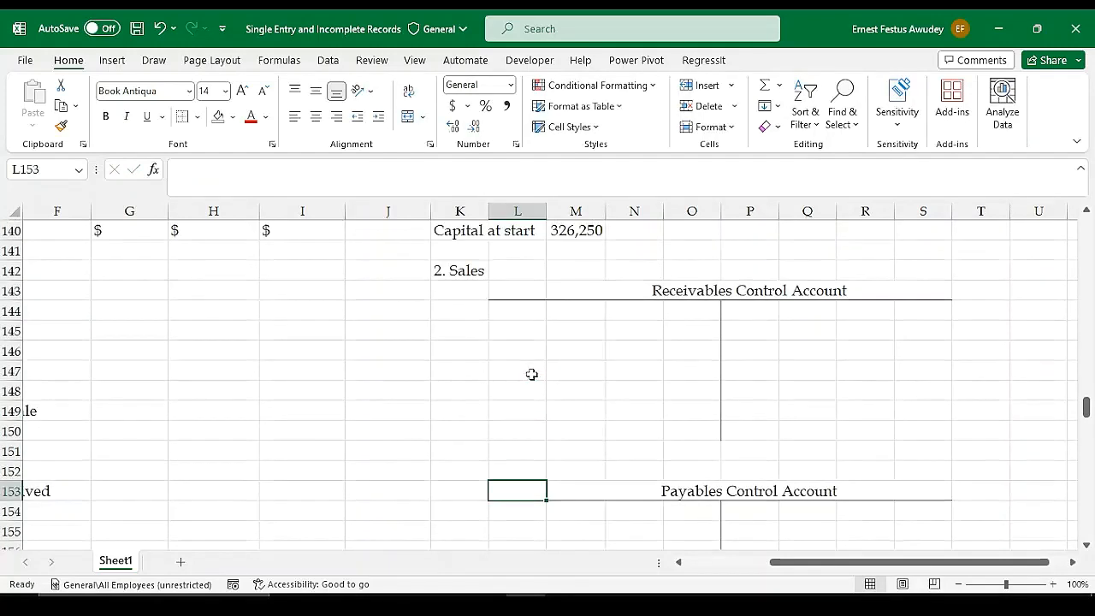
click(460, 471)
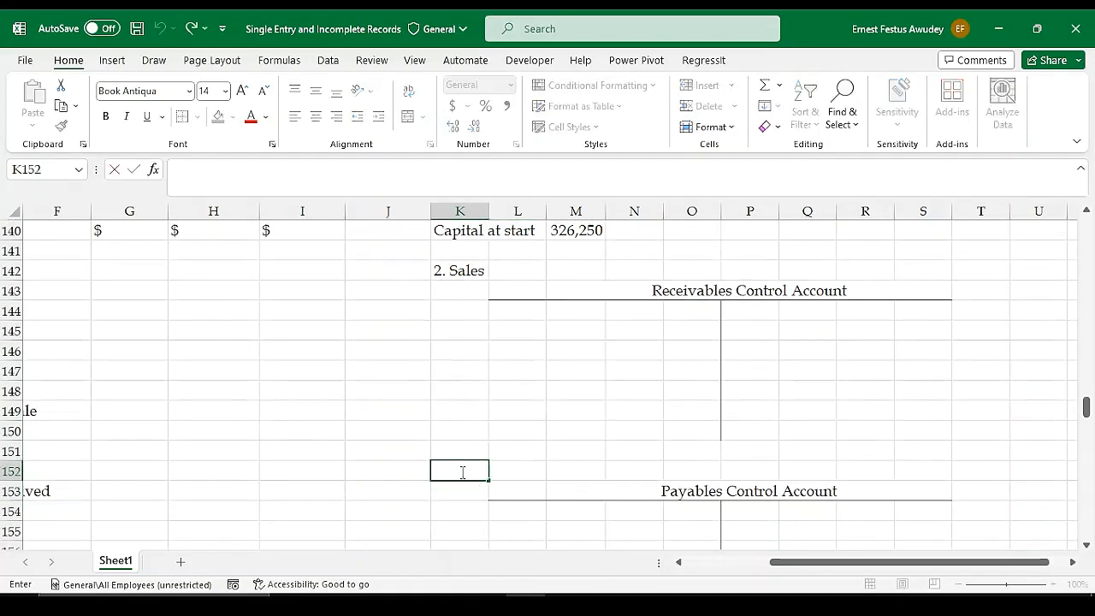
text(3. Paybles)
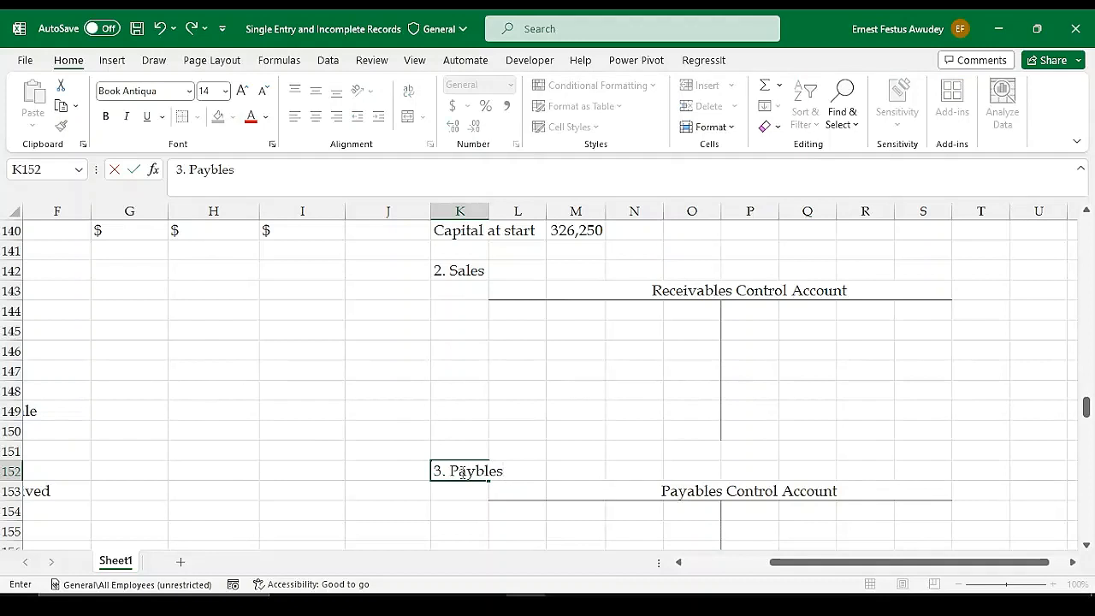
key(BackSpace)
key(BackSpace)
key(BackSpace)
key(BackSpace)
key(BackSpace)
key(BackSpace)
text(urchases)
key(Return)
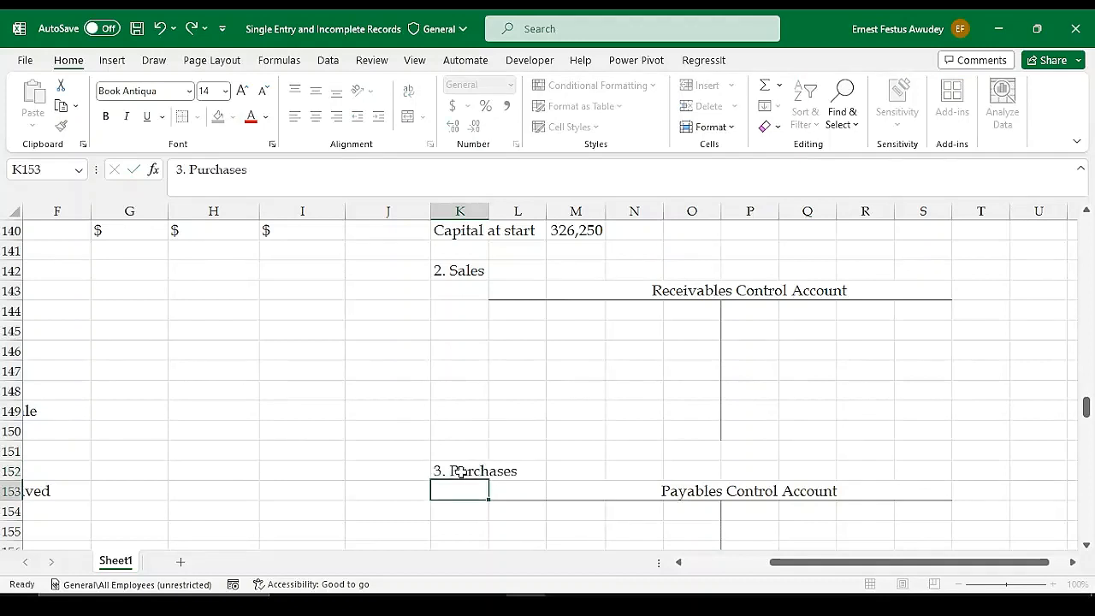
Compare the first and last rows on both sides of the Receivables and Payables Control Accounts
scroll(563, 363, down, 1)
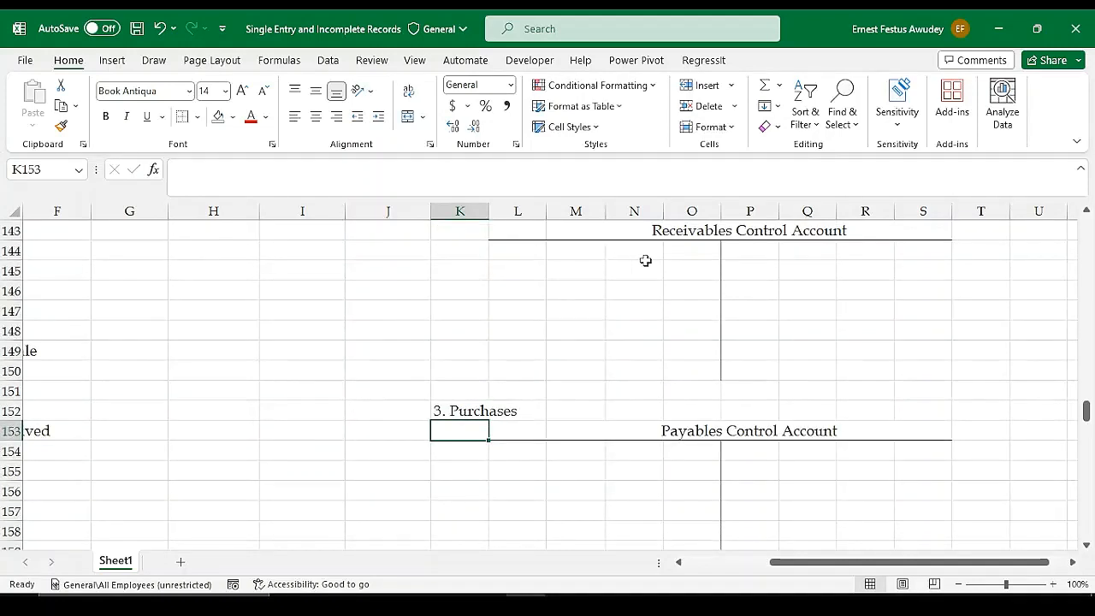
scroll(726, 275, up, 1)
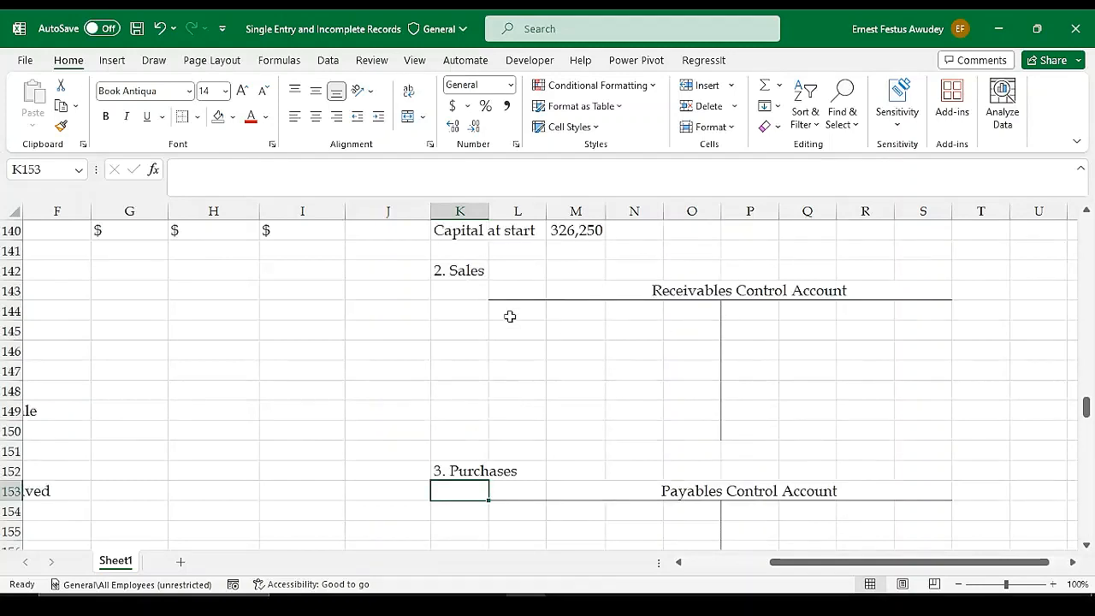
drag(510, 313, 679, 313)
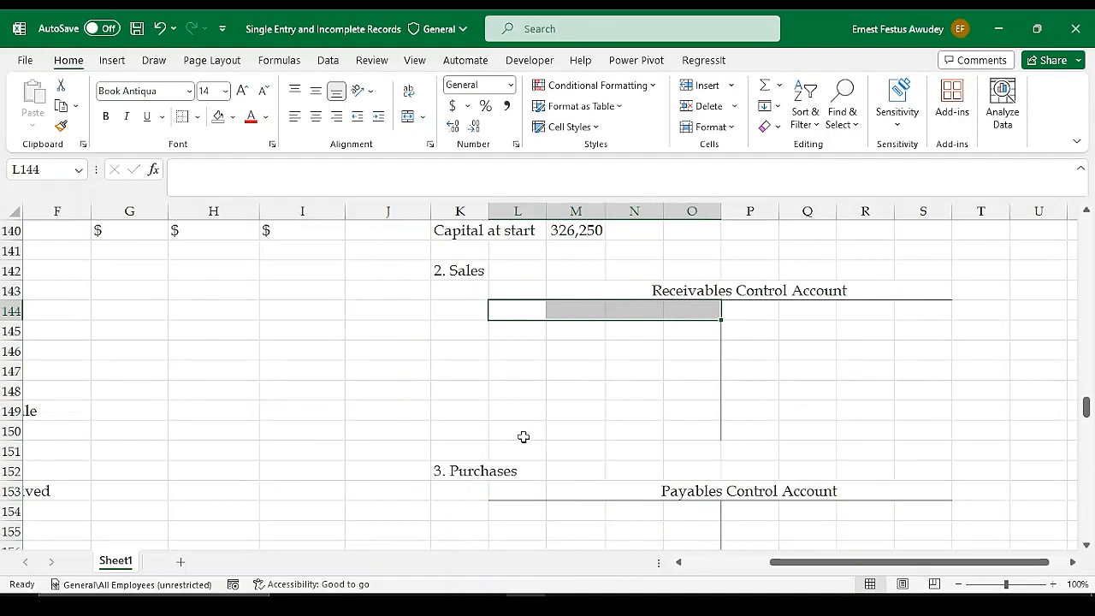
drag(517, 434, 684, 433)
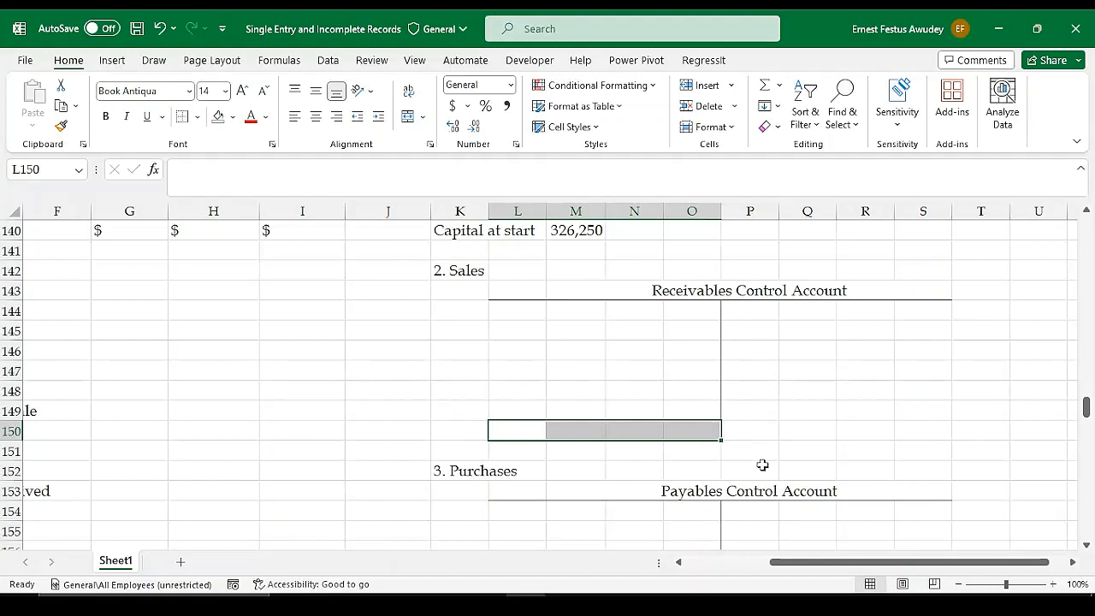
scroll(745, 513, down, 2)
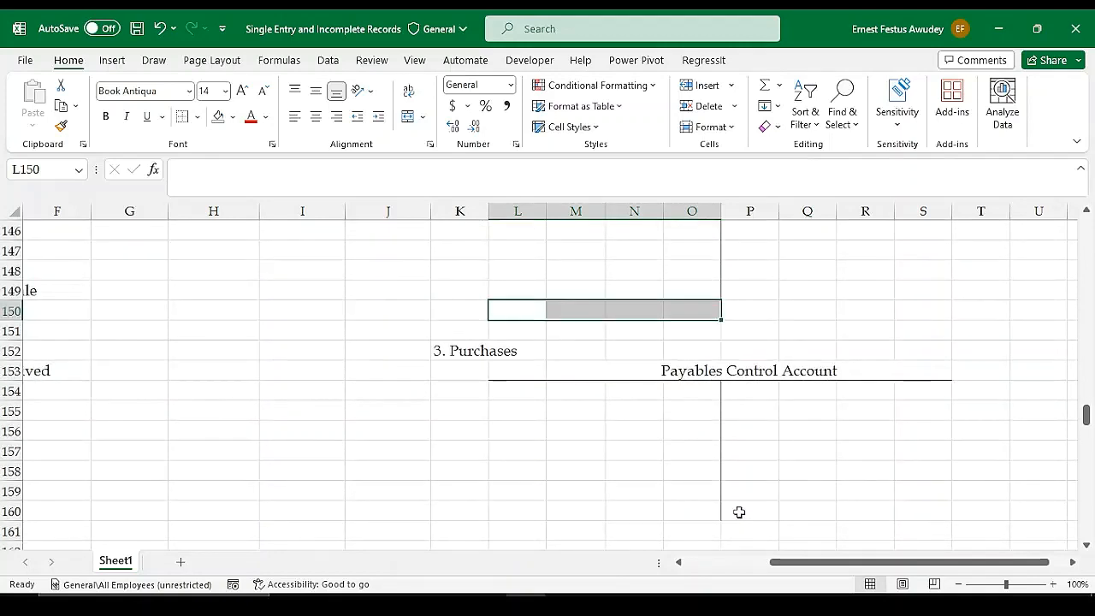
drag(739, 511, 916, 511)
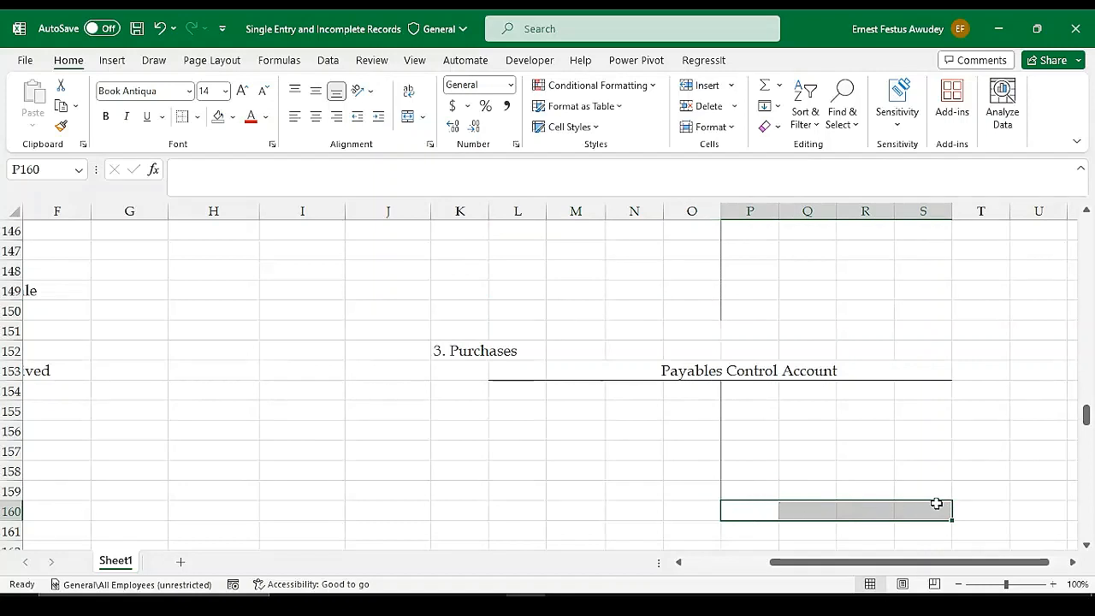
scroll(944, 505, up, 2)
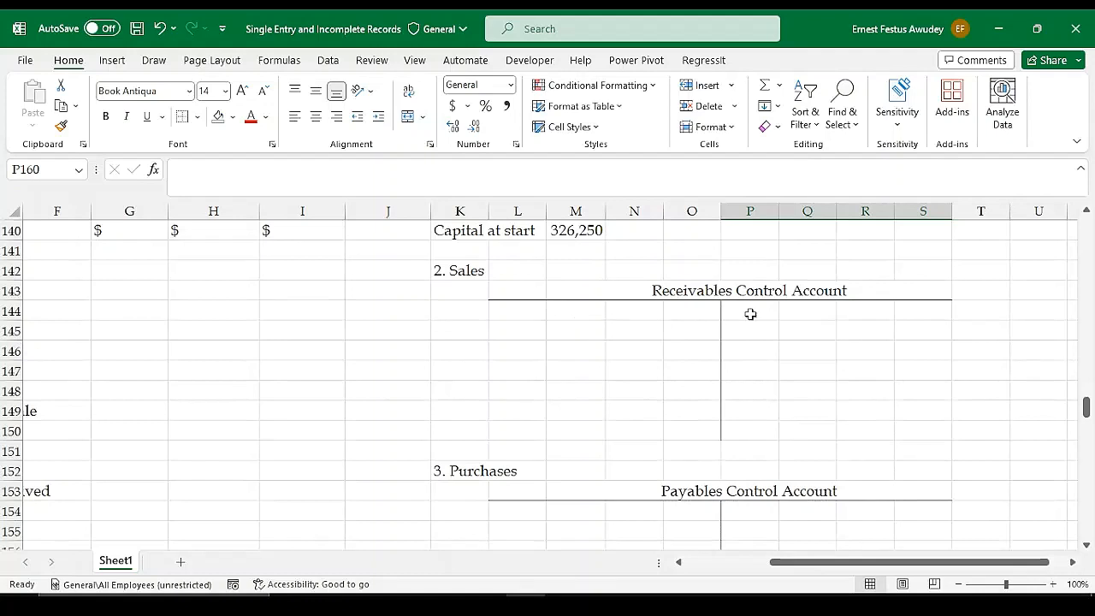
scroll(815, 404, down, 2)
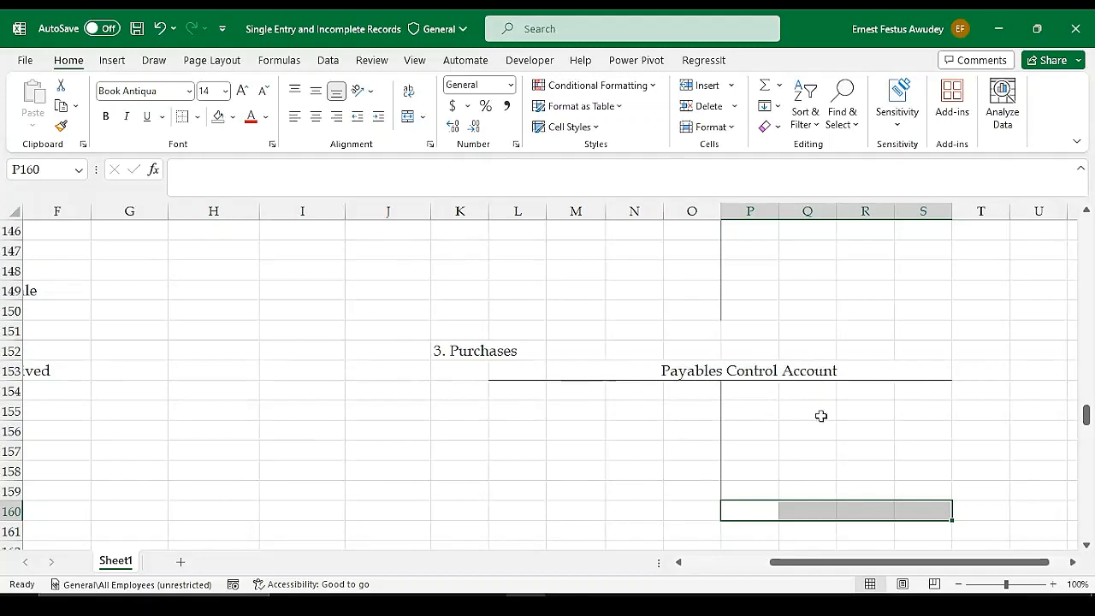
scroll(770, 389, up, 2)
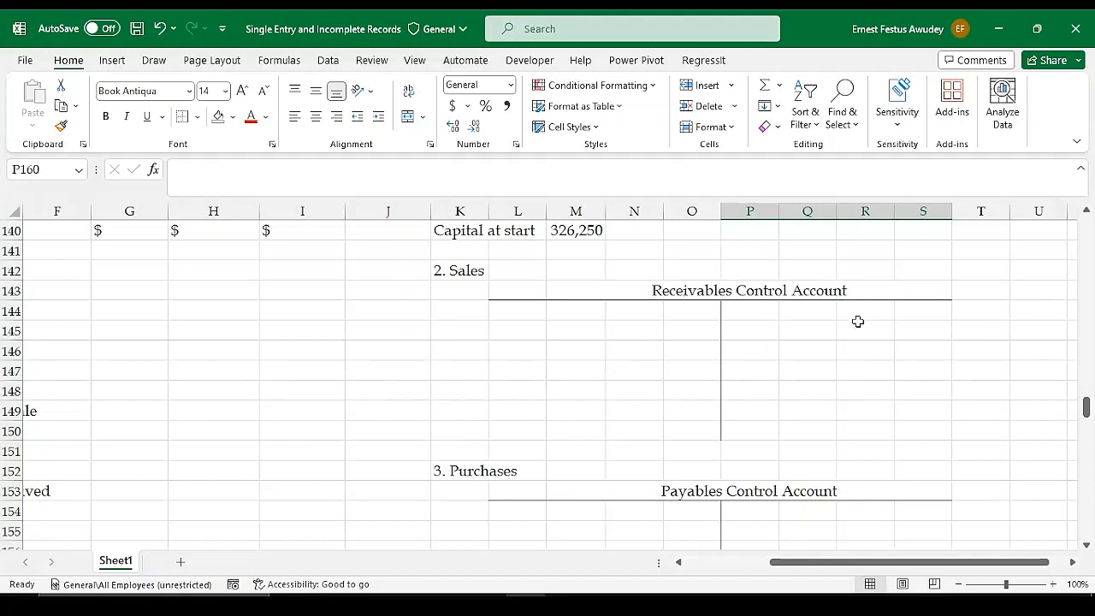
scroll(847, 403, down, 2)
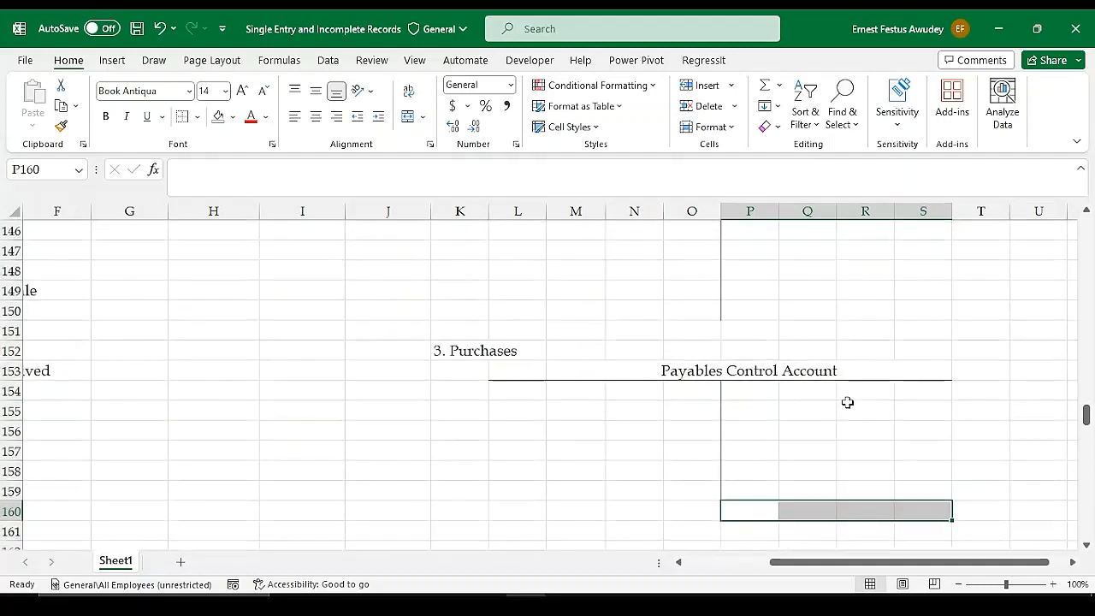
click(673, 408)
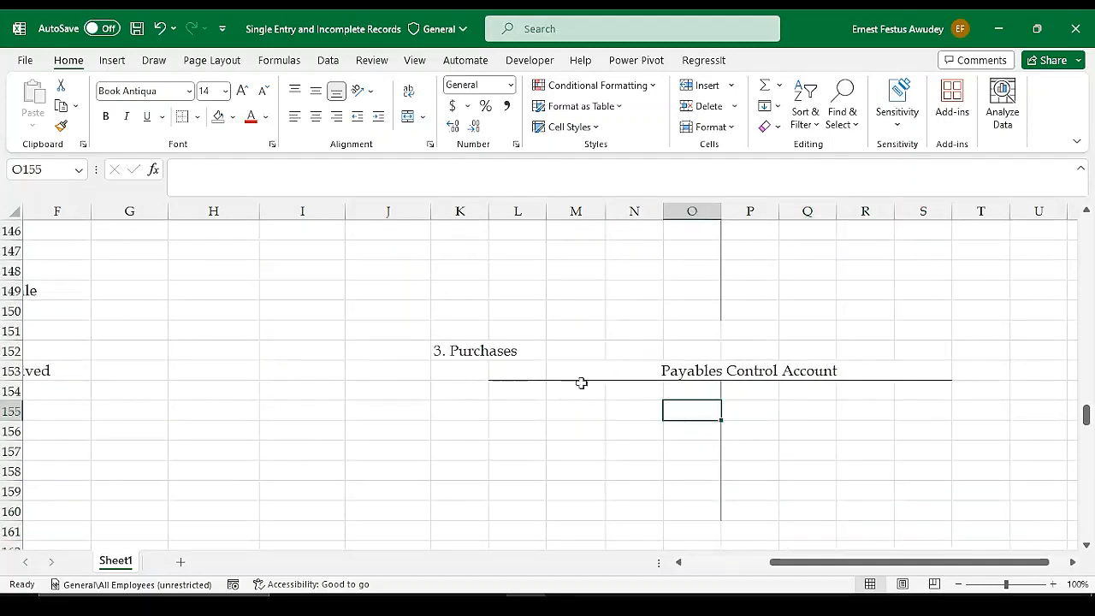
drag(740, 391, 931, 389)
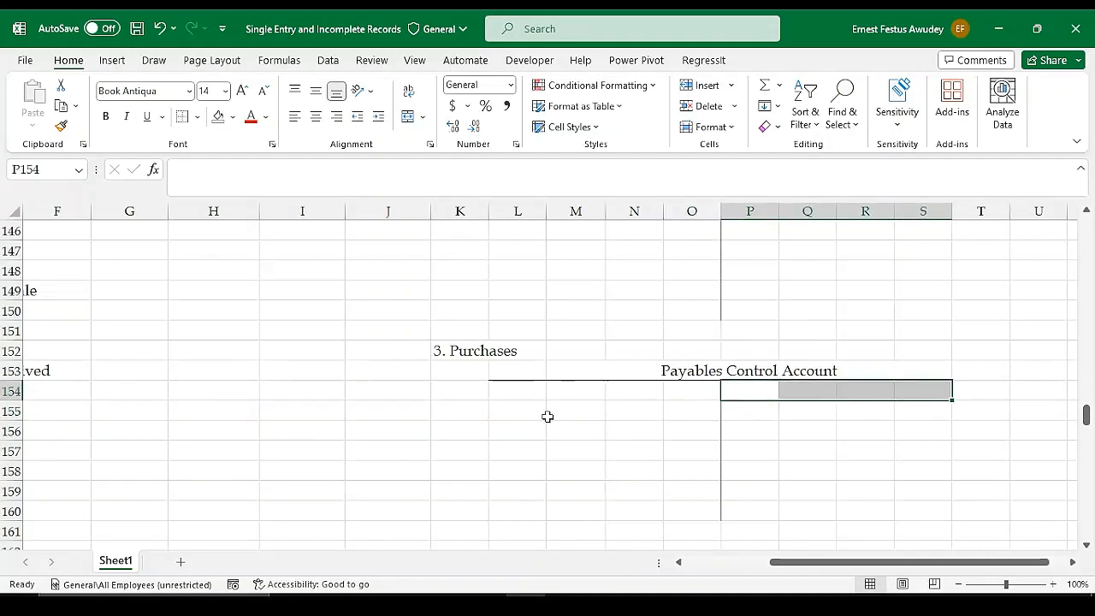
drag(514, 388, 676, 391)
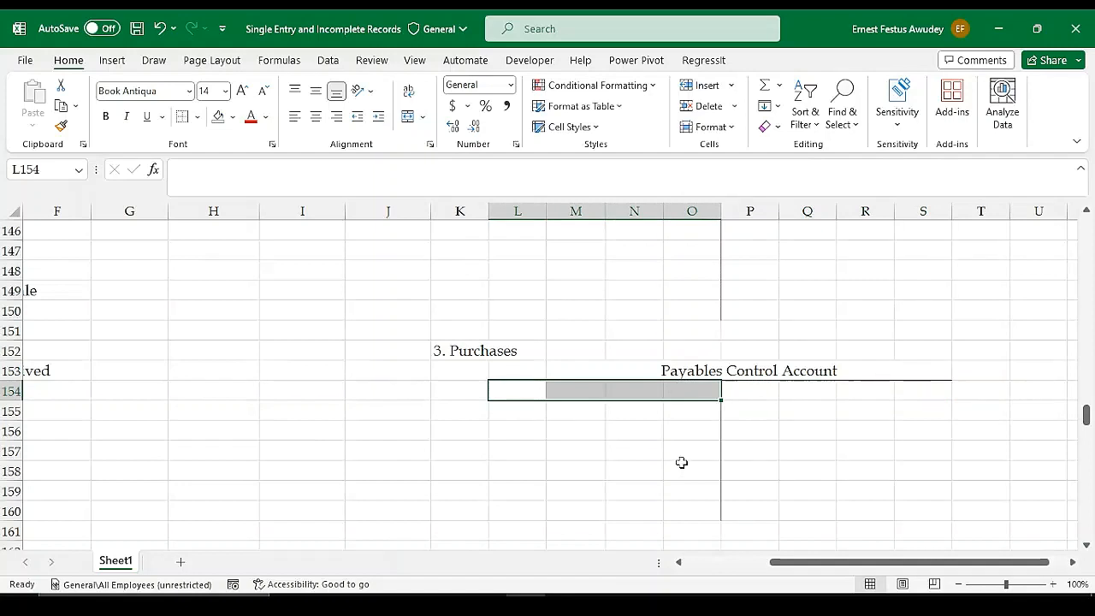
scroll(831, 442, up, 2)
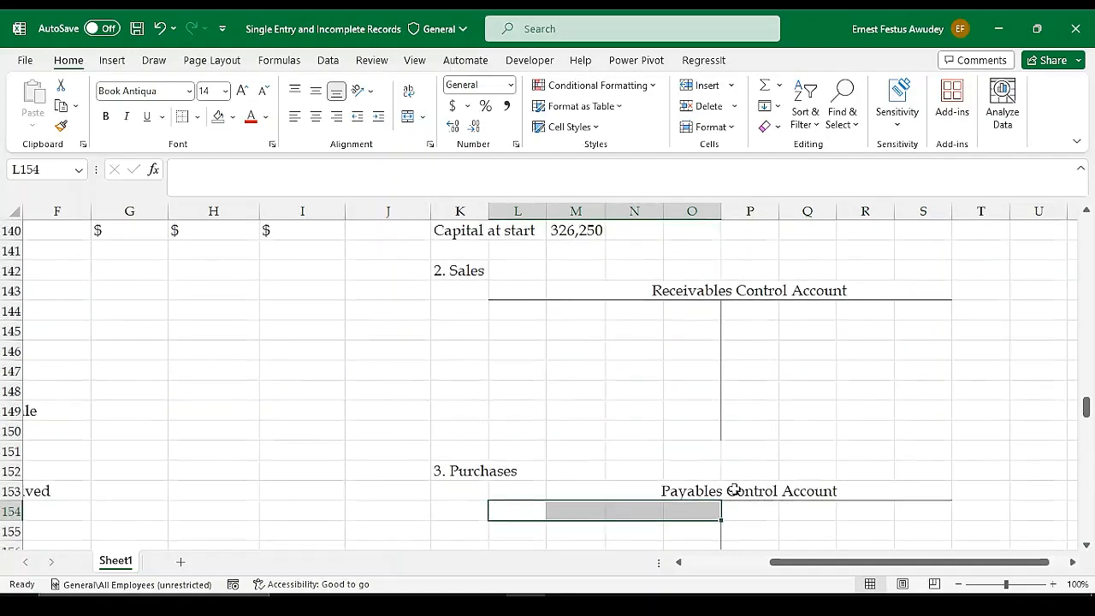
click(534, 451)
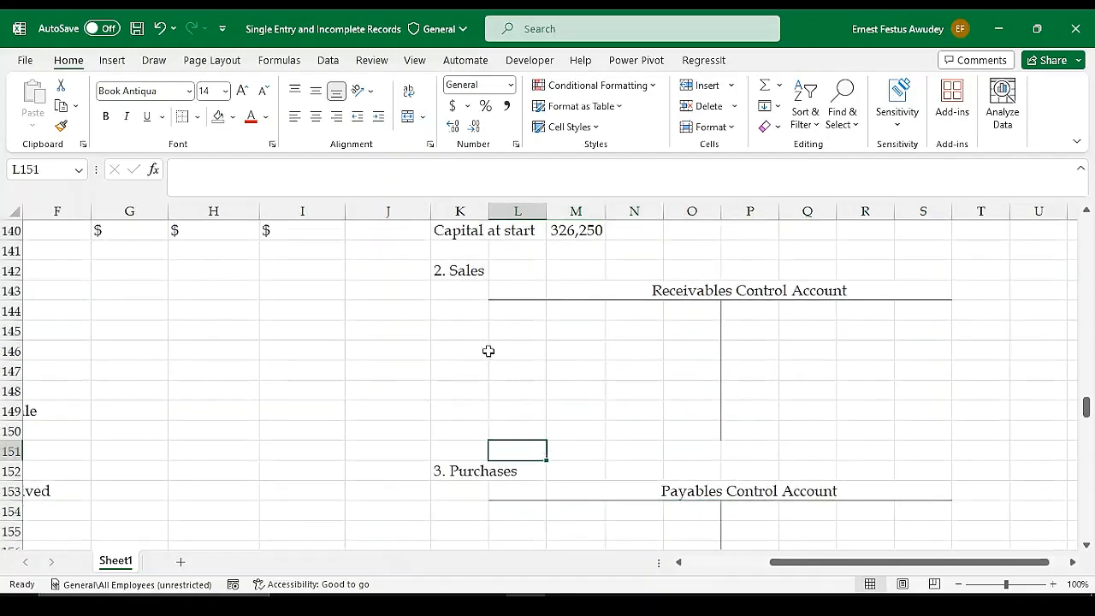
Review the Receipts and Payments Account and the list of assets and liabilities, highlighting the 31st March 2021 figures in F119:F127
scroll(525, 312, up, 1)
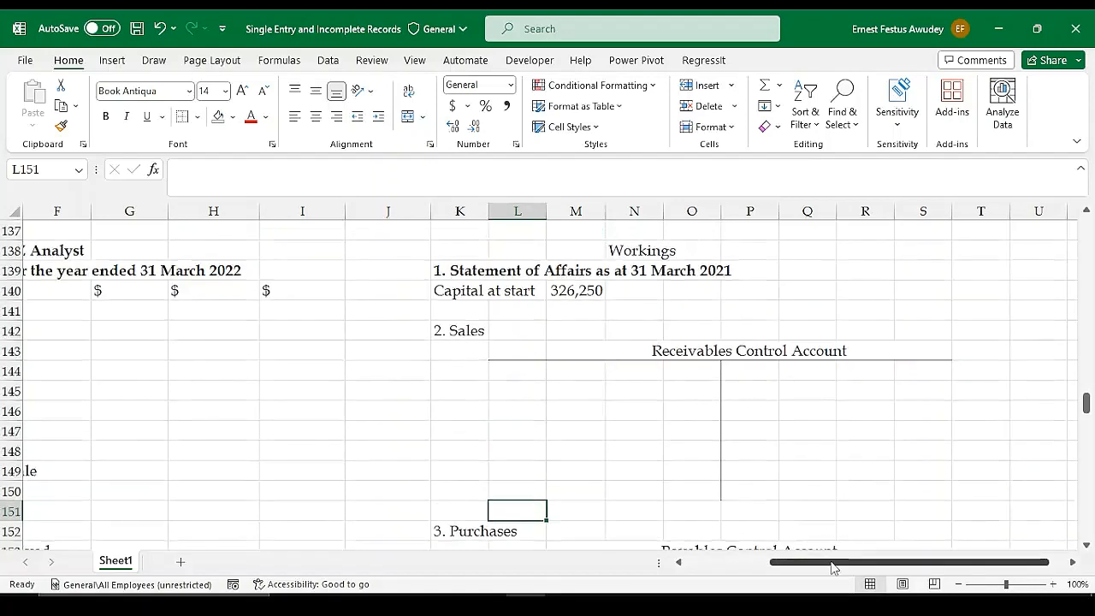
drag(788, 566, 706, 564)
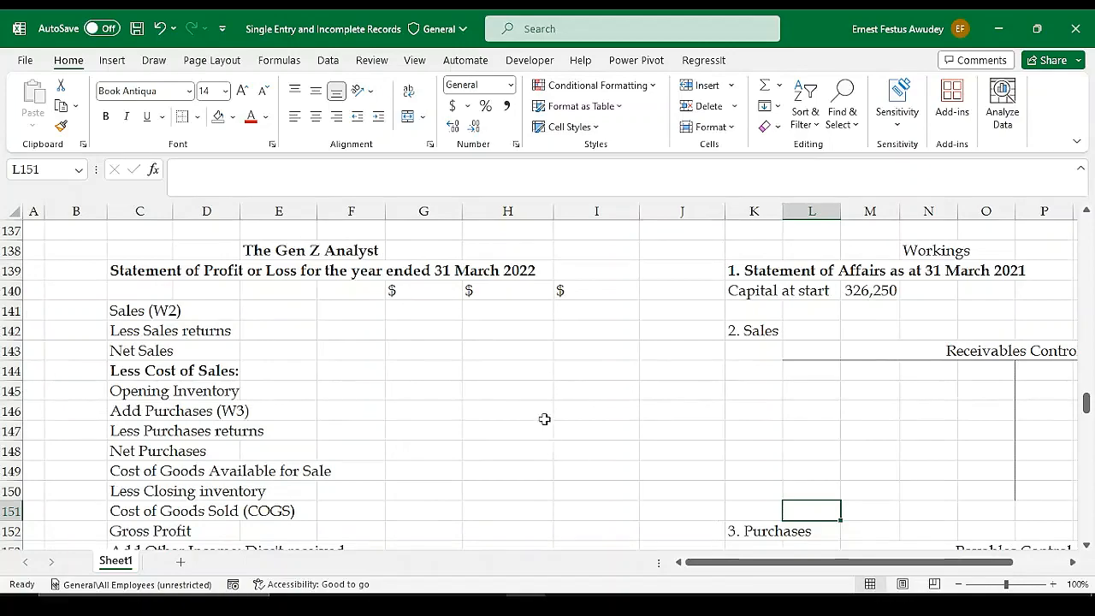
scroll(535, 360, up, 6)
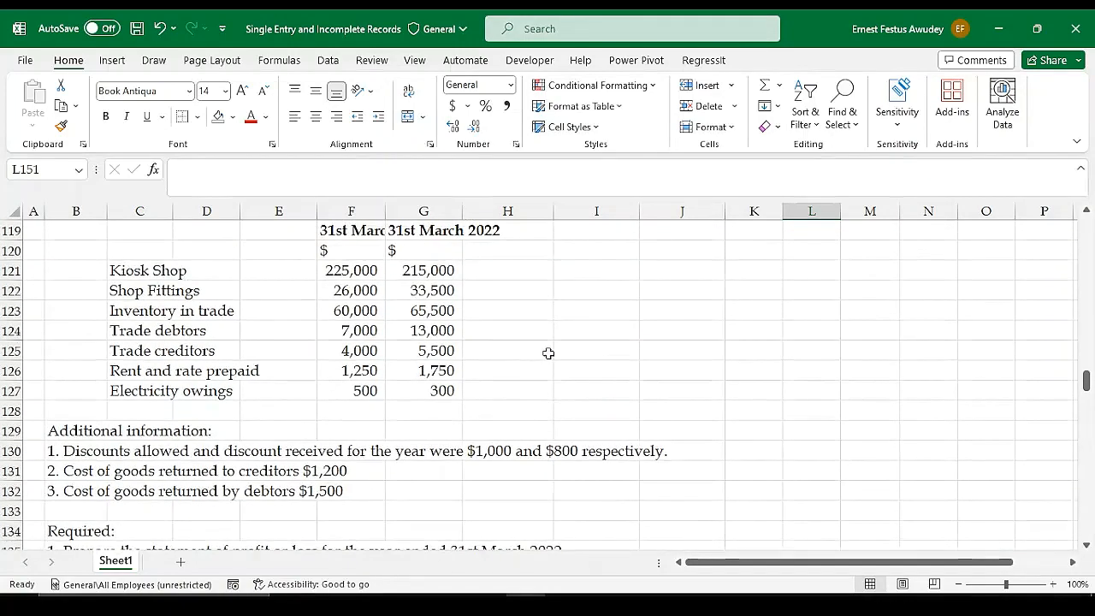
scroll(548, 355, up, 6)
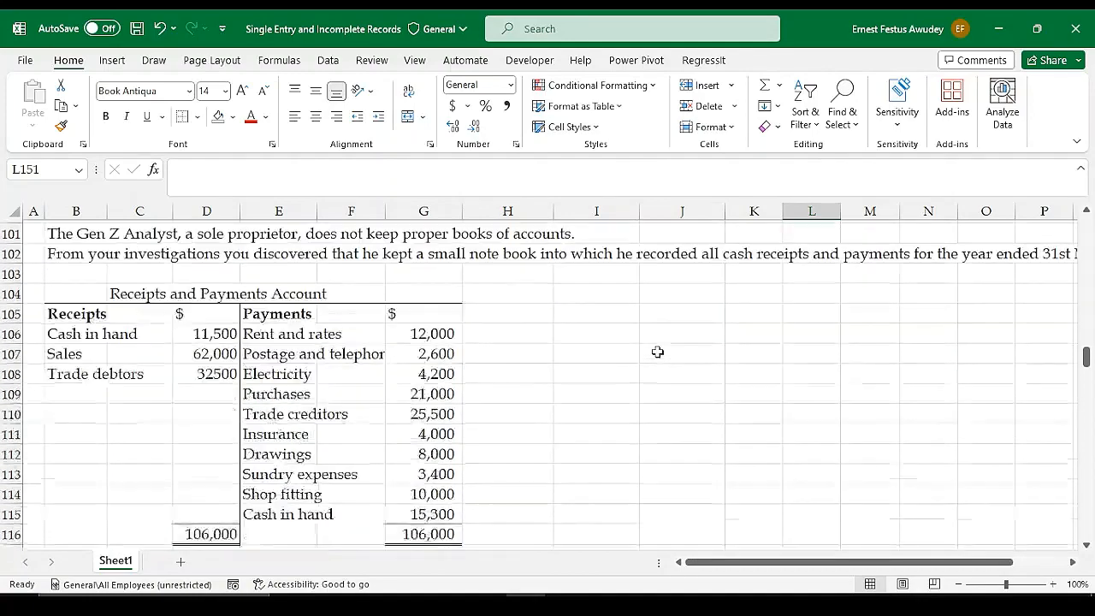
scroll(657, 352, down, 5)
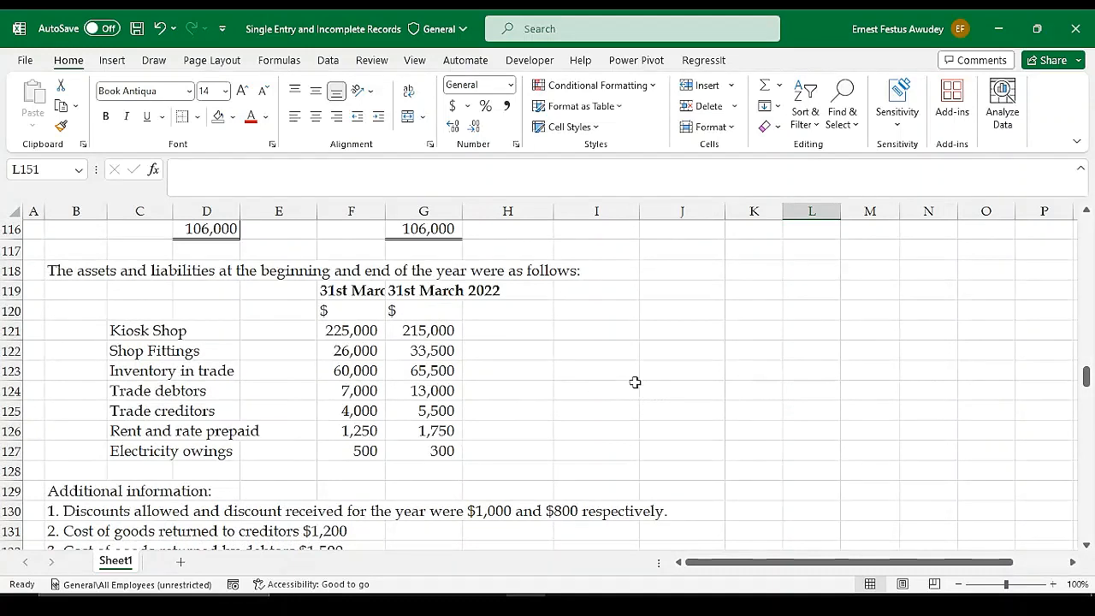
drag(348, 291, 360, 451)
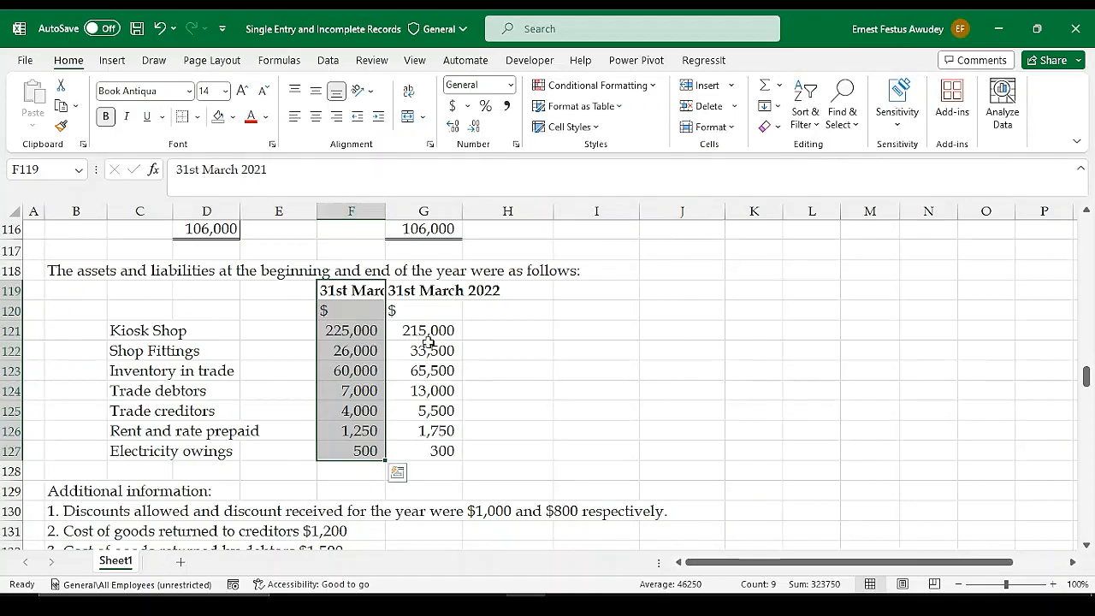
click(591, 332)
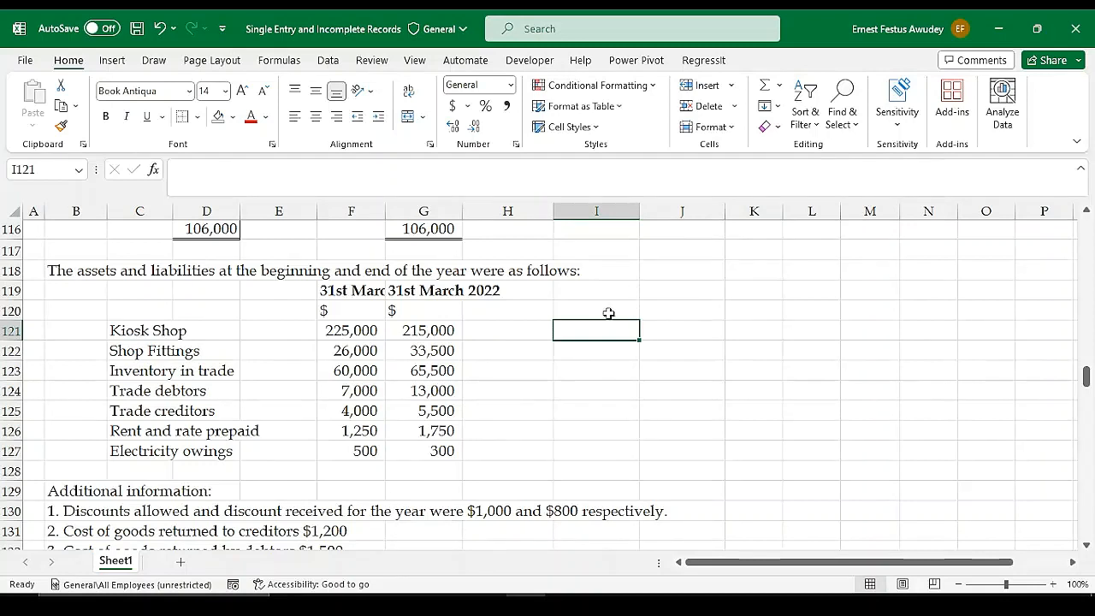
click(608, 313)
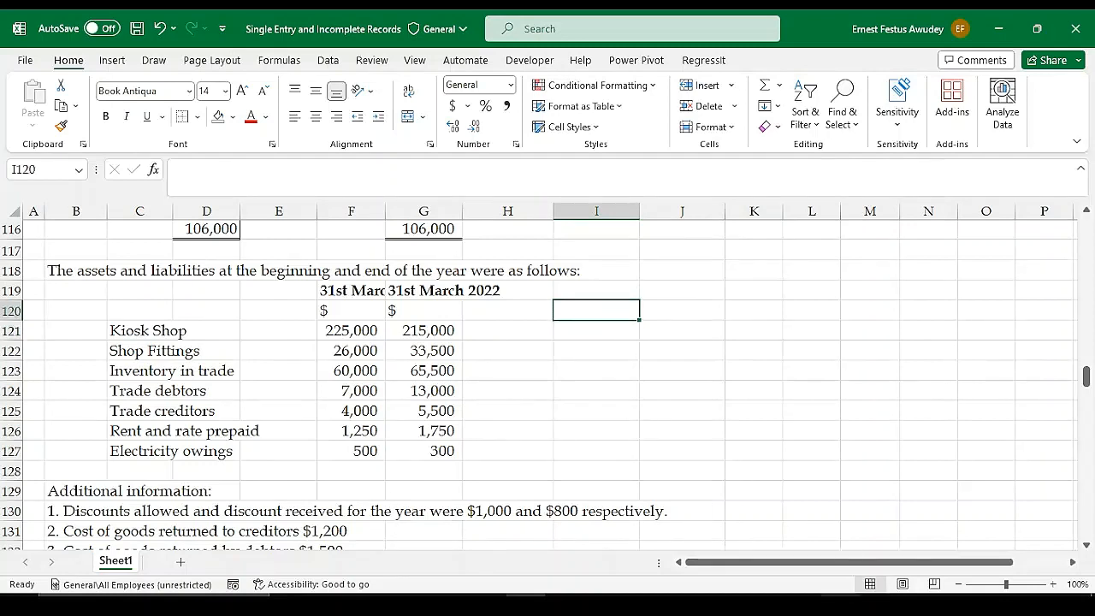
click(840, 603)
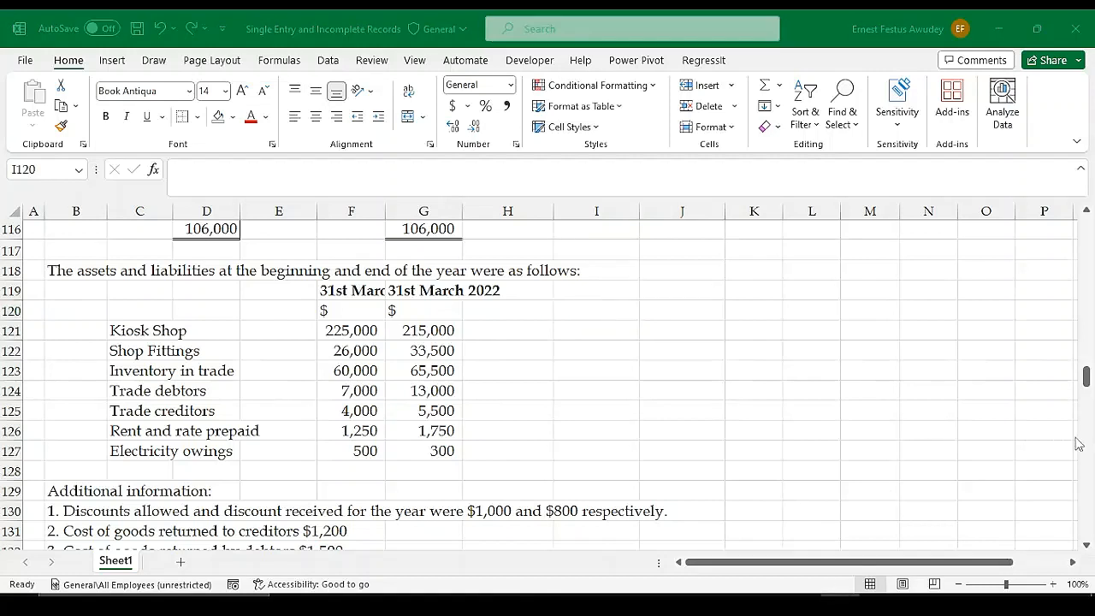
click(525, 603)
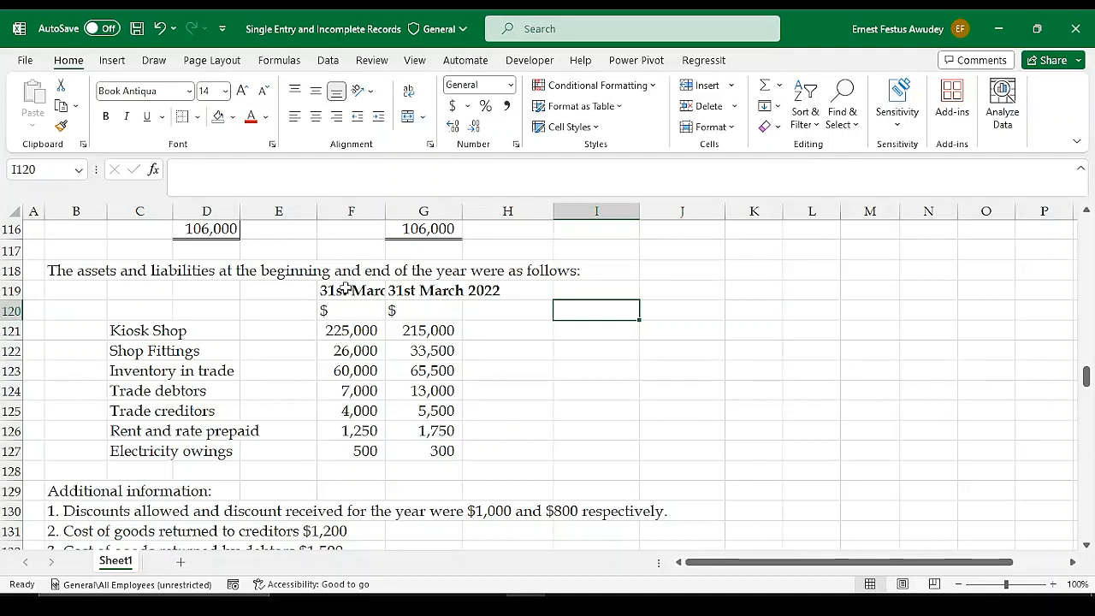
Examine the 31st March 2021 balances, highlighting the trade debtors and trade creditors rows, and read the additional information below
drag(346, 289, 346, 451)
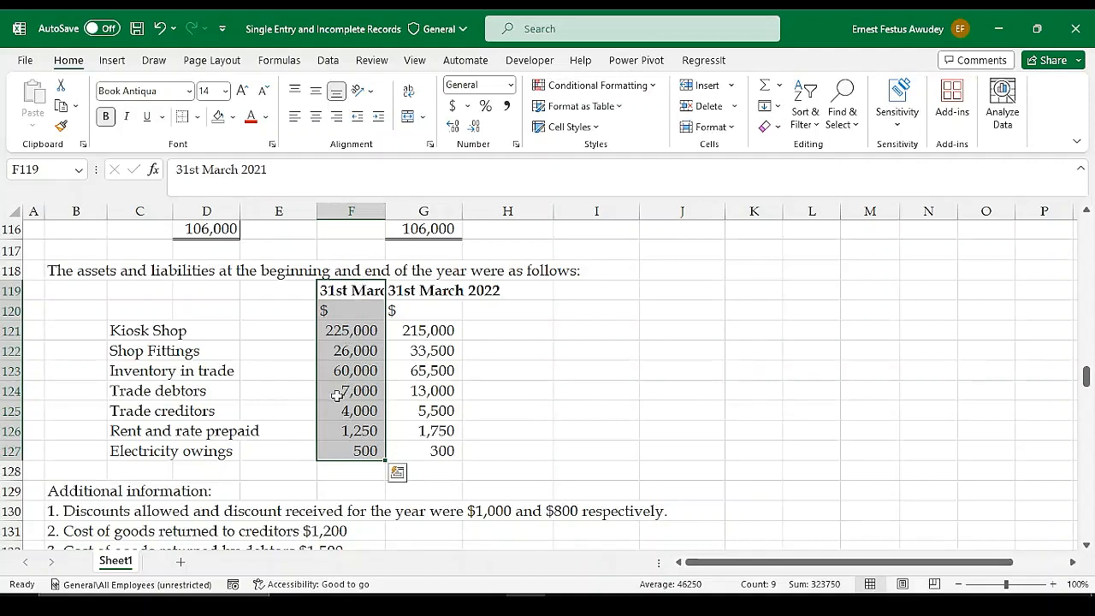
click(374, 379)
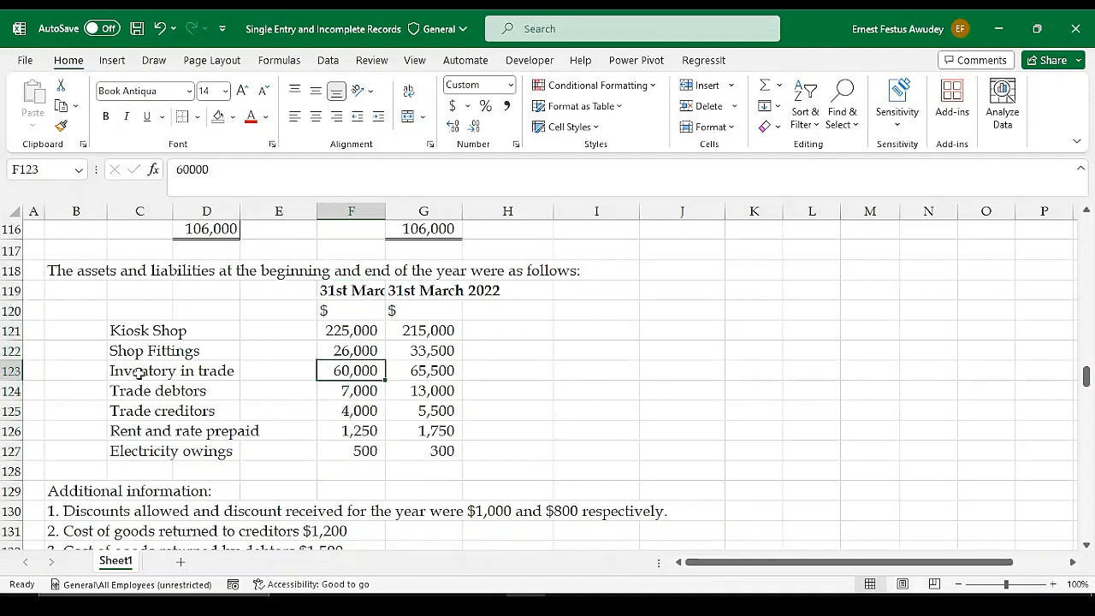
click(133, 393)
drag(132, 394, 357, 391)
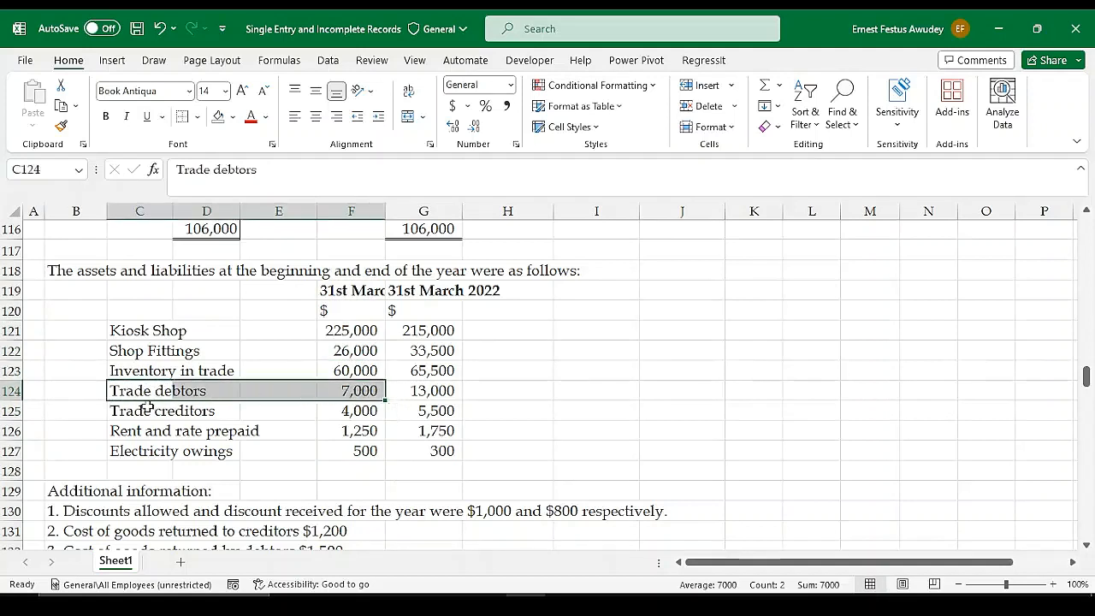
drag(139, 412, 352, 411)
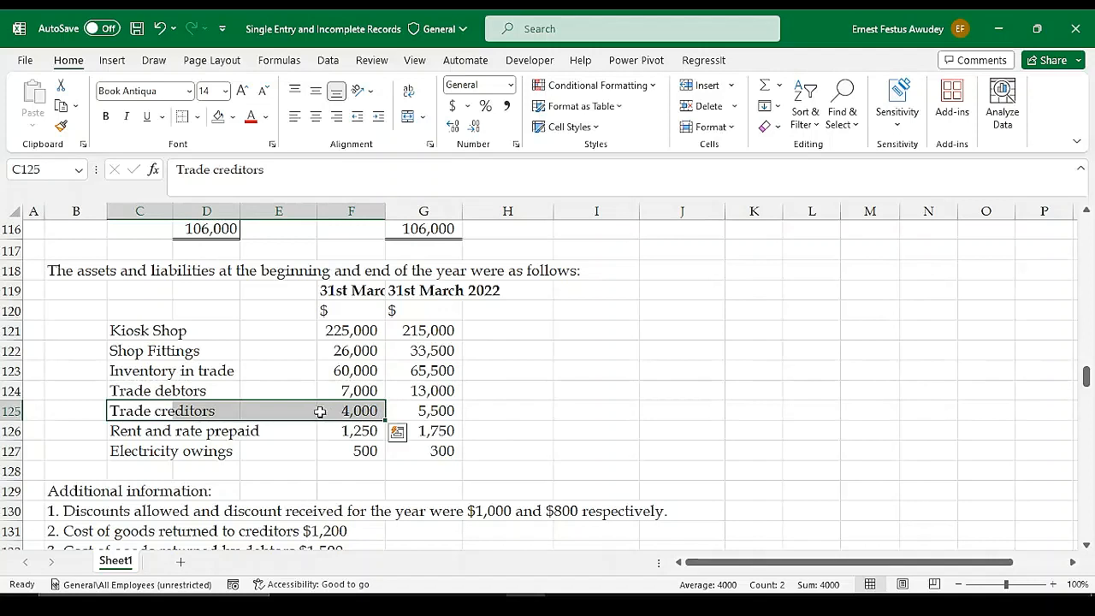
click(137, 393)
drag(181, 392, 344, 393)
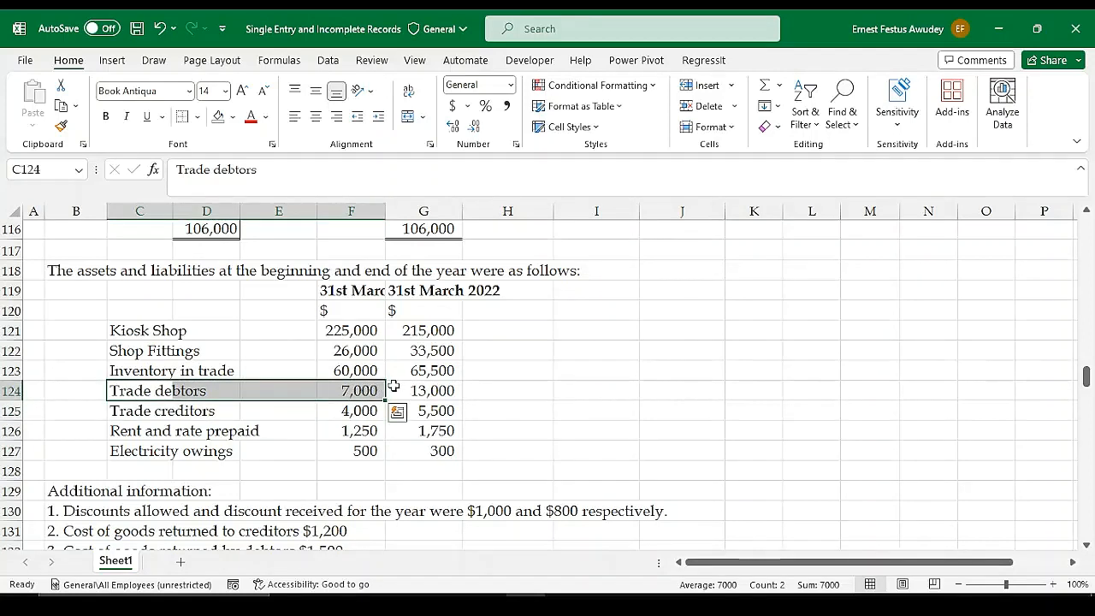
click(175, 413)
drag(175, 412, 325, 411)
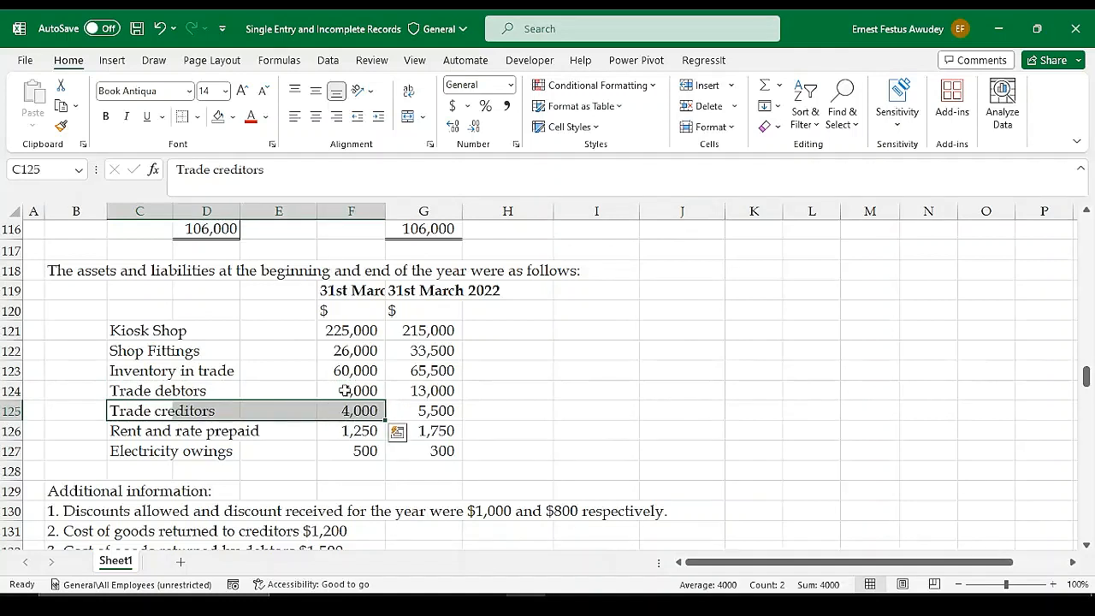
scroll(257, 402, down, 1)
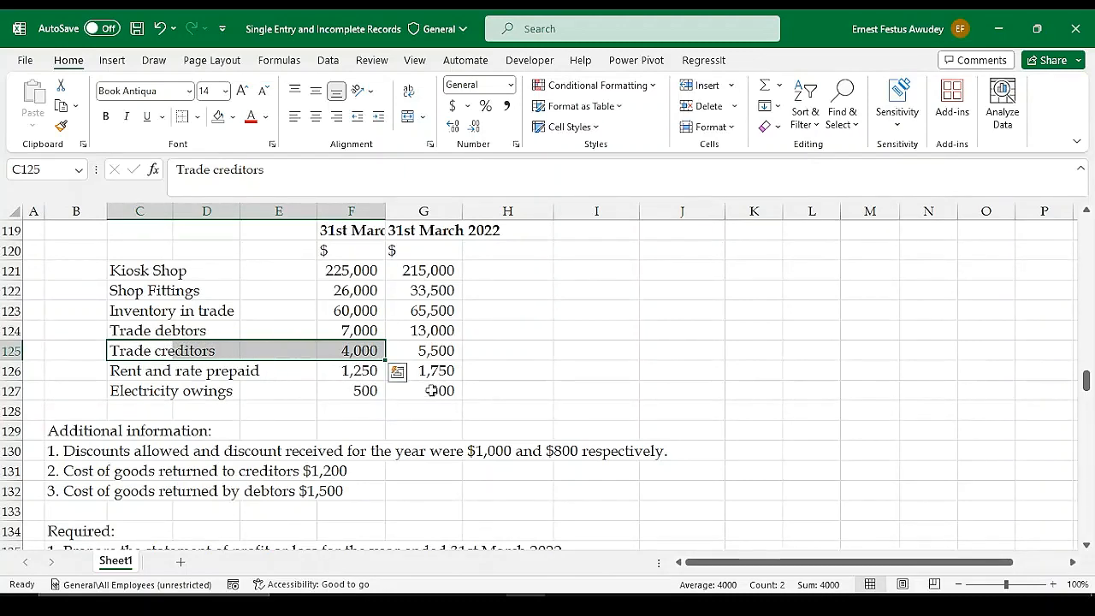
scroll(572, 412, down, 1)
scroll(474, 376, down, 1)
scroll(427, 360, up, 1)
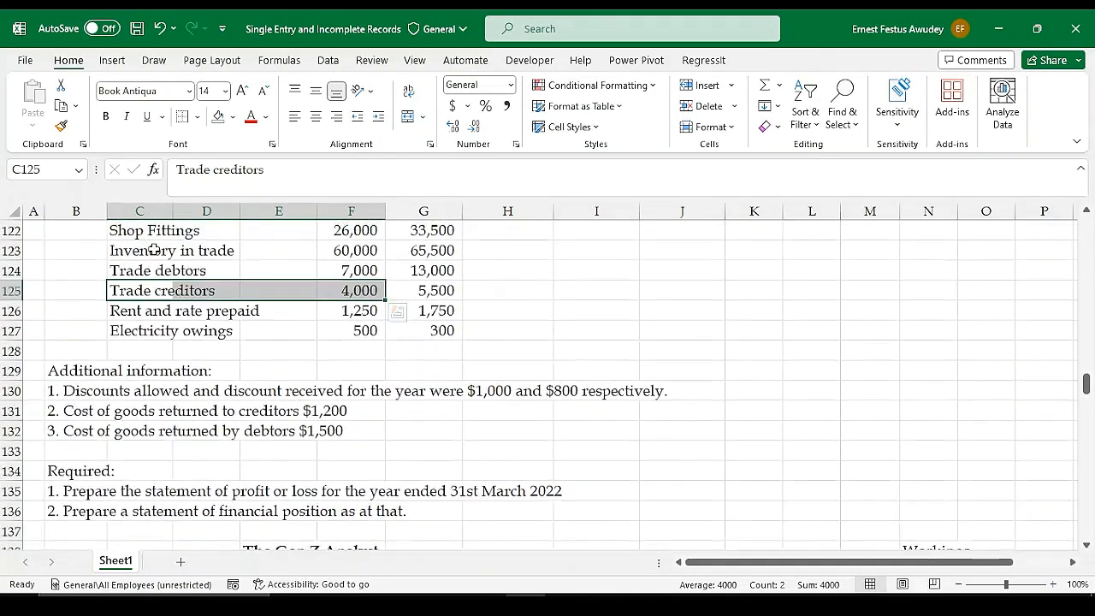
Enter the opening balance label "Balance b/d" in L145 on the debit side of the Receivables Control Account
scroll(729, 417, down, 3)
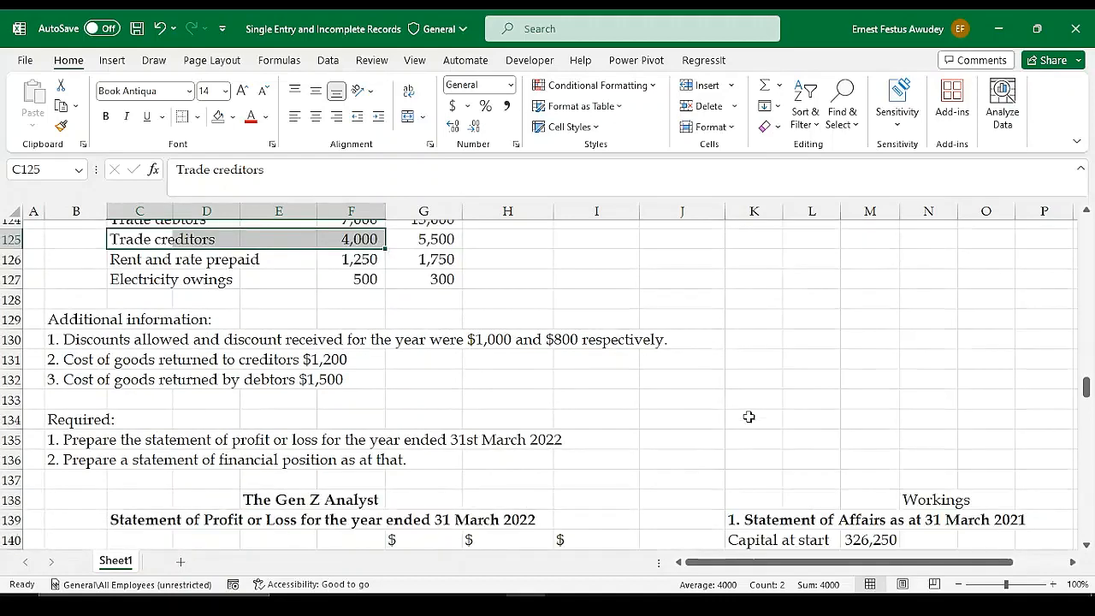
scroll(753, 425, down, 2)
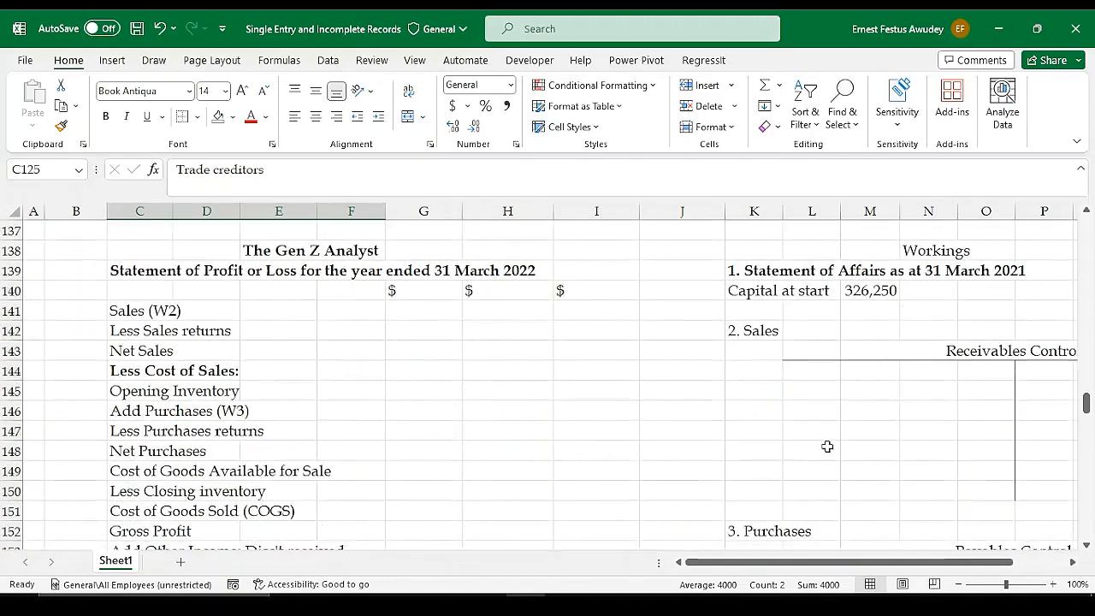
drag(836, 571, 889, 571)
click(649, 374)
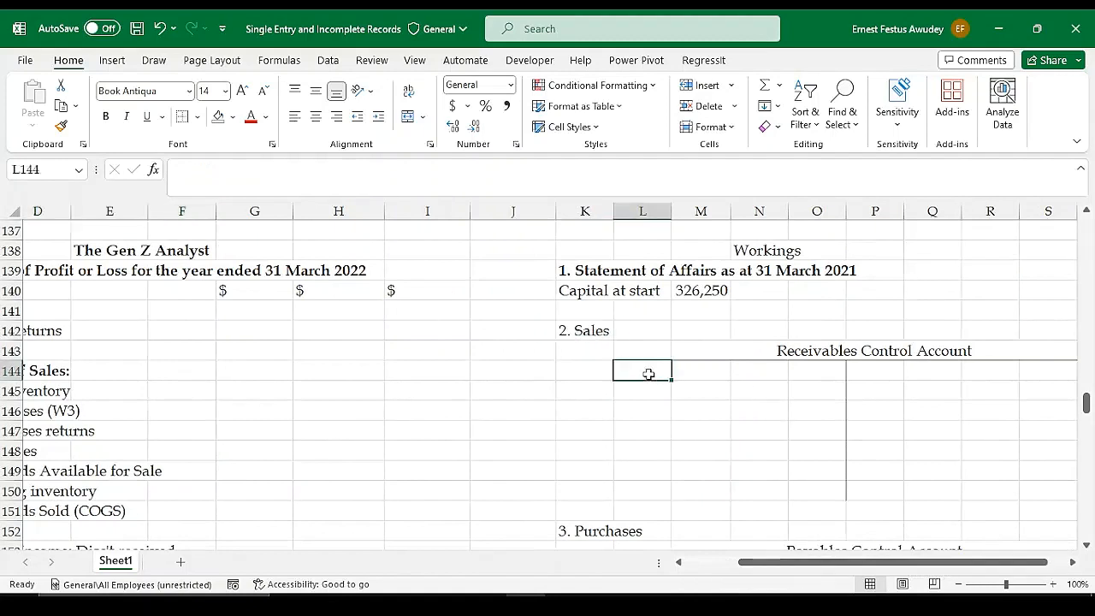
text(B)
key(Return)
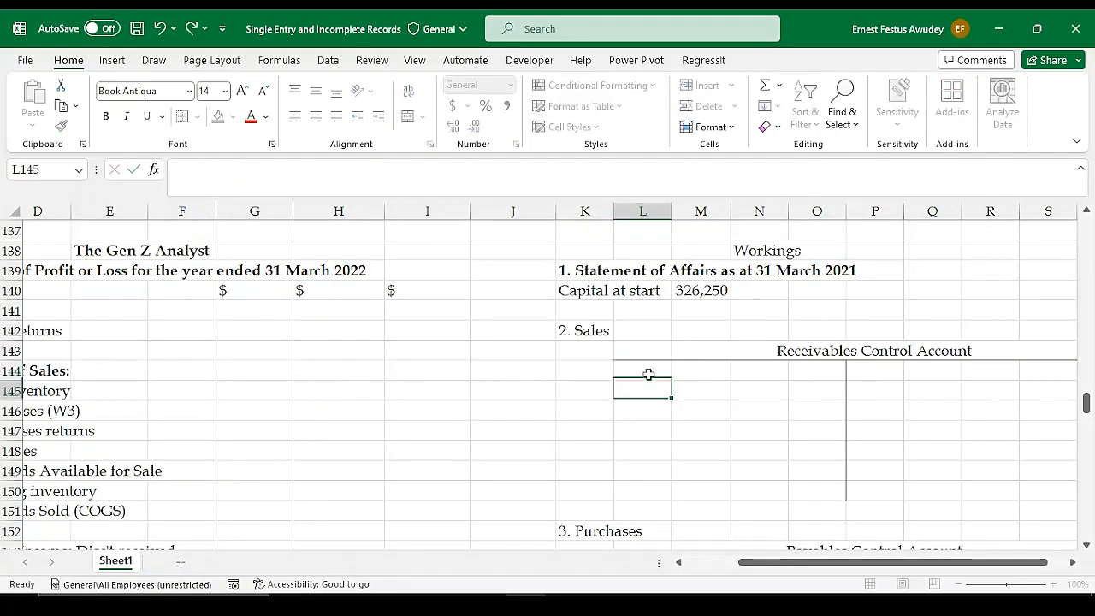
text(Bala)
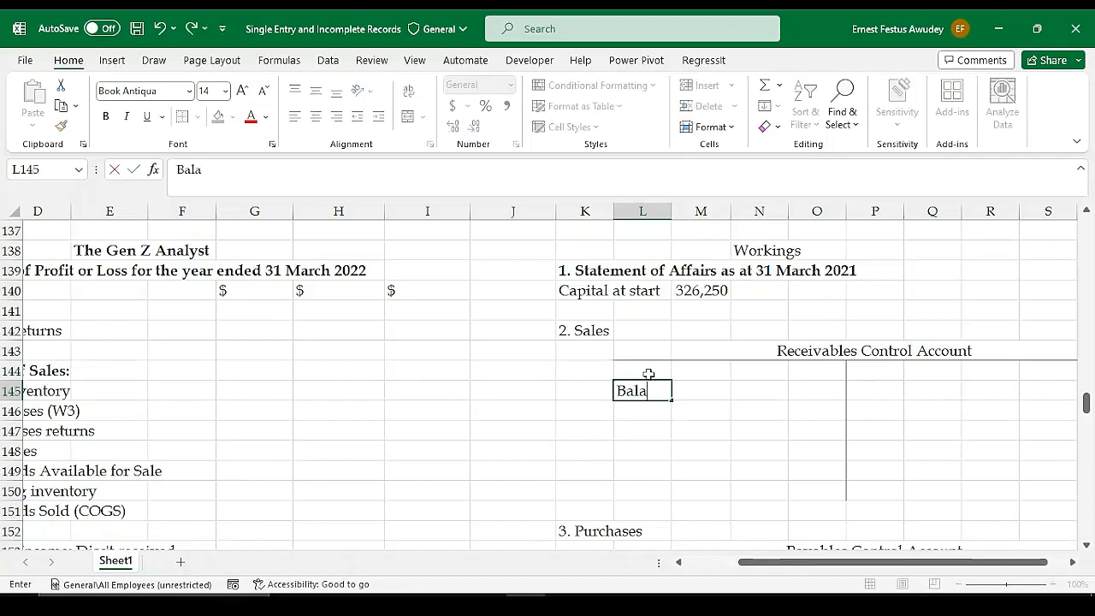
text(nce b)
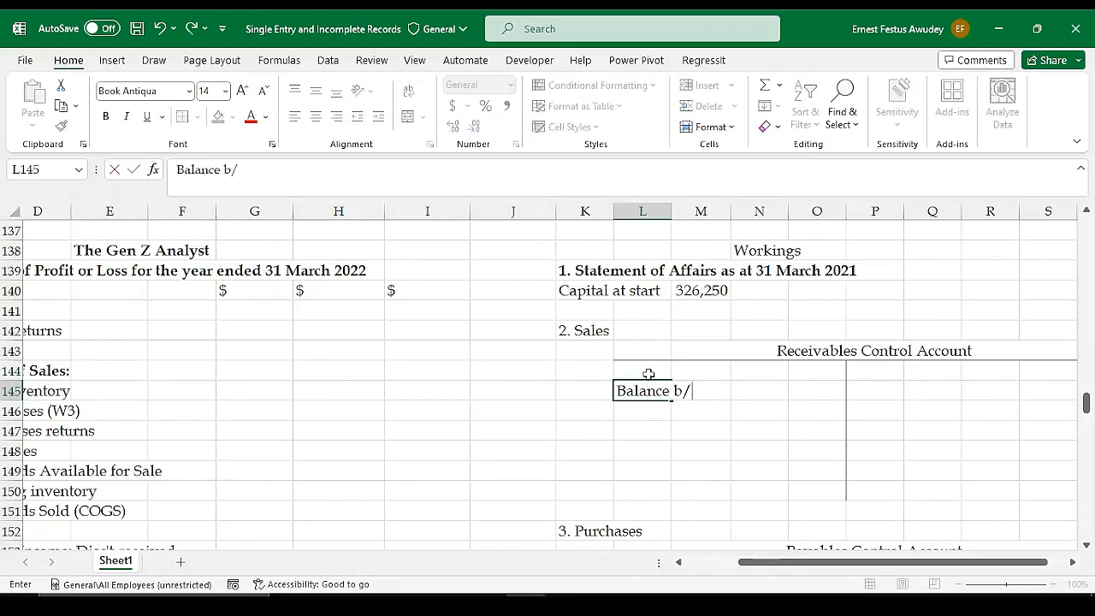
text(/d)
key(Tab)
key(Tab)
key(Tab)
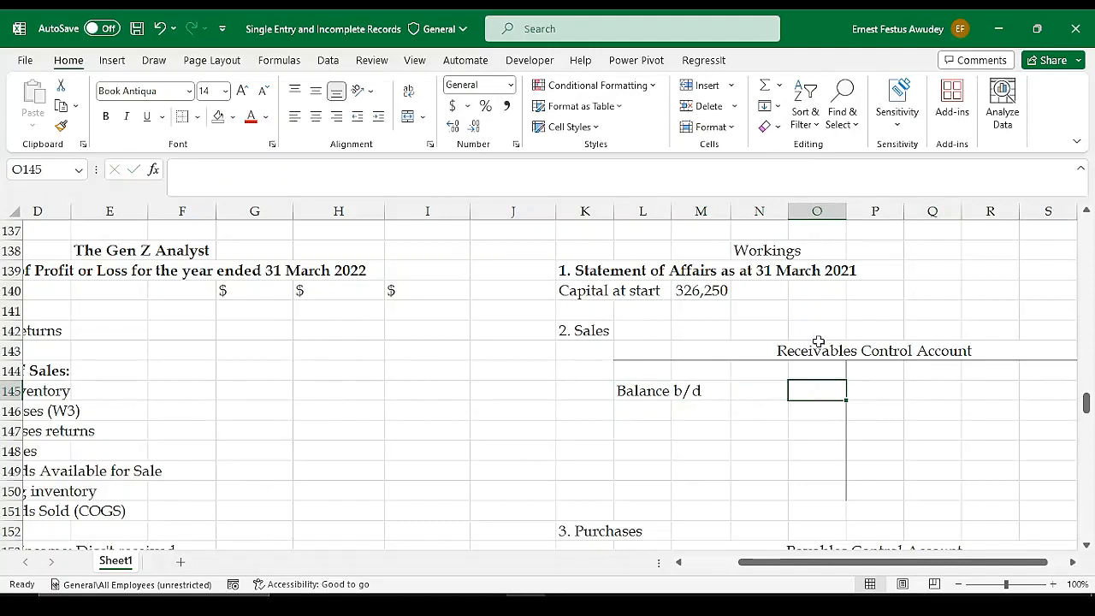
Enter the opening balance label "Balance b/d" in P154 on the credit side of the Payables Control Account
scroll(925, 403, down, 2)
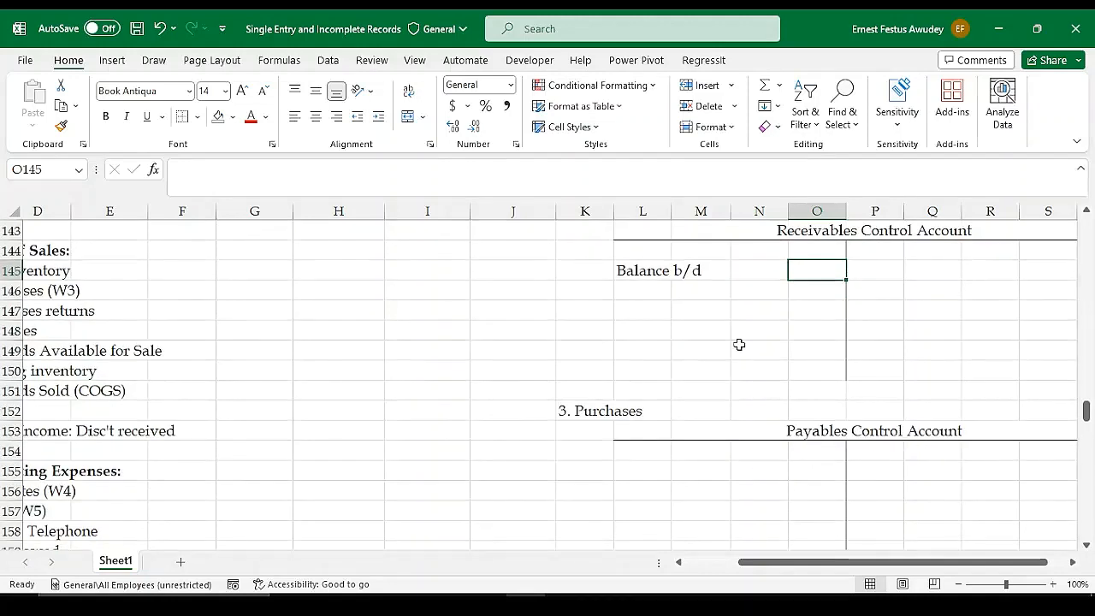
click(883, 454)
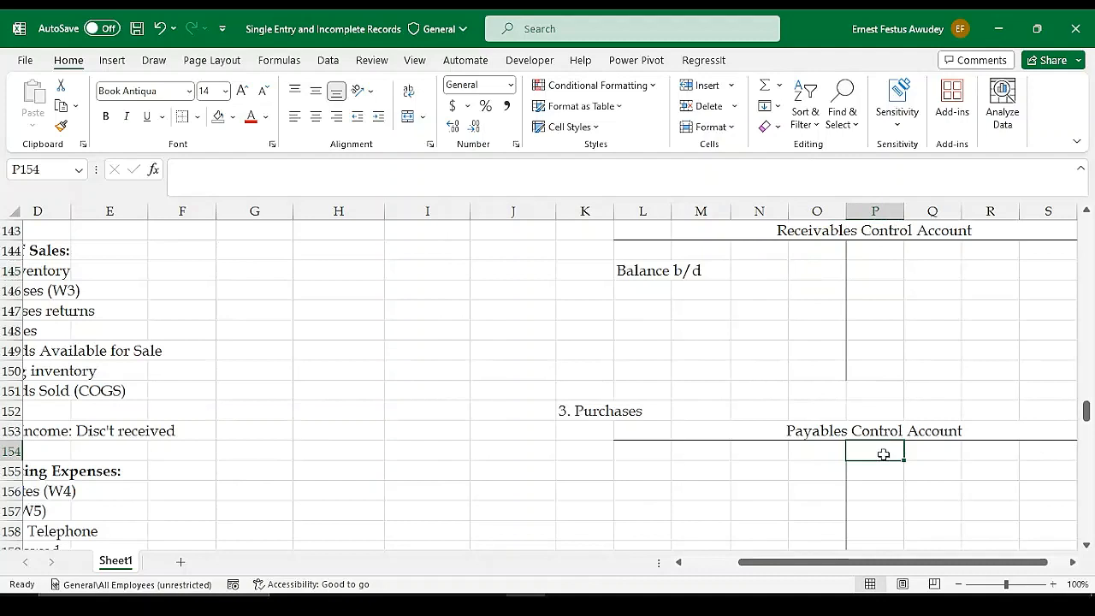
text(Balance)
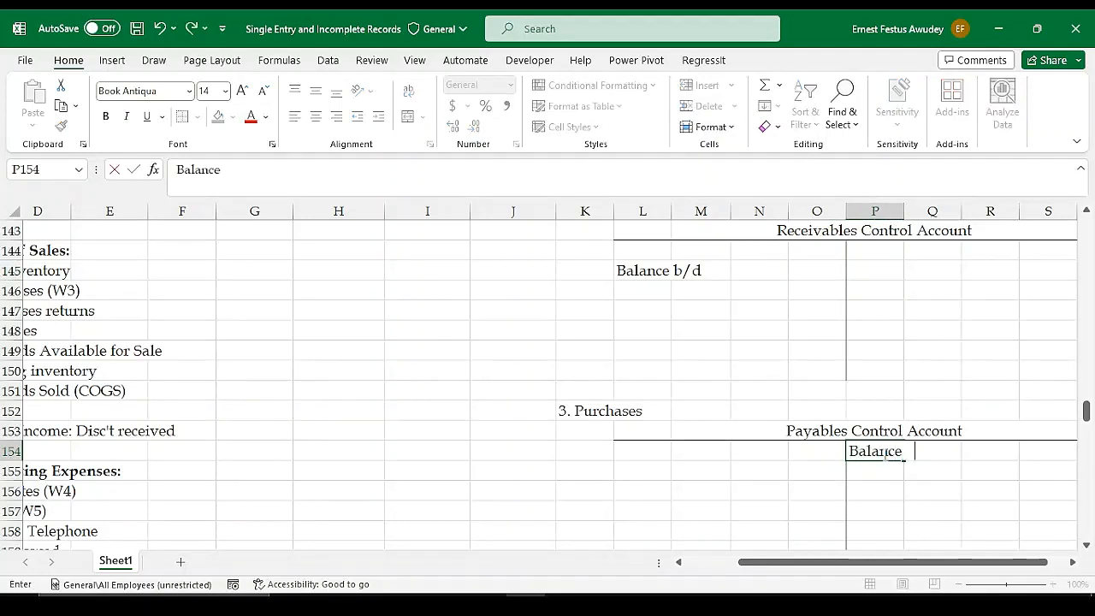
text( b/d)
key(Return)
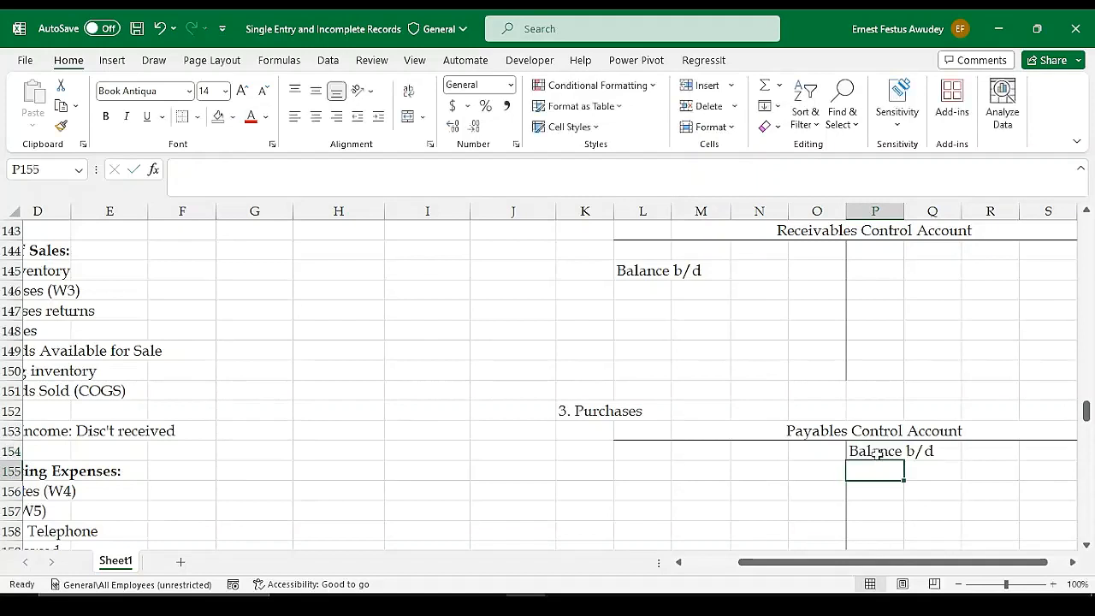
Add $ column headings in O144 and S144 for both sides of the Receivables Control Account
click(815, 250)
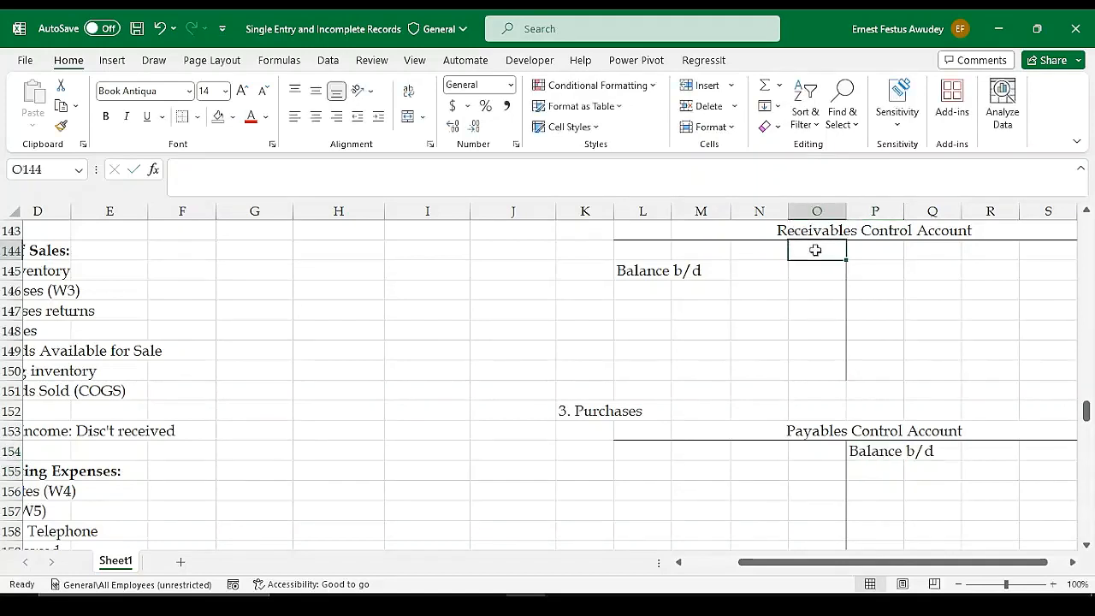
text($)
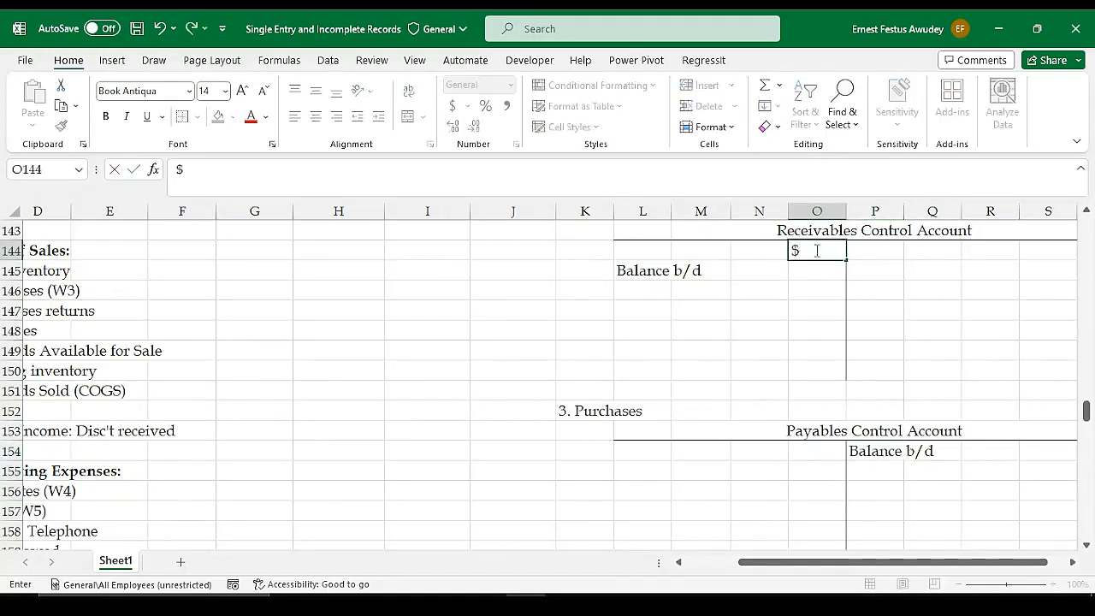
key(Tab)
key(Tab)
key(Tab)
key(Tab)
key(Tab)
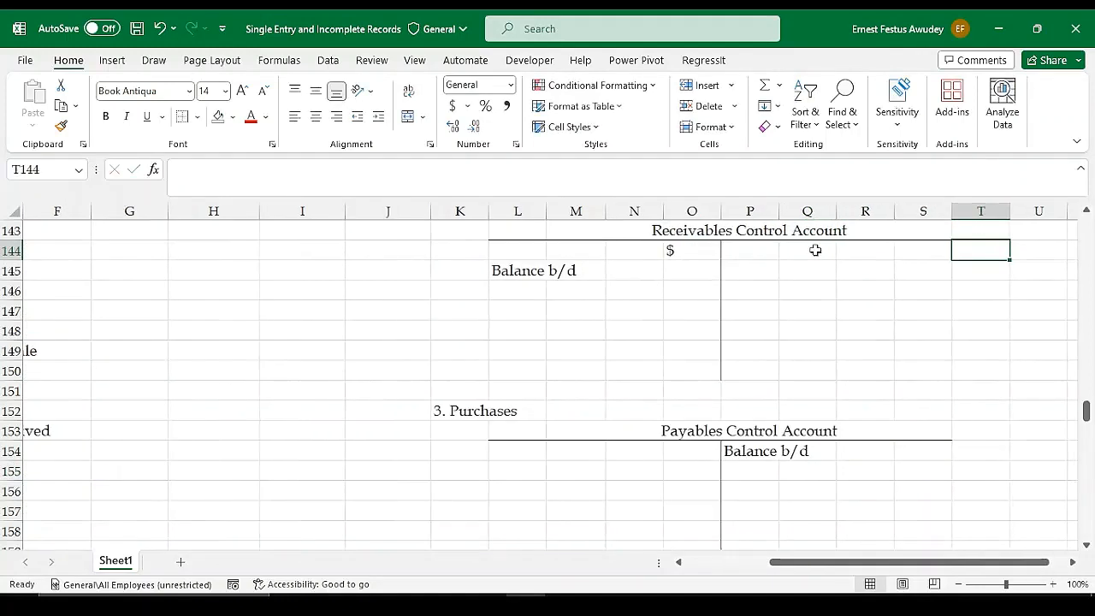
click(917, 245)
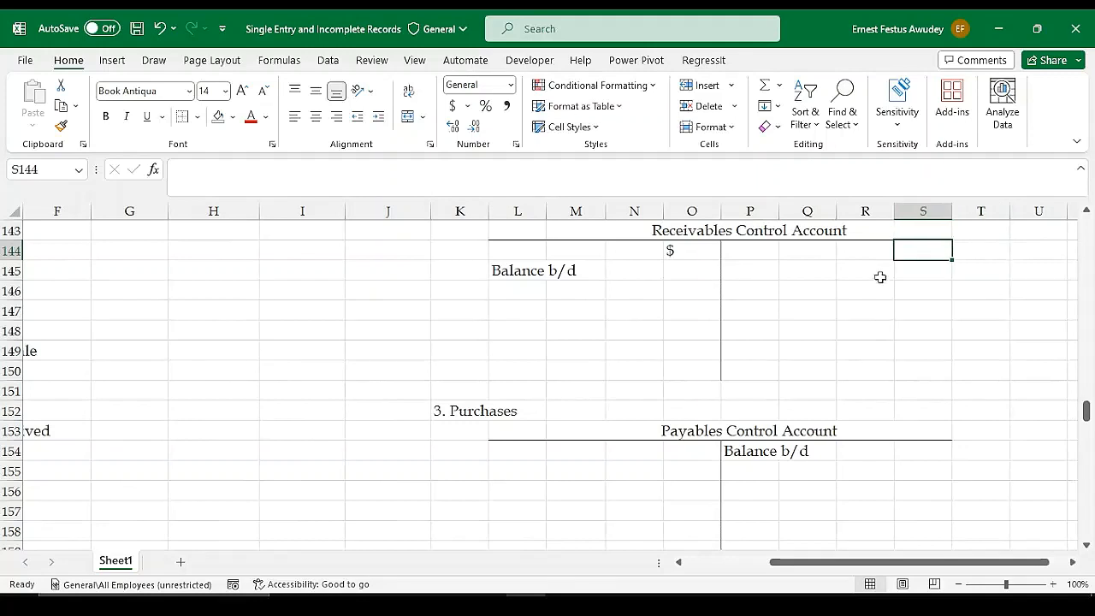
text($)
key(Return)
Copy the $ heading from S144 to S154 and O154 for both sides of the Payables Control Account
key(Up)
key(ctrl+c)
key(Down)
key(Down)
key(Down)
key(Down)
key(Down)
key(Down)
key(Down)
key(Down)
key(Down)
key(Down)
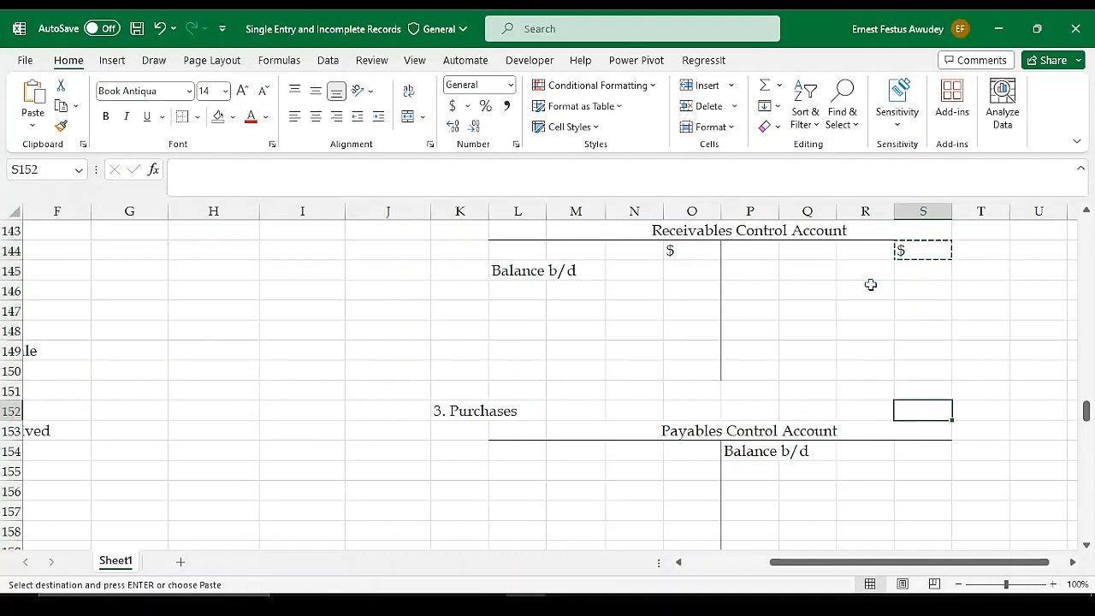
key(ctrl+v)
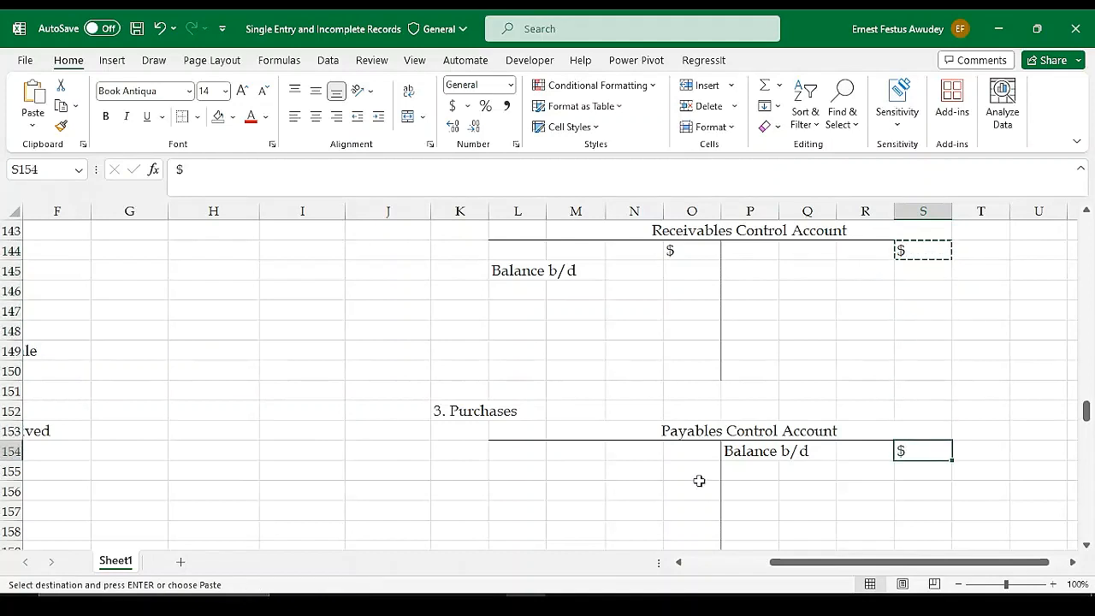
click(692, 451)
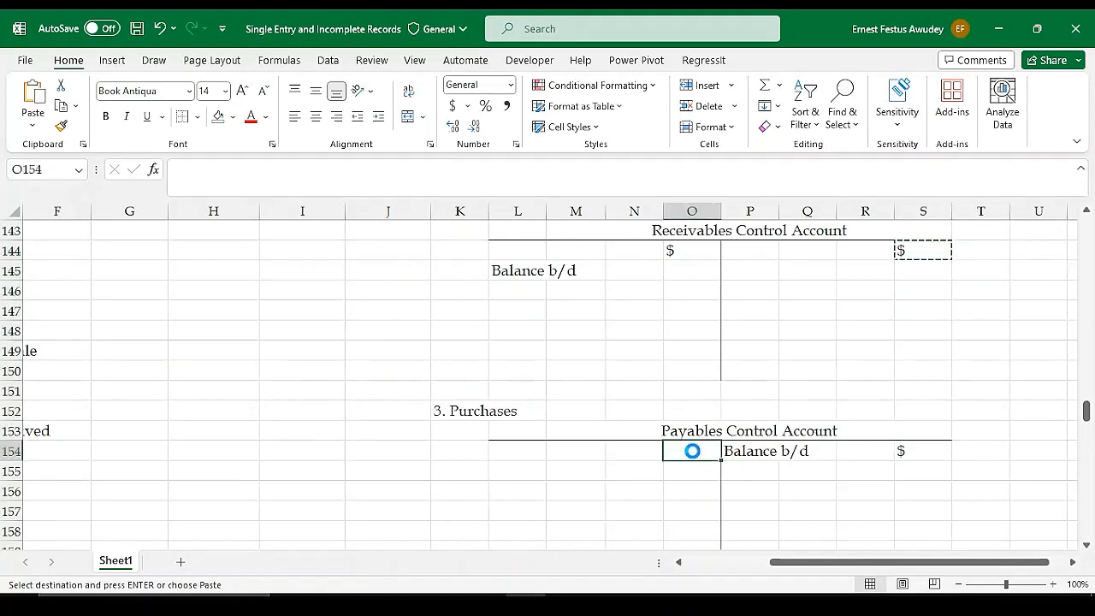
key(ctrl+v)
click(486, 466)
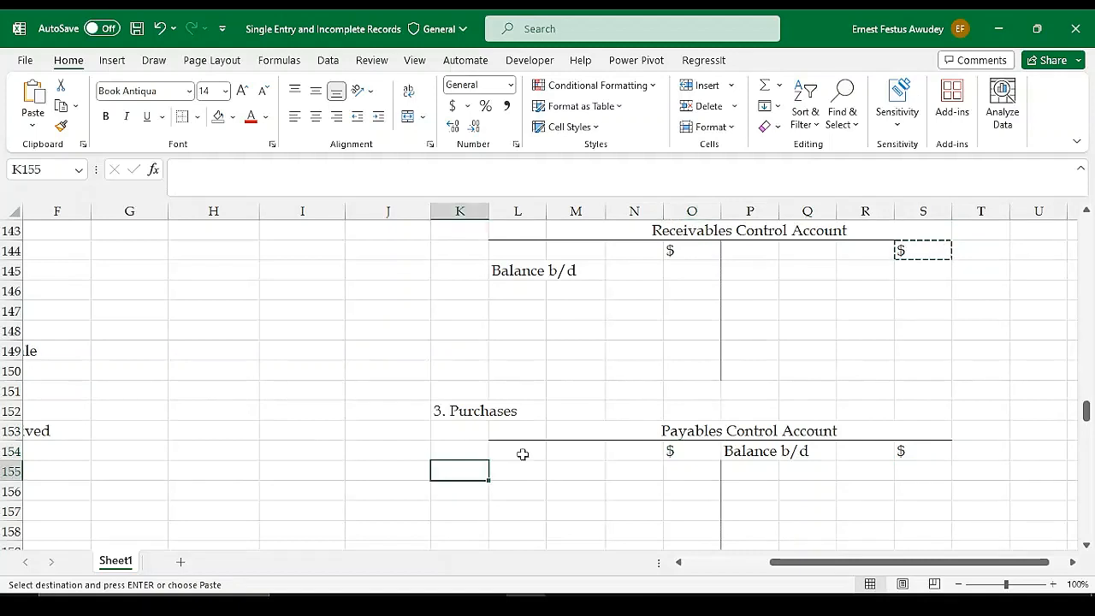
click(517, 467)
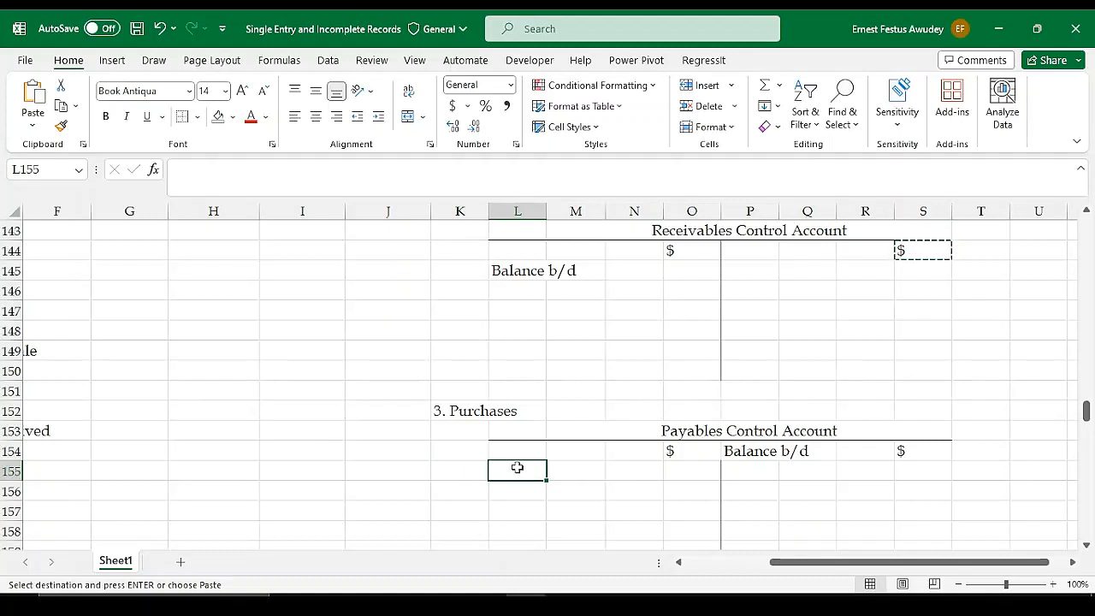
click(710, 451)
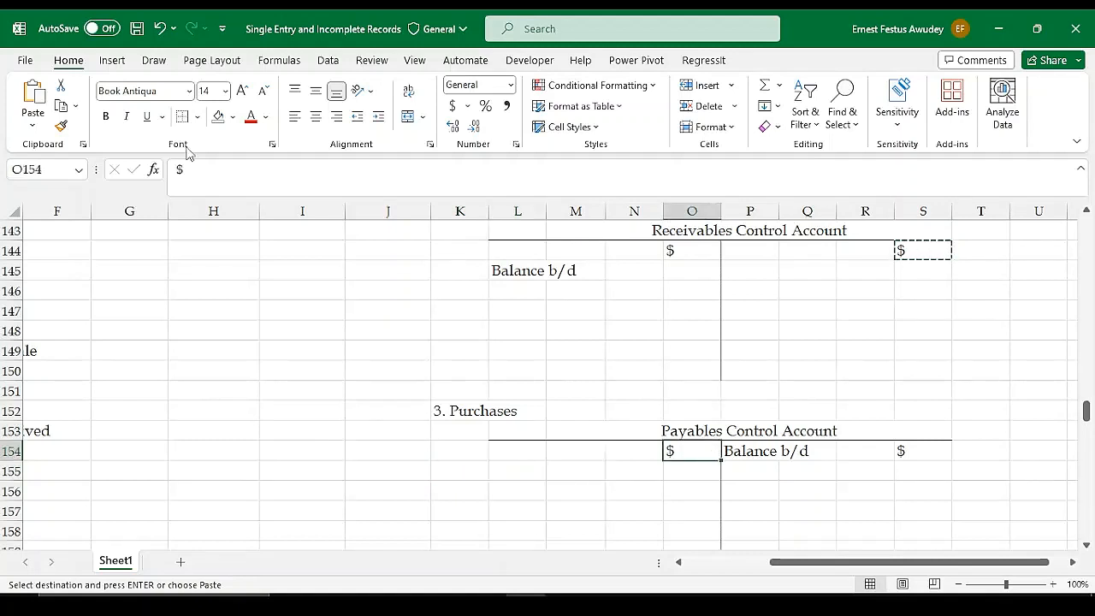
key(Escape)
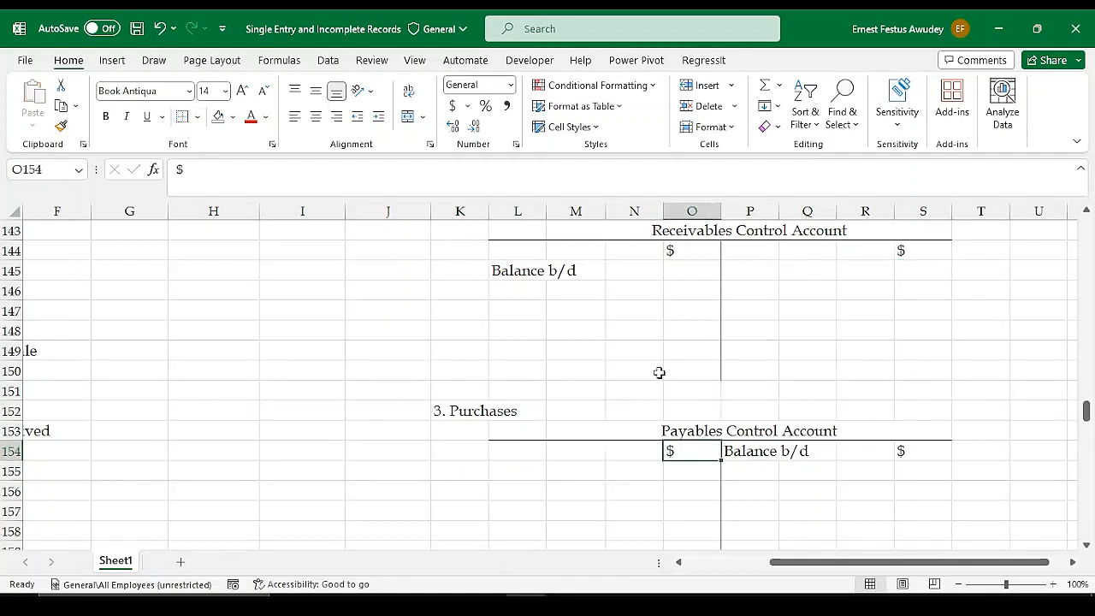
Enter the opening balance of 7,000 in O145 of the Receivables Control Account by referencing the opening trade debtors in F124
click(659, 372)
click(817, 329)
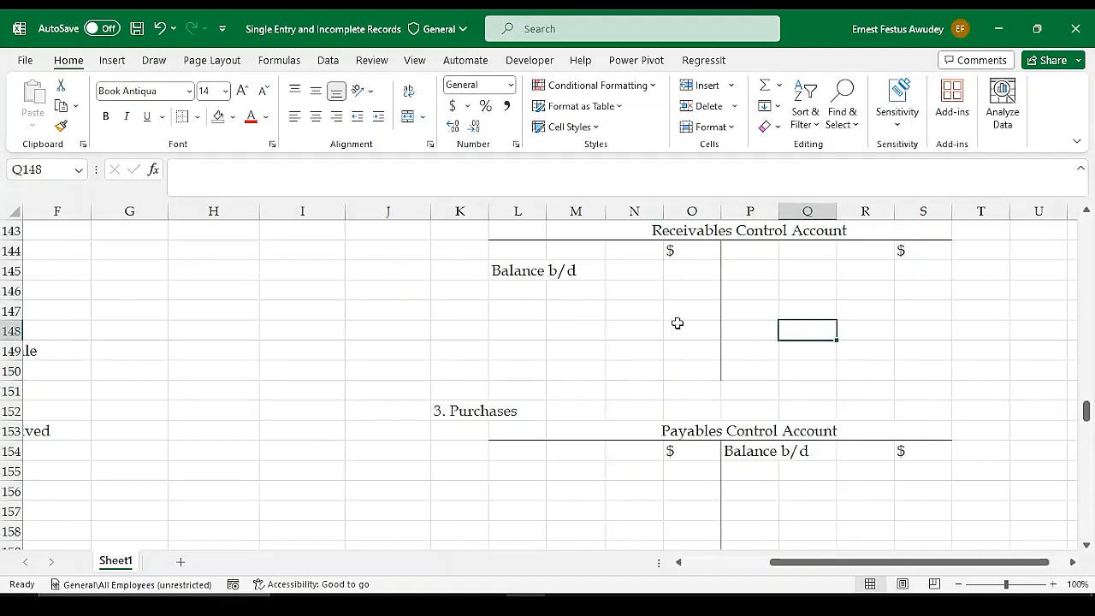
scroll(641, 359, up, 3)
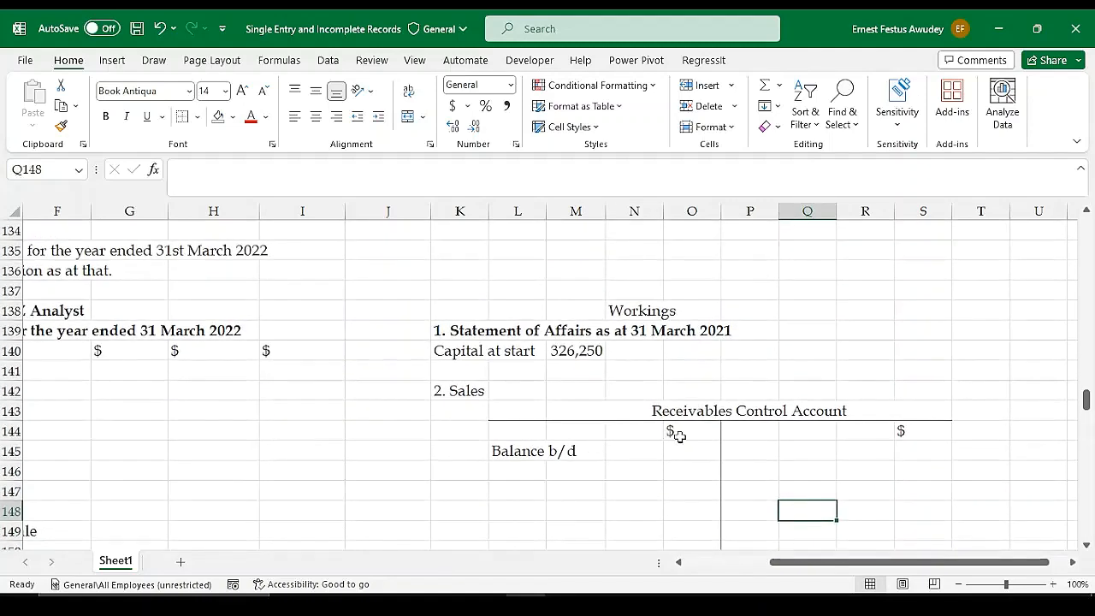
click(681, 450)
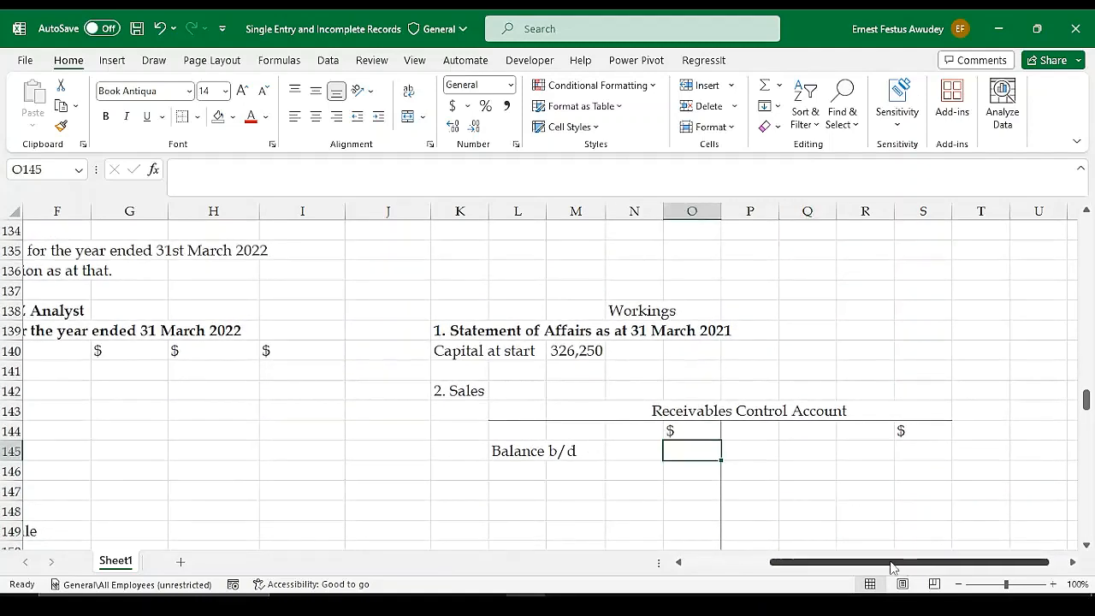
drag(892, 562, 808, 562)
scroll(452, 377, up, 1)
scroll(453, 378, up, 5)
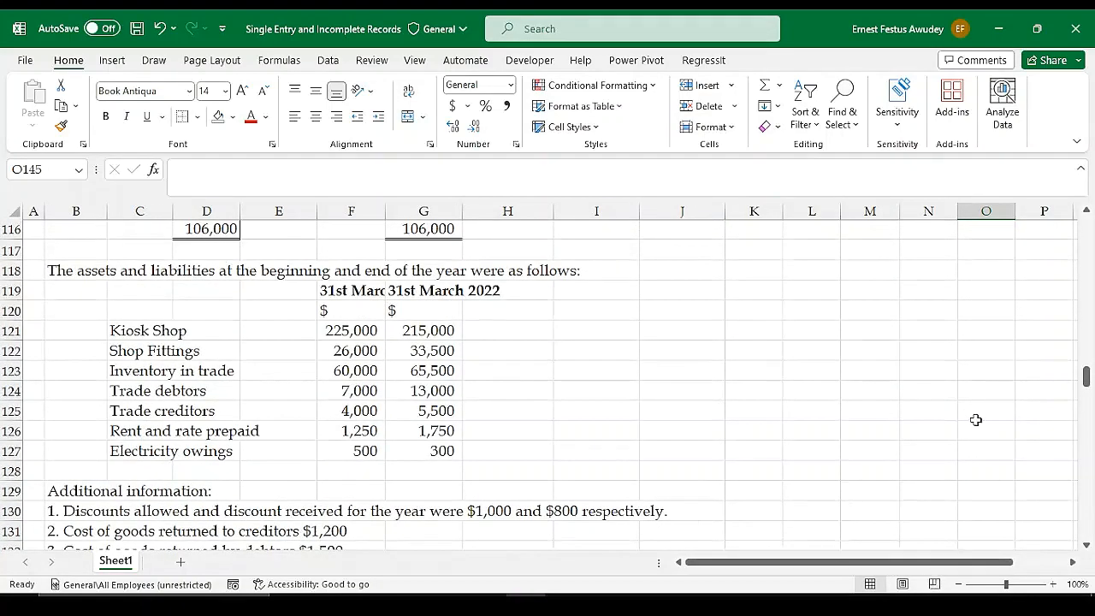
scroll(909, 471, down, 4)
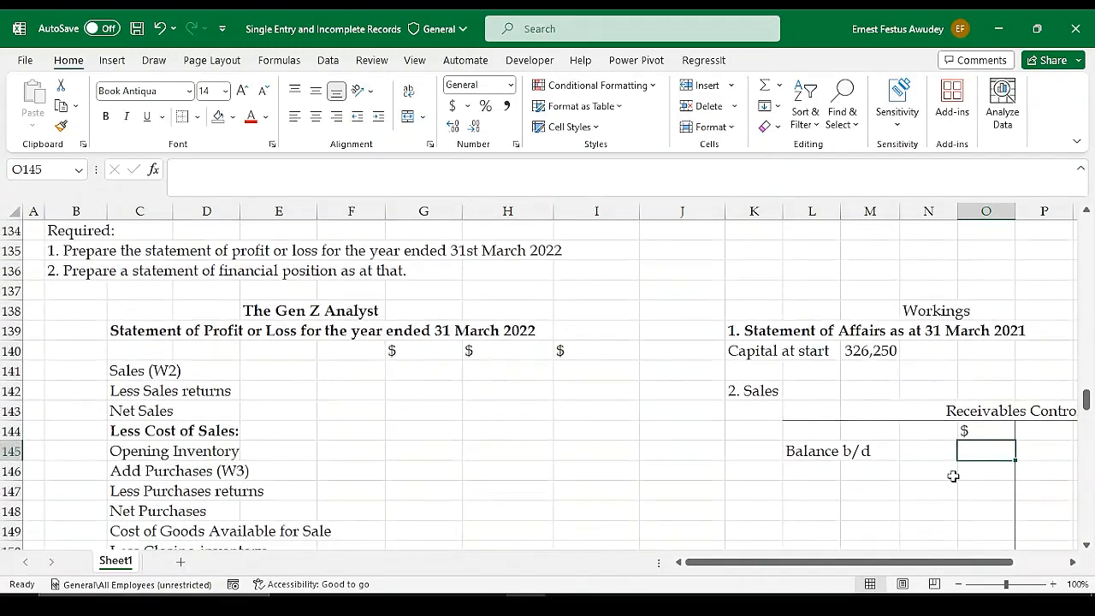
text(7)
text(=)
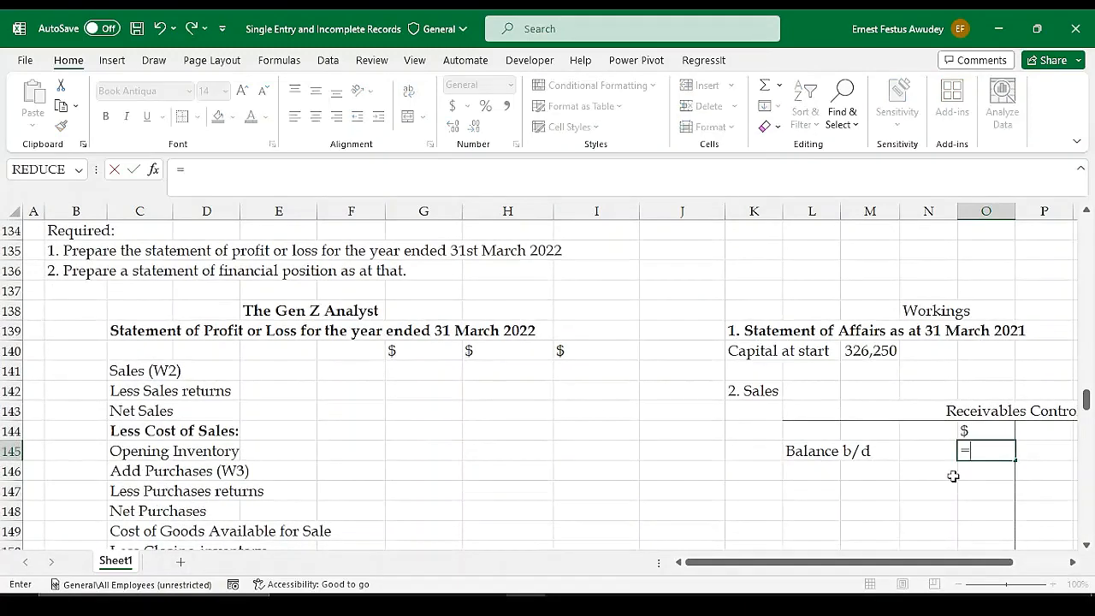
scroll(441, 363, up, 4)
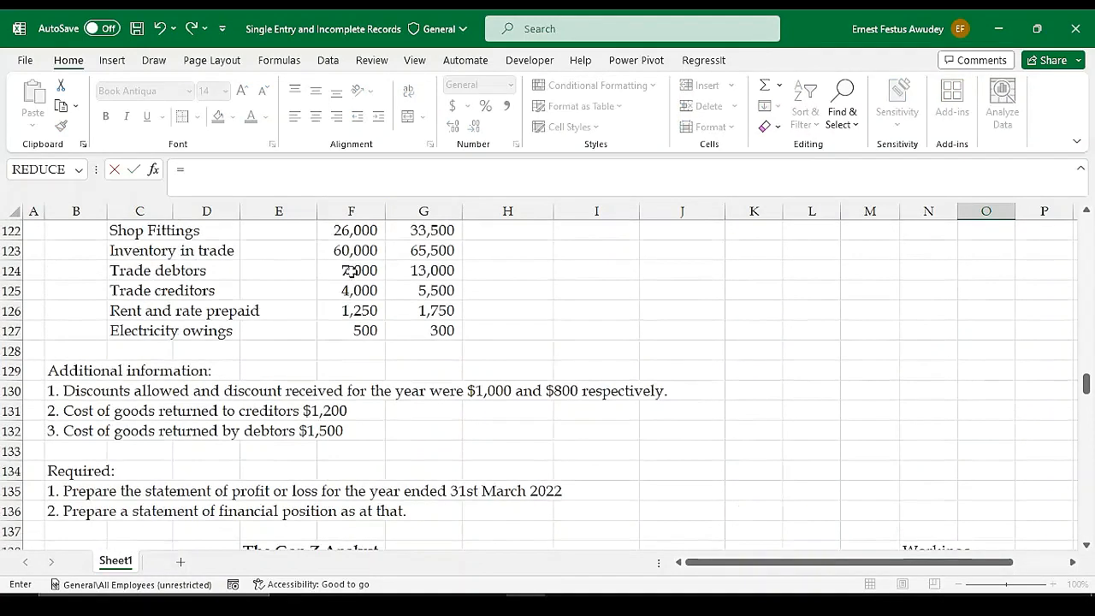
click(353, 268)
key(Return)
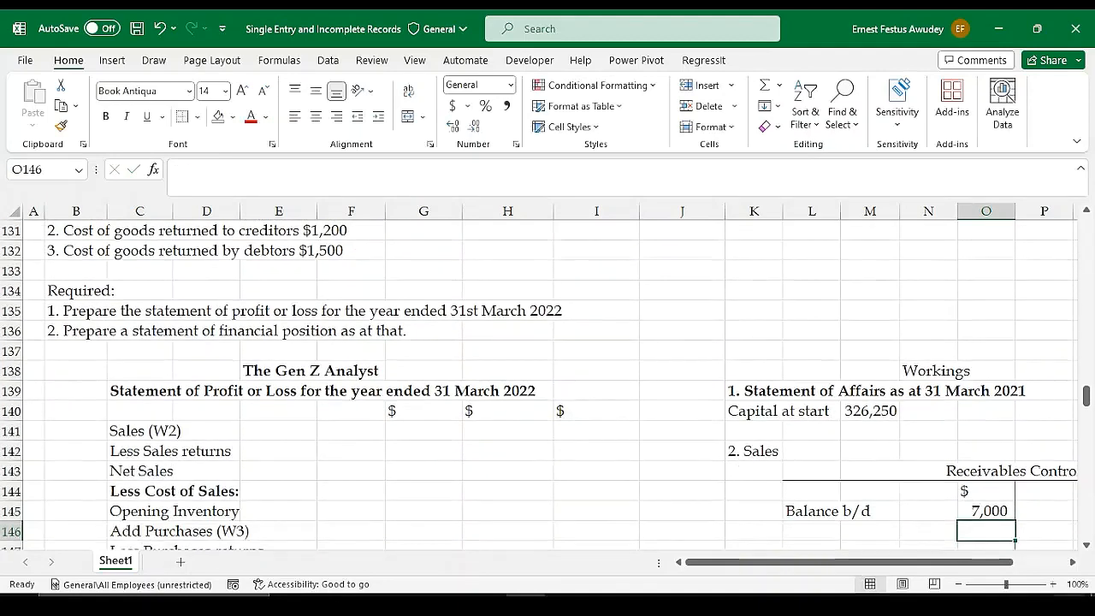
Relocate the "Balance b/d" label in the Payables Control Account from P154 to P155, below the $ heading row
scroll(951, 501, down, 4)
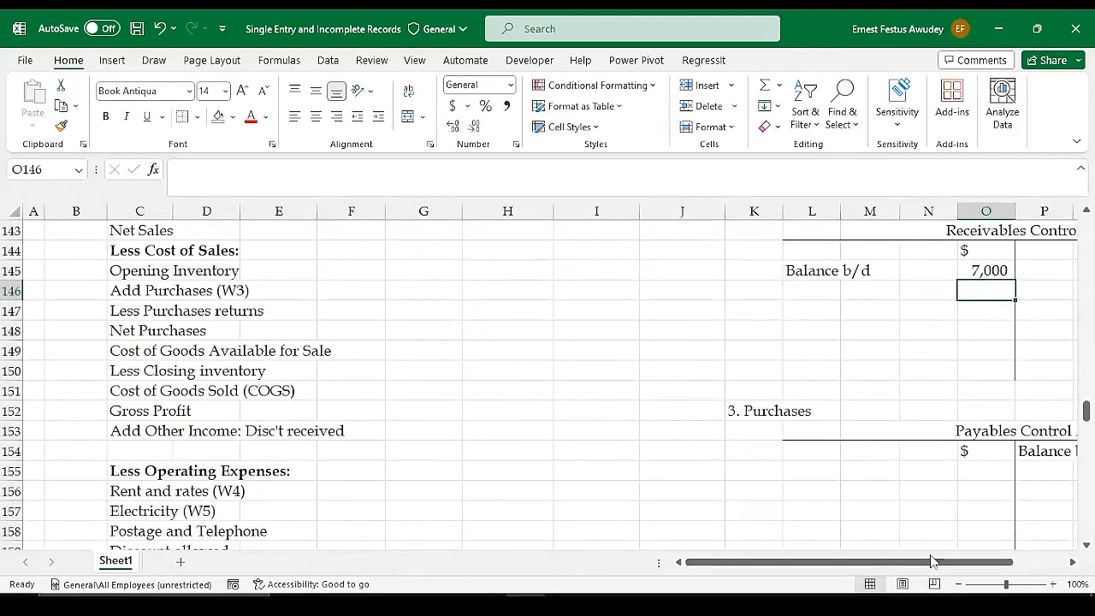
drag(933, 564, 984, 563)
click(1038, 469)
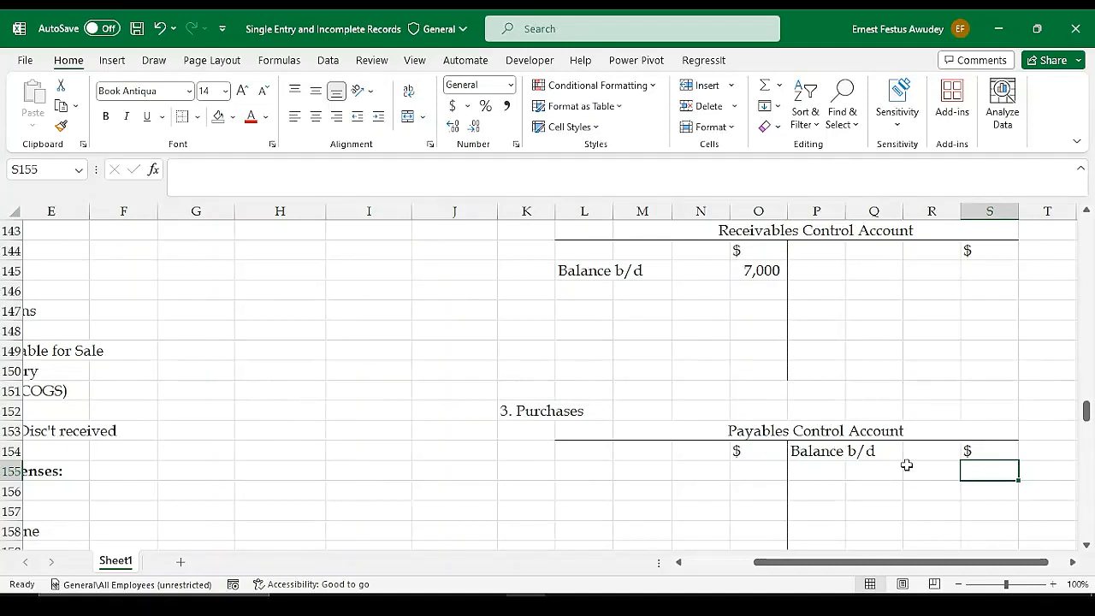
drag(821, 451, 891, 451)
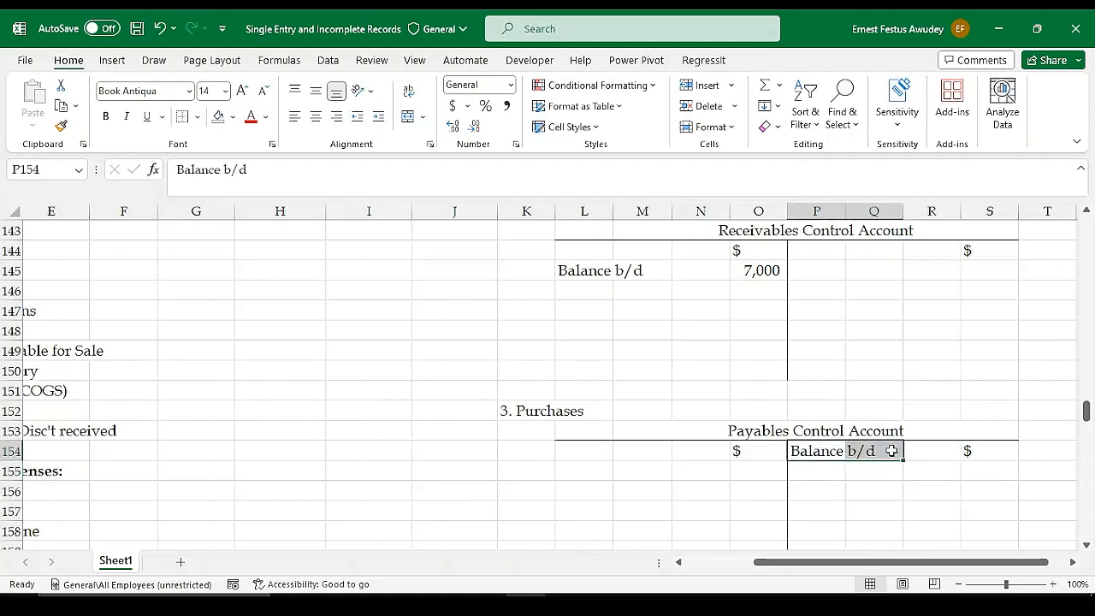
key(ctrl+c)
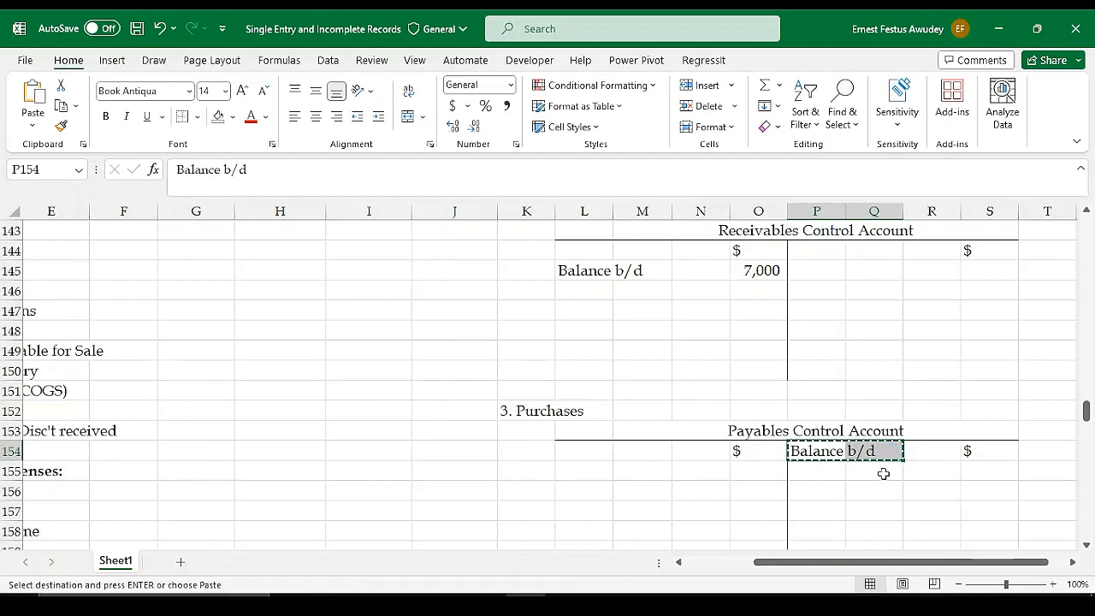
click(826, 472)
key(ctrl+v)
click(842, 452)
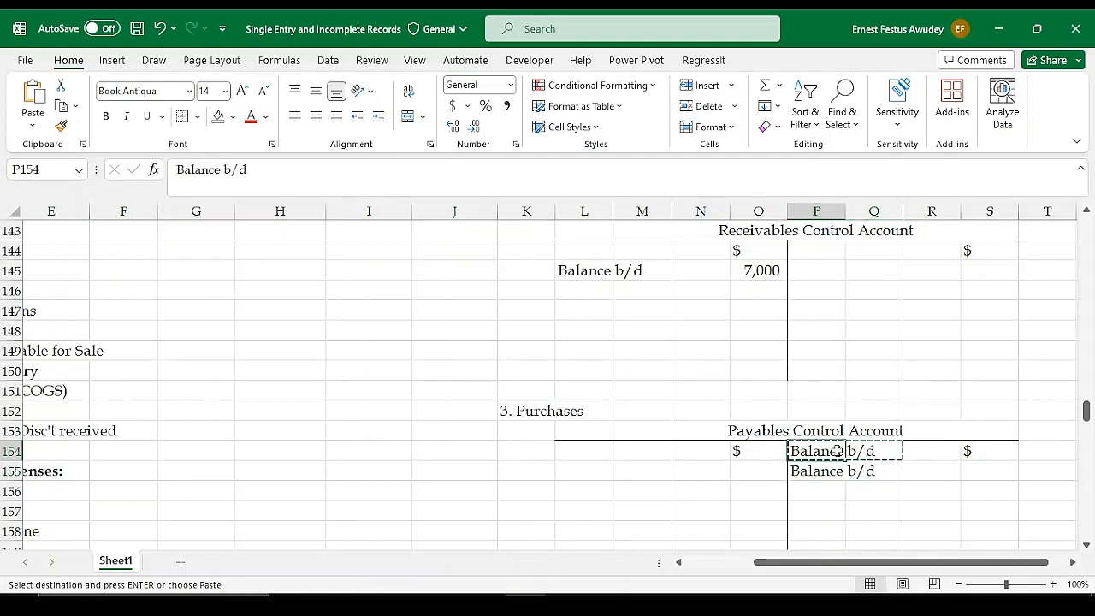
key(BackSpace)
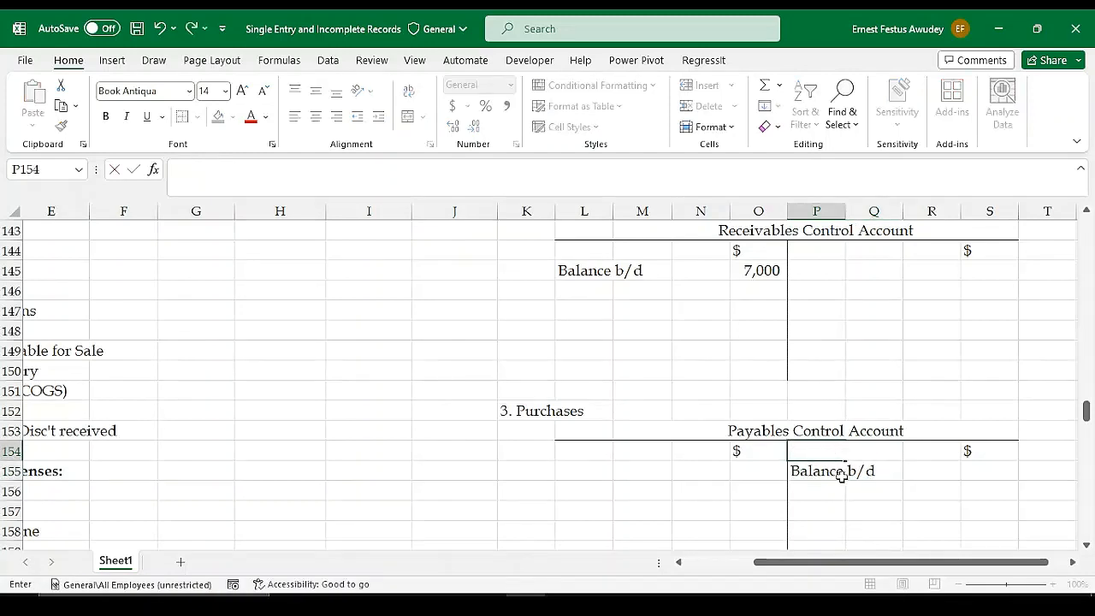
key(Return)
Enter the opening balance of 4,000 in S155 of the Payables Control Account by referencing the opening trade creditors in F125
click(956, 473)
click(965, 471)
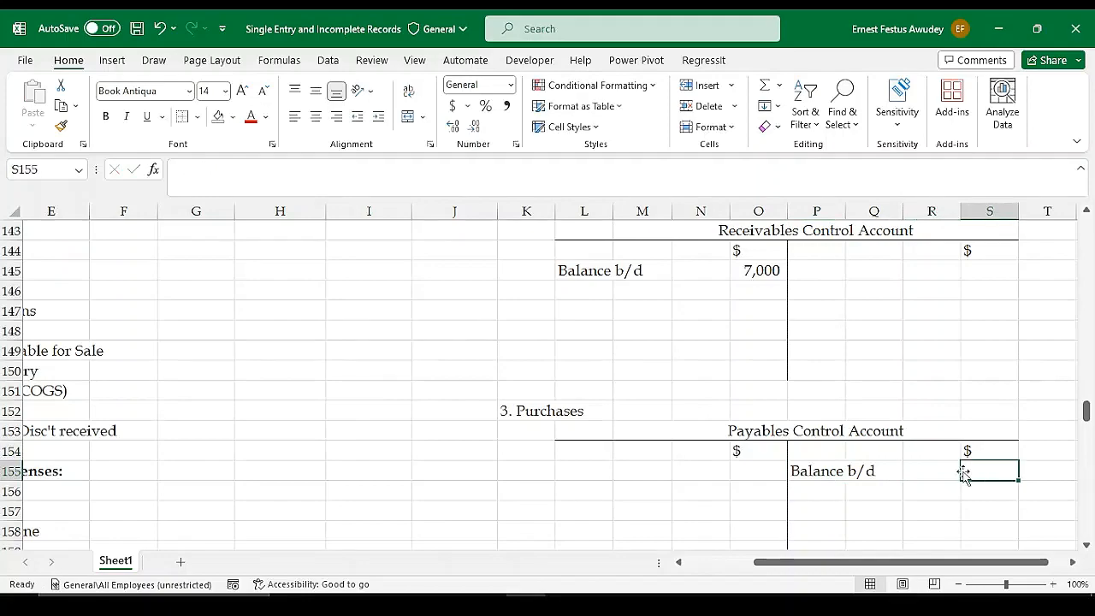
text(=)
scroll(390, 419, up, 2)
drag(774, 562, 708, 565)
scroll(487, 403, up, 6)
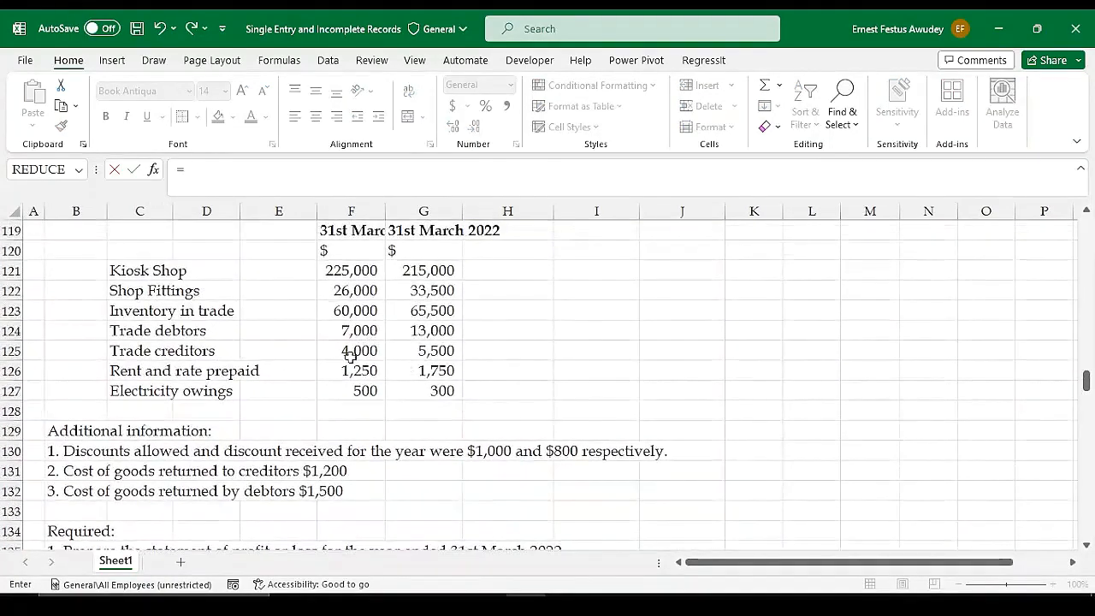
click(367, 354)
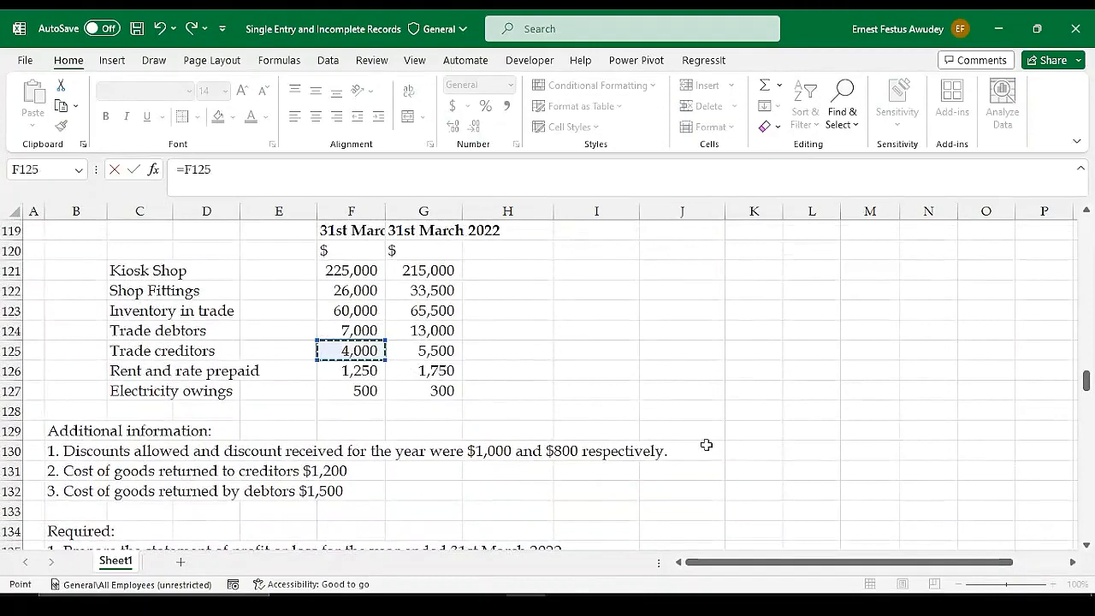
key(Return)
scroll(1061, 506, down, 1)
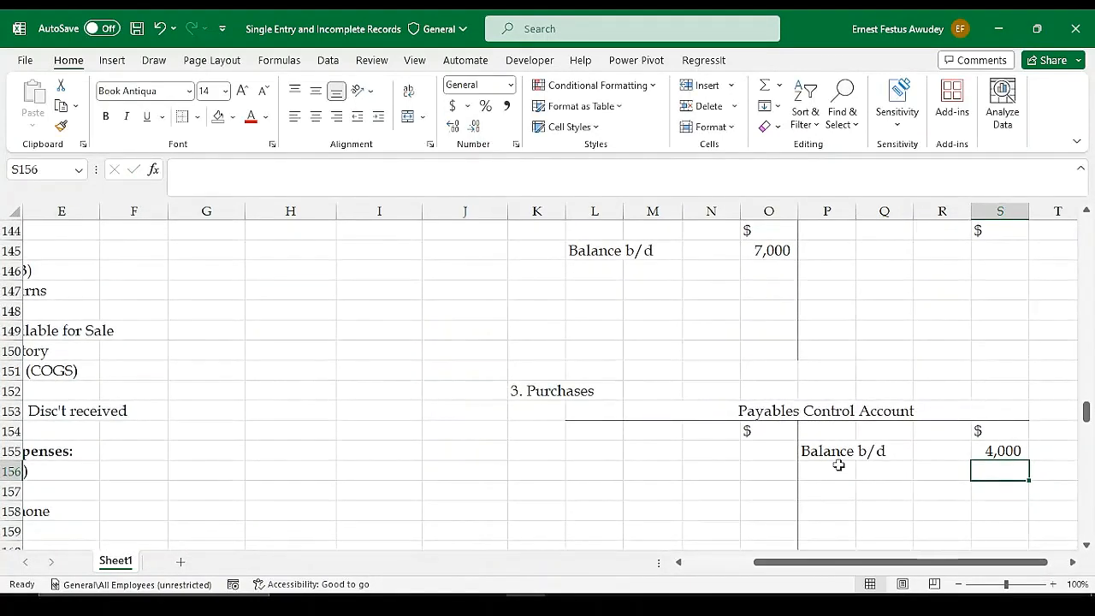
Review the opening balance entries and their sides in the Receivables and Payables Control Accounts
scroll(737, 409, up, 1)
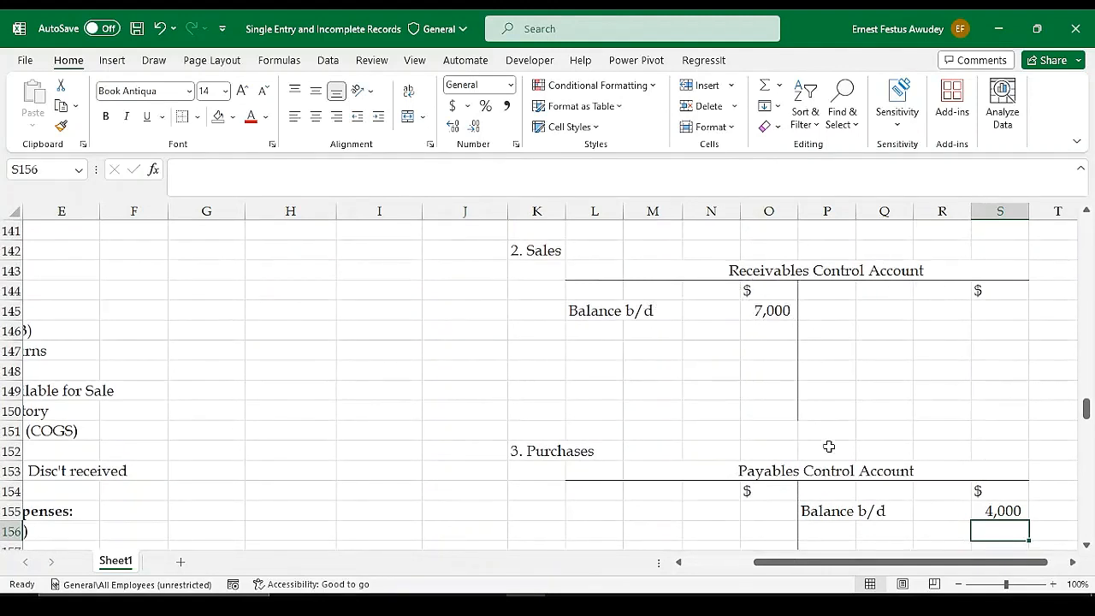
scroll(1009, 511, down, 2)
scroll(875, 496, up, 4)
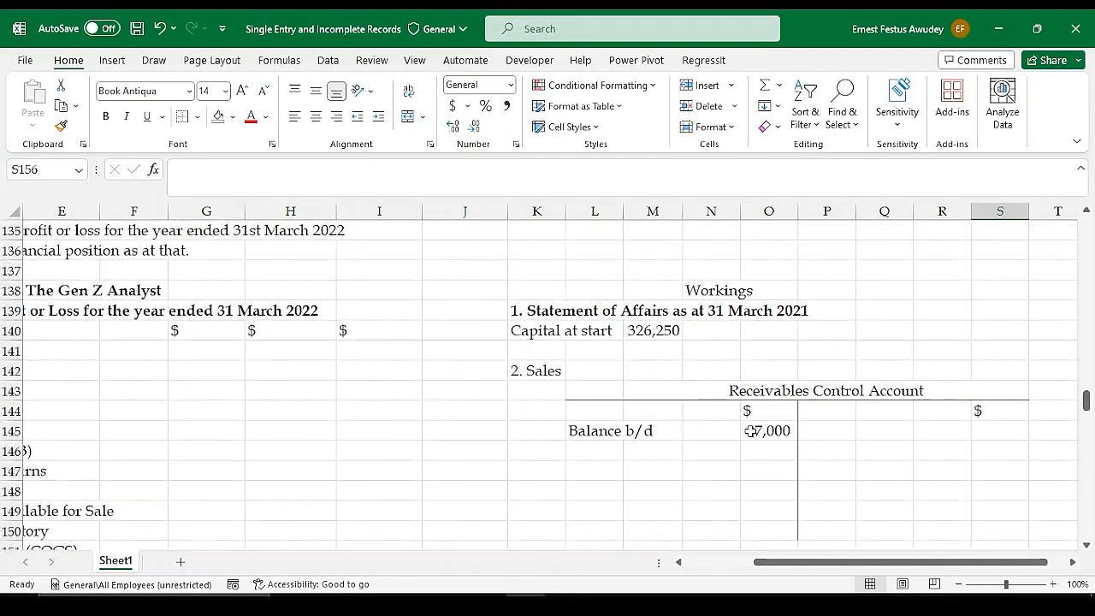
scroll(834, 464, down, 1)
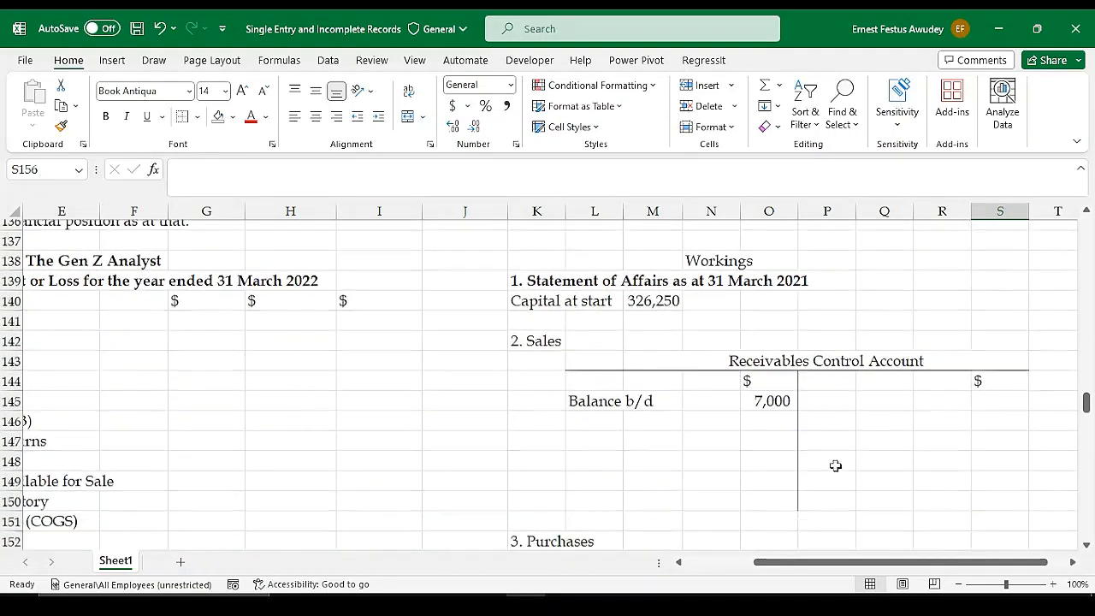
scroll(396, 391, up, 4)
scroll(826, 408, down, 4)
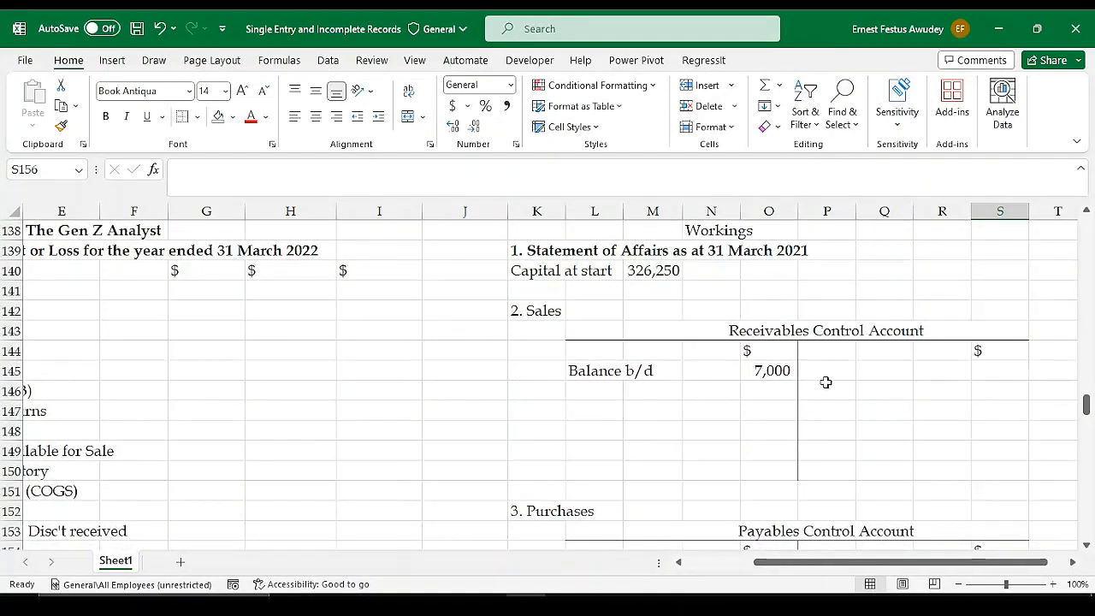
scroll(850, 428, down, 2)
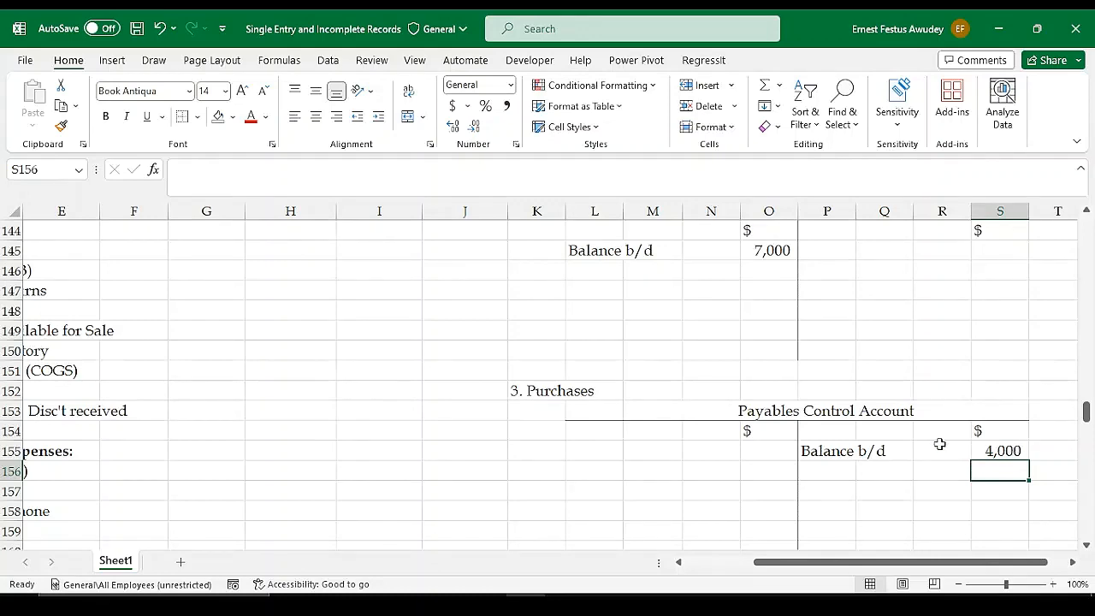
scroll(938, 442, up, 1)
scroll(892, 476, down, 1)
scroll(893, 476, down, 1)
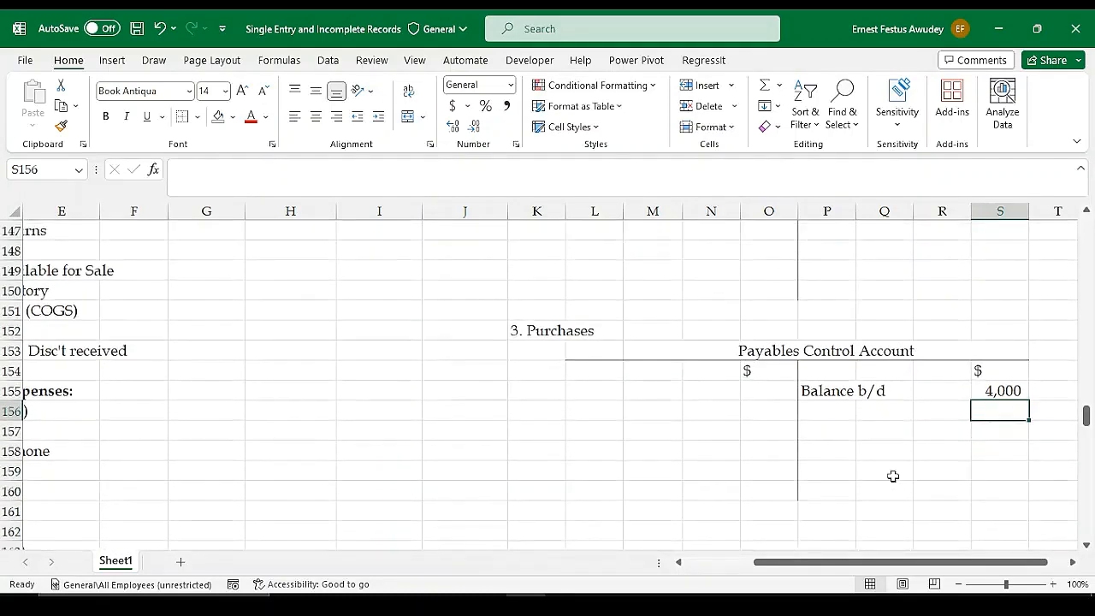
scroll(860, 386, up, 3)
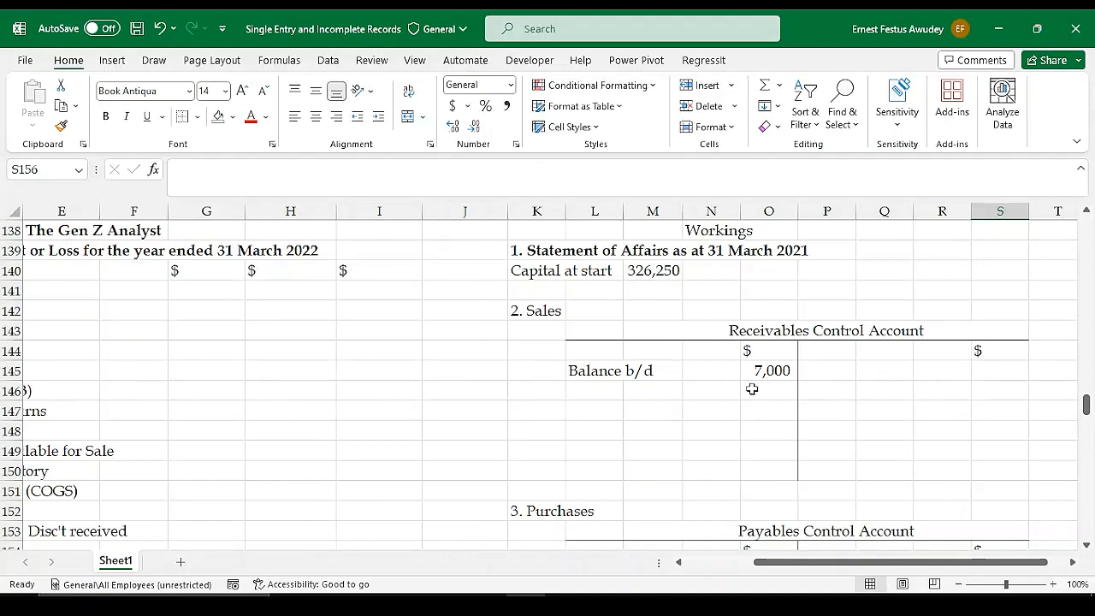
Examine the illustration's asset and liability balances, additional information and cash payments for the remaining control account entries
drag(756, 562, 710, 562)
scroll(416, 359, up, 6)
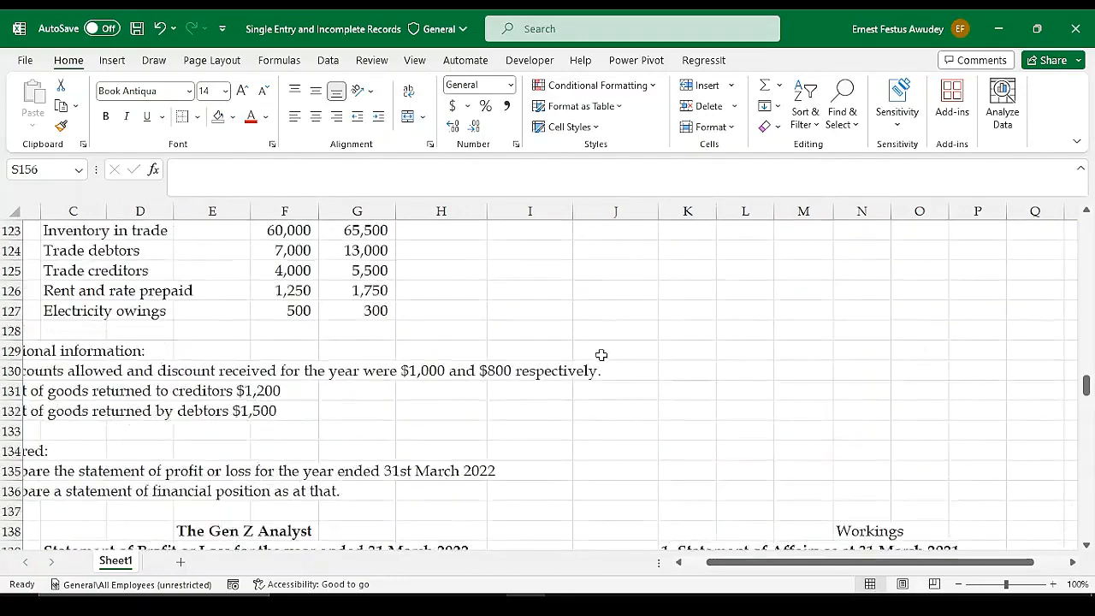
scroll(695, 367, down, 6)
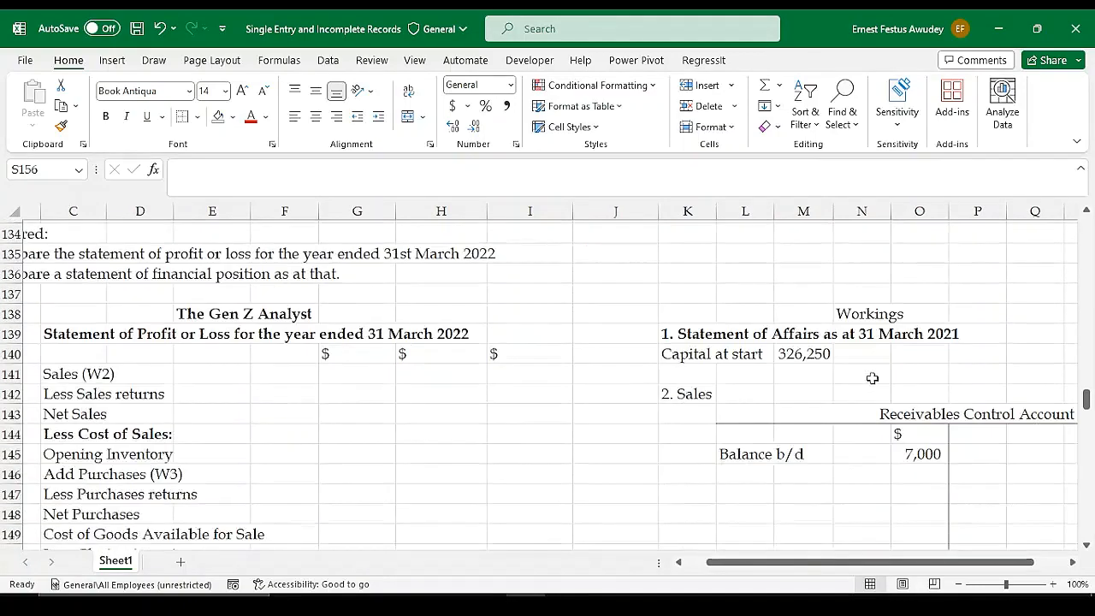
scroll(567, 399, up, 5)
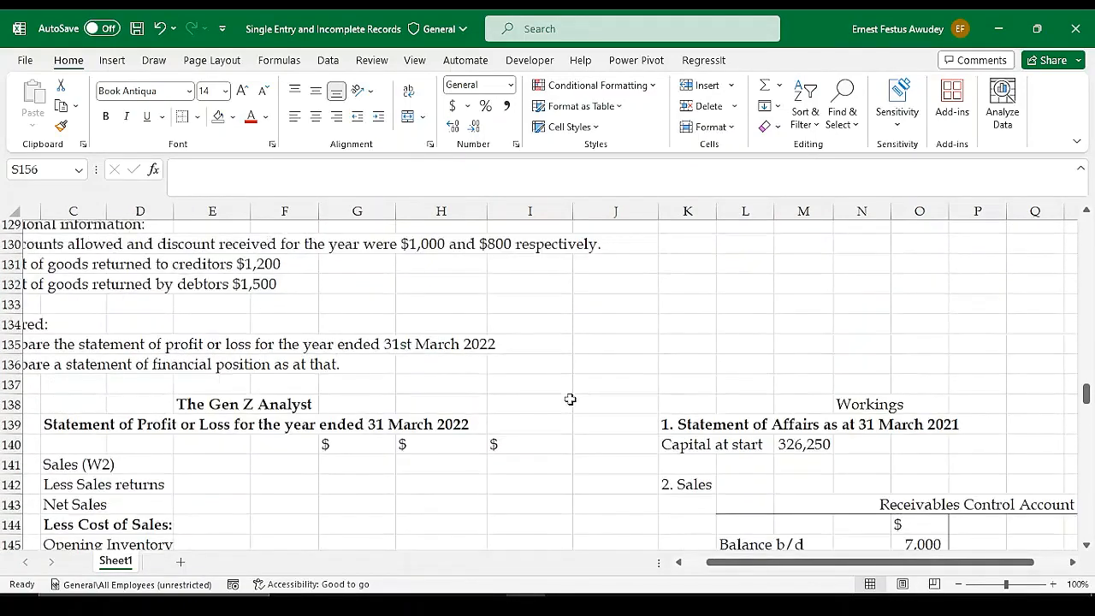
scroll(770, 414, down, 4)
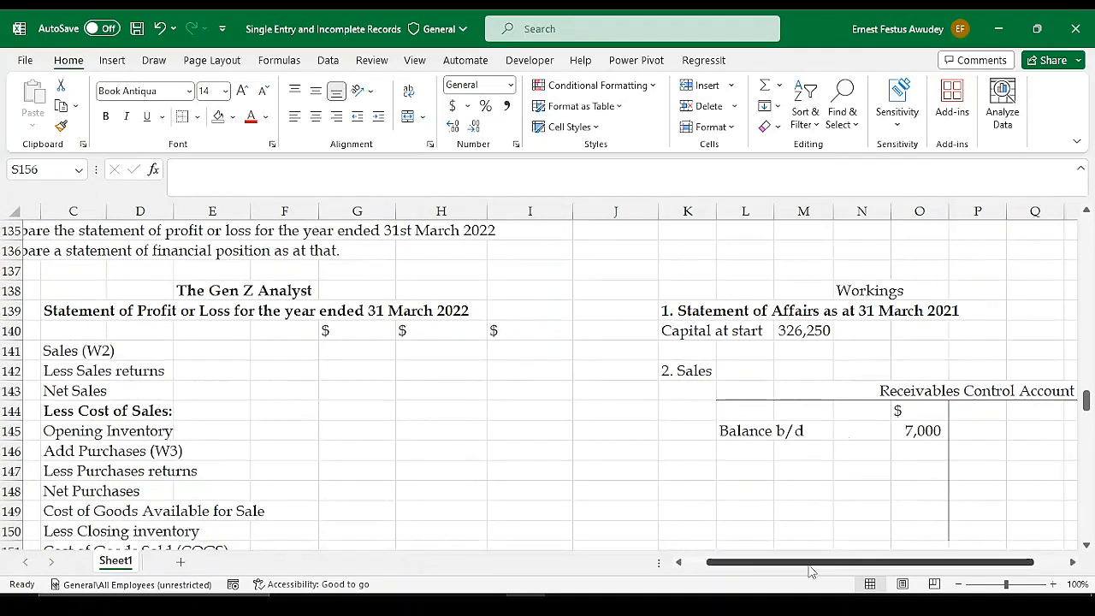
drag(872, 562, 905, 571)
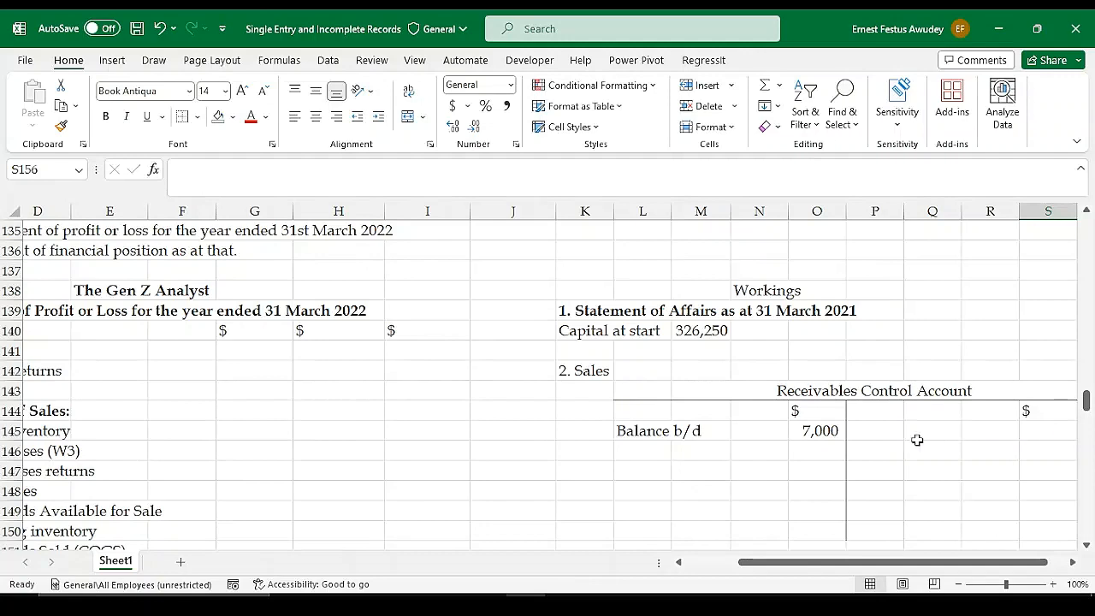
scroll(527, 440, up, 6)
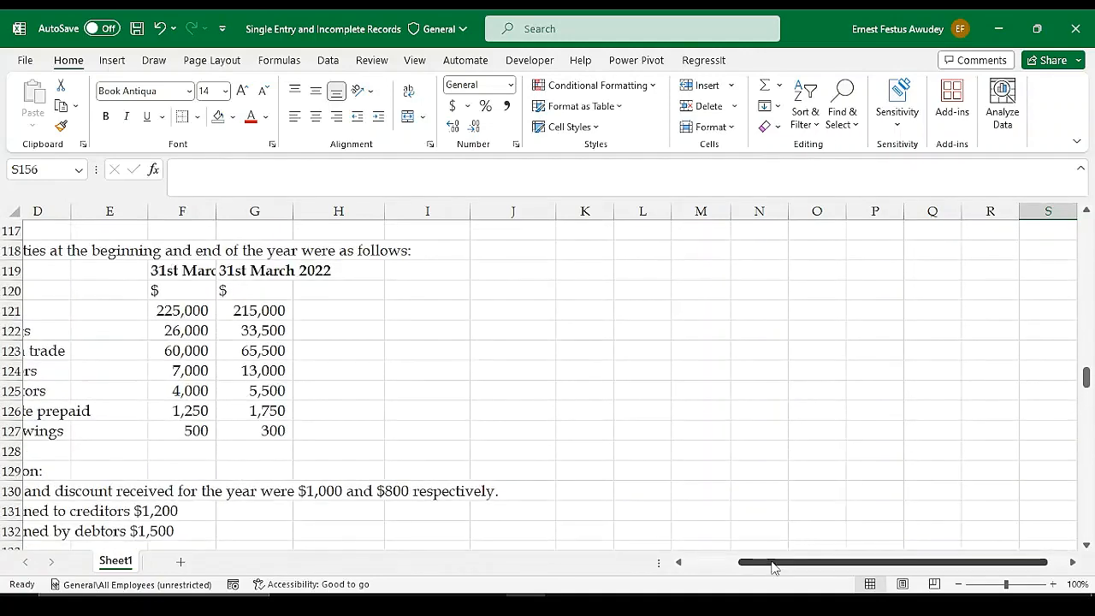
drag(772, 567, 719, 565)
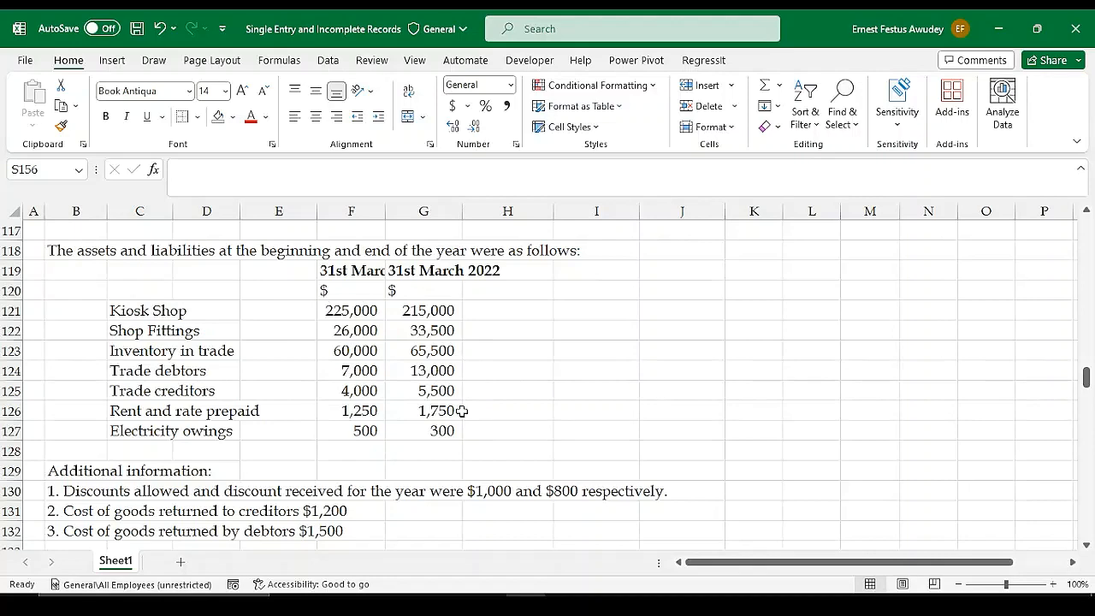
scroll(513, 406, up, 3)
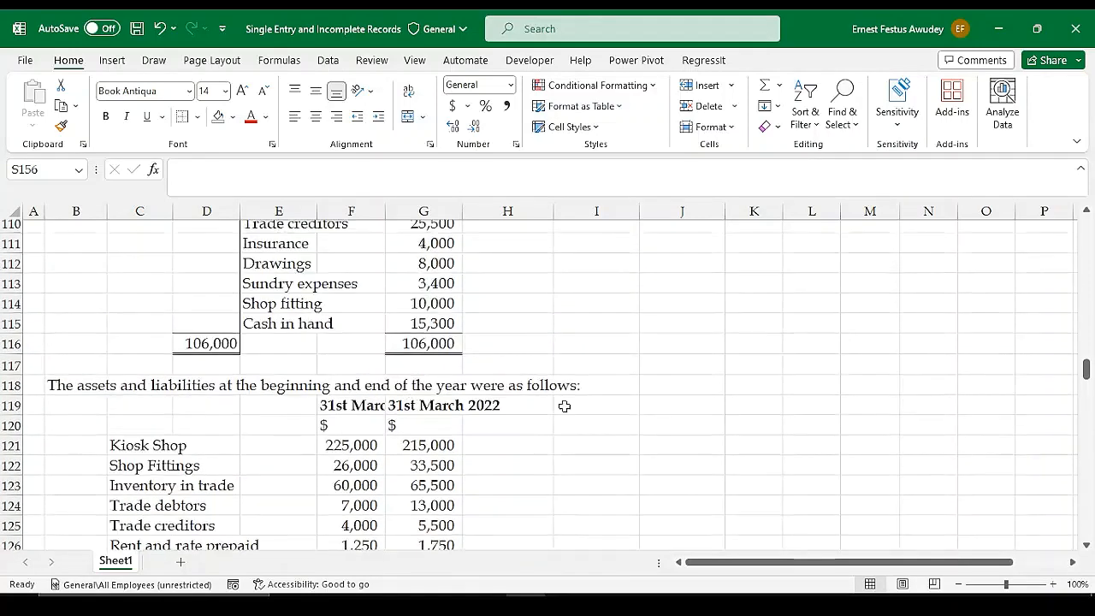
scroll(565, 406, down, 4)
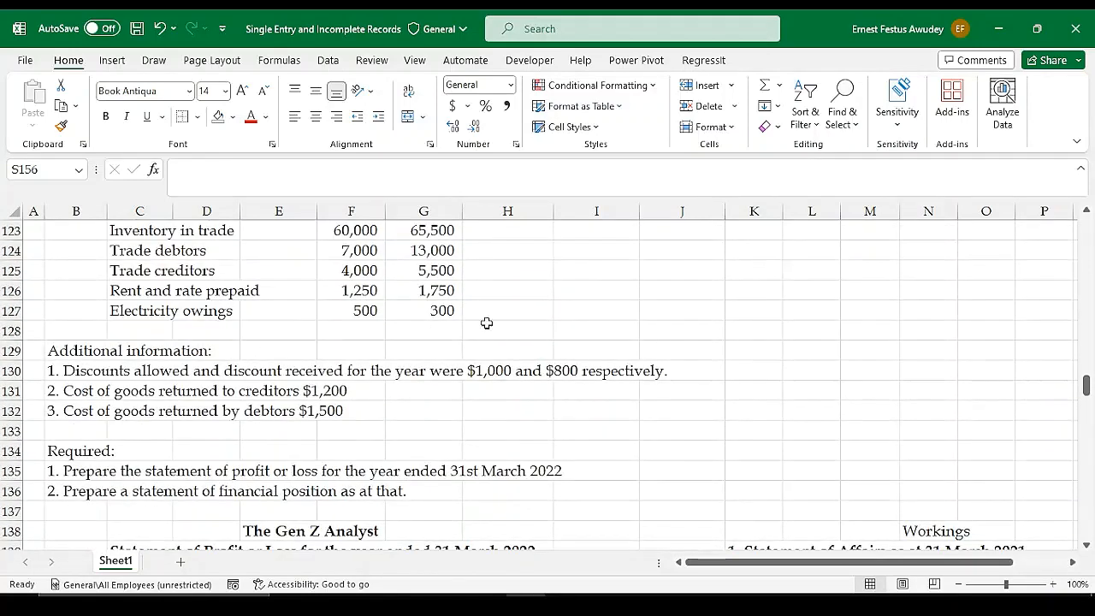
scroll(513, 322, up, 1)
scroll(410, 433, up, 3)
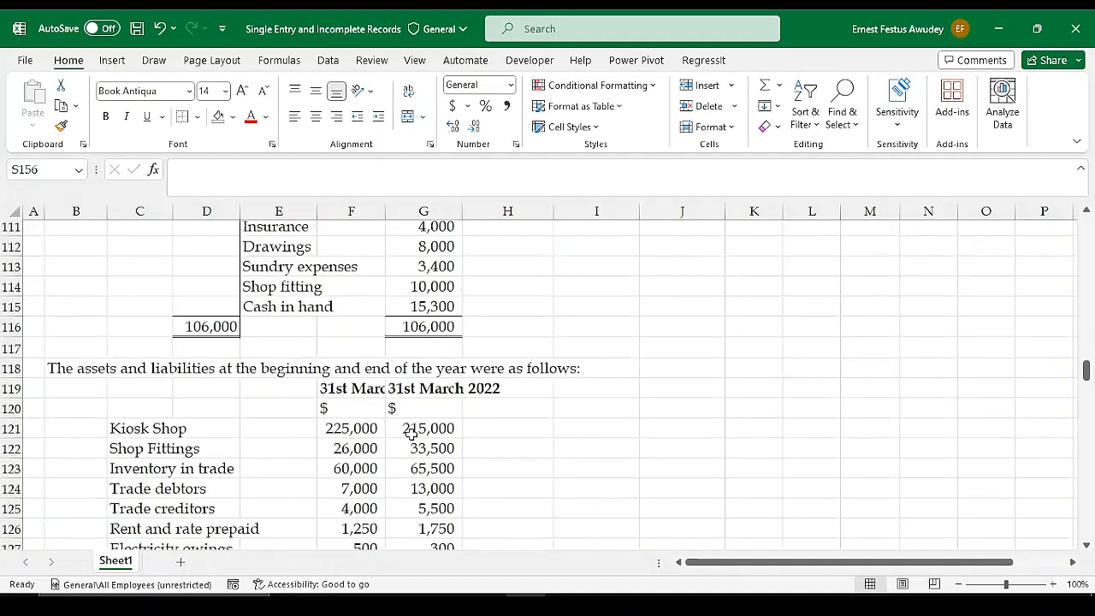
Re-enter the trade debtors receipt in D108 with a thousands separator, as 32,500
scroll(410, 434, up, 3)
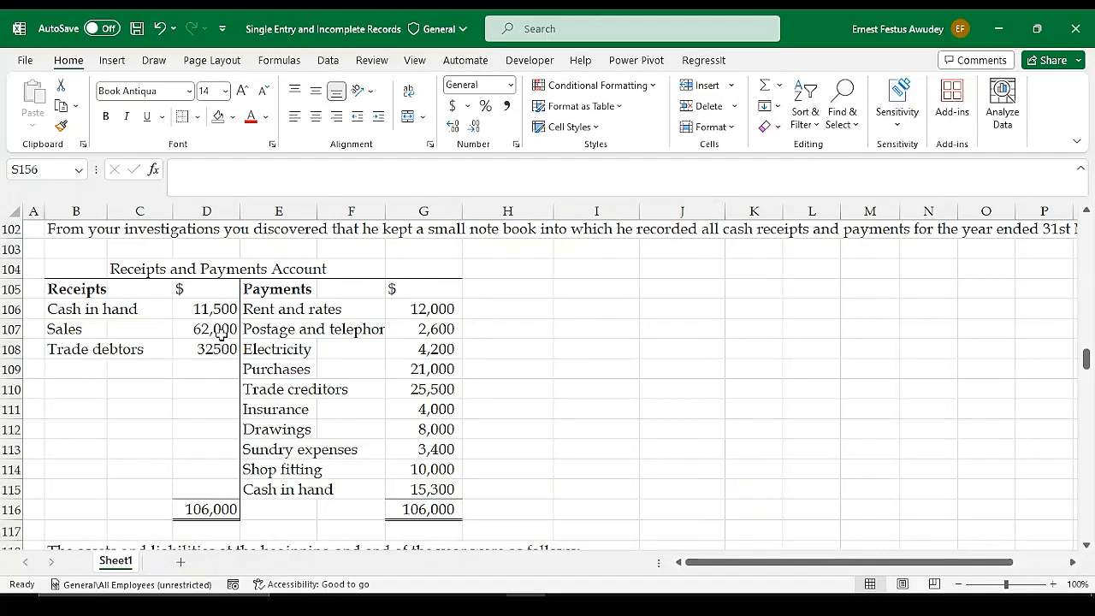
scroll(335, 342, up, 1)
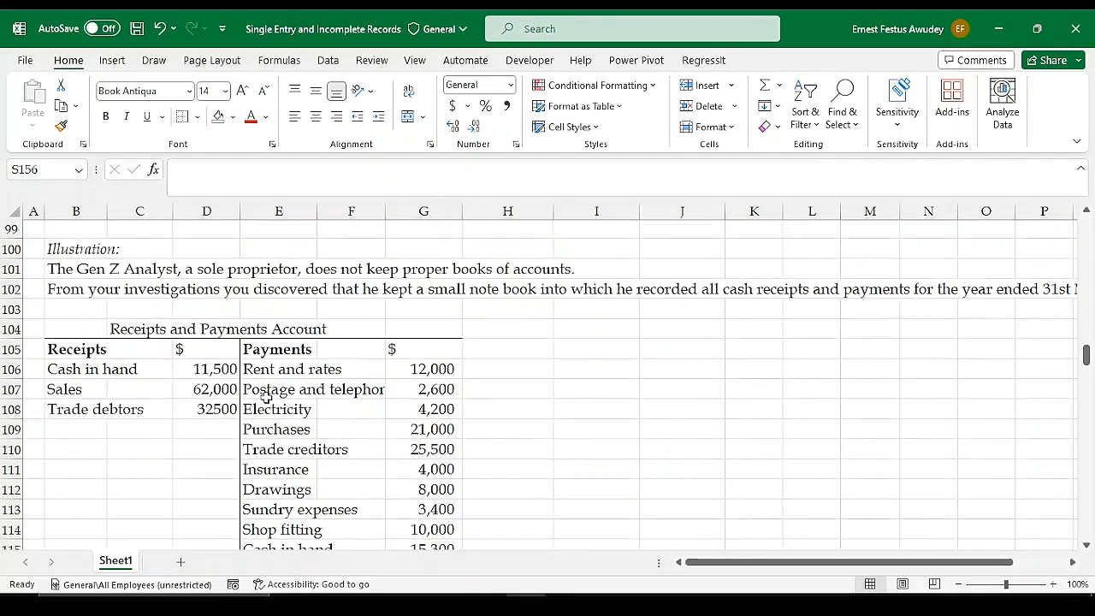
click(75, 409)
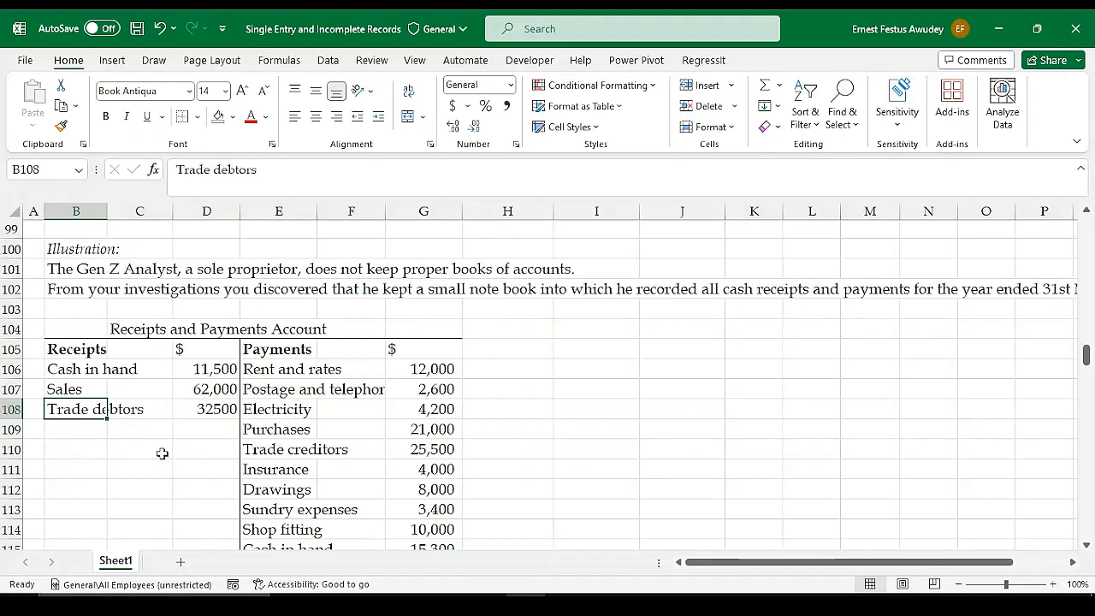
click(219, 412)
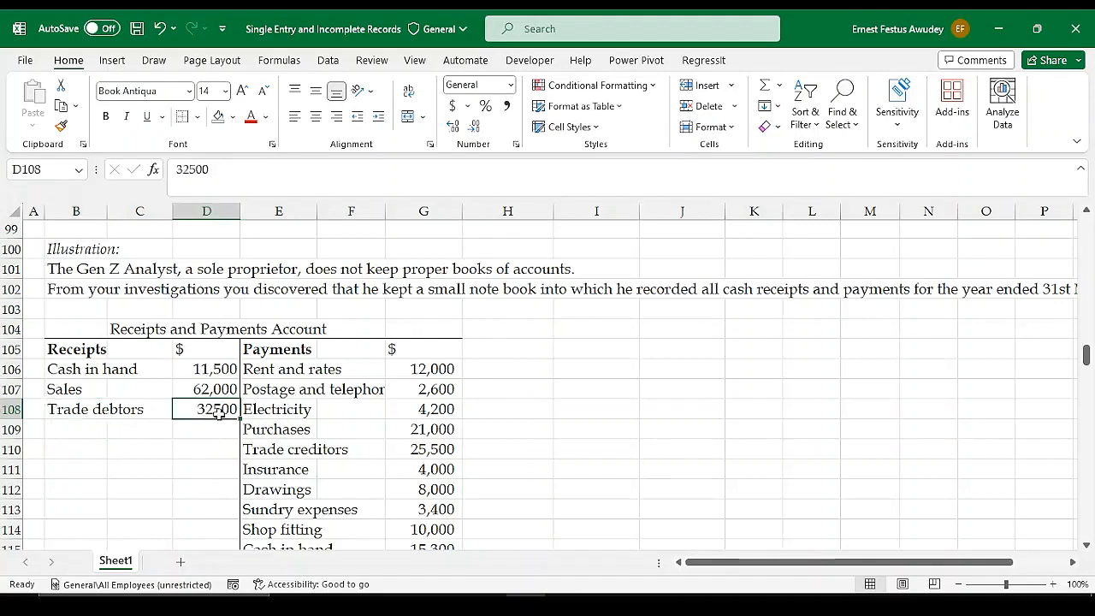
double_click(213, 411)
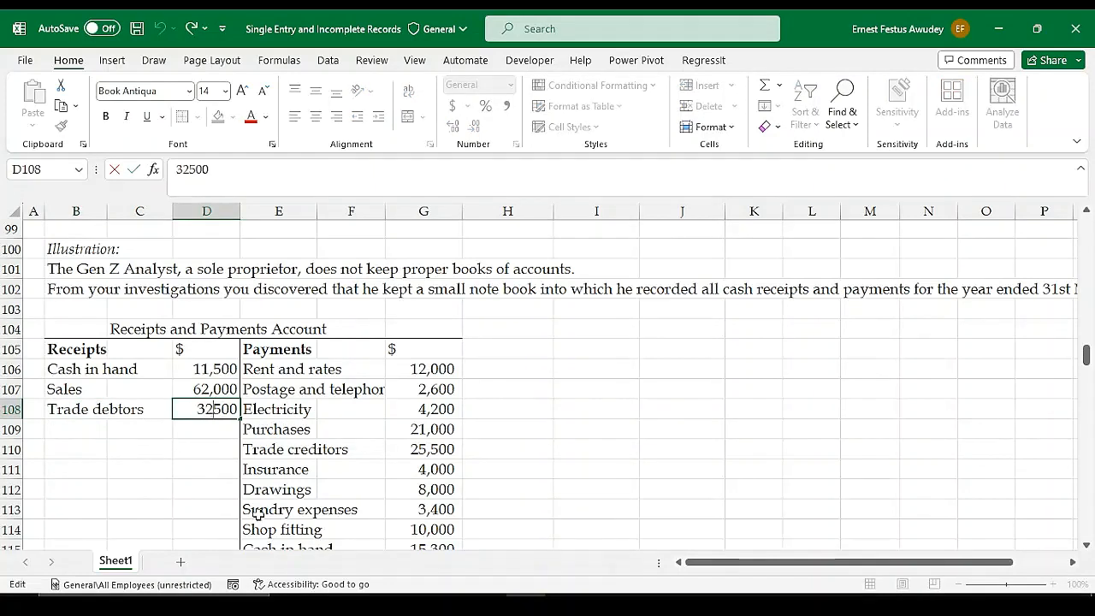
text(,)
key(Return)
click(334, 467)
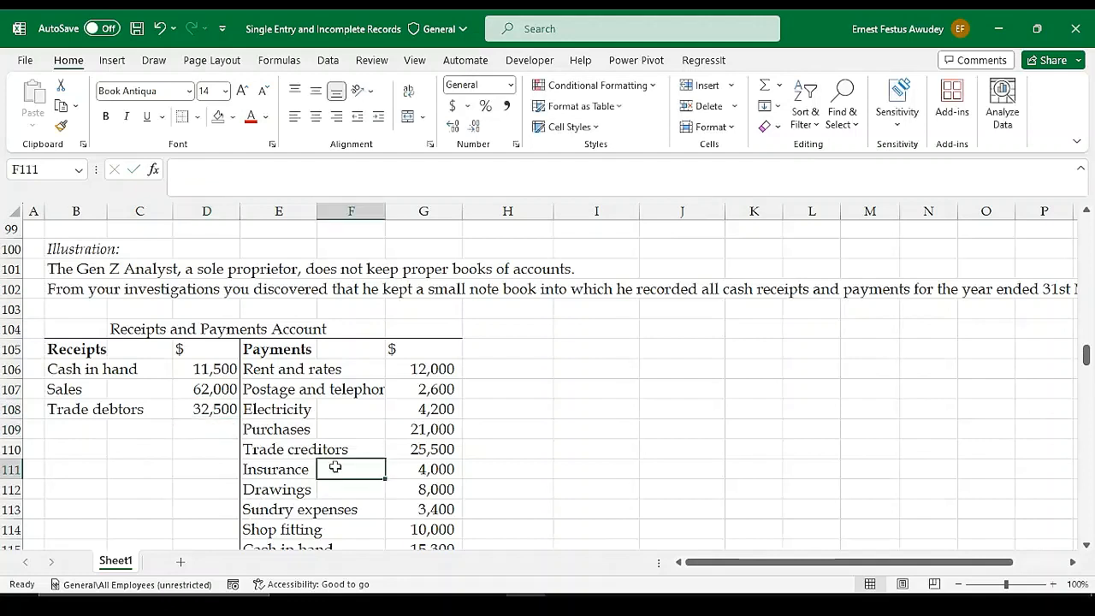
Review the receipts in the Receipts and Payments Account, focusing on the amount received from trade debtors
drag(109, 366, 111, 410)
click(112, 410)
drag(205, 371, 214, 411)
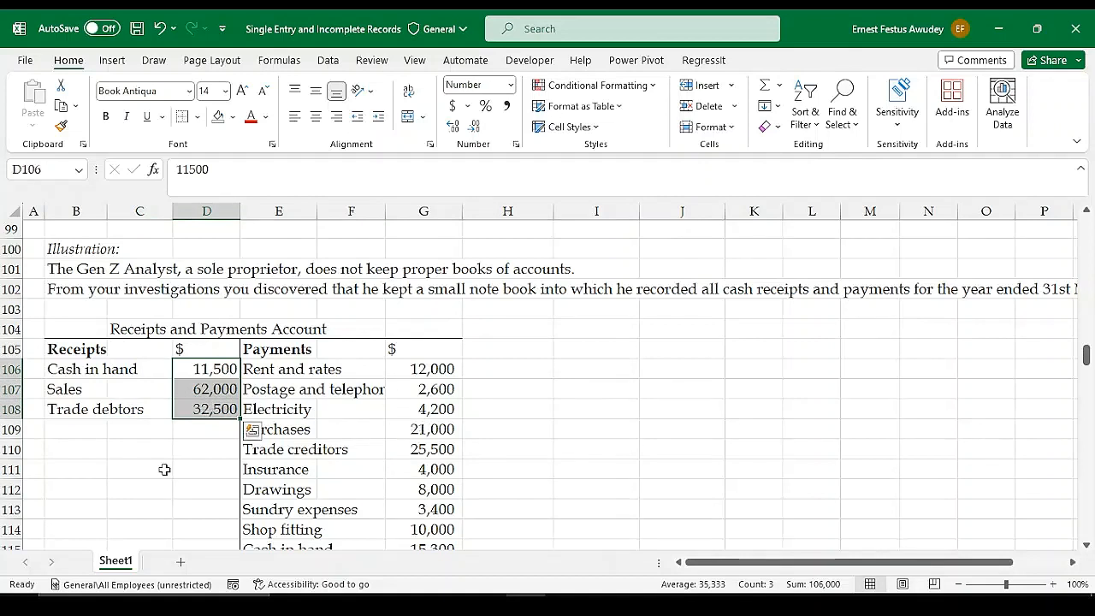
click(283, 371)
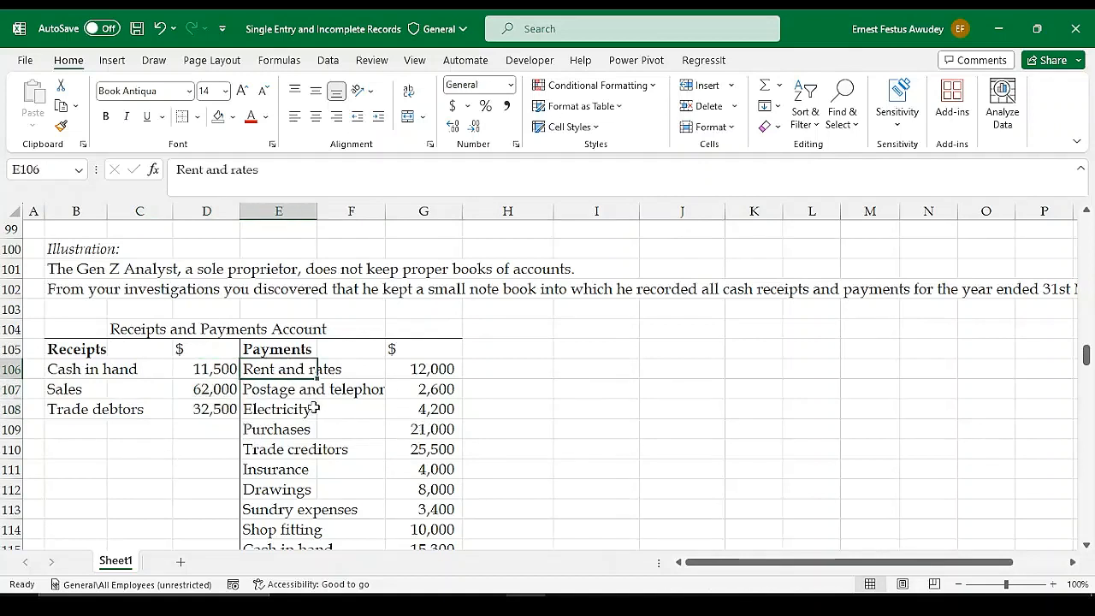
click(65, 413)
drag(83, 411, 199, 411)
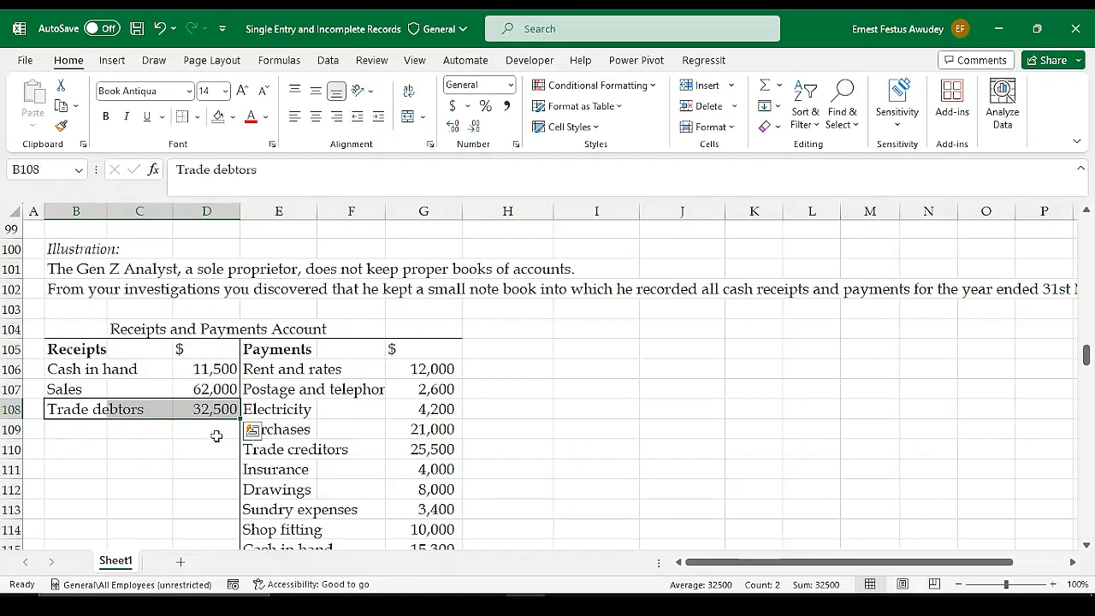
Enter the label "Cash" in P145 of the Receivables Control Account and move to its amount cell, S145
scroll(256, 415, down, 6)
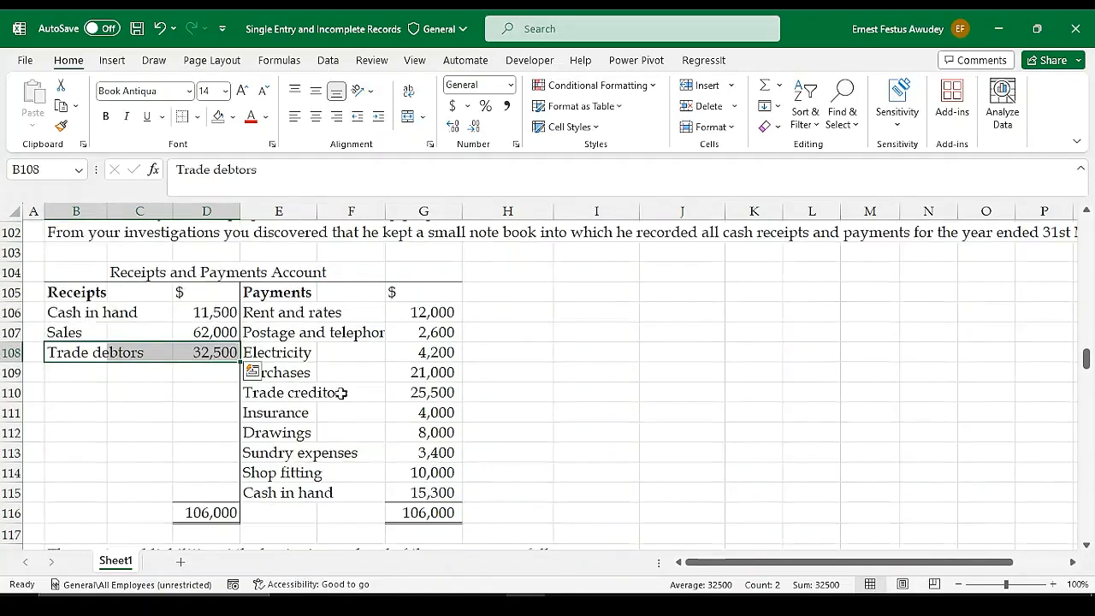
scroll(794, 422, down, 5)
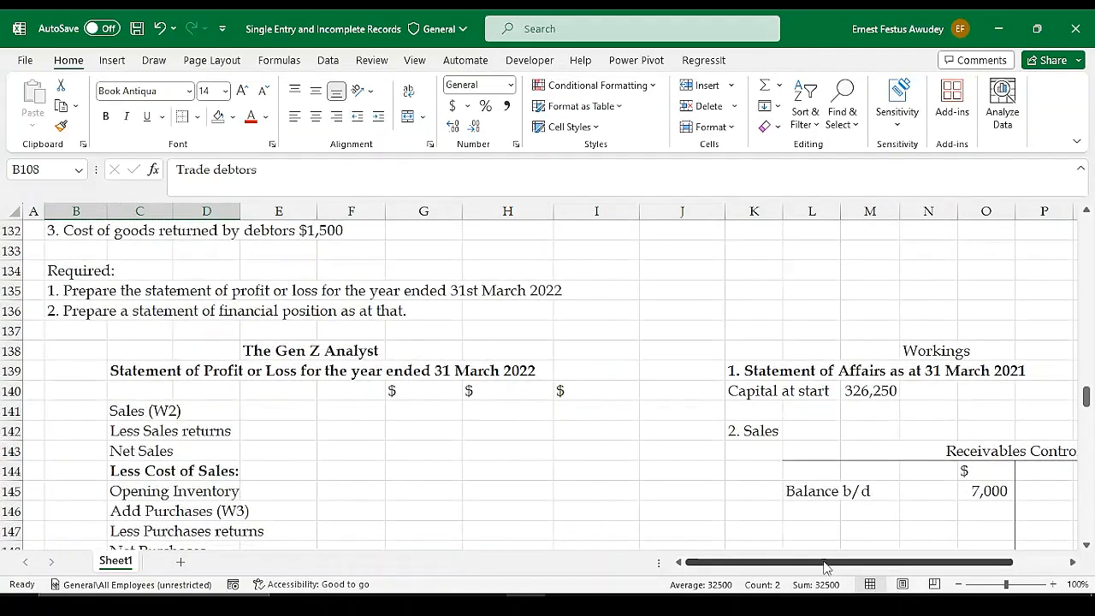
drag(824, 567, 877, 568)
click(876, 493)
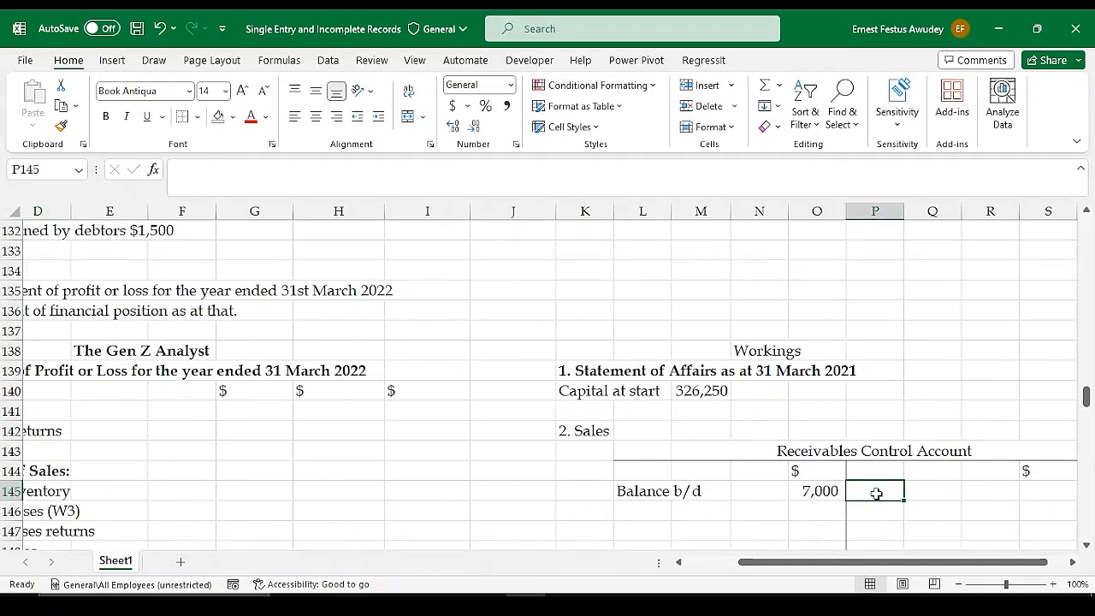
text(Cash)
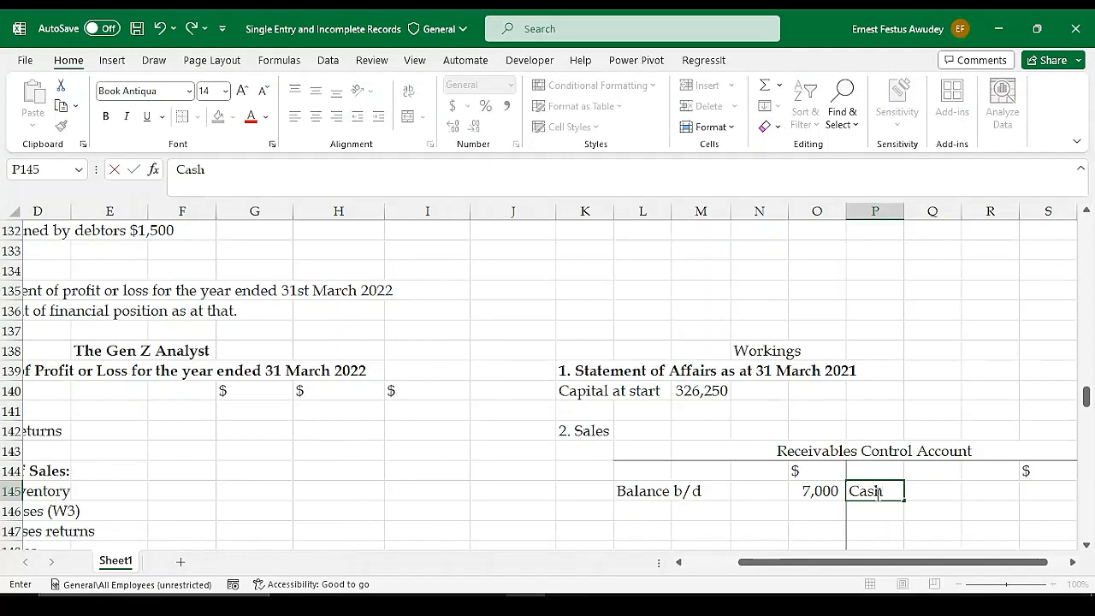
key(Tab)
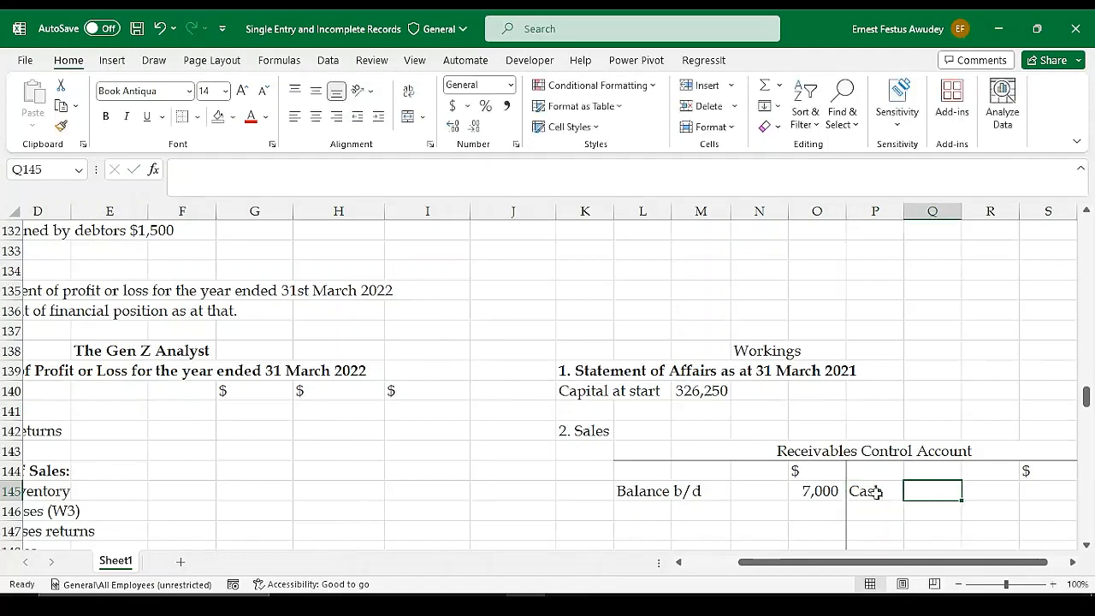
click(986, 489)
key(Tab)
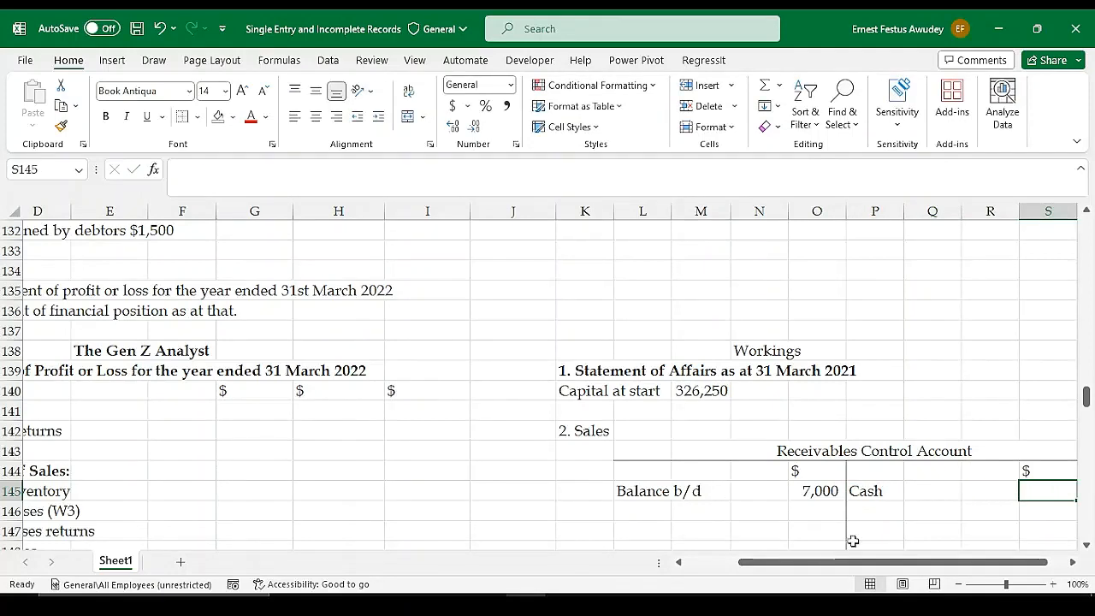
scroll(363, 345, up, 8)
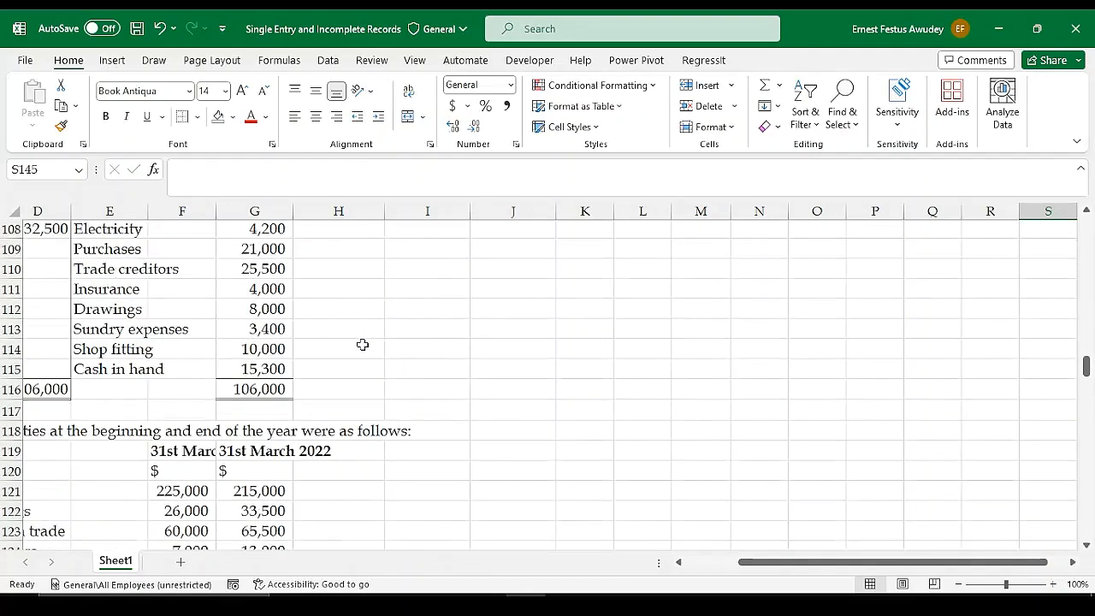
scroll(362, 345, up, 2)
drag(787, 562, 649, 545)
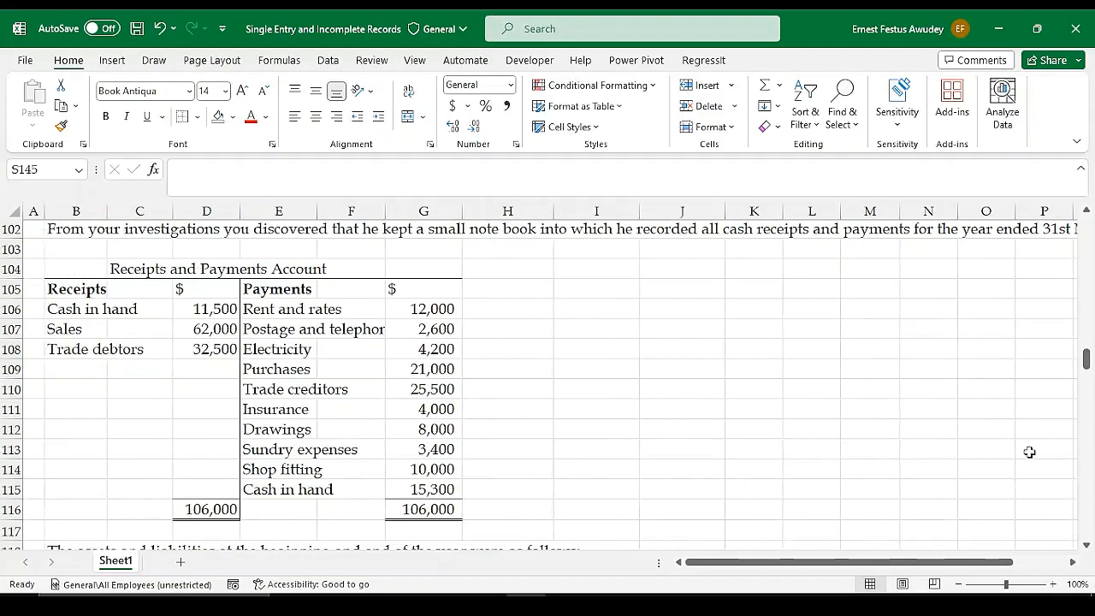
drag(1086, 360, 1018, 432)
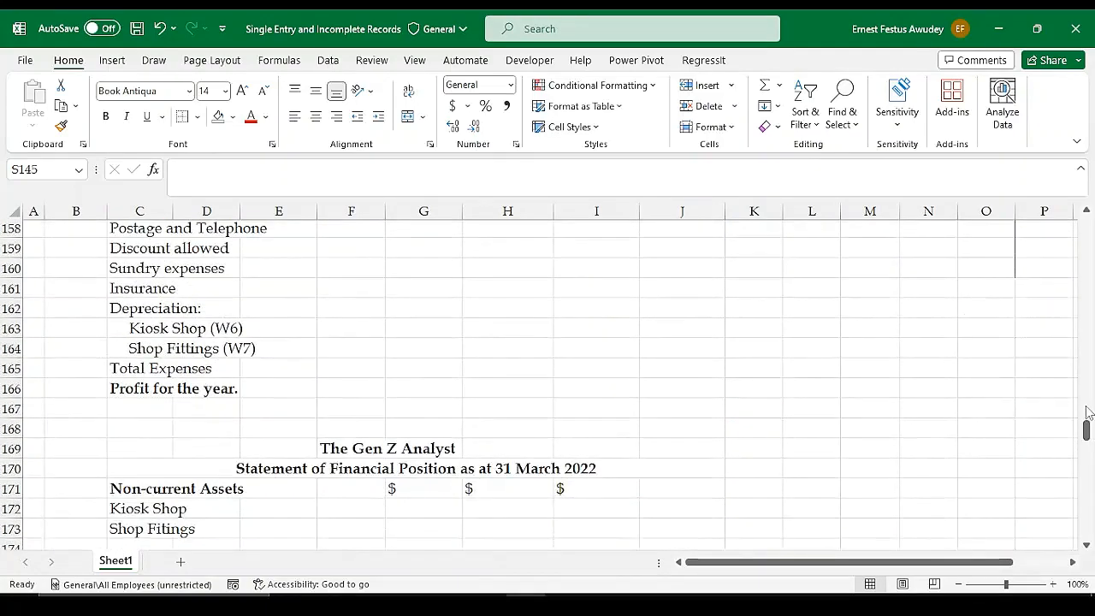
drag(1087, 430, 1086, 389)
scroll(959, 436, down, 2)
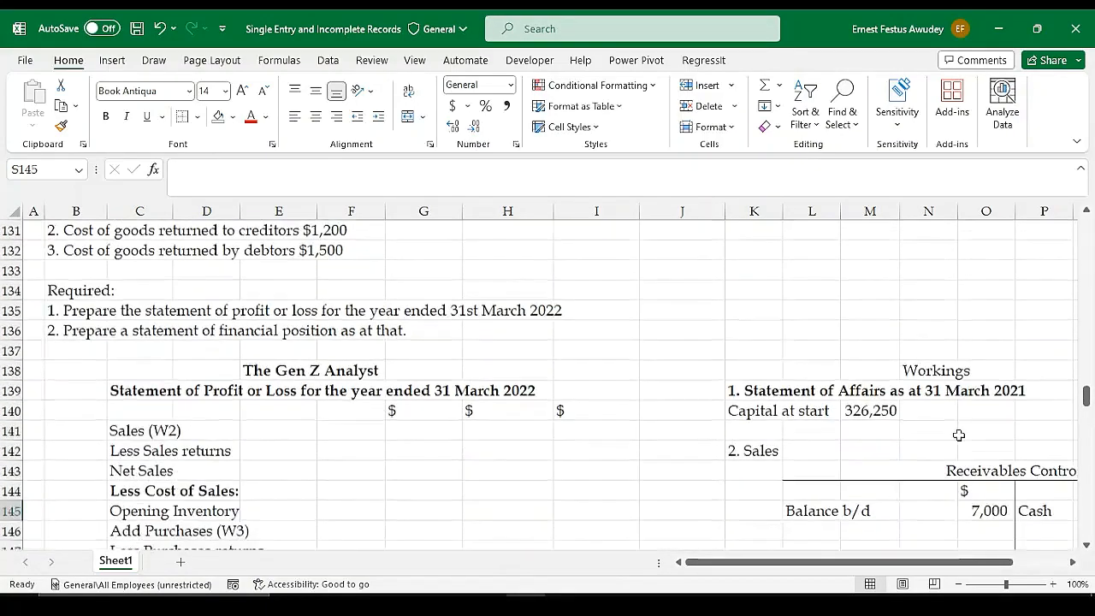
scroll(959, 435, down, 2)
drag(892, 567, 947, 567)
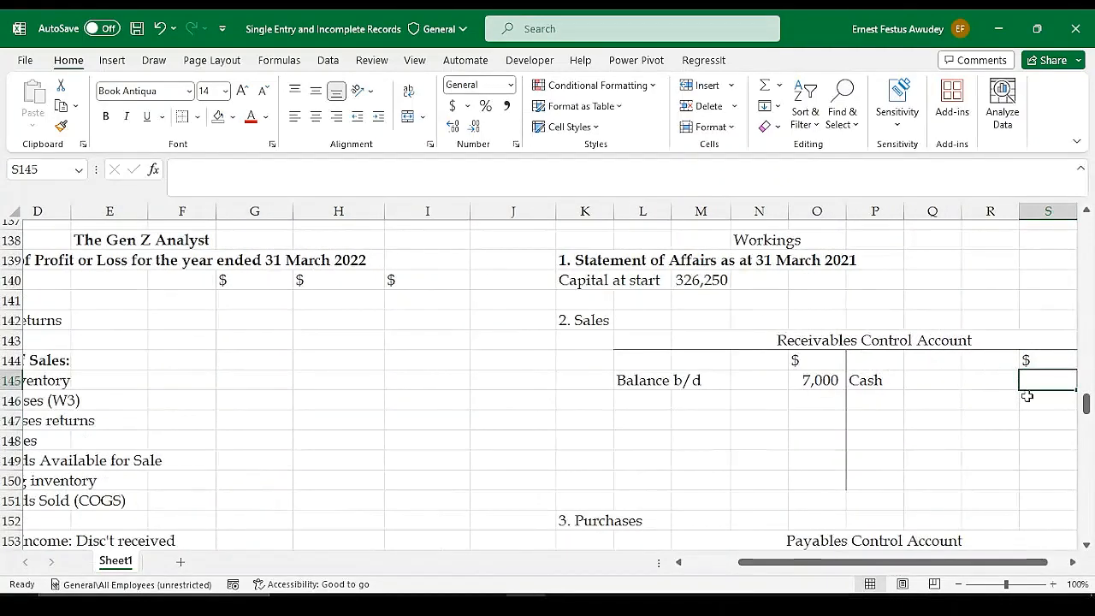
Enter the cash amount of 32,500 in S145 of the Receivables Control Account by referencing the trade debtors receipt in D108
text(=)
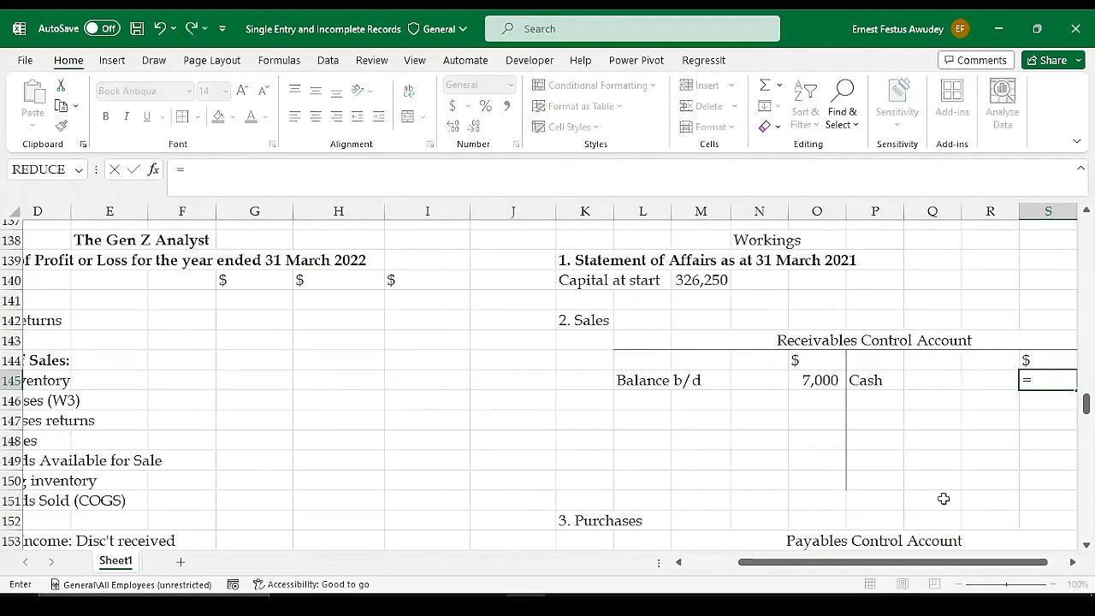
drag(873, 569, 830, 569)
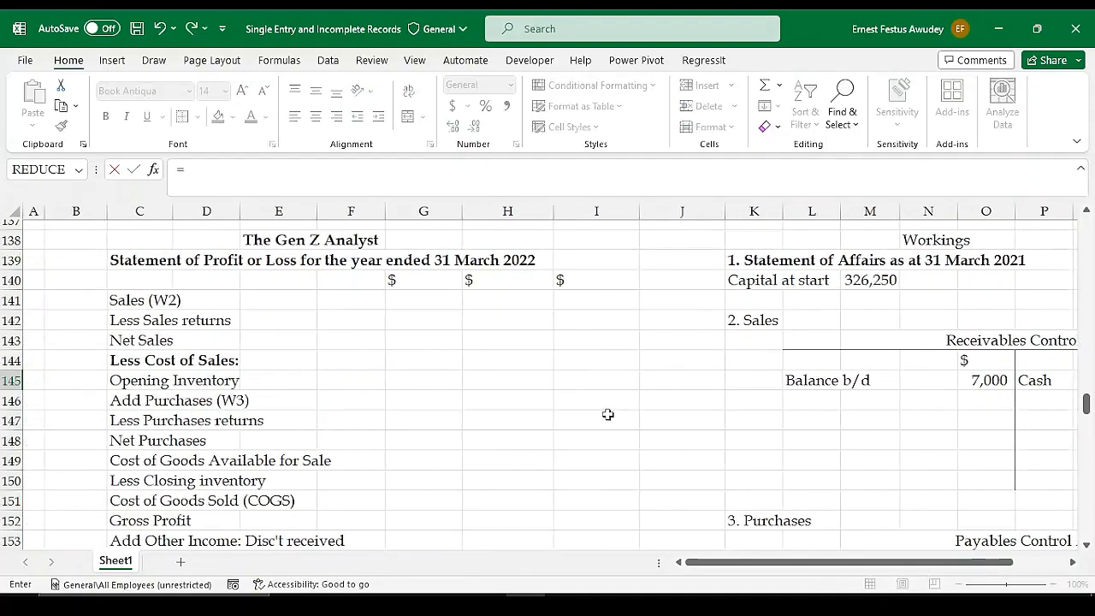
scroll(582, 407, up, 2)
scroll(554, 402, up, 5)
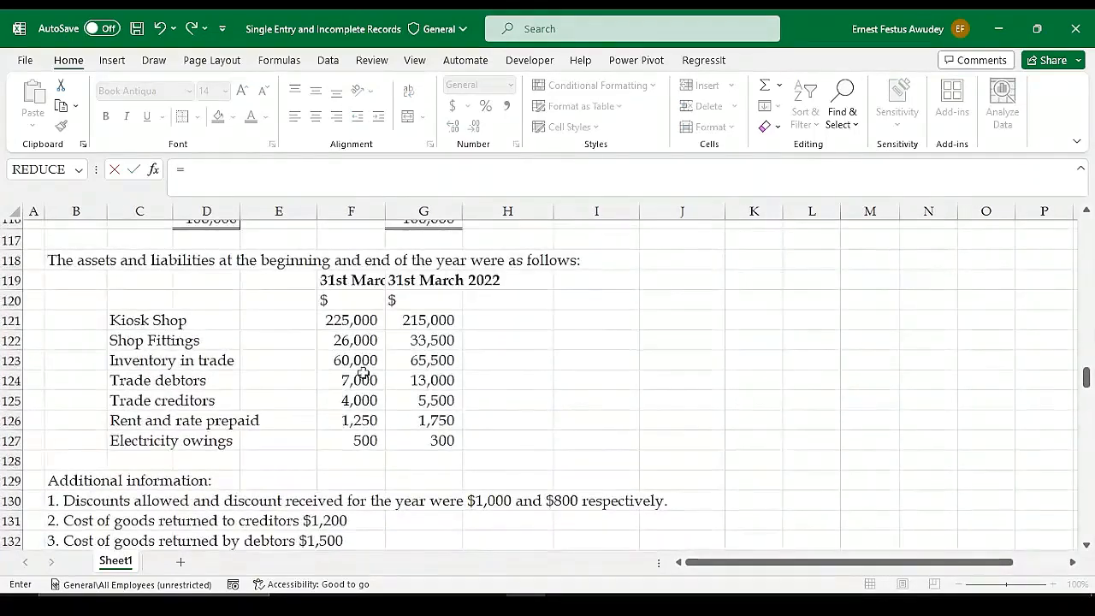
scroll(351, 363, up, 3)
scroll(351, 364, up, 1)
click(210, 298)
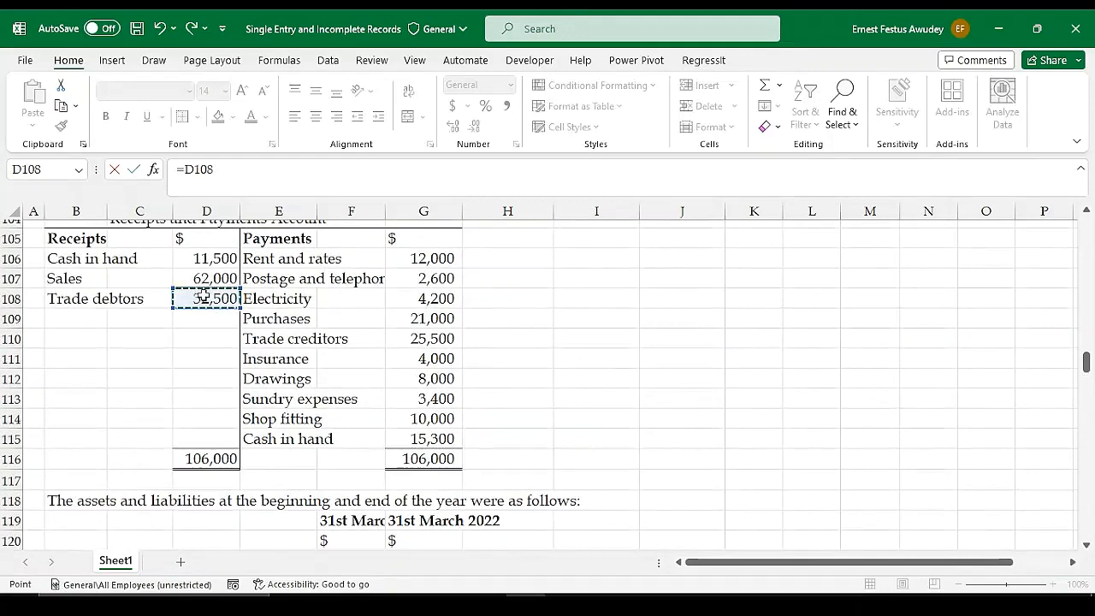
key(Return)
drag(851, 562, 904, 563)
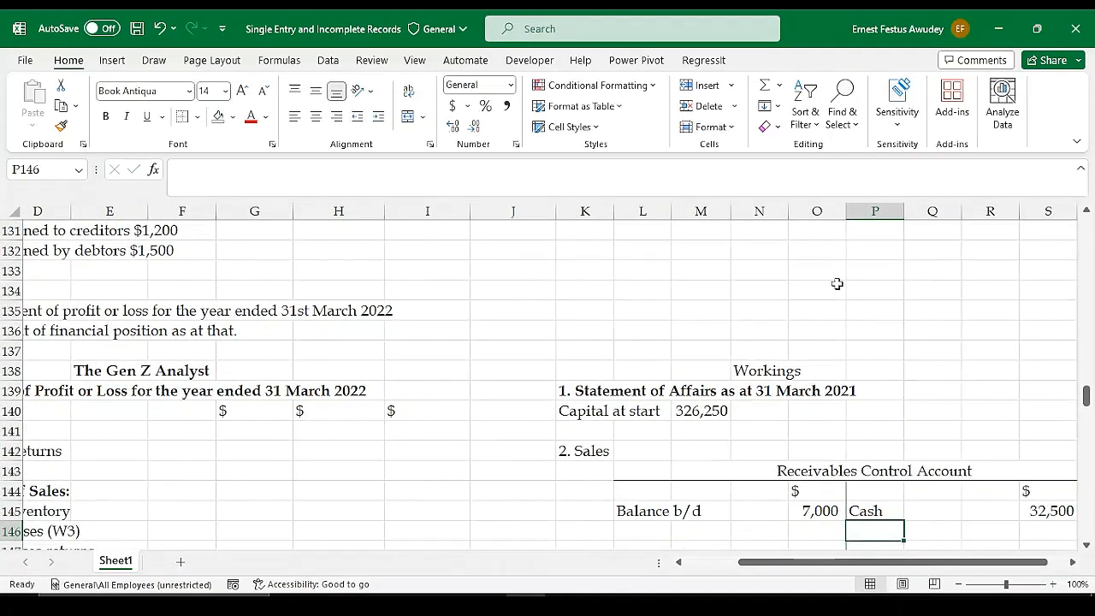
scroll(1025, 511, down, 1)
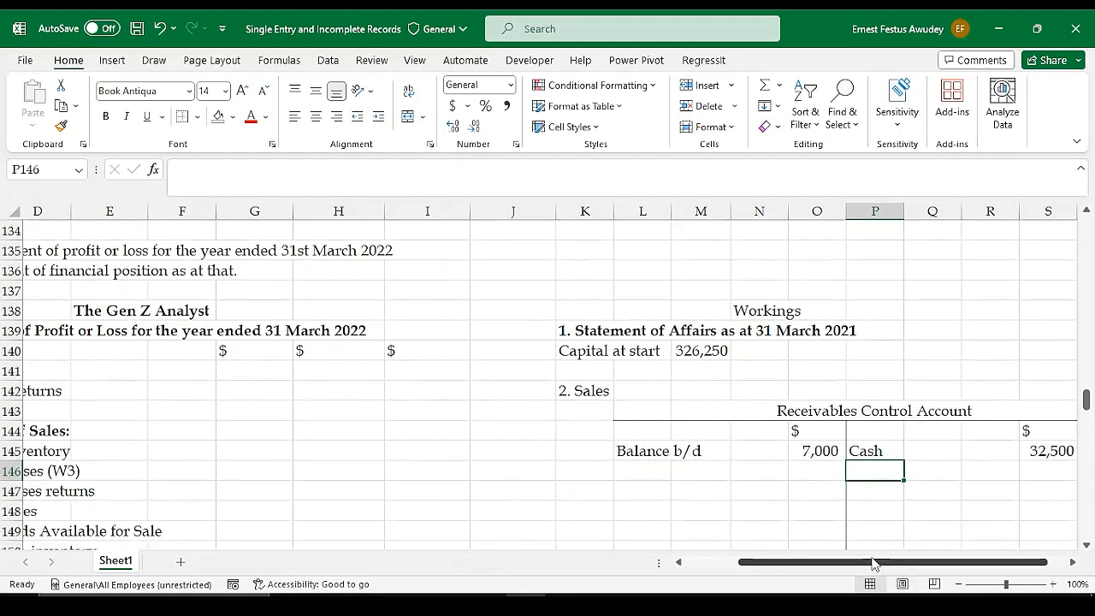
Examine the Receipts and Payments Account, the opening and closing balances and the additional information for further control account entries
drag(881, 563, 898, 563)
scroll(598, 462, up, 11)
scroll(525, 440, left, 3)
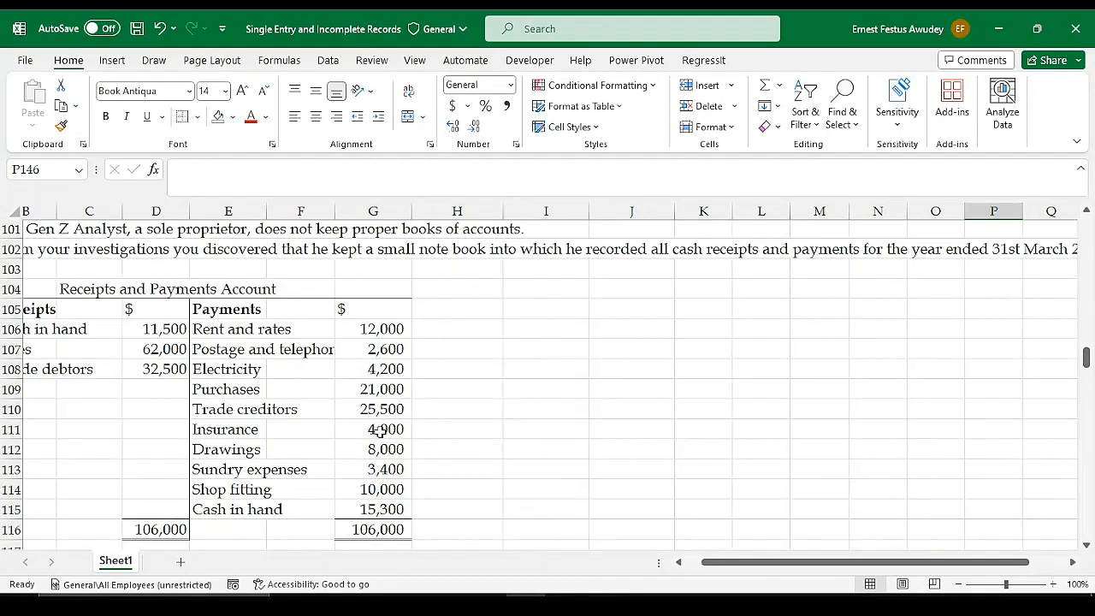
scroll(435, 390, down, 3)
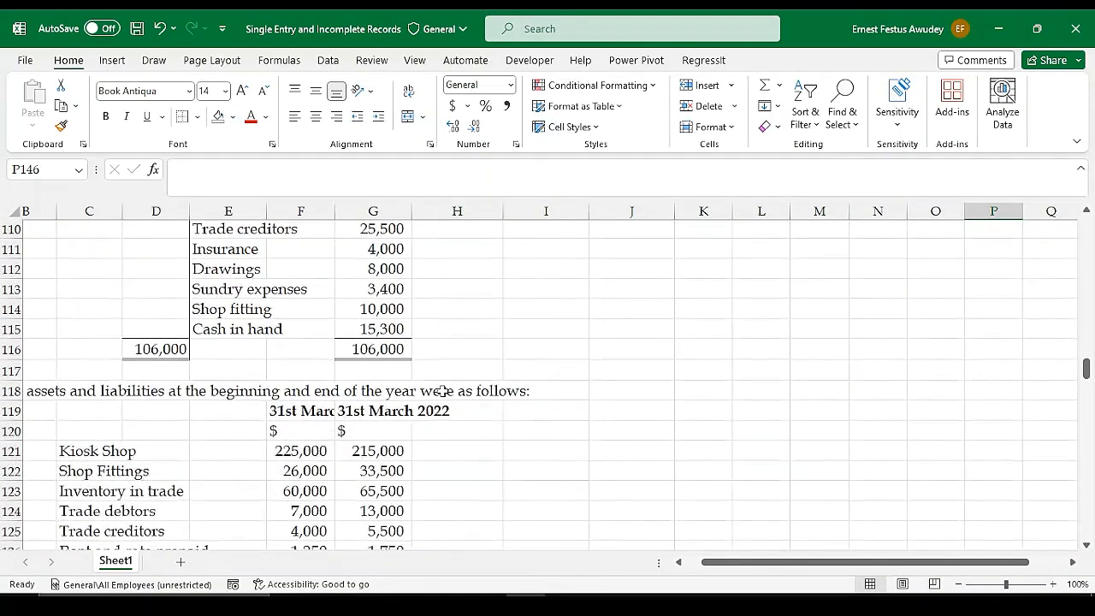
scroll(443, 391, up, 2)
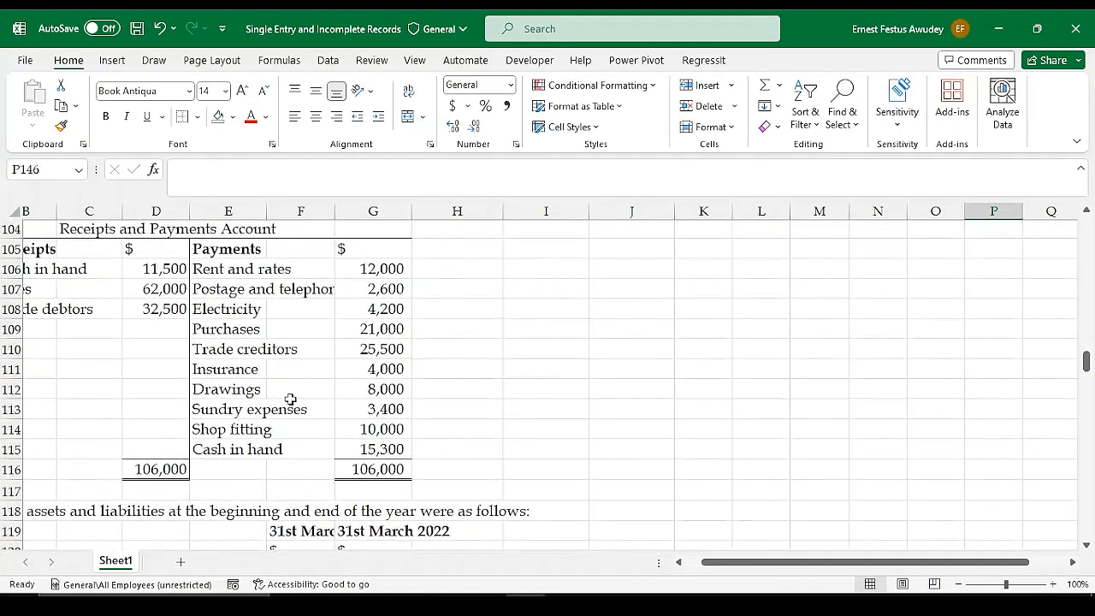
drag(709, 565, 689, 564)
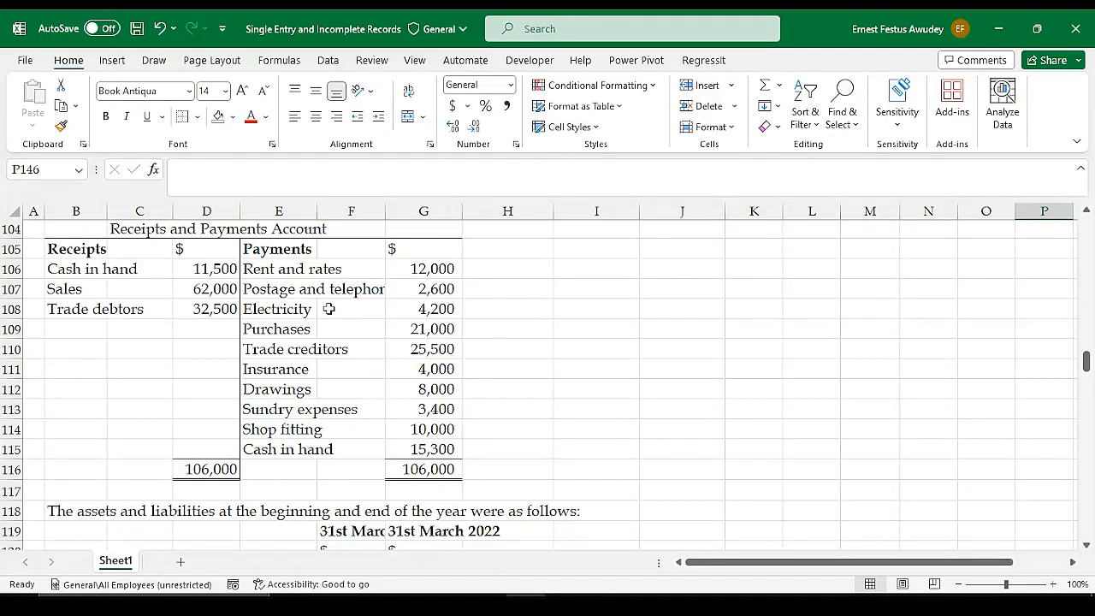
scroll(320, 309, up, 1)
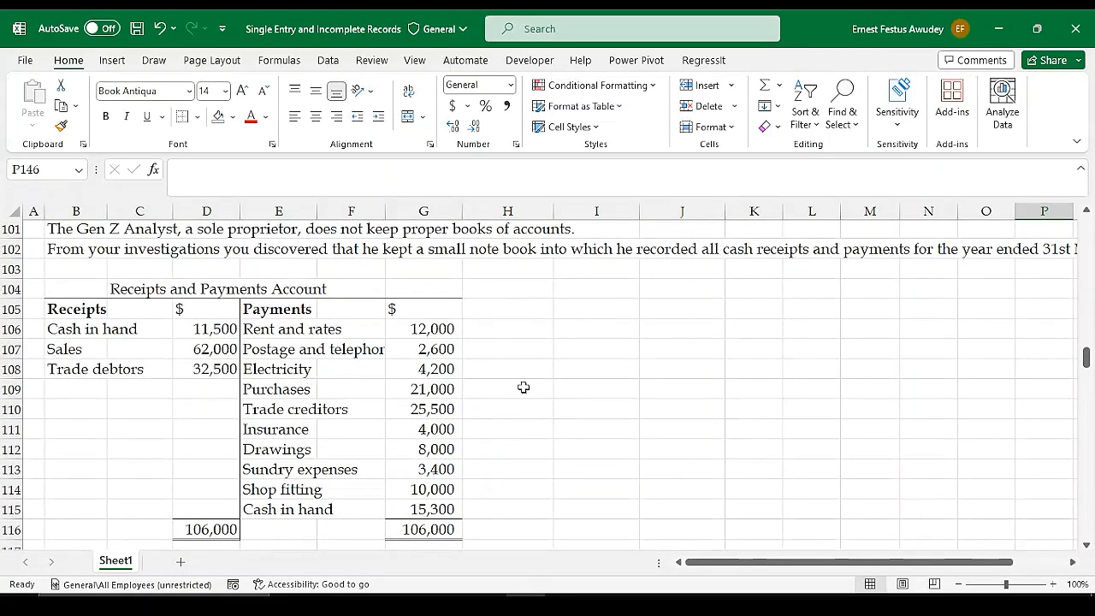
scroll(532, 386, down, 1)
scroll(437, 349, up, 1)
scroll(494, 382, down, 3)
scroll(481, 379, up, 2)
scroll(479, 377, up, 2)
scroll(539, 458, down, 5)
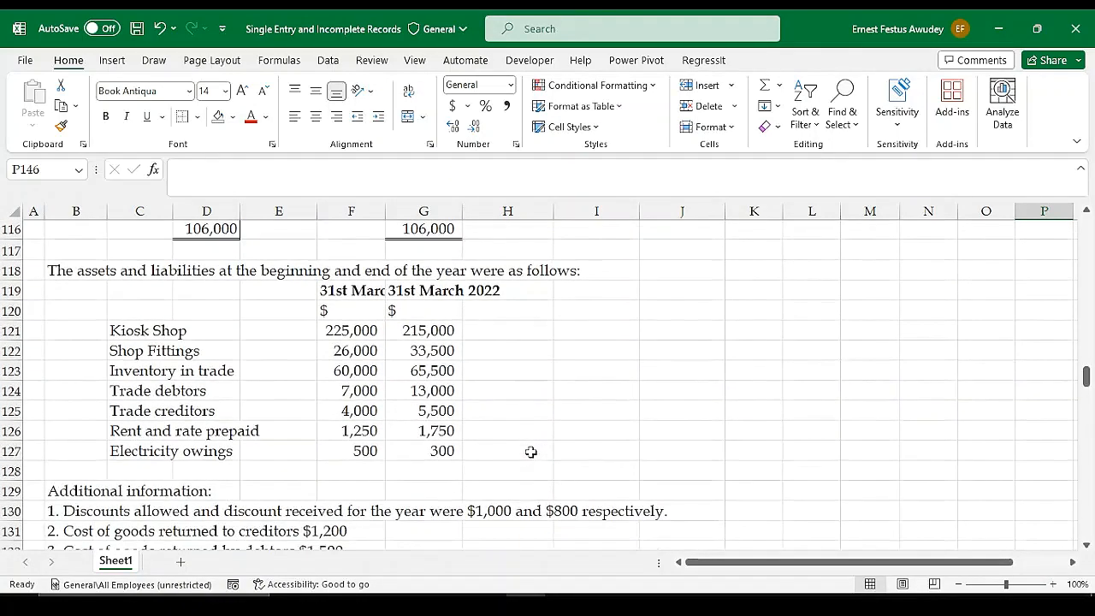
scroll(531, 451, down, 2)
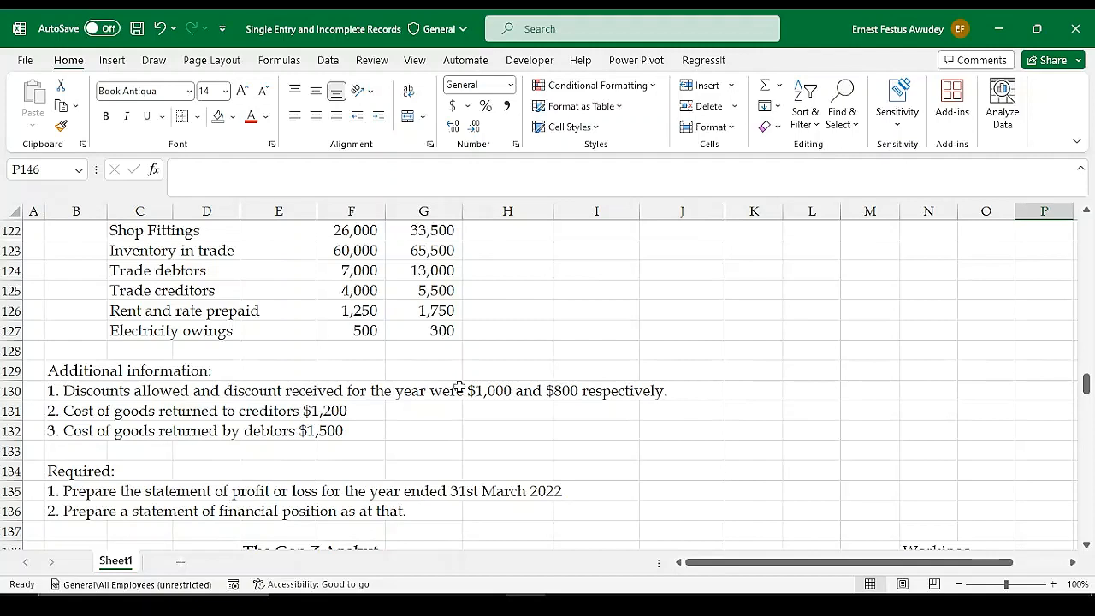
Enter the discount example figures 2000 in J125 and 100 in J126, beside the opening and closing balances
click(666, 288)
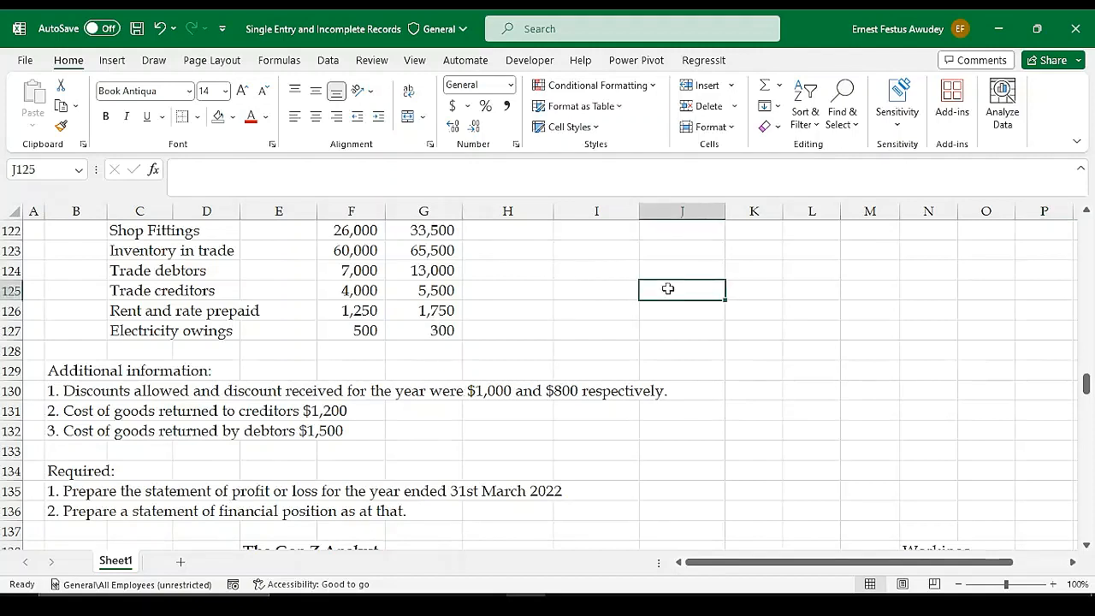
text(2000)
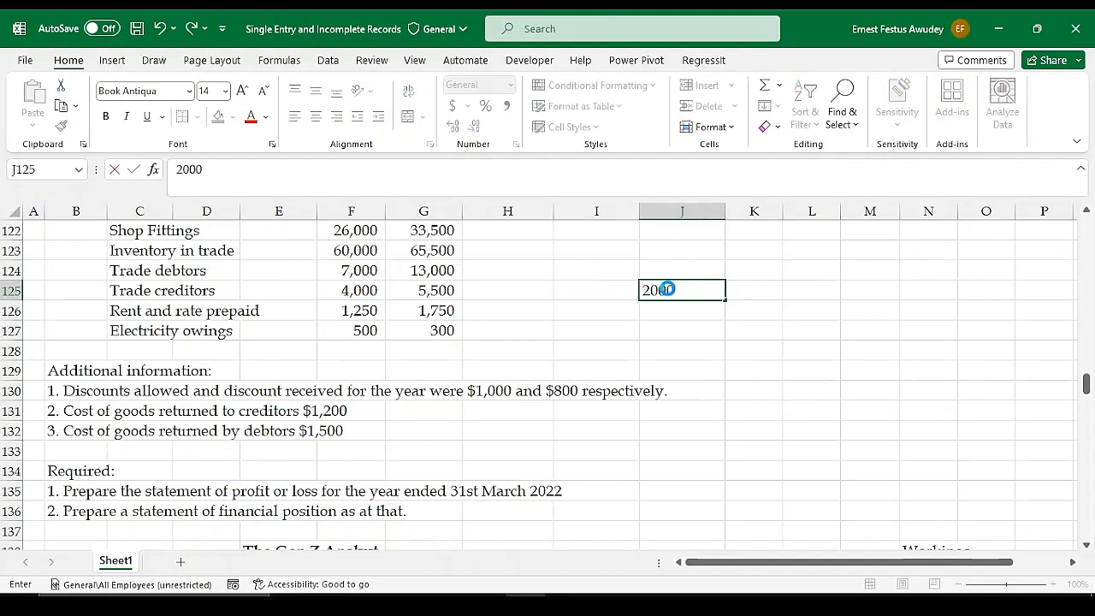
key(Return)
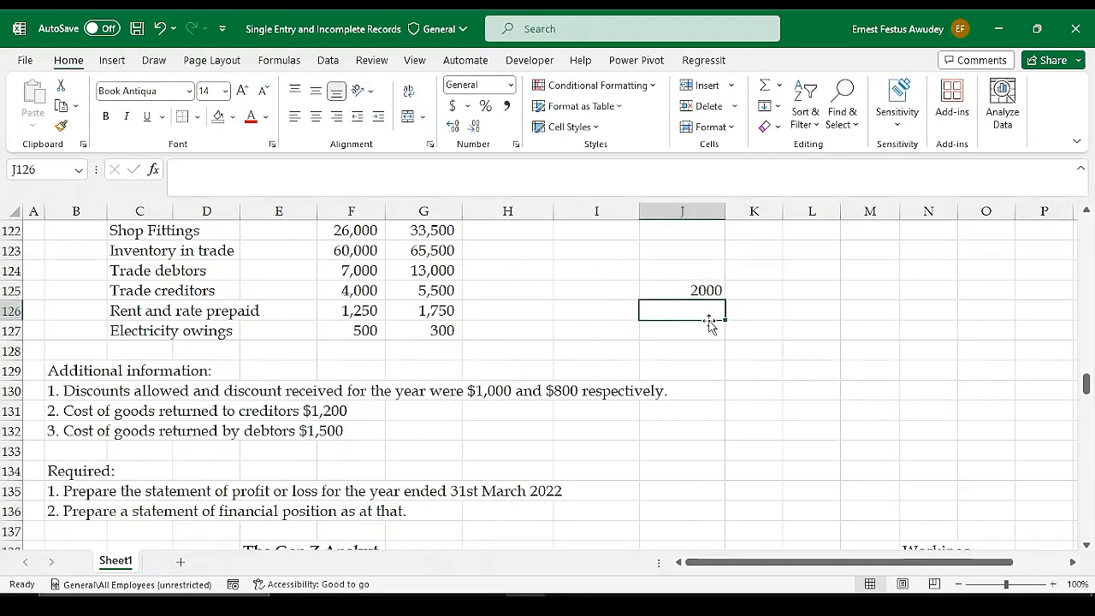
text(100)
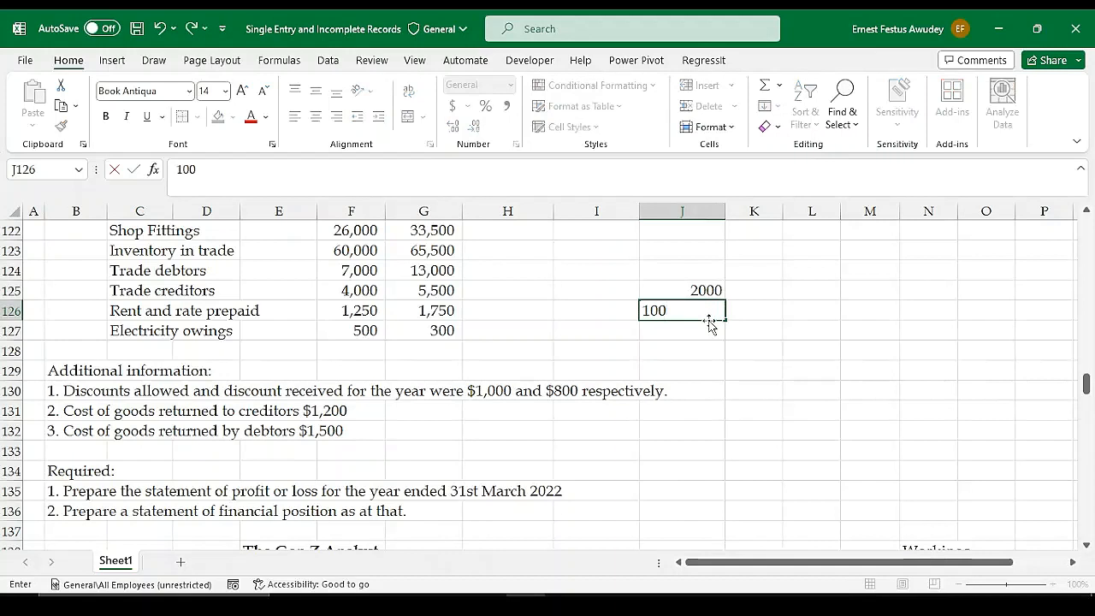
key(Return)
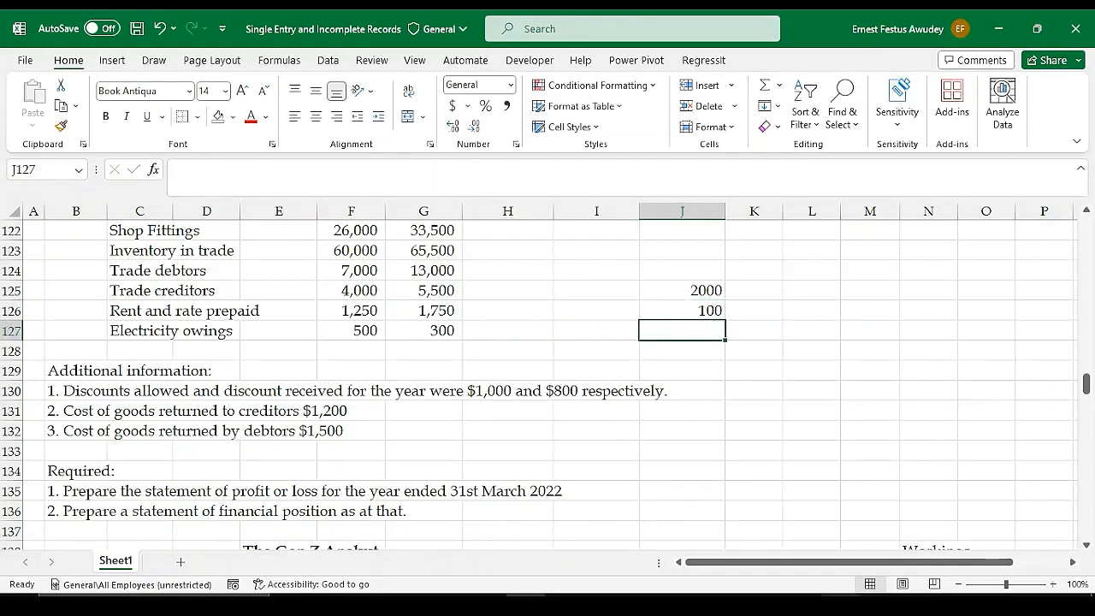
Calculate the amount net of discount in J127 with the formula =J125-J126
click(840, 605)
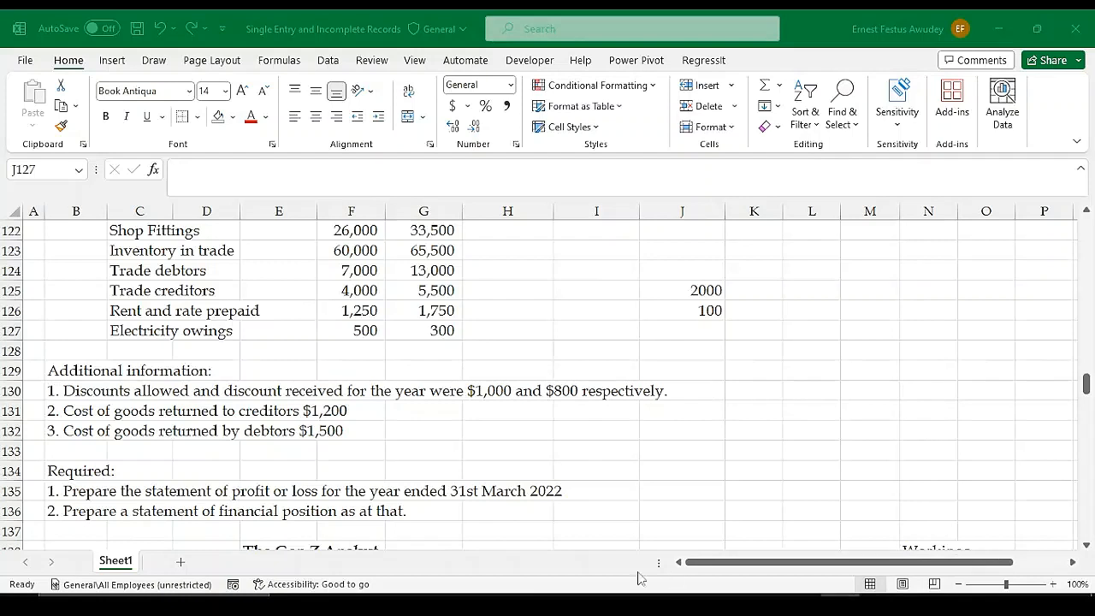
click(525, 605)
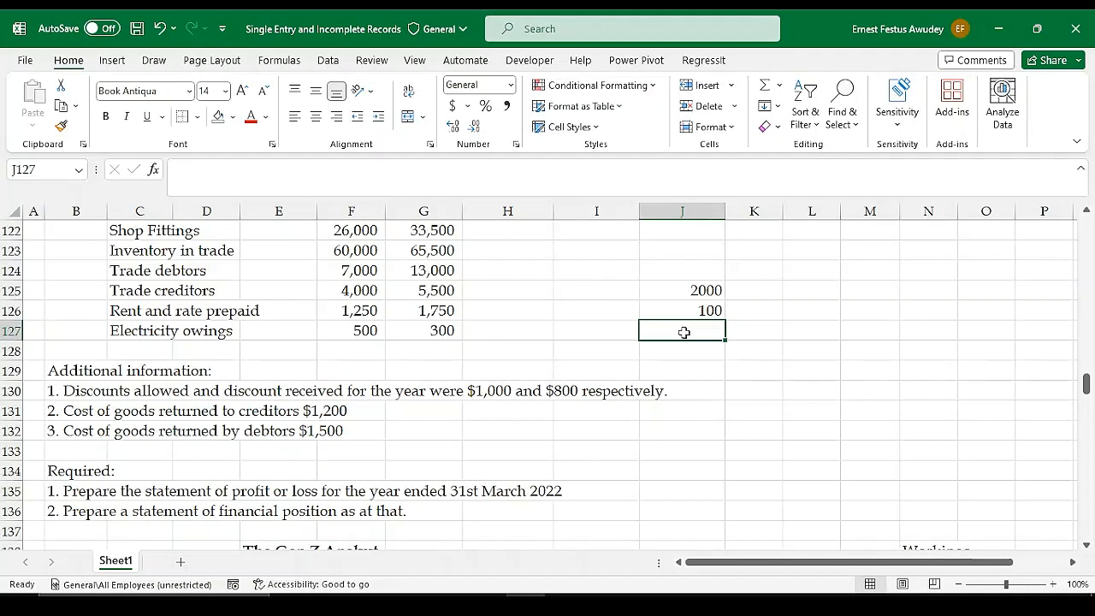
text(=)
click(702, 292)
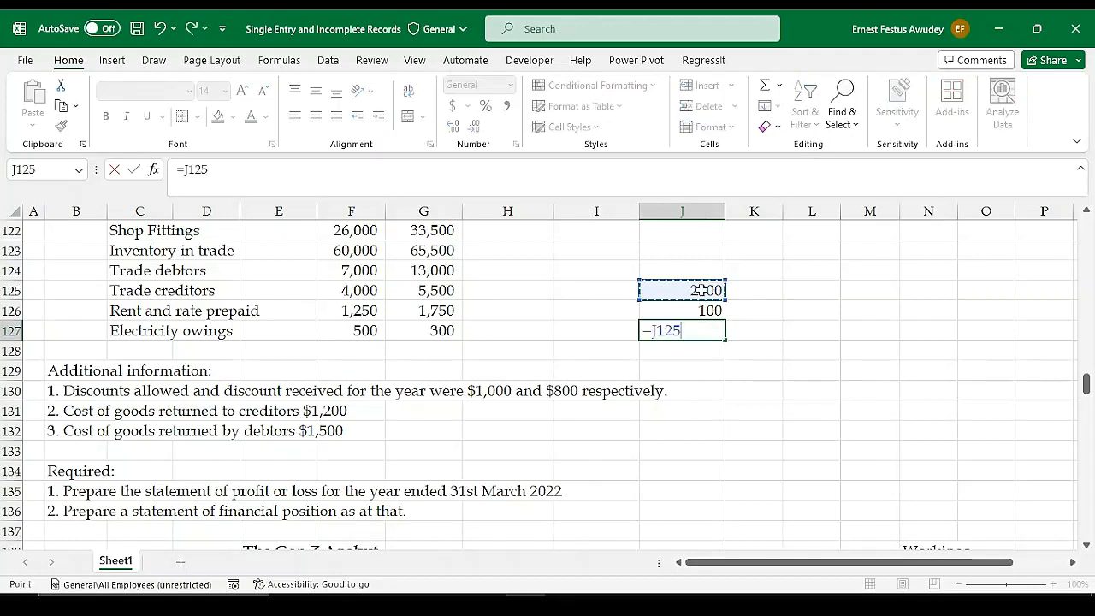
text(-)
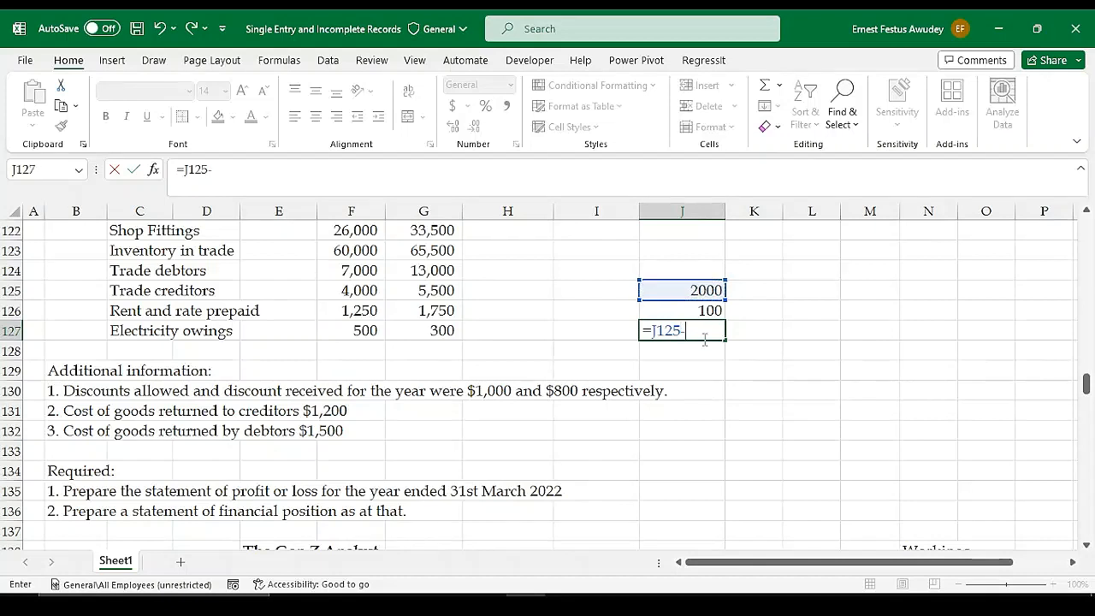
click(677, 310)
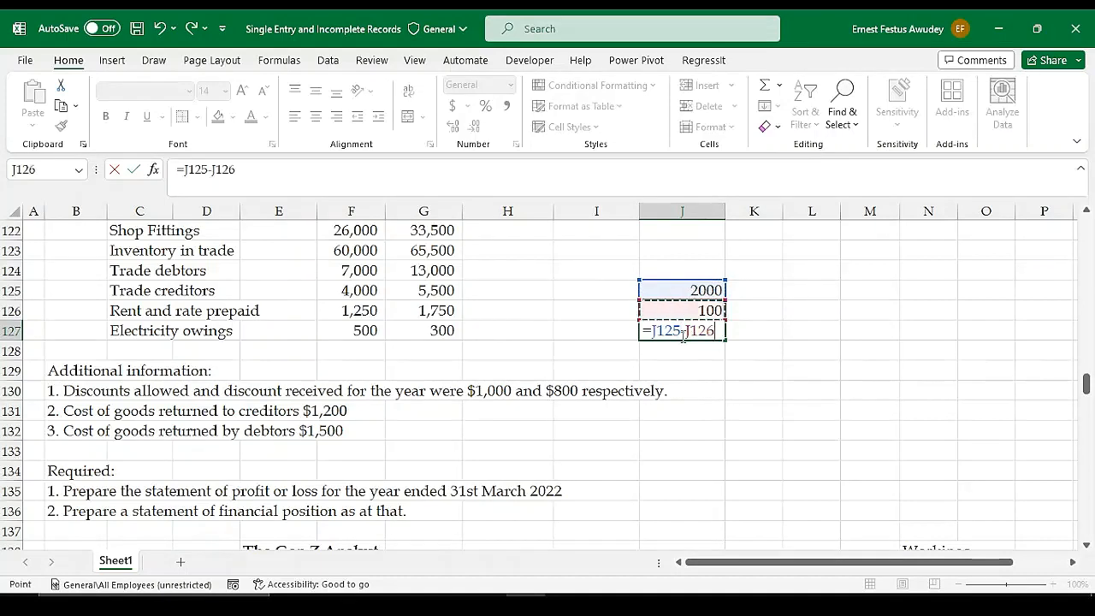
key(Return)
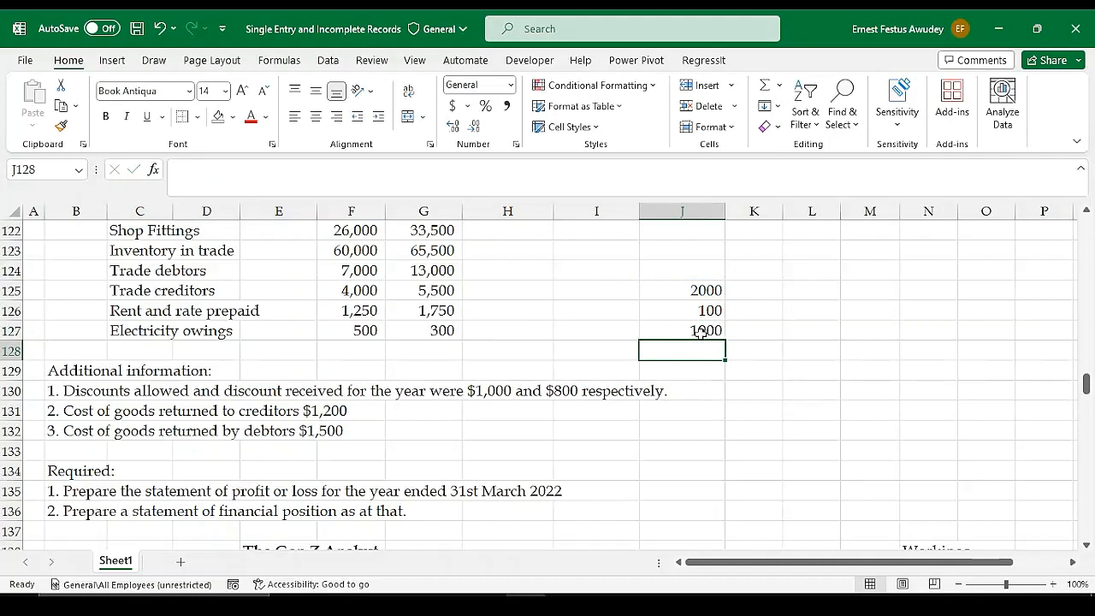
click(700, 333)
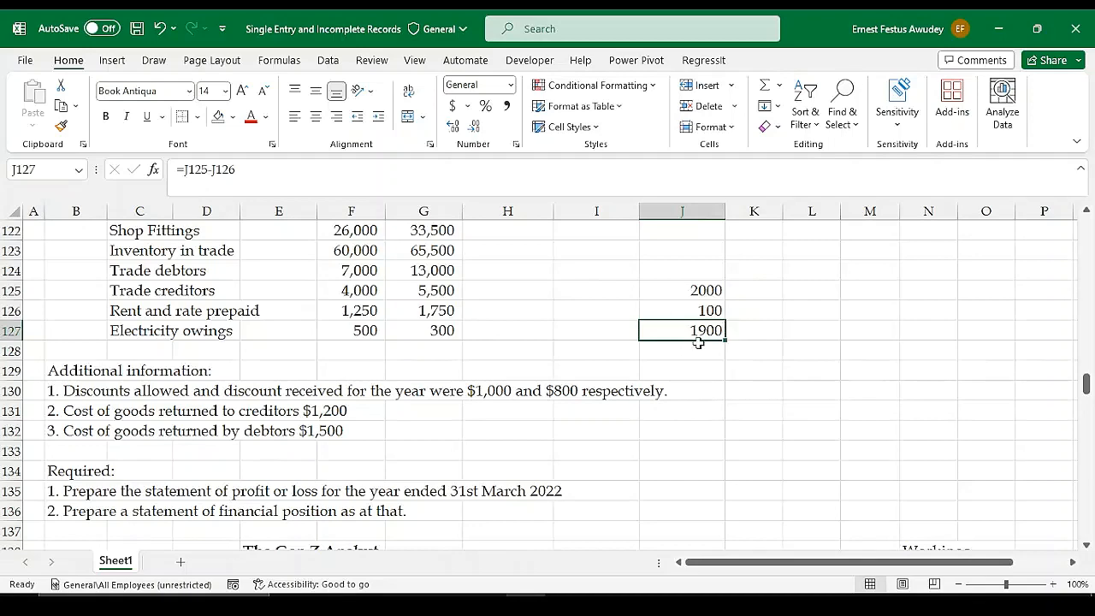
Enter the label "Discount Allowed" in P146 of the Receivables Control Account, below Cash
scroll(711, 406, down, 2)
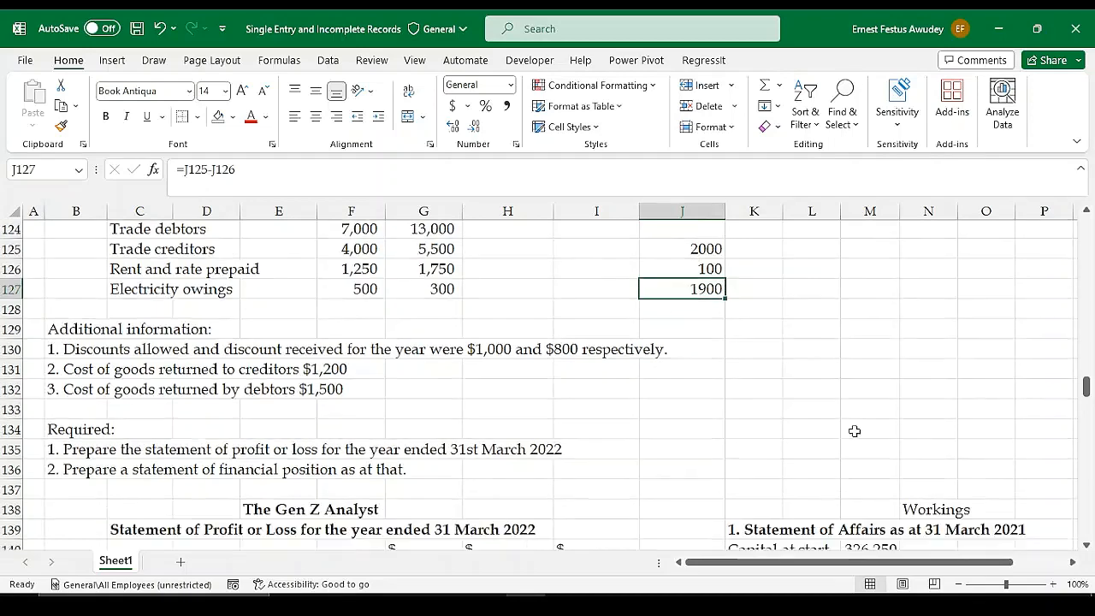
scroll(817, 479, down, 2)
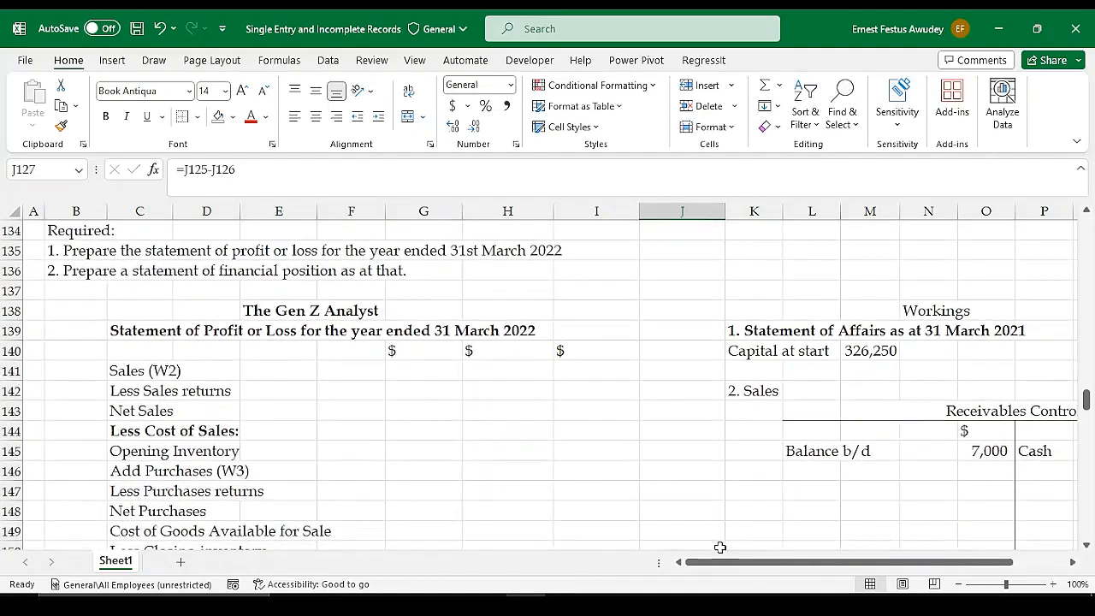
drag(719, 562, 775, 565)
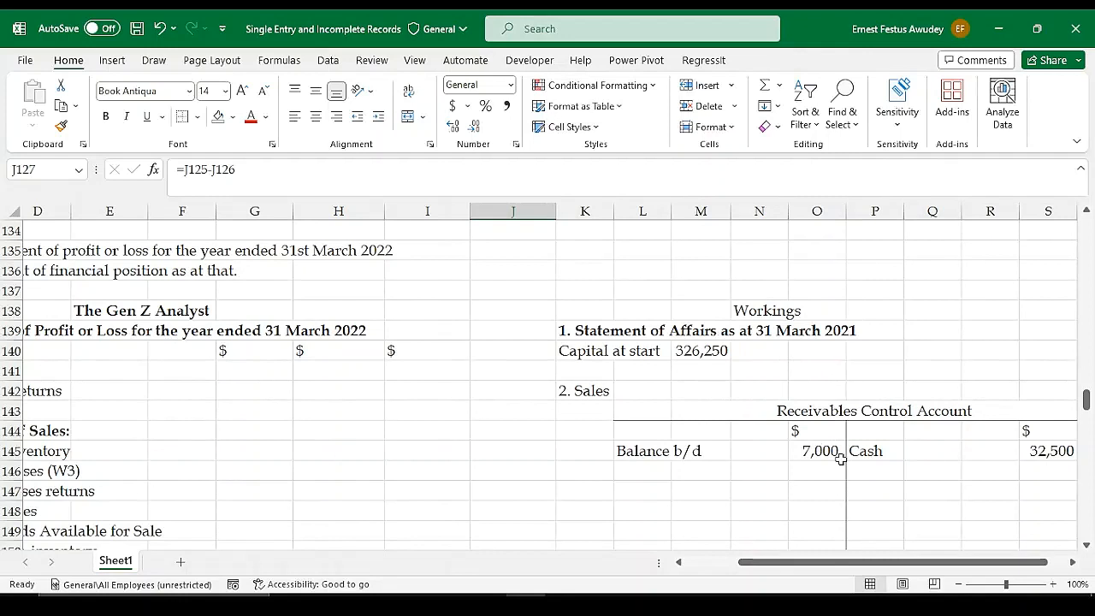
click(879, 469)
text(Di)
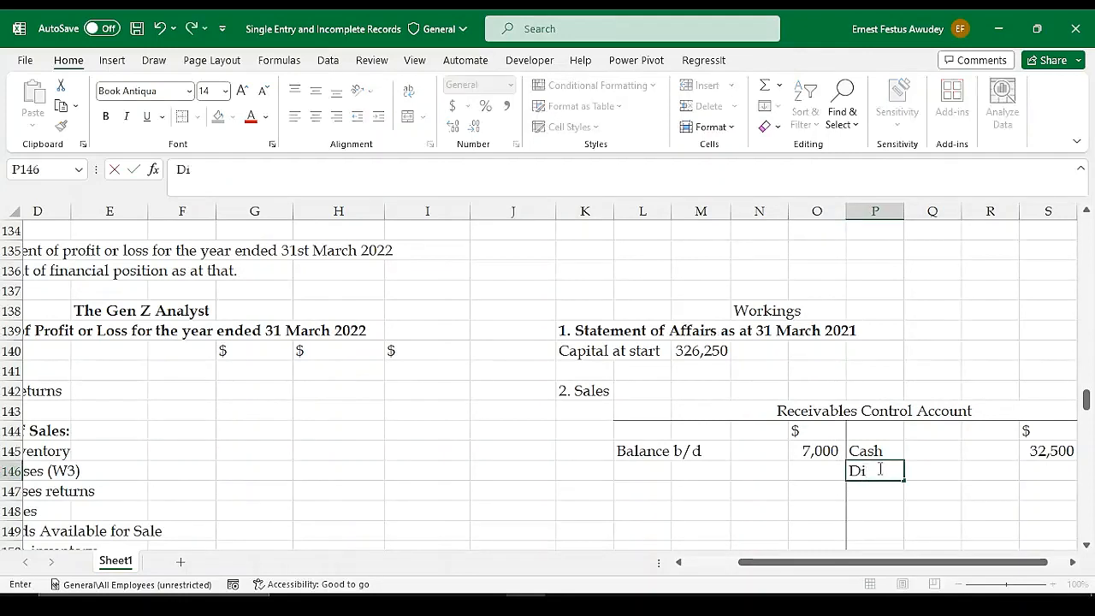
text(scpo)
text(ount A)
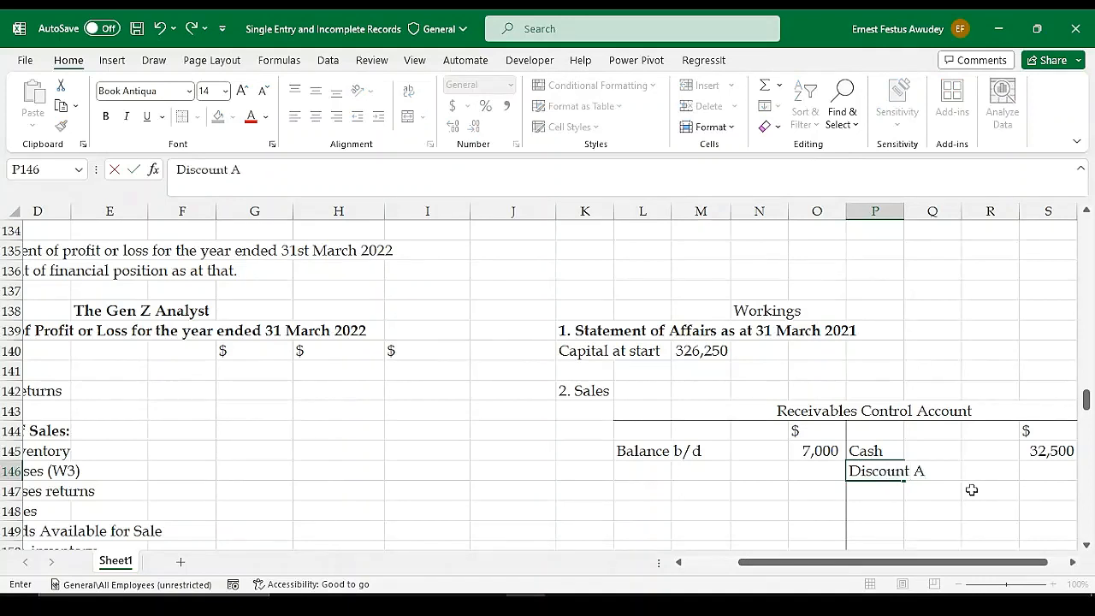
text(llowed)
Enter 1000 as the Discount Allowed amount in S146 of the Receivables Control Account
key(Tab)
key(Tab)
key(Tab)
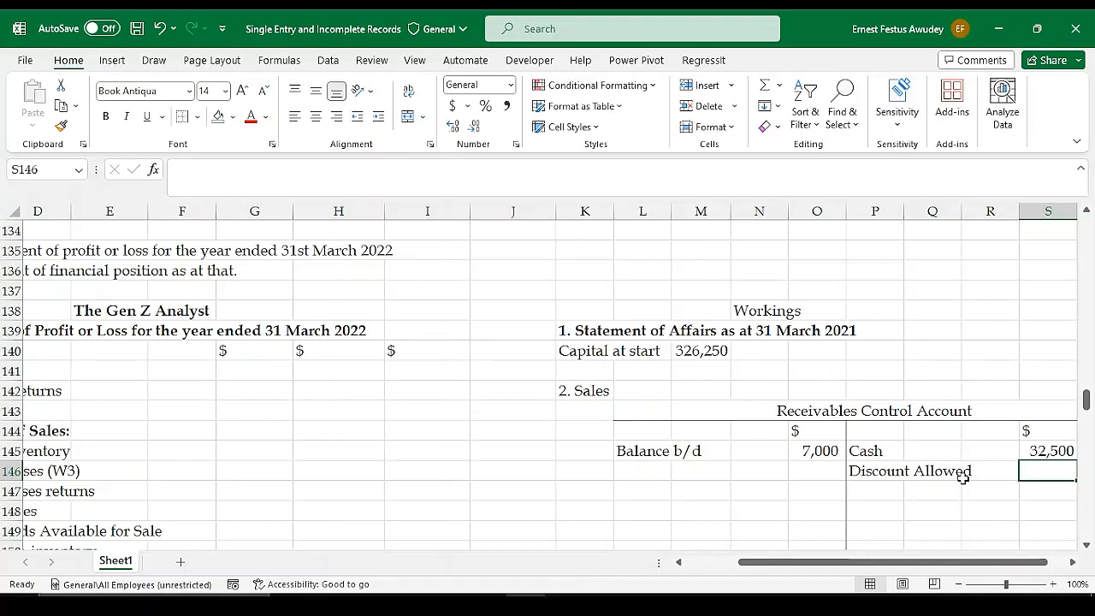
text(1000)
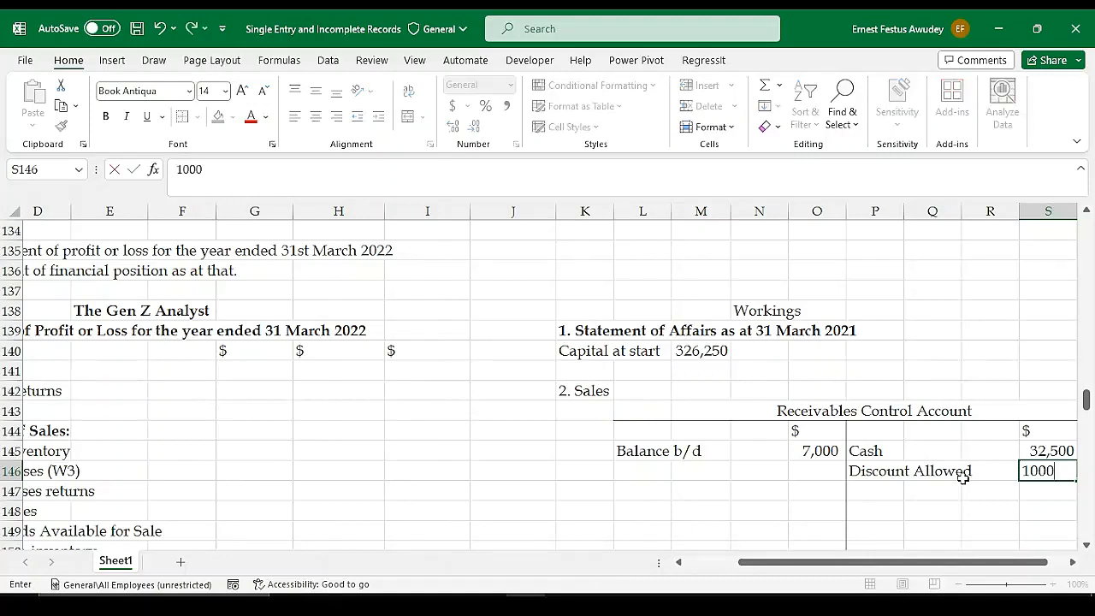
key(Return)
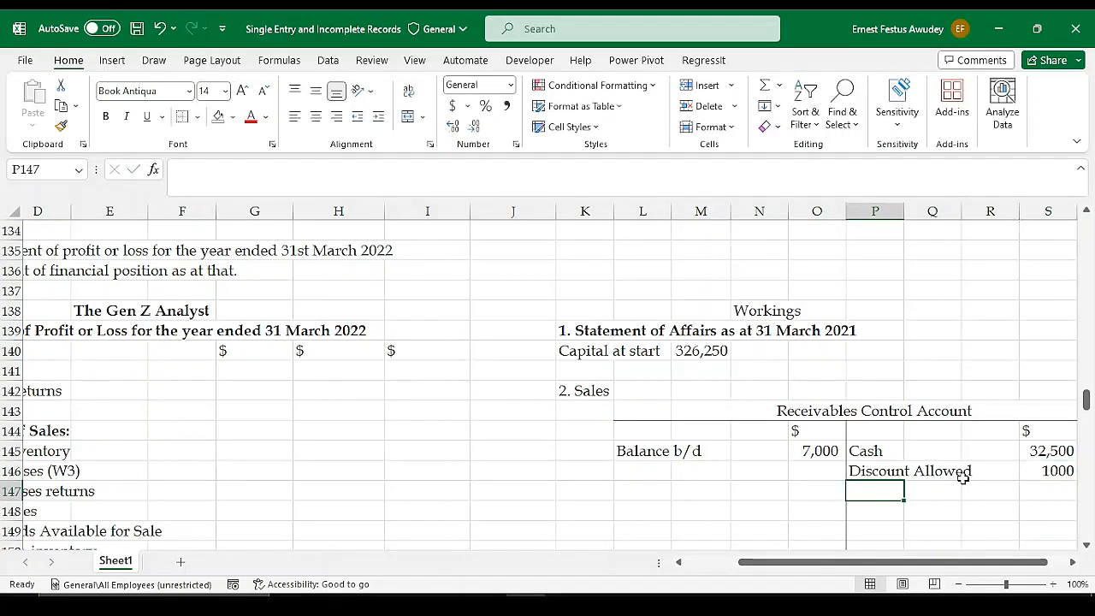
Format the credit amounts of both control accounts, S145:S160, with thousands separators and no decimal places
click(1036, 471)
drag(935, 563, 970, 564)
drag(980, 443, 992, 389)
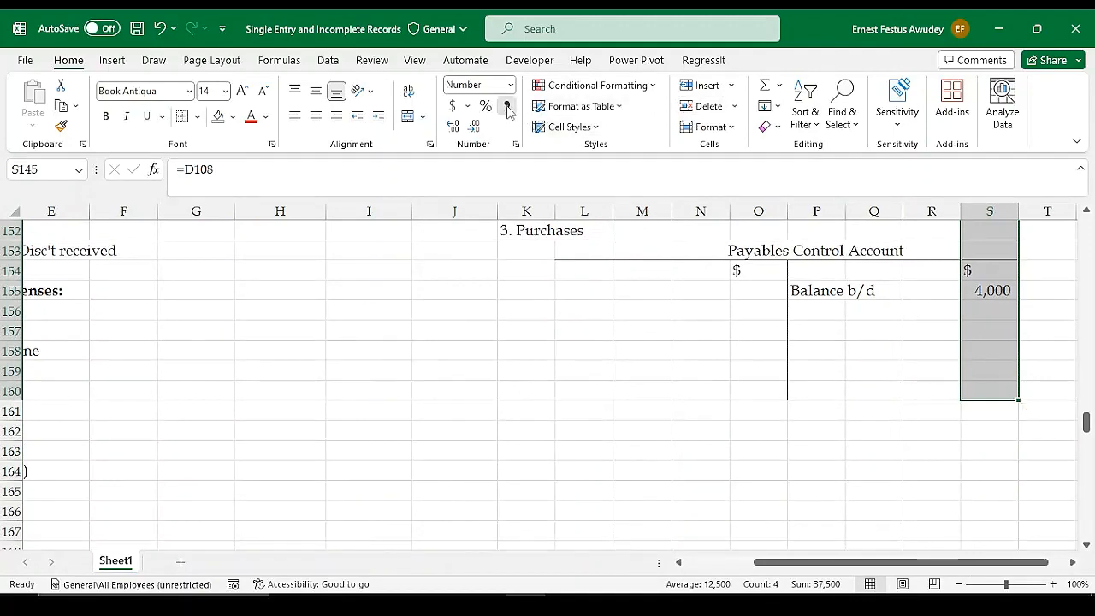
click(506, 106)
click(475, 126)
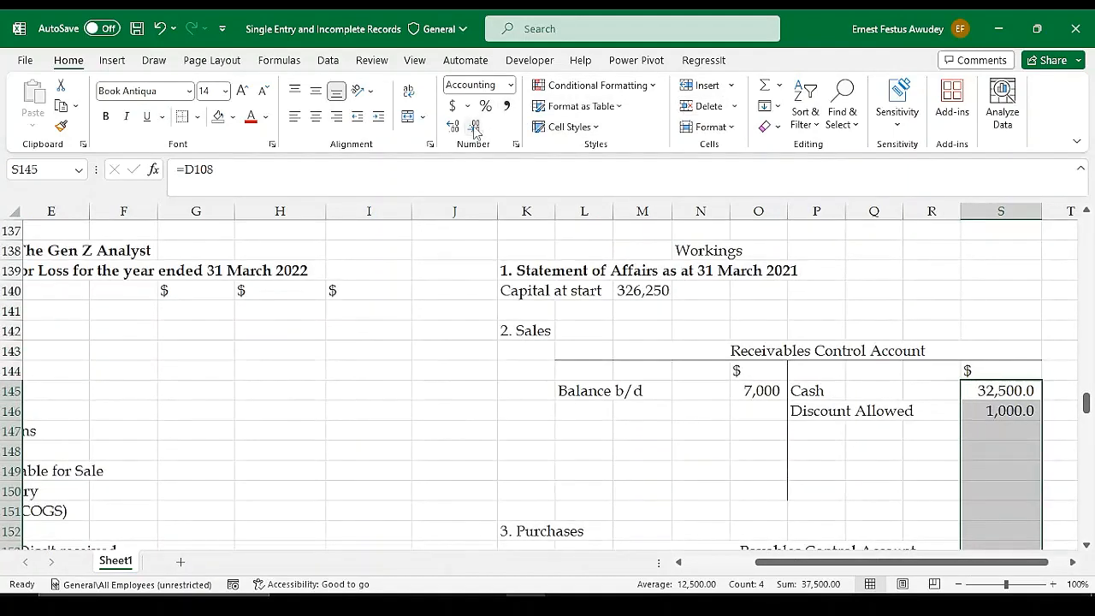
click(475, 127)
Format the debit amounts of both control accounts, from O145 downward, with thousands separators and no decimal places
drag(764, 382, 752, 427)
click(508, 106)
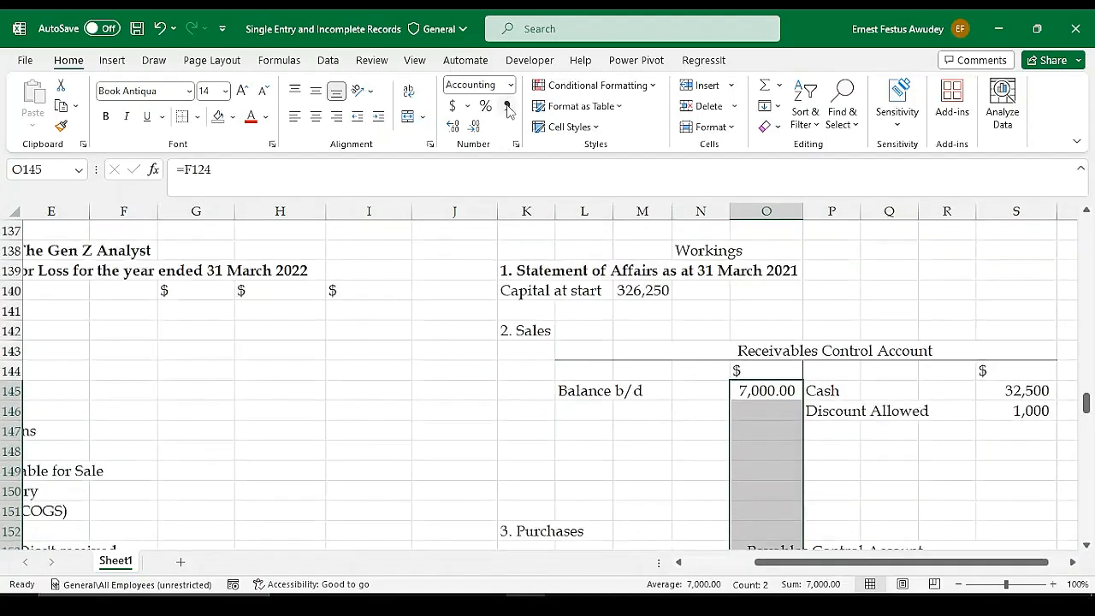
click(473, 125)
click(473, 125)
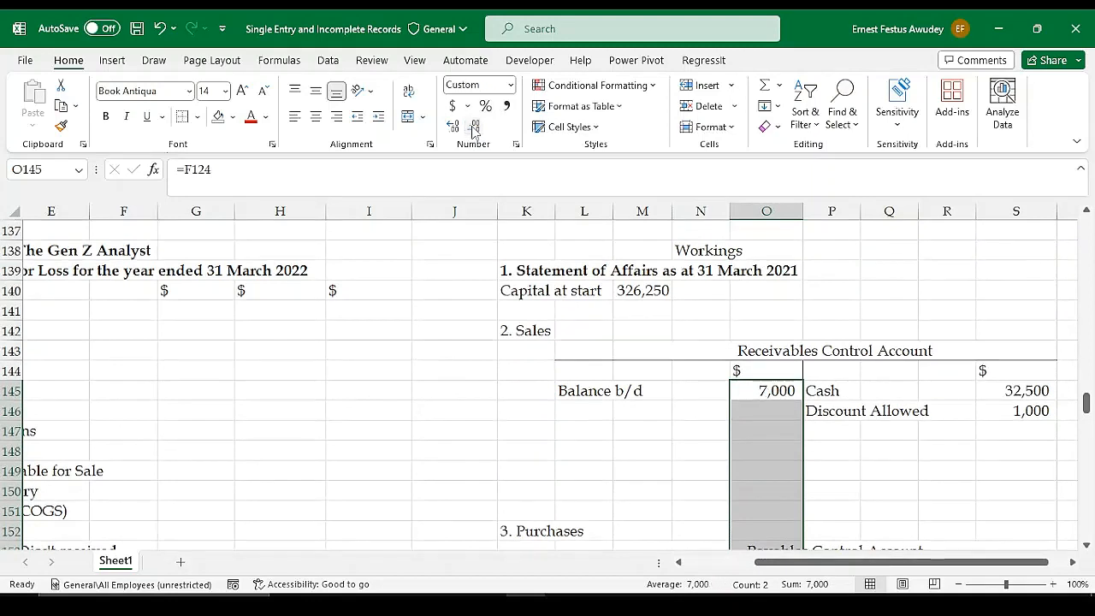
click(776, 452)
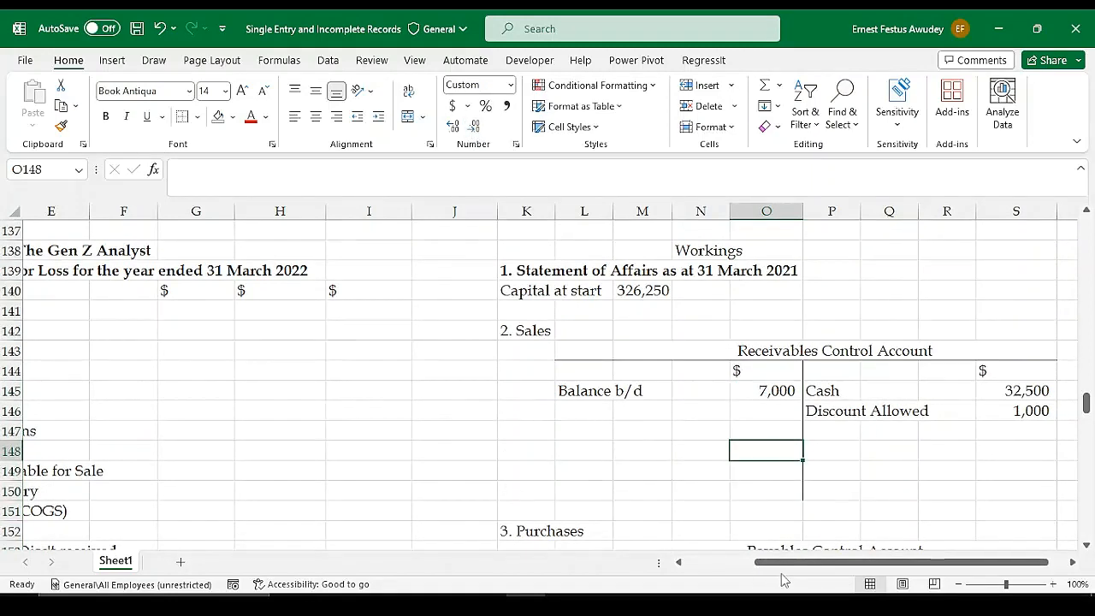
Examine the additional information on discounts and returned goods against the profit or loss layout and the control accounts
mouse_move(802, 570)
mouse_down()
mouse_move(739, 567)
mouse_move(788, 566)
mouse_up()
scroll(864, 391, down, 1)
scroll(864, 391, down, 1)
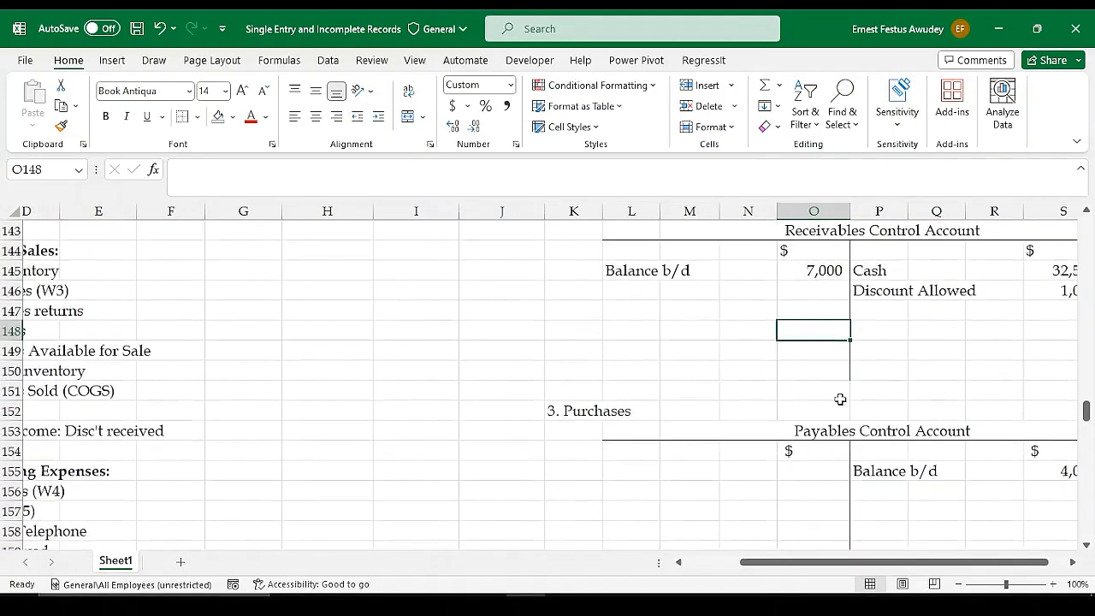
scroll(840, 400, up, 1)
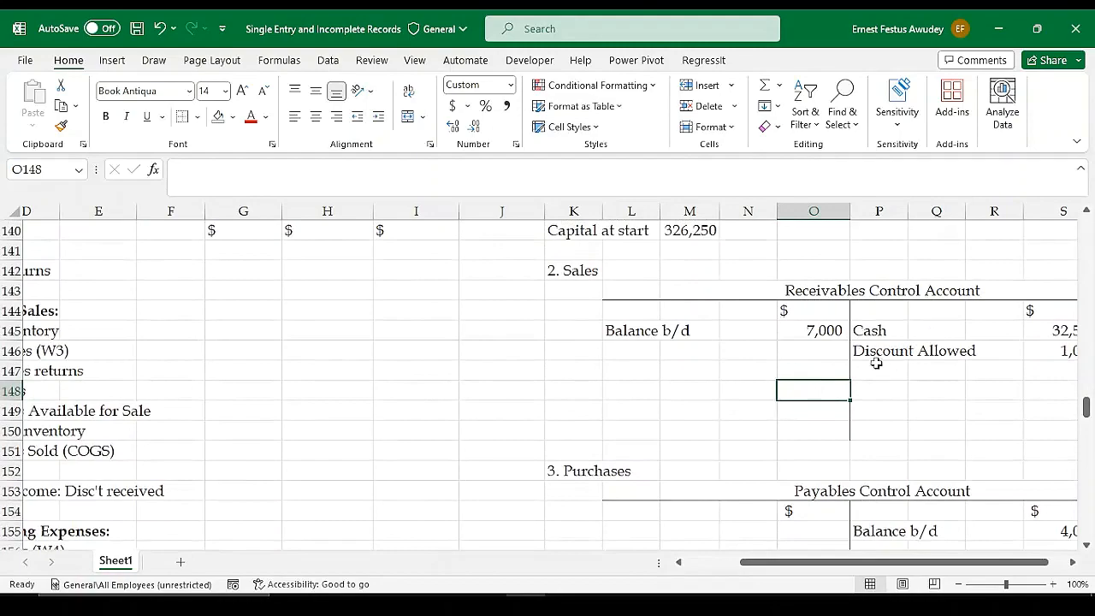
drag(753, 565, 695, 566)
scroll(409, 334, up, 3)
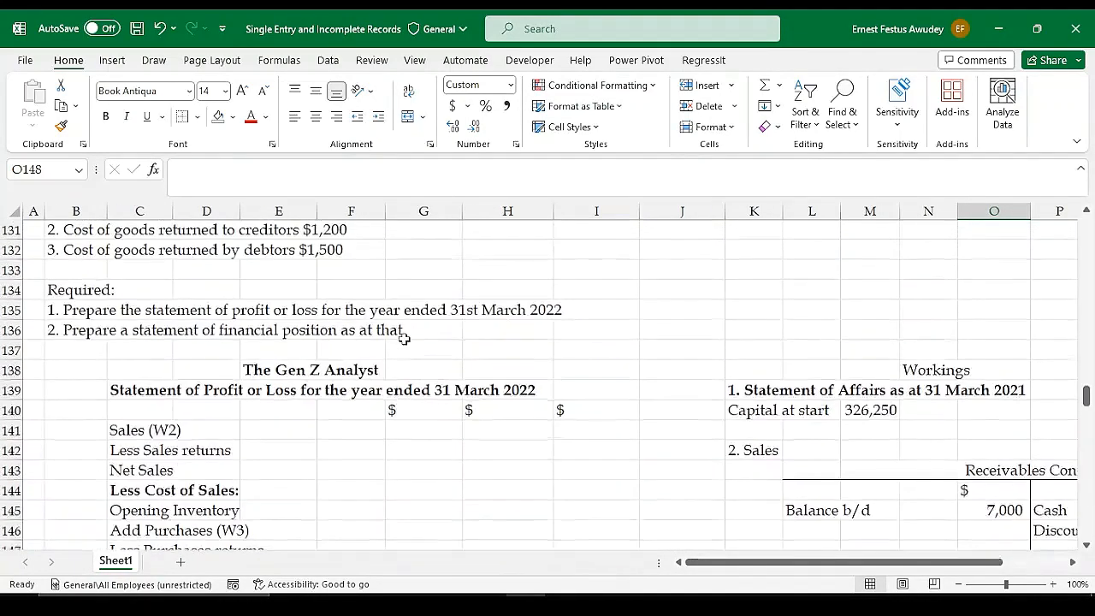
scroll(403, 339, up, 2)
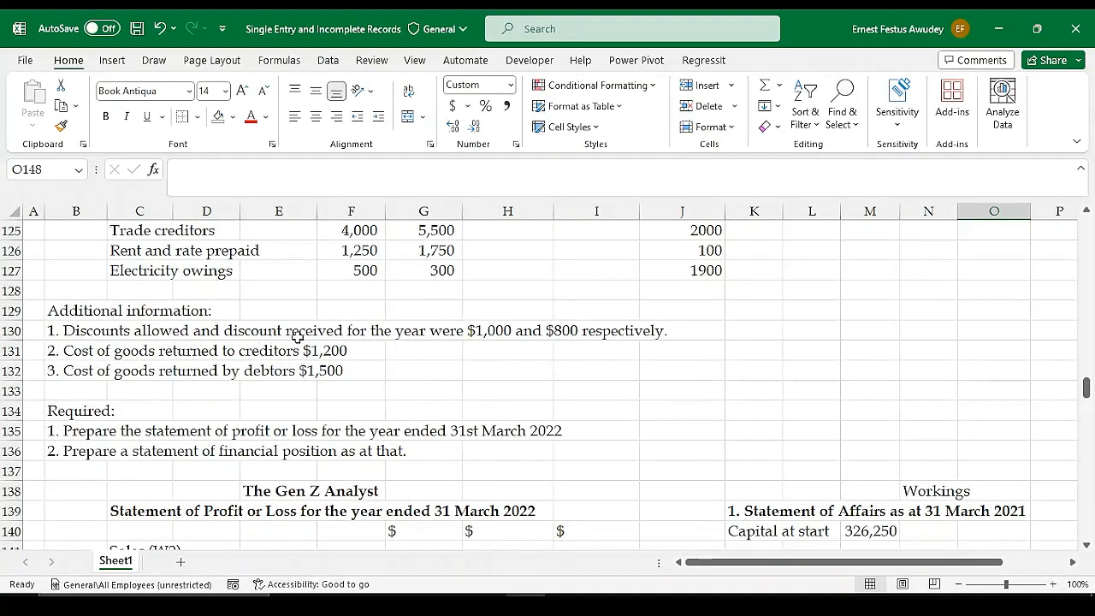
scroll(827, 449, down, 6)
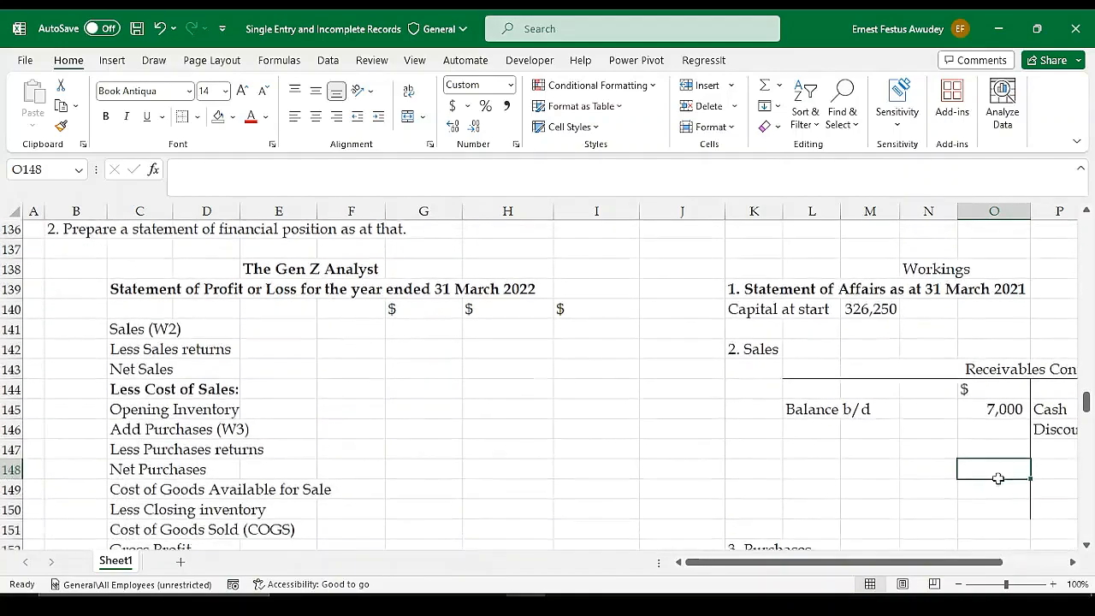
scroll(1027, 443, down, 1)
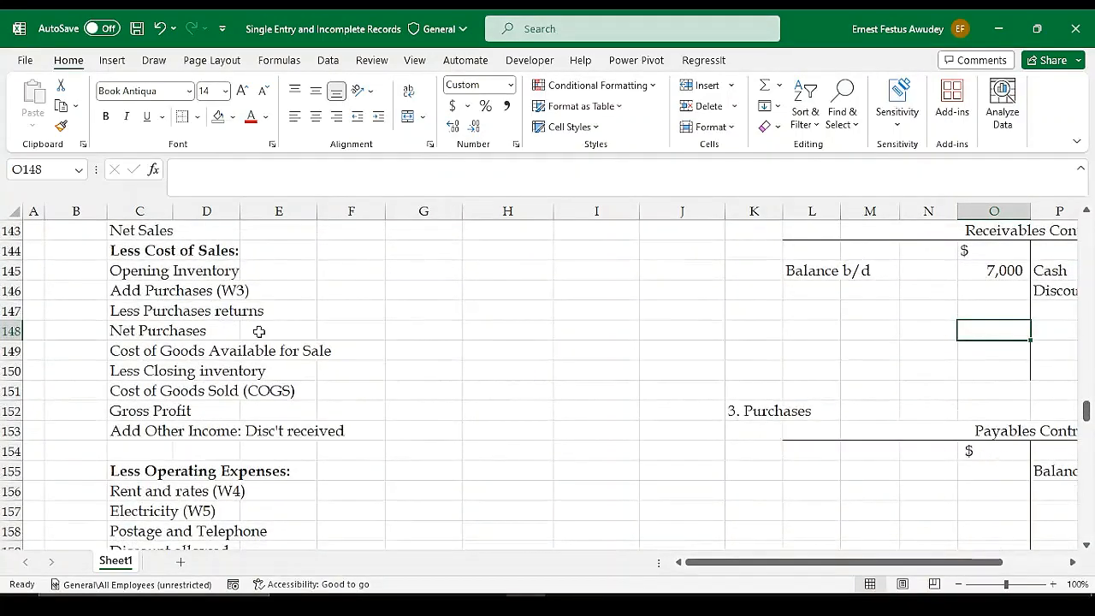
scroll(258, 331, up, 7)
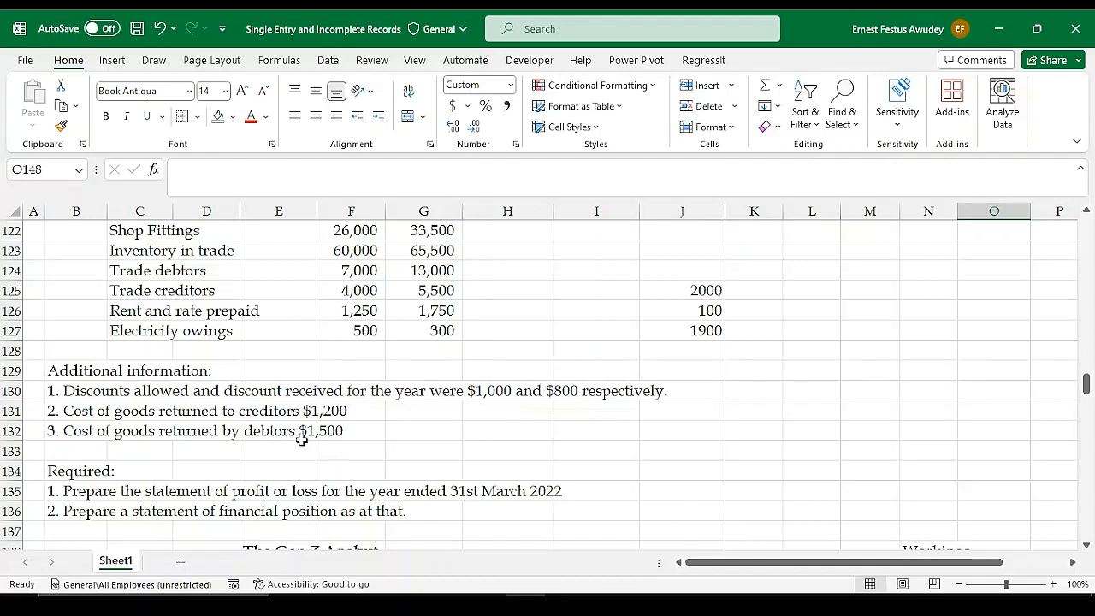
Note "Return inwards" in G132 beside the cost of goods returned by debtors
click(424, 431)
text(Re)
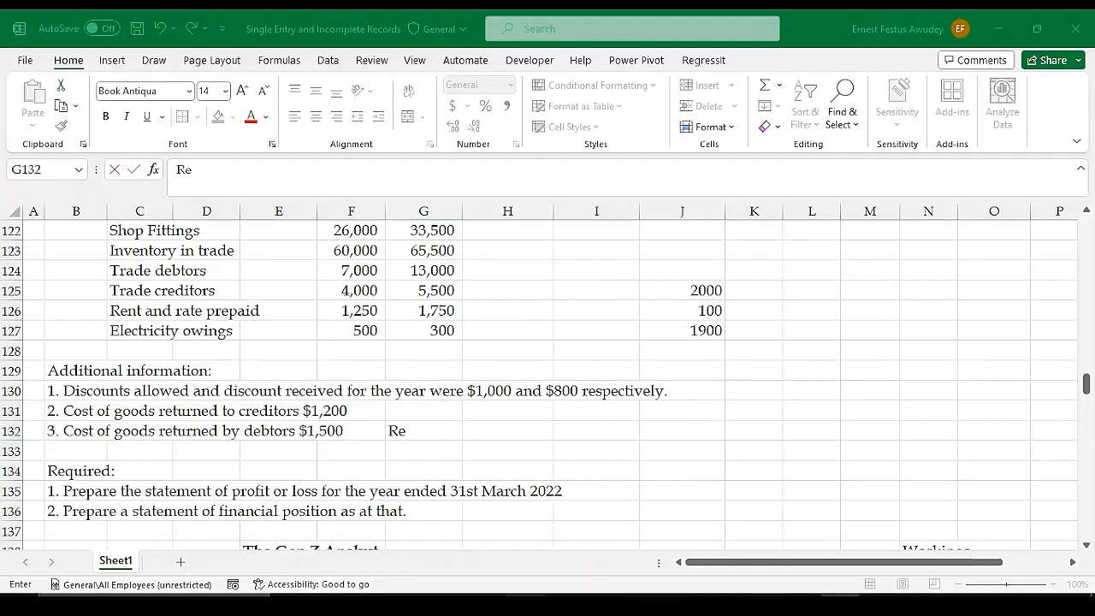
click(526, 604)
text(ru)
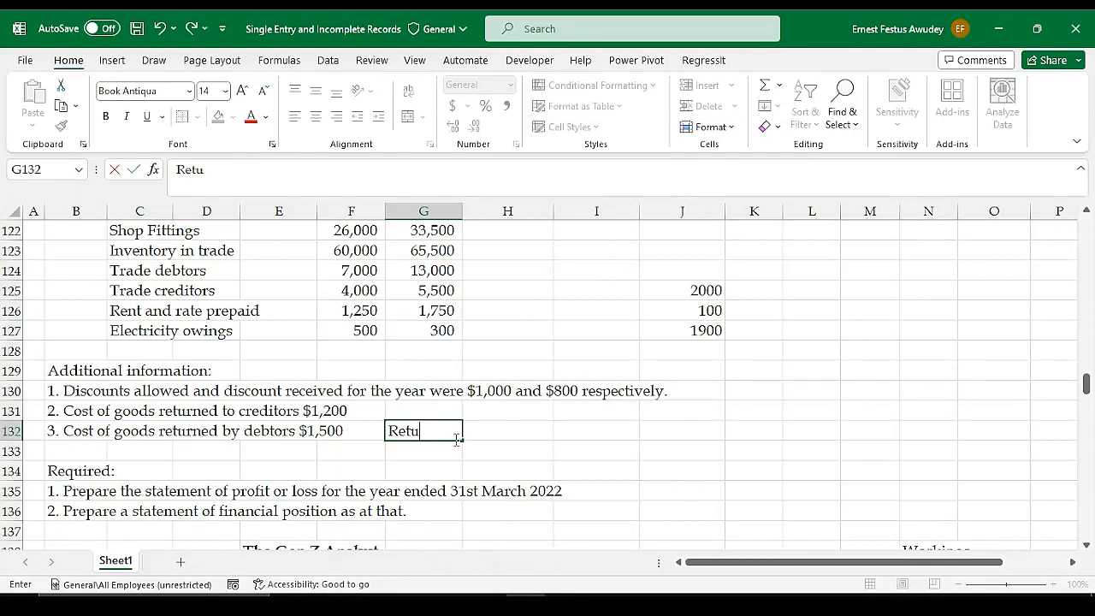
text(rn inwards)
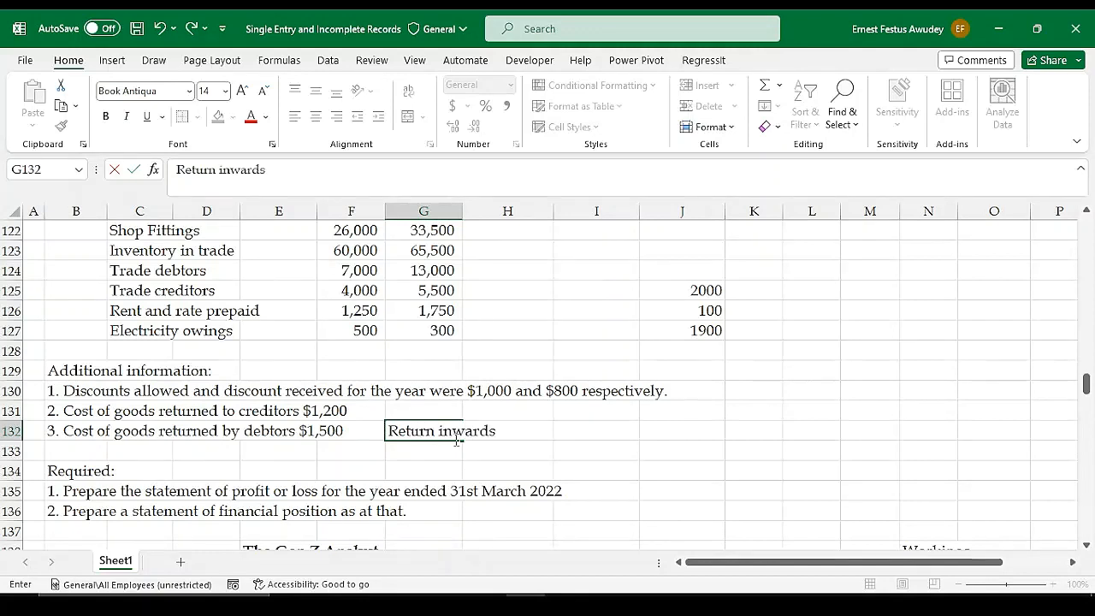
key(Return)
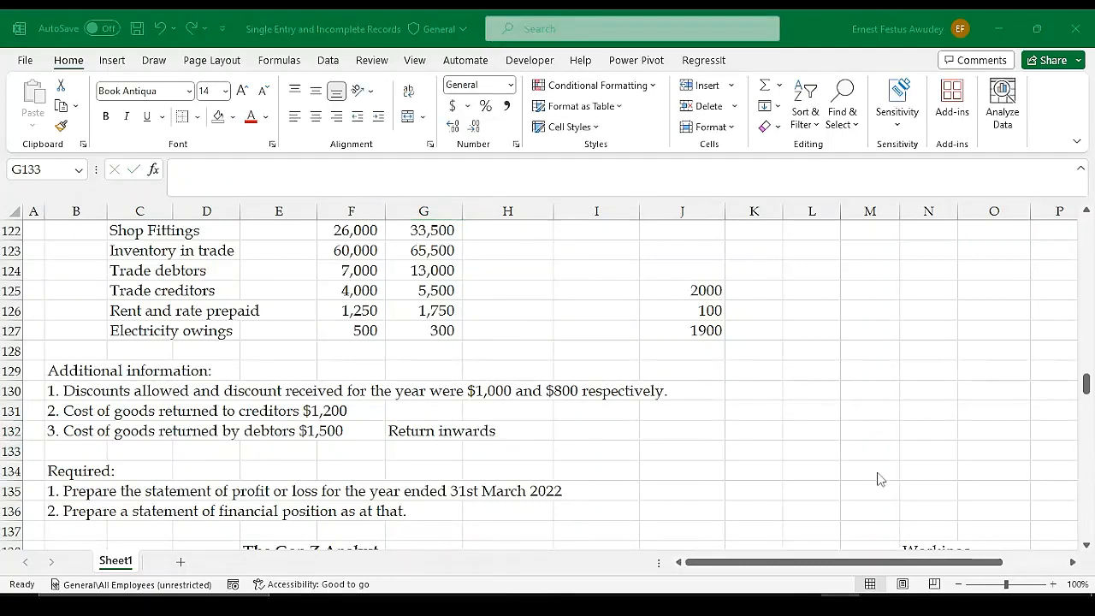
click(527, 606)
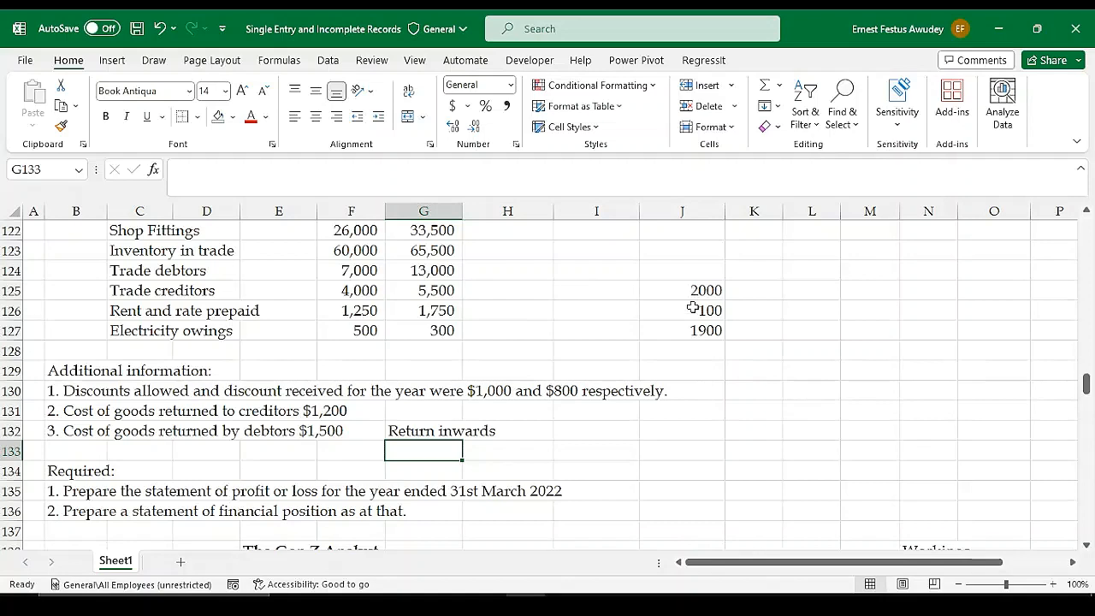
Enter example amounts 1500 in K125 and 500 in K126 beside the scratch figures in column J
scroll(682, 494, down, 2)
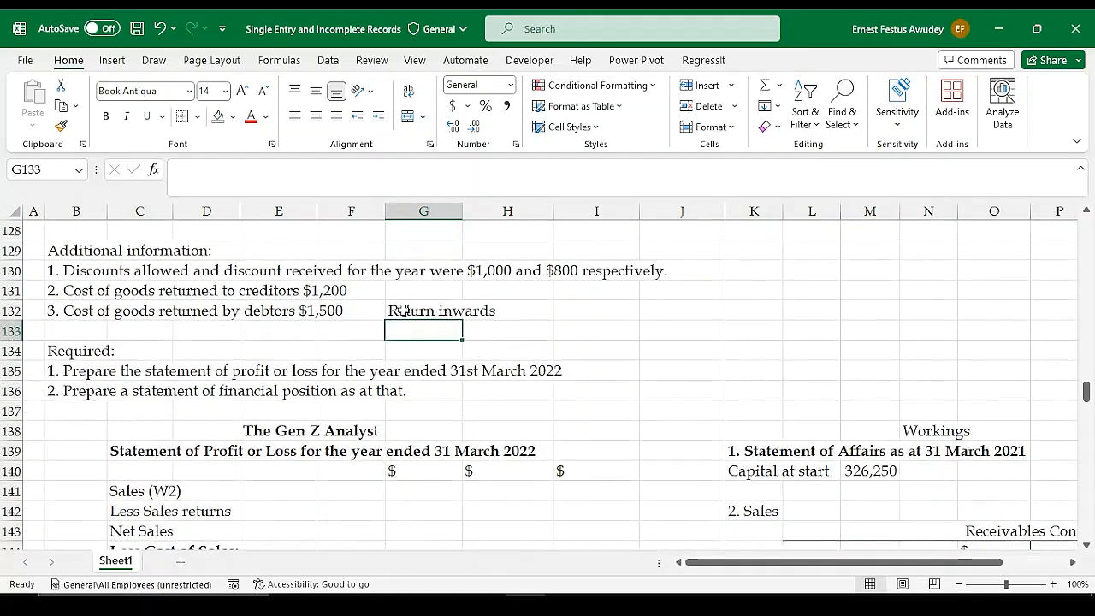
scroll(650, 310, up, 2)
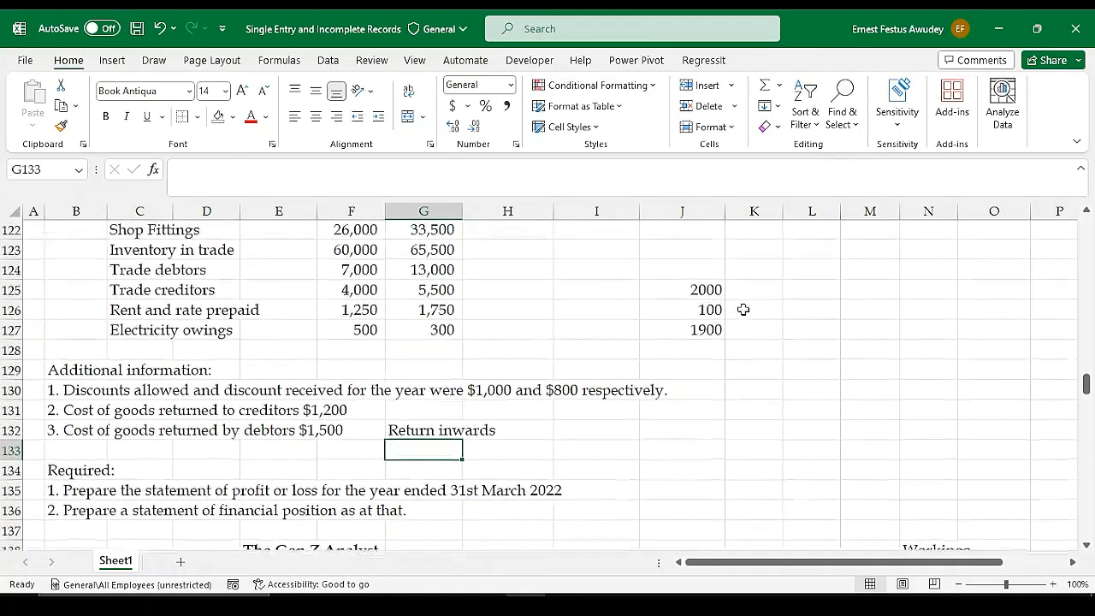
click(688, 290)
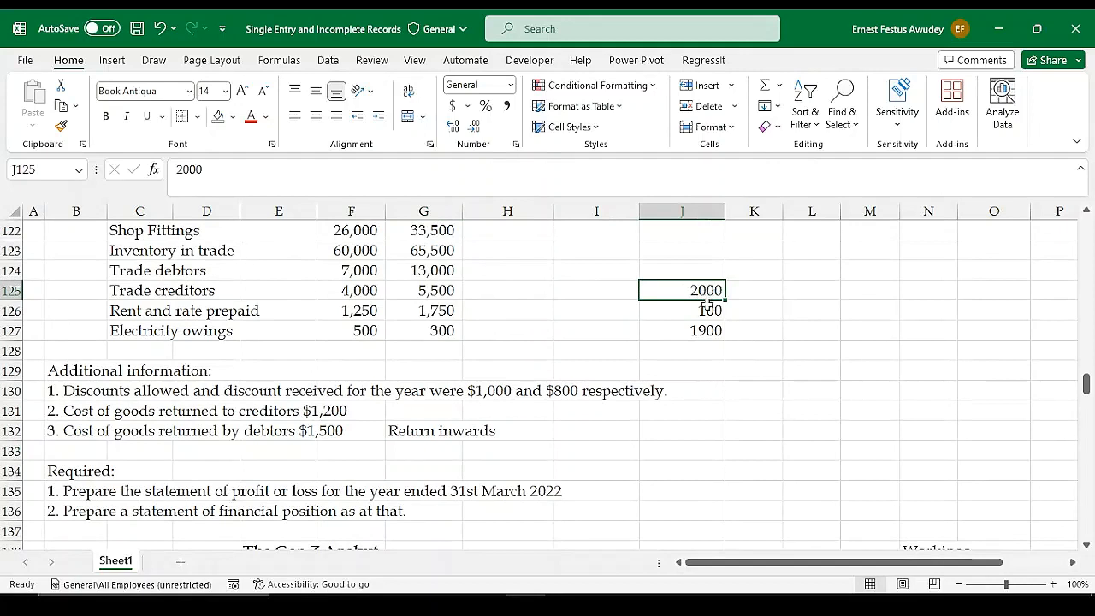
click(700, 310)
click(700, 290)
click(756, 291)
text(1500)
key(ctrl+Return)
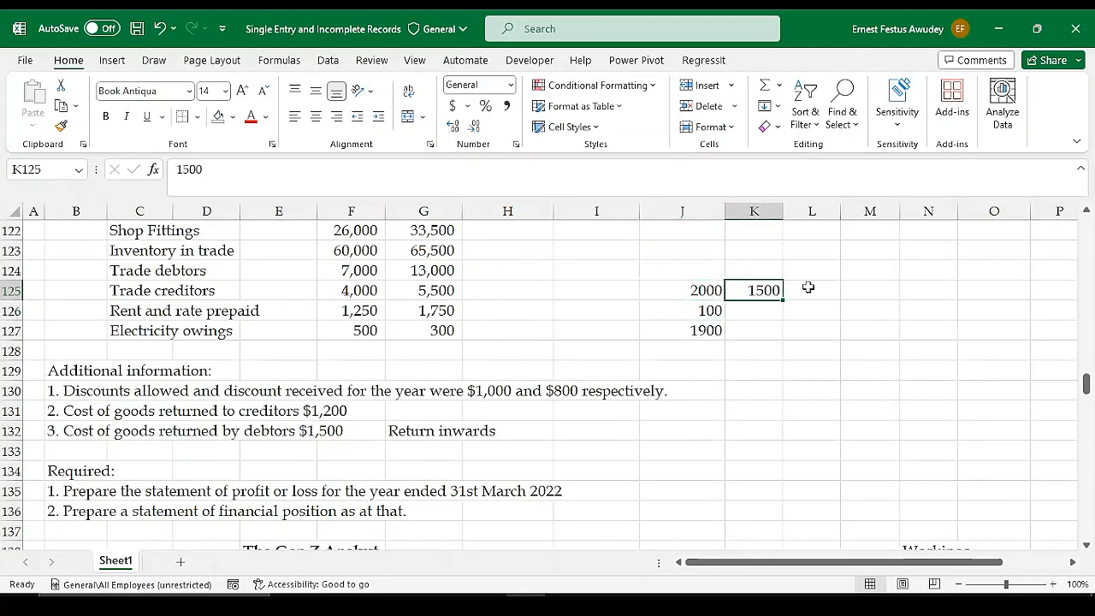
click(766, 306)
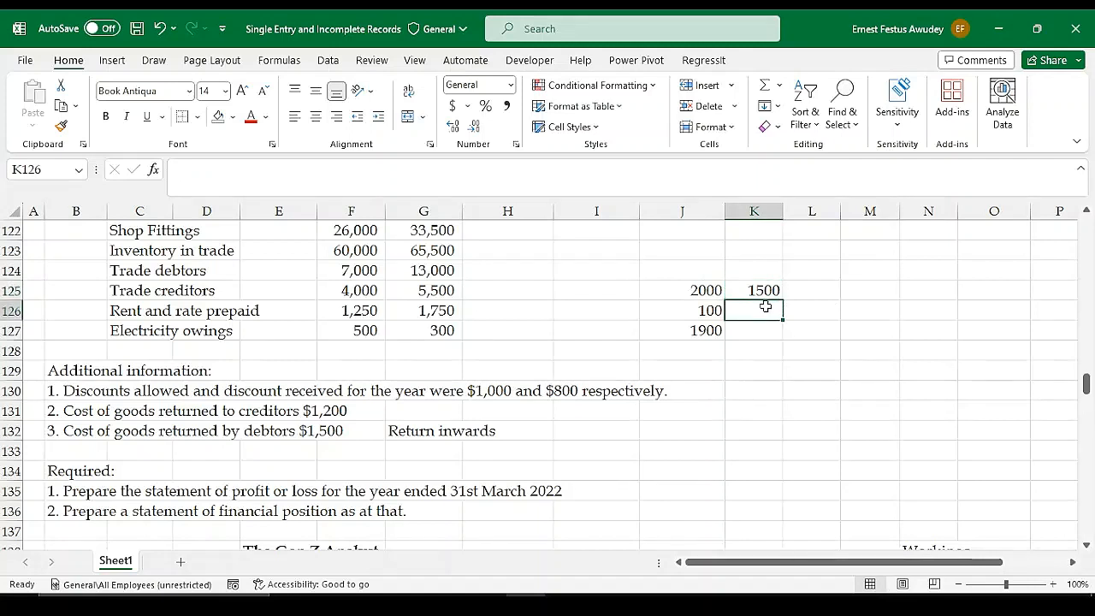
text(500)
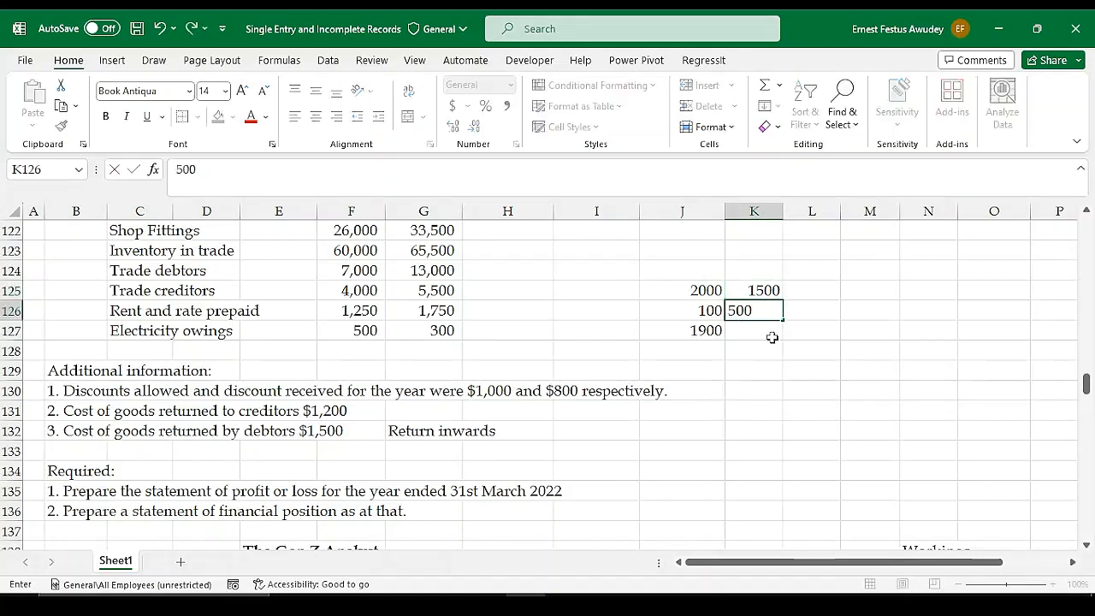
key(Return)
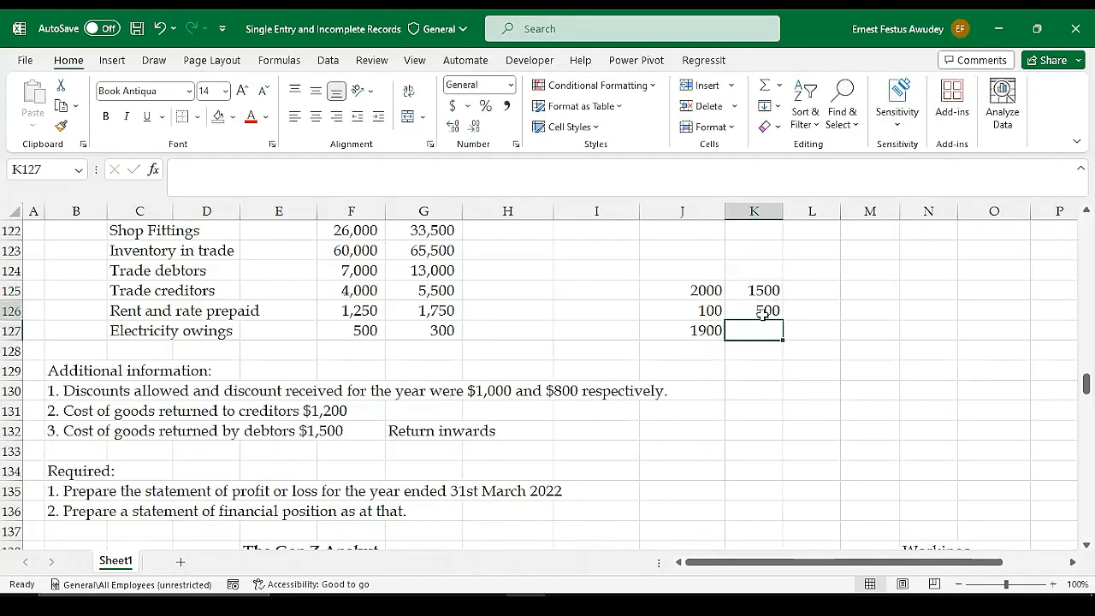
key(Up)
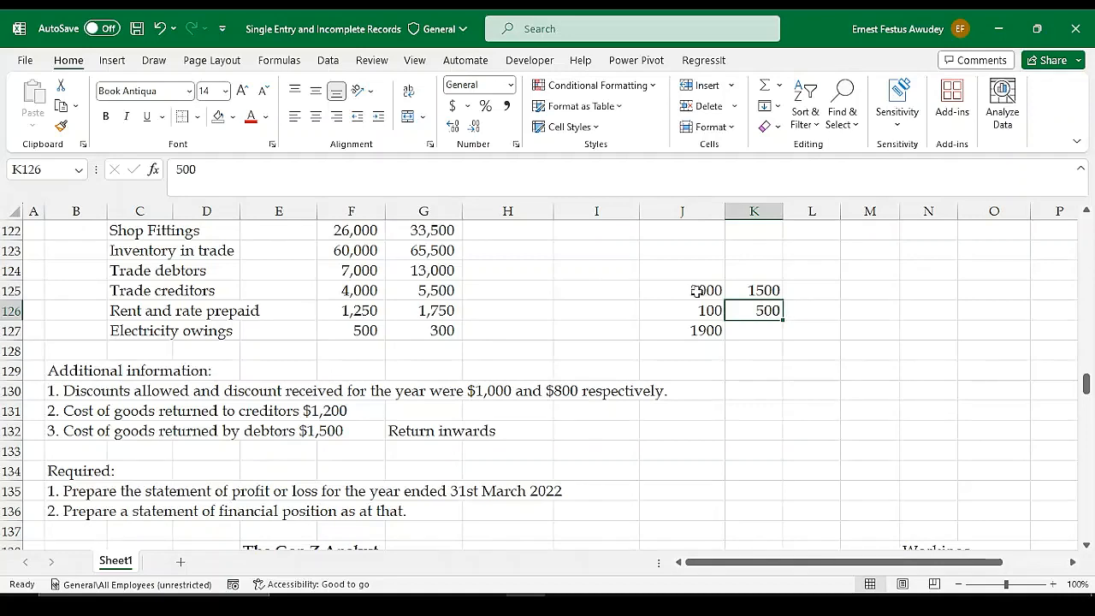
Examine the Receivables Control Account entries against the additional information on goods returned by debtors
scroll(834, 380, down, 2)
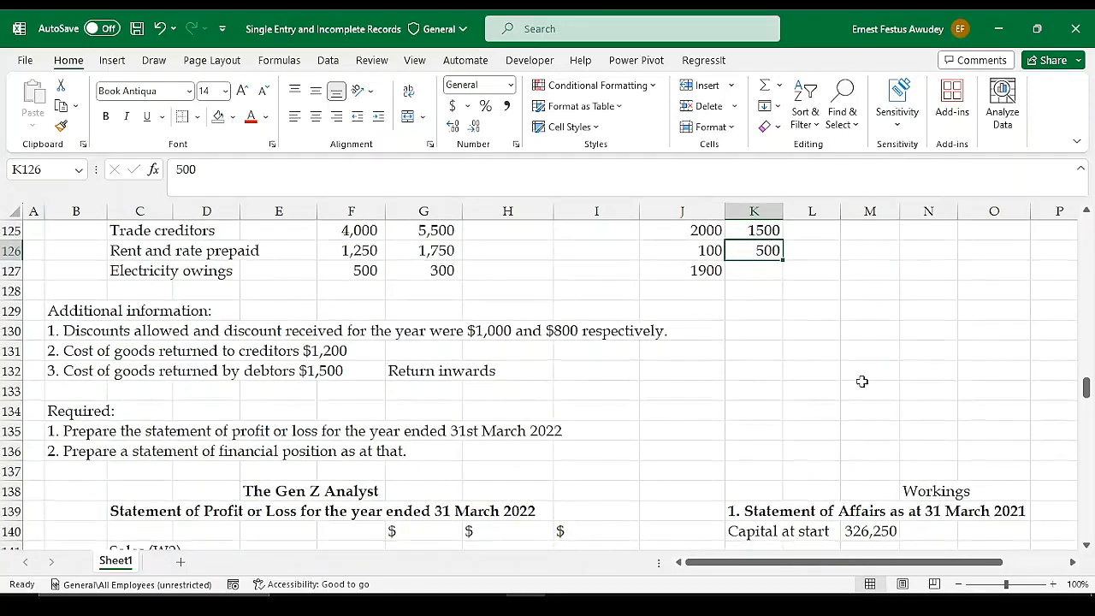
scroll(822, 343, up, 2)
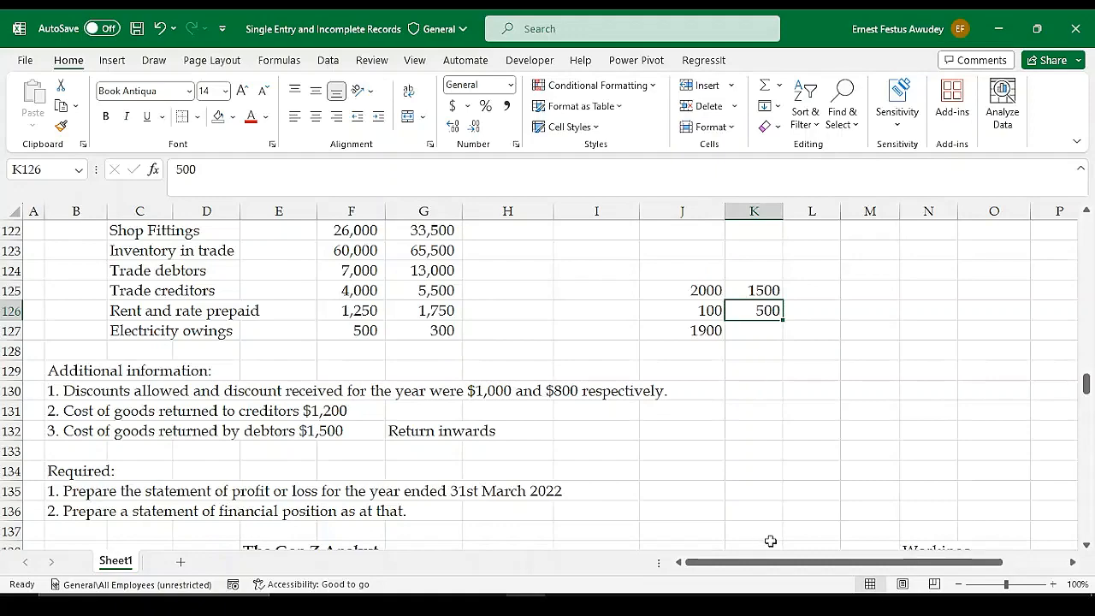
drag(770, 562, 832, 565)
scroll(787, 396, down, 2)
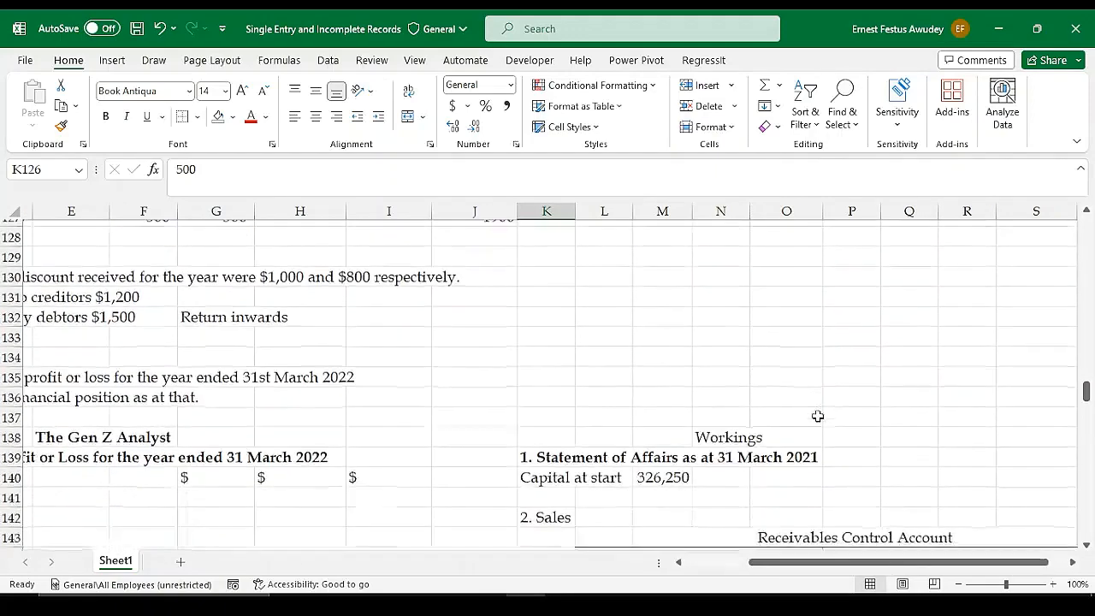
scroll(821, 419, down, 3)
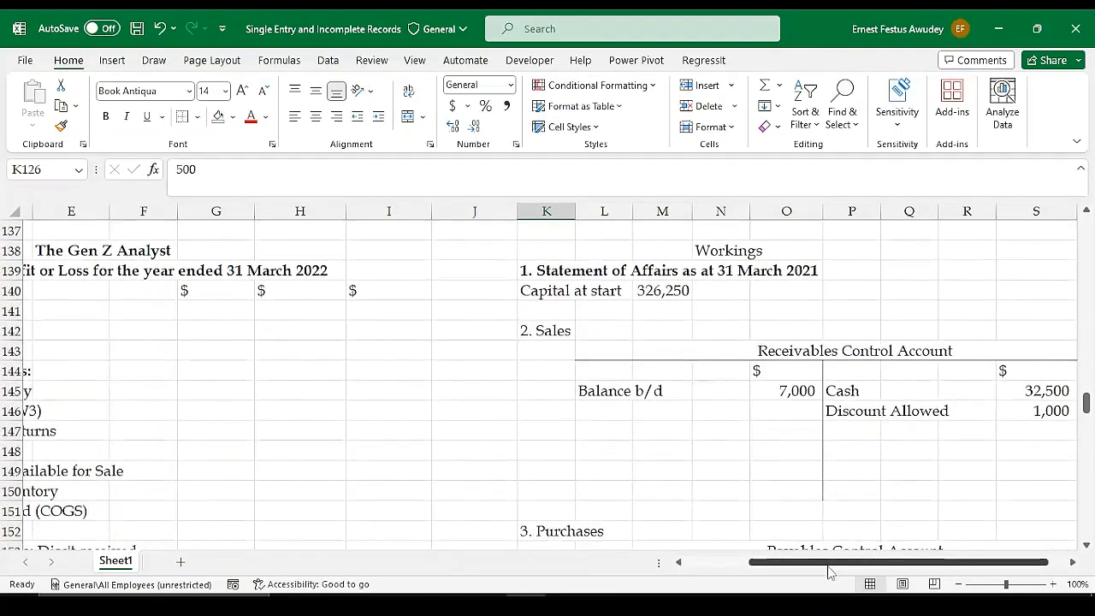
drag(827, 565, 841, 565)
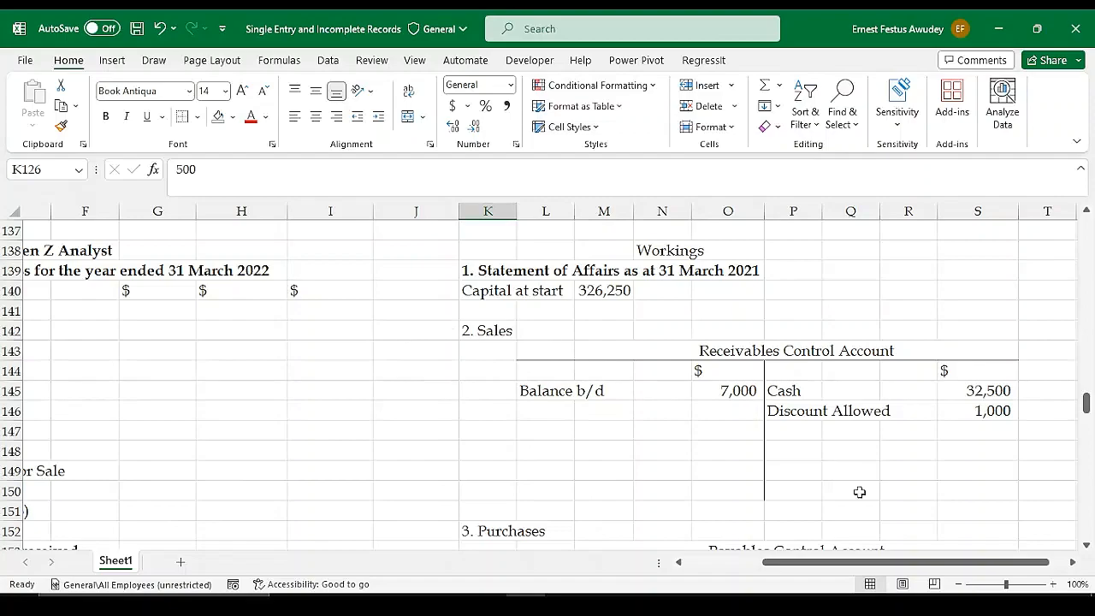
drag(855, 567, 753, 561)
scroll(517, 375, up, 1)
scroll(517, 375, up, 4)
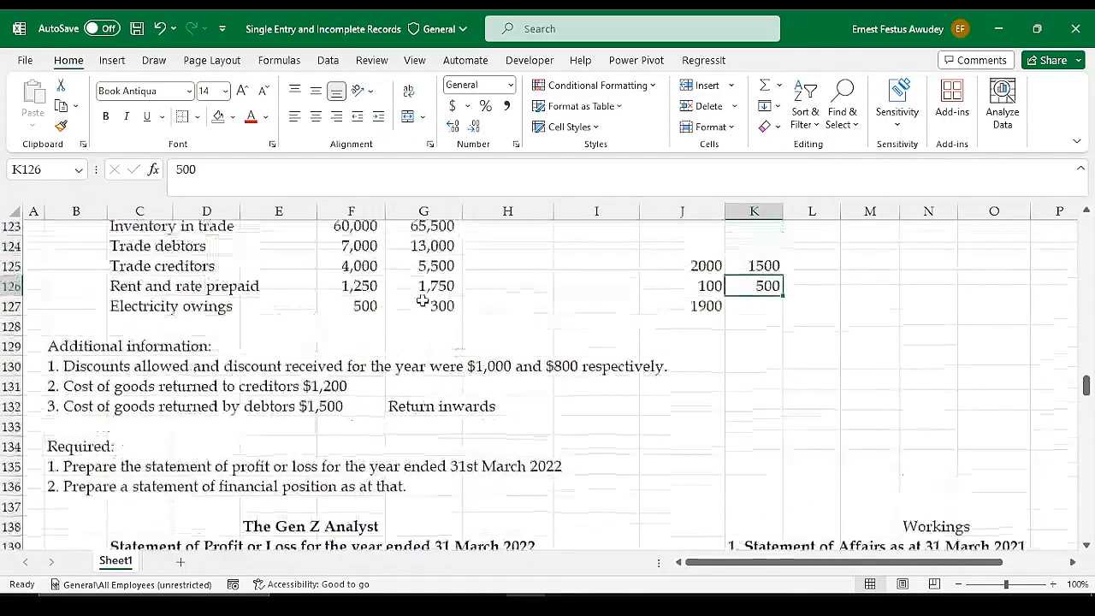
Add "Return inwards" with the amount 1500 to the credit side of the Receivables Control Account in row 147
scroll(739, 348, down, 2)
scroll(957, 363, down, 4)
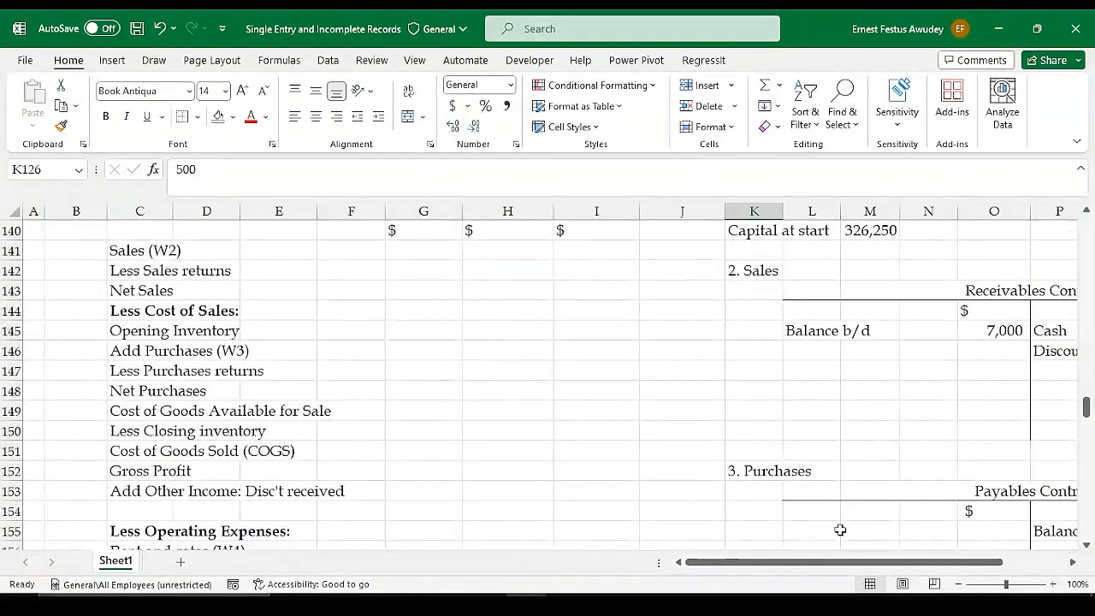
drag(826, 567, 920, 567)
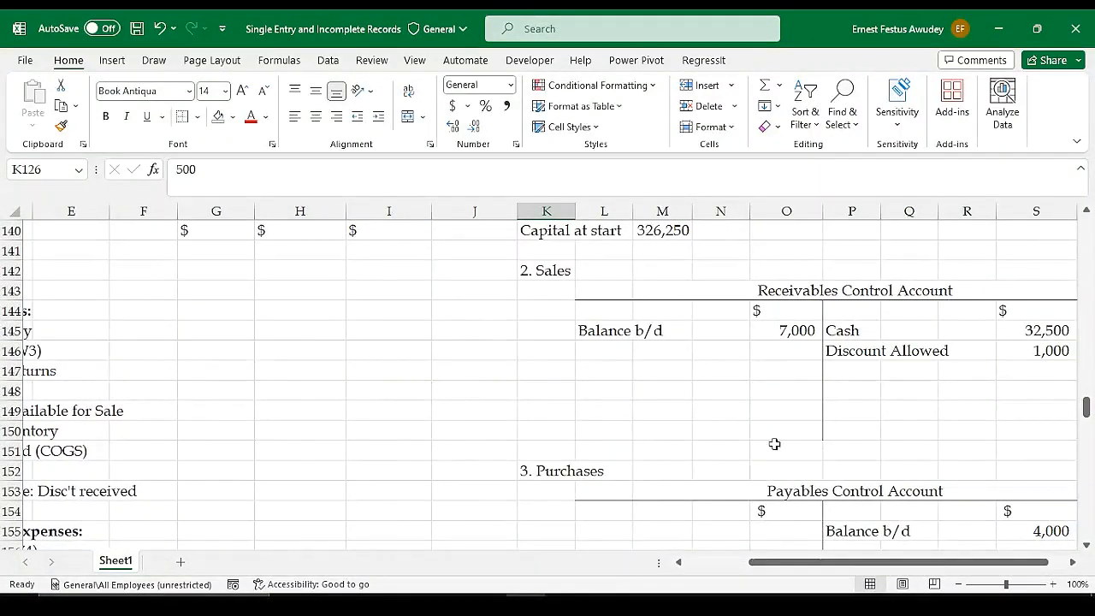
click(852, 370)
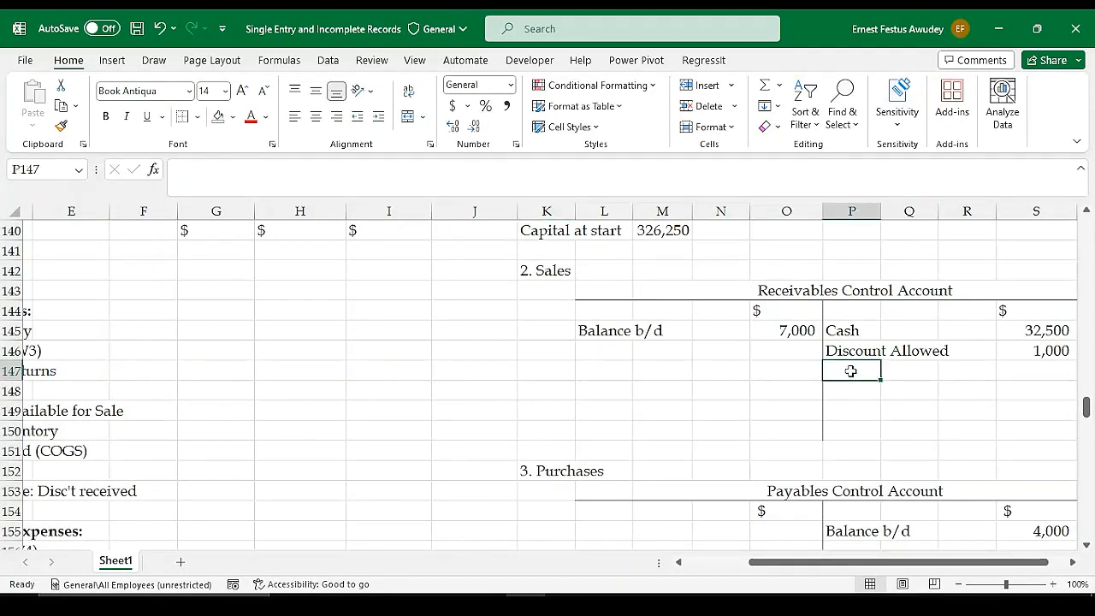
text(Return)
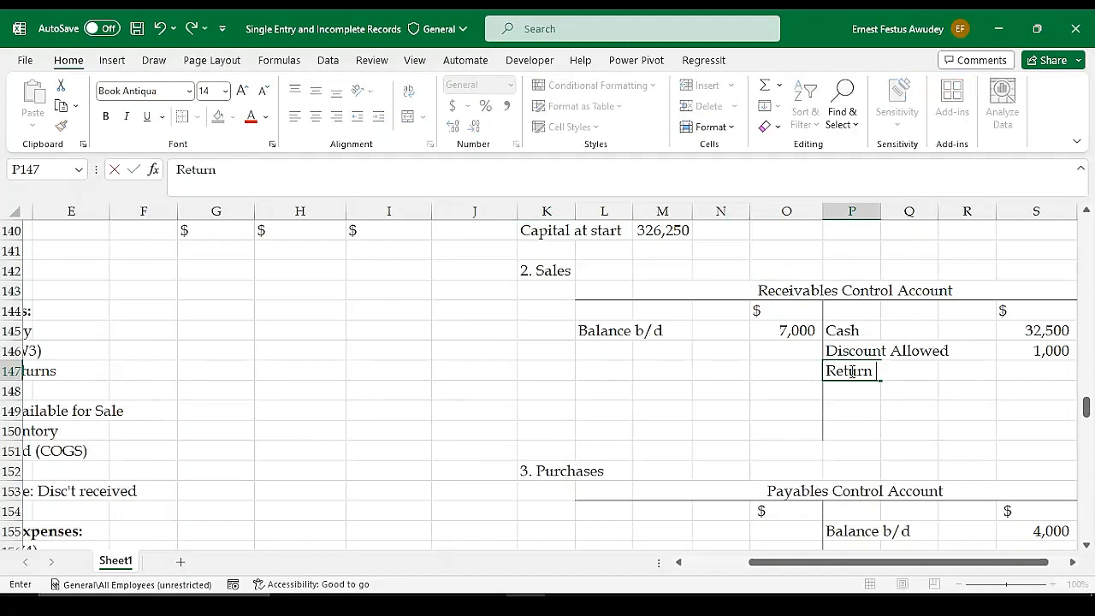
text( inward)
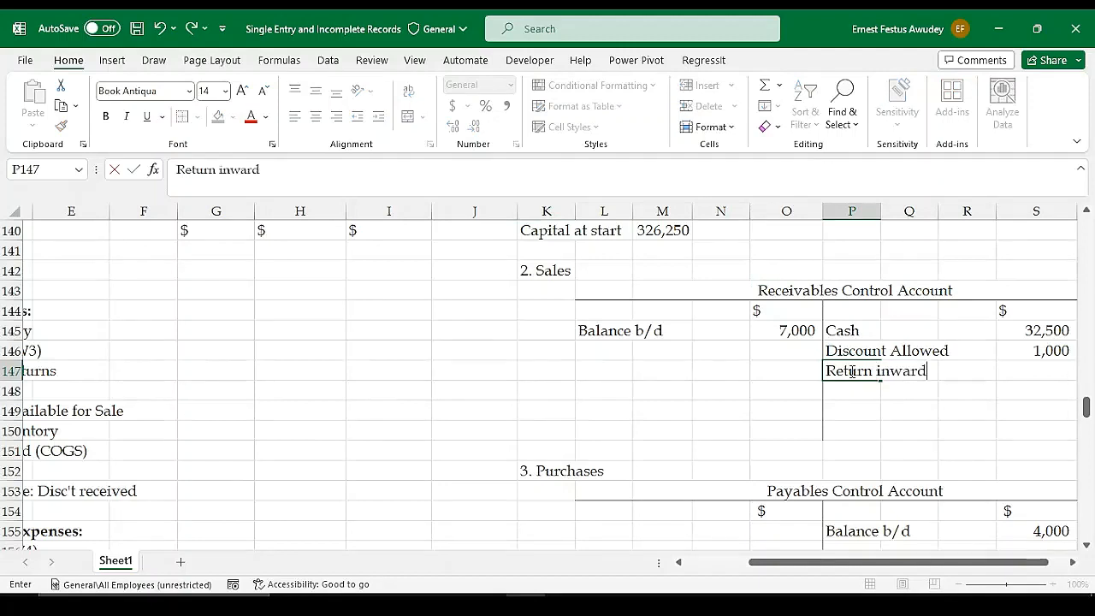
text(s)
key(Tab)
key(Tab)
key(Tab)
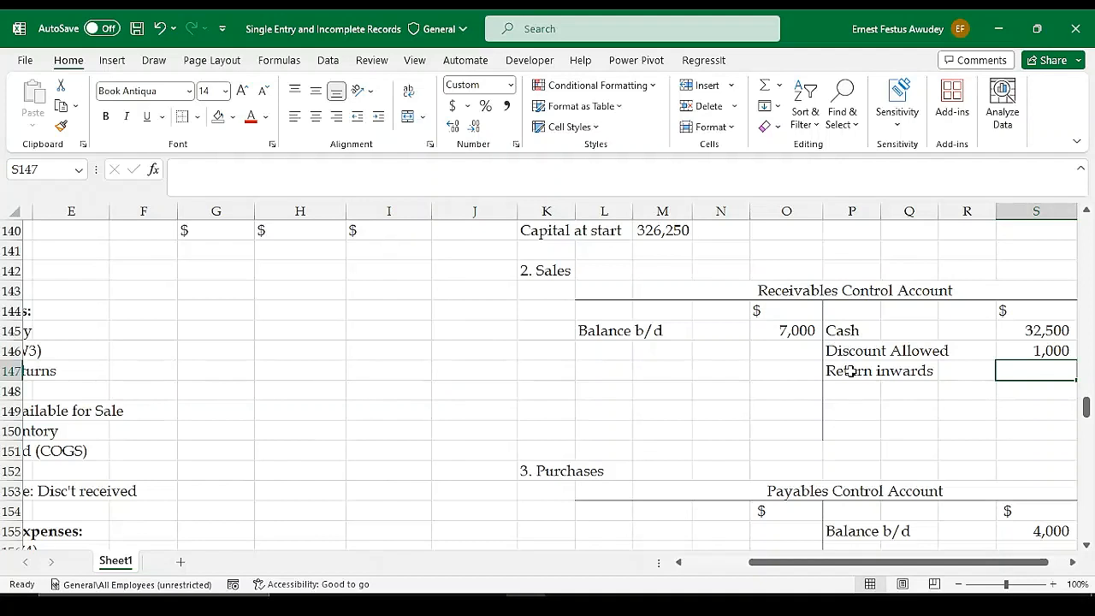
text(1500)
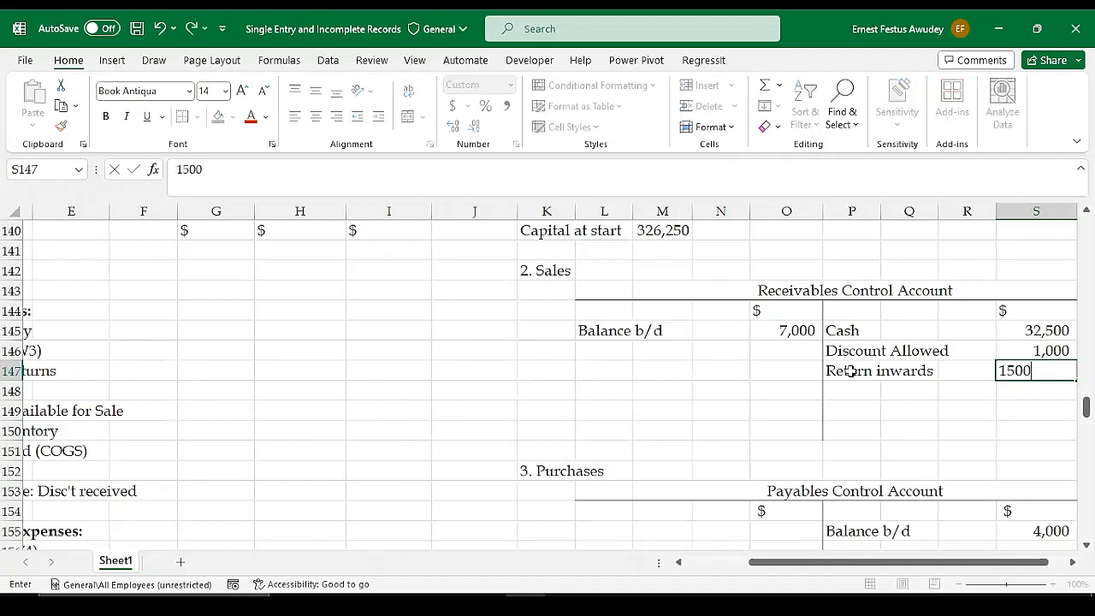
key(Return)
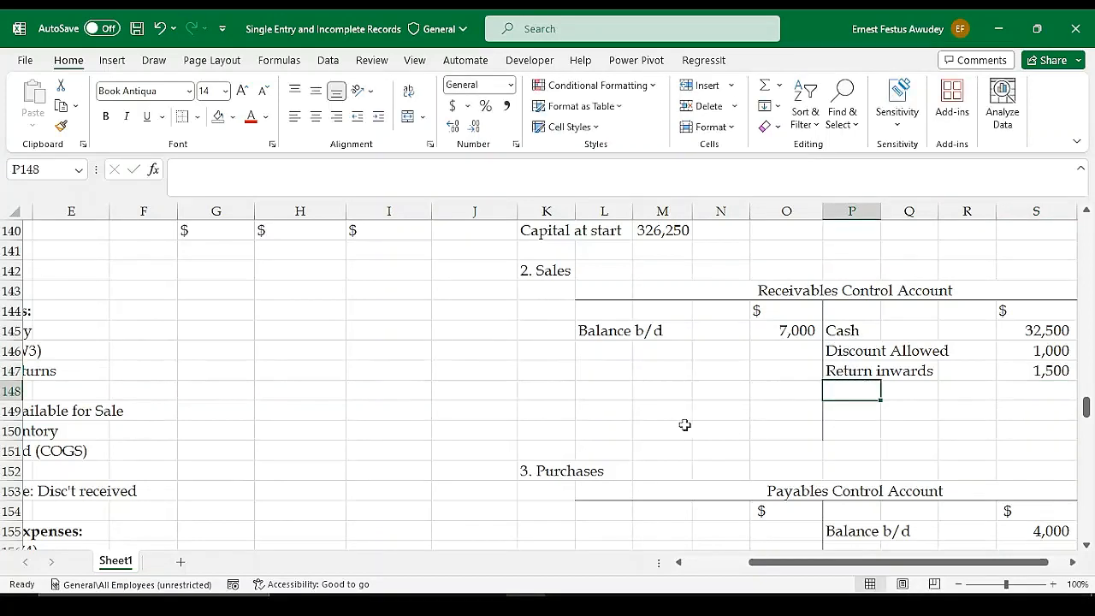
Clear the note in G132 and the scratch figures in J125:K127
scroll(425, 333, up, 3)
scroll(425, 338, up, 2)
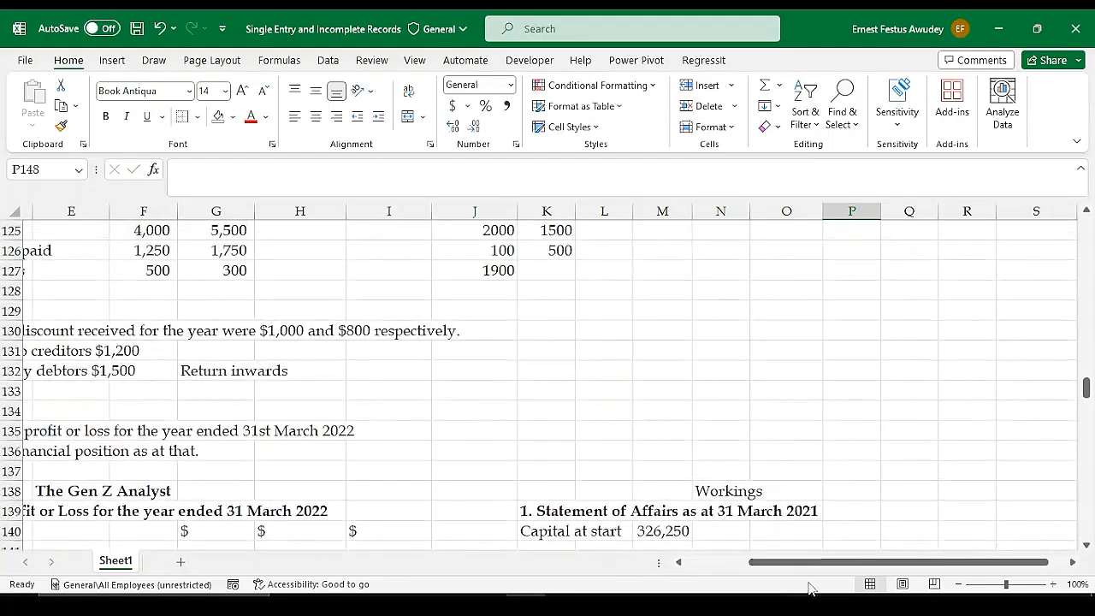
drag(780, 564, 696, 568)
scroll(476, 432, up, 2)
scroll(477, 396, down, 2)
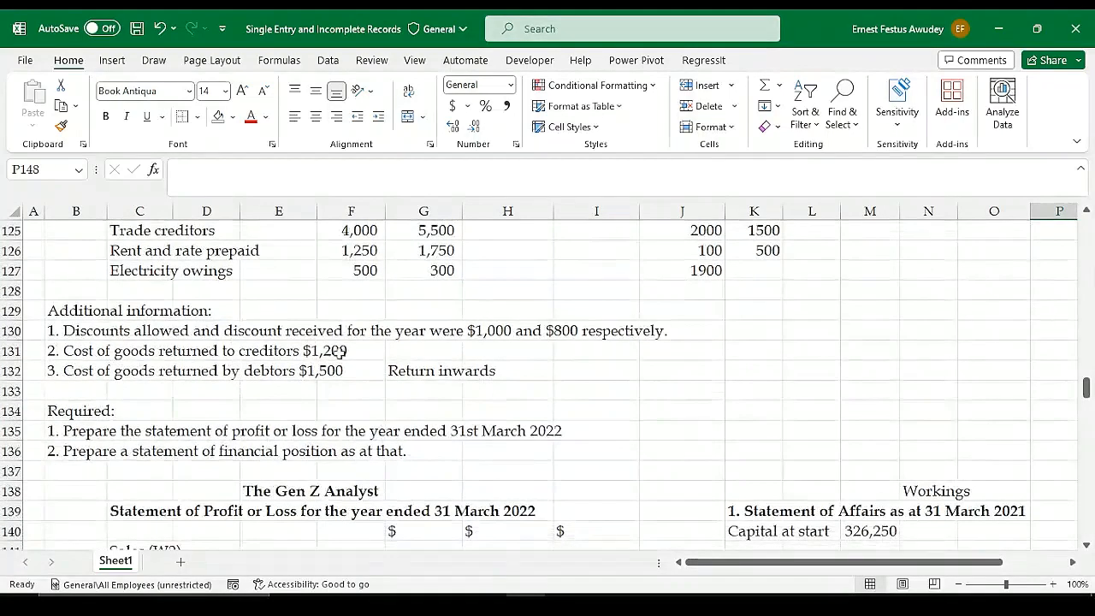
click(405, 372)
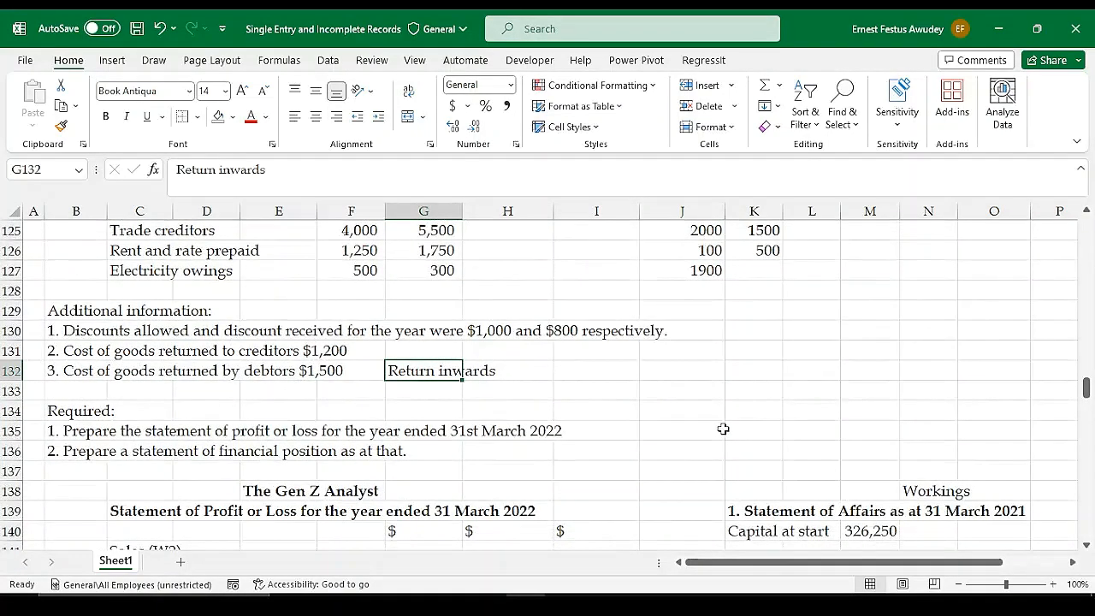
key(Delete)
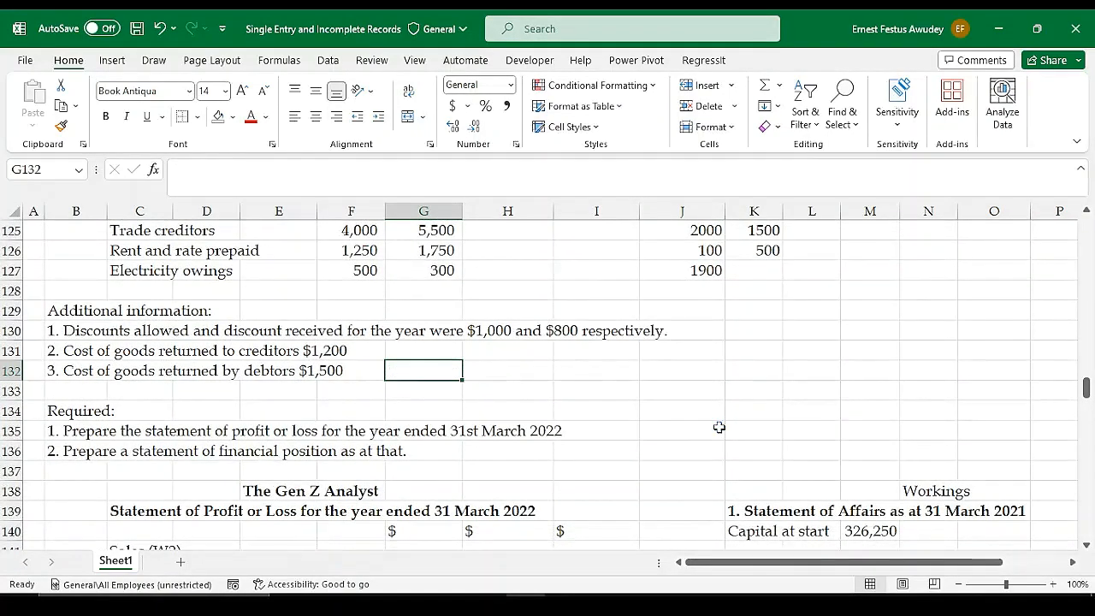
scroll(721, 428, up, 3)
drag(708, 411, 772, 446)
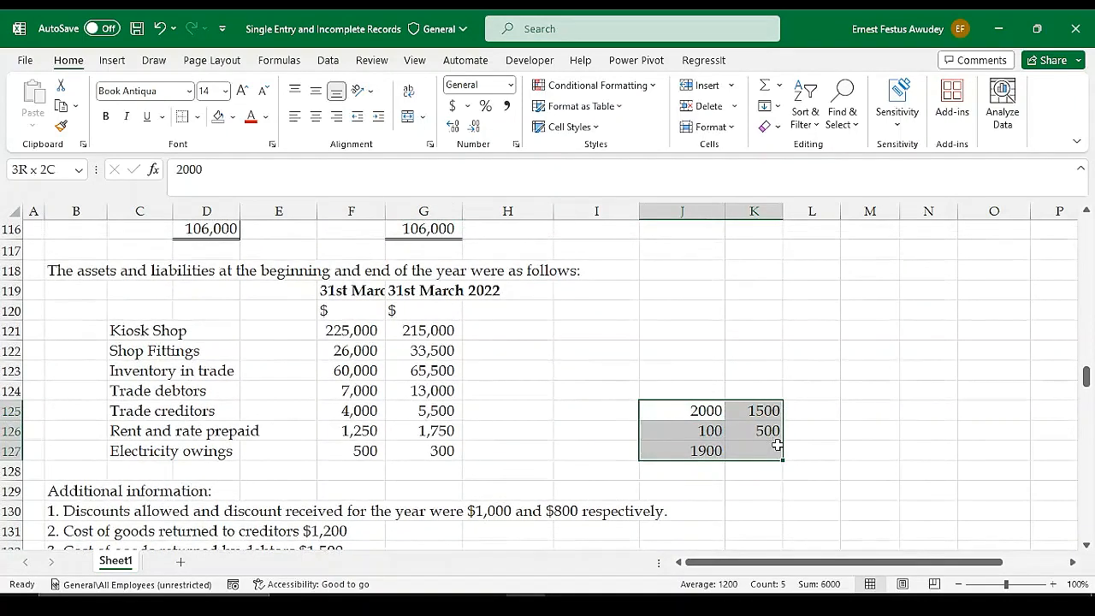
key(Delete)
Look up the opening and closing trade debtors balances in the list of assets and liabilities
click(525, 371)
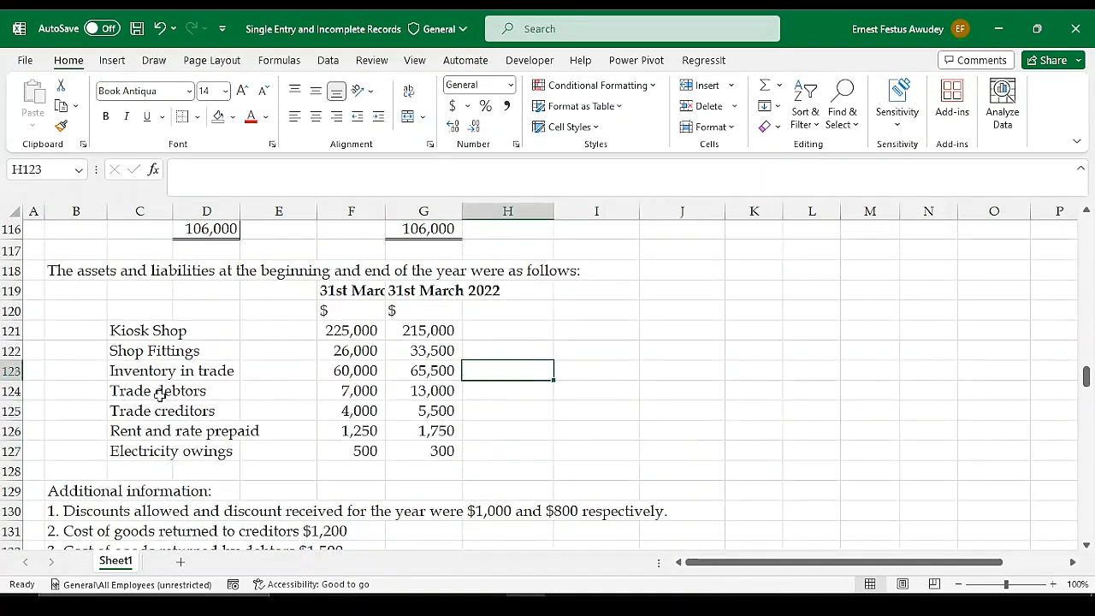
drag(140, 395, 428, 391)
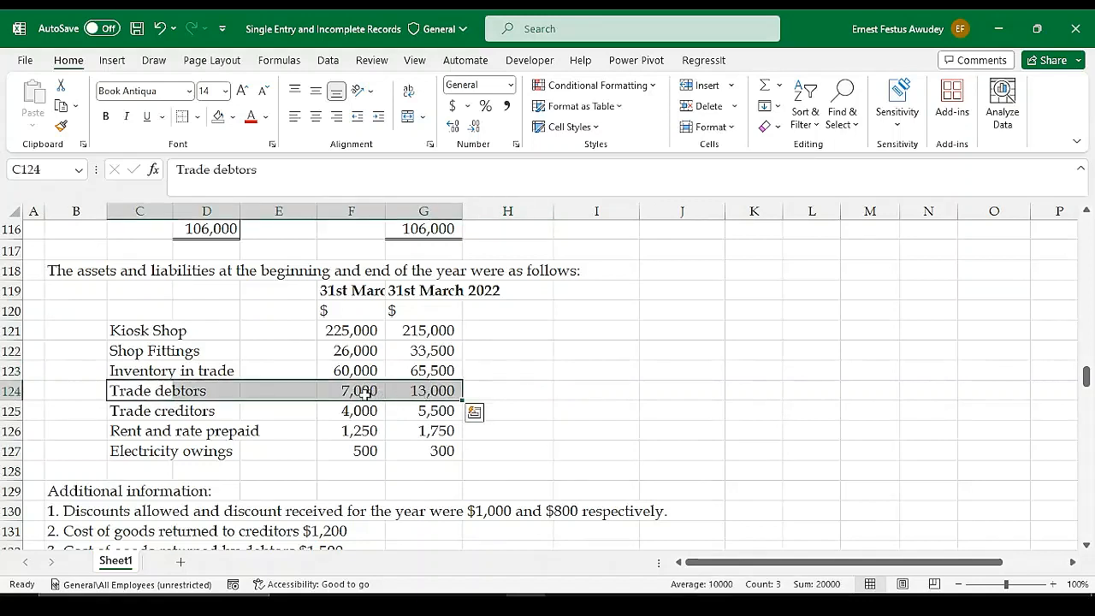
click(353, 391)
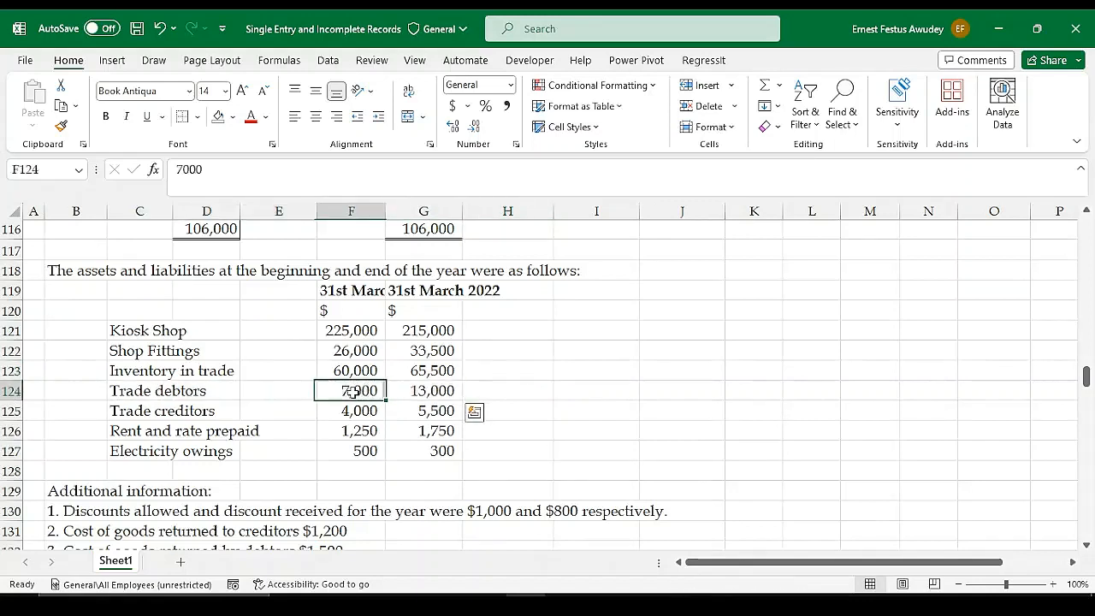
click(433, 391)
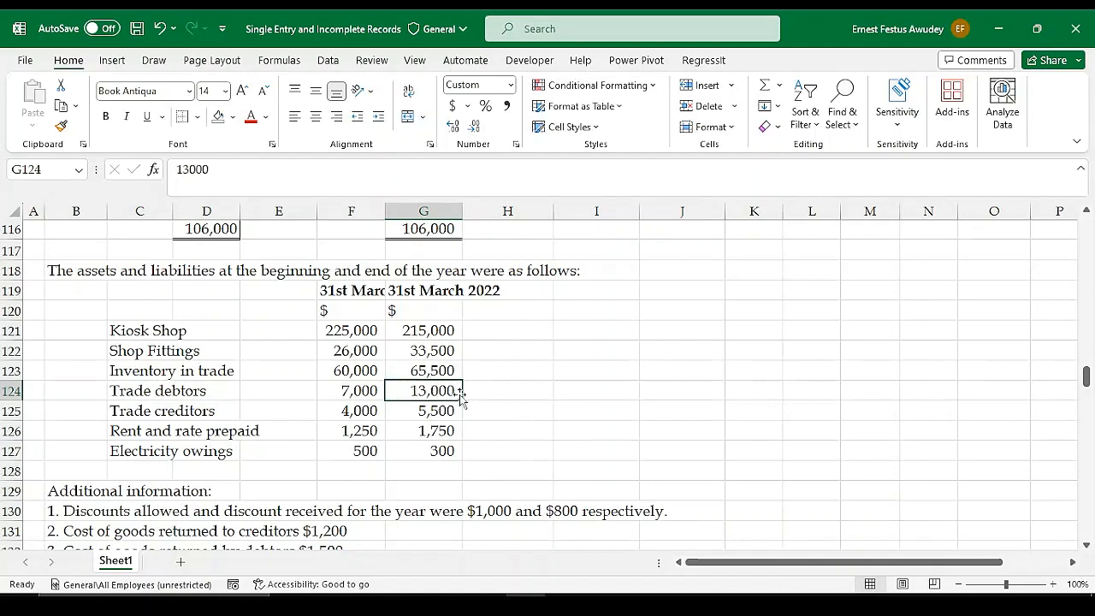
scroll(765, 443, down, 3)
scroll(489, 338, up, 2)
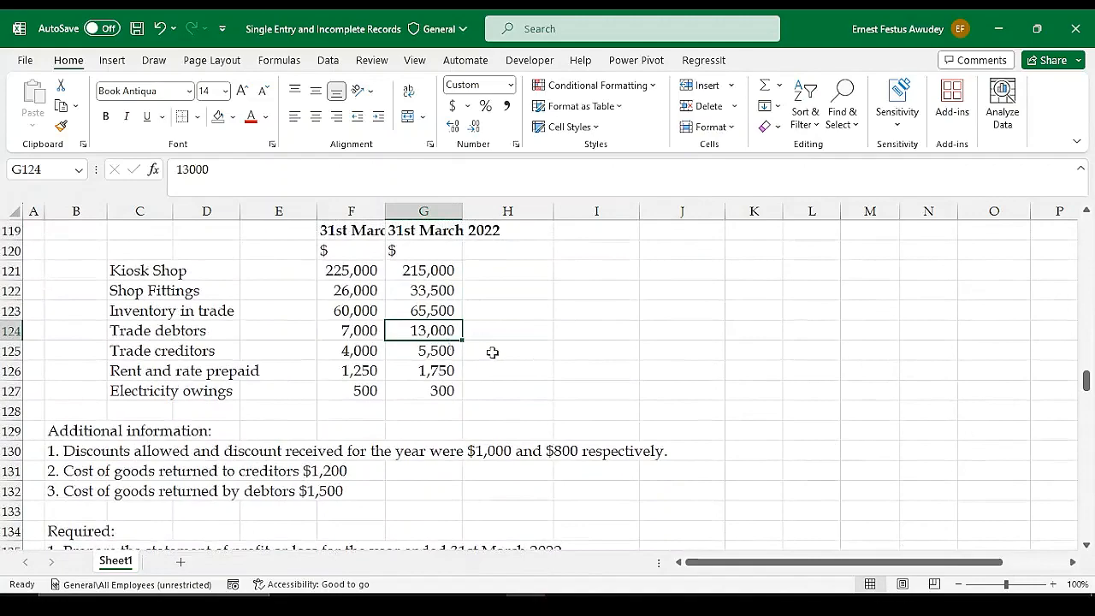
scroll(944, 318, down, 7)
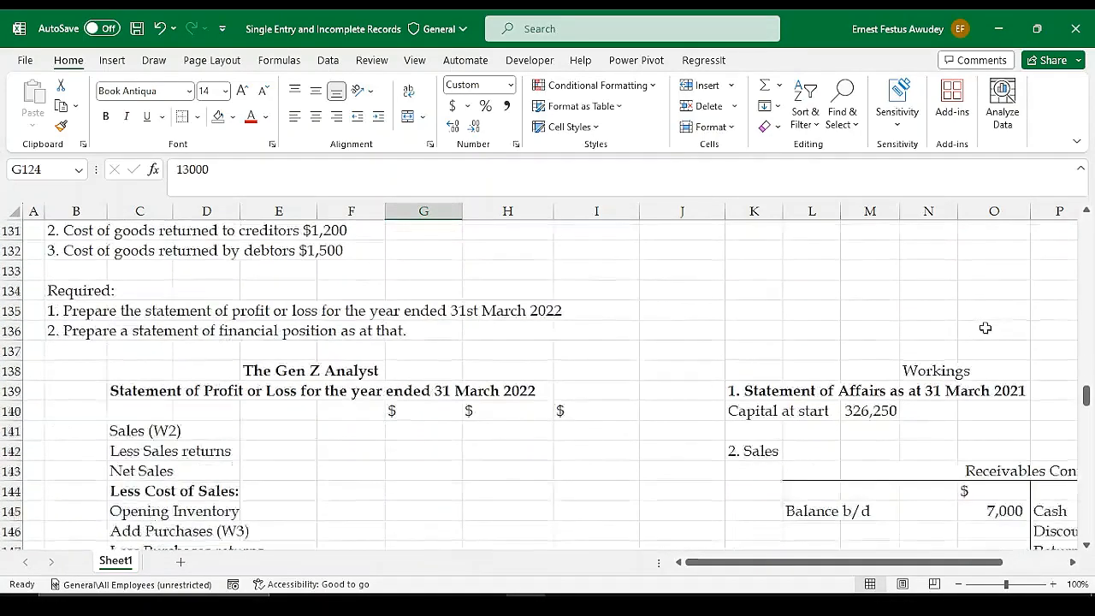
Add "Balance c/d" with the amount 13,000 to the credit side of the Receivables Control Account in row 148
drag(826, 562, 890, 562)
click(867, 395)
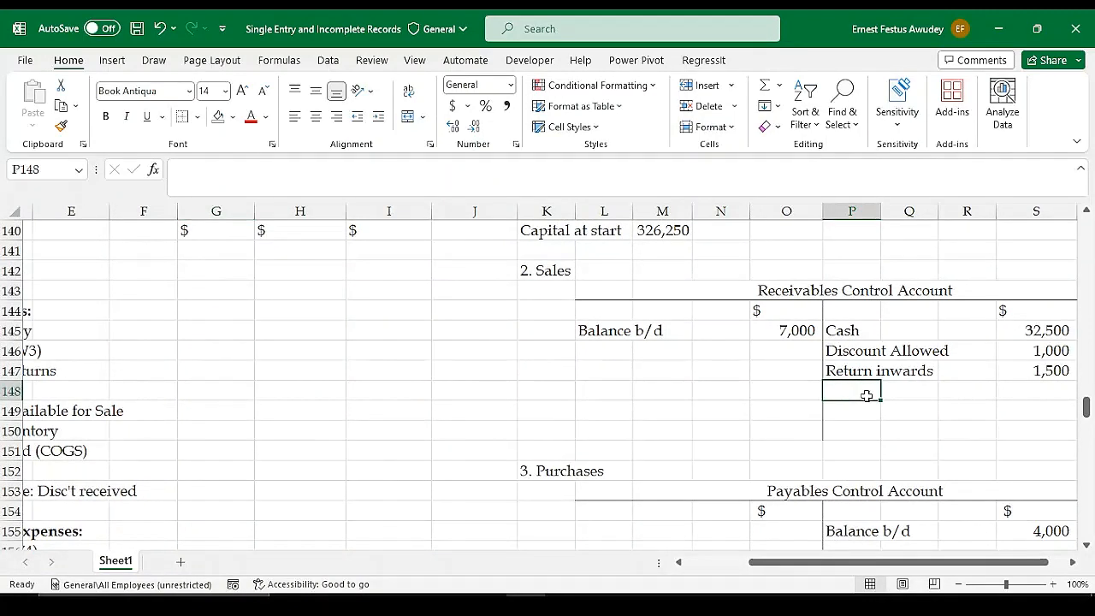
text(Bal)
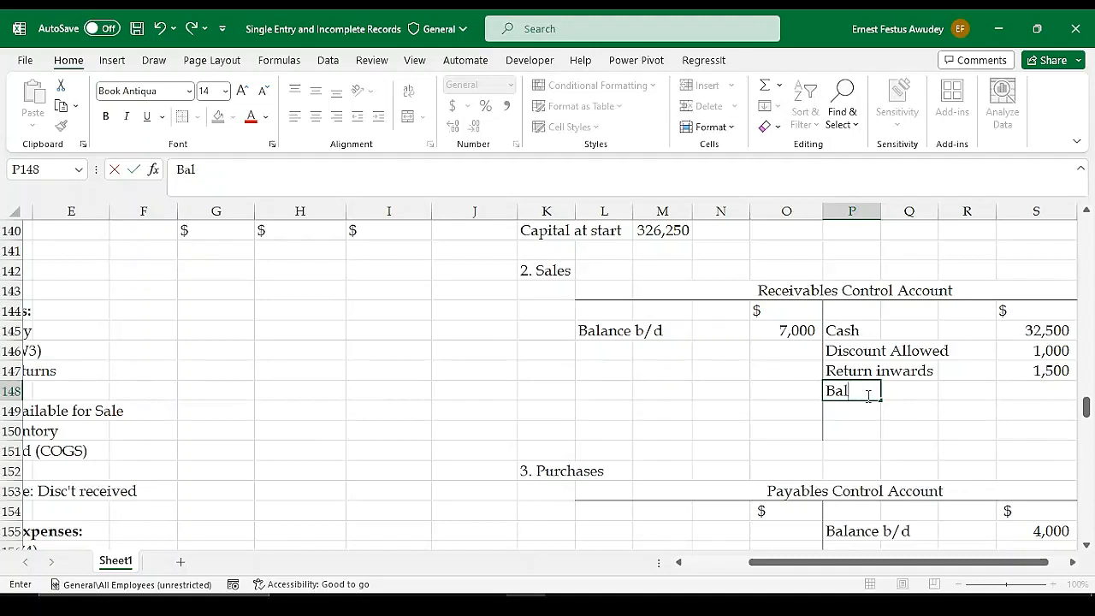
text(ance)
text(/d)
key(Tab)
key(Tab)
key(Tab)
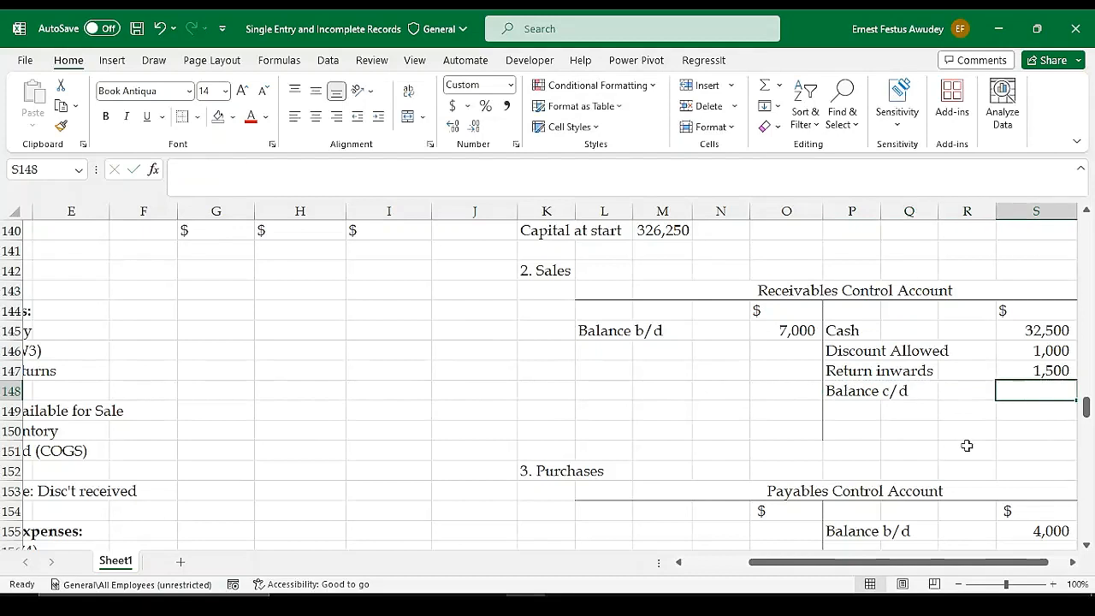
text(13,)
text(000)
key(Return)
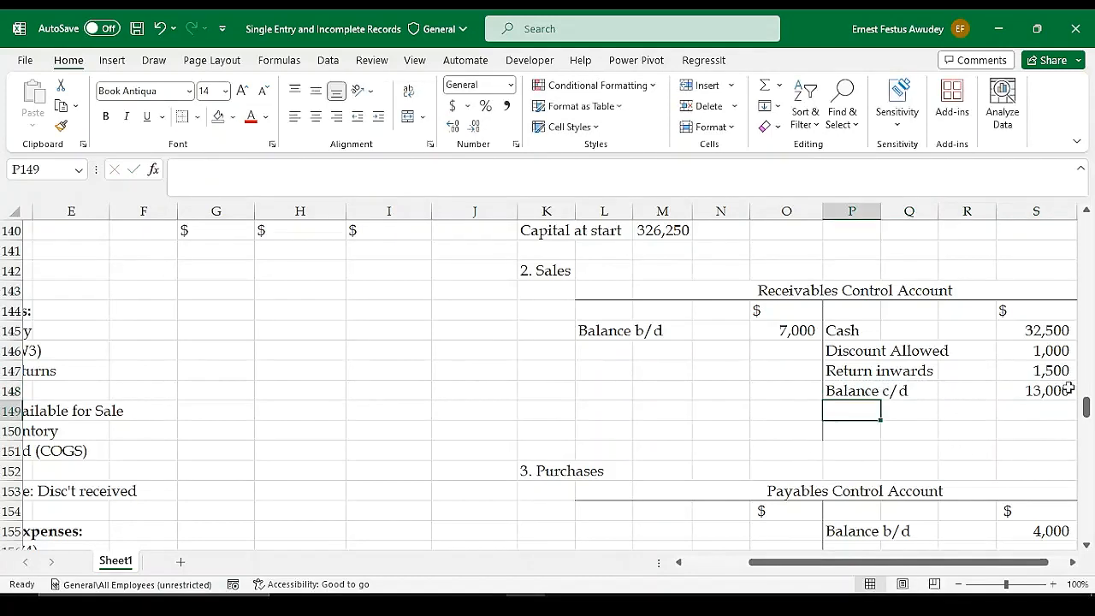
Enter "Balance b/d" with the amount 13000 on the debit side of the Receivables Control Account in row 150
click(596, 437)
text(Bala)
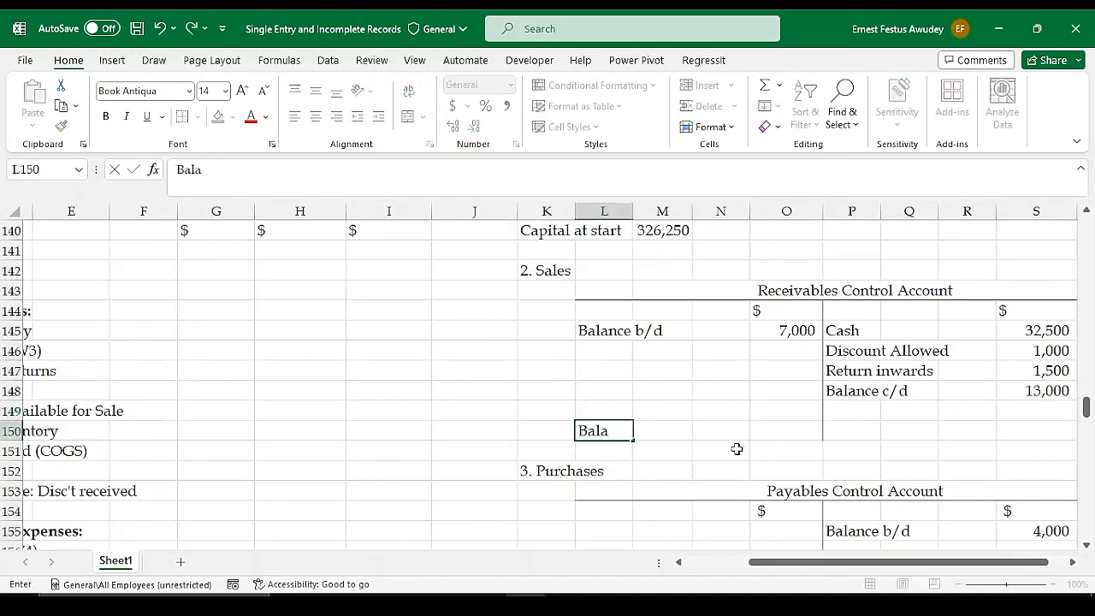
text(nce b)
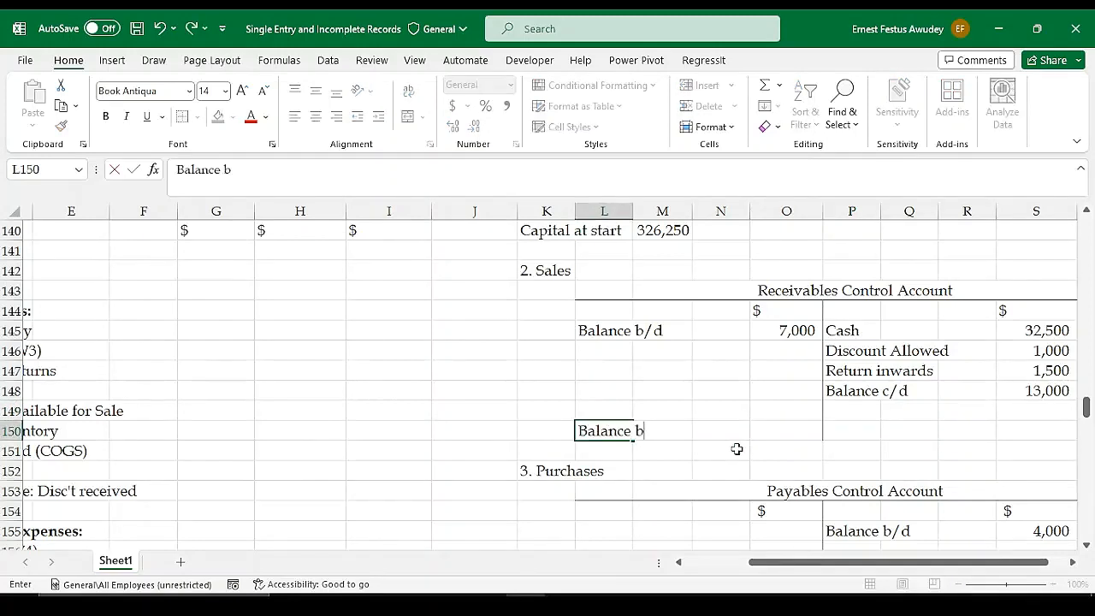
text(/d)
key(Right)
key(Right)
key(Right)
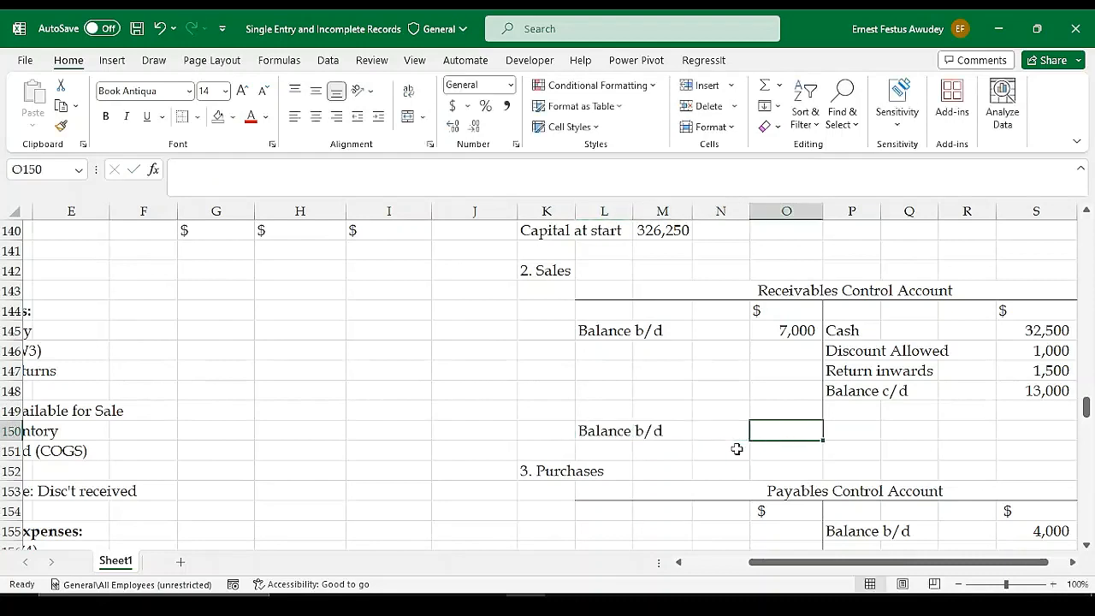
text(13000)
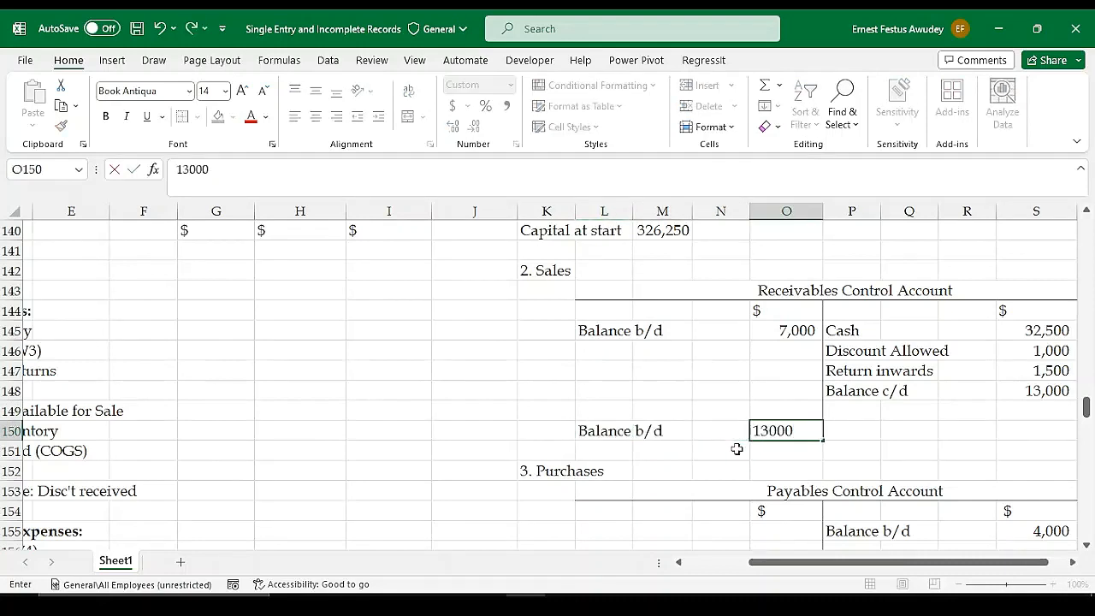
key(Return)
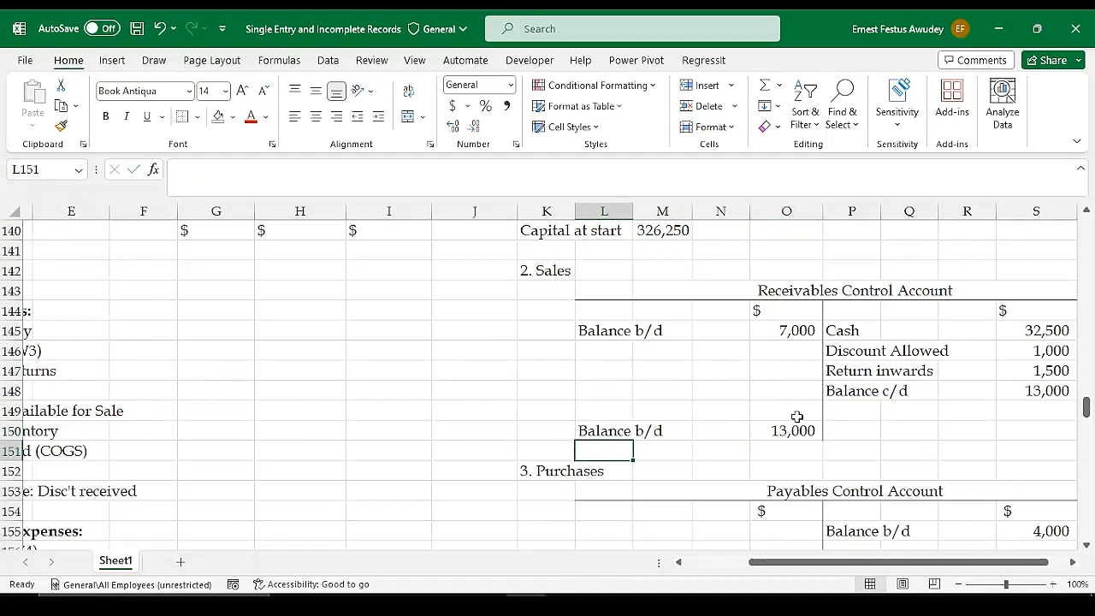
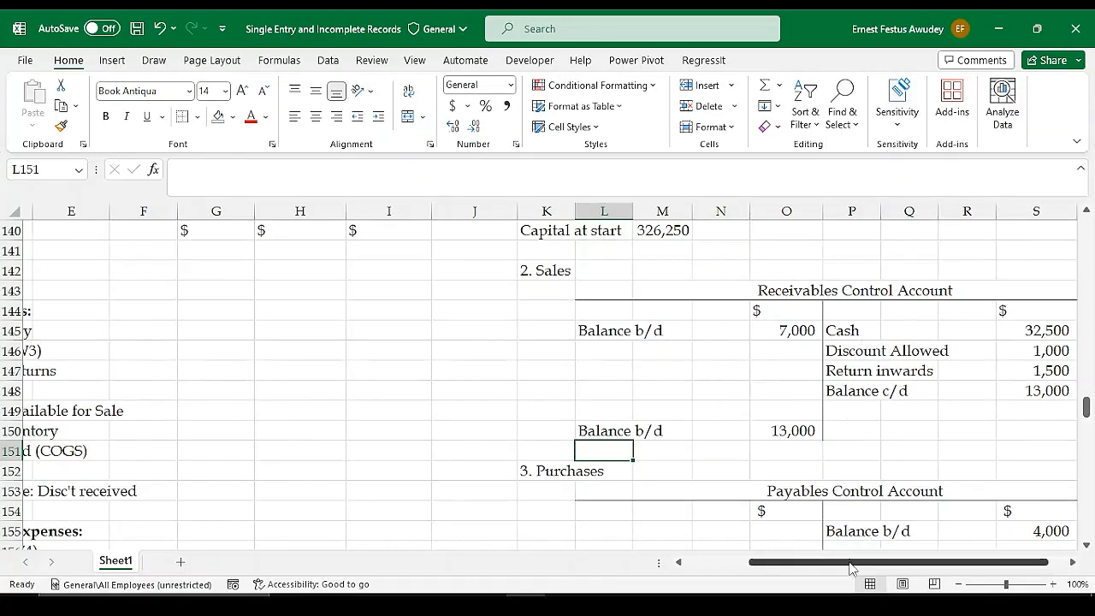
Enter the label "Credit Sales (Diff)" on the debit side of the Receivables Control Account in L146
drag(851, 566, 865, 567)
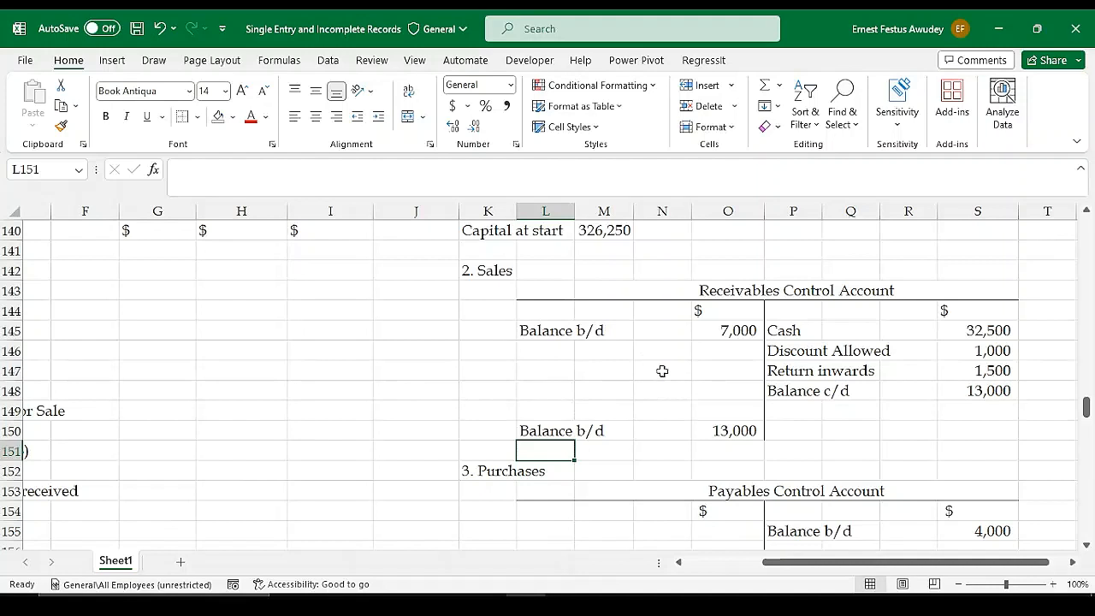
click(549, 350)
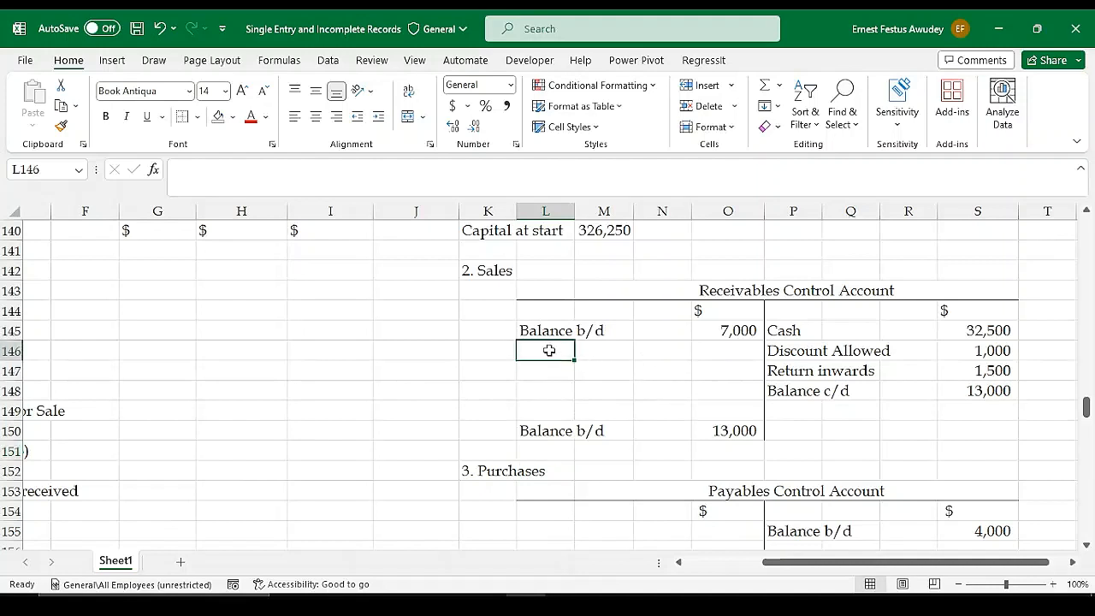
text(Cre)
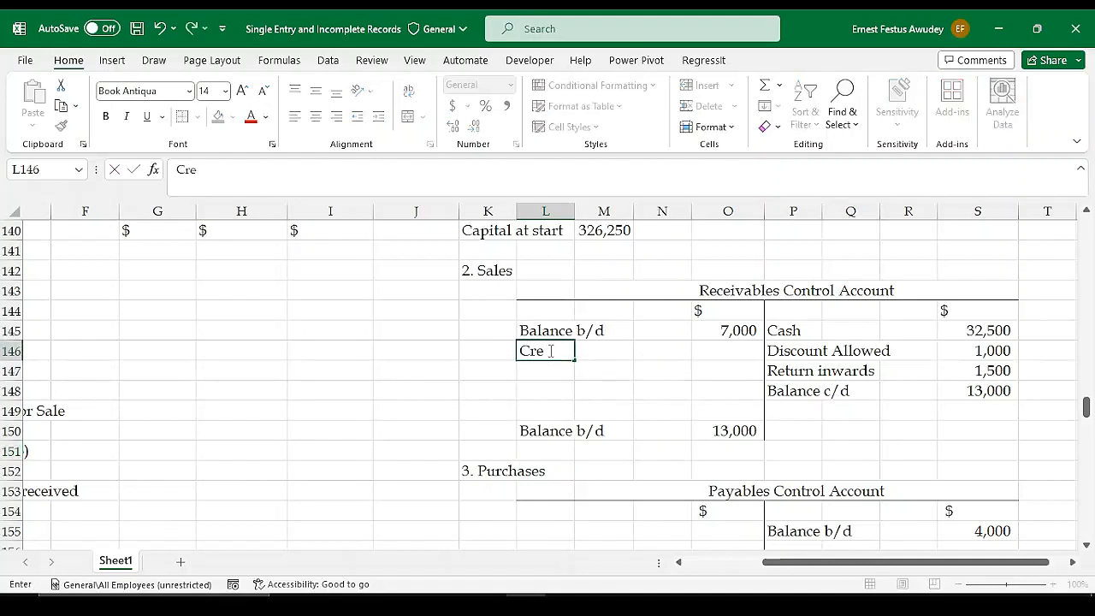
text(dit Sal)
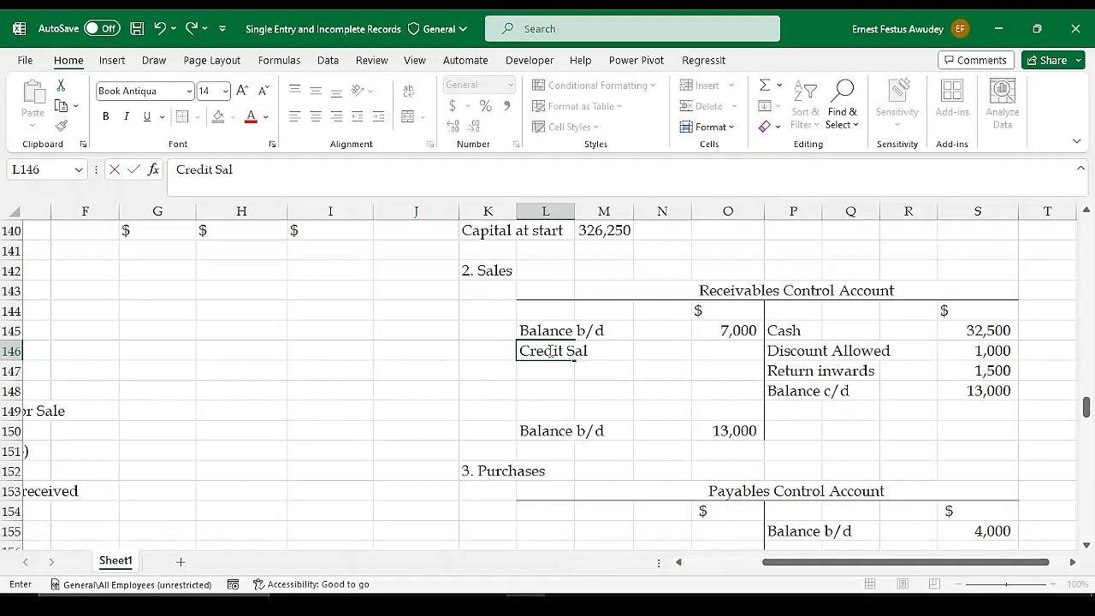
text(es)
key(Tab)
key(Tab)
key(Tab)
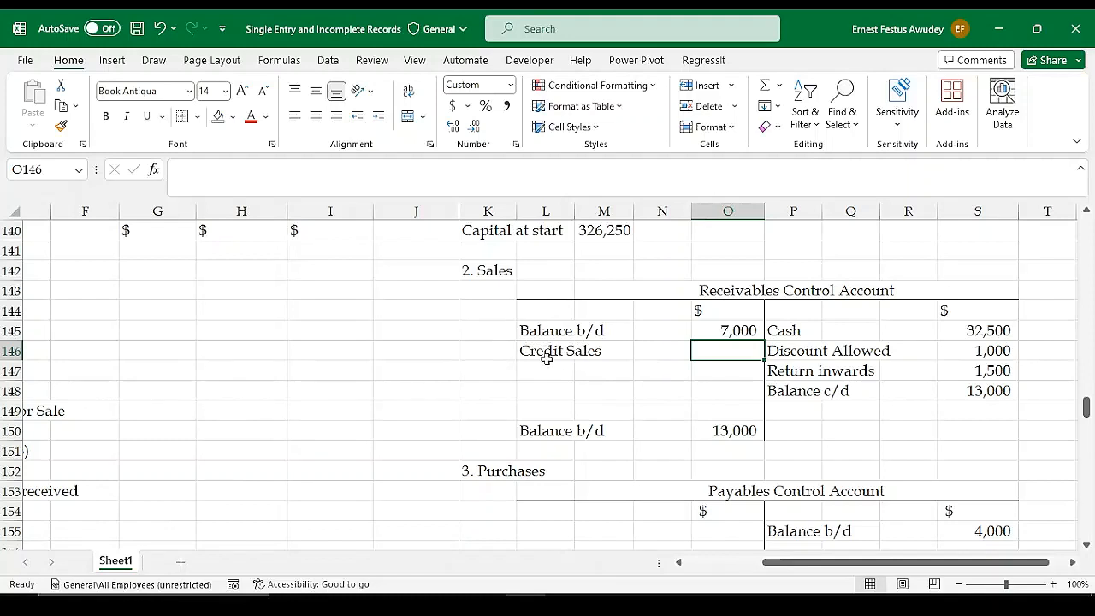
double_click(540, 357)
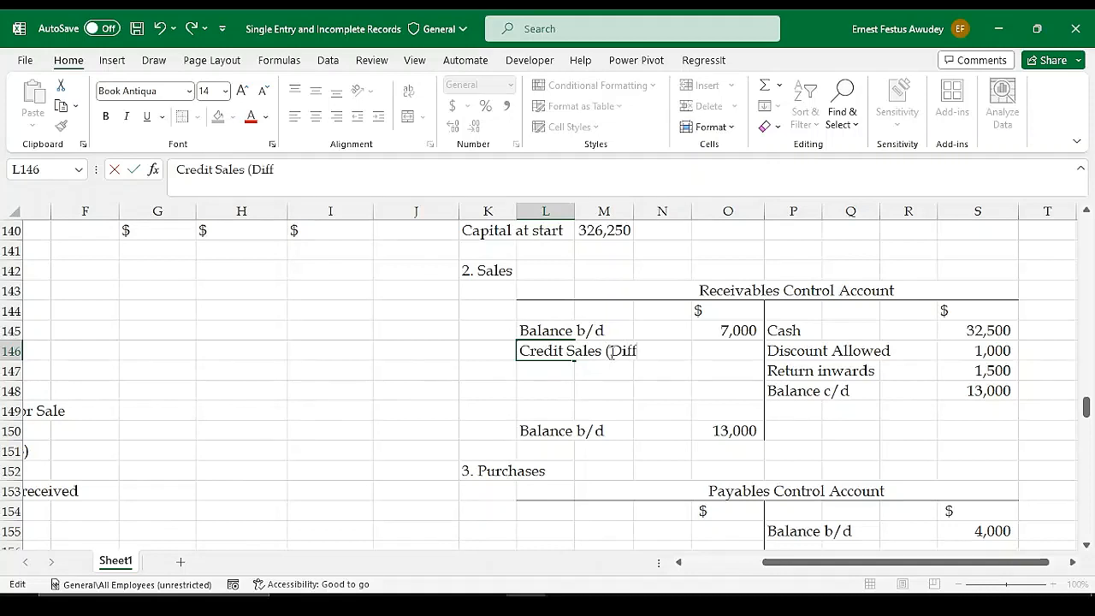
text())
click(612, 353)
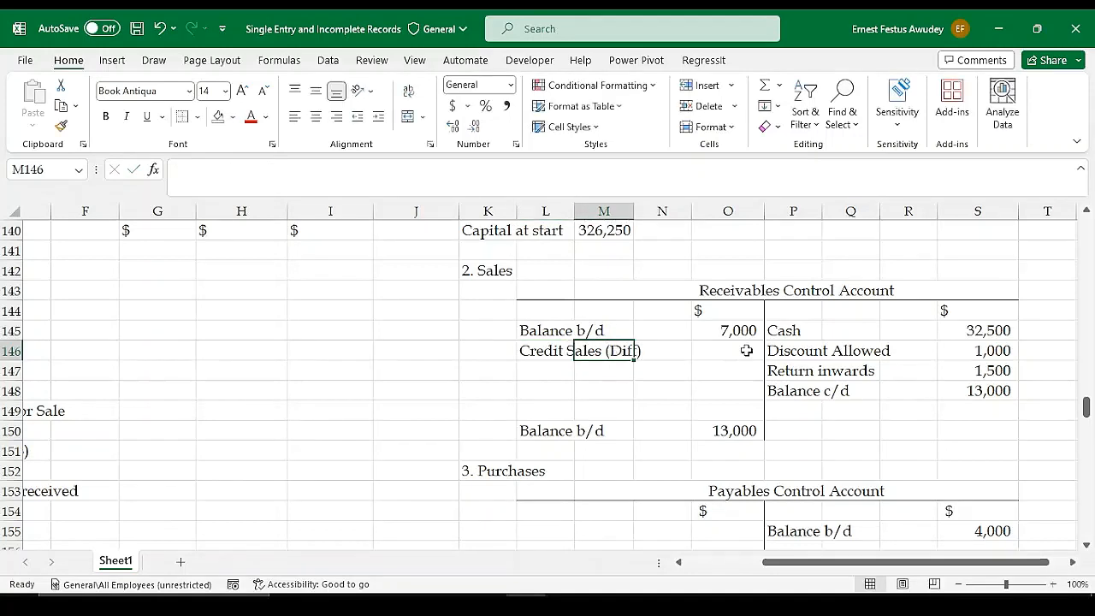
click(745, 350)
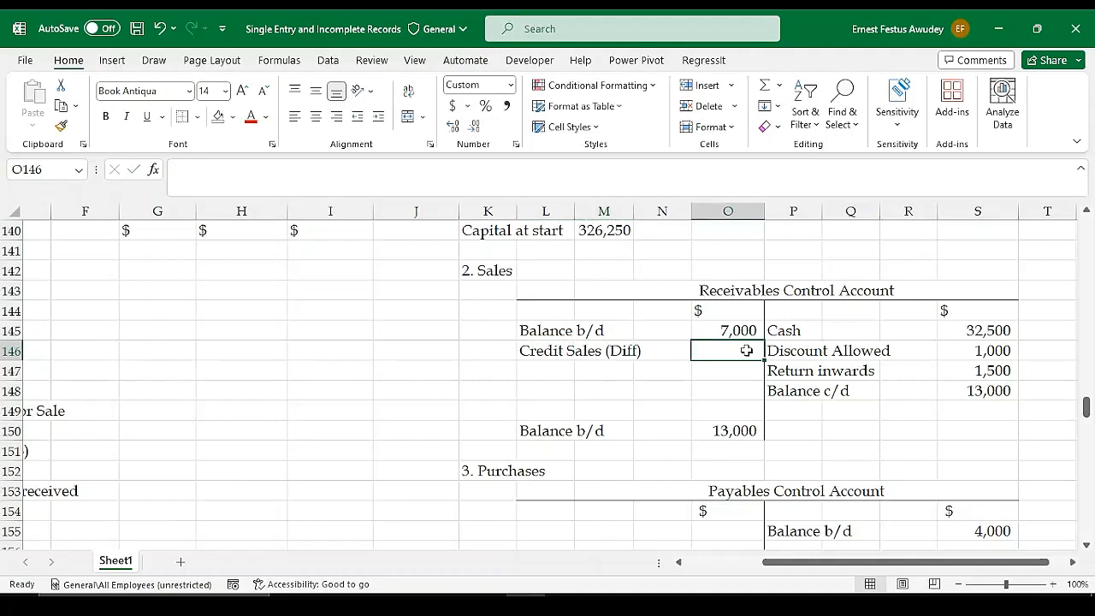
Total the credit side of the Receivables Control Account in S149 with =SUM(S145:S148) and carry it to the debit side in O149 with =S149
click(989, 410)
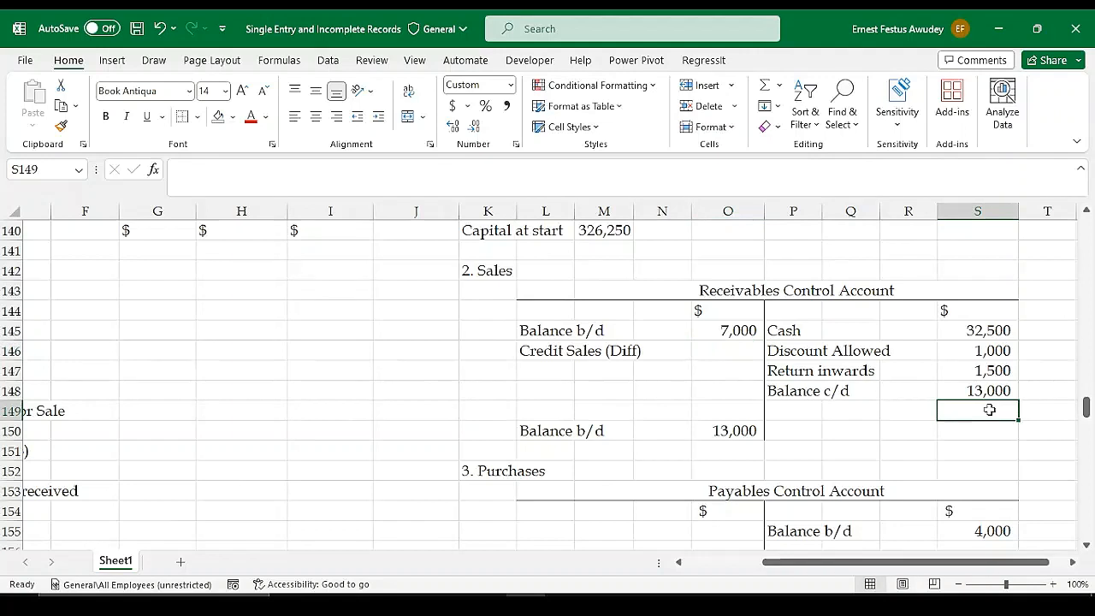
key(alt+equal)
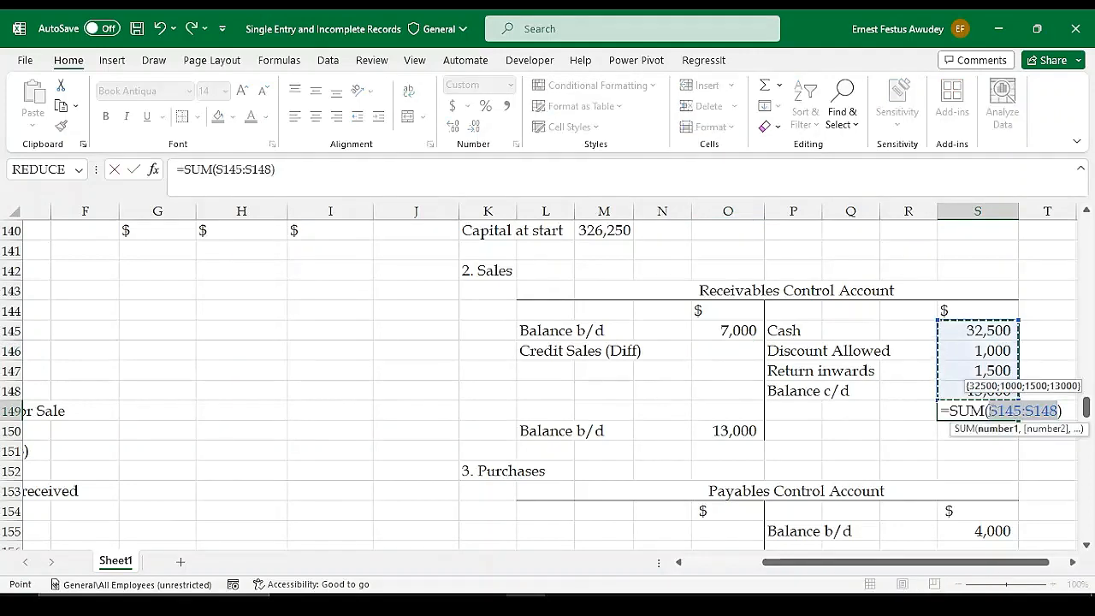
key(Return)
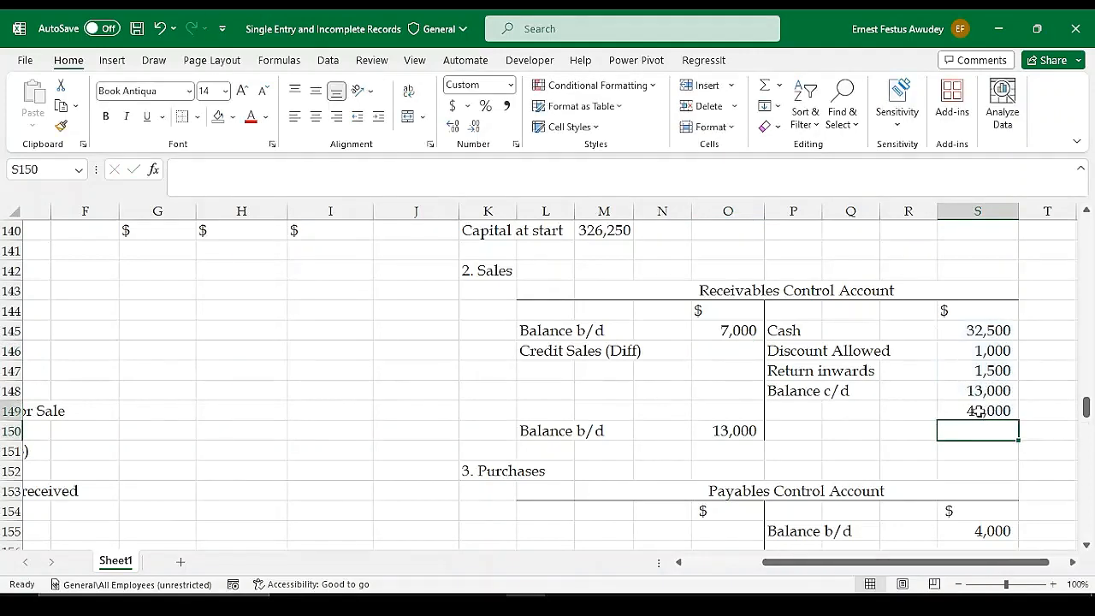
click(979, 411)
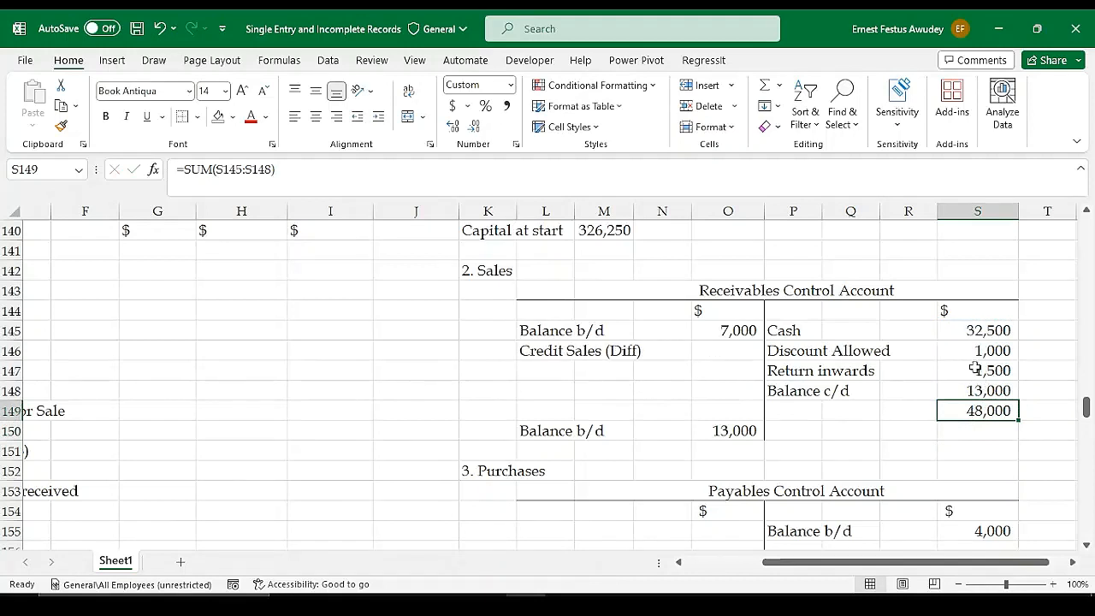
click(718, 410)
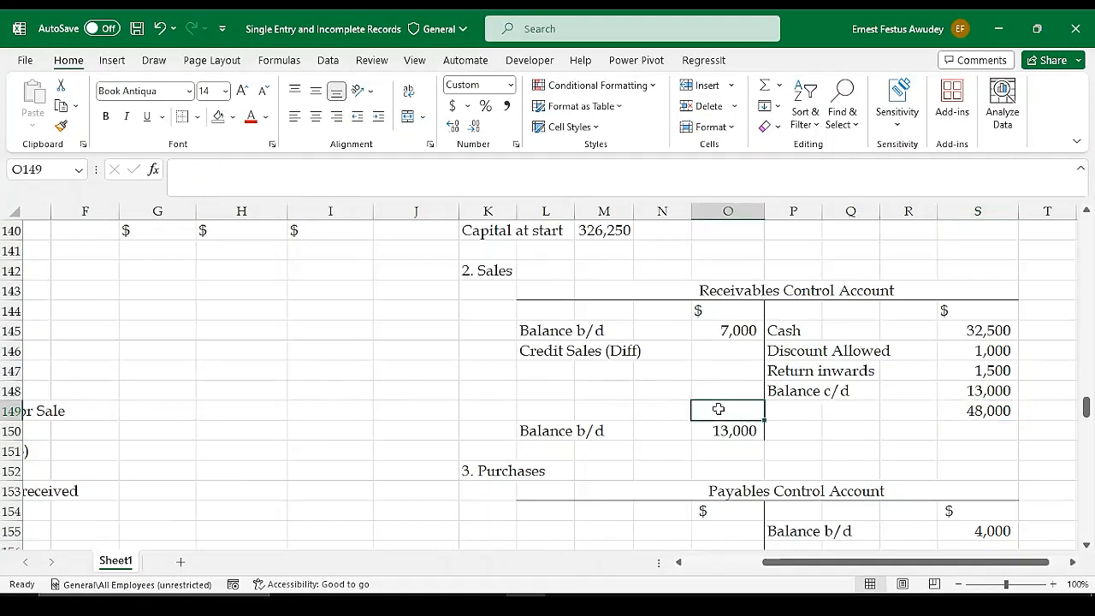
text(=)
click(990, 411)
key(Return)
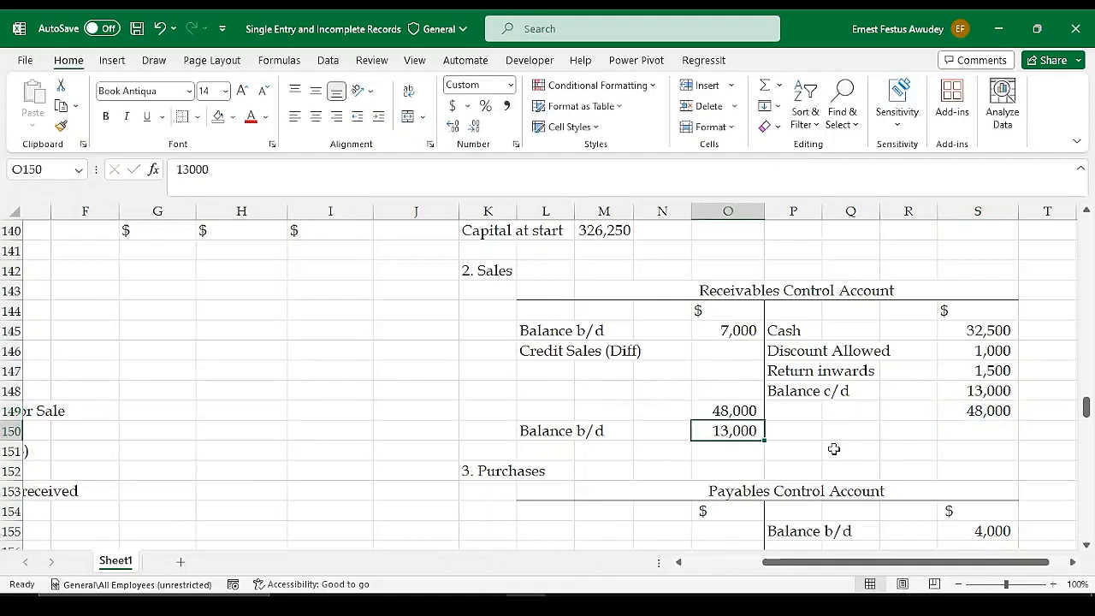
Apply a top and double bottom border to the Receivables Control Account totals in O149 and S149
click(731, 412)
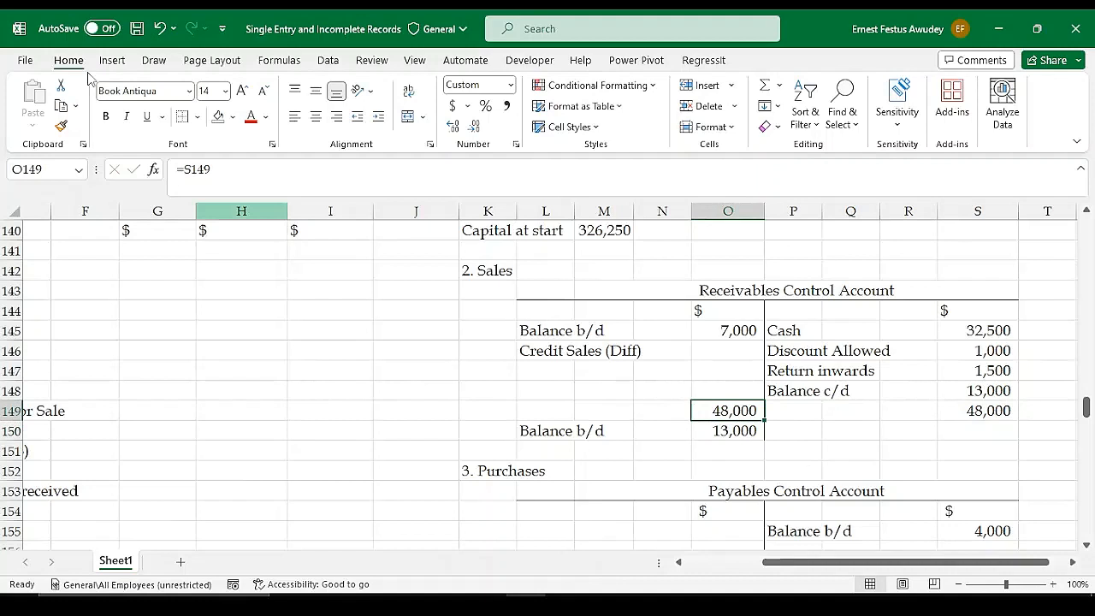
click(197, 116)
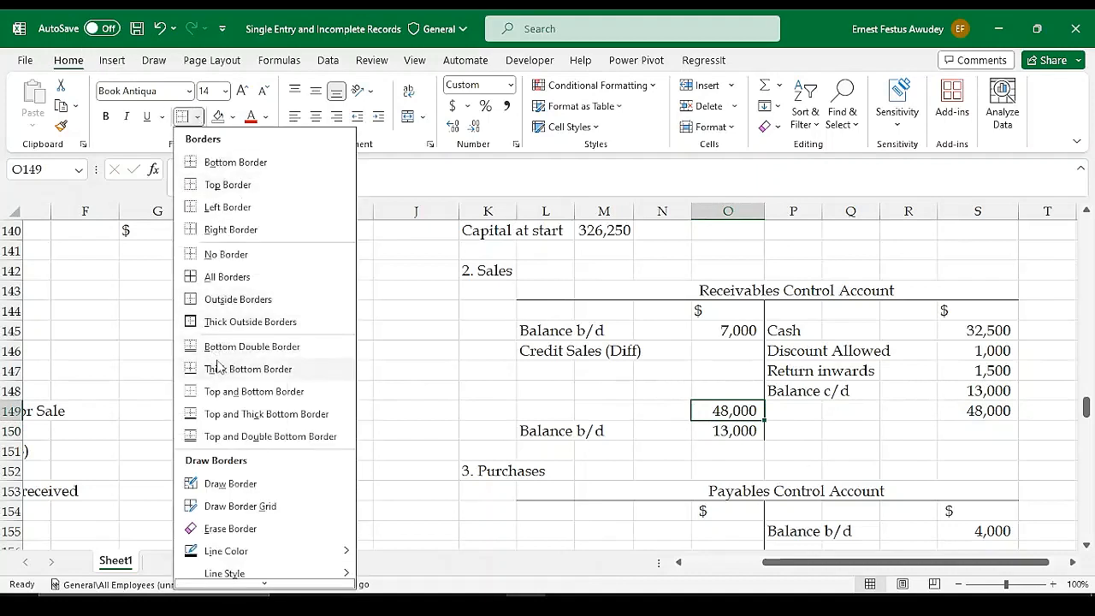
click(225, 437)
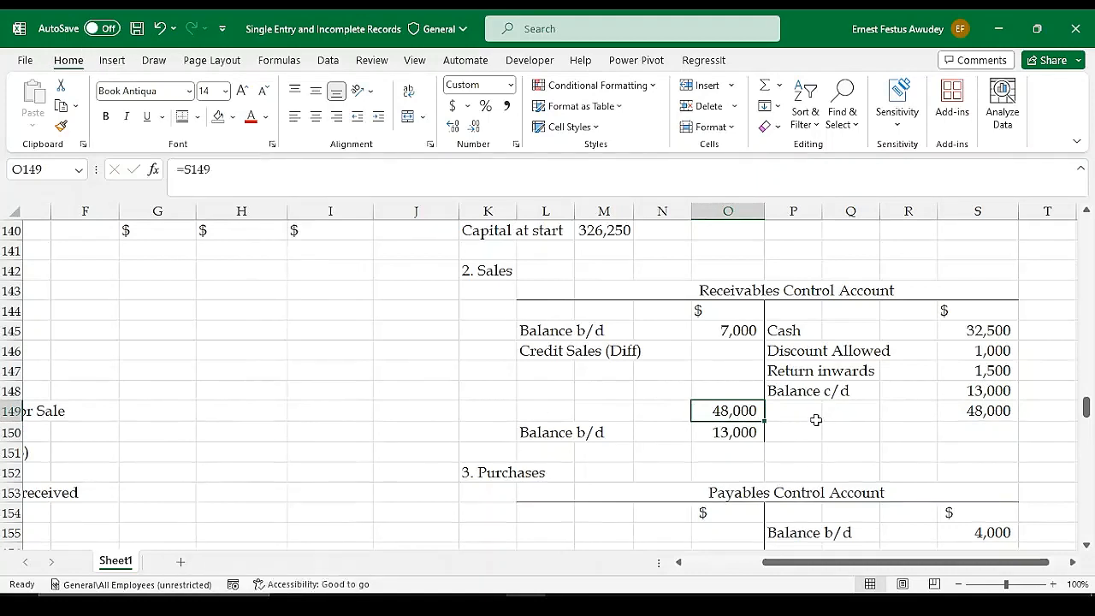
click(959, 414)
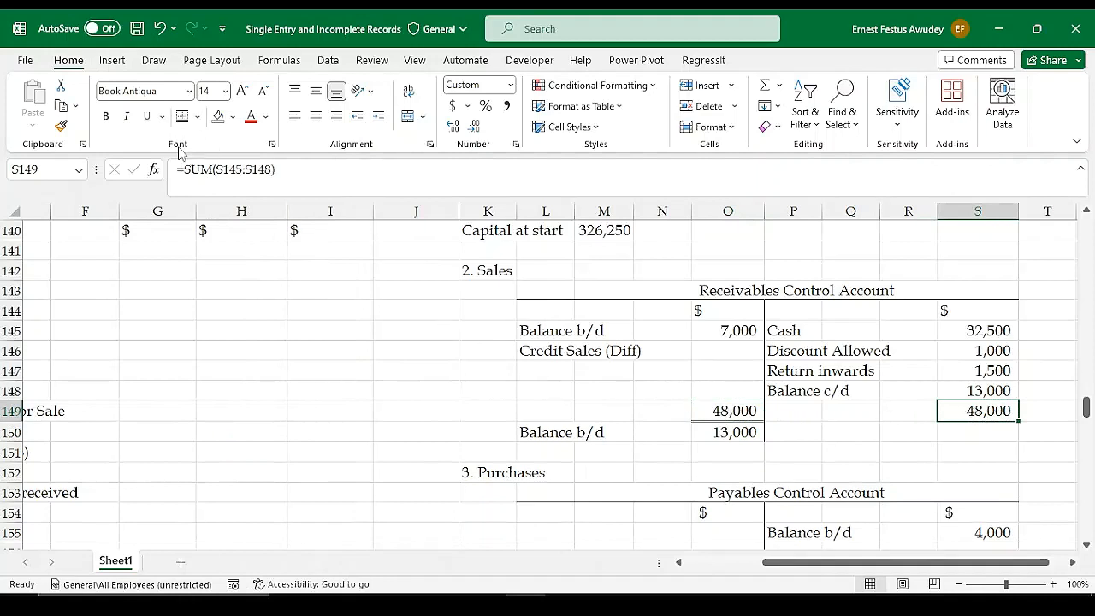
click(743, 391)
Calculate the credit sales balancing figure in O146 with the formula =O149-O145
click(731, 351)
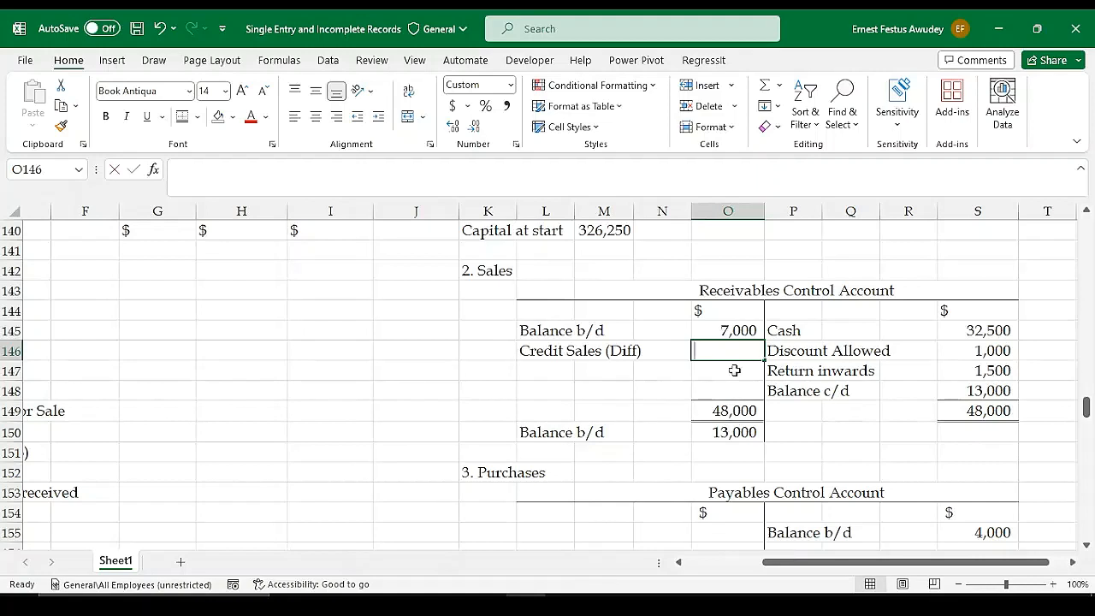
text(=)
click(727, 410)
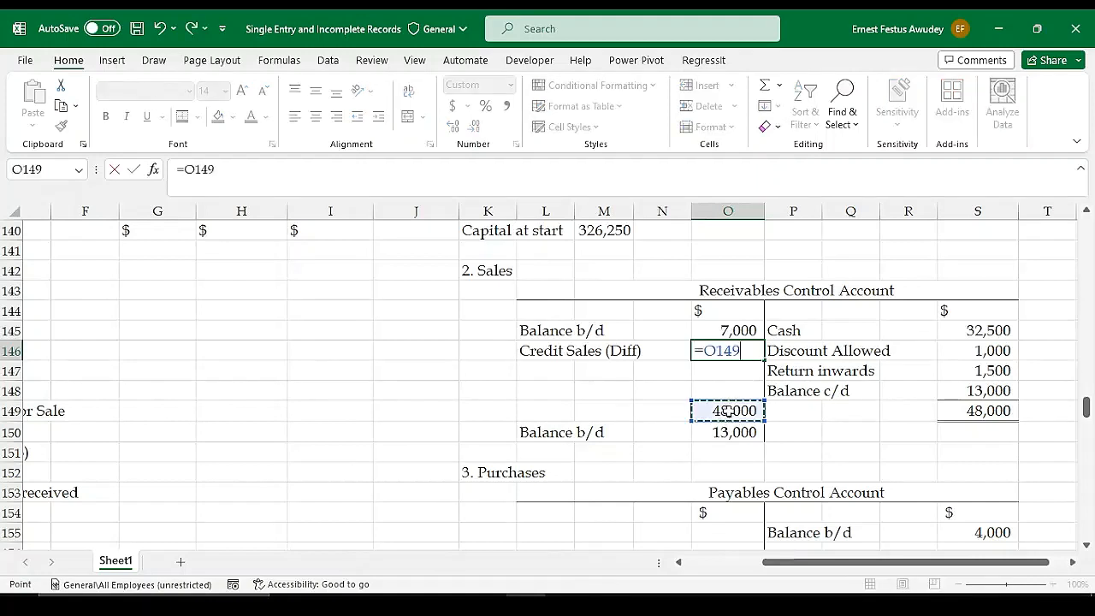
text(-)
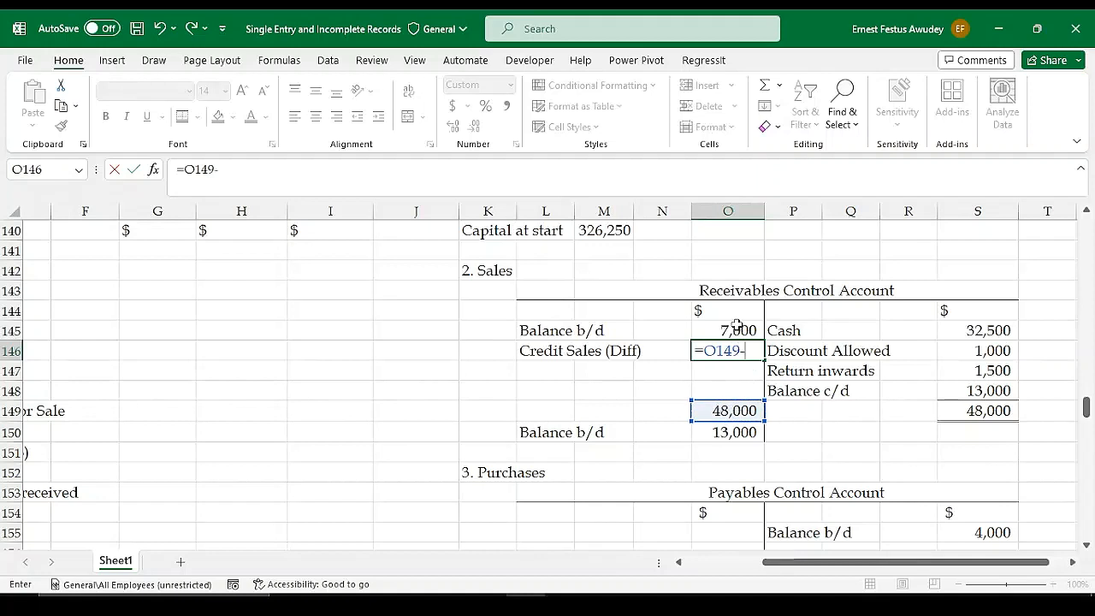
click(736, 326)
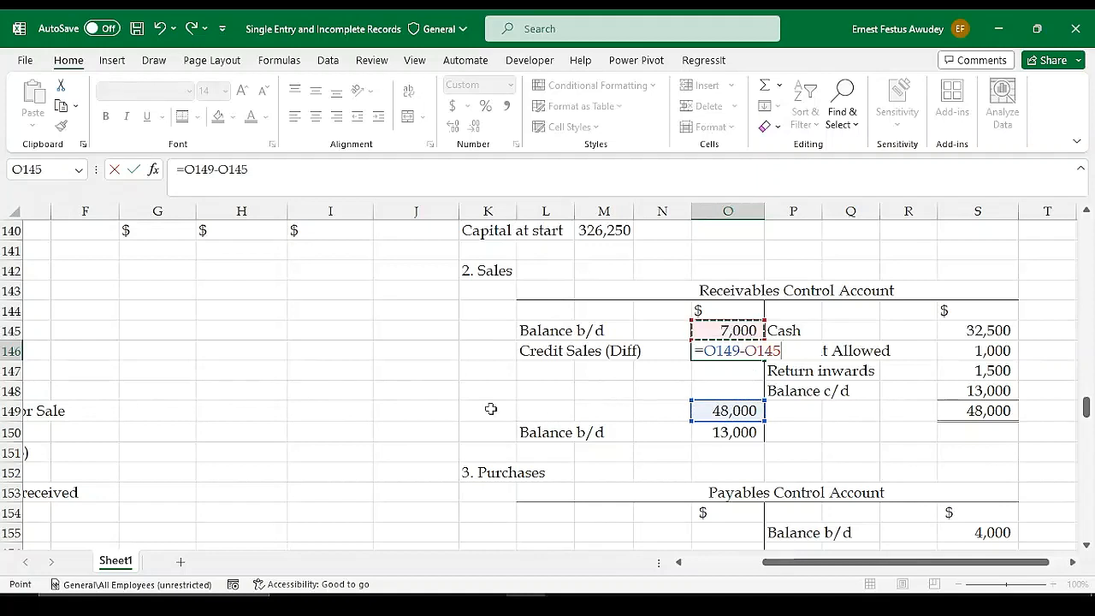
key(Return)
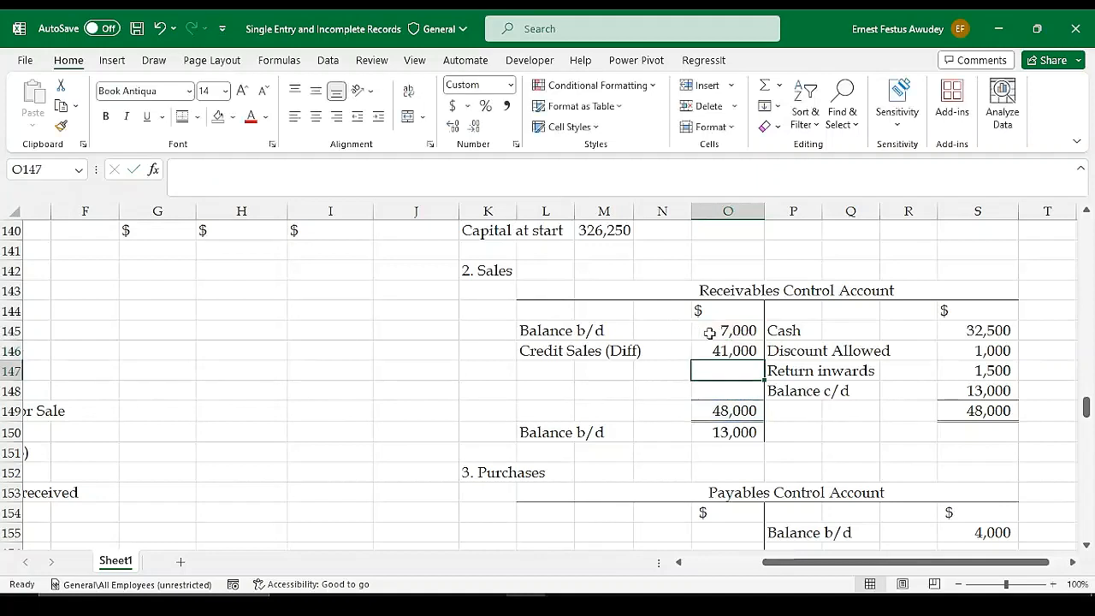
click(727, 350)
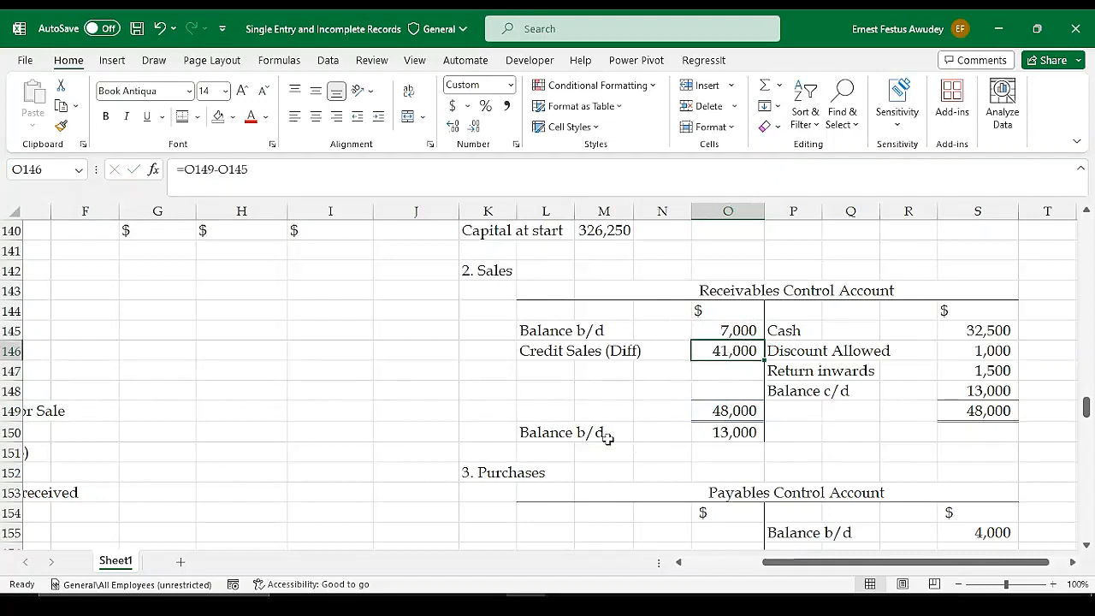
Calculate total sales for working 2 in M142 by adding credit sales and cash sales with the formula =O146+D107
click(496, 454)
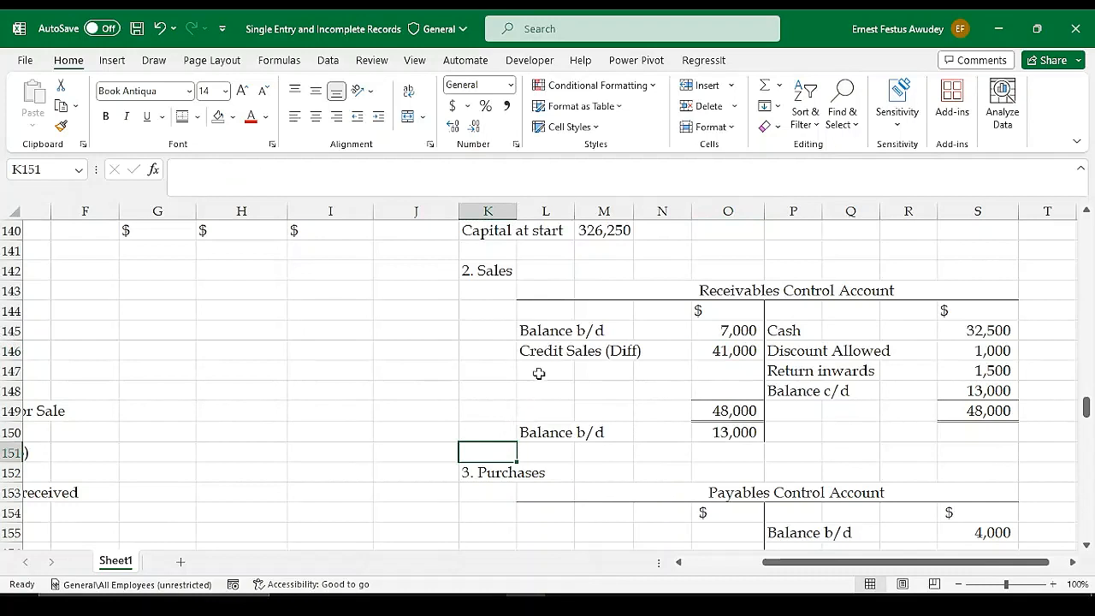
click(523, 270)
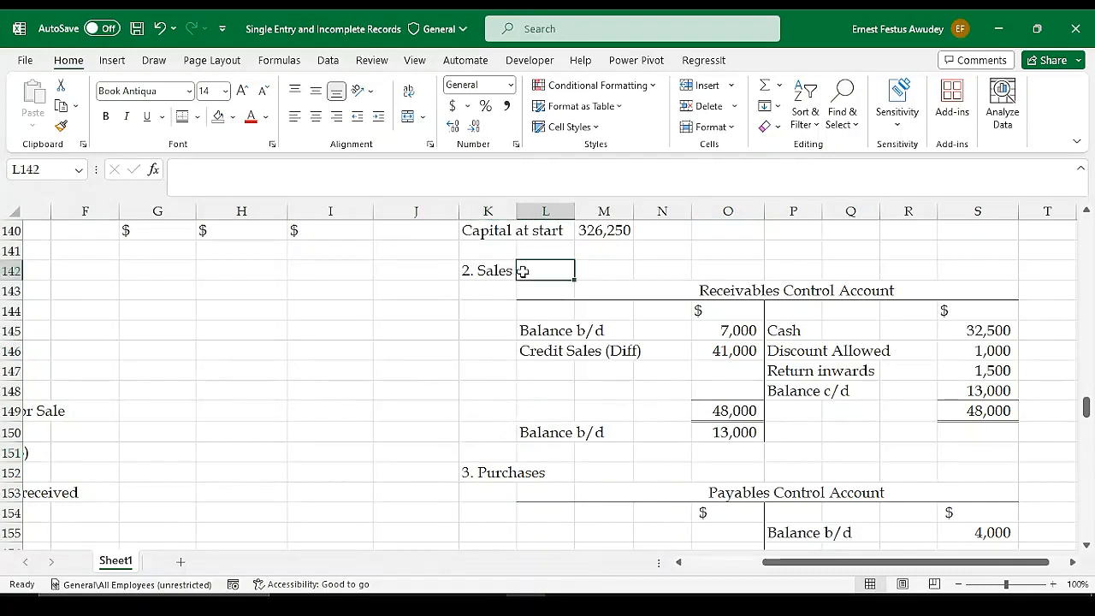
click(590, 267)
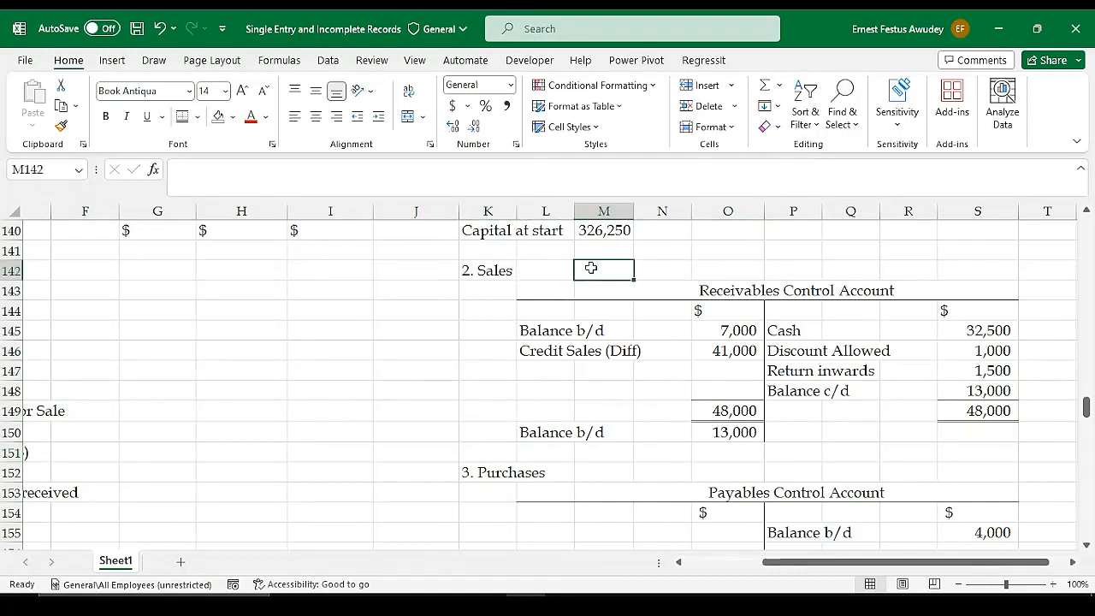
text(=)
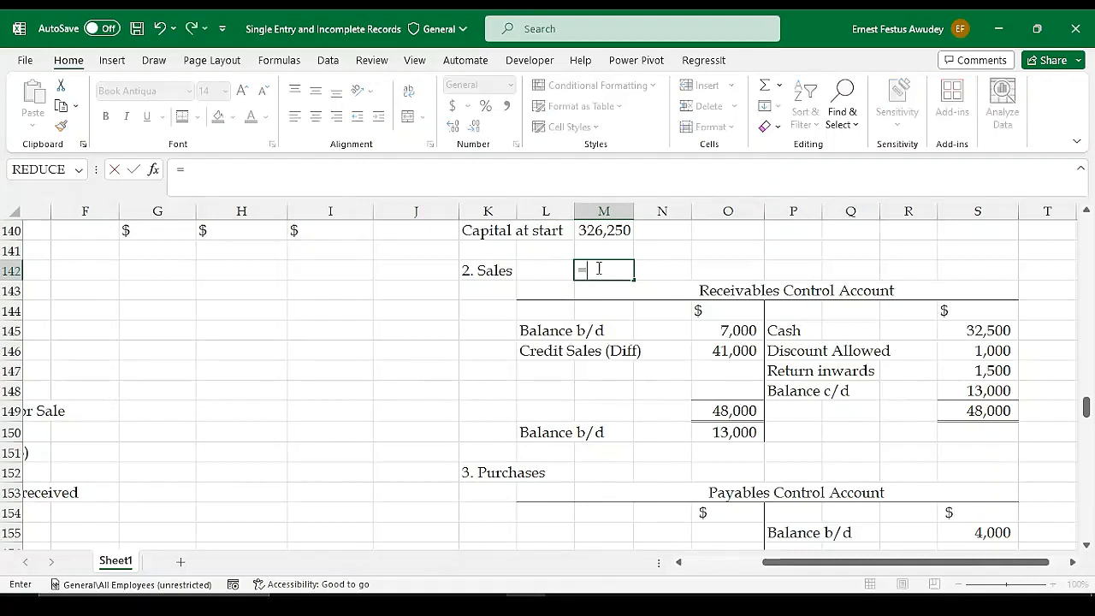
click(720, 351)
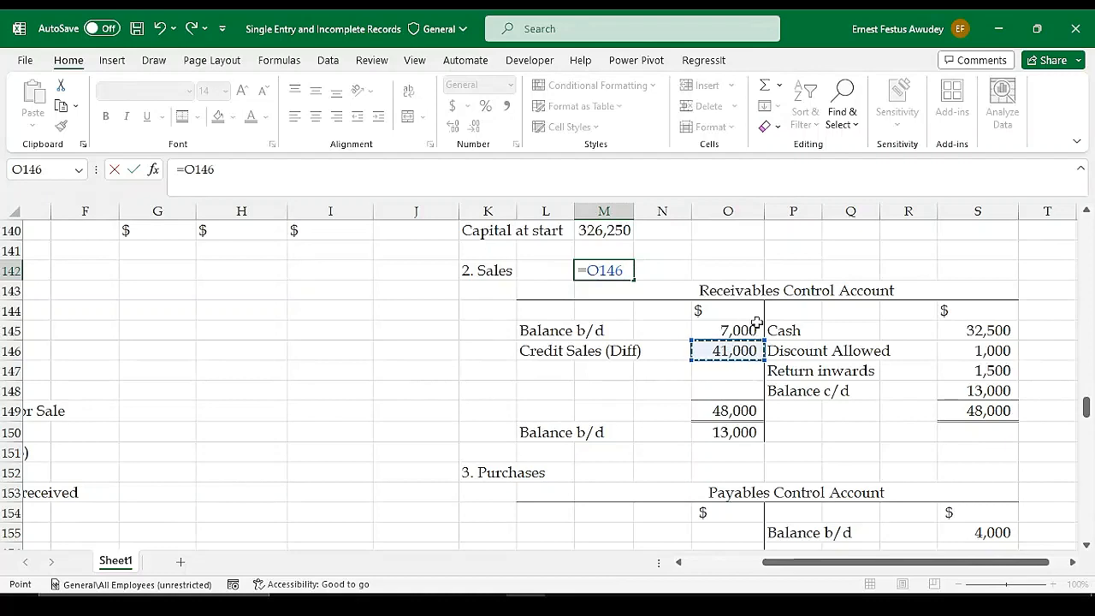
text(+)
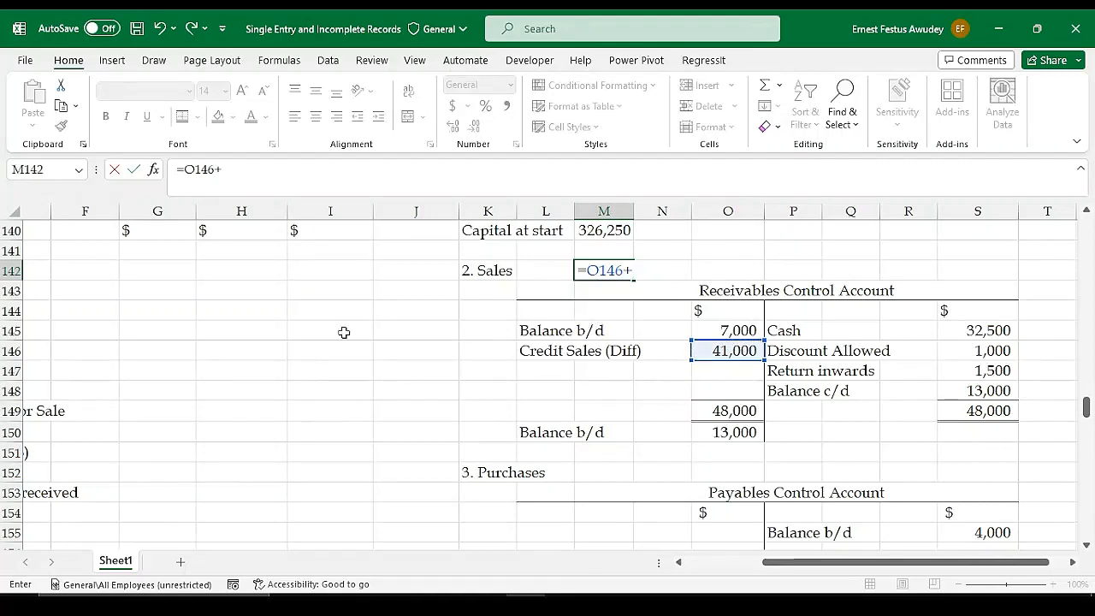
scroll(385, 320, up, 3)
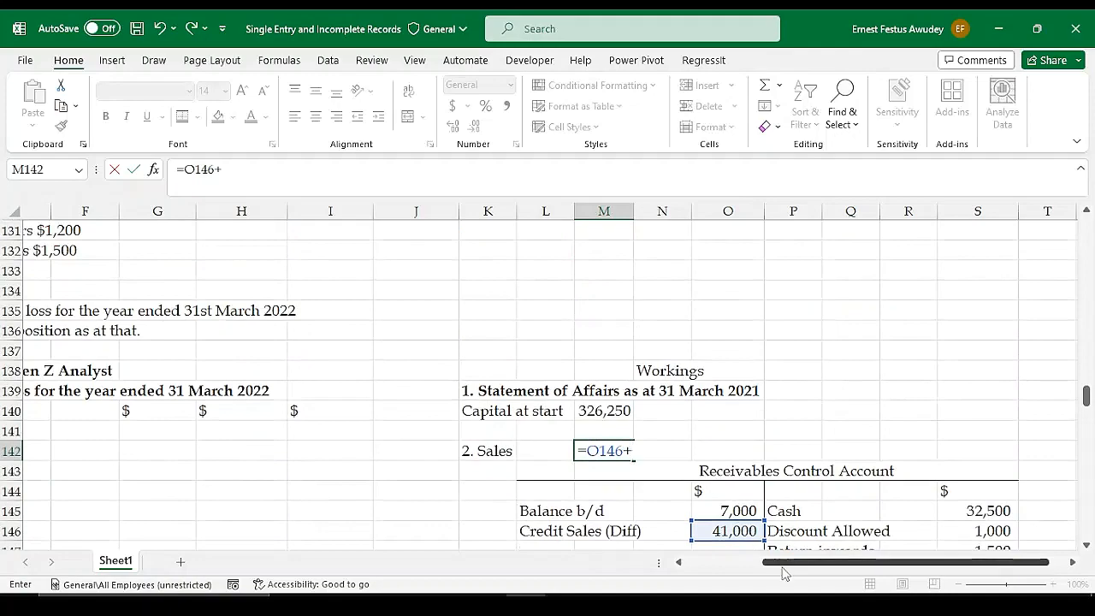
drag(787, 570, 708, 571)
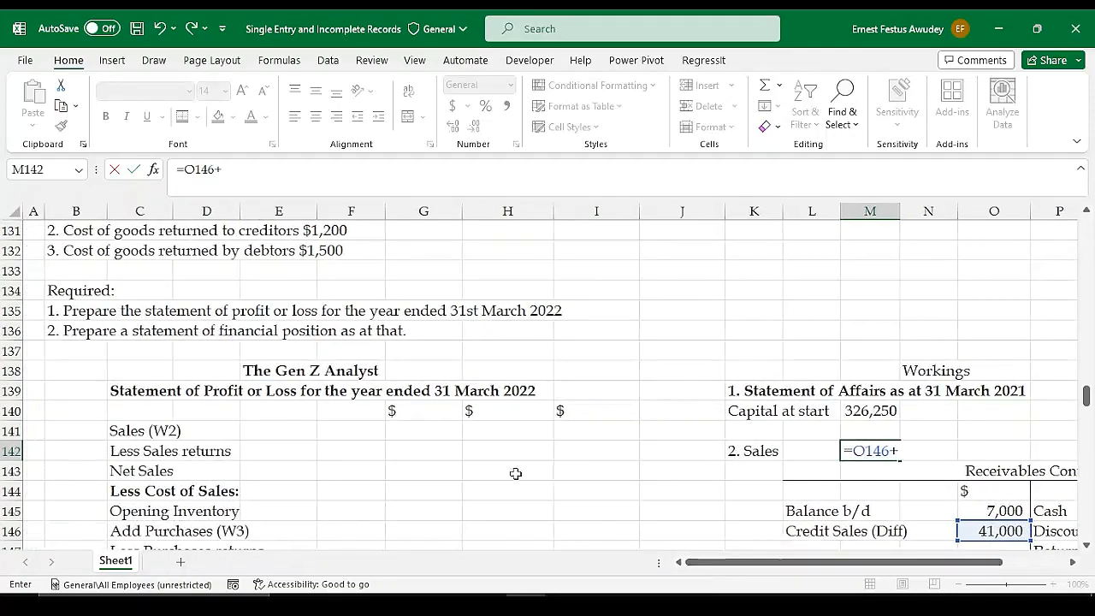
scroll(466, 448, up, 8)
scroll(461, 446, up, 1)
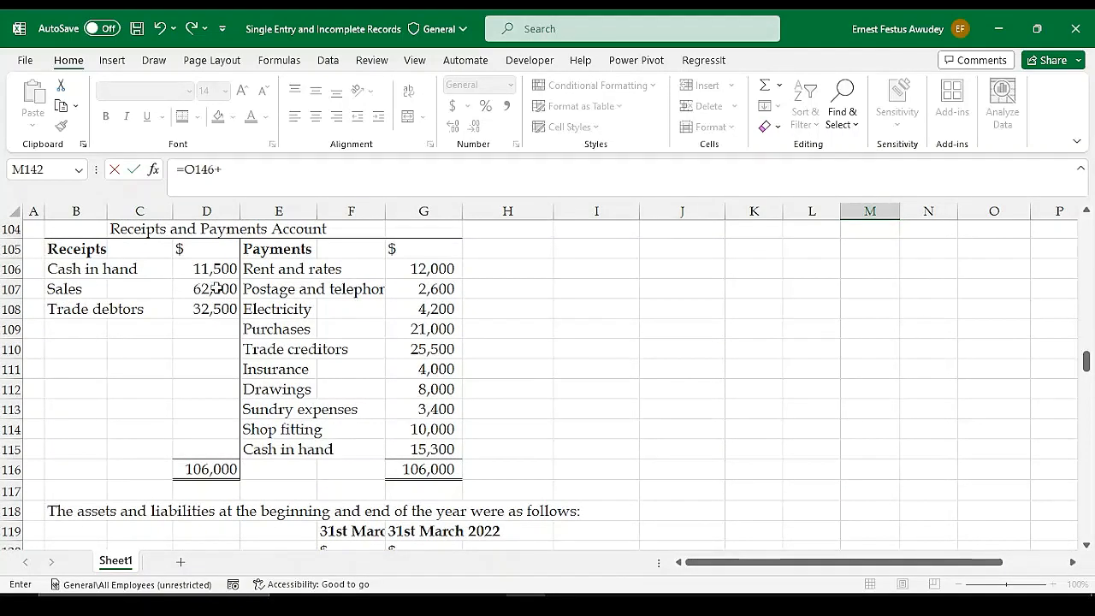
scroll(895, 408, down, 7)
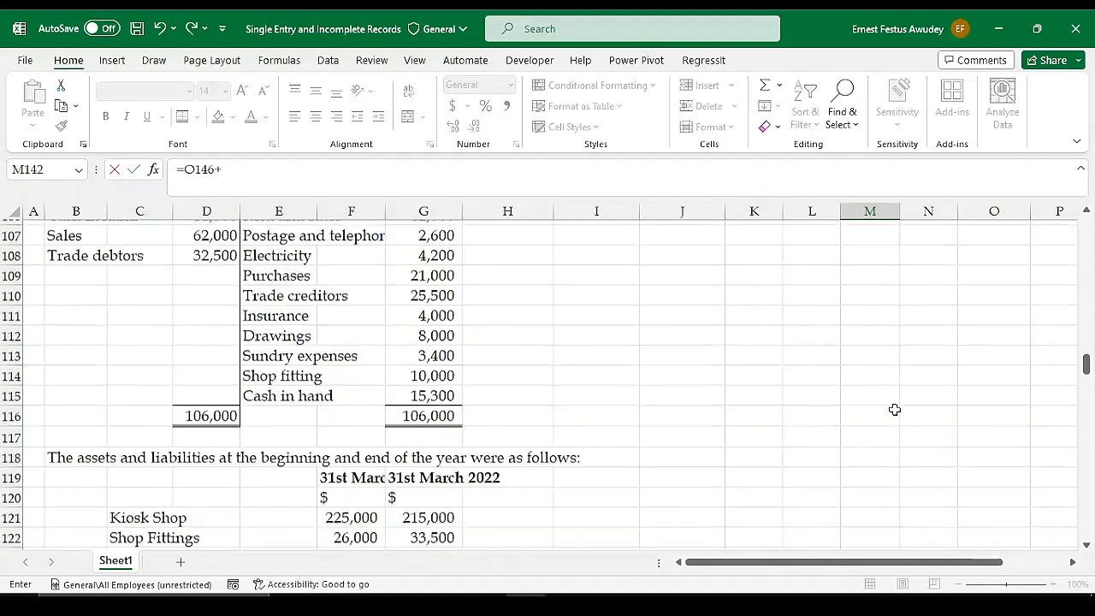
scroll(970, 445, down, 4)
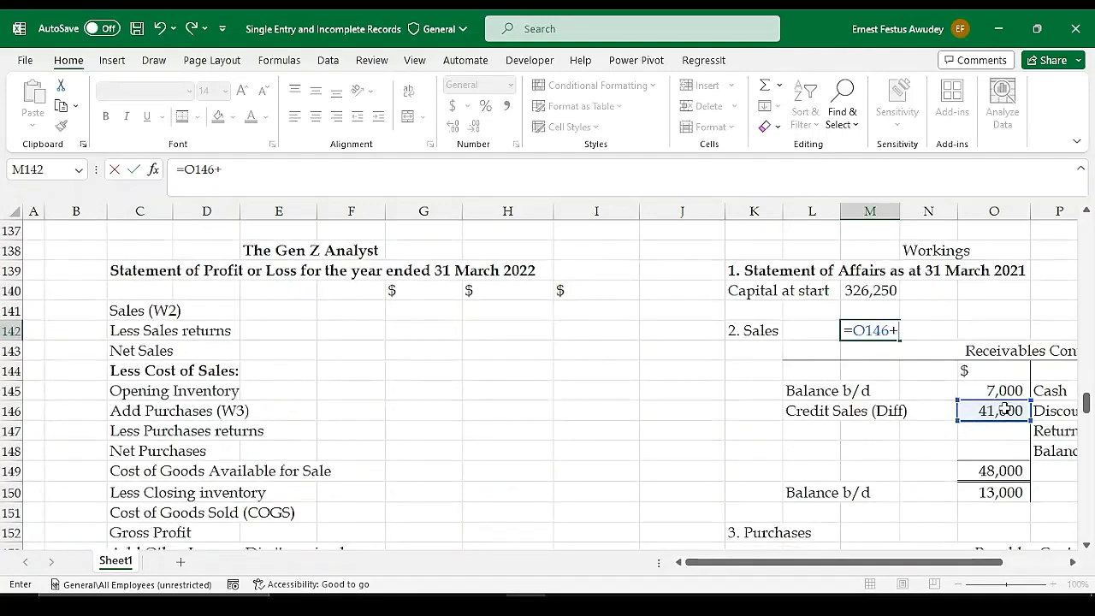
scroll(640, 324, up, 2)
scroll(640, 324, up, 9)
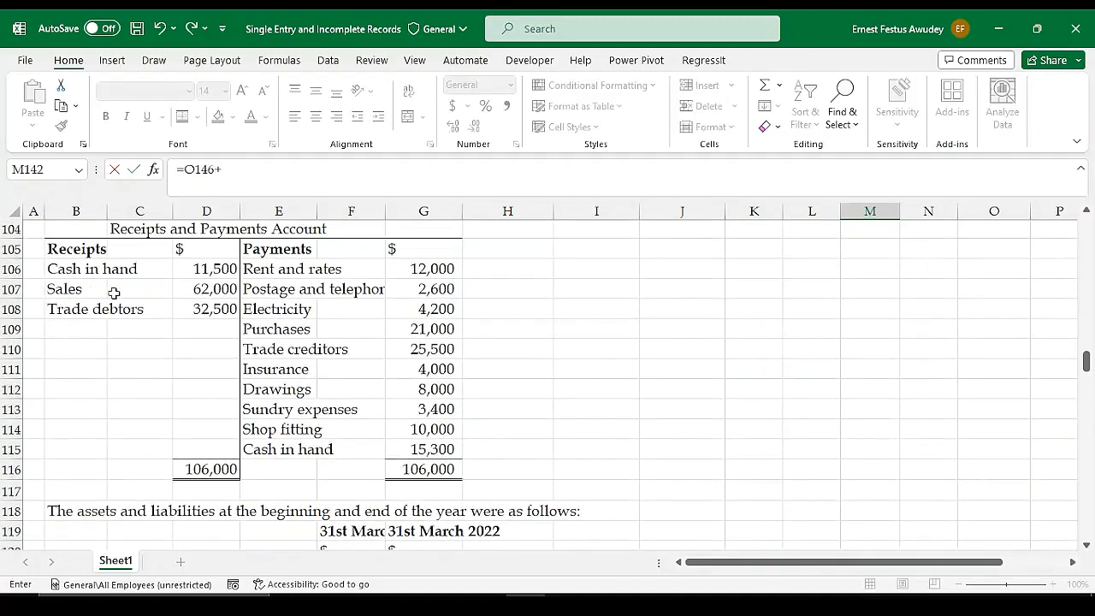
scroll(308, 288, up, 1)
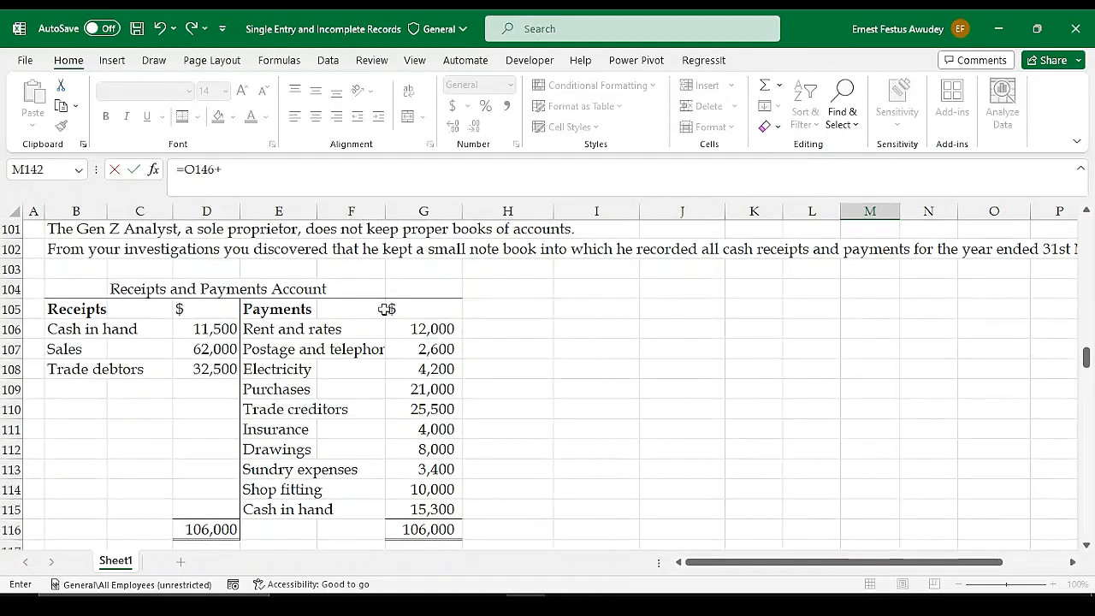
click(220, 347)
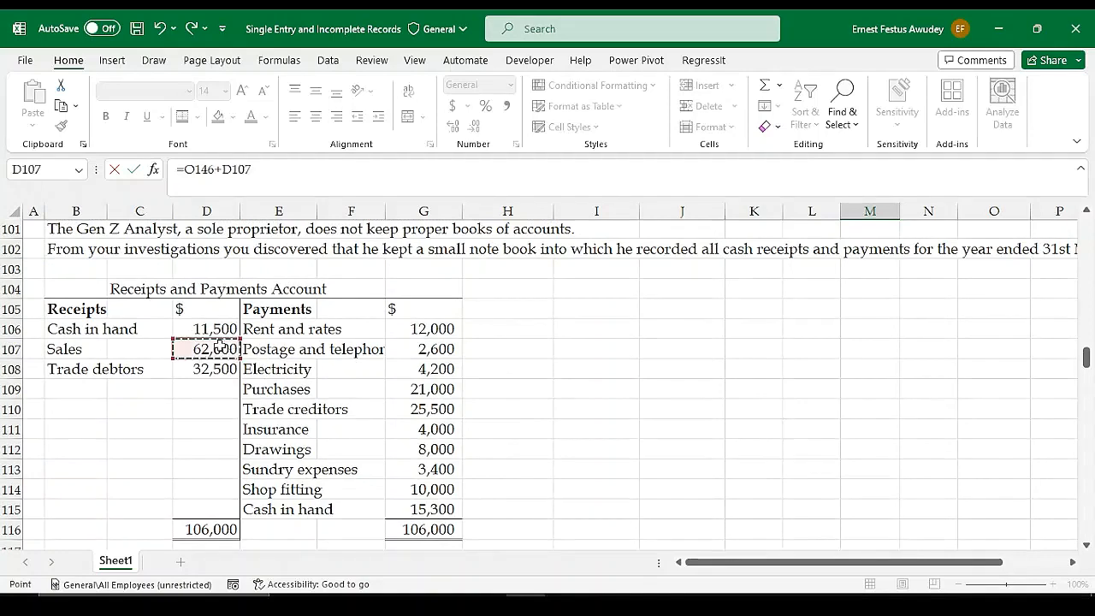
key(Return)
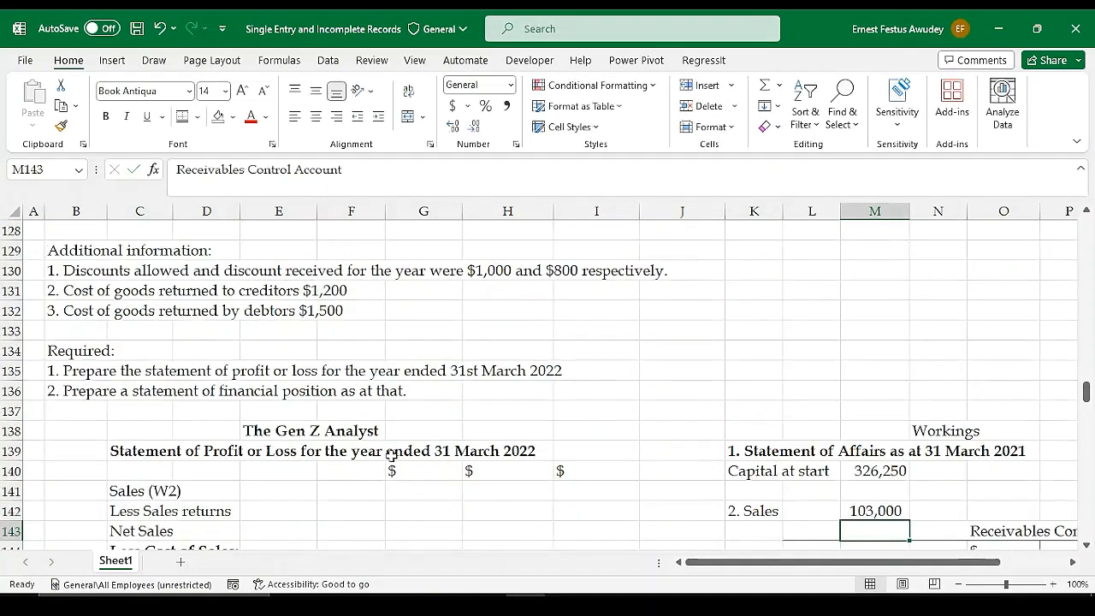
Bring the total sales from working 2 into the Sales (W2) line of the Statement of Profit or Loss in H141 with =M142
click(871, 509)
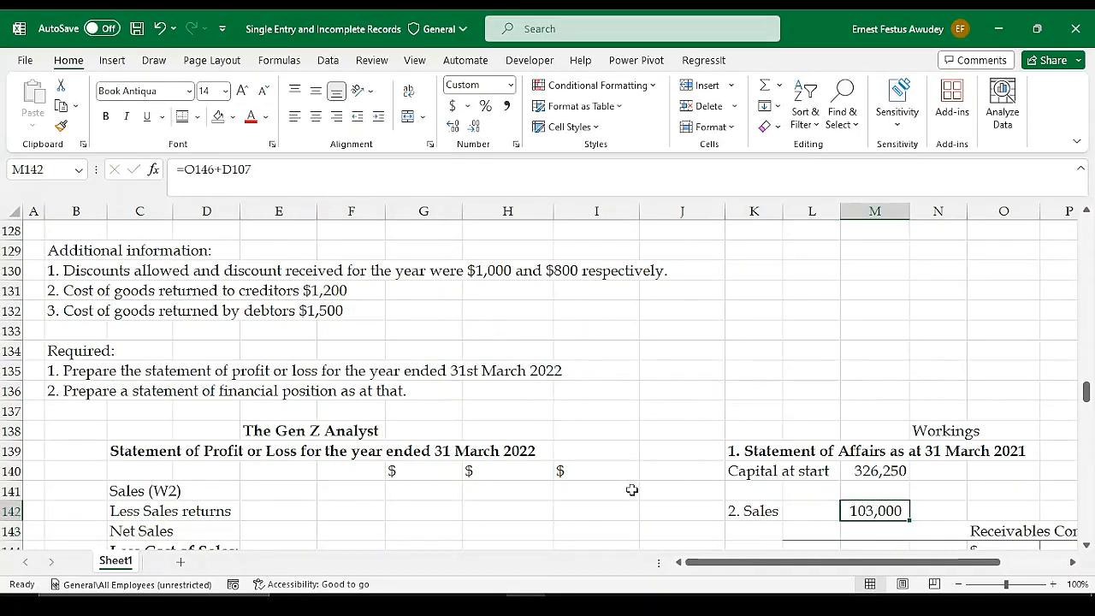
click(514, 491)
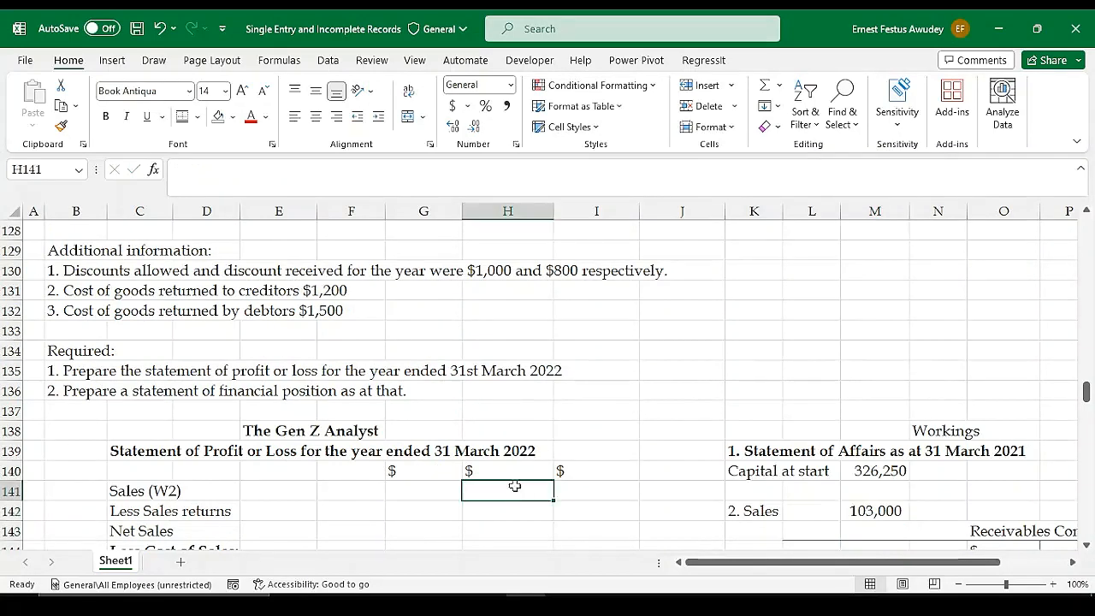
text(=)
click(864, 511)
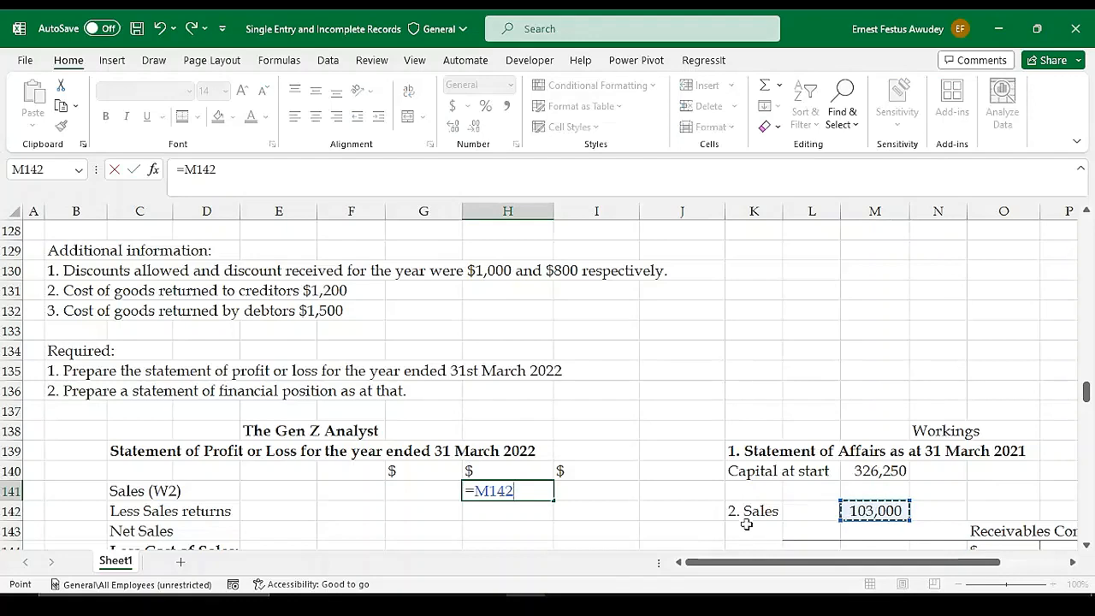
key(Return)
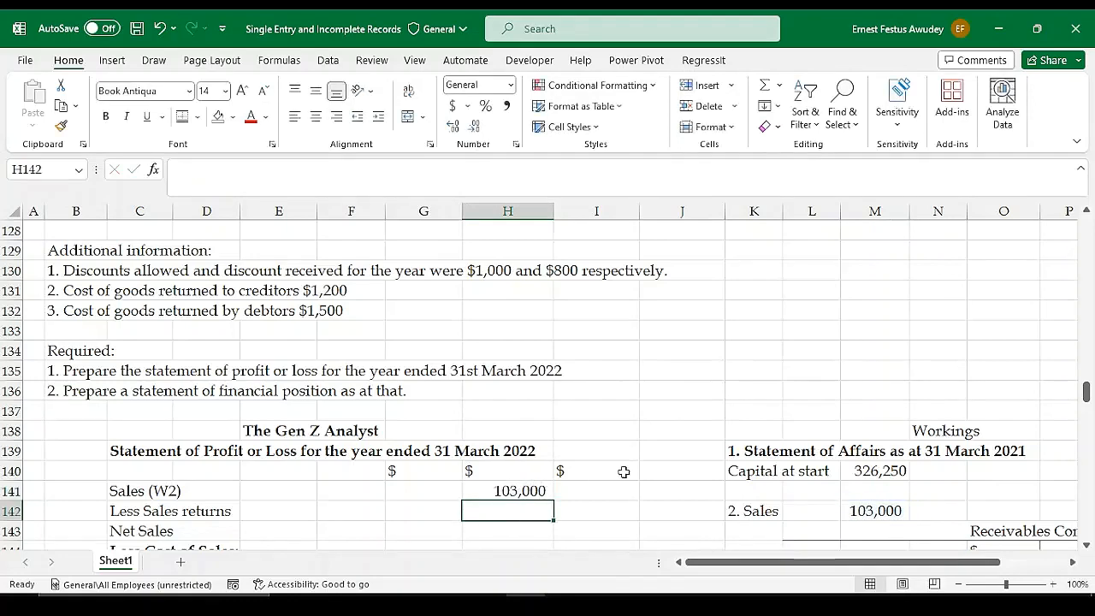
Enter an equals sign as text in L142, between the "2. Sales" label and its total
scroll(624, 471, down, 2)
click(514, 433)
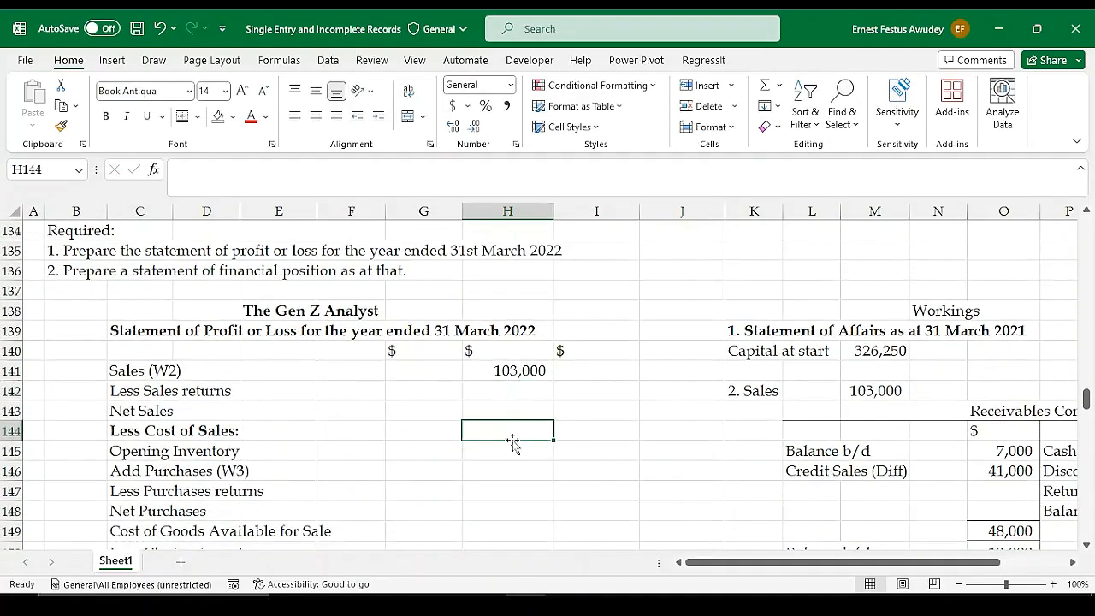
click(806, 392)
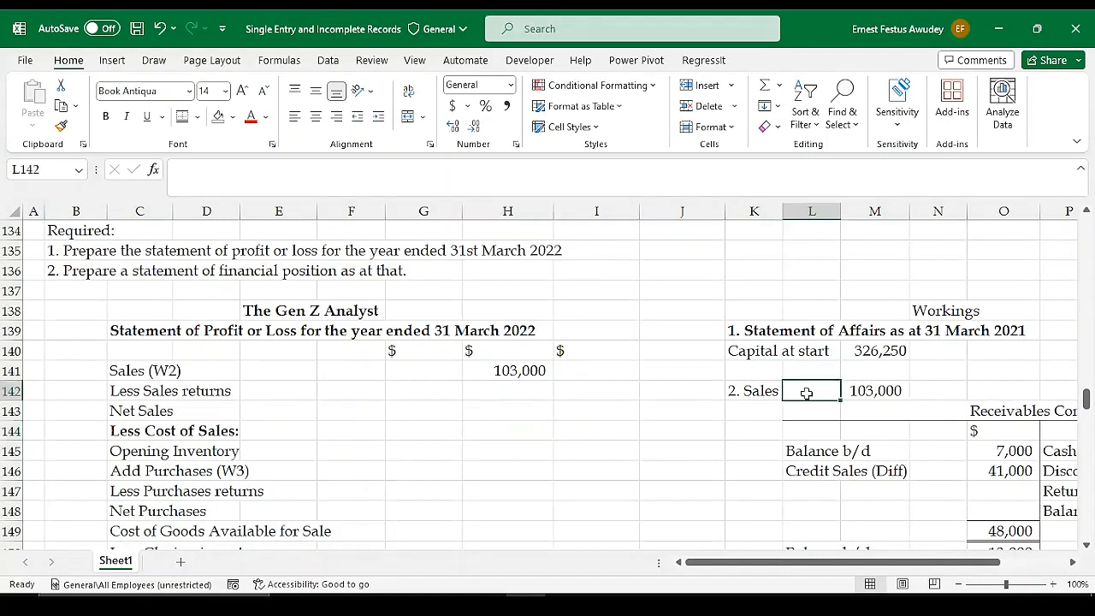
text(=)
key(Return)
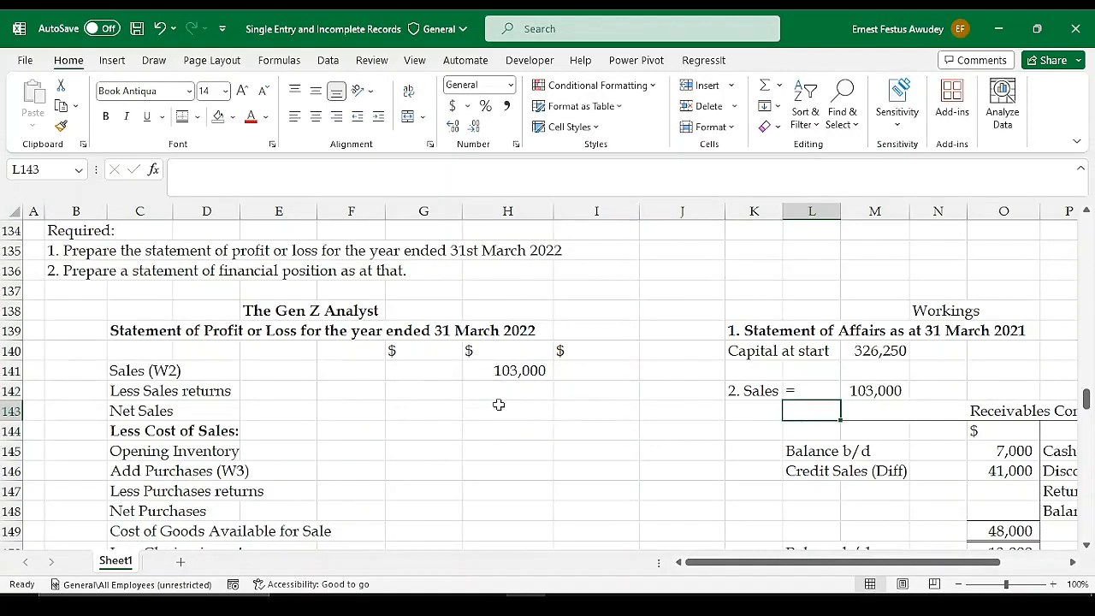
Examine the Payables Control Account layout against the question's payments, trade creditors balances and additional information
scroll(855, 409, down, 4)
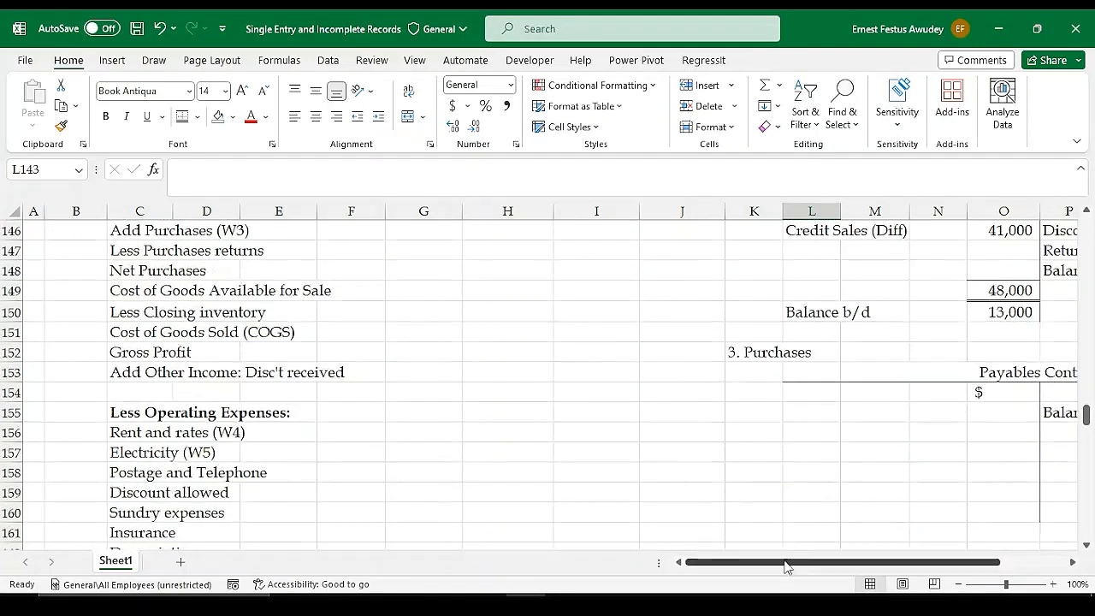
drag(786, 566, 871, 562)
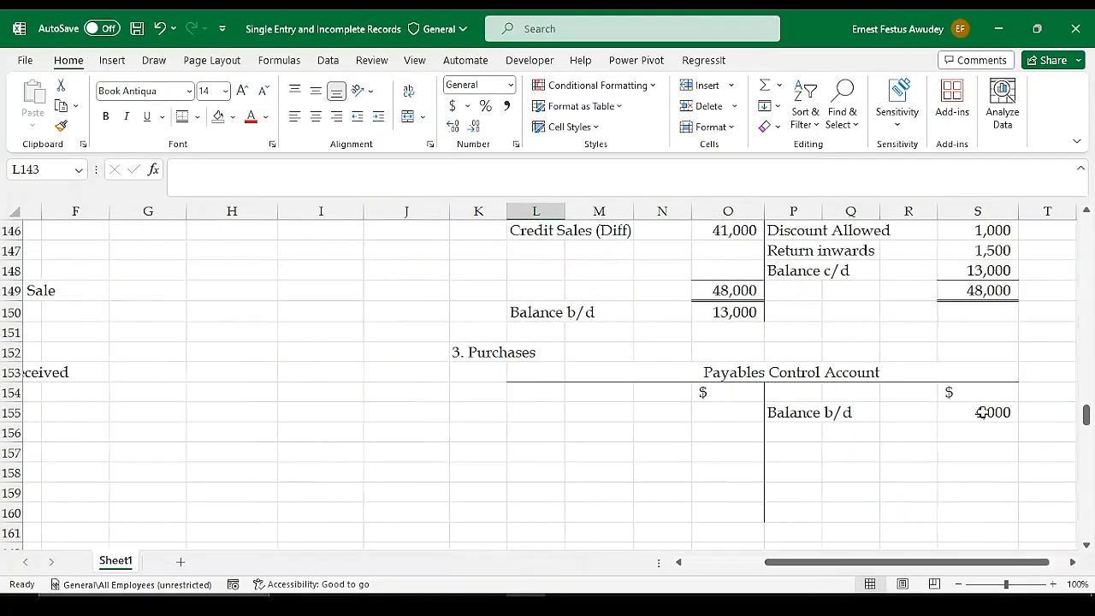
scroll(714, 416, up, 5)
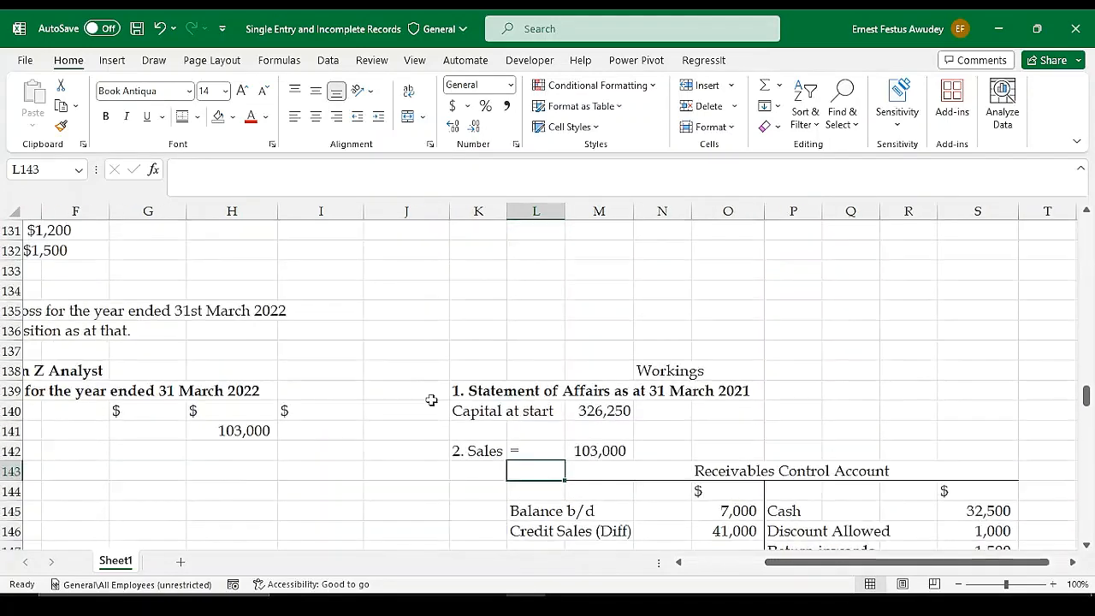
scroll(431, 399, up, 5)
drag(801, 563, 719, 564)
scroll(501, 381, up, 5)
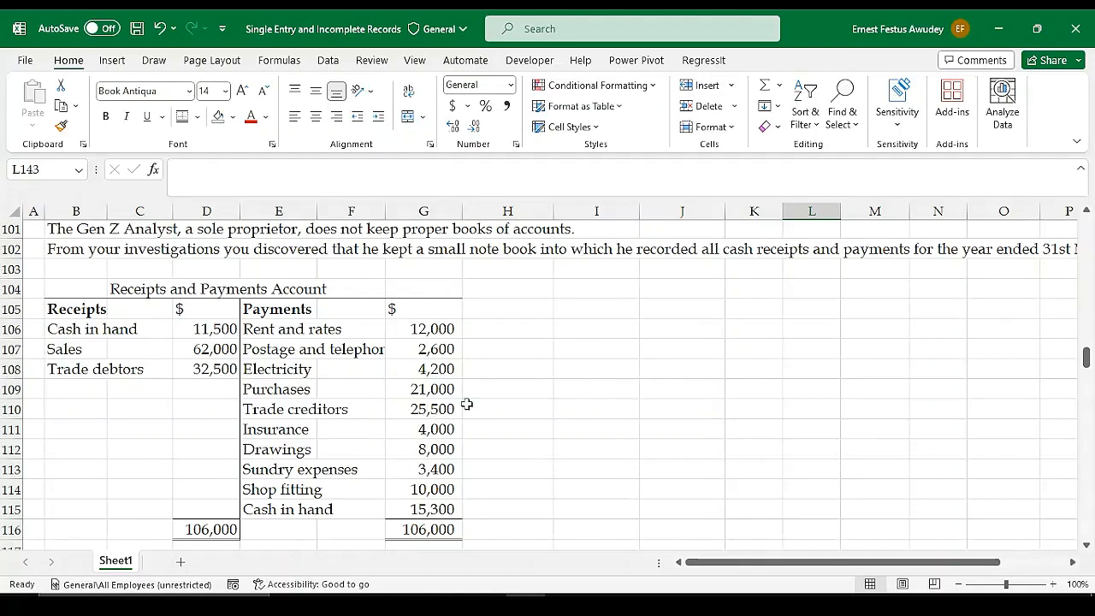
scroll(583, 410, down, 1)
scroll(583, 410, down, 4)
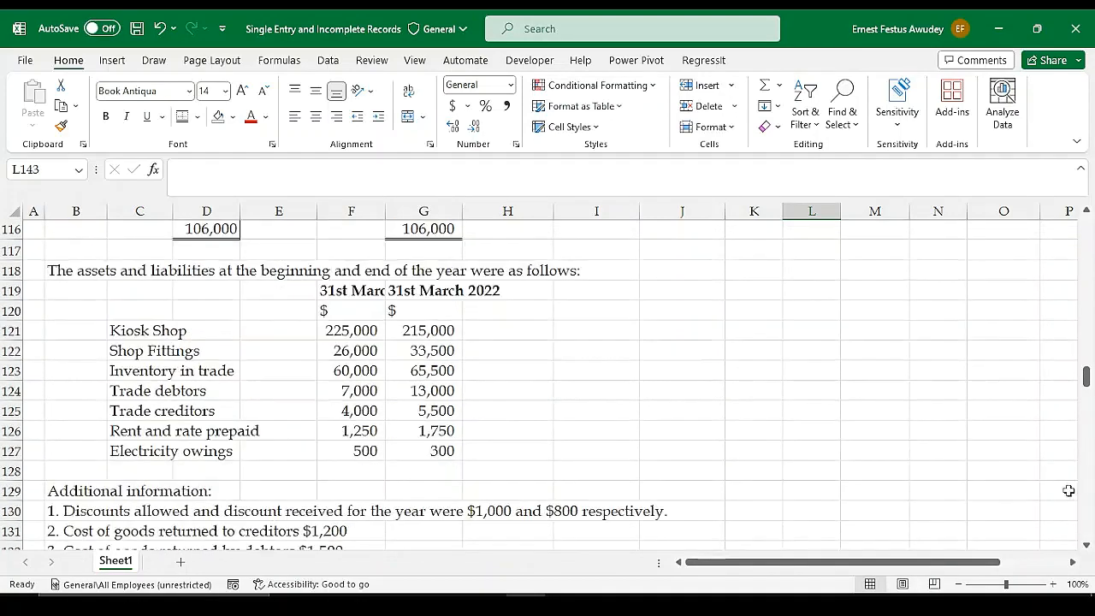
scroll(938, 492, down, 6)
scroll(939, 491, down, 3)
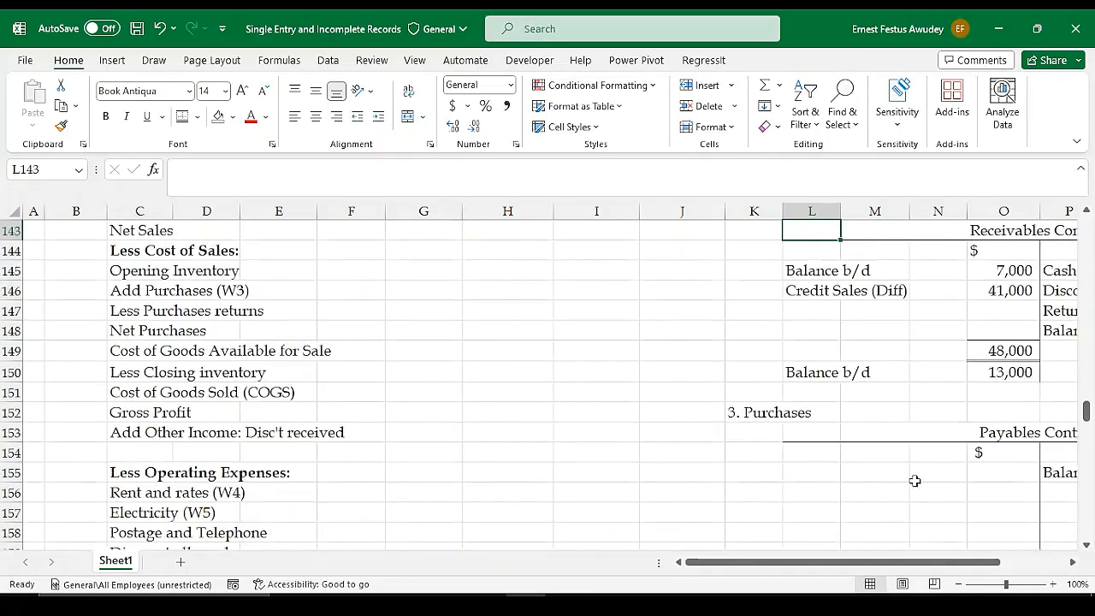
Enter "Cash" on the debit side of the Payables Control Account in L155 and link O155 to the trade creditors payment with =G110
click(807, 476)
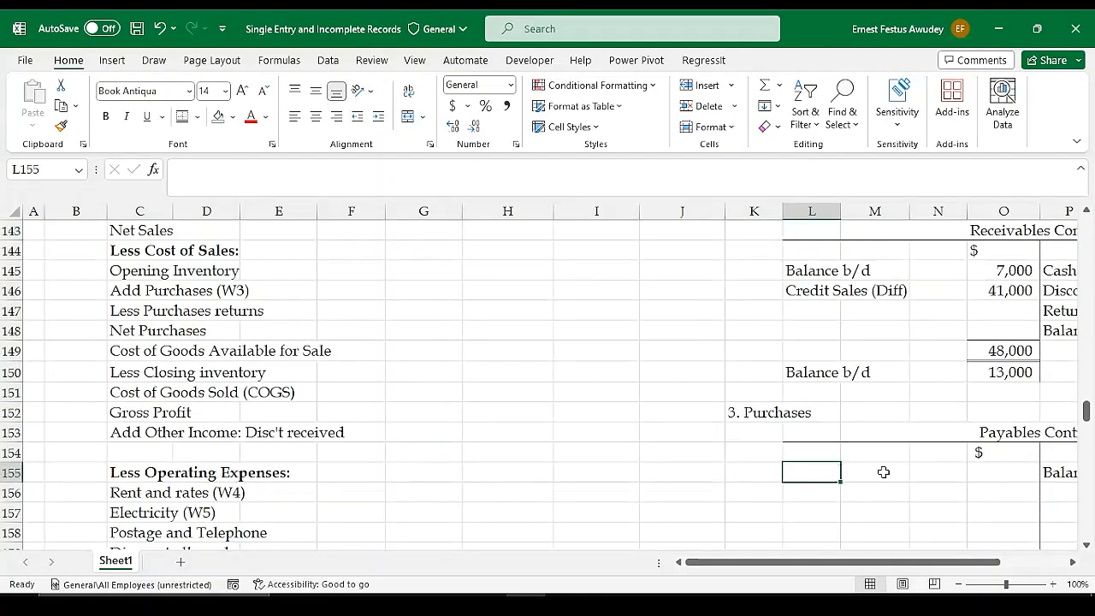
text(Ca)
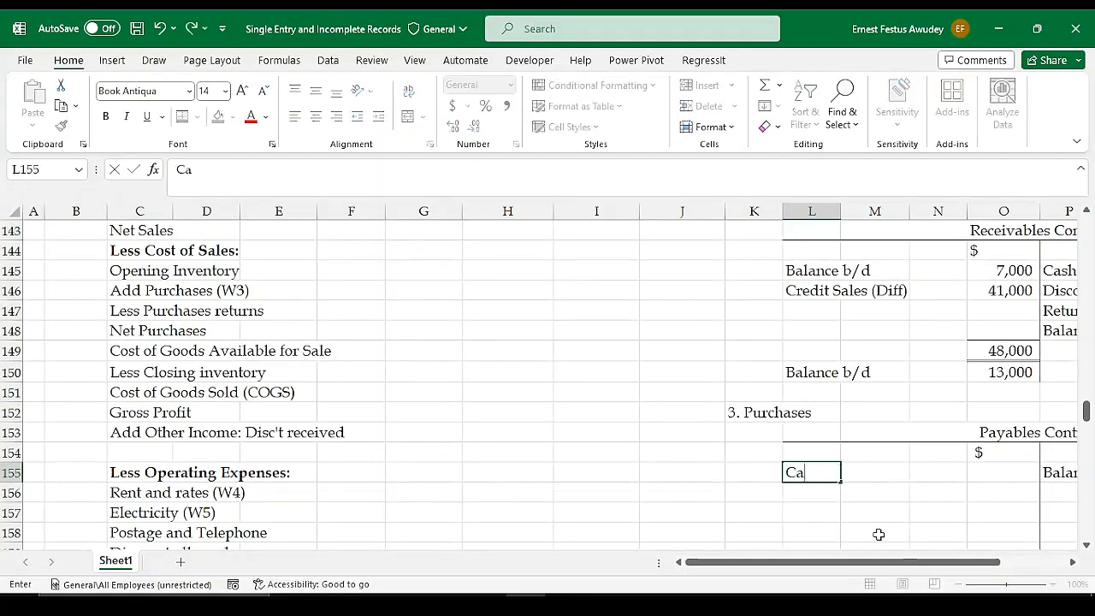
text(sh)
key(Tab)
key(Tab)
key(Tab)
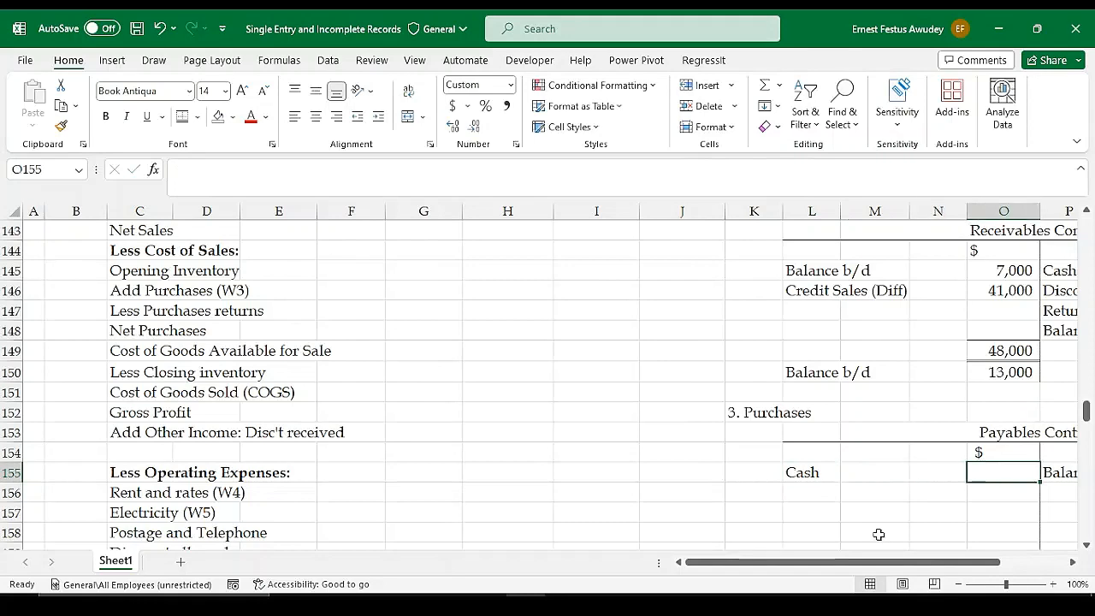
text(=)
scroll(103, 359, up, 10)
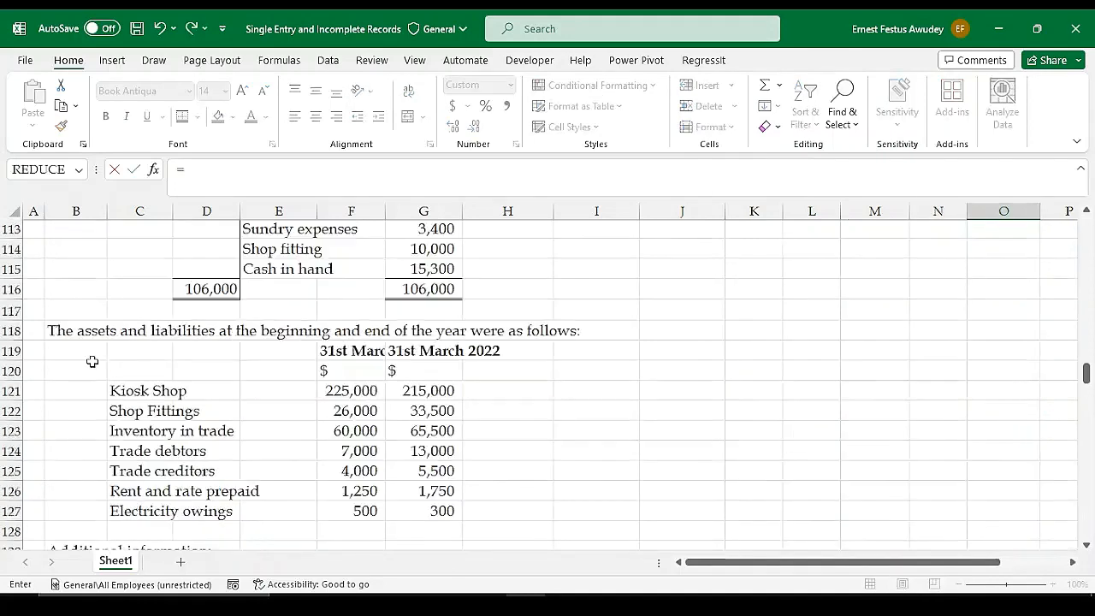
scroll(172, 347, up, 3)
click(421, 351)
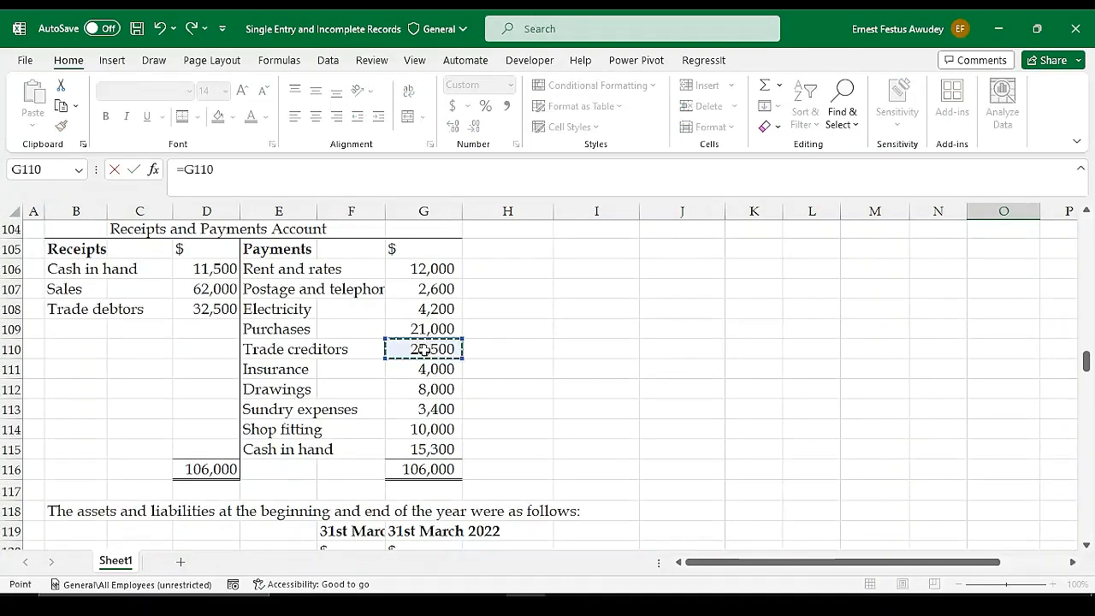
key(Return)
scroll(676, 434, down, 1)
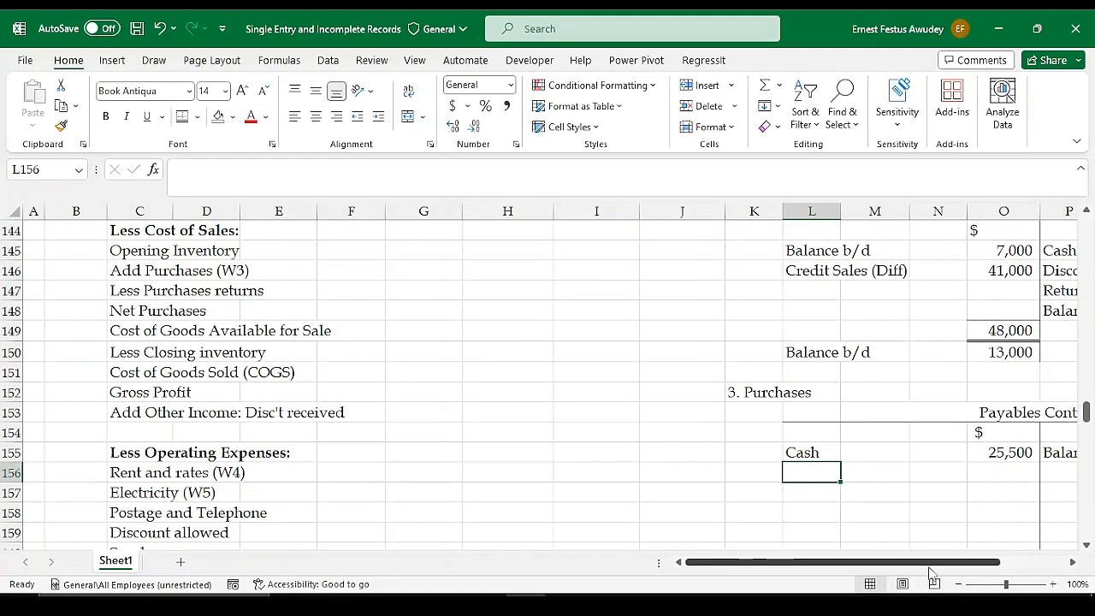
drag(931, 562, 996, 563)
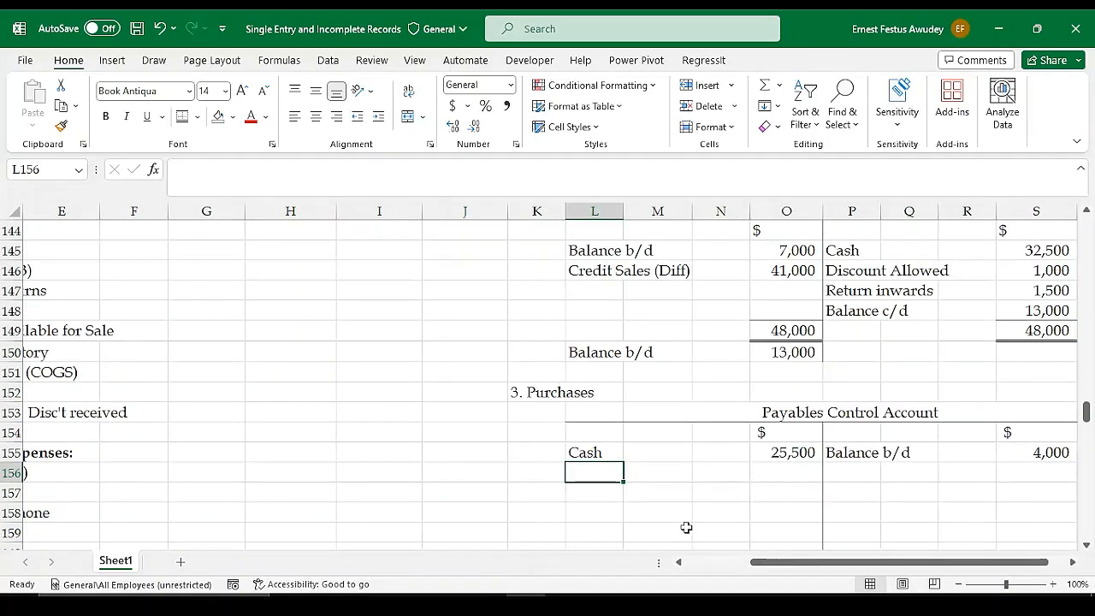
Enter "Discount received" in L156 on the debit side of the Payables Control Account with an amount of 800 in O156
text(Discount receiv)
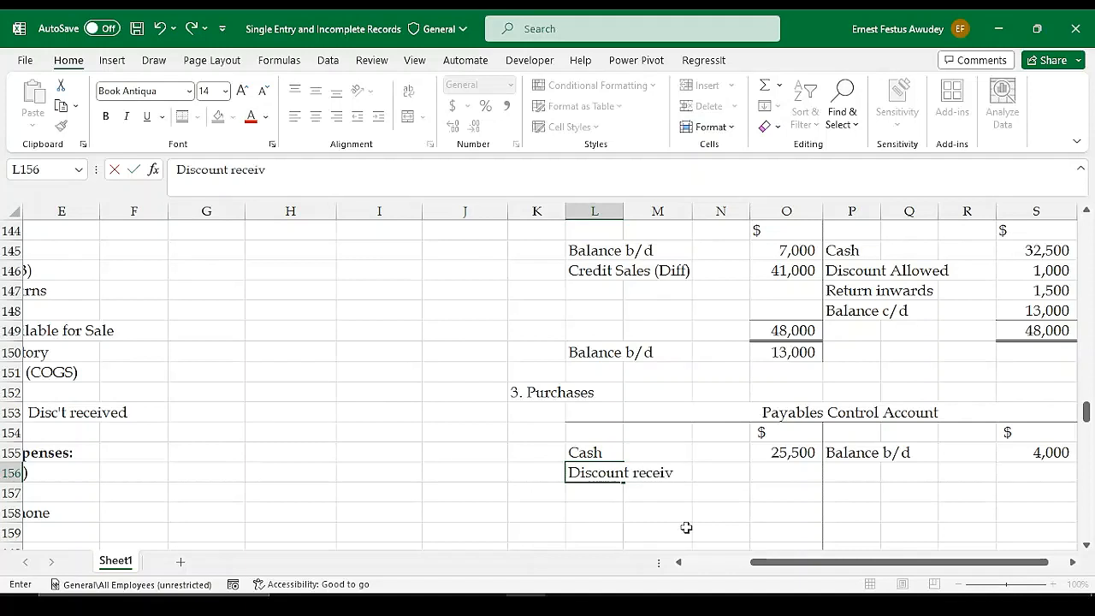
text(ed)
key(Tab)
key(Tab)
key(Tab)
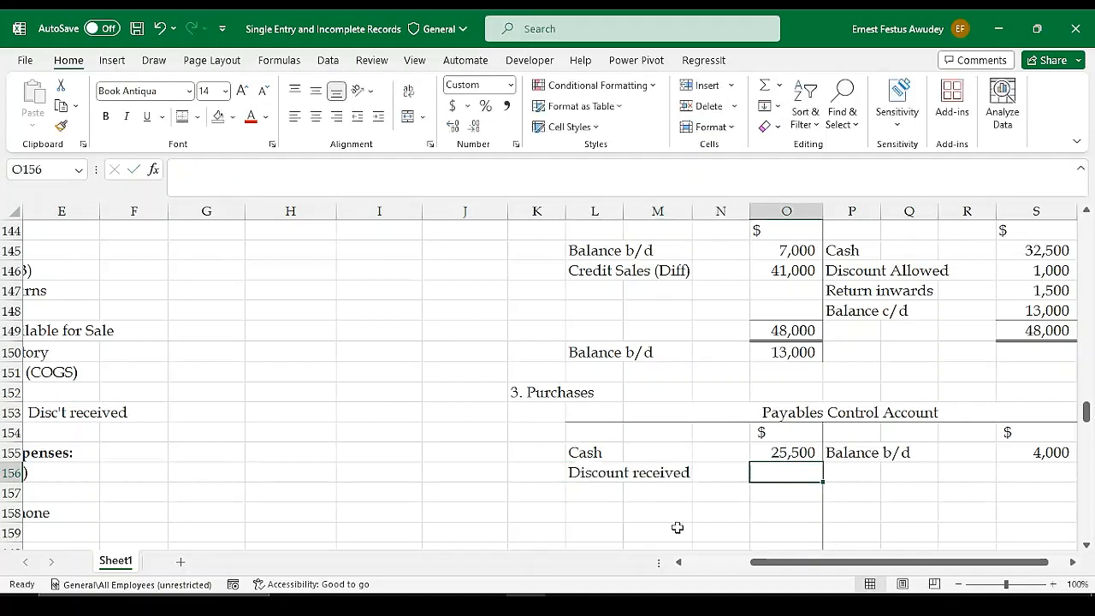
text(800)
key(Return)
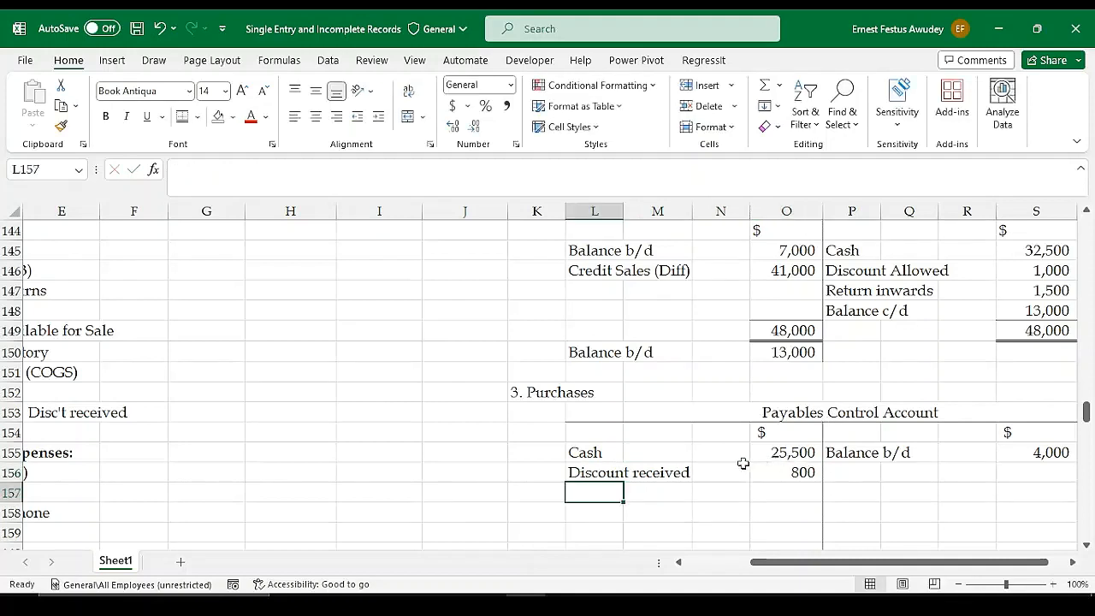
Enter "Return outwards" in L157 of the Payables Control Account with 1200 in O157 for the goods returned to creditors
drag(873, 562, 808, 562)
scroll(587, 443, up, 2)
scroll(588, 443, up, 3)
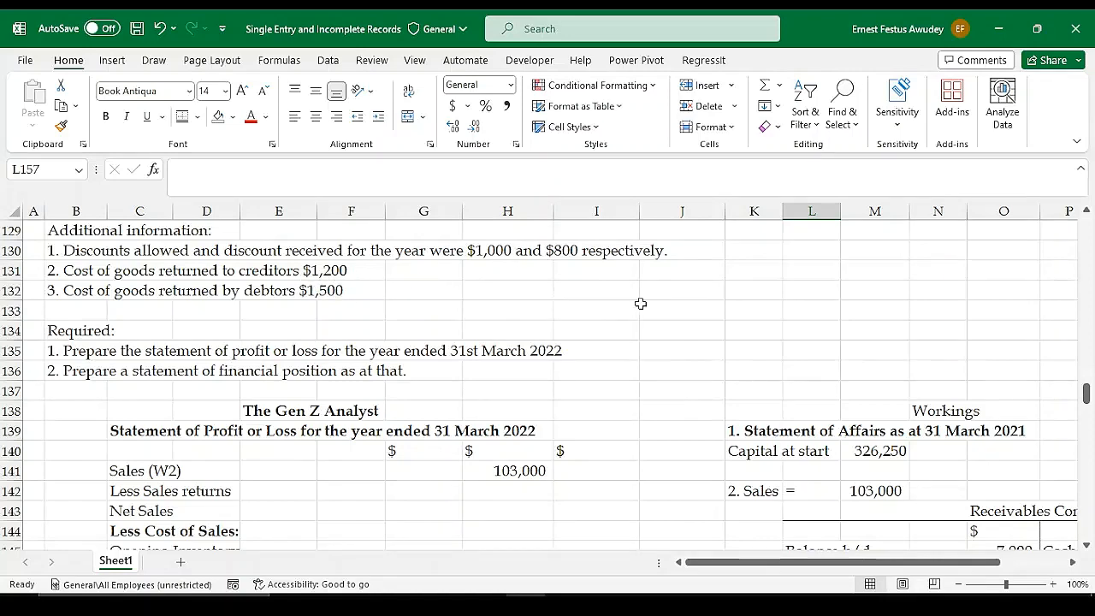
scroll(641, 305, down, 6)
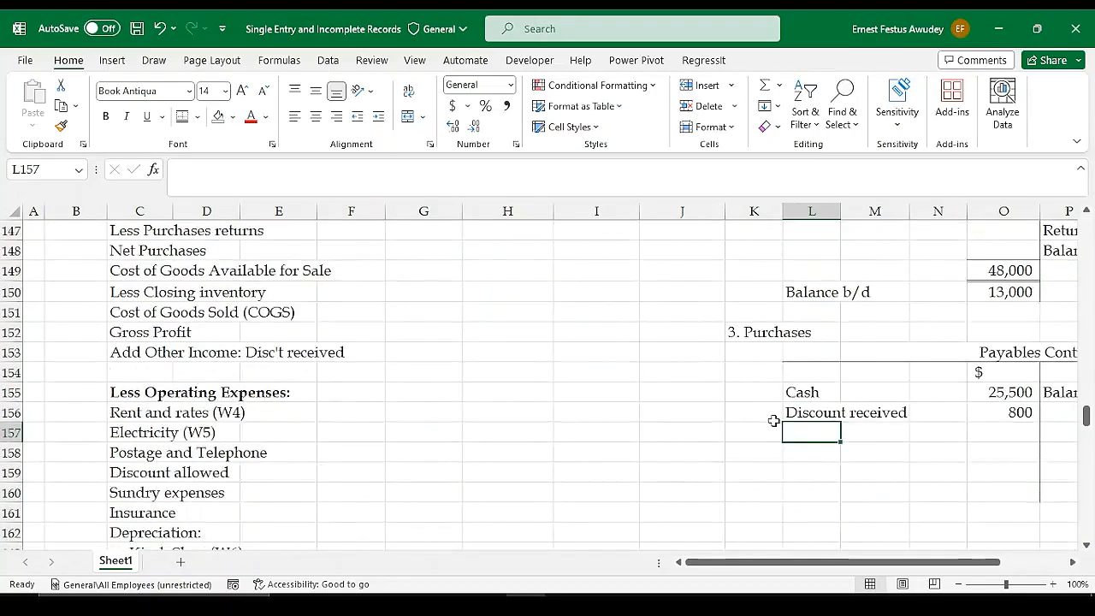
text(Re)
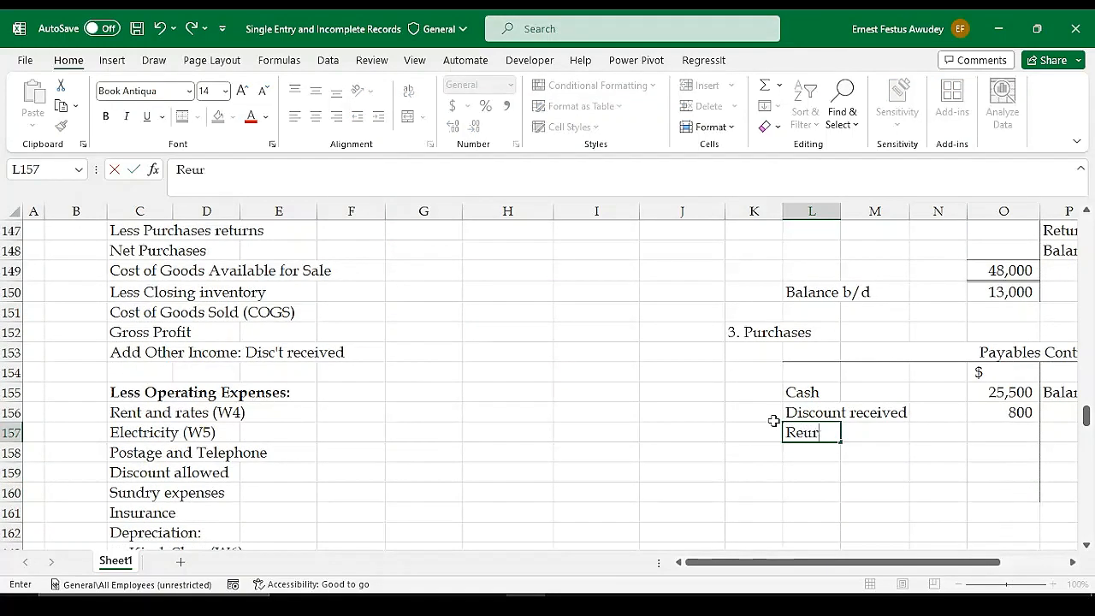
text(turn)
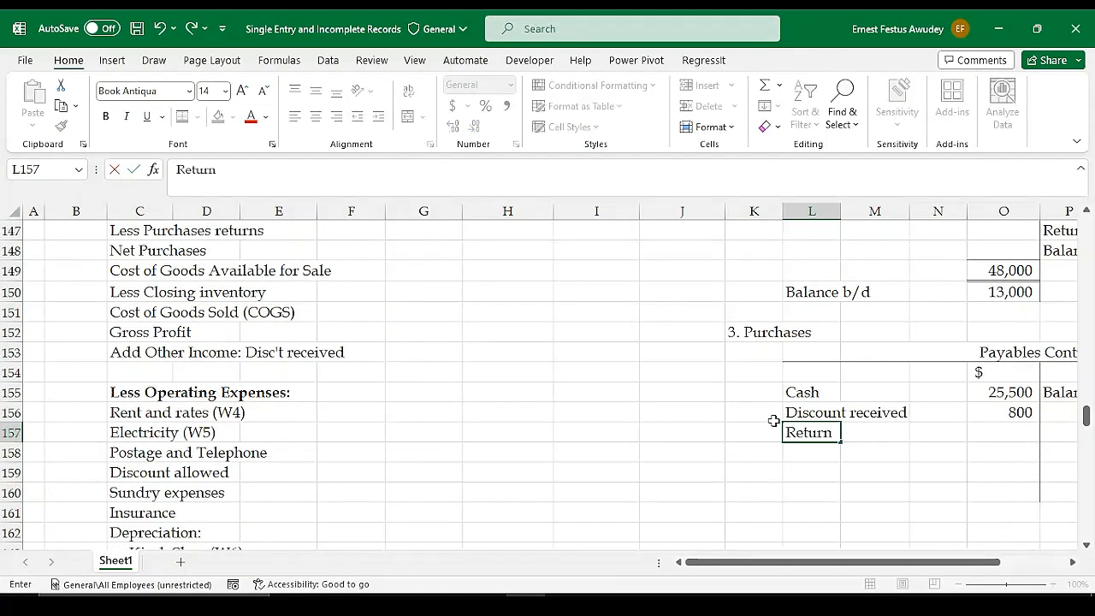
text( outwa)
key(Tab)
key(Tab)
key(Tab)
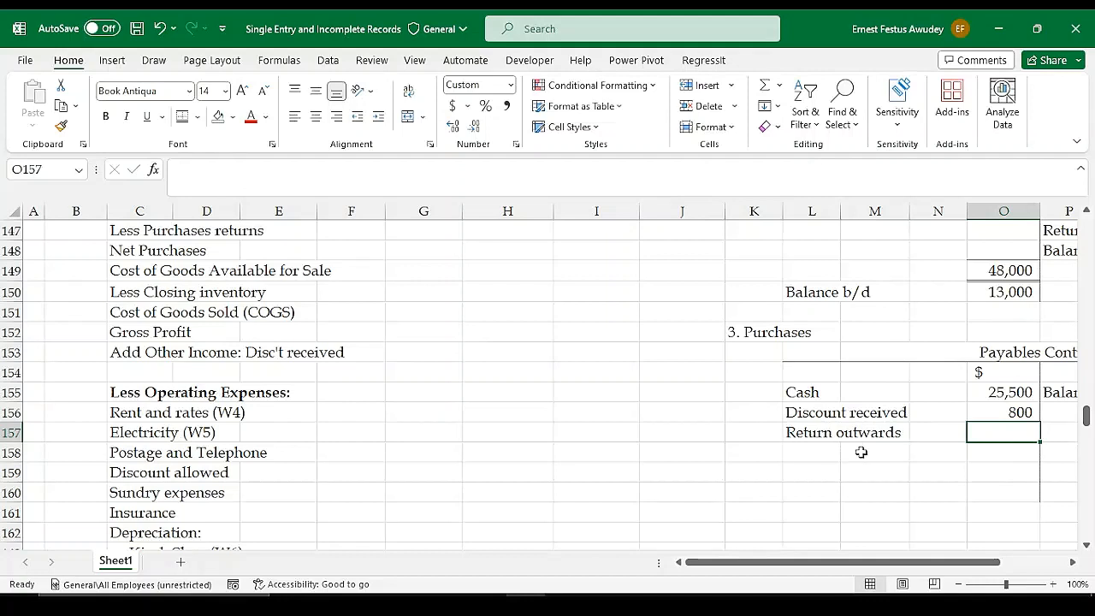
text(1200)
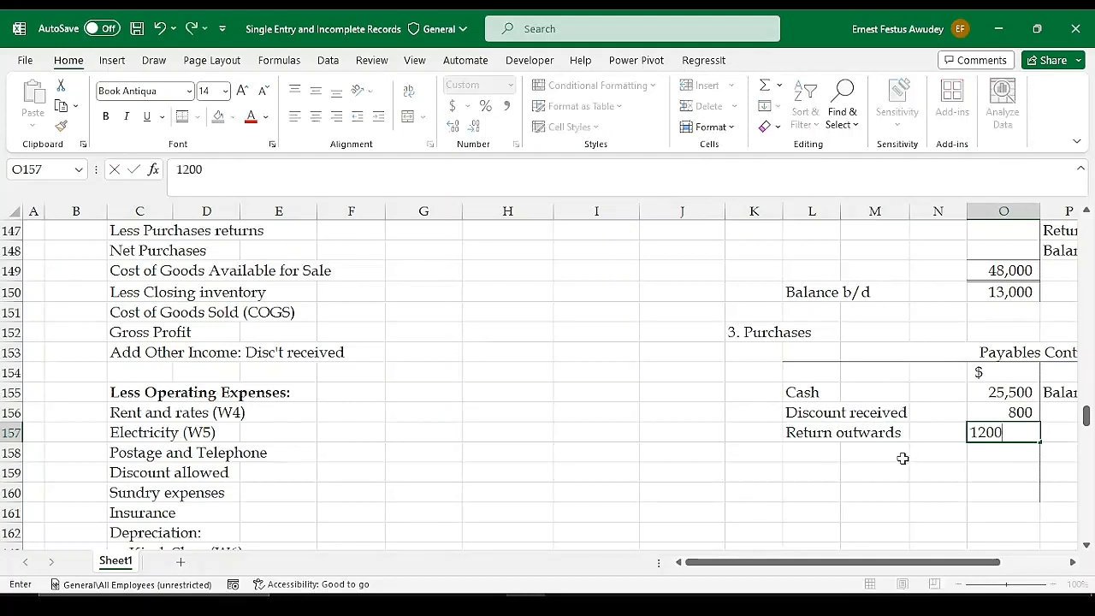
key(Return)
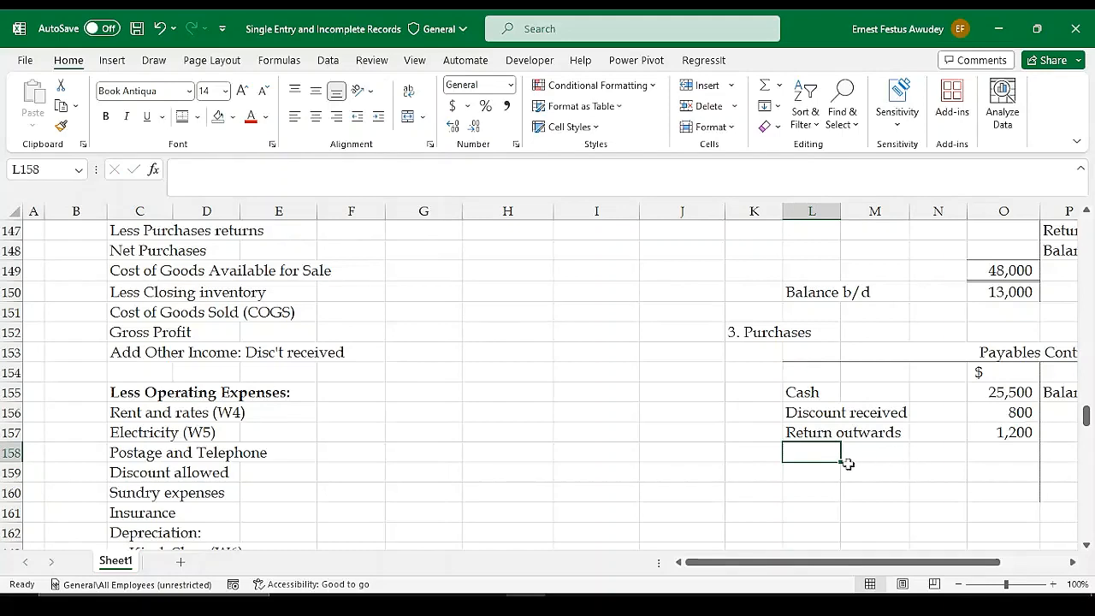
Enter "Balance c/d" in L158 below Return outwards on the debit side of the Payables Control Account
scroll(1024, 283, up, 1)
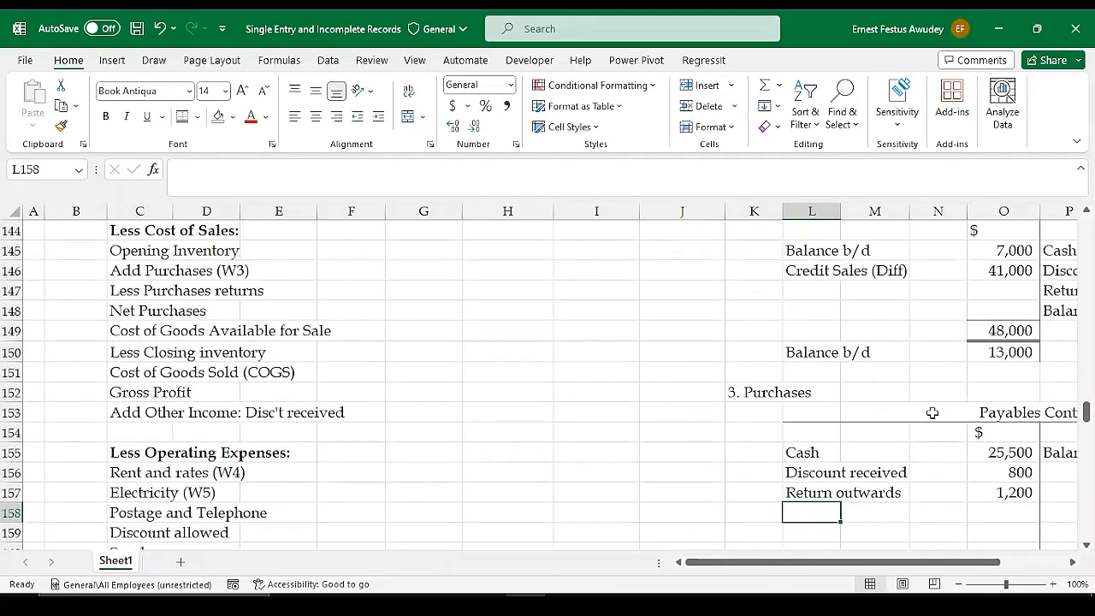
scroll(579, 394, up, 5)
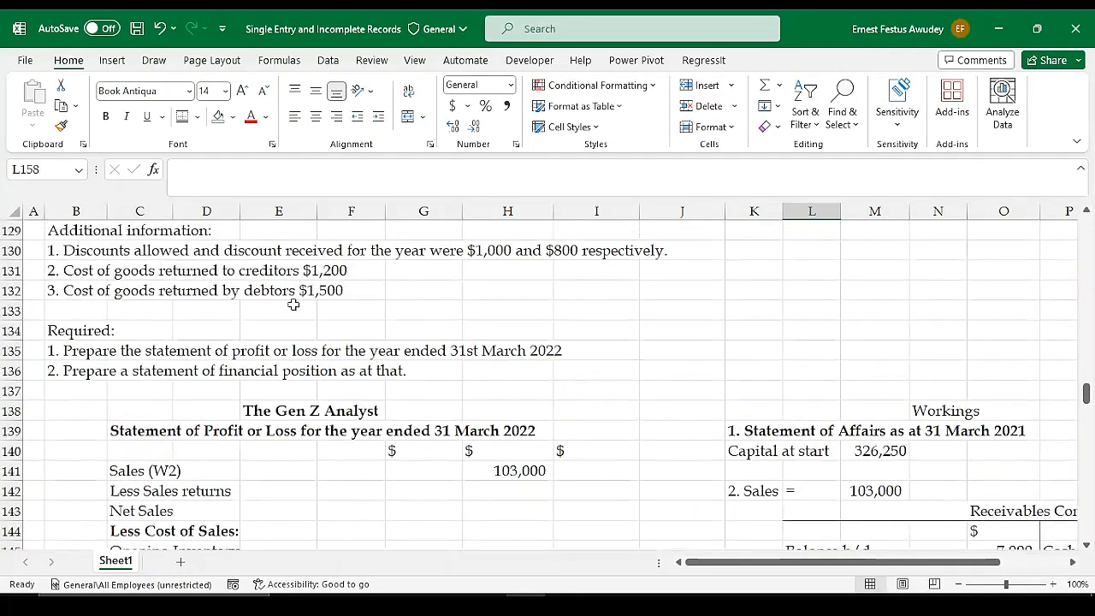
scroll(210, 299, up, 2)
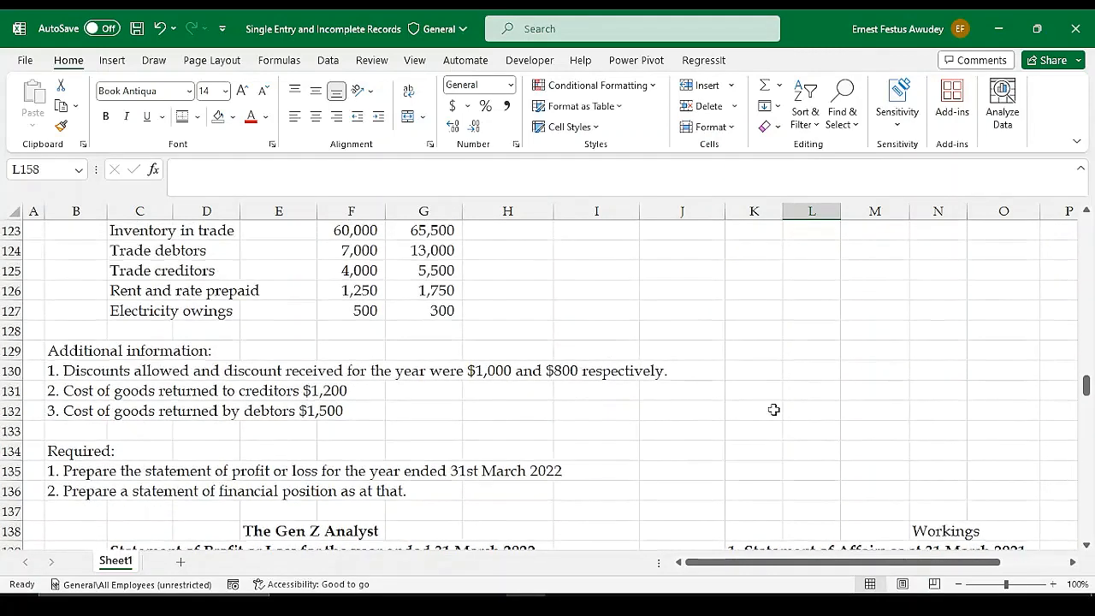
scroll(821, 411, down, 6)
scroll(873, 413, down, 3)
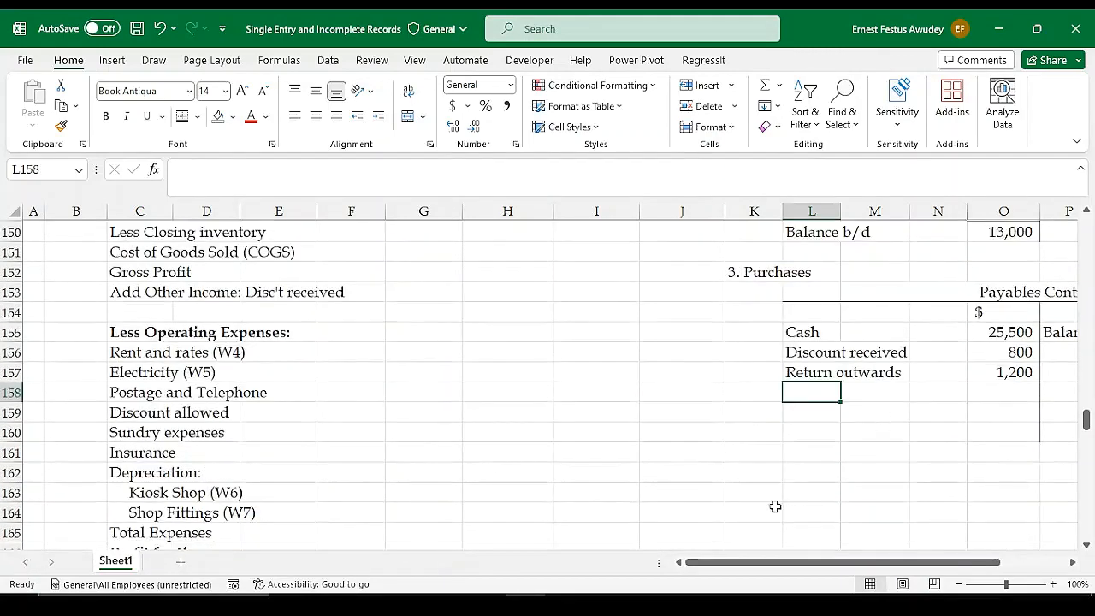
drag(824, 561, 933, 566)
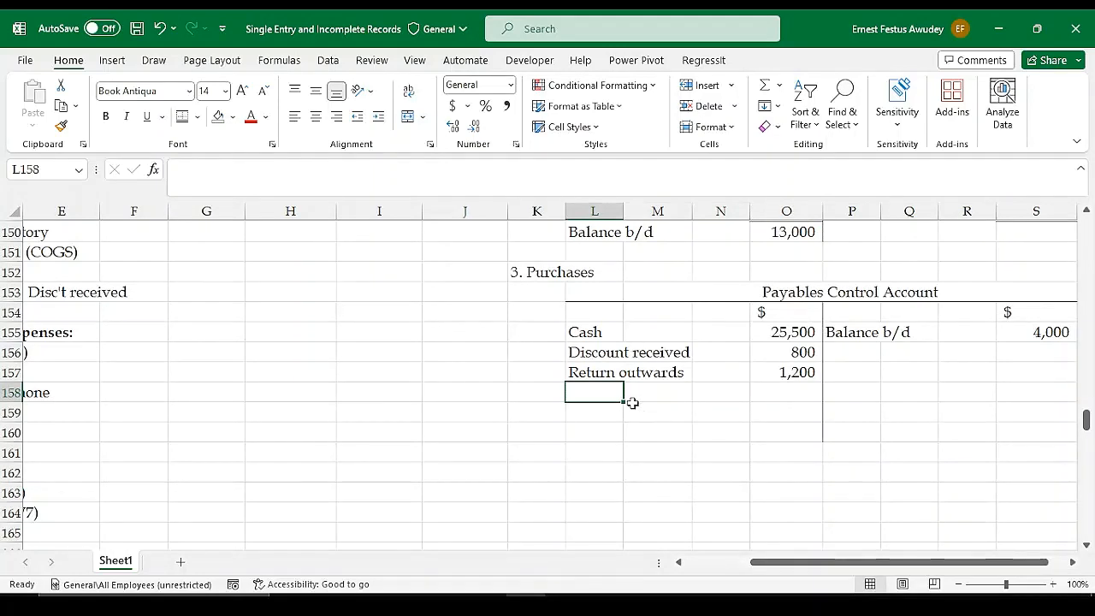
text(Balan)
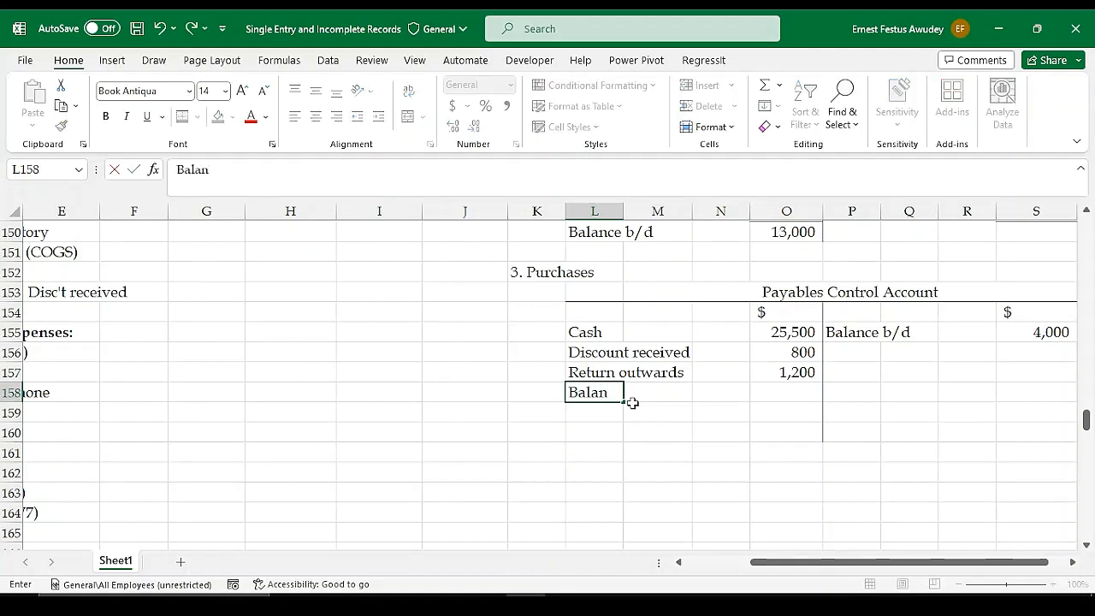
text(ce c/d)
key(Right)
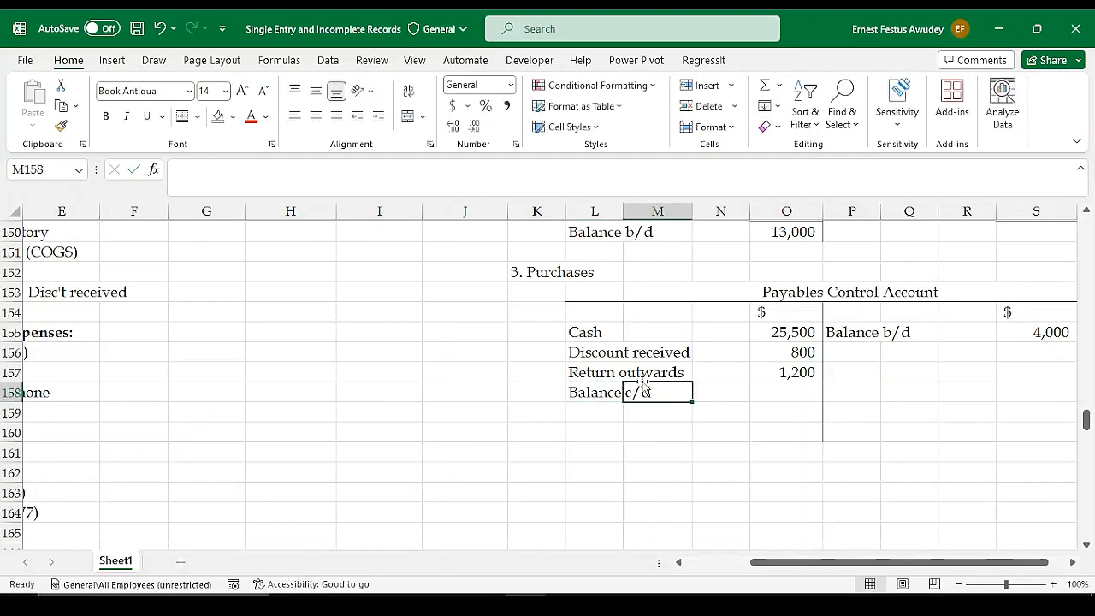
key(Right)
key(Right)
Link the Balance c/d amount in O158 to the 31st March 2022 trade creditors balance with =G125
scroll(499, 361, up, 2)
scroll(499, 361, up, 9)
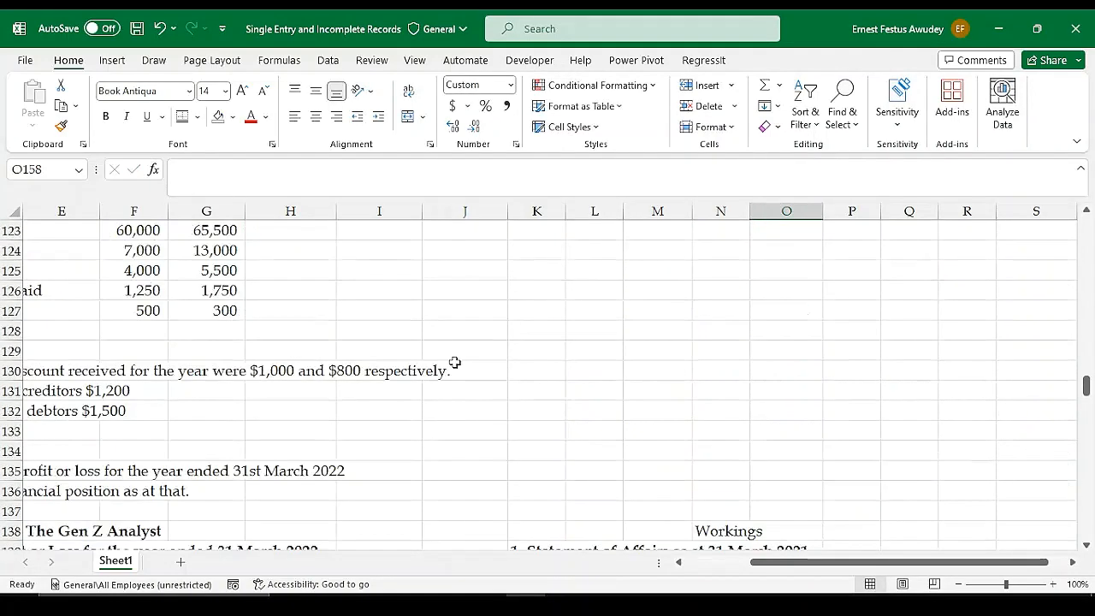
scroll(783, 392, down, 6)
scroll(782, 393, down, 4)
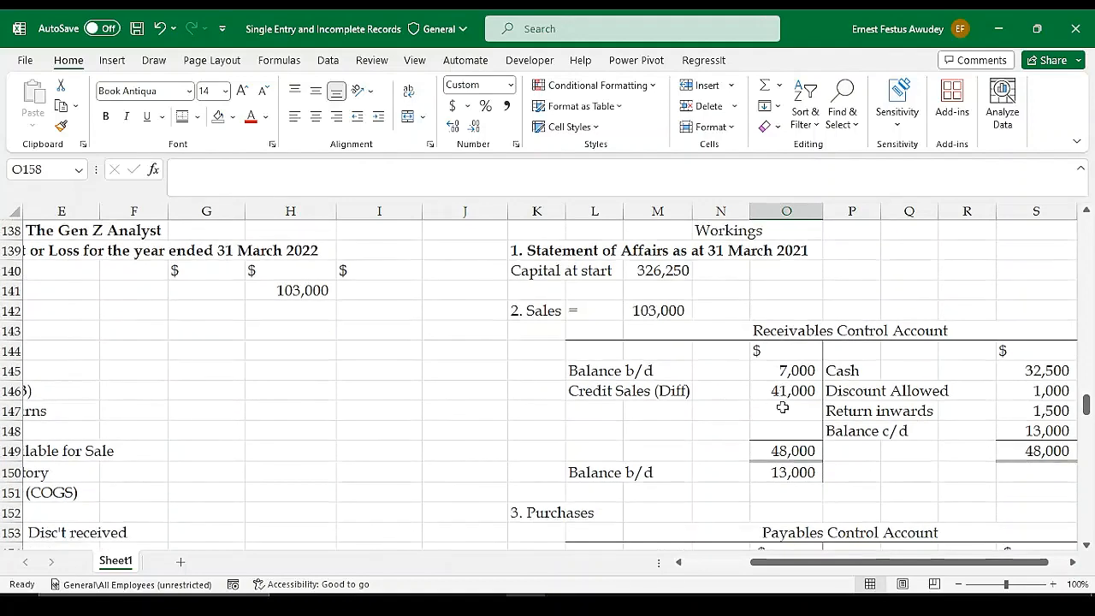
text(=)
scroll(548, 372, up, 10)
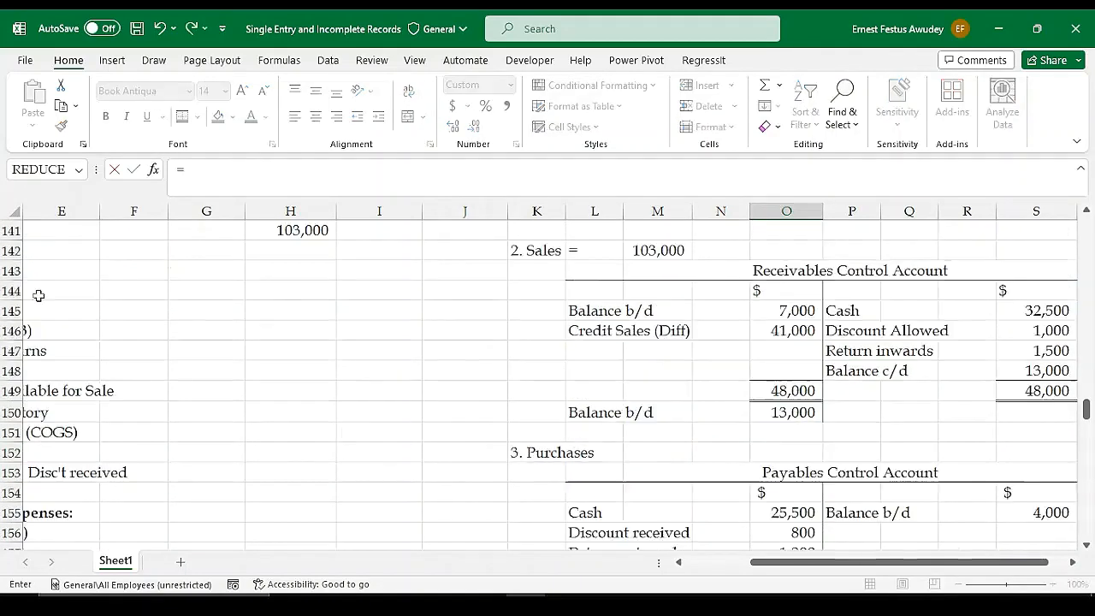
scroll(640, 484, up, 2)
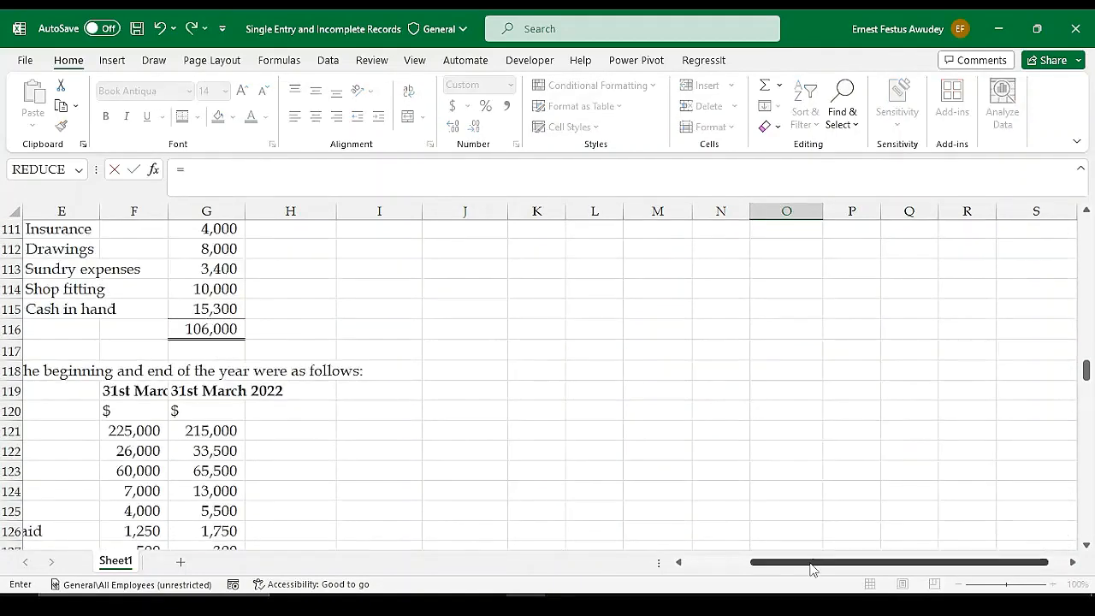
scroll(719, 551, left, 3)
scroll(562, 504, down, 1)
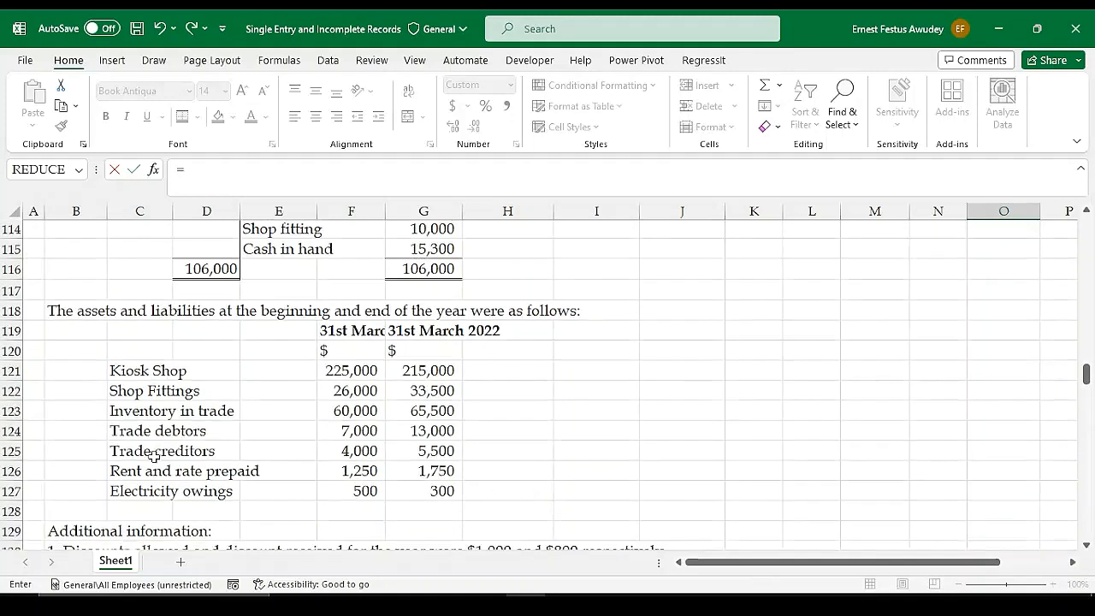
click(434, 453)
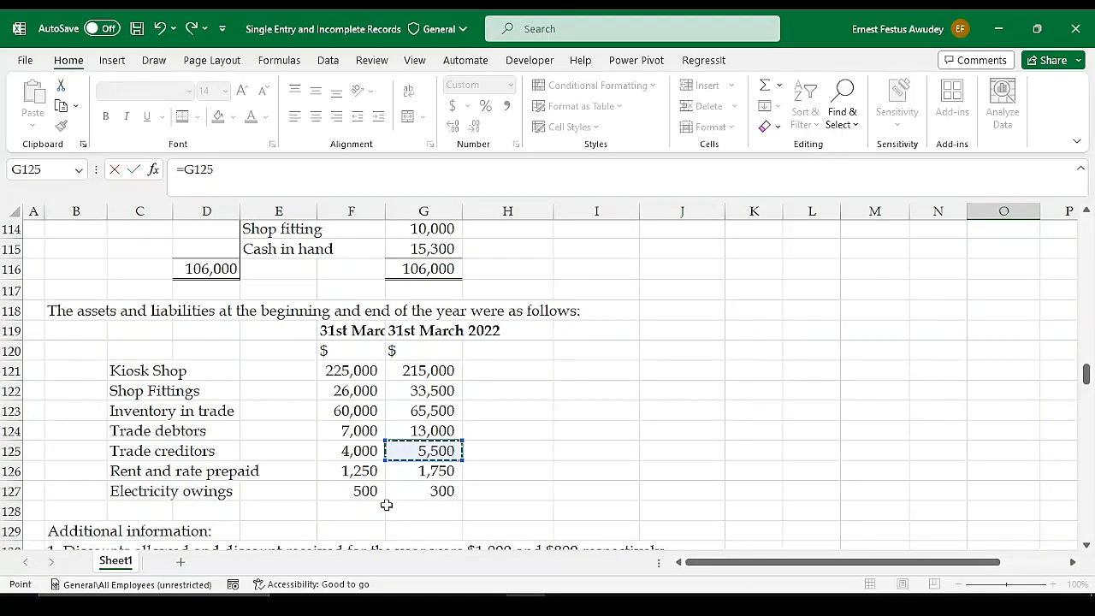
key(Return)
scroll(898, 511, down, 1)
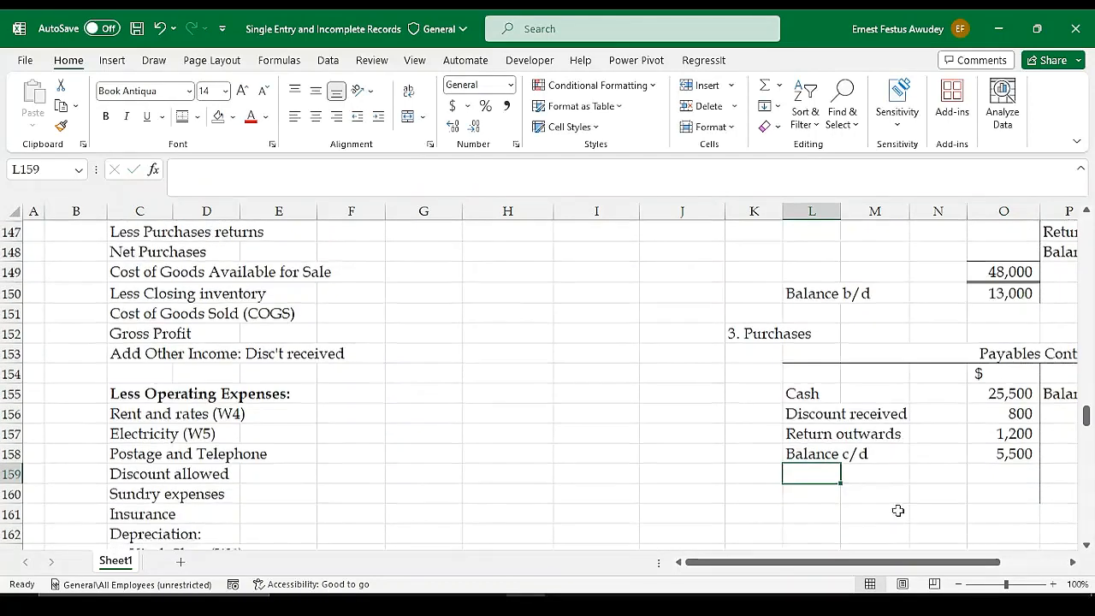
click(997, 453)
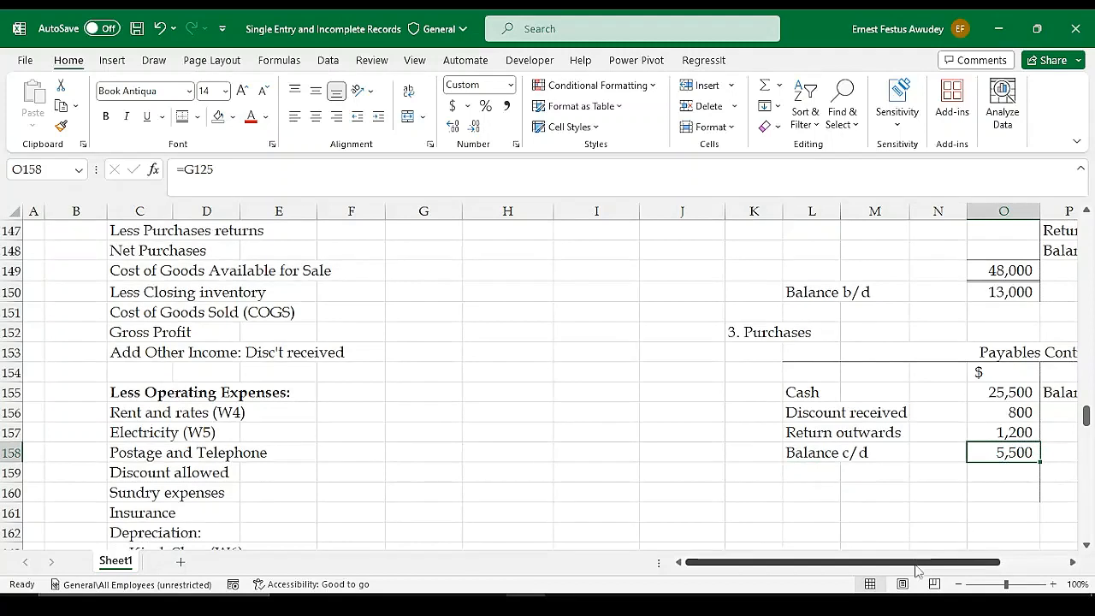
Total the debit side of the Payables Control Account in O159 with =SUM(O155:O158) and link the credit total in S159 to O159
drag(917, 565, 1030, 568)
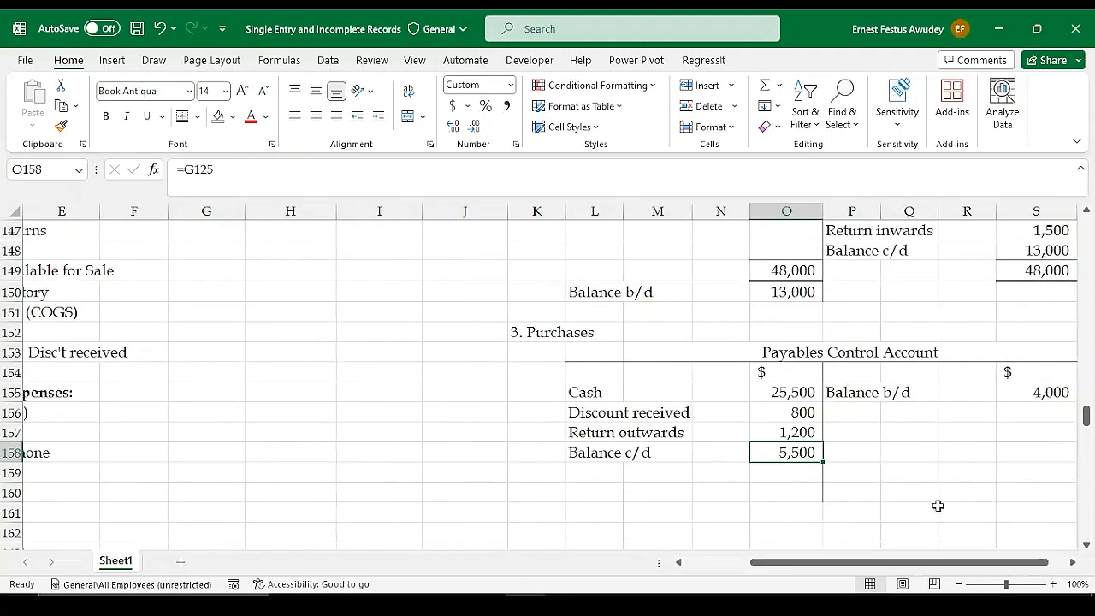
click(811, 470)
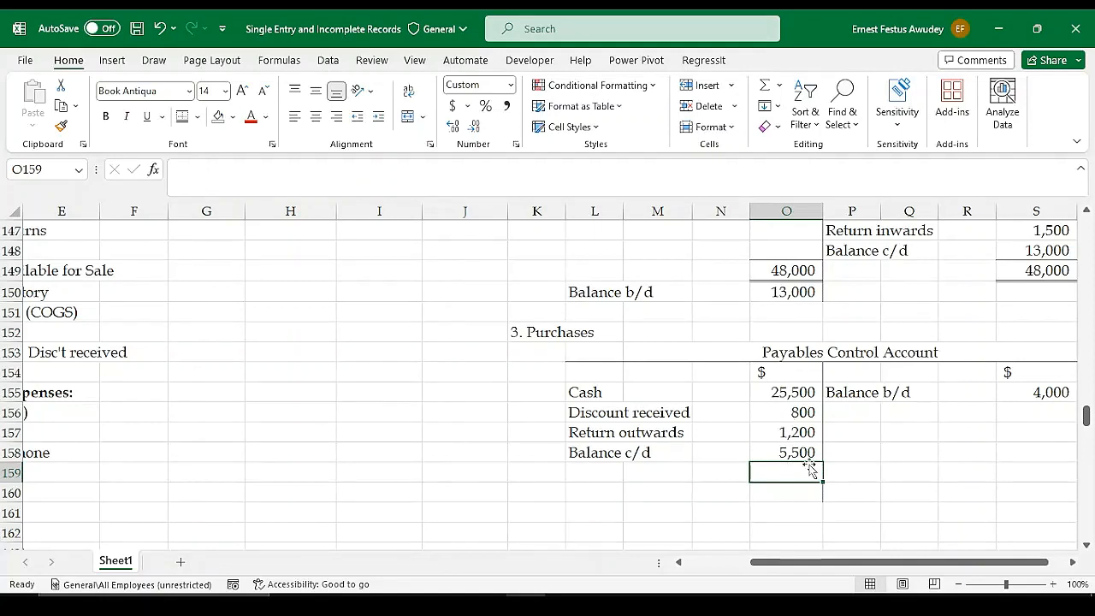
drag(826, 565, 841, 565)
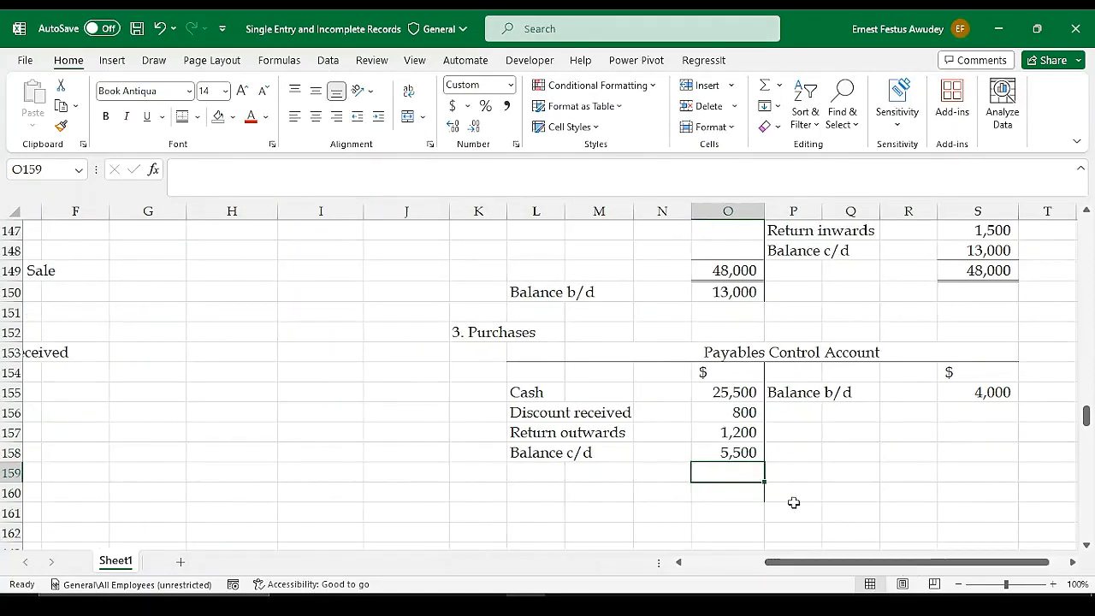
key(alt+equal)
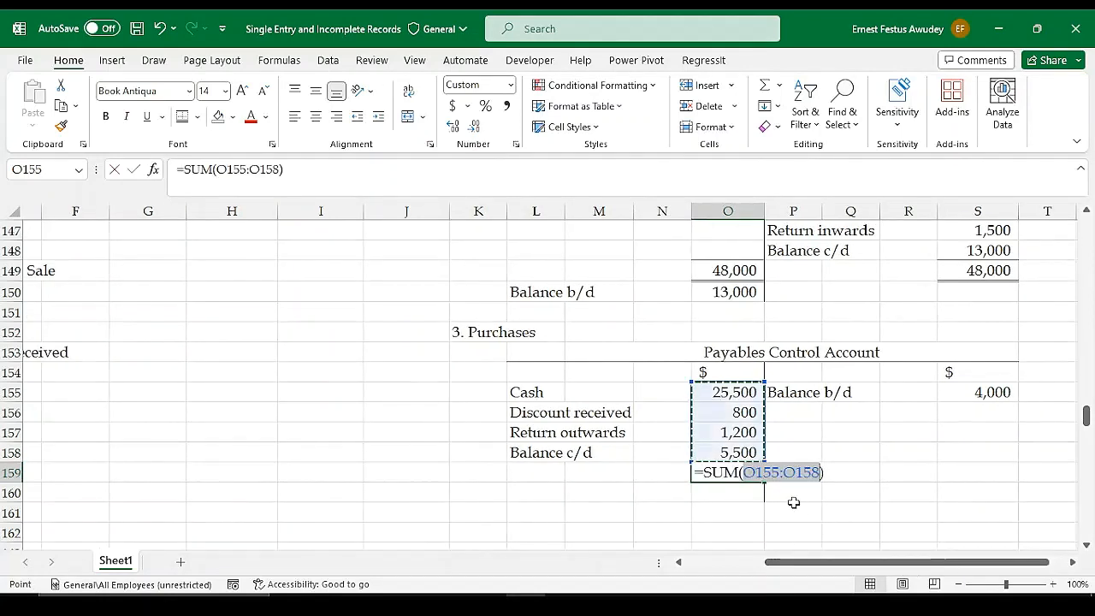
key(Return)
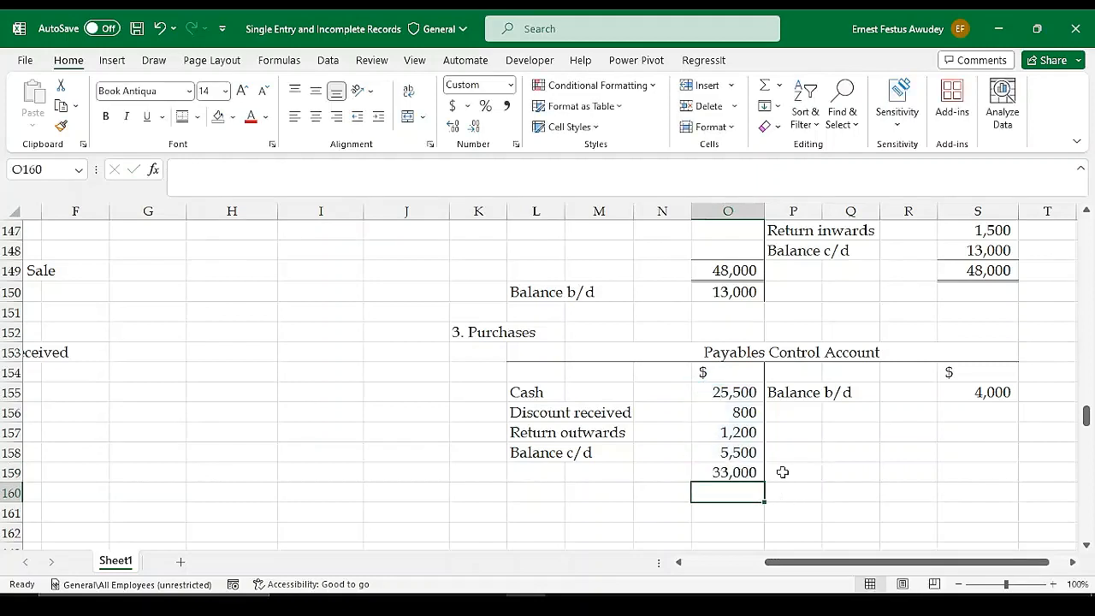
click(991, 473)
text(=)
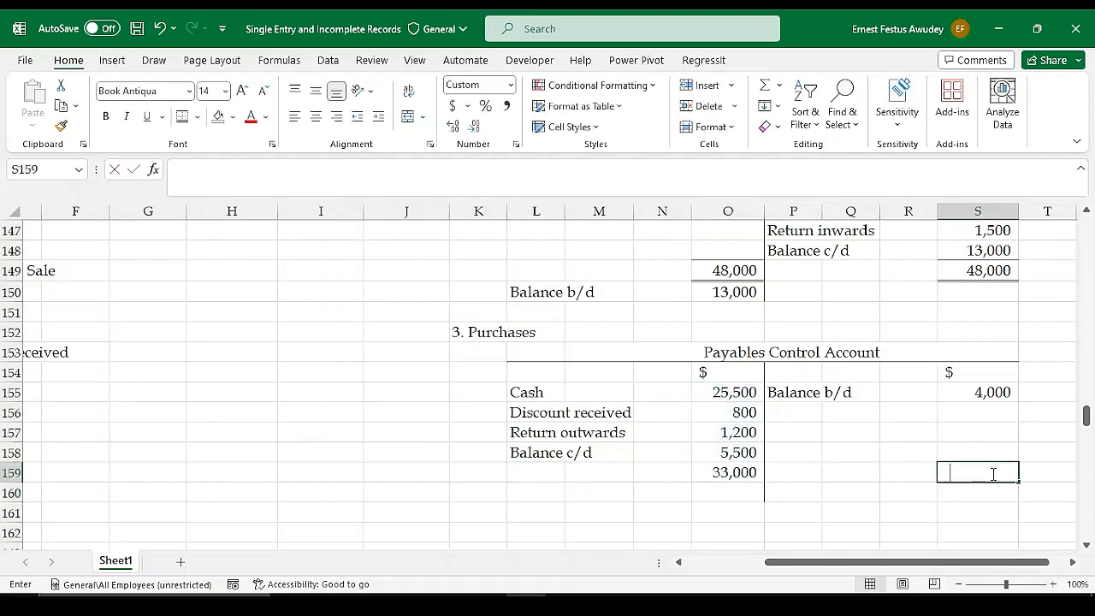
click(740, 471)
key(Return)
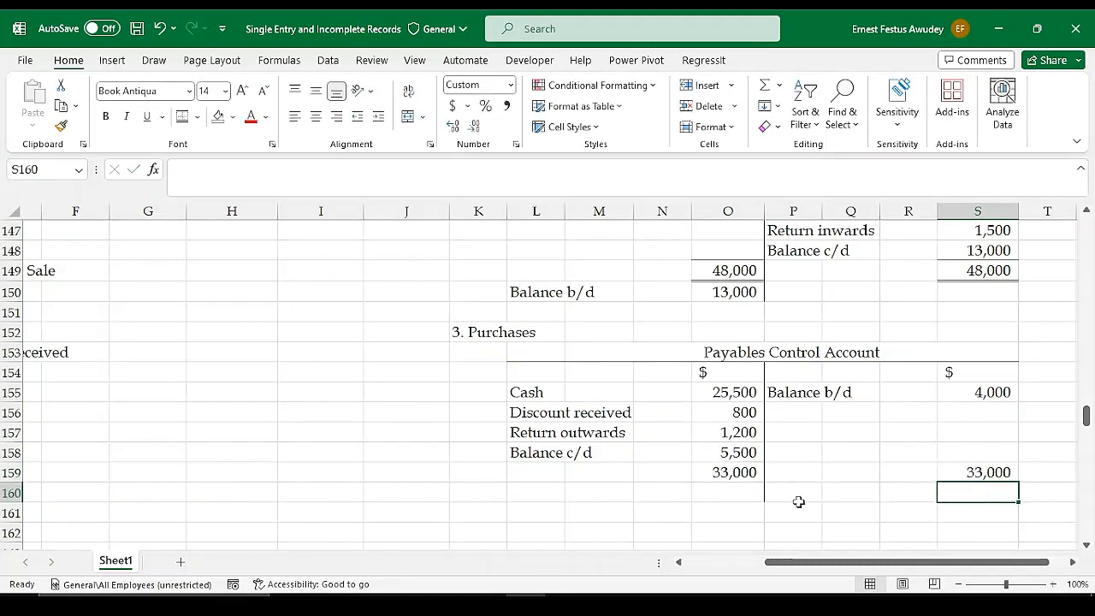
Calculate the balancing figure on the credit side of the Payables Control Account in S156 with =S159-S155
click(758, 516)
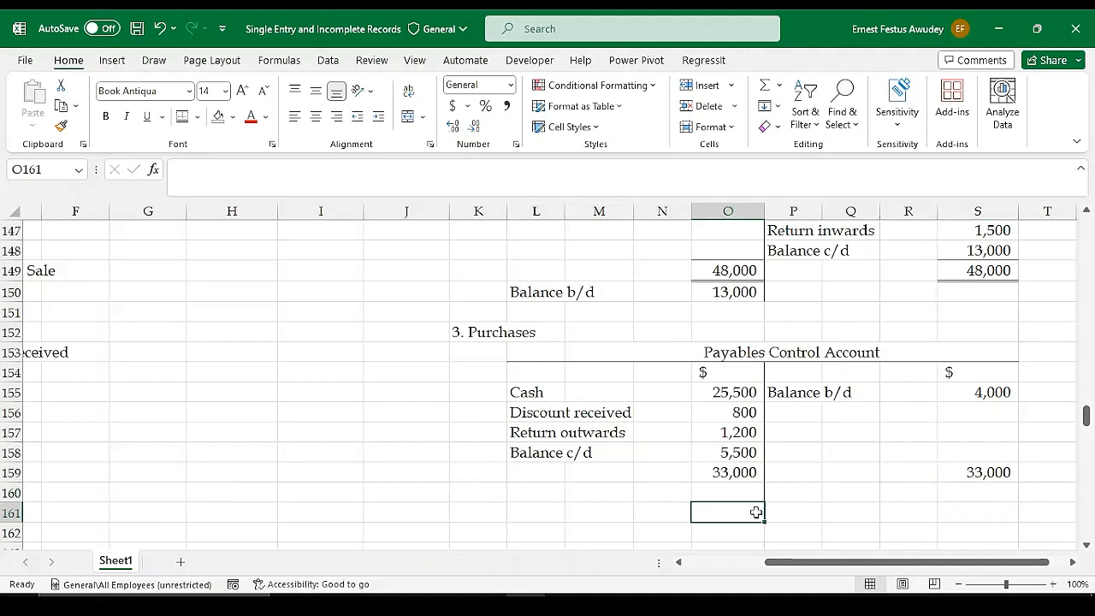
mouse_move(756, 512)
mouse_down()
mouse_move(756, 524)
mouse_move(757, 511)
mouse_up()
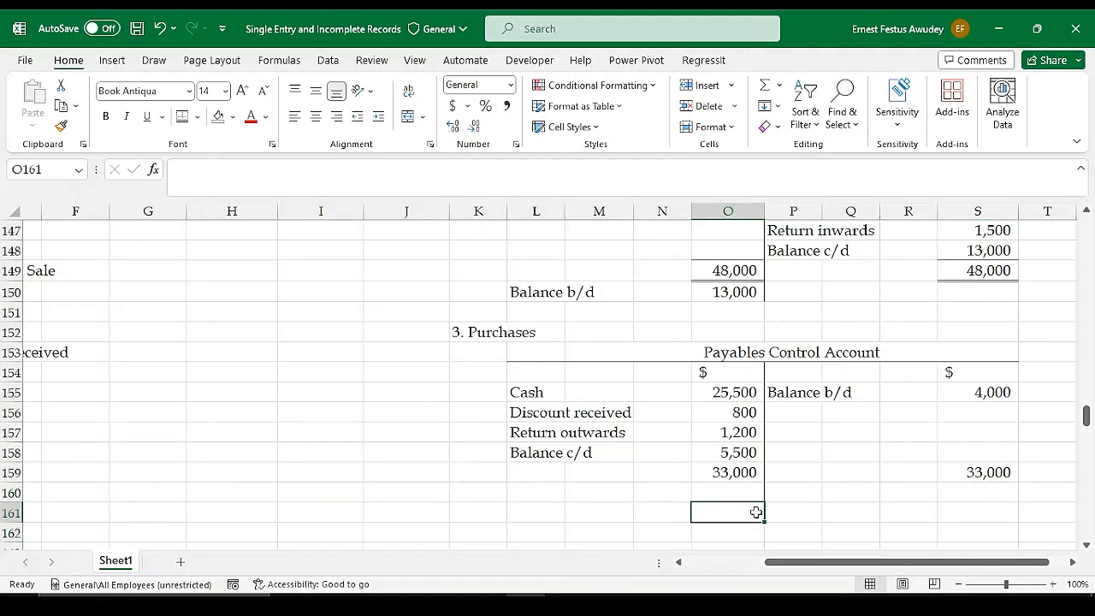
click(931, 426)
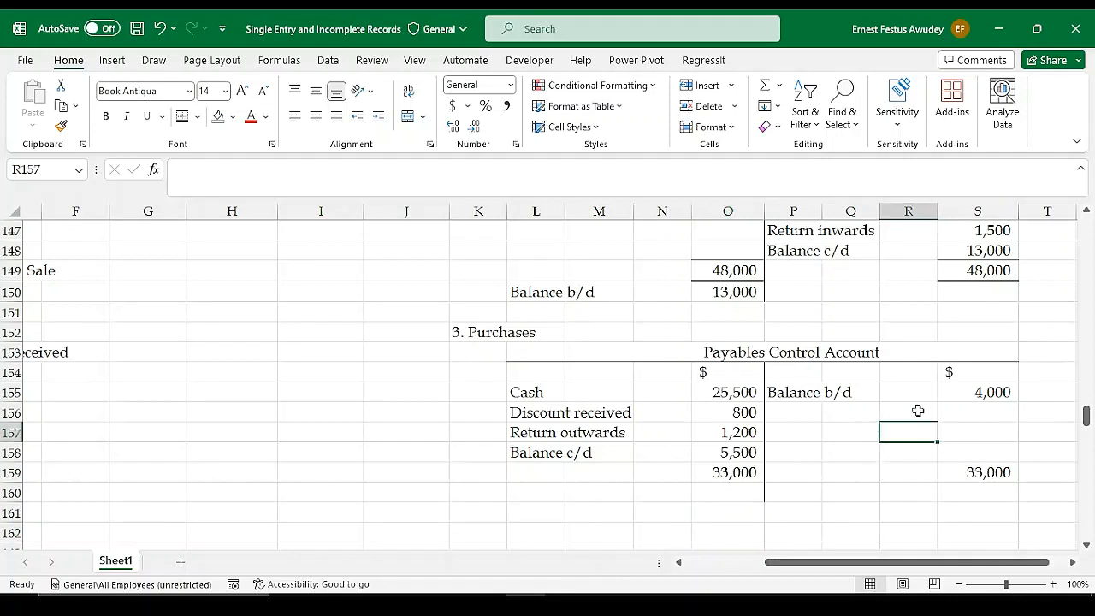
click(970, 411)
text(=)
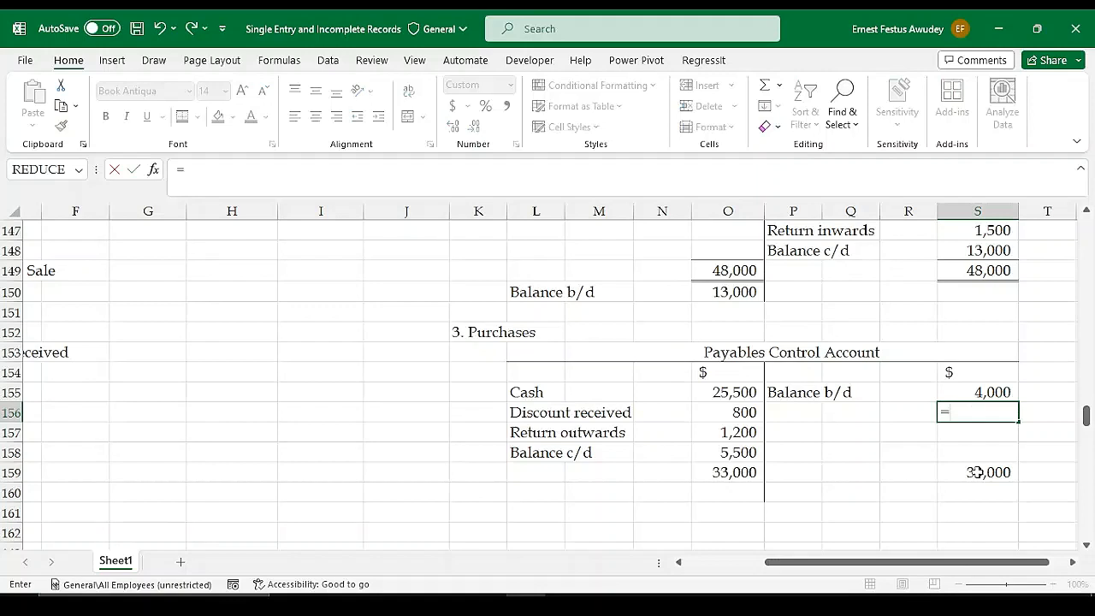
click(974, 470)
text(-)
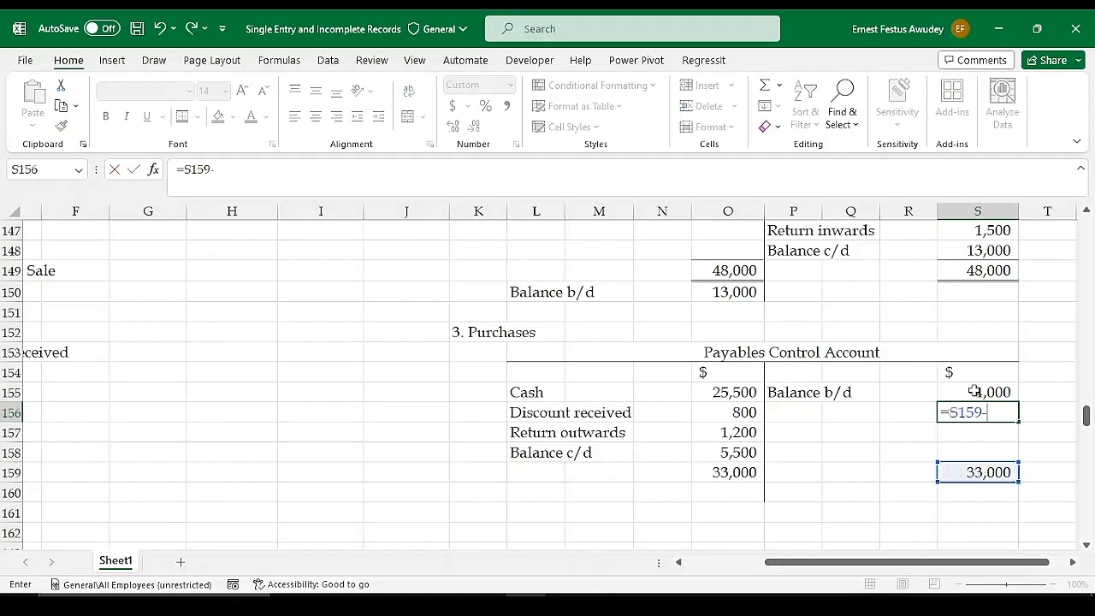
click(973, 391)
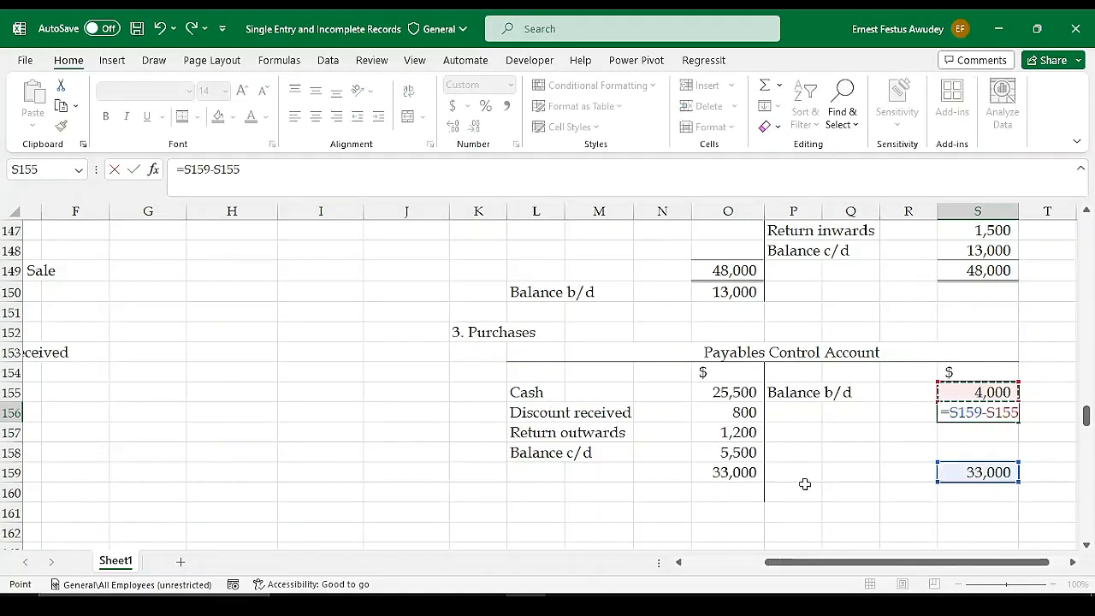
key(Return)
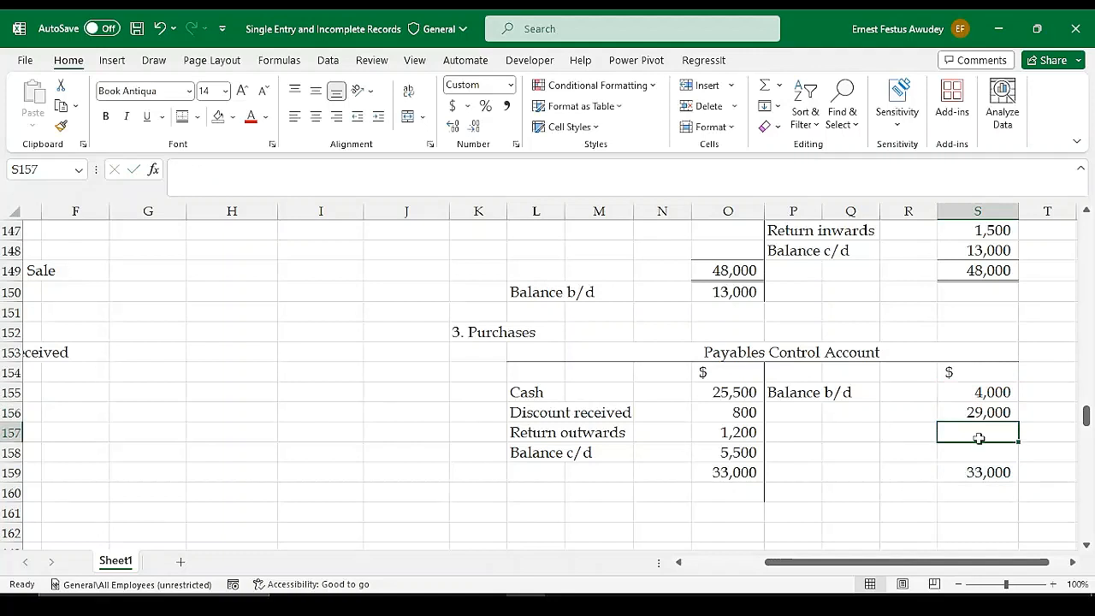
Label the balancing figure in P156 of the Payables Control Account as "Credit Purchases (Diff)"
click(809, 416)
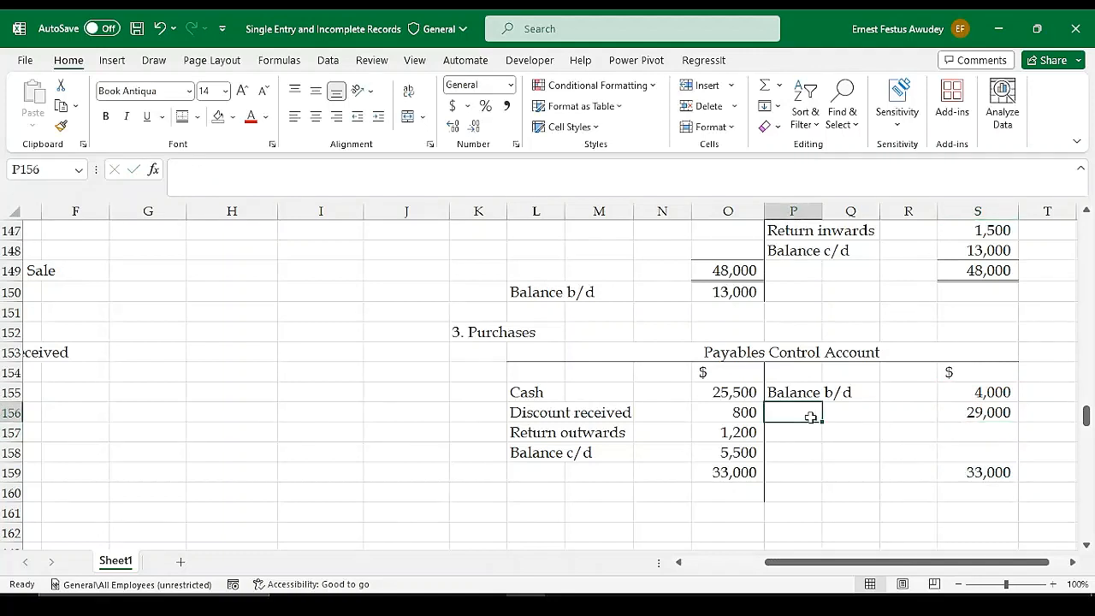
text(Credit)
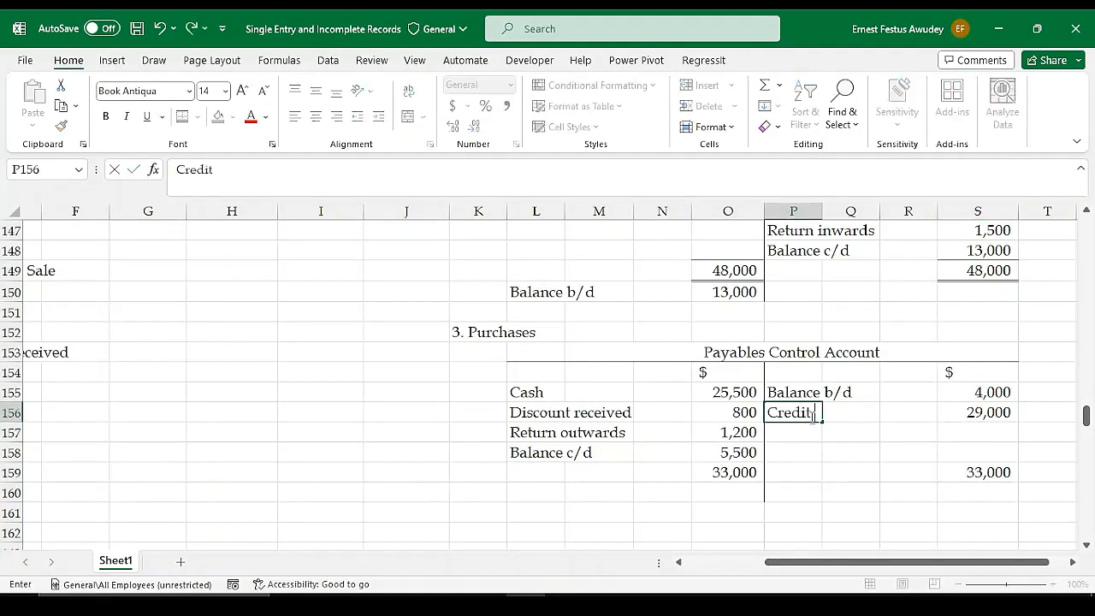
text( Purchases)
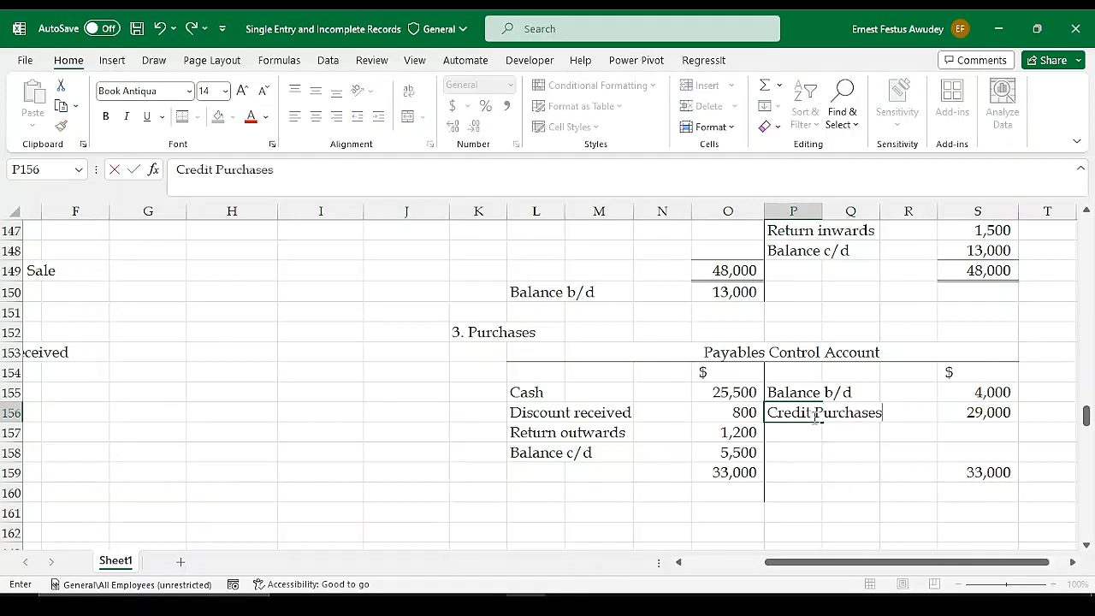
scroll(835, 398, up, 2)
scroll(821, 394, down, 1)
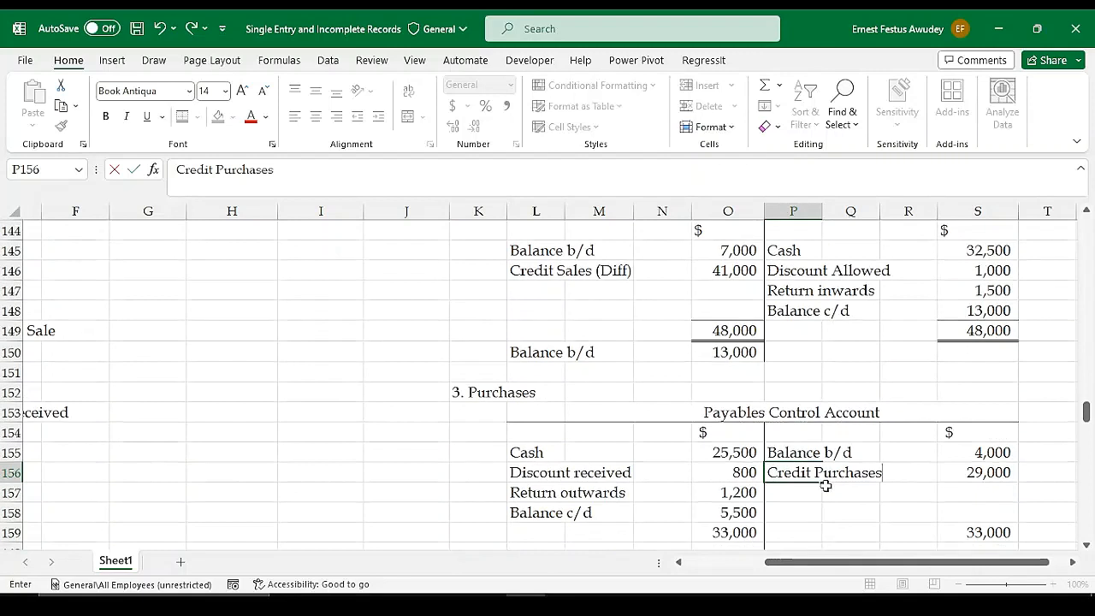
key(Return)
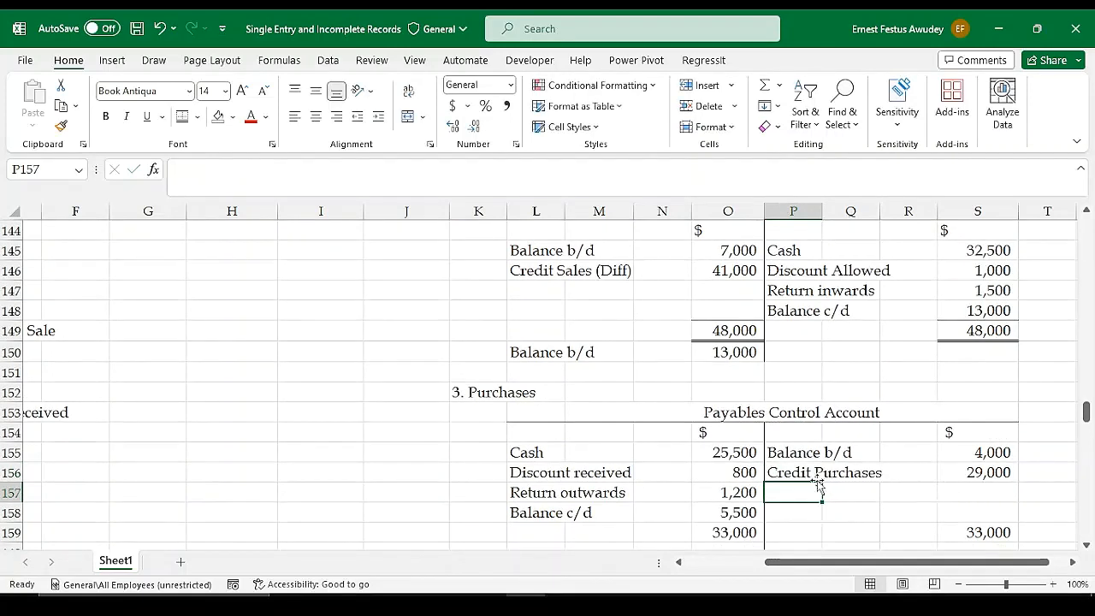
click(788, 469)
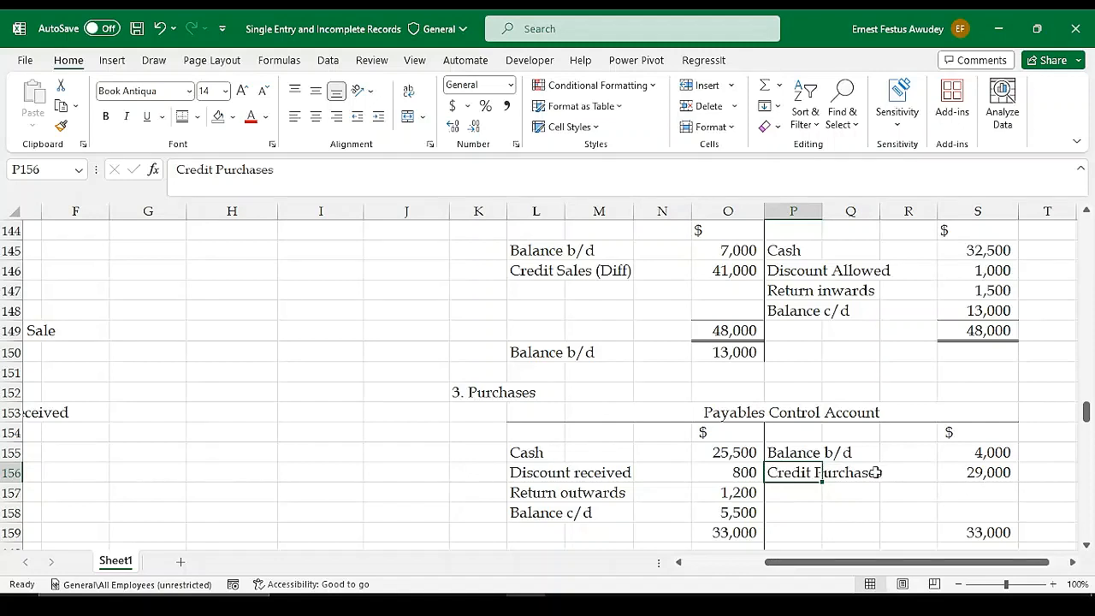
double_click(805, 472)
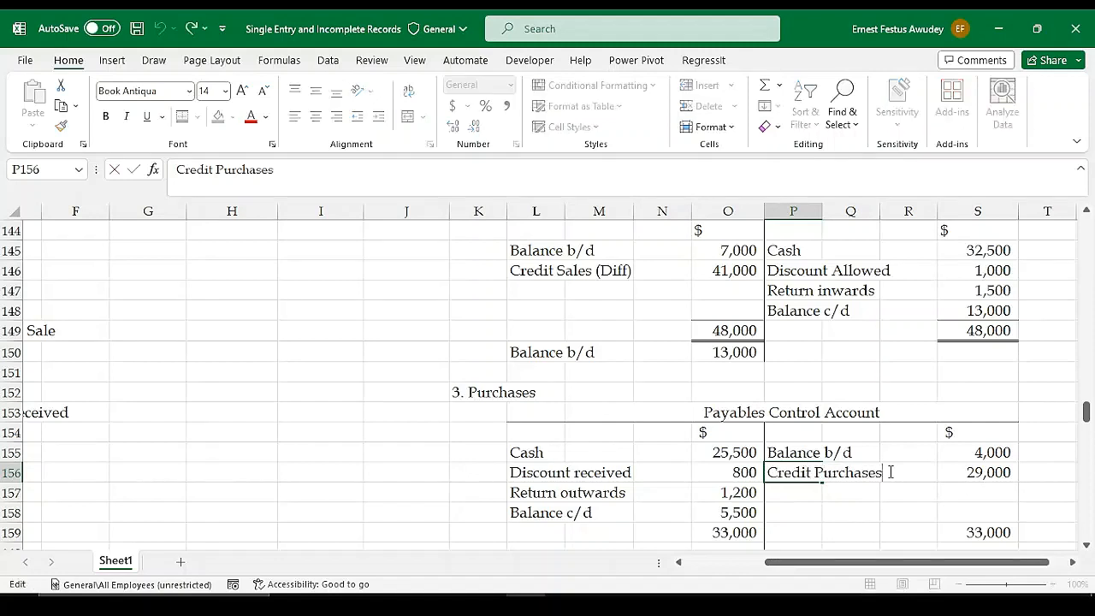
text((Diff)
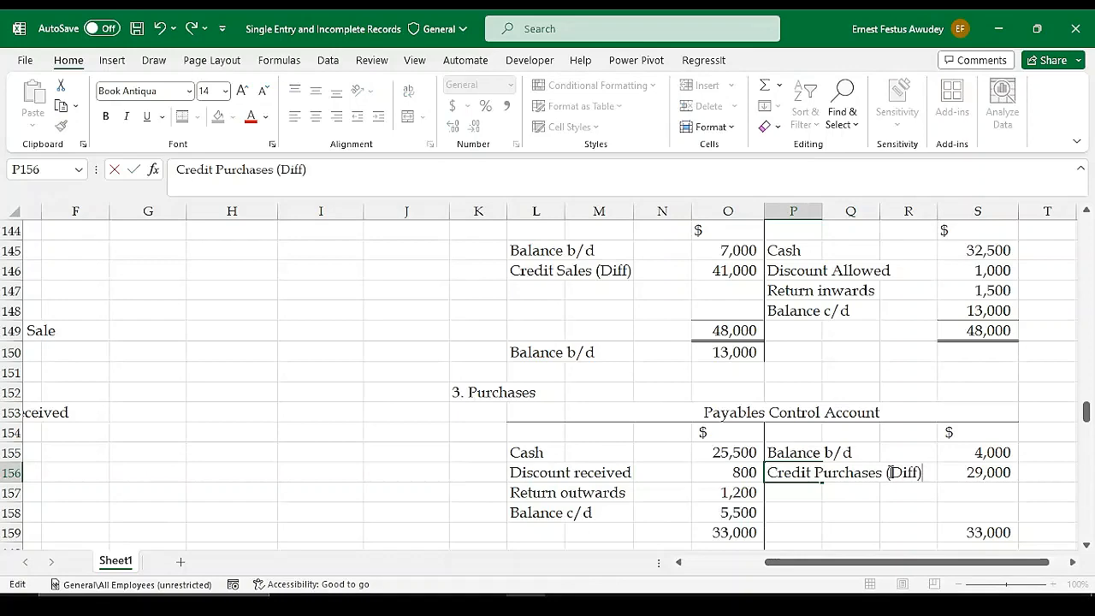
key(Return)
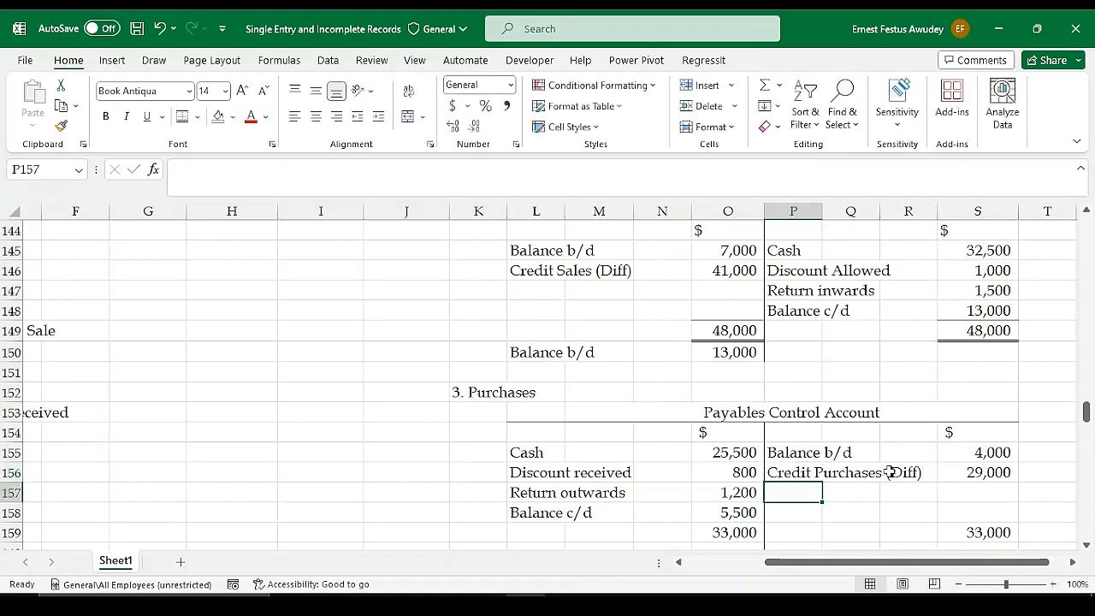
Enter "Balance b/d" in P160 below the Payables Control Account totals and link S160 to the Balance c/d amount with =O158
scroll(809, 517, down, 1)
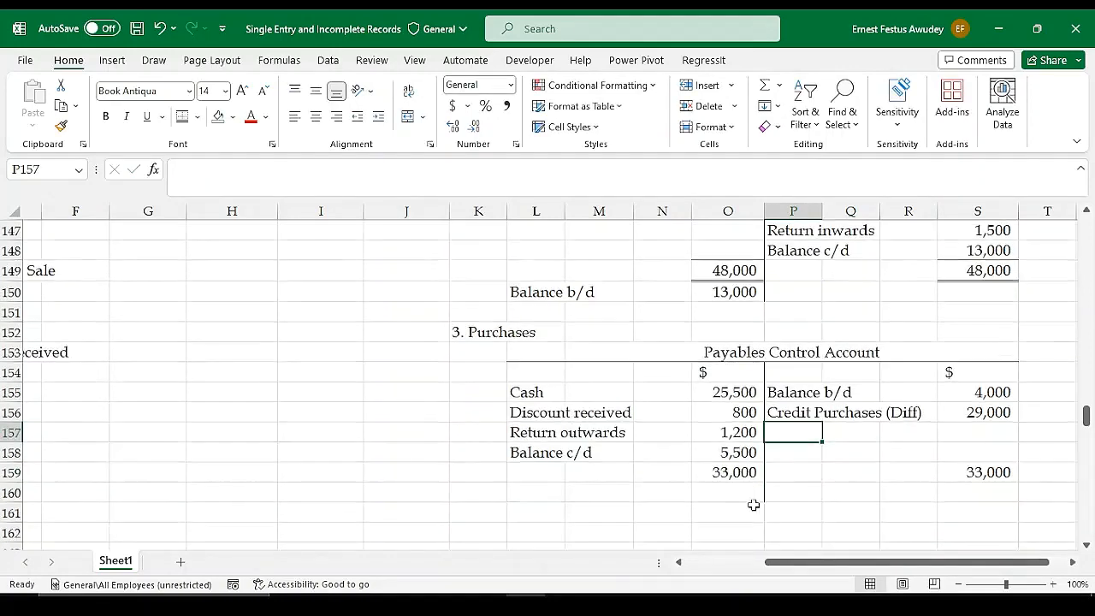
click(800, 470)
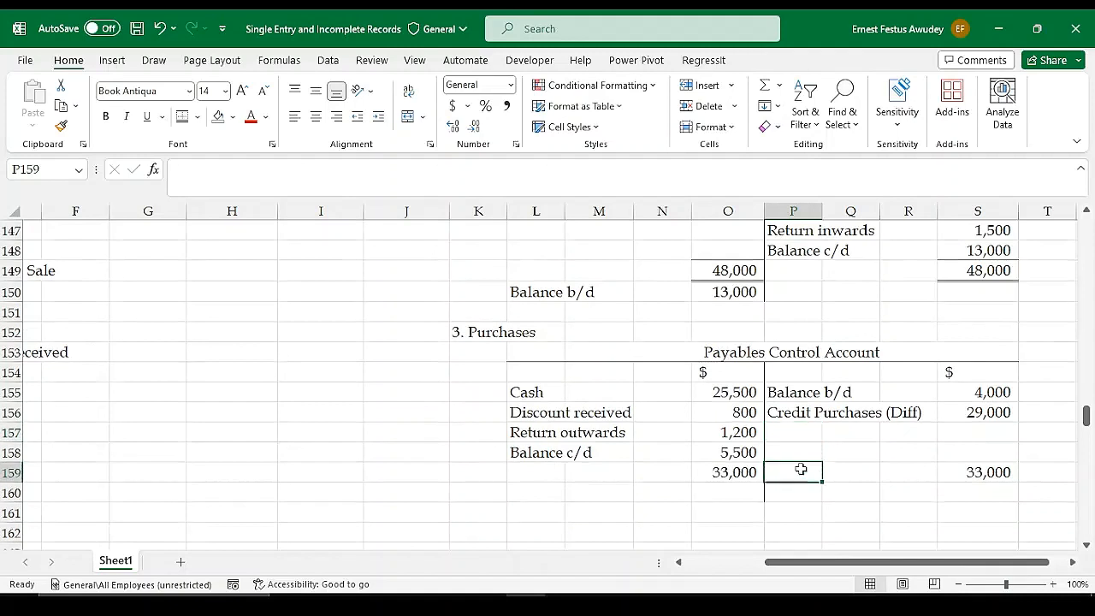
click(808, 491)
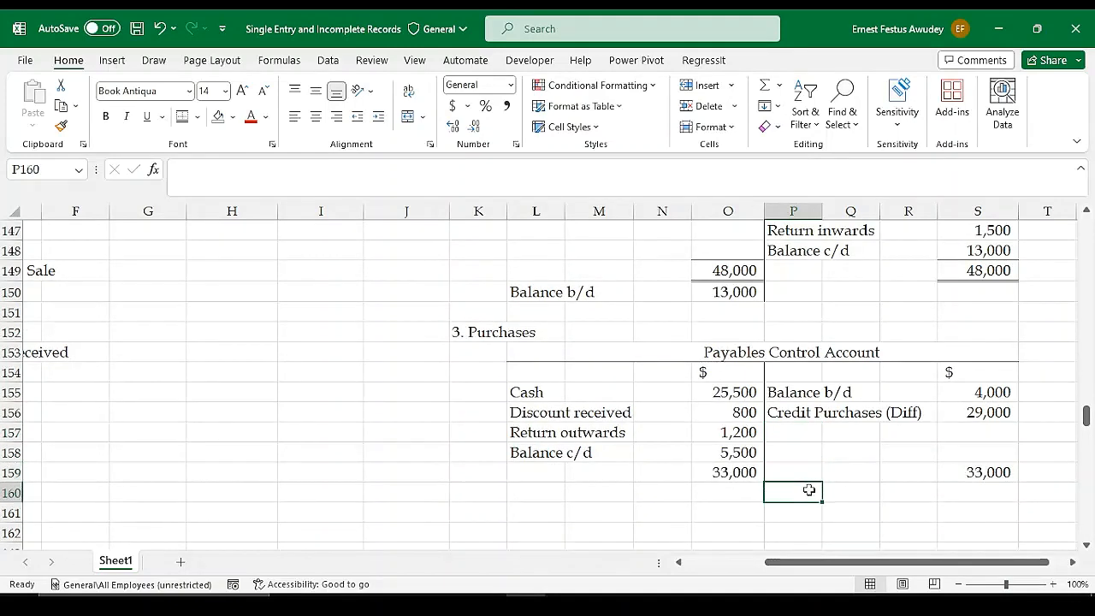
text(Balance b/d)
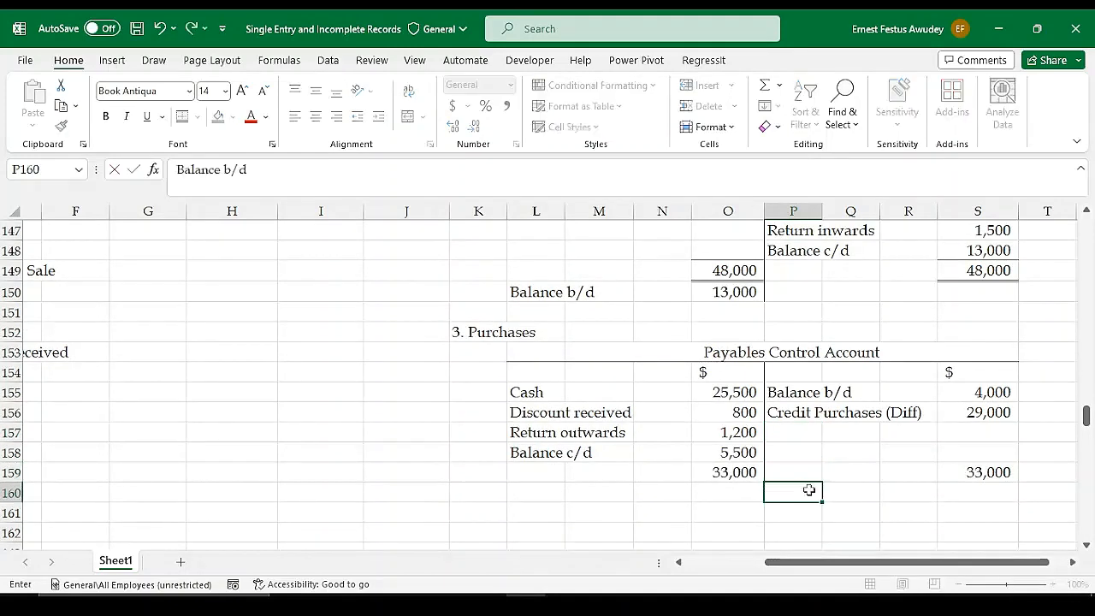
key(Tab)
key(Tab)
key(Tab)
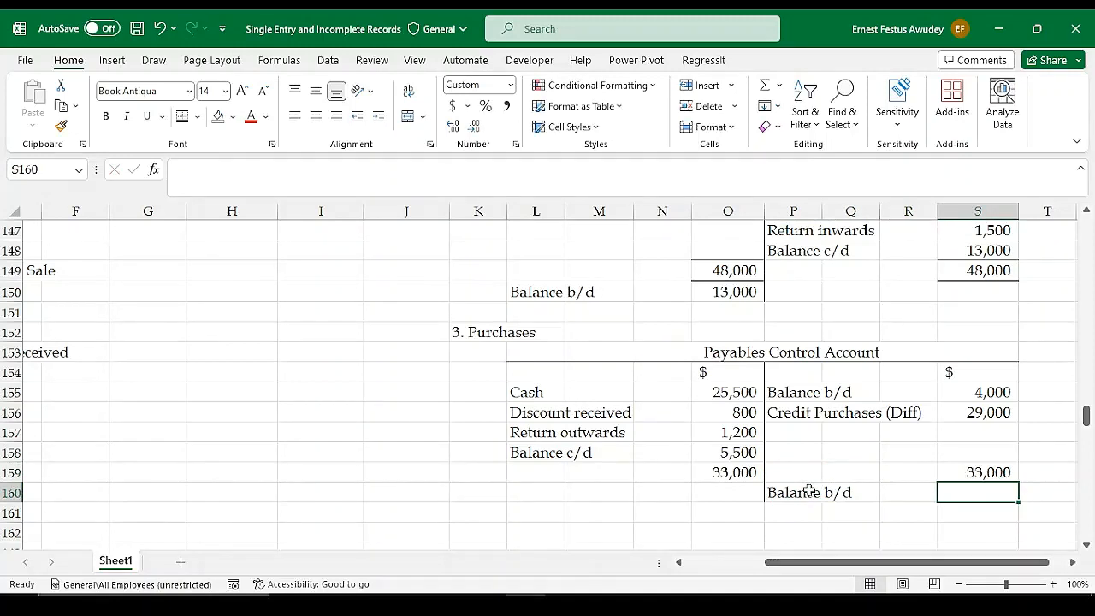
text(=)
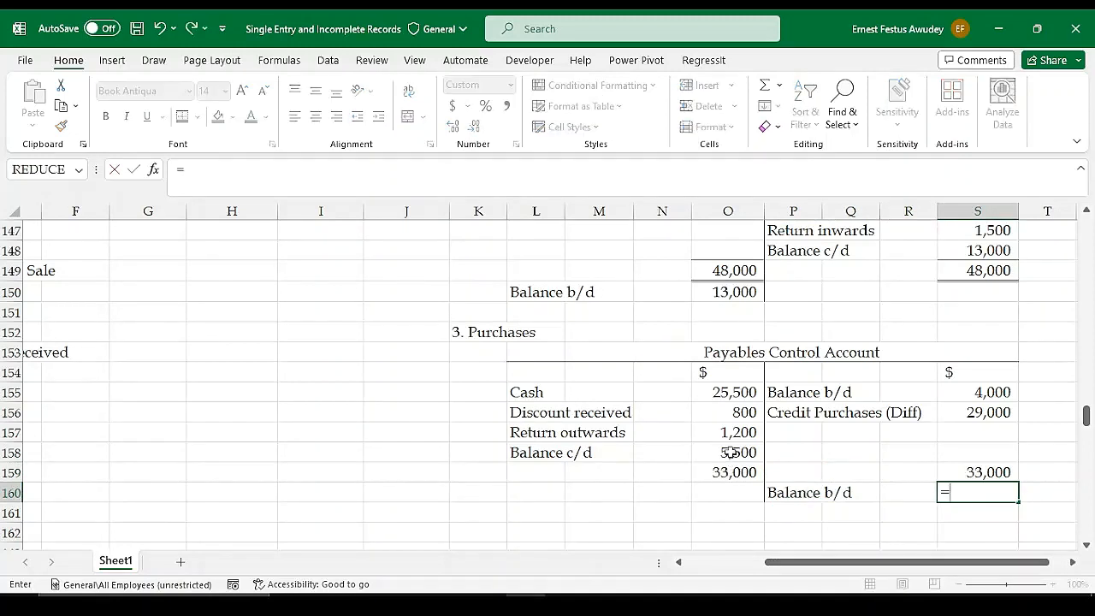
click(728, 452)
key(Return)
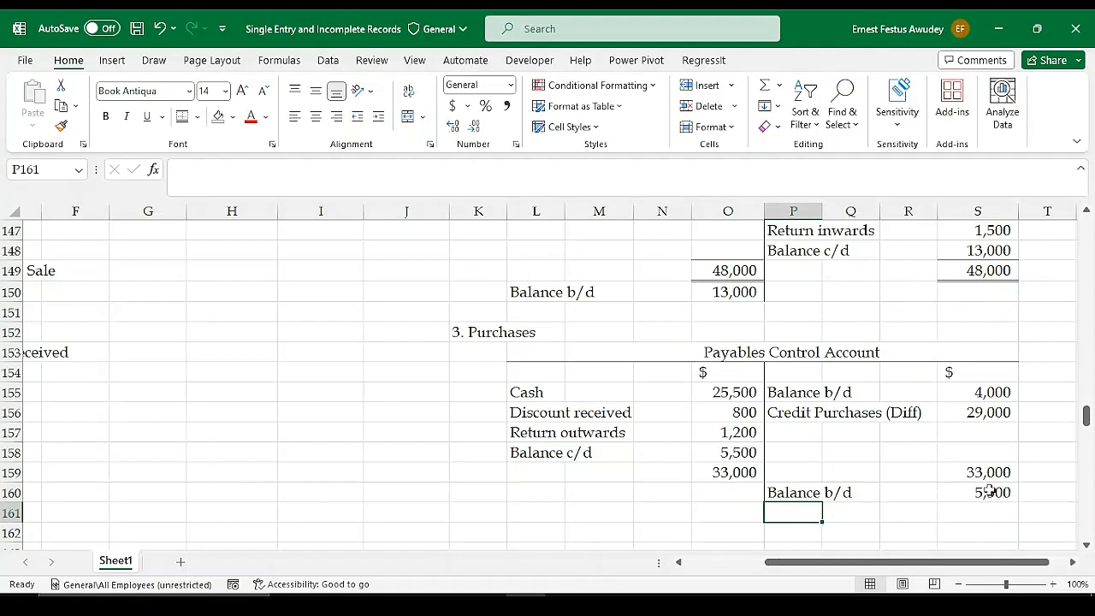
Replace the typed Balance b/d amount in O150 of the Receivables Control Account with the link =S148
click(741, 293)
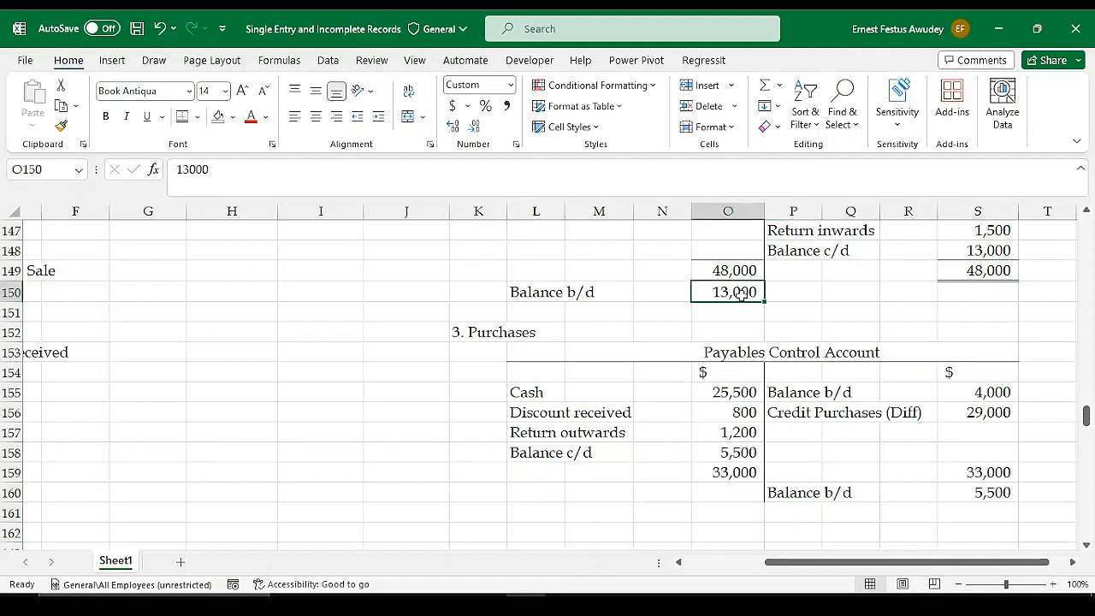
text(=)
click(977, 250)
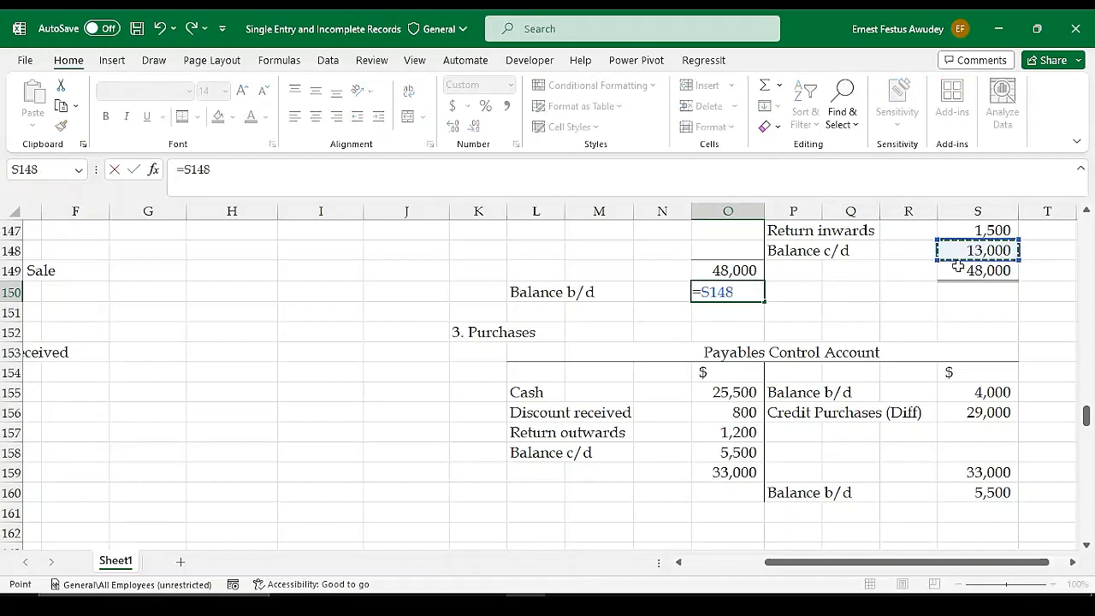
key(Return)
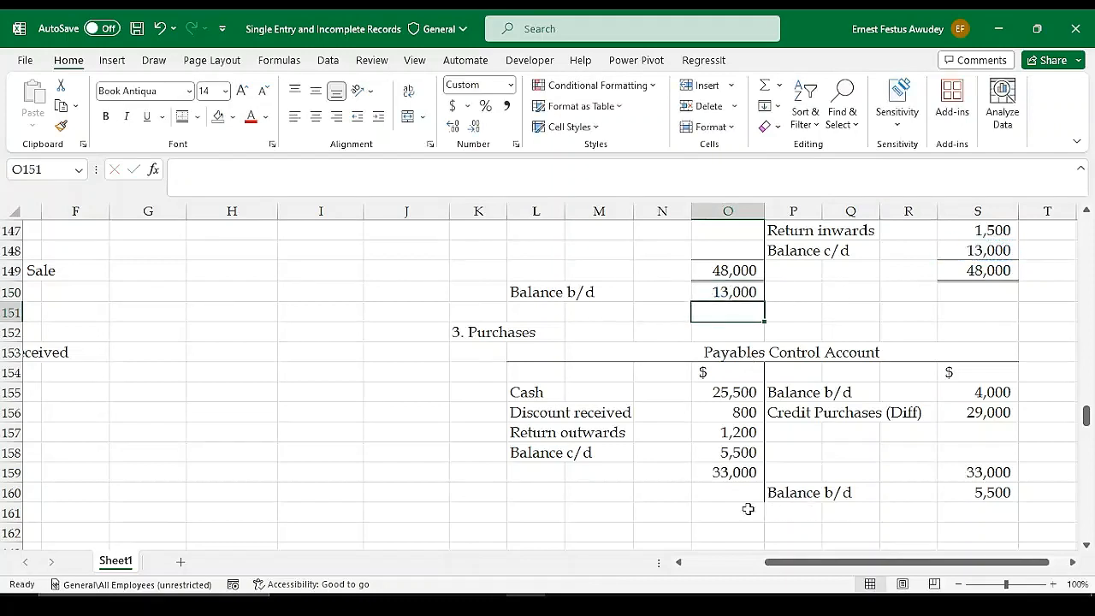
Apply a top and double bottom border to the Payables Control Account totals in O159 and S159
click(741, 472)
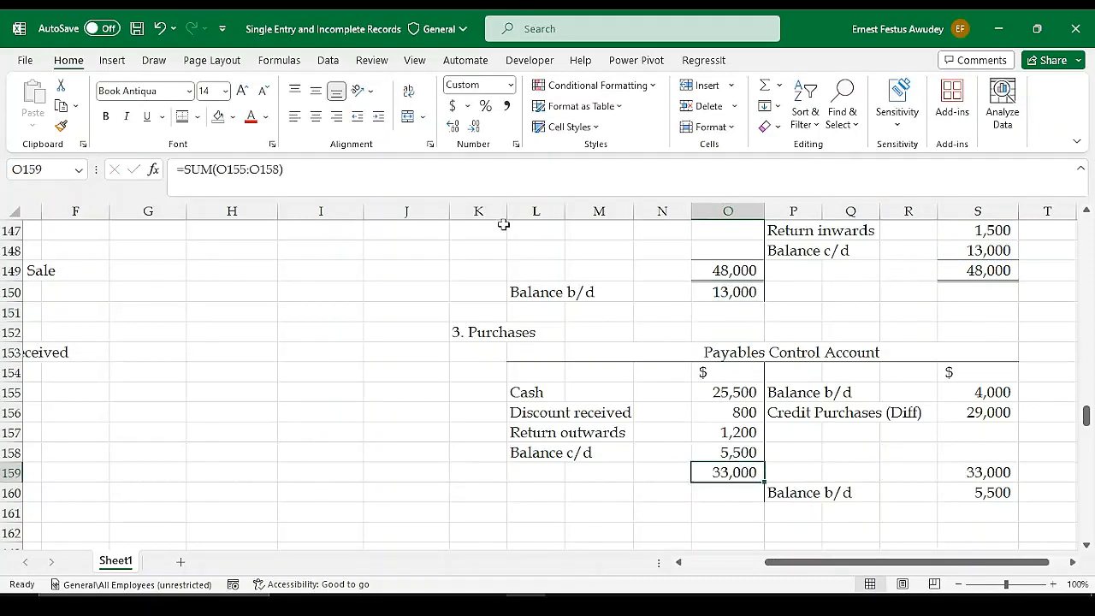
click(183, 118)
click(1000, 470)
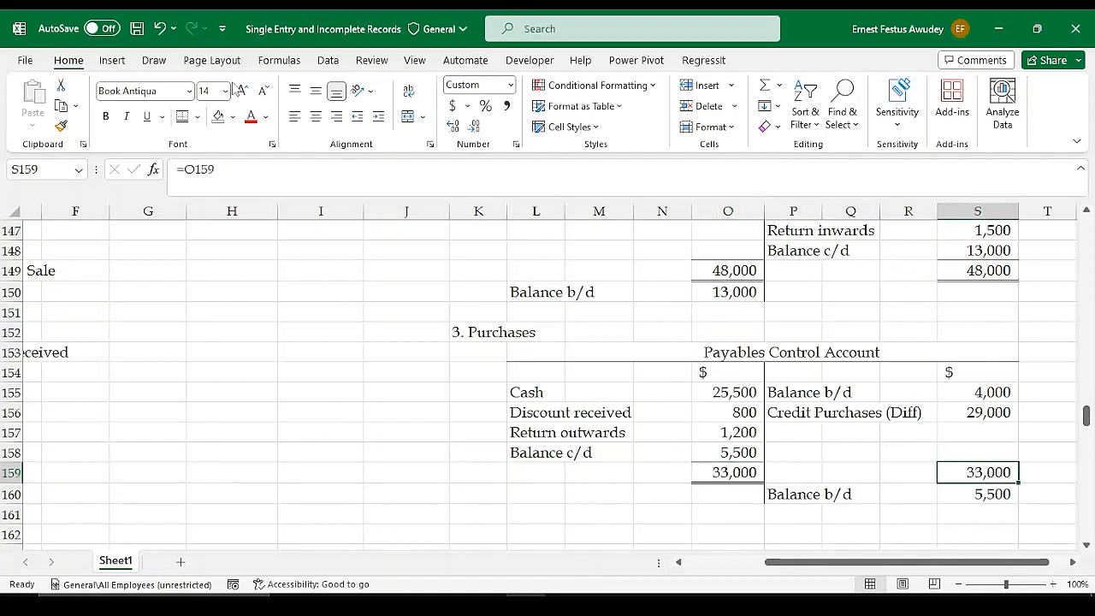
click(860, 430)
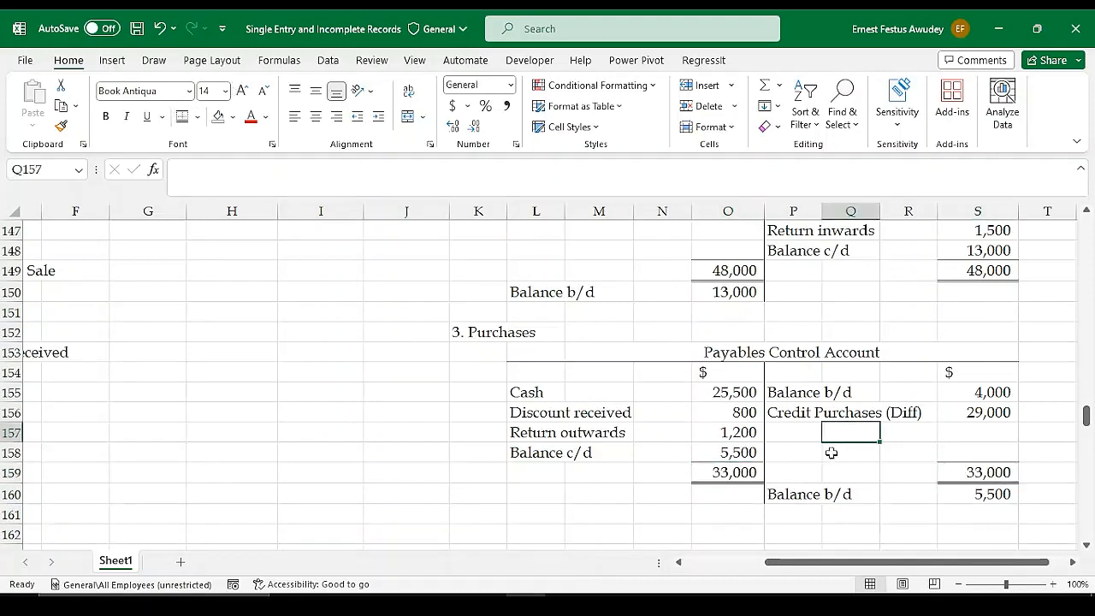
click(550, 471)
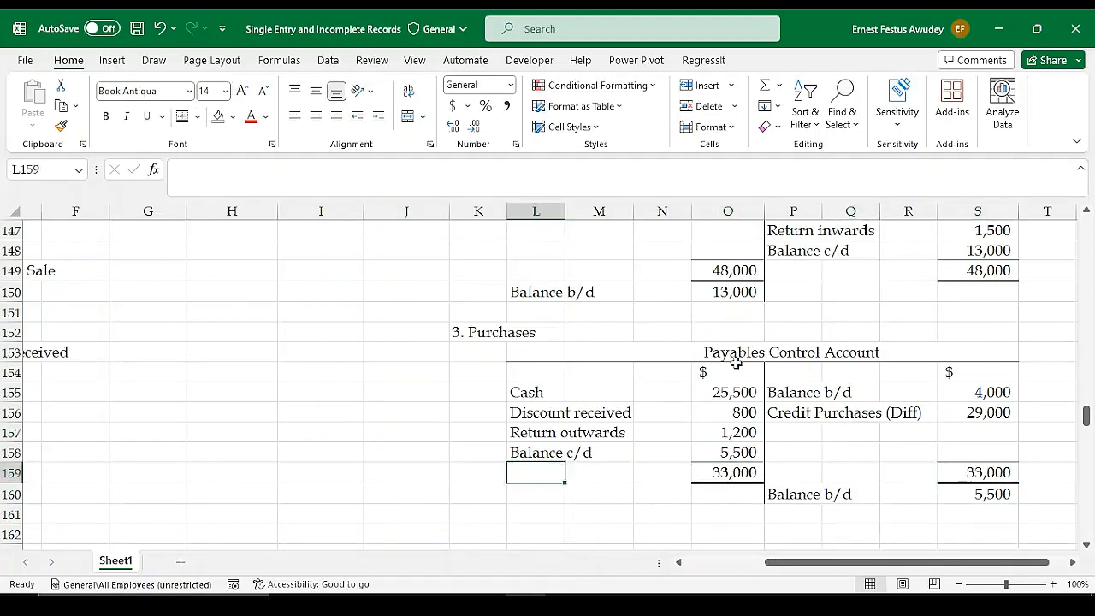
Enter an equals sign in M152 beside the "3. Purchases" working heading
scroll(898, 338, up, 3)
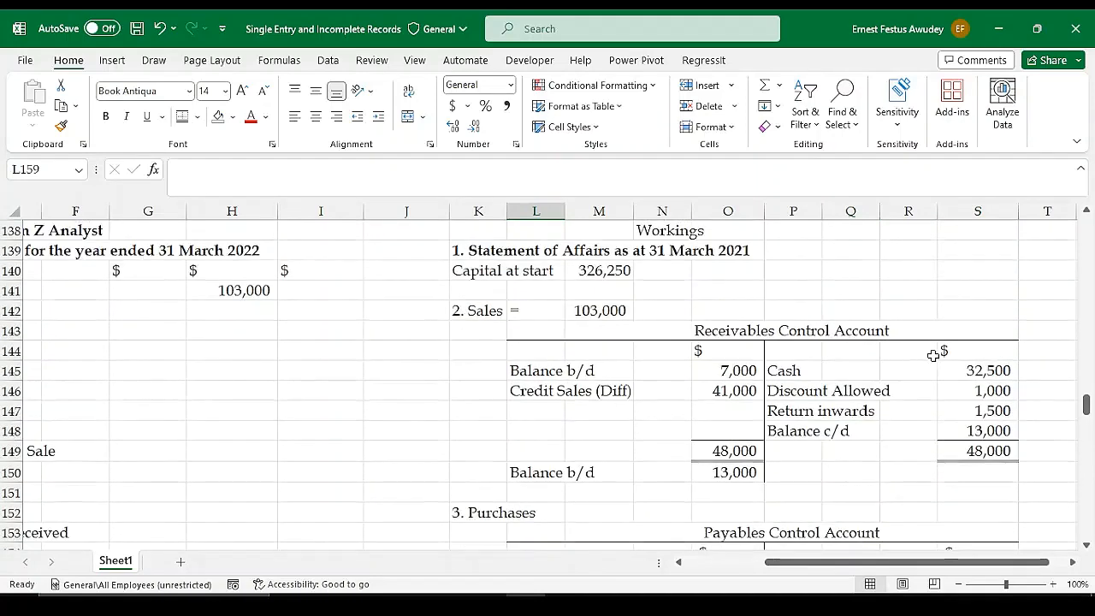
scroll(933, 353, down, 3)
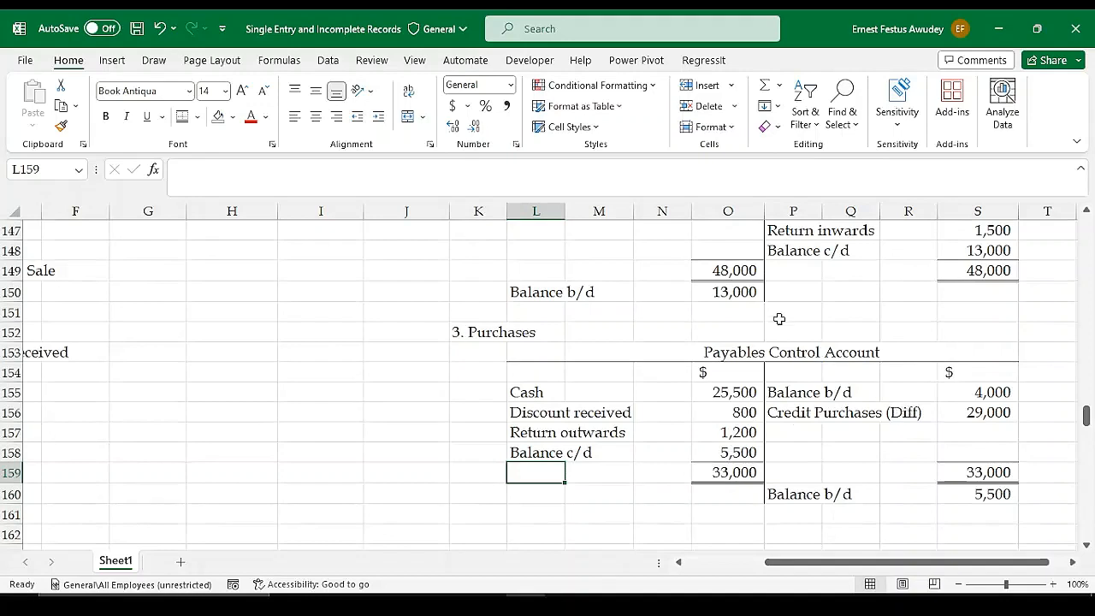
scroll(774, 316, up, 2)
scroll(609, 413, down, 1)
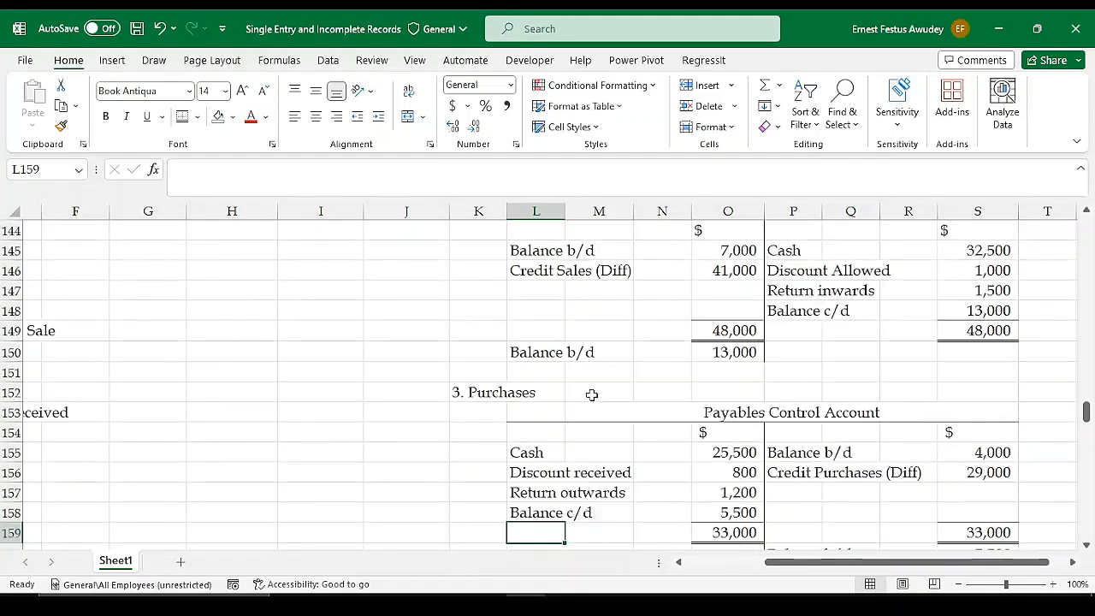
click(593, 390)
text(=)
key(Tab)
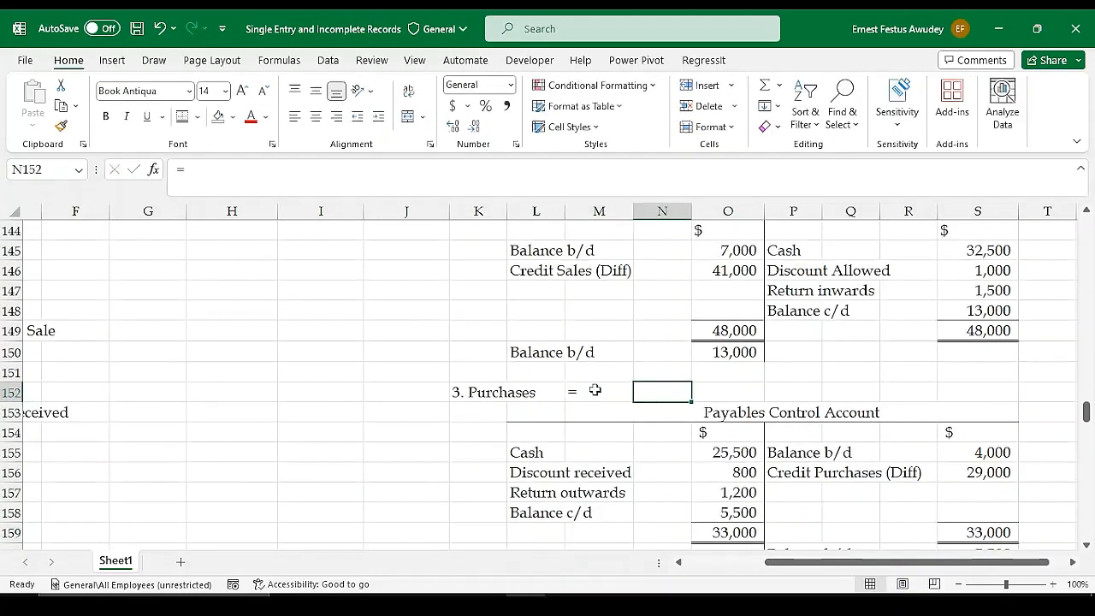
Calculate total purchases in N152 with =S156+G109, adding credit purchases to the cash purchases in the Receipts and Payments Account
text(=)
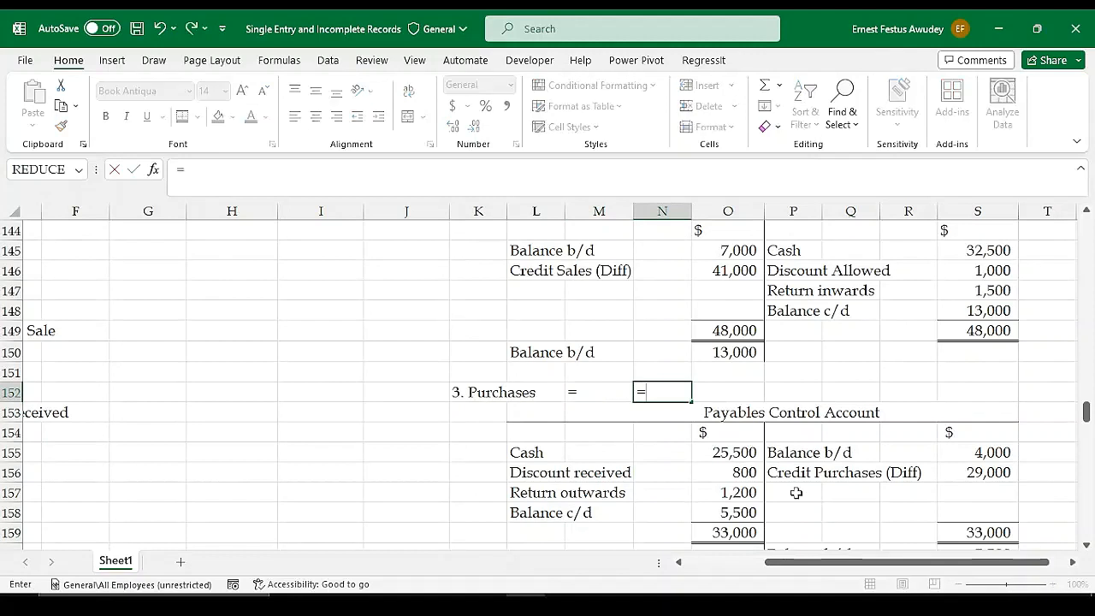
click(987, 475)
text(+)
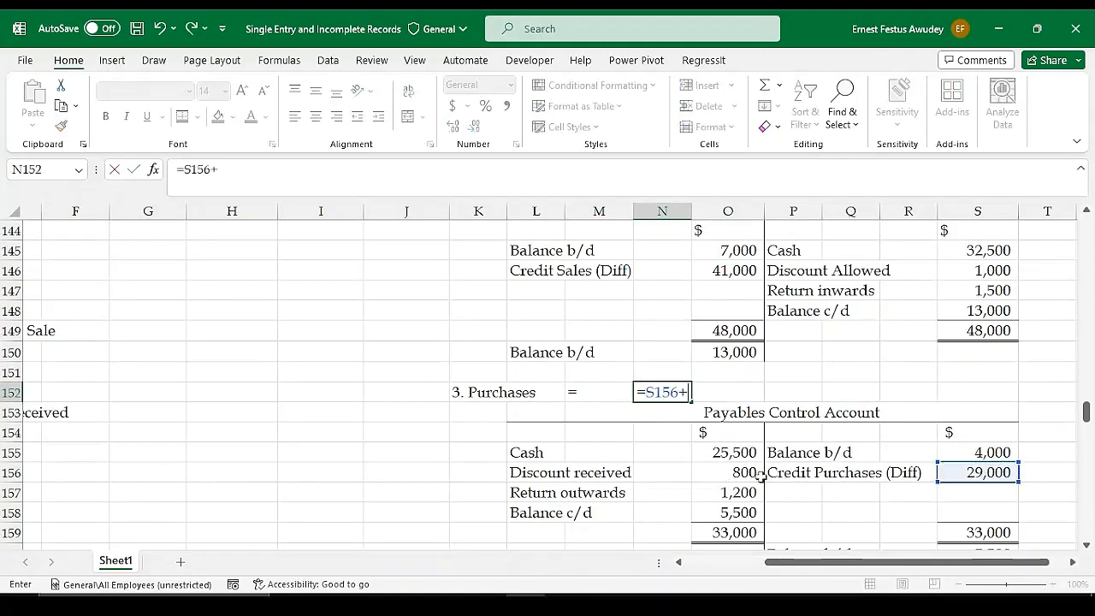
drag(813, 564, 714, 564)
scroll(524, 399, up, 6)
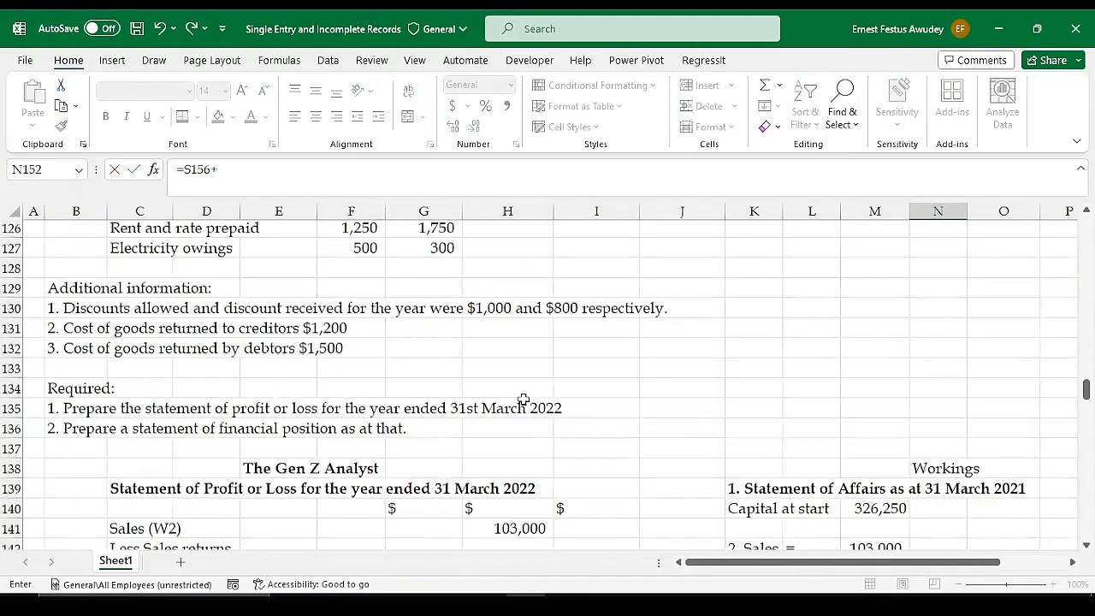
scroll(523, 399, up, 8)
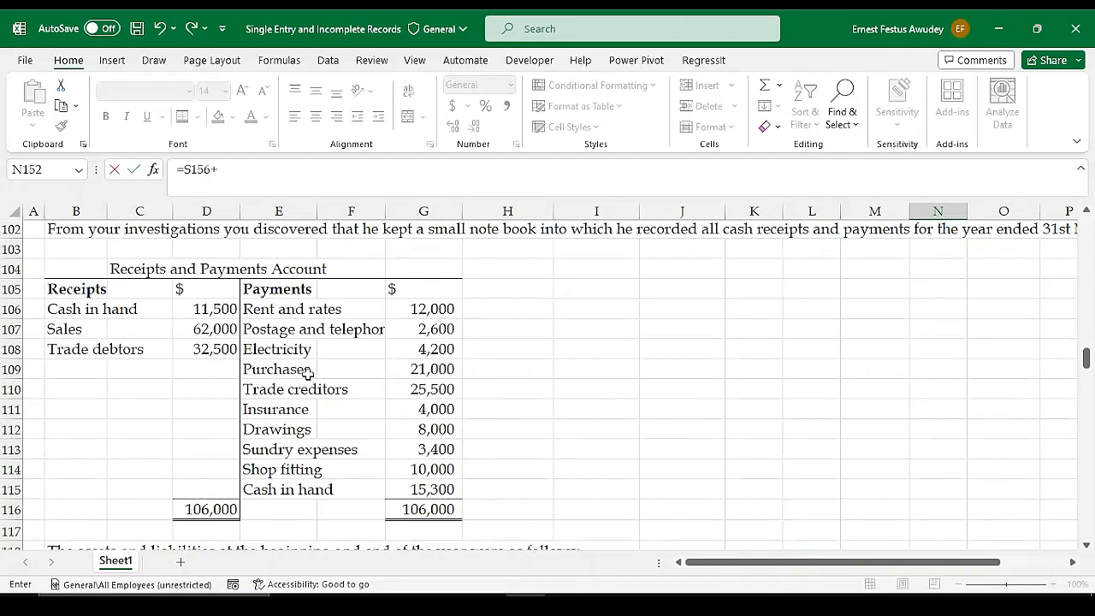
click(425, 370)
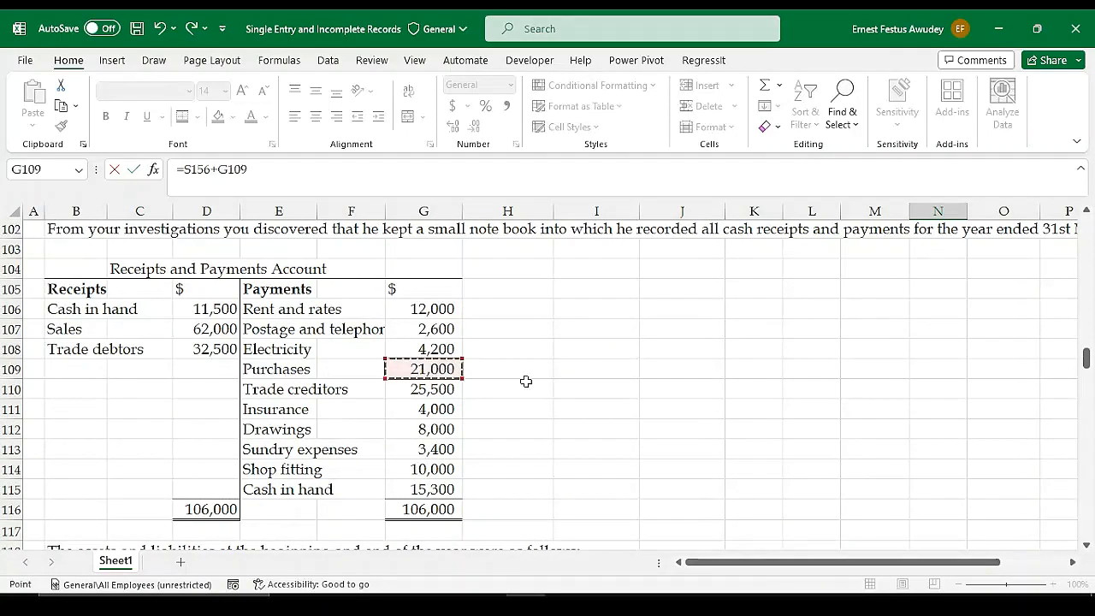
key(Return)
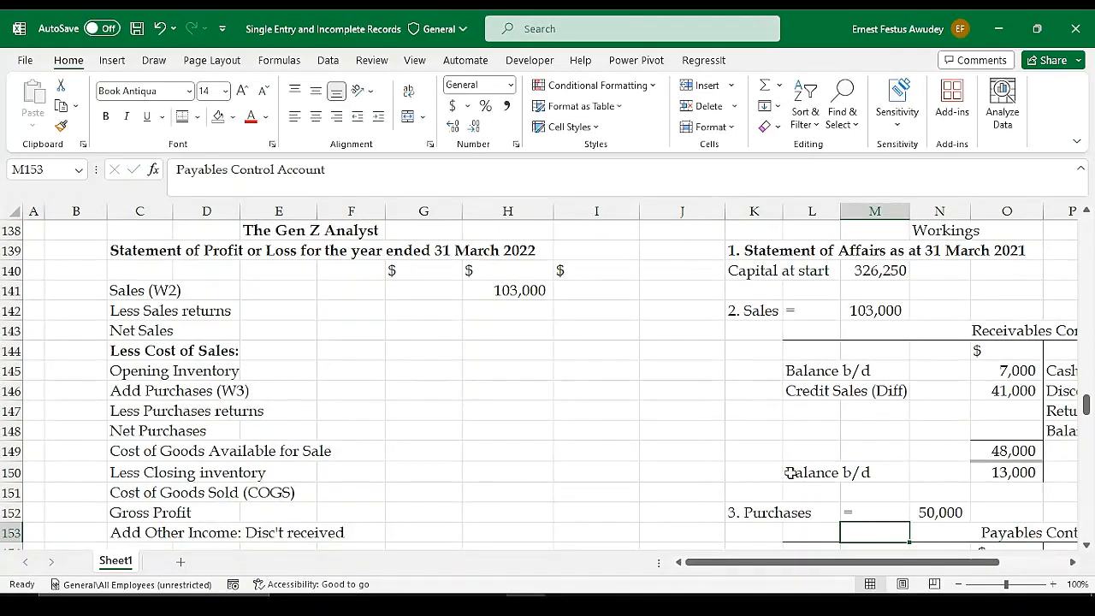
Link Add Purchases (W3) in G146 of the Statement of Profit or Loss to the purchases working with =N152
click(948, 511)
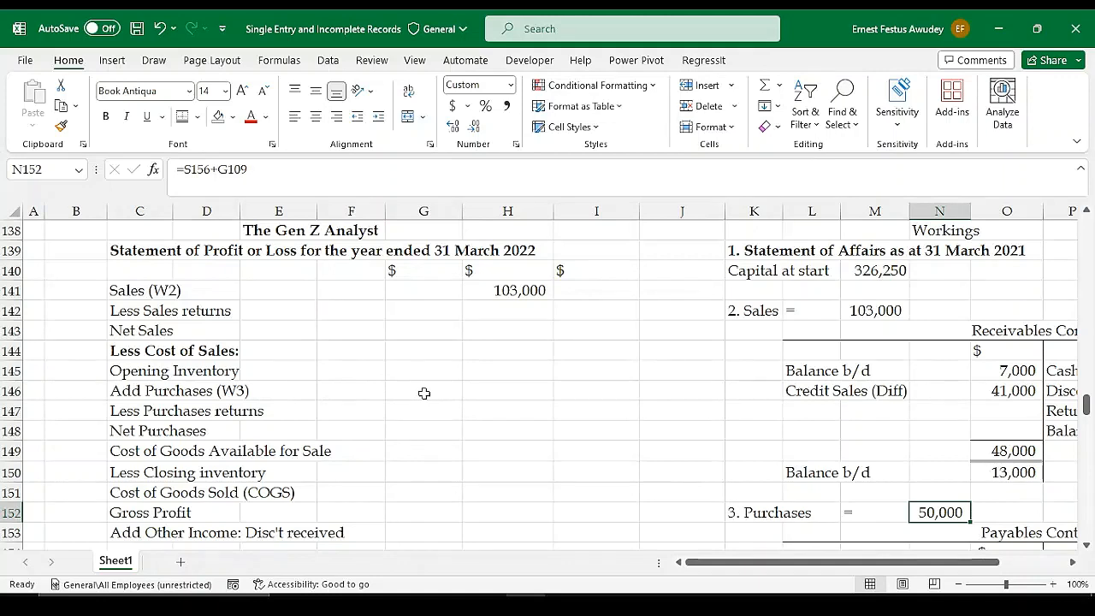
click(424, 393)
text(=)
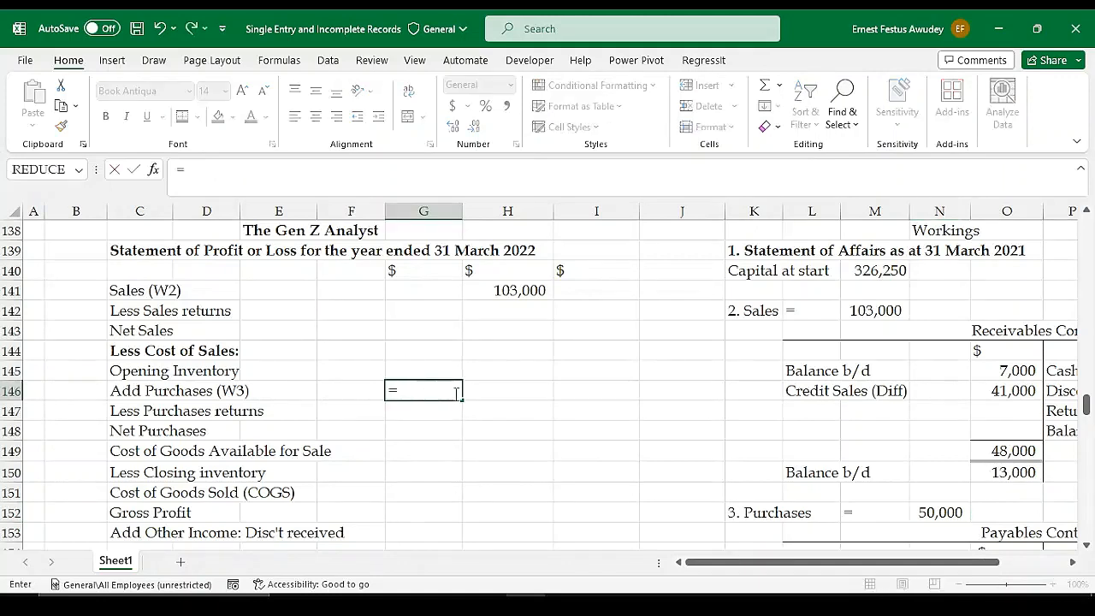
click(929, 512)
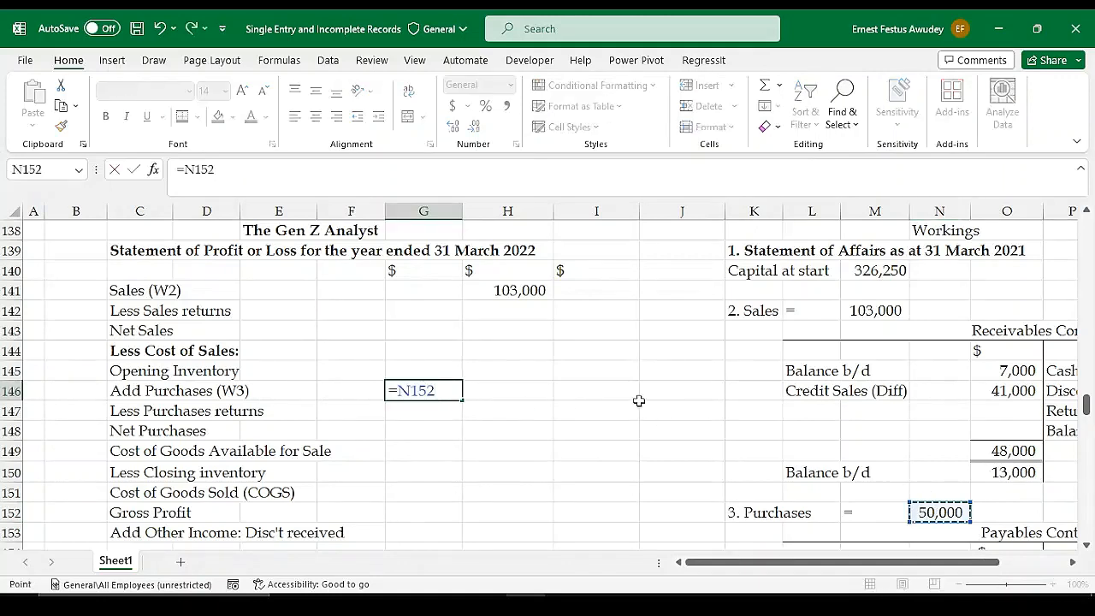
key(Return)
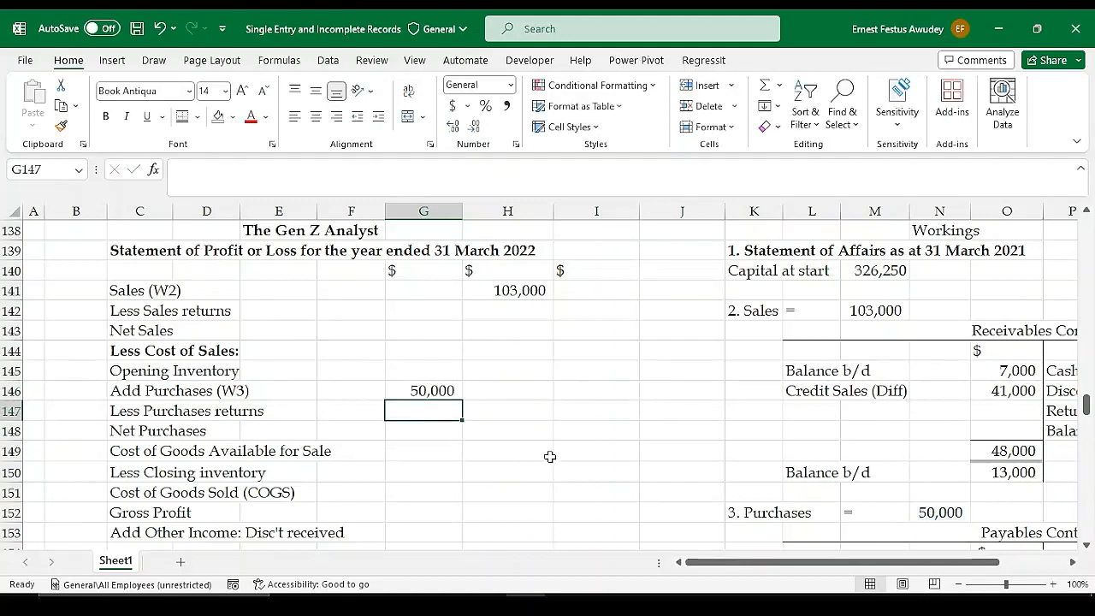
Add the working heading "4. Rent and rates" in K162 below the Payables Control Account
scroll(783, 376, down, 1)
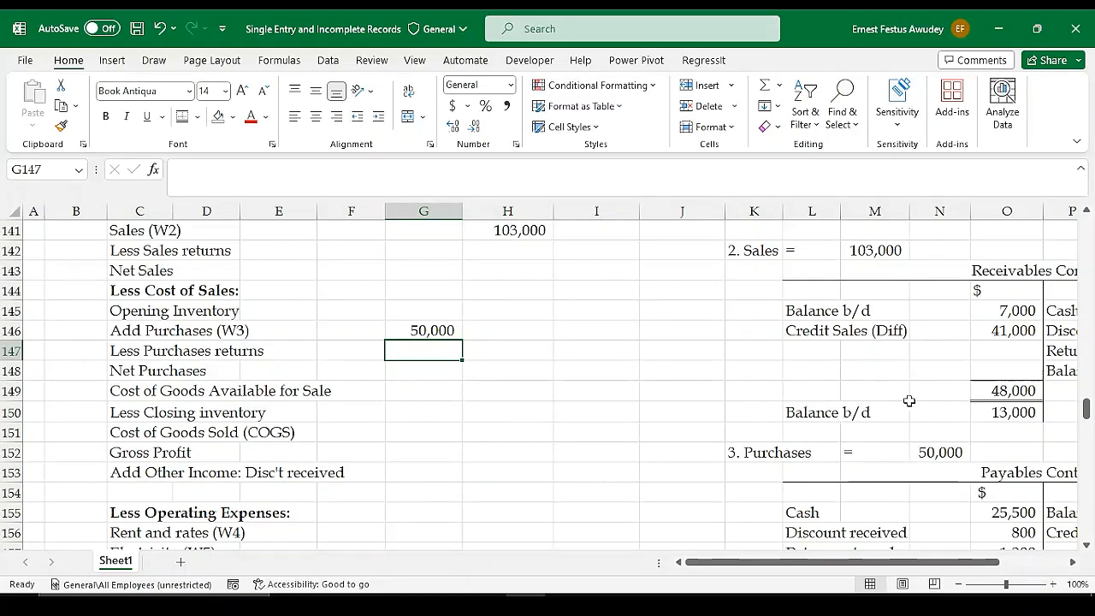
scroll(955, 403, down, 3)
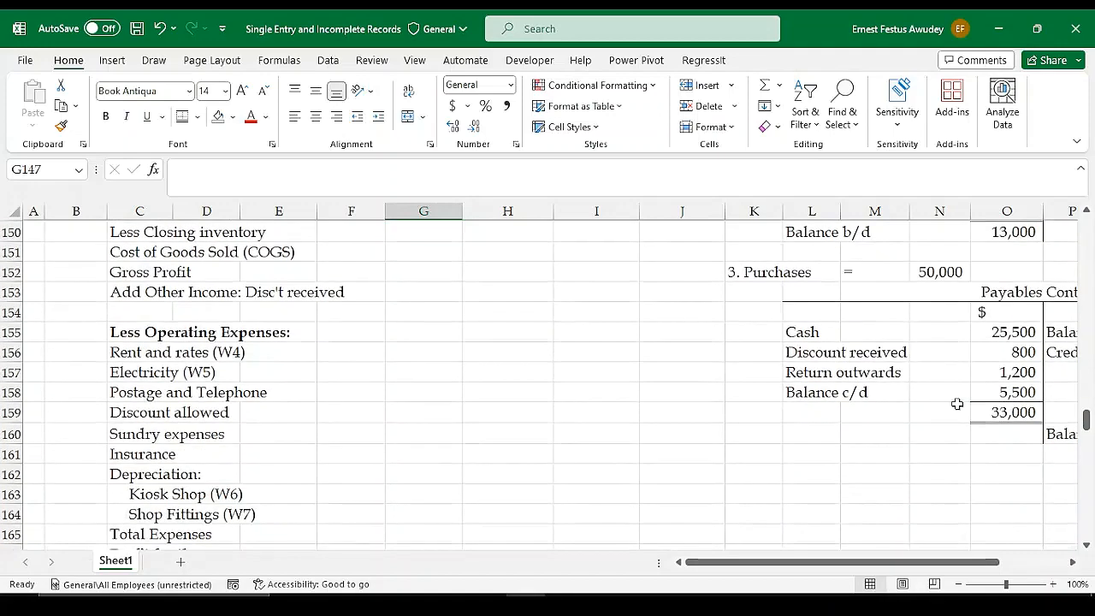
scroll(435, 396, up, 6)
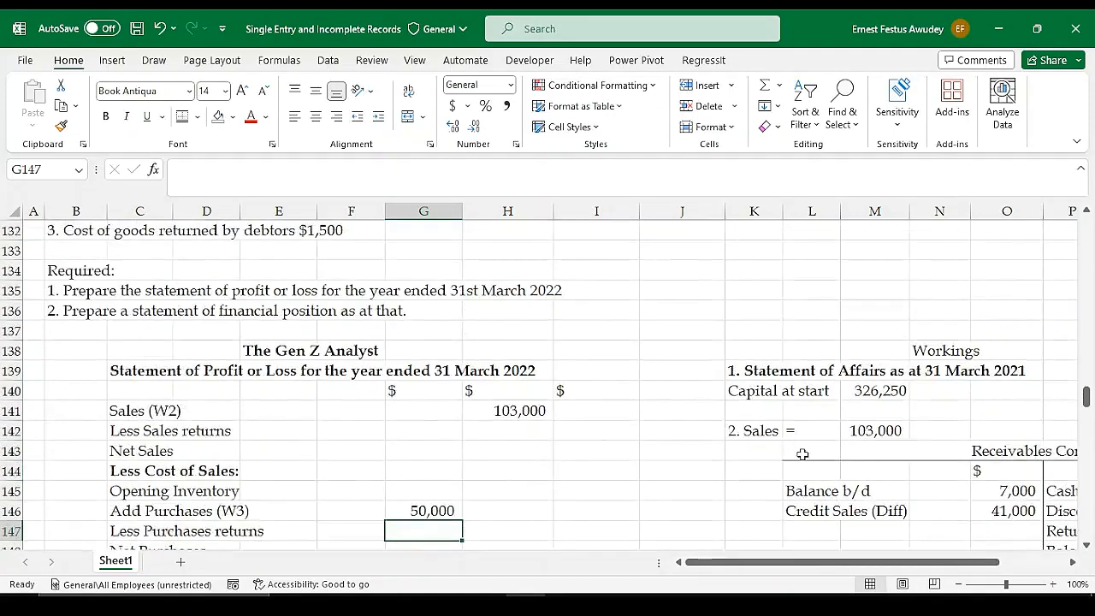
scroll(803, 456, down, 5)
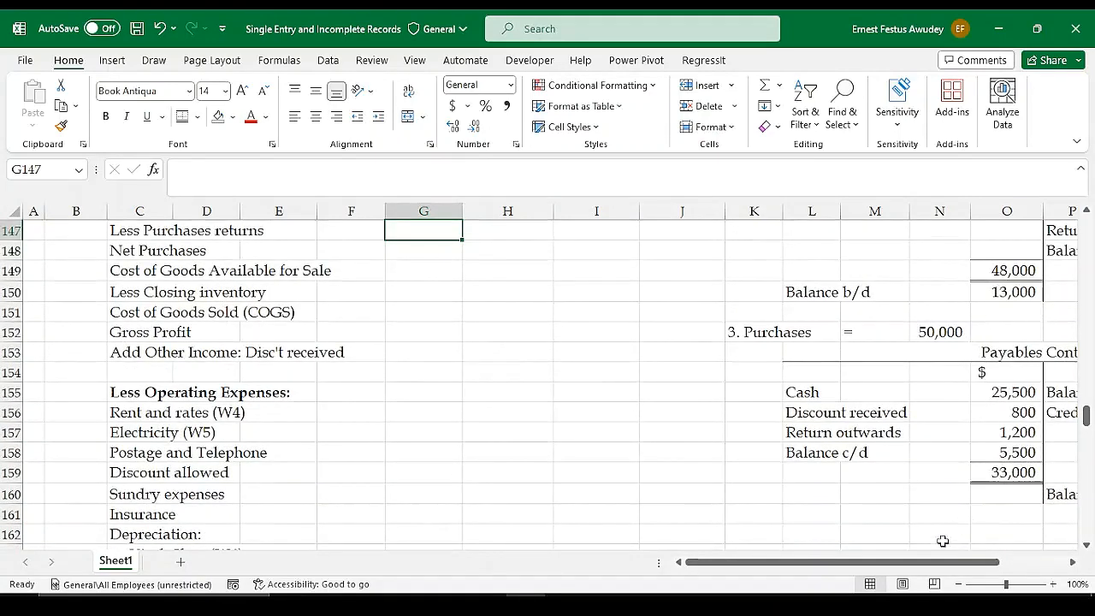
drag(944, 542, 949, 545)
scroll(570, 482, down, 3)
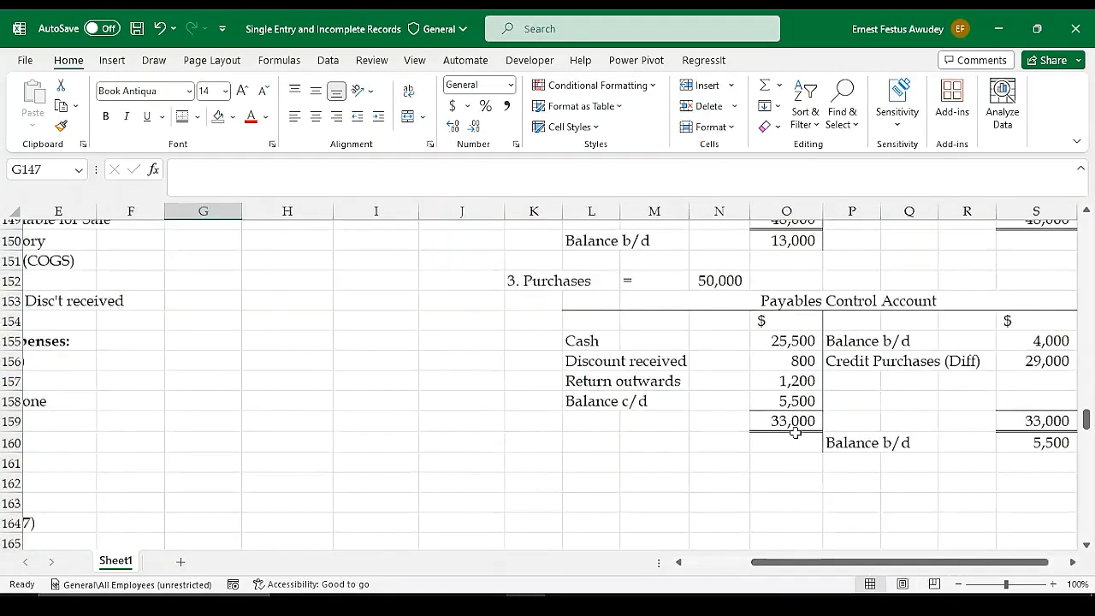
scroll(609, 471, up, 2)
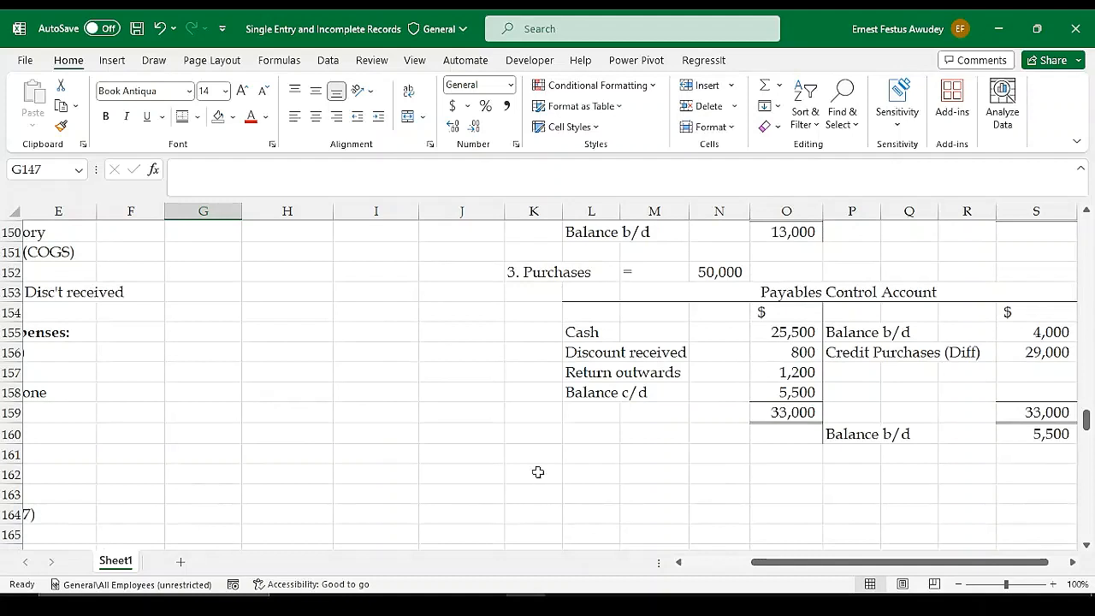
click(532, 475)
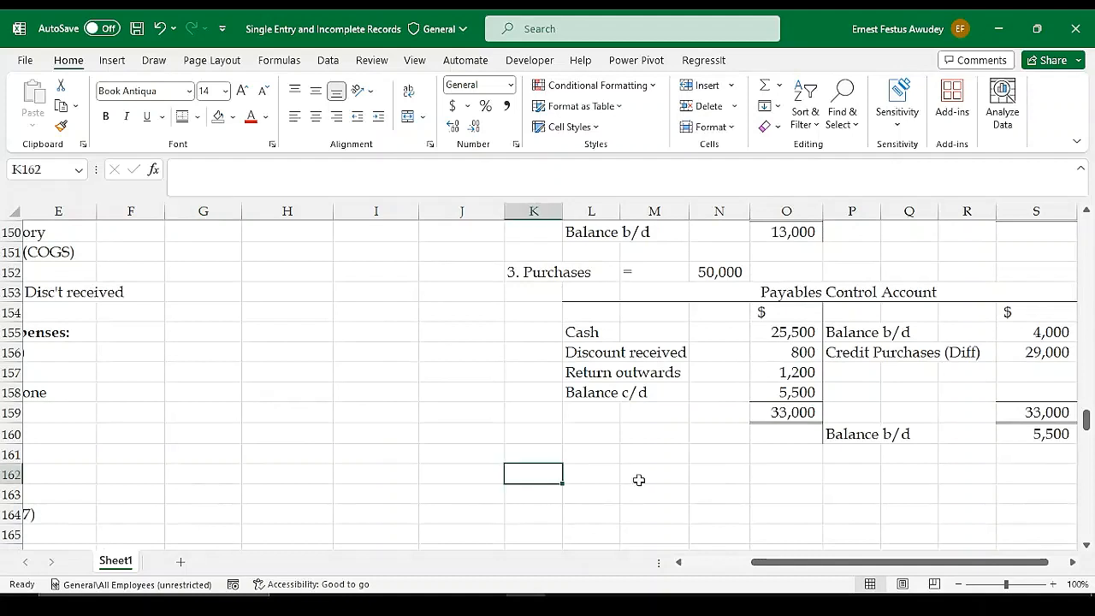
text(4.)
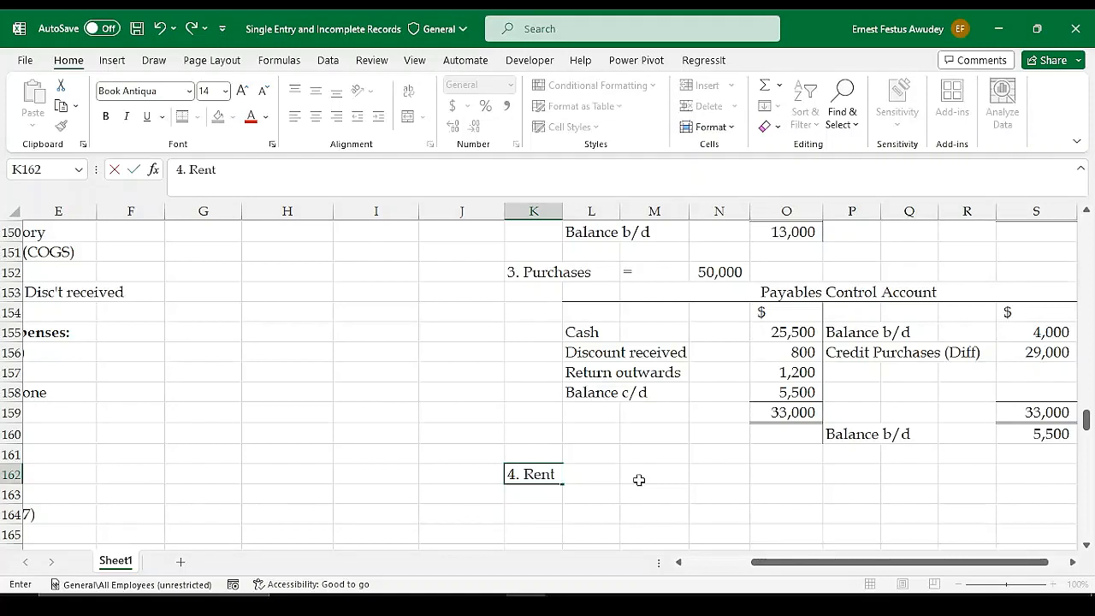
text(Rent and rates)
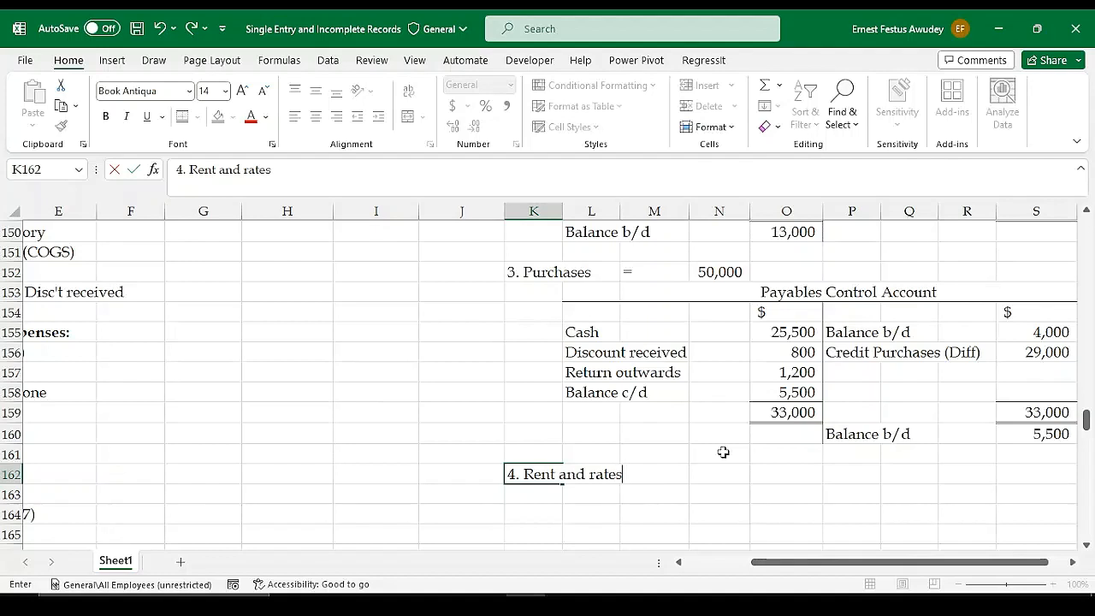
key(Return)
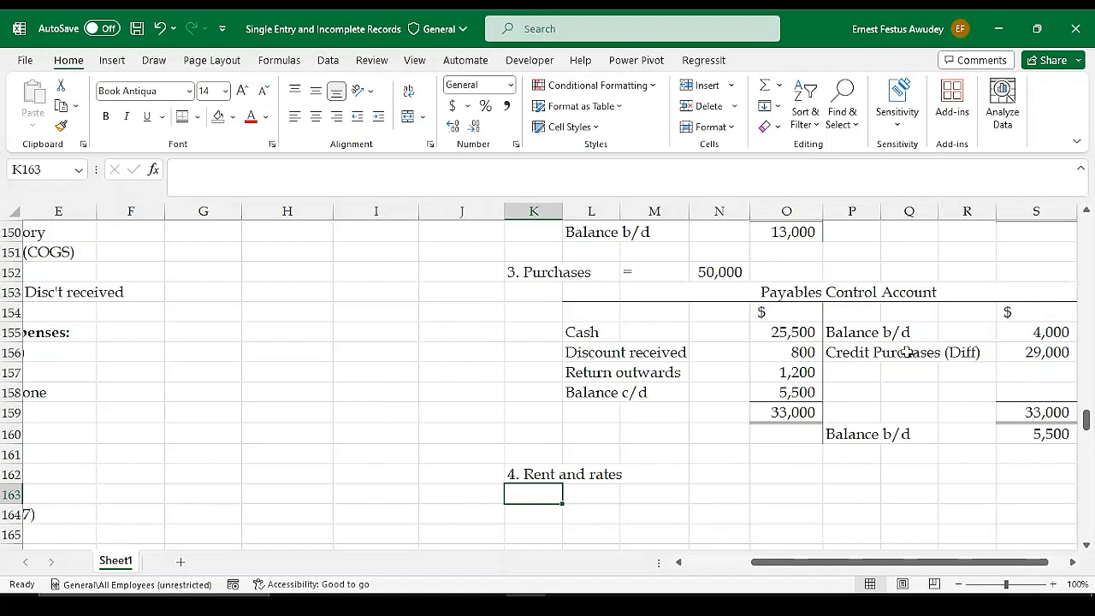
Copy the Expenses Account template in B85:M90 and paste it at L164 under the "4. Rent and rates" heading
click(657, 495)
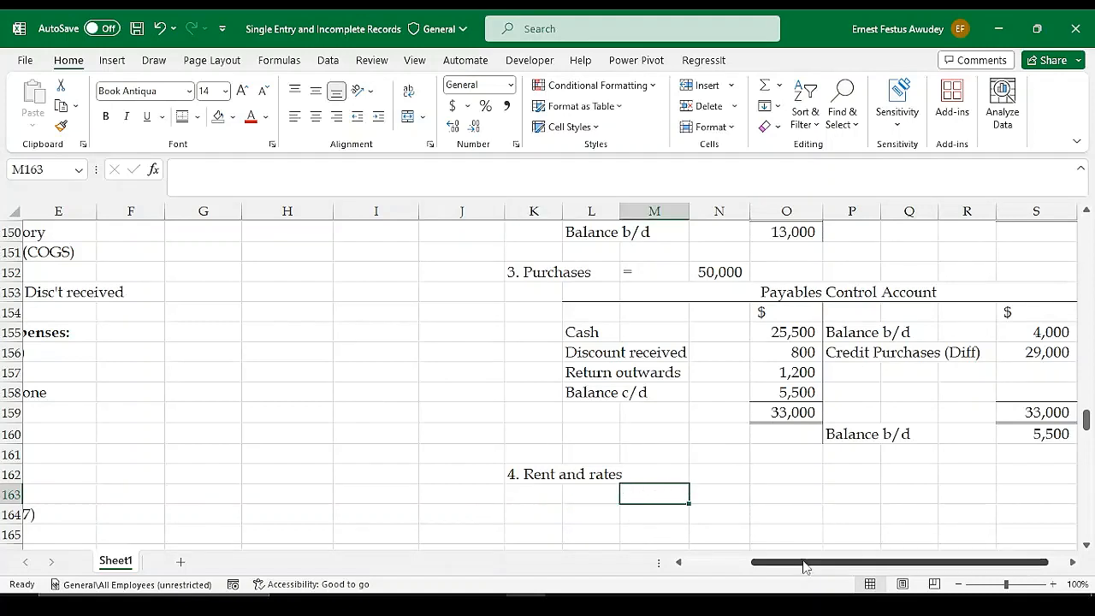
drag(808, 563, 731, 563)
scroll(533, 462, up, 12)
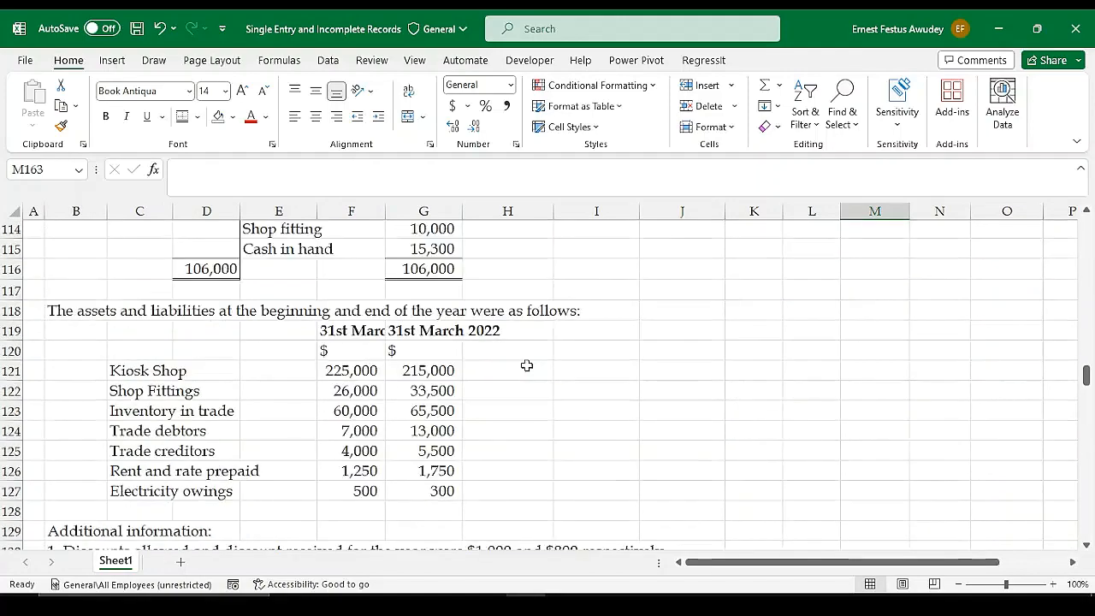
scroll(527, 365, up, 9)
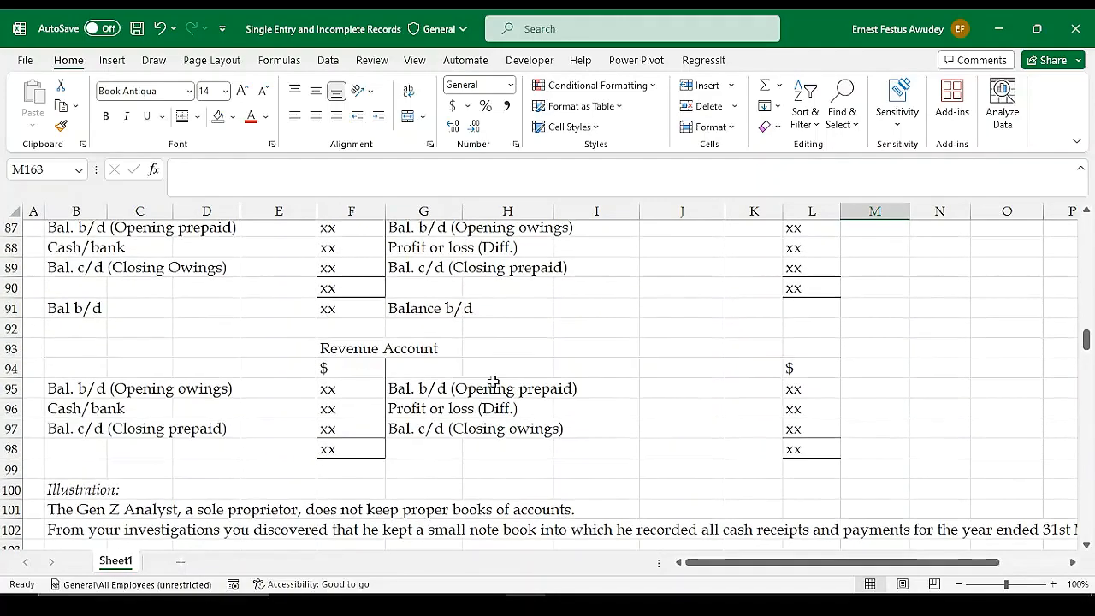
scroll(493, 382, up, 1)
drag(56, 249, 847, 353)
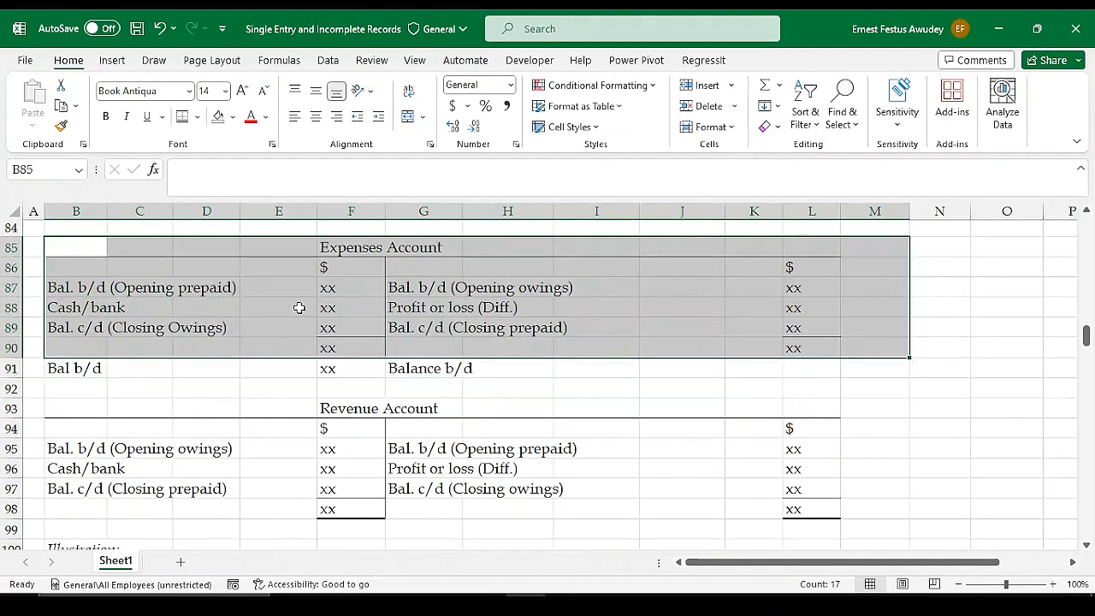
key(ctrl+c)
scroll(761, 379, down, 9)
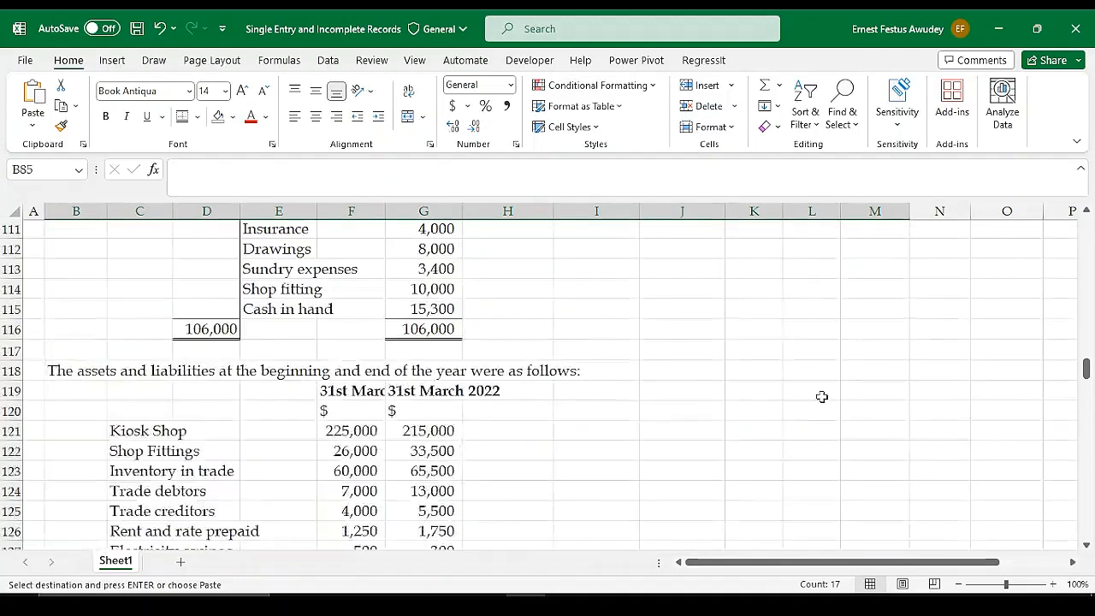
scroll(822, 396, down, 11)
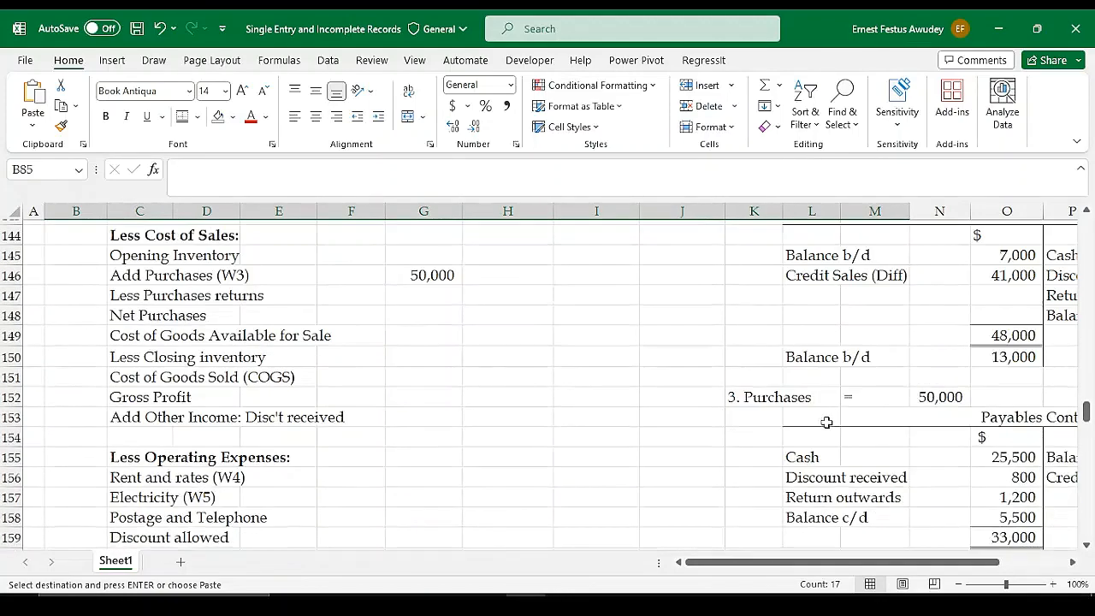
scroll(826, 421, down, 4)
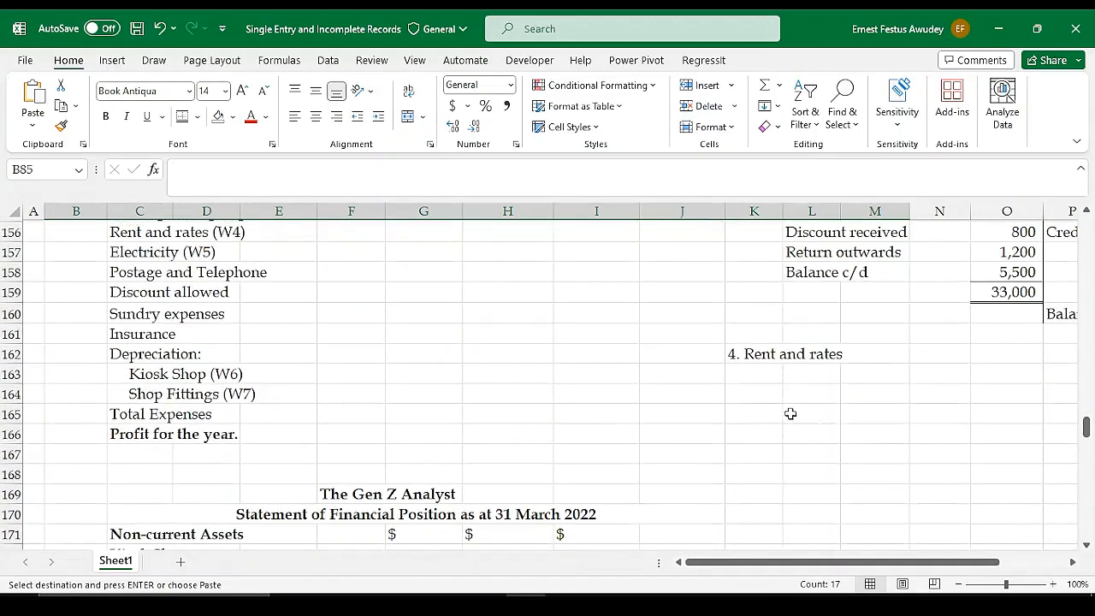
click(804, 392)
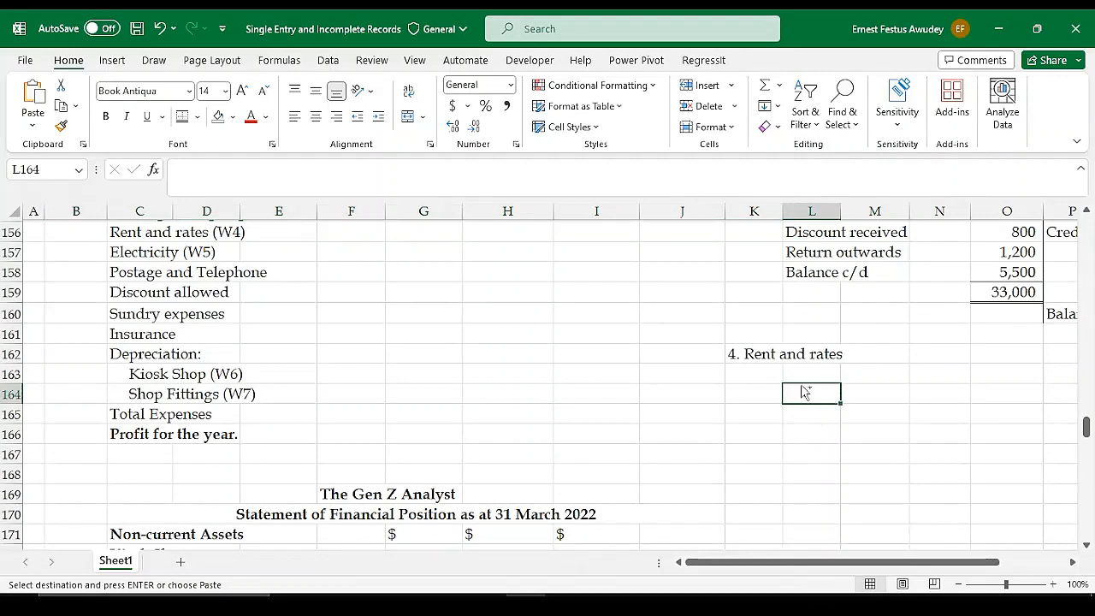
key(ctrl+v)
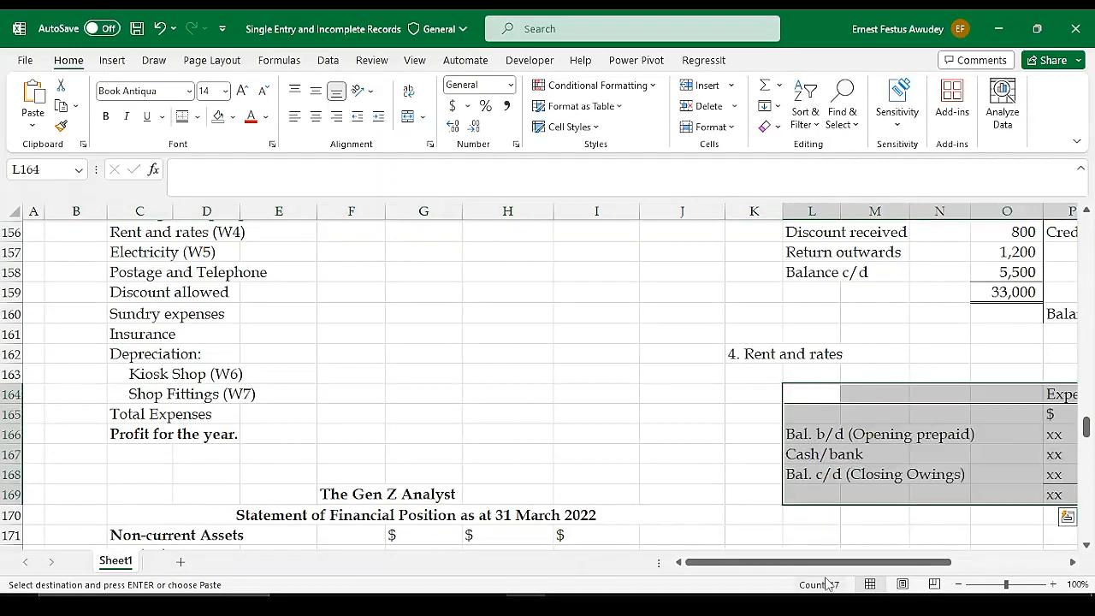
drag(826, 567, 933, 567)
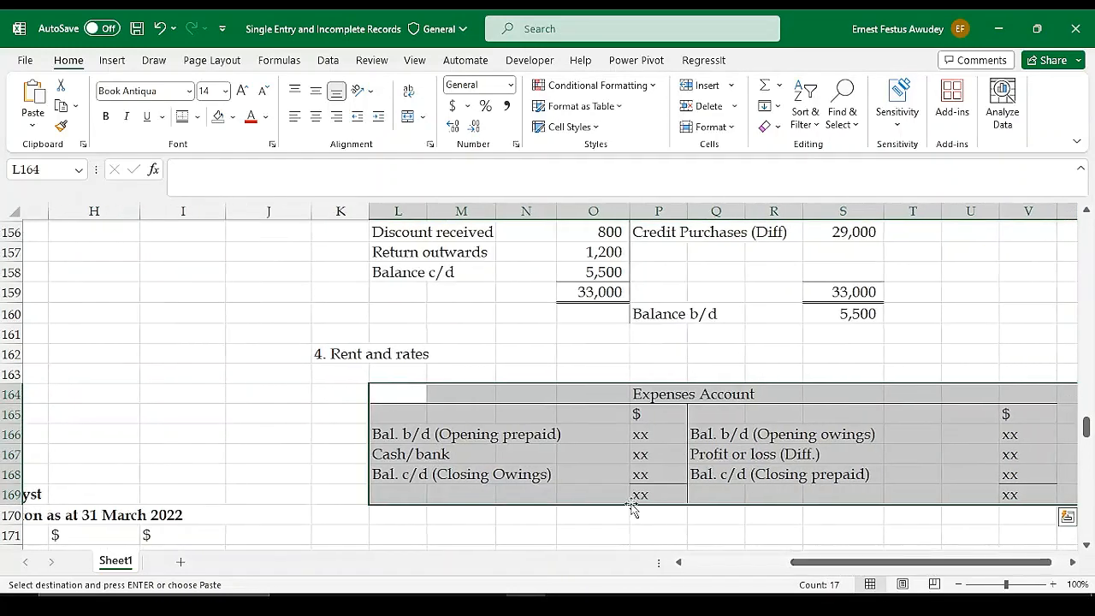
click(594, 396)
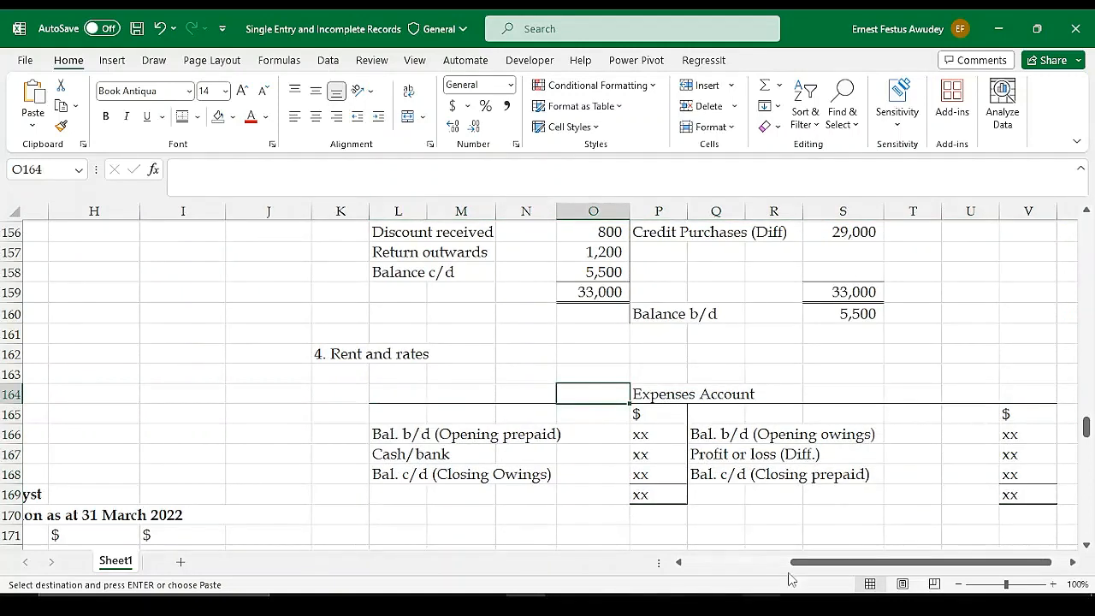
Clear the Bal. b/d (Opening owings) line in Q166:V166 and the Bal. c/d (Closing Owings) line in L168:P168 of the Expenses Account
drag(813, 562, 826, 560)
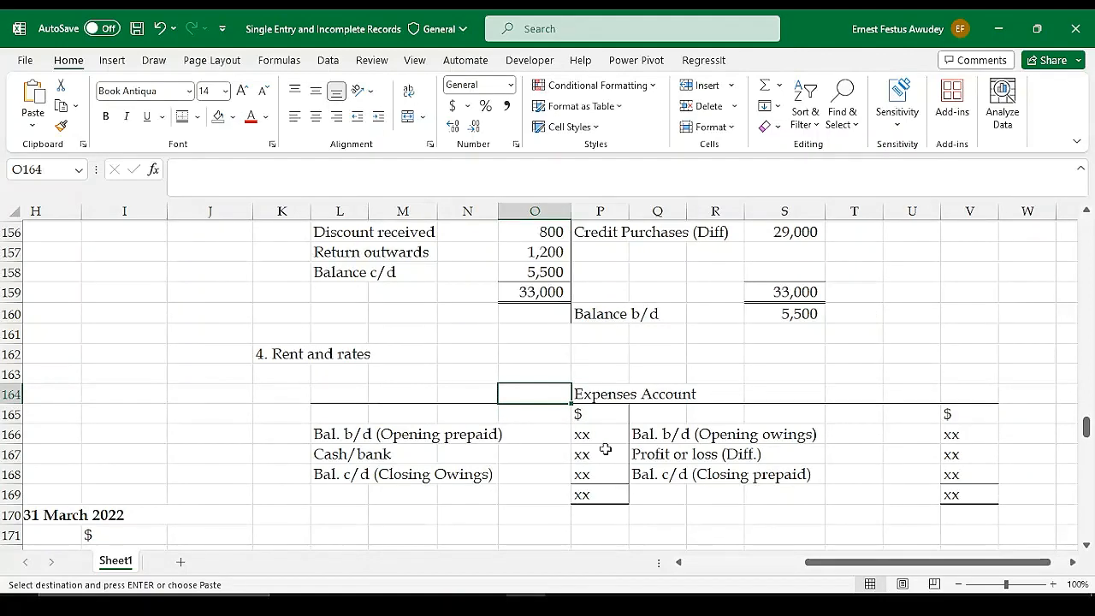
drag(836, 562, 715, 570)
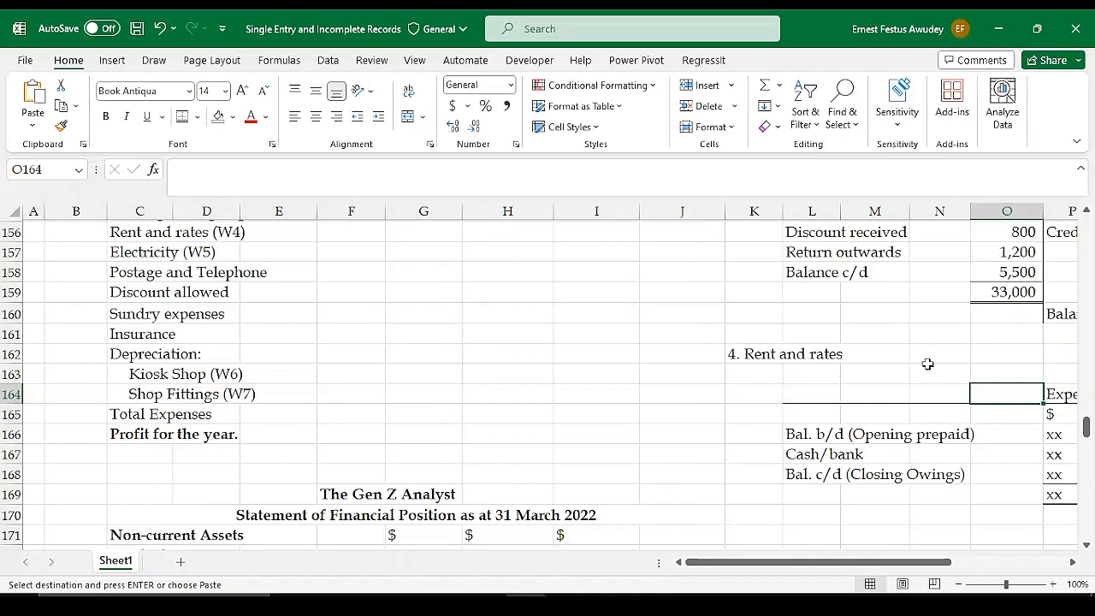
scroll(685, 360, up, 2)
scroll(435, 340, up, 9)
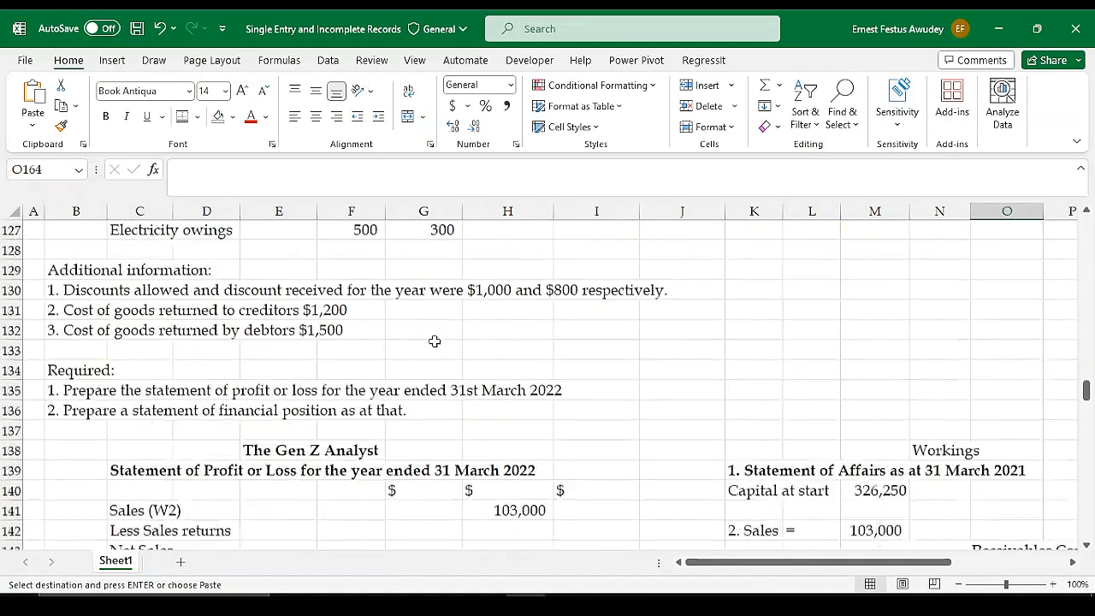
scroll(435, 341, up, 1)
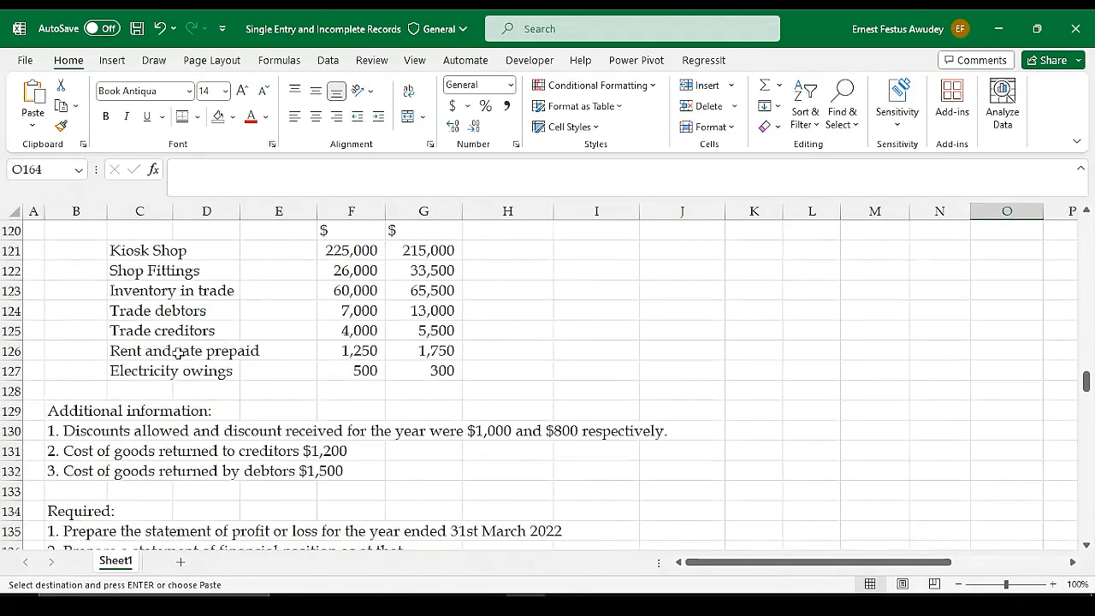
scroll(392, 350, down, 12)
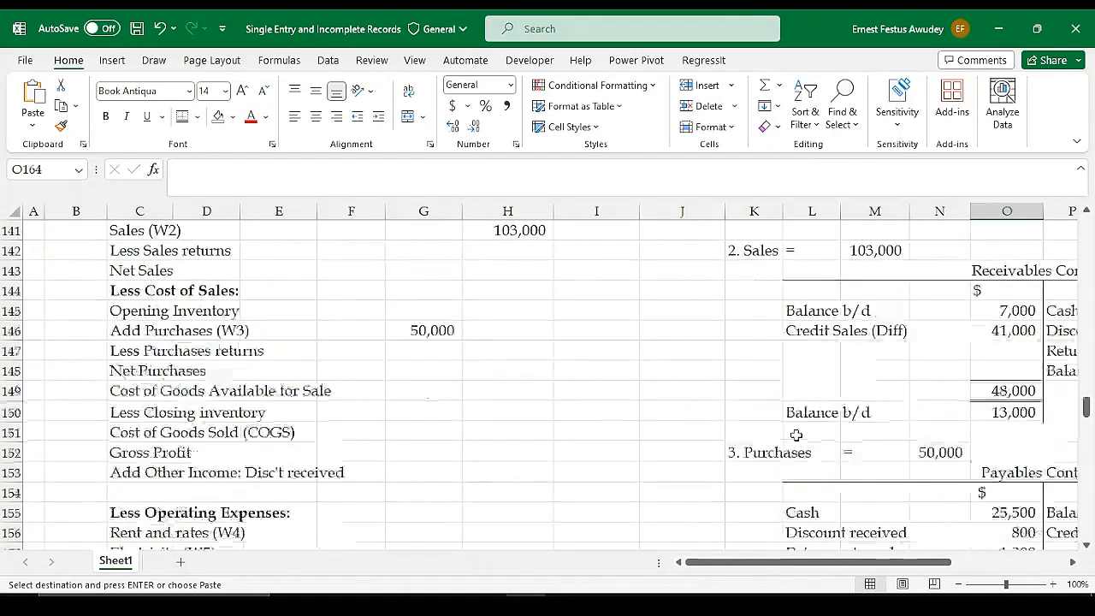
scroll(865, 491, down, 1)
drag(762, 562, 873, 547)
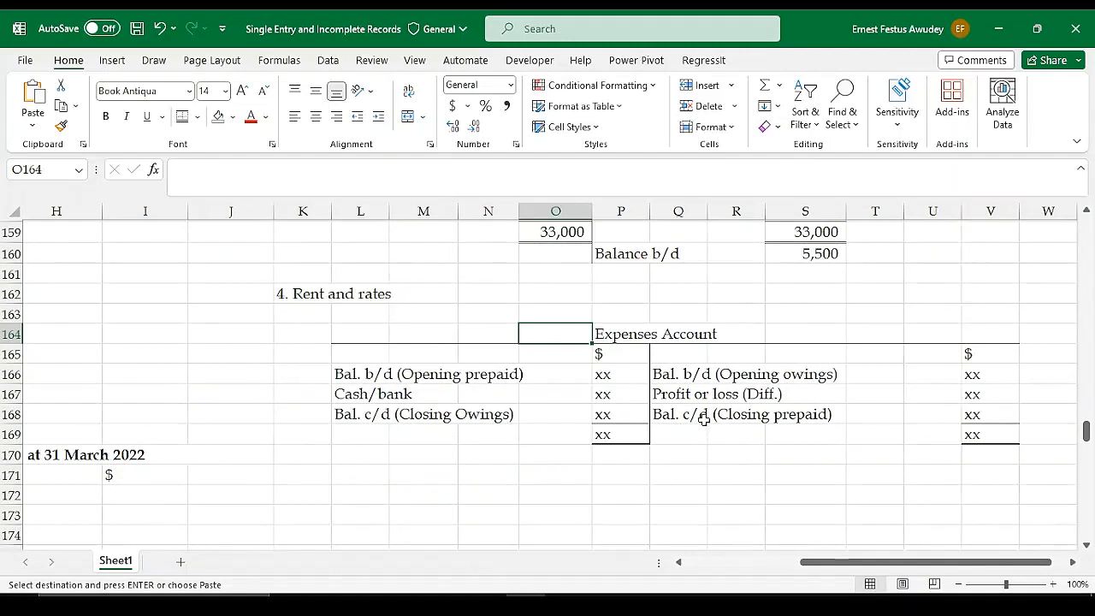
drag(674, 414, 870, 413)
drag(670, 374, 965, 372)
key(Delete)
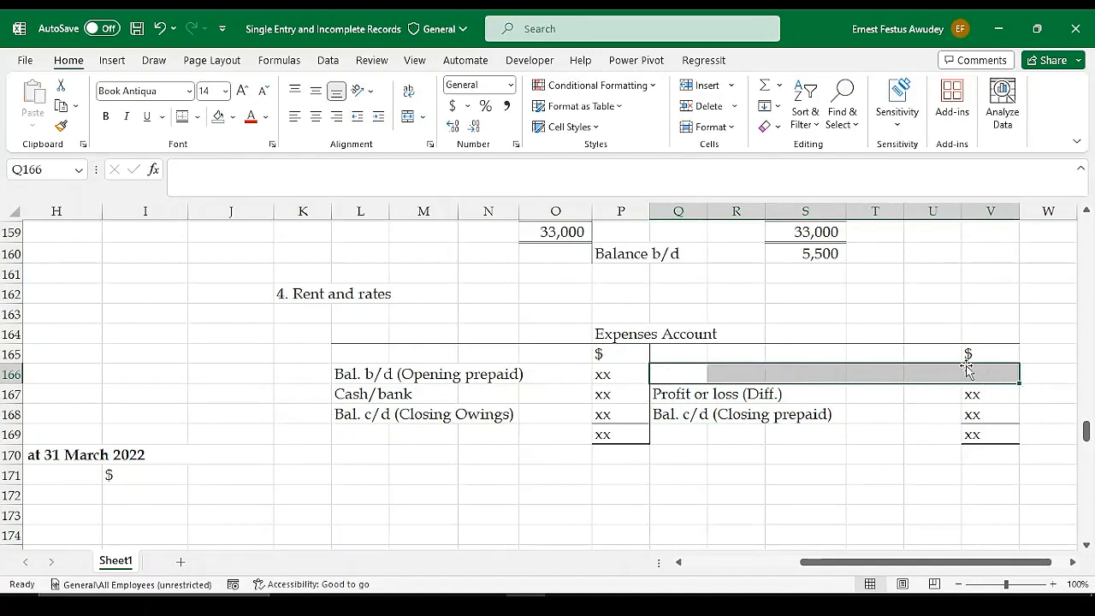
drag(342, 414, 609, 411)
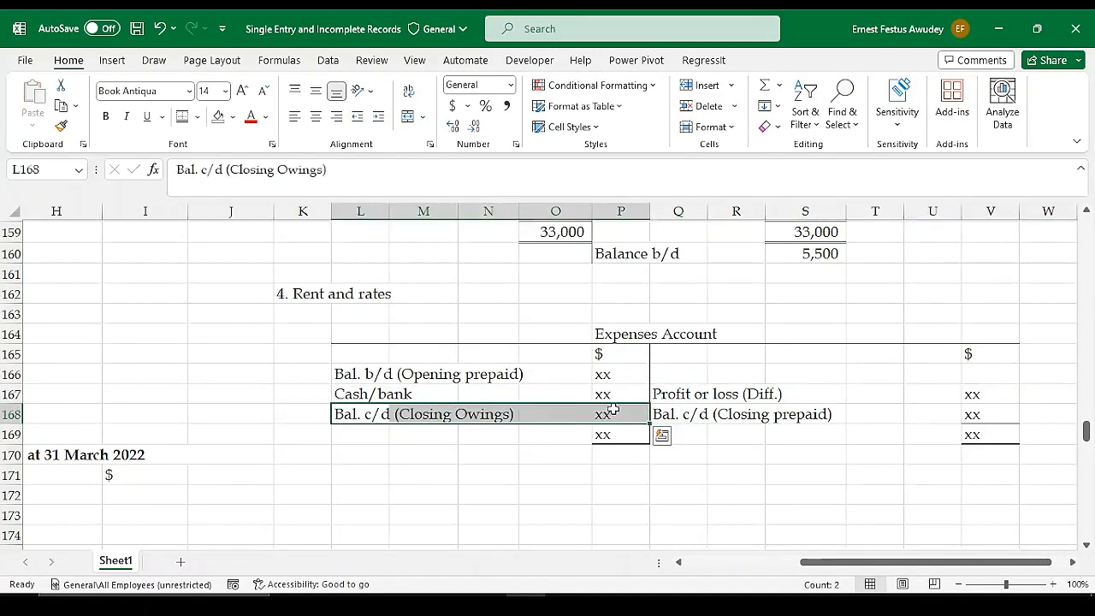
key(Delete)
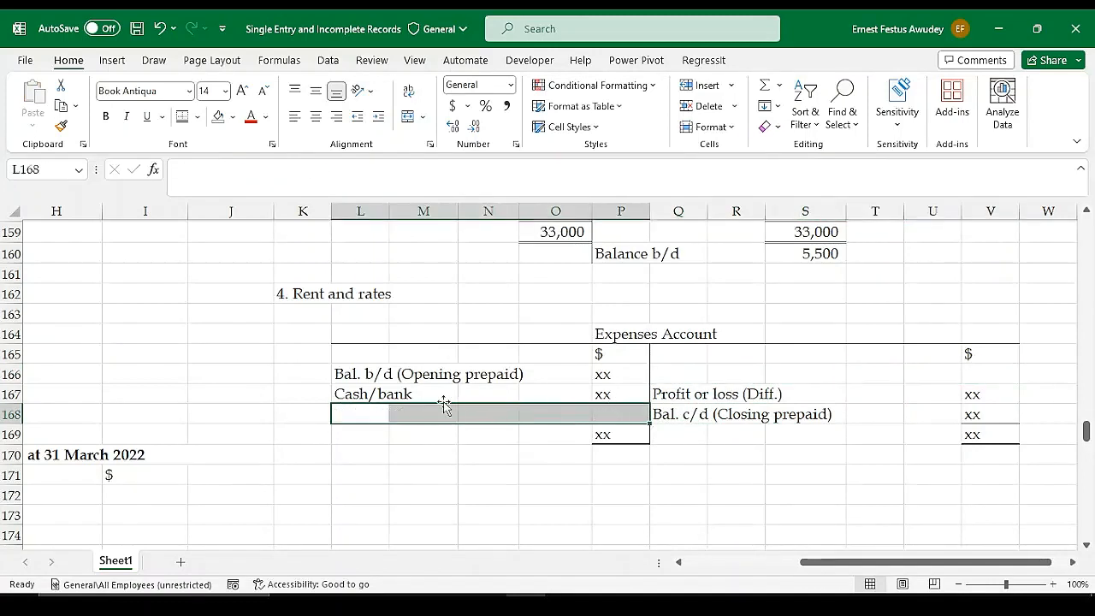
Move the Profit or loss (Diff.), Bal. c/d (Closing prepaid) and total lines from Q167:V169 up one row to Q166
click(471, 393)
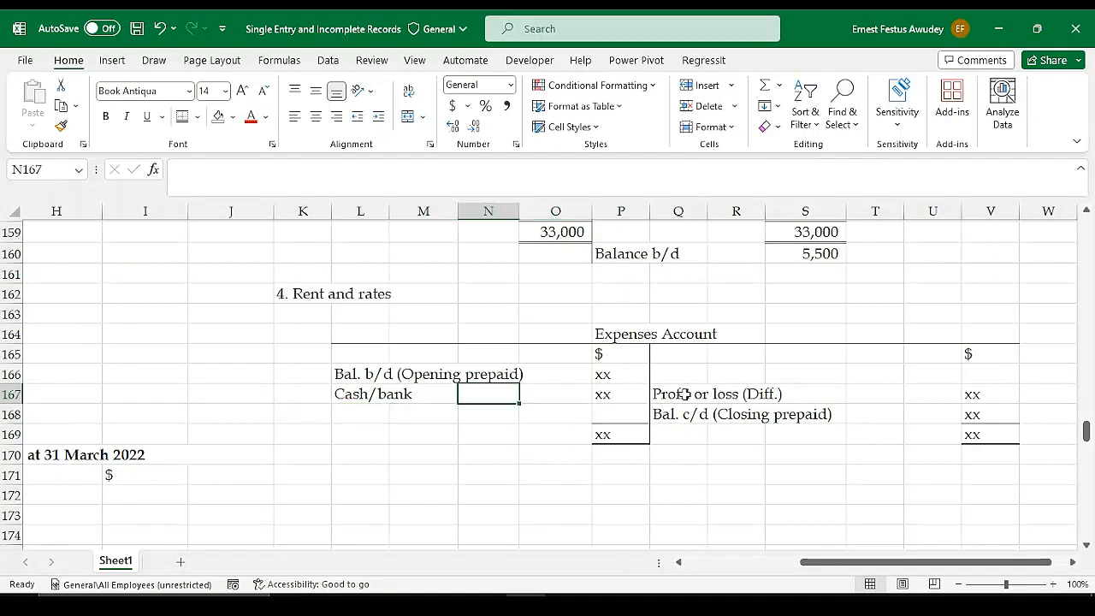
drag(667, 395, 986, 432)
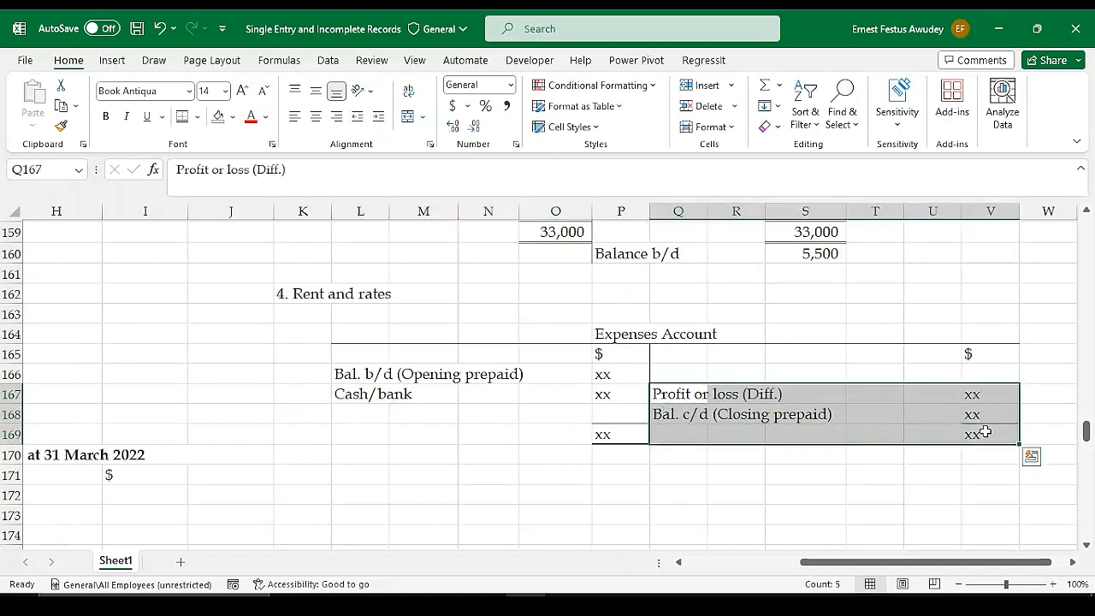
key(ctrl+x)
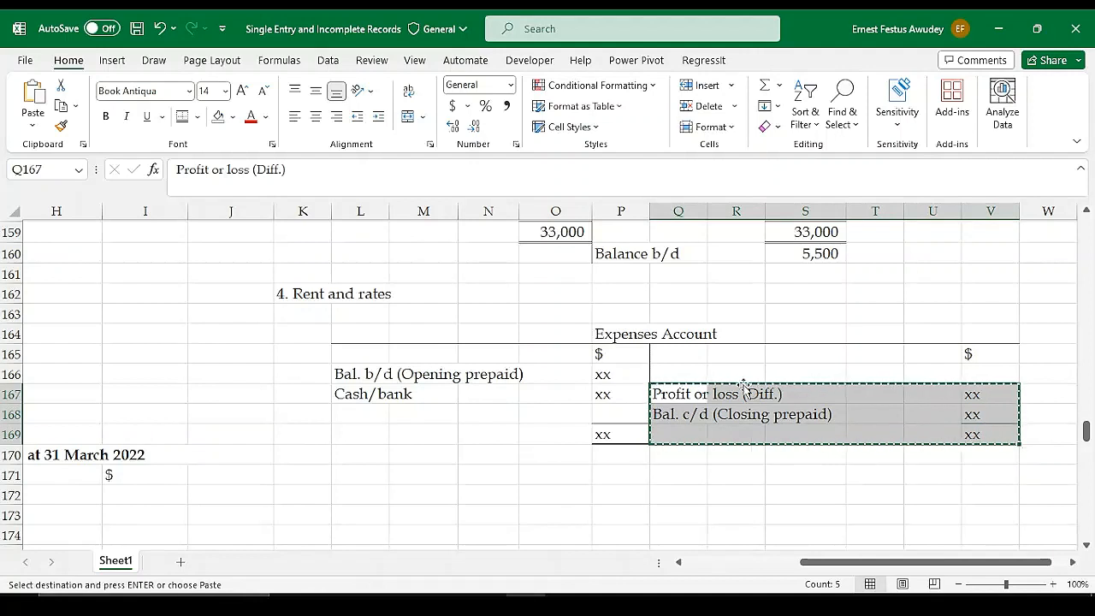
click(703, 374)
key(ctrl+v)
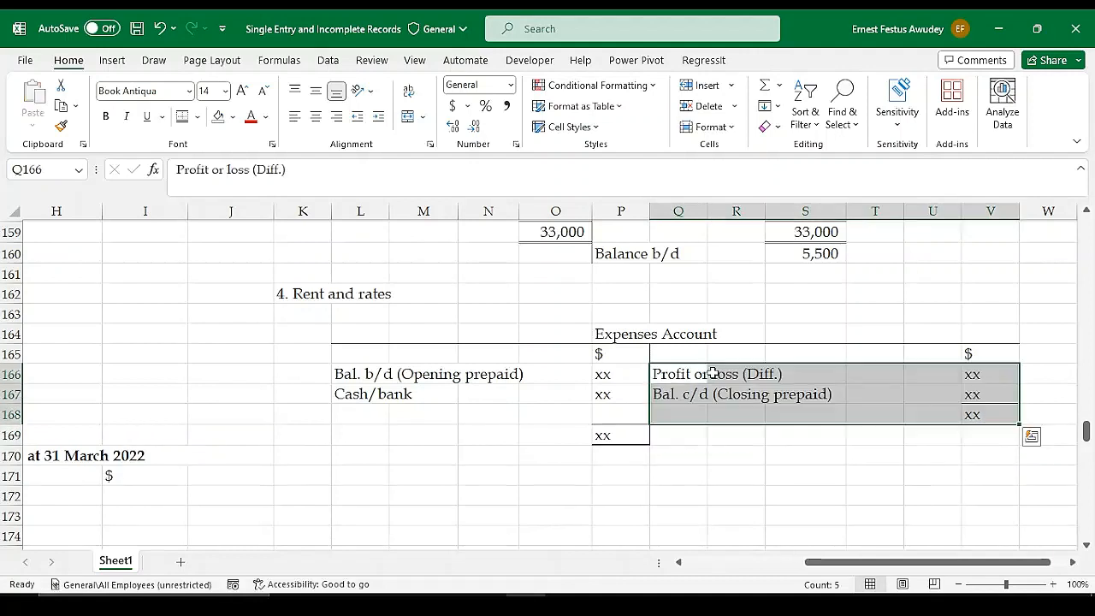
drag(689, 425, 691, 446)
click(663, 472)
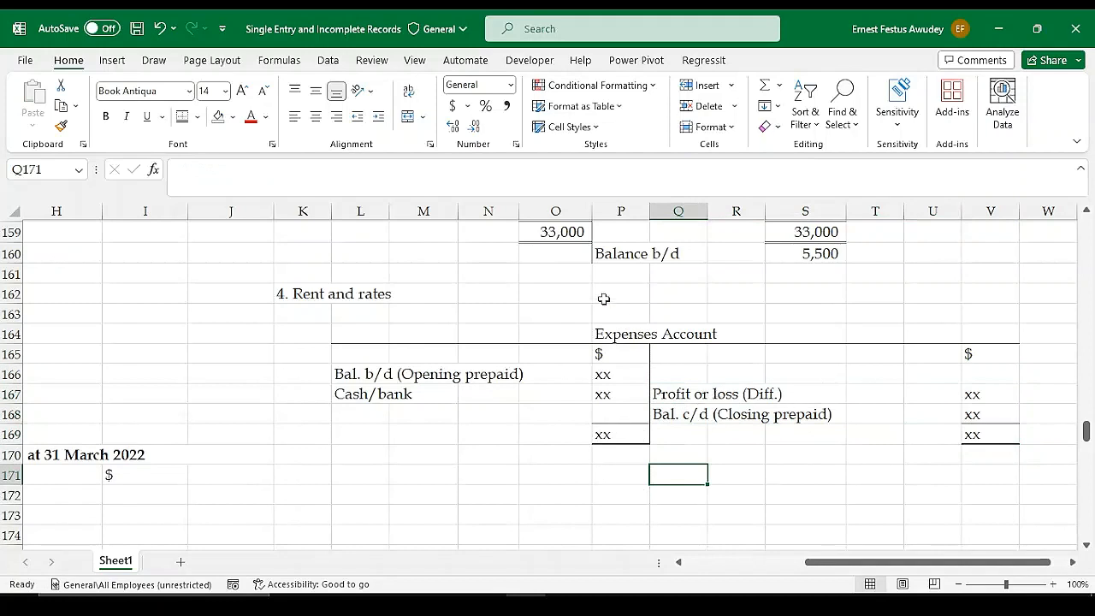
click(161, 29)
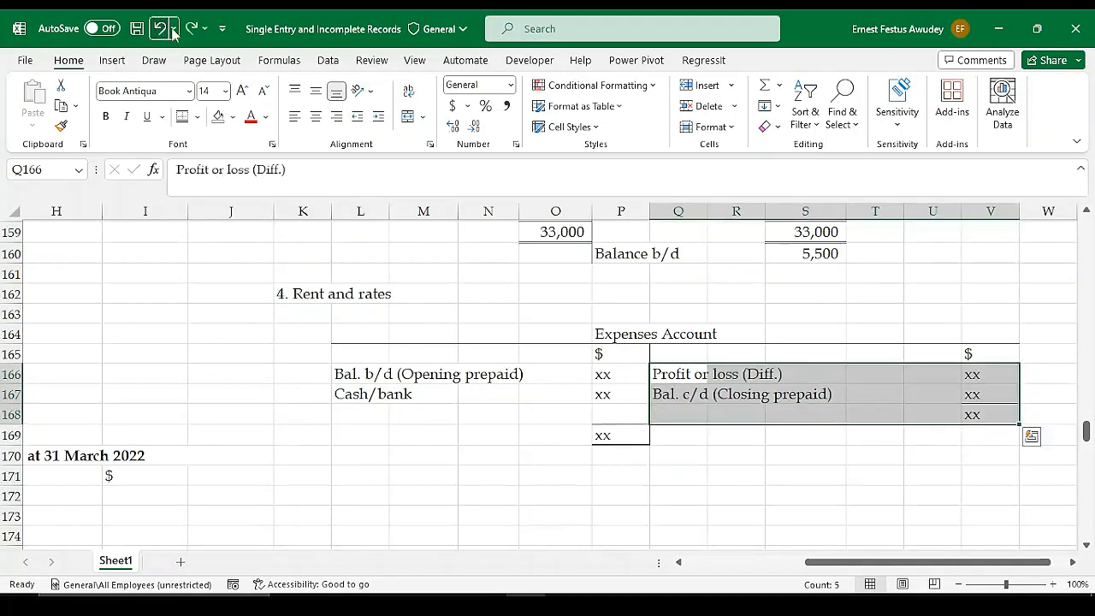
click(778, 455)
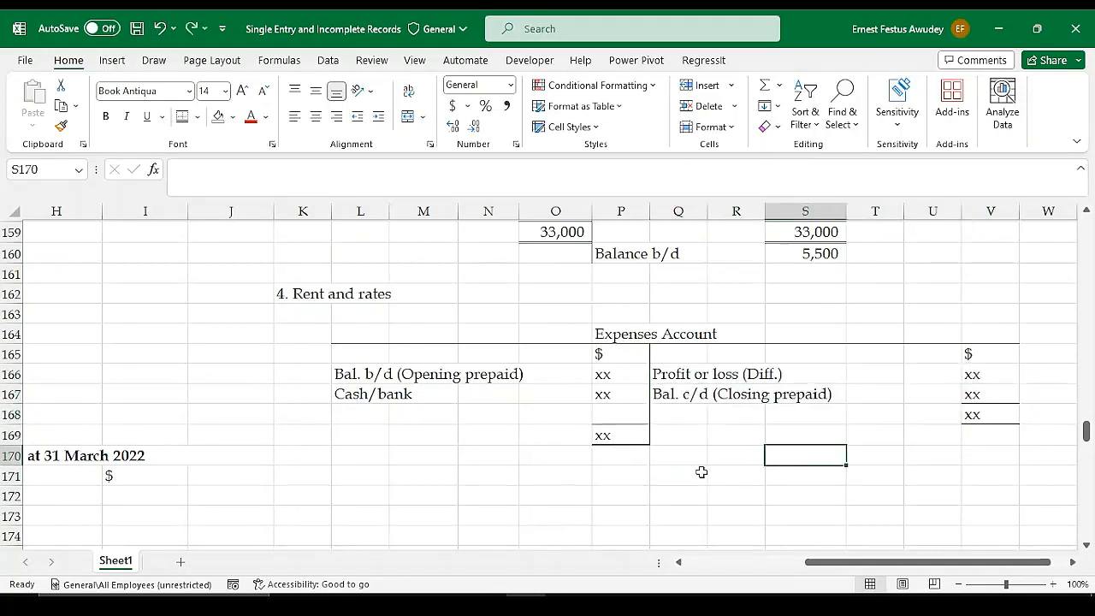
Move the debit-side total placeholder from P169 up to P168, level with the credit-side total
click(613, 435)
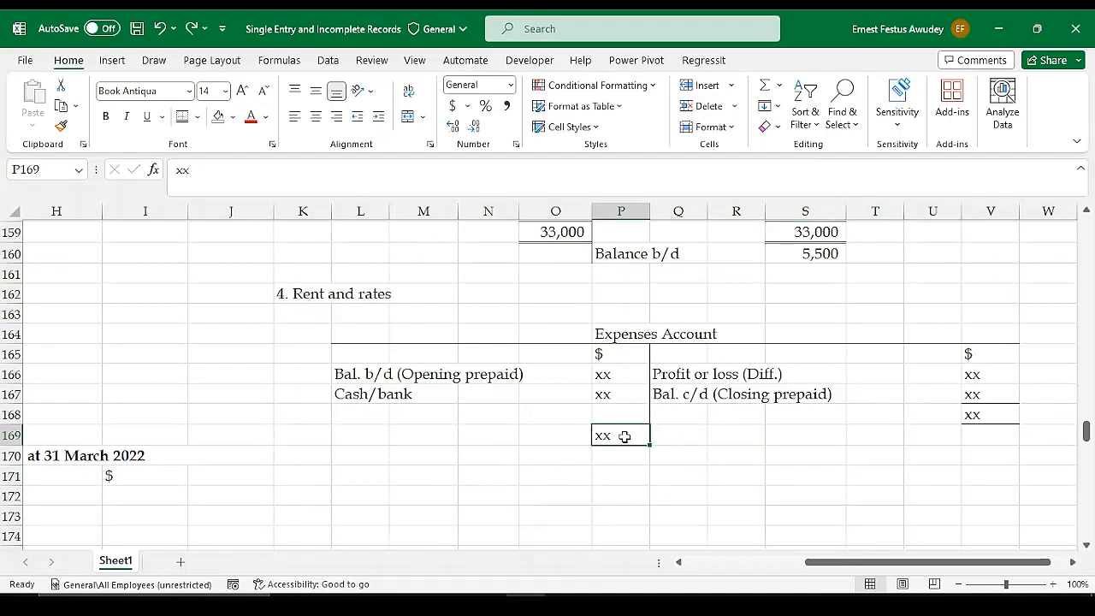
key(ctrl+c)
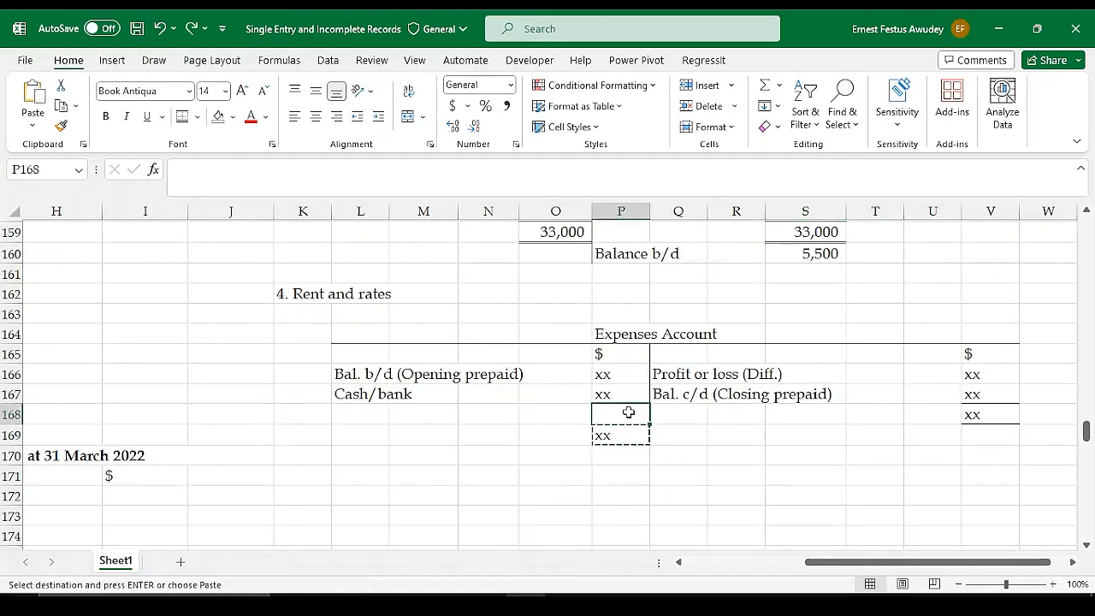
click(627, 412)
key(Return)
click(716, 433)
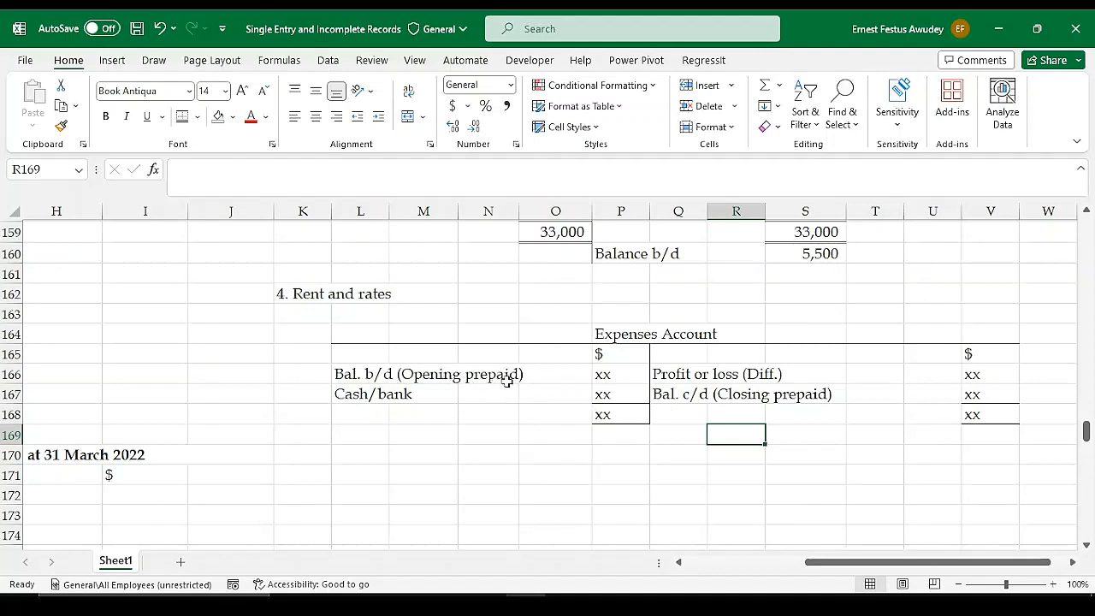
Look up the 31st March 2021 rent and rate prepaid and enter 1250 as Bal. b/d (Opening prepaid) in P166
scroll(462, 363, up, 5)
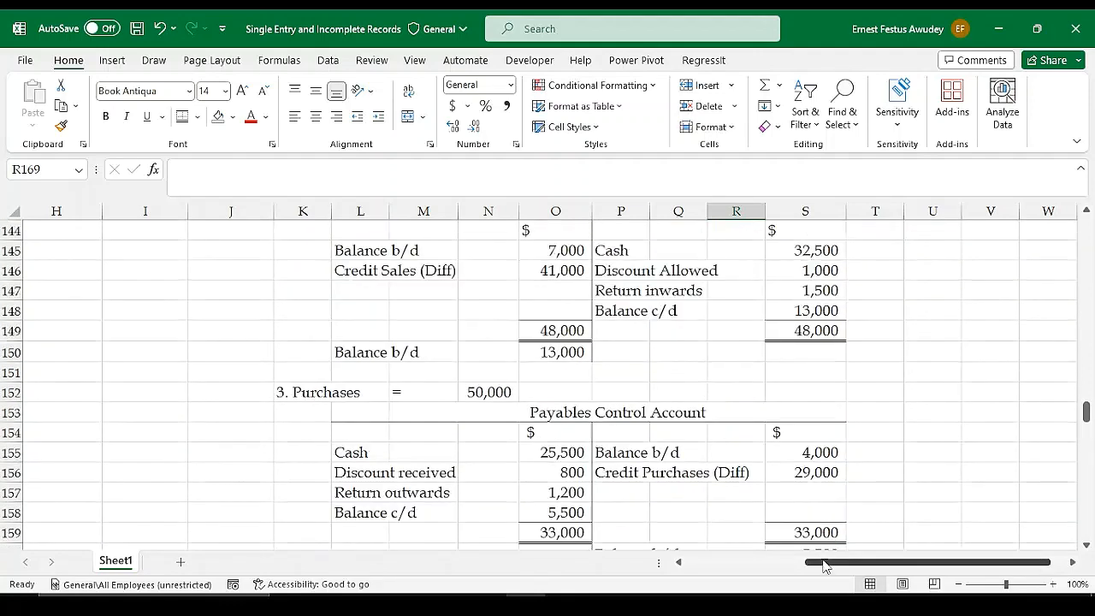
drag(826, 562, 638, 566)
scroll(359, 308, up, 10)
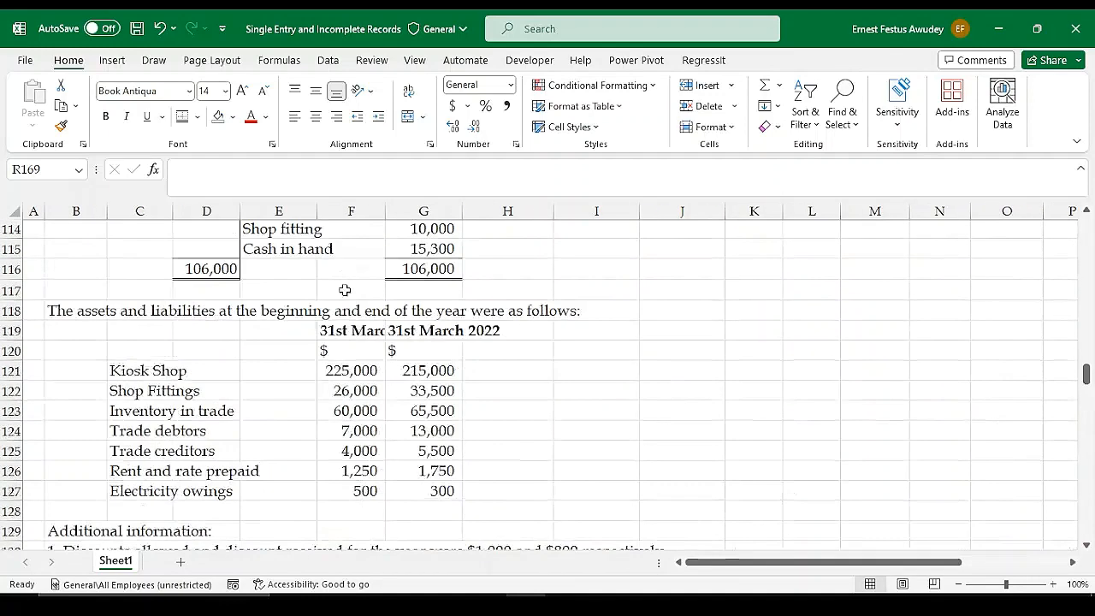
drag(342, 332, 351, 491)
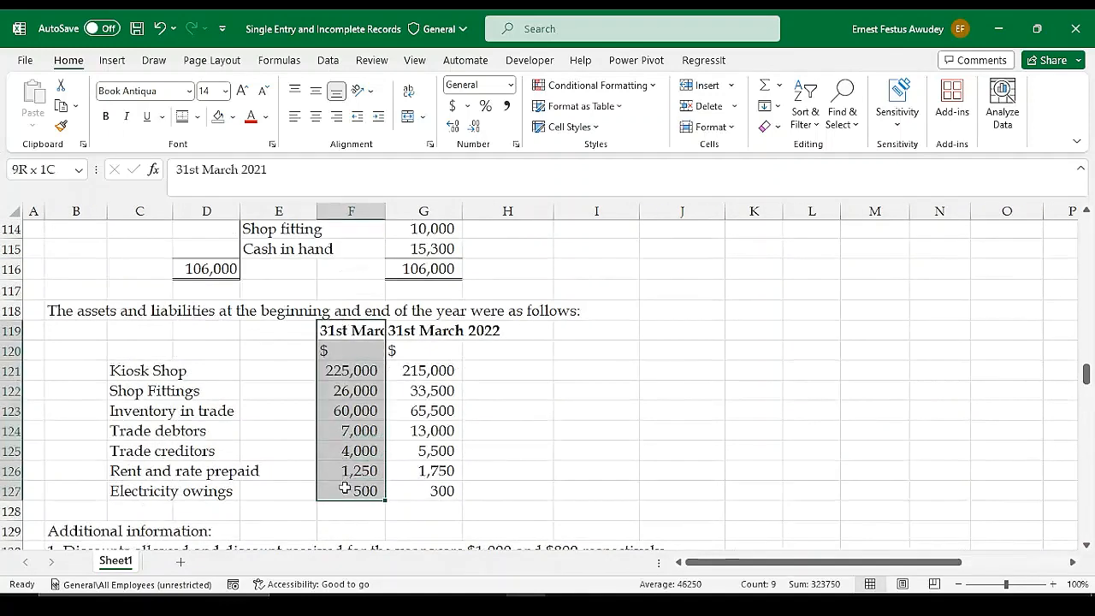
click(338, 330)
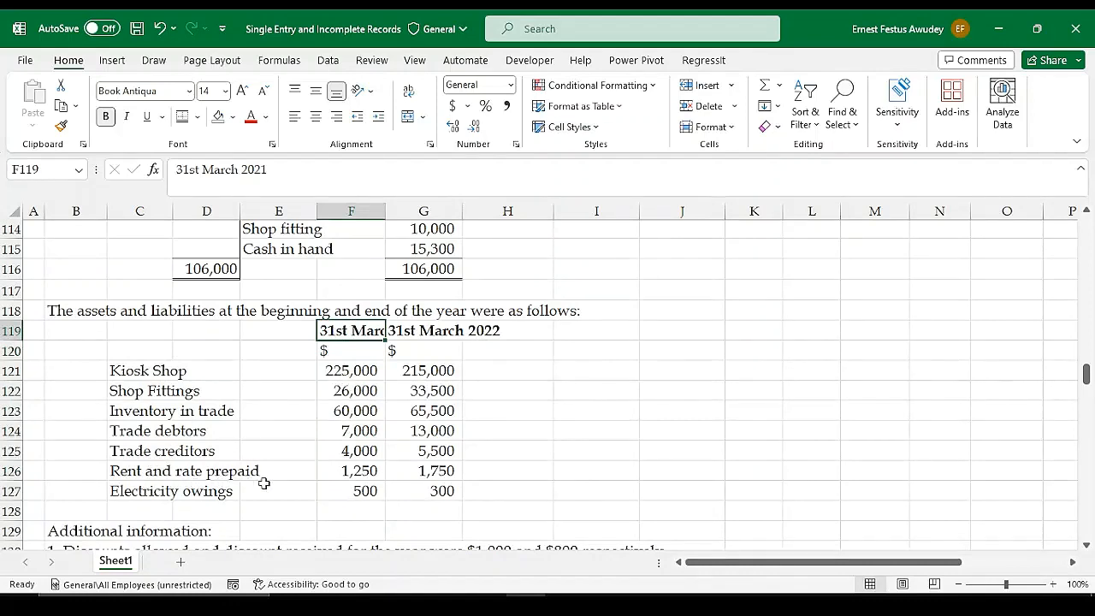
scroll(551, 470, down, 12)
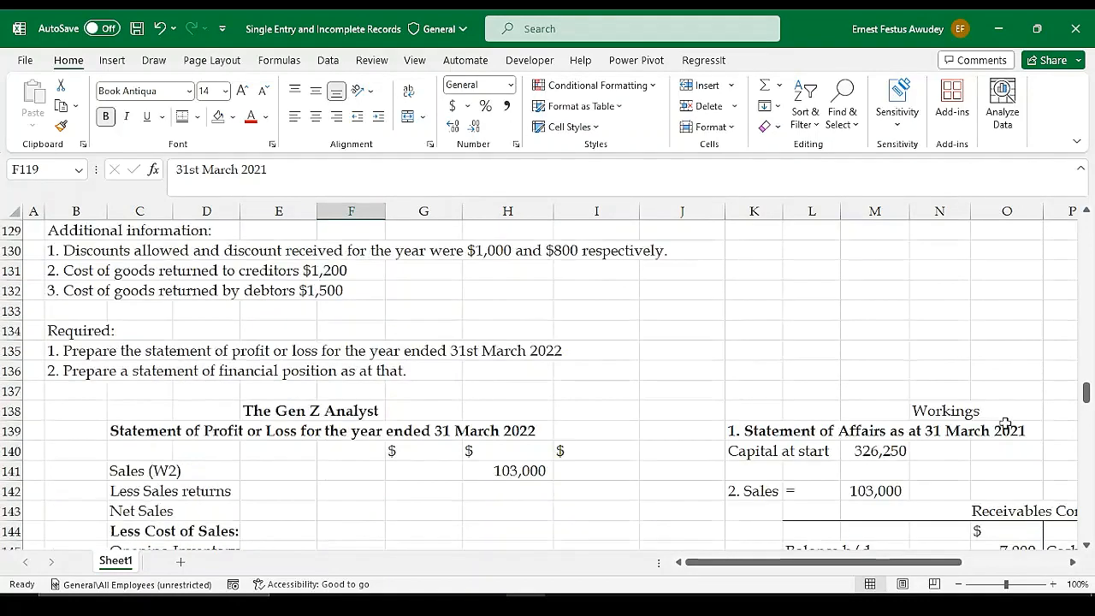
scroll(872, 428, down, 3)
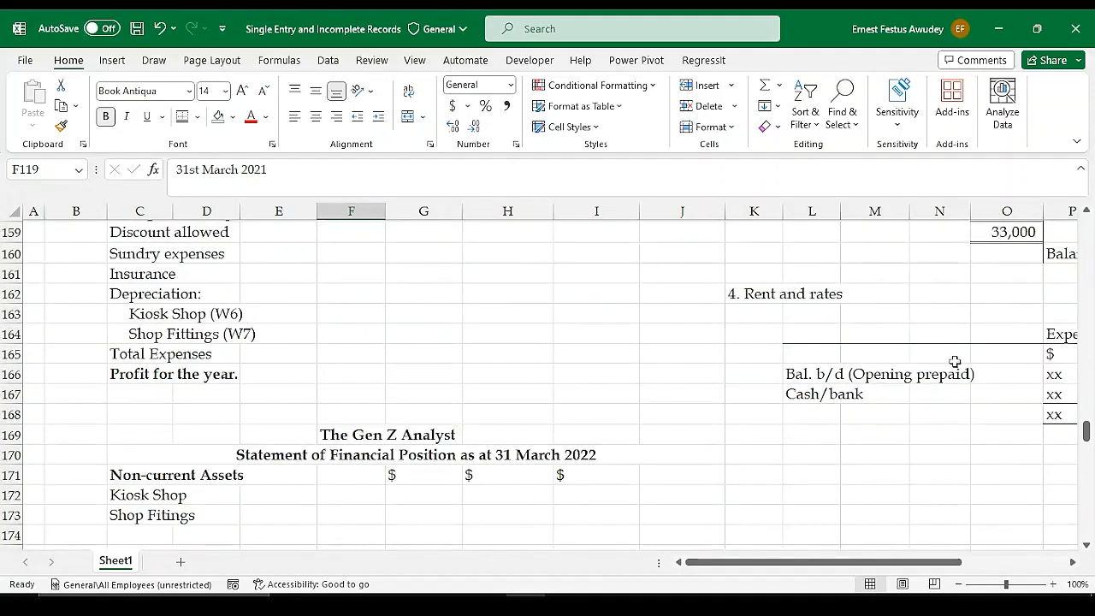
click(1048, 375)
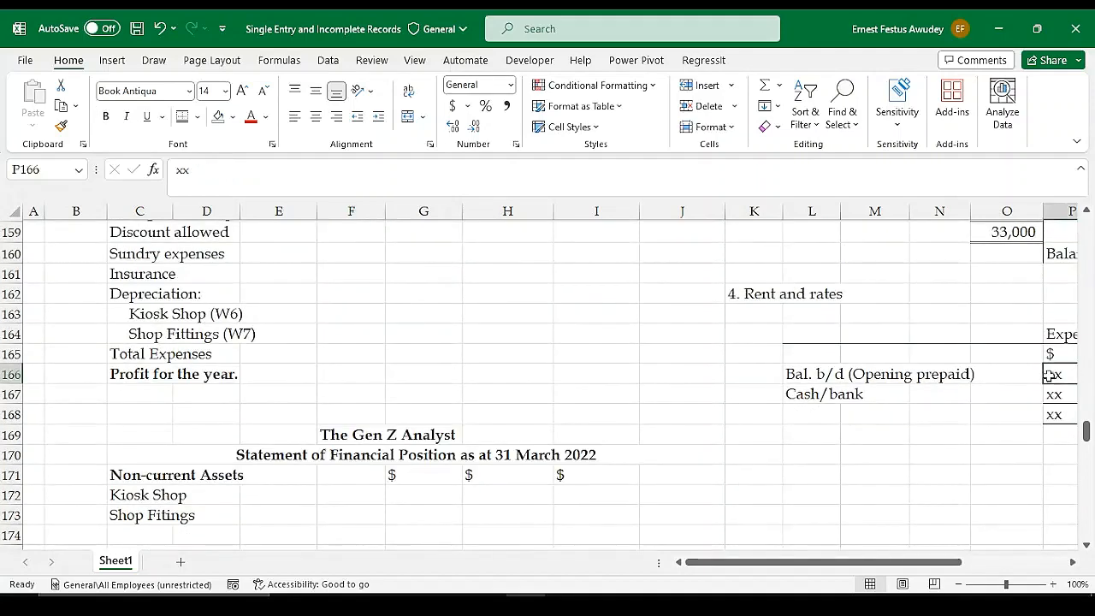
drag(910, 562, 1005, 561)
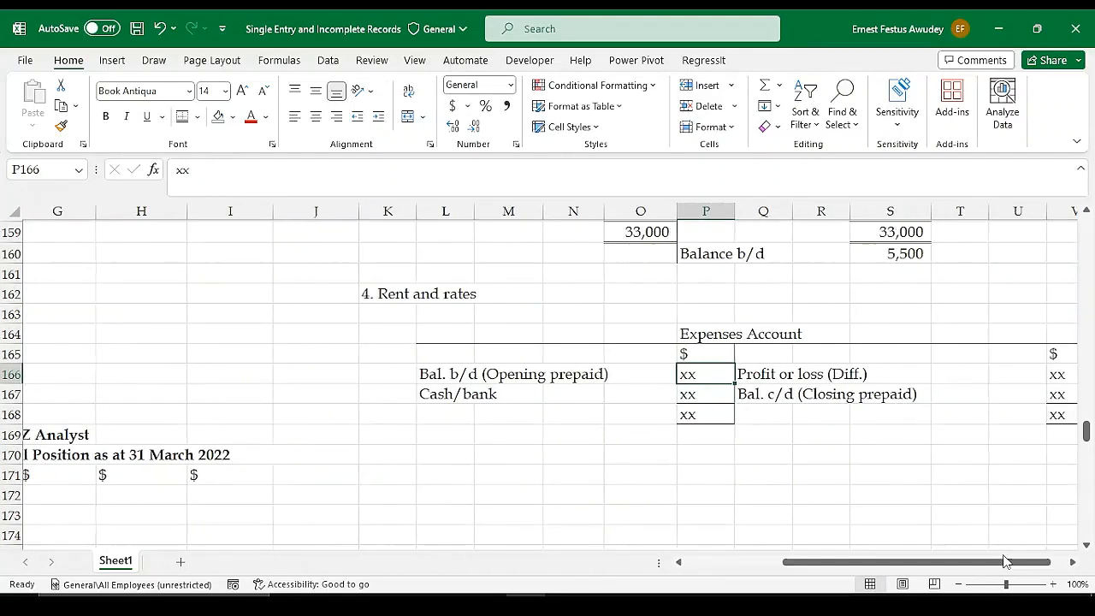
text(12)
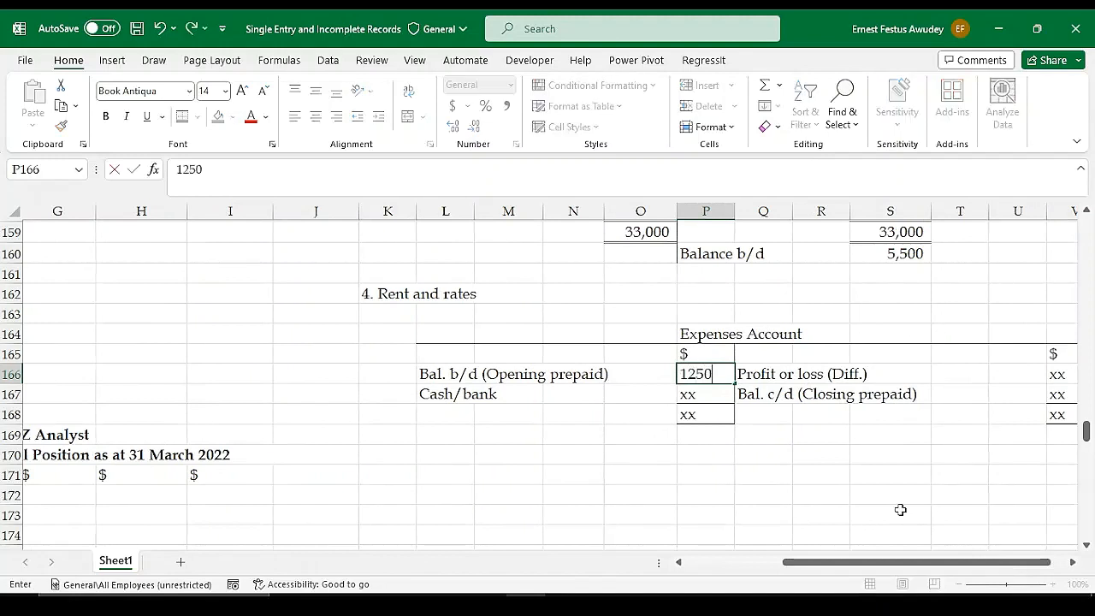
text(50)
key(Return)
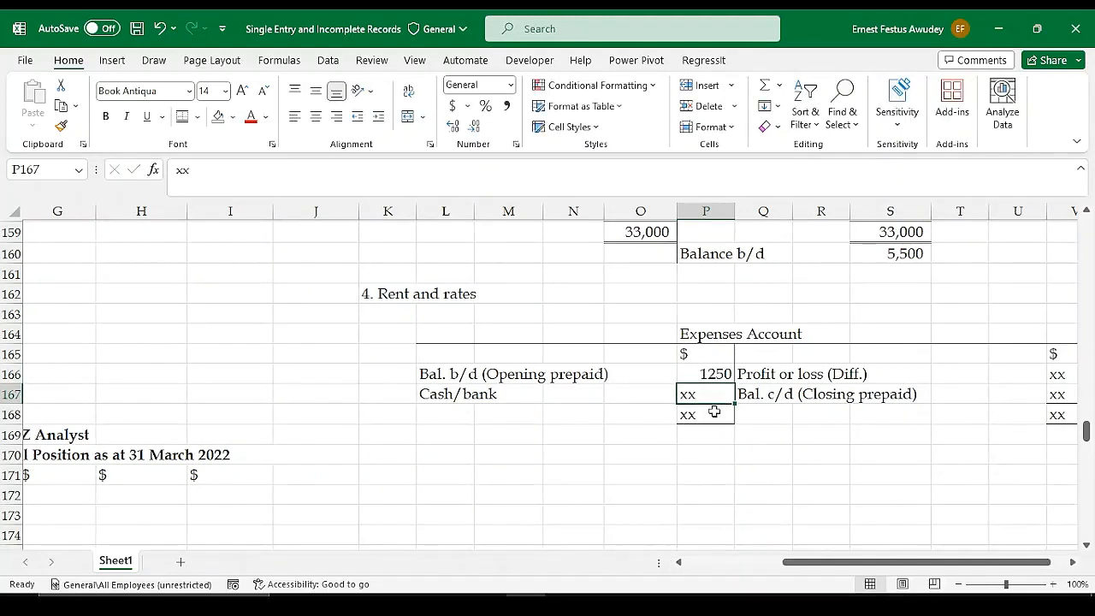
Format the Expenses Account amounts in P166:P168 and V166:V168 with comma style and no decimal places
drag(711, 378, 711, 412)
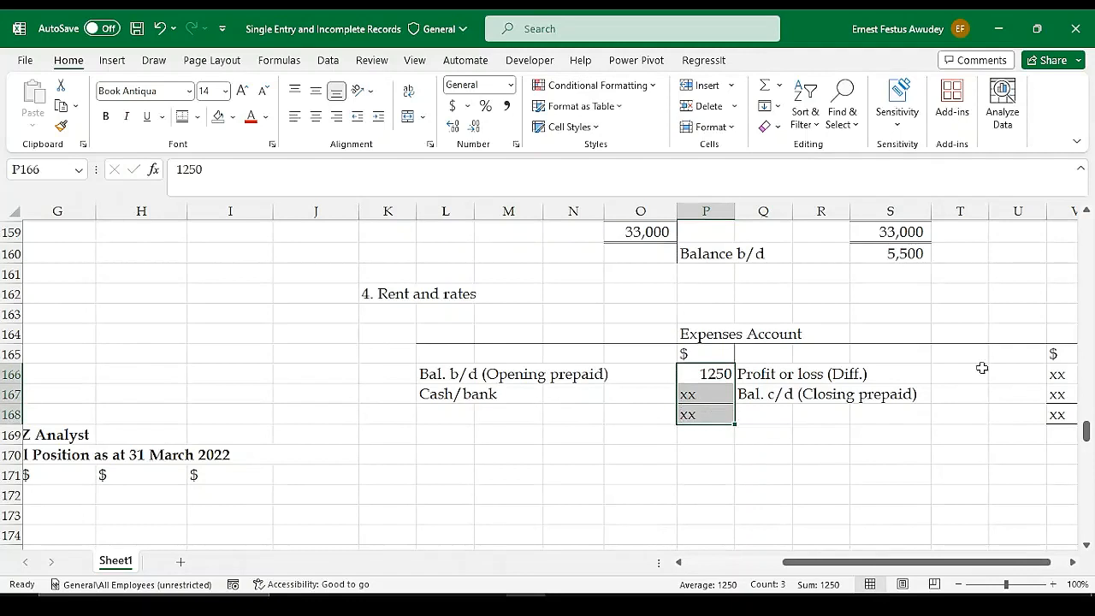
ctrl+drag(1056, 374, 1059, 413)
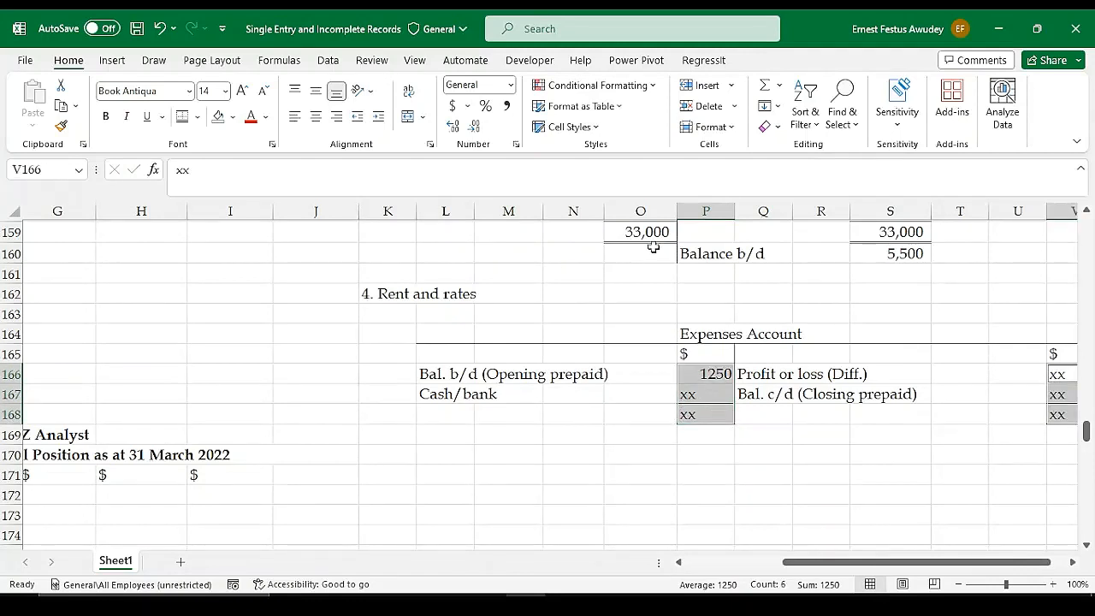
click(506, 106)
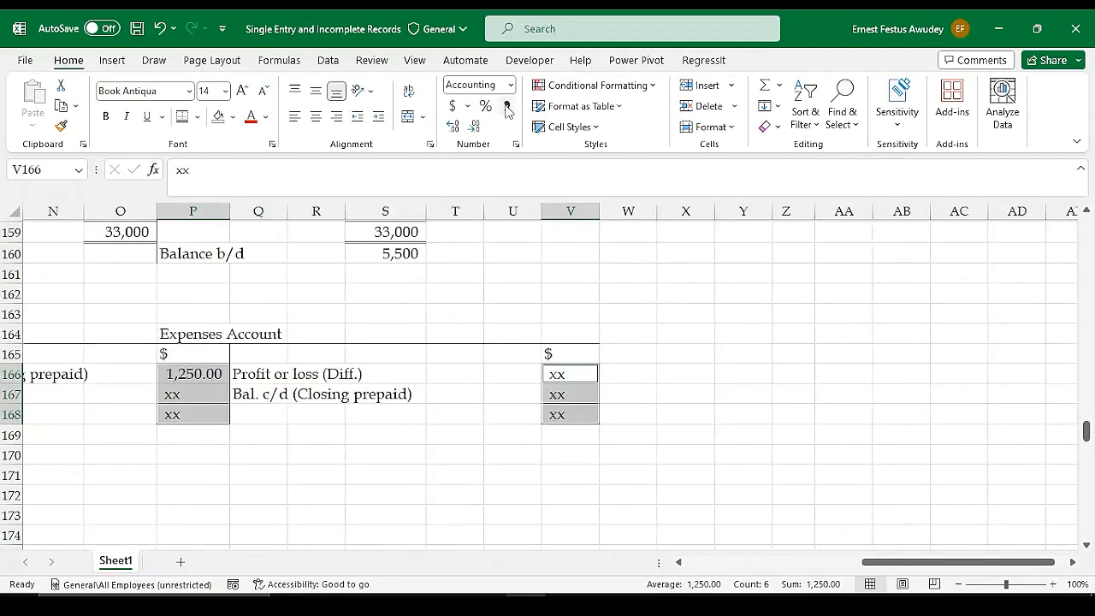
click(475, 129)
click(475, 128)
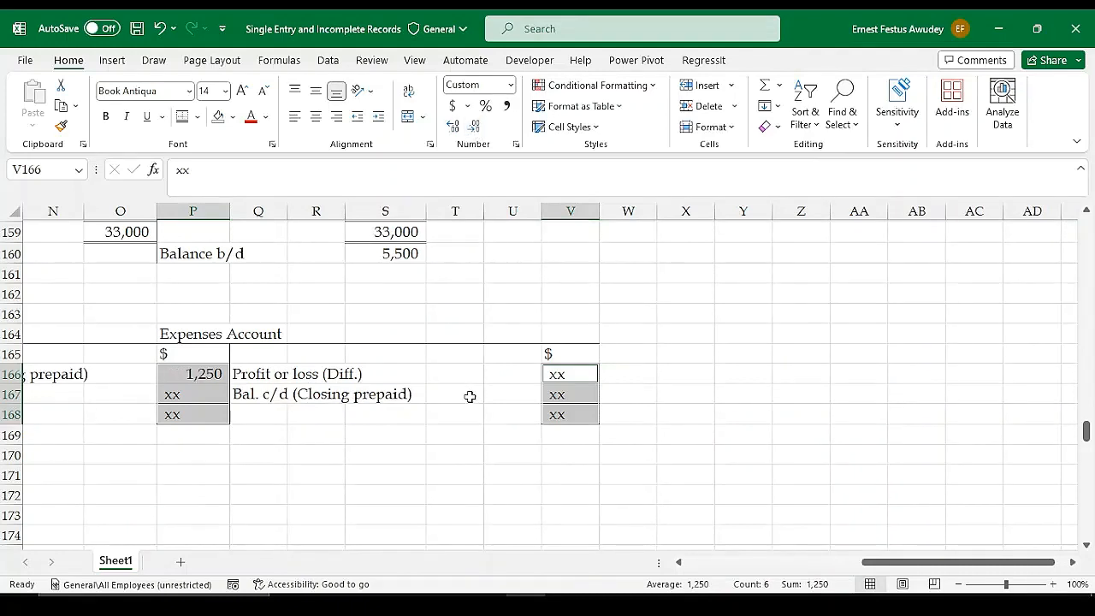
click(342, 443)
Look up the 31st March 2022 rent and rate prepaid and enter 1750 as Bal. c/d (Closing prepaid) in V167
click(198, 391)
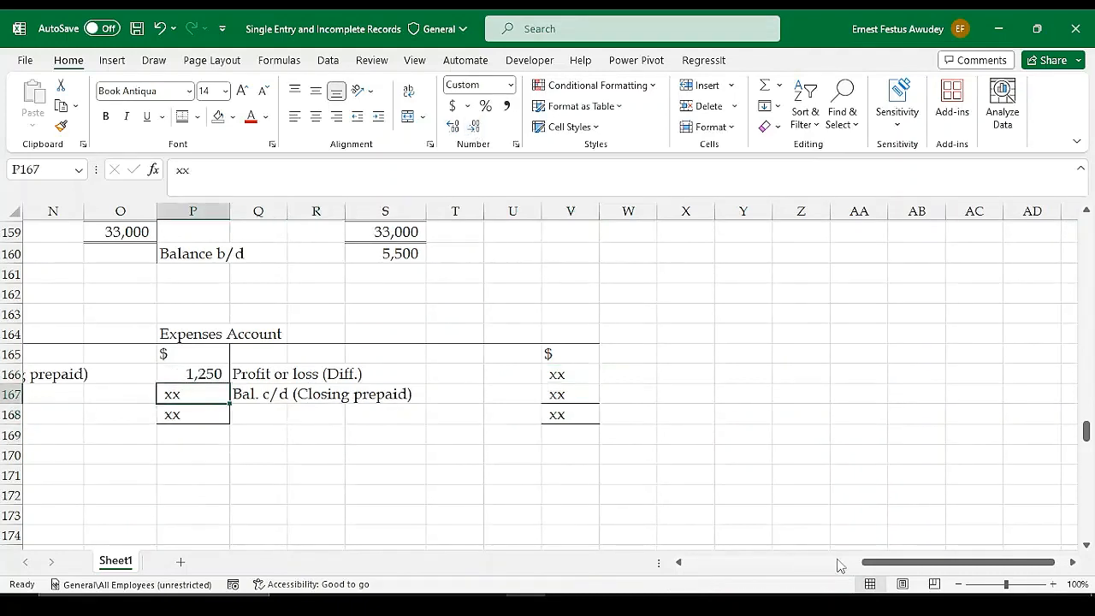
drag(885, 567, 800, 565)
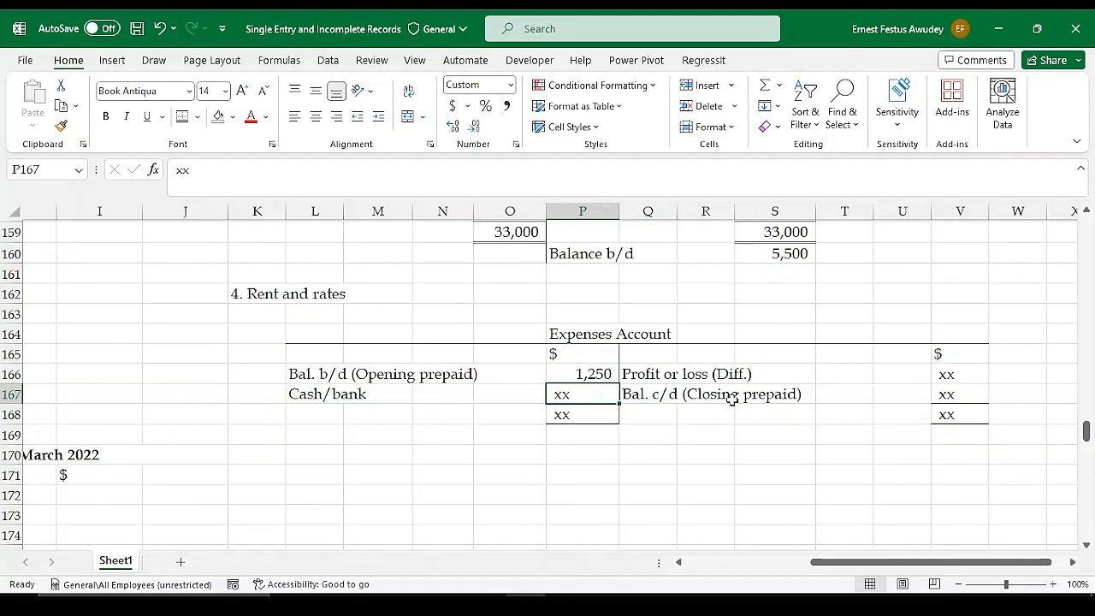
drag(825, 566, 763, 565)
scroll(357, 320, up, 6)
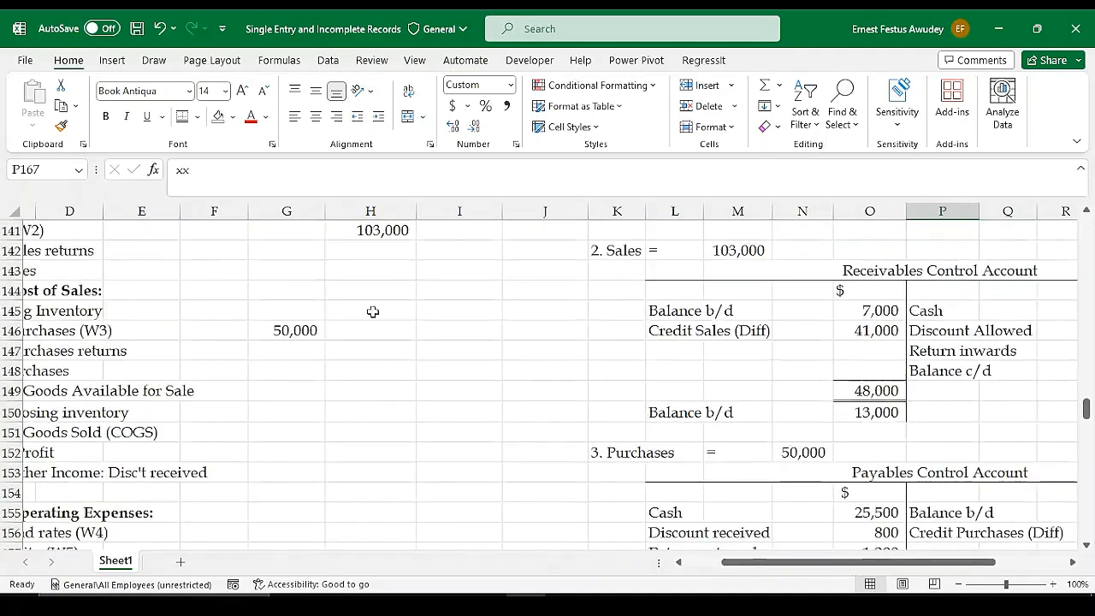
scroll(376, 315, up, 8)
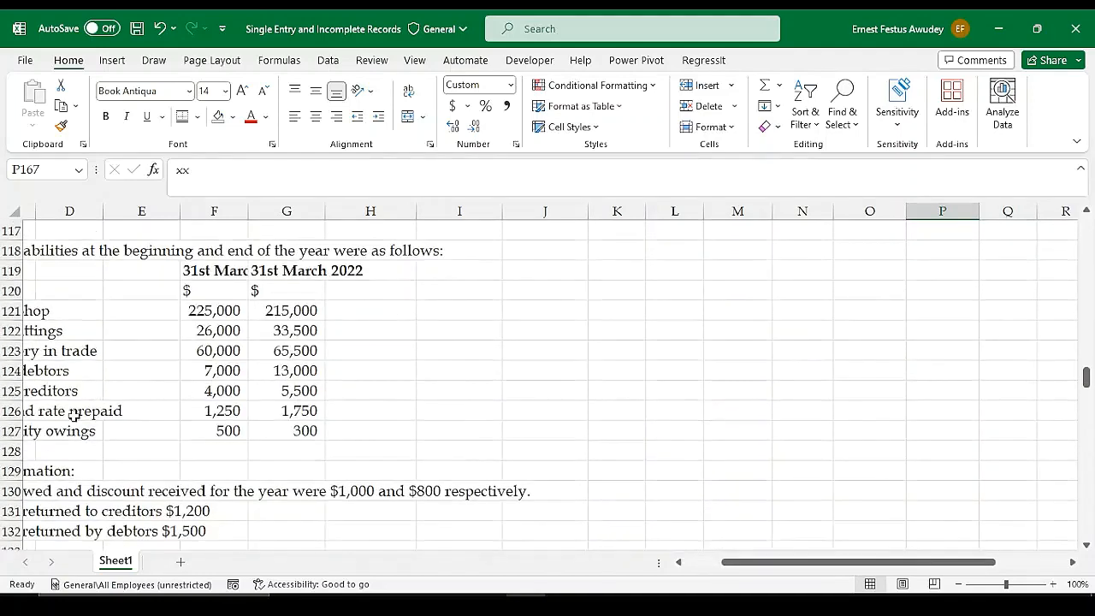
click(75, 414)
click(317, 412)
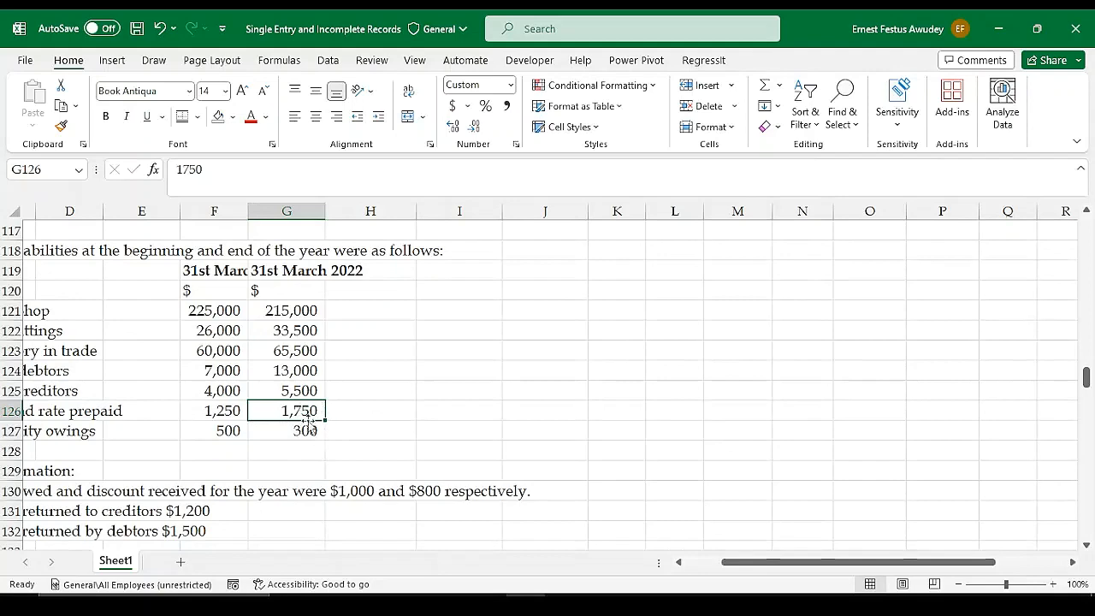
drag(812, 565, 881, 519)
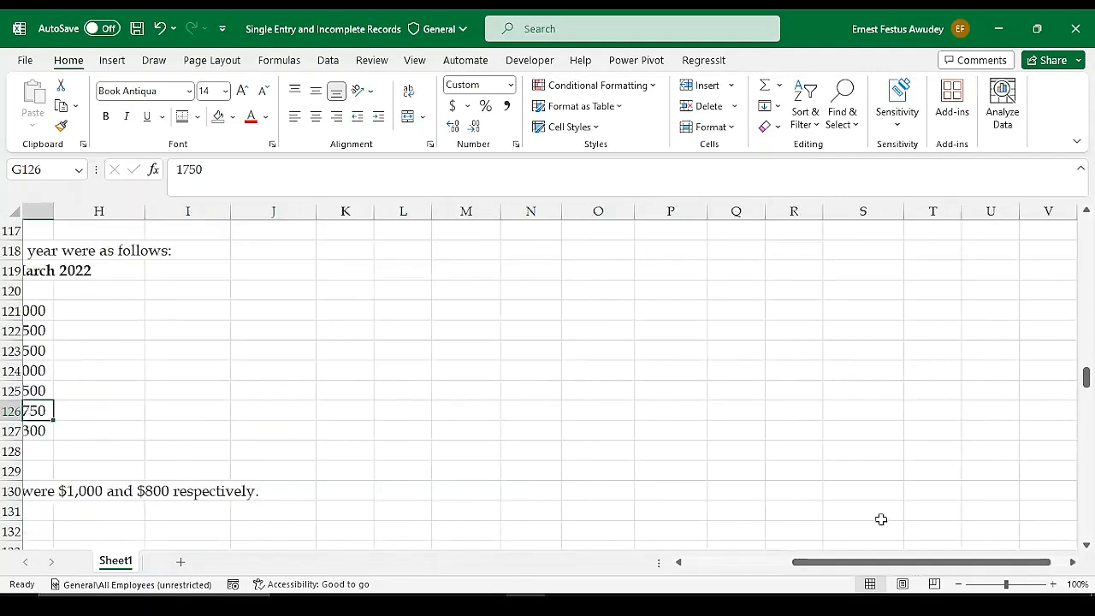
scroll(881, 519, down, 15)
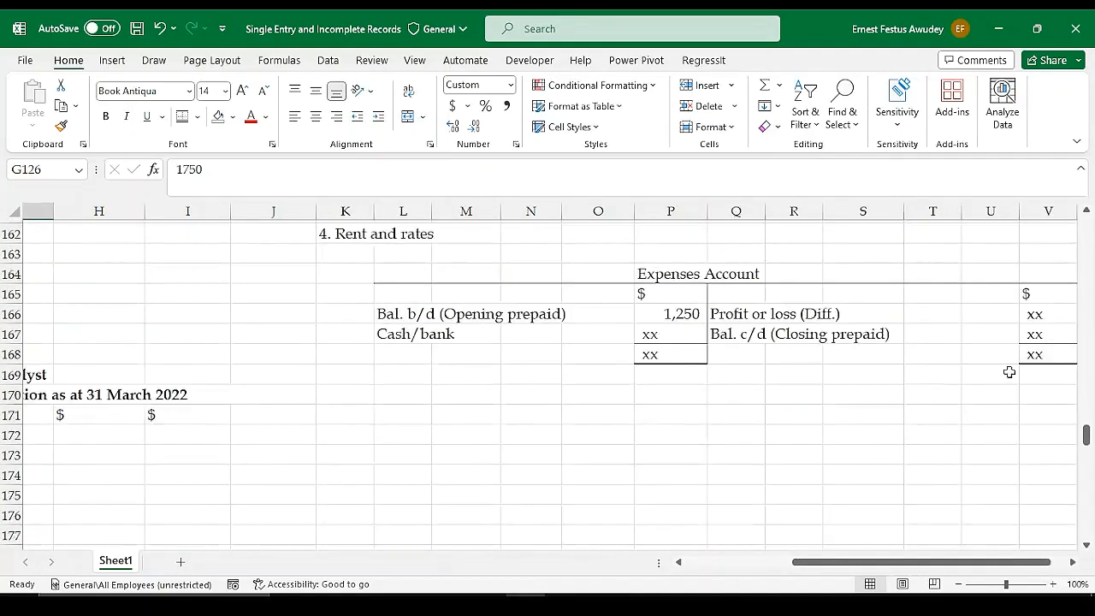
click(1040, 334)
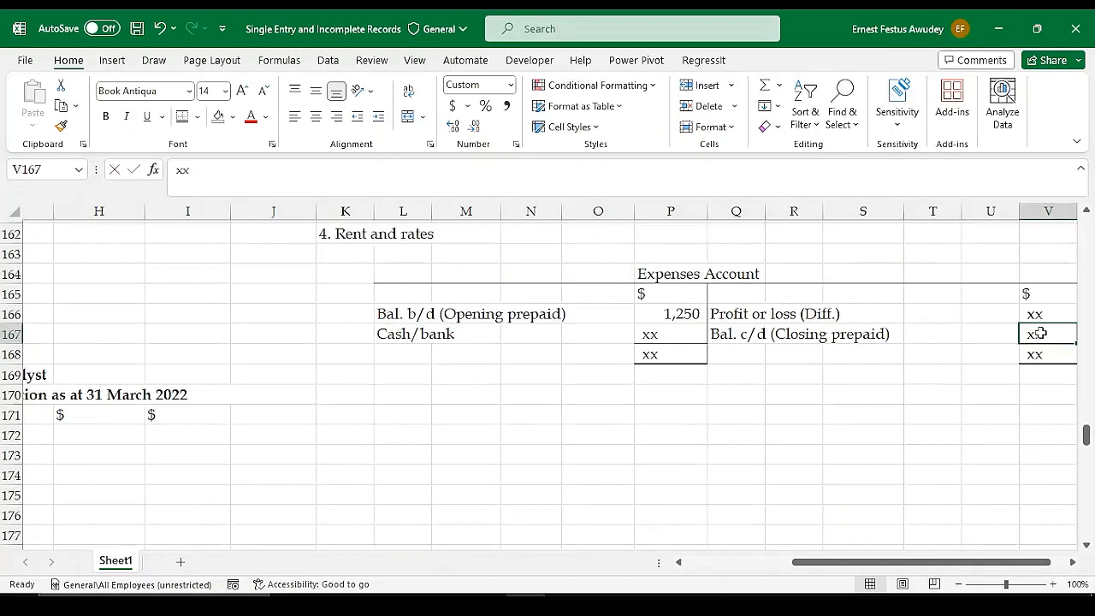
text(1750)
key(Return)
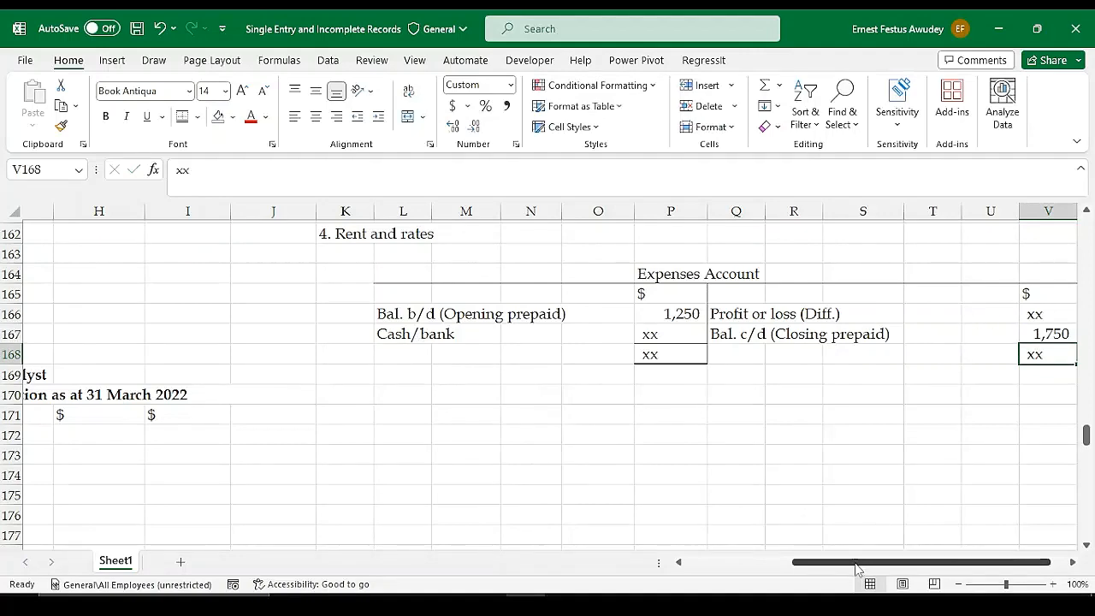
Rename the Expenses Account heading in P164 to "Rent and rates account"
drag(855, 562, 782, 571)
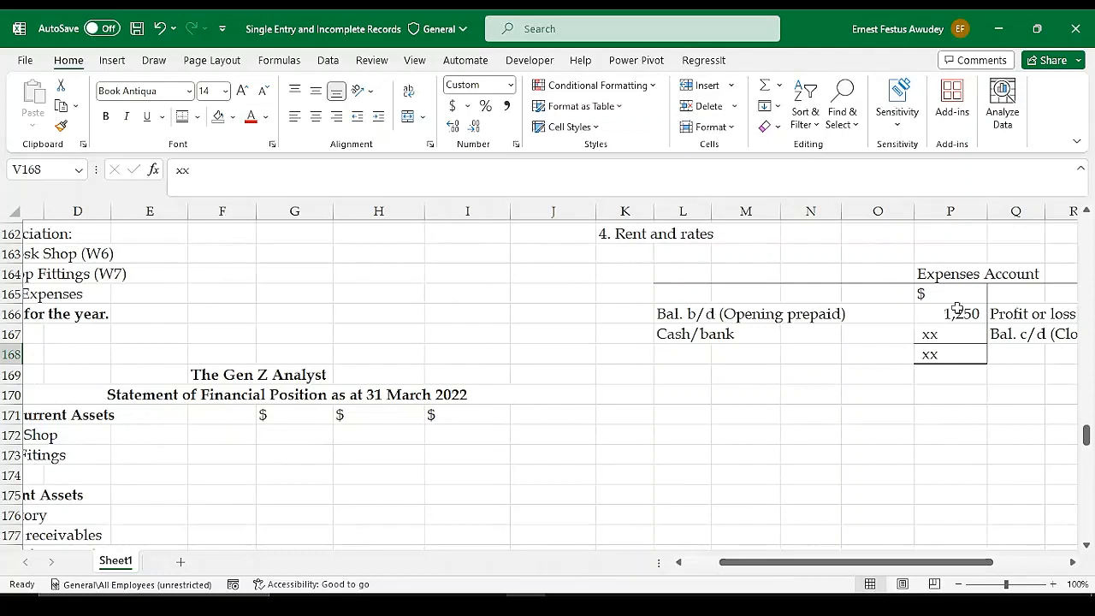
click(954, 274)
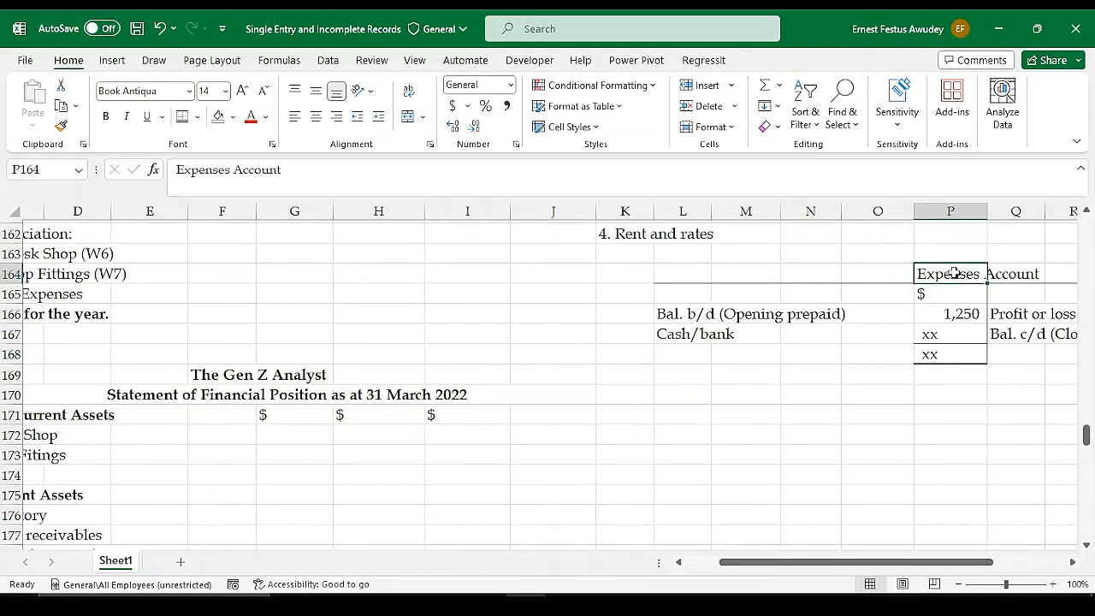
text(Rent)
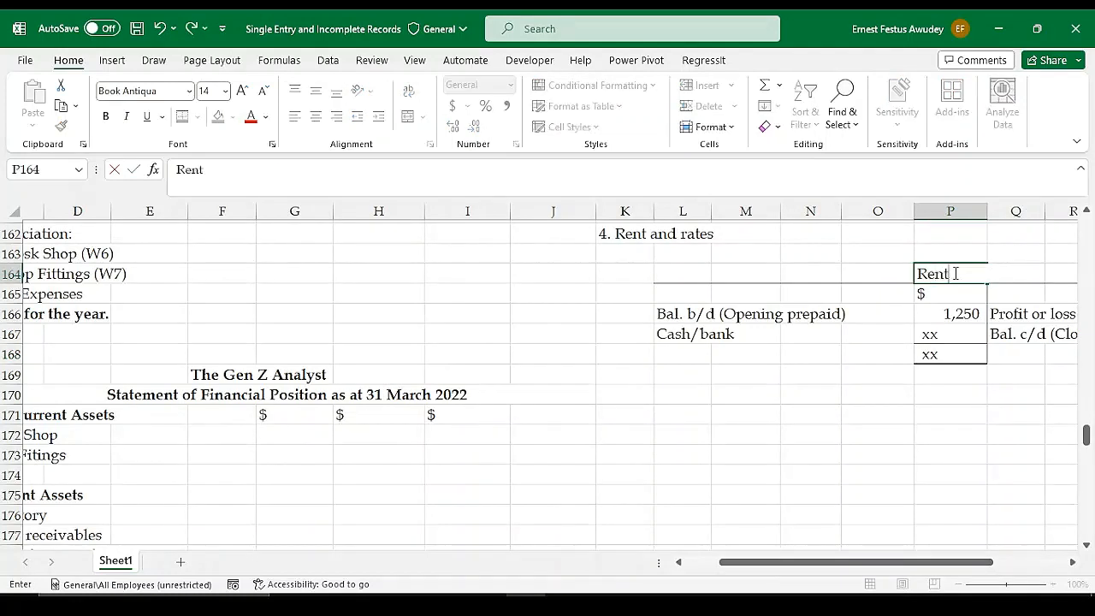
text( and rates a)
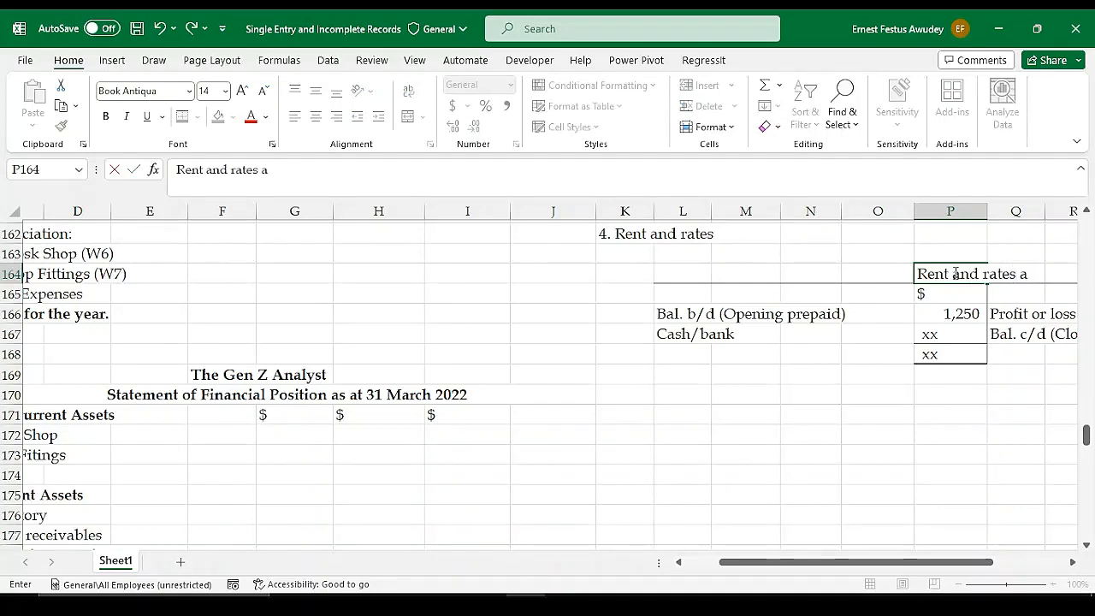
text(ccount)
key(Return)
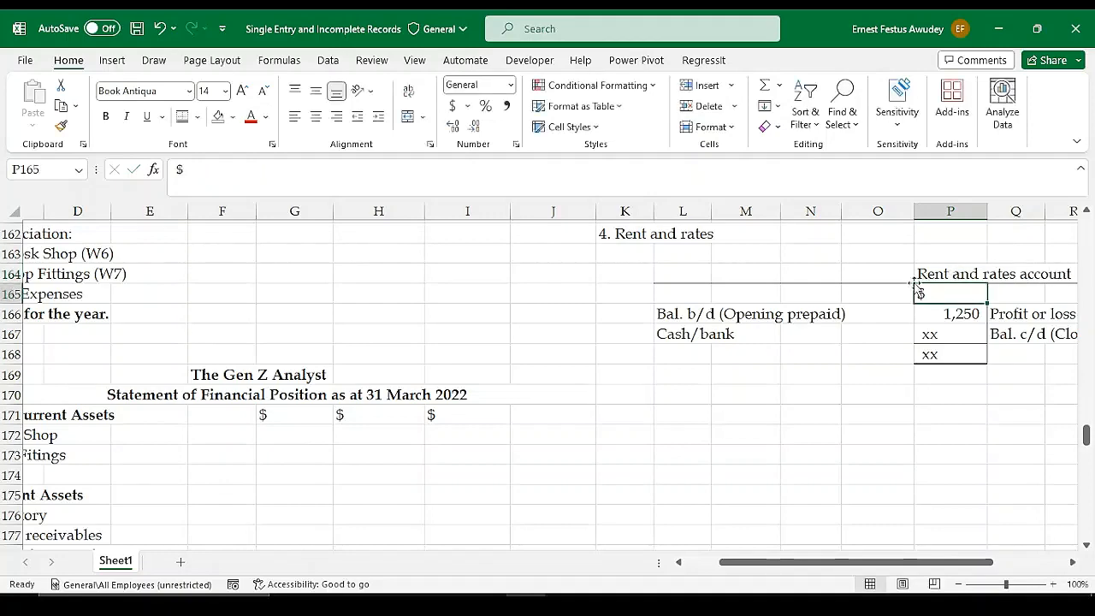
Link the Cash/bank amount in P167 to the Rent and rates payment in G106
scroll(467, 320, up, 2)
scroll(467, 320, up, 4)
scroll(467, 320, down, 3)
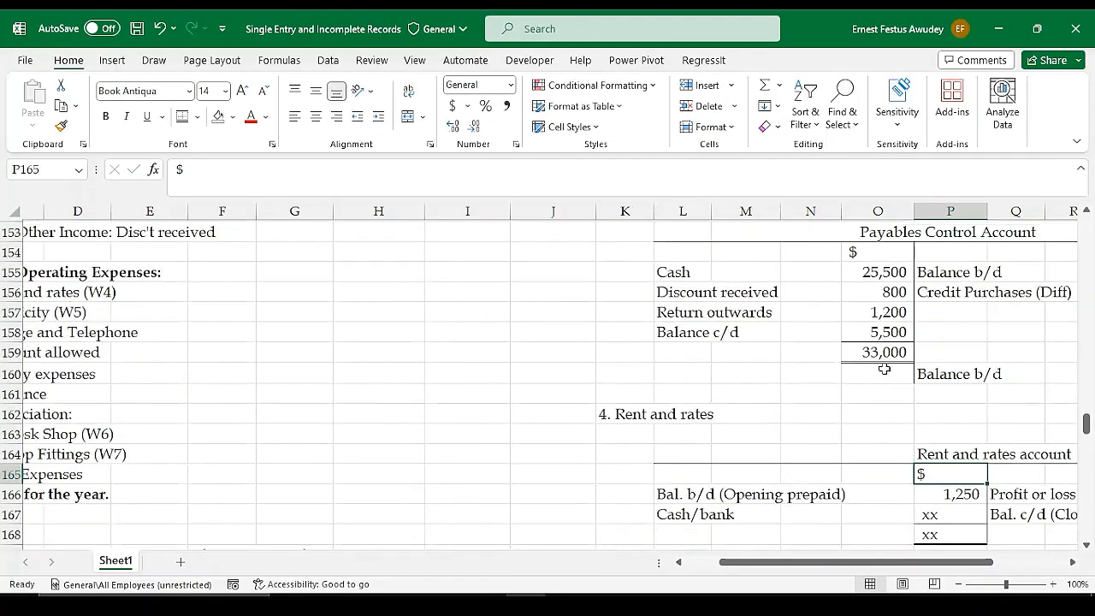
scroll(884, 373, down, 2)
click(958, 394)
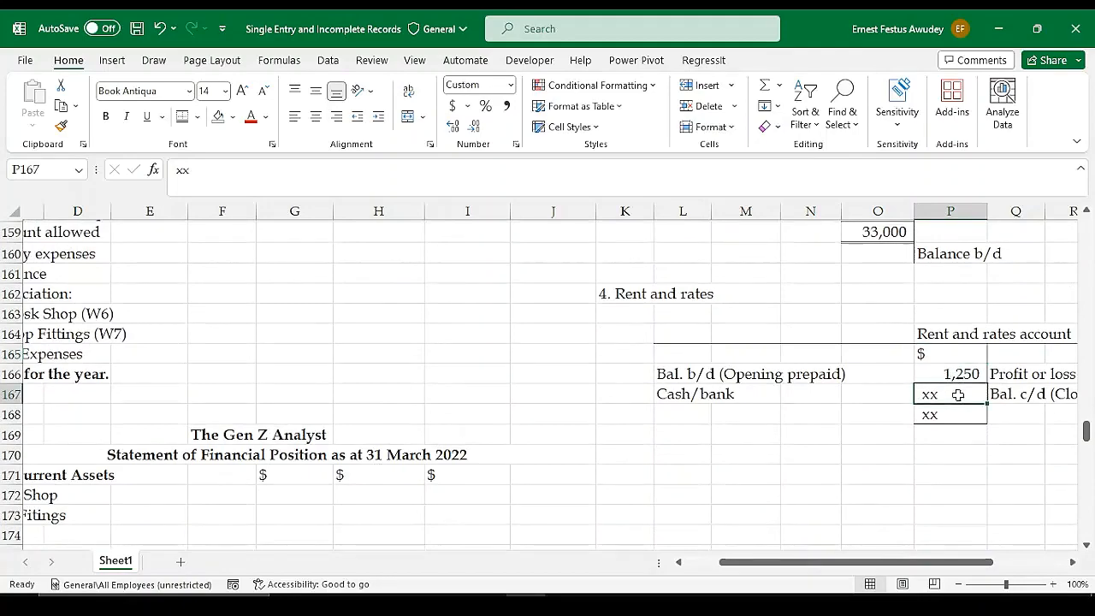
text(=)
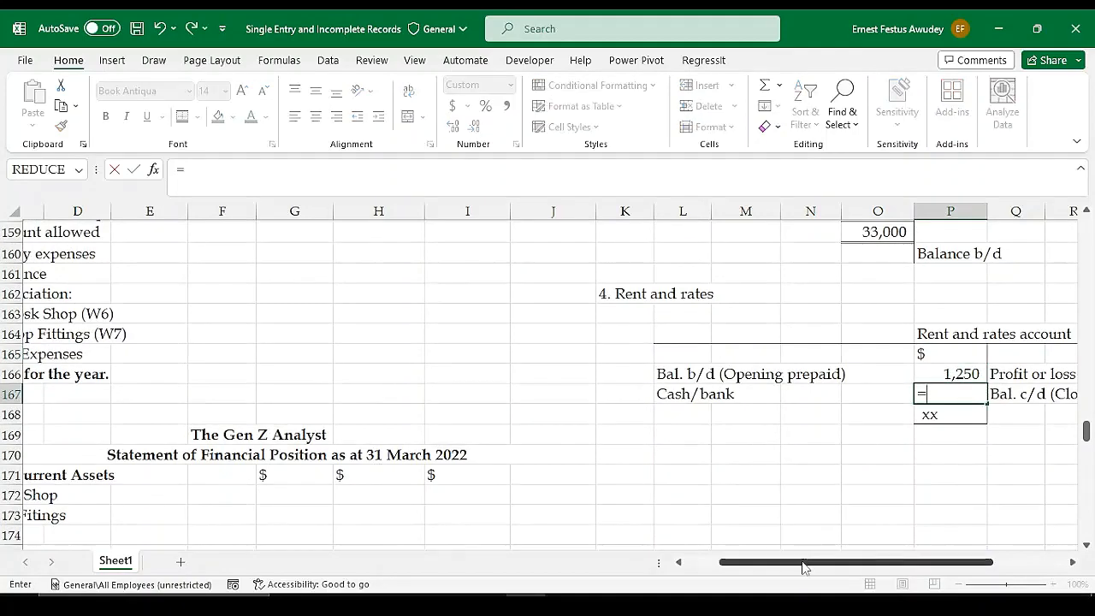
drag(805, 563, 761, 560)
scroll(406, 351, up, 13)
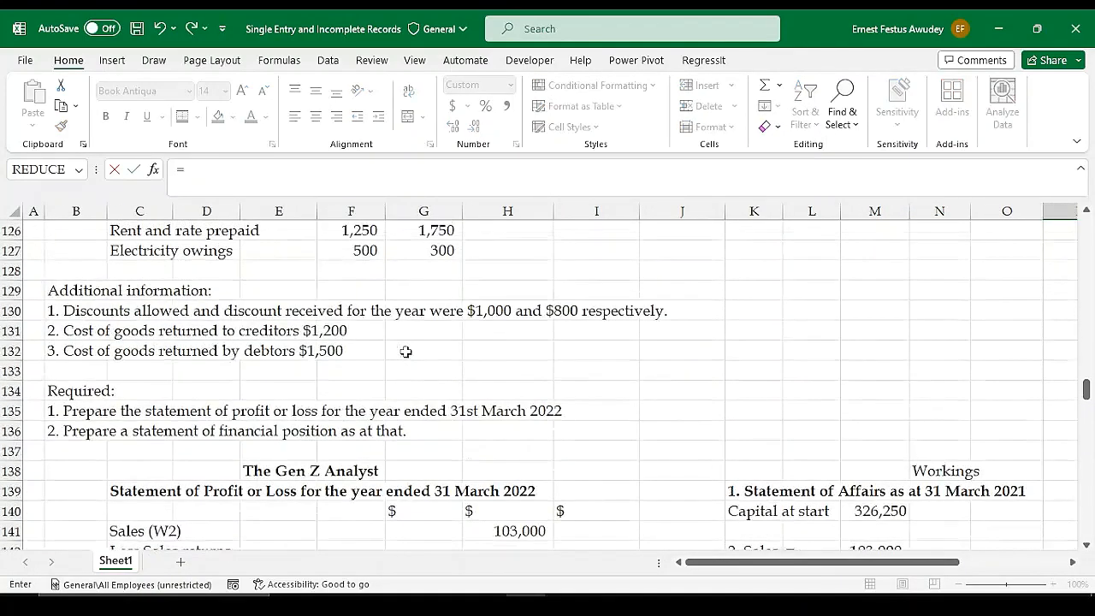
scroll(405, 350, up, 5)
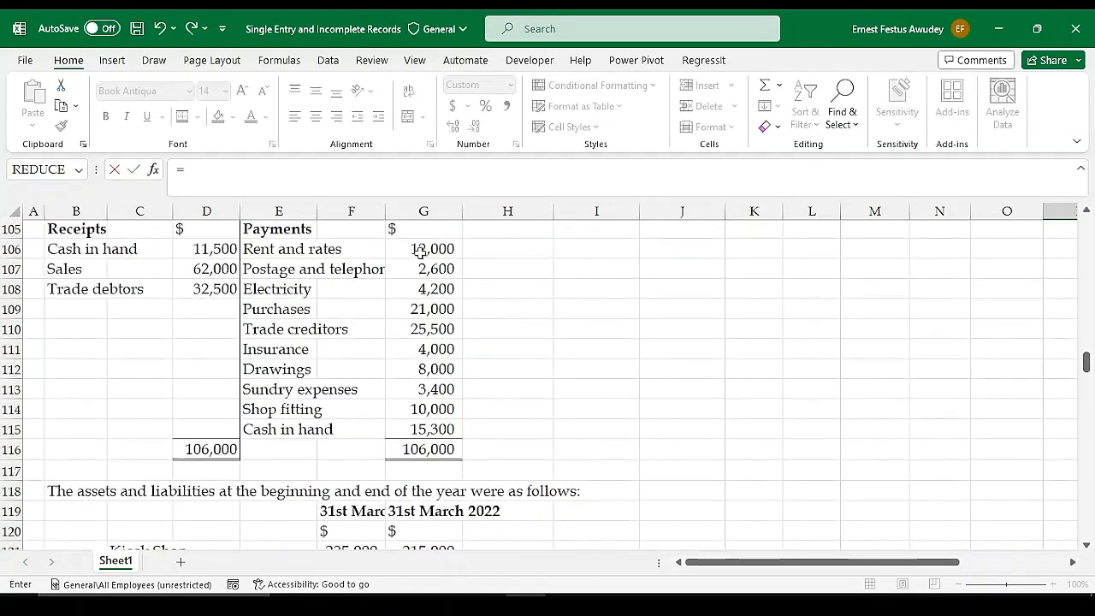
click(425, 249)
key(Return)
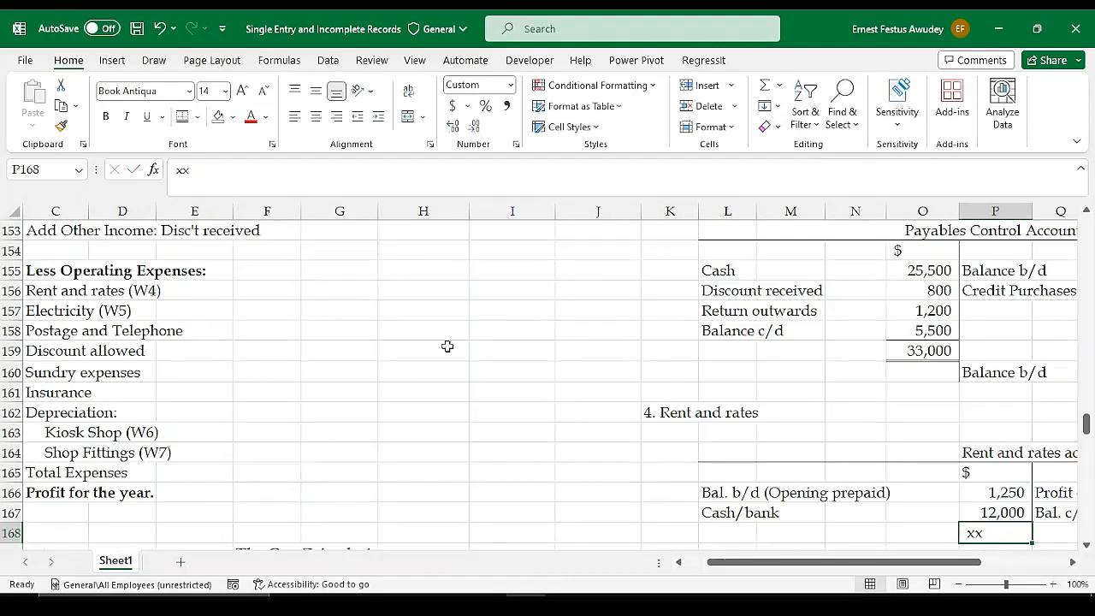
Review the opening prepaid, Cash/bank, and Profit or loss (Diff.) lines of the rent and rates account
drag(890, 564, 926, 566)
click(851, 511)
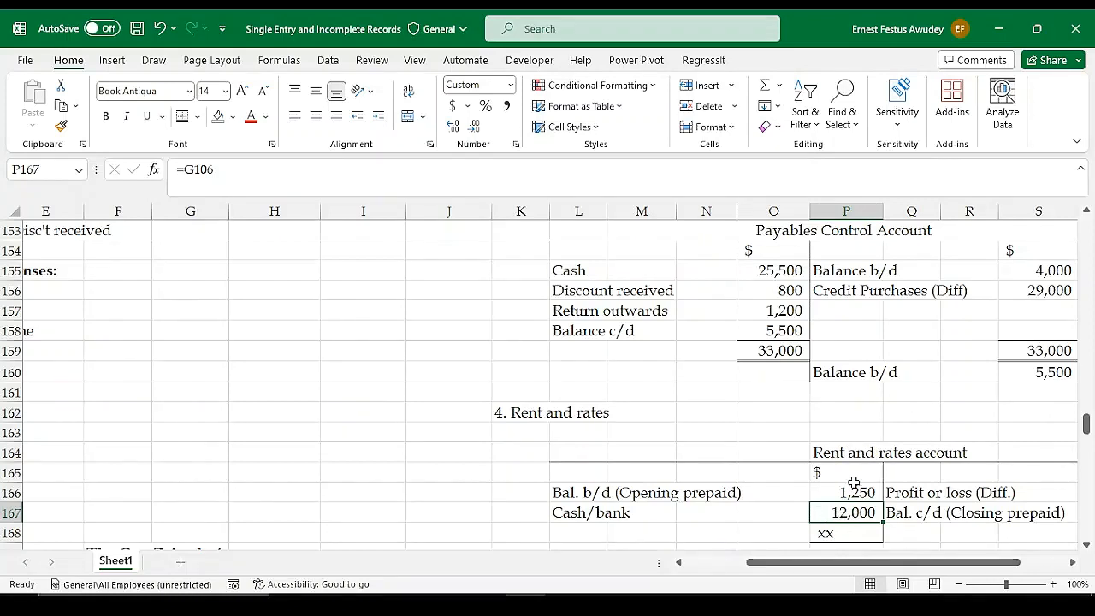
click(850, 489)
click(847, 511)
click(840, 492)
click(909, 493)
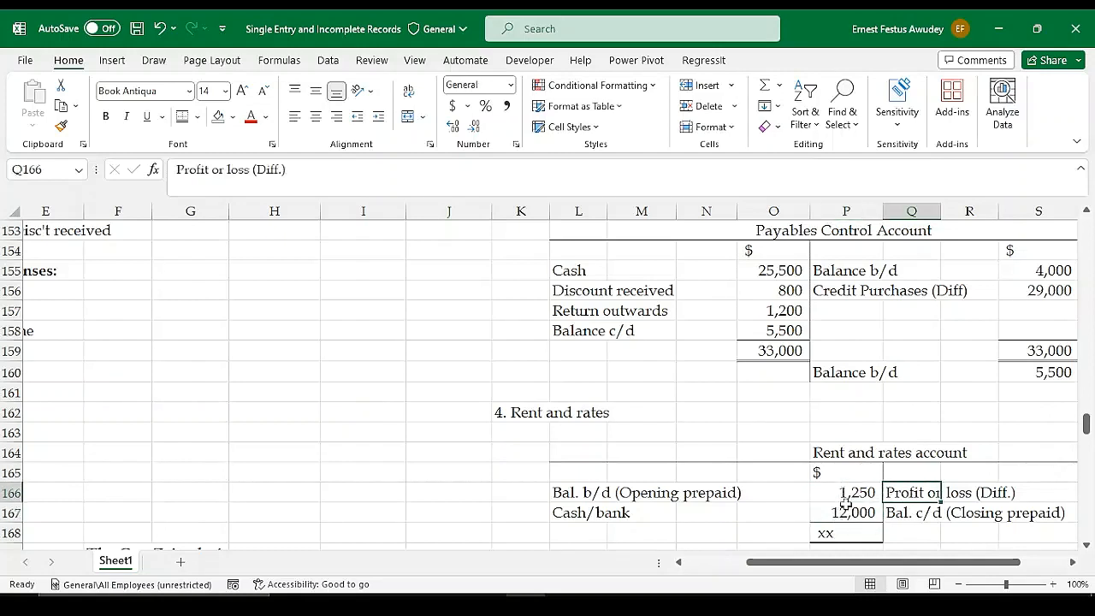
click(843, 516)
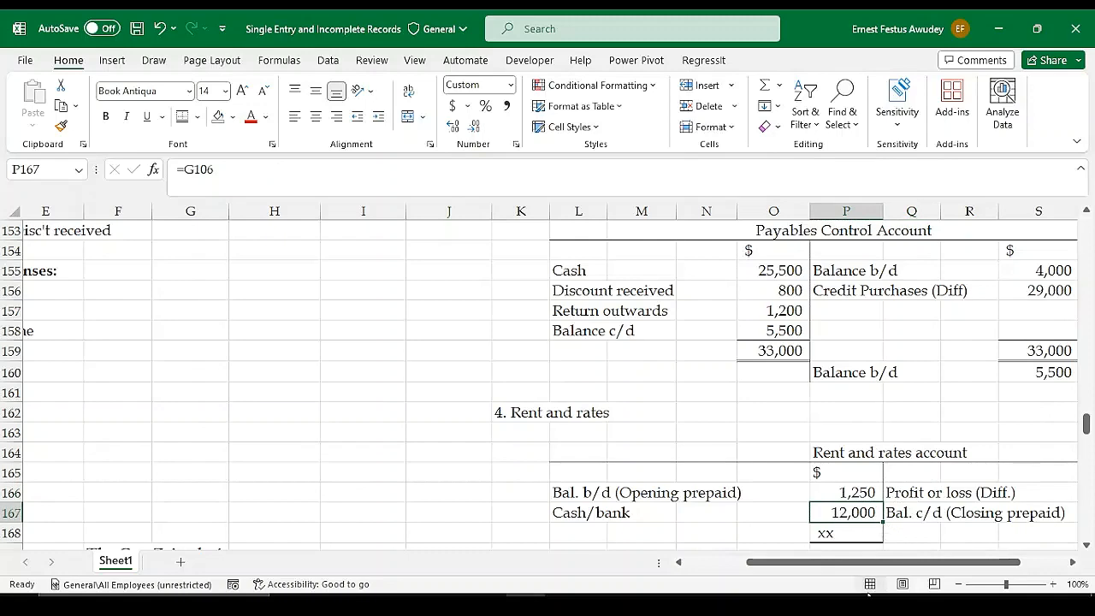
scroll(865, 470, down, 1)
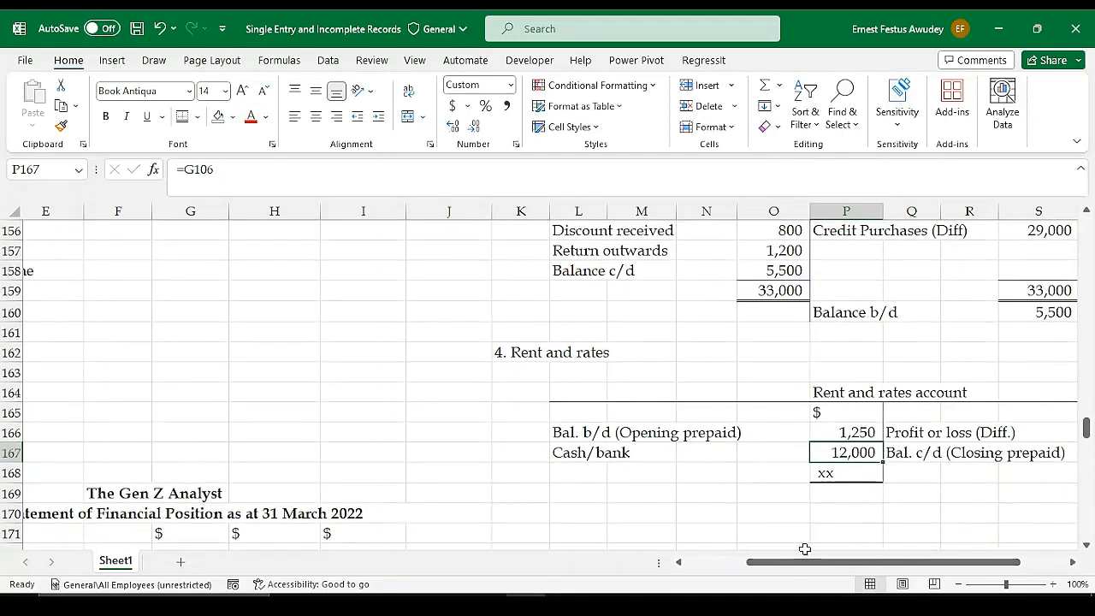
drag(805, 563, 838, 565)
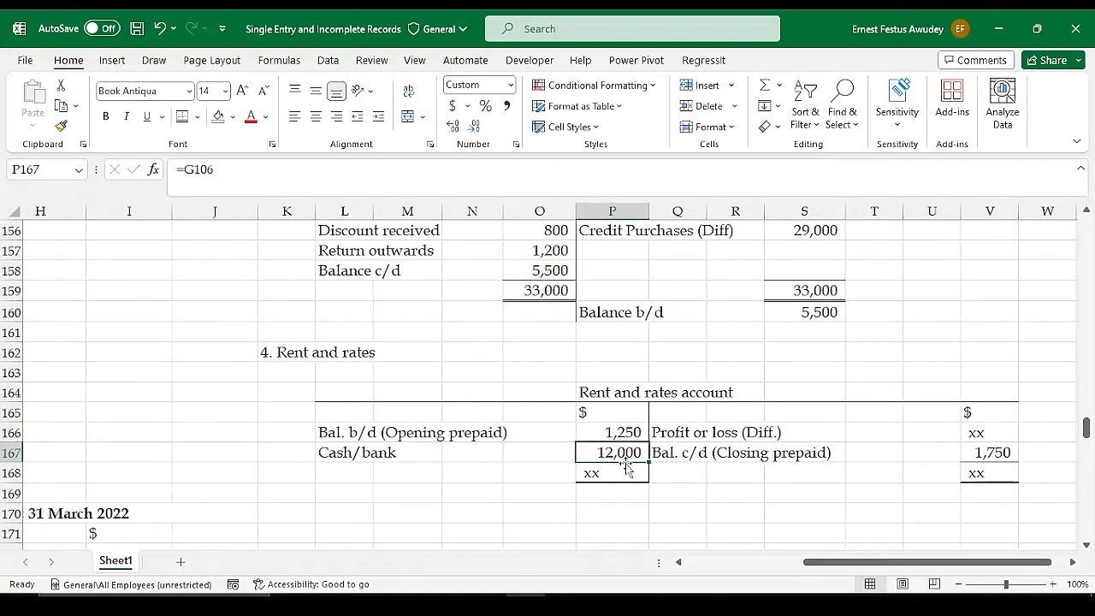
drag(625, 463, 631, 477)
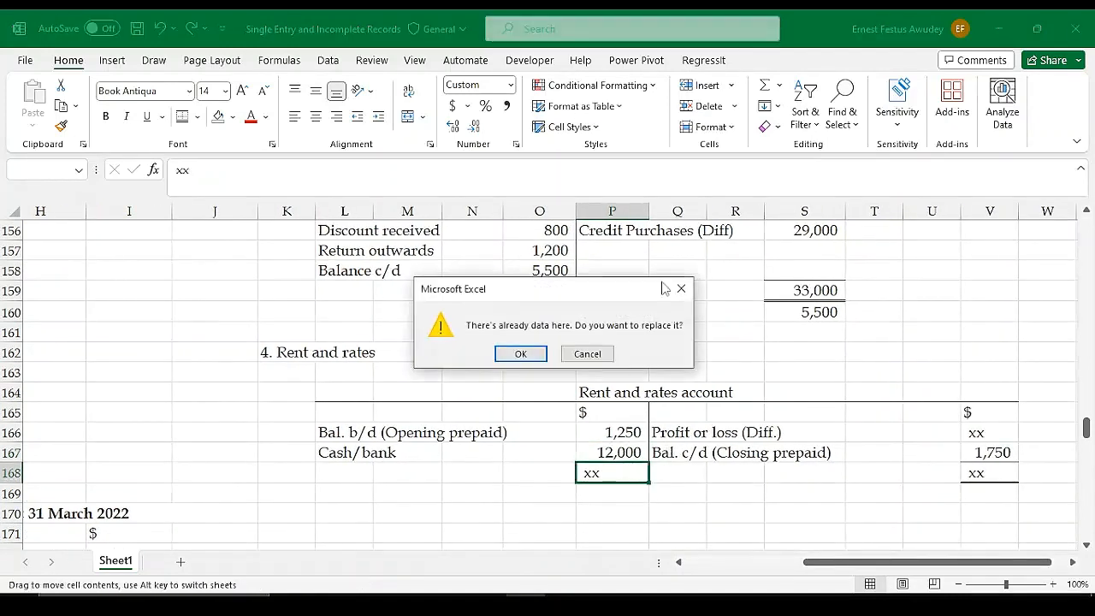
click(588, 354)
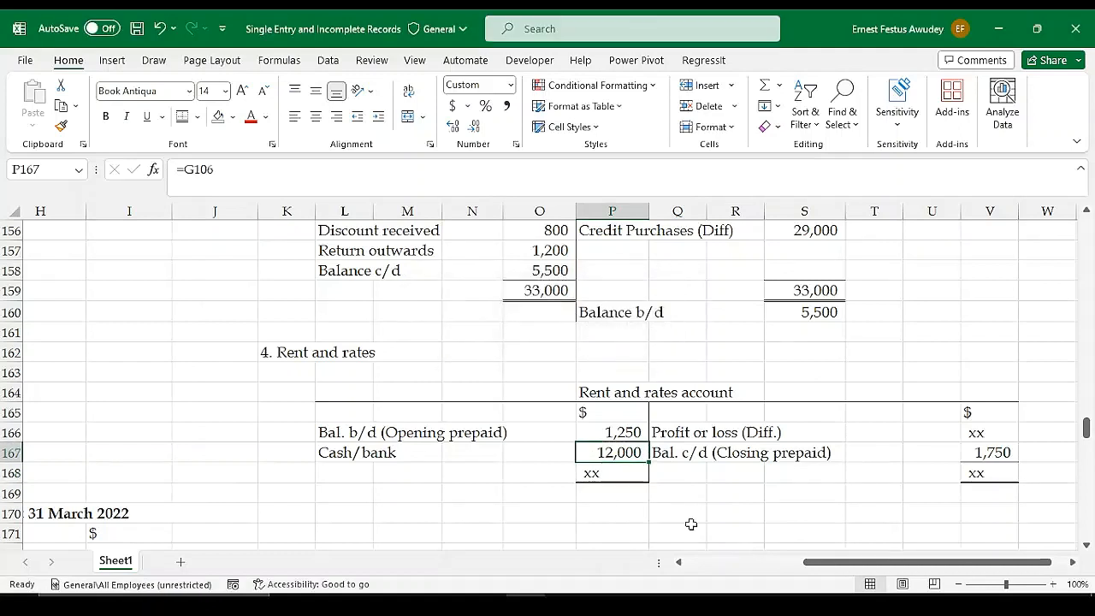
click(678, 494)
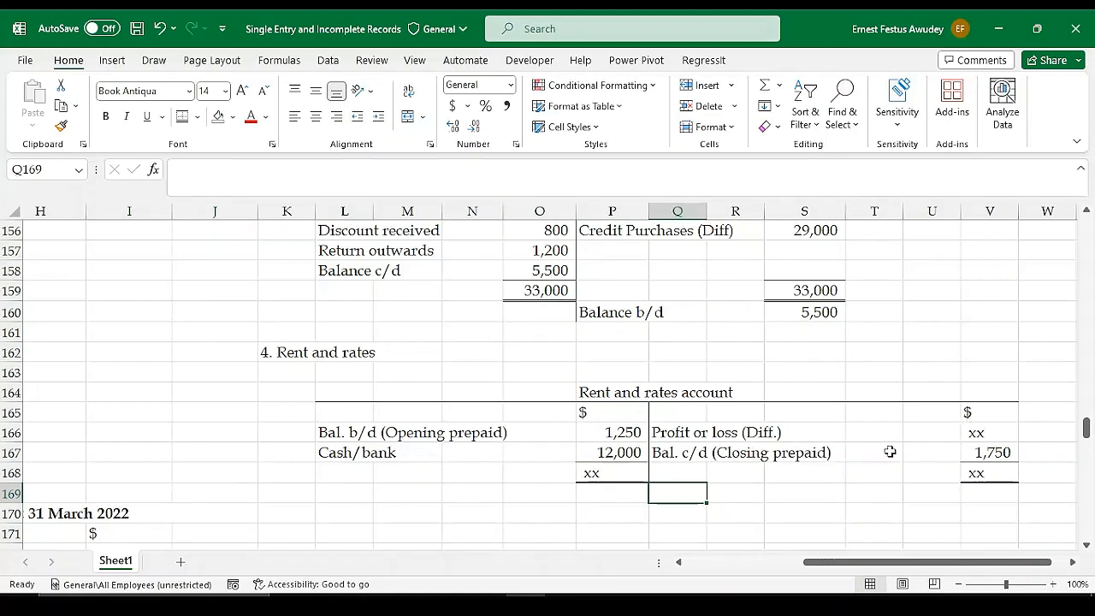
Add a "Bal. b/d" line in L169 and link its amount in P169 to the closing prepaid in V167
click(353, 493)
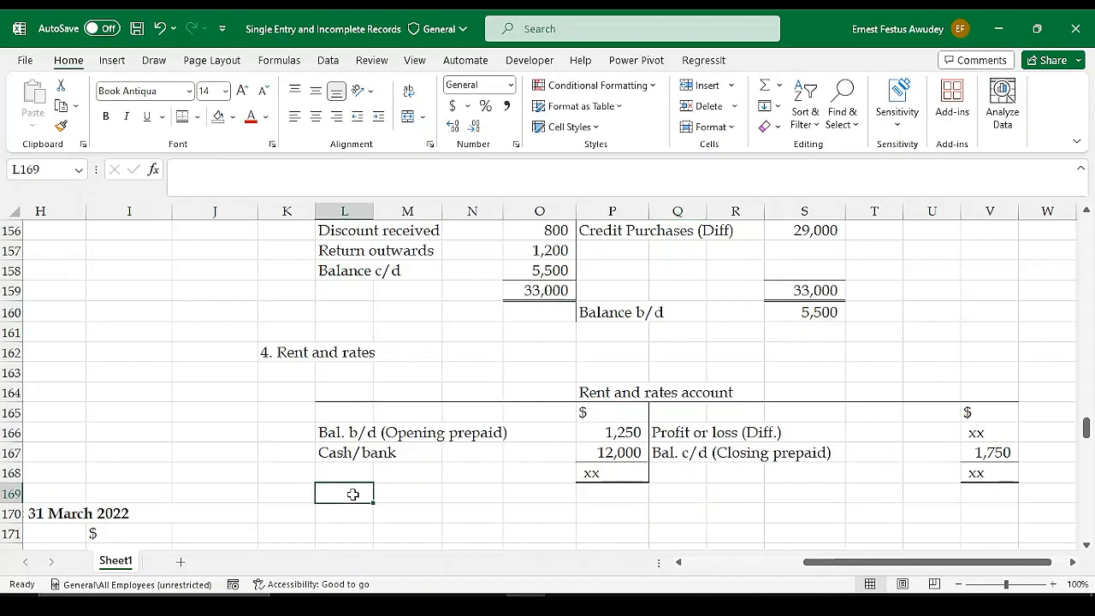
text(Bala)
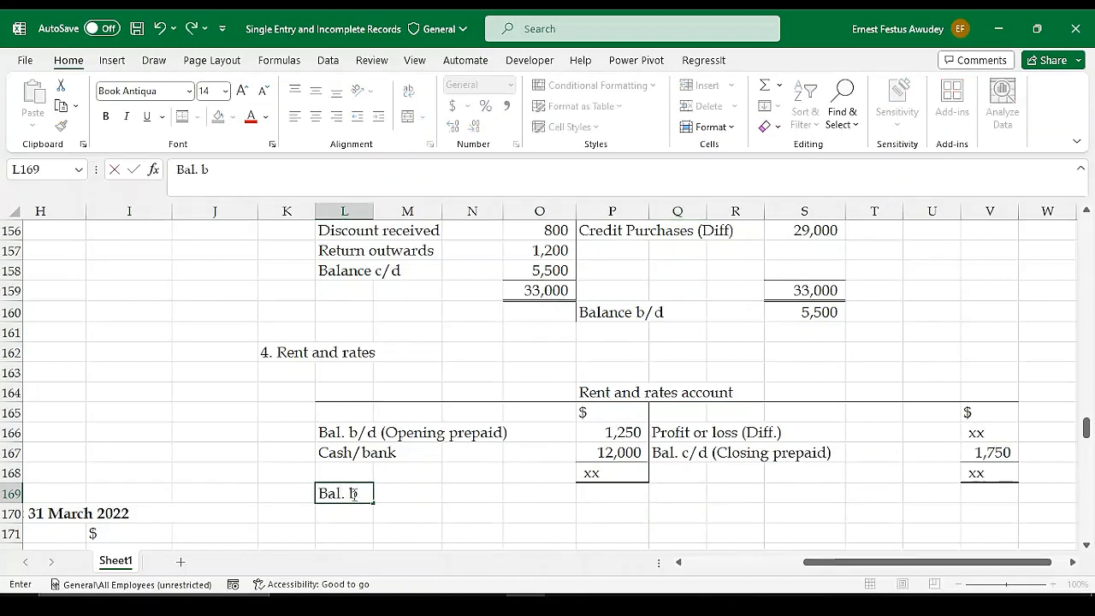
text( b/d)
key(Right)
key(Right)
key(Right)
key(Right)
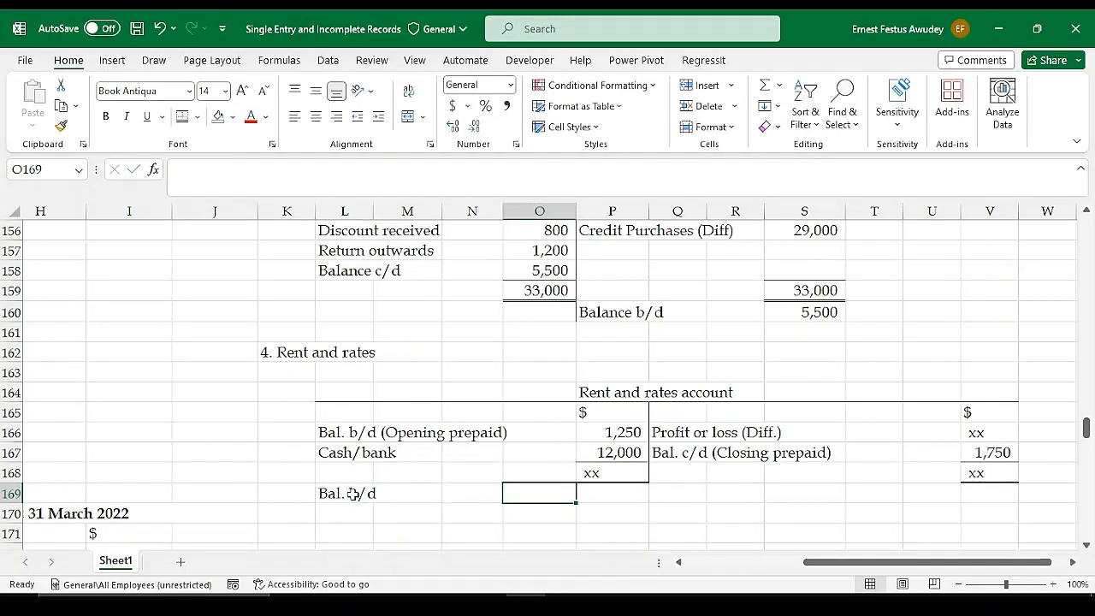
text(=)
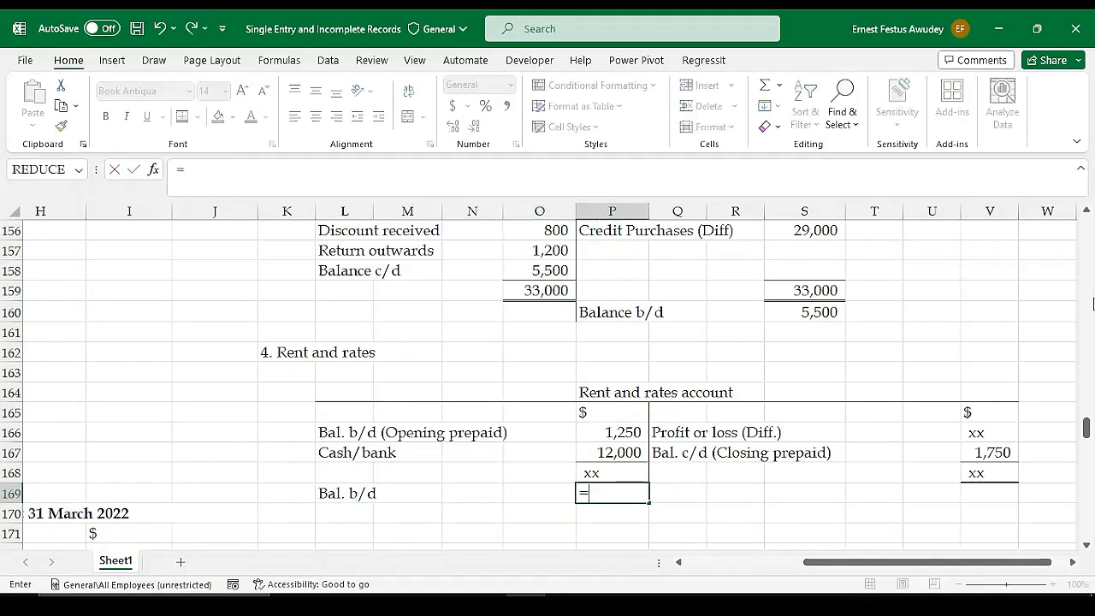
click(984, 453)
key(Return)
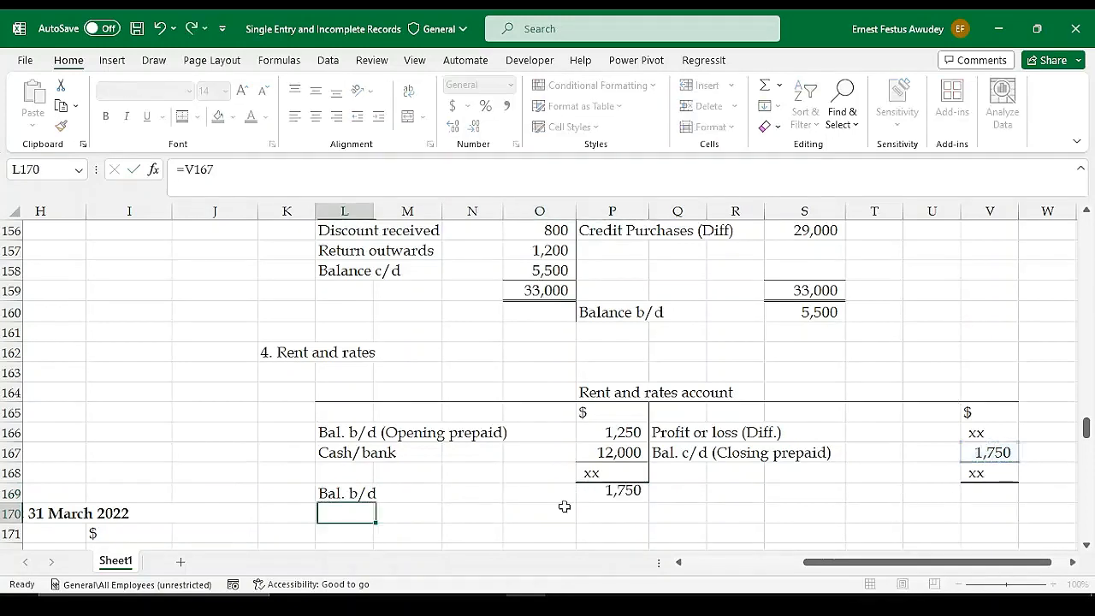
Review the balance b/d entries of the rent and rates, payables control and receivables control accounts
click(609, 494)
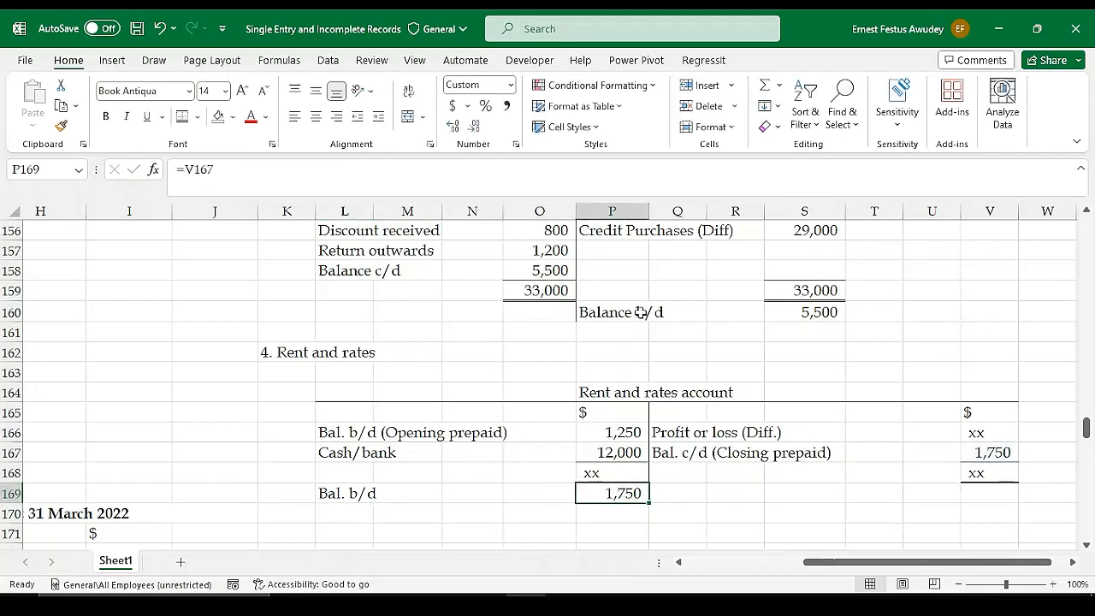
click(804, 313)
scroll(599, 312, up, 2)
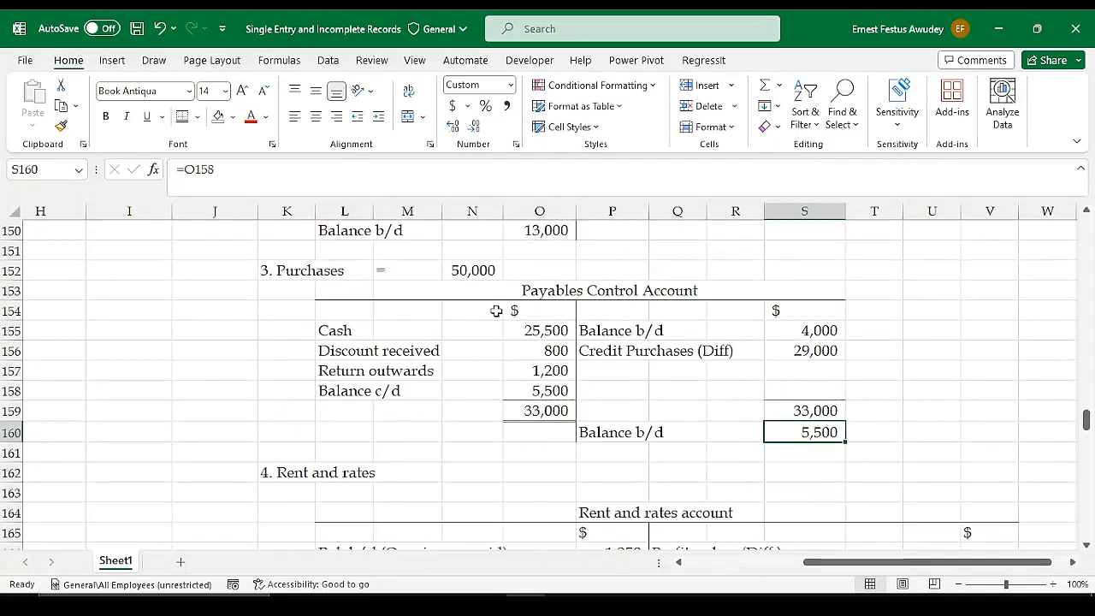
scroll(471, 255, up, 2)
click(555, 350)
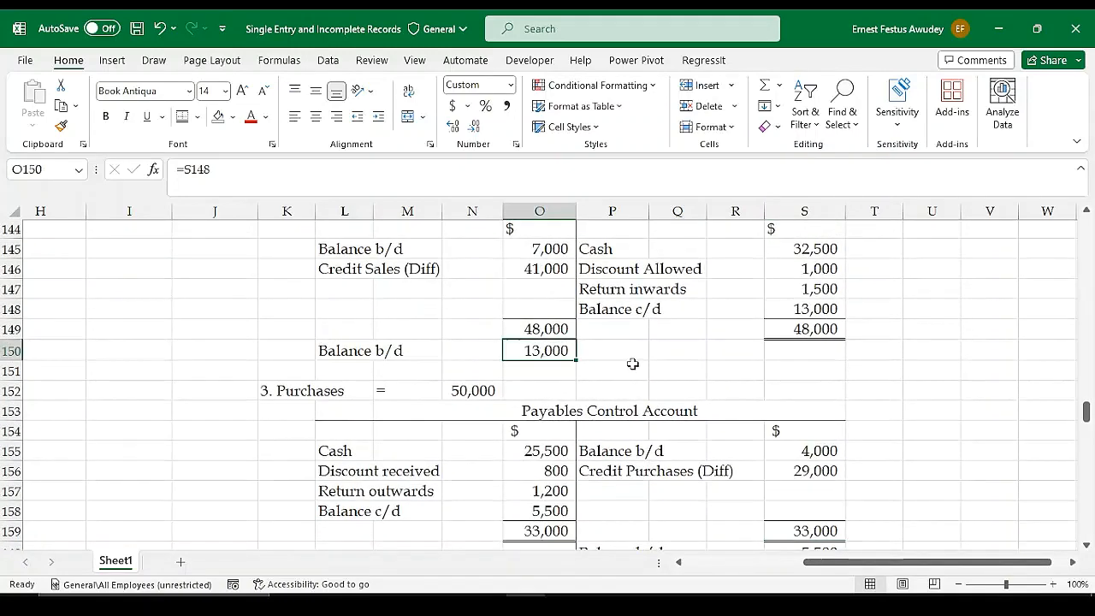
scroll(650, 351, down, 2)
scroll(688, 342, up, 2)
scroll(518, 374, down, 6)
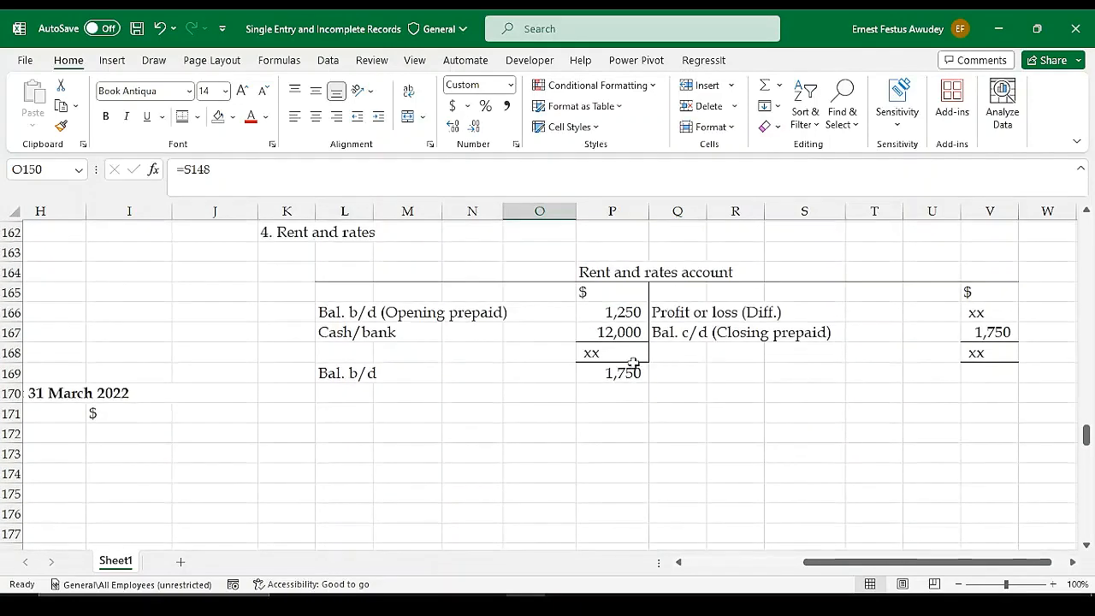
Total the debit side of the rent and rates account in P168 with AutoSum
click(633, 357)
text(=)
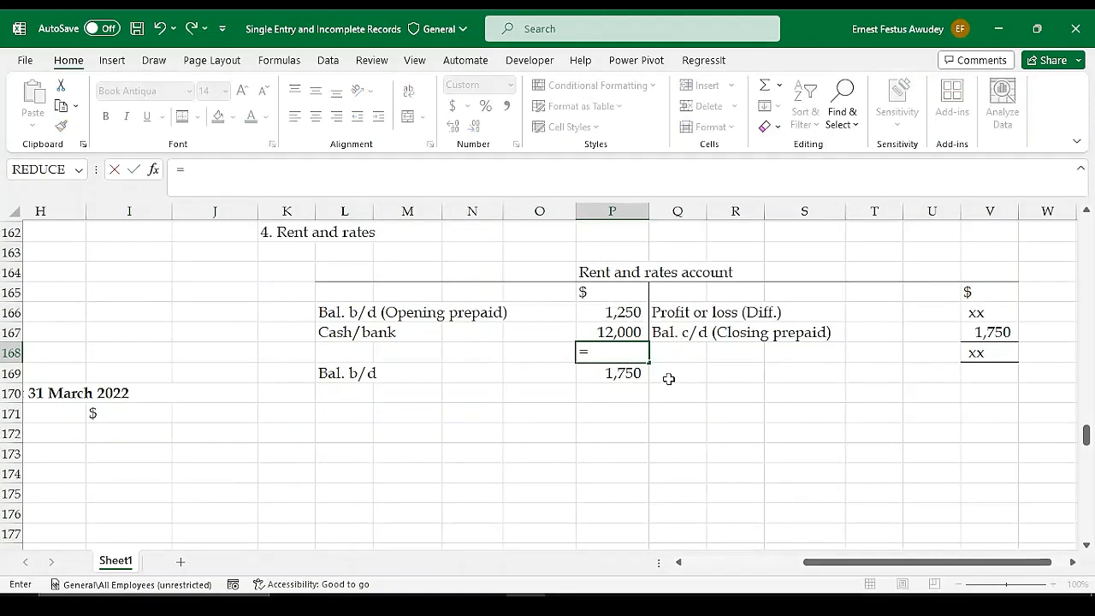
key(Escape)
key(Down)
key(Up)
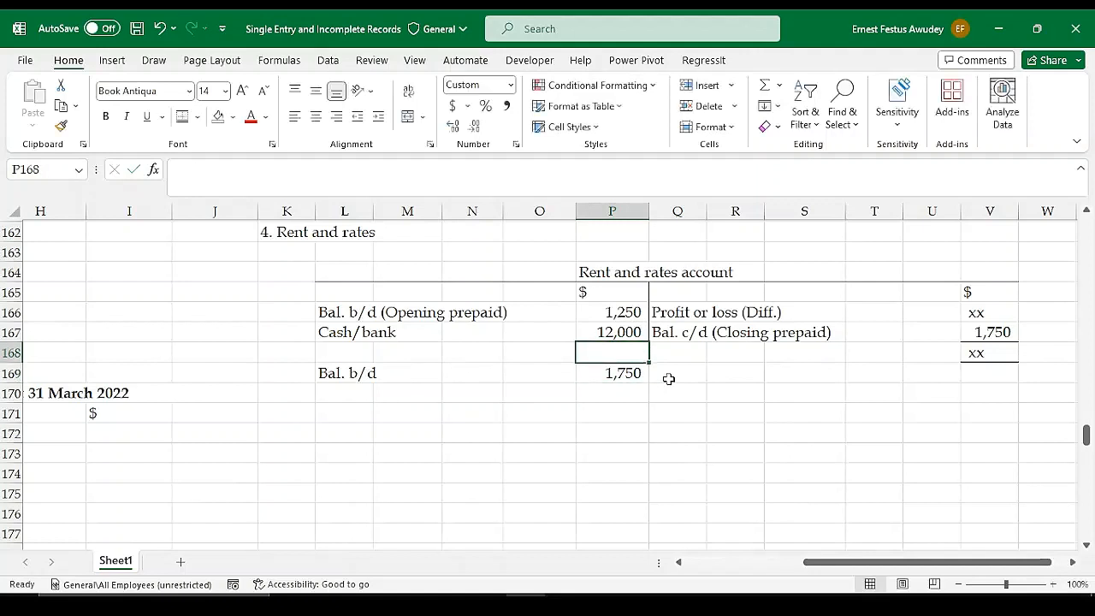
key(alt+equal)
key(Return)
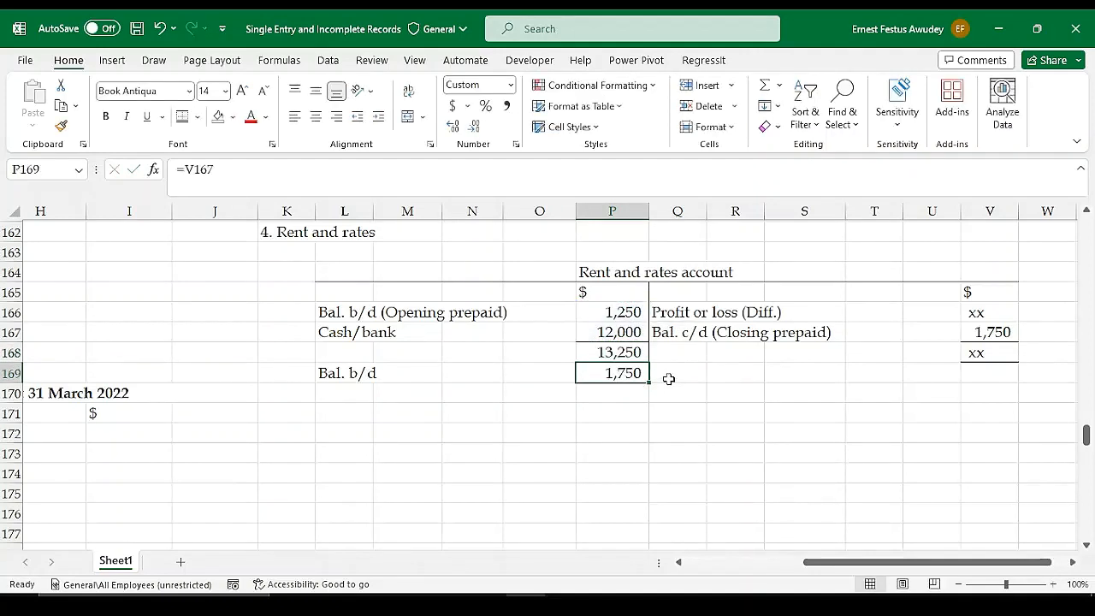
Link the credit-side total of the rent and rates account in V168 to the debit total in P168
click(1000, 356)
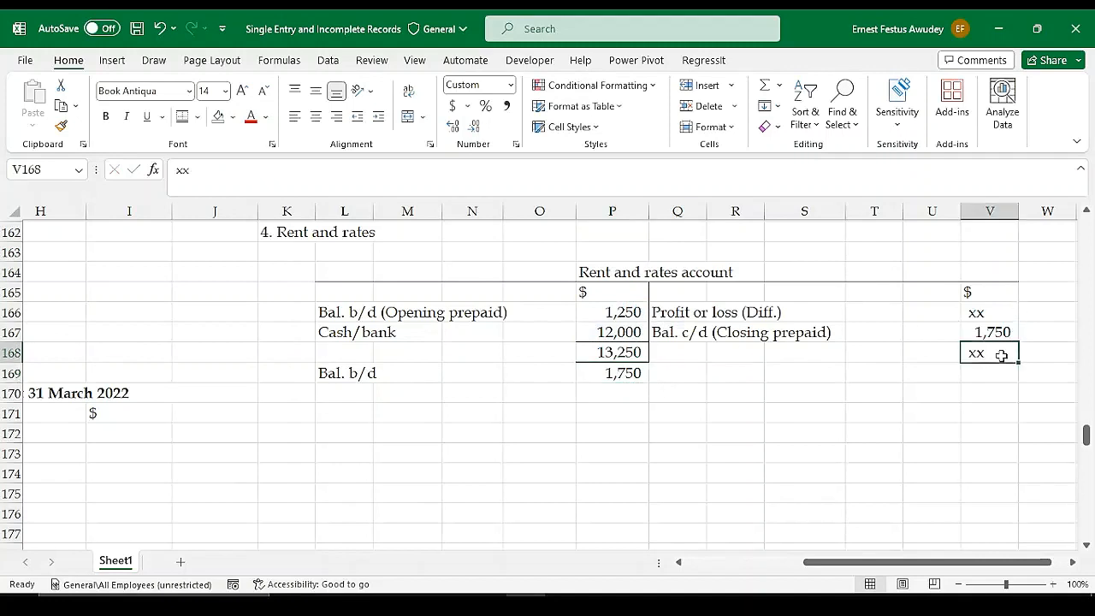
text(=)
click(616, 357)
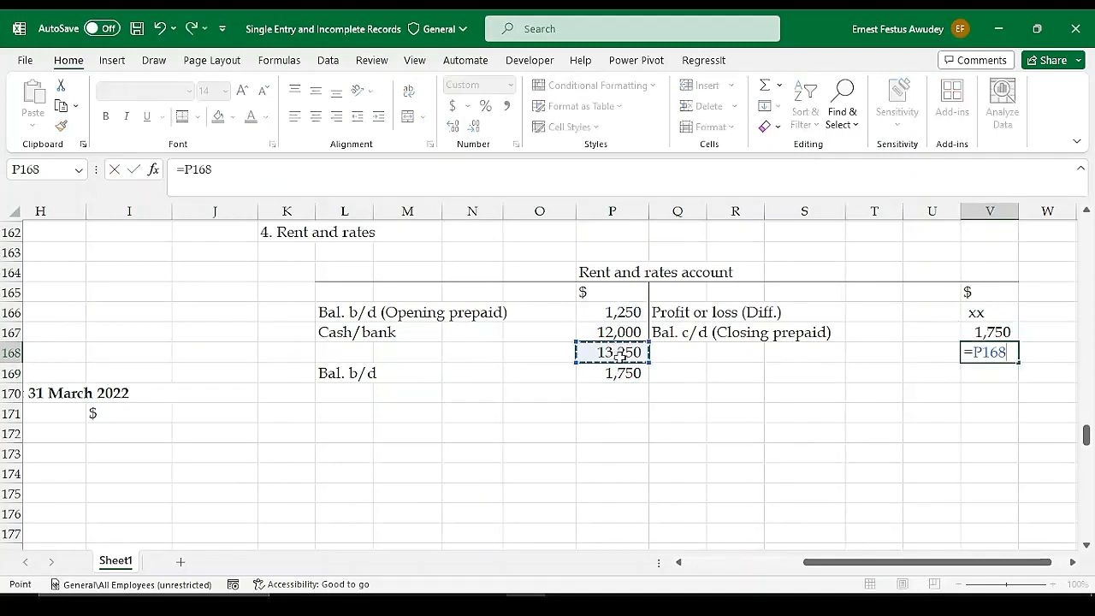
key(Return)
Calculate the Profit or loss (Diff.) amount in V166 as the account total less the closing prepaid, =V168-V167
click(1003, 330)
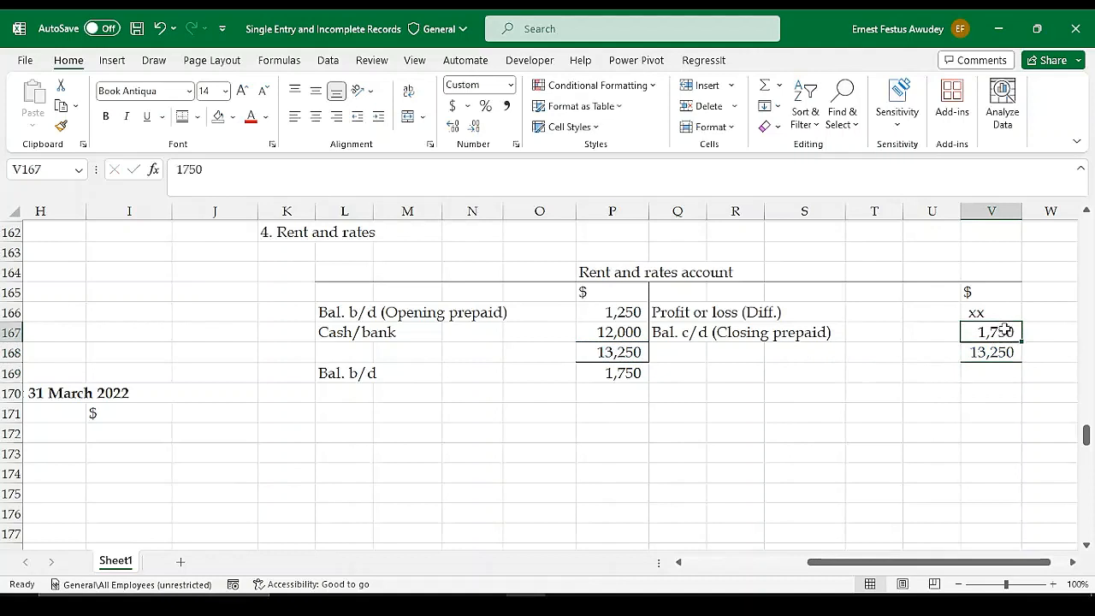
click(984, 313)
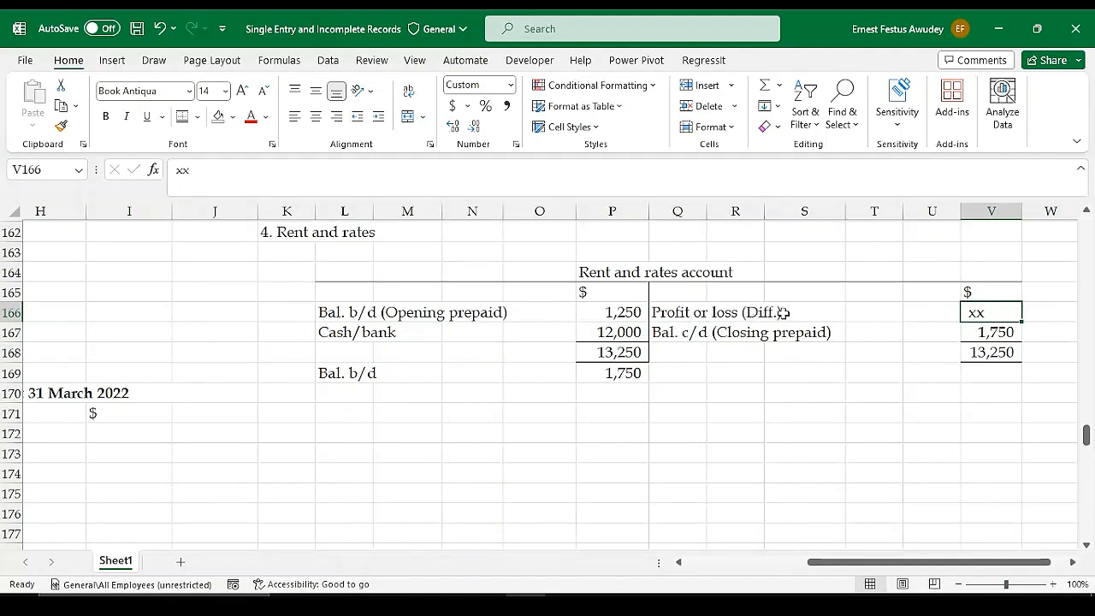
text(=)
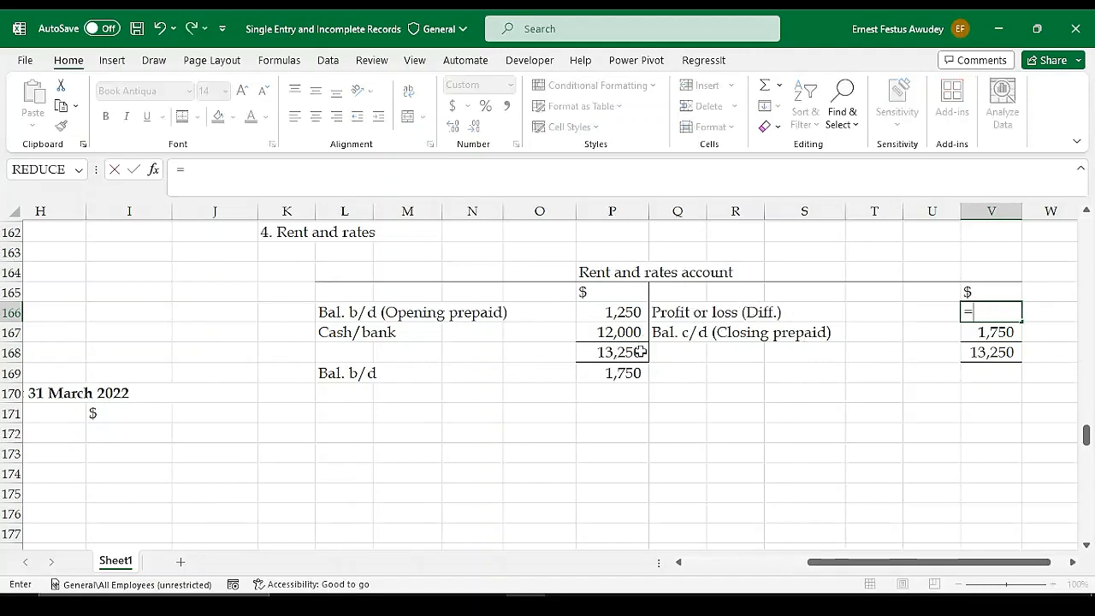
click(989, 351)
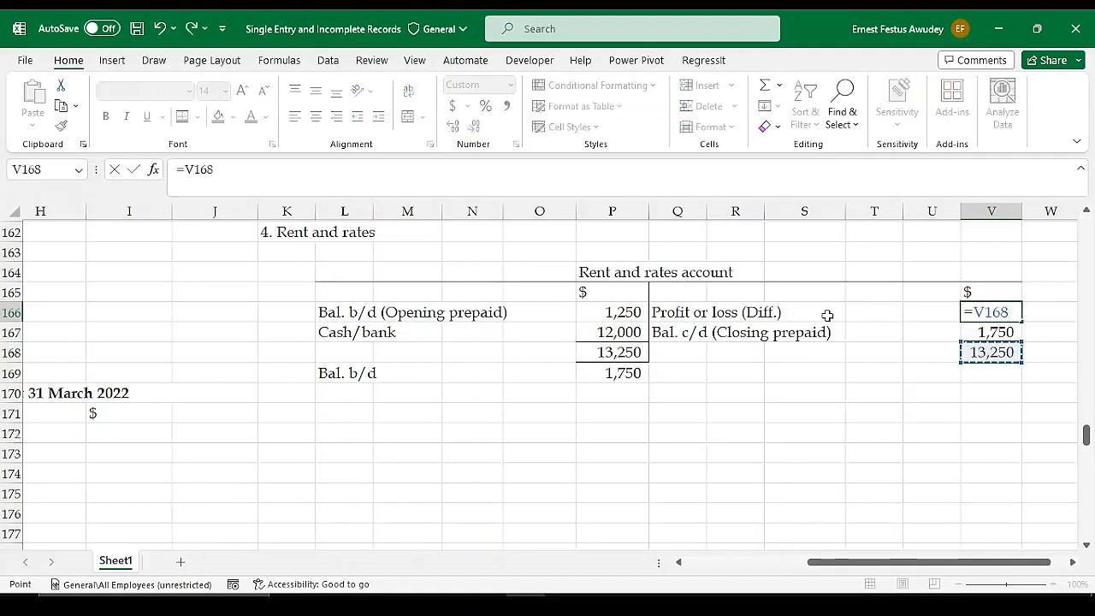
text(-)
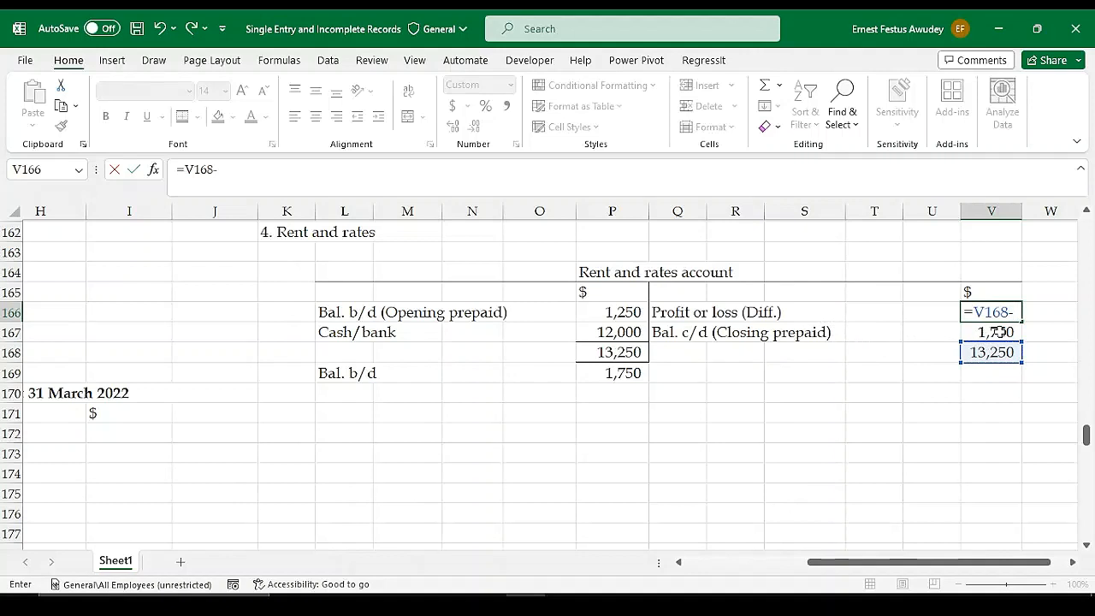
click(998, 332)
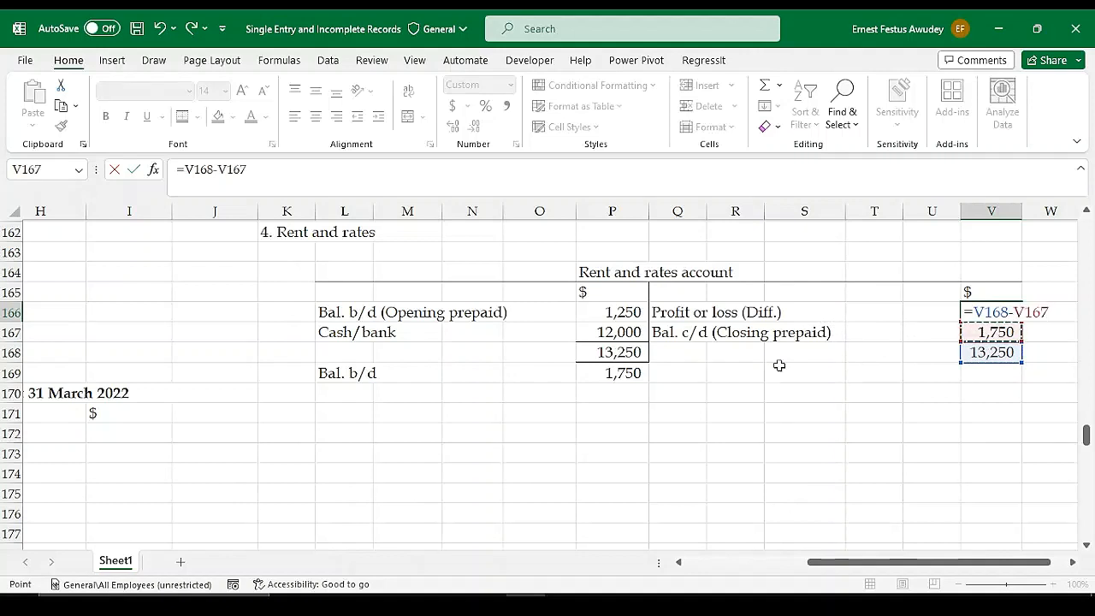
key(Return)
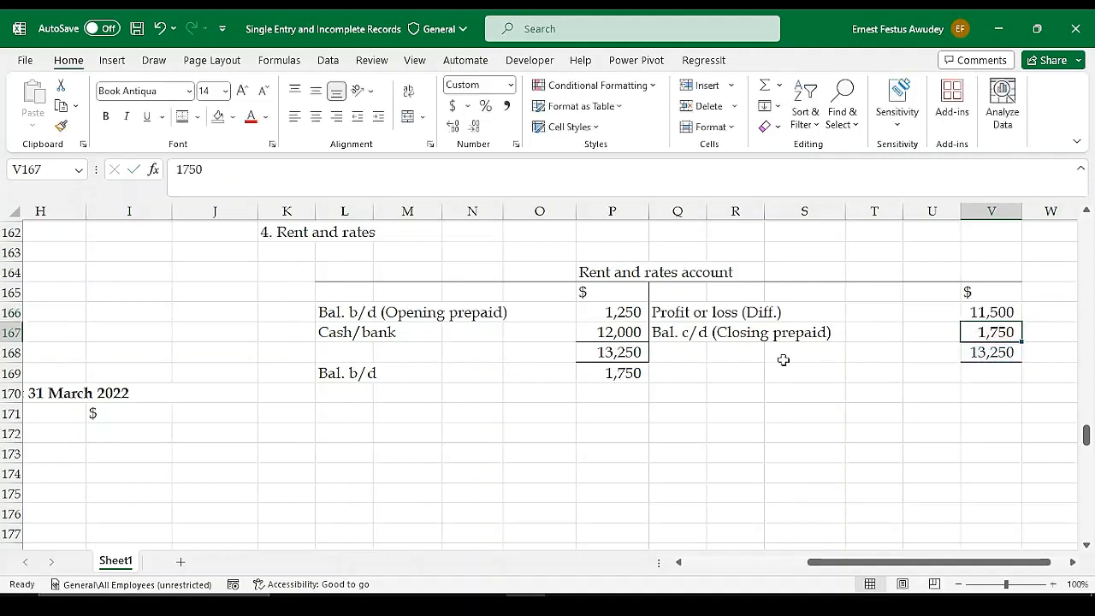
click(992, 312)
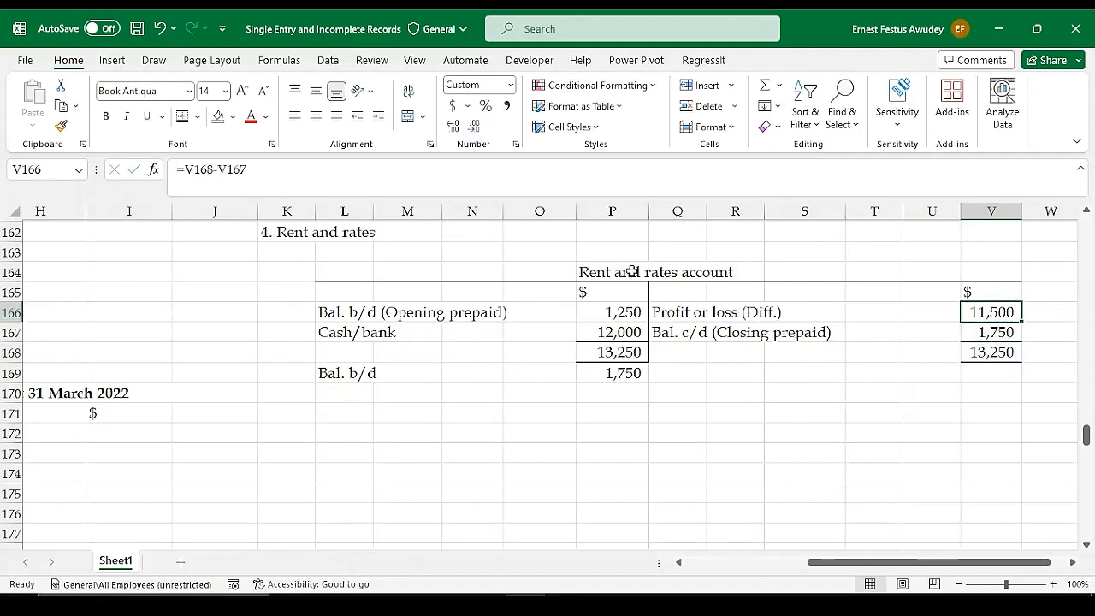
Link Rent and rates (W4) in H156 of the statement of profit or loss to the Profit or loss (Diff.) amount in V166
drag(852, 562, 736, 562)
scroll(451, 391, up, 2)
scroll(535, 399, down, 4)
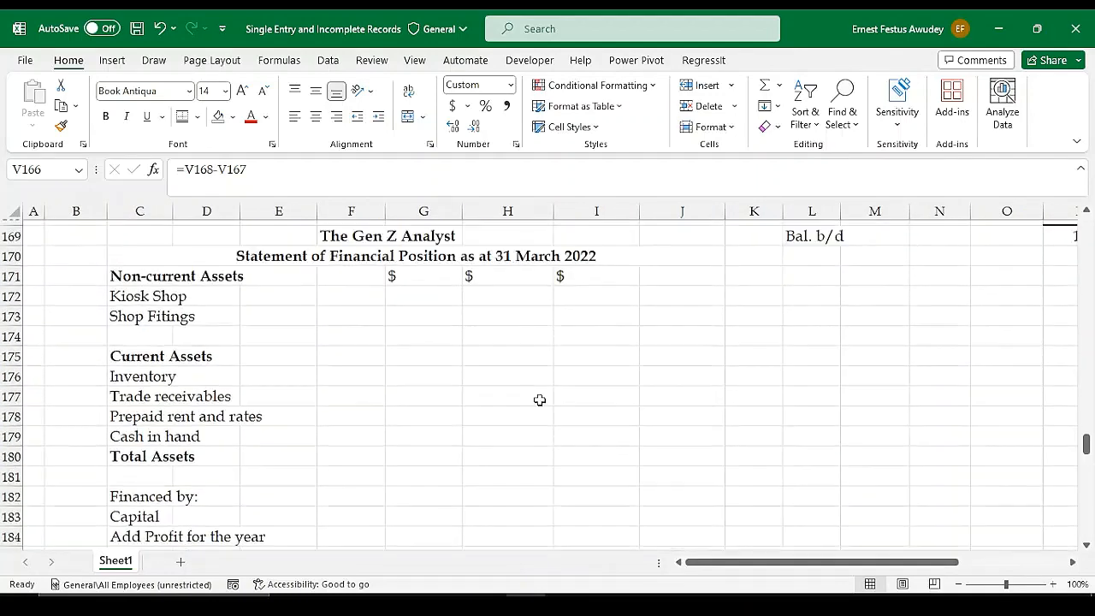
scroll(540, 398, up, 6)
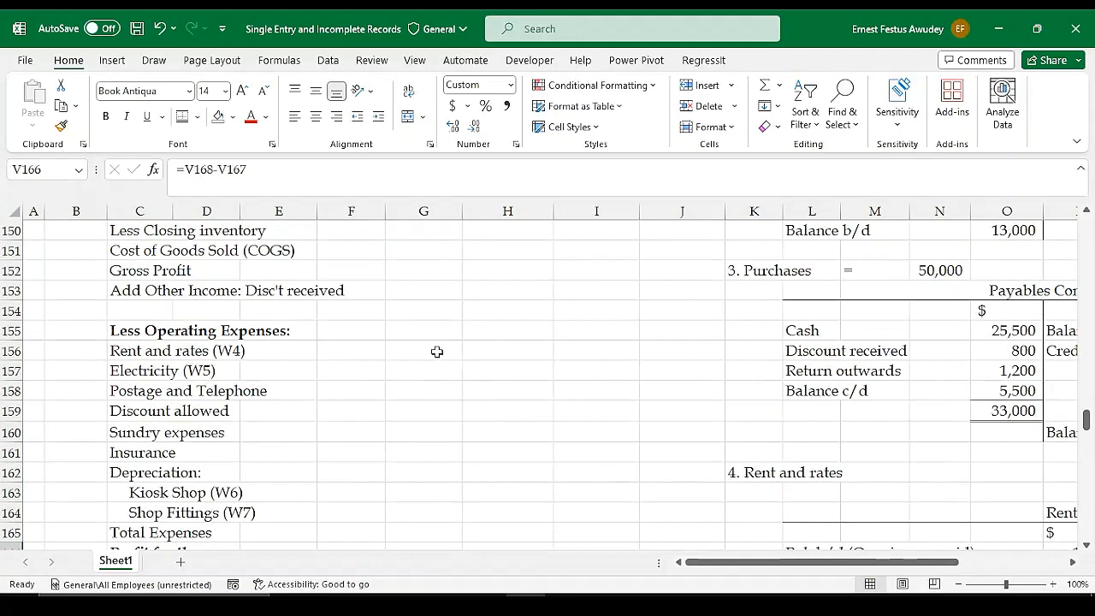
scroll(509, 352, up, 4)
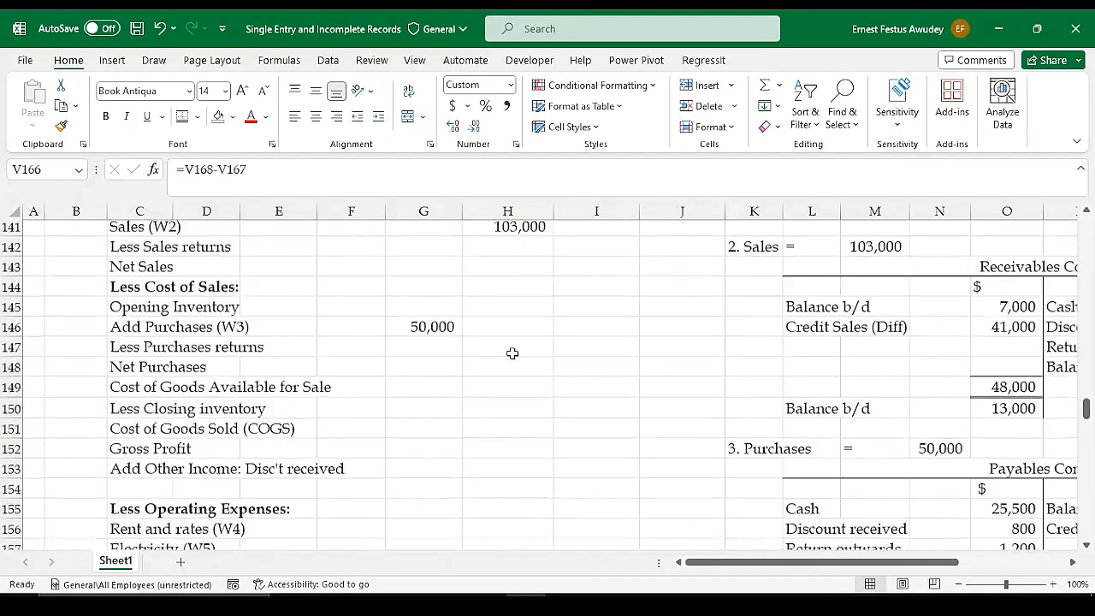
scroll(514, 347, down, 4)
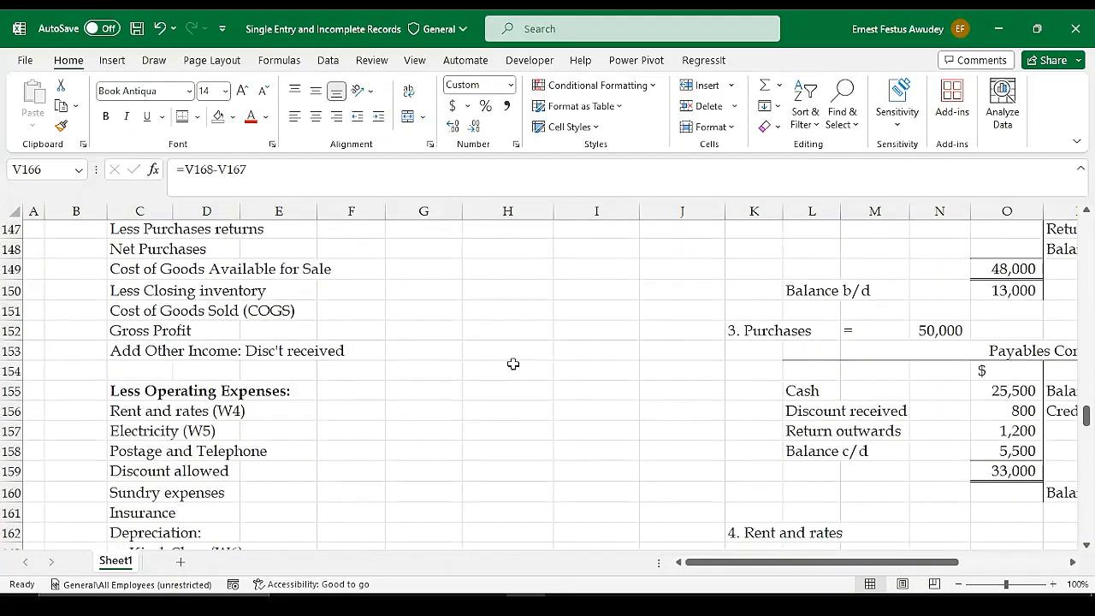
click(492, 352)
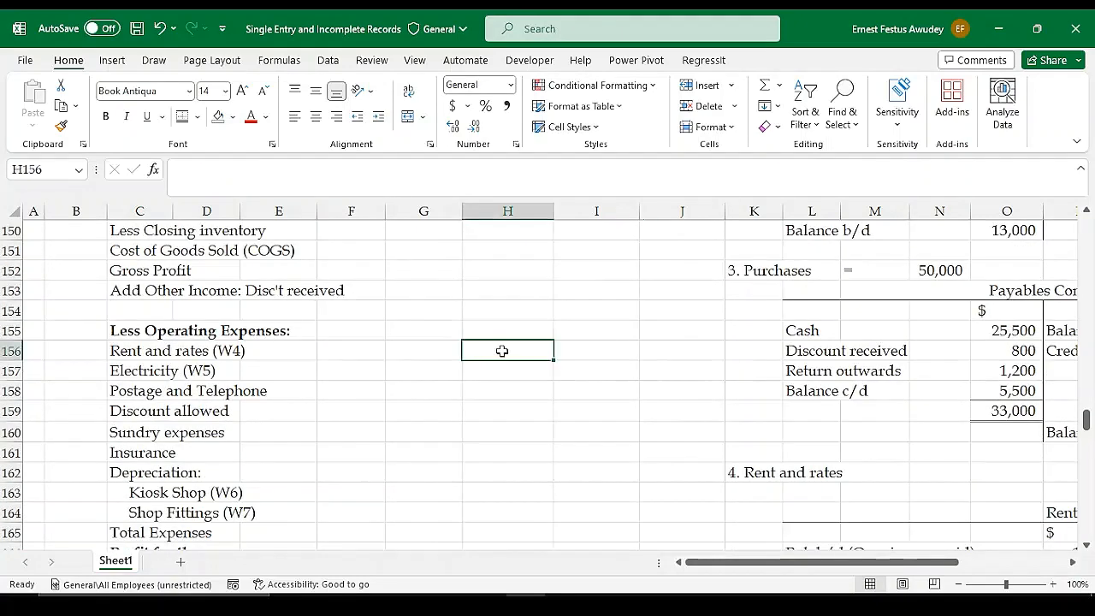
text(=)
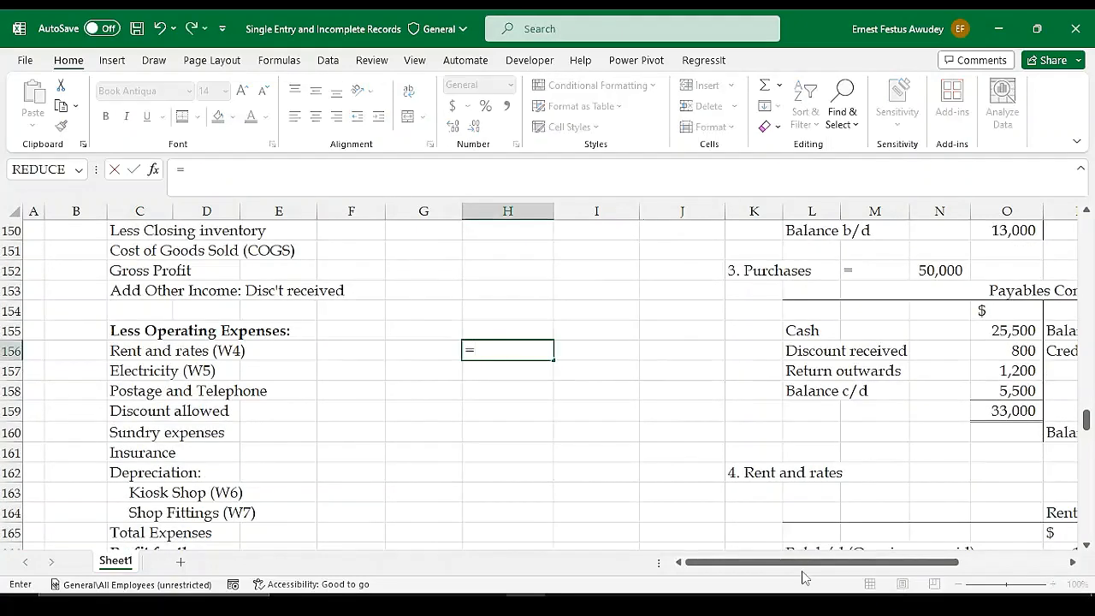
drag(819, 562, 879, 562)
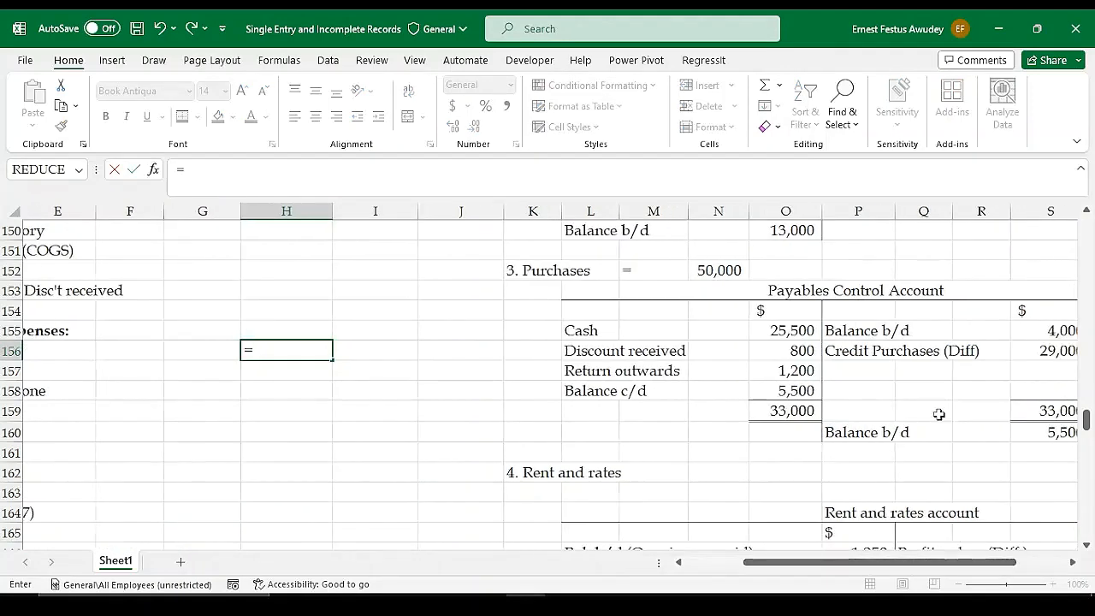
scroll(883, 438, down, 2)
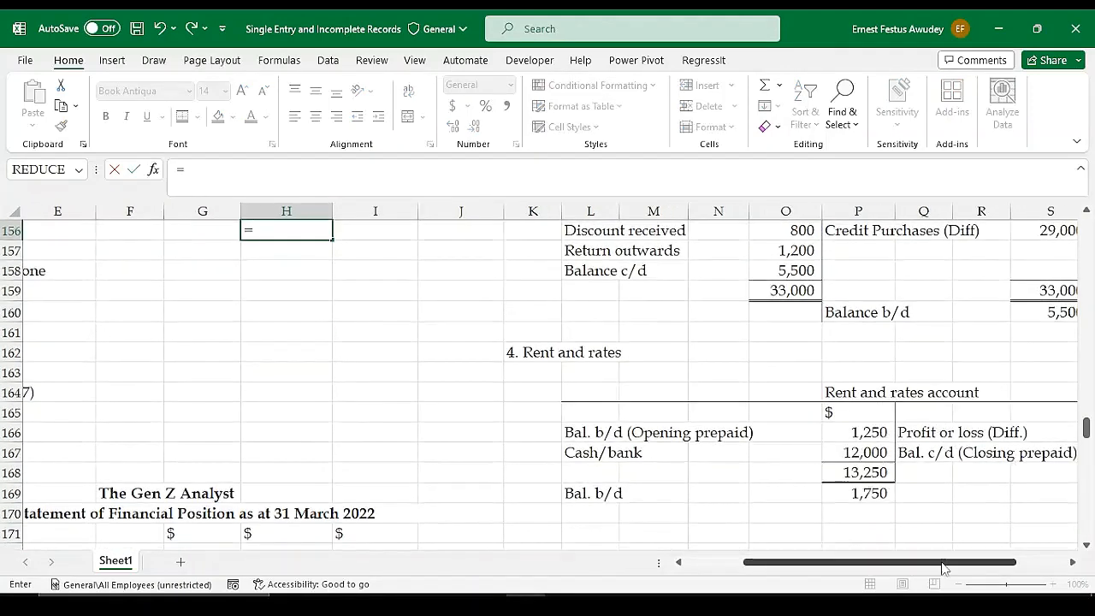
drag(945, 565, 984, 564)
click(1007, 431)
key(Return)
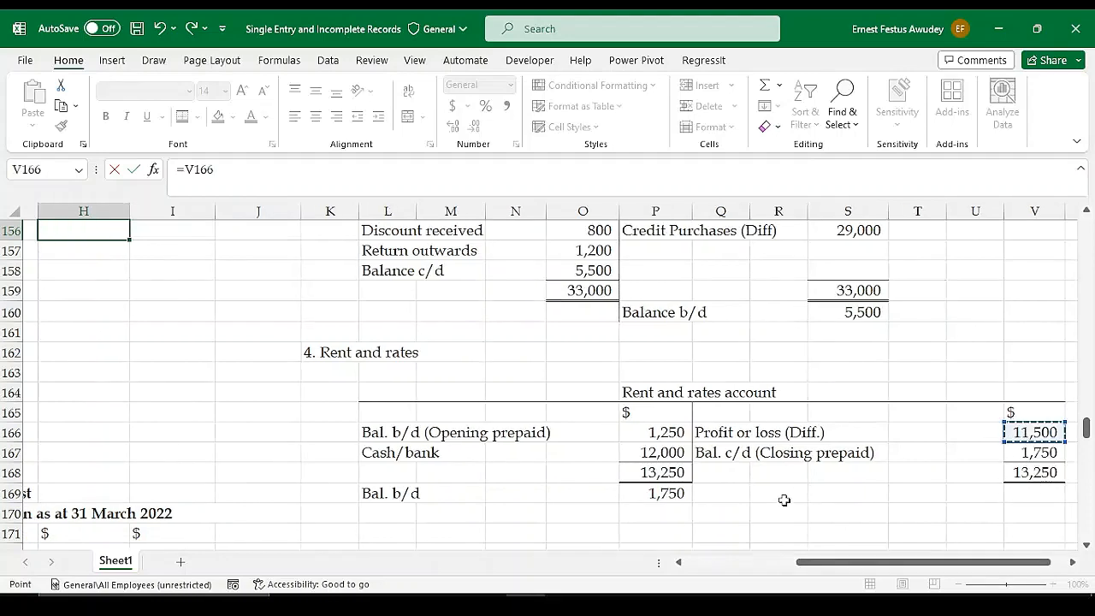
Examine the completed workings, the statement of profit or loss and the question's opening and closing assets and liabilities
drag(852, 564, 809, 565)
scroll(645, 488, up, 2)
scroll(676, 427, down, 3)
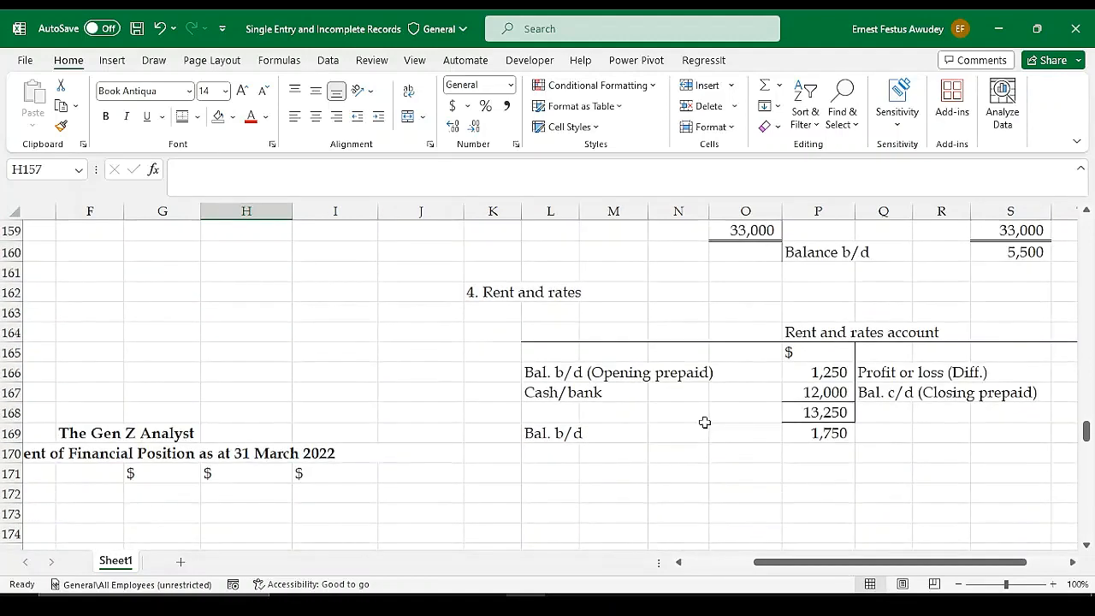
click(493, 478)
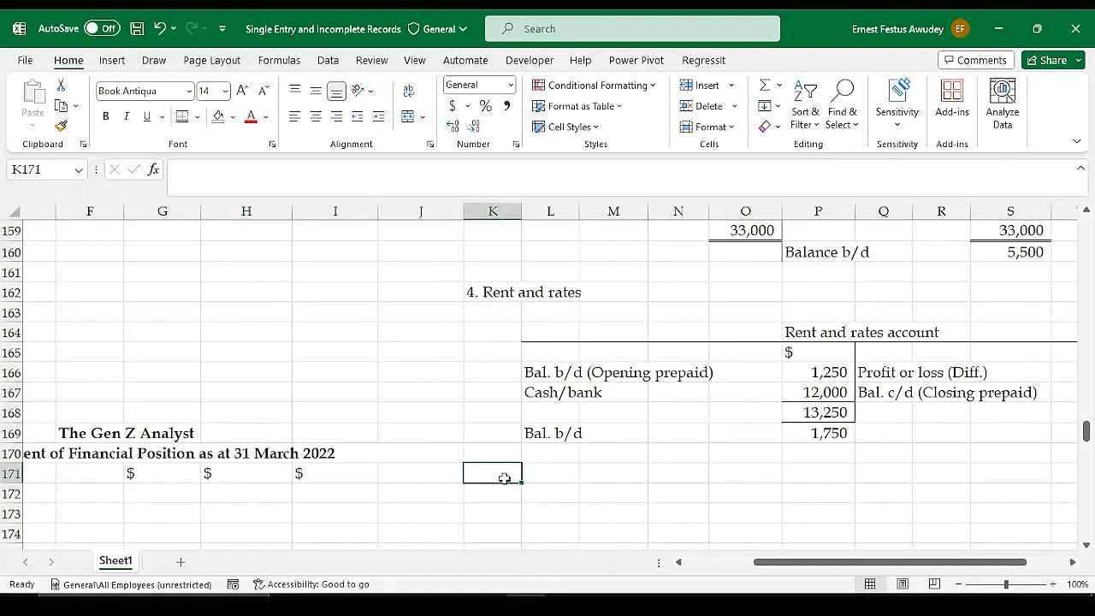
scroll(445, 444, up, 5)
scroll(445, 444, up, 5)
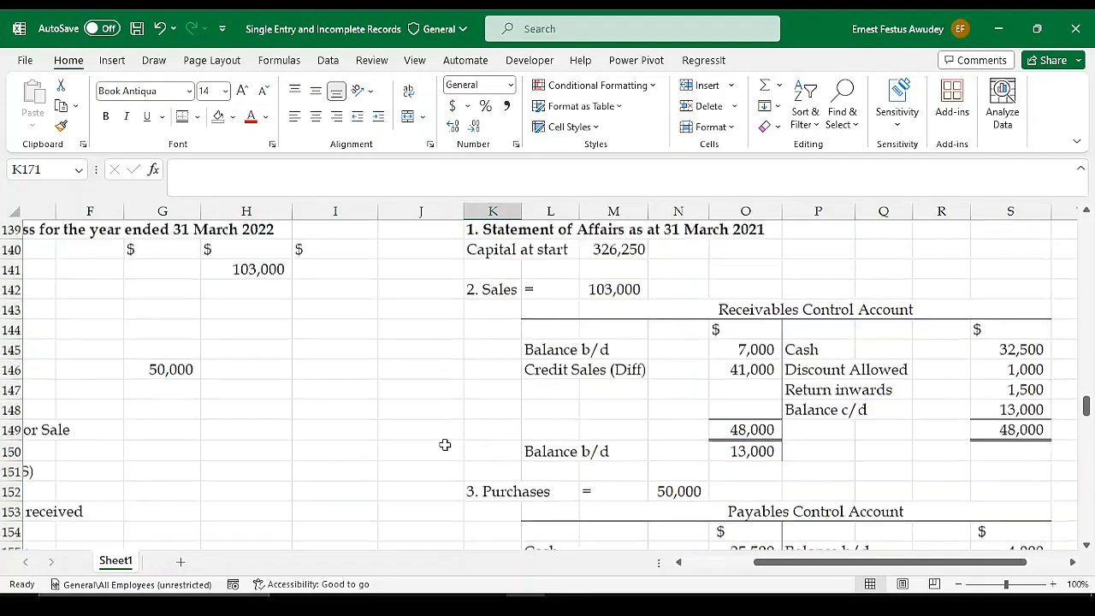
scroll(447, 449, down, 4)
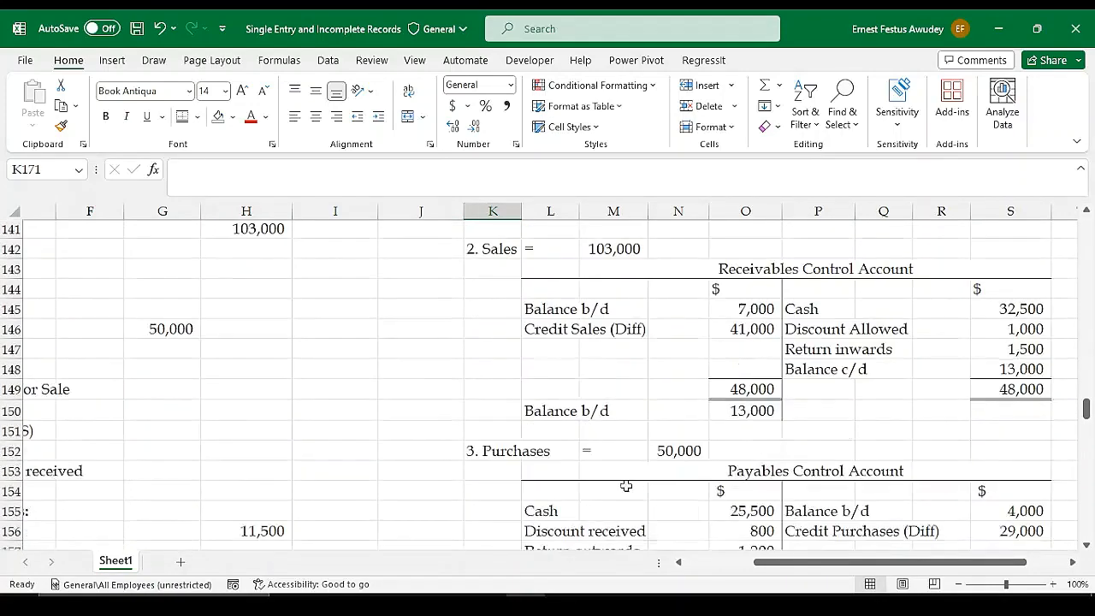
drag(826, 562, 758, 562)
scroll(455, 448, up, 11)
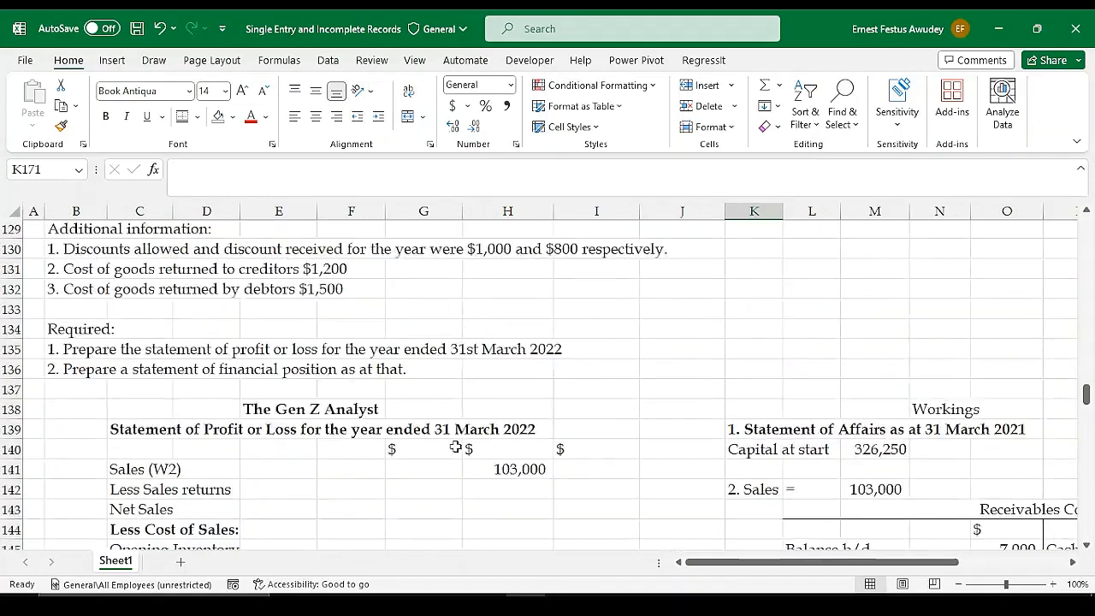
scroll(455, 448, down, 3)
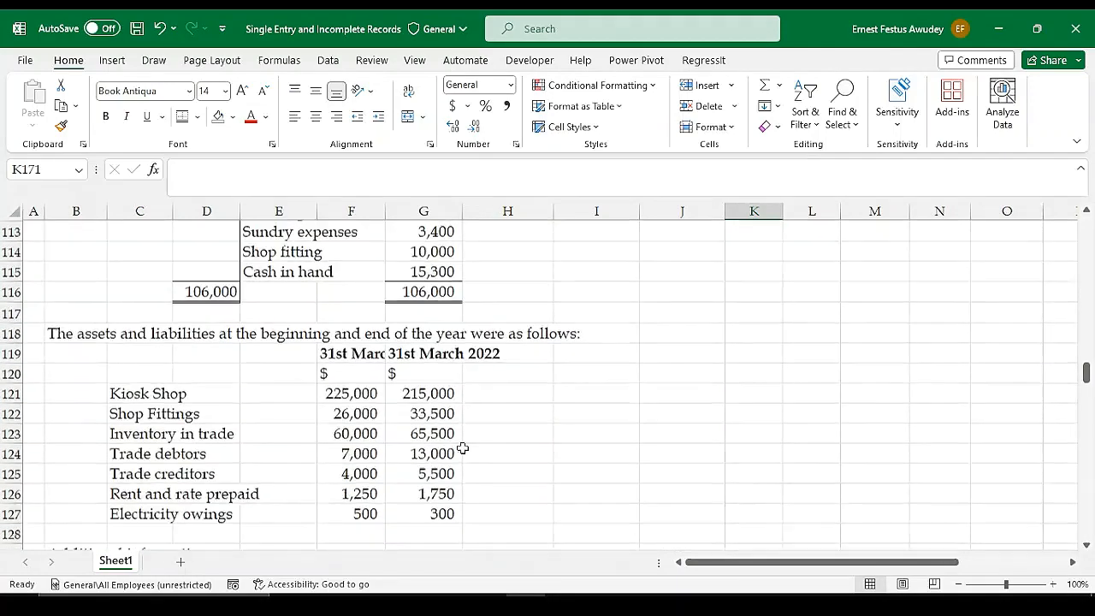
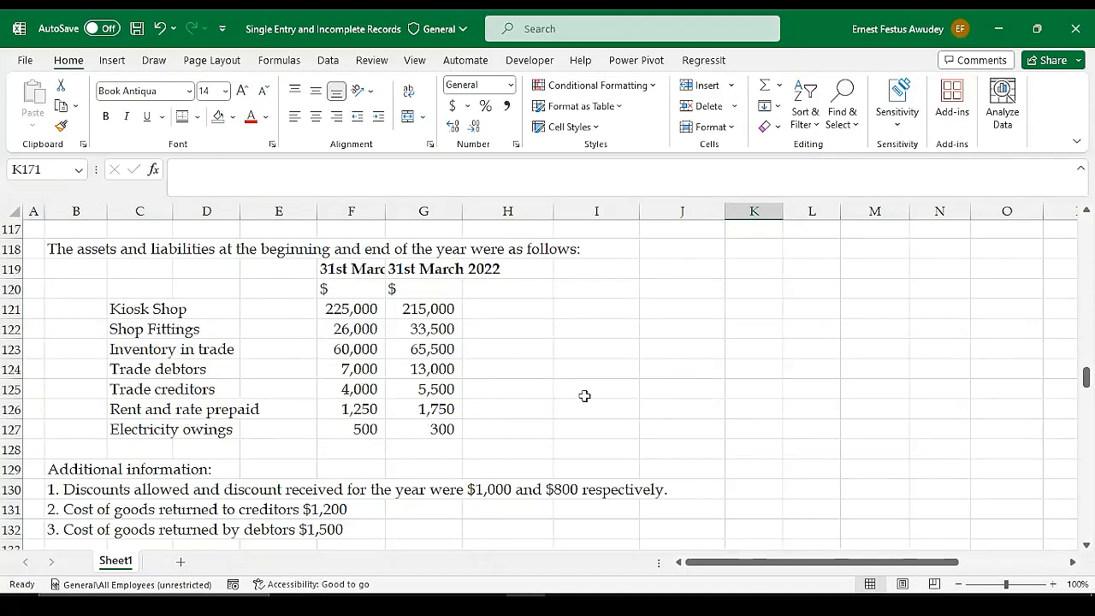
Add the working heading "5. Electricity" in cell K171, beneath the rent and rates working
scroll(584, 393, down, 9)
scroll(899, 427, down, 3)
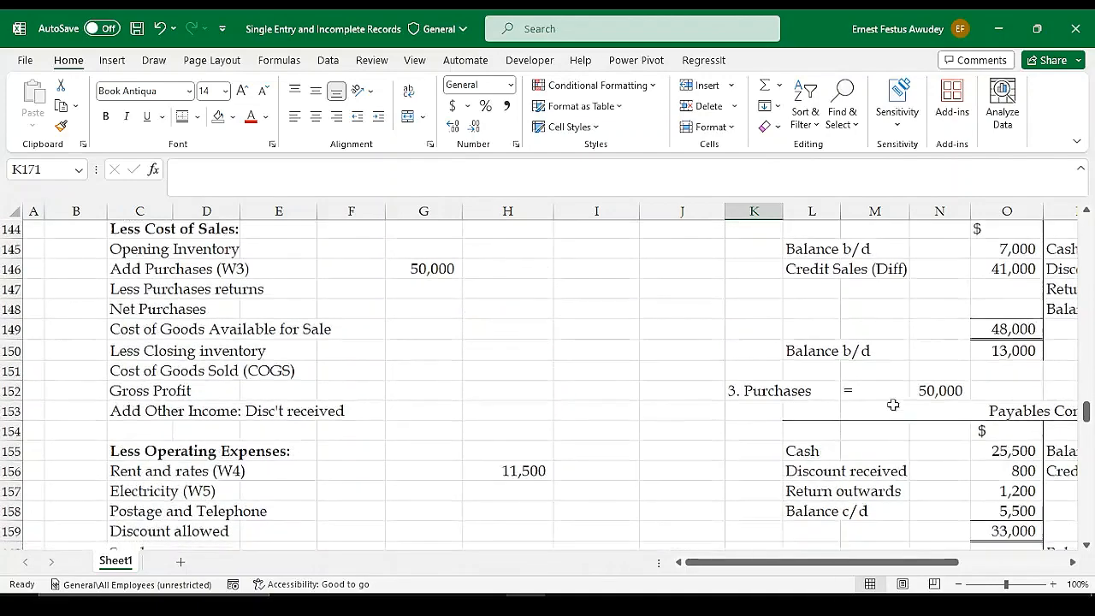
scroll(920, 424, up, 12)
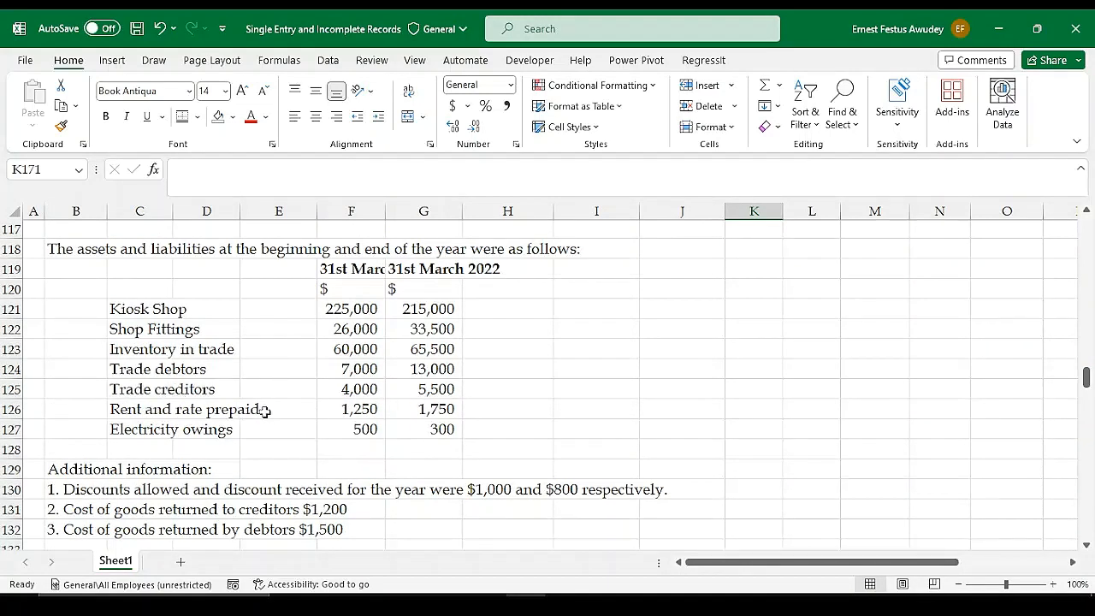
scroll(509, 391, down, 7)
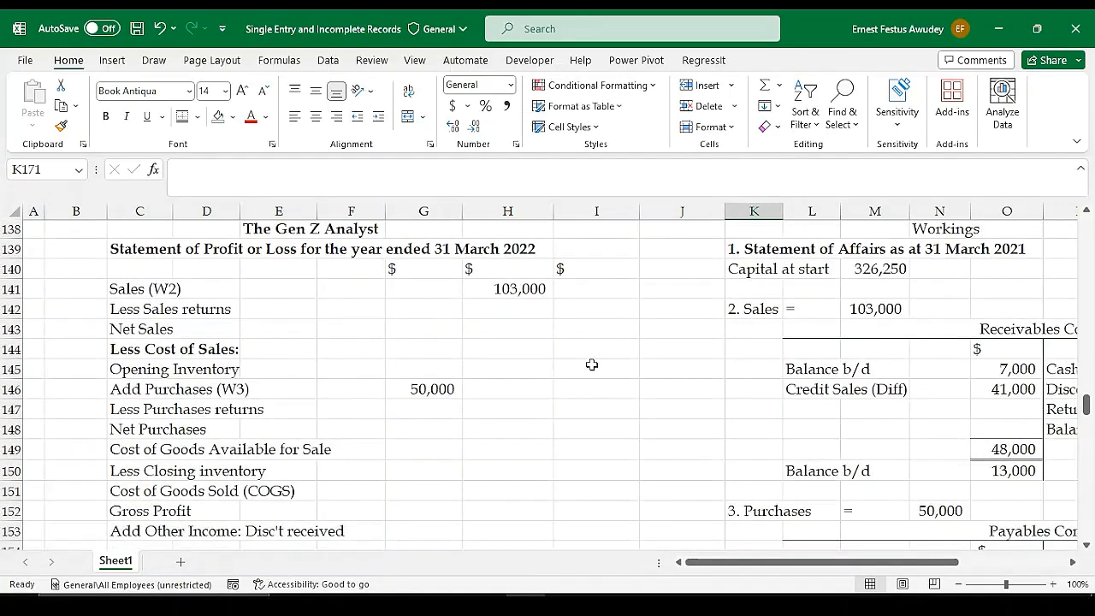
scroll(704, 367, up, 3)
scroll(704, 367, down, 5)
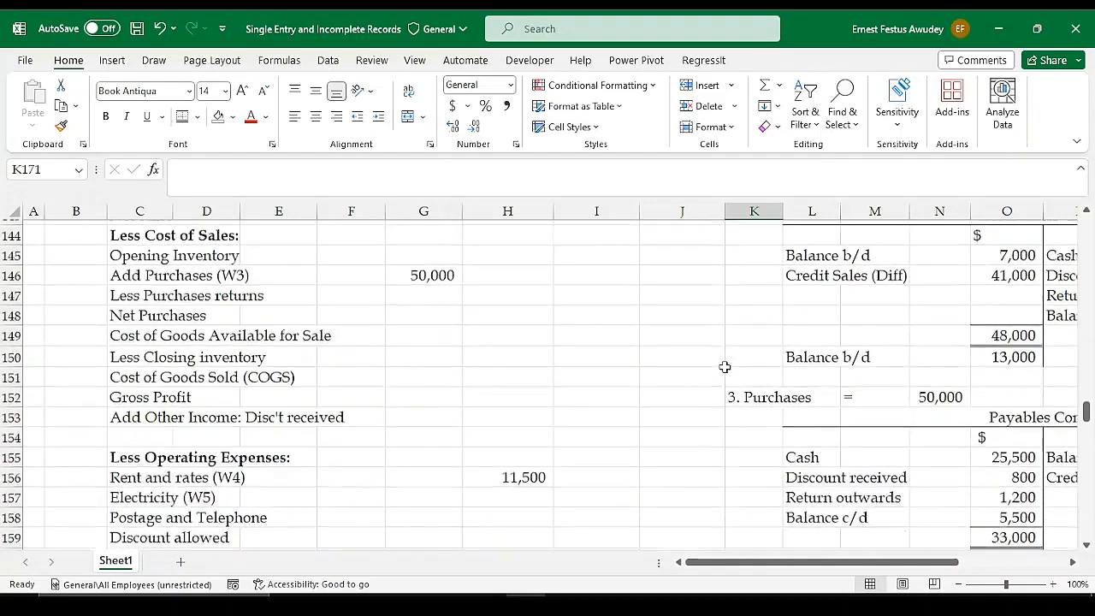
scroll(784, 379, down, 6)
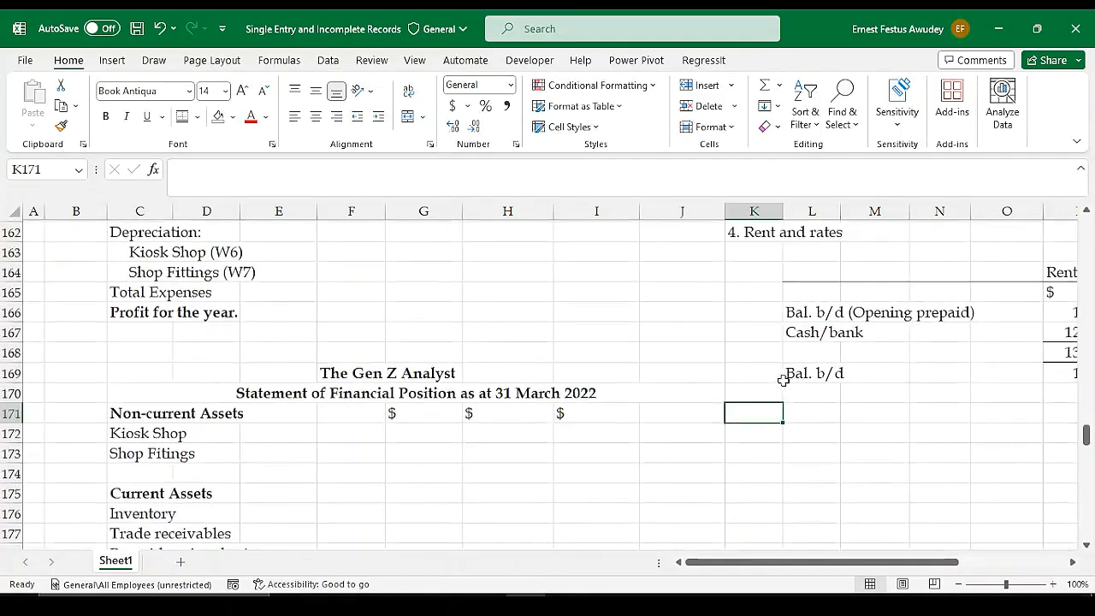
text(5. Electri)
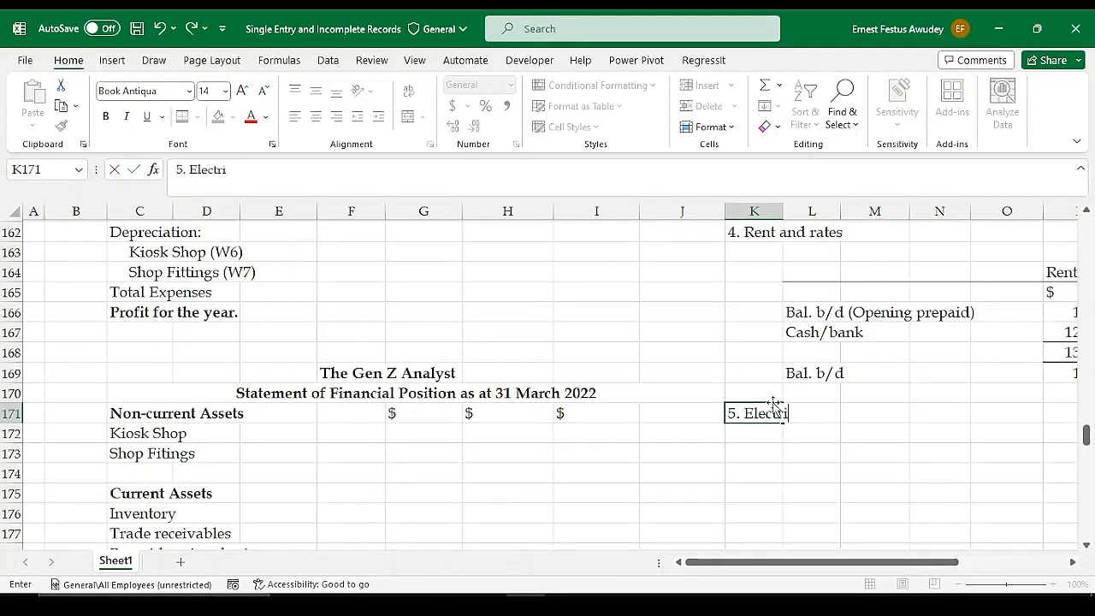
text(city)
key(Return)
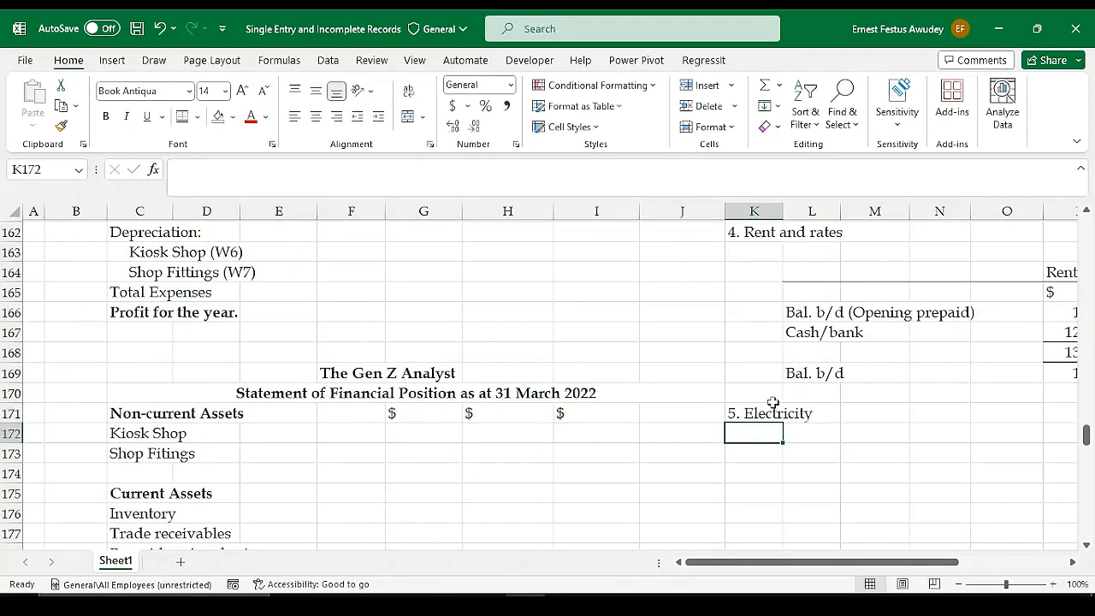
Review the electricity owings, the electricity payment in the cash summary and the Expenses Account template
click(817, 455)
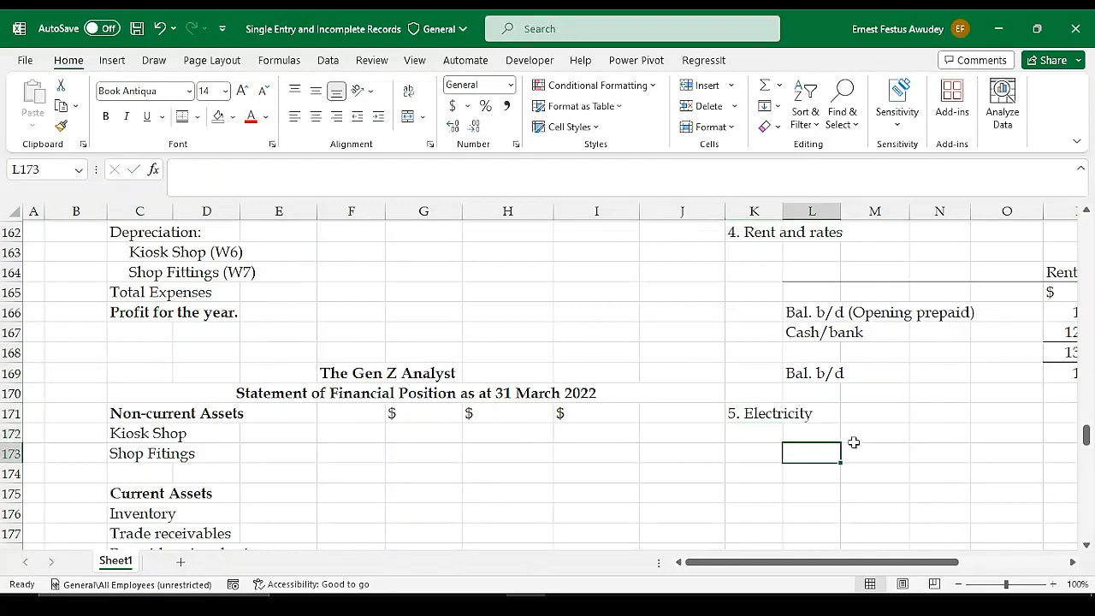
mouse_move(824, 562)
mouse_down()
mouse_move(859, 563)
mouse_move(824, 564)
mouse_up()
scroll(594, 379, up, 1)
scroll(594, 379, up, 6)
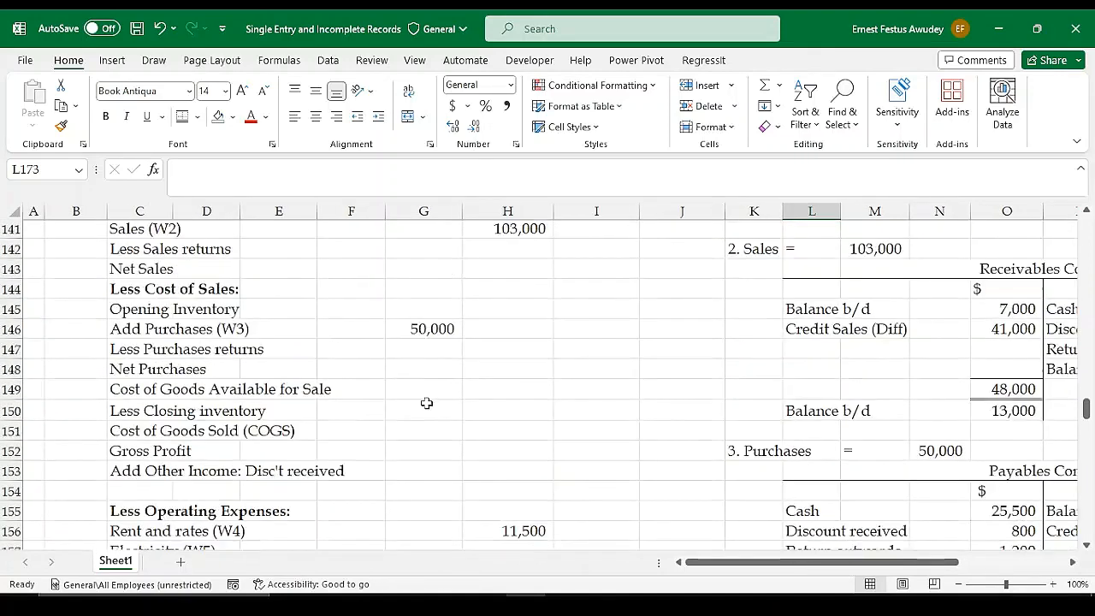
scroll(426, 403, up, 9)
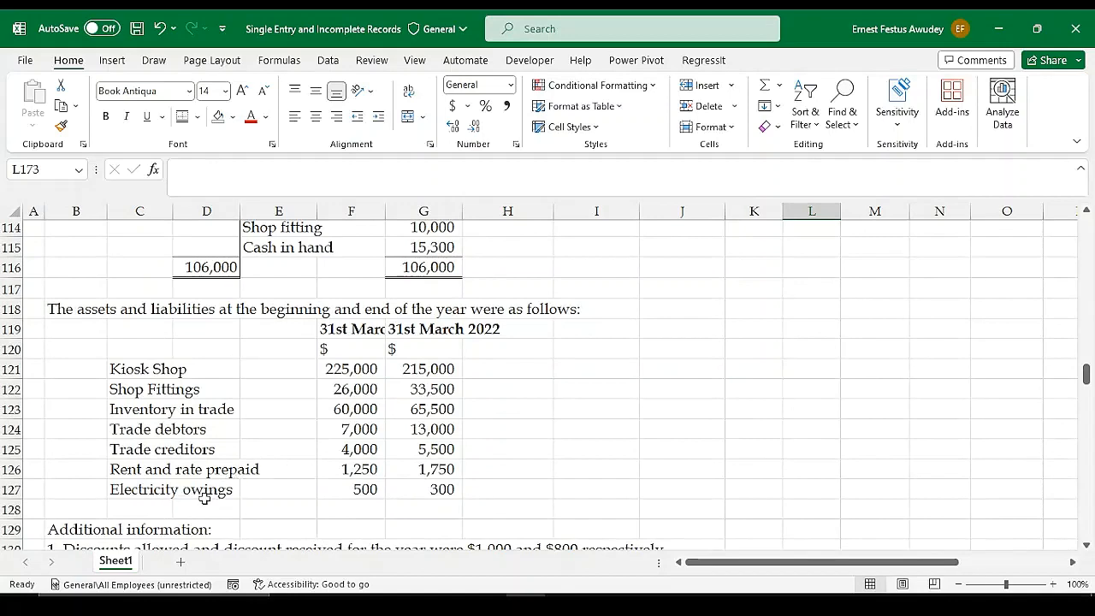
scroll(375, 491, up, 9)
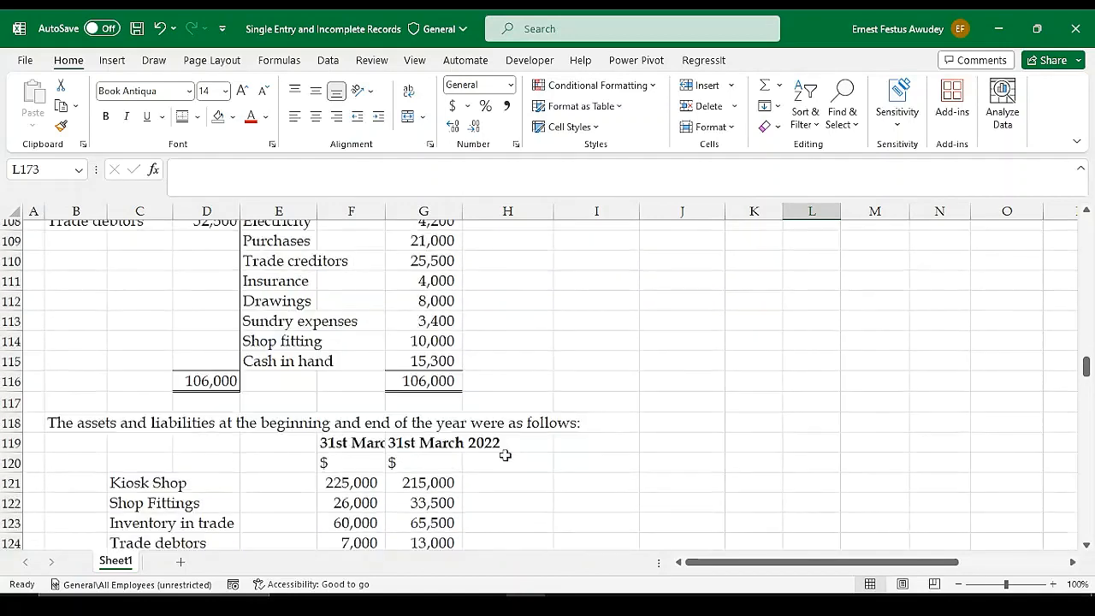
scroll(579, 447, up, 1)
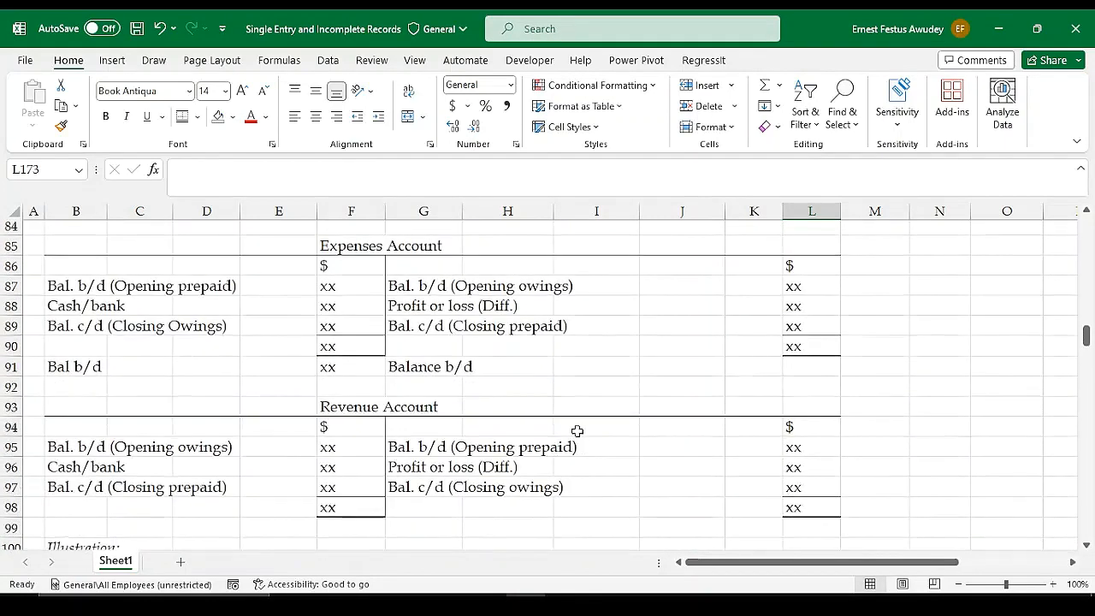
scroll(679, 435, down, 20)
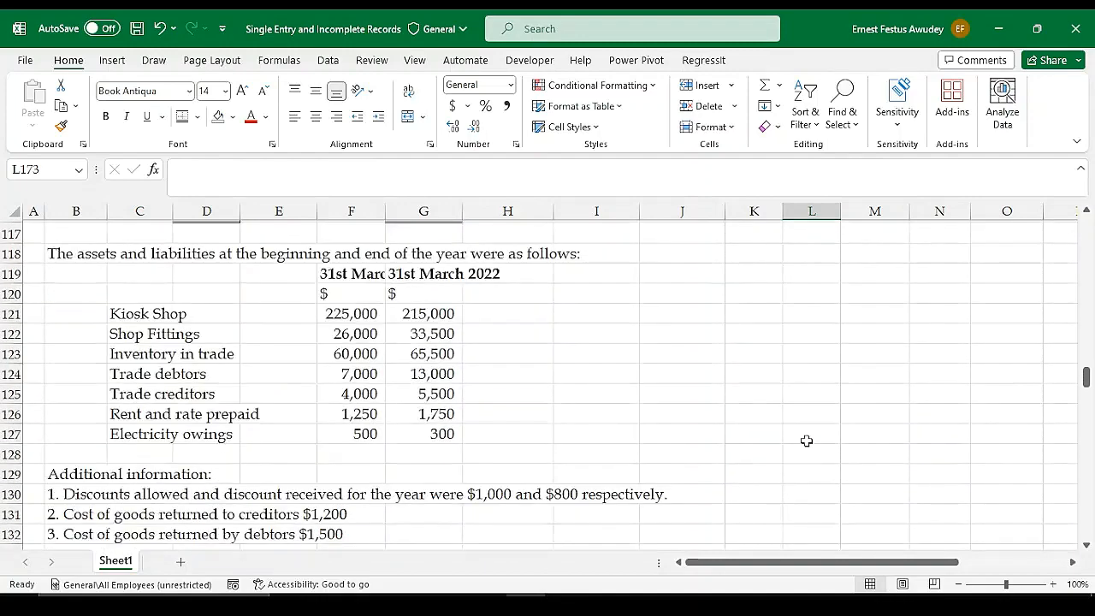
scroll(832, 462, down, 5)
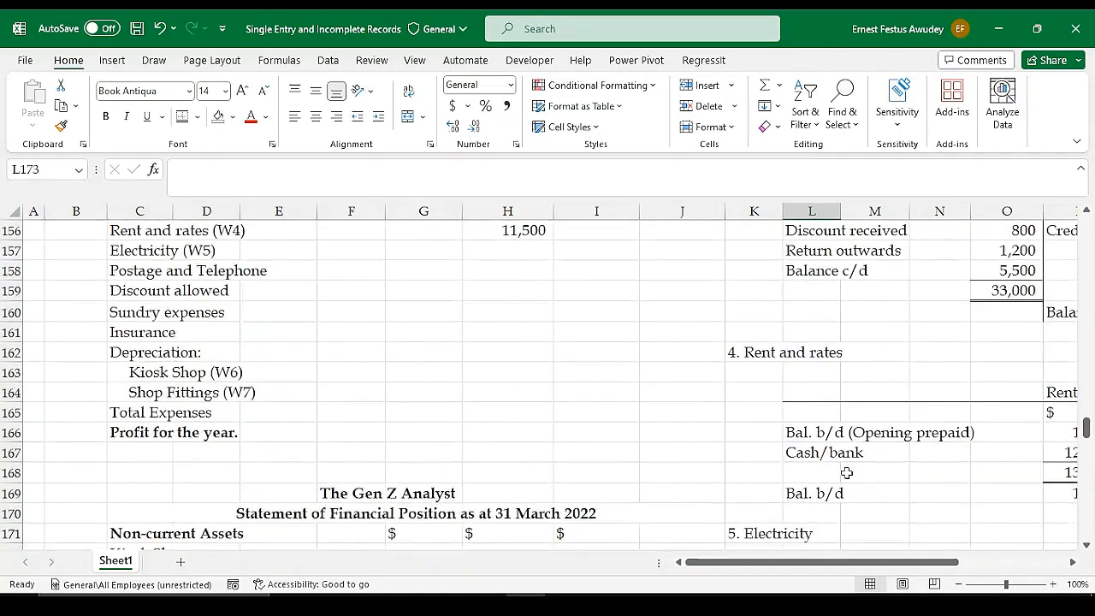
Copy the Rent and rates account block L164:V169 and paste it at L173 under the Electricity heading
drag(822, 562, 924, 562)
drag(795, 562, 822, 563)
drag(372, 335, 1008, 433)
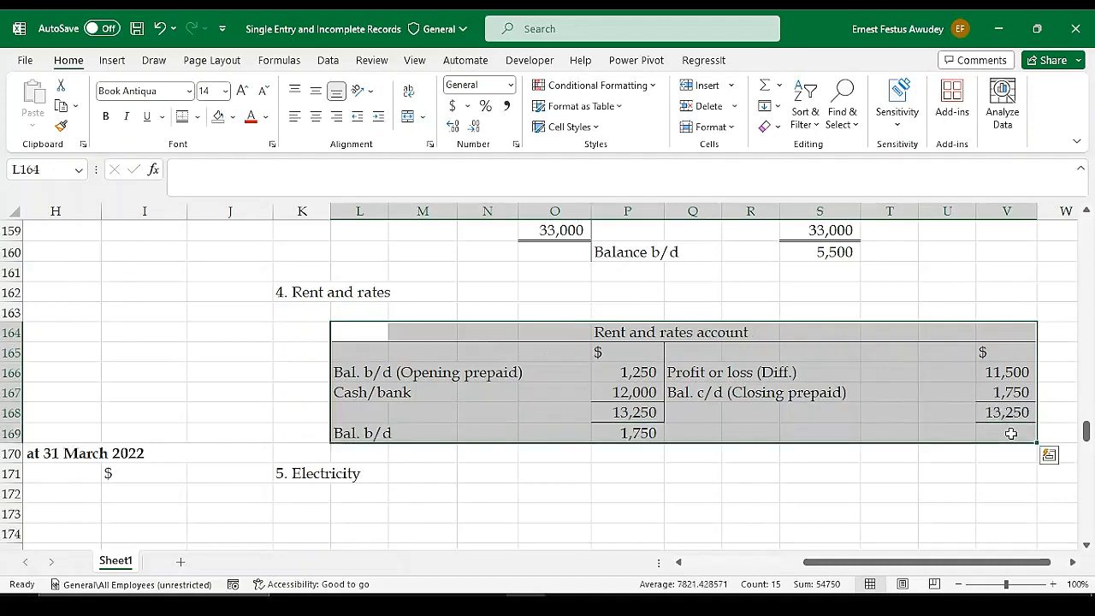
key(ctrl+c)
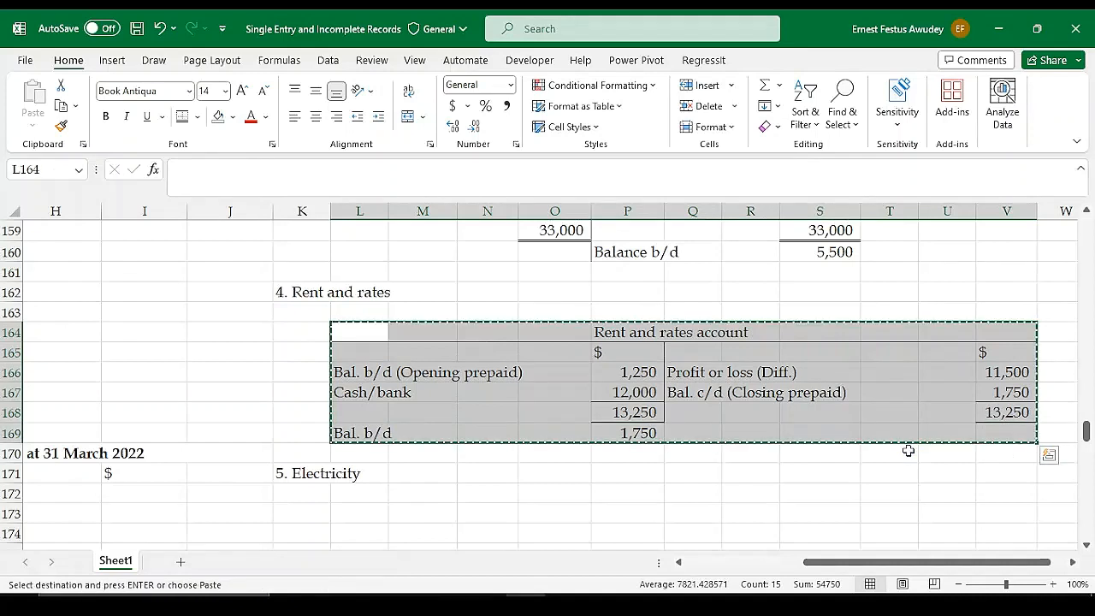
click(320, 514)
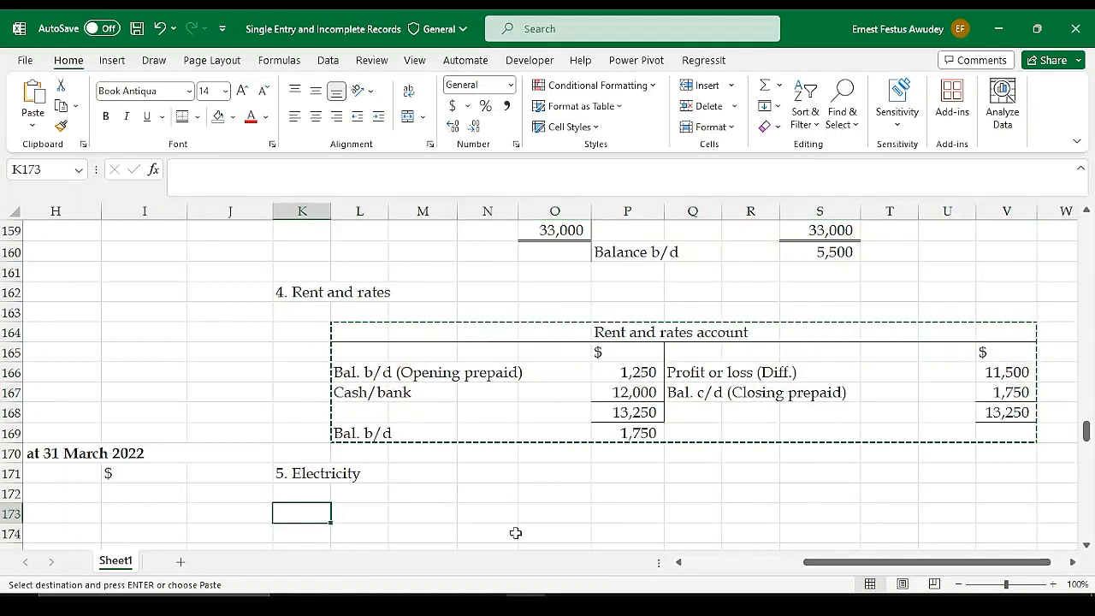
click(343, 518)
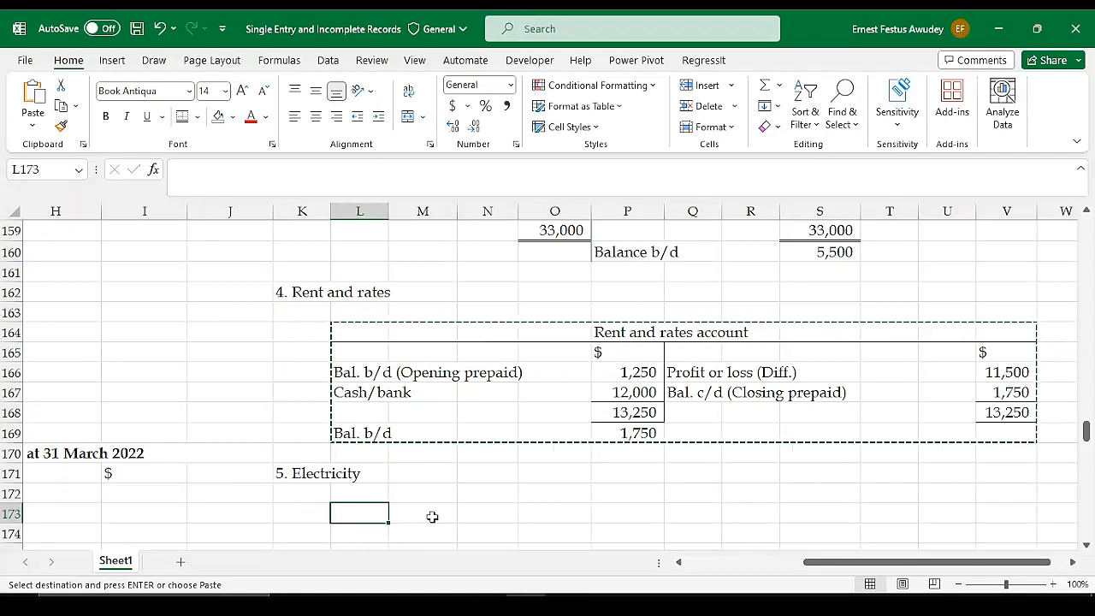
key(ctrl+v)
Change the pasted account's title in P173 to "Electricity account"
scroll(591, 505, down, 1)
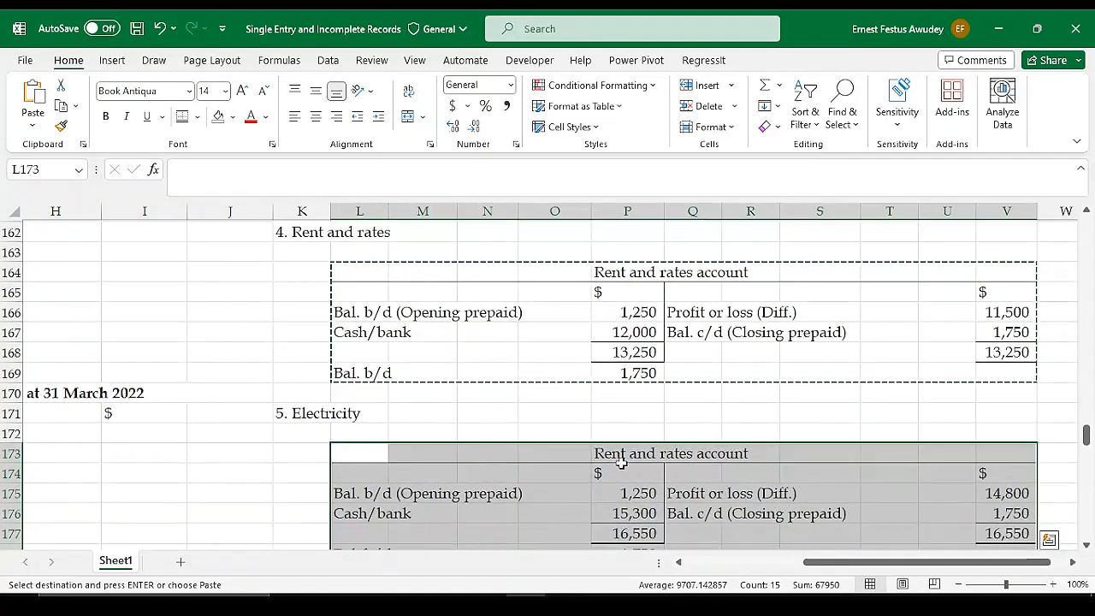
click(622, 455)
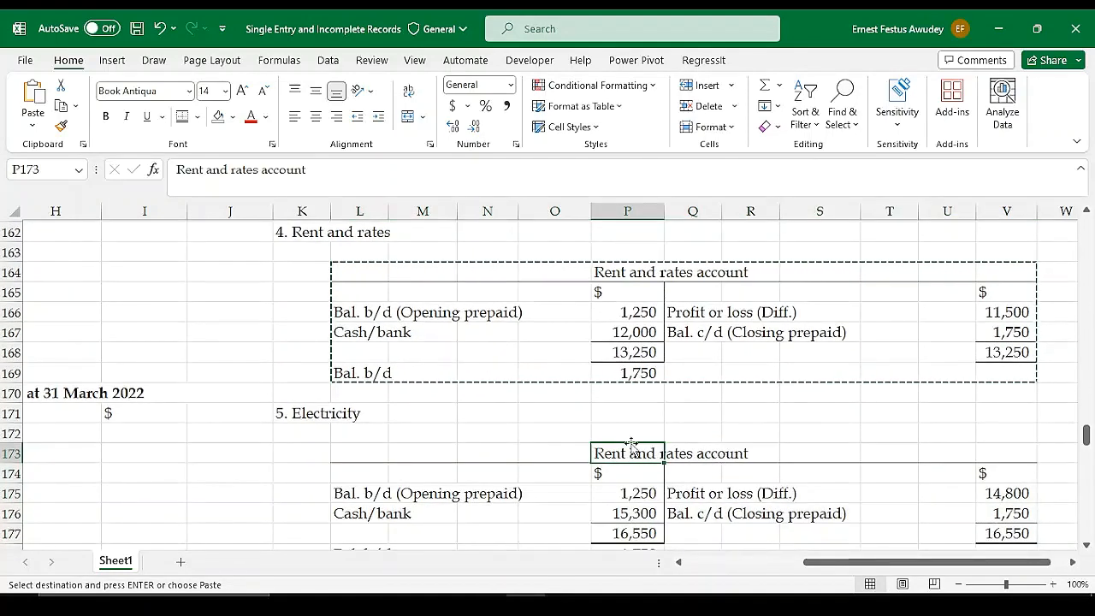
double_click(664, 453)
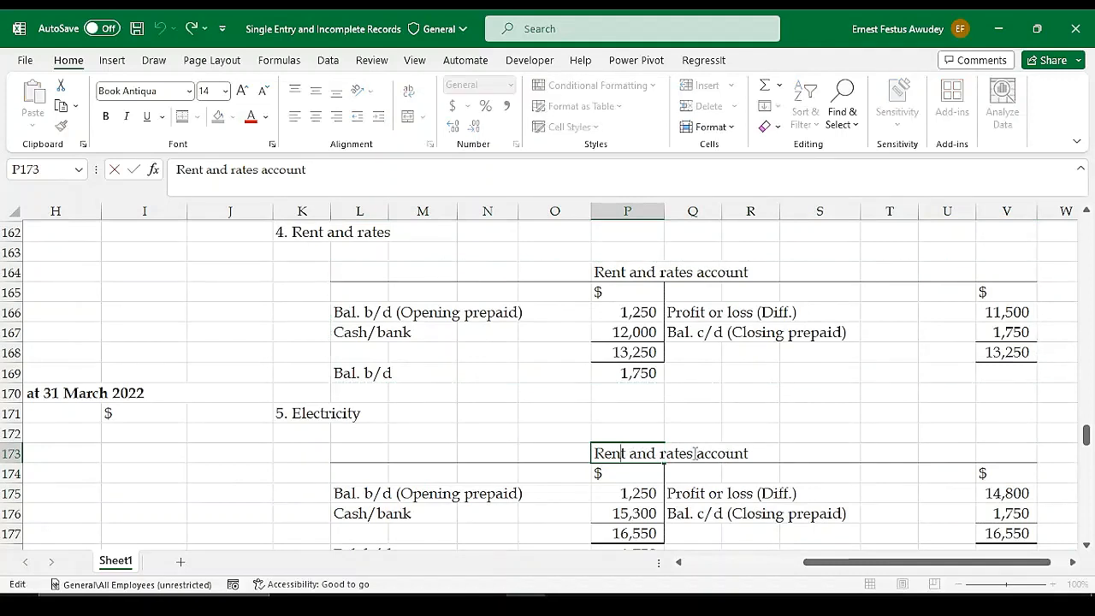
drag(699, 453, 590, 454)
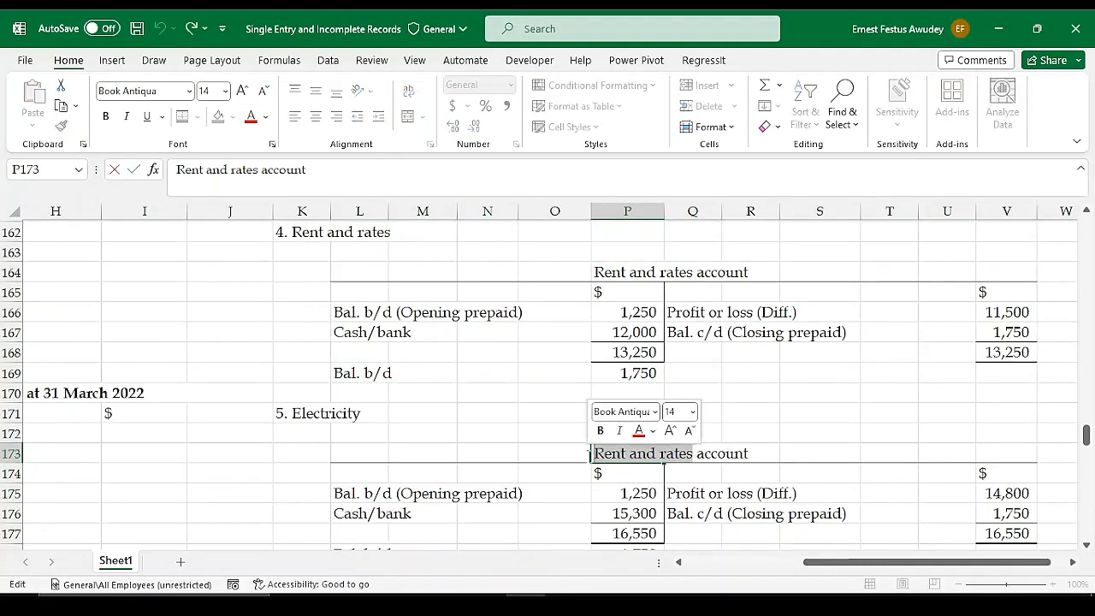
text(Elect)
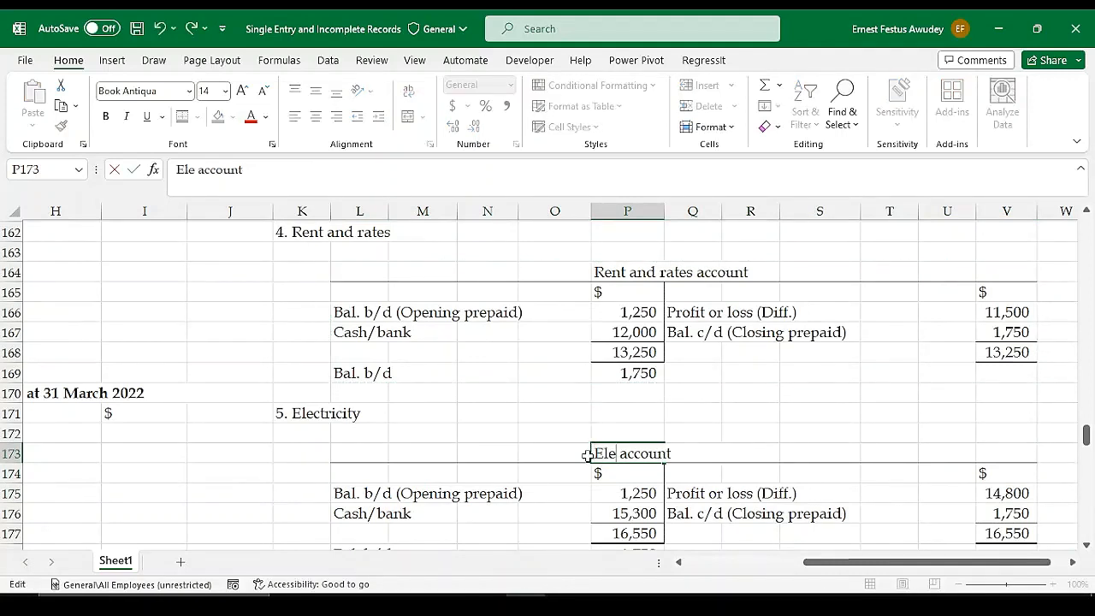
text(ricity)
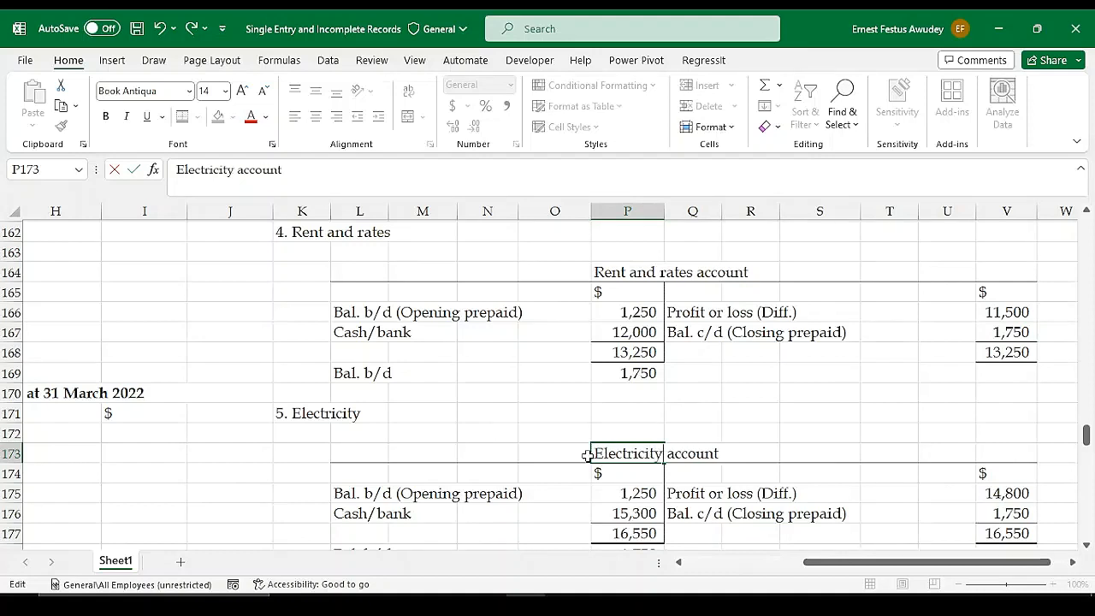
key(Return)
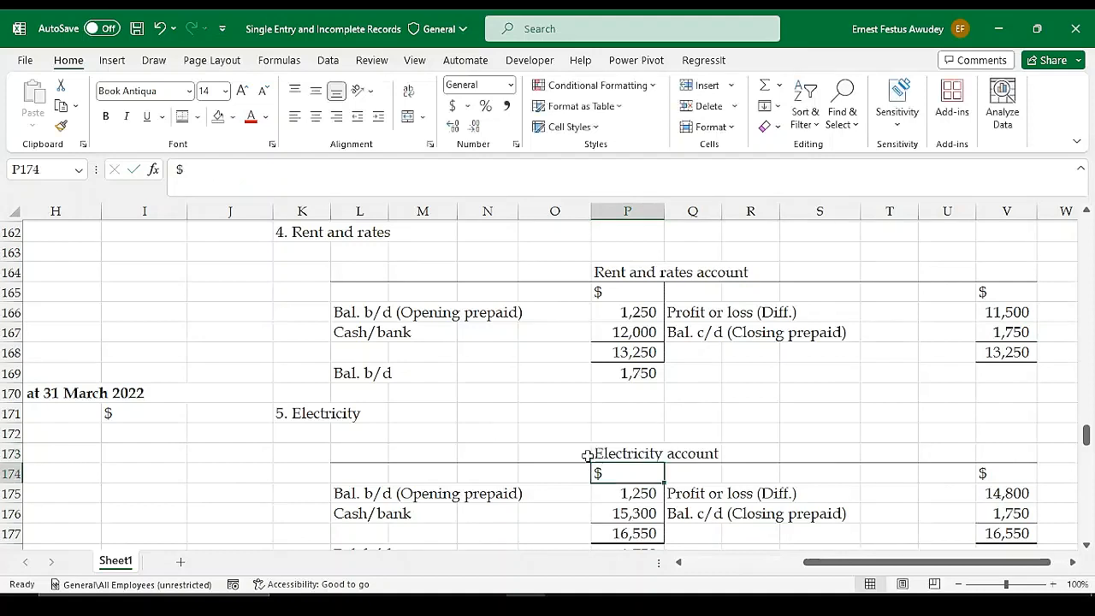
click(841, 604)
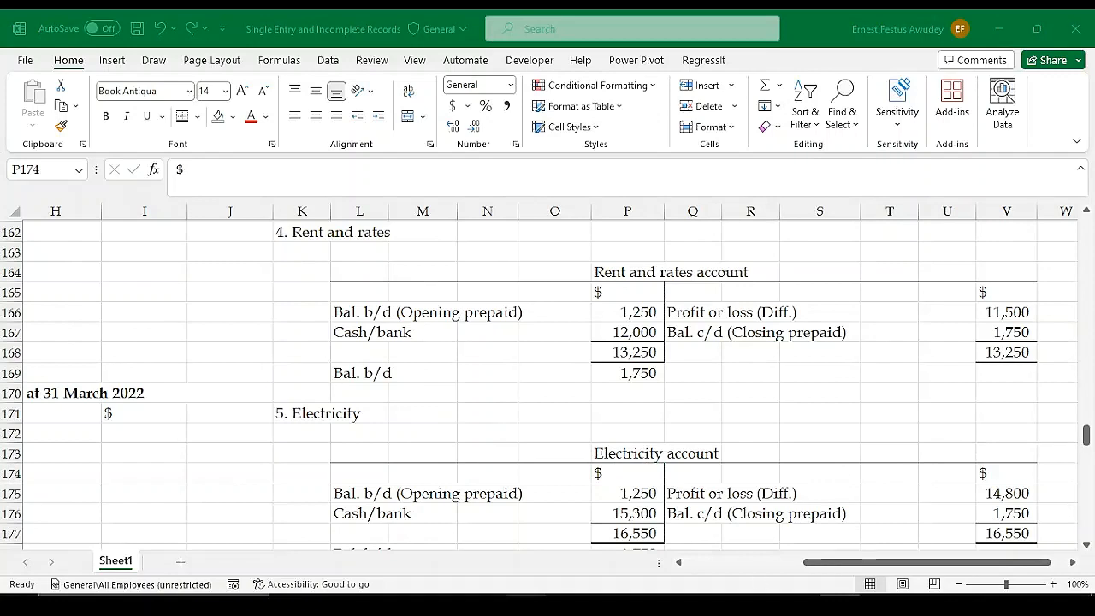
click(526, 603)
click(620, 514)
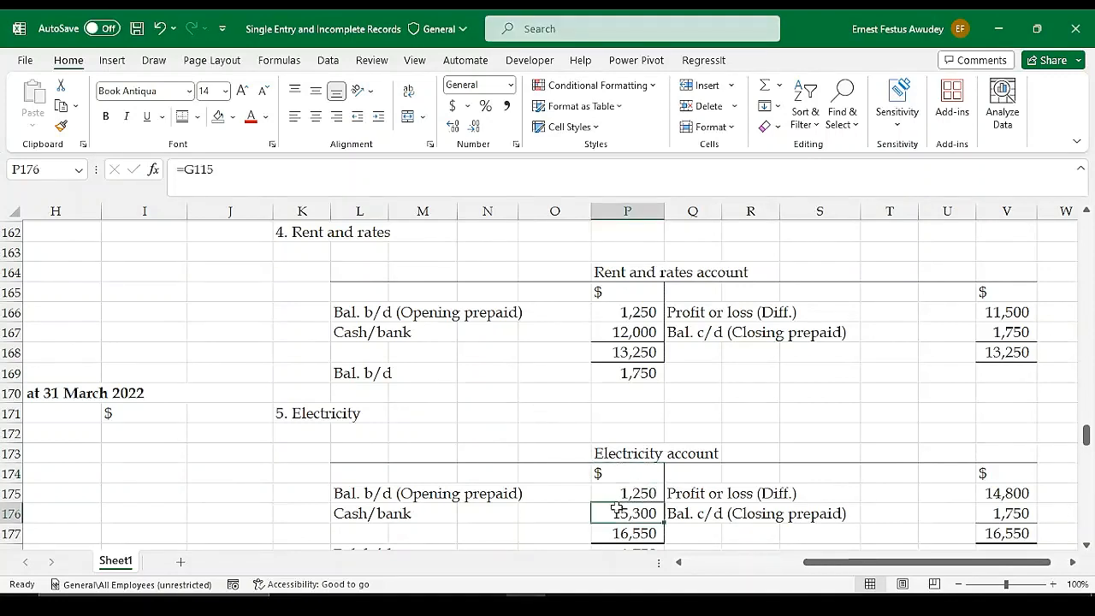
click(612, 492)
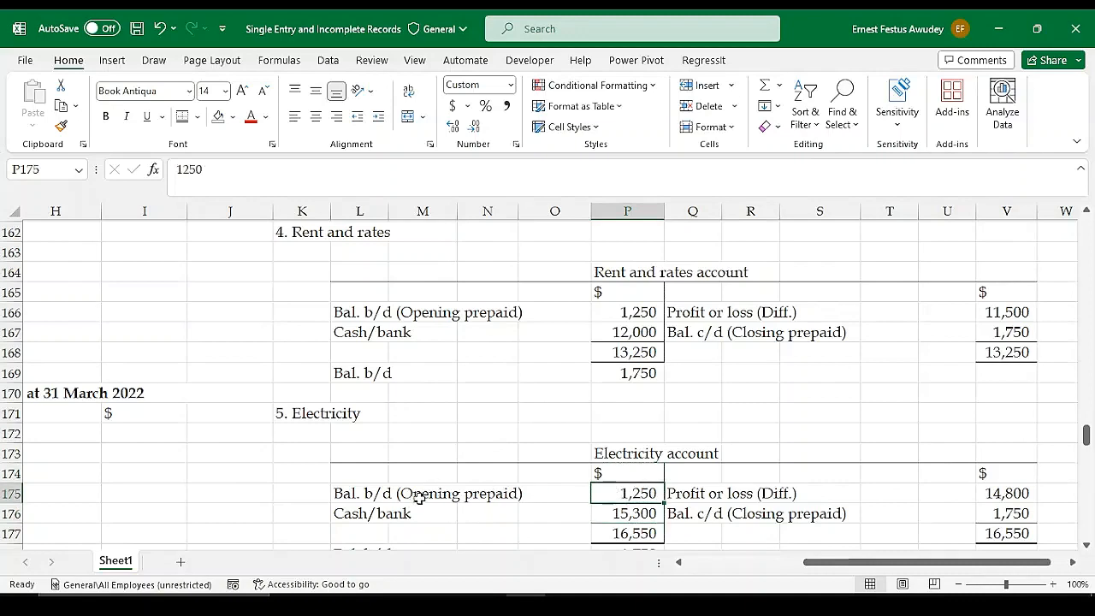
Clear the copied labels and amounts from L175:V177 in the Electricity account
scroll(499, 519, down, 1)
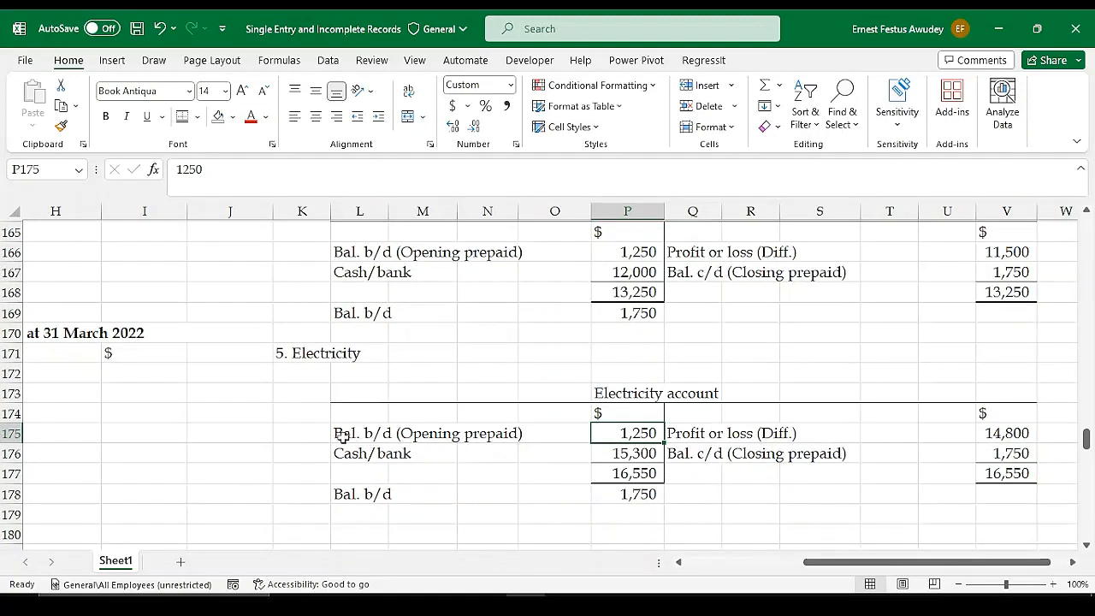
drag(342, 432, 524, 436)
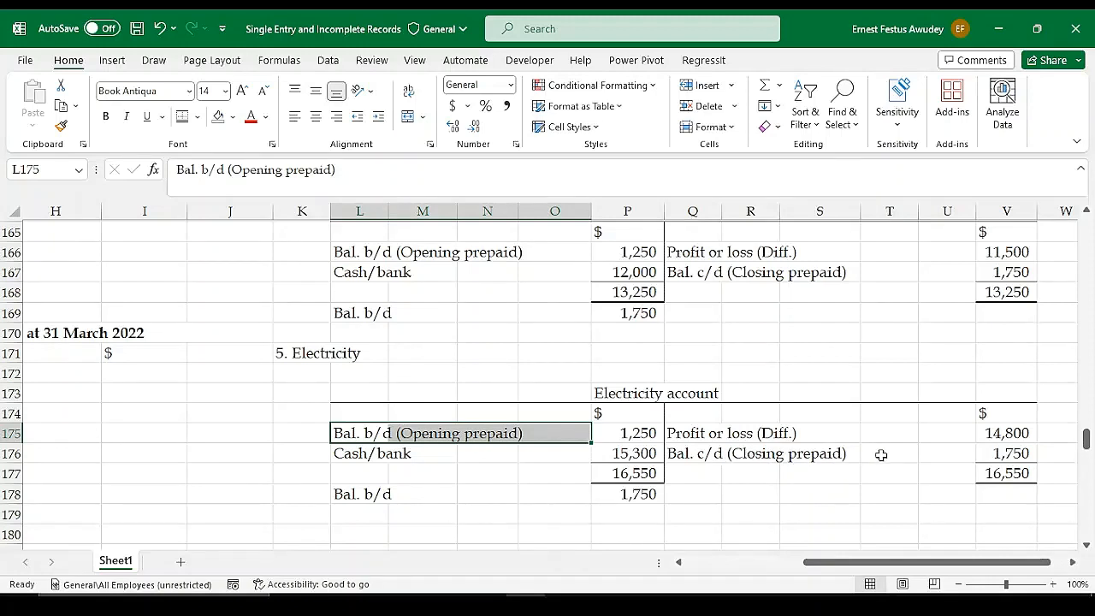
scroll(844, 459, up, 2)
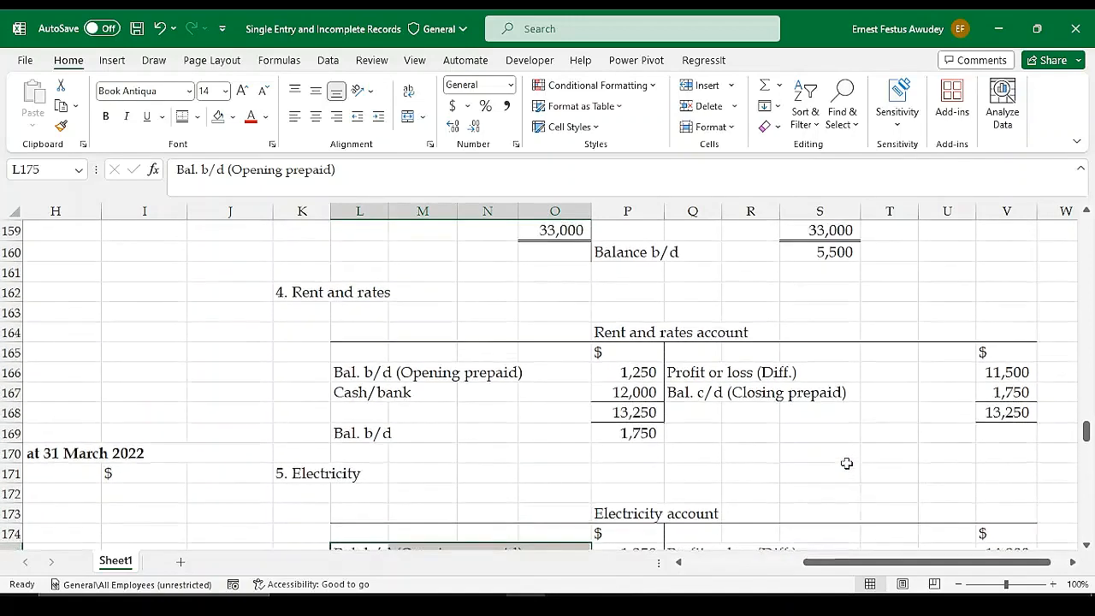
scroll(844, 458, down, 2)
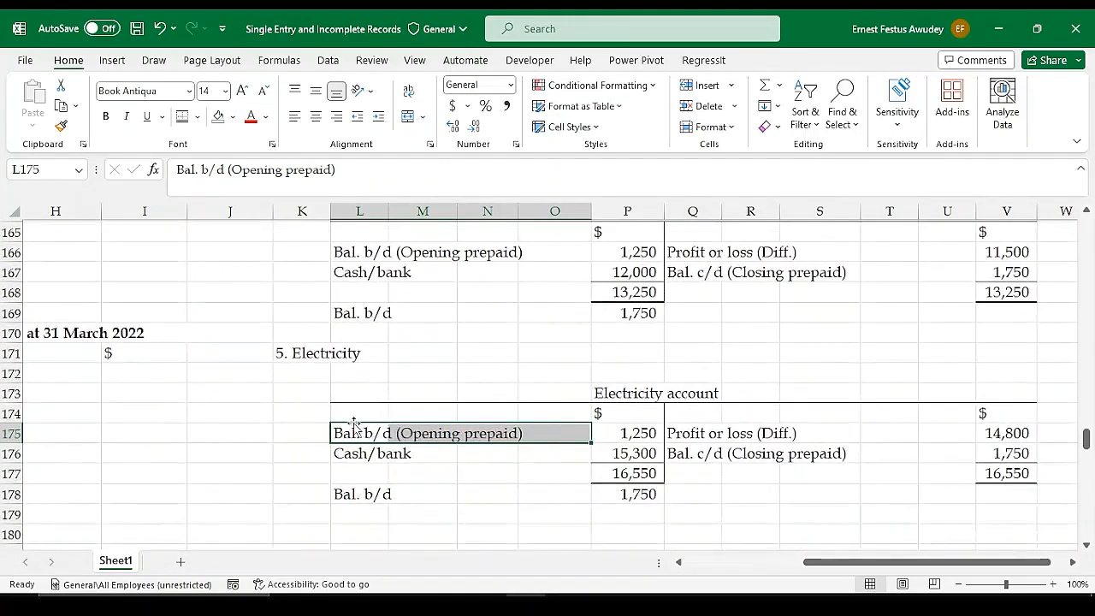
drag(358, 415, 693, 415)
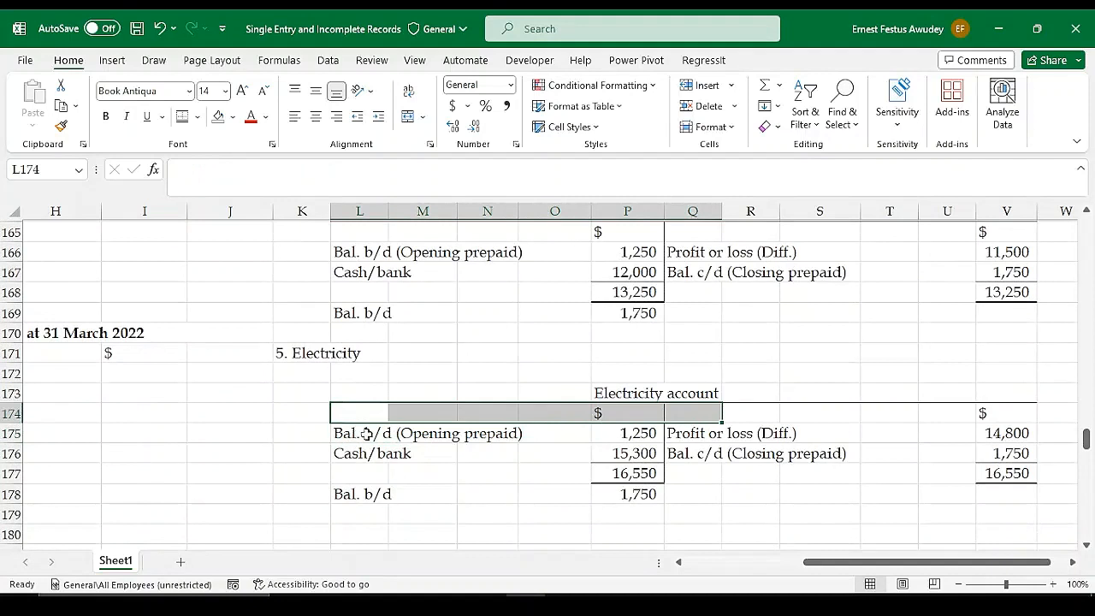
drag(362, 430, 1034, 475)
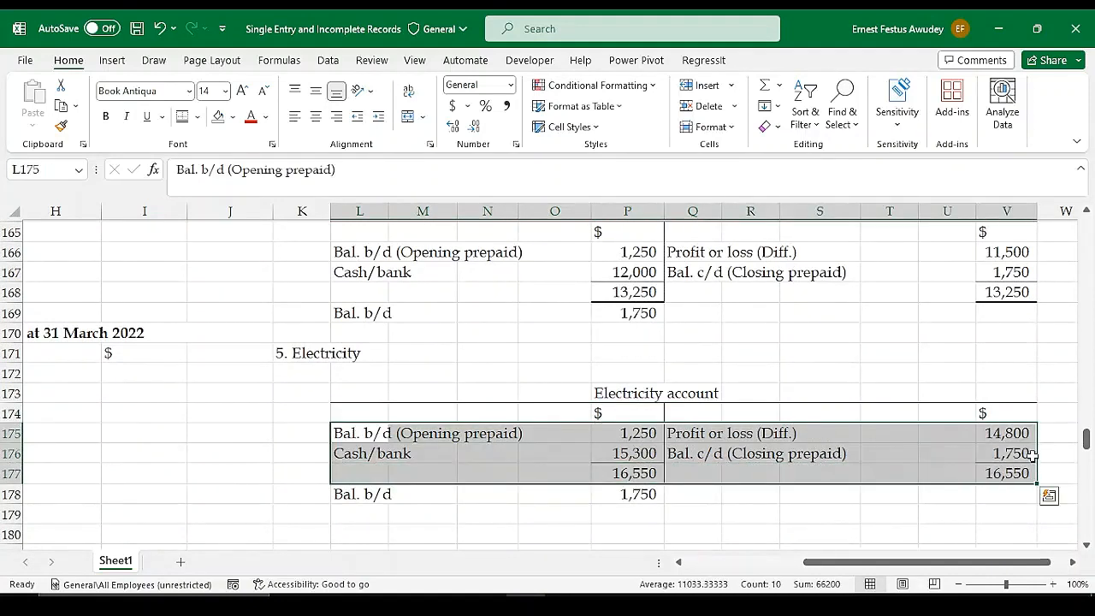
key(Delete)
scroll(253, 490, up, 9)
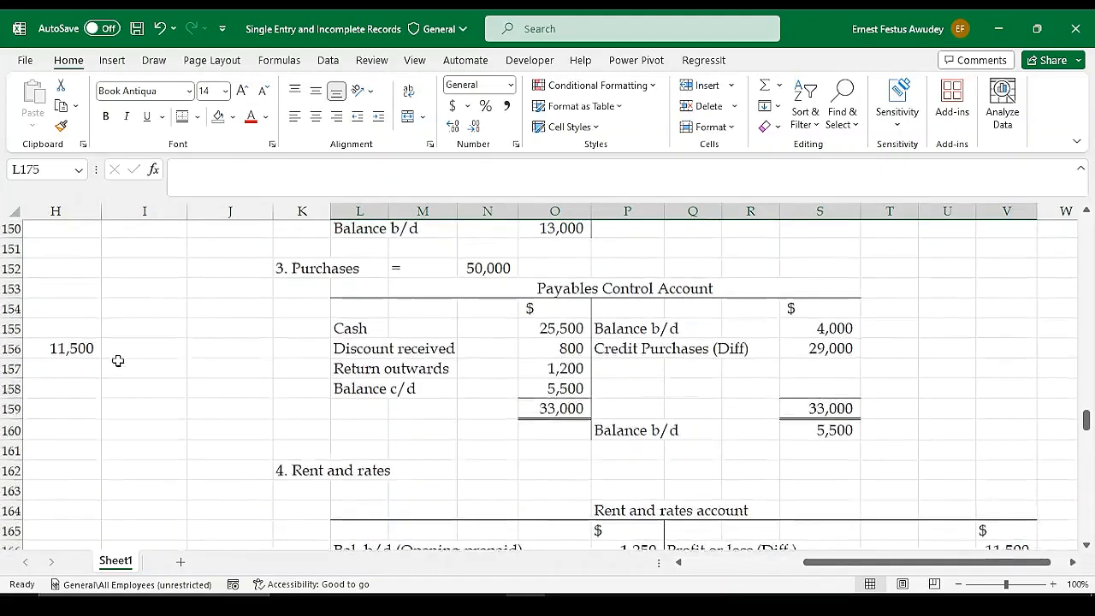
Check the electricity owings at the beginning and end of the year in the assets and liabilities list
drag(860, 556, 745, 557)
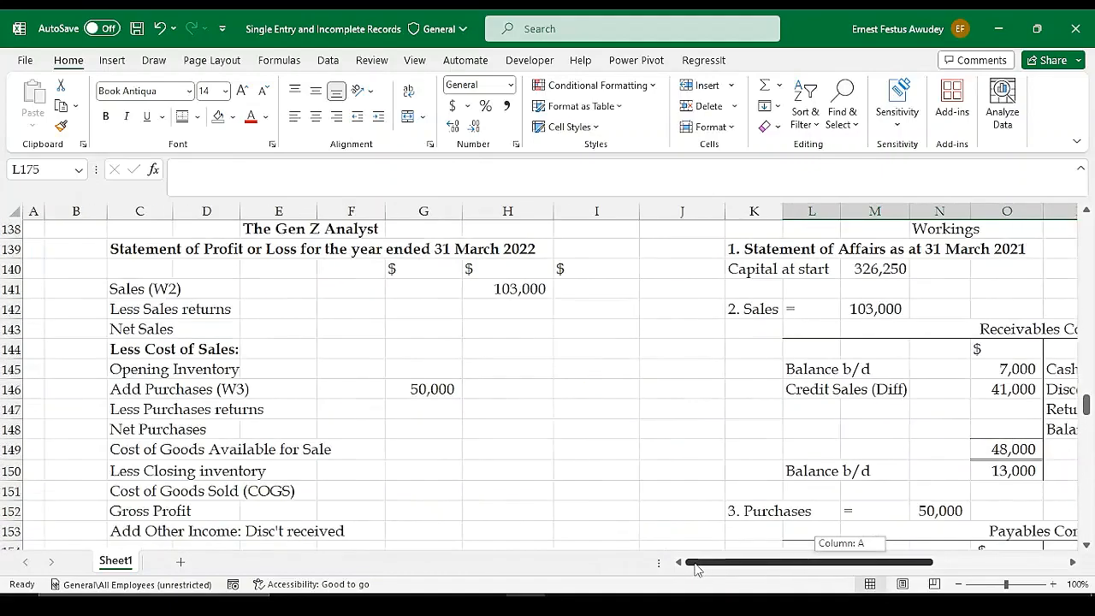
scroll(408, 437, up, 6)
scroll(513, 335, up, 3)
scroll(856, 359, down, 13)
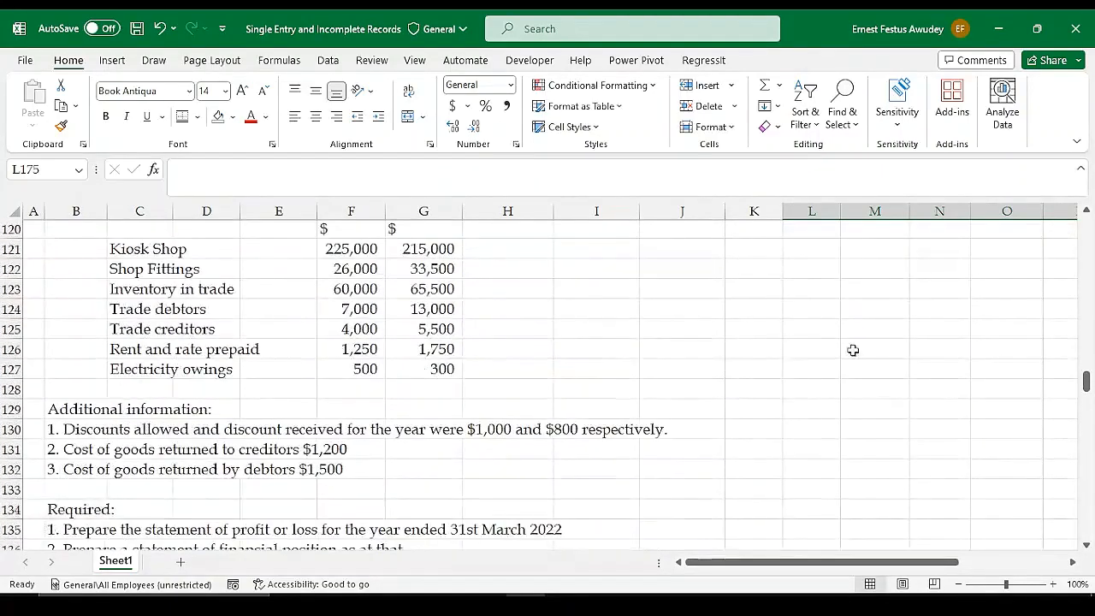
scroll(873, 394, down, 3)
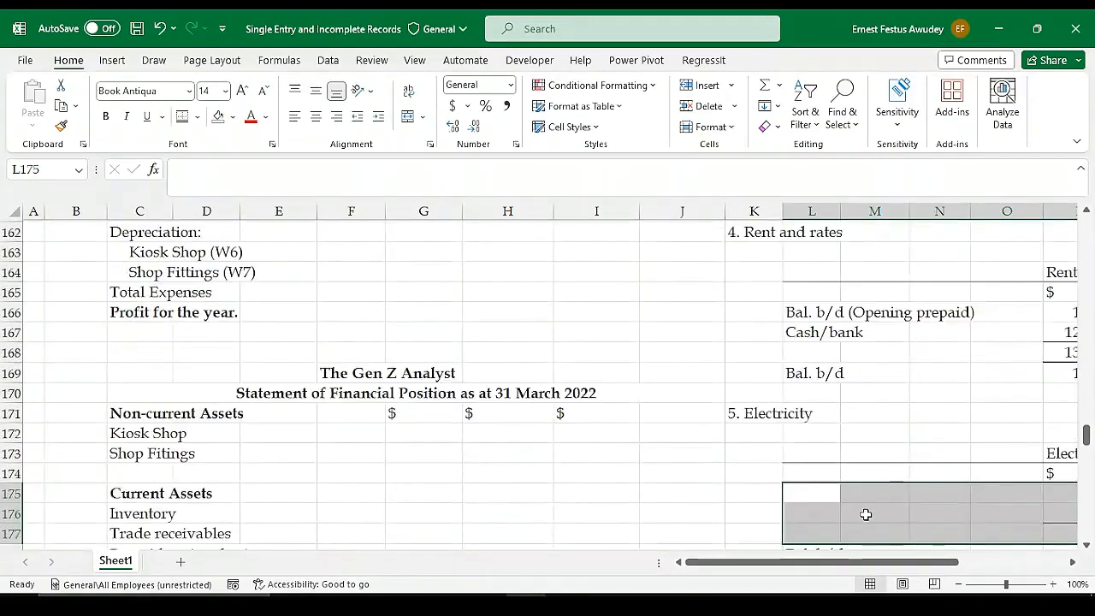
scroll(862, 522, down, 1)
drag(850, 565, 1015, 571)
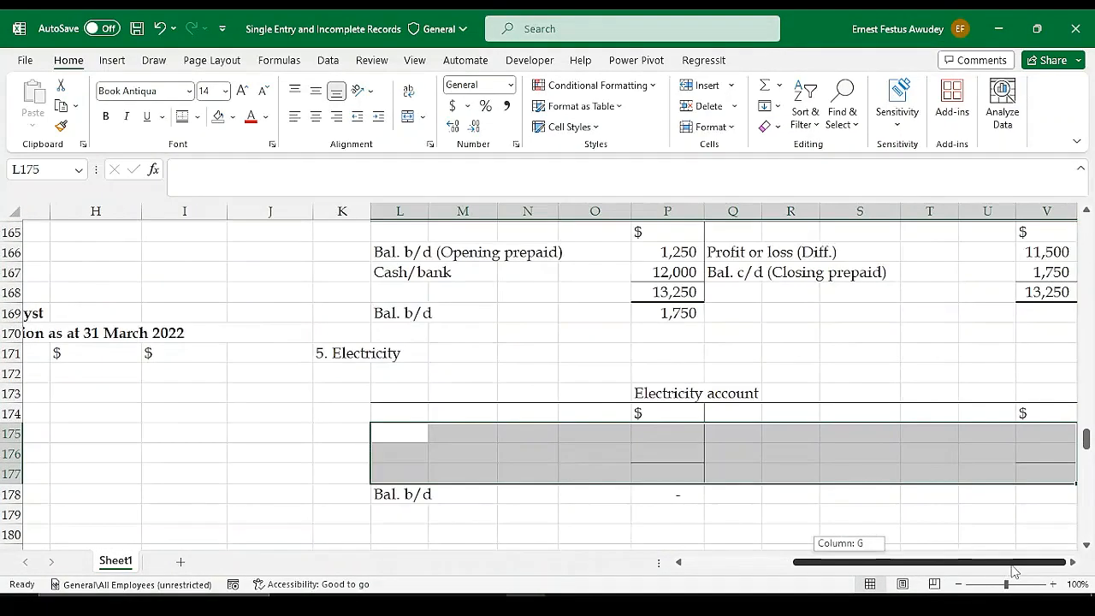
click(657, 448)
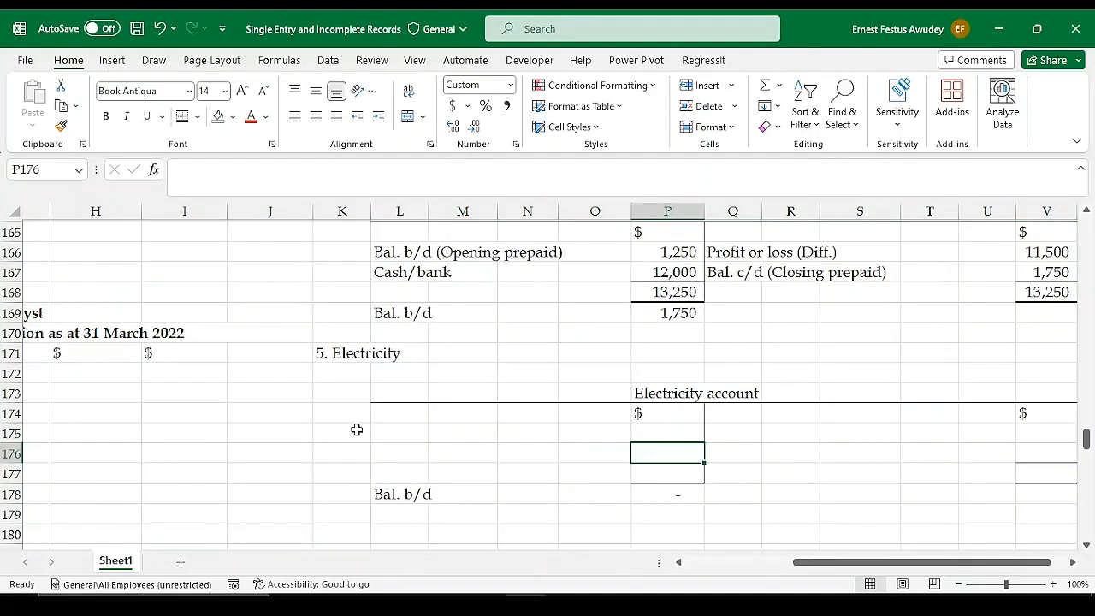
click(390, 441)
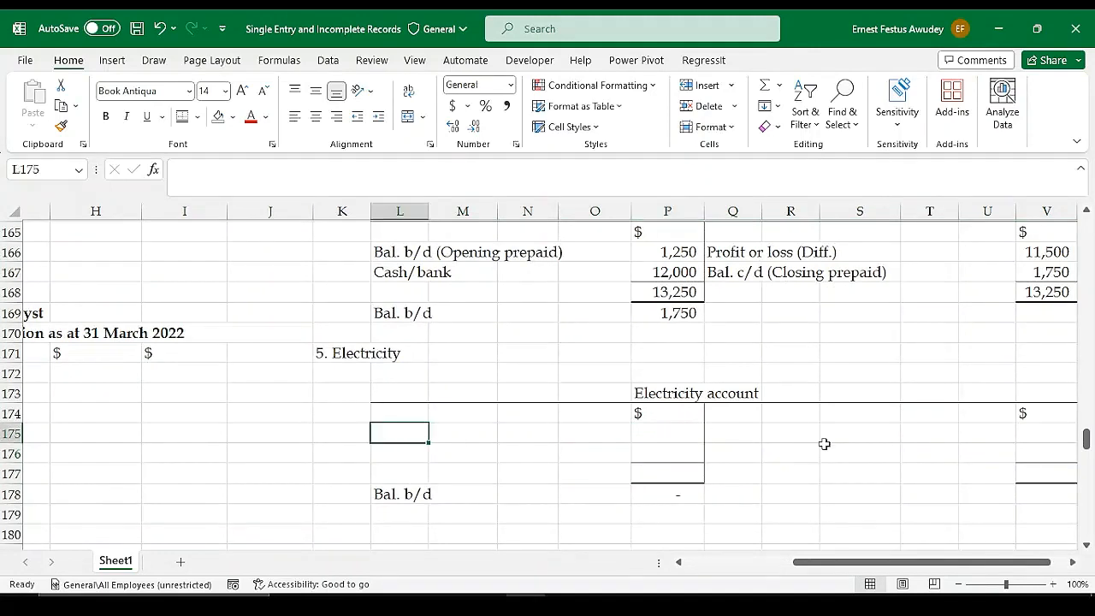
Label the first credit entry of the Electricity account in Q175 as "Bal b/d"
drag(864, 562, 874, 562)
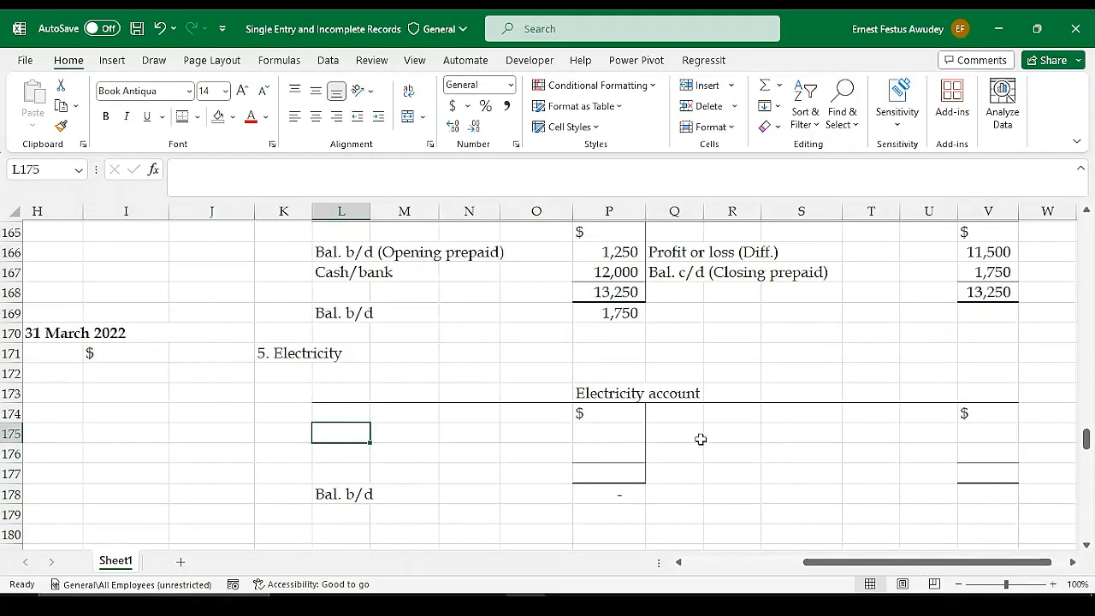
click(680, 432)
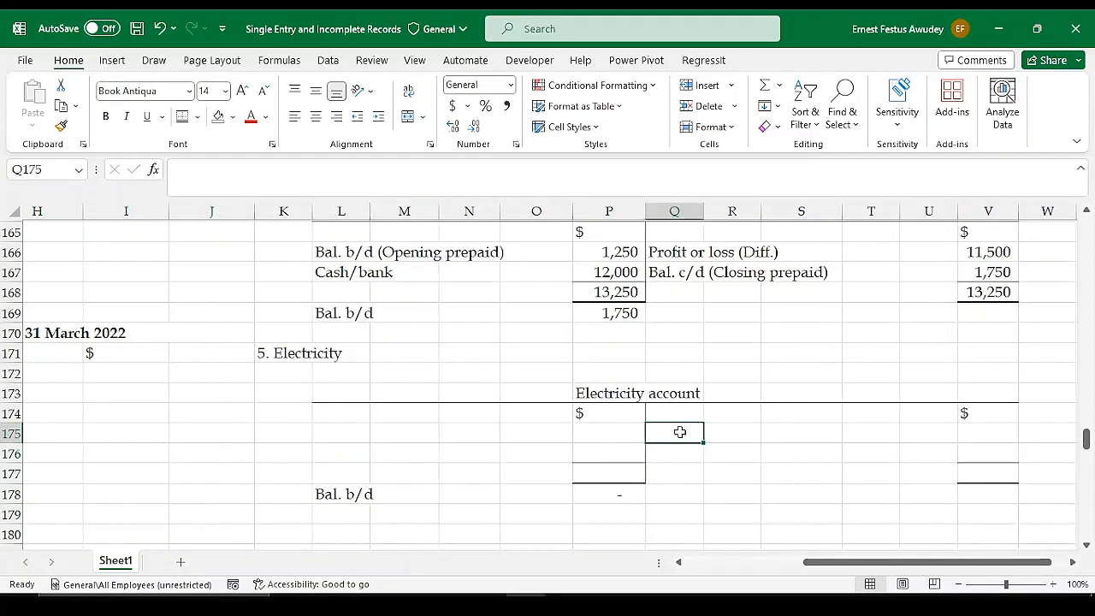
text(Bal)
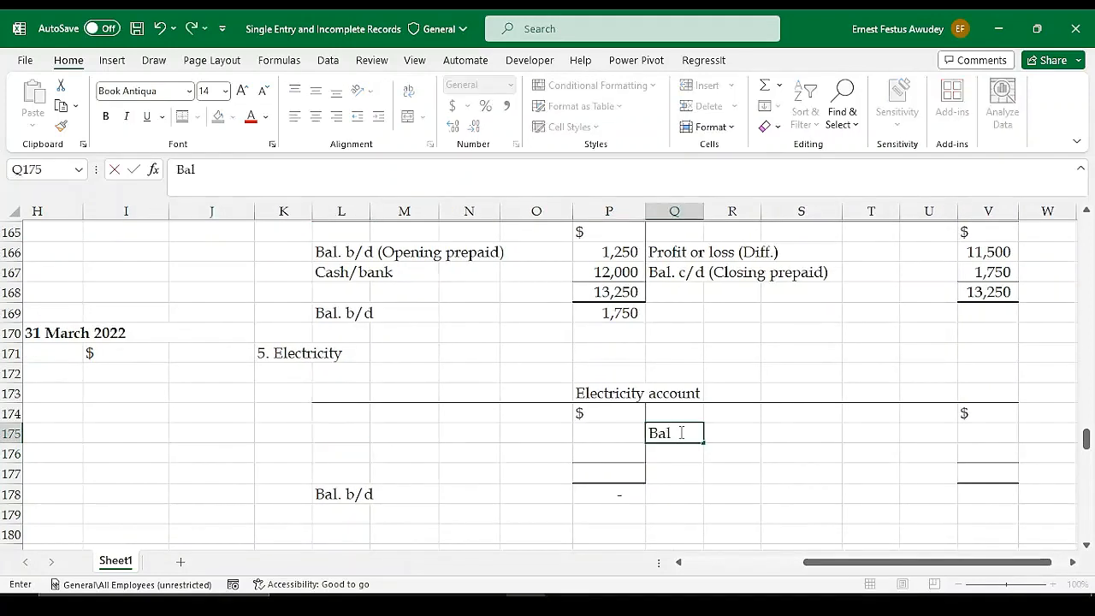
key(Right)
key(Right)
key(Right)
key(Right)
key(Right)
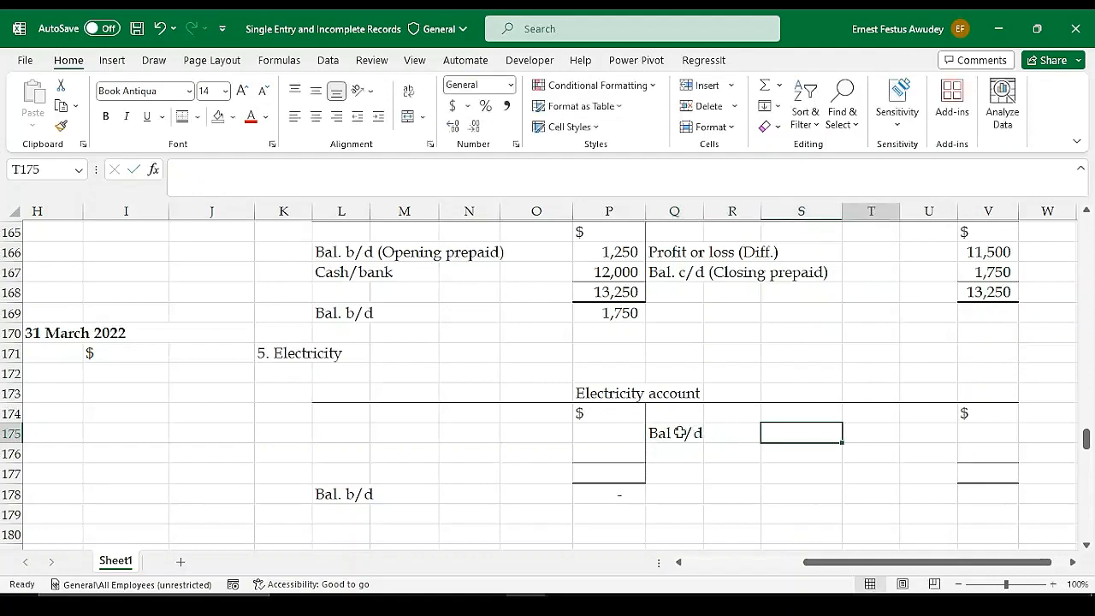
Link the Bal b/d amount in V175 to the opening electricity owings with =F127
text(=)
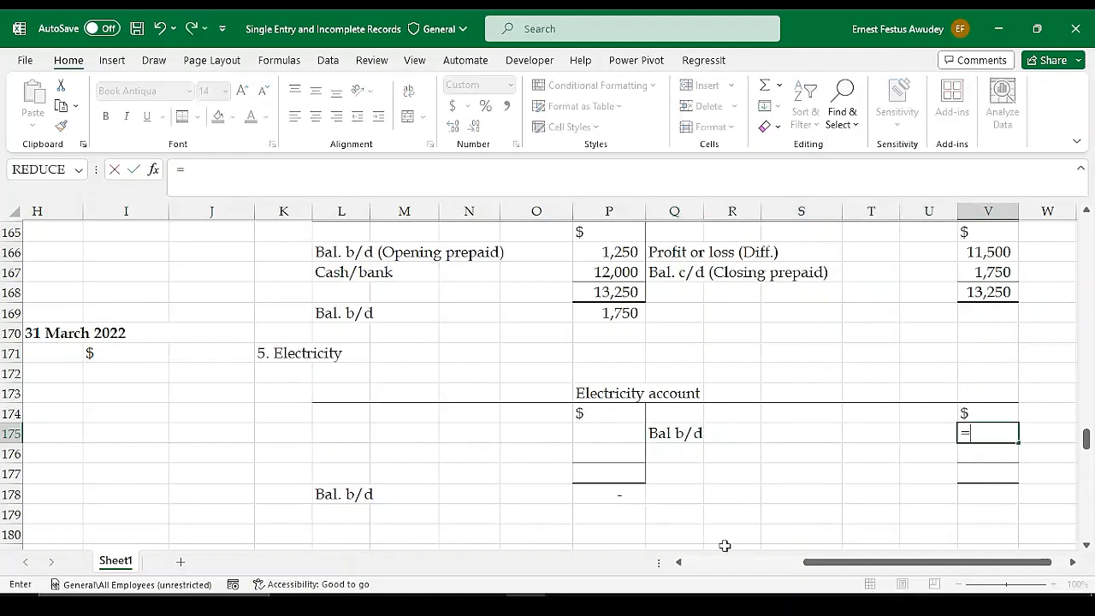
drag(821, 569, 692, 569)
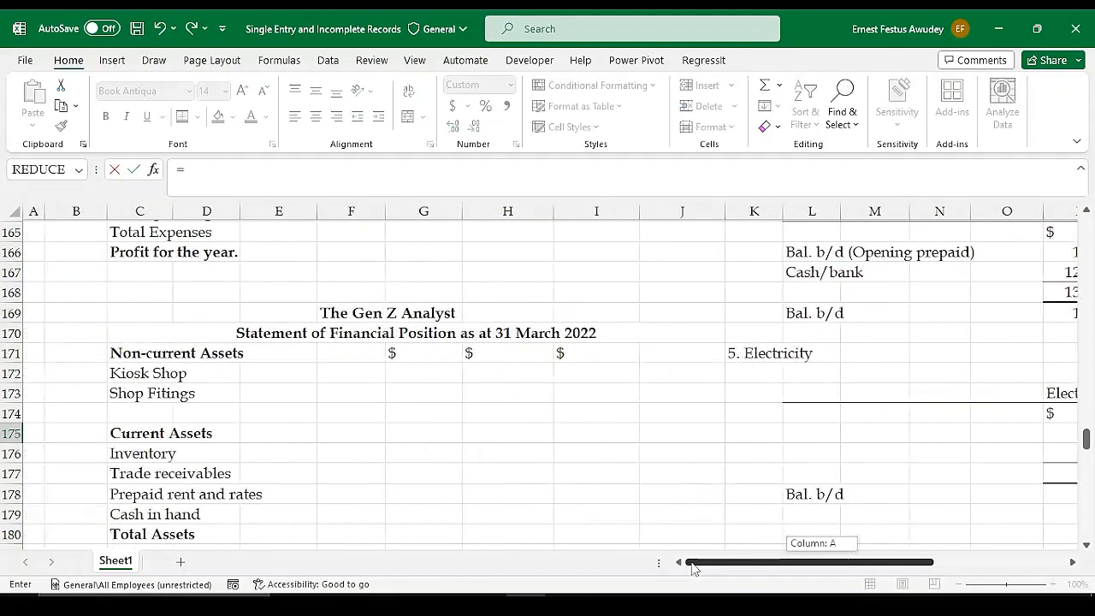
scroll(489, 432, up, 10)
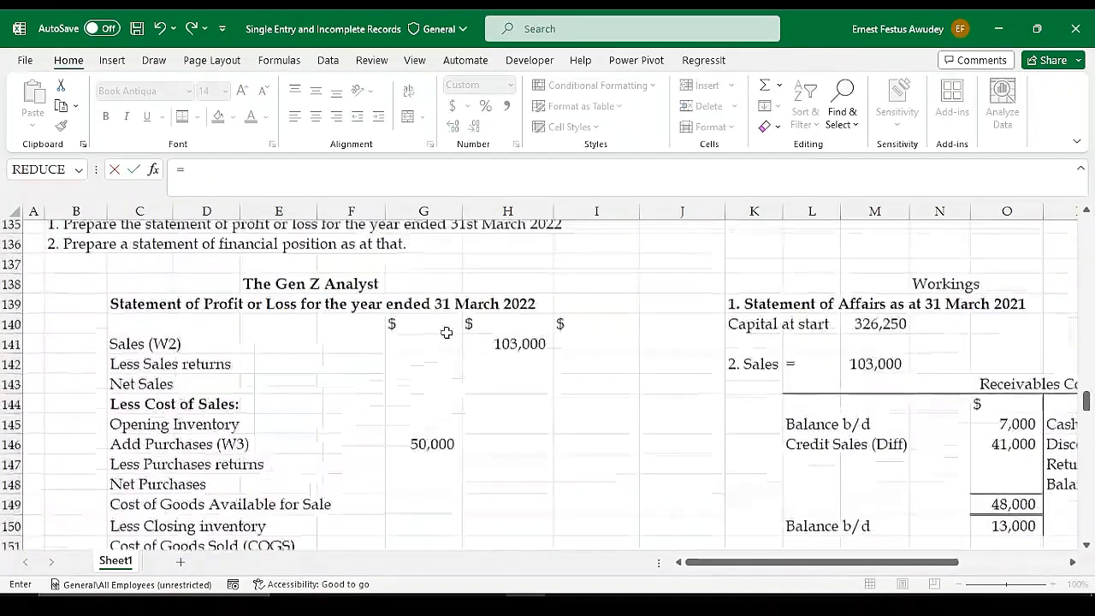
scroll(447, 332, up, 6)
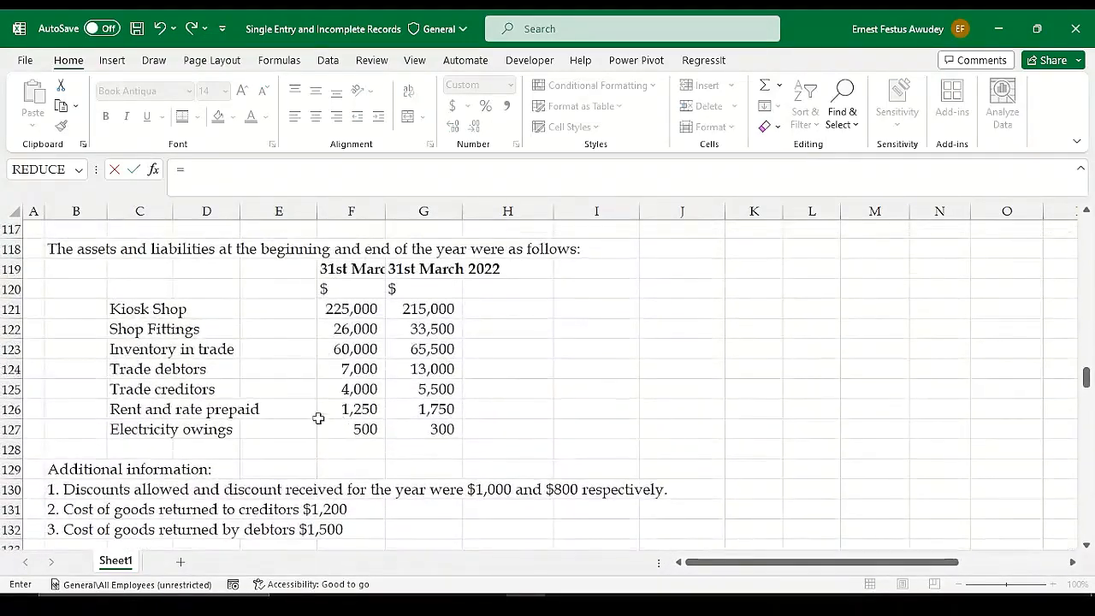
click(364, 429)
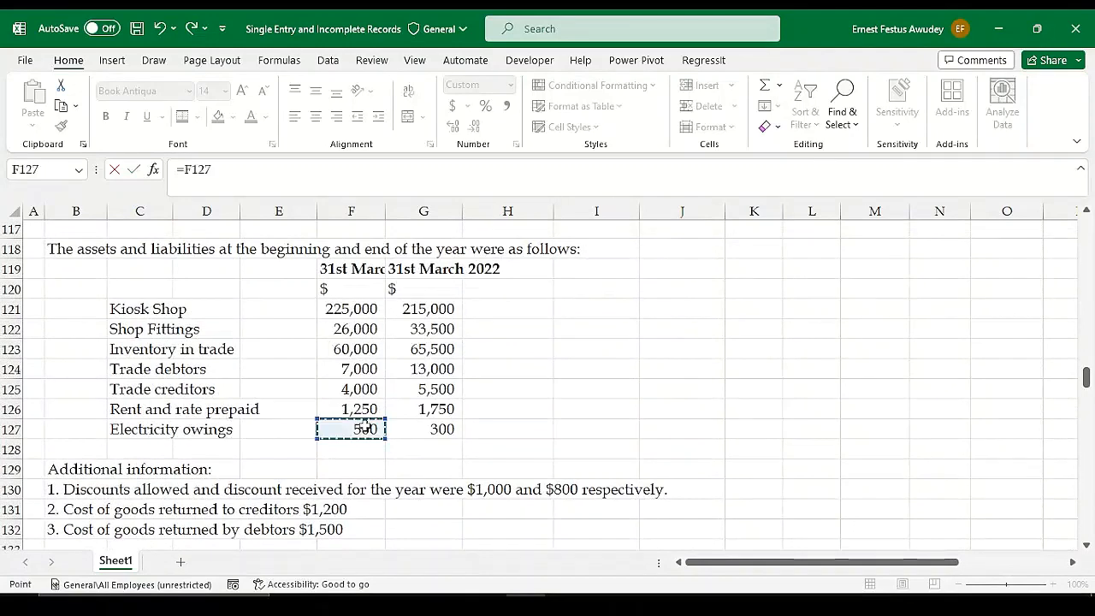
key(Escape)
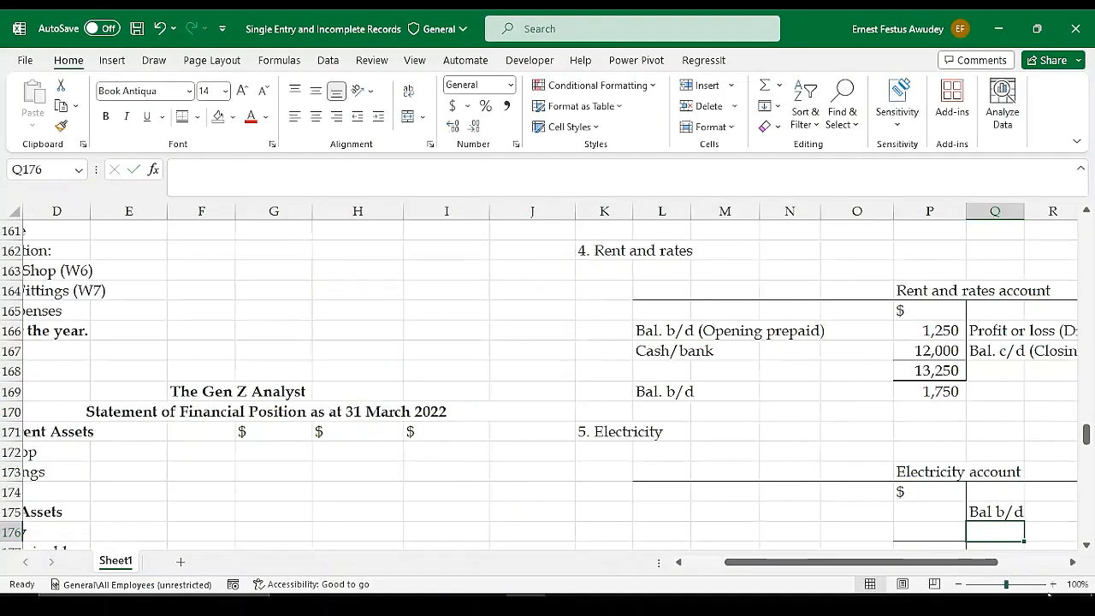
Enter the label "Balance c/d" in L176 on the debit side of the Electricity account
drag(899, 563, 967, 563)
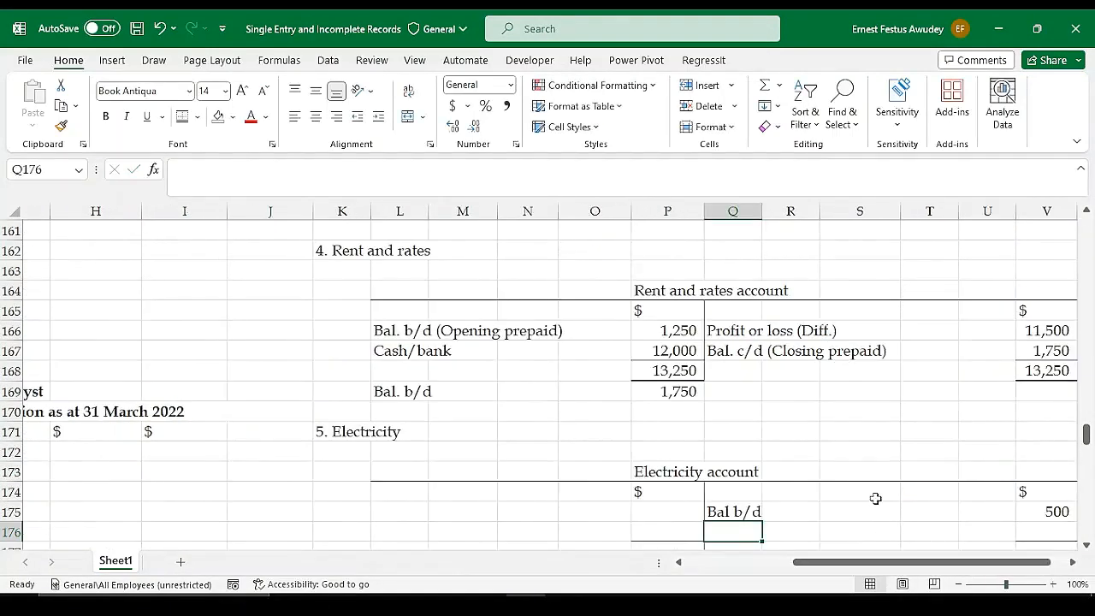
scroll(909, 493, down, 2)
scroll(909, 494, up, 1)
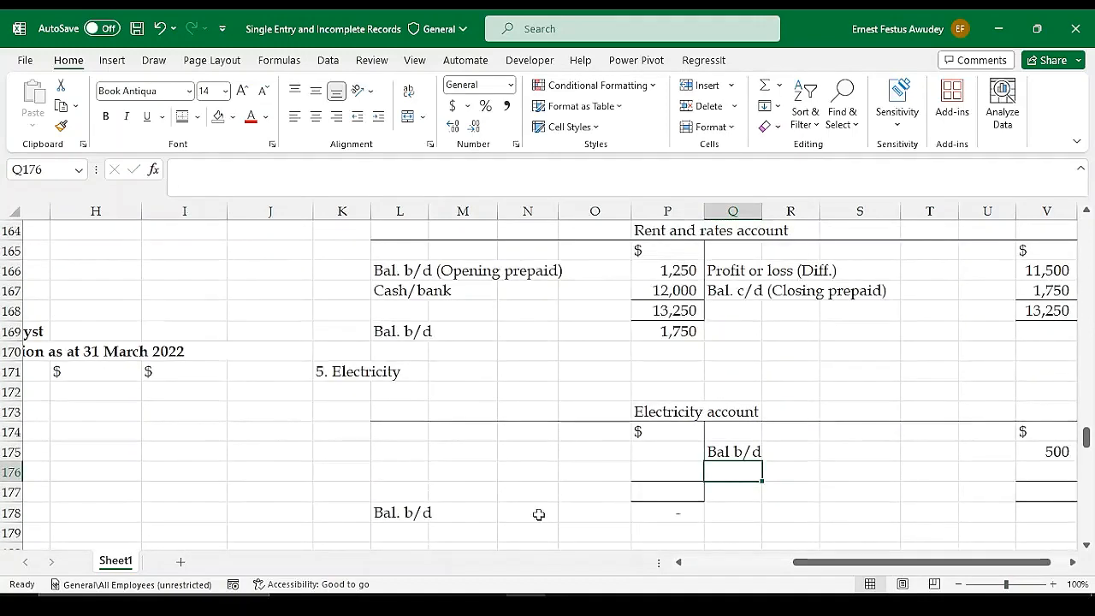
click(403, 477)
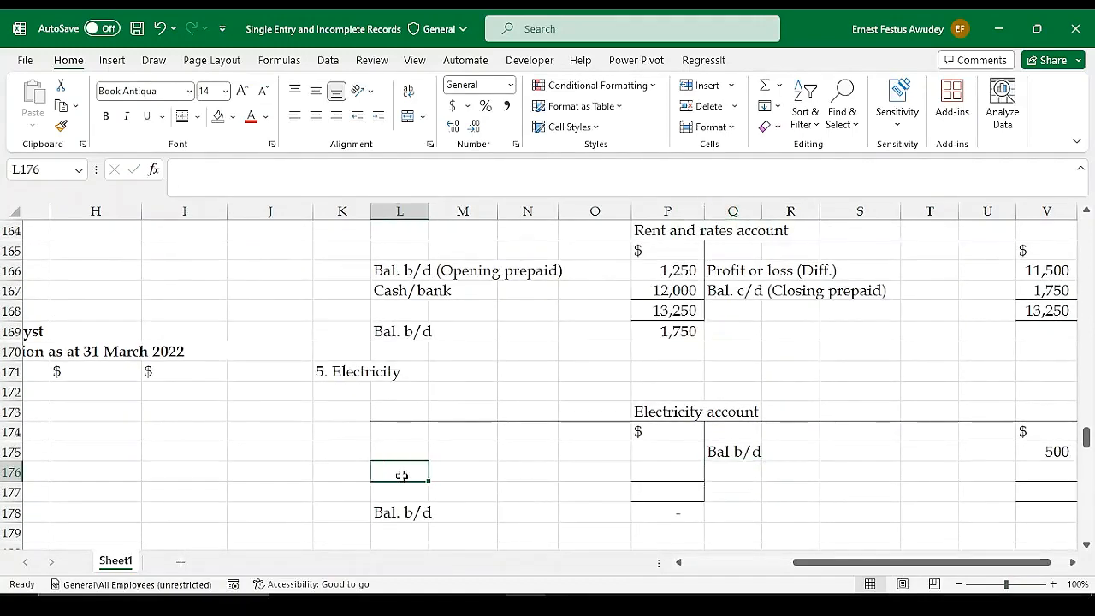
text(Bala)
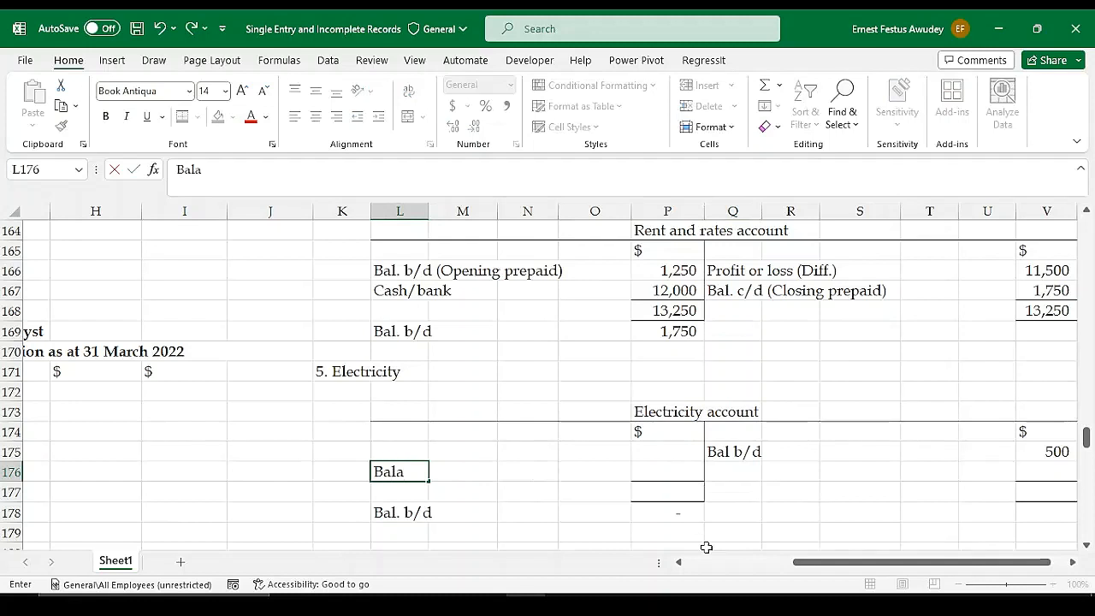
text(nce c)
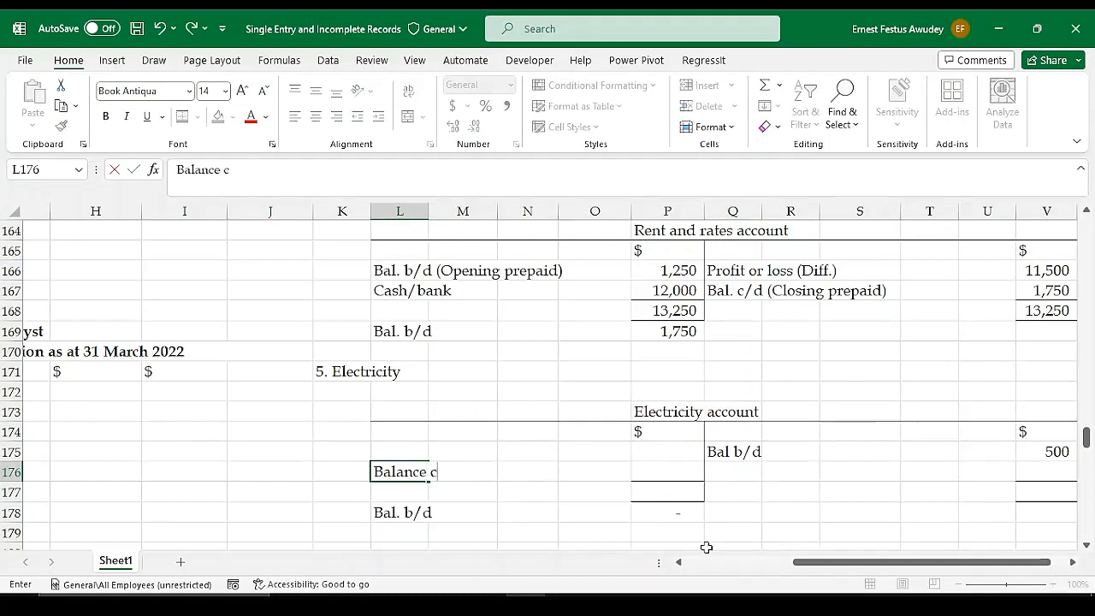
text(/d)
key(Right)
key(Right)
key(Right)
key(Right)
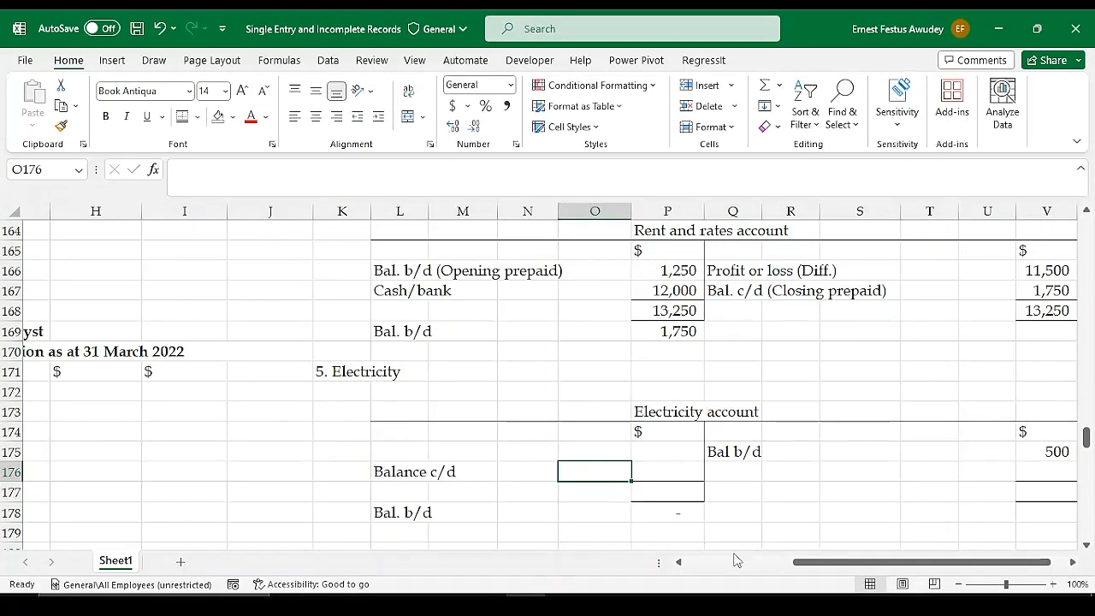
Link the Balance c/d amount in P176 to the closing electricity owings with =G127
text(=)
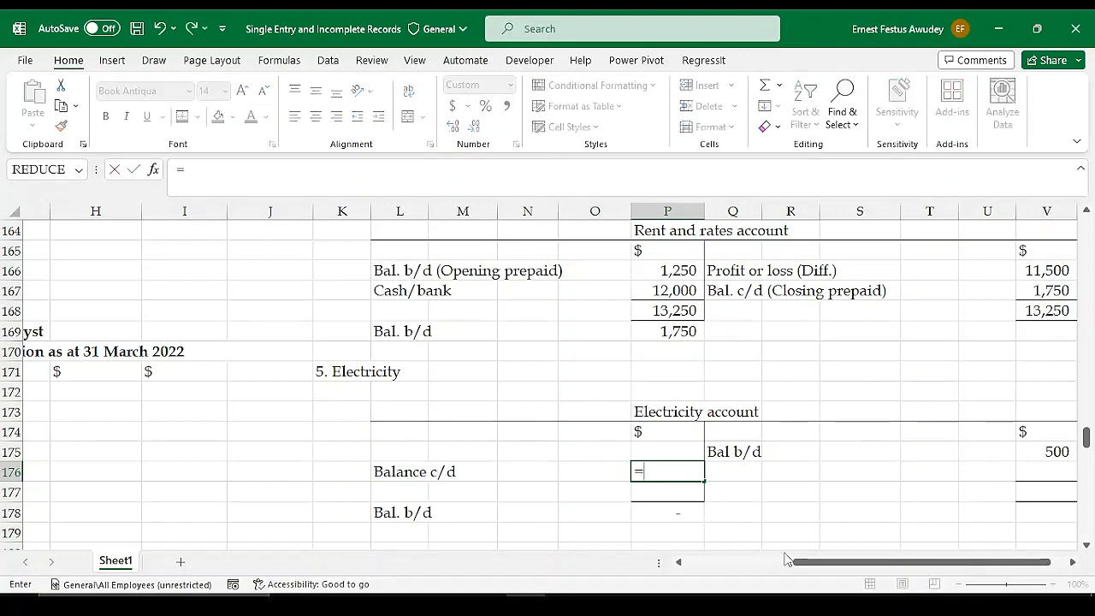
drag(801, 563, 707, 564)
scroll(337, 362, up, 14)
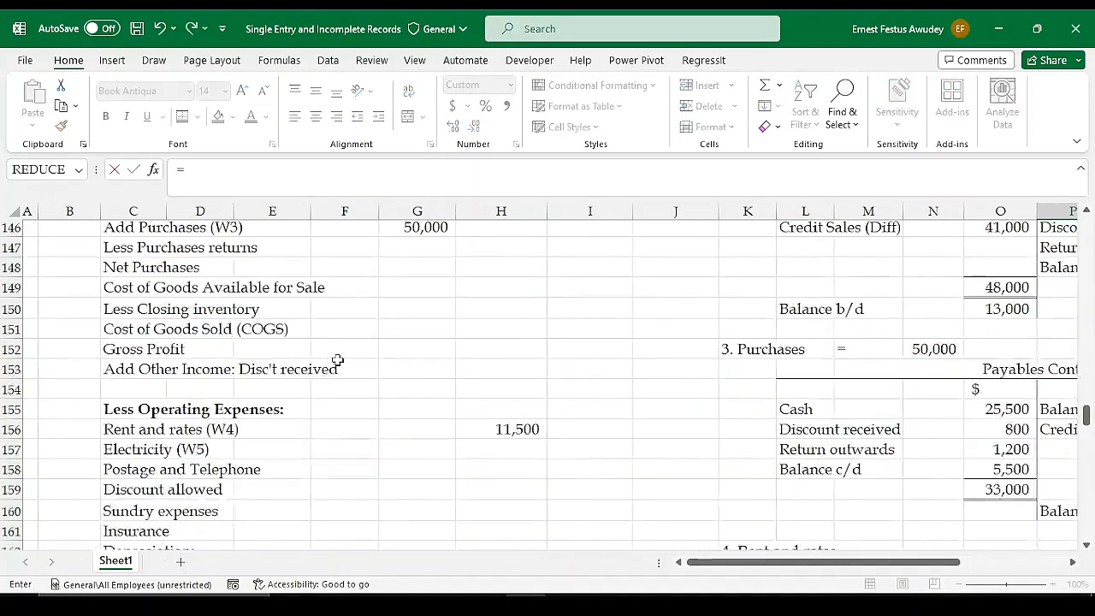
scroll(399, 384, up, 1)
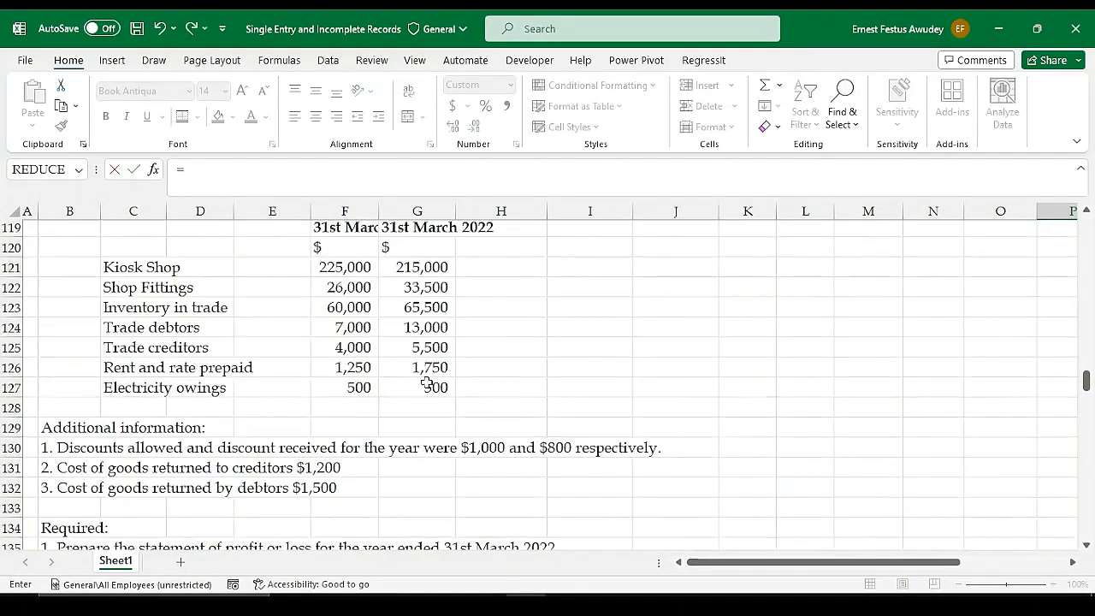
click(427, 383)
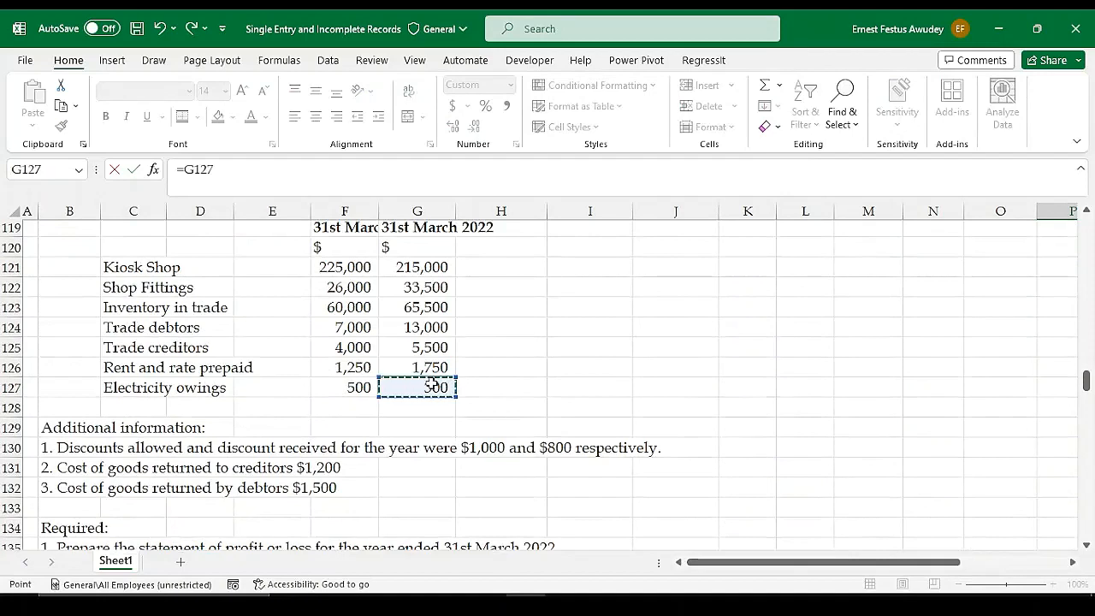
key(Return)
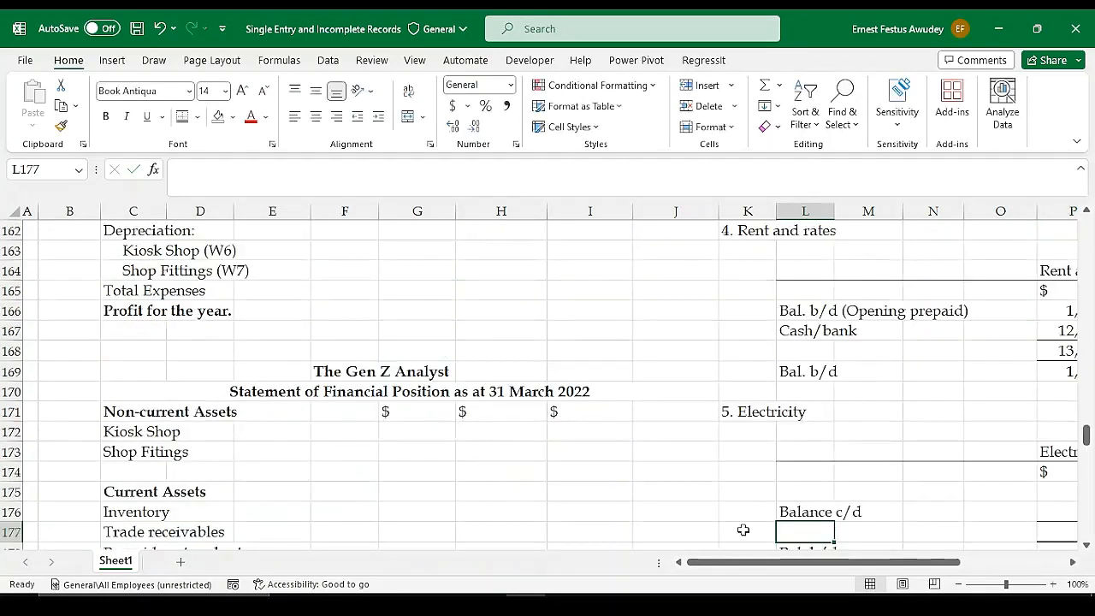
Enter the label "Cash" in L175 as the first debit entry of the Electricity account
drag(746, 563, 837, 563)
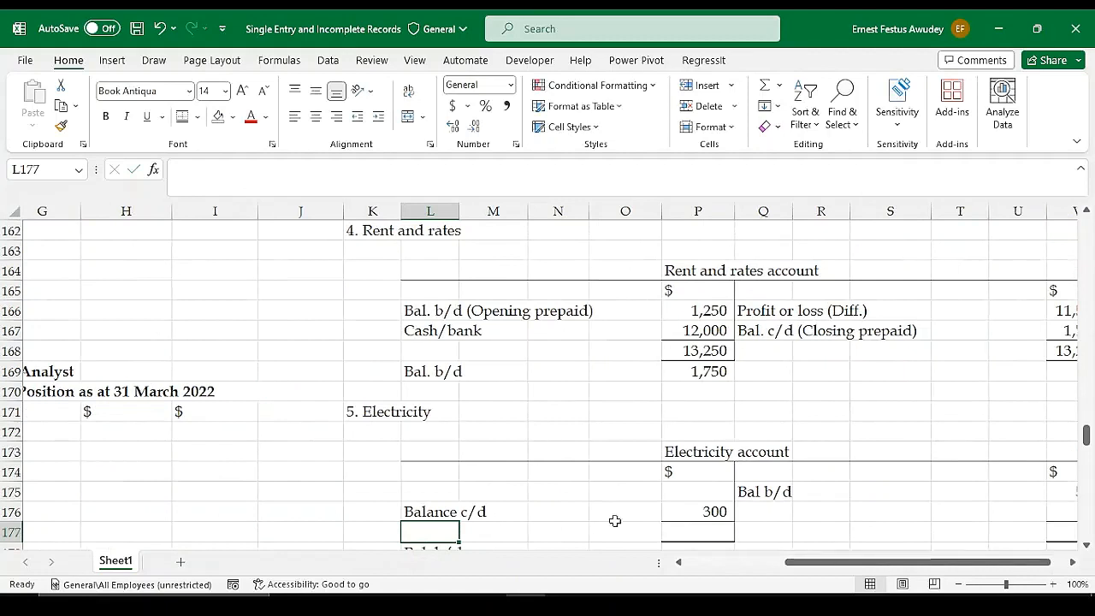
click(430, 495)
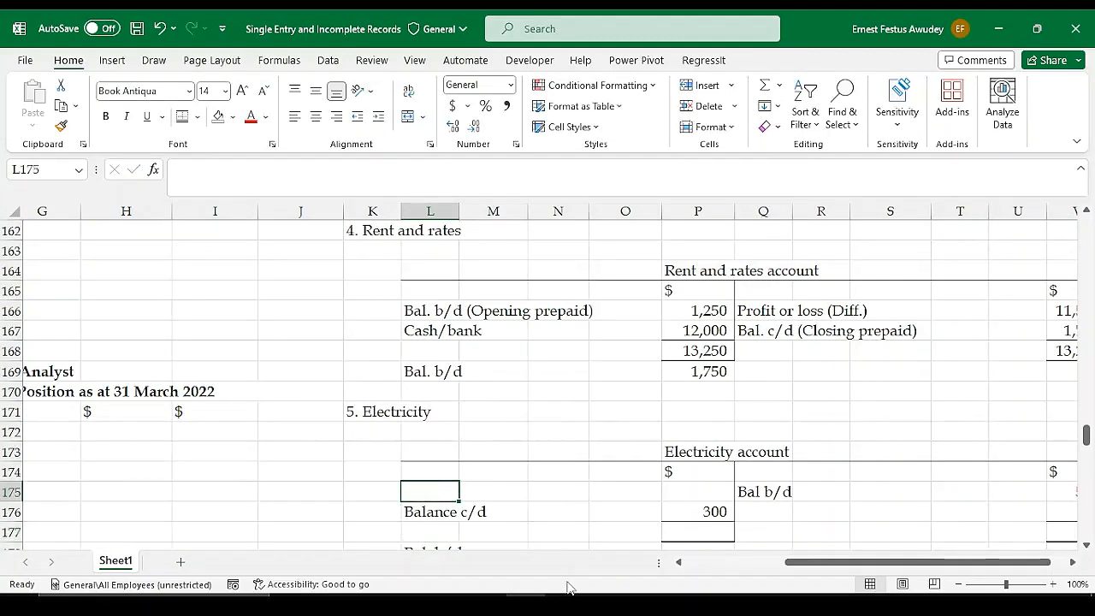
text(Ca)
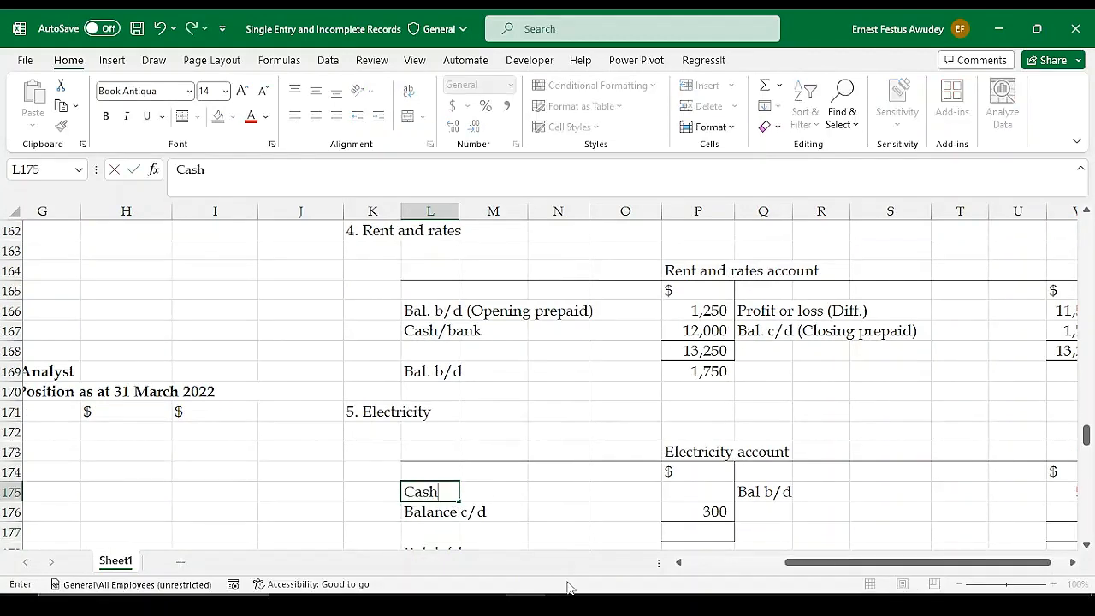
text(sh)
key(Right)
key(Right)
key(Right)
key(Right)
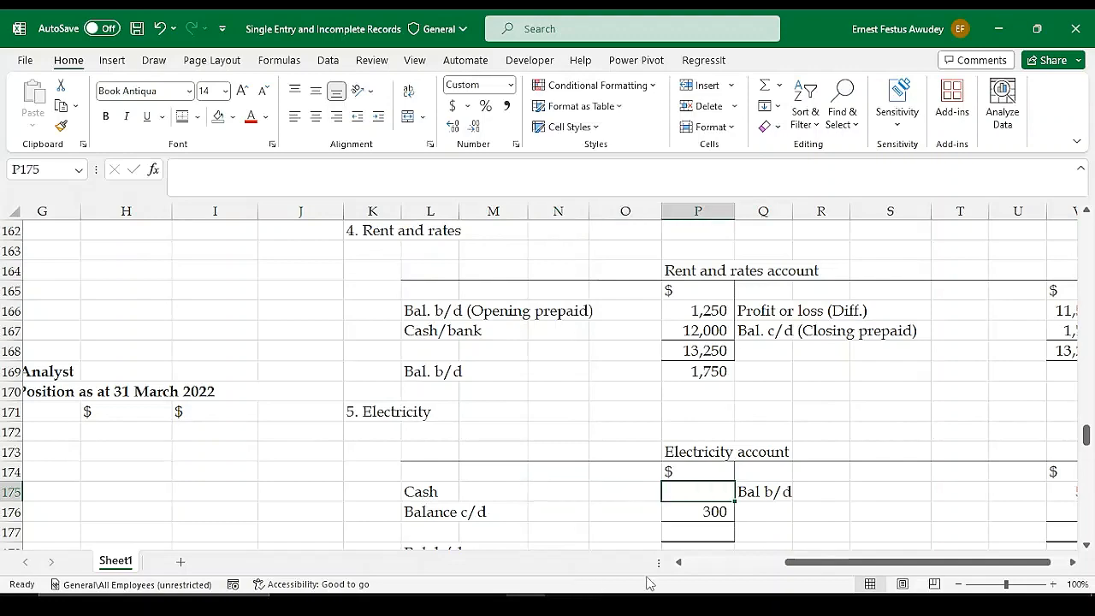
Link the Cash amount in P175 to the electricity payment in the Receipts and Payments Account with =G108
text(=)
drag(907, 562, 804, 563)
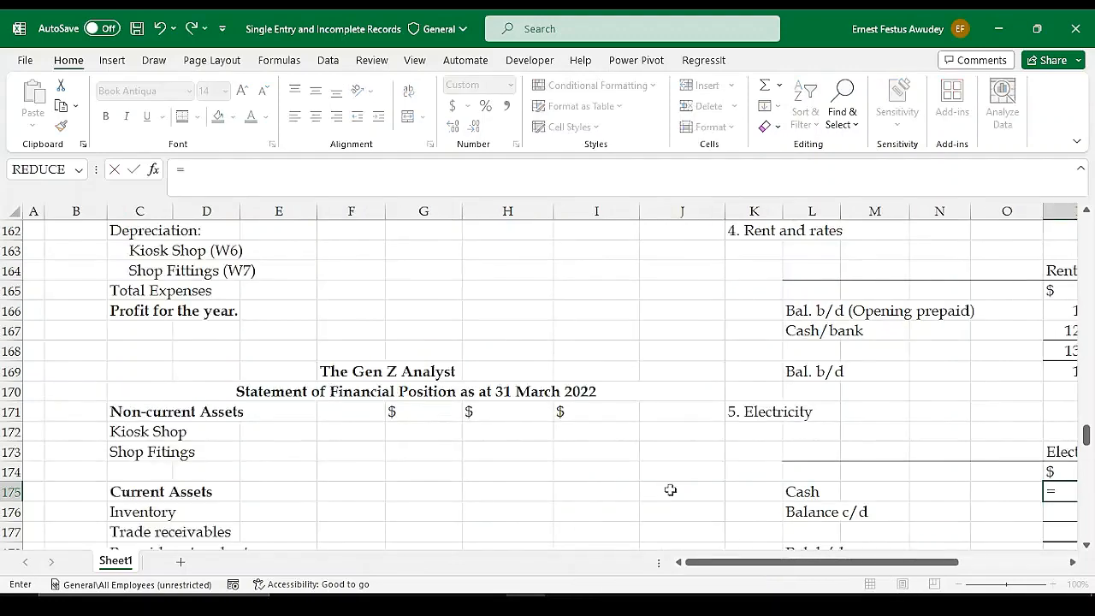
scroll(539, 419, up, 17)
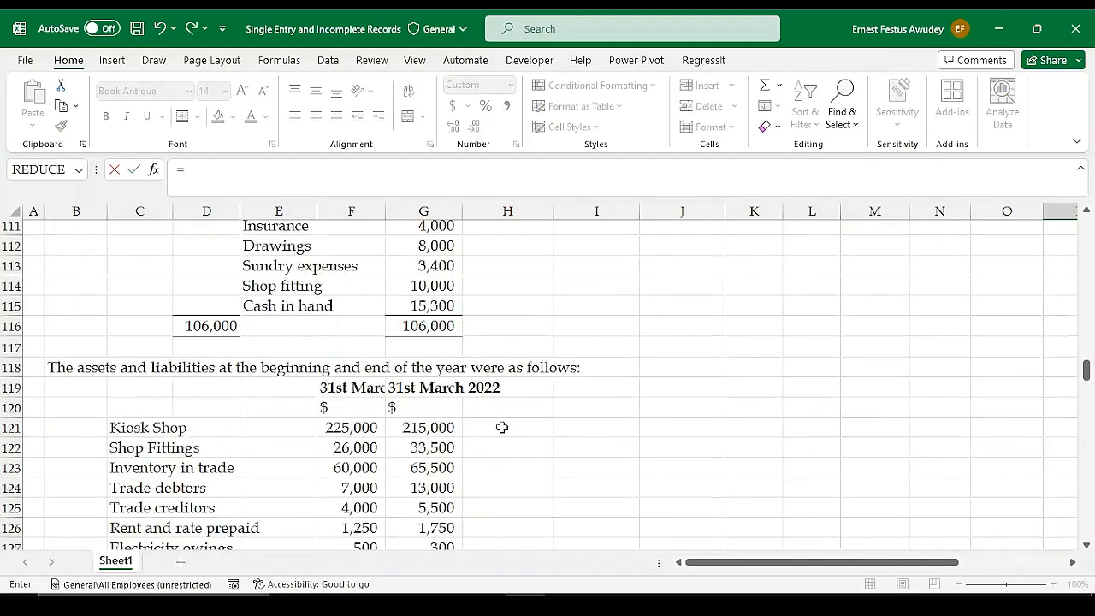
scroll(501, 427, up, 2)
scroll(299, 369, up, 1)
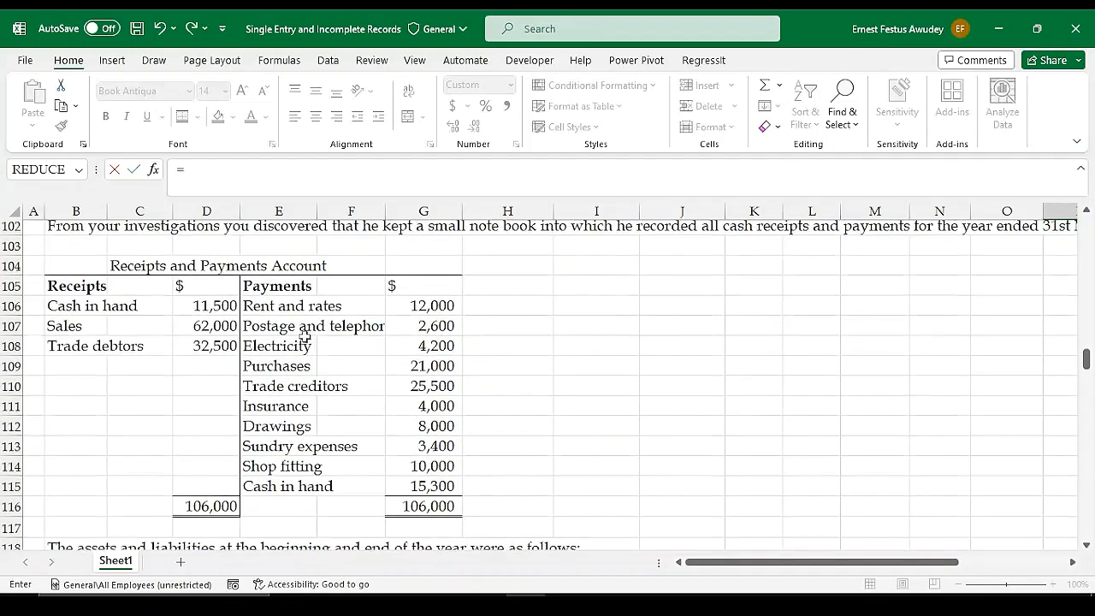
click(436, 346)
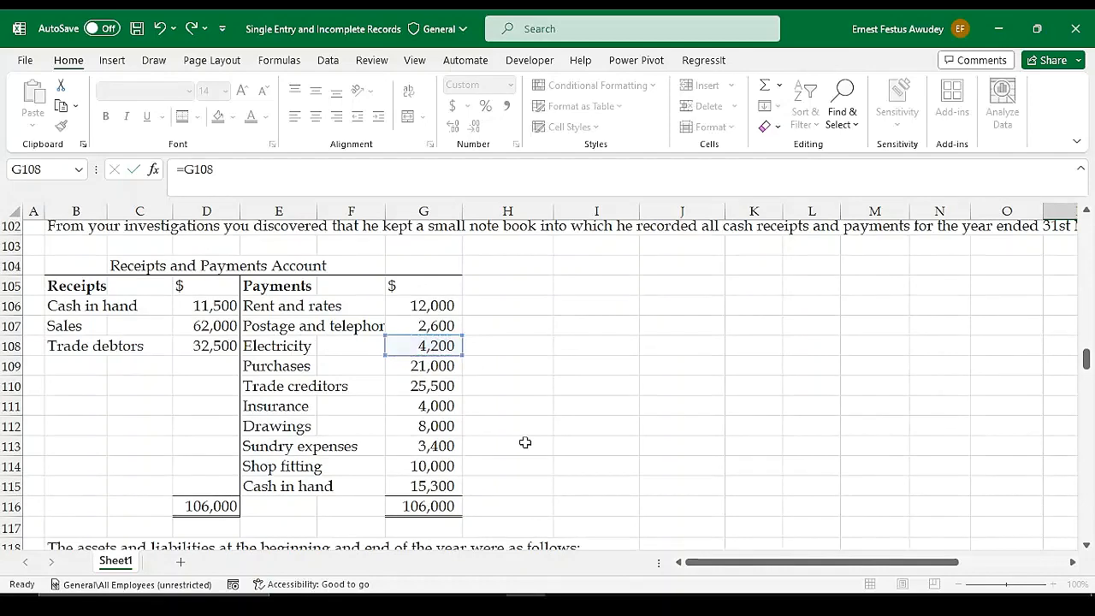
Enter the label "Profit or Loss" in Q176 on the credit side of the Electricity account
key(Return)
drag(825, 563, 889, 565)
click(891, 534)
scroll(870, 488, down, 1)
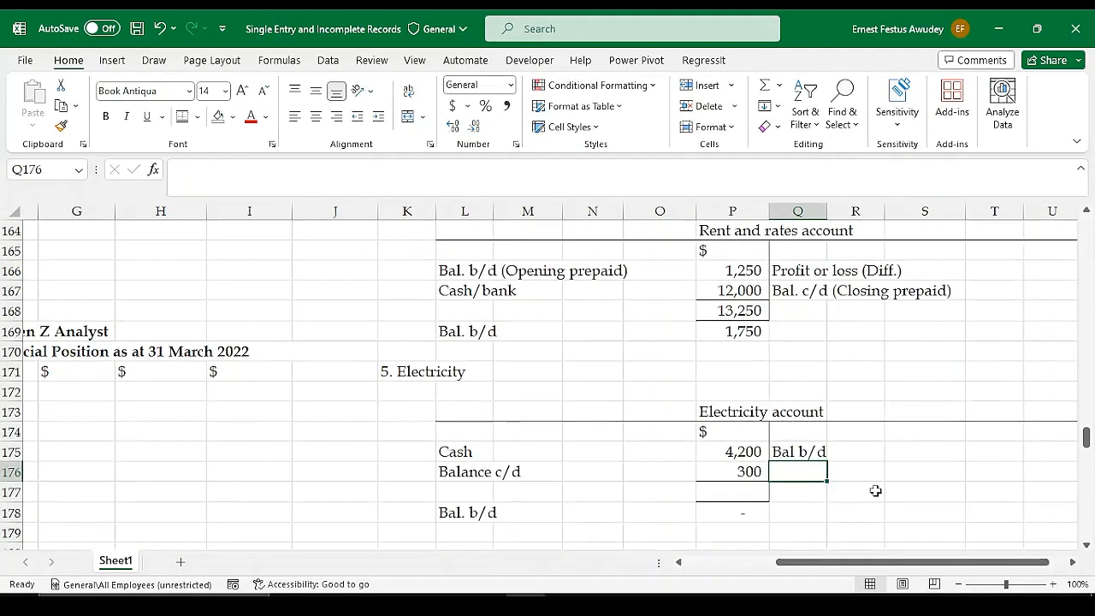
text(Pro)
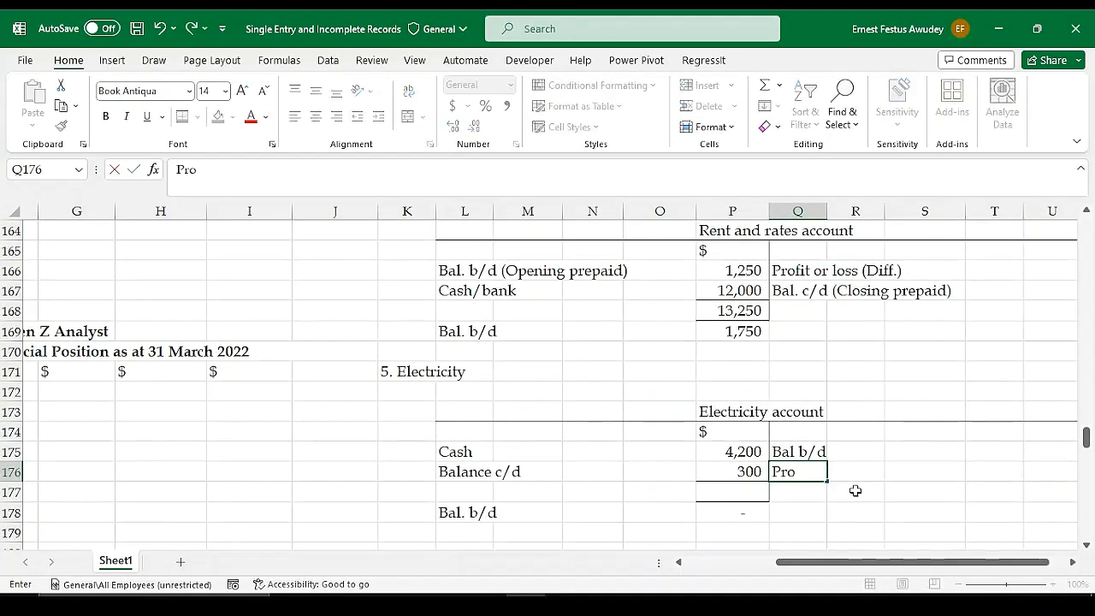
text(fit or Lo)
key(Tab)
key(Tab)
key(Tab)
key(Tab)
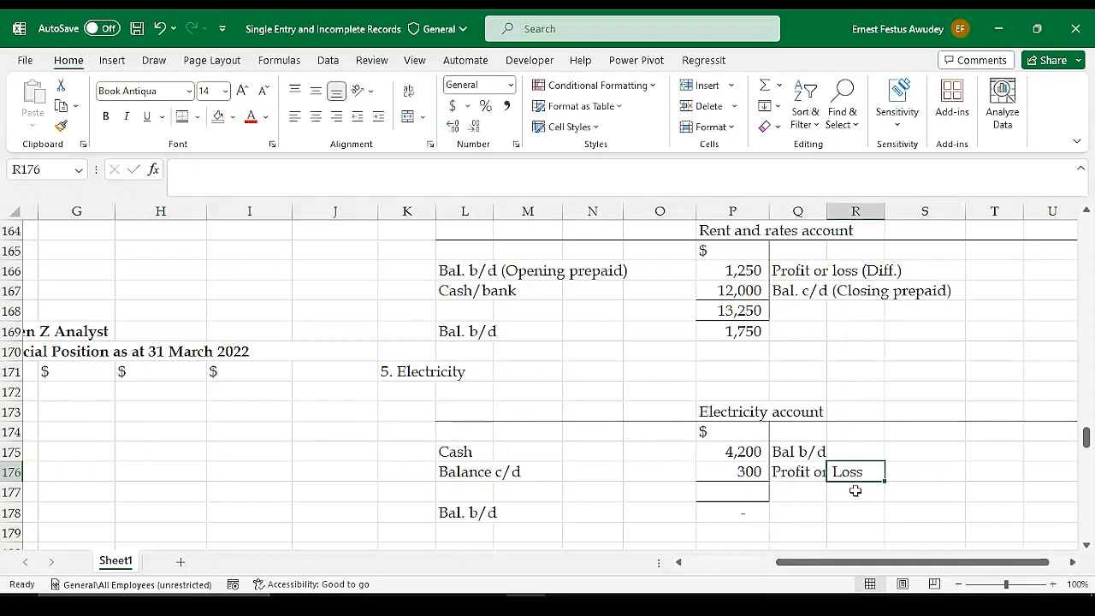
key(Tab)
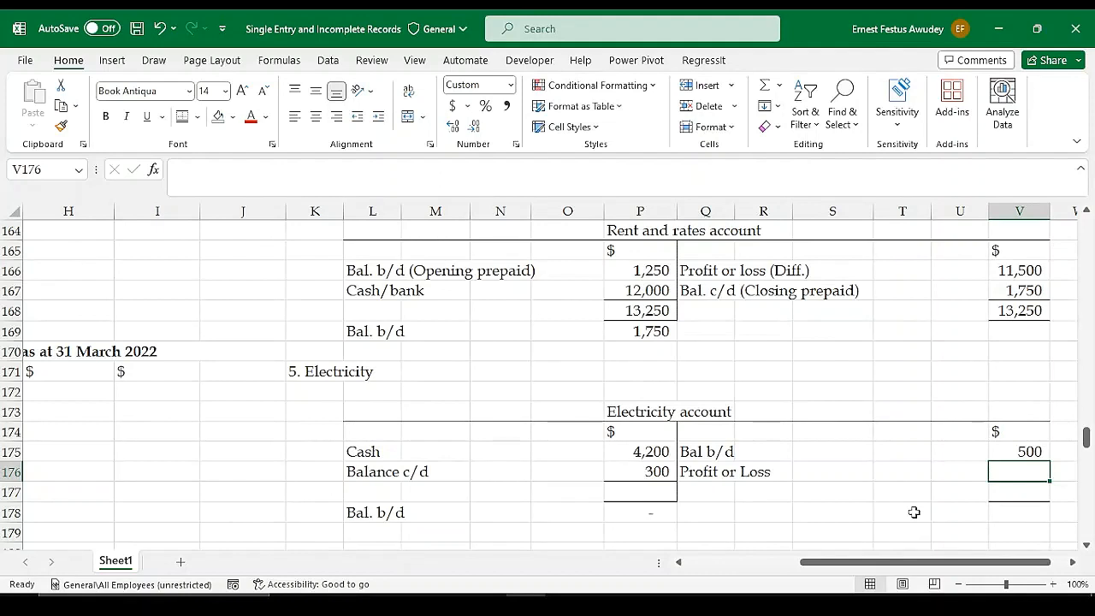
text(=)
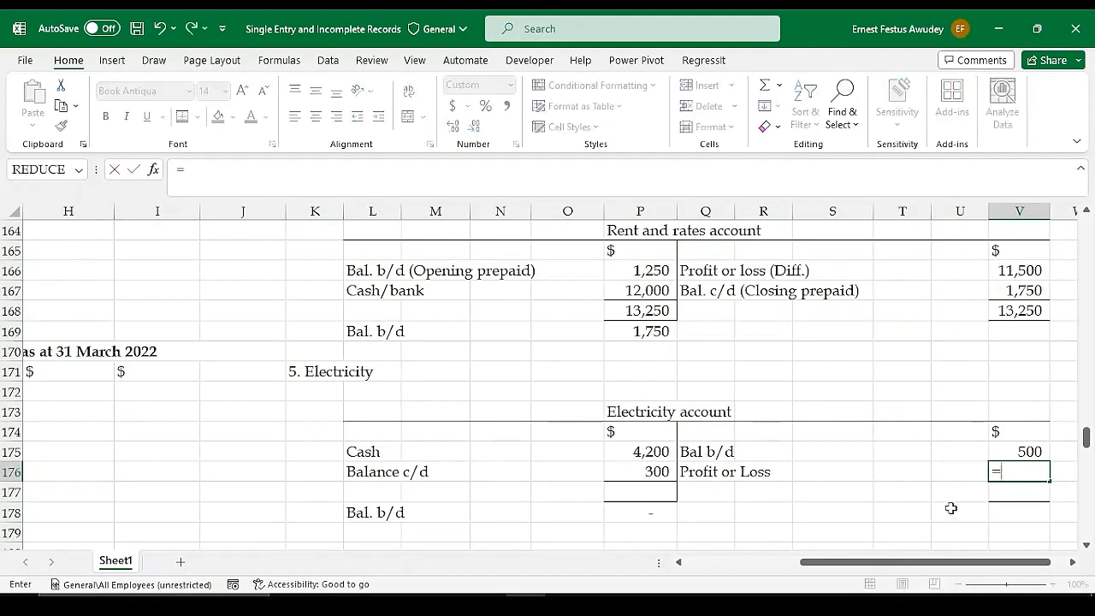
key(BackSpace)
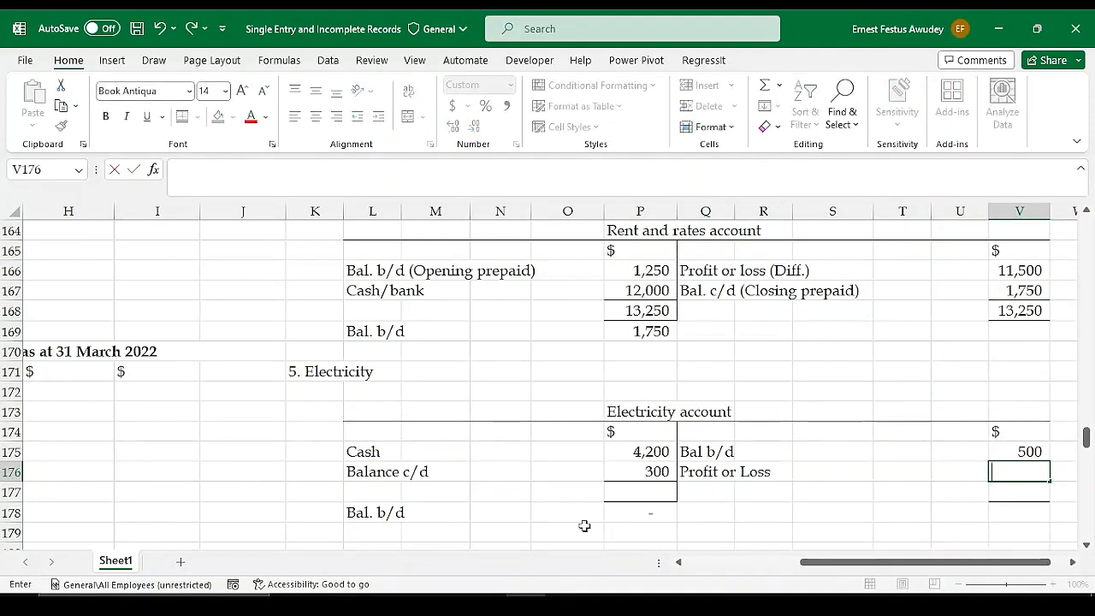
Total the debit side of the Electricity account in P177 with AutoSum and link the credit total in V177 with =P177
click(665, 488)
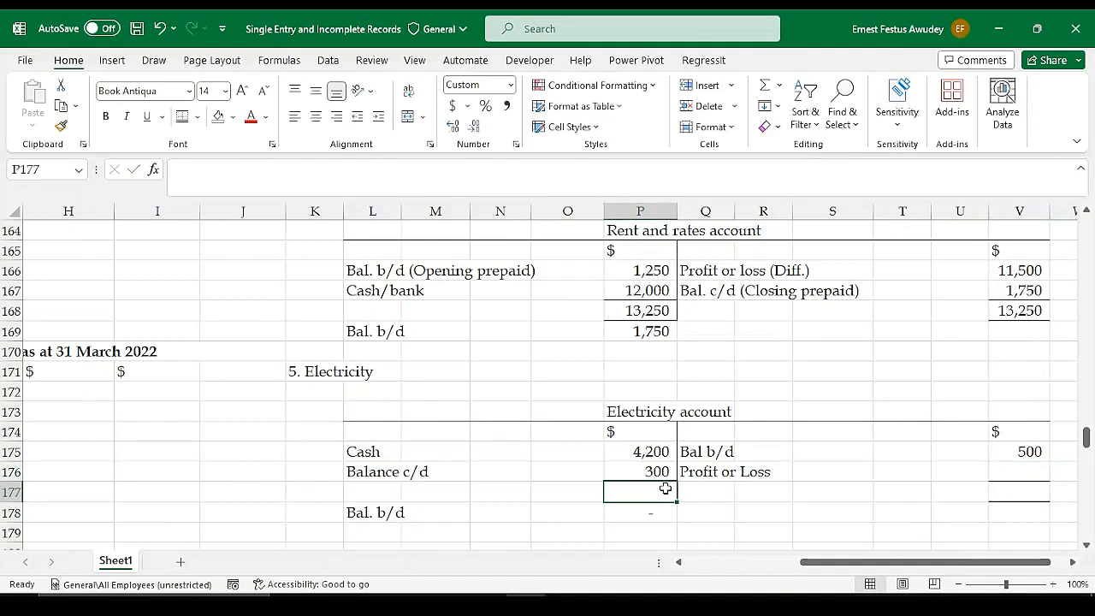
key(alt+equal)
key(Return)
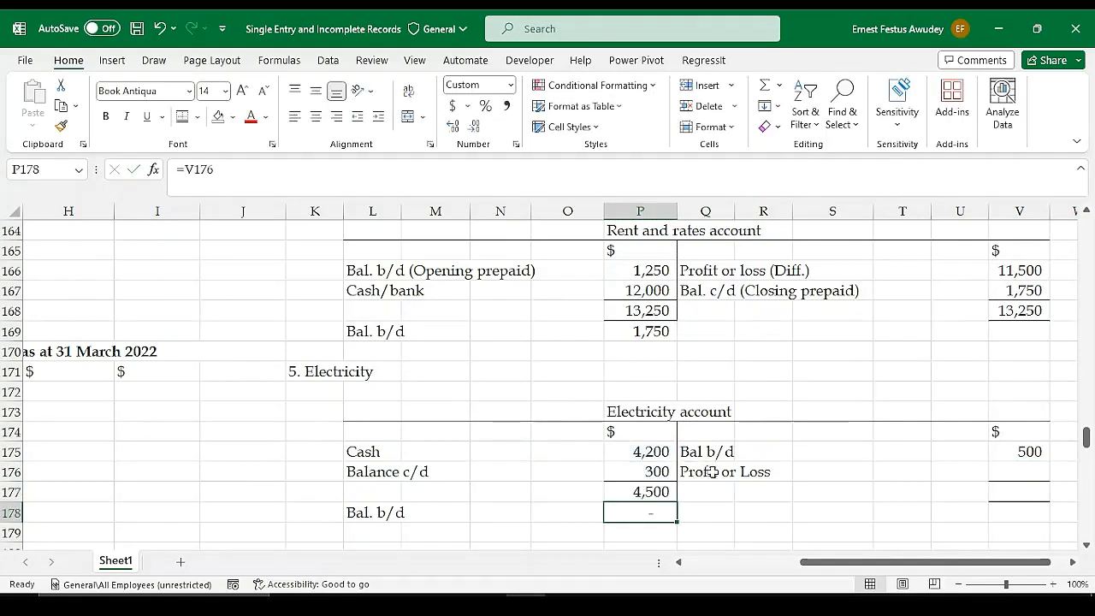
click(1004, 486)
text(=)
click(648, 493)
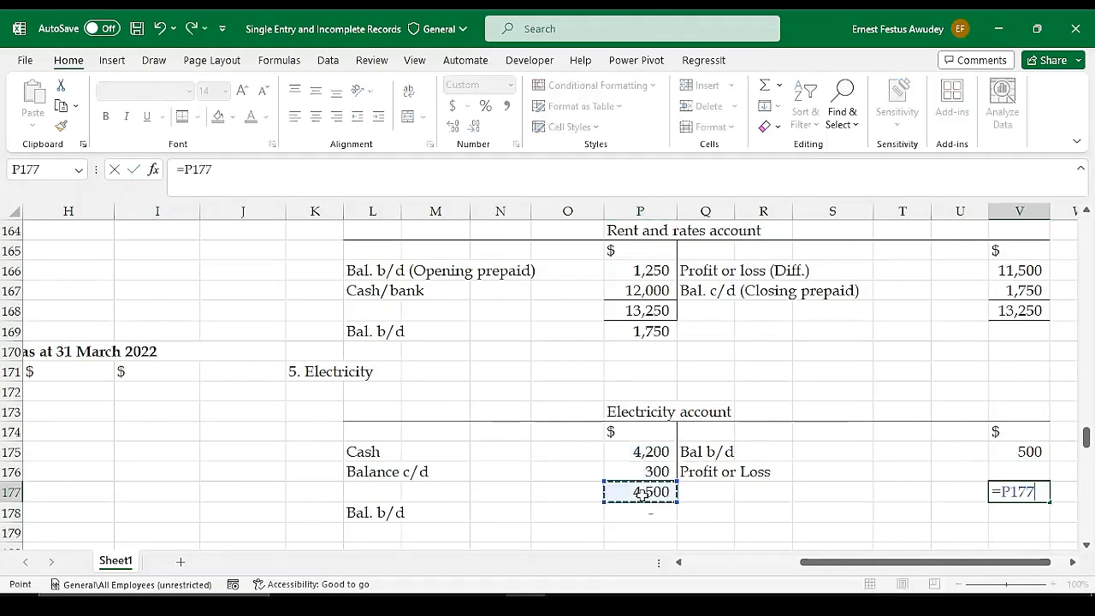
key(Return)
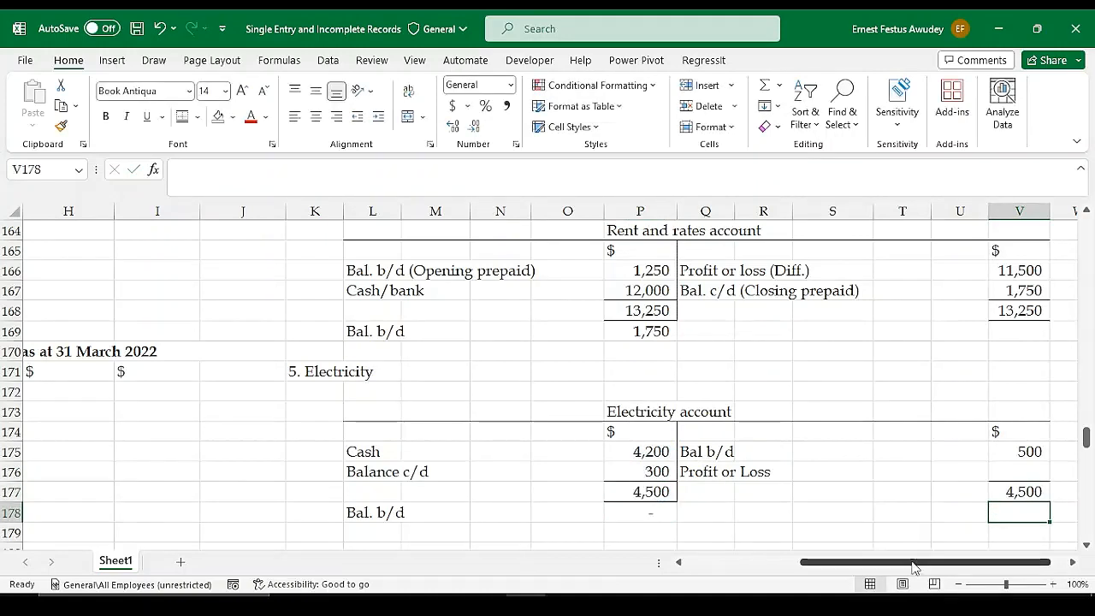
Calculate the Profit or Loss balancing figure in V176 of the Electricity account with =V177-V175
drag(919, 563, 934, 563)
click(960, 470)
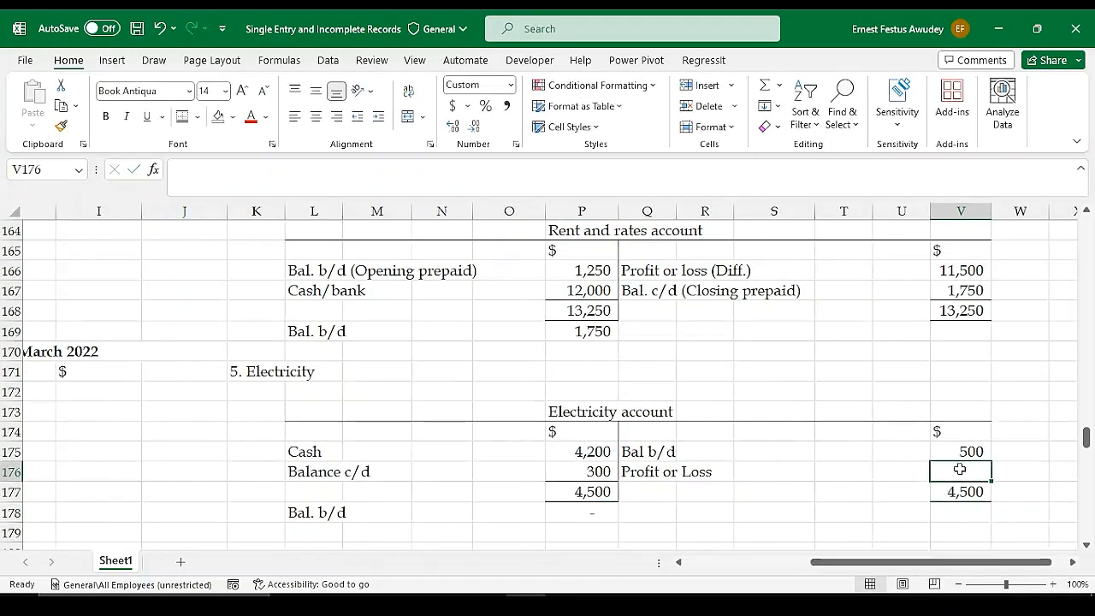
text(=)
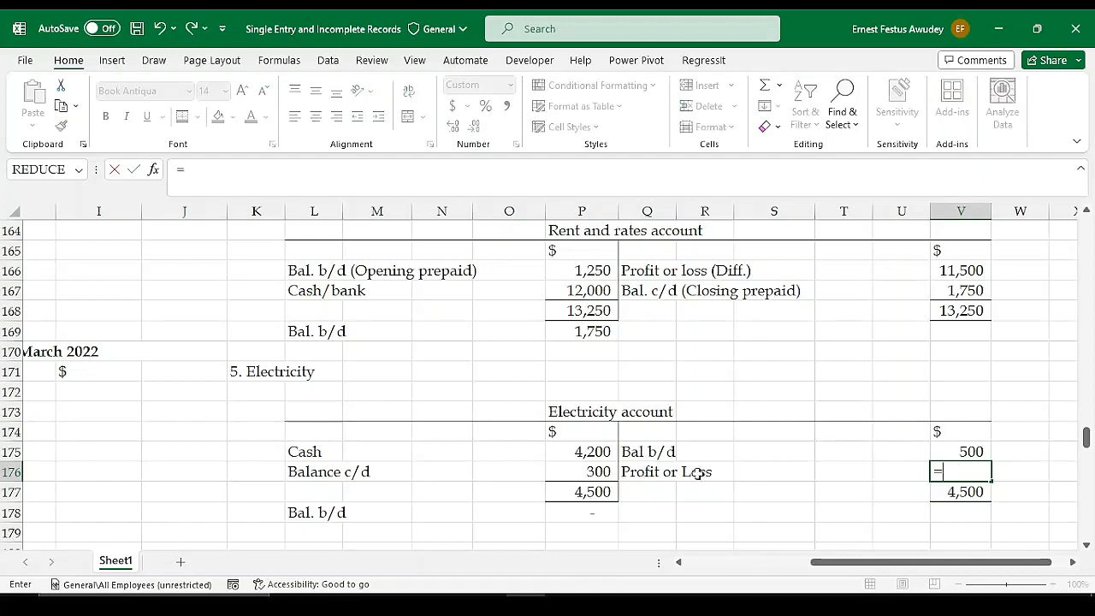
click(963, 493)
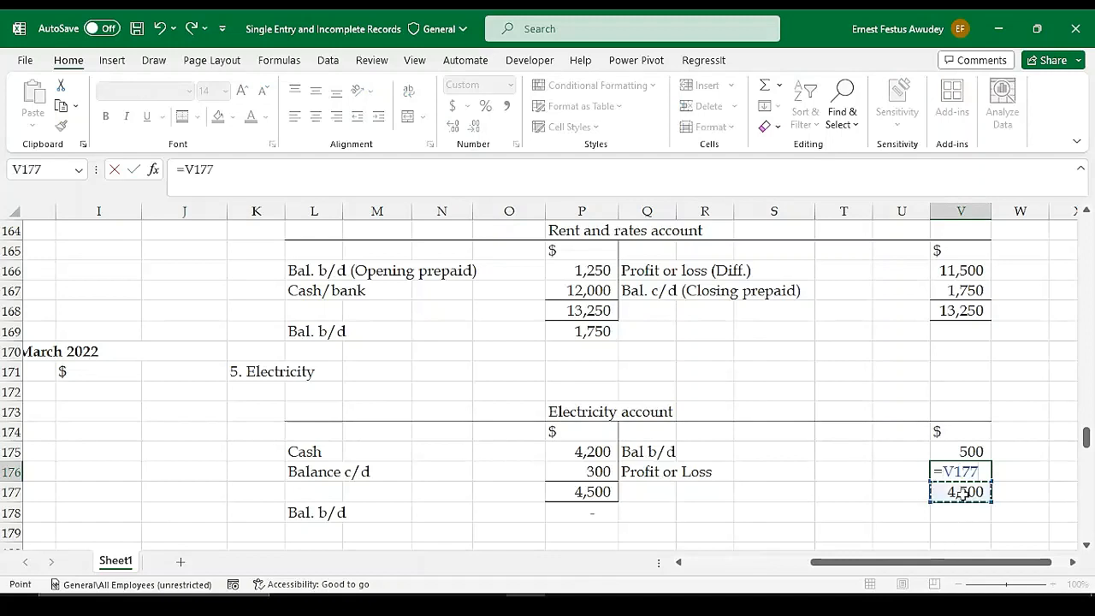
text(-)
click(970, 451)
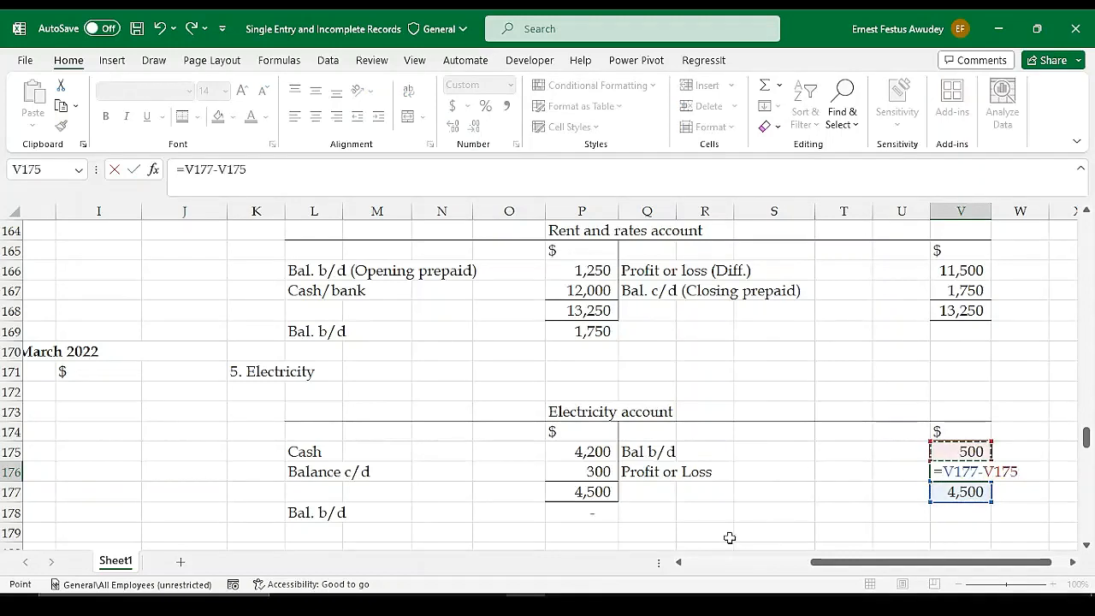
key(Return)
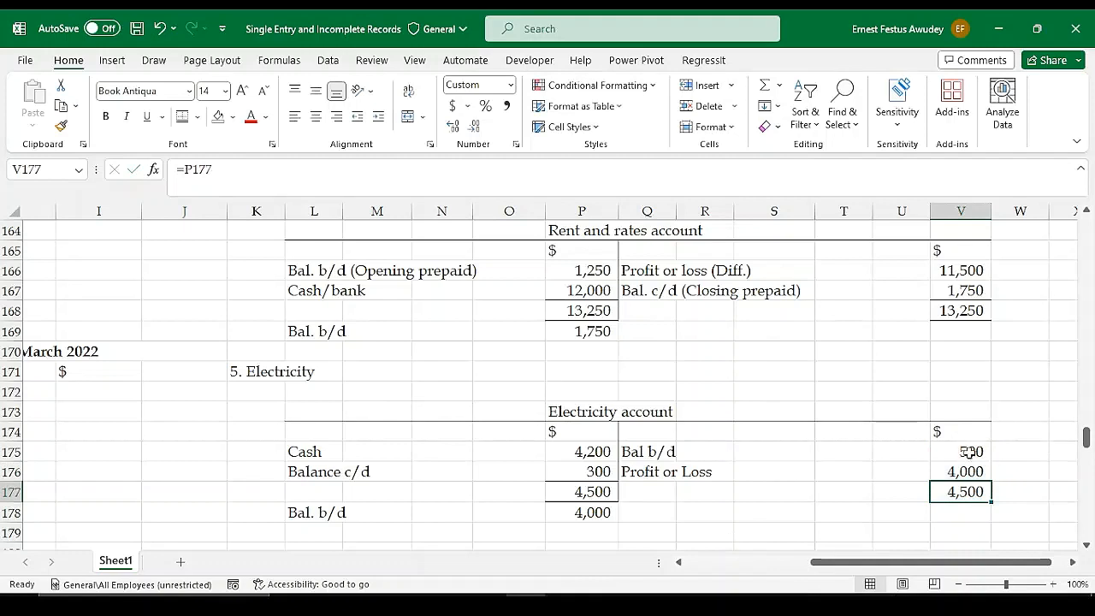
Extend the label in Q176 of the Electricity account to "Profit or Loss (Diff)"
click(637, 475)
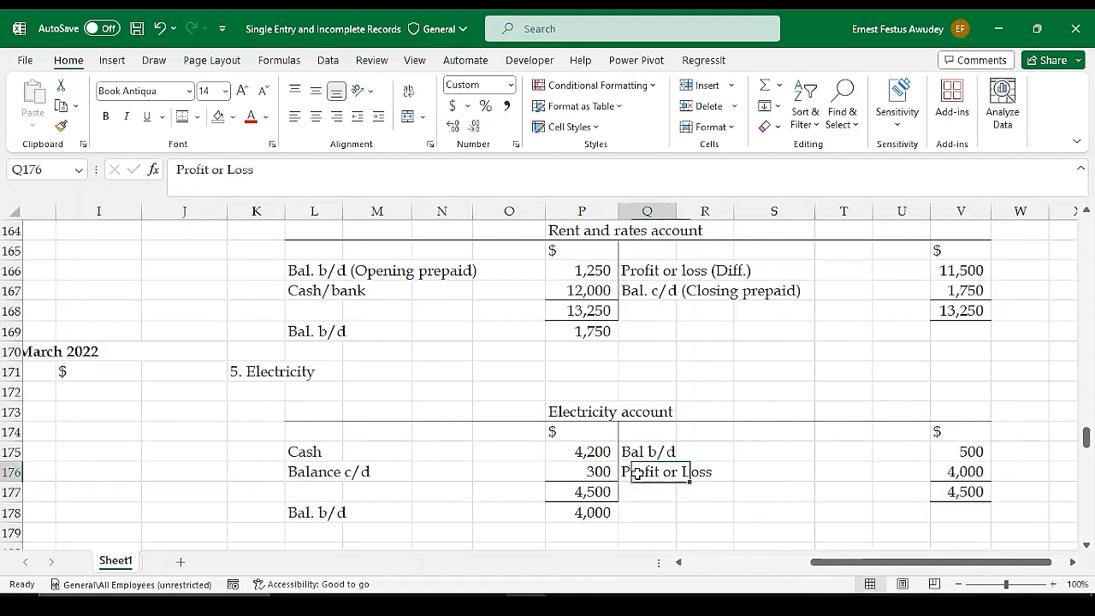
double_click(637, 475)
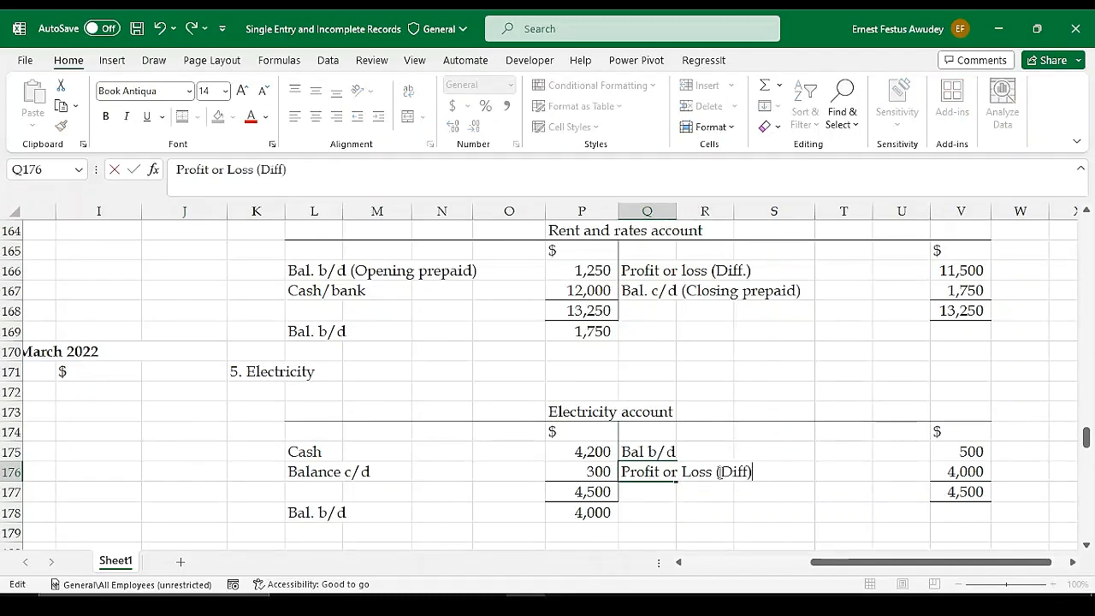
key(Return)
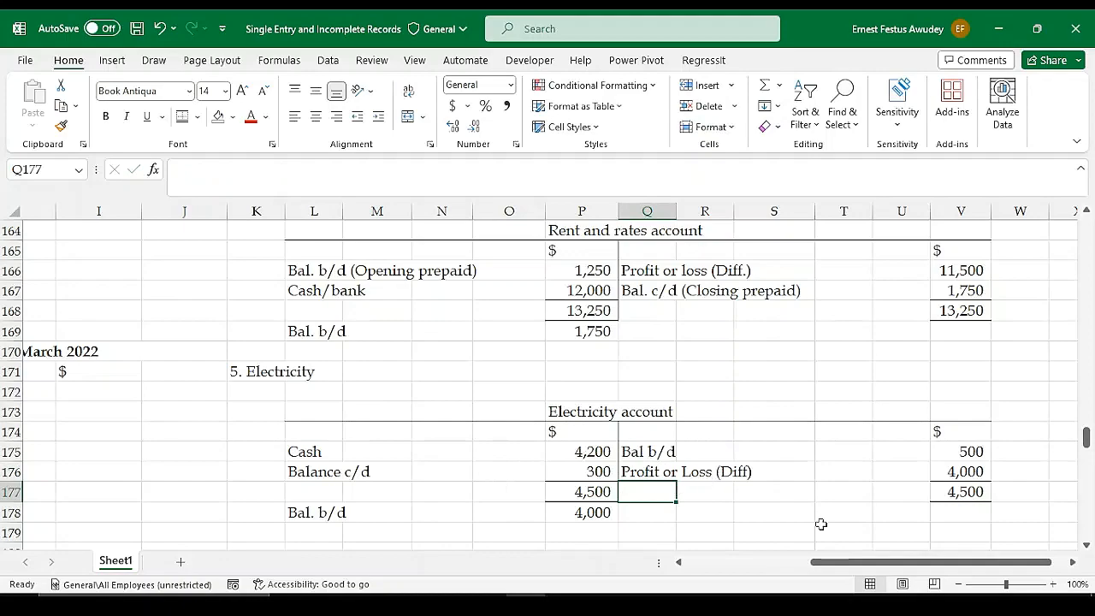
Link the Electricity (W5) expense in H157 of the profit or loss statement to the Electricity account's balancing figure with =V176
drag(831, 564, 721, 566)
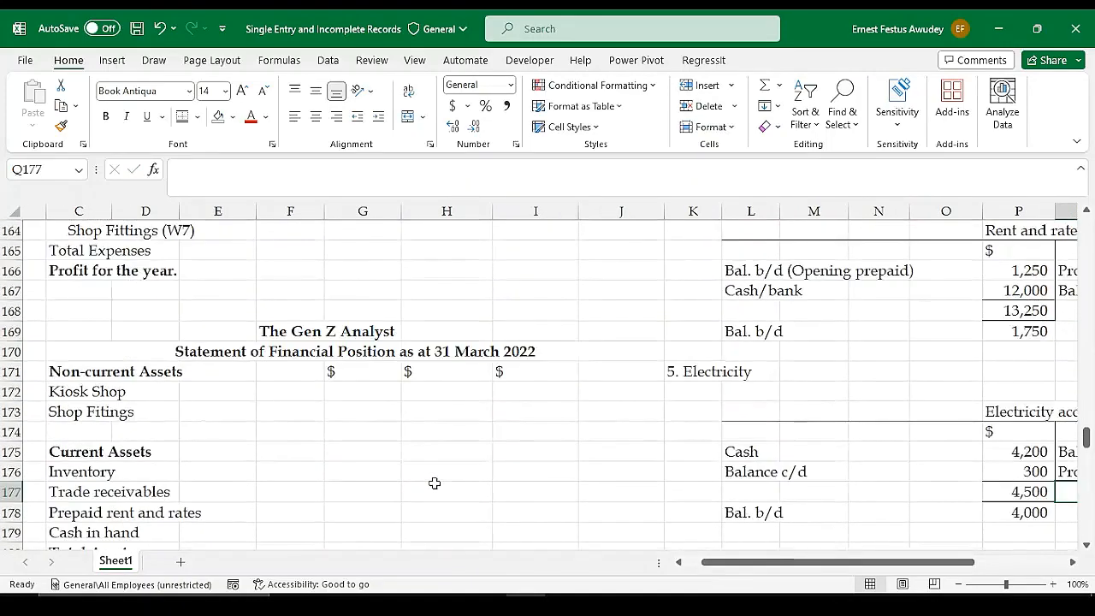
scroll(435, 483, up, 4)
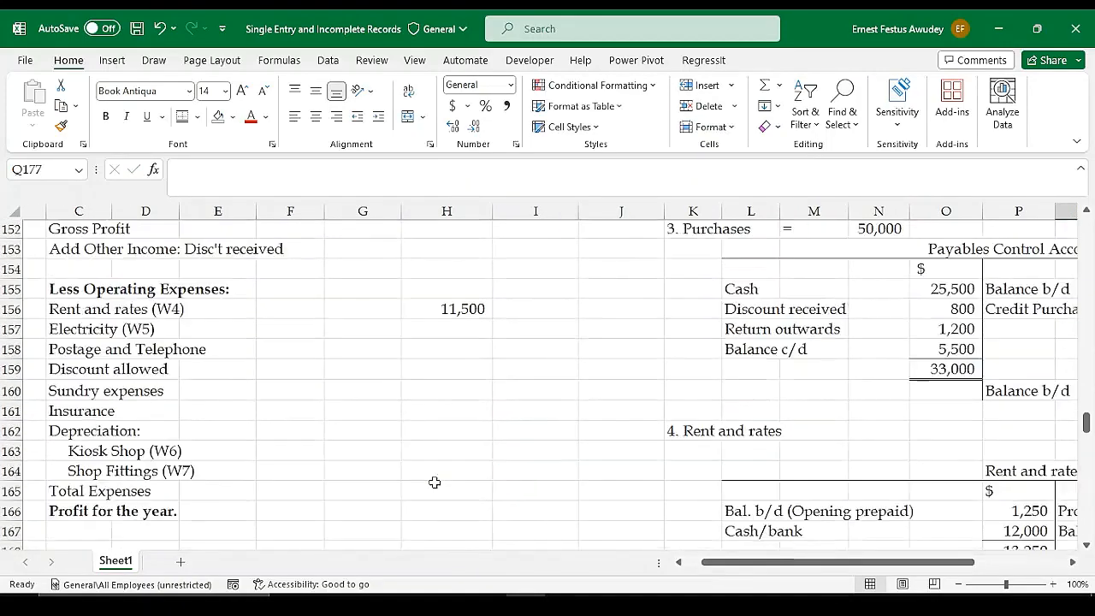
click(452, 331)
text(=)
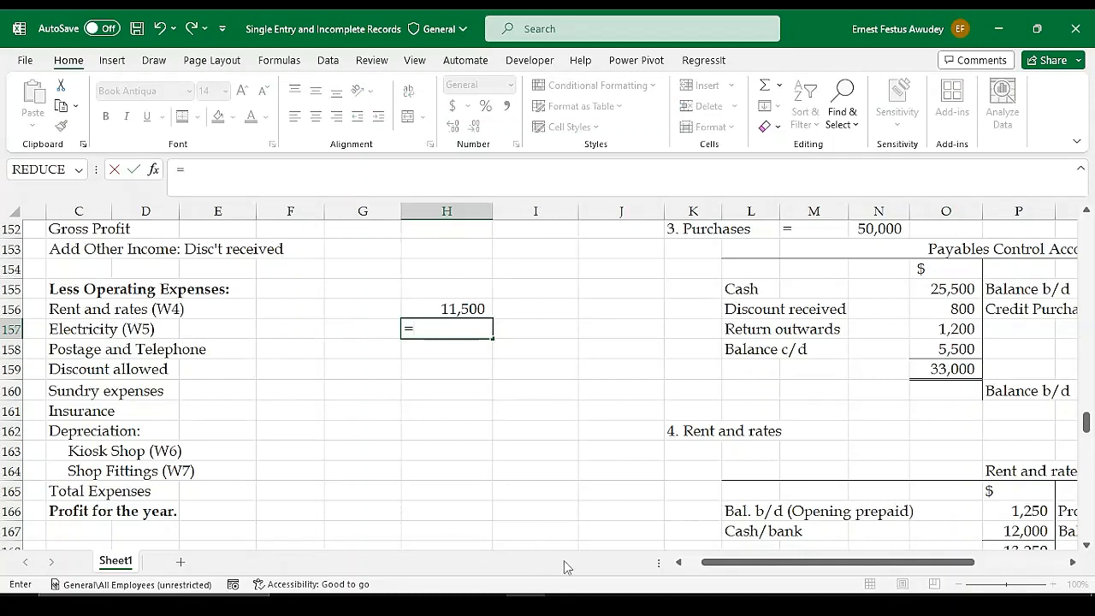
drag(764, 562, 853, 562)
scroll(853, 523, down, 3)
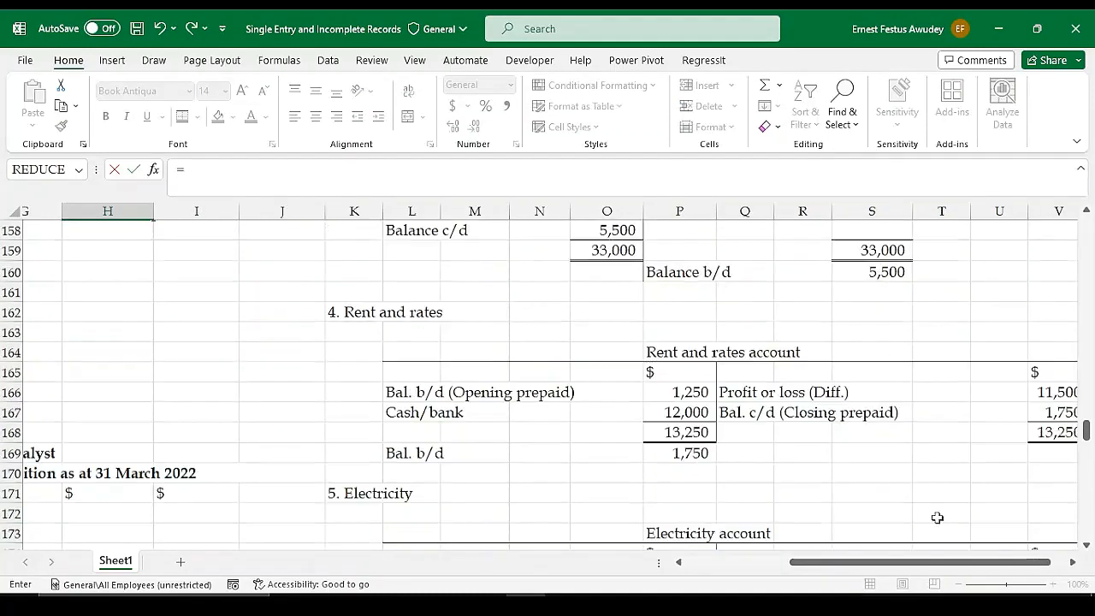
click(1053, 526)
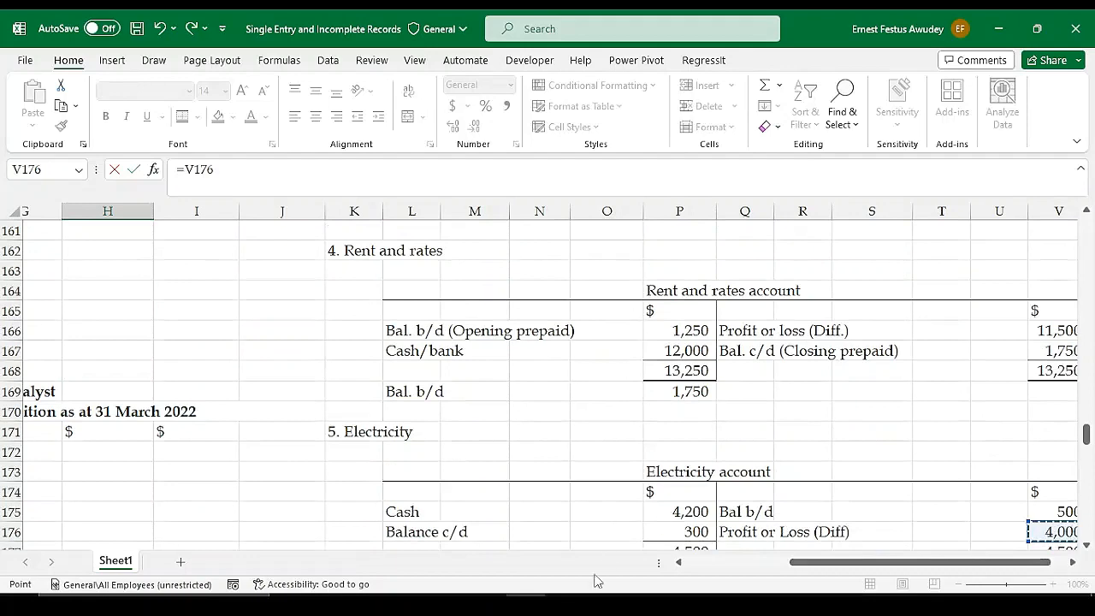
drag(839, 567, 892, 567)
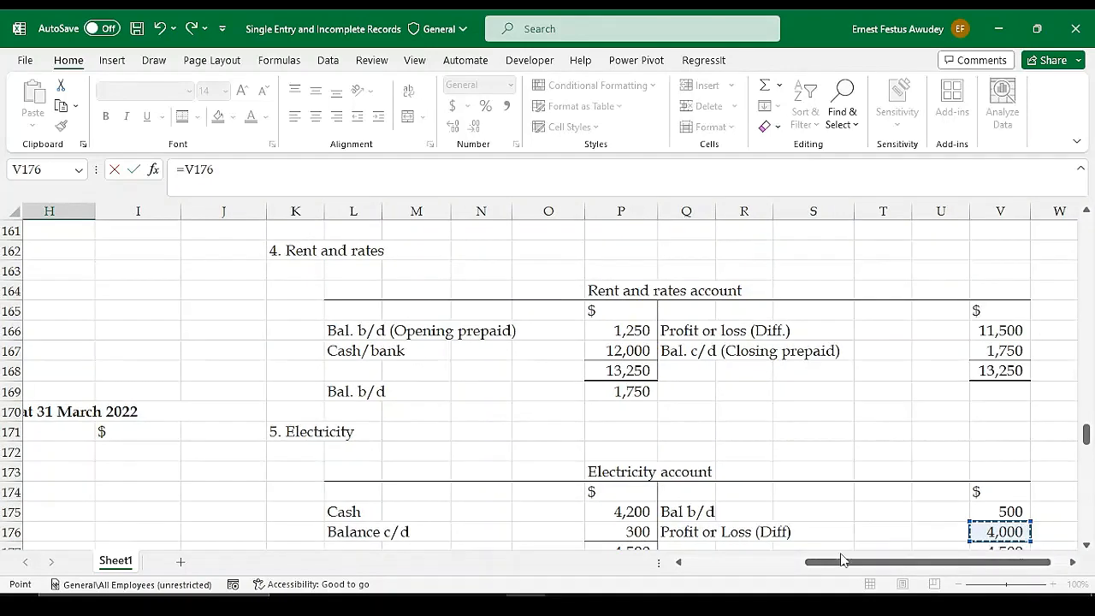
scroll(781, 480, down, 2)
key(Return)
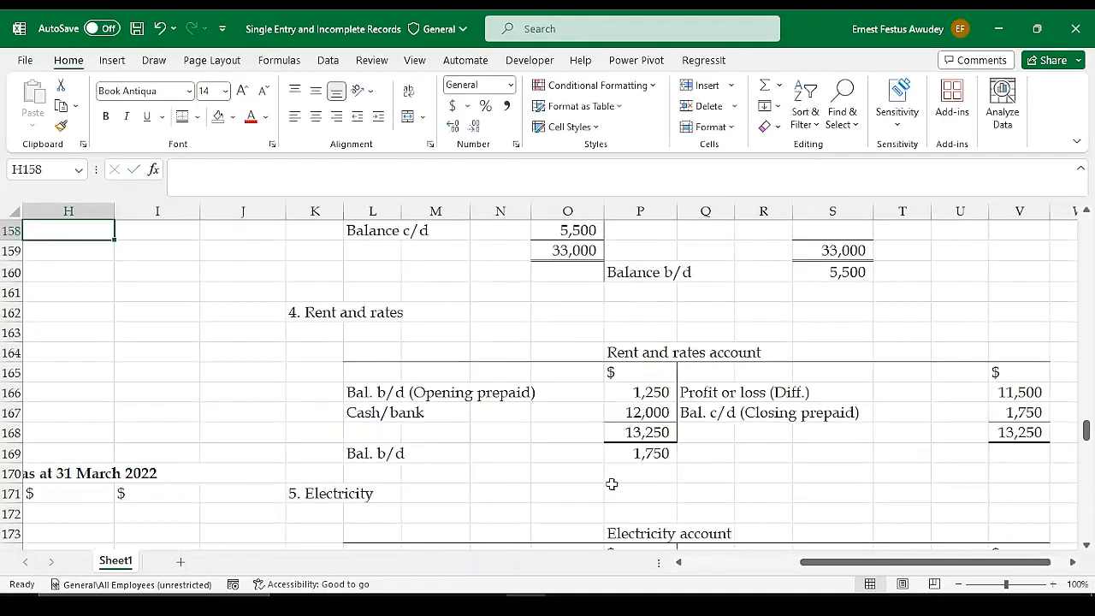
Review the remaining operating expense lines in the statement of profit or loss, including the Kiosk Shop (W6) and Shop Fittings (W7) depreciation
drag(842, 562, 770, 564)
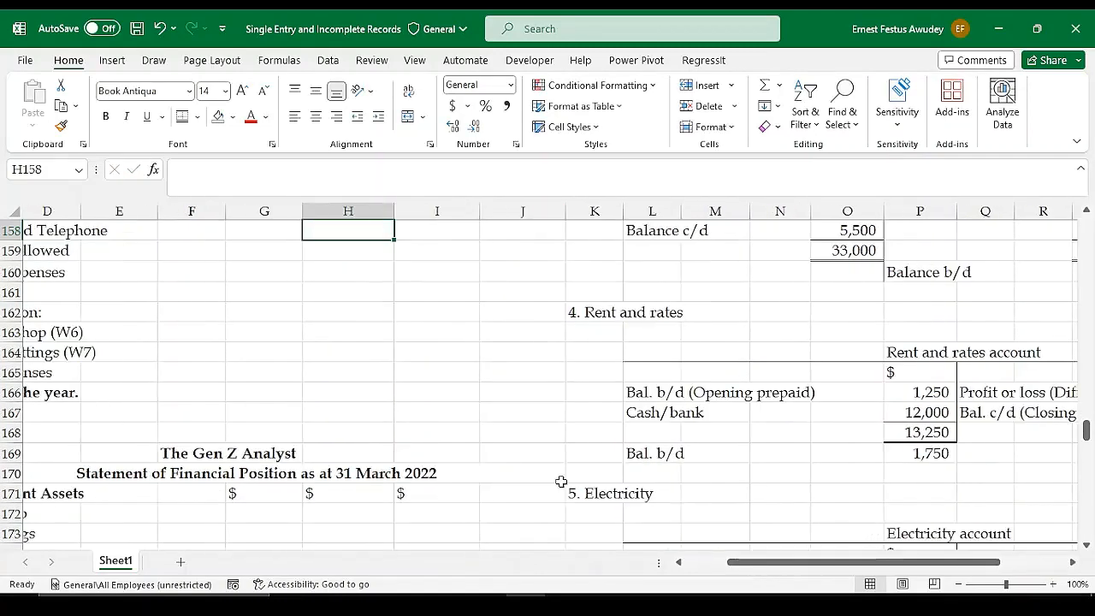
scroll(518, 477, up, 3)
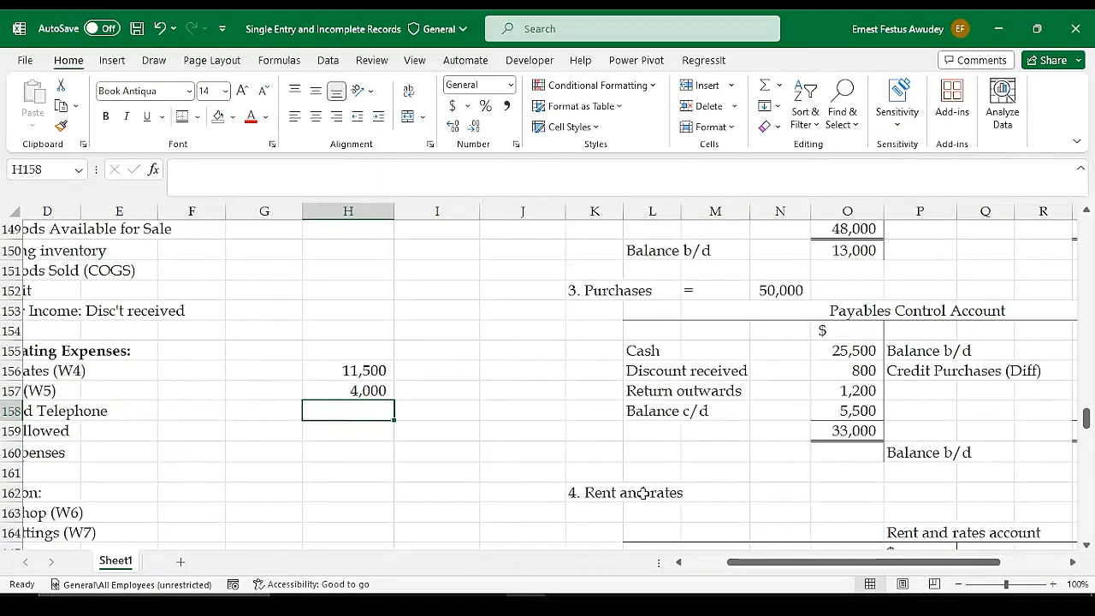
drag(741, 568, 697, 568)
scroll(495, 473, up, 1)
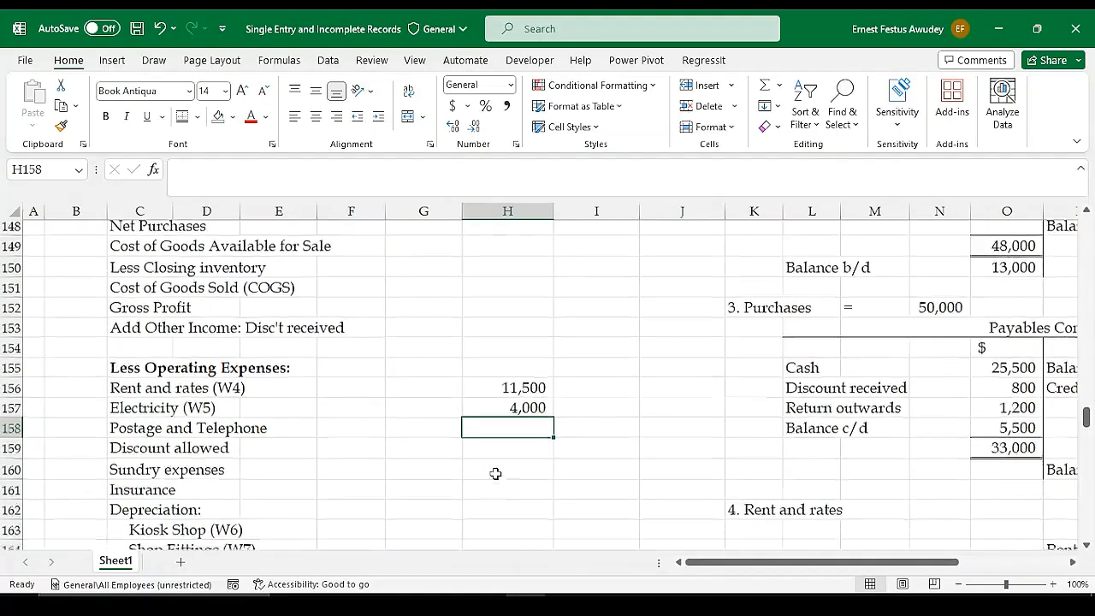
scroll(496, 473, down, 2)
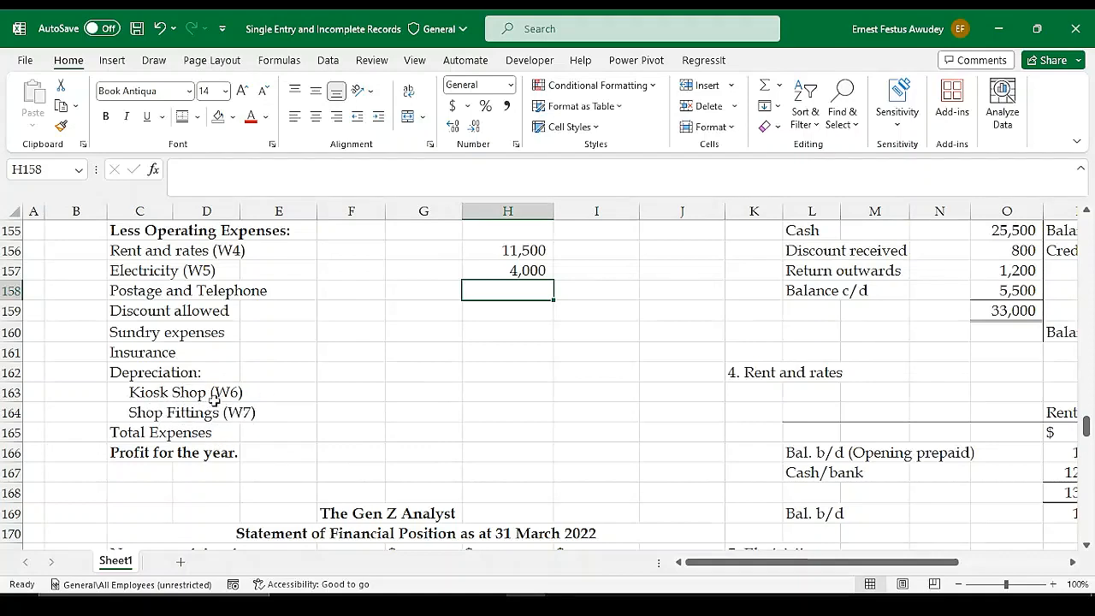
scroll(958, 344, down, 6)
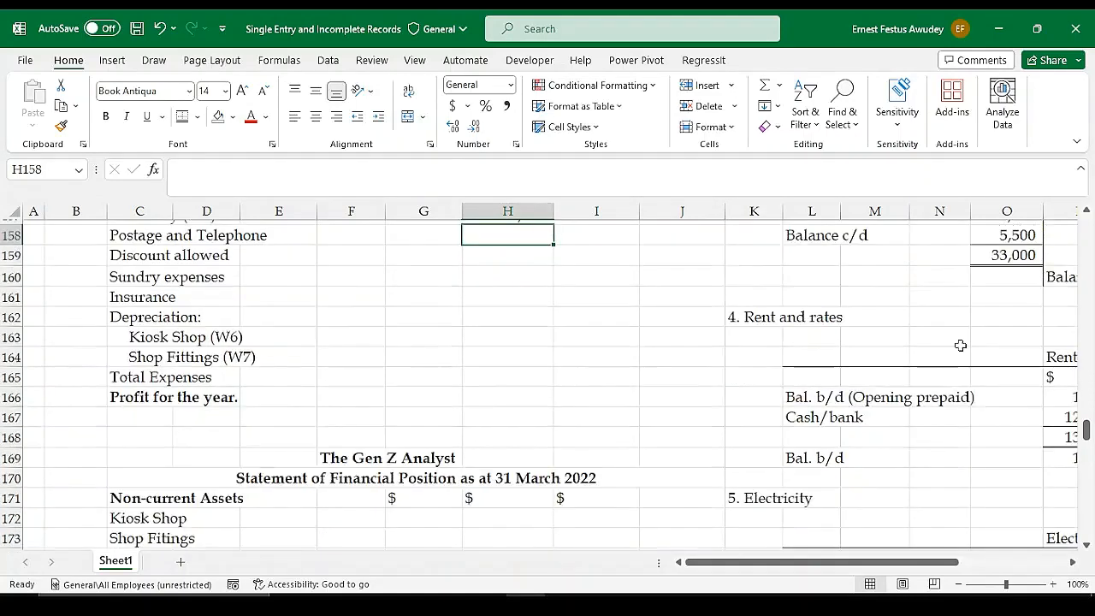
drag(804, 564, 909, 548)
scroll(624, 476, up, 1)
Enter the working heading "6. Depreciation:" in K180 below the Electricity account and the sub-label "Kiosk Shop" in K181
click(403, 452)
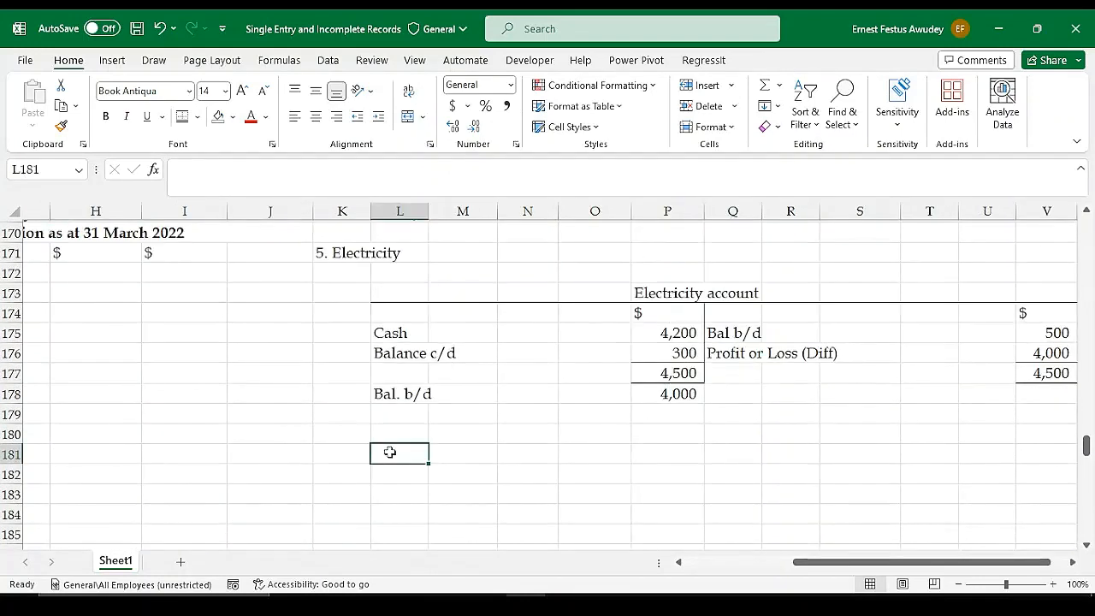
click(362, 439)
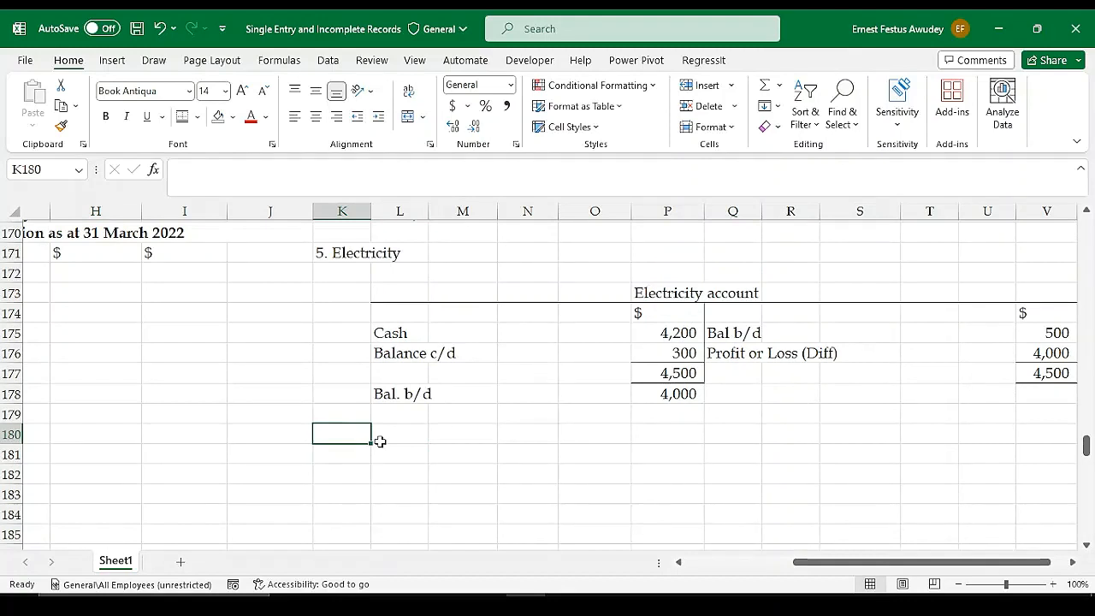
text(6.)
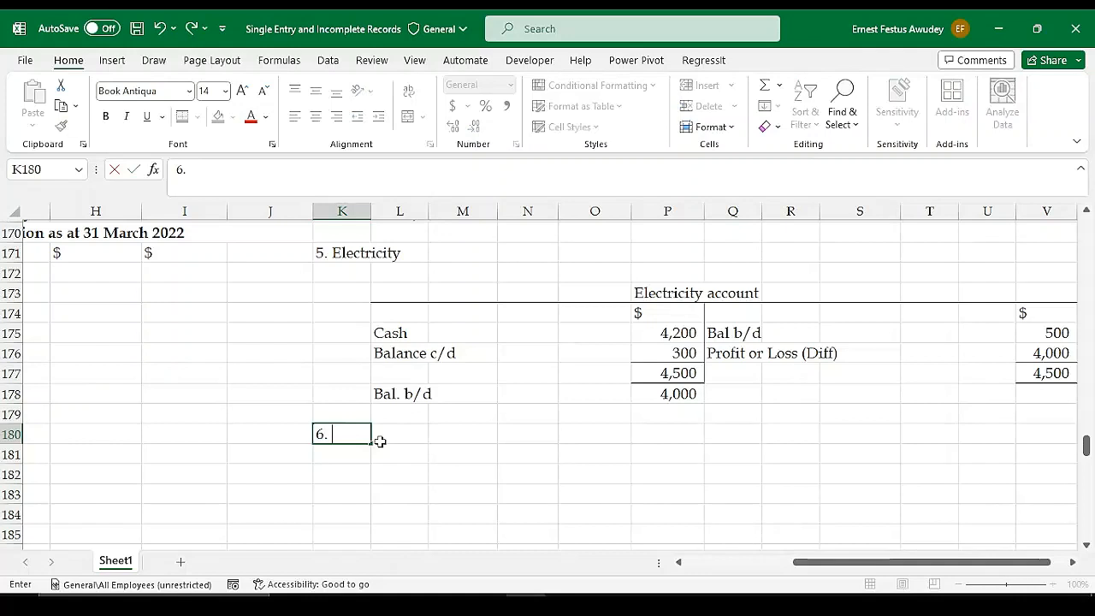
text( Deprec)
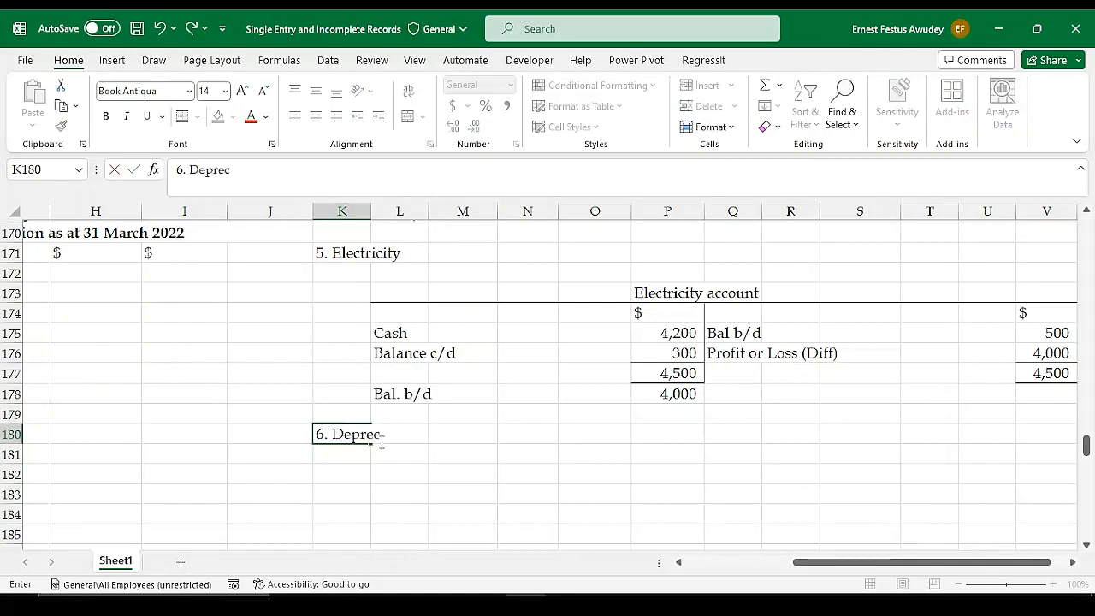
text(iation:)
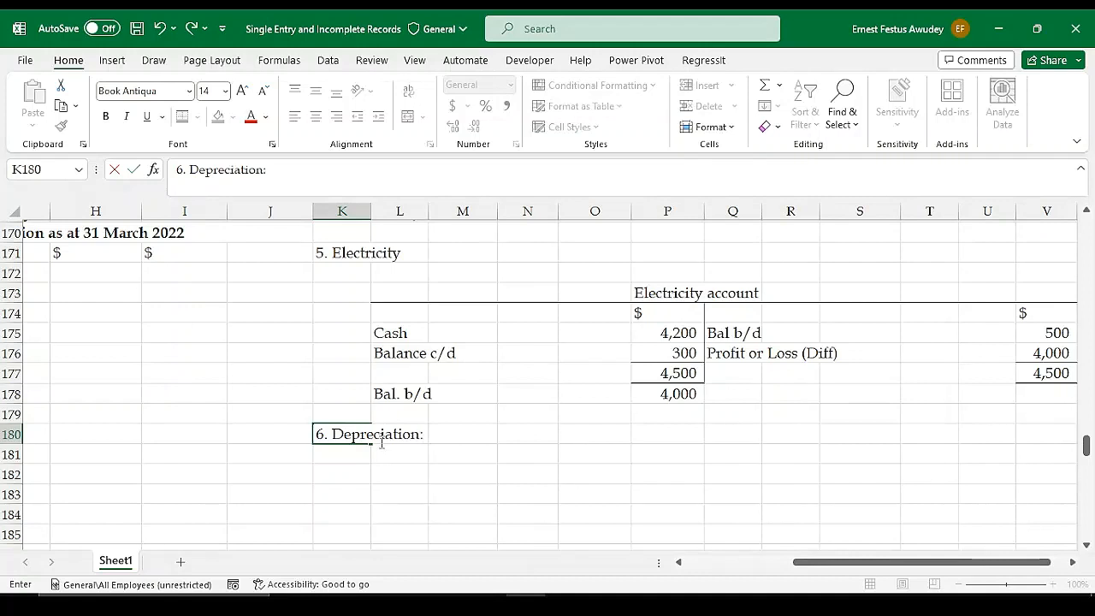
key(Return)
text(1)
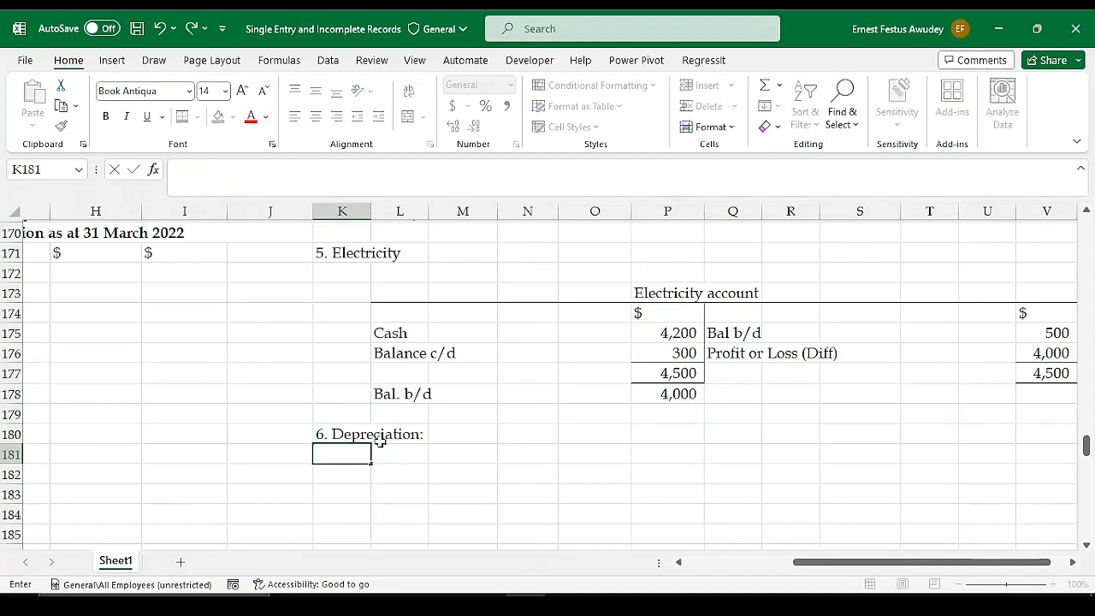
text(Kiosk Shop)
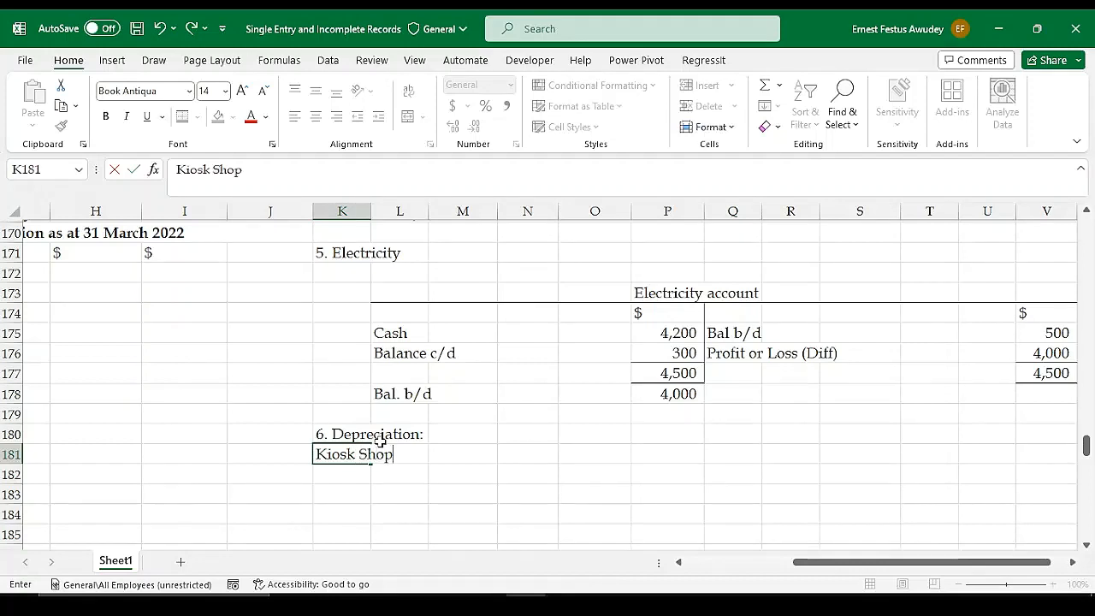
key(Return)
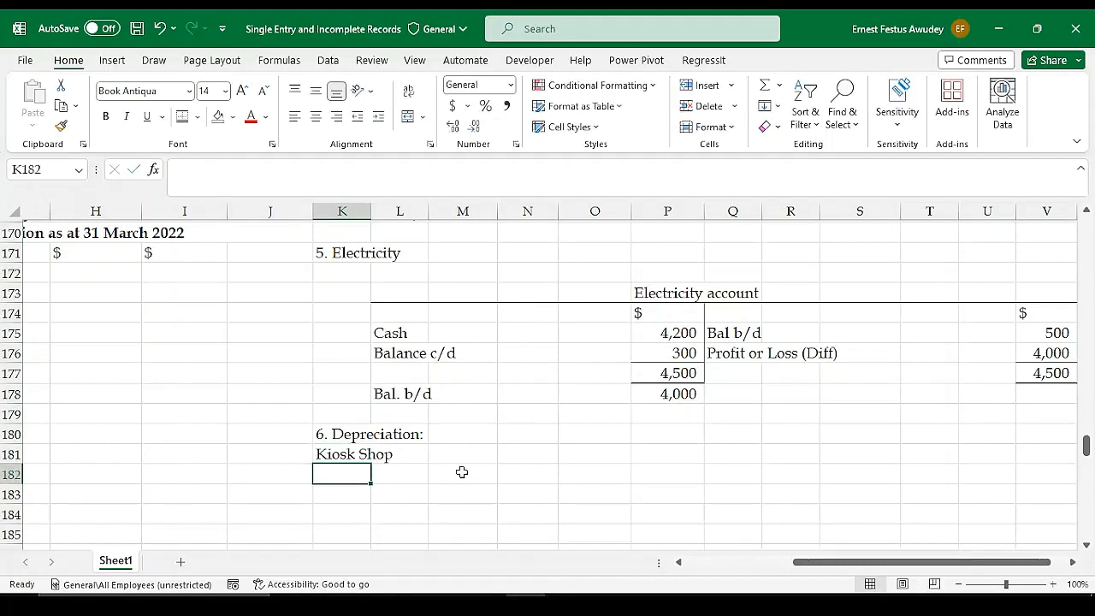
click(419, 473)
click(478, 471)
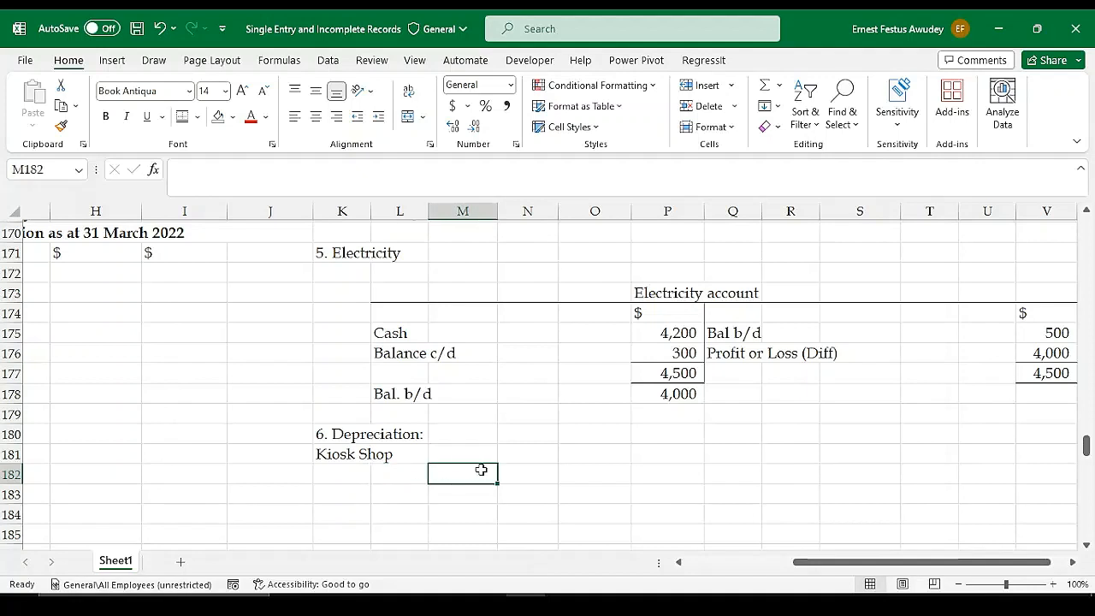
click(503, 470)
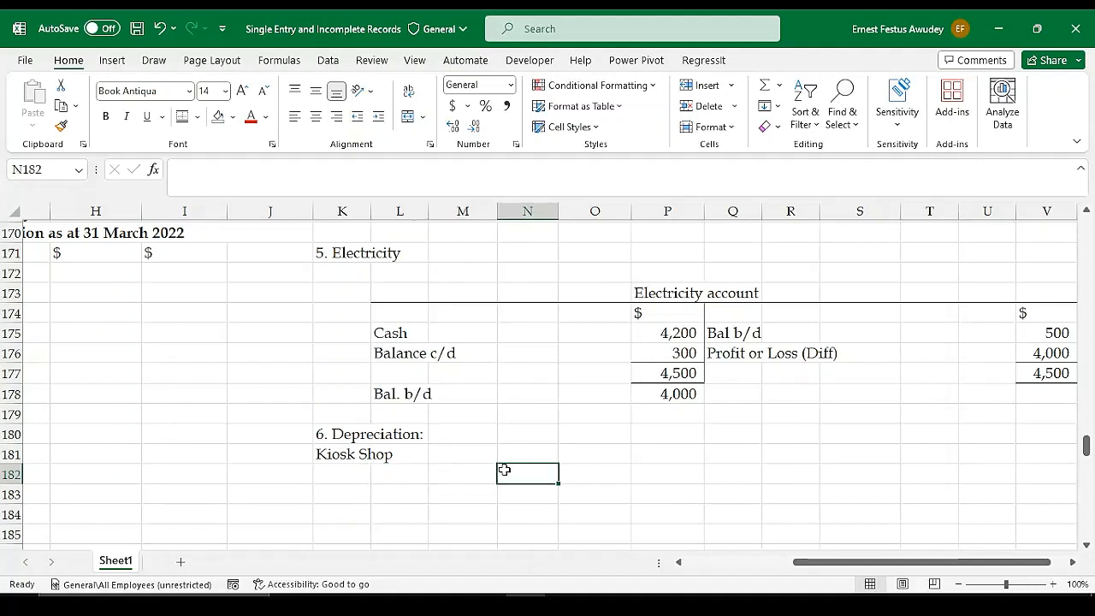
click(578, 479)
click(541, 477)
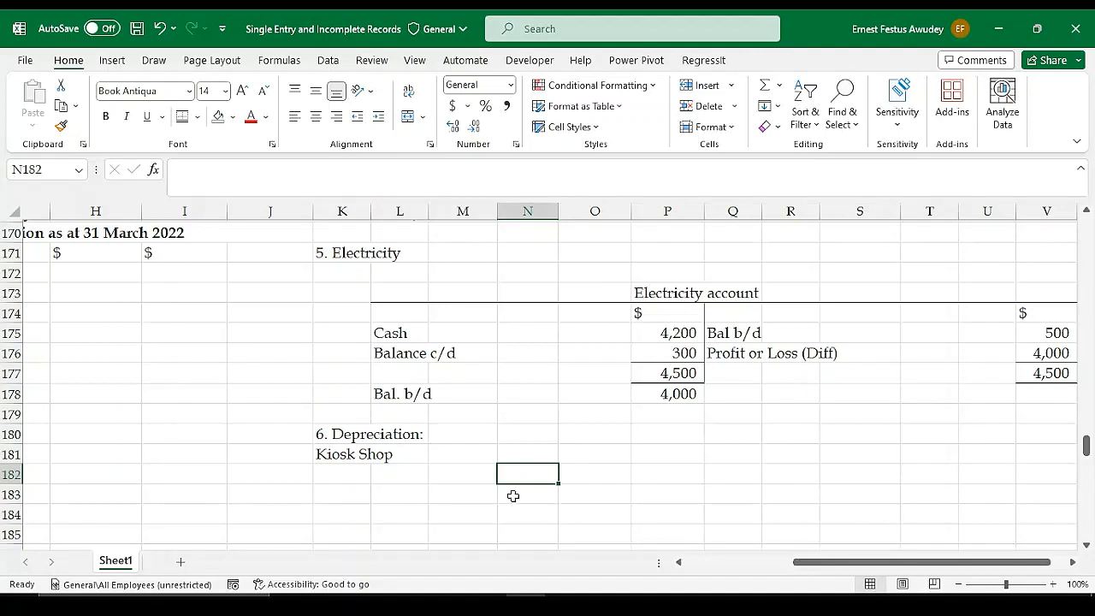
click(521, 451)
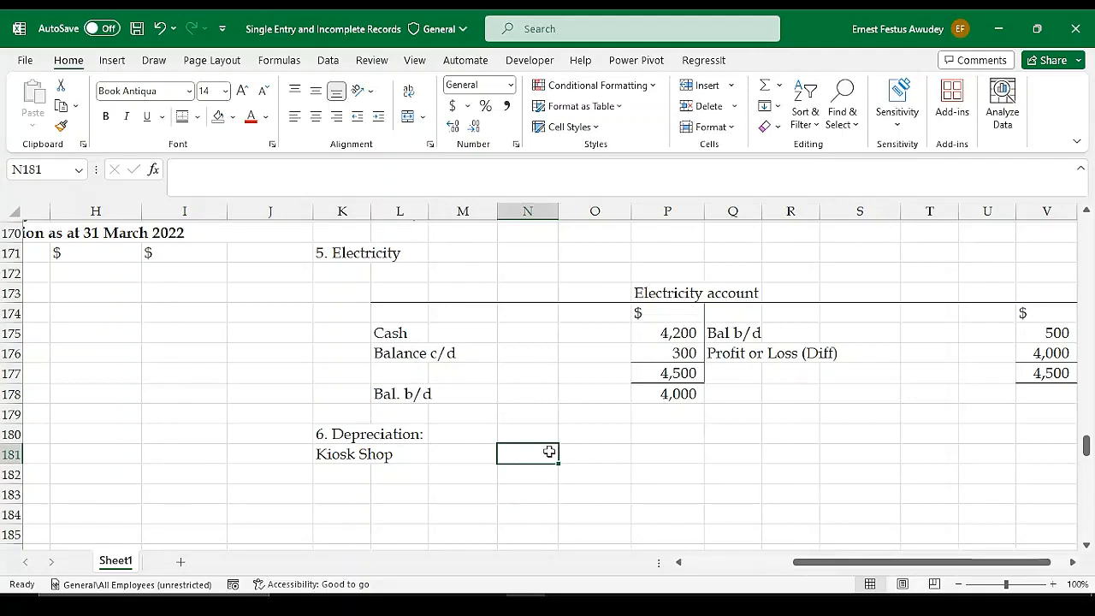
Examine the Kiosk Shop's opening and closing values in the list of assets and liabilities
drag(813, 562, 672, 547)
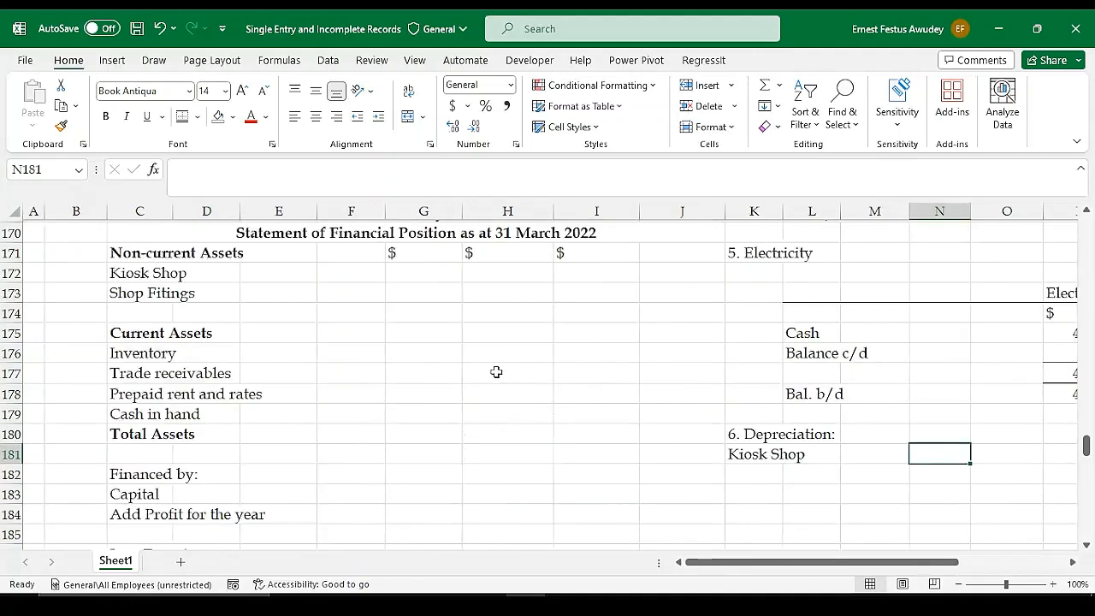
scroll(496, 372, up, 11)
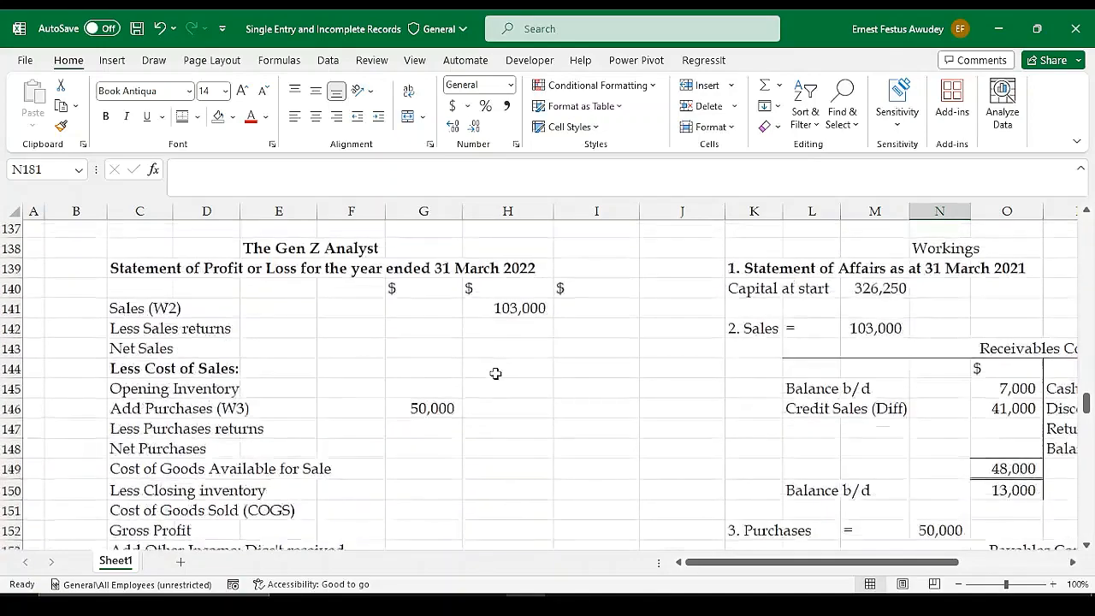
scroll(495, 373, up, 5)
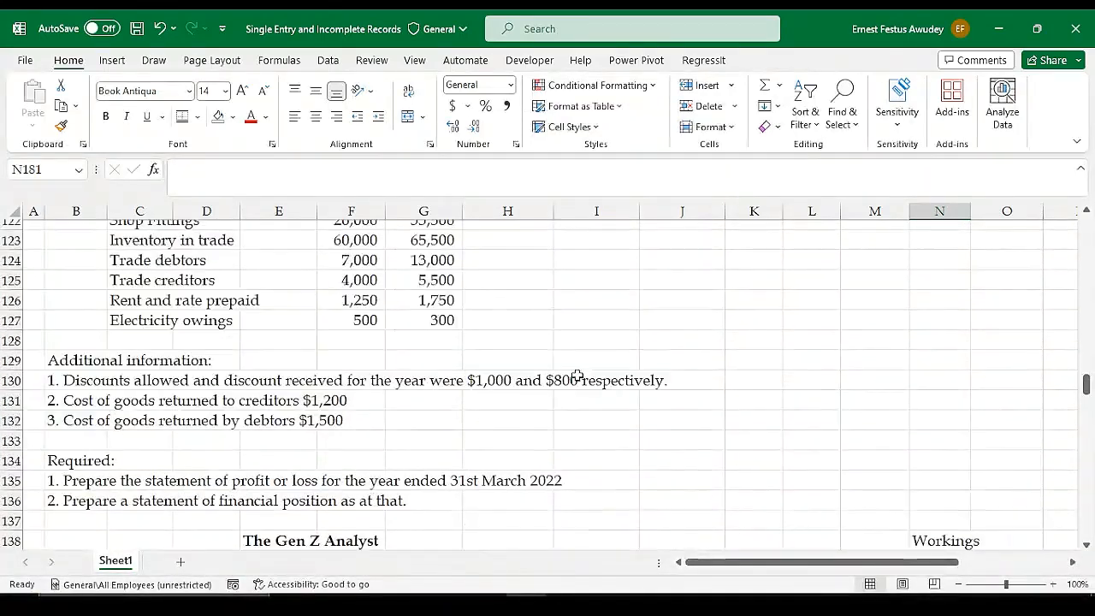
scroll(577, 375, up, 1)
scroll(579, 375, up, 1)
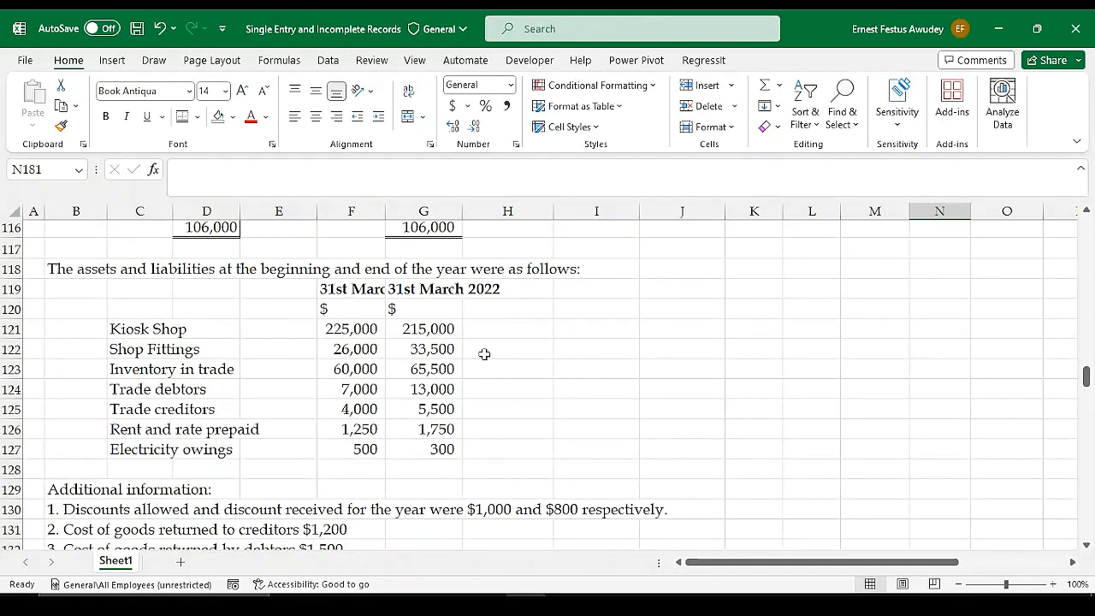
click(416, 332)
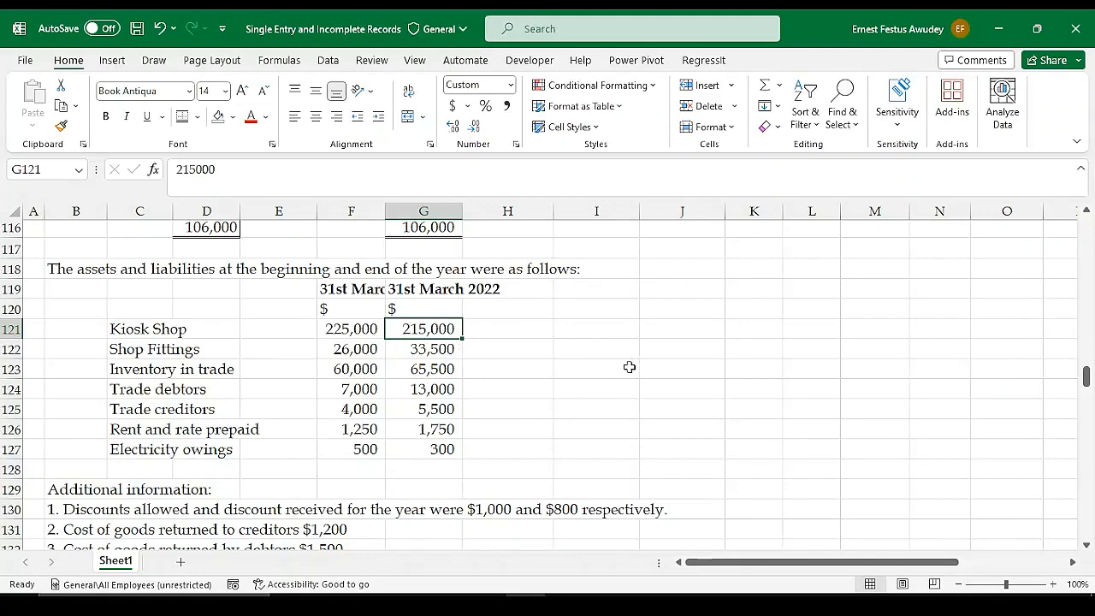
Enter the label "Balance b/d" in K182 under the Kiosk Shop depreciation working
scroll(641, 394, down, 17)
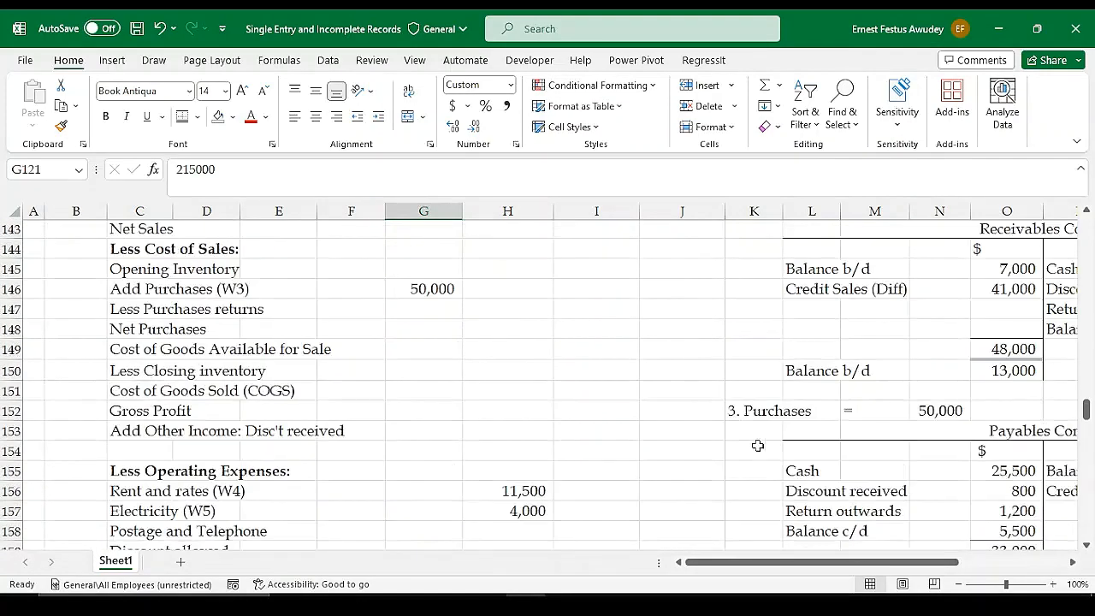
scroll(813, 451, down, 2)
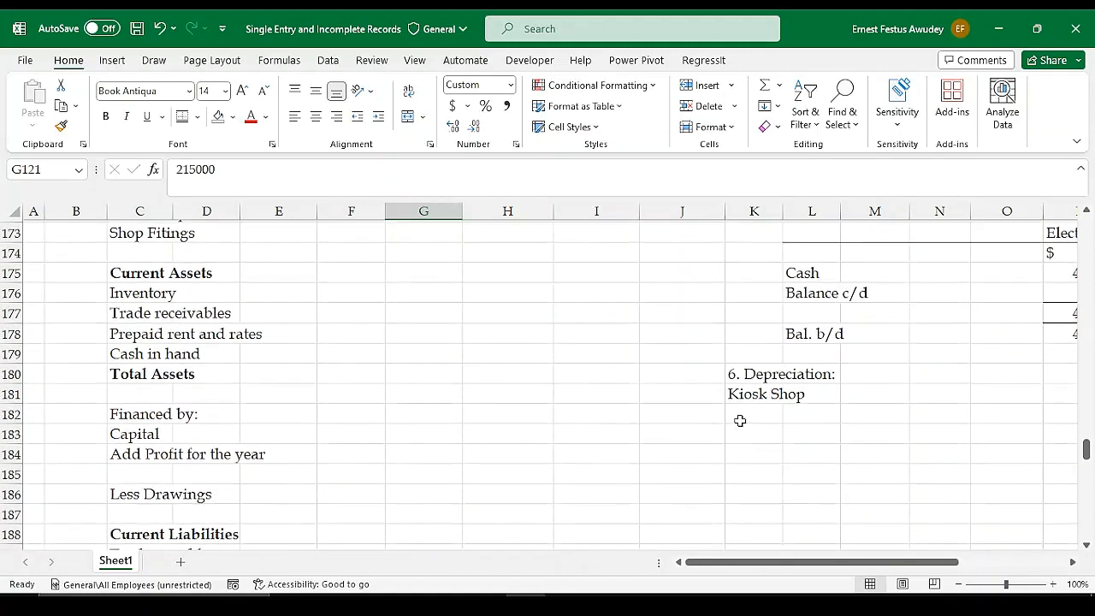
click(752, 418)
text(B)
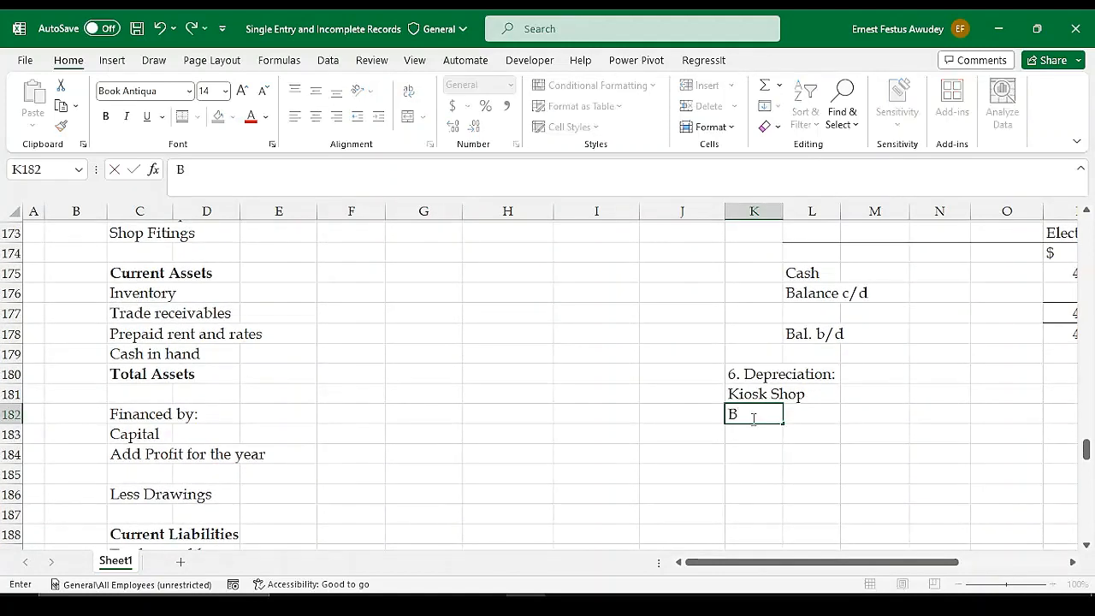
text(alance b)
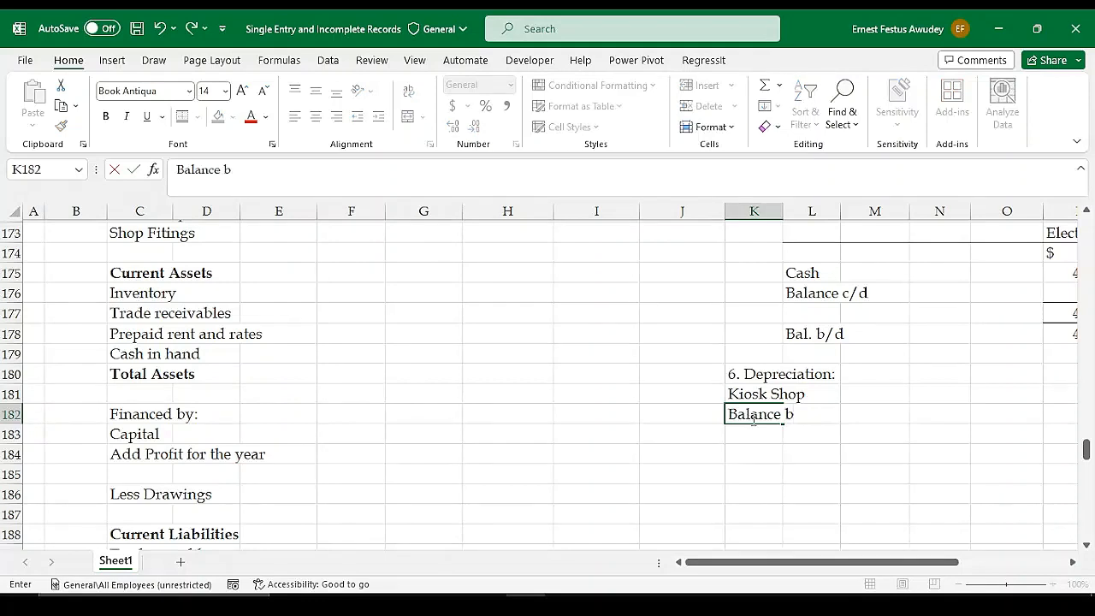
text(/d)
Link the Kiosk Shop's Balance b/d amount in M182 to its opening value in the assets list with =F121
key(Tab)
key(Tab)
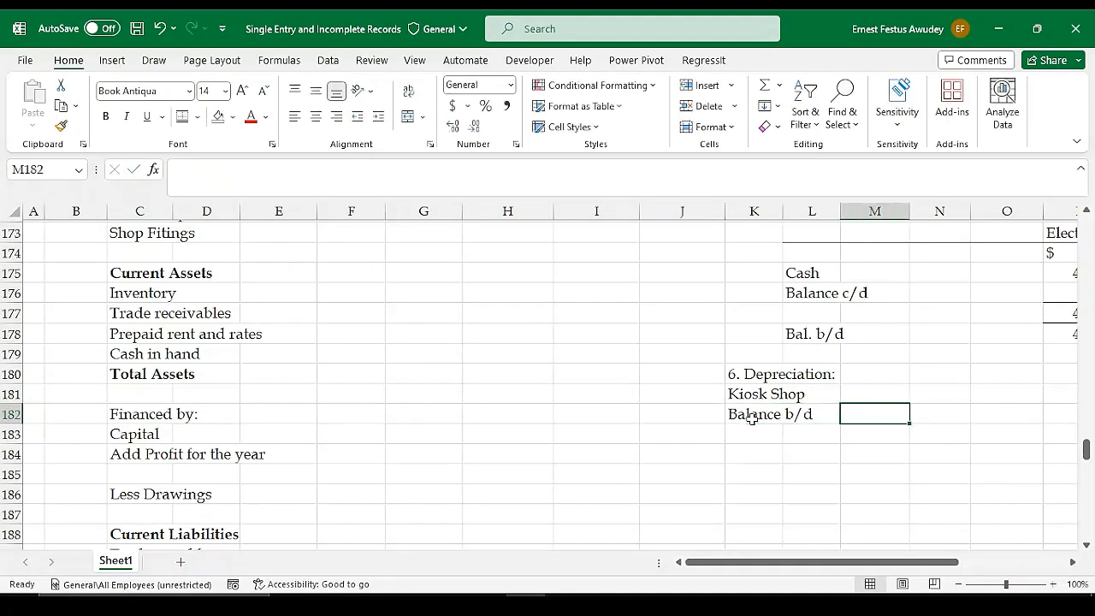
text(=)
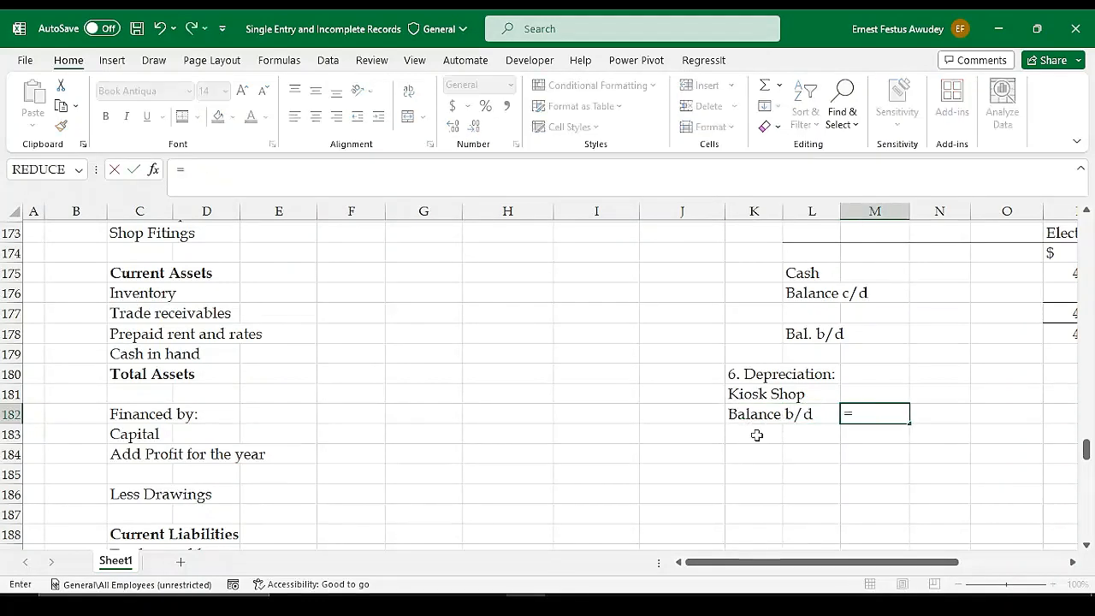
scroll(434, 399, up, 11)
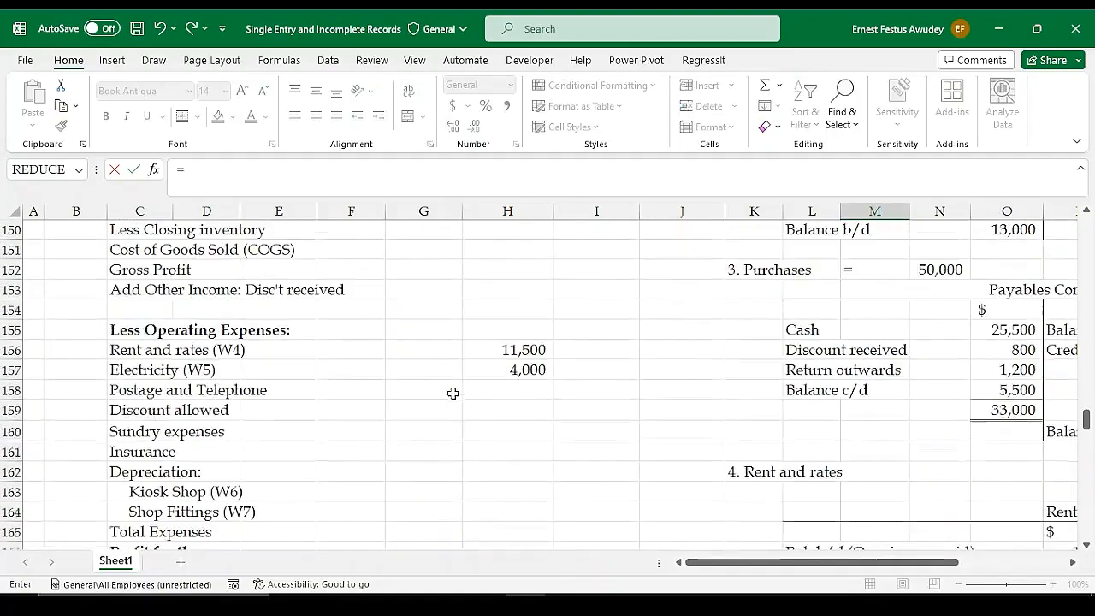
scroll(456, 391, up, 7)
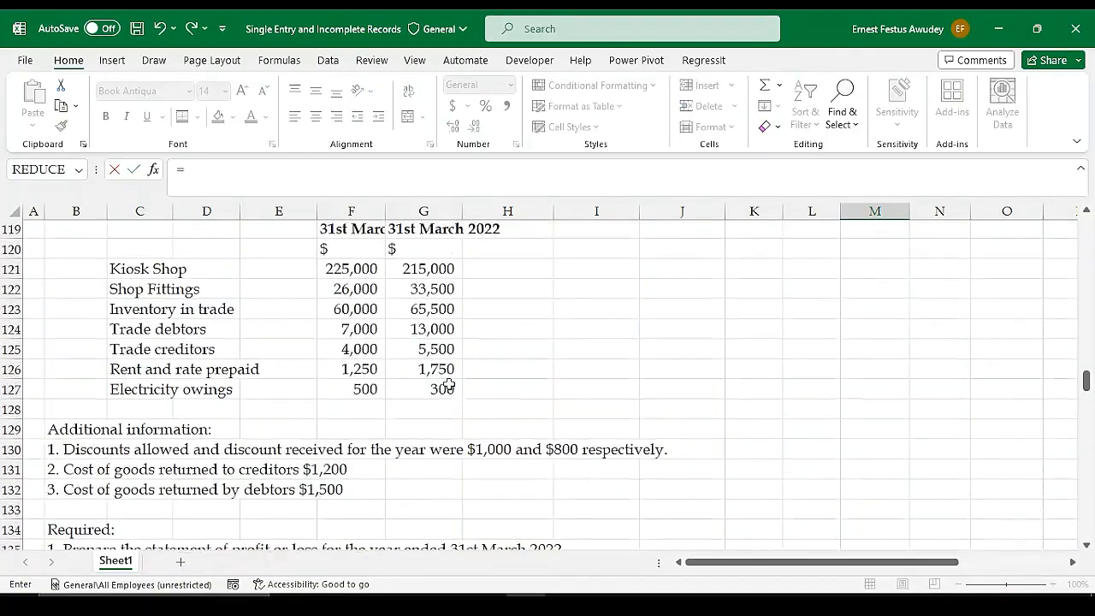
click(365, 274)
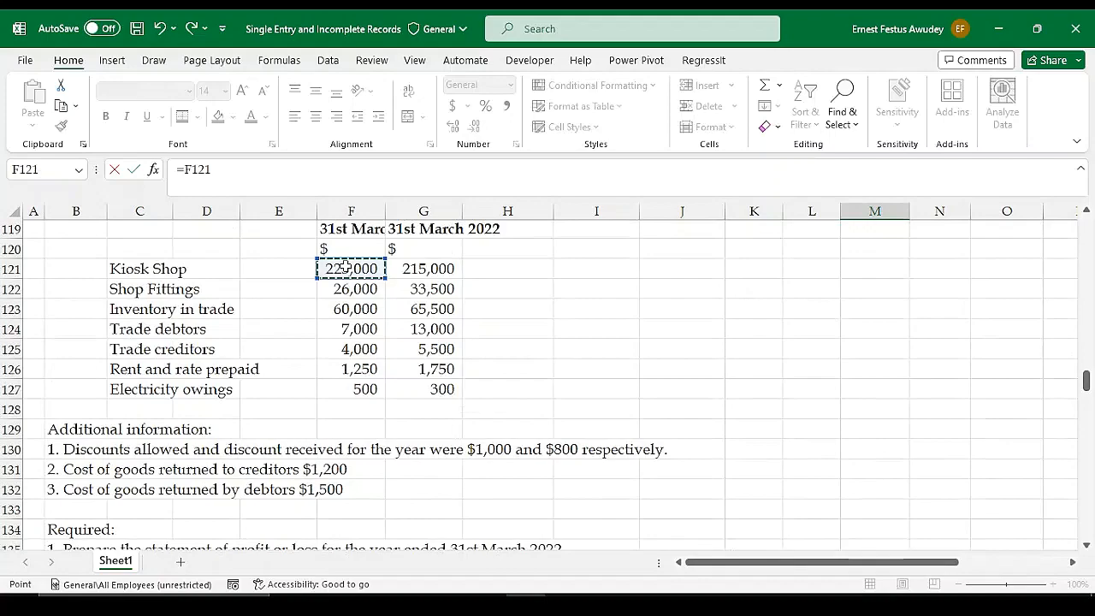
key(Return)
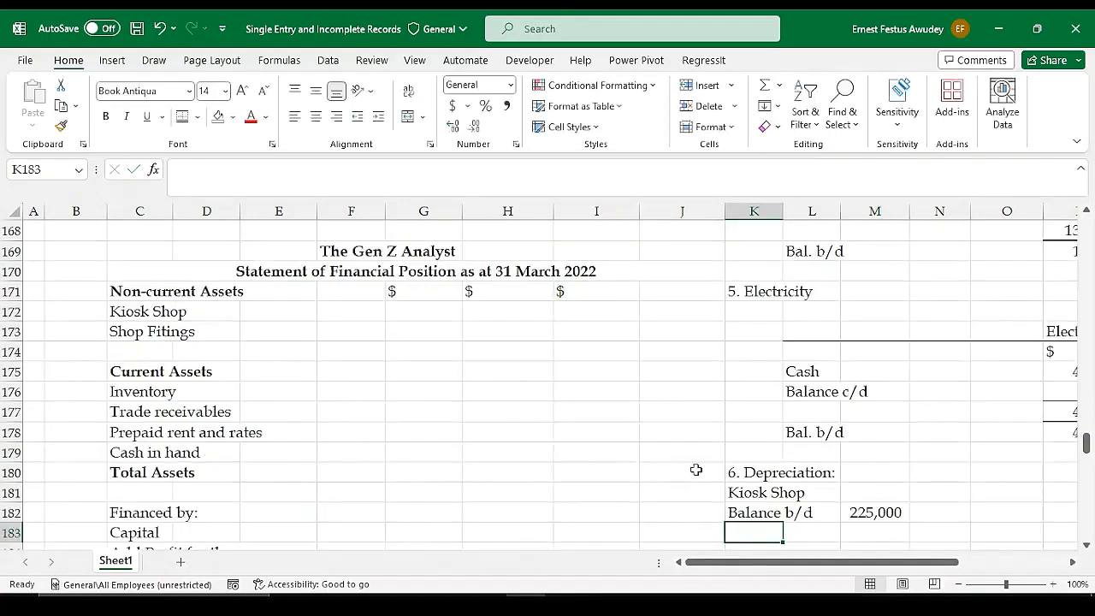
Examine the payments list and the Kiosk Shop's opening and closing values in the assets and liabilities list
scroll(419, 435, up, 1)
scroll(420, 436, up, 11)
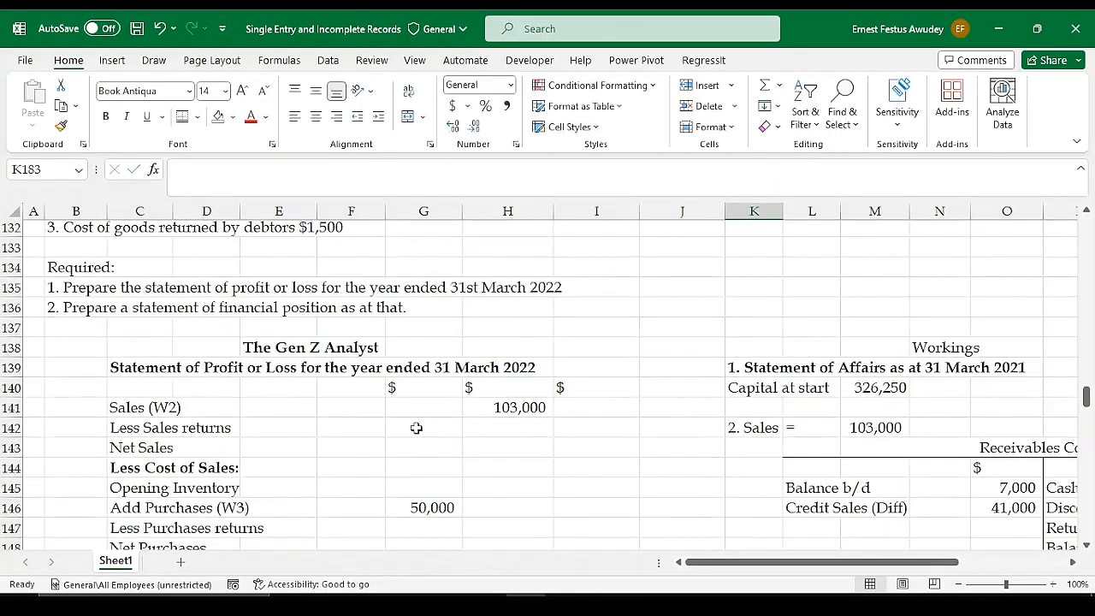
scroll(416, 427, up, 8)
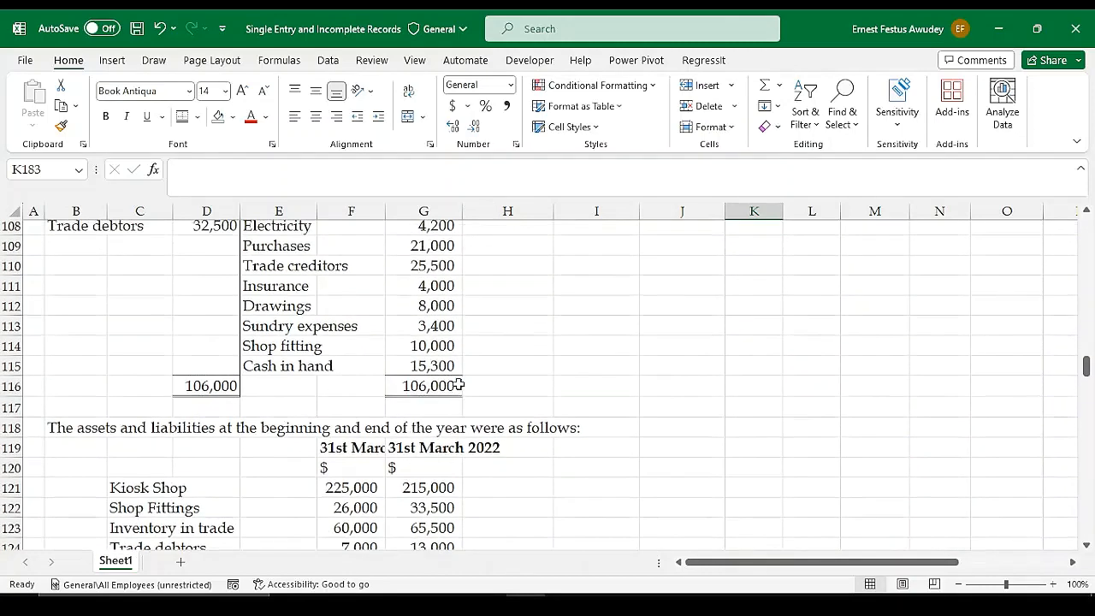
scroll(419, 356, up, 1)
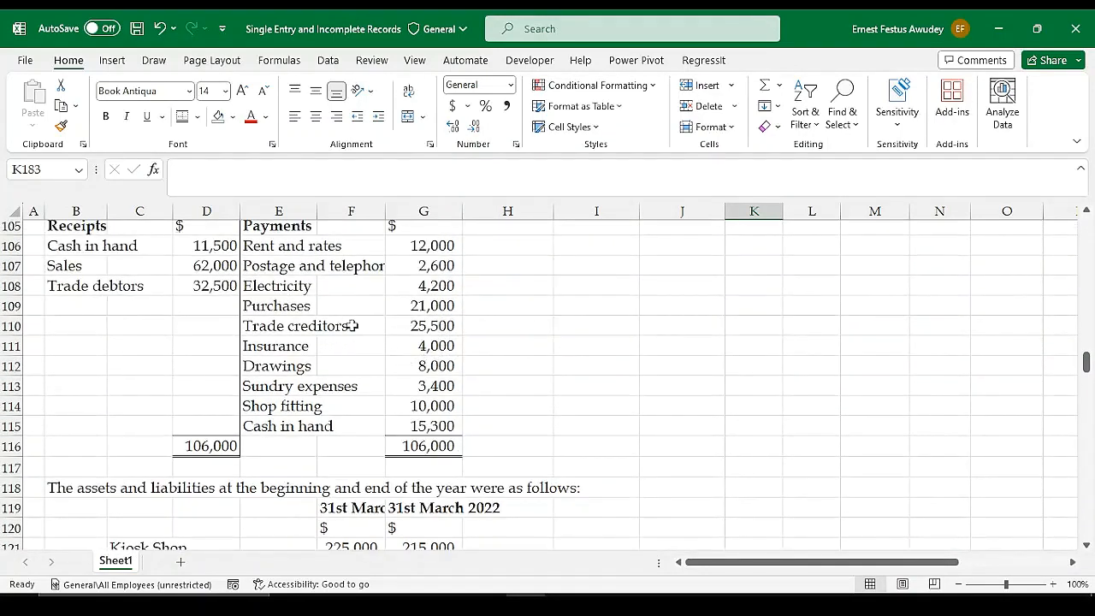
scroll(422, 339, down, 1)
scroll(422, 339, down, 3)
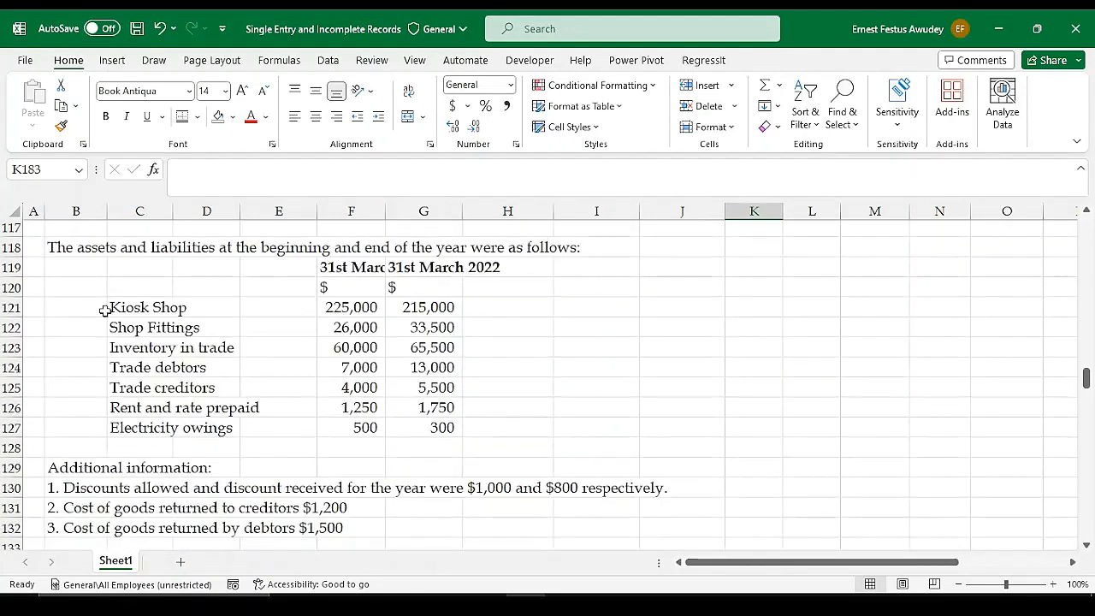
click(354, 306)
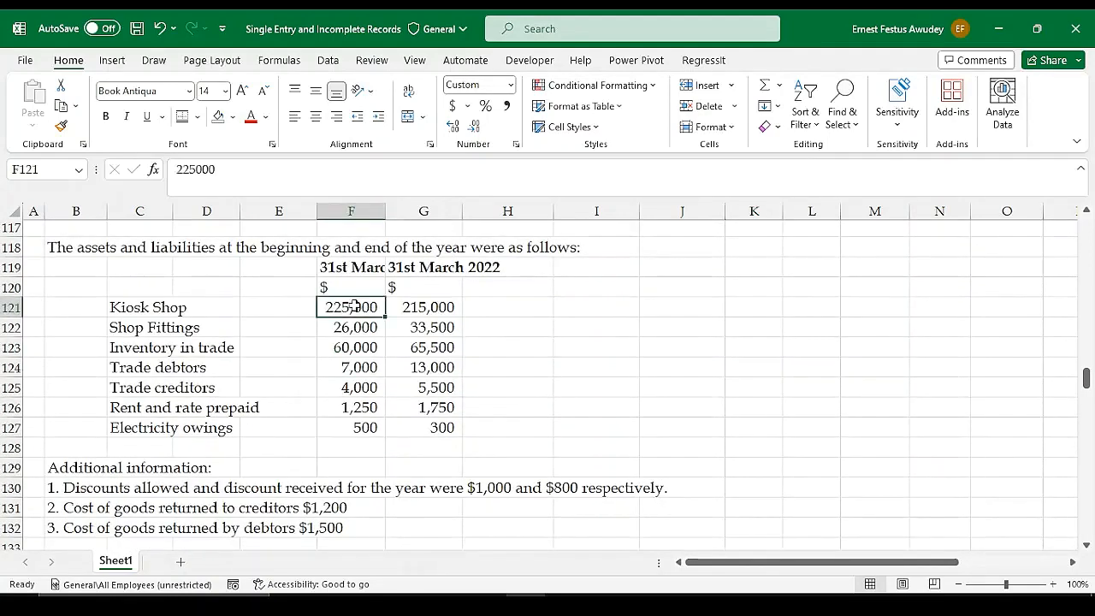
click(427, 306)
scroll(508, 315, down, 3)
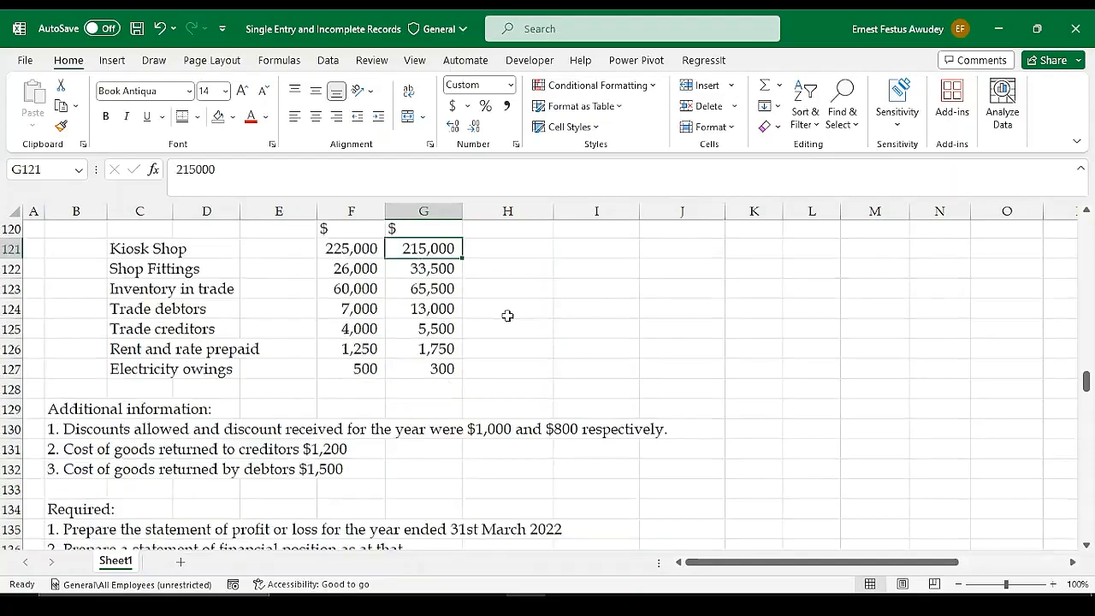
scroll(580, 341, down, 4)
scroll(476, 350, up, 4)
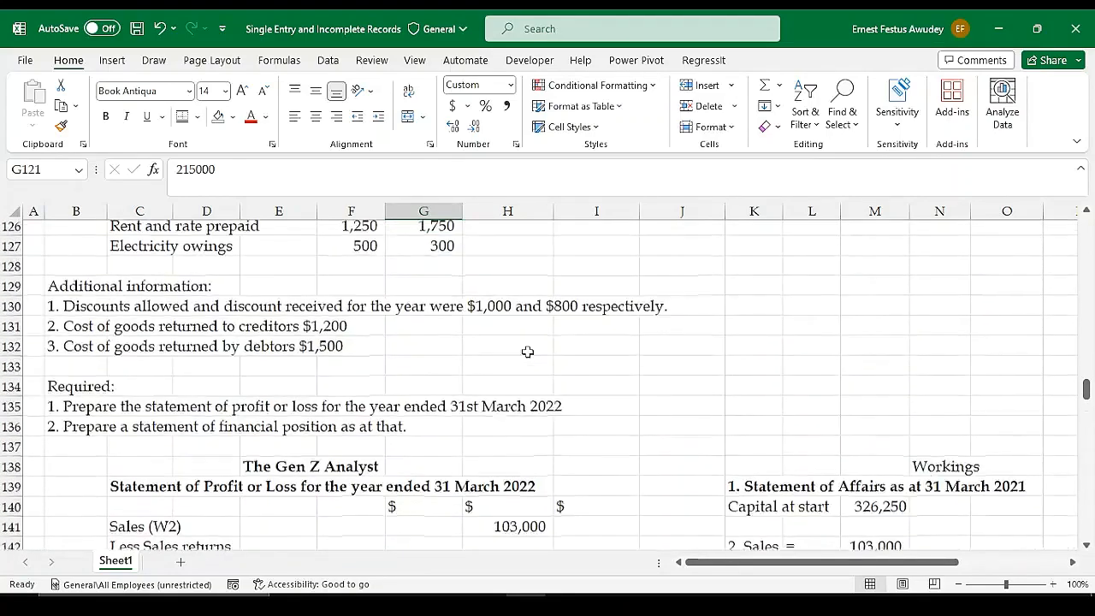
Enter the label "Balance c/d" in K183 under the Kiosk Shop's Balance b/d line
scroll(597, 347, down, 2)
scroll(597, 347, down, 14)
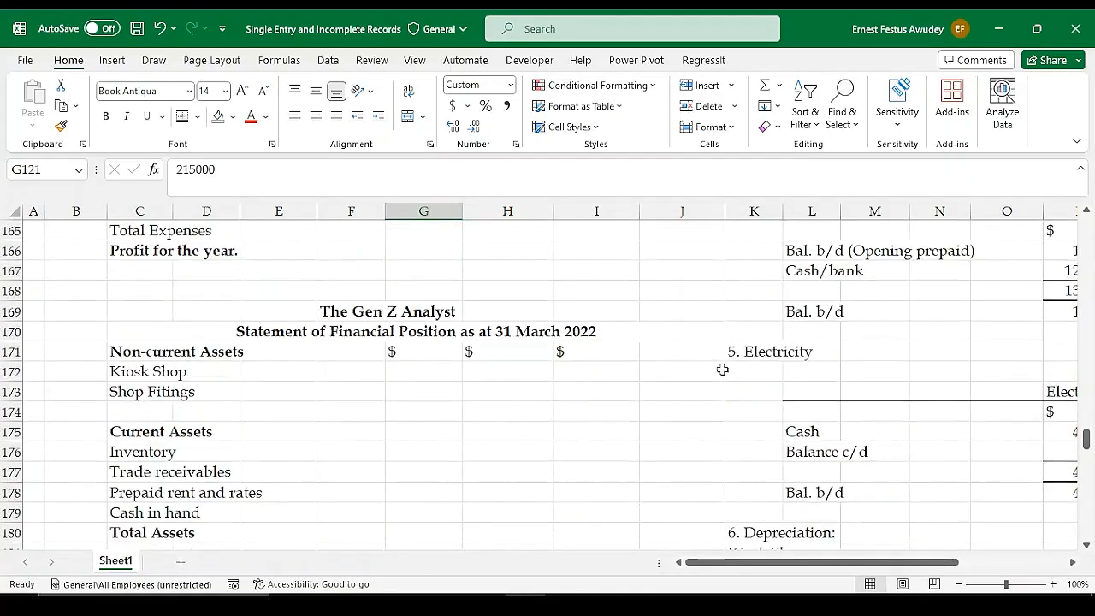
scroll(819, 383, down, 1)
click(762, 353)
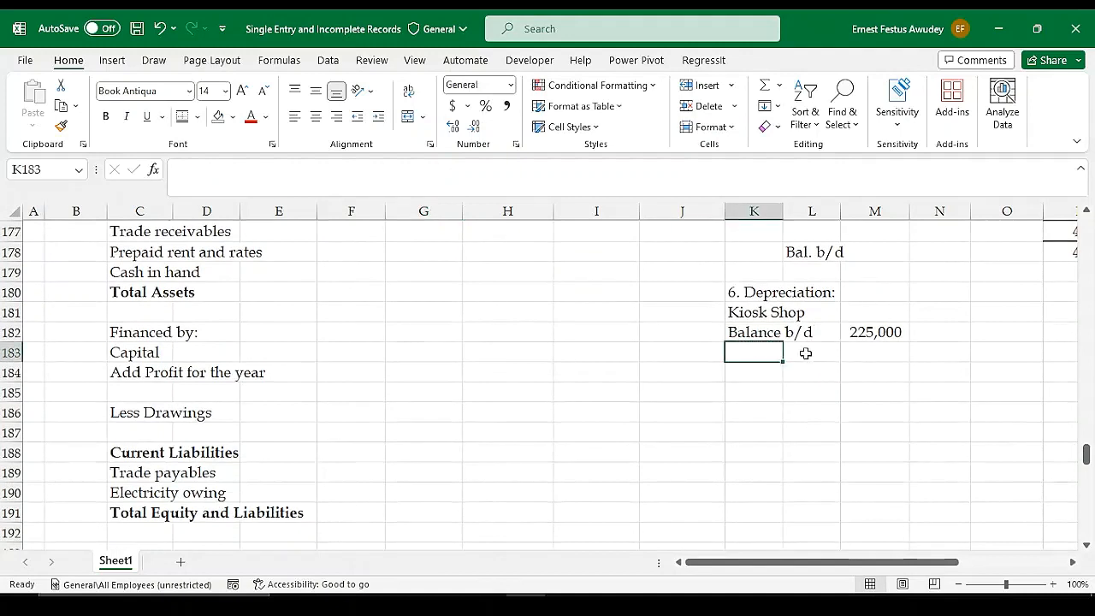
text(Balance b/d)
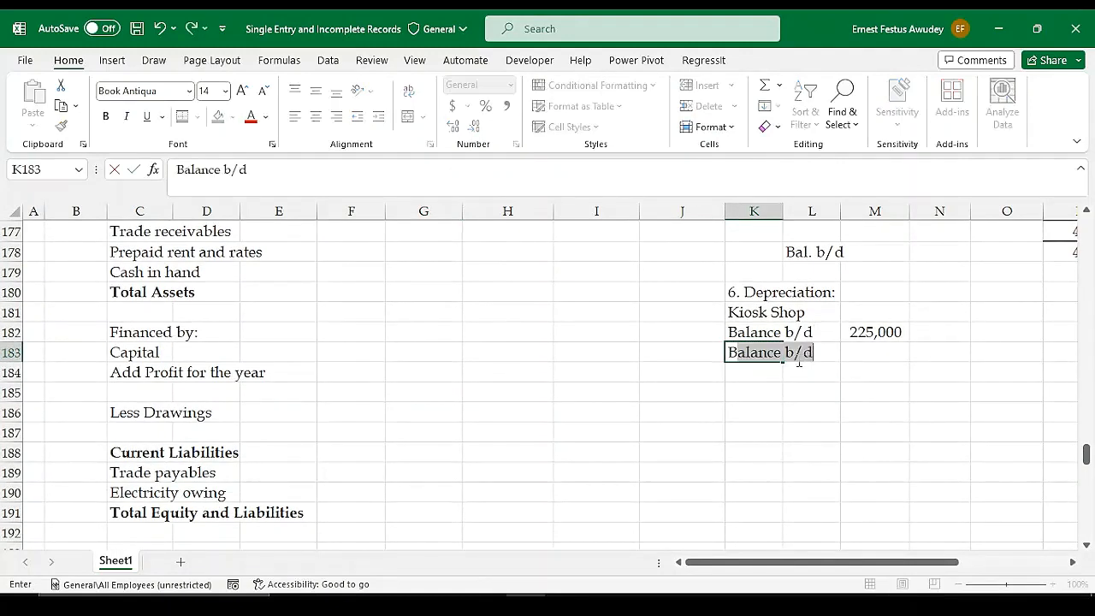
click(790, 358)
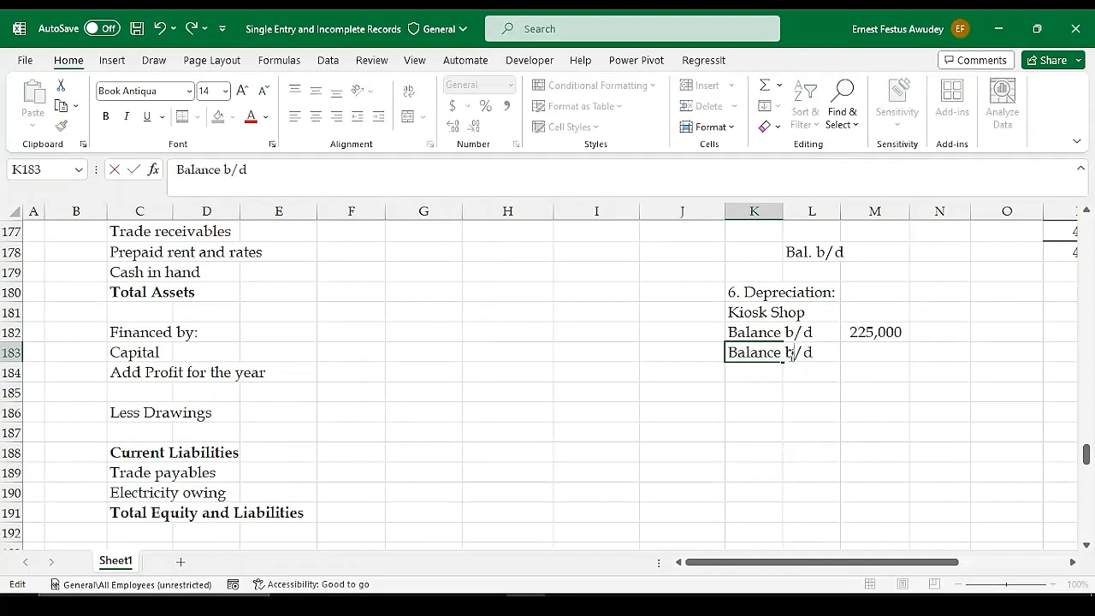
key(BackSpace)
text(c)
key(Tab)
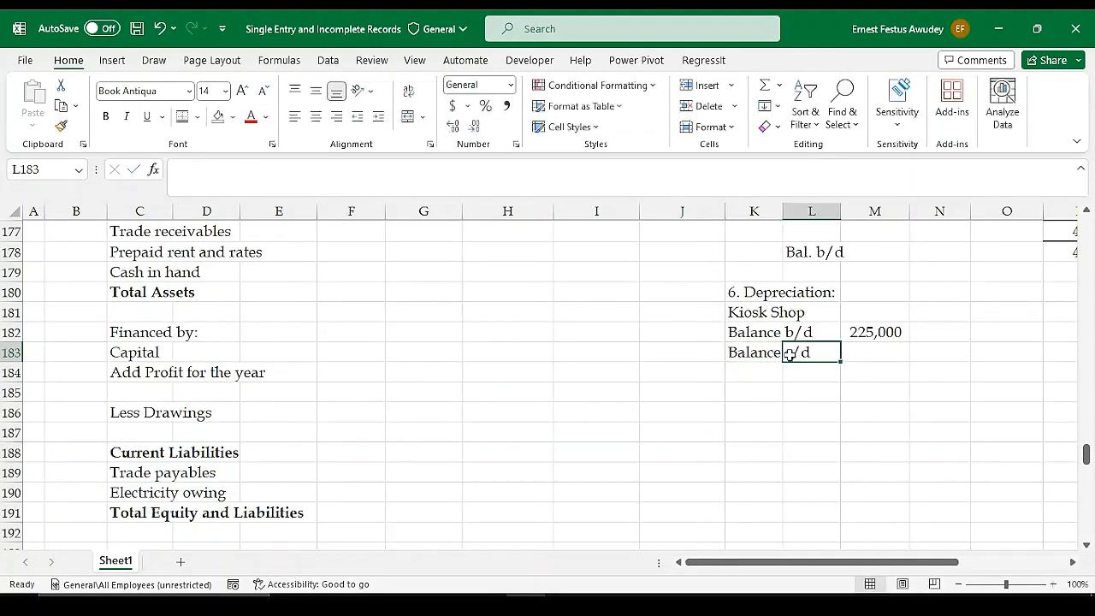
Link the Kiosk Shop's Balance c/d amount in M183 to its 31st March 2022 value in the assets list with =G121
key(Tab)
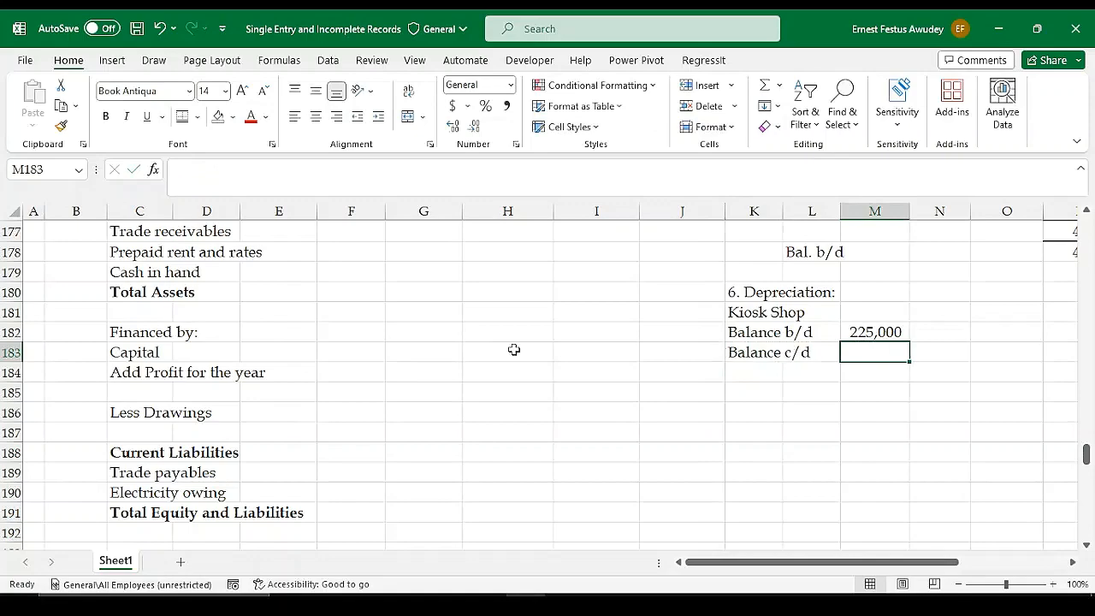
scroll(513, 350, up, 1)
text(=)
scroll(514, 349, up, 12)
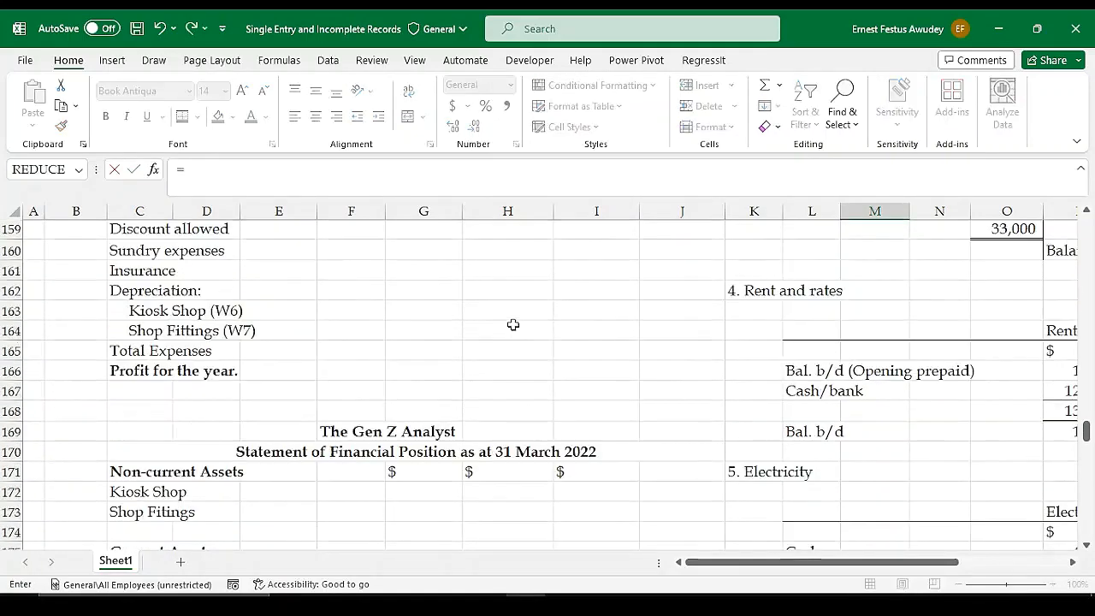
scroll(398, 329, up, 7)
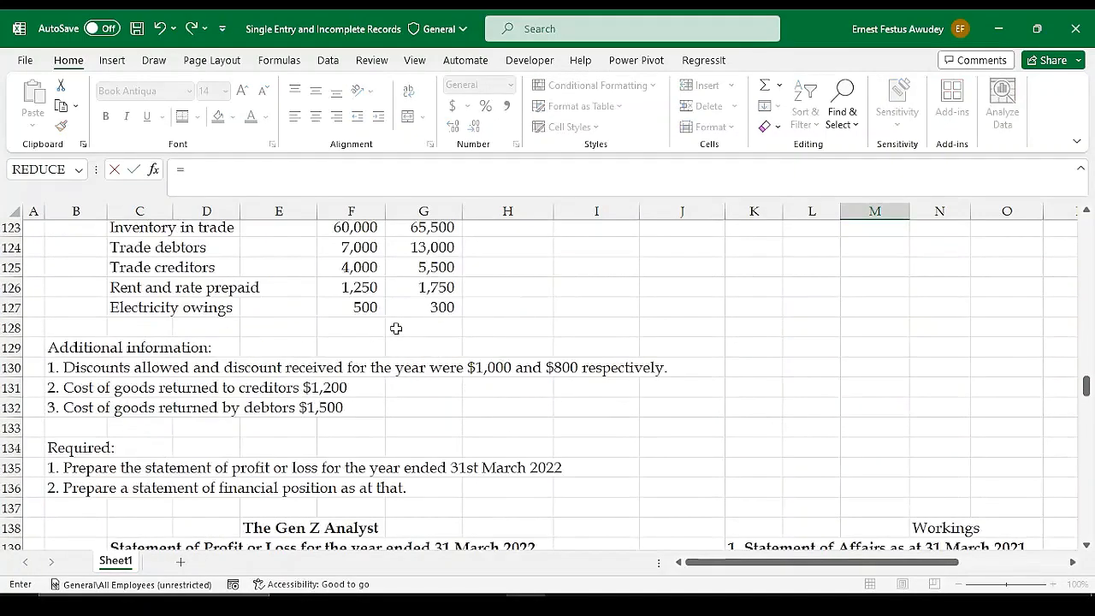
click(418, 312)
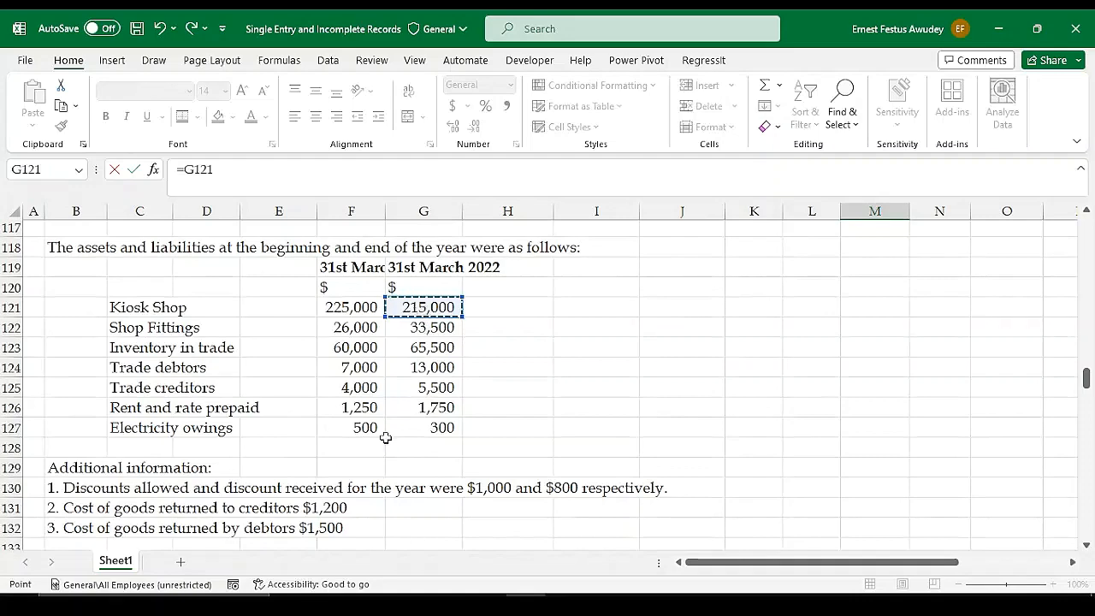
key(Return)
Calculate the Kiosk Shop's depreciation in M184 with =M182-M183
click(887, 531)
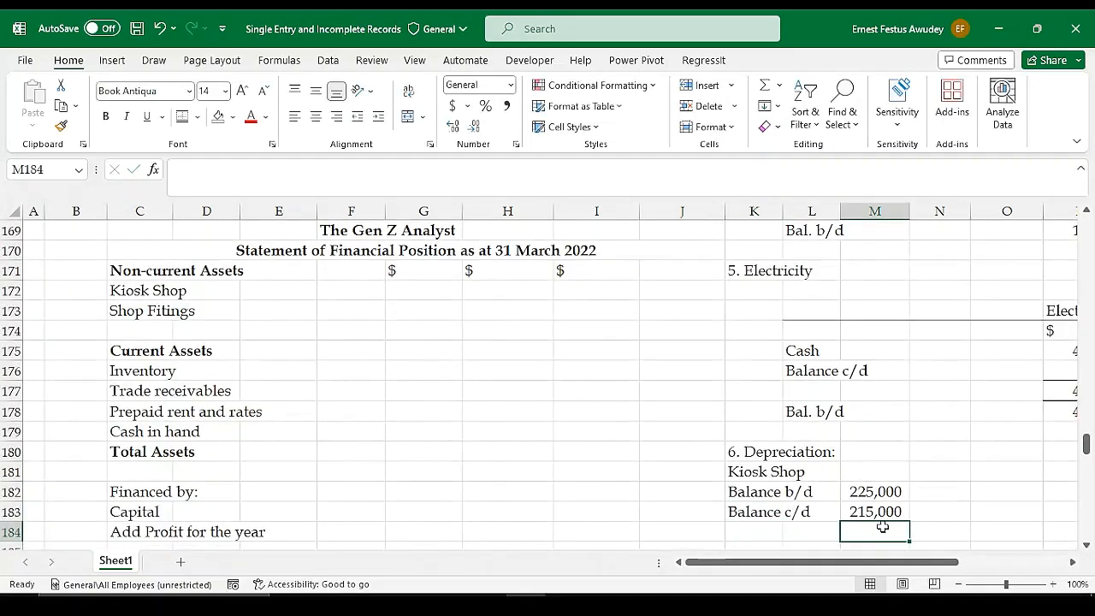
text(=)
key(Up)
key(Up)
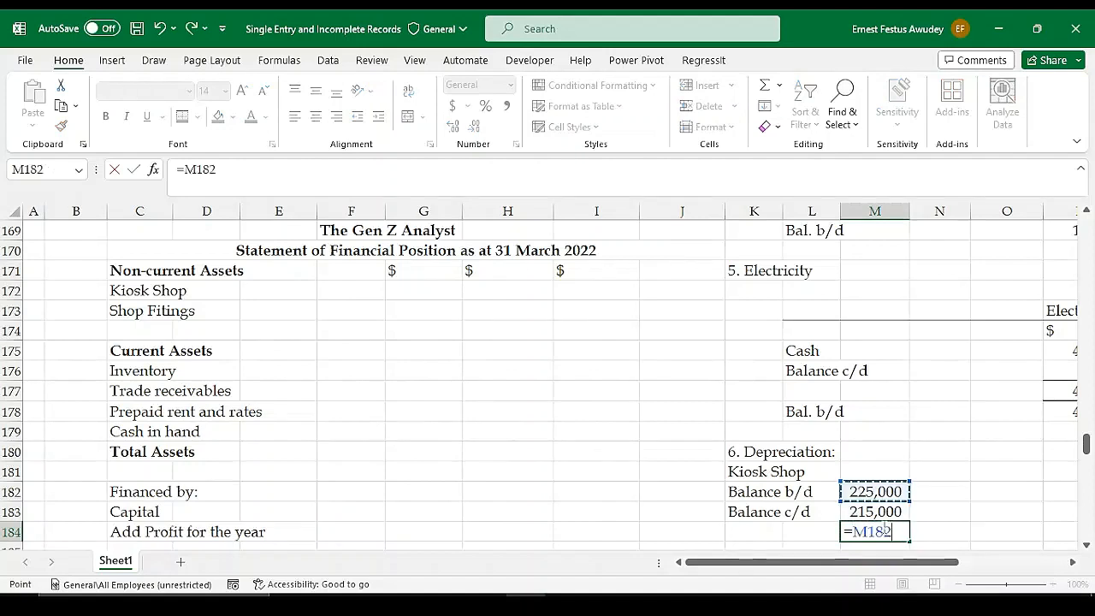
text(-)
key(Up)
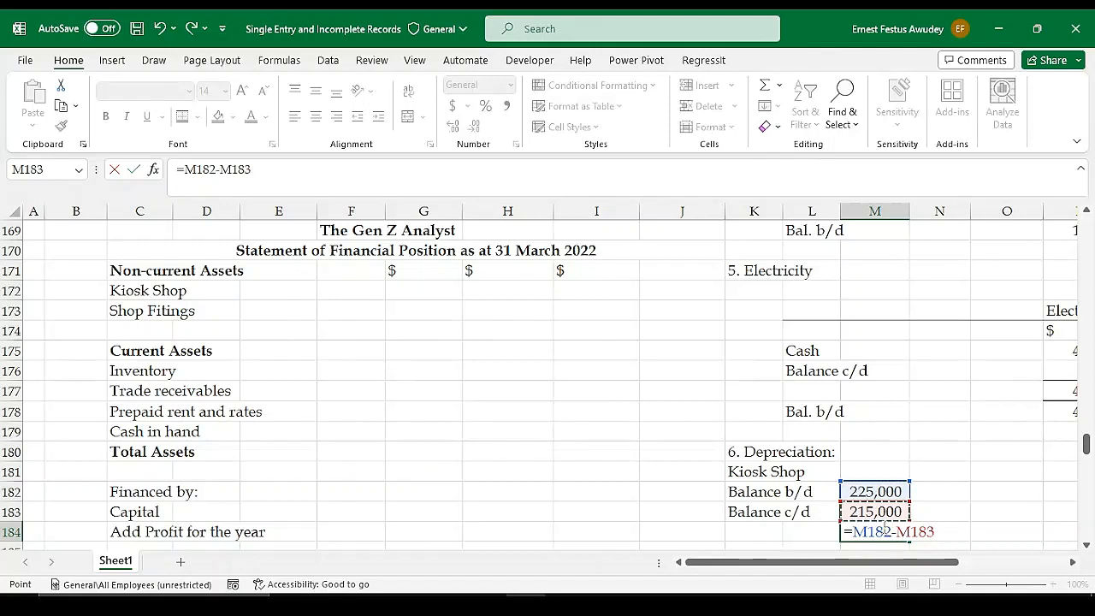
key(Return)
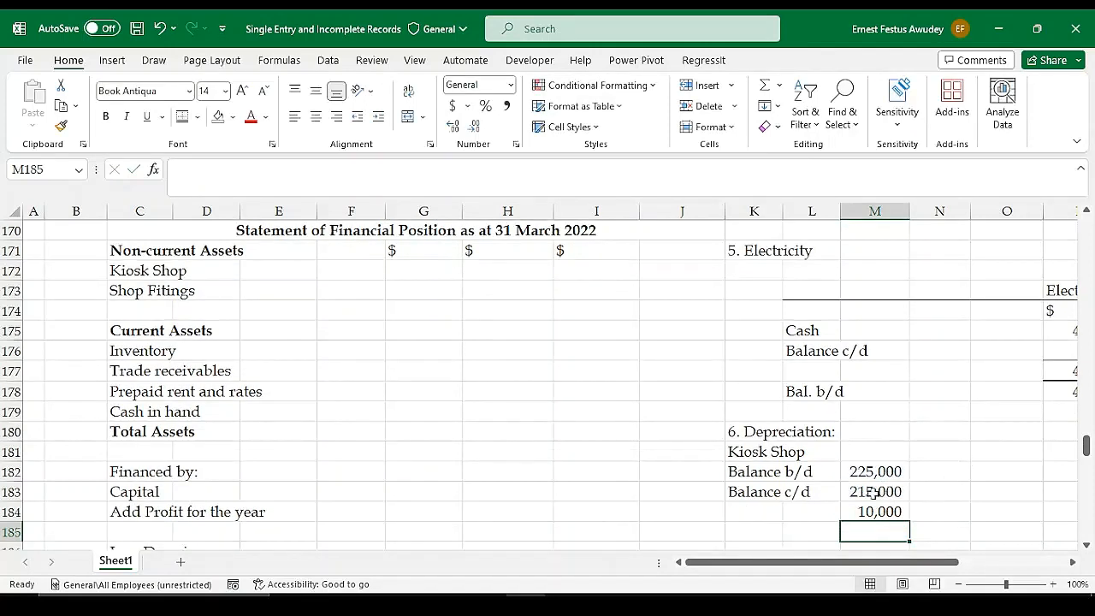
Apply a single top and double bottom border to the Kiosk Shop depreciation amount in M184
click(872, 493)
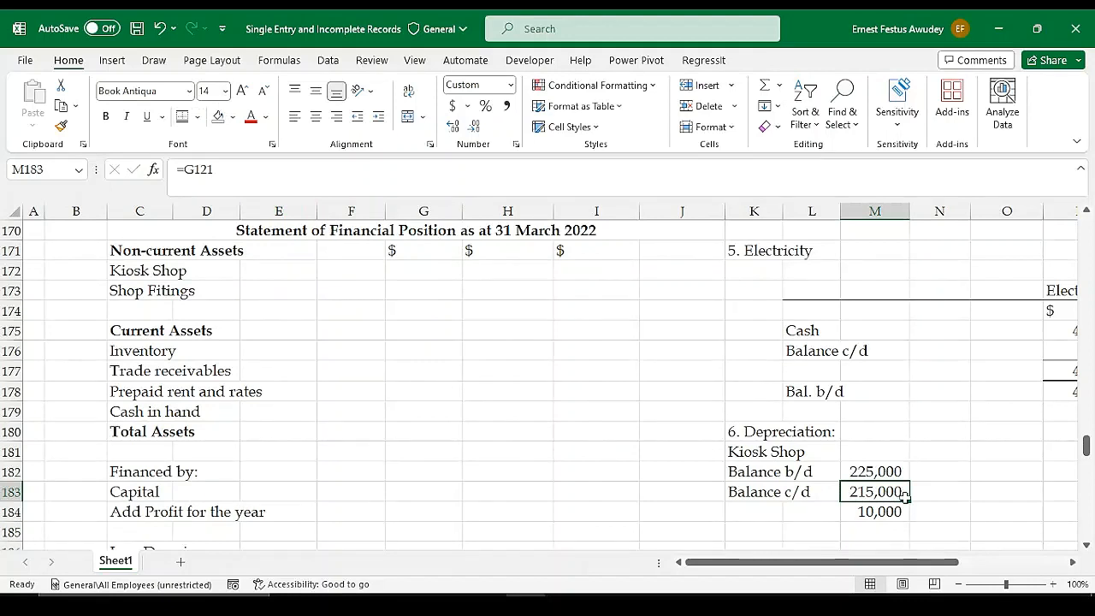
click(868, 516)
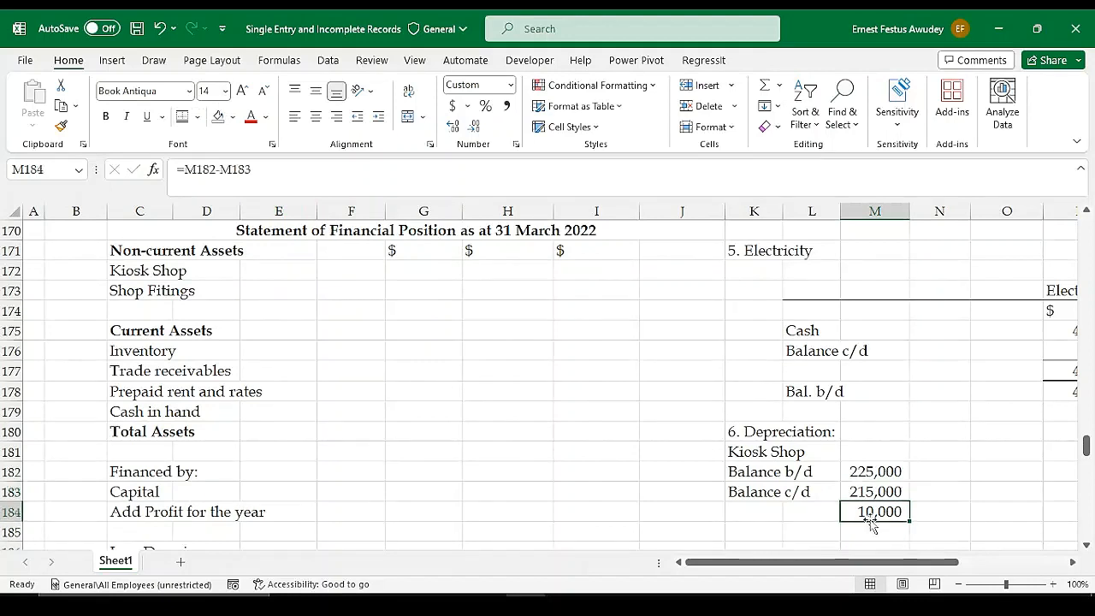
click(182, 116)
Enter the label "Depreciation" in K184 and make the "Kiosk Shop" sub-heading in K181 bold
click(776, 510)
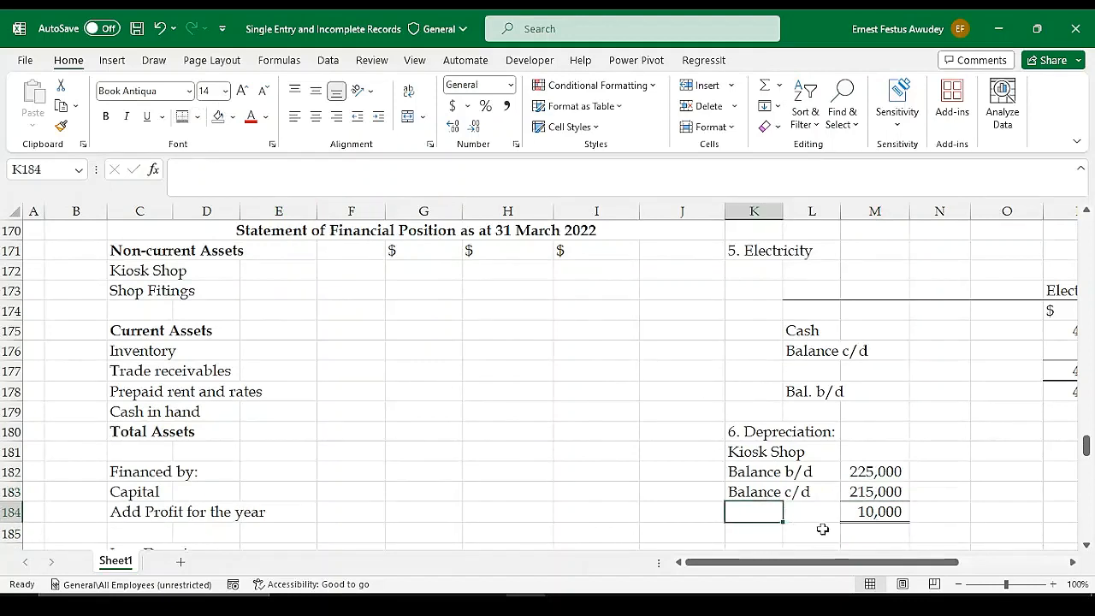
text(D)
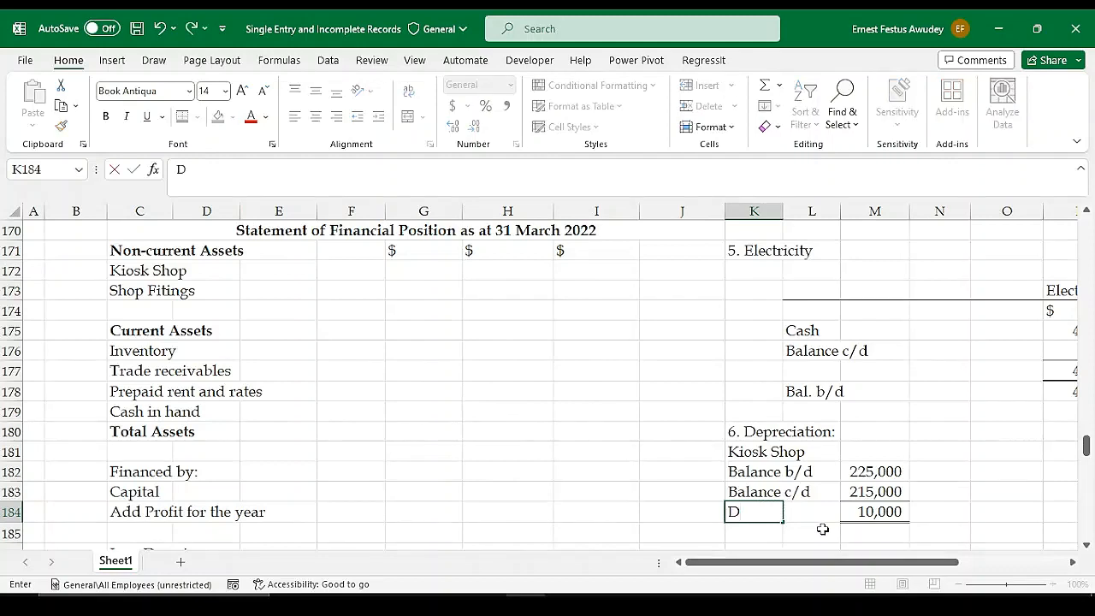
text(eprecia)
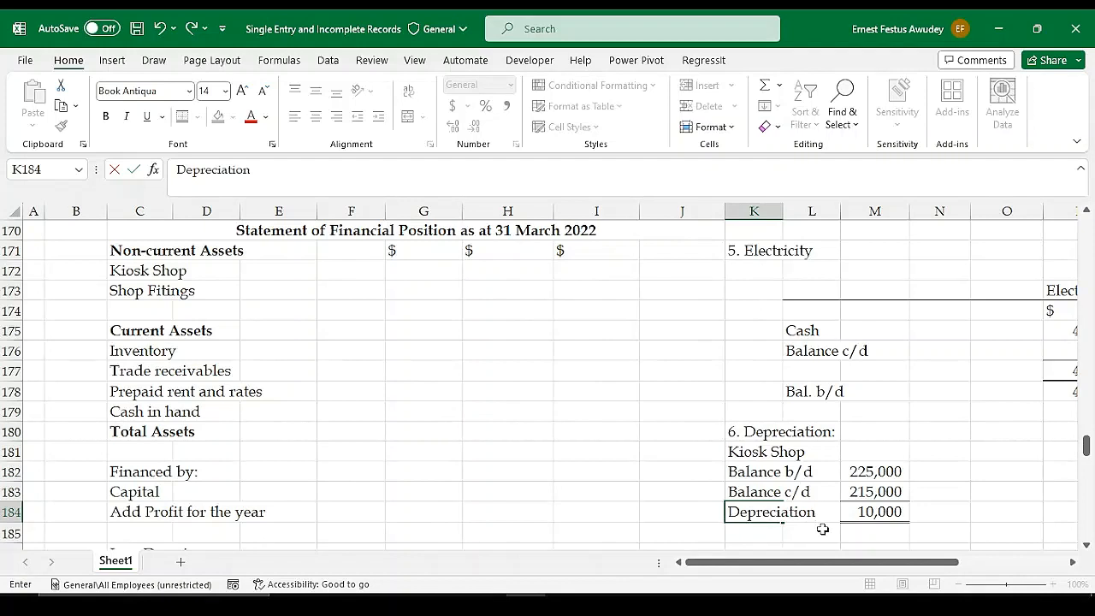
text(tion)
key(Return)
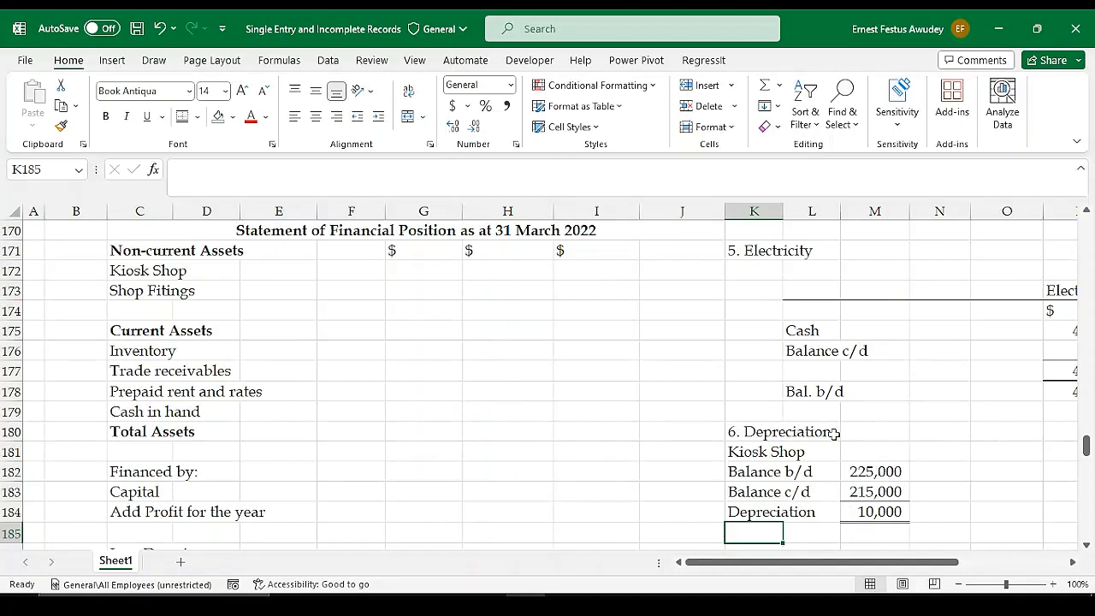
click(758, 451)
key(ctrl+b)
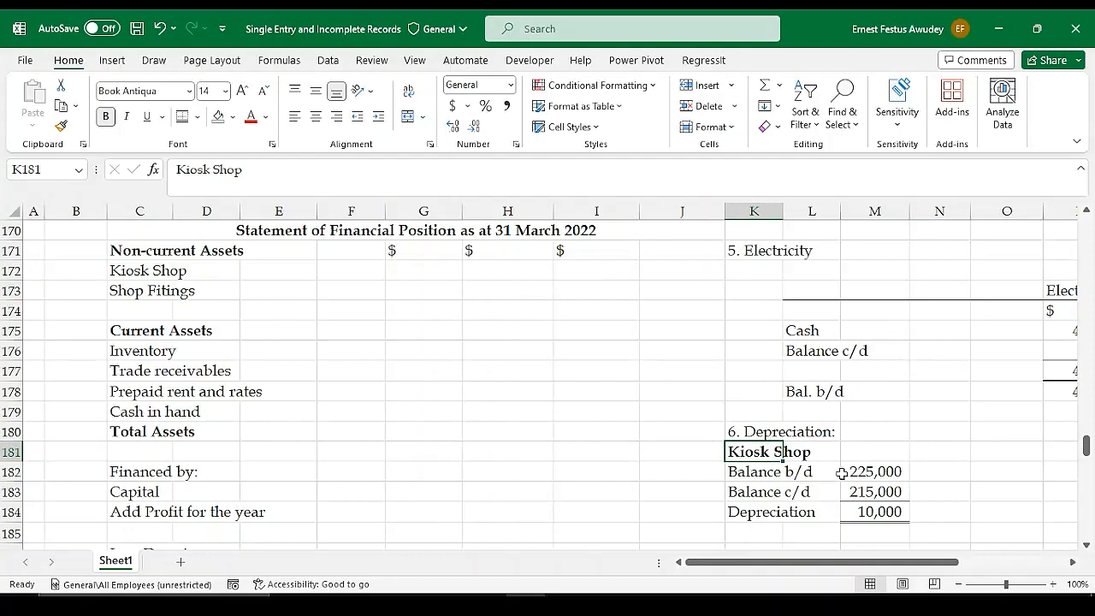
Link the Kiosk Shop (W6) depreciation expense in G163 of the profit or loss statement to the working's depreciation amount in M184
scroll(837, 465, down, 2)
click(755, 436)
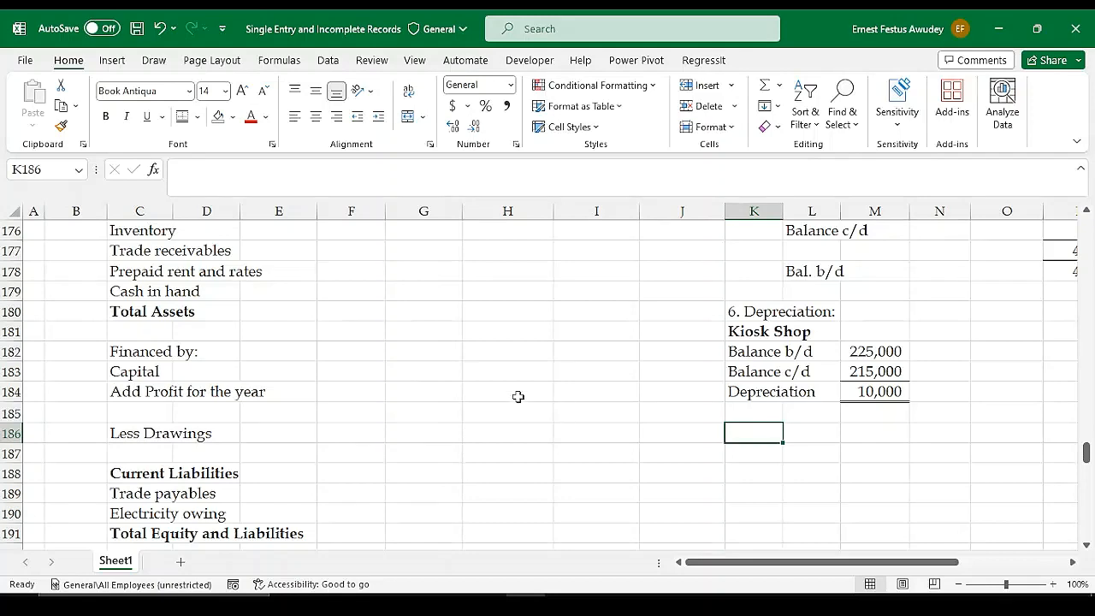
scroll(303, 385, up, 6)
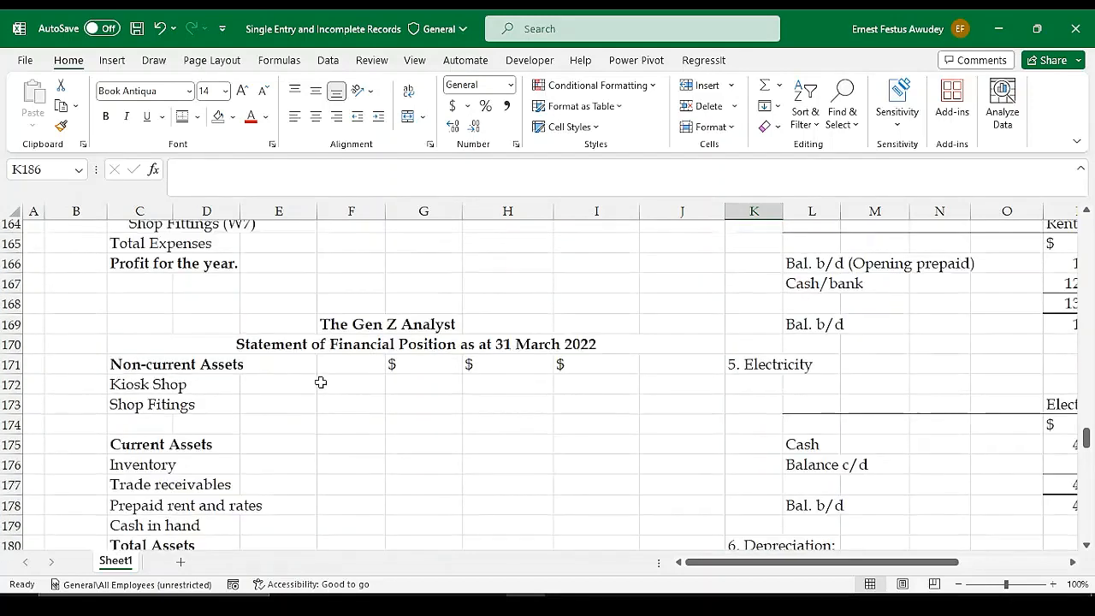
click(417, 332)
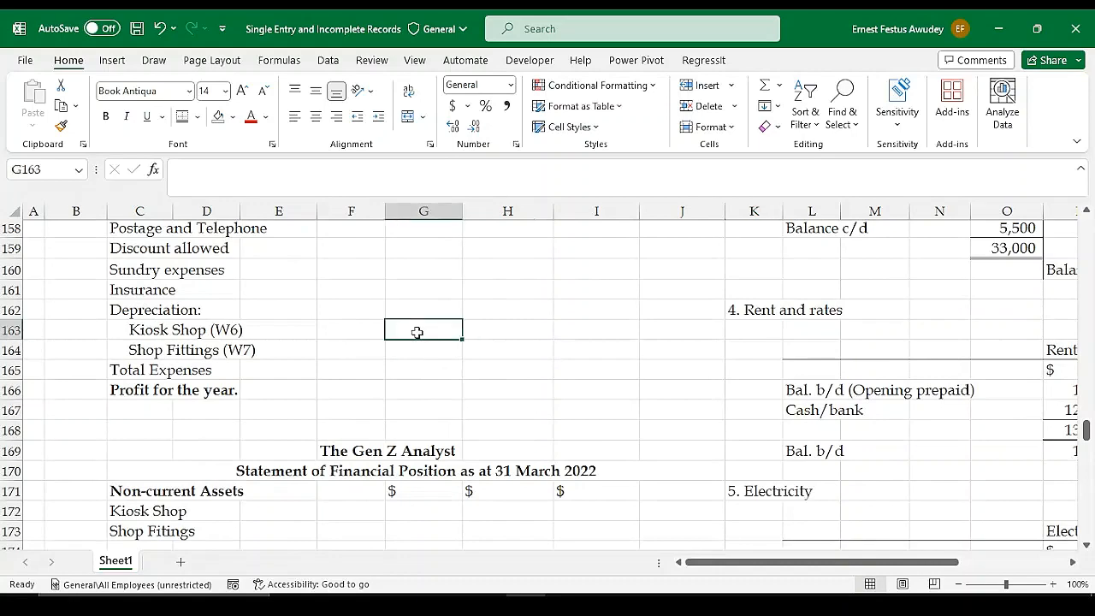
text(=)
scroll(836, 440, down, 8)
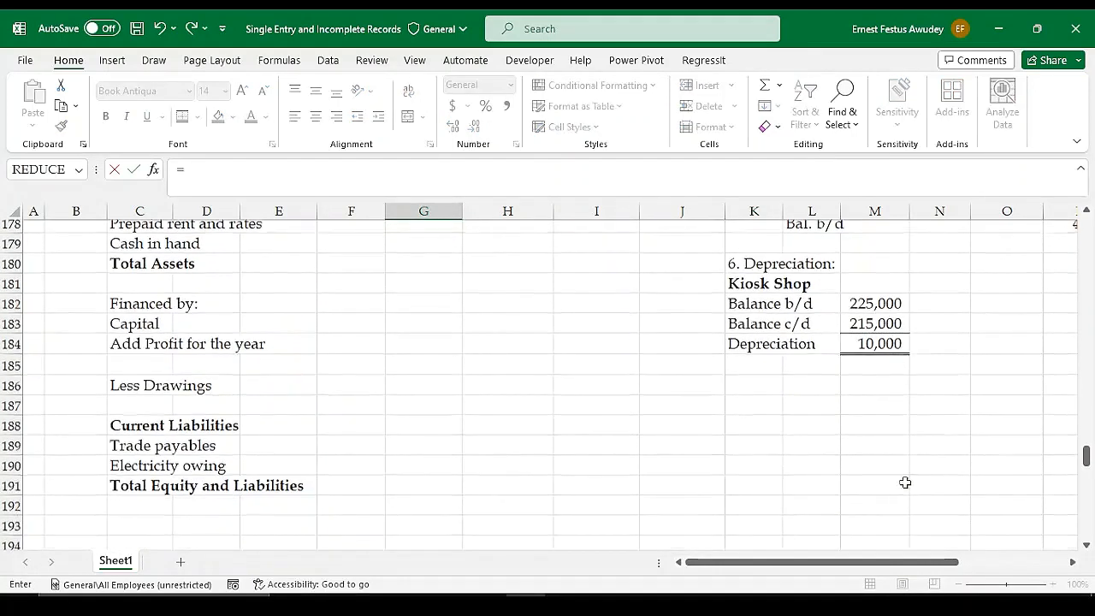
click(862, 272)
key(Return)
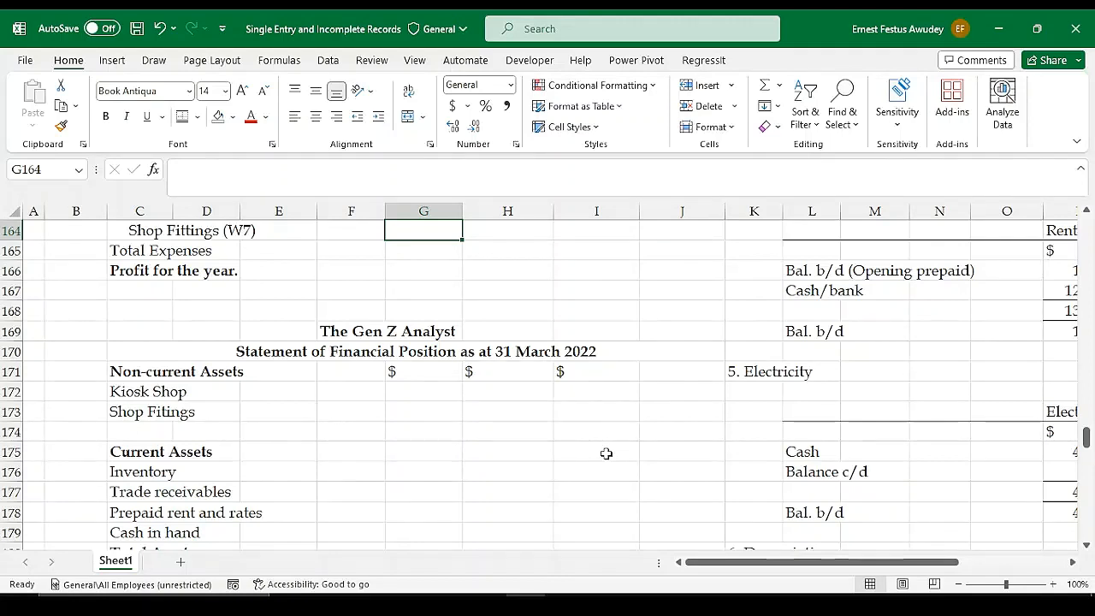
scroll(606, 454, up, 3)
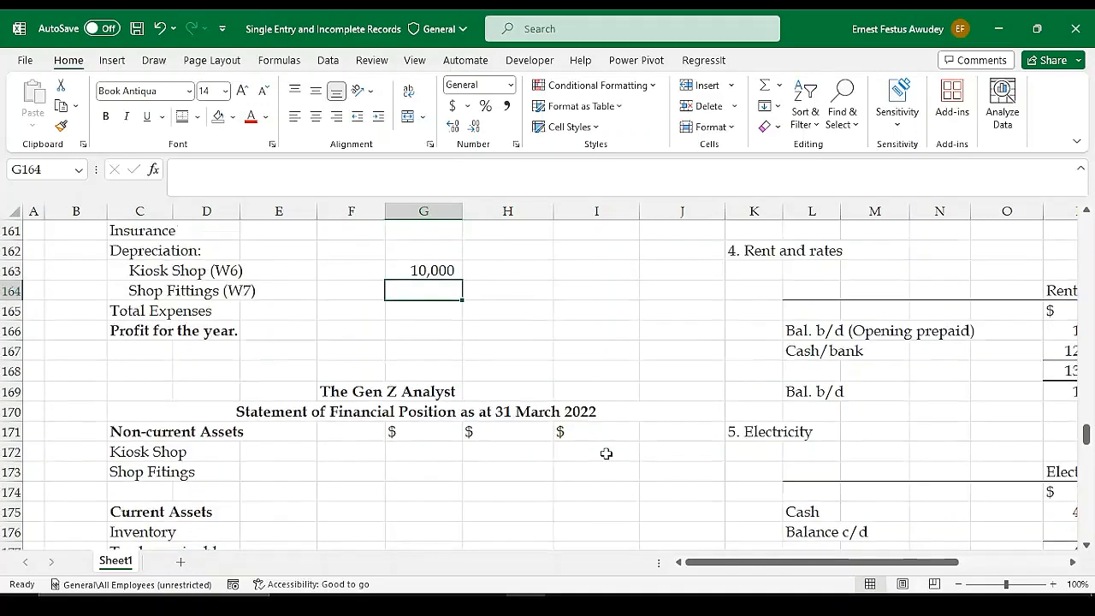
Enter the sub-heading "Shop Fittings" in K187 below the Kiosk Shop depreciation working and make it bold
scroll(575, 402, down, 2)
scroll(457, 382, down, 2)
scroll(533, 381, up, 2)
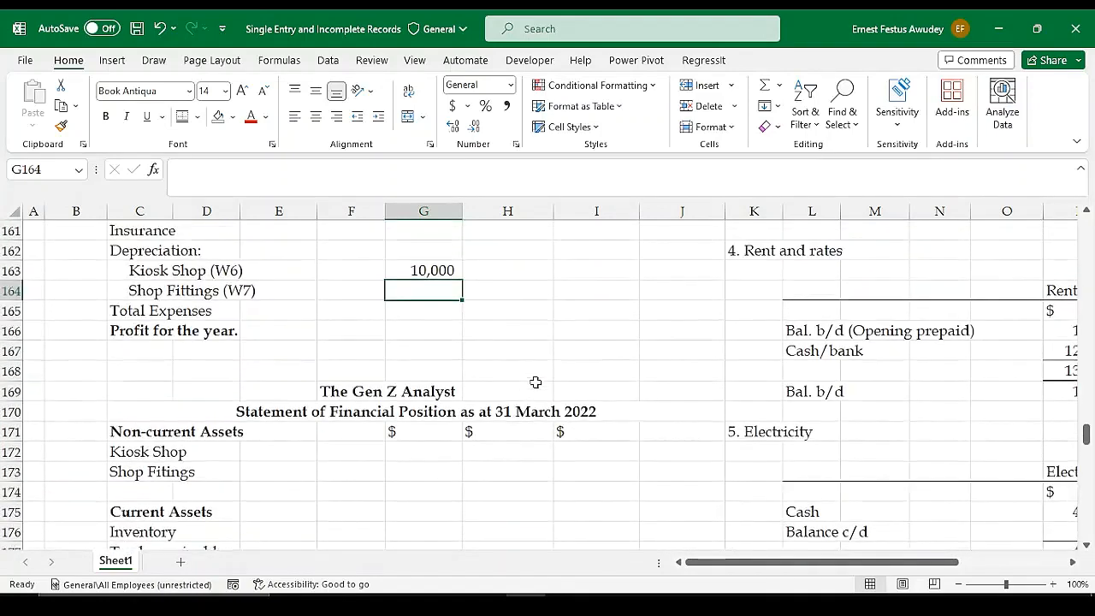
scroll(534, 382, down, 5)
click(763, 449)
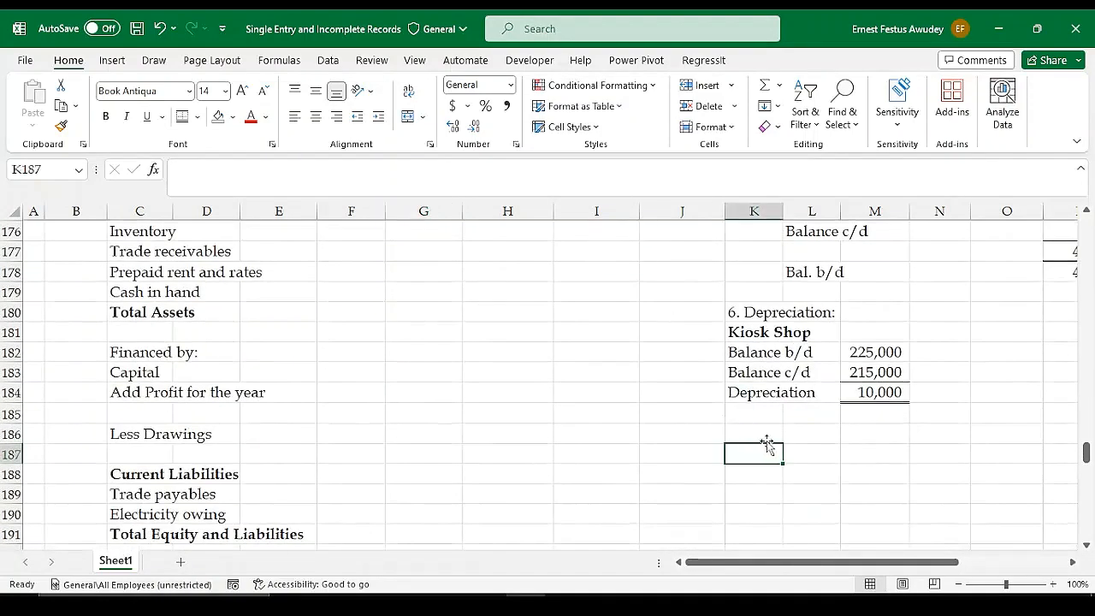
text(Shop Fittings)
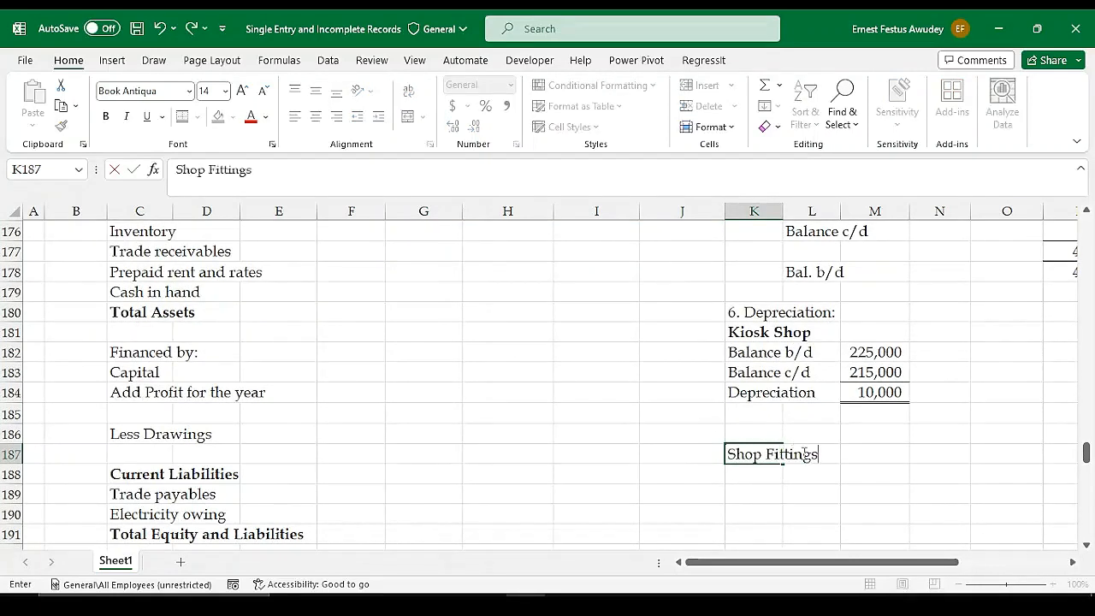
key(Return)
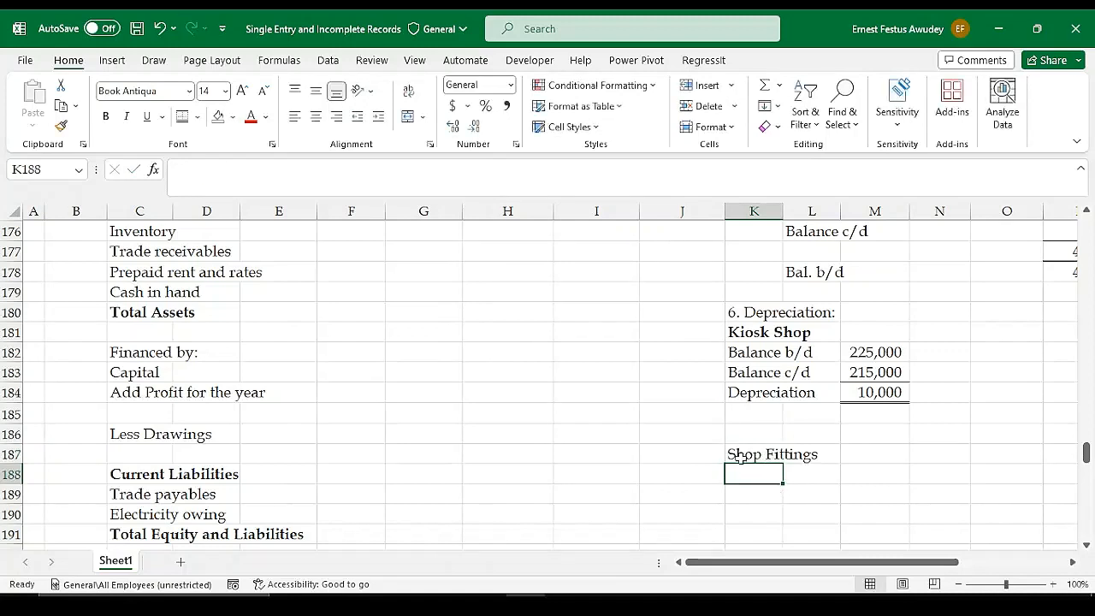
click(781, 460)
key(ctrl+b)
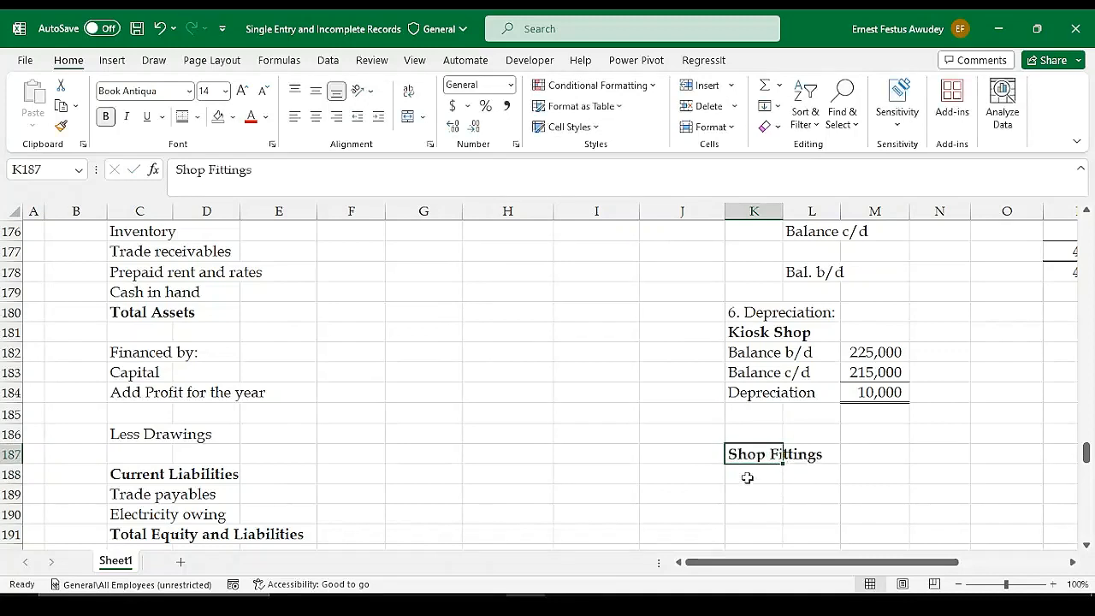
Enter the label "Balance b/d" in K189 under the Shop Fittings sub-heading
click(747, 477)
click(764, 494)
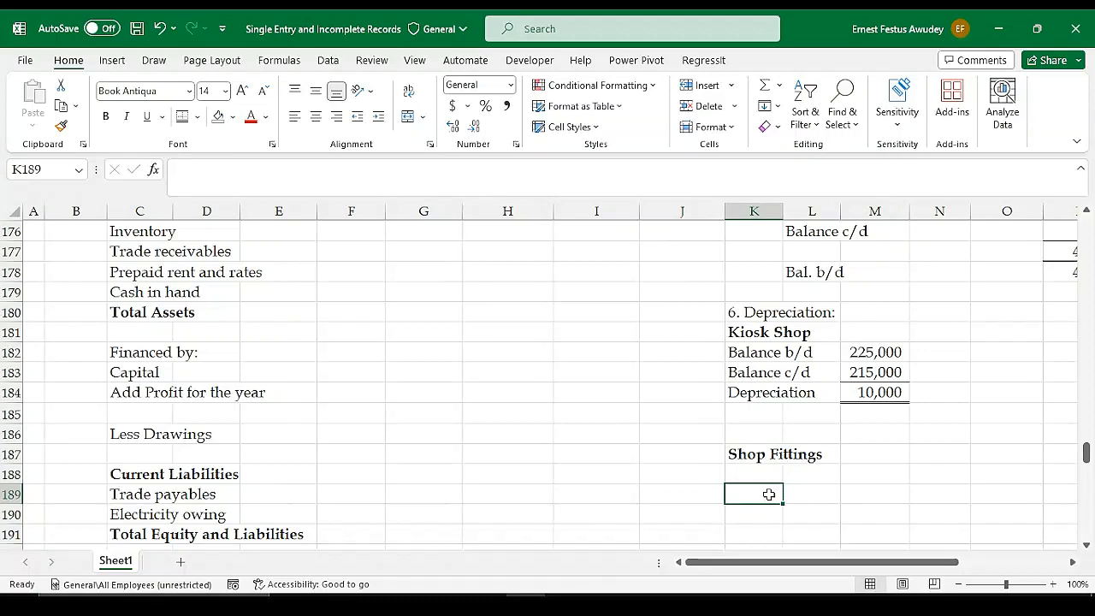
text(Balance)
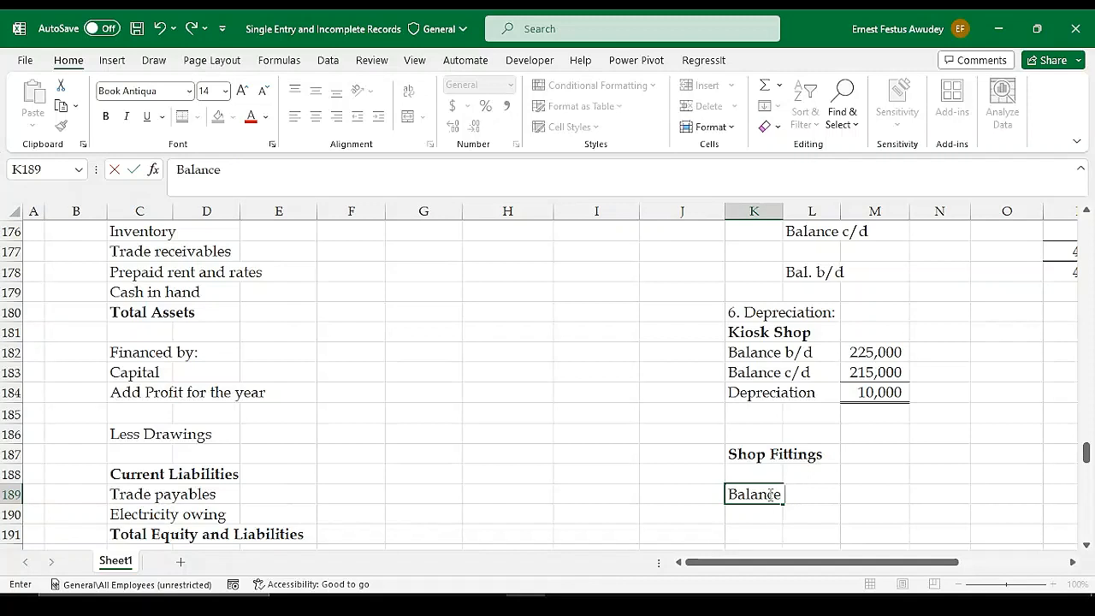
text( b/d)
key(Tab)
key(Tab)
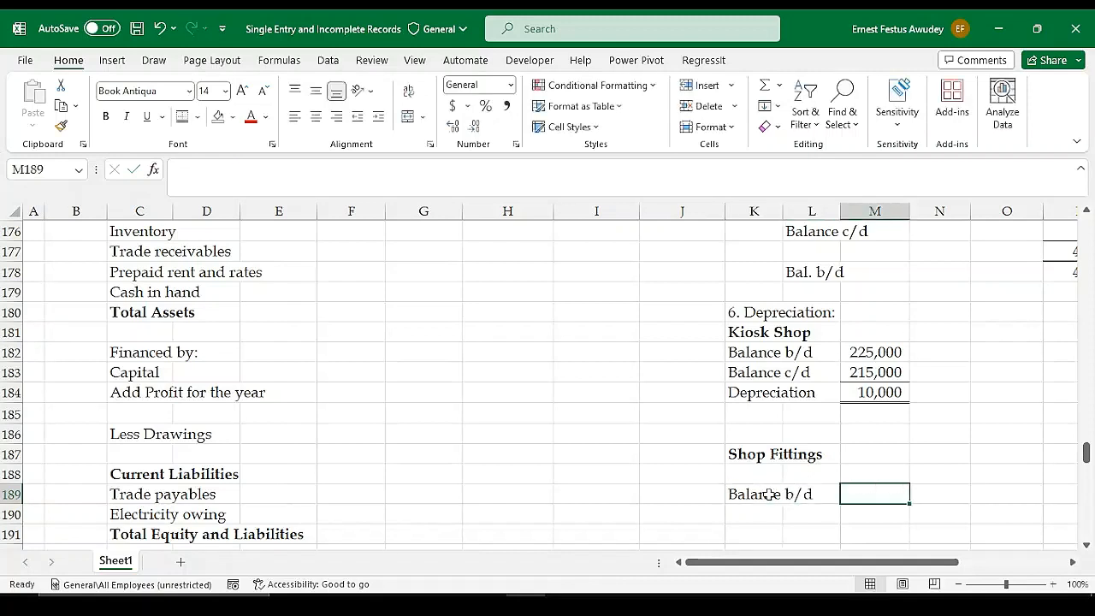
Link the Shop Fittings opening balance in M189 to the 2021 Shop Fittings figure with =F122
text(=)
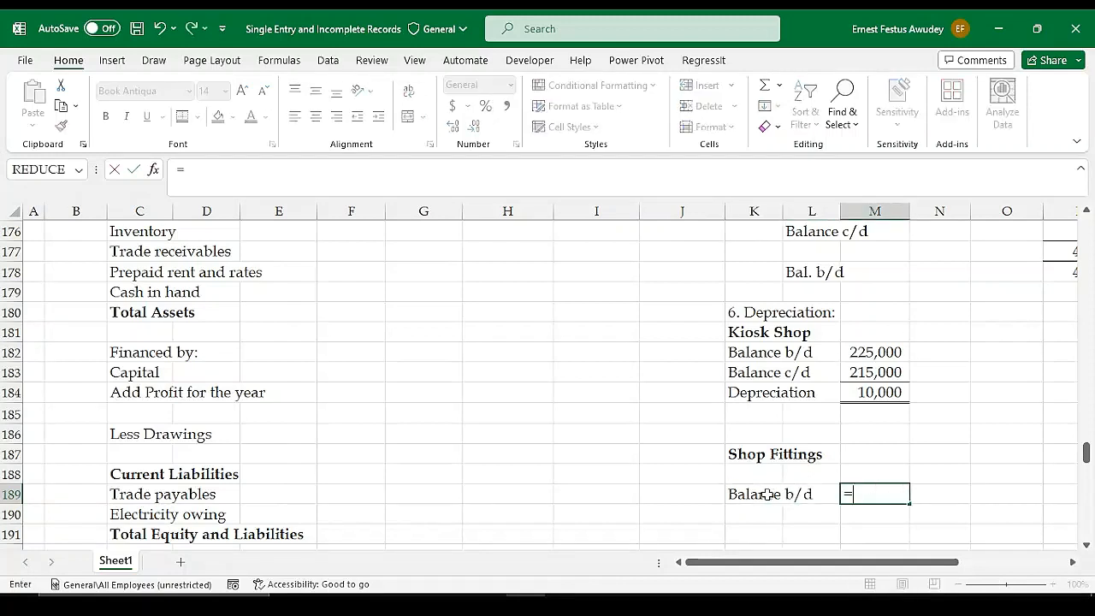
scroll(526, 472, up, 1)
scroll(525, 472, up, 13)
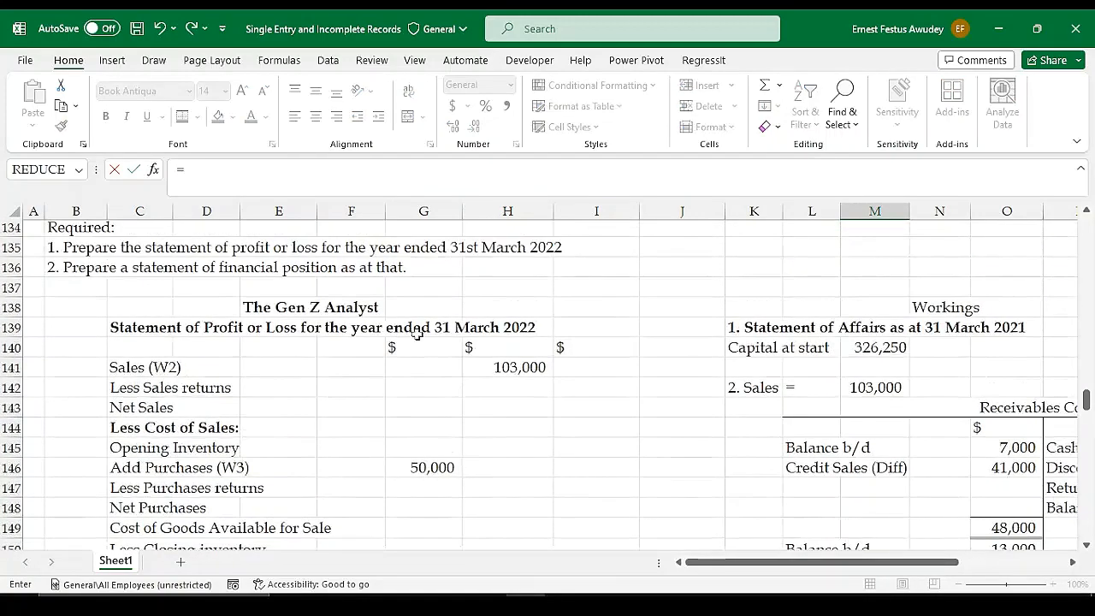
scroll(439, 333, up, 4)
scroll(384, 276, up, 1)
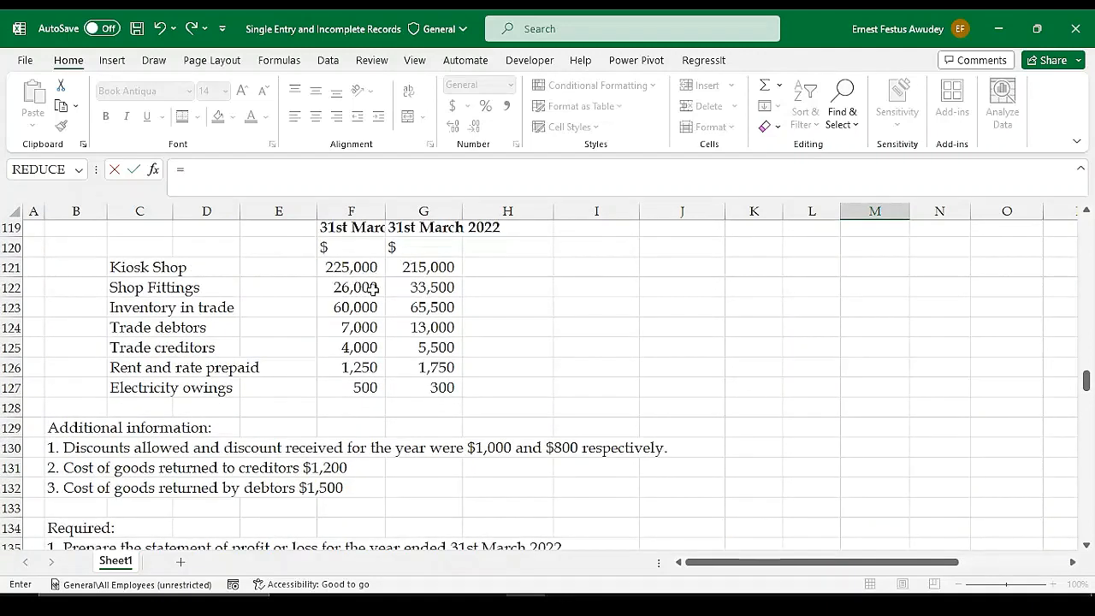
click(362, 288)
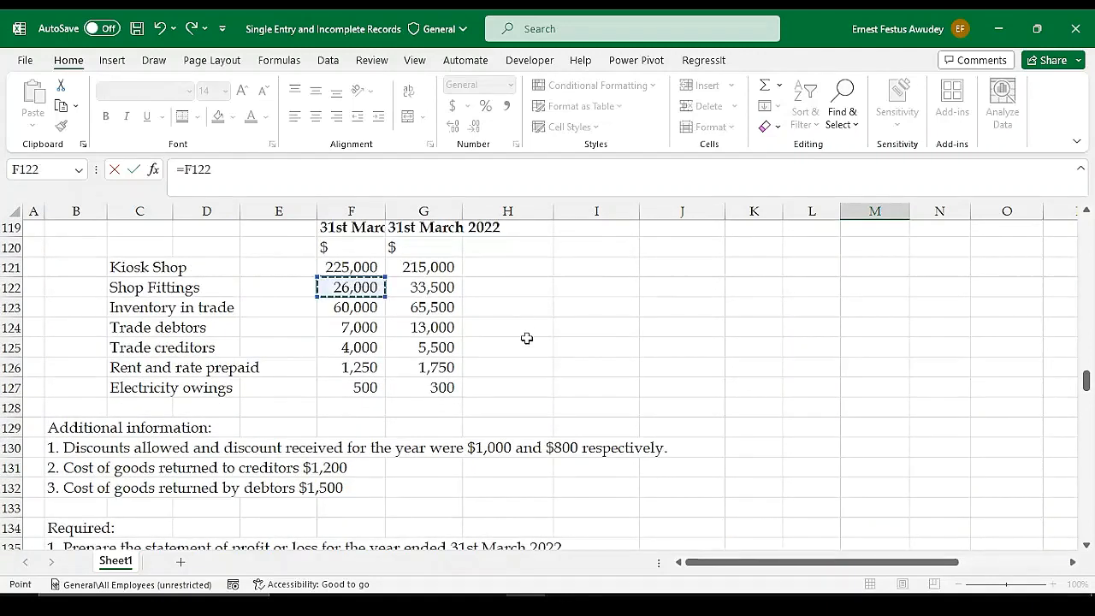
key(Return)
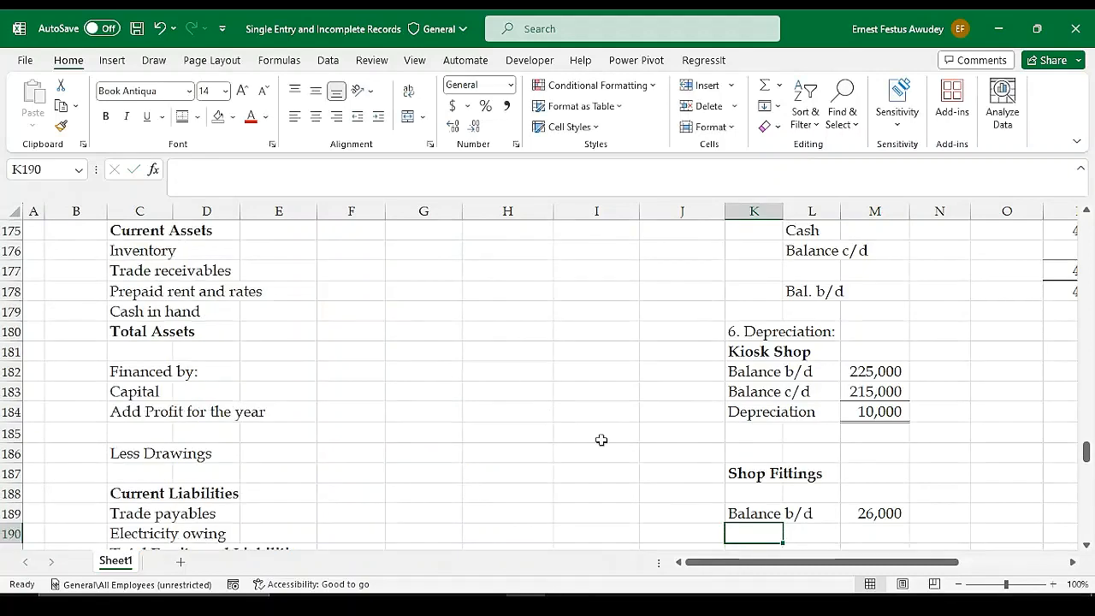
Enter the label "Addition" in K190 and the shop fitting payment from the Receipts and Payments Account, 10000, in M190
scroll(569, 436, up, 5)
scroll(575, 405, up, 16)
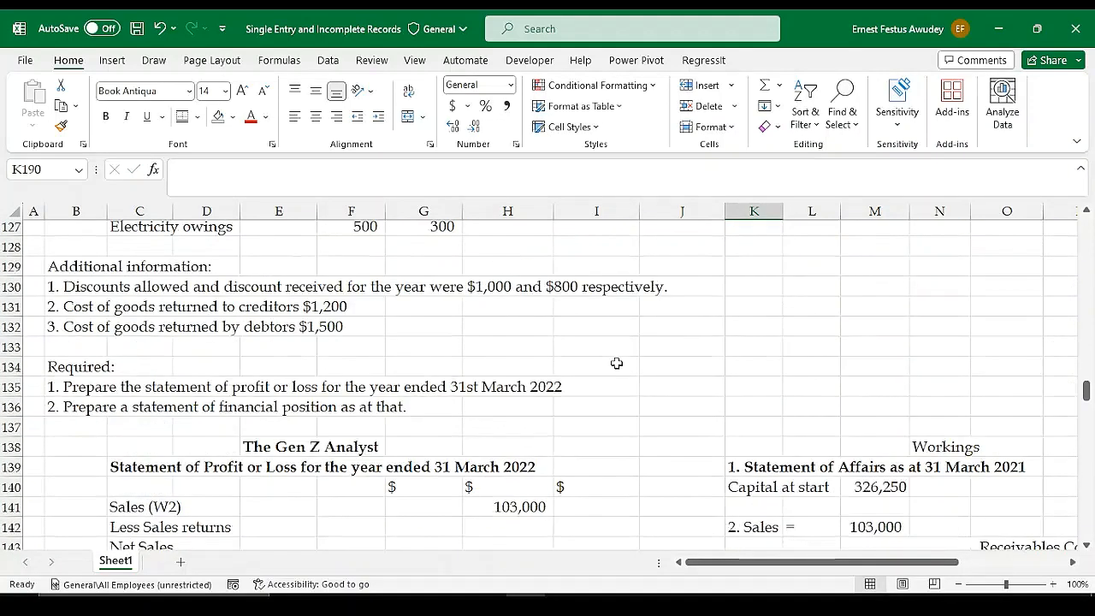
scroll(616, 363, up, 1)
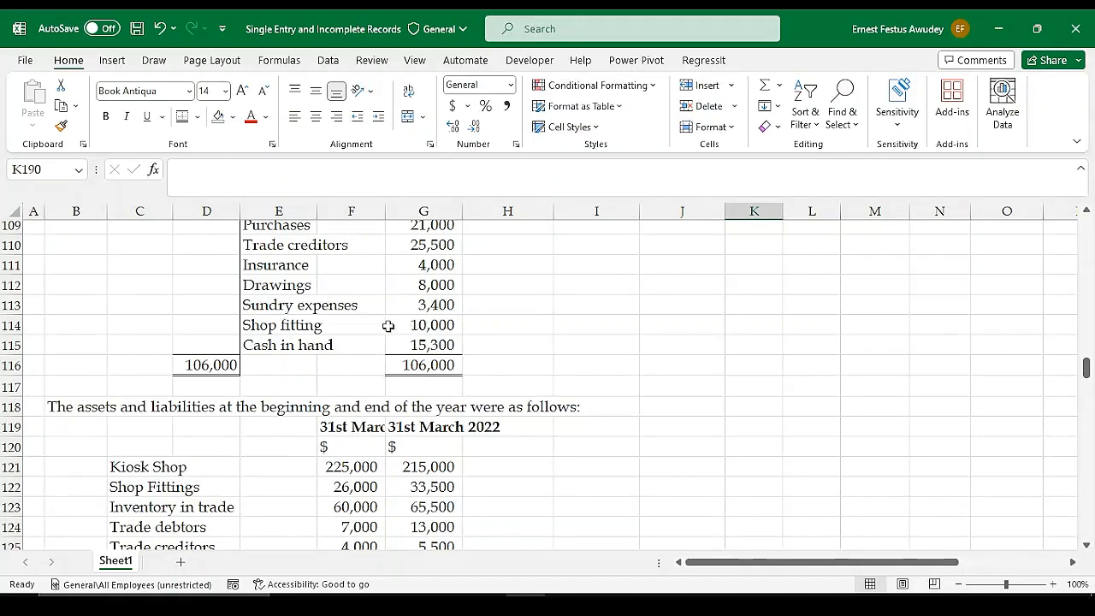
scroll(451, 326, up, 1)
scroll(462, 325, up, 1)
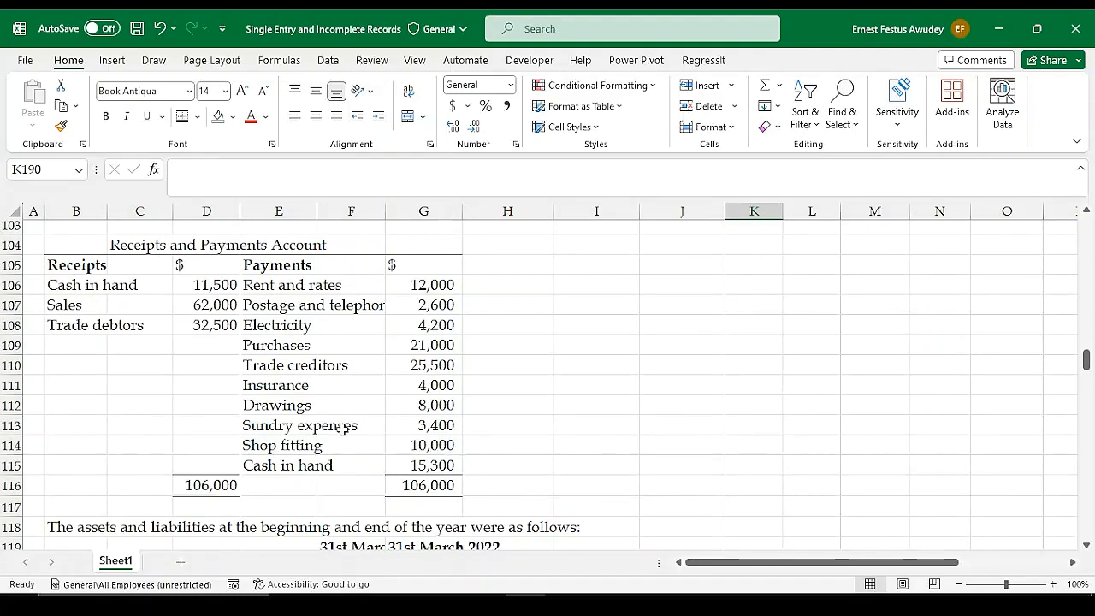
scroll(504, 423, down, 5)
scroll(651, 451, down, 13)
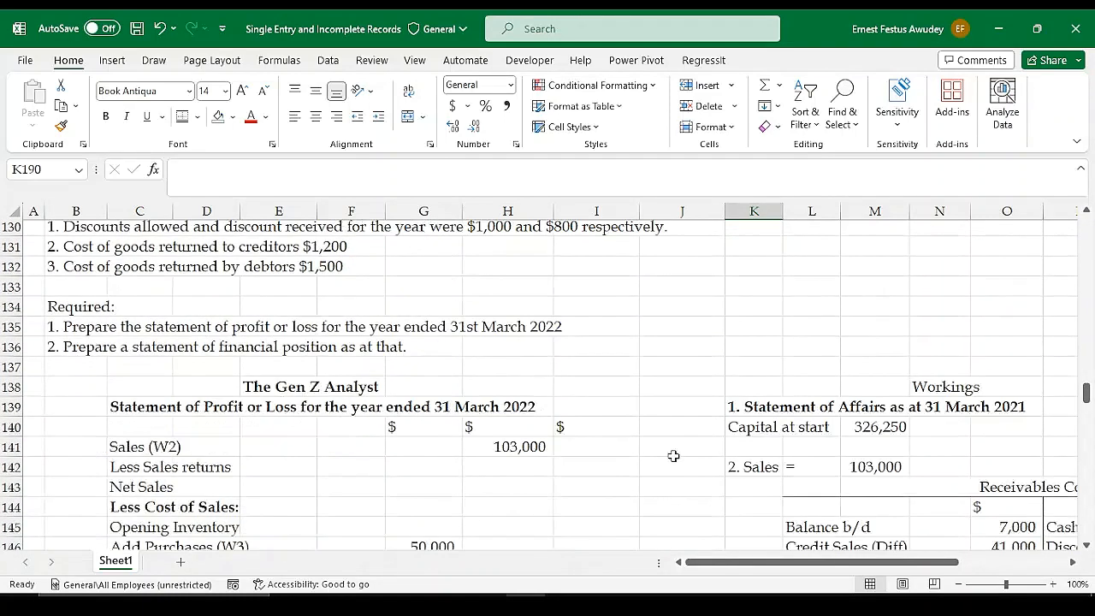
scroll(821, 452, down, 7)
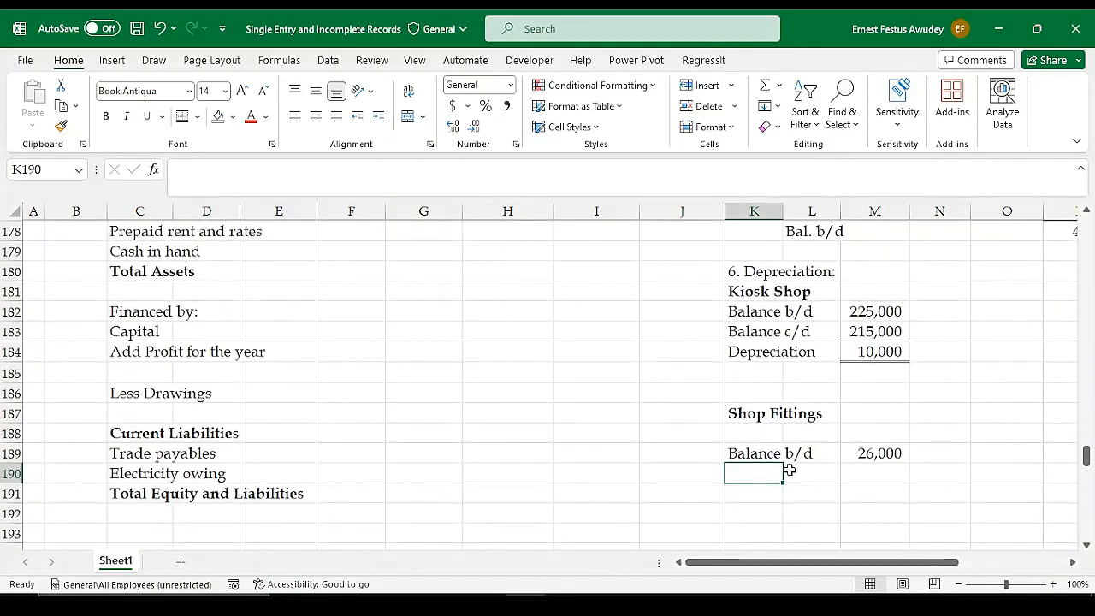
text(A)
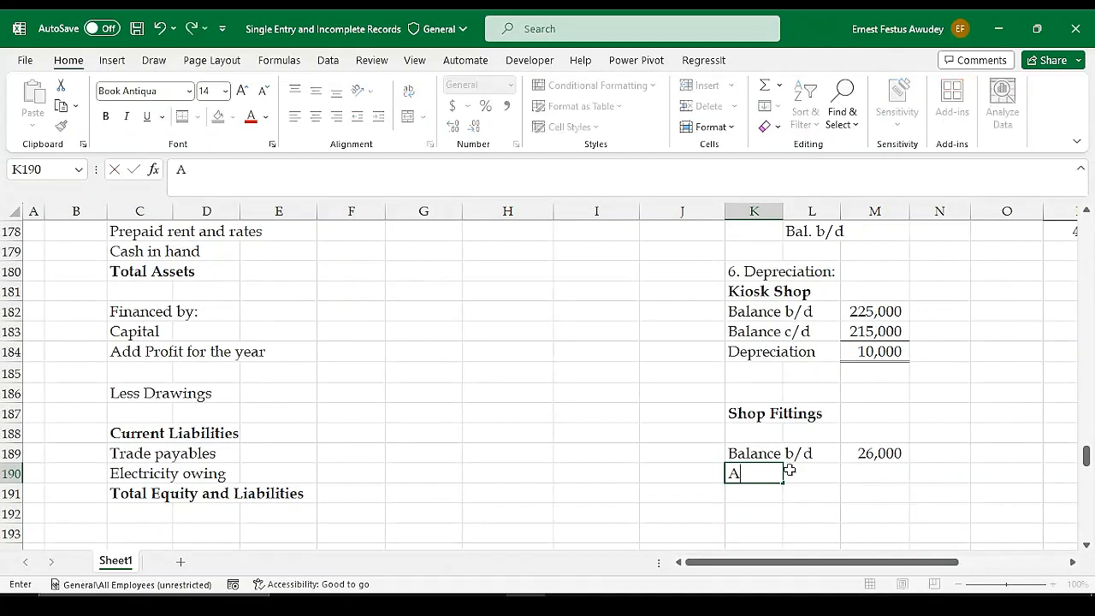
text(ddatio)
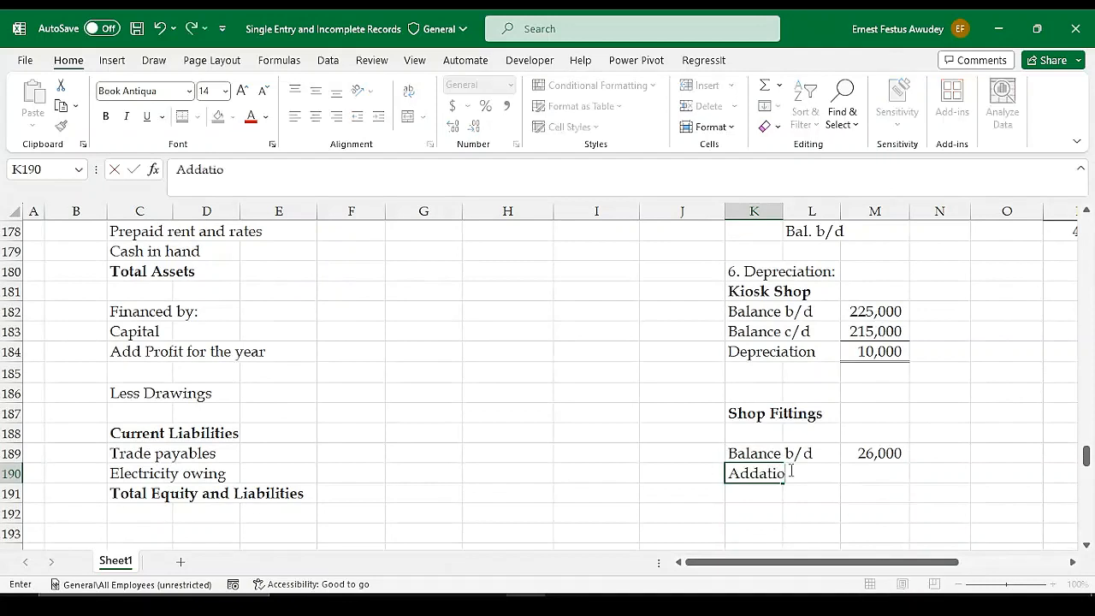
text(iti)
key(Tab)
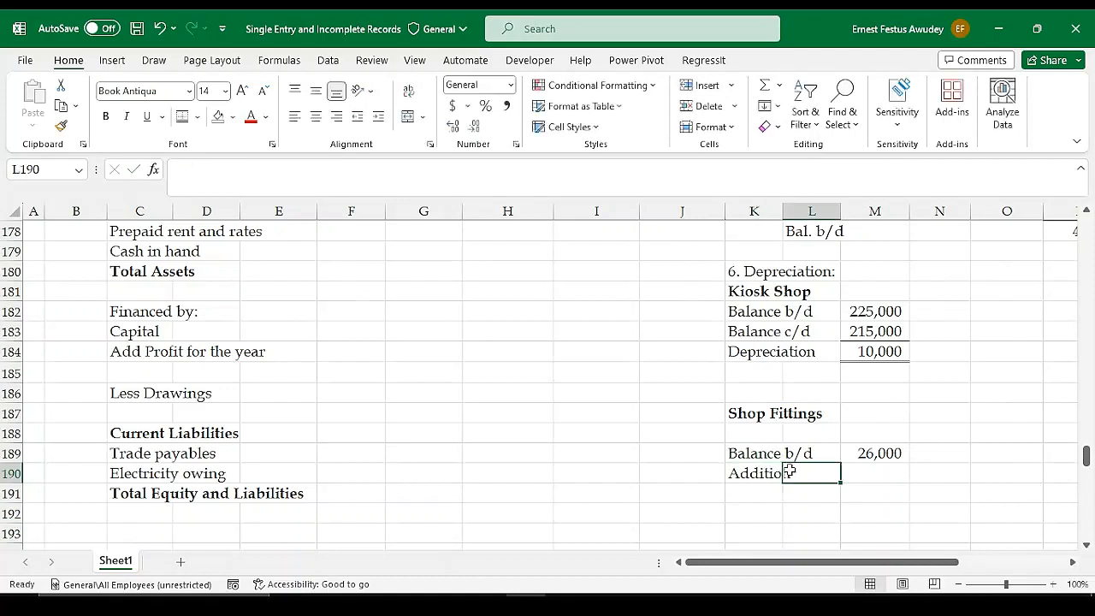
key(Tab)
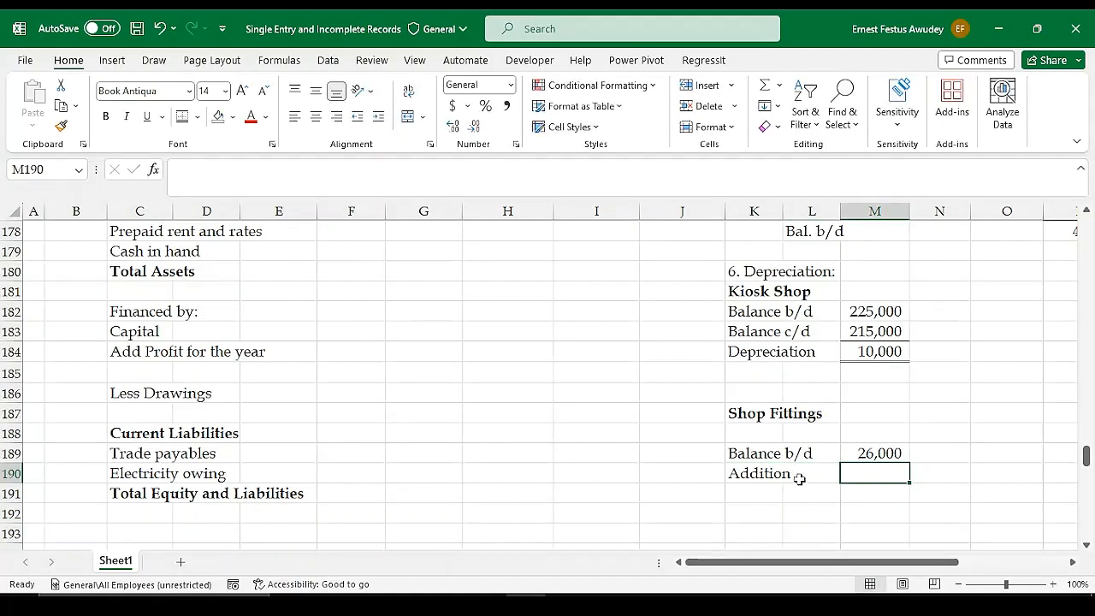
text(10000)
key(Return)
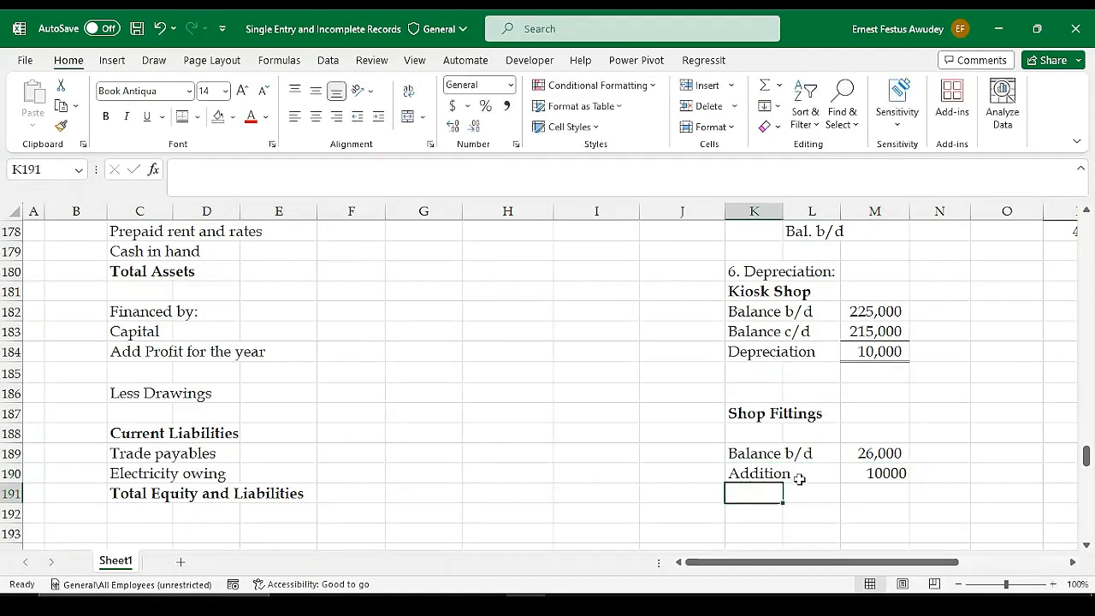
Format the Shop Fittings amounts in M189:M193 with thousands separators and no decimal places
drag(892, 451, 886, 532)
click(452, 105)
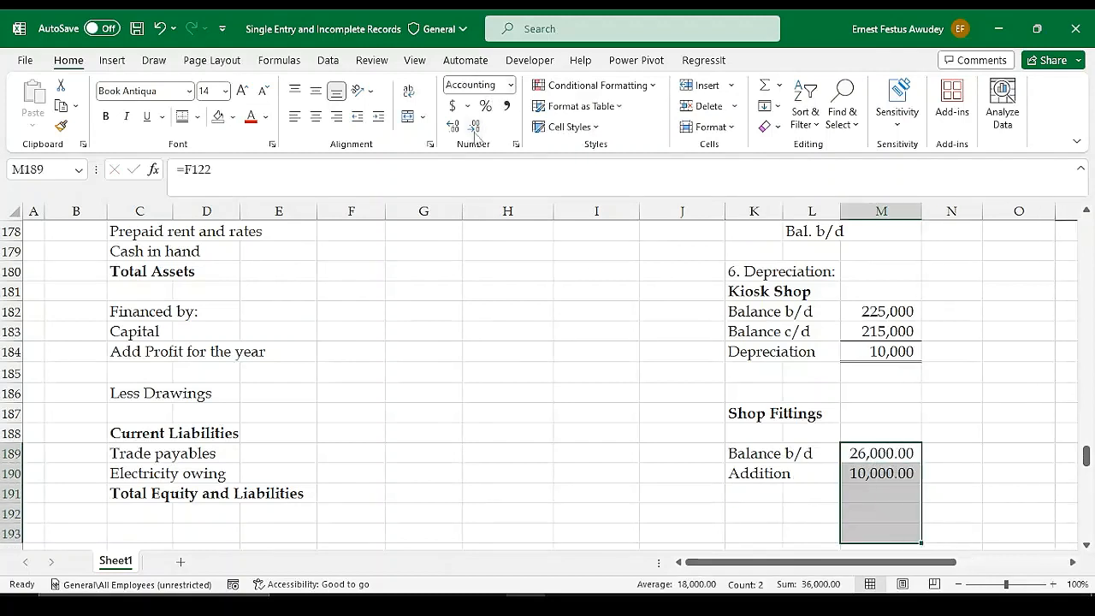
click(474, 124)
click(474, 125)
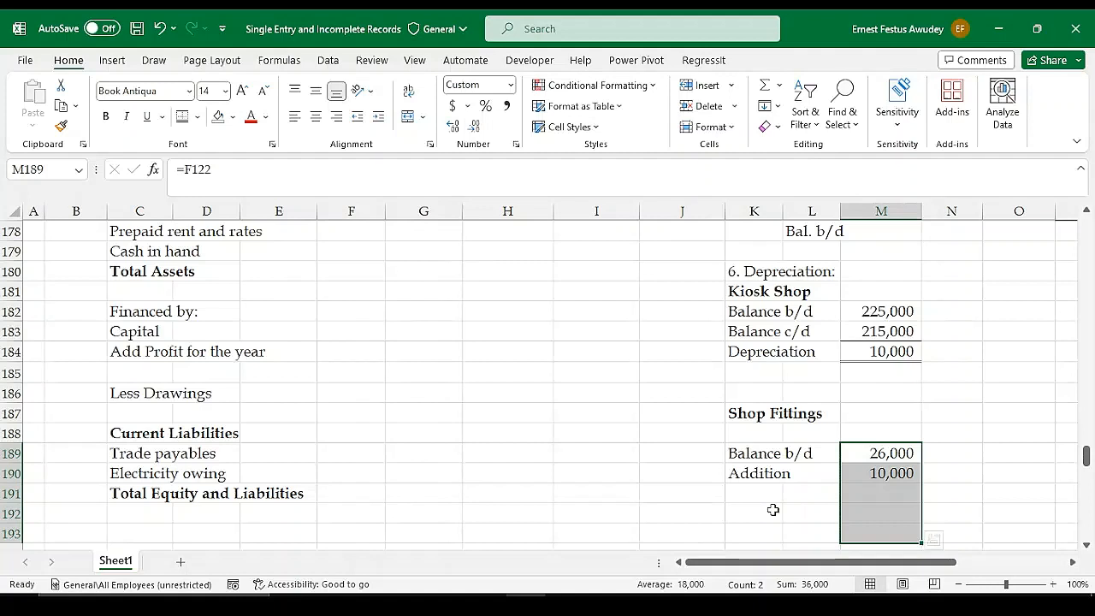
Total the Shop Fittings opening balance and addition in M191 with =SUM(M189:M190)
click(856, 496)
click(755, 495)
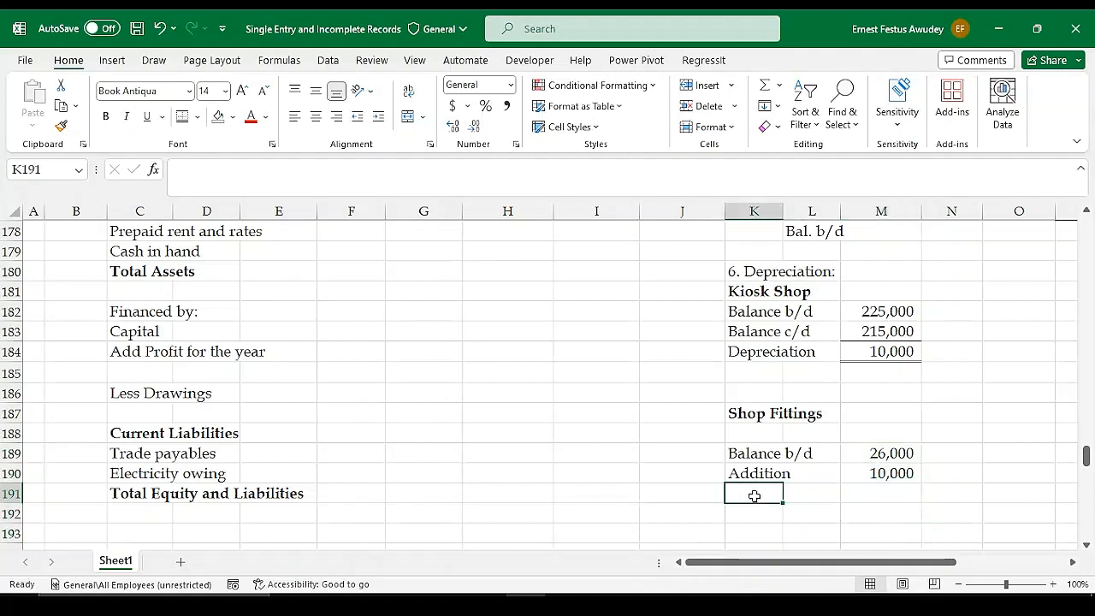
click(875, 485)
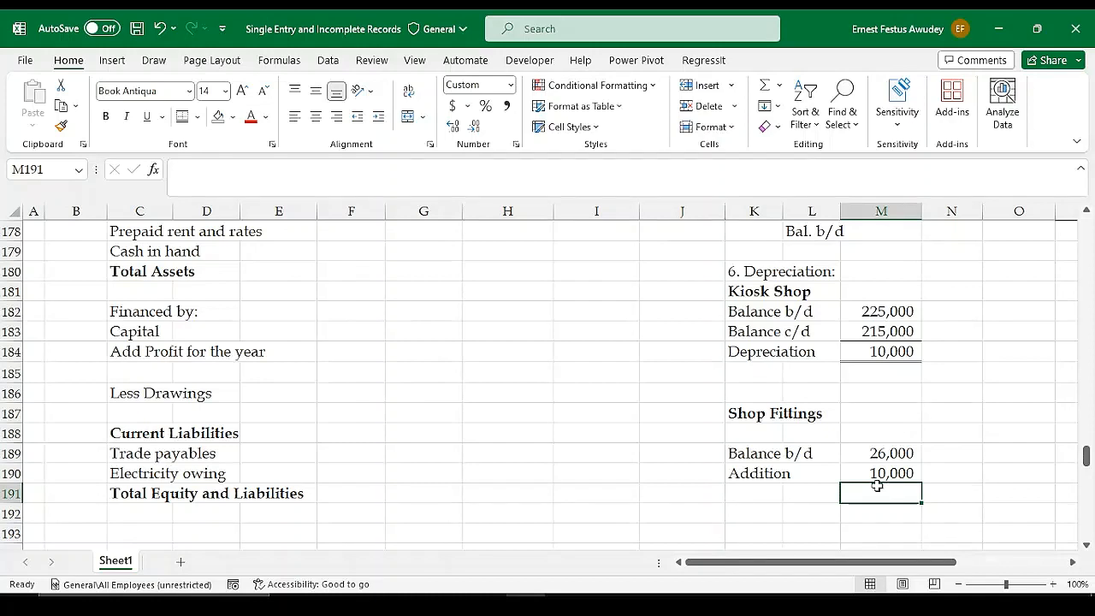
key(alt+equal)
key(Return)
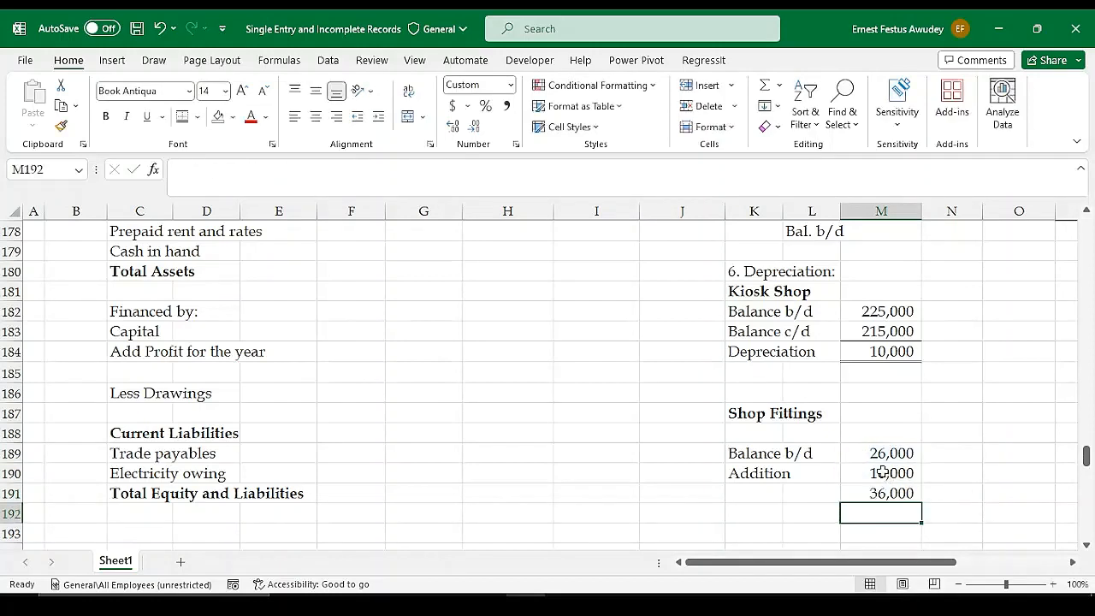
Apply a bottom border to the Addition amount in M190, above the Shop Fittings subtotal
click(887, 474)
click(200, 117)
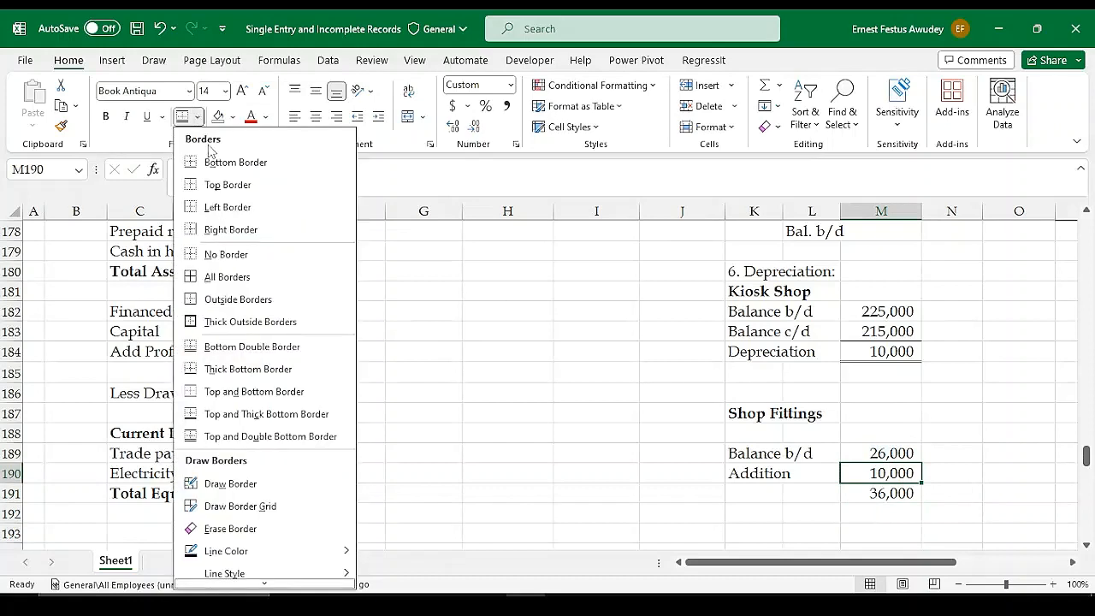
click(230, 169)
click(897, 496)
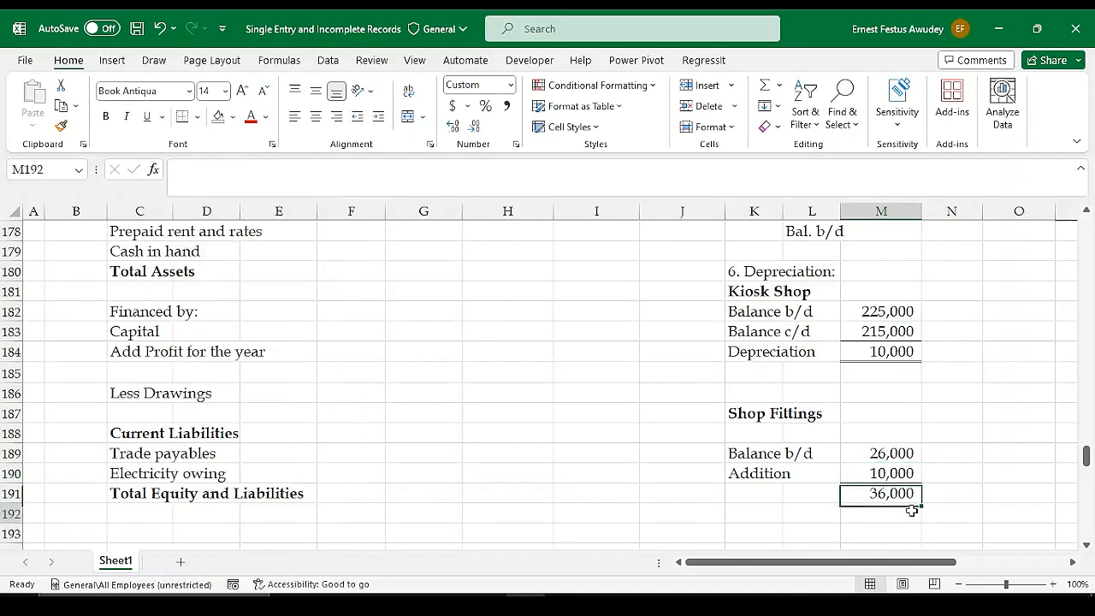
click(761, 489)
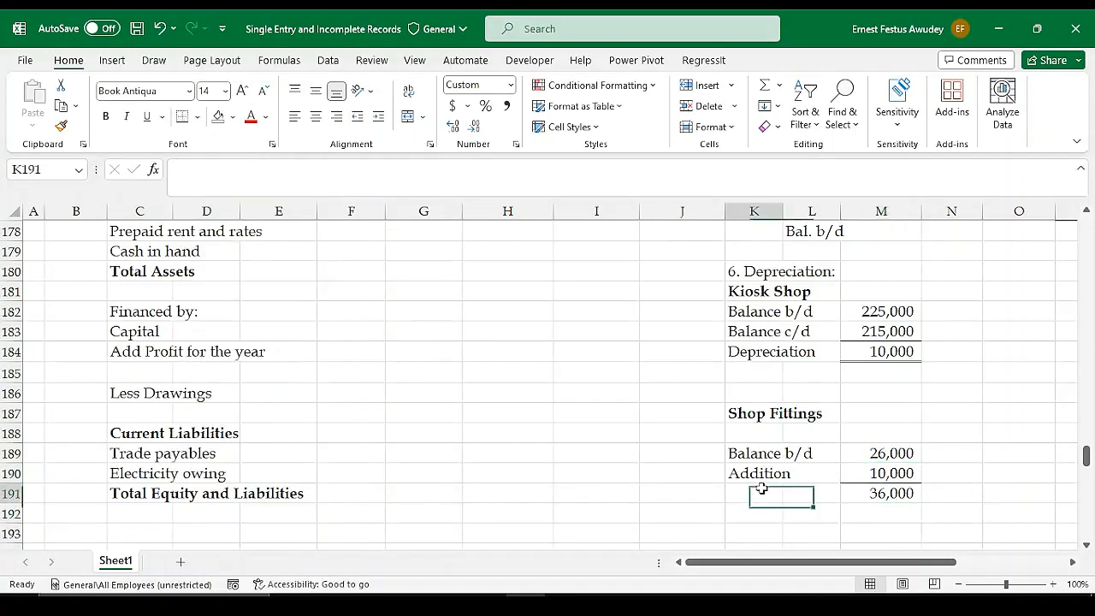
click(878, 496)
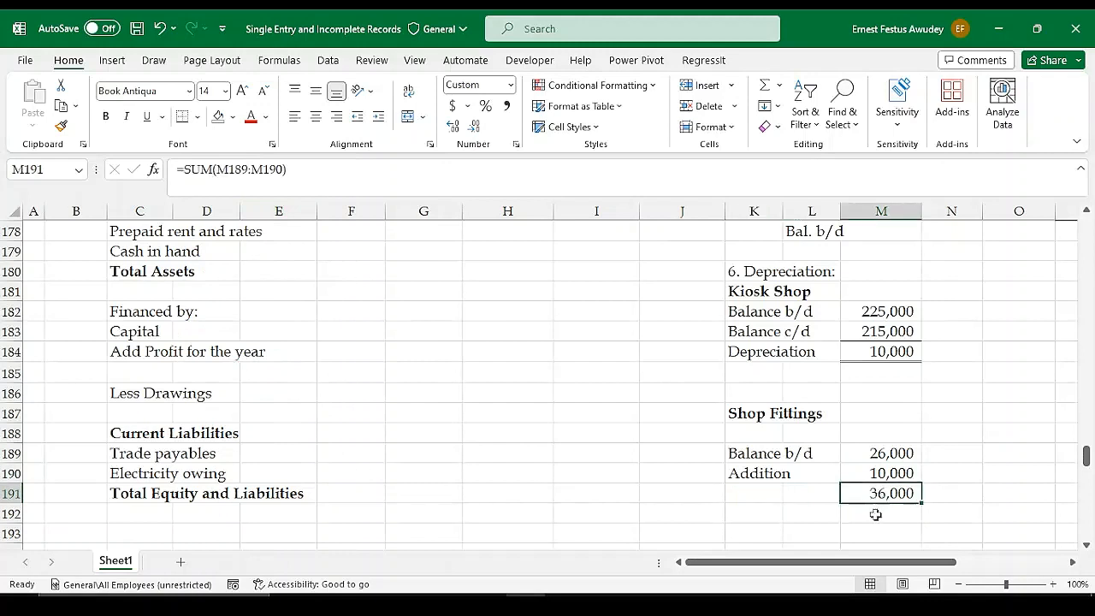
Enter the label "Balance c/d" in K192, below the Shop Fittings subtotal row
click(770, 532)
text(B)
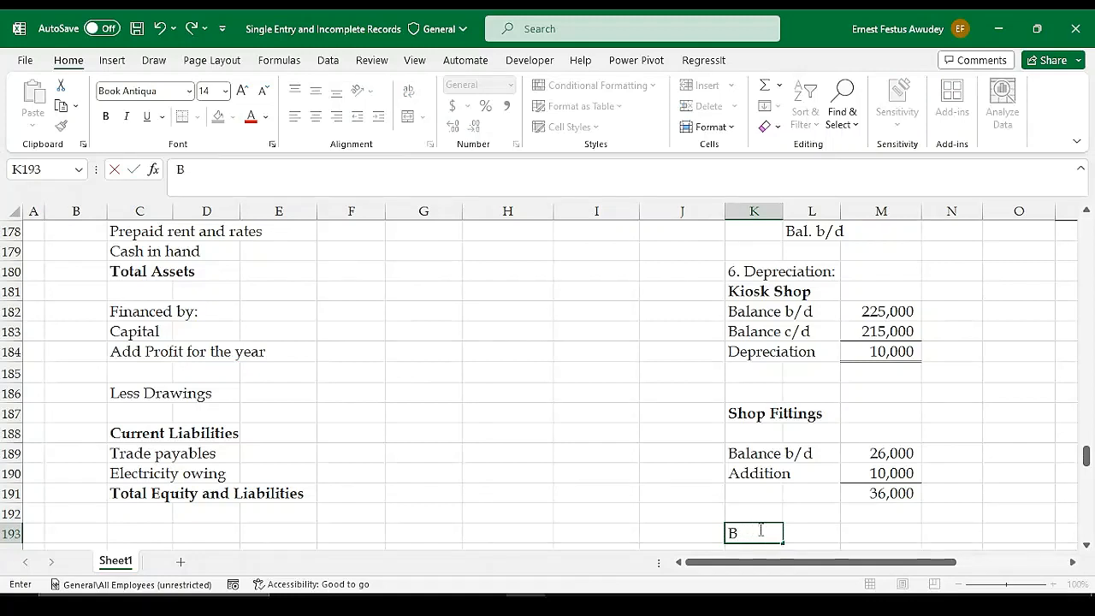
key(Up)
key(Up)
key(Down)
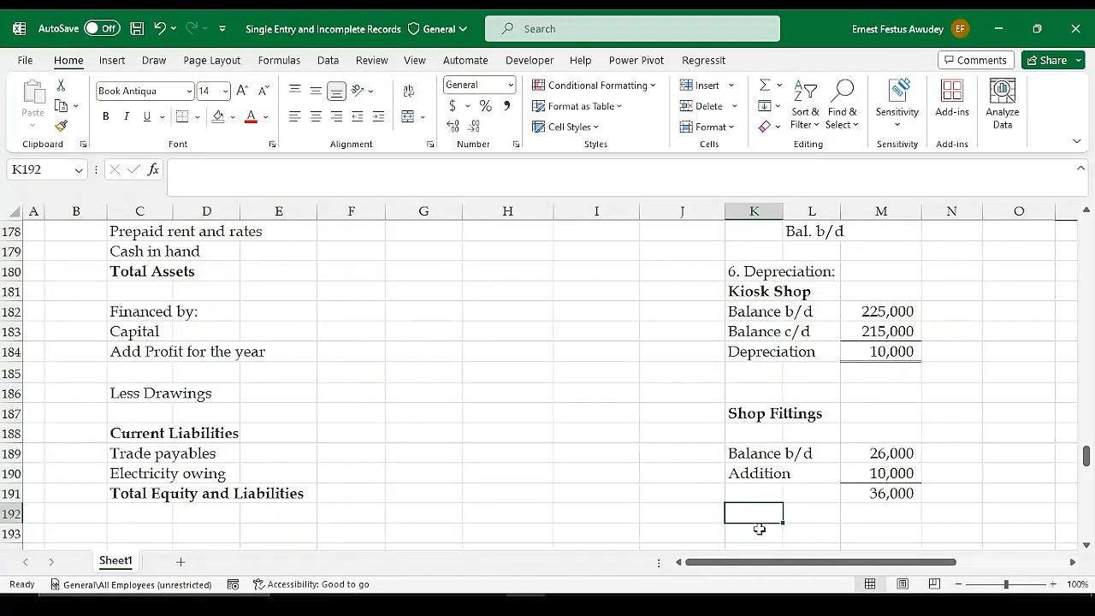
text(Bala)
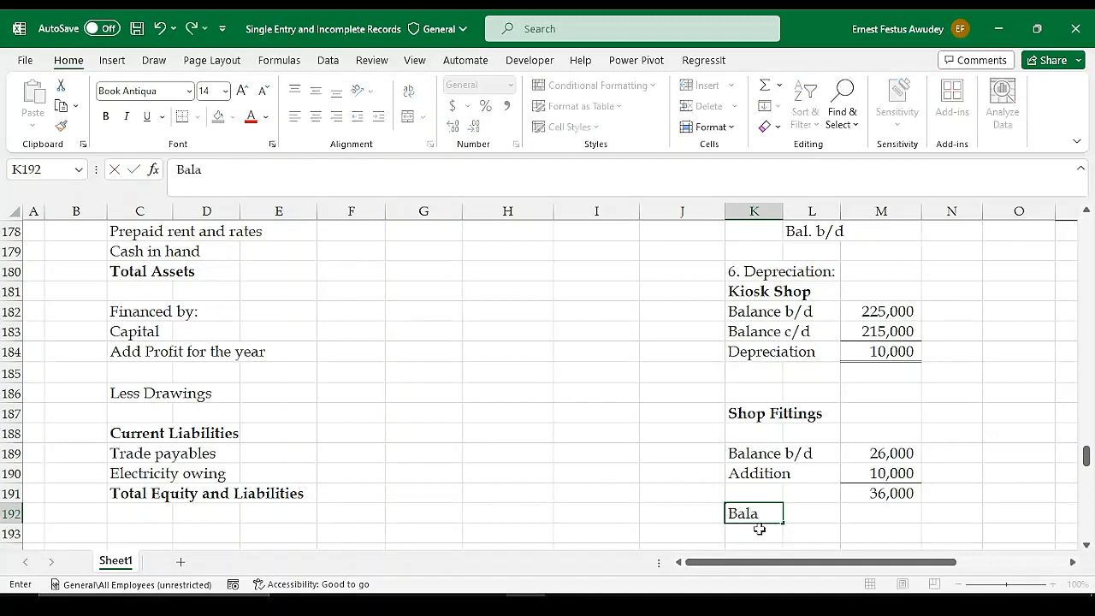
text(nce c/d)
key(Tab)
key(Tab)
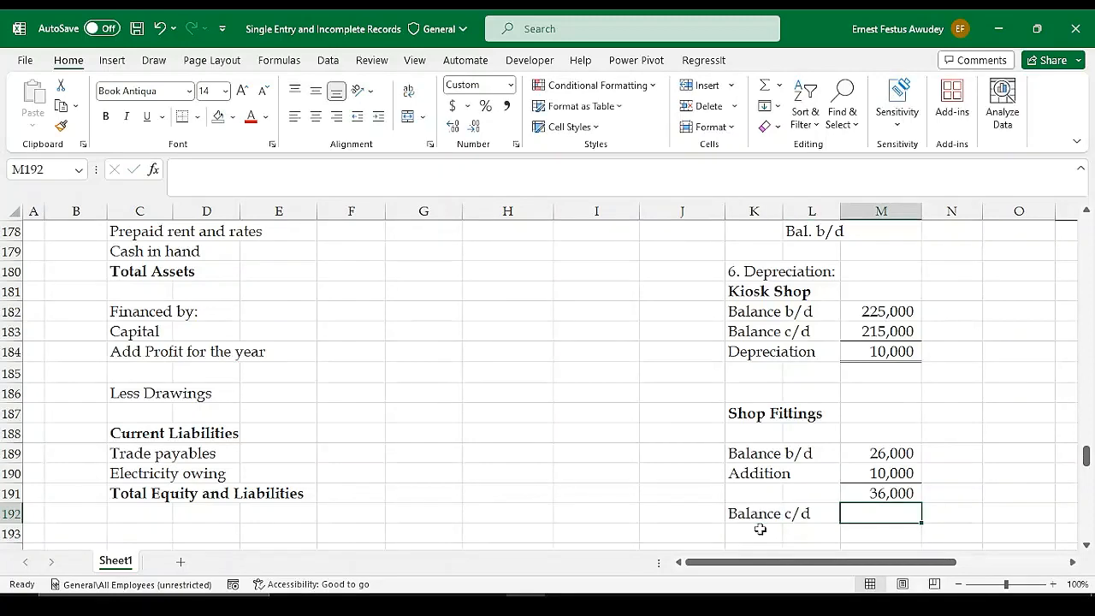
Link M192 to the closing Shop Fittings balance at 31st March 2022 with =G122
text(=)
scroll(315, 419, up, 7)
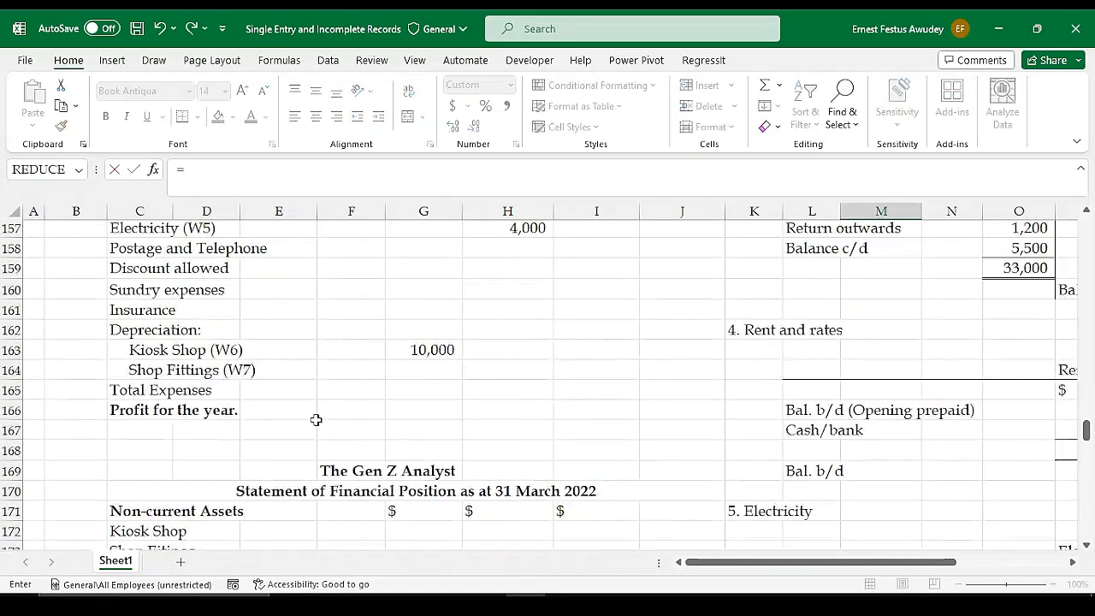
scroll(316, 419, up, 13)
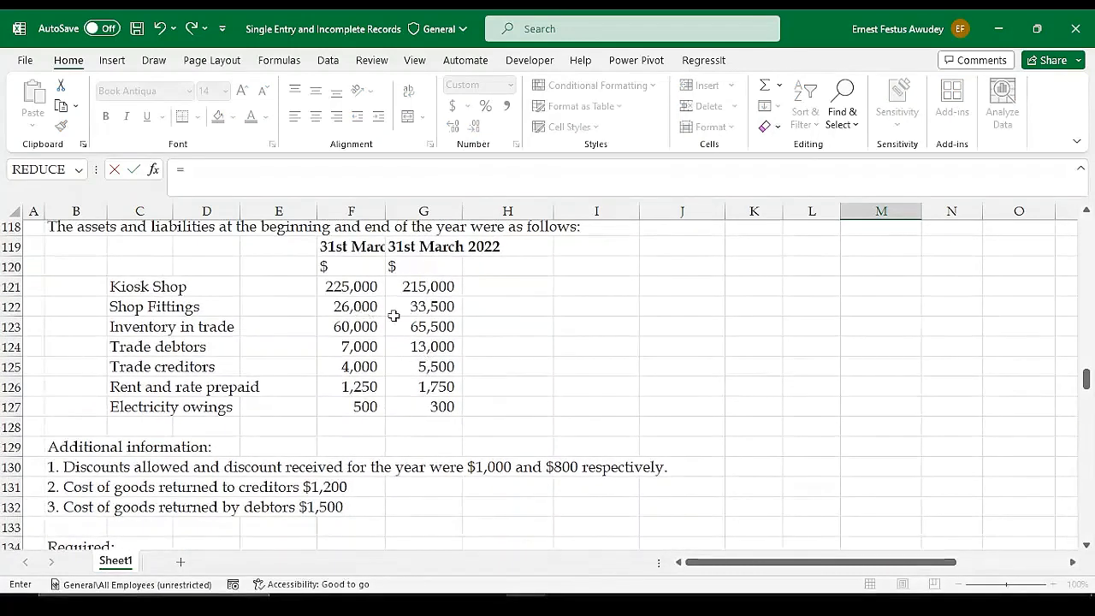
click(432, 309)
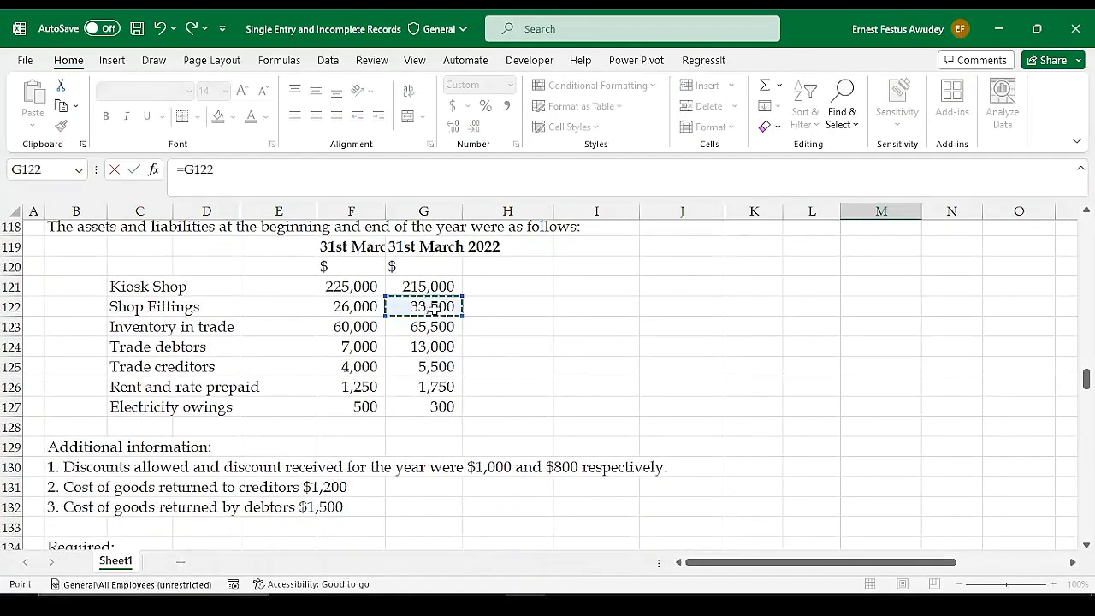
key(Return)
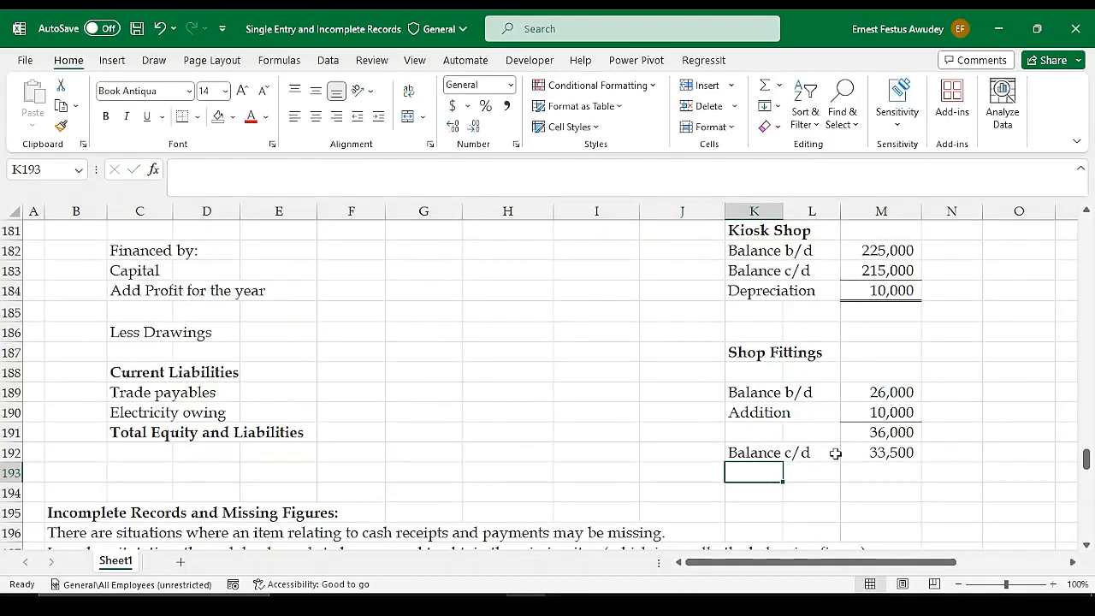
Enter the label "Dpreciation" in K193, below the Shop Fittings Balance c/d row
click(871, 431)
click(883, 455)
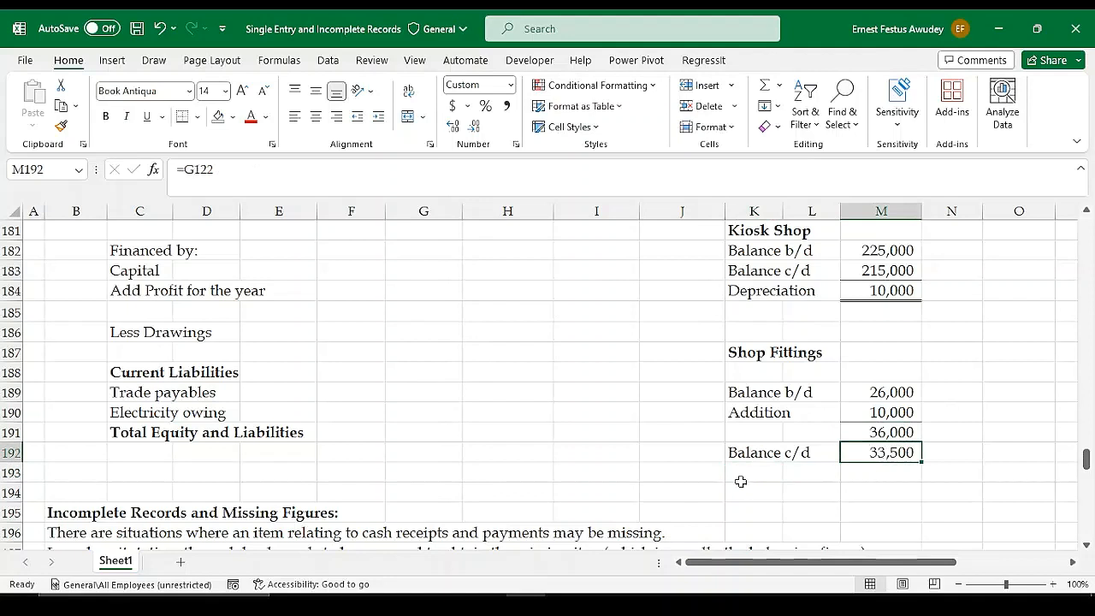
click(741, 480)
text(Dpreci)
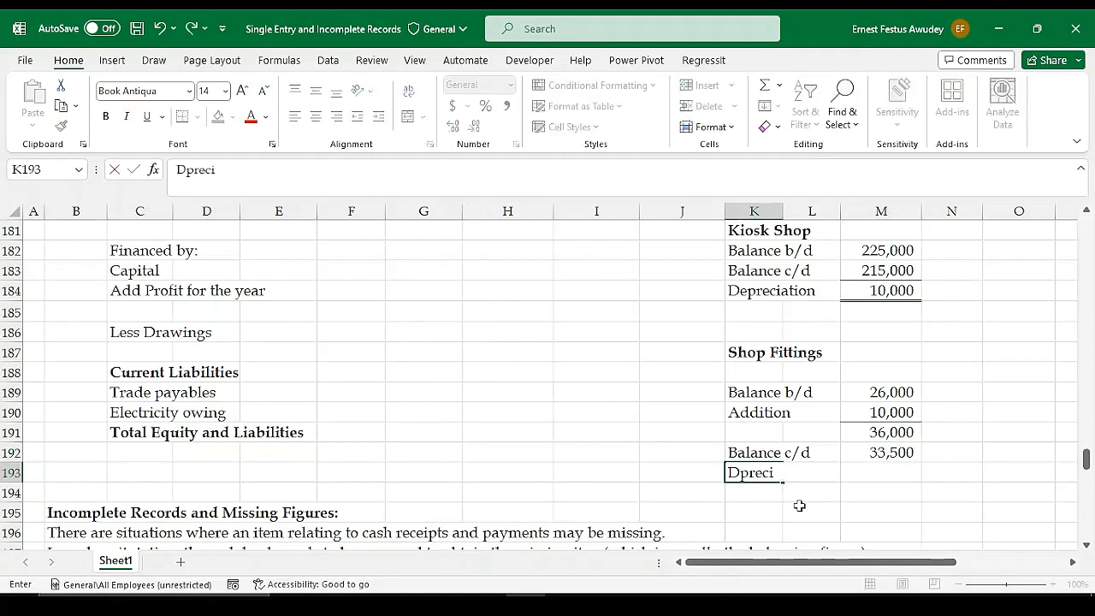
text(ation)
key(Tab)
key(Tab)
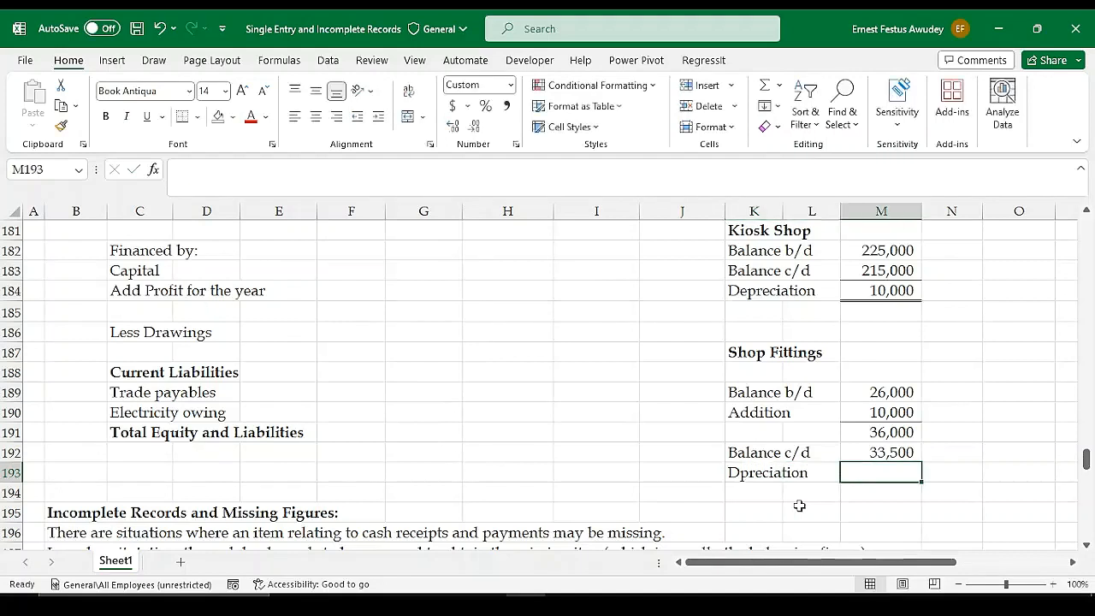
Calculate the Shop Fittings depreciation in M193 by subtracting the closing balance from the subtotal with =M191-M192
text(=)
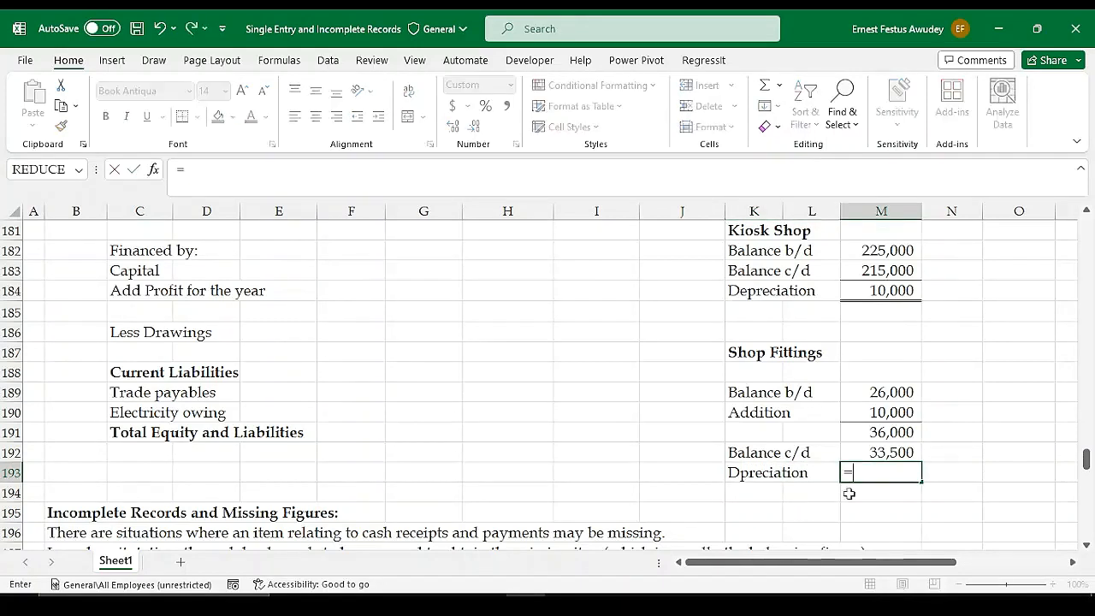
click(886, 432)
text(*)
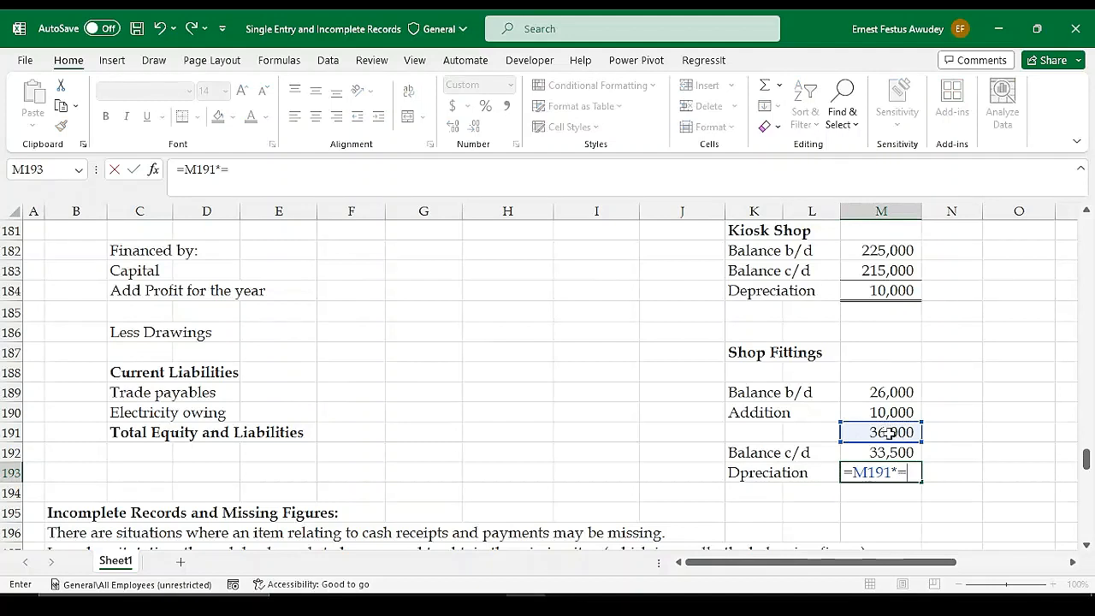
key(BackSpace)
key(BackSpace)
text(-)
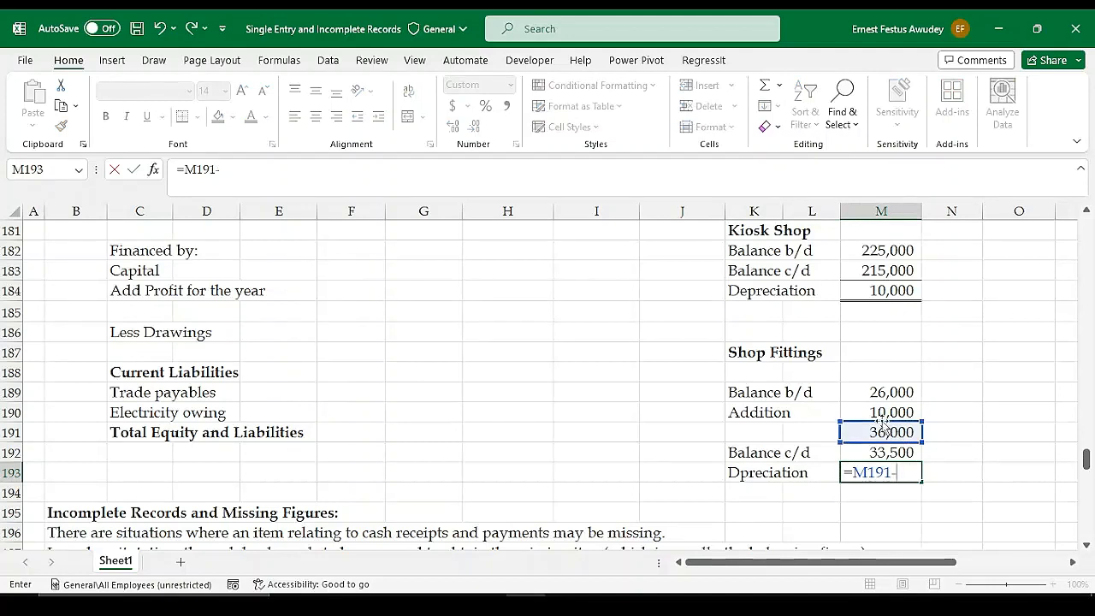
click(884, 453)
key(Return)
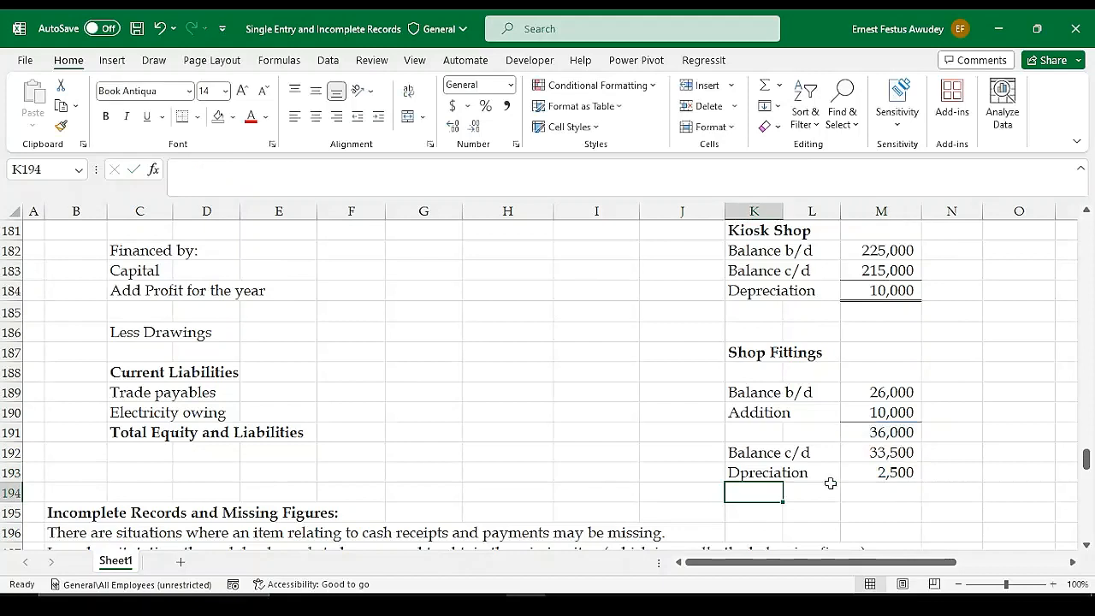
click(762, 455)
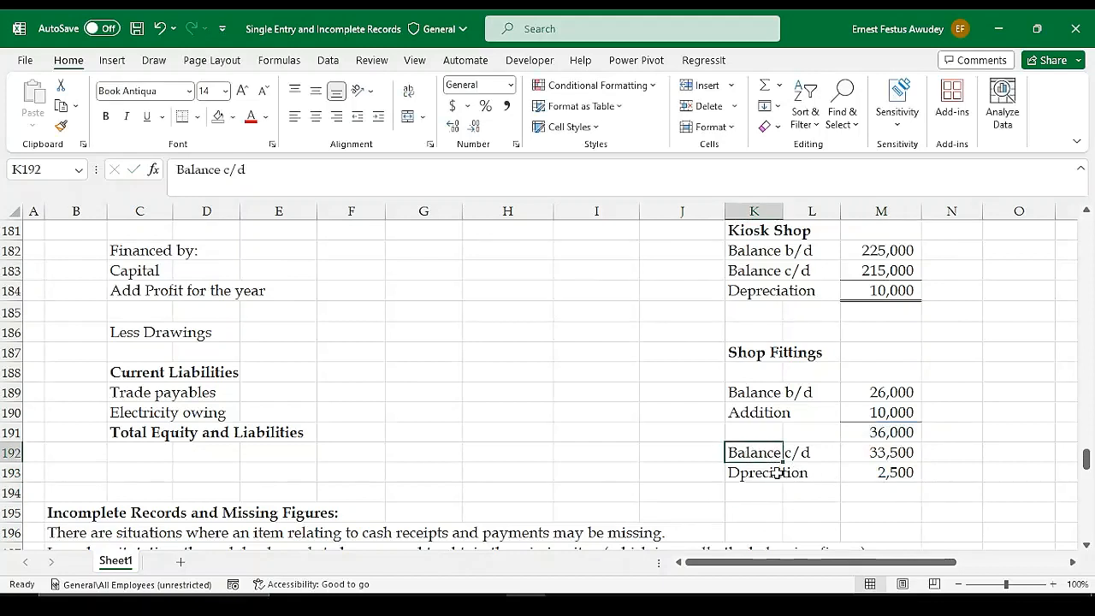
click(774, 472)
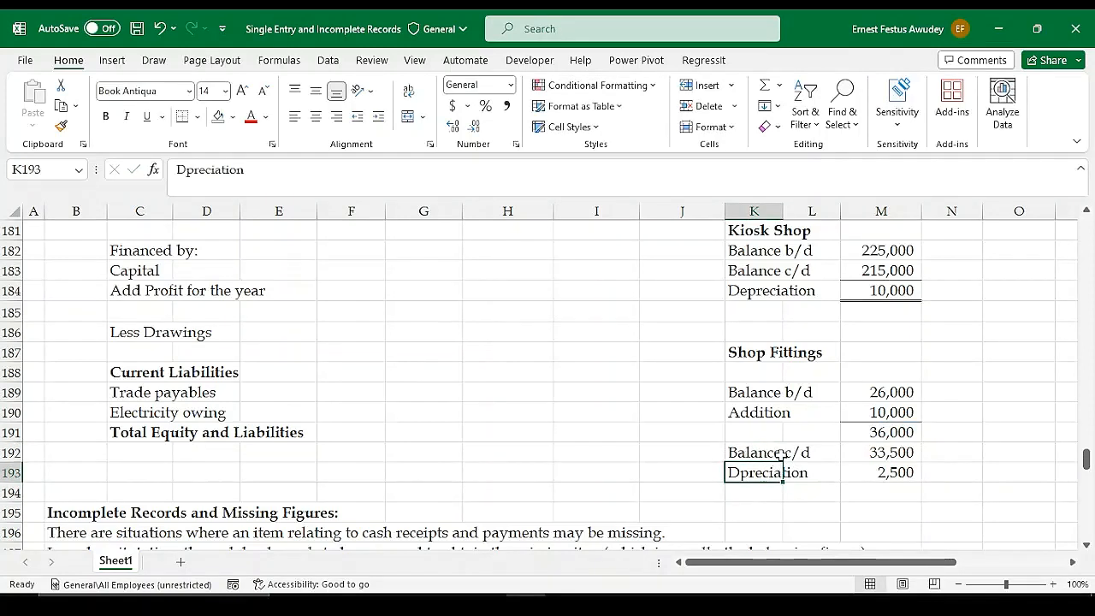
click(882, 434)
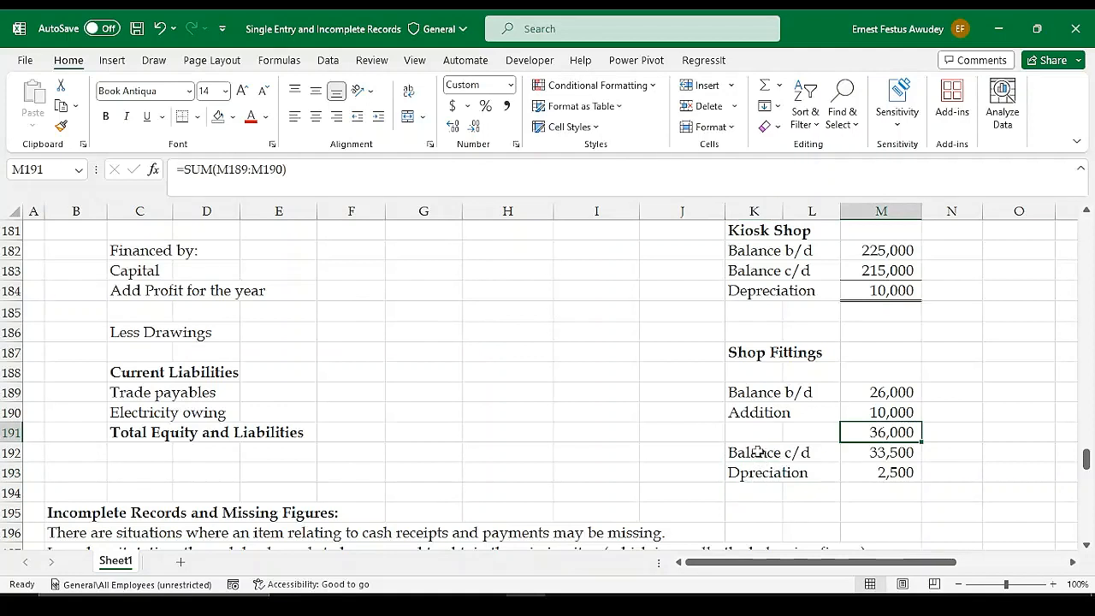
click(784, 475)
click(757, 452)
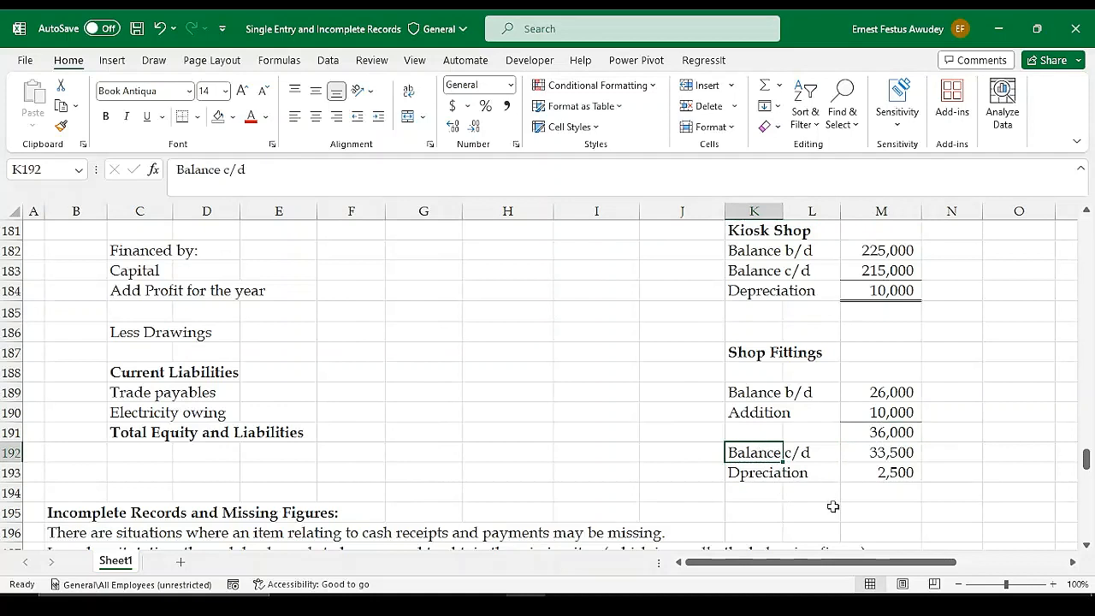
click(772, 506)
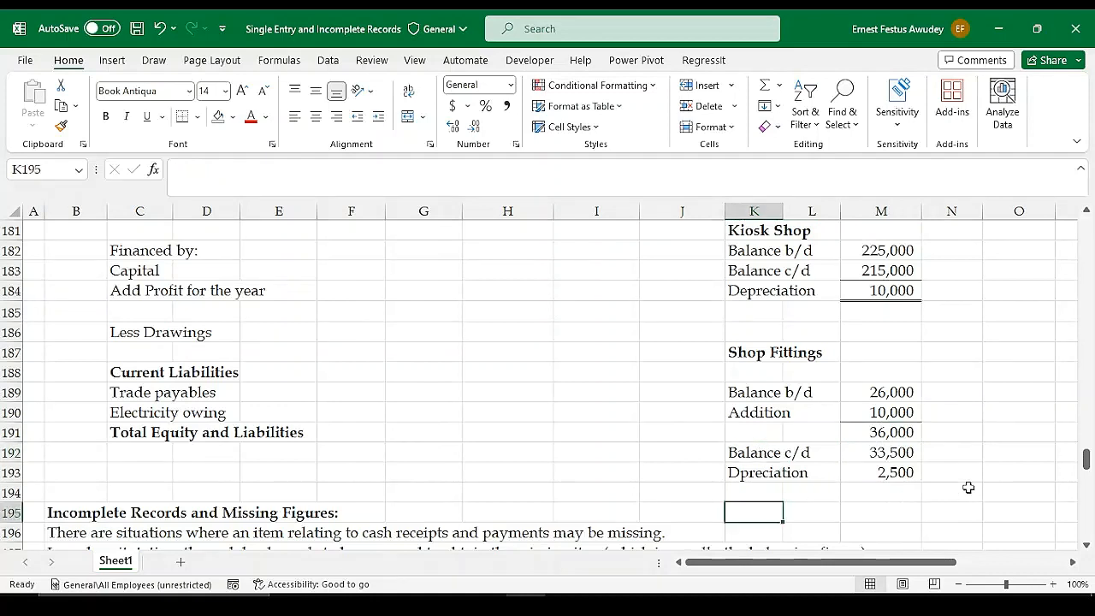
Enter trial figures beside the Shop Fittings working: 36000 in N191 and 2500 in N192
click(958, 449)
click(958, 435)
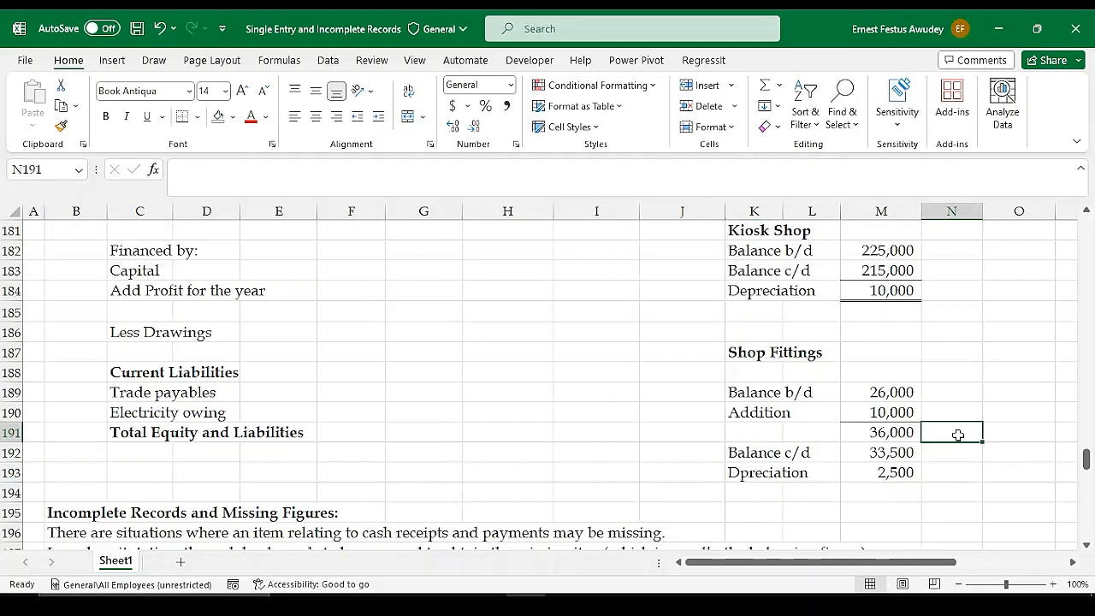
text(36000)
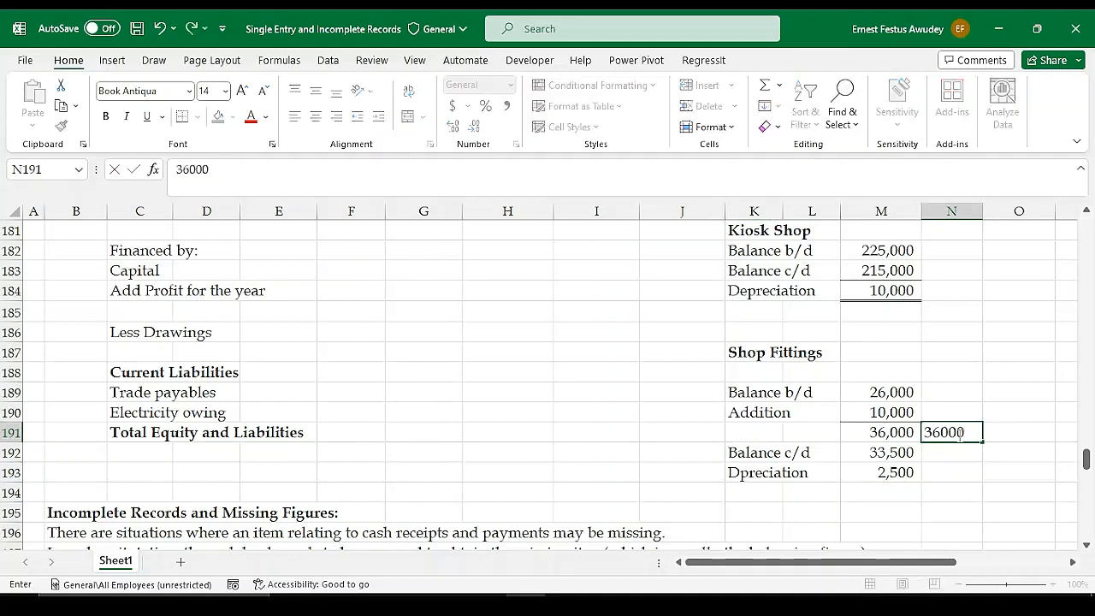
key(Return)
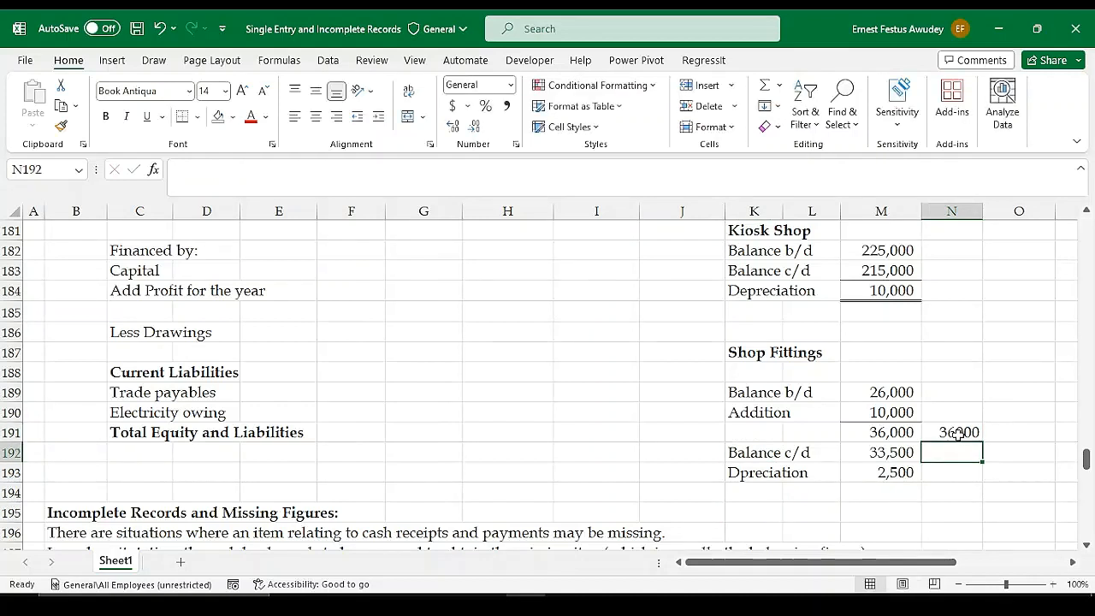
text(25)
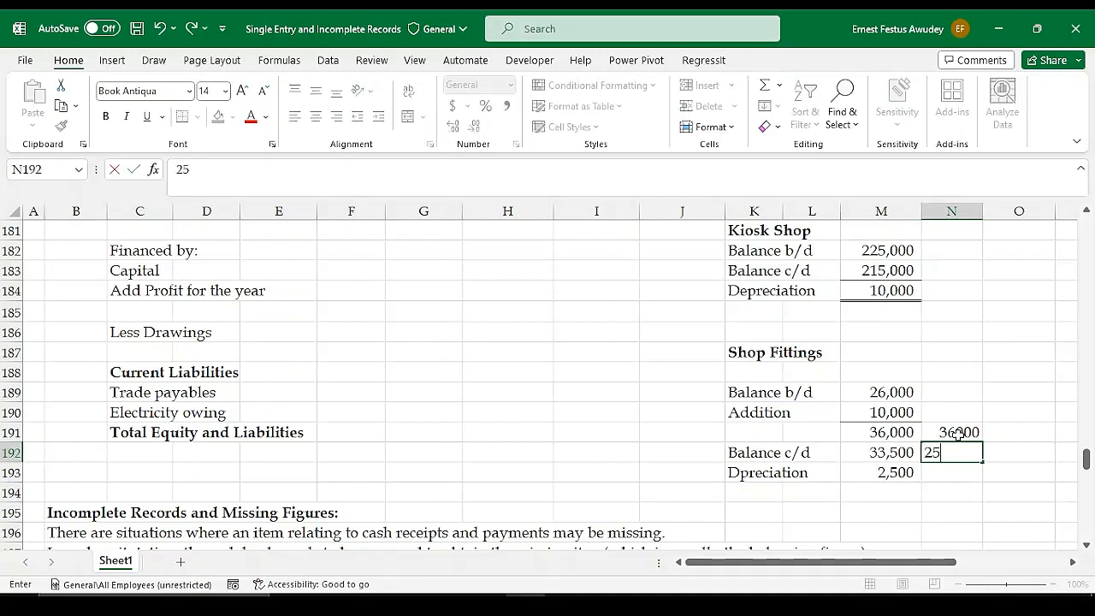
text(00)
key(Return)
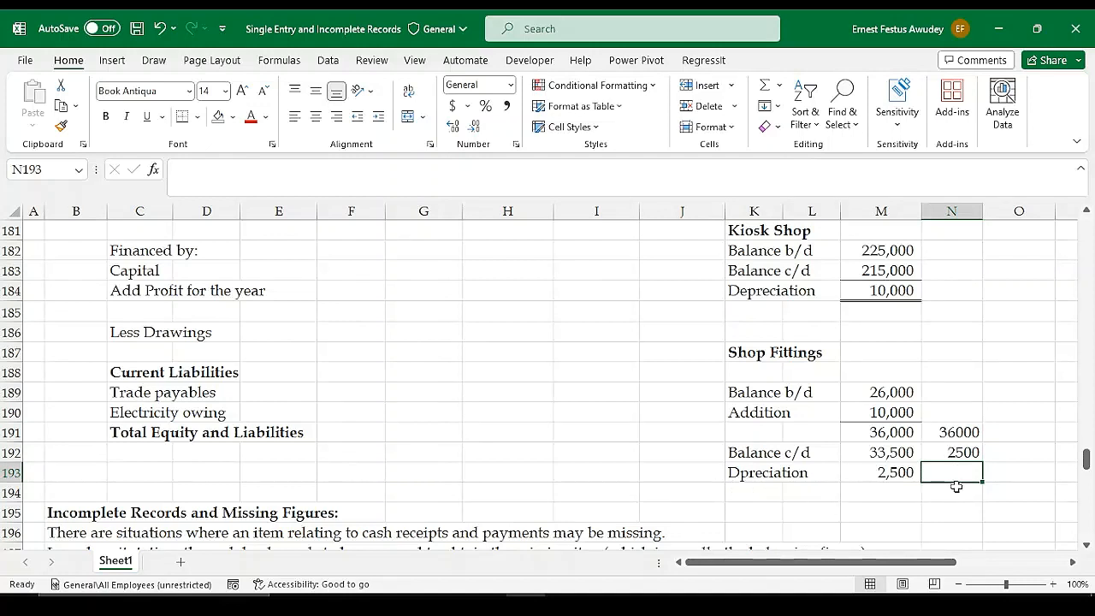
Subtract the trial depreciation from the trial subtotal in N193 with =N191-N192
text(=)
click(934, 435)
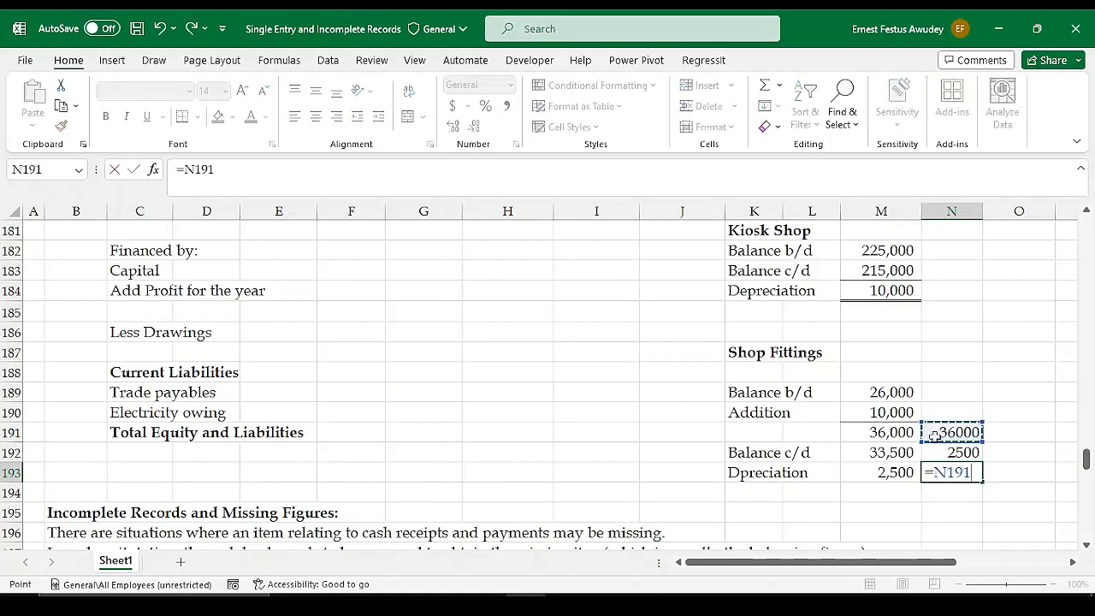
text(-)
click(942, 451)
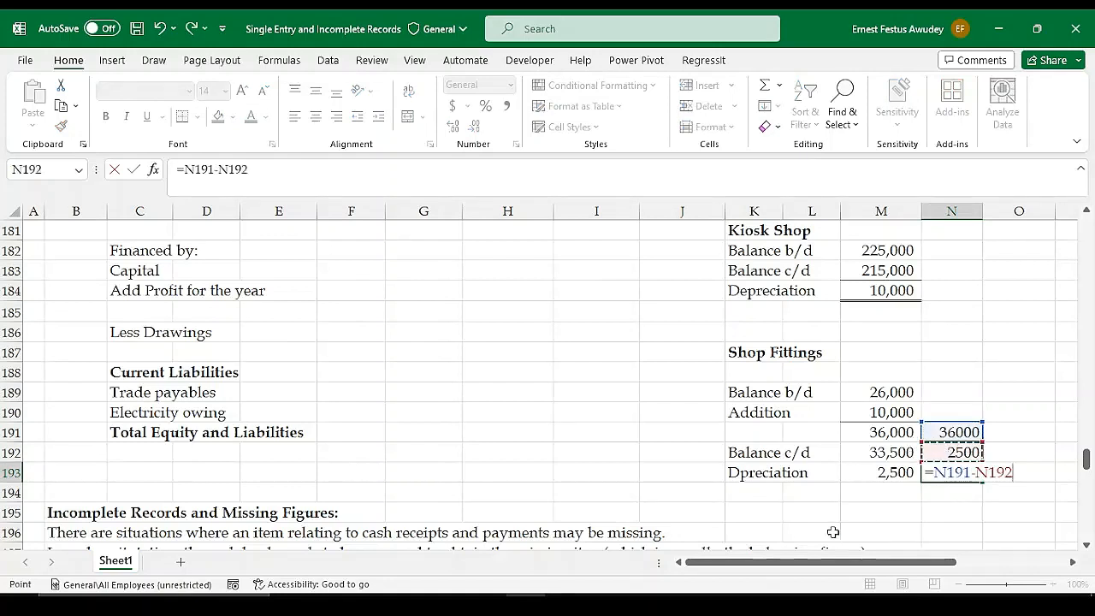
key(Return)
click(962, 471)
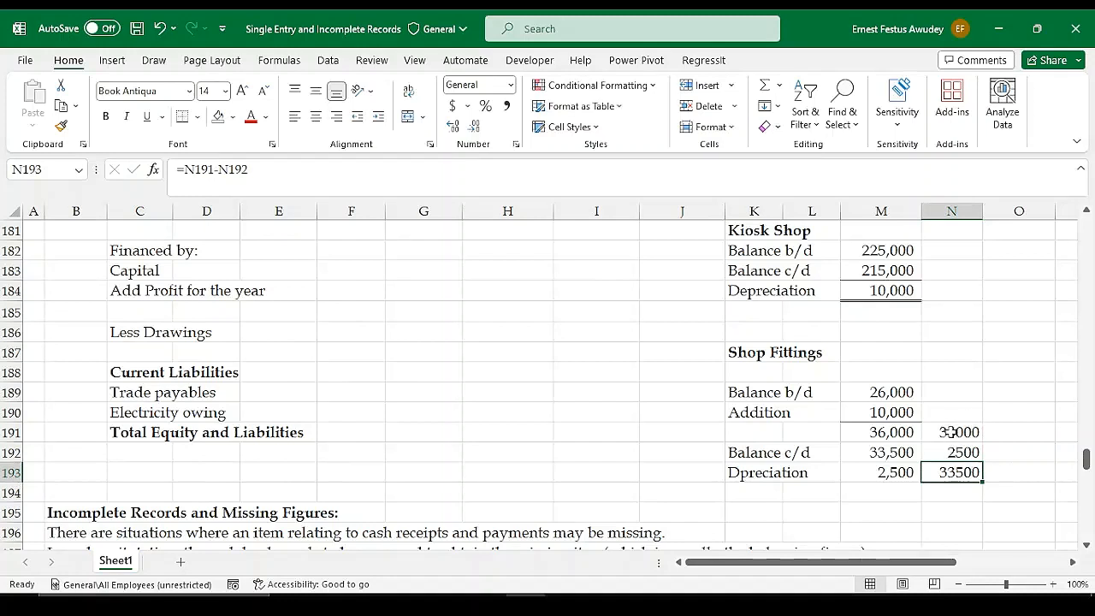
Clear the trial figures in N191:N193 beside the Shop Fittings working
click(765, 292)
click(746, 269)
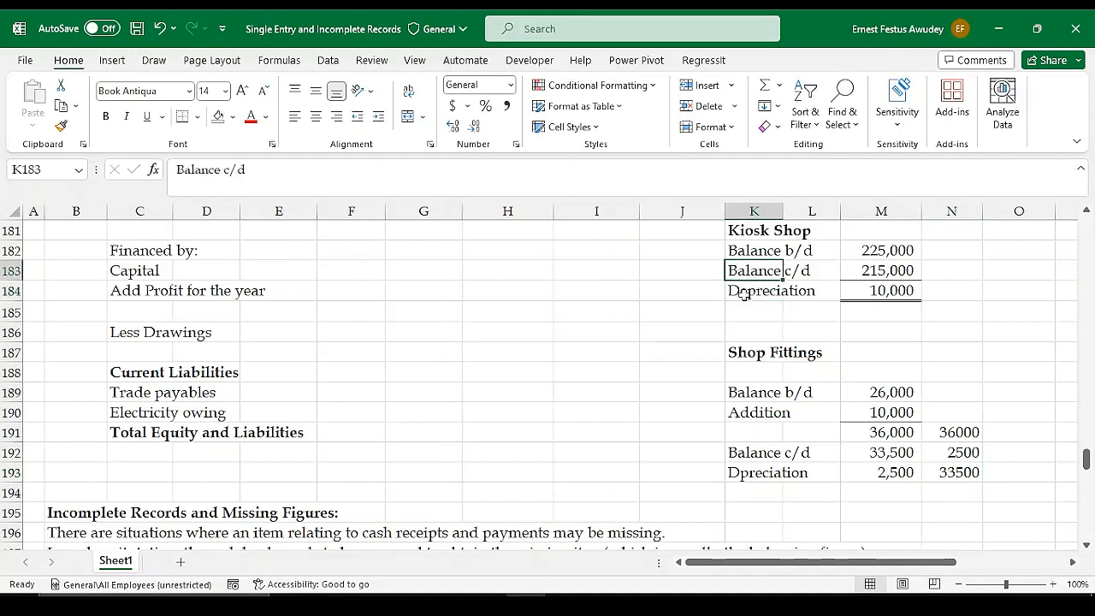
click(744, 292)
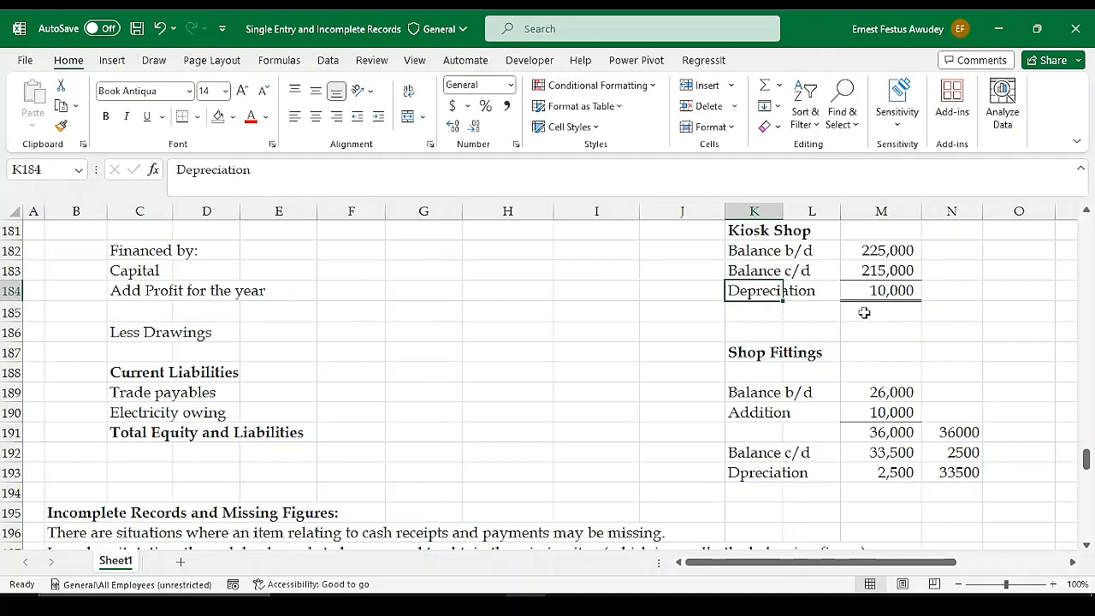
drag(945, 462, 949, 471)
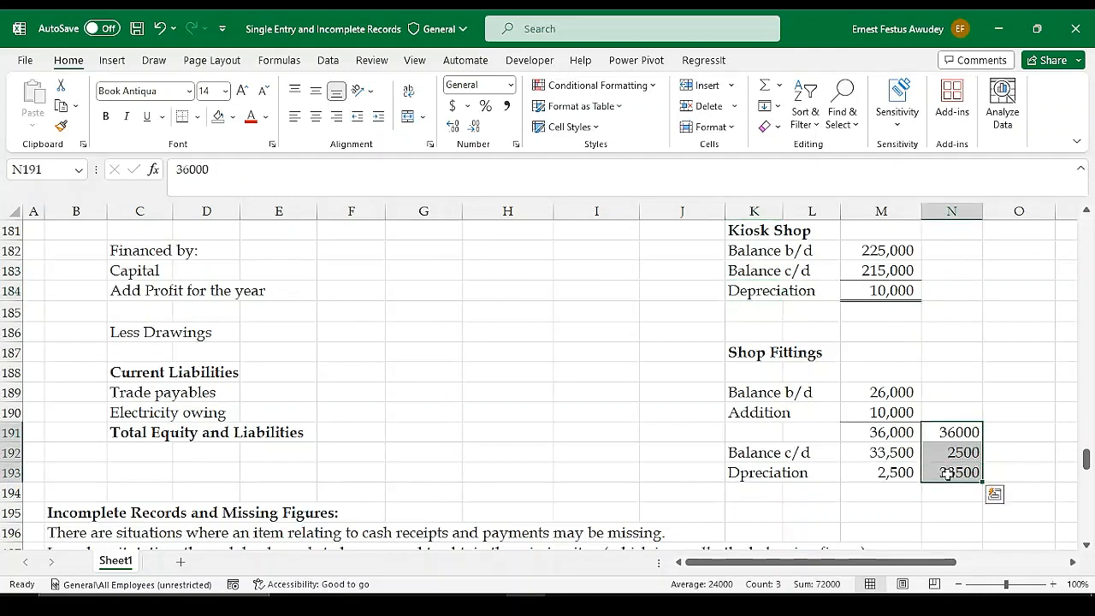
key(Delete)
Apply a bottom border to the Shop Fittings Balance c/d amount in M192, above the depreciation figure
click(889, 450)
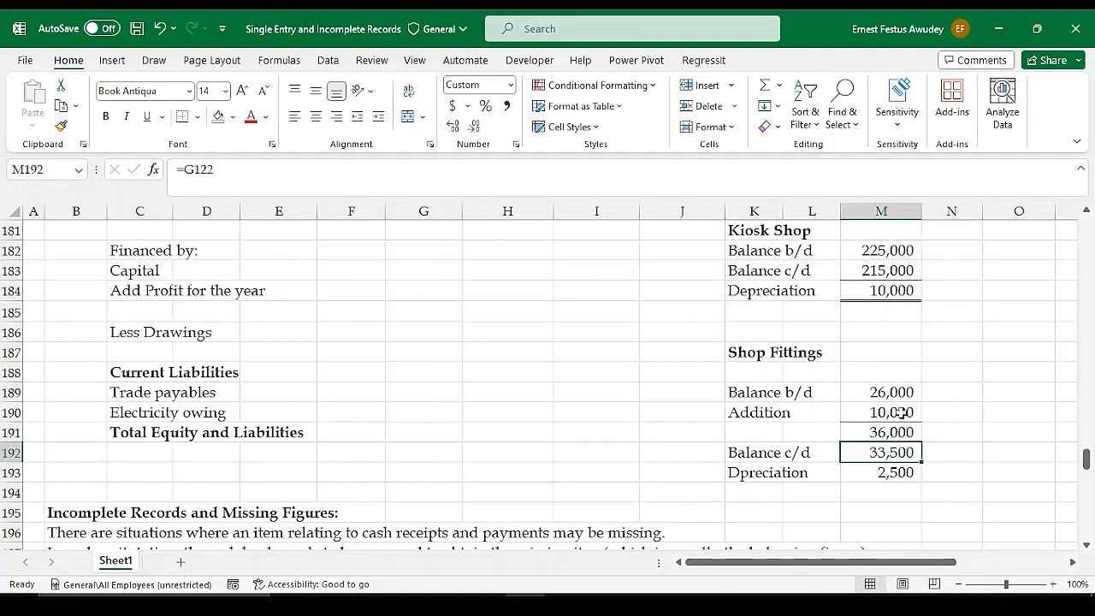
click(951, 428)
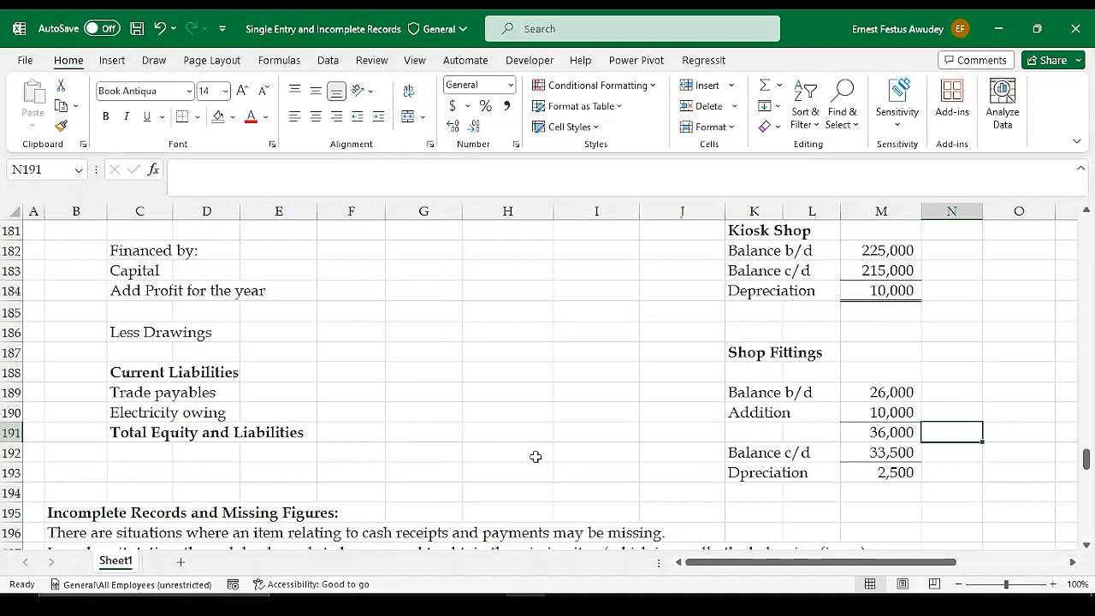
Review the Kiosk Shop and Shop Fittings depreciation workings alongside the opening and closing asset balances
scroll(528, 427, up, 4)
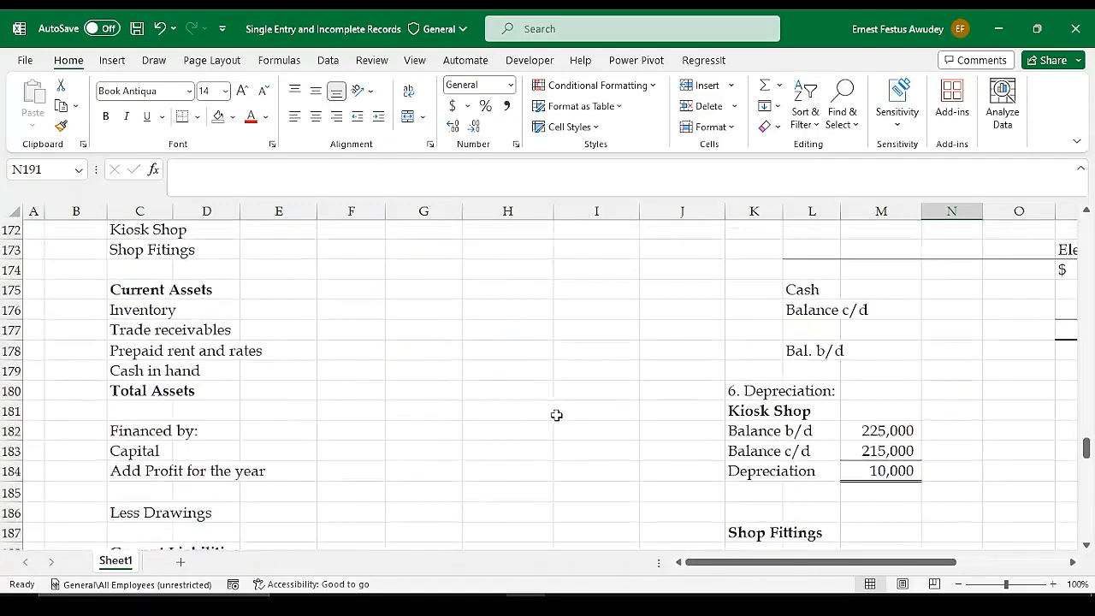
scroll(778, 456, down, 2)
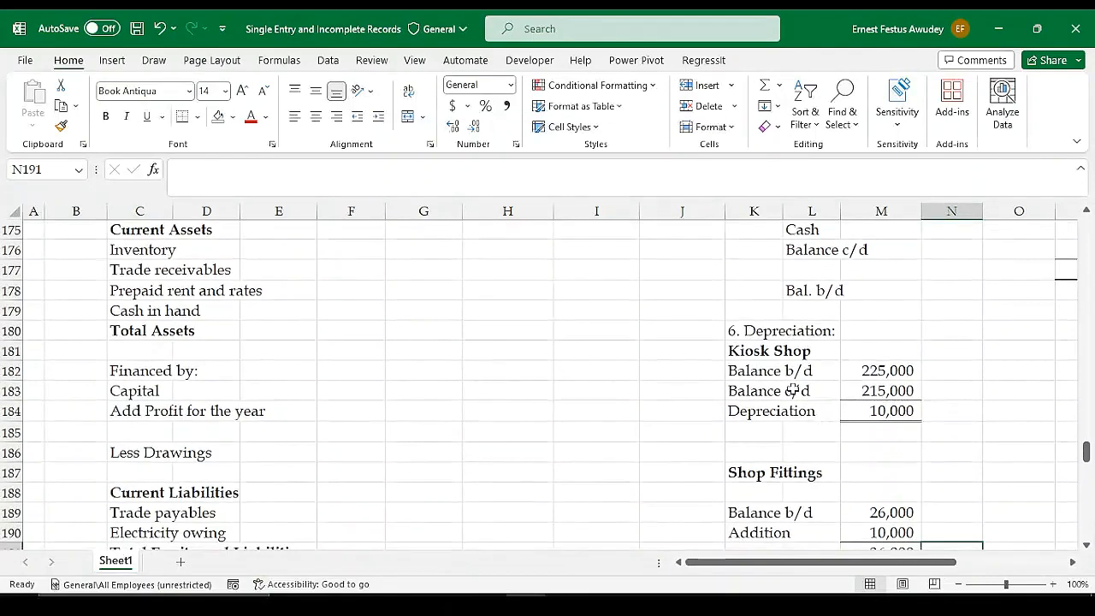
scroll(813, 401, up, 2)
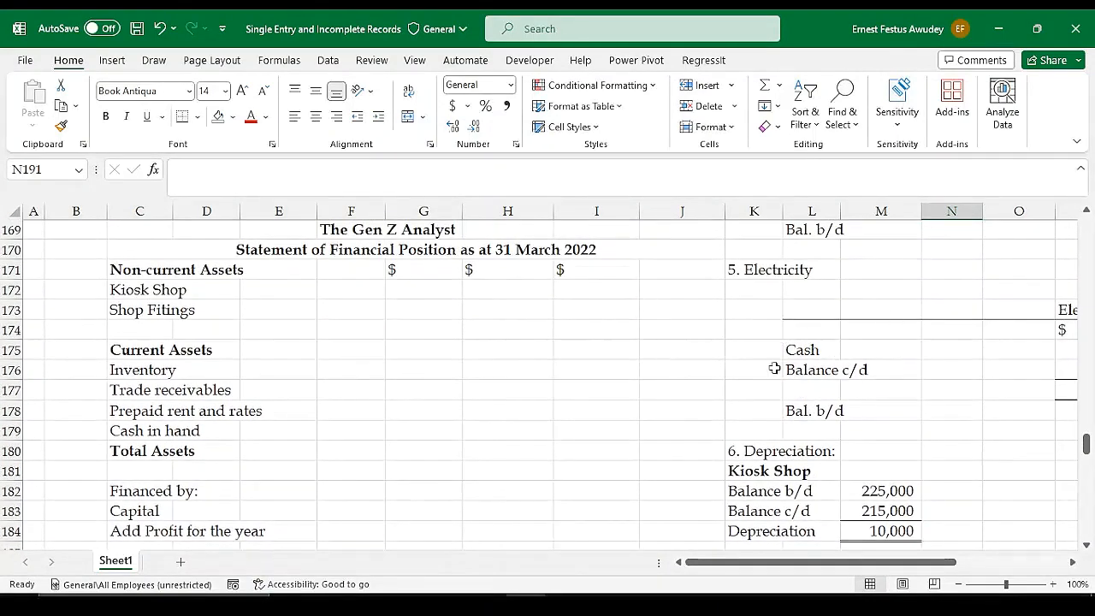
scroll(929, 365, up, 10)
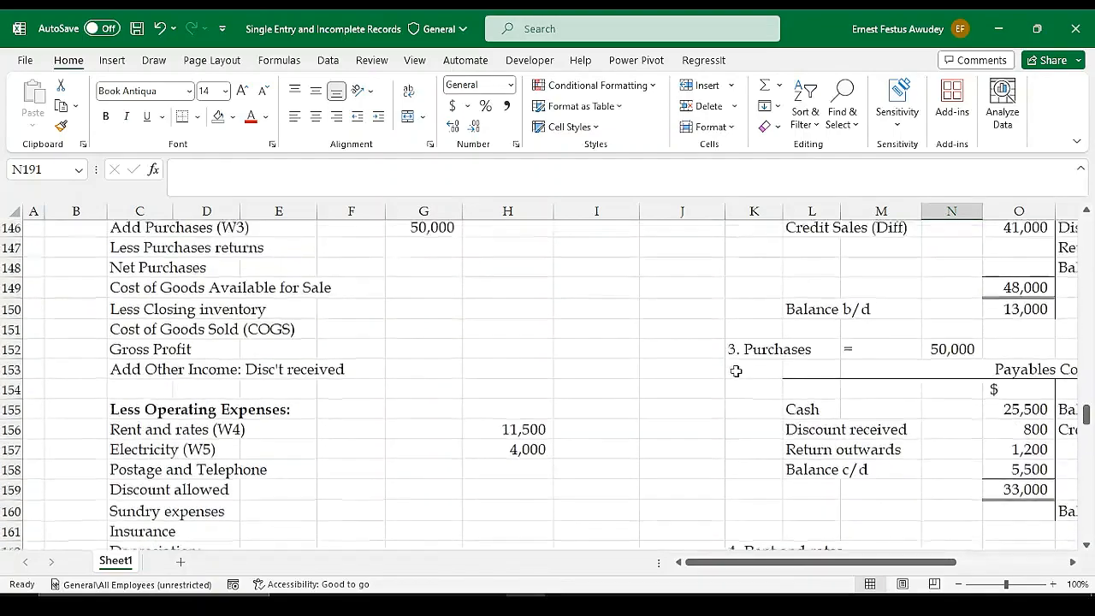
scroll(712, 384, up, 7)
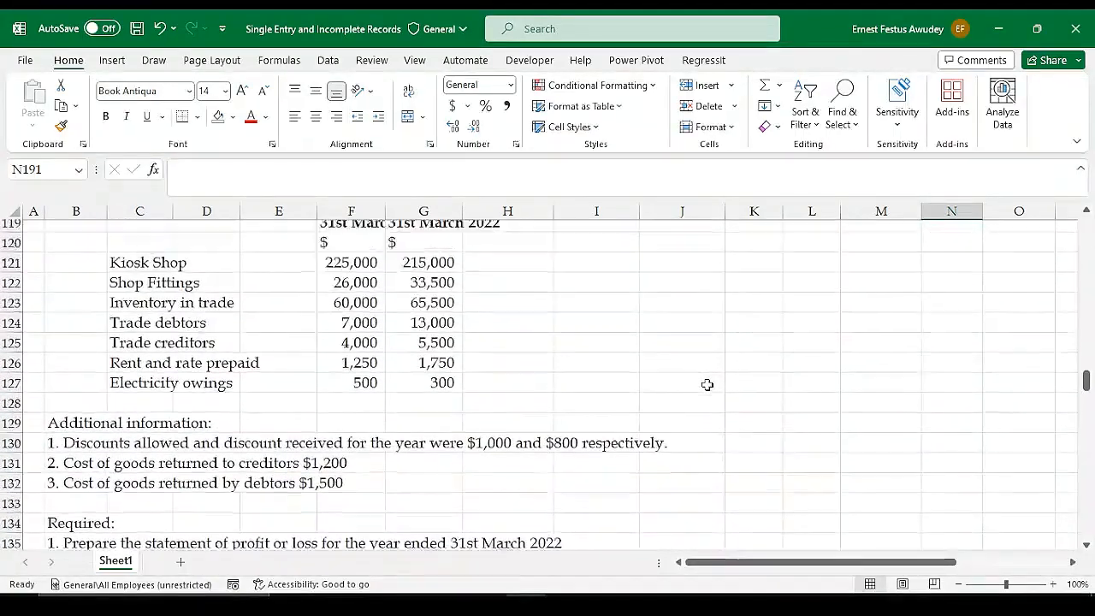
scroll(708, 385, down, 15)
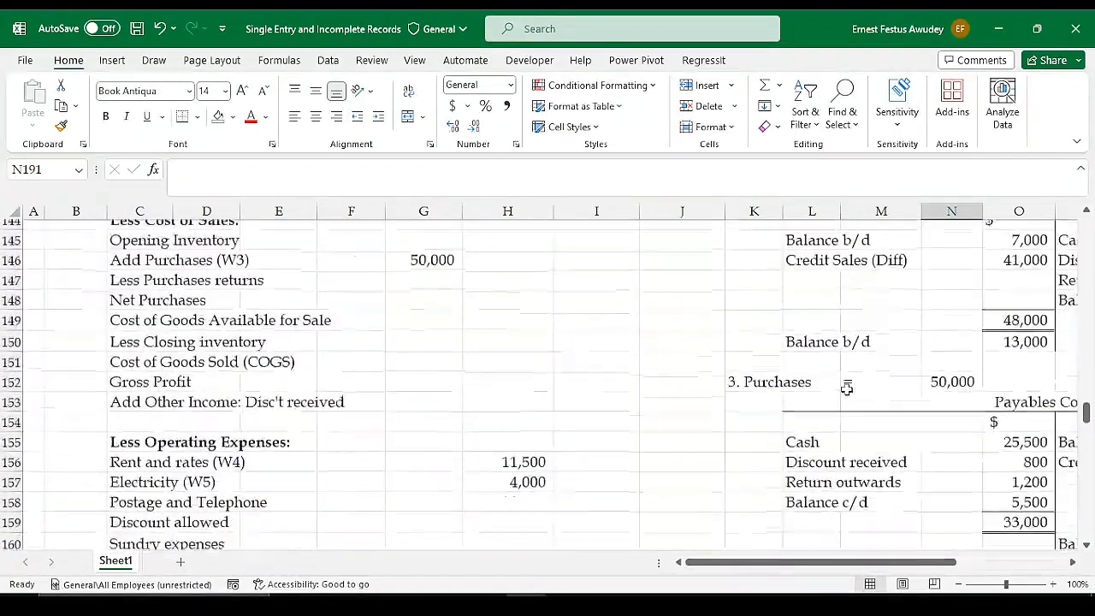
scroll(855, 385, down, 6)
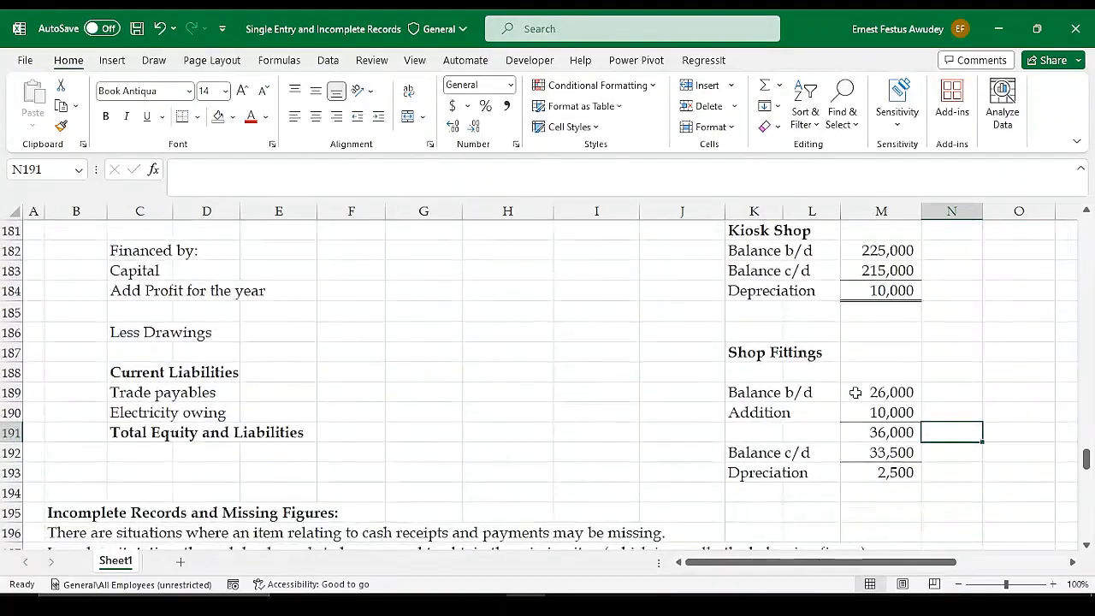
scroll(554, 376, down, 1)
Link the Shop Fittings (W7) depreciation in G164 of the profit or loss statement to the working's depreciation figure with =M193
scroll(568, 374, up, 7)
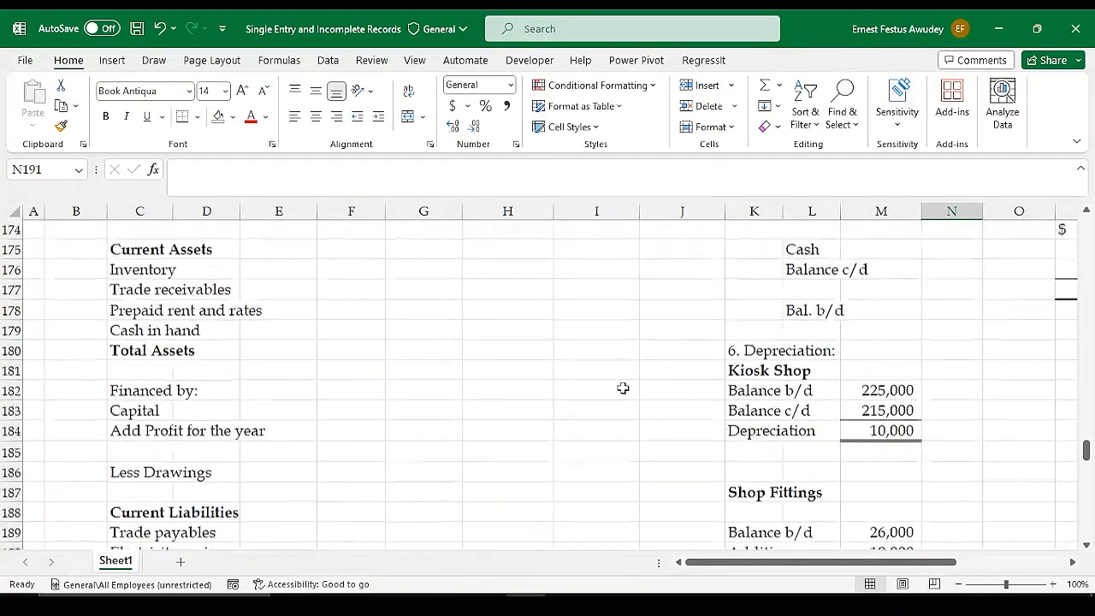
scroll(530, 386, up, 2)
click(422, 369)
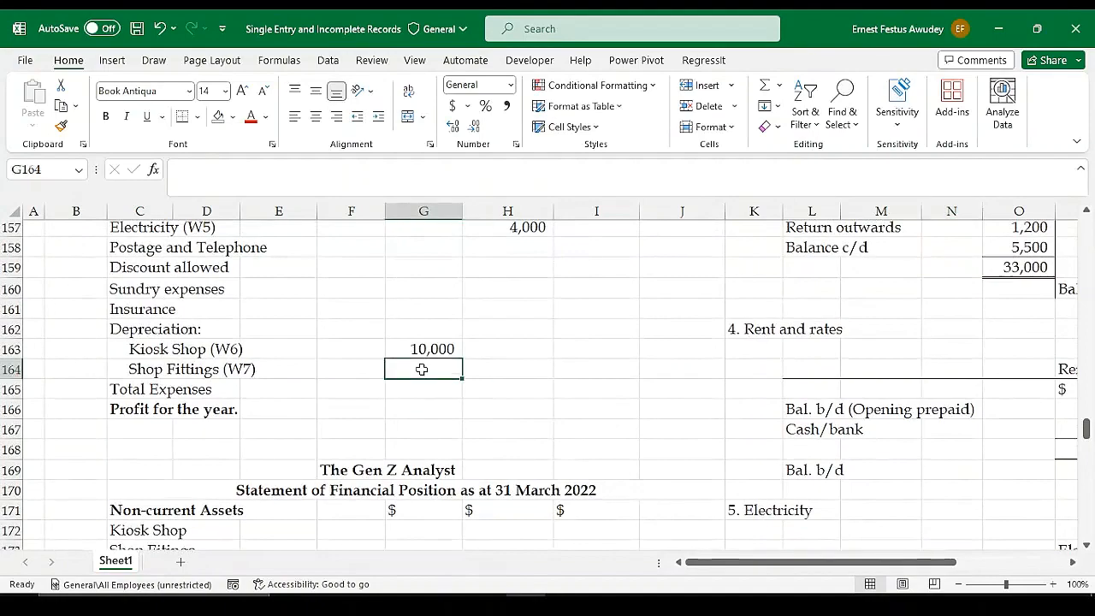
text(=)
scroll(726, 462, down, 8)
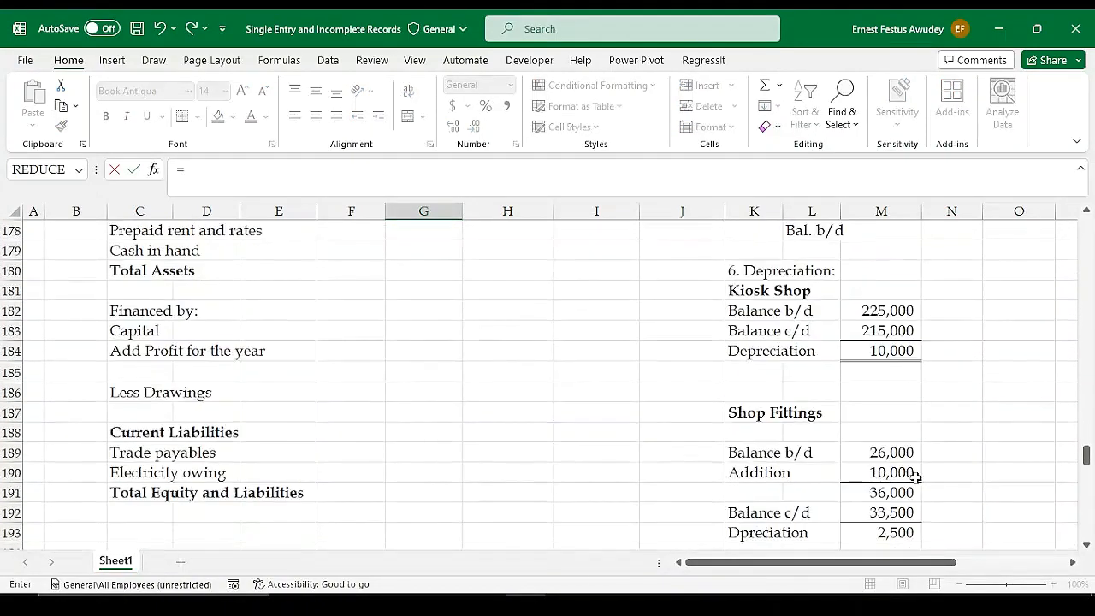
click(902, 474)
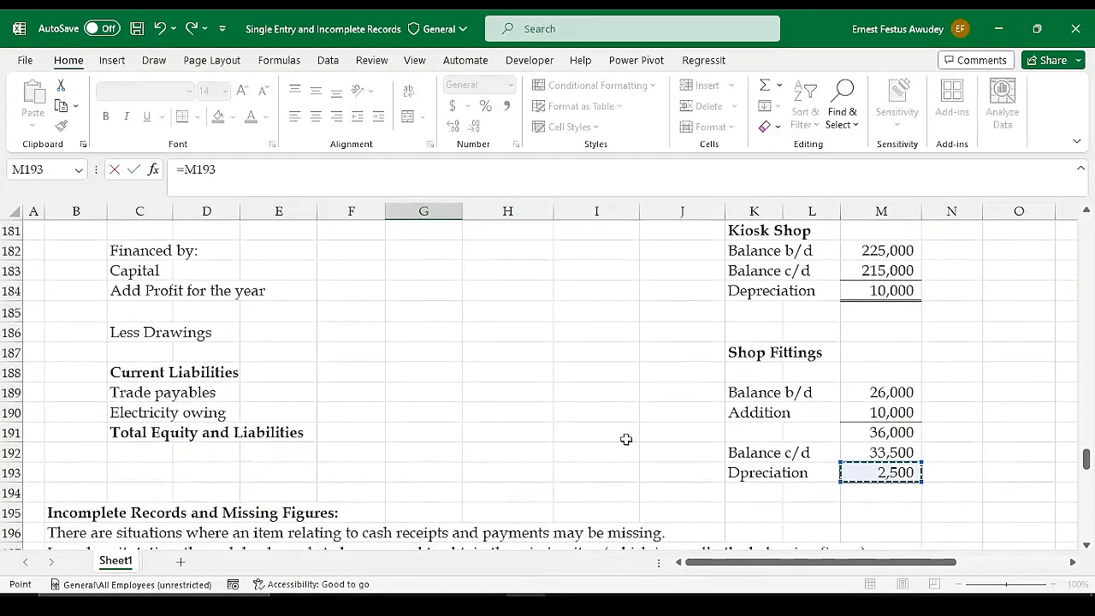
key(Return)
Review the unfilled lines of the profit or loss statement against the year's balances and the additional information on discounts and returns
scroll(864, 462, down, 1)
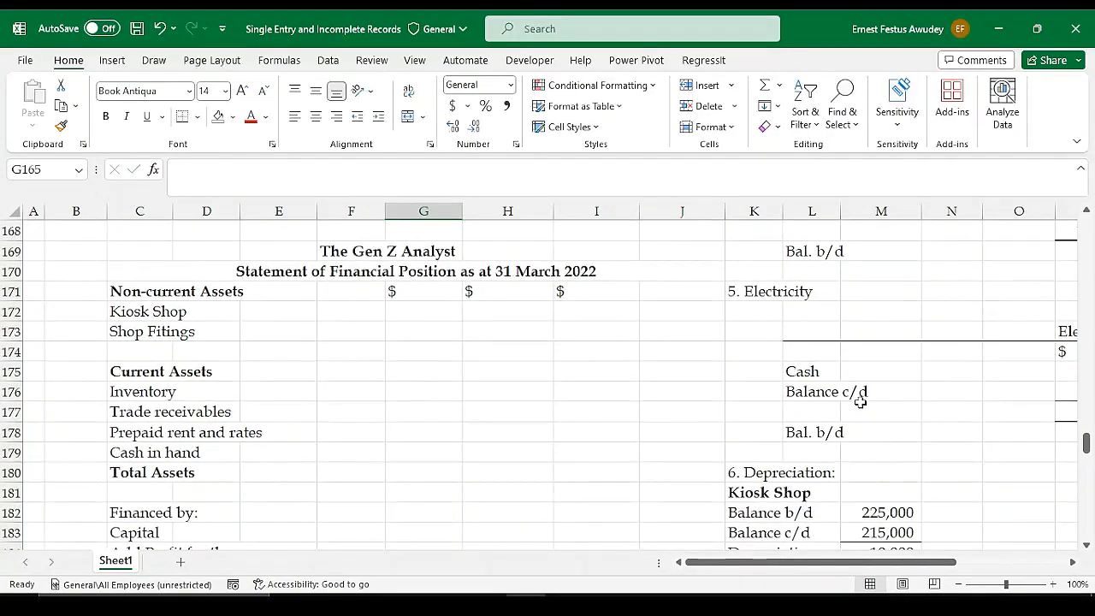
scroll(819, 523, down, 1)
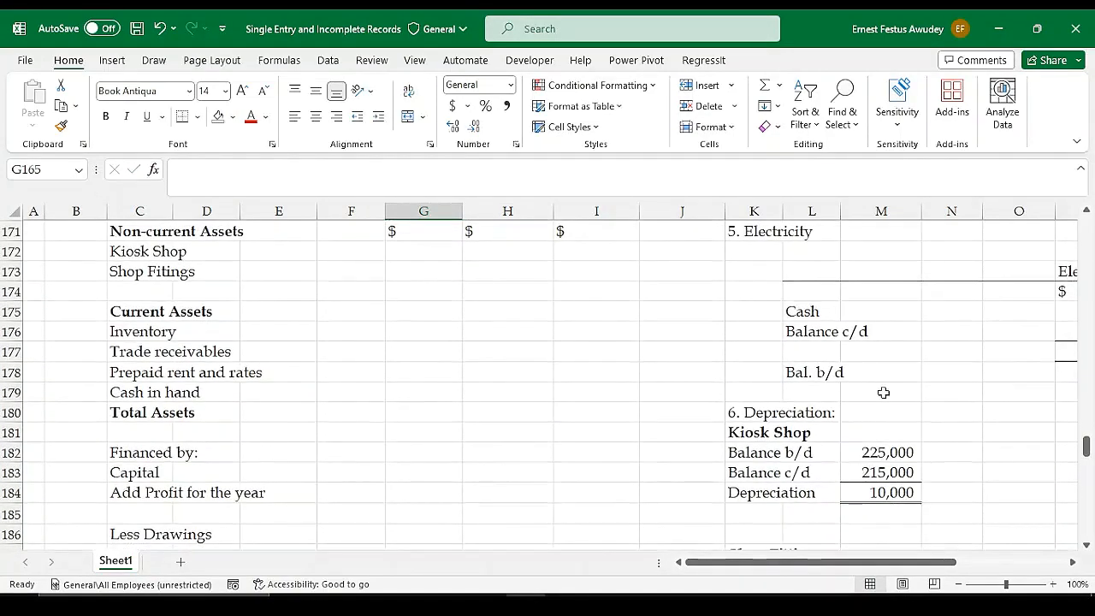
scroll(970, 318, up, 4)
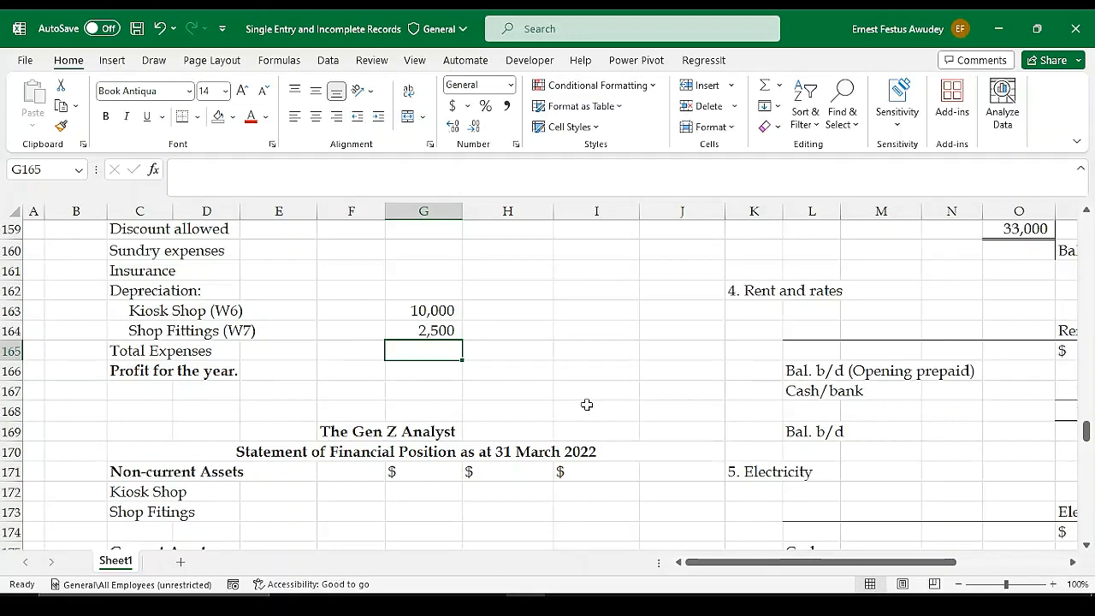
scroll(513, 355, up, 4)
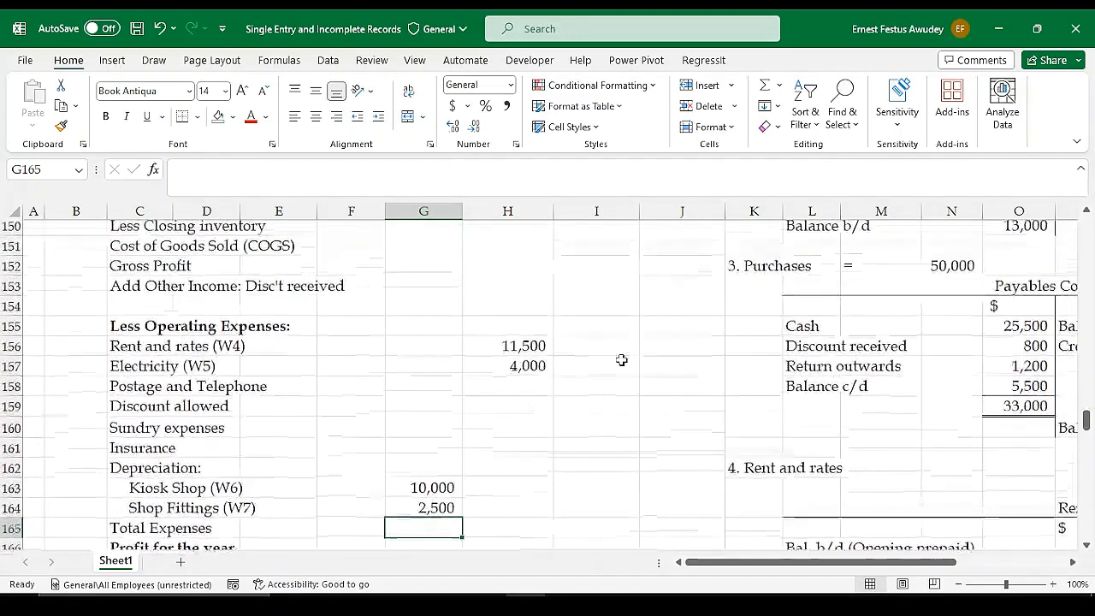
scroll(362, 368, up, 4)
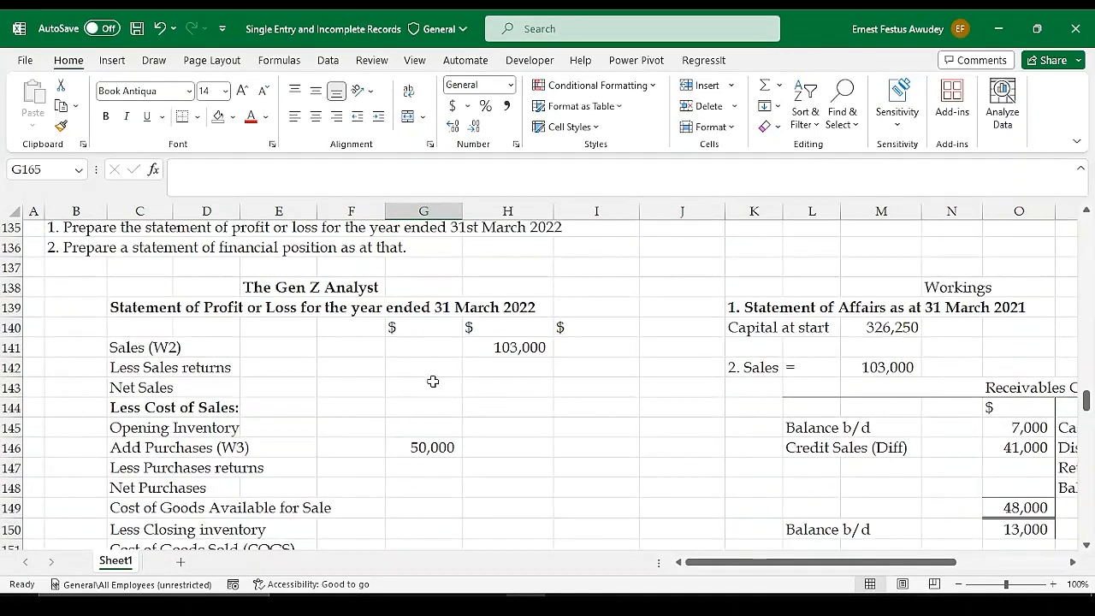
scroll(585, 291, up, 3)
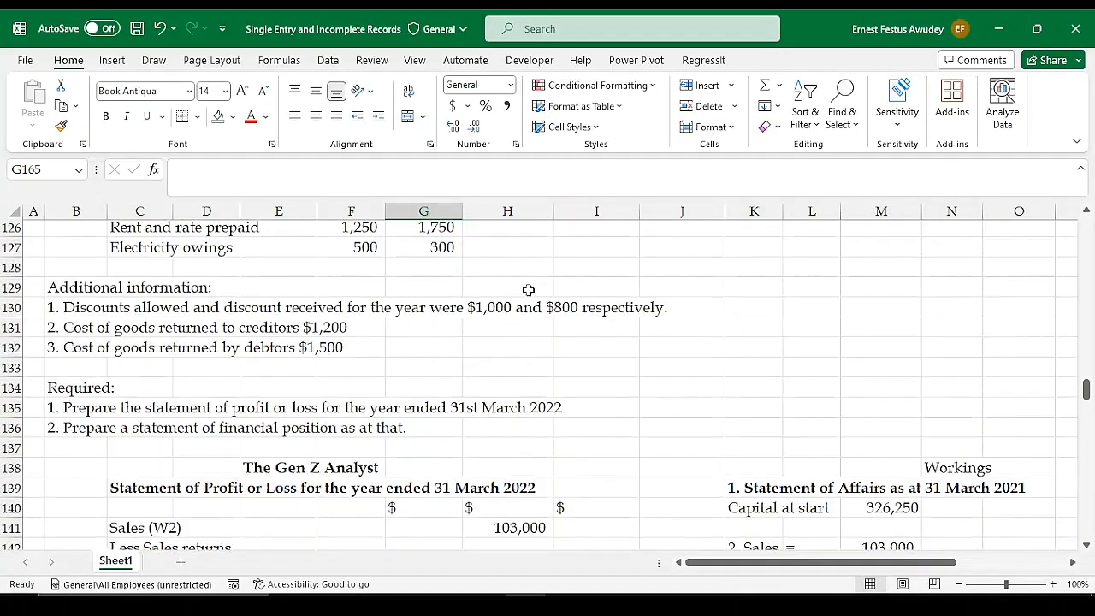
scroll(547, 299, up, 5)
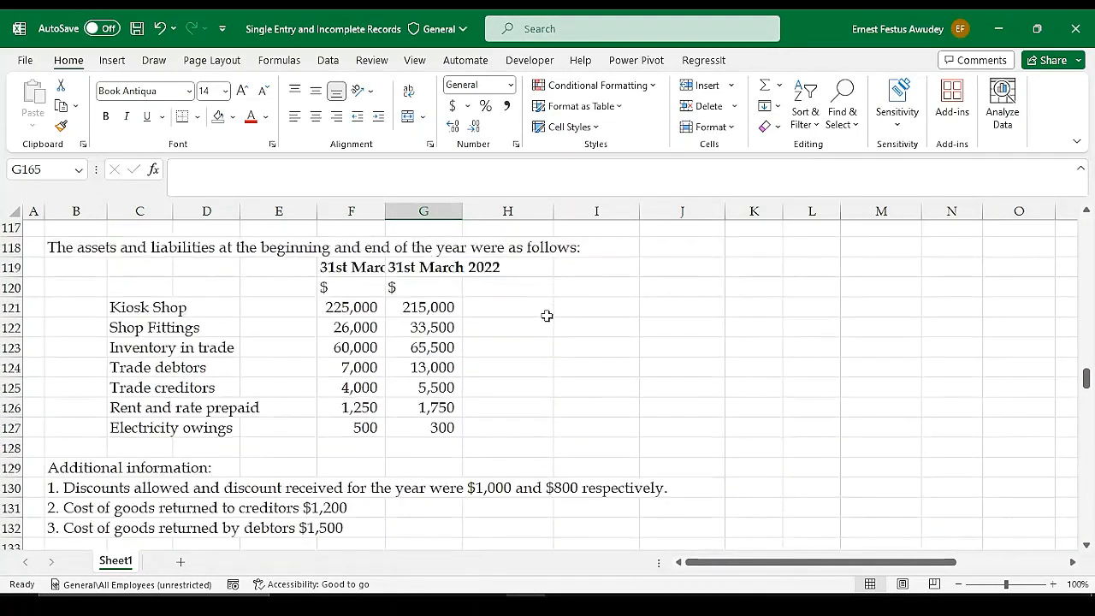
scroll(571, 319, down, 4)
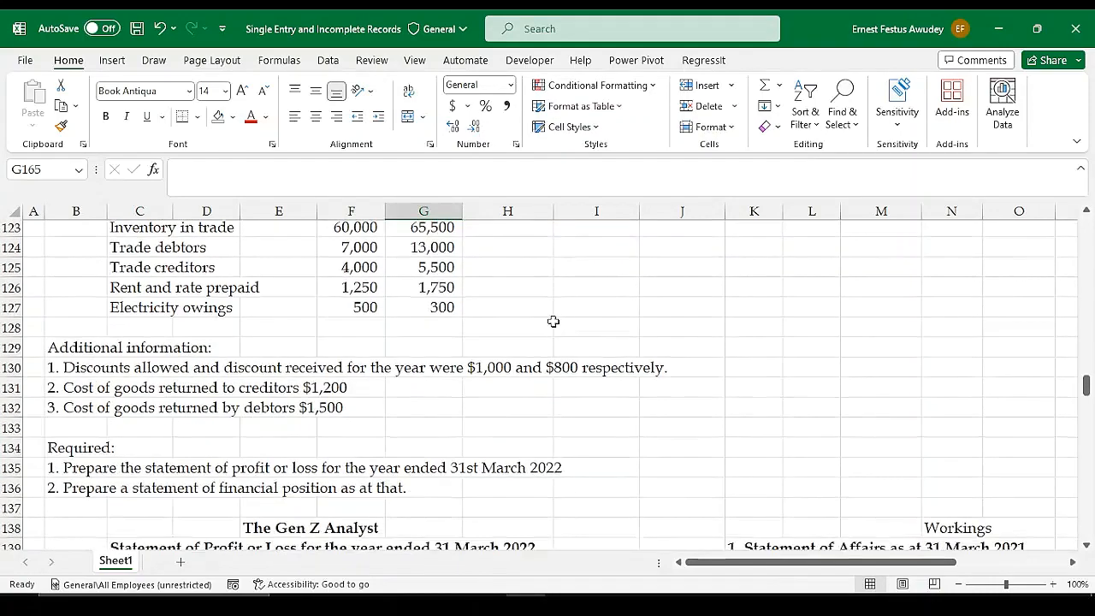
scroll(553, 321, down, 4)
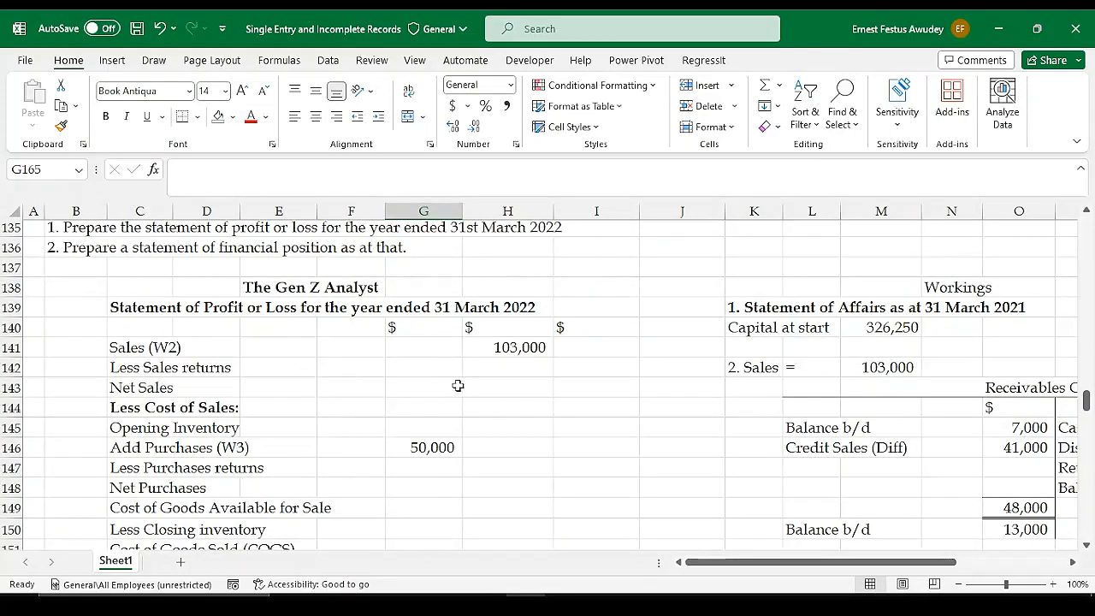
Enter 1500 as the Less Sales returns amount in H142 of the profit or loss statement
click(517, 369)
text(=)
scroll(459, 337, up, 2)
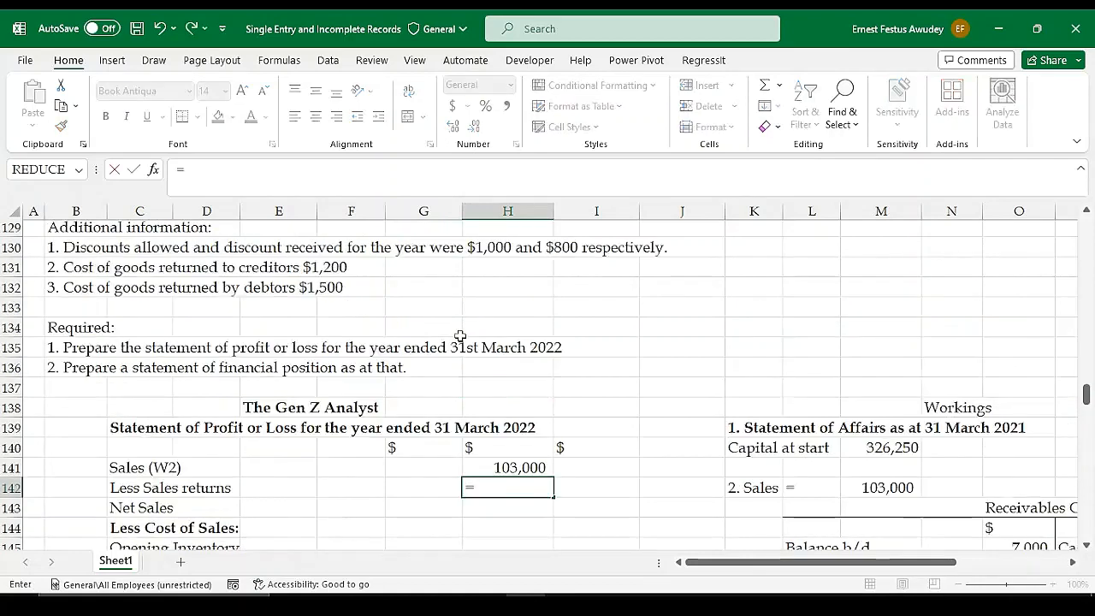
scroll(436, 373, up, 3)
scroll(428, 396, down, 3)
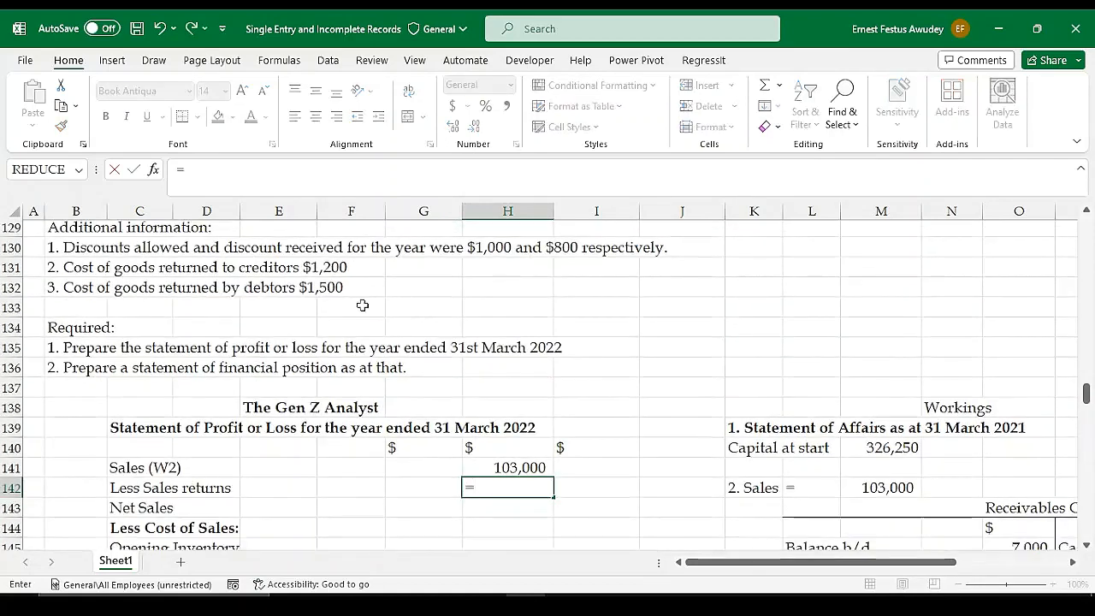
key(BackSpace)
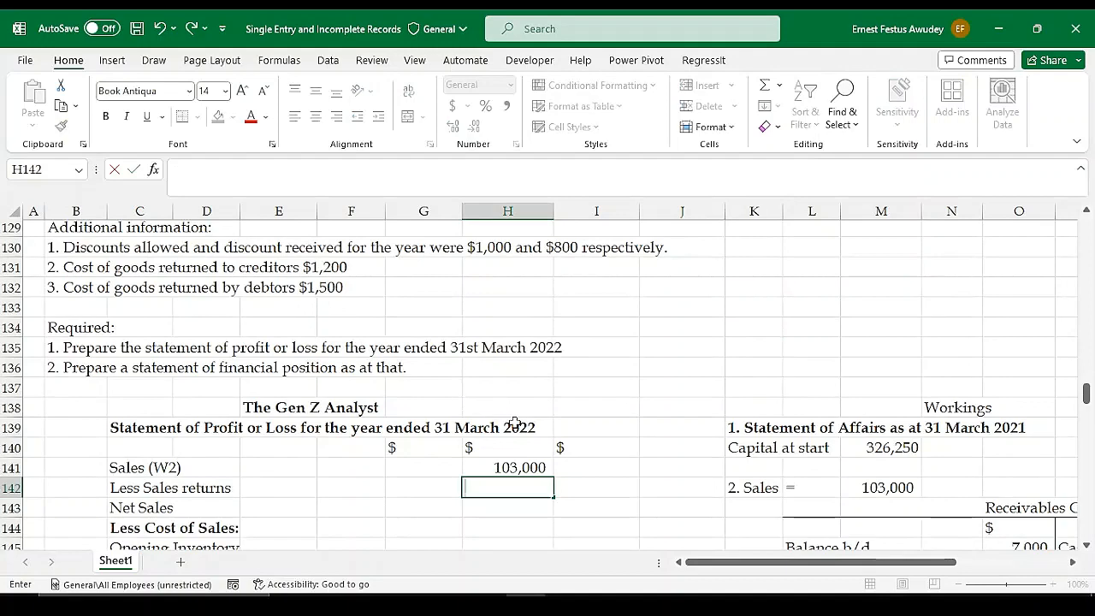
scroll(479, 282, up, 1)
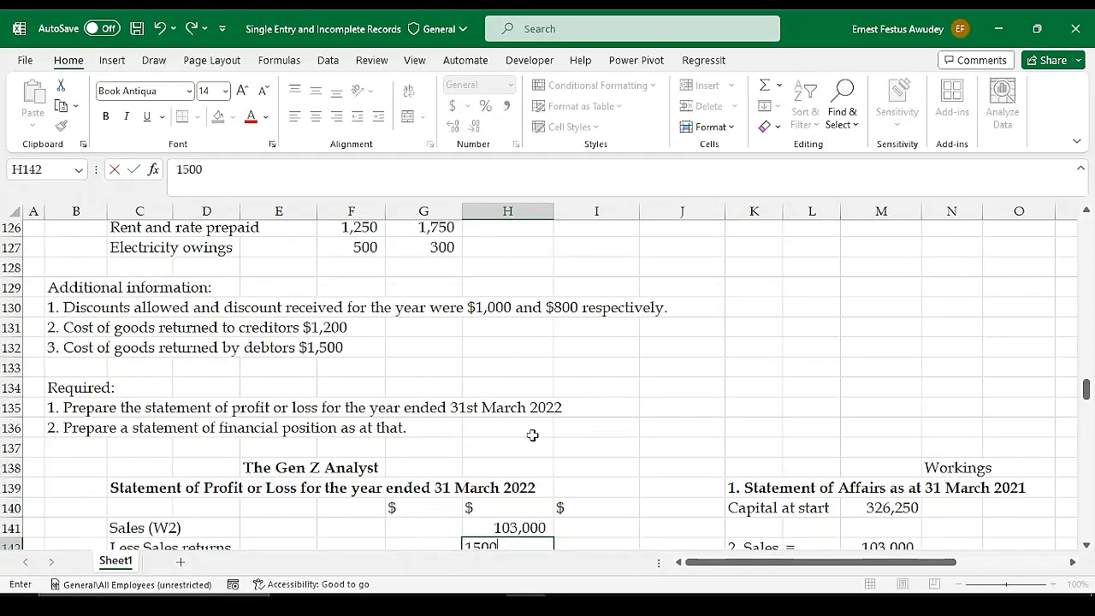
key(Return)
Format the amount columns of both statements, G141:I192, with thousands separators and no decimal places
click(532, 511)
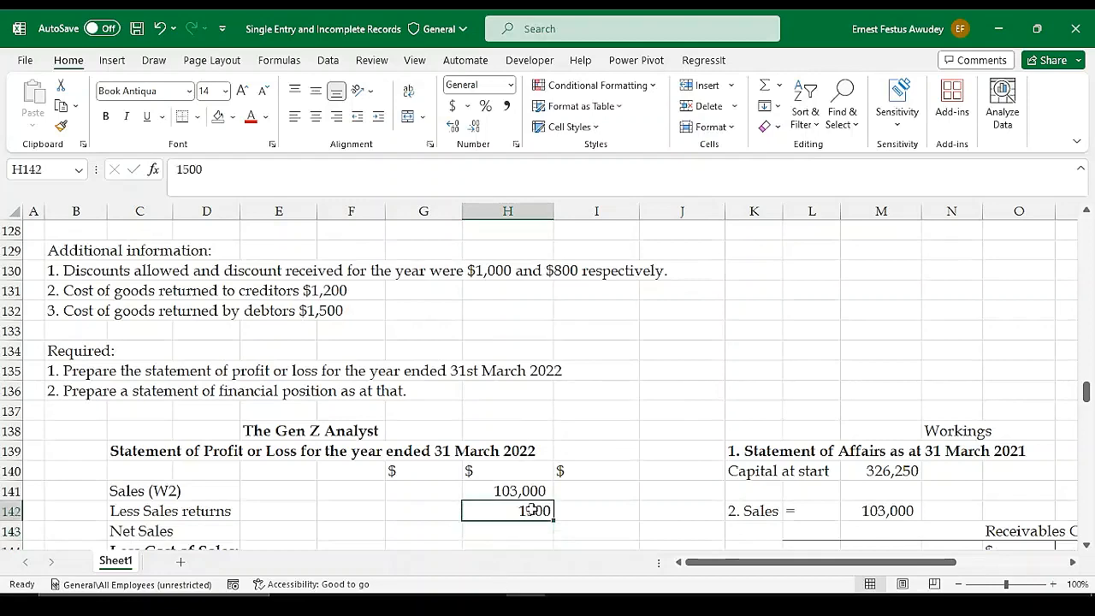
scroll(532, 511, down, 1)
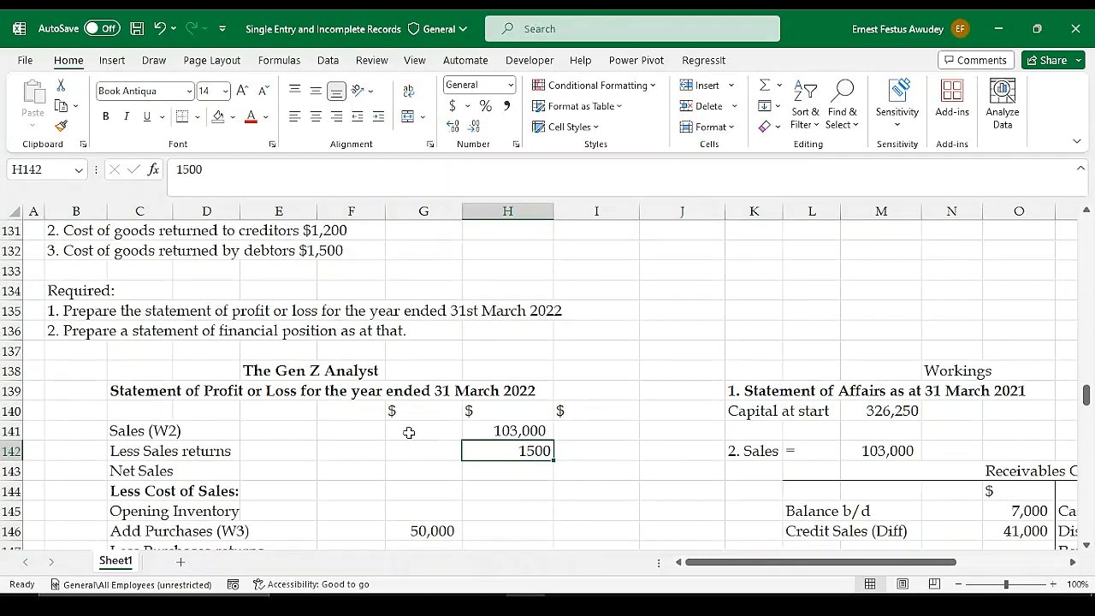
drag(423, 430, 567, 330)
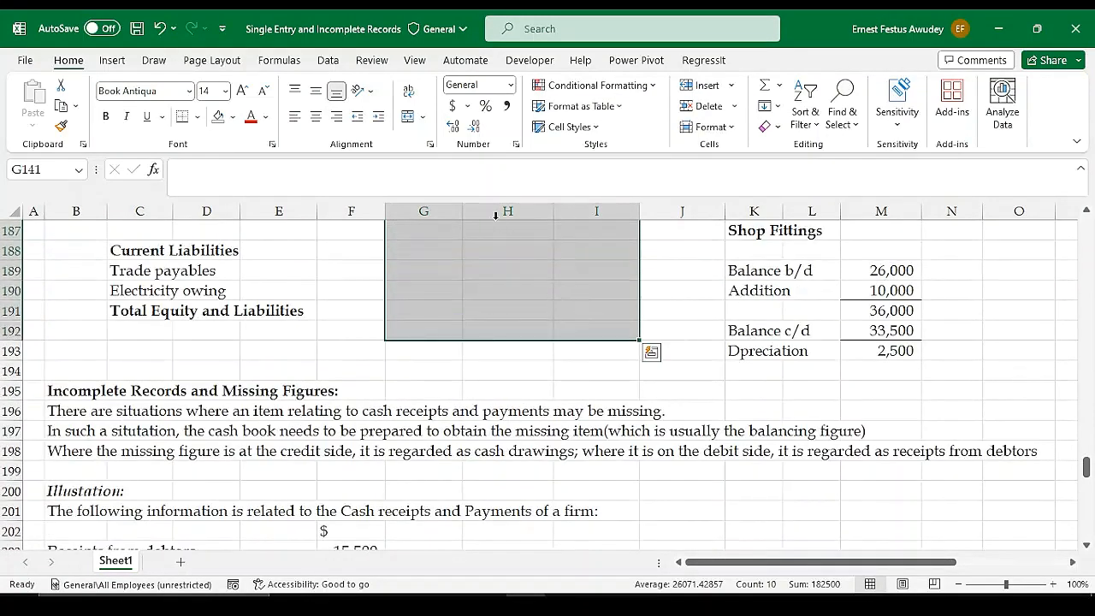
click(505, 105)
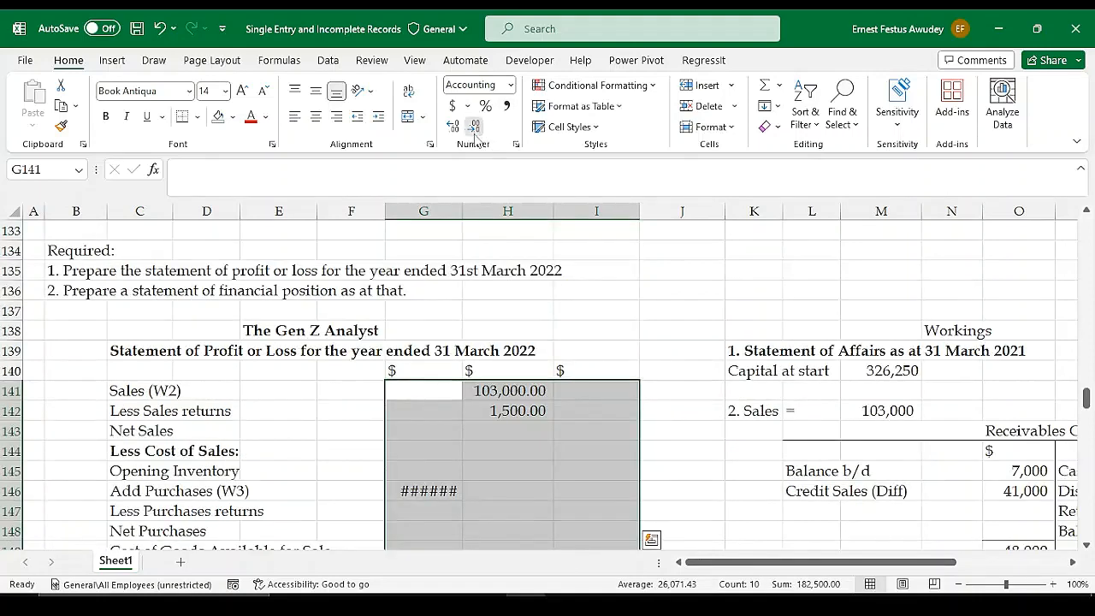
click(475, 128)
click(475, 128)
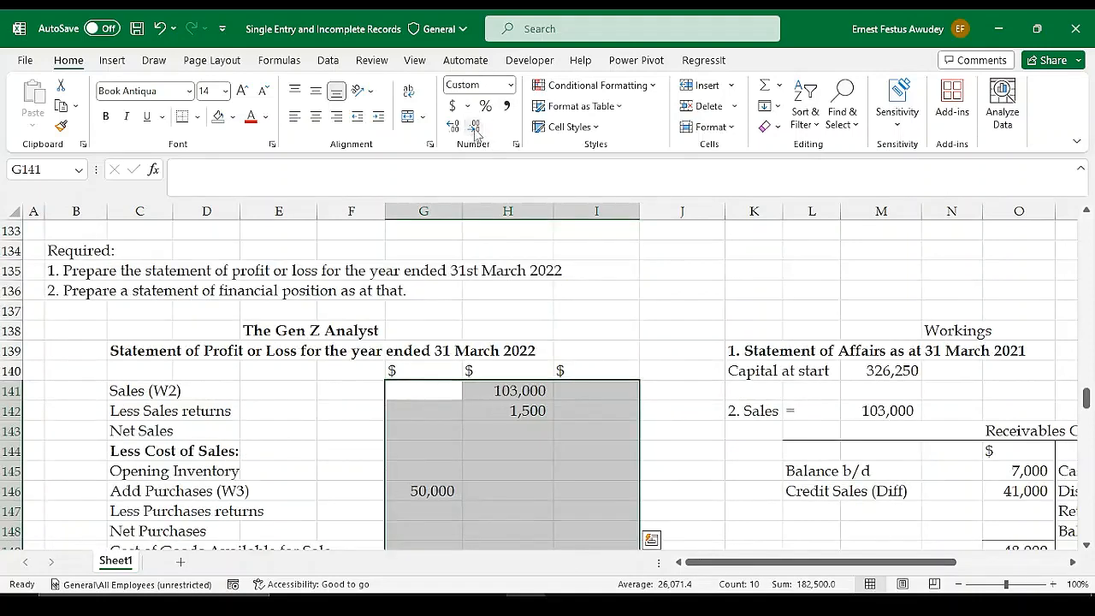
Calculate Net Sales in I143 by subtracting sales returns from sales with =H141-H142
click(571, 423)
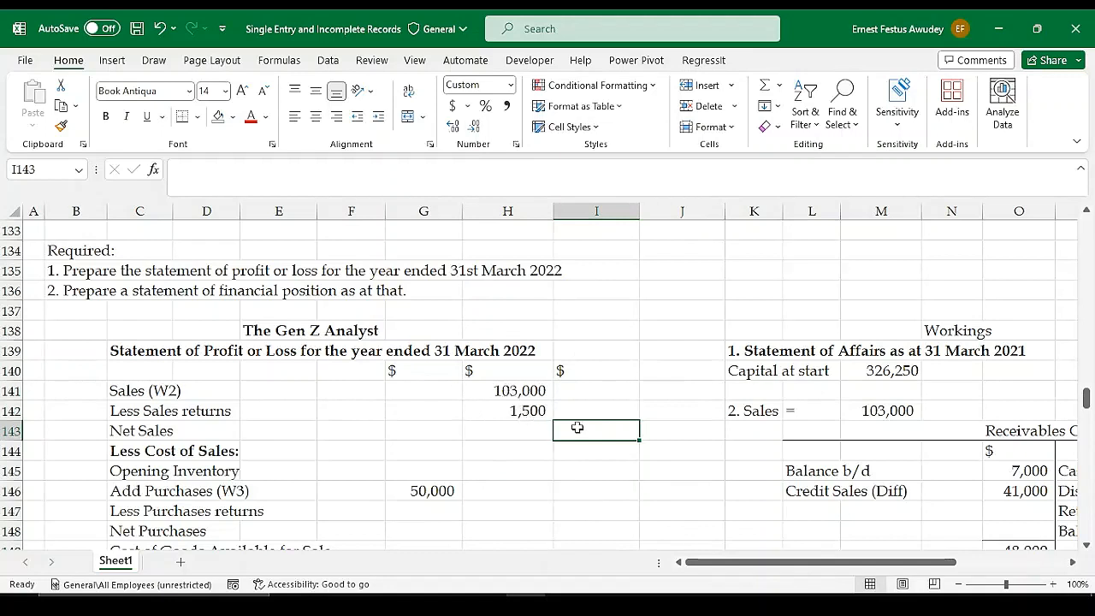
text(=)
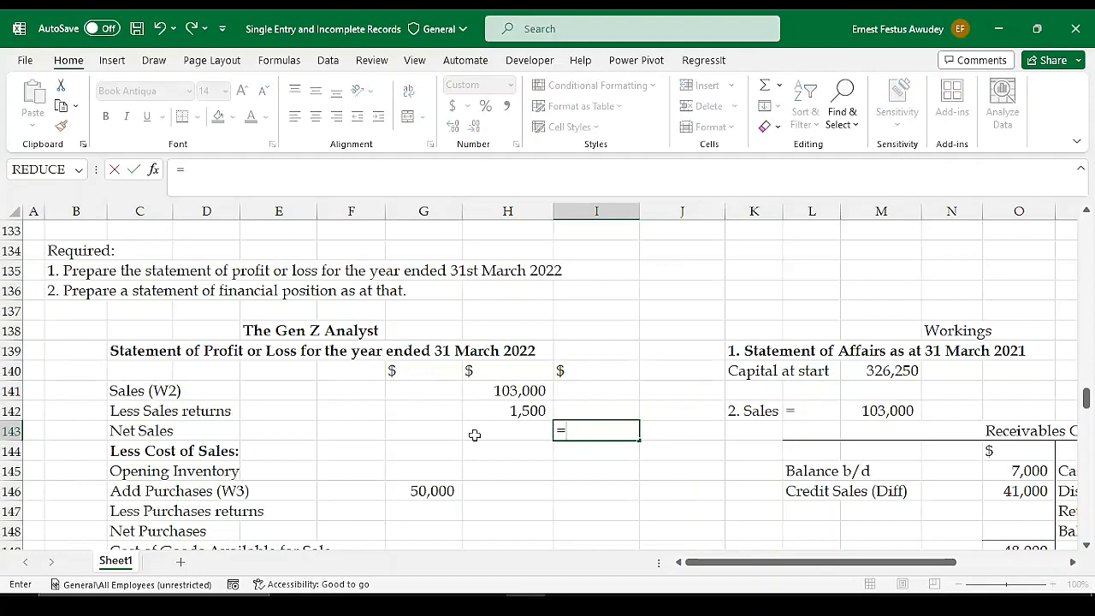
click(511, 390)
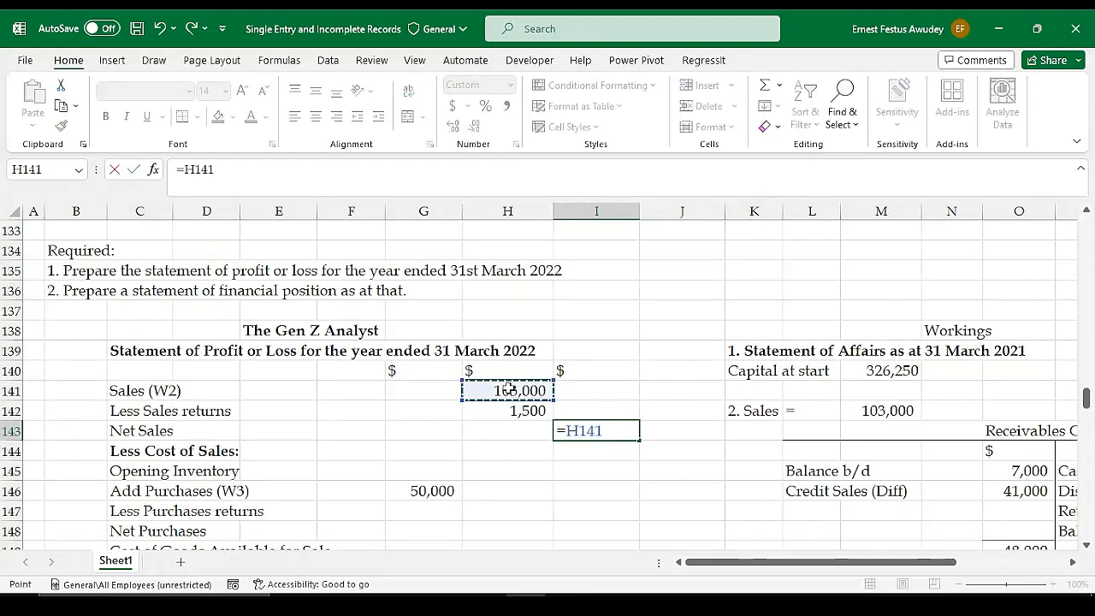
text(-)
click(507, 409)
key(Return)
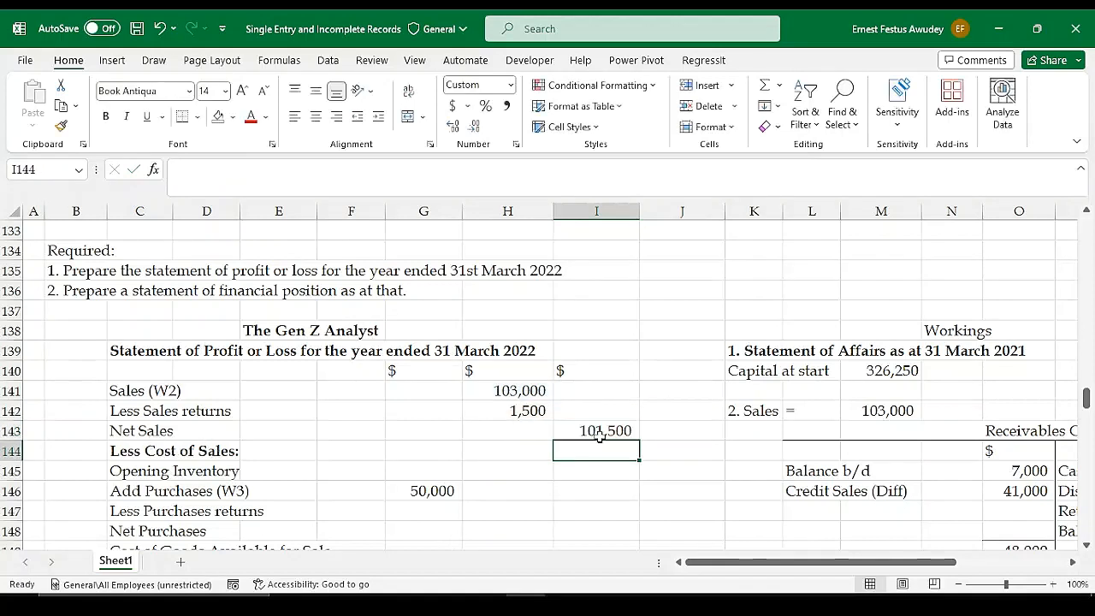
Make the Net Sales figure in I143 bold and select the Sales returns amount in H142
click(629, 434)
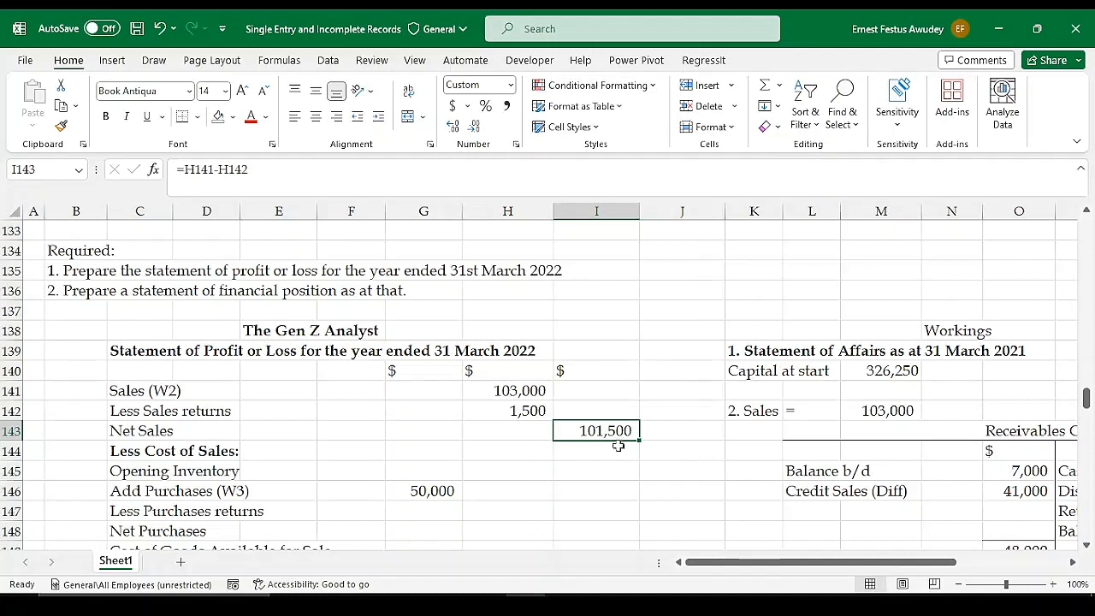
click(537, 475)
click(546, 410)
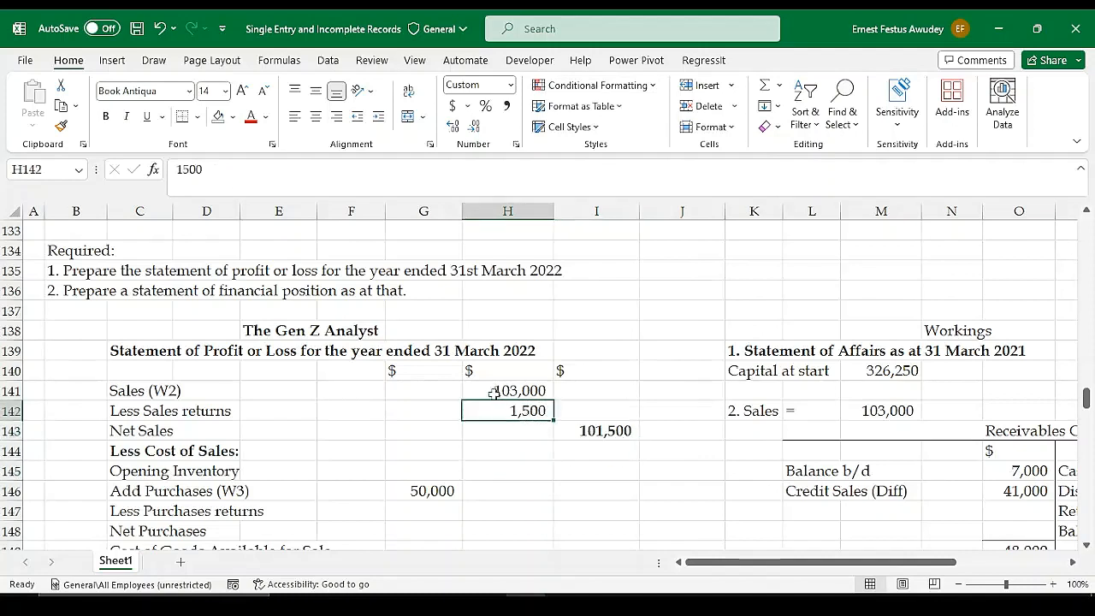
Underline the Sales returns amount in H142 with a bottom border and enter 60000 as the Opening Inventory in H145
click(496, 451)
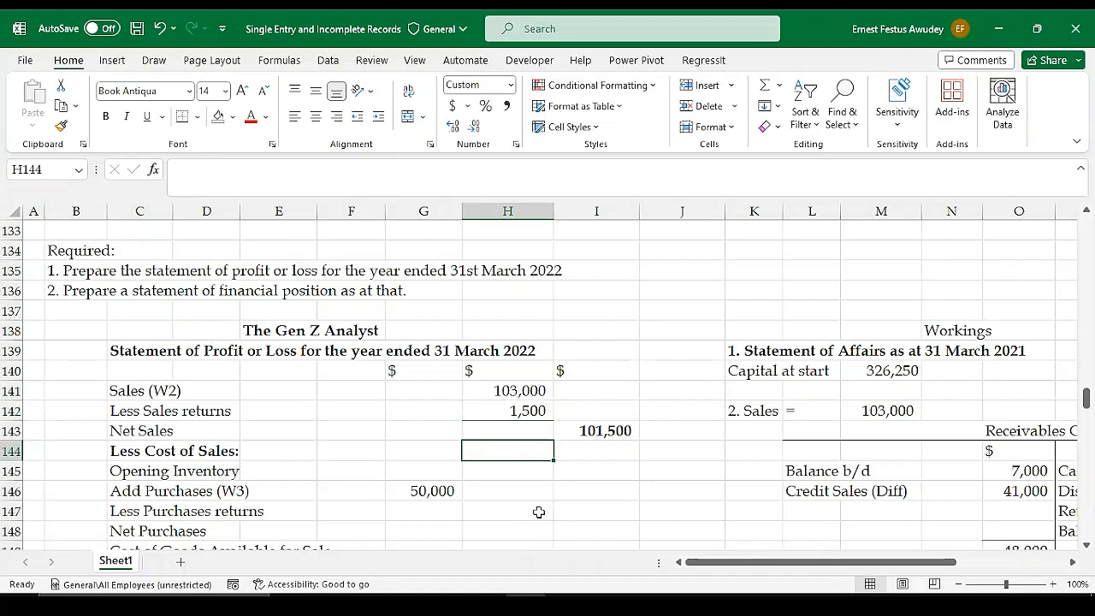
click(502, 490)
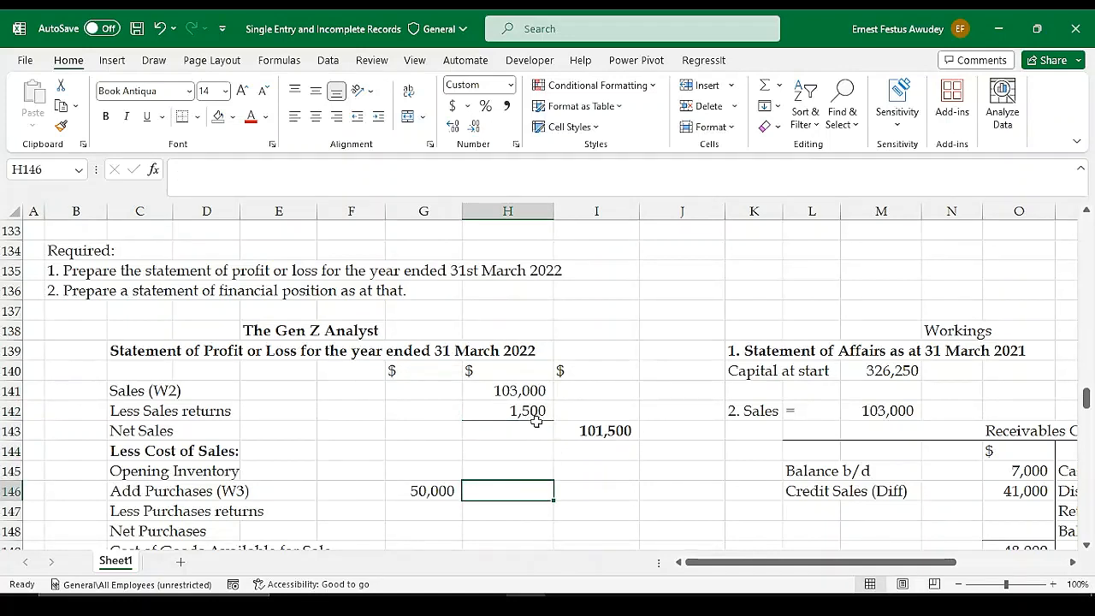
scroll(536, 420, down, 2)
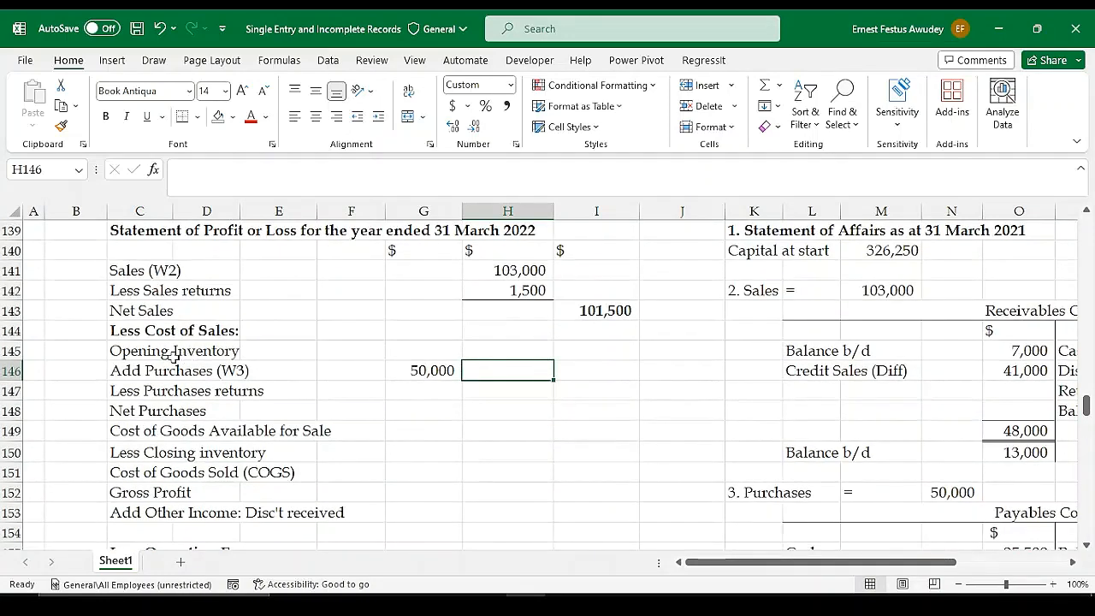
click(505, 350)
scroll(578, 326, up, 7)
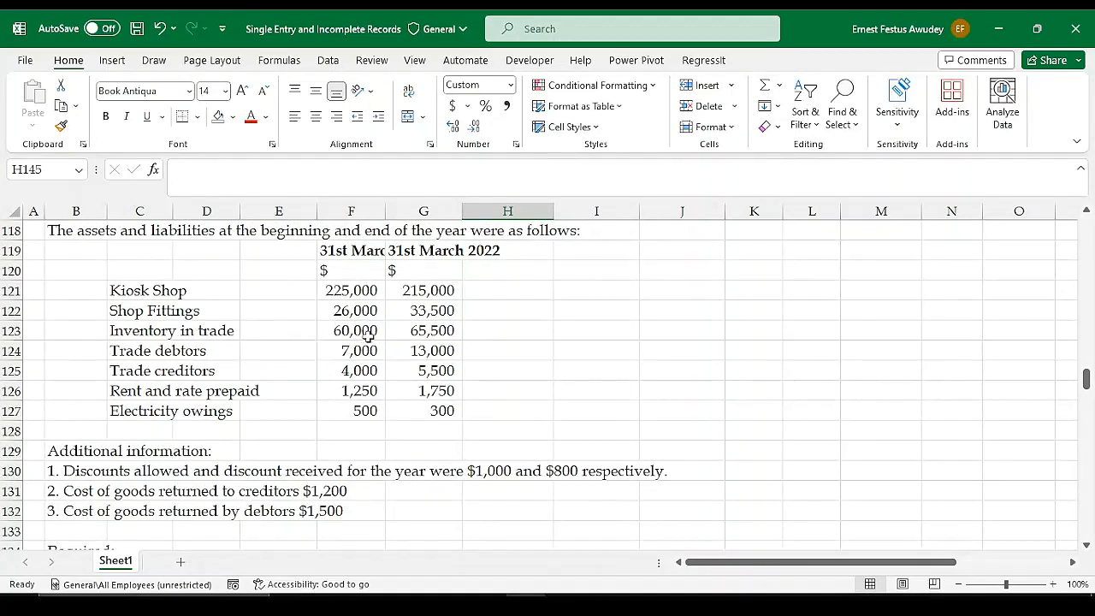
scroll(528, 350, down, 6)
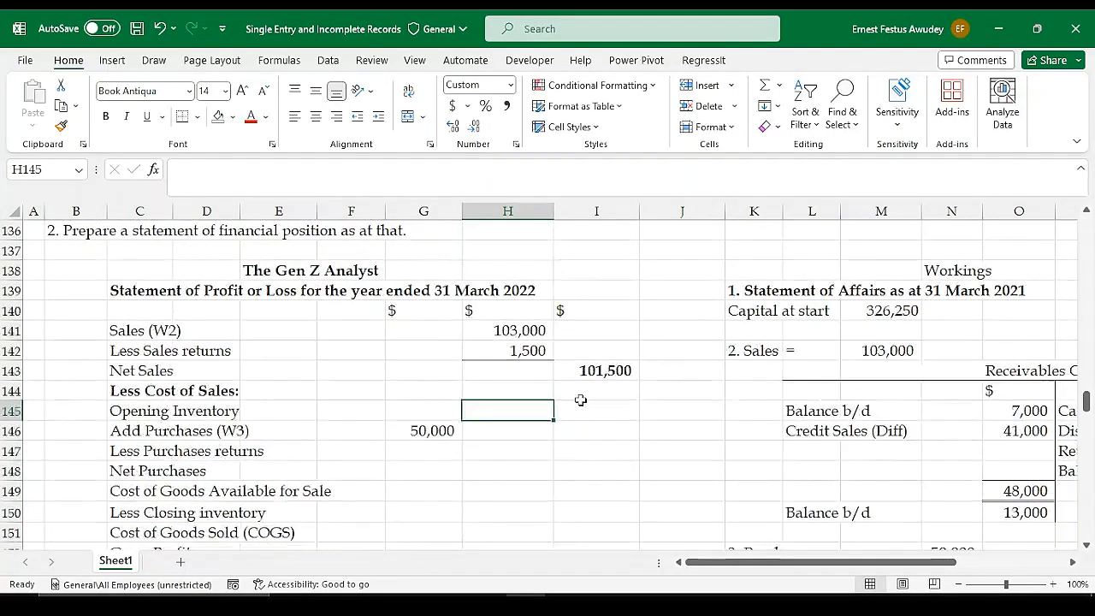
text(60000)
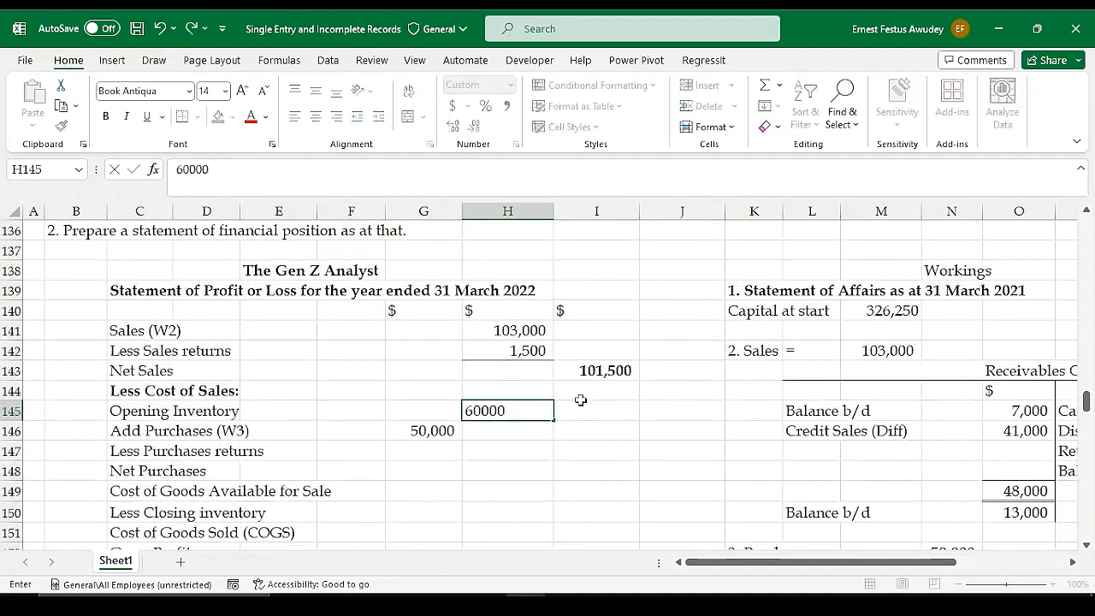
key(Return)
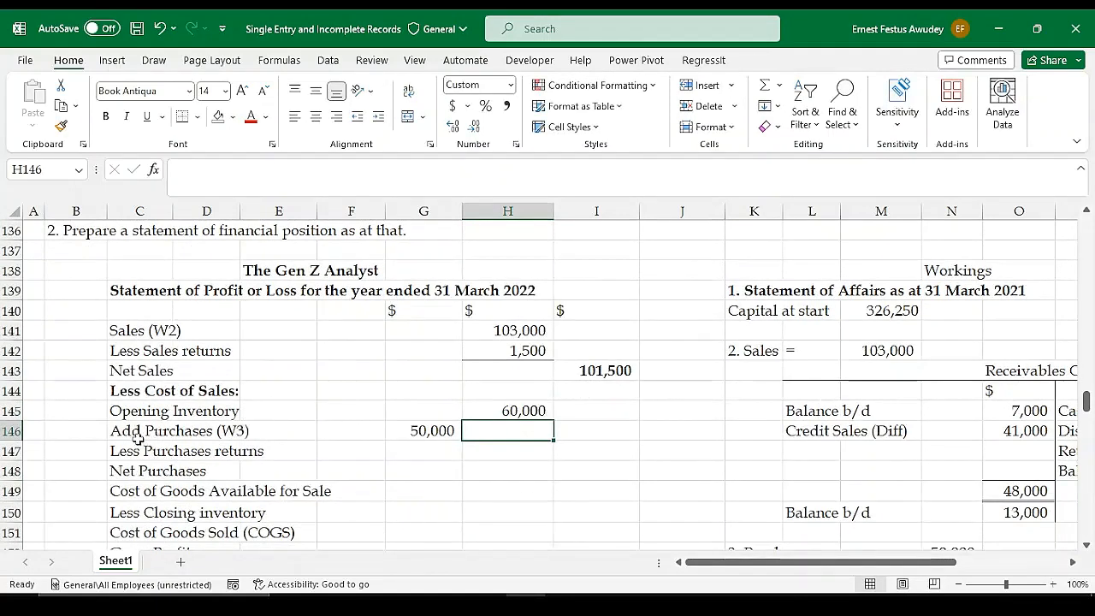
Enter 1200 as the Less Purchases returns amount in G147, taken from the goods returned to creditors in the additional information
click(416, 431)
scroll(435, 459, down, 1)
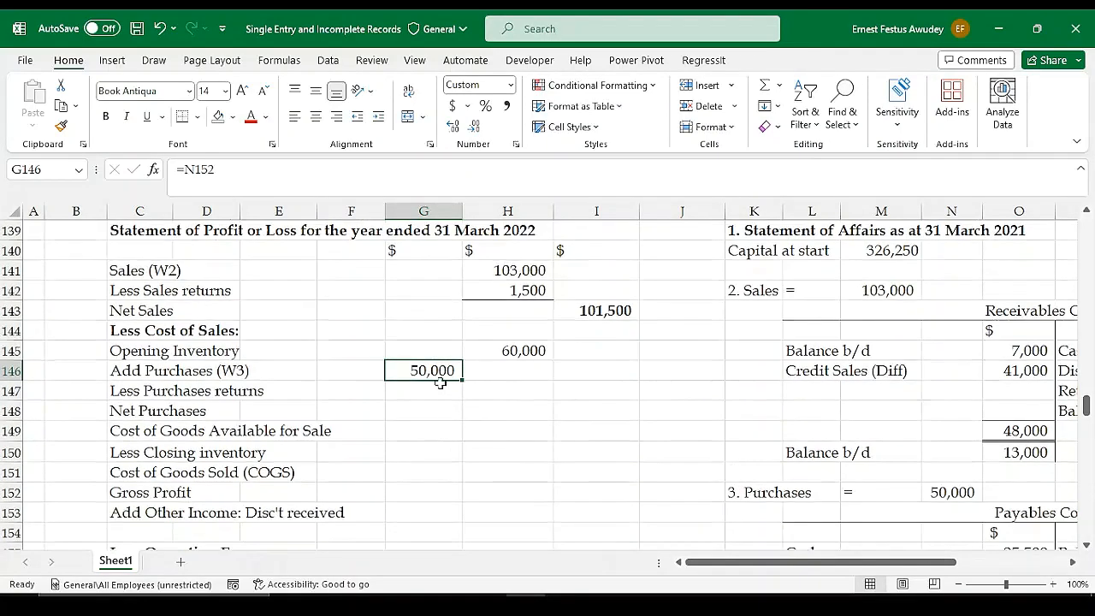
click(423, 390)
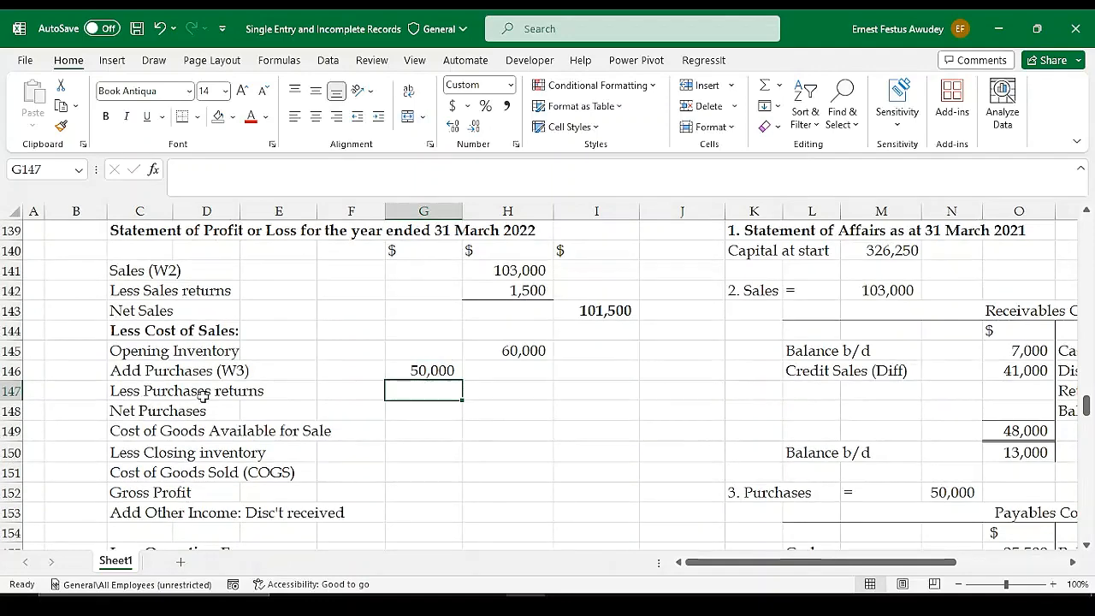
scroll(452, 310, up, 4)
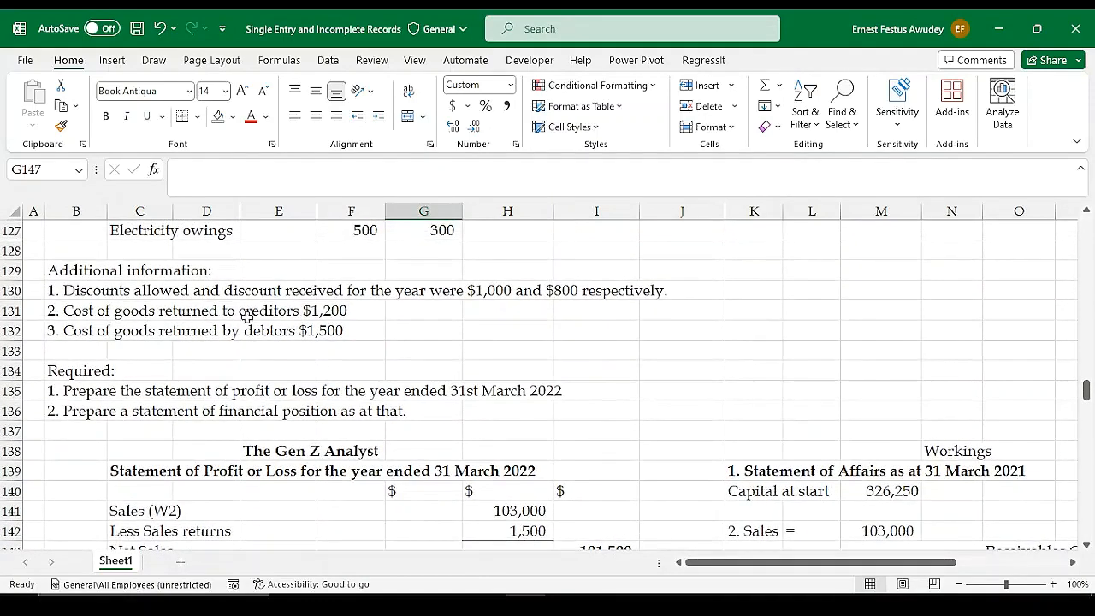
scroll(445, 370, down, 3)
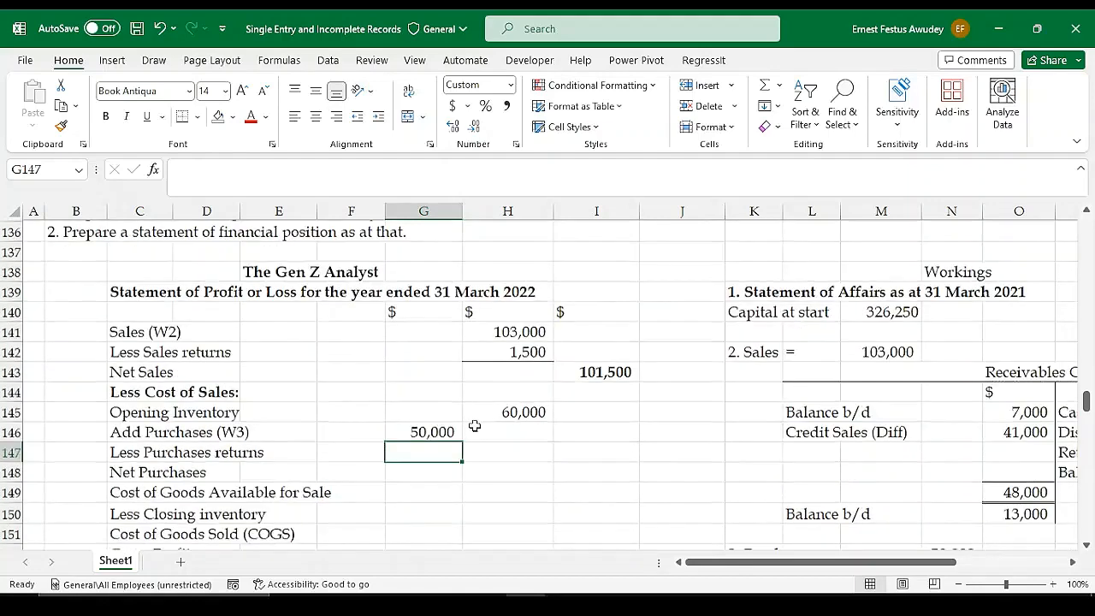
text(1200)
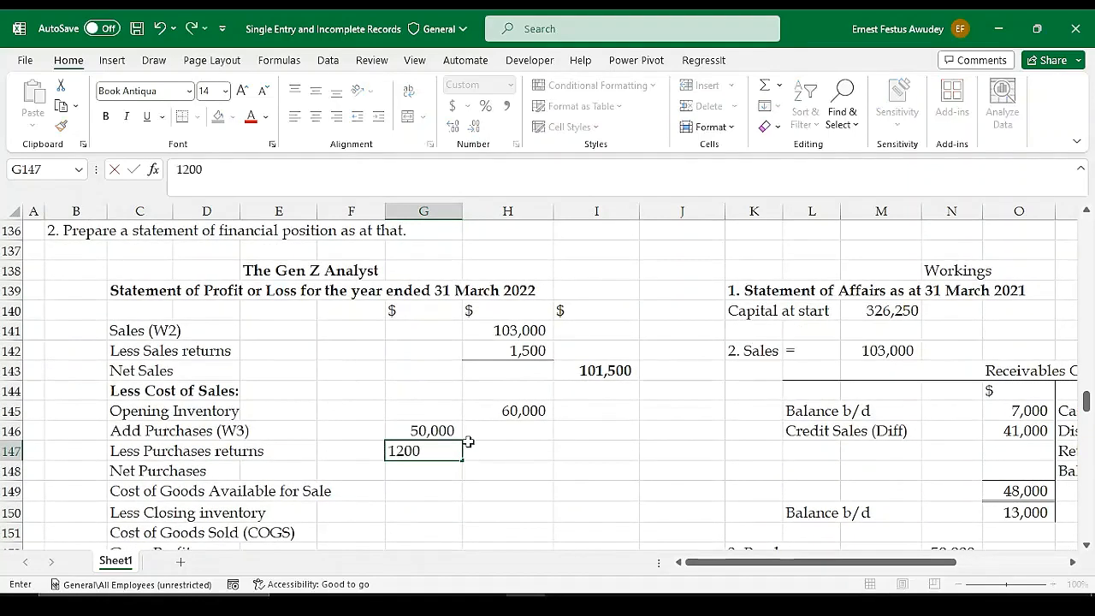
key(Return)
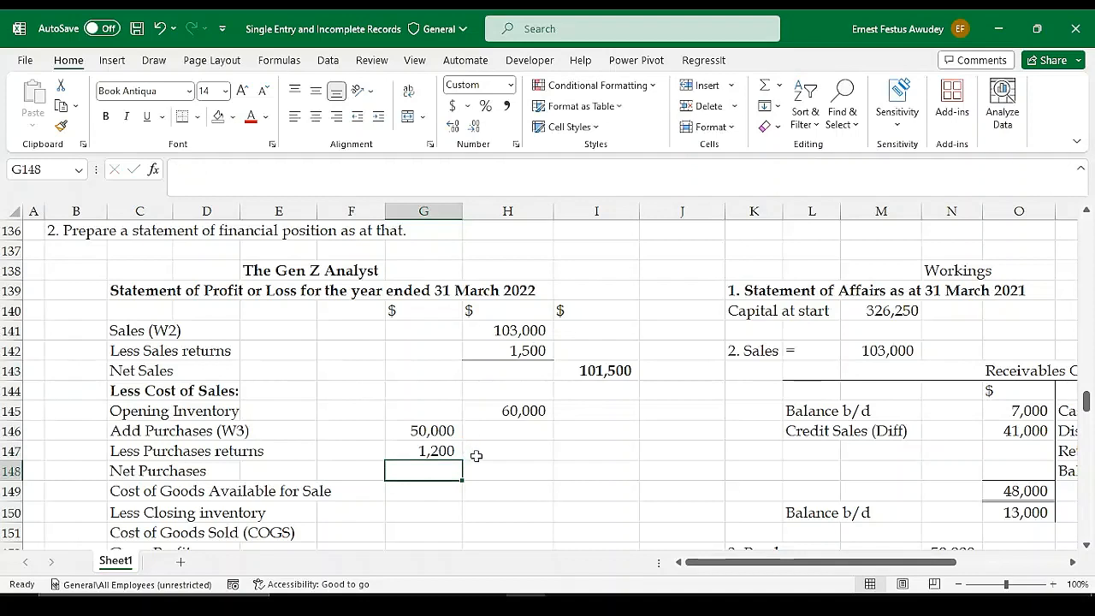
Underline the Purchases returns amount in G147 with a bottom border and calculate Net Purchases in H148 with =G146-G147
click(498, 473)
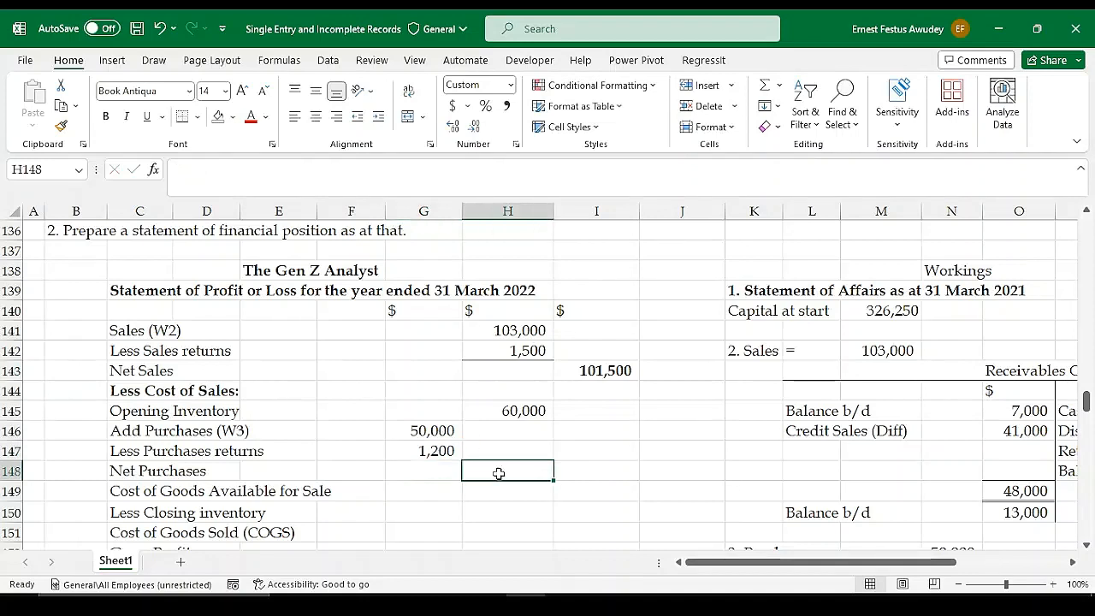
click(437, 449)
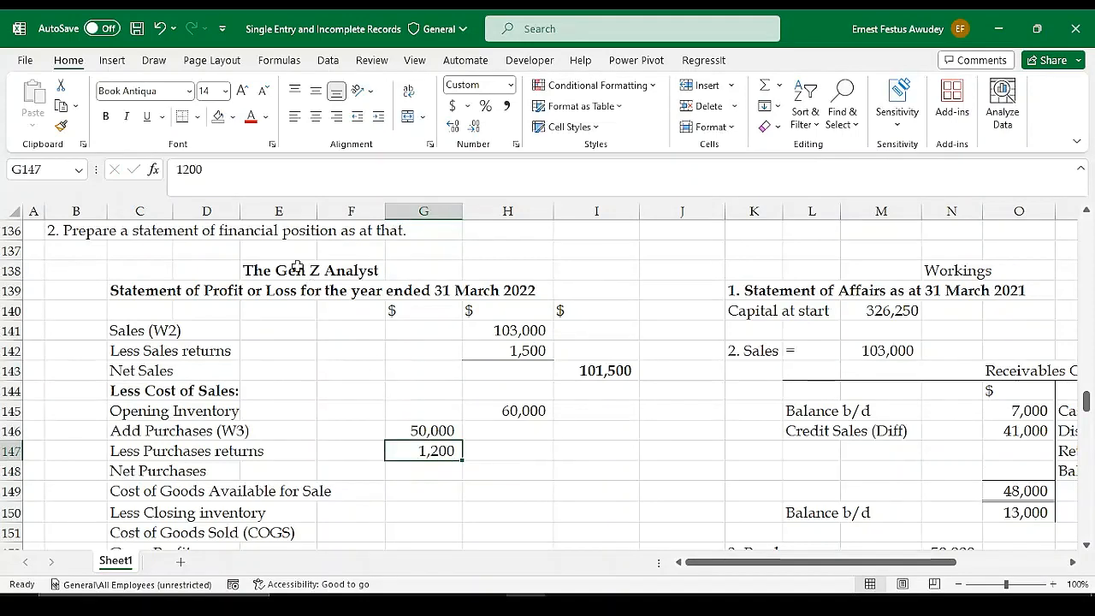
click(516, 471)
text(=)
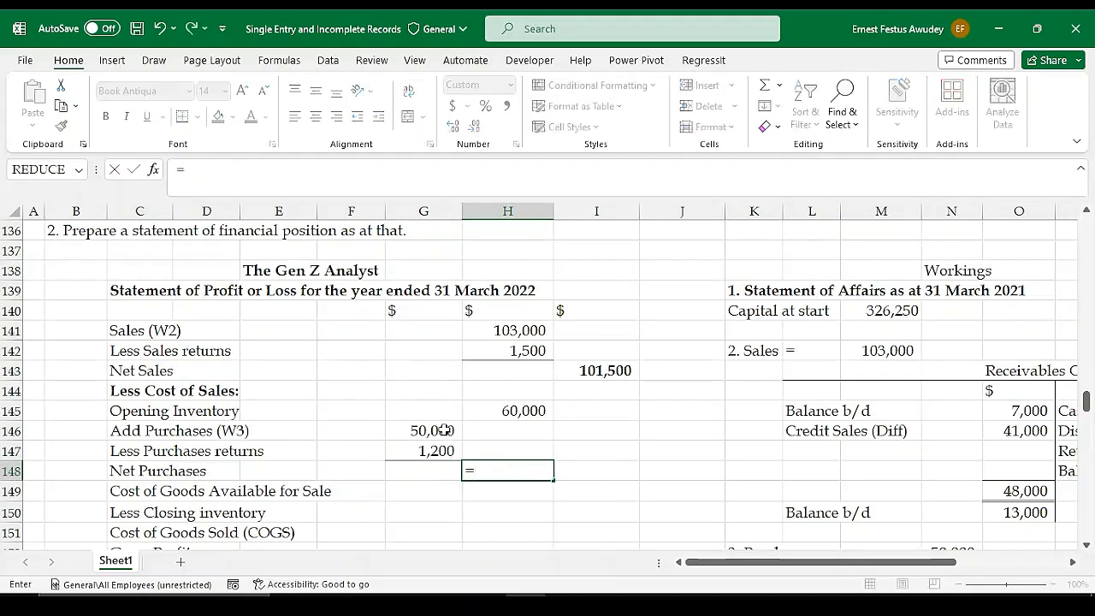
click(440, 430)
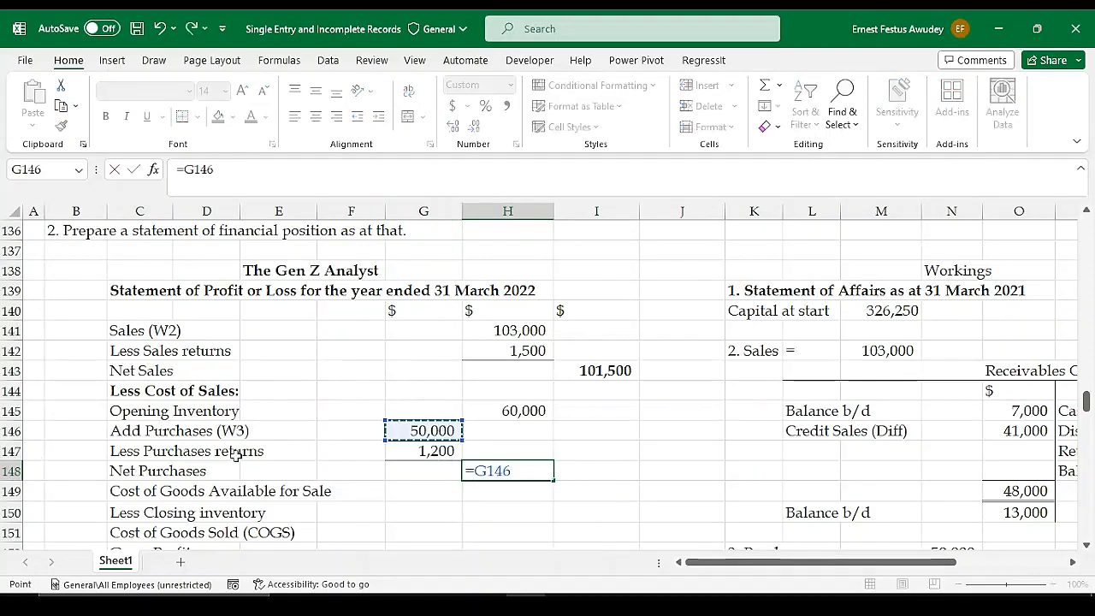
text(-)
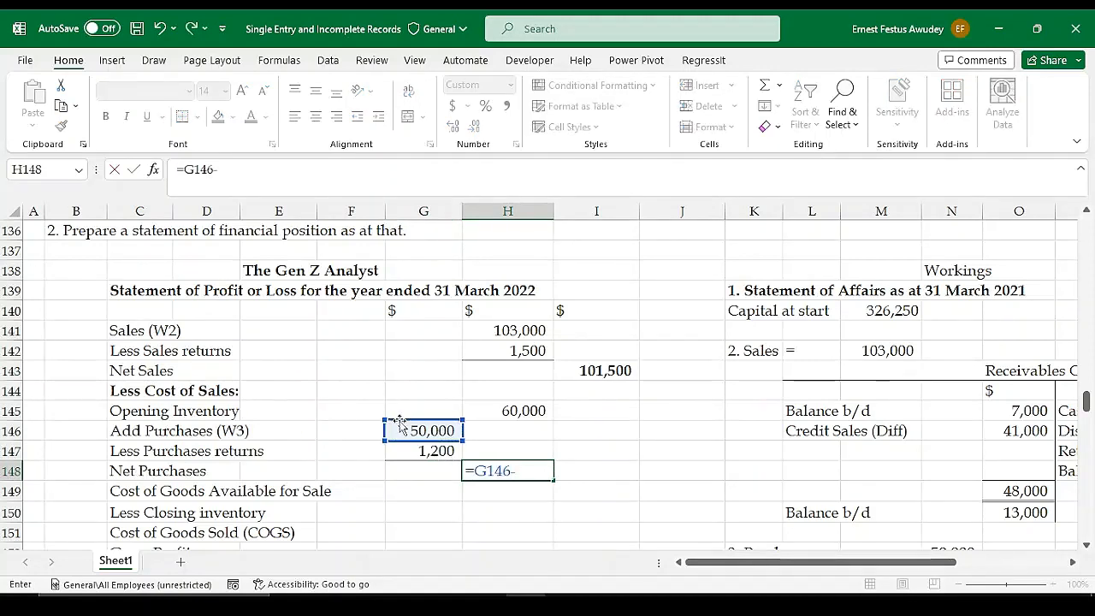
click(420, 451)
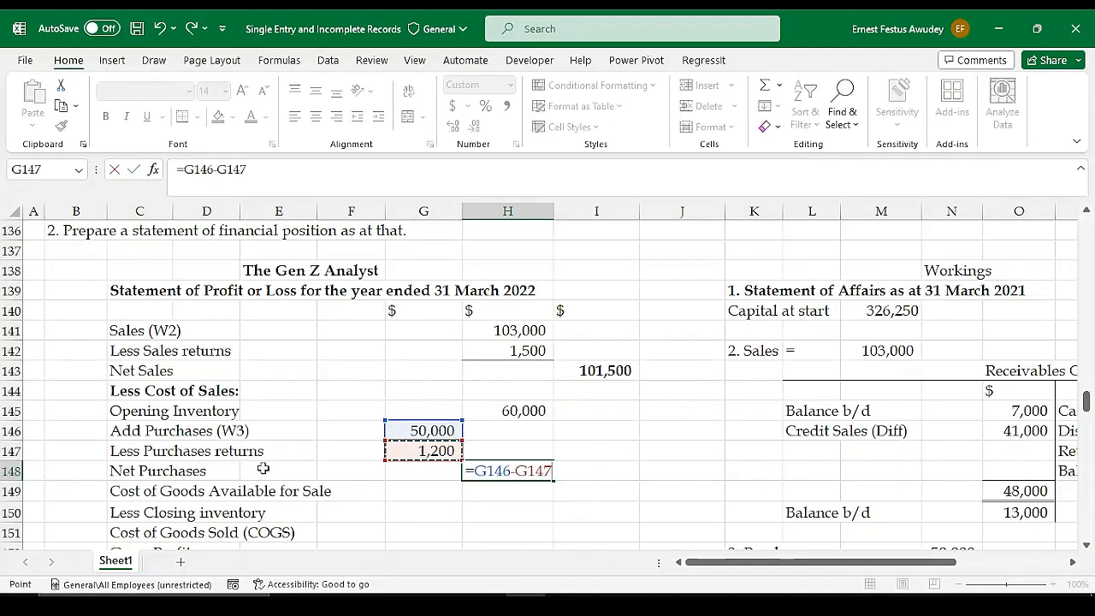
key(Return)
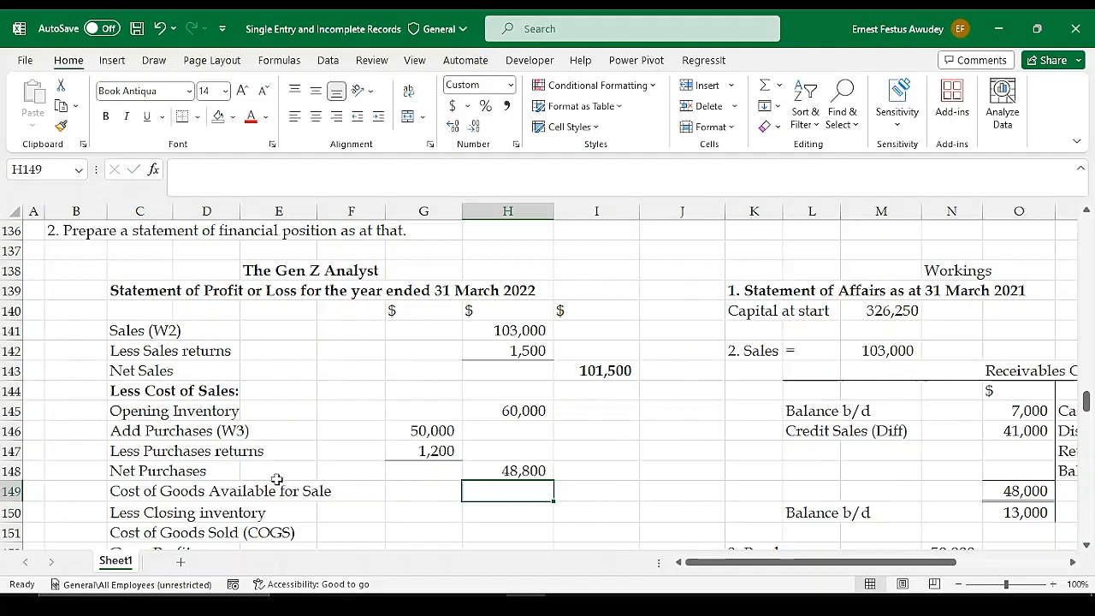
double_click(148, 432)
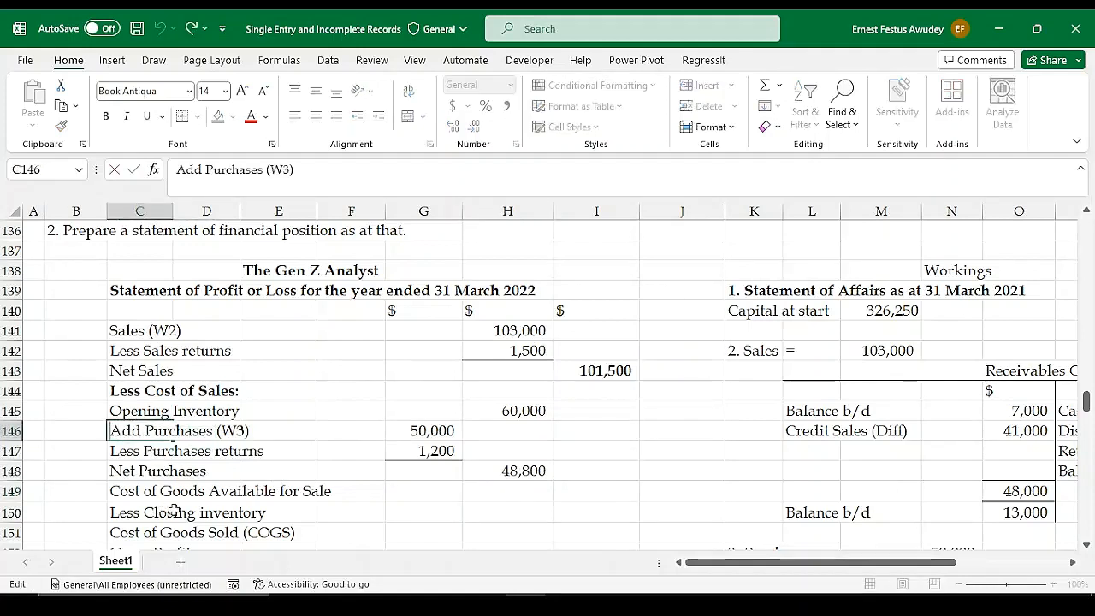
key(Return)
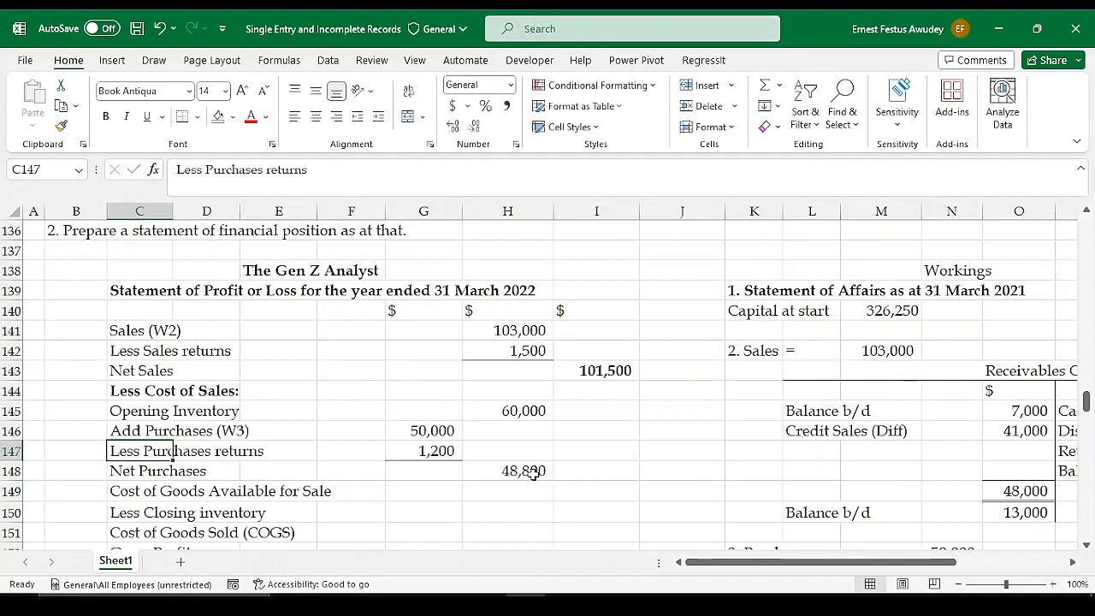
click(532, 473)
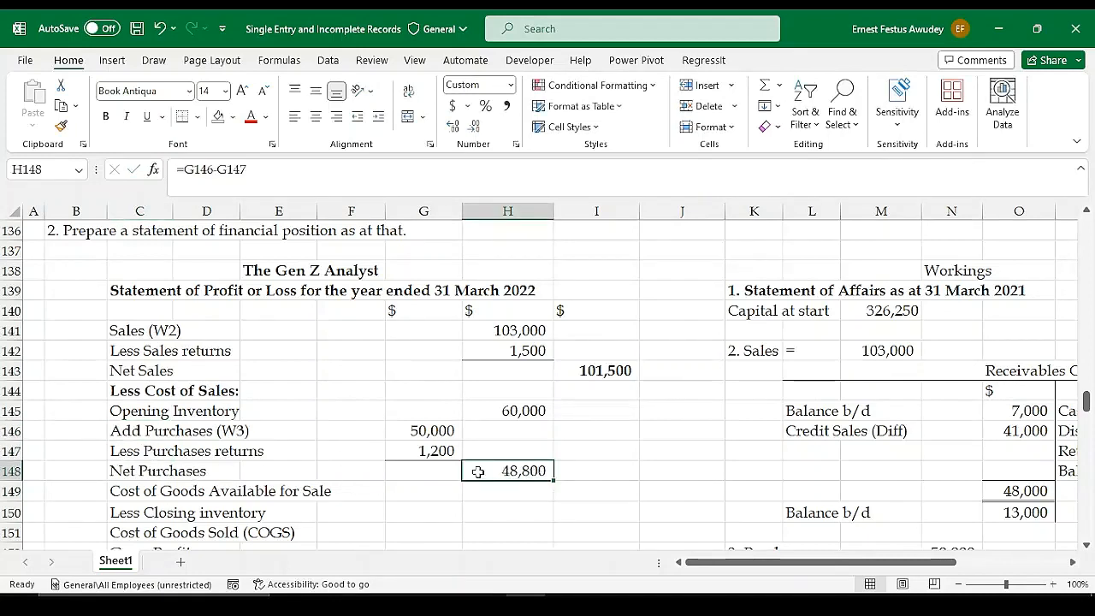
click(518, 411)
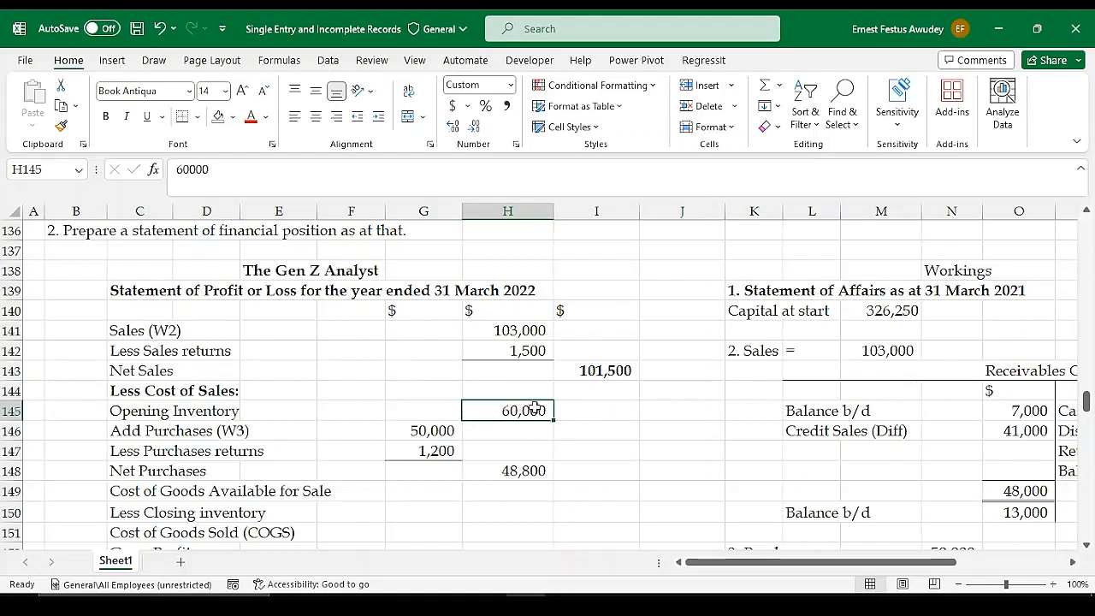
click(567, 406)
click(505, 408)
click(520, 470)
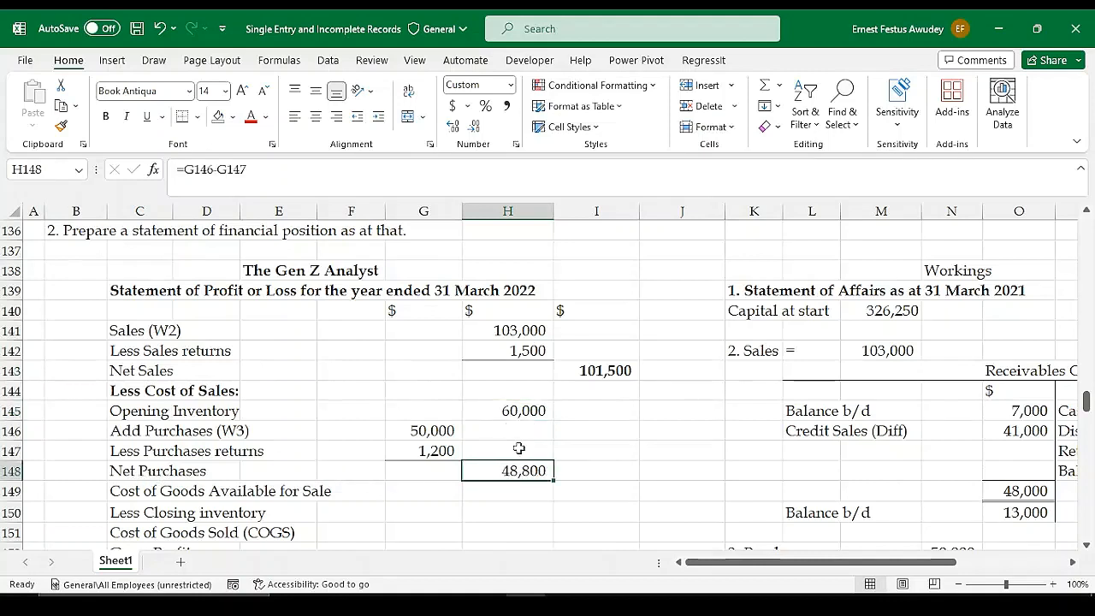
Underline the Net Purchases amount in H148 with a bottom border and calculate Cost of Goods Available for Sale in H149 with =H145+H148
click(507, 493)
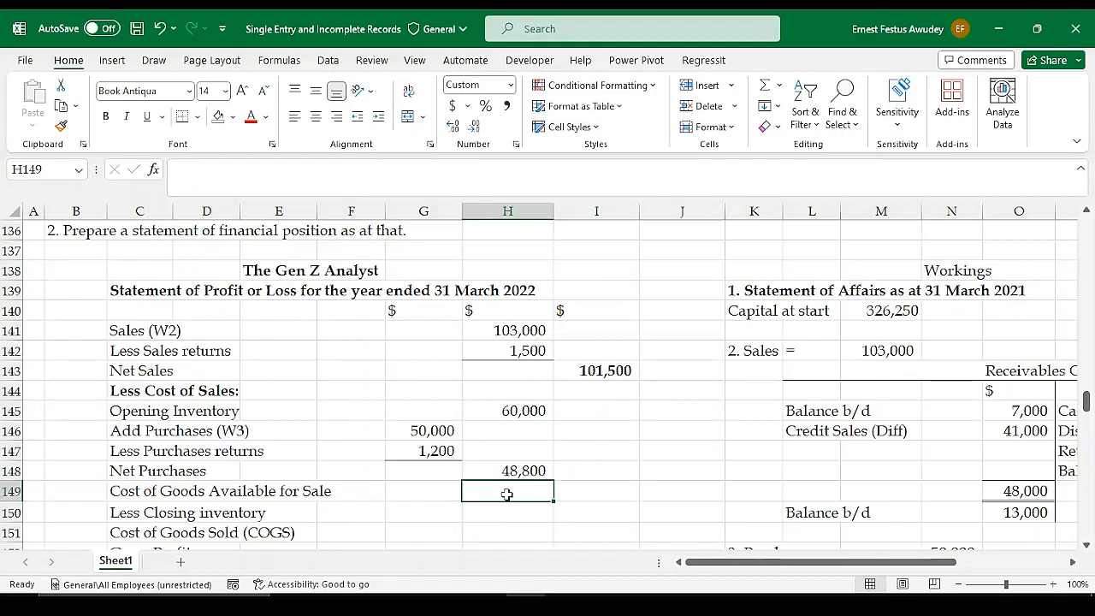
click(528, 472)
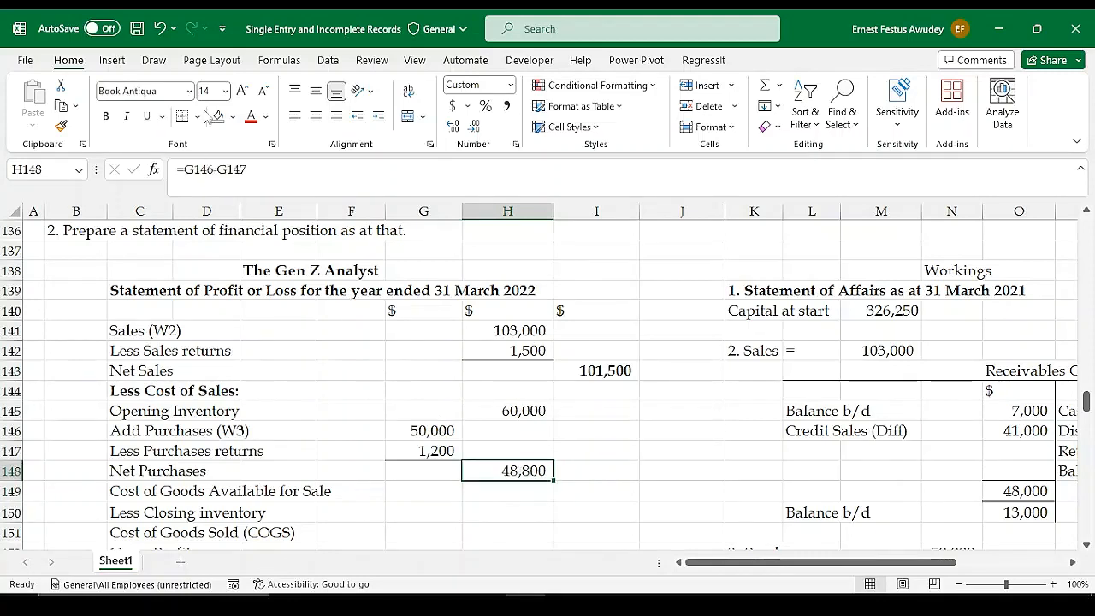
click(521, 495)
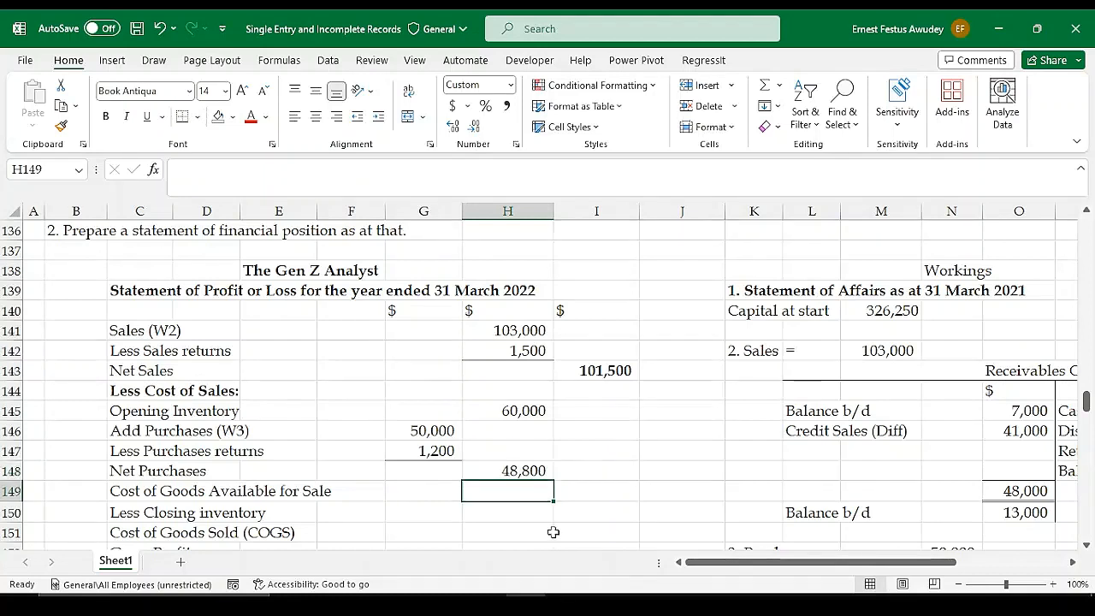
text(=)
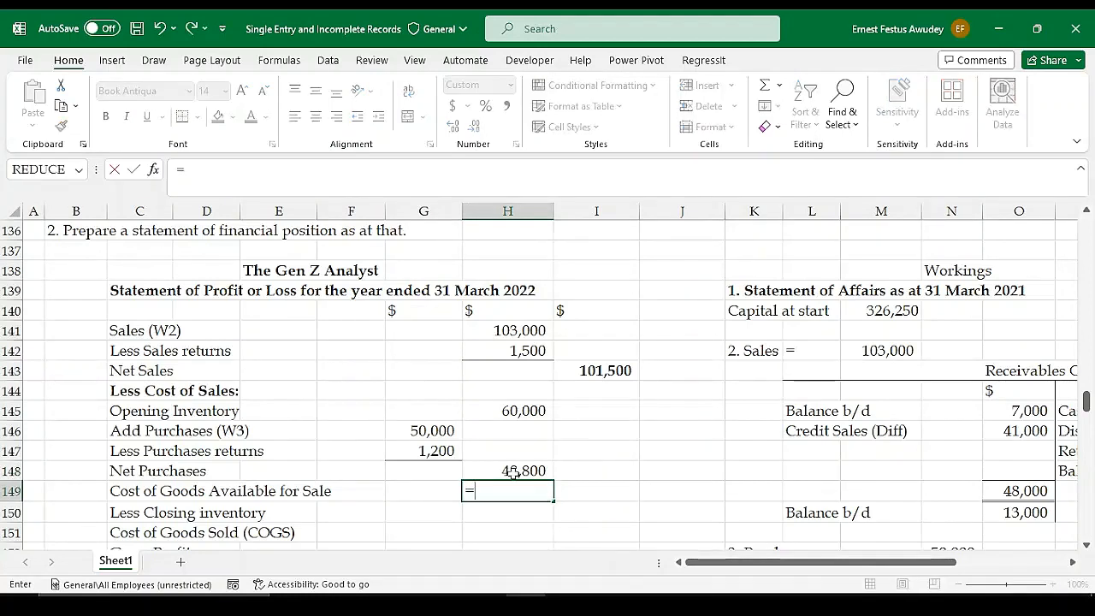
click(510, 470)
click(510, 410)
text(+)
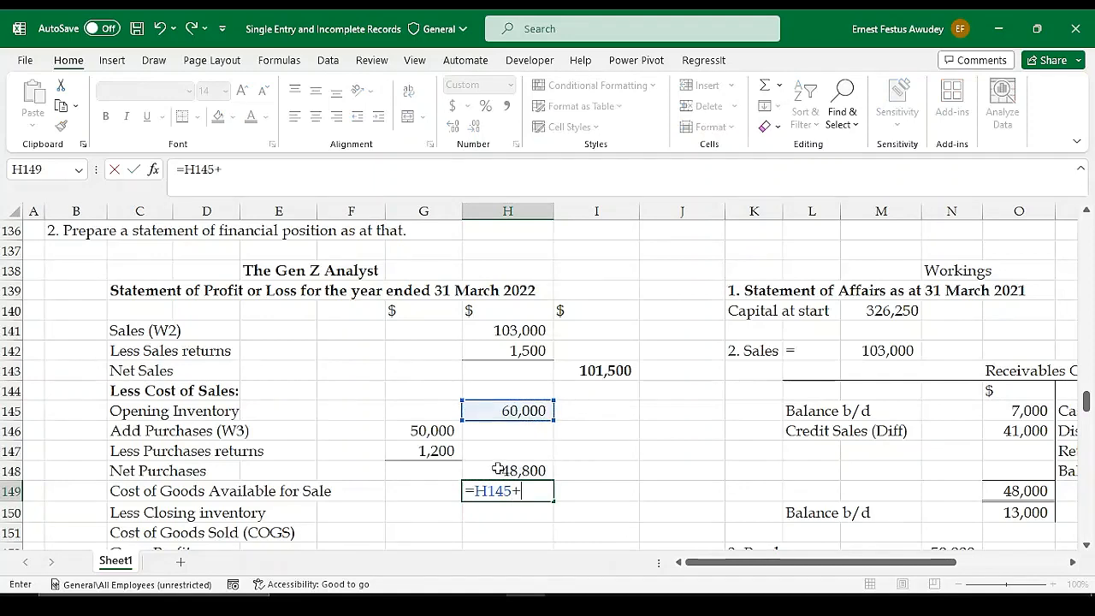
click(505, 471)
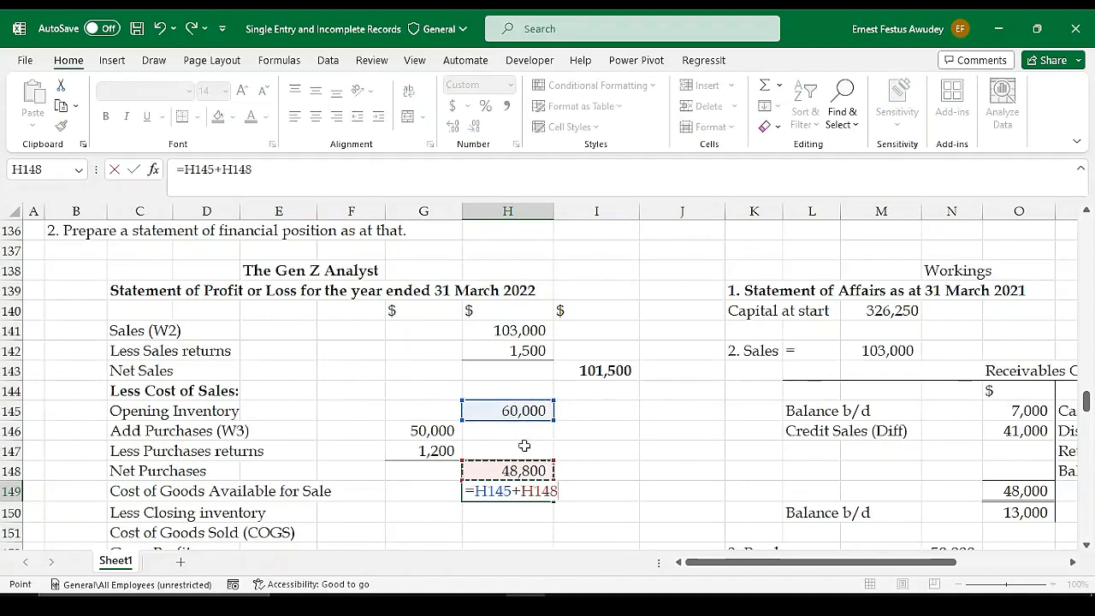
key(Return)
Enter 65500 as the Less Closing inventory amount in H150, taken from the 31st March 2022 inventory in trade
scroll(518, 466, down, 2)
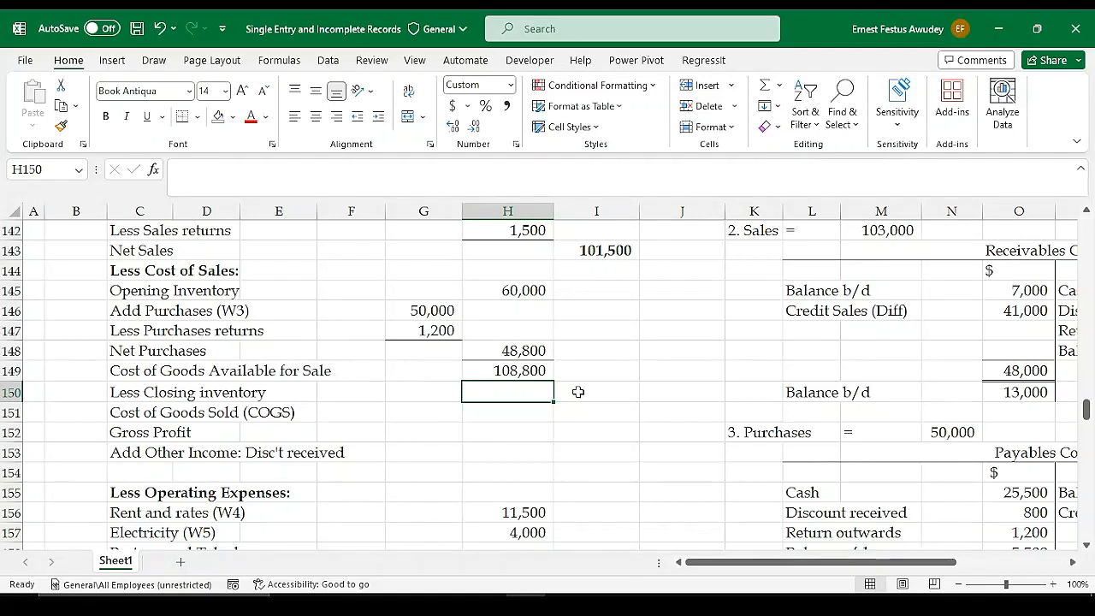
scroll(535, 338, up, 8)
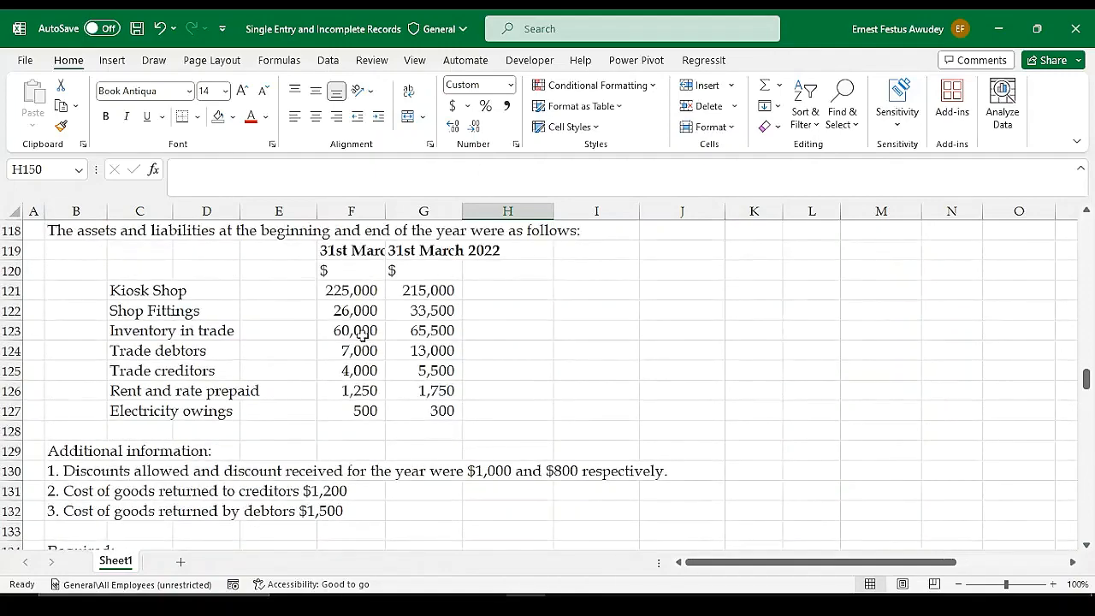
click(363, 335)
click(453, 330)
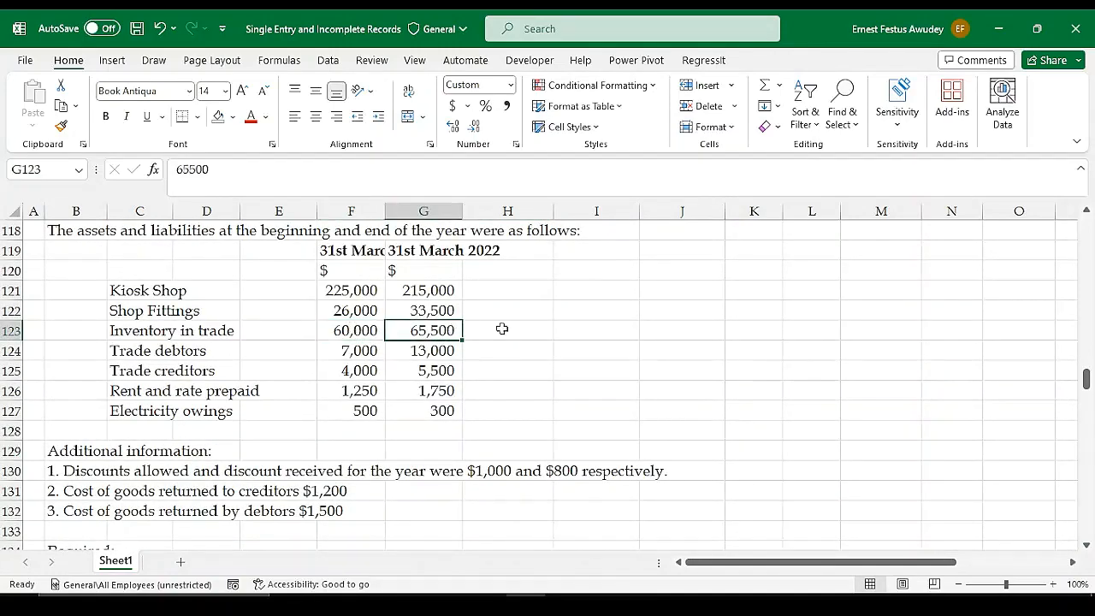
scroll(582, 360, down, 2)
scroll(581, 359, up, 3)
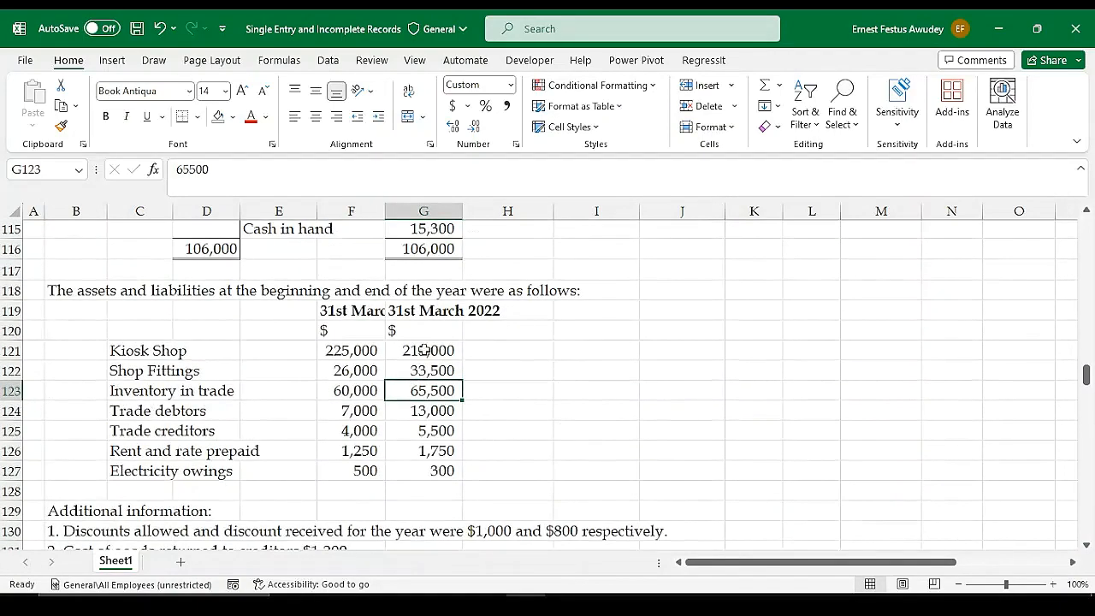
scroll(616, 389, down, 9)
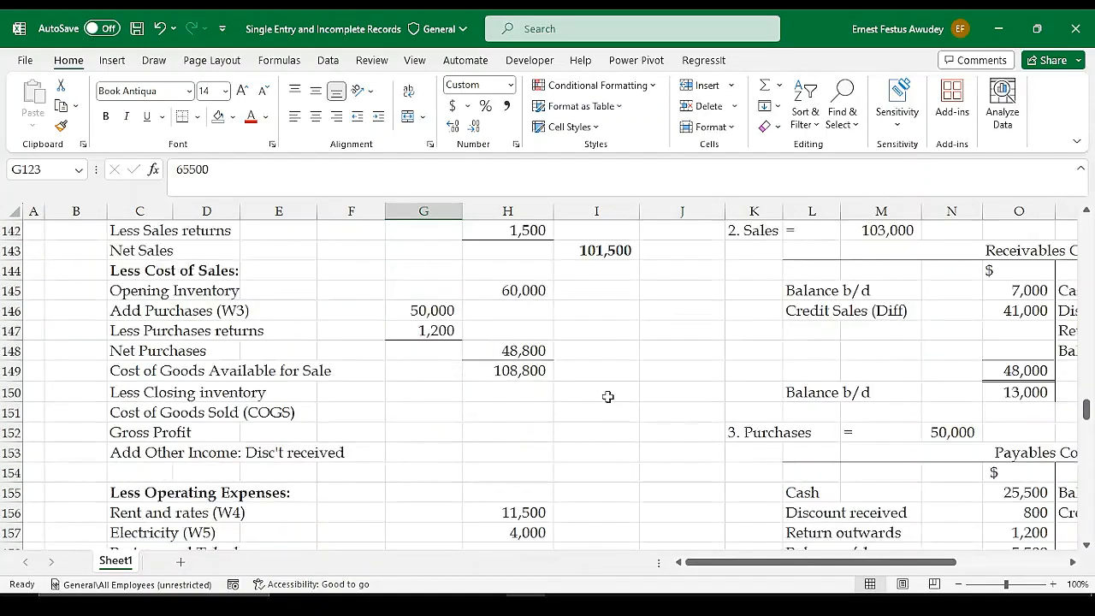
scroll(570, 385, down, 2)
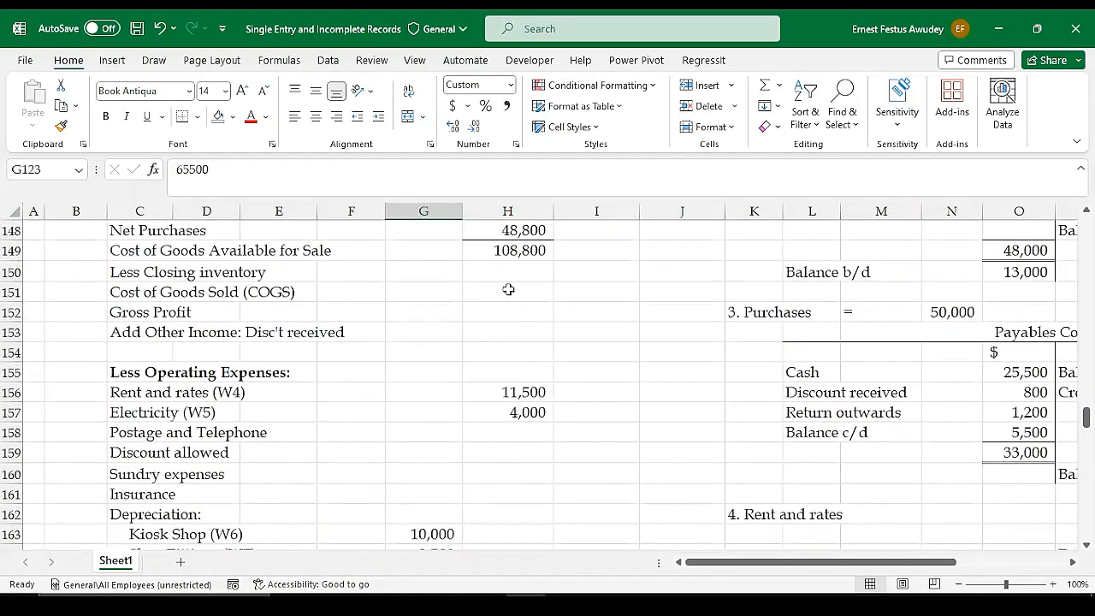
click(497, 265)
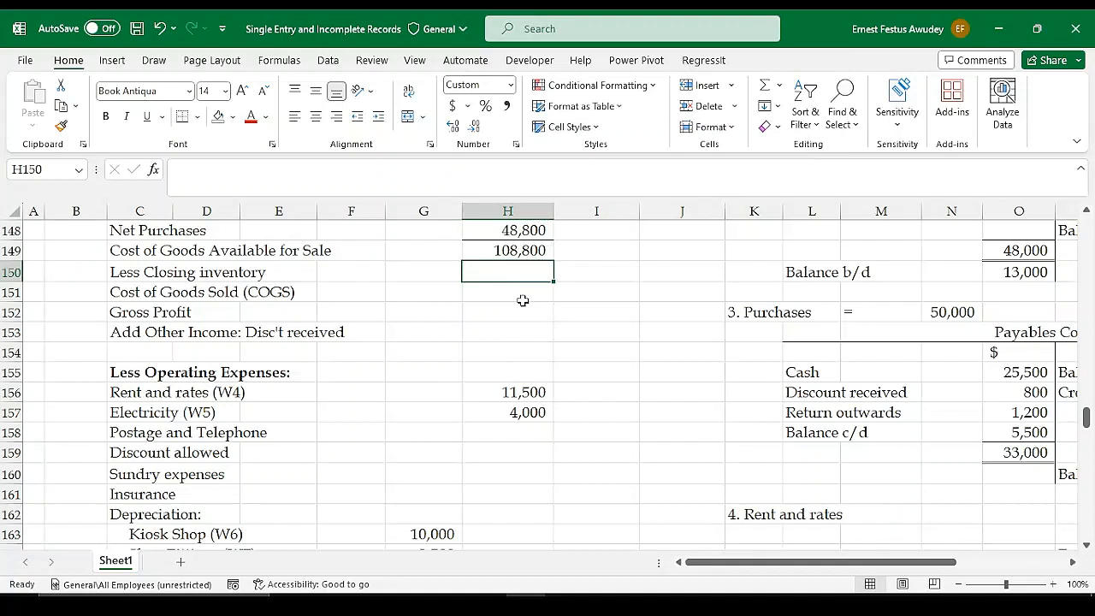
text(65500)
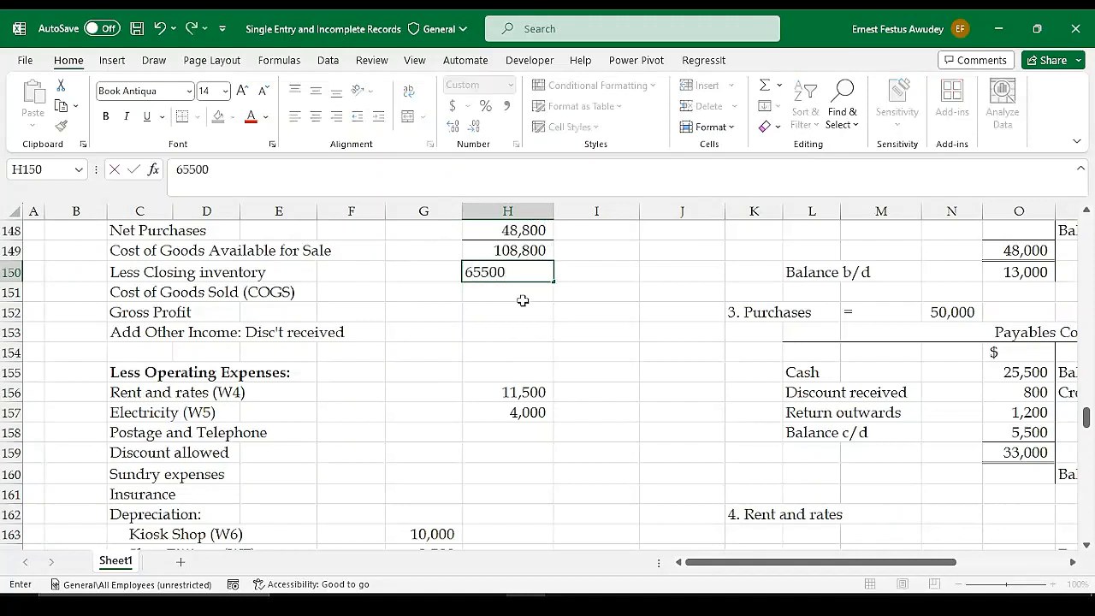
key(Tab)
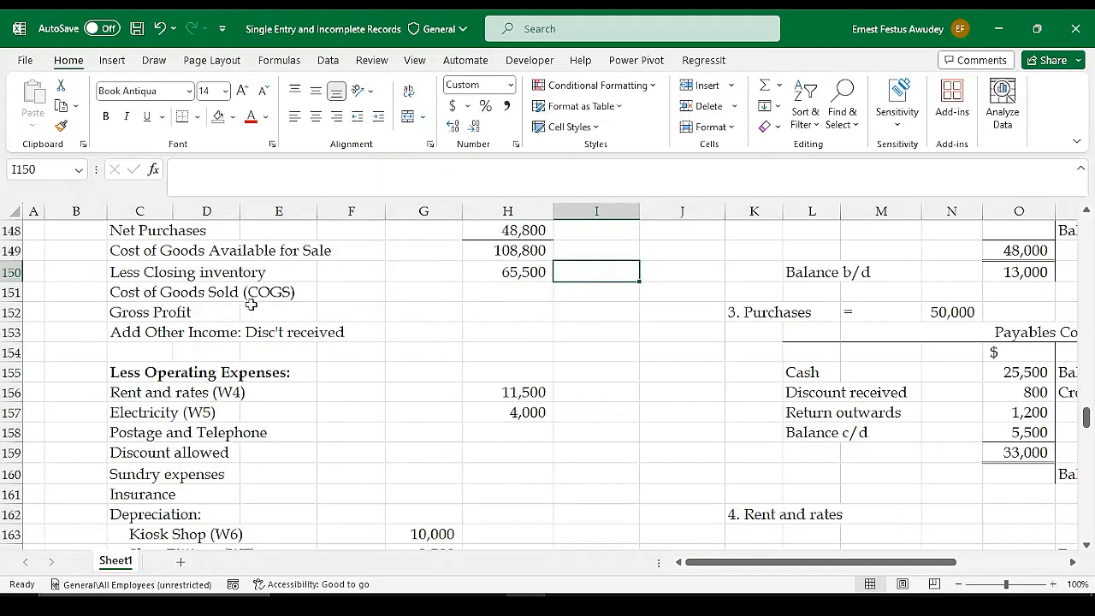
Calculate Cost of Goods Sold (COGS) in I151 with =H149-H150
click(588, 291)
text(=)
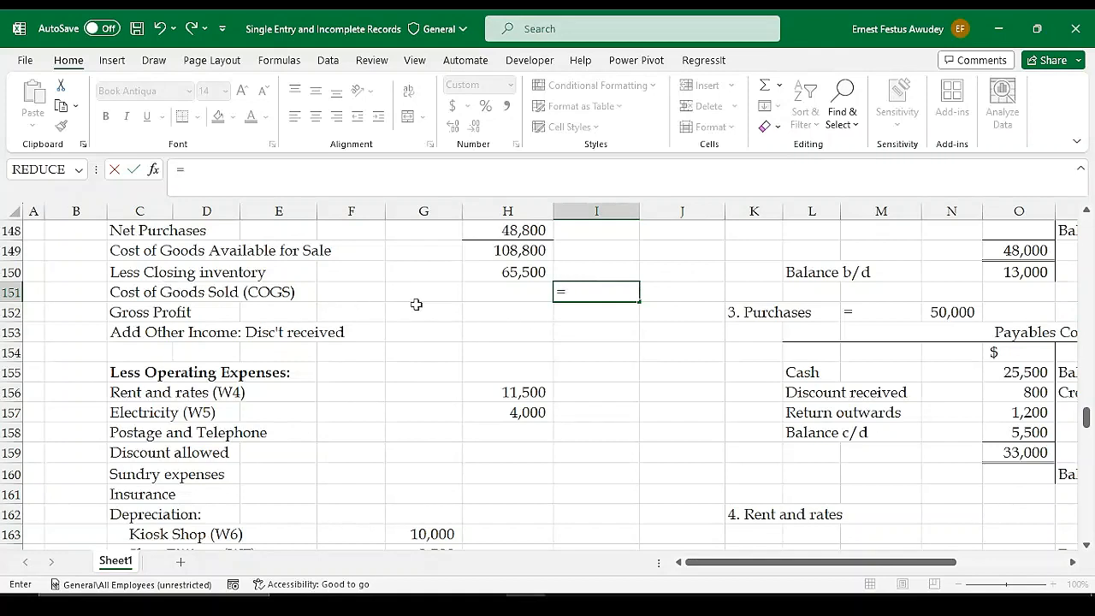
click(518, 248)
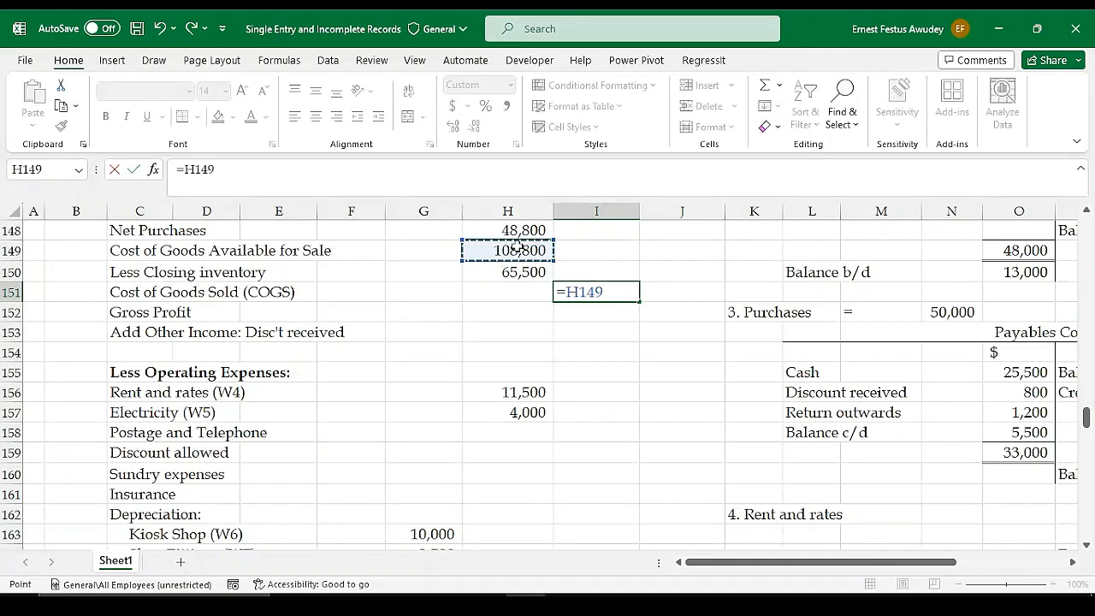
text(-)
click(521, 274)
key(Return)
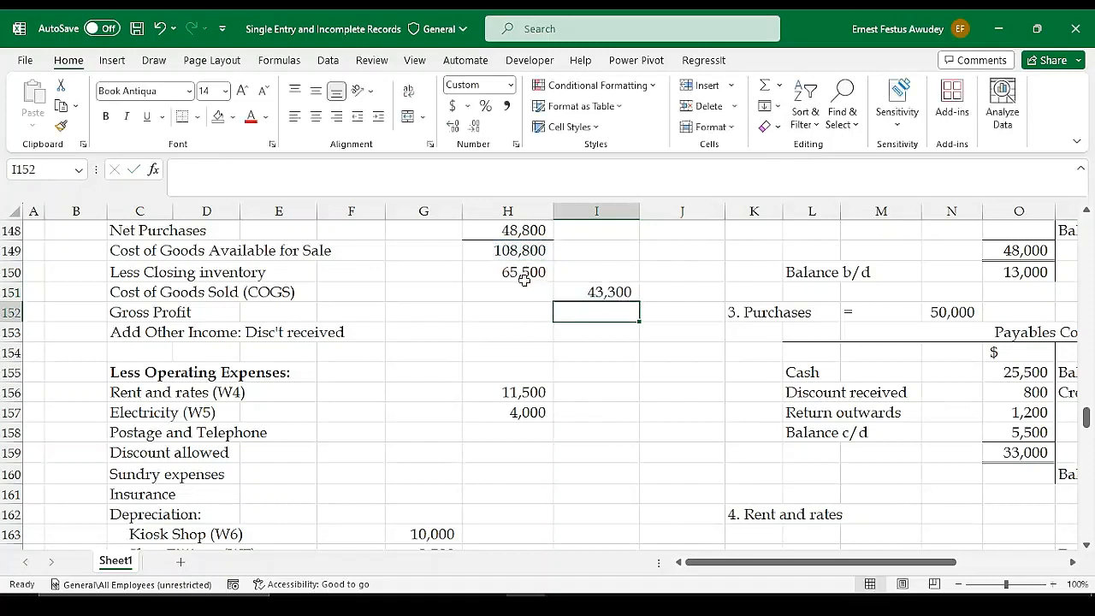
Underline the Closing inventory amount in H150 and the Cost of Goods Sold amount in I151 with bottom borders
click(509, 272)
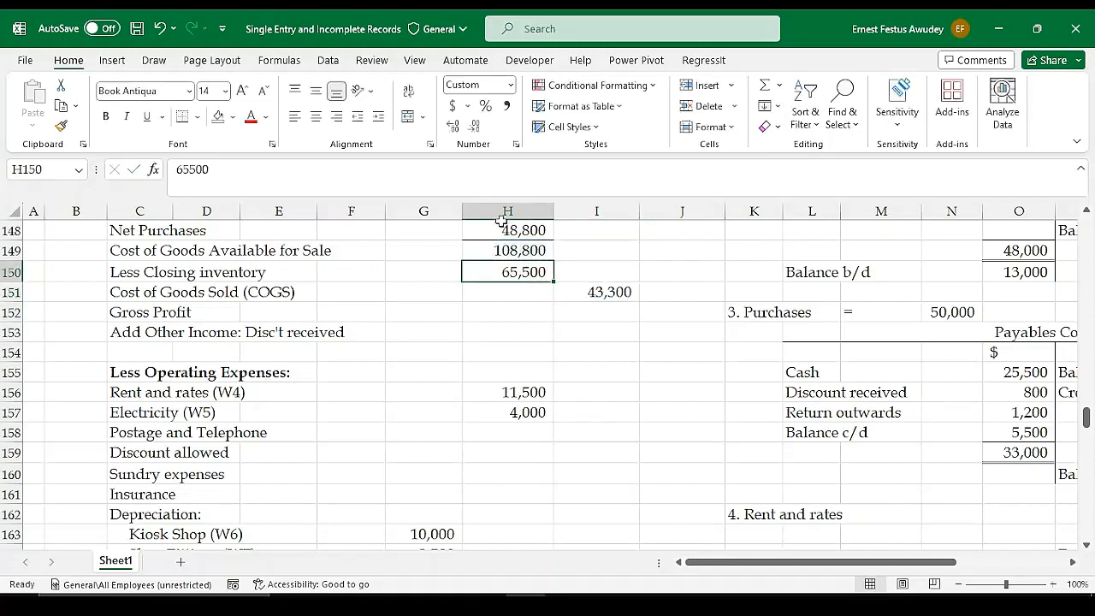
click(182, 116)
click(603, 312)
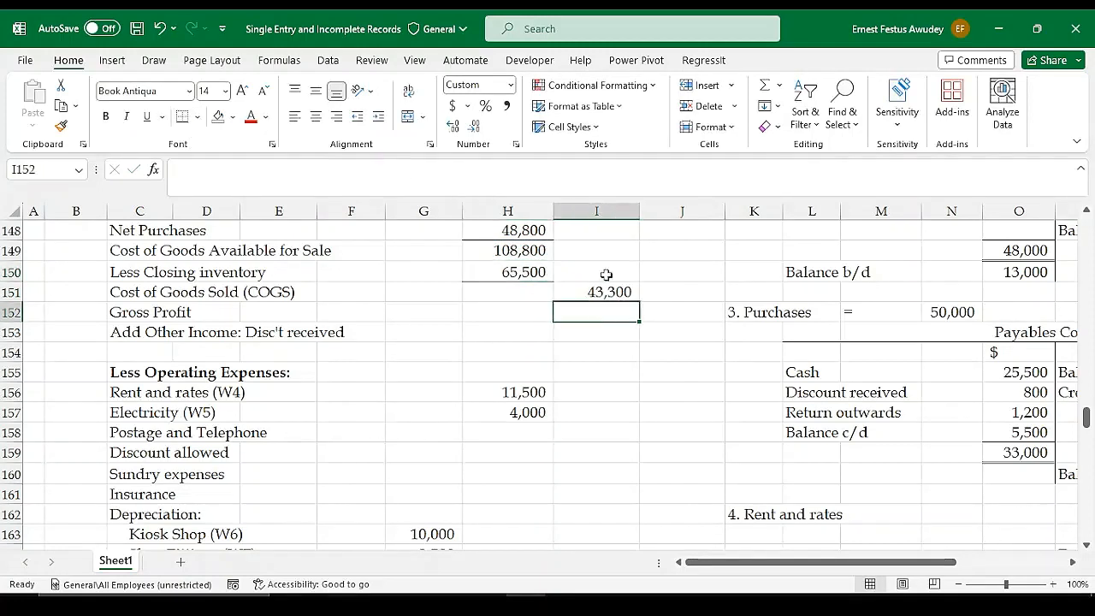
click(609, 292)
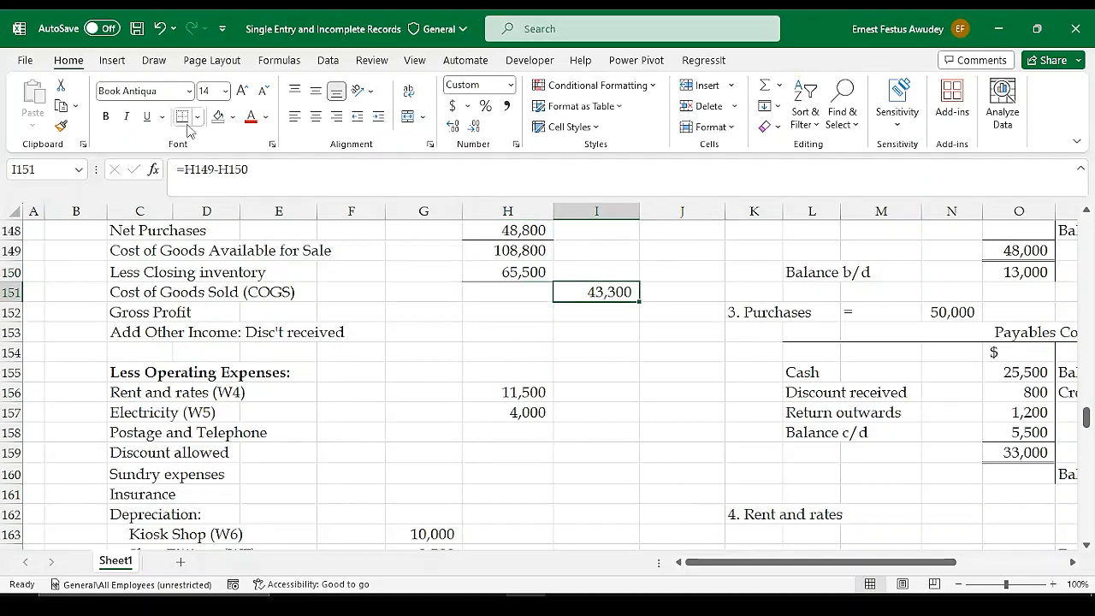
Calculate Gross Profit in I152 with =I143-I151, deducting Cost of Goods Sold from Net Sales
click(582, 317)
scroll(622, 307, up, 1)
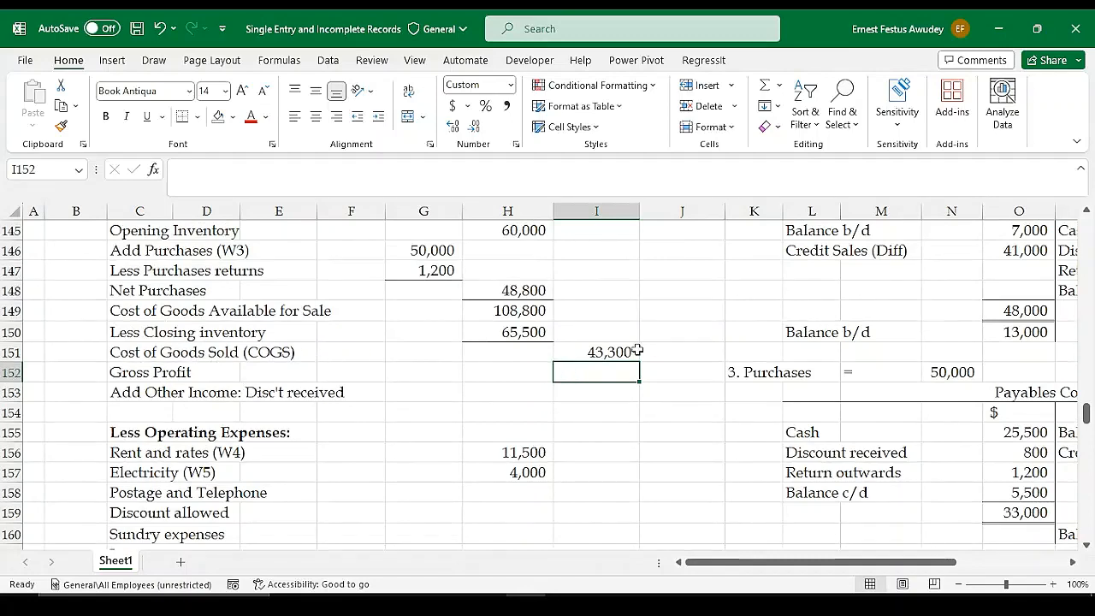
scroll(637, 351, up, 1)
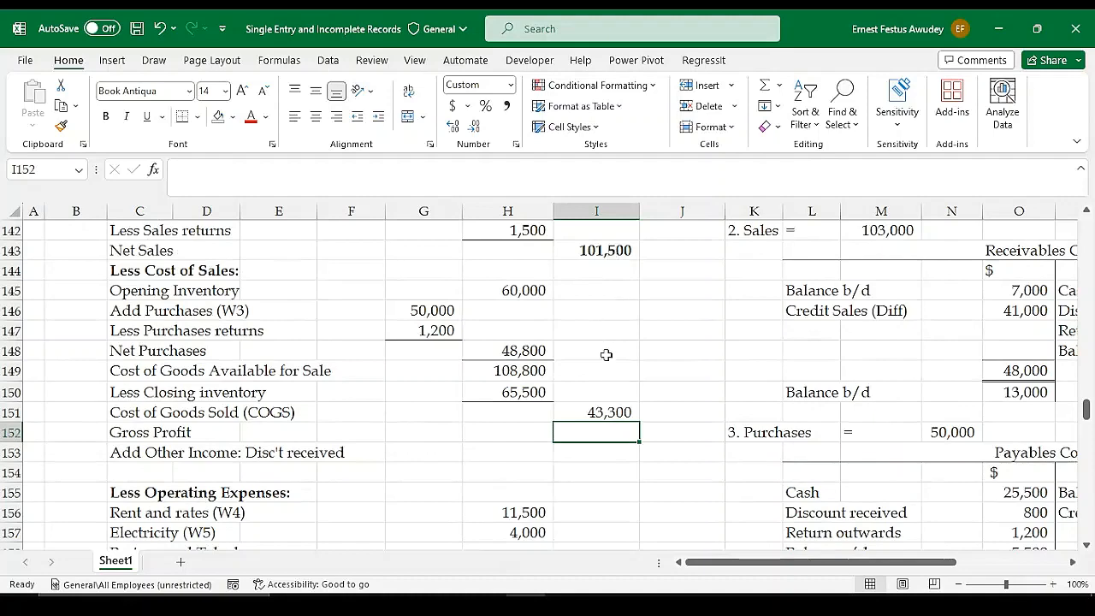
scroll(621, 403, down, 1)
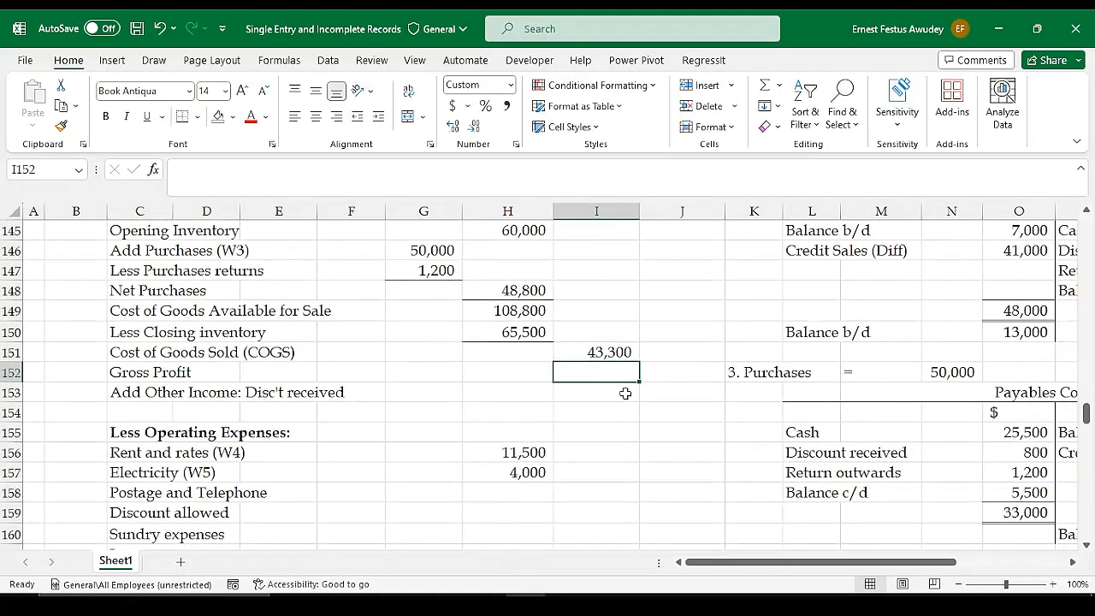
text(=)
scroll(624, 391, up, 2)
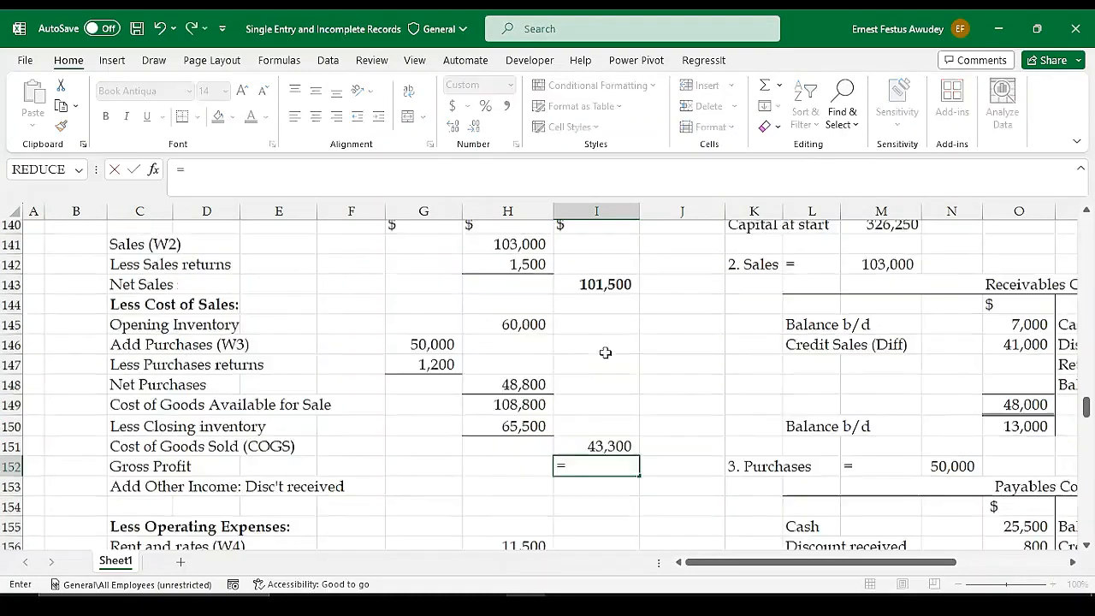
click(606, 310)
text(-)
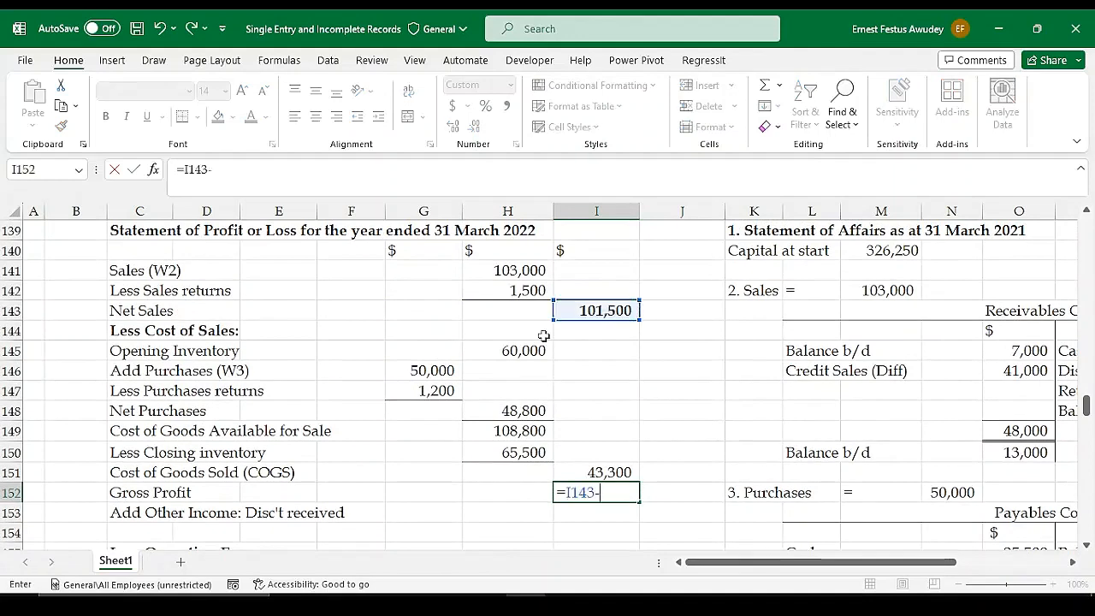
click(622, 472)
key(Return)
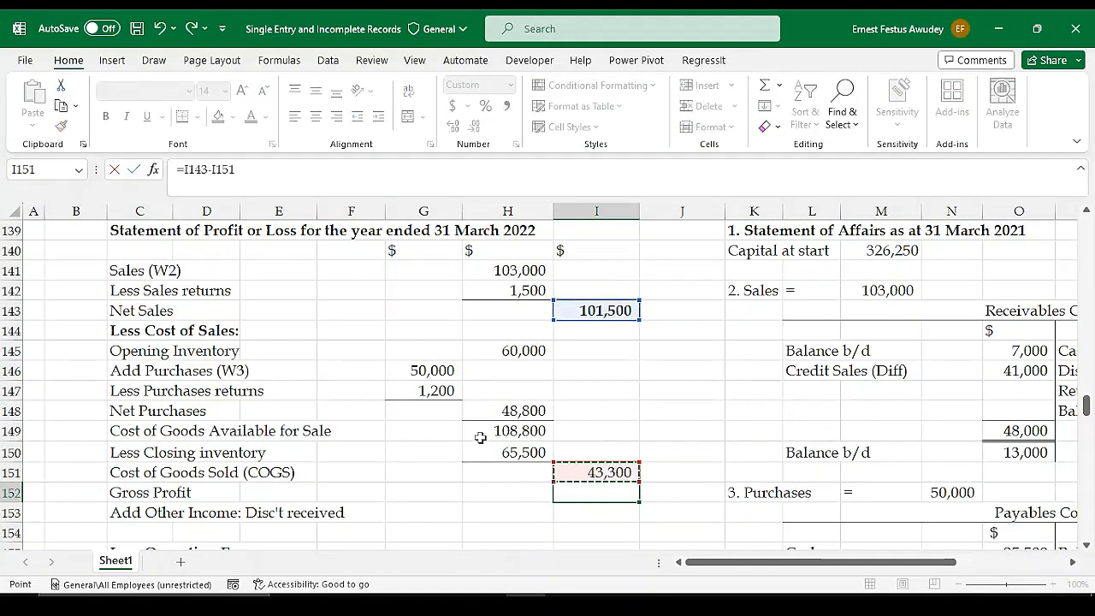
click(601, 494)
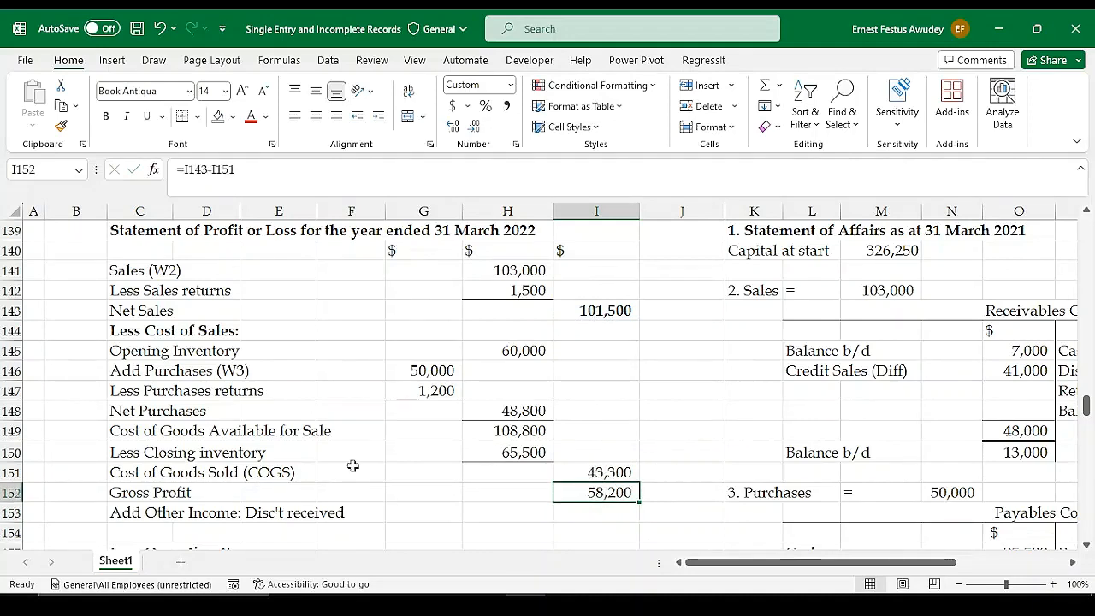
Enter 800 as the discount received under Add Other Income in I153, taken from the additional information
scroll(677, 430, down, 2)
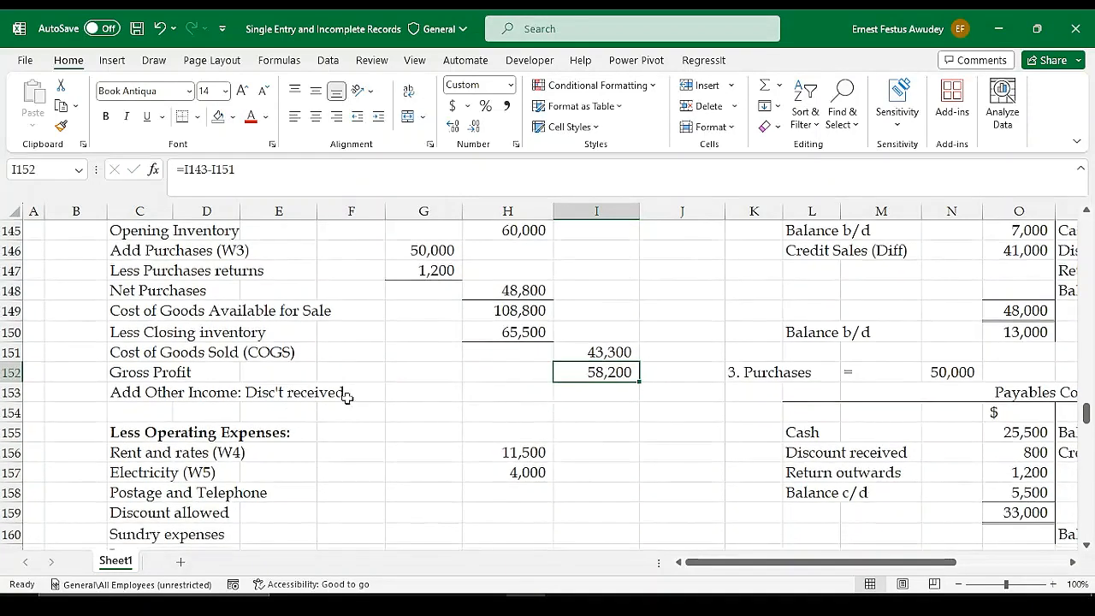
click(611, 390)
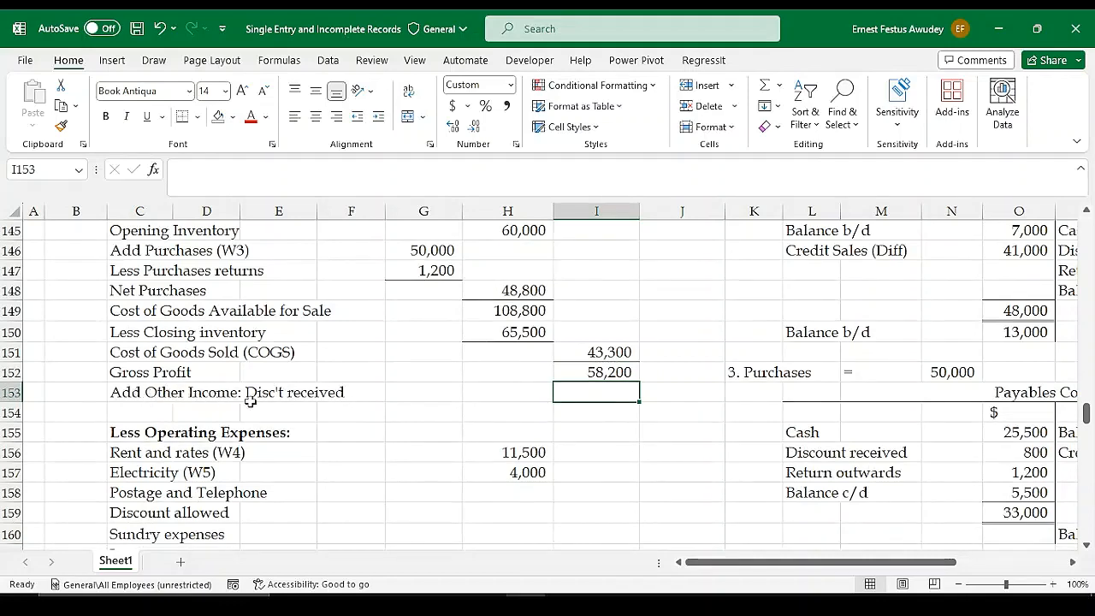
scroll(292, 408, up, 5)
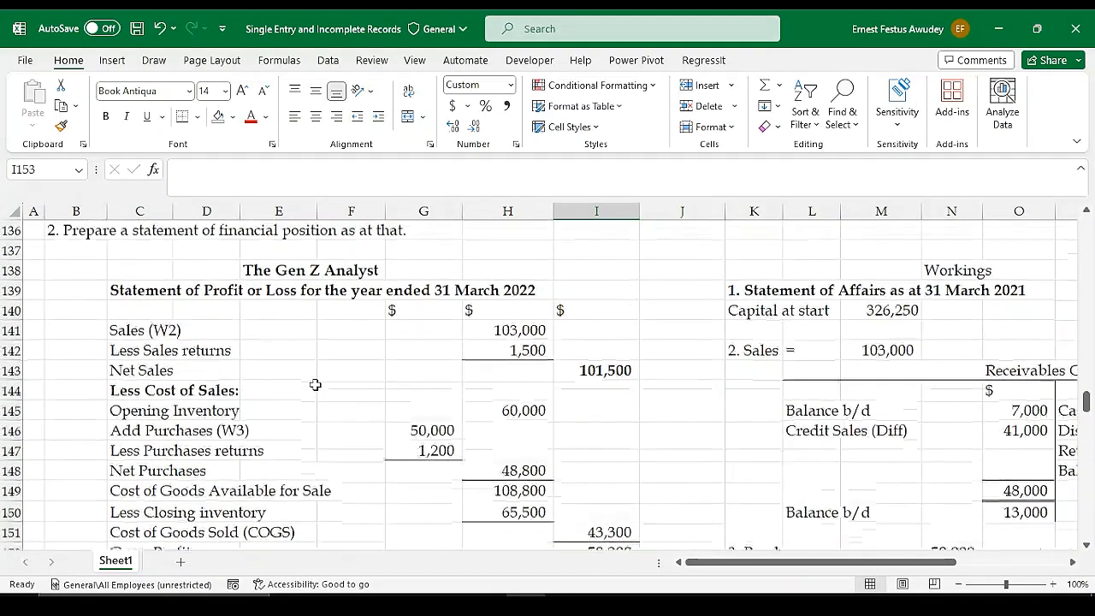
scroll(364, 329, up, 1)
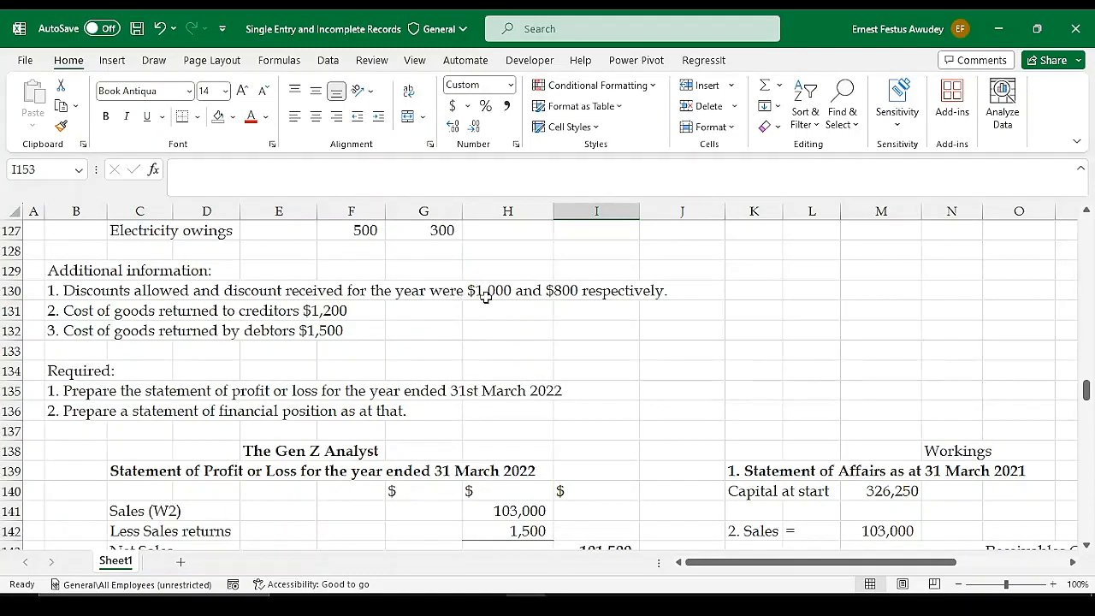
scroll(496, 306, down, 6)
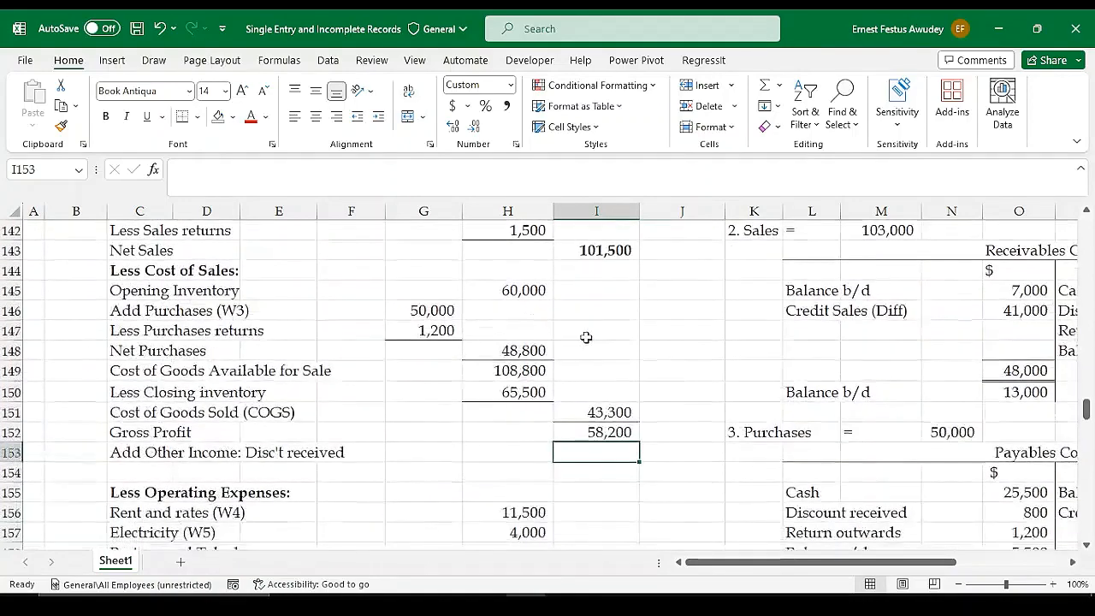
scroll(610, 403, up, 1)
scroll(610, 404, up, 3)
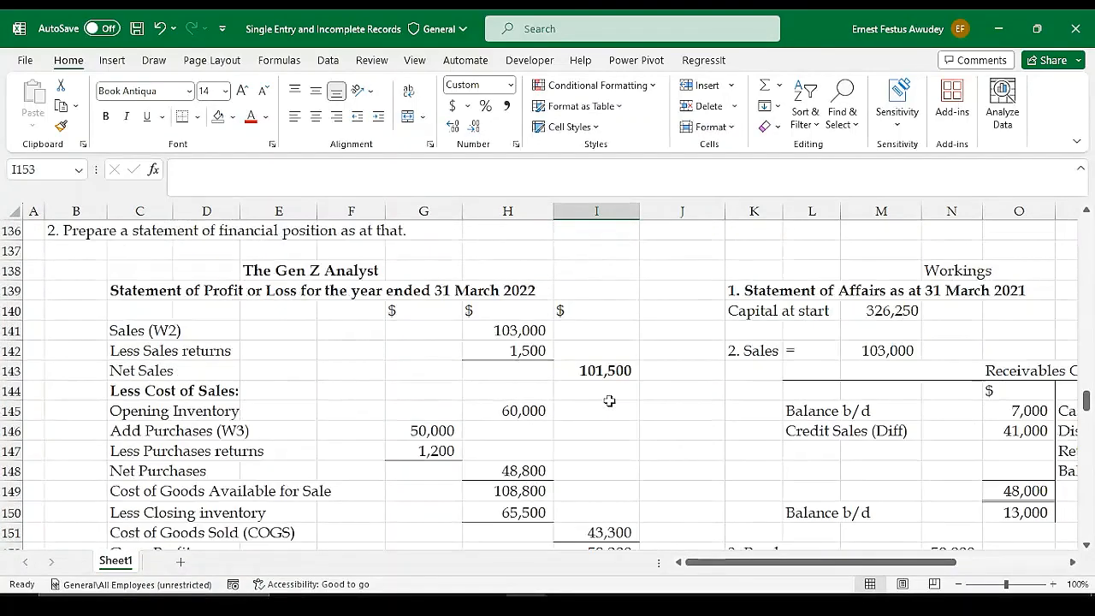
scroll(609, 402, down, 1)
scroll(609, 401, down, 2)
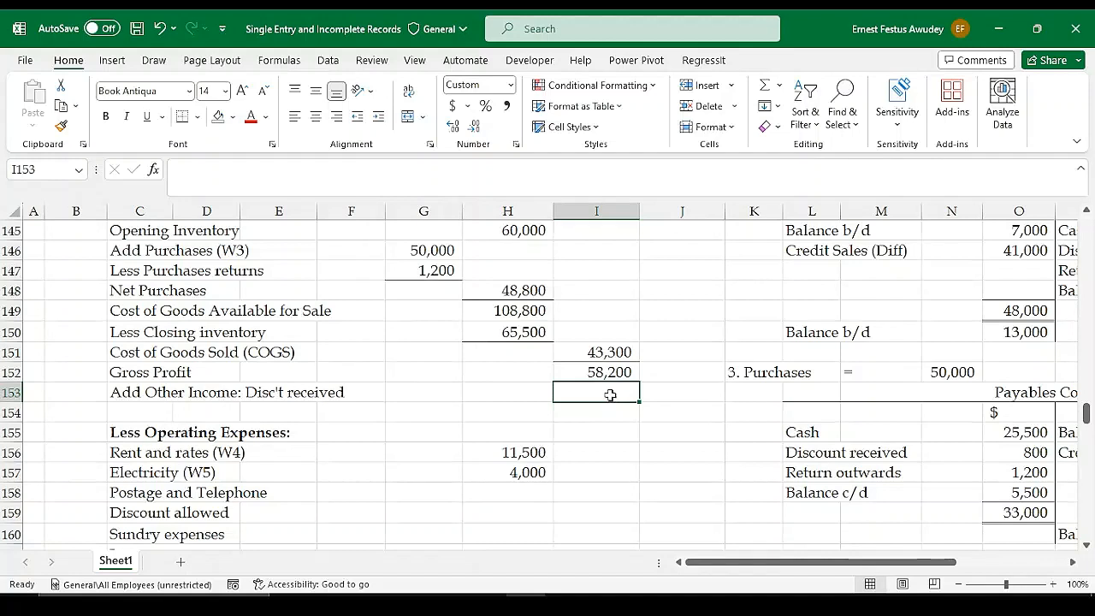
text(800)
key(Return)
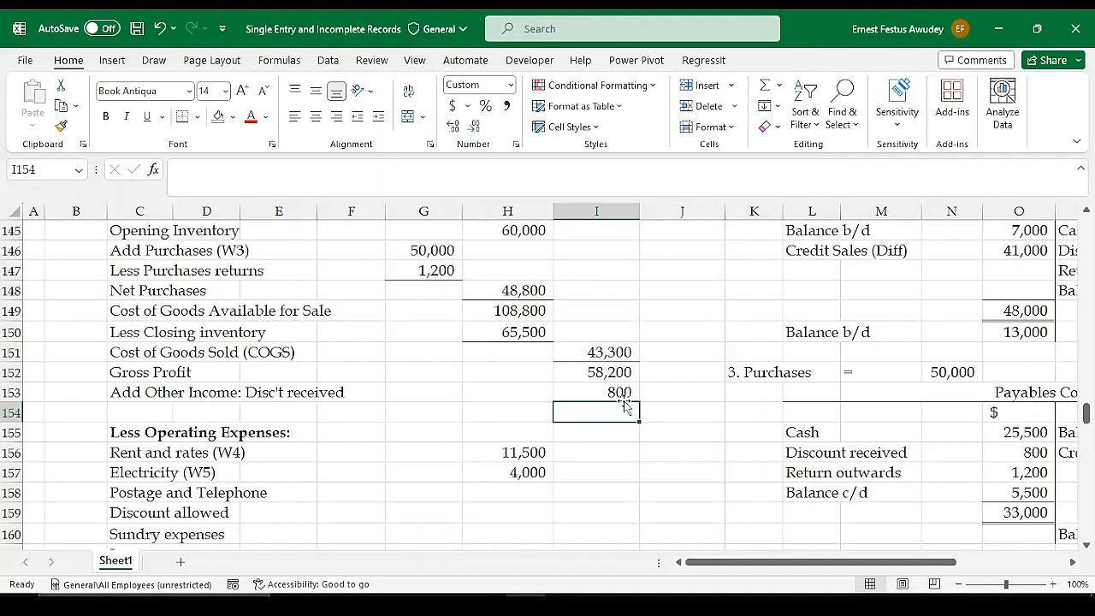
Total Gross Profit and discount received in I154 with =SUM(I152:I153) and underline the I153 amount with a bottom border
key(alt+equal)
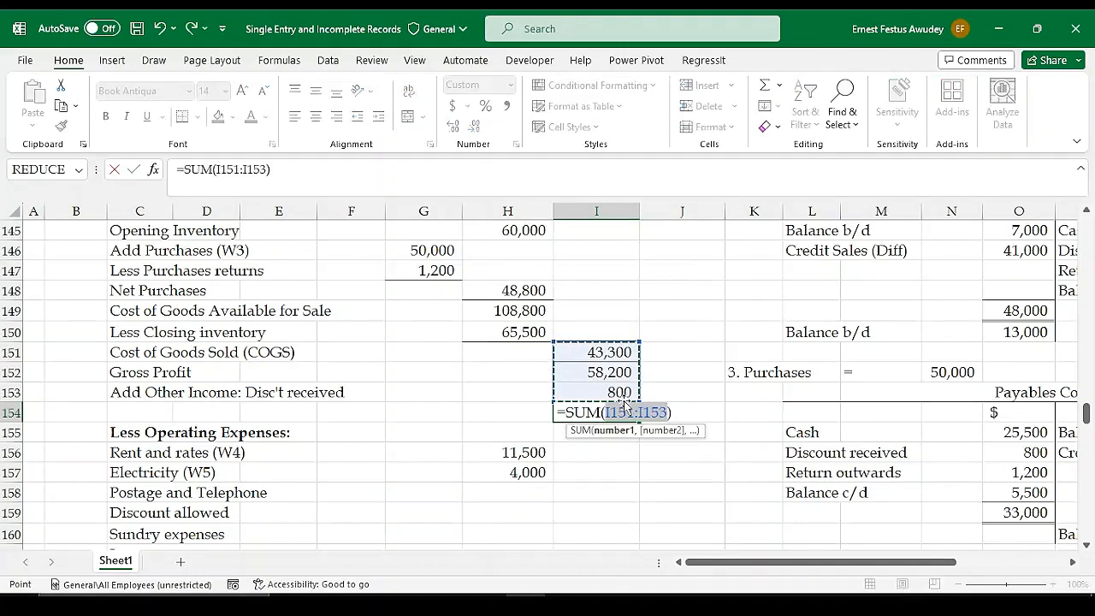
key(Up)
key(Up)
key(Up)
key(Up)
key(Down)
key(Down)
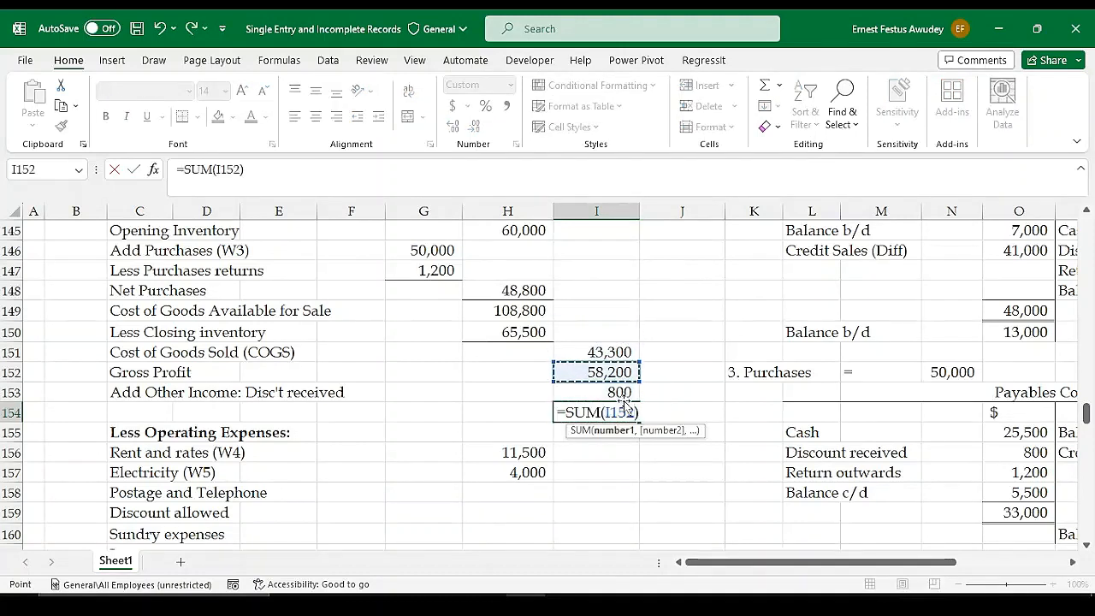
key(shift+Down)
key(Return)
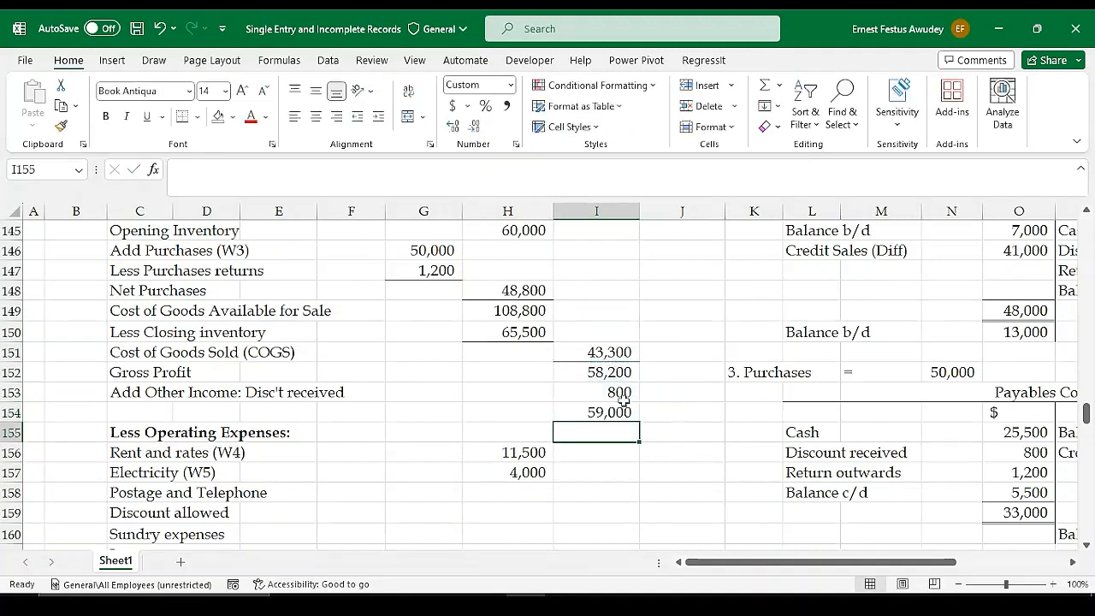
click(600, 391)
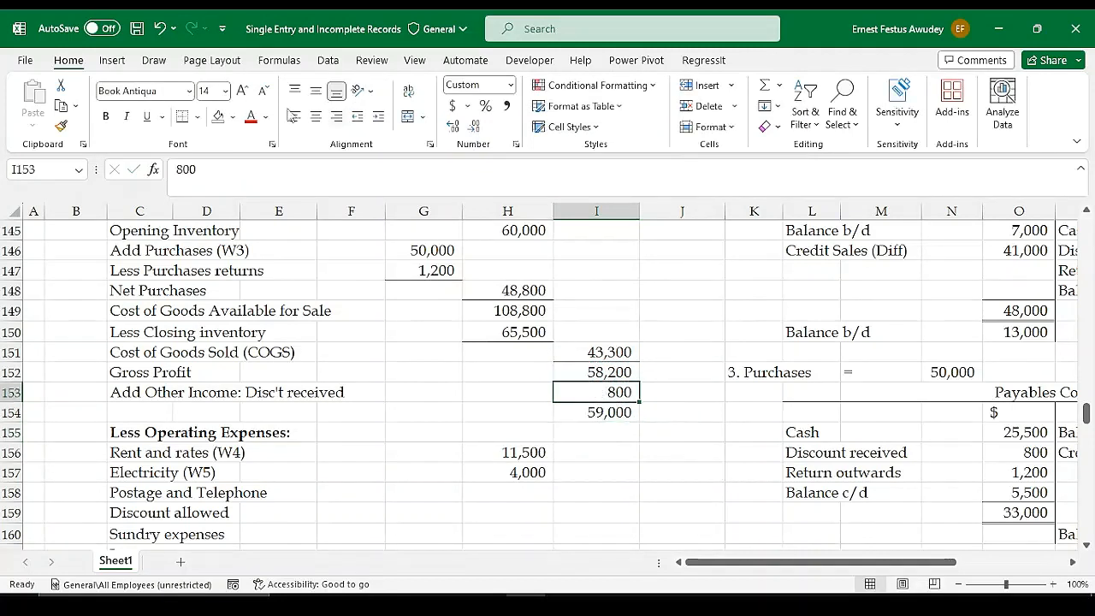
click(585, 454)
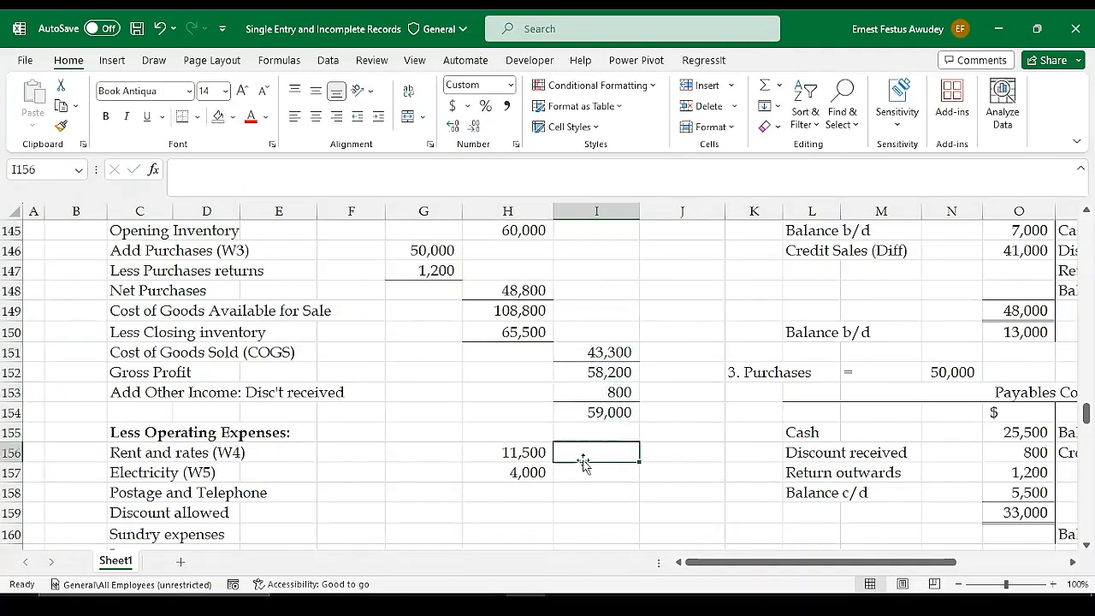
Link the Postage and Telephone expense in H158 to the payments figure in the Receipts and Payments Account with =G107
scroll(606, 450, down, 2)
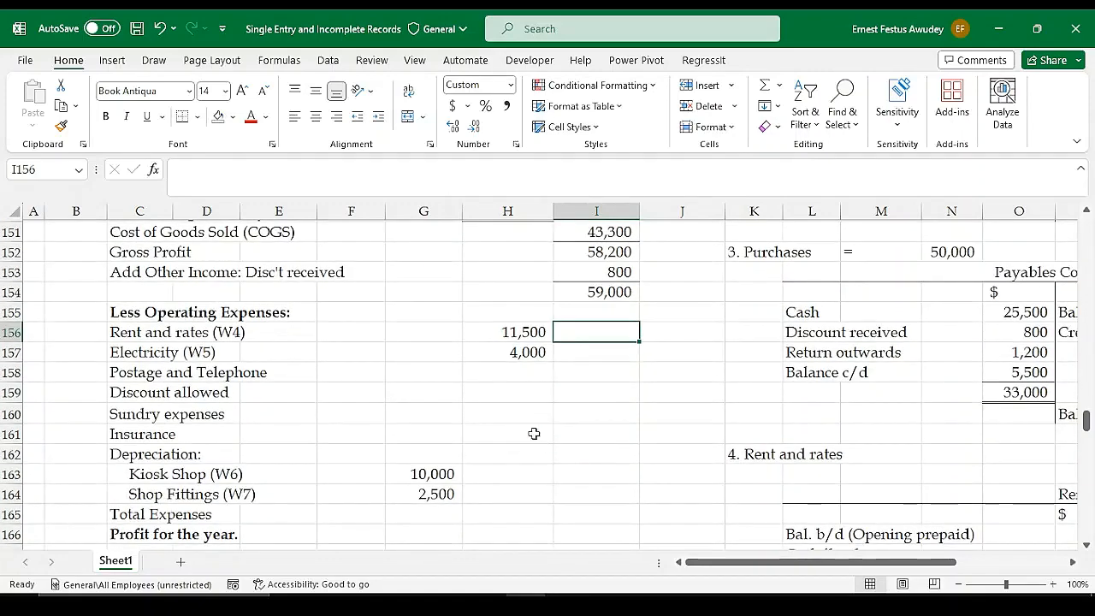
scroll(414, 335, up, 3)
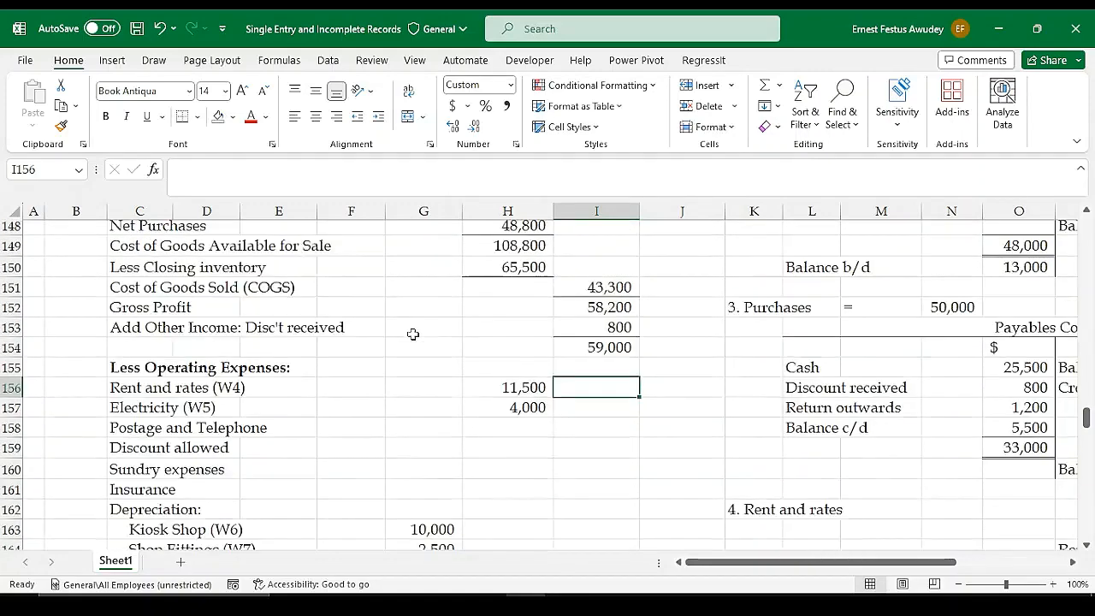
scroll(470, 359, down, 1)
scroll(485, 361, down, 2)
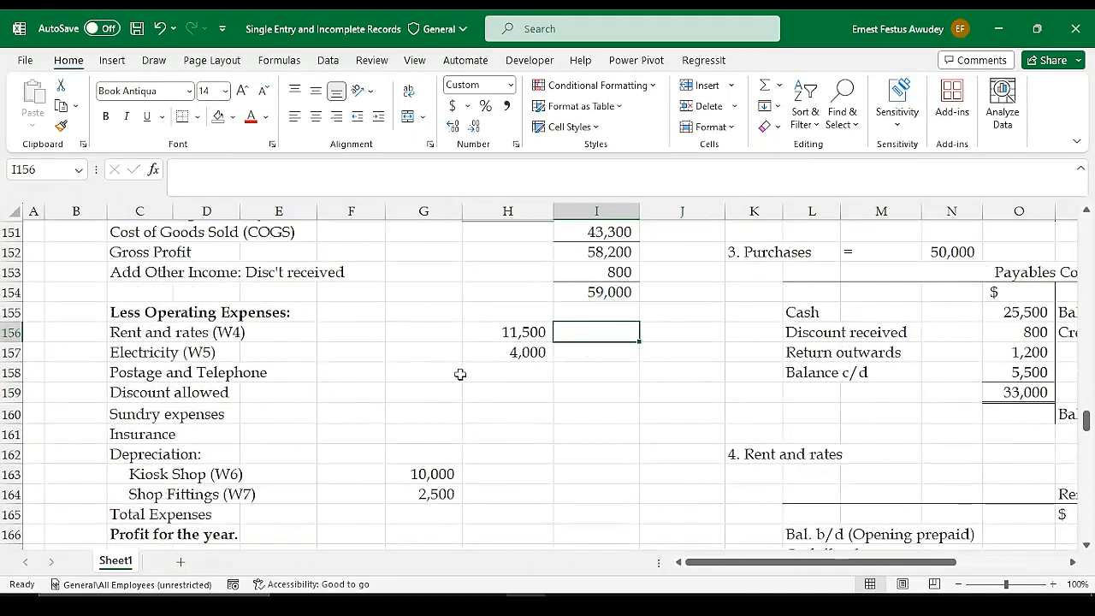
scroll(550, 372, up, 2)
scroll(518, 360, down, 2)
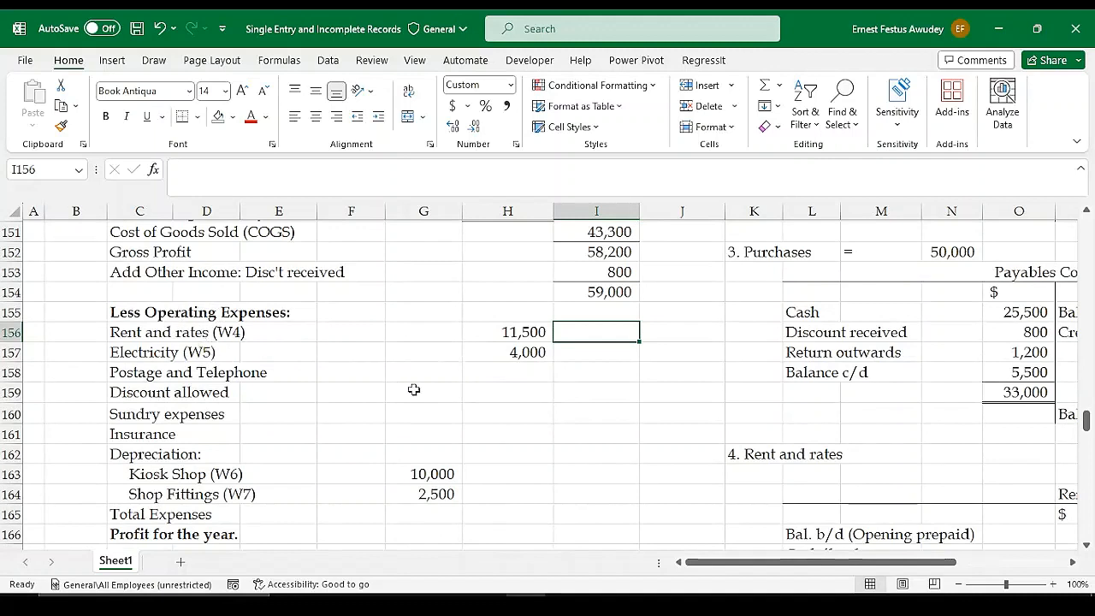
click(522, 374)
text(=)
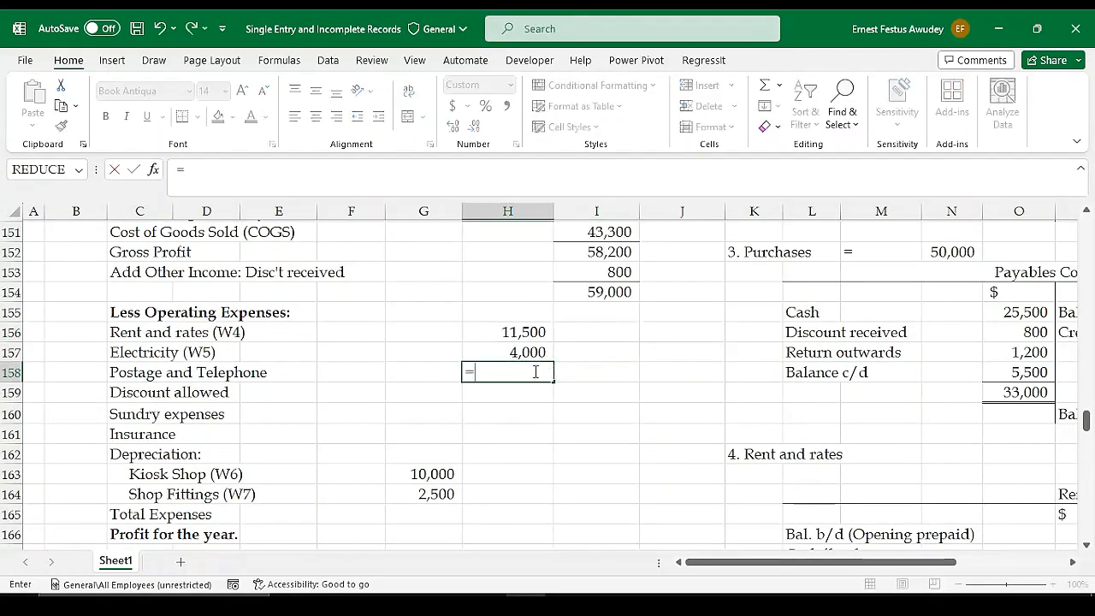
scroll(393, 342, up, 11)
scroll(492, 340, up, 5)
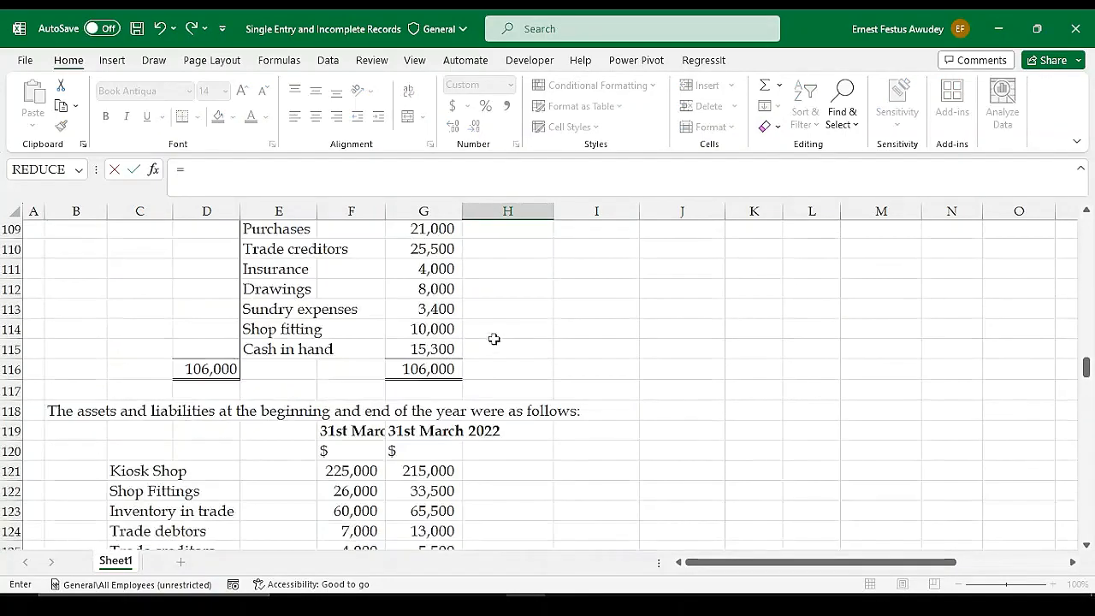
click(438, 309)
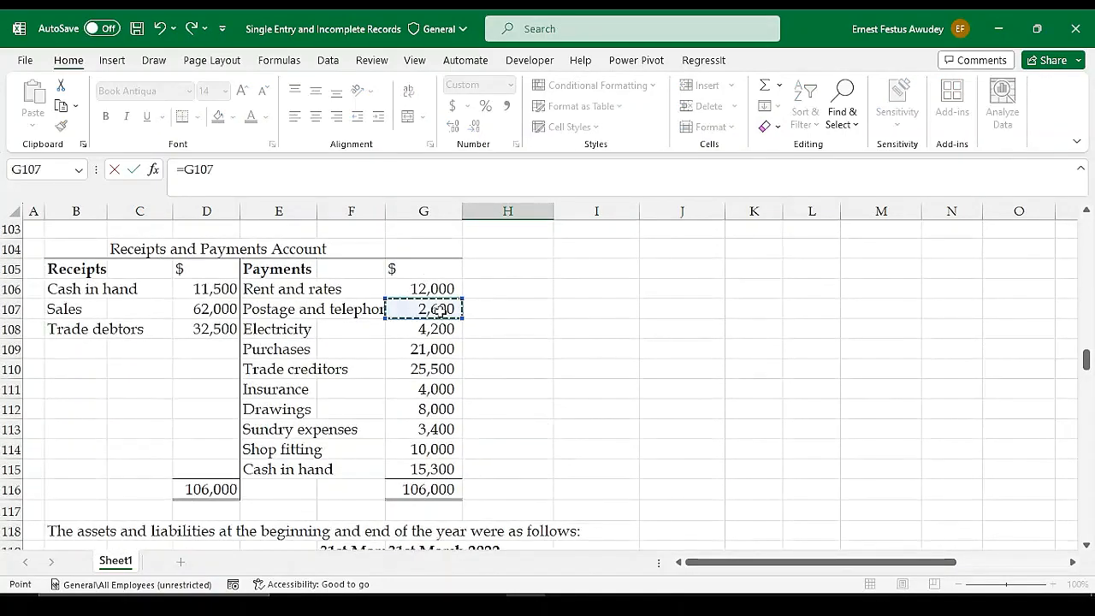
key(Return)
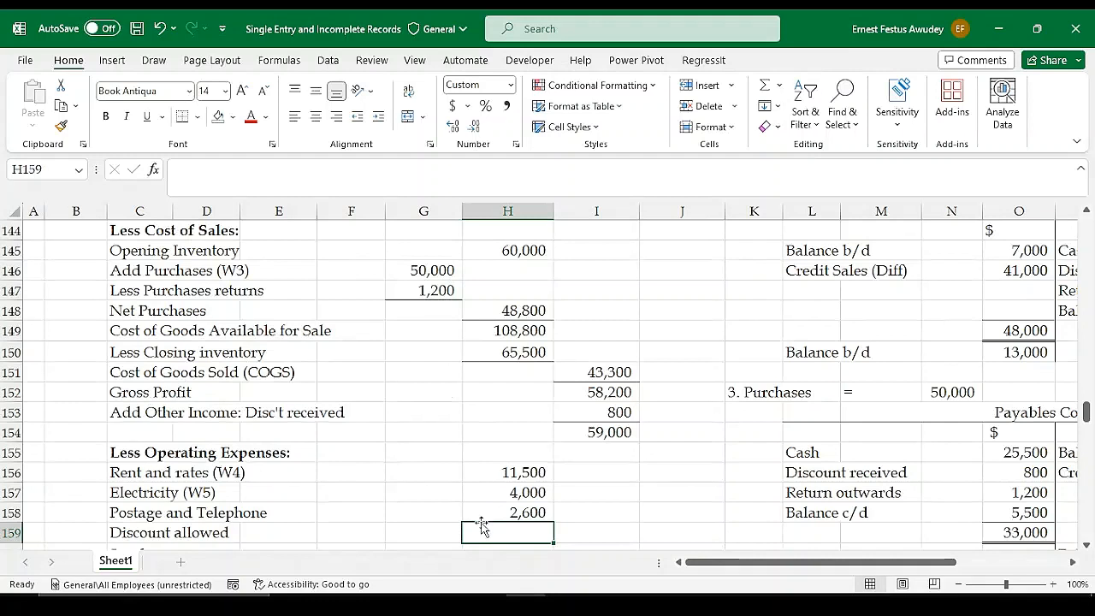
Enter 1000 as the Discount allowed expense in H159, checking it against the additional information
text(=)
key(BackSpace)
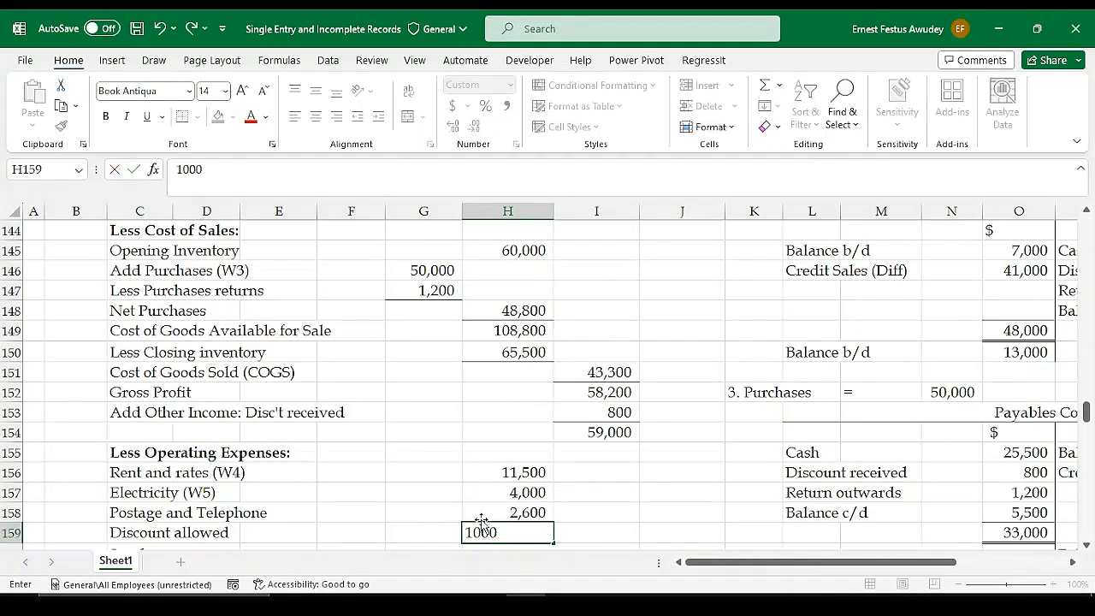
scroll(503, 479, up, 7)
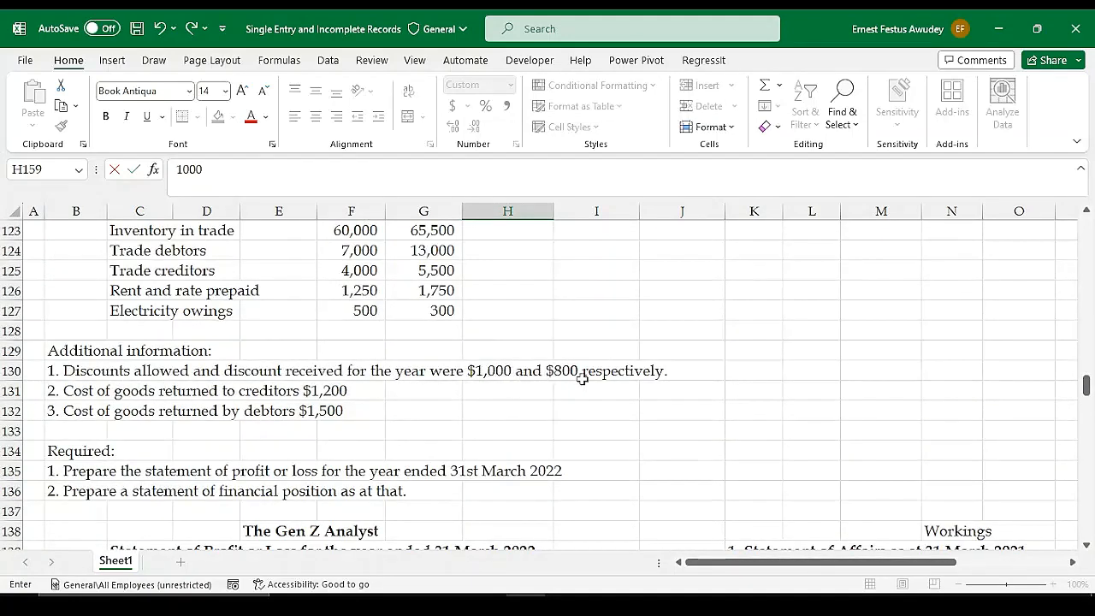
scroll(595, 380, down, 3)
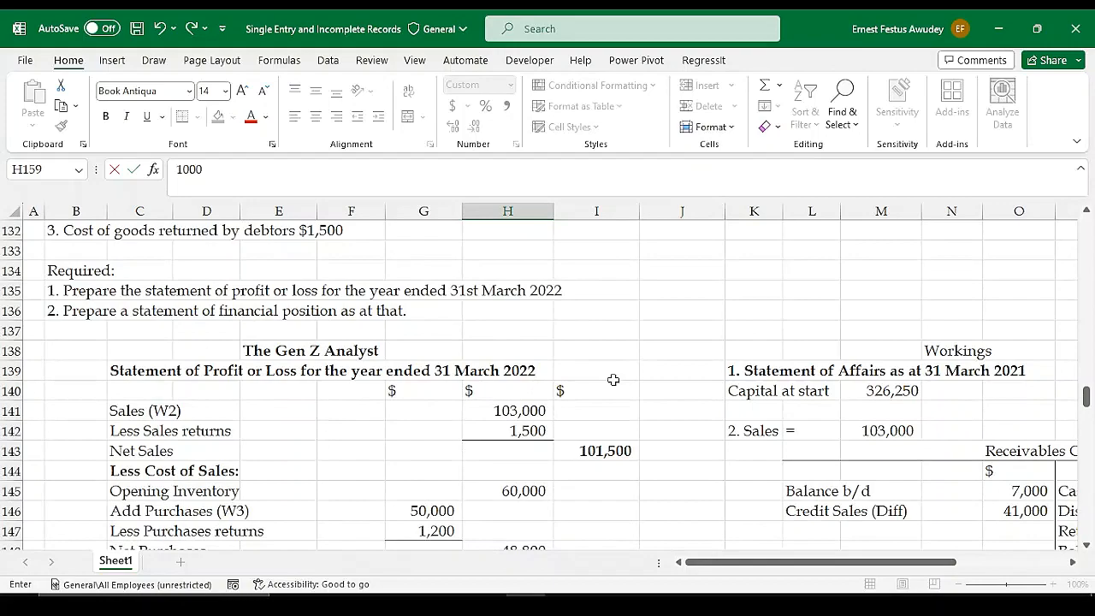
scroll(565, 393, down, 5)
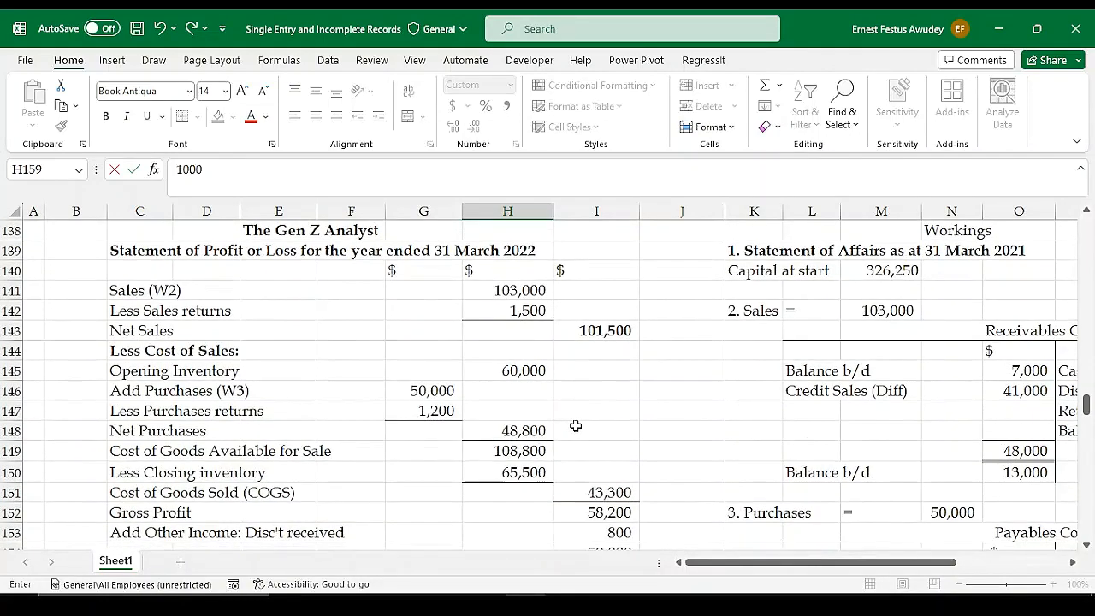
key(Return)
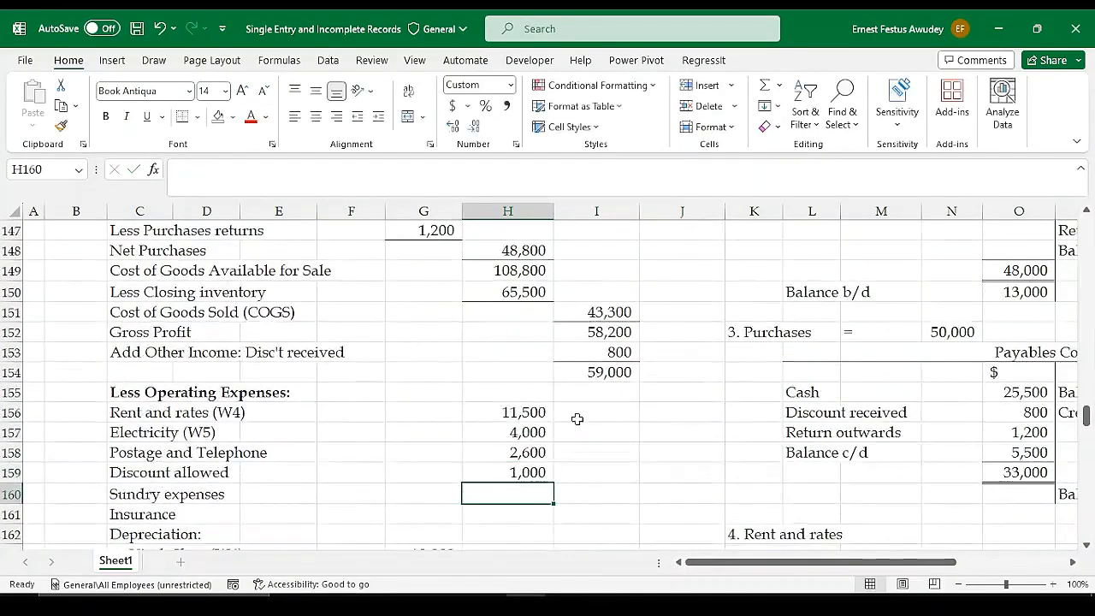
Link the Sundry expenses amount in H160 to the matching payment in G113 of the Receipts and Payments Account
text(=)
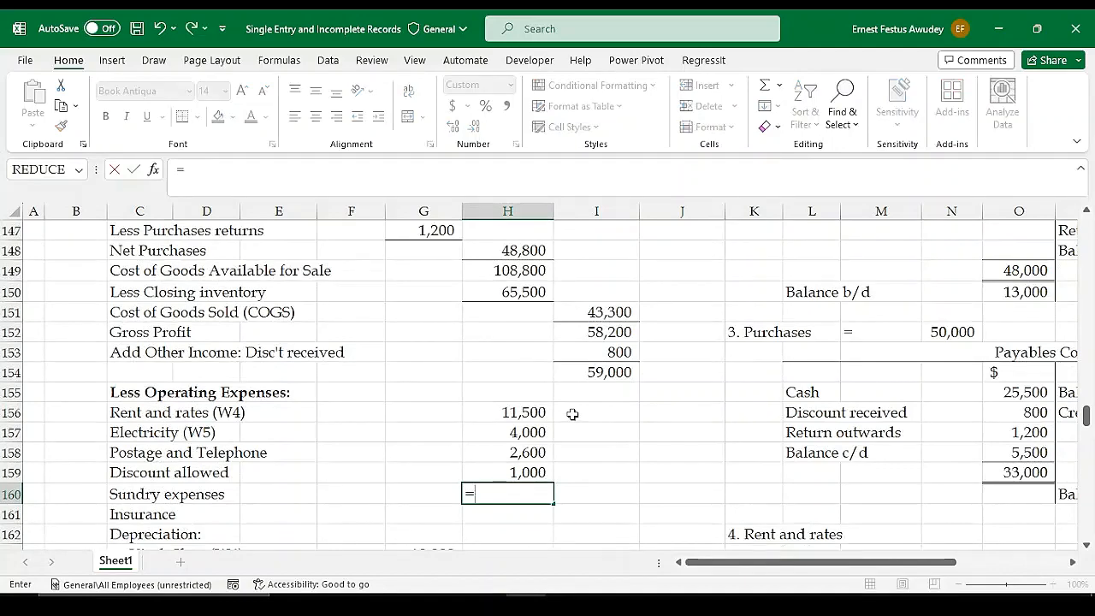
scroll(532, 415, up, 10)
scroll(479, 427, up, 6)
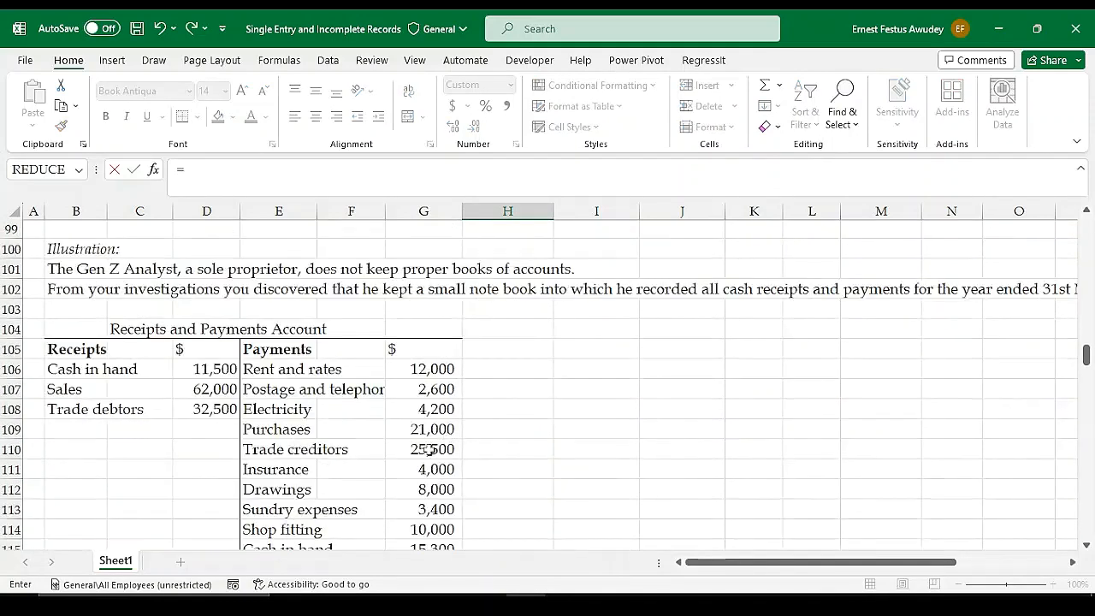
scroll(339, 408, down, 1)
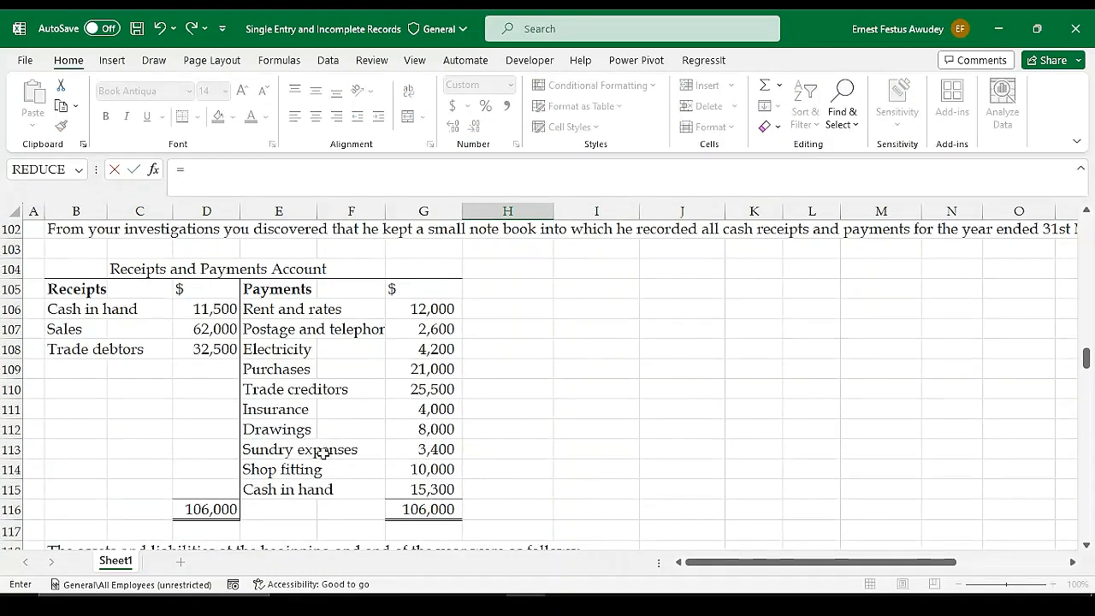
click(430, 452)
key(Return)
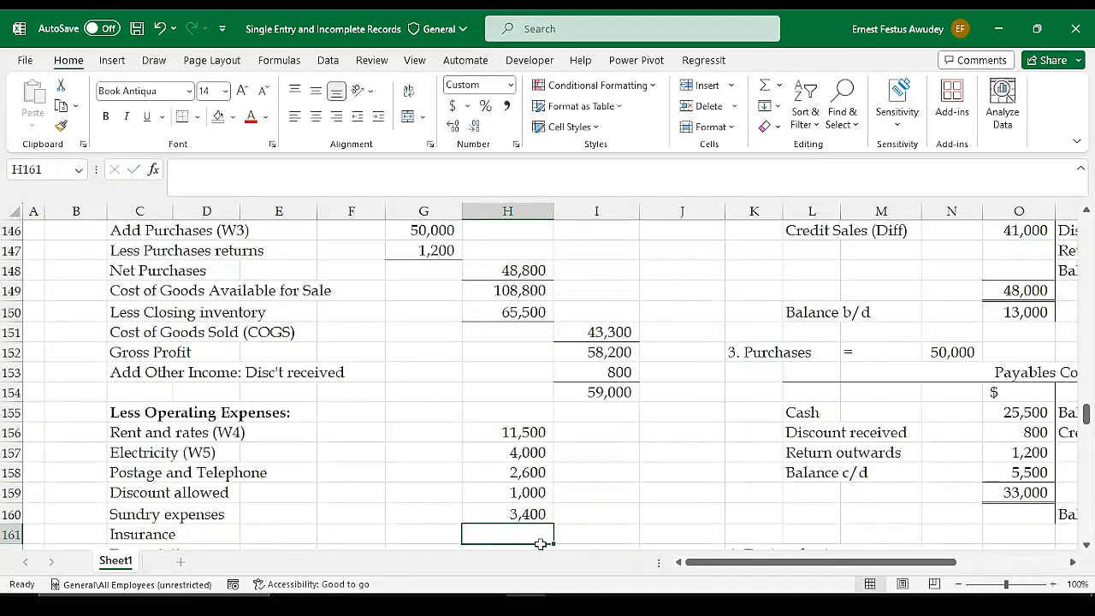
Link the Insurance expense in H161 to the insurance payment in G111 of the Receipts and Payments Account
scroll(524, 503, down, 1)
text(=)
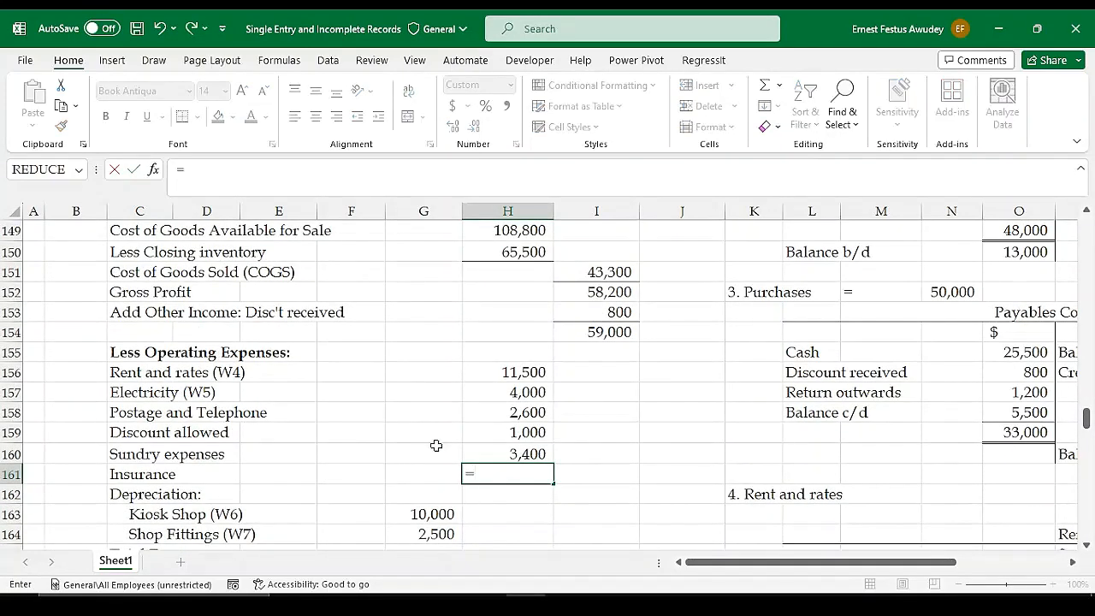
scroll(436, 428, up, 11)
scroll(438, 430, up, 4)
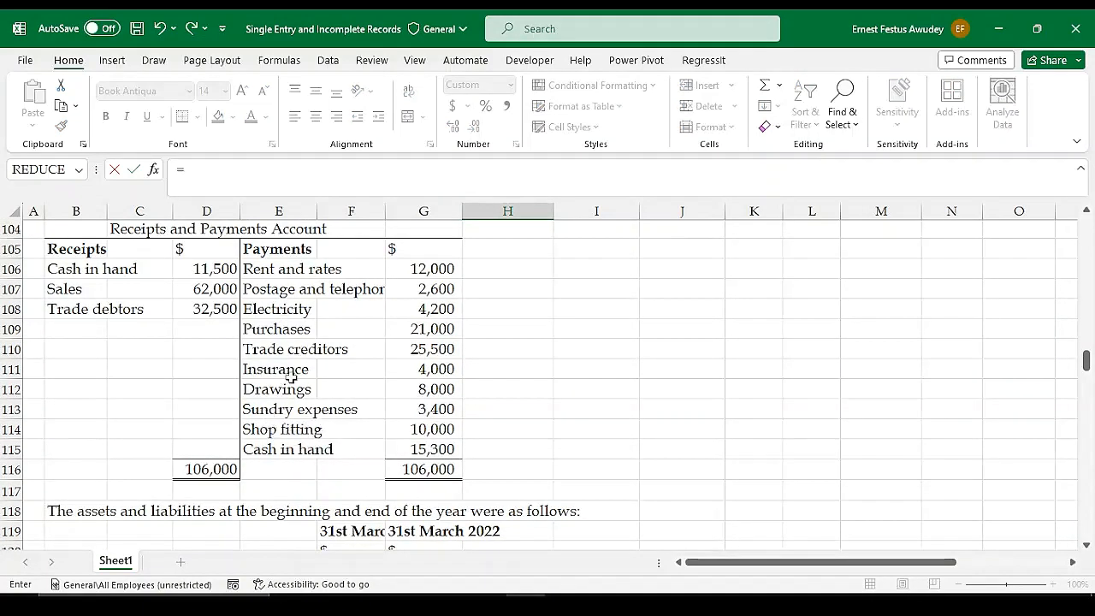
click(428, 369)
key(Return)
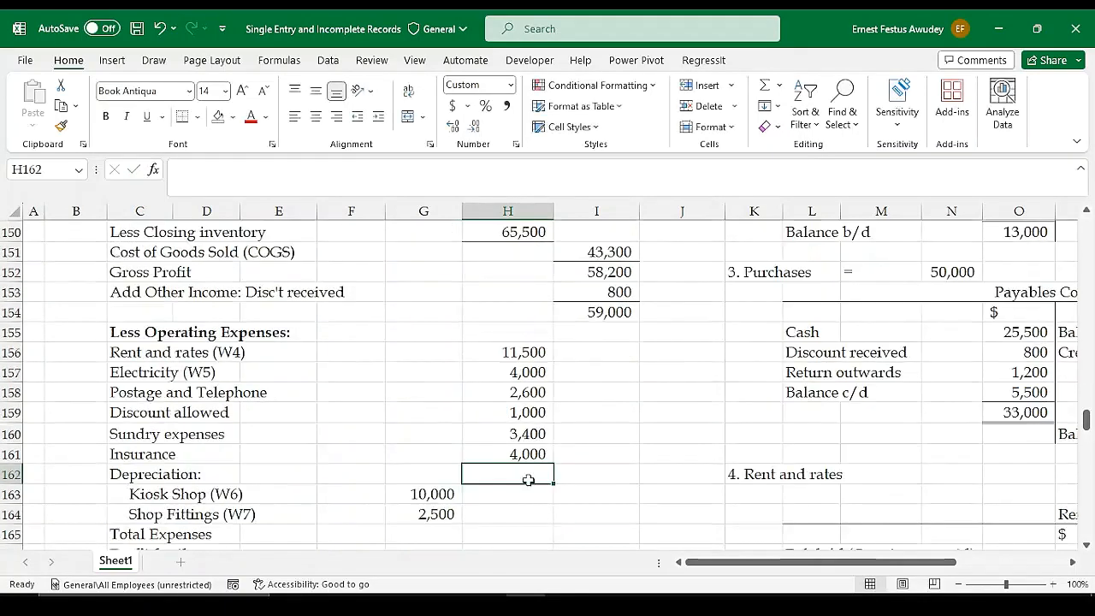
Total the Kiosk Shop and Shop Fittings depreciation in H164 with =SUM(G163:G164)
click(448, 514)
click(537, 516)
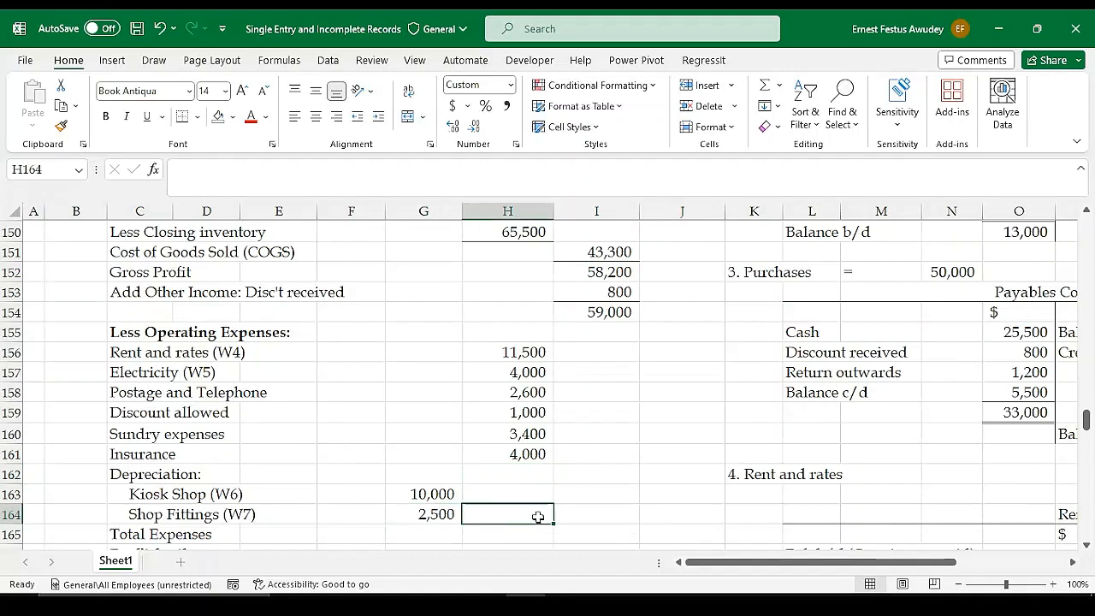
text(=SUM()
key(Left)
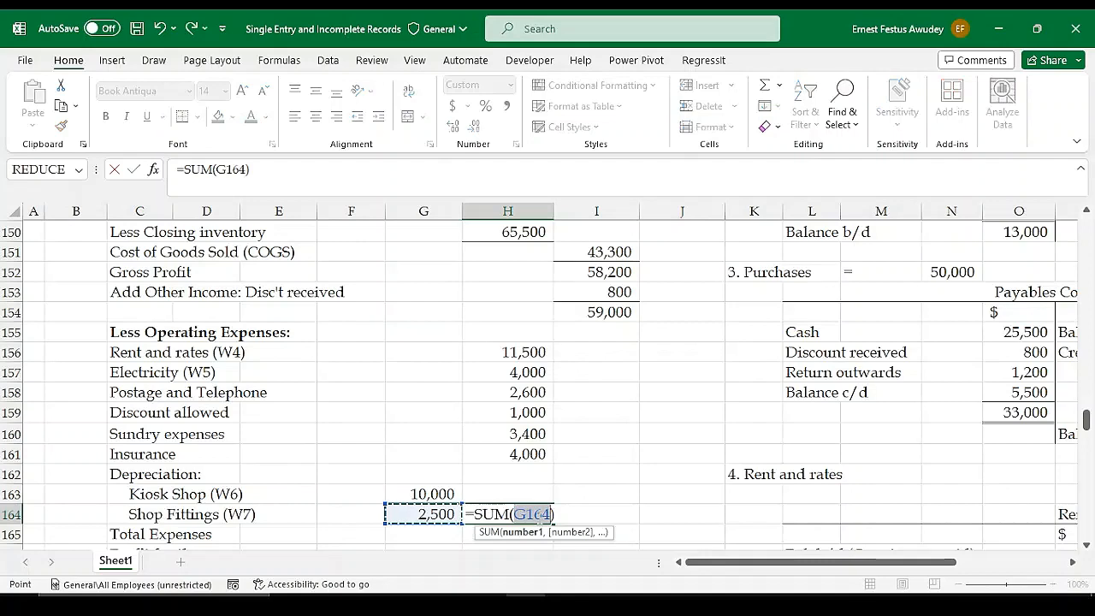
key(shift+Up)
key(Return)
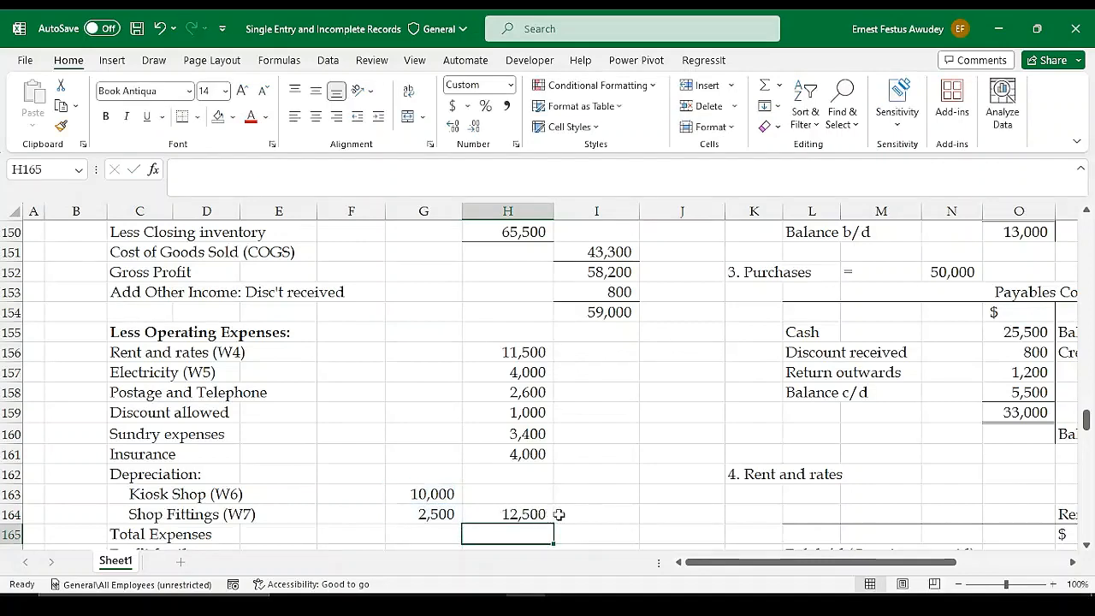
Check the listed operating expenses against the additional information and the payments, including Drawings, Shop fitting and Cash in hand
scroll(547, 526, down, 1)
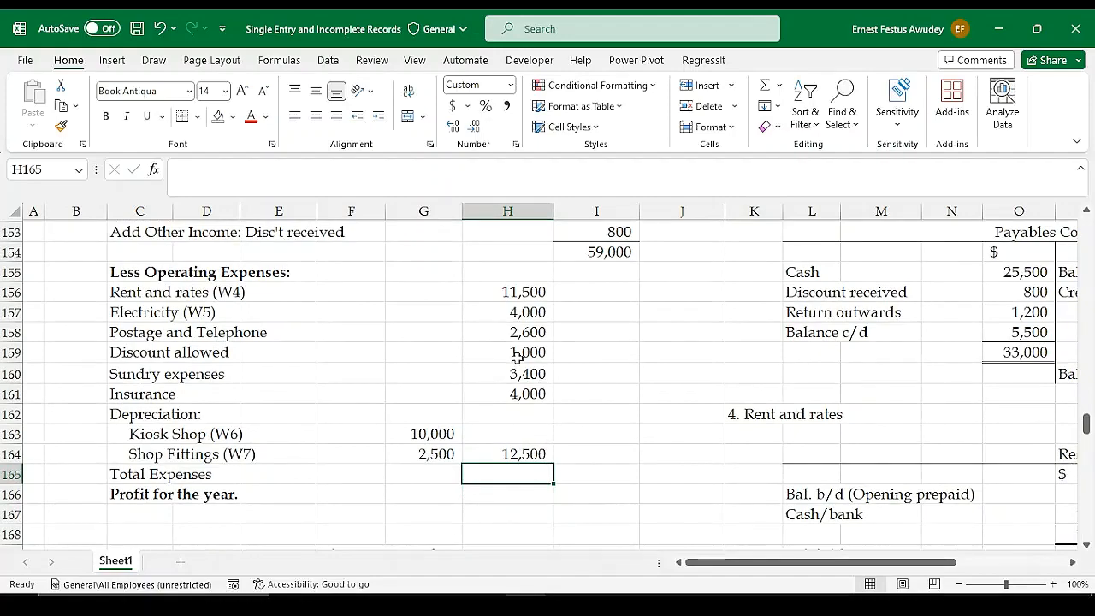
scroll(517, 358, up, 2)
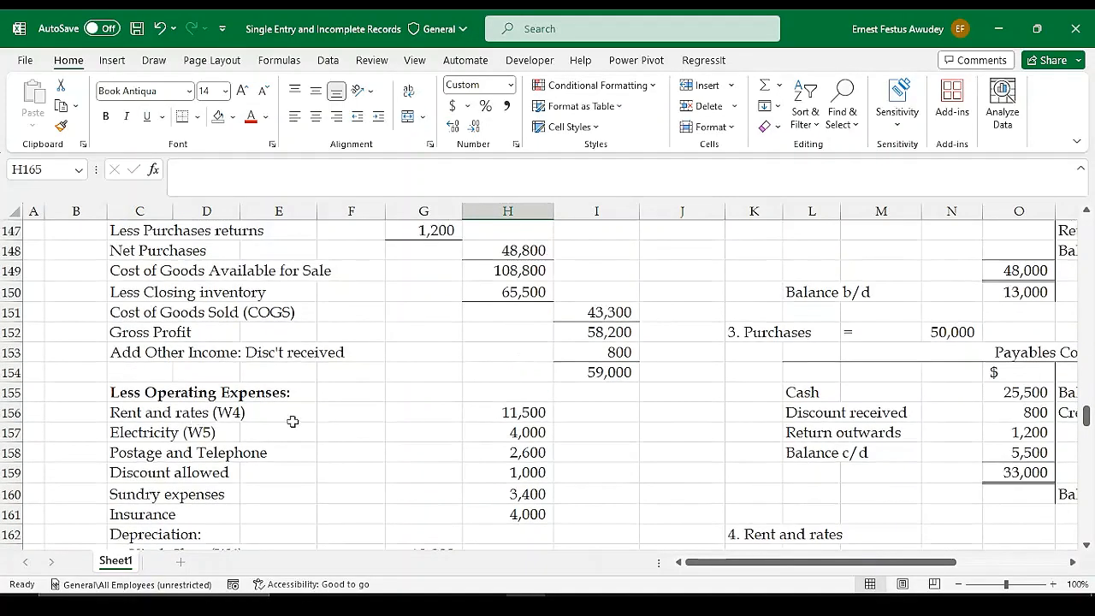
scroll(496, 424, down, 2)
scroll(505, 334, up, 6)
scroll(505, 339, up, 7)
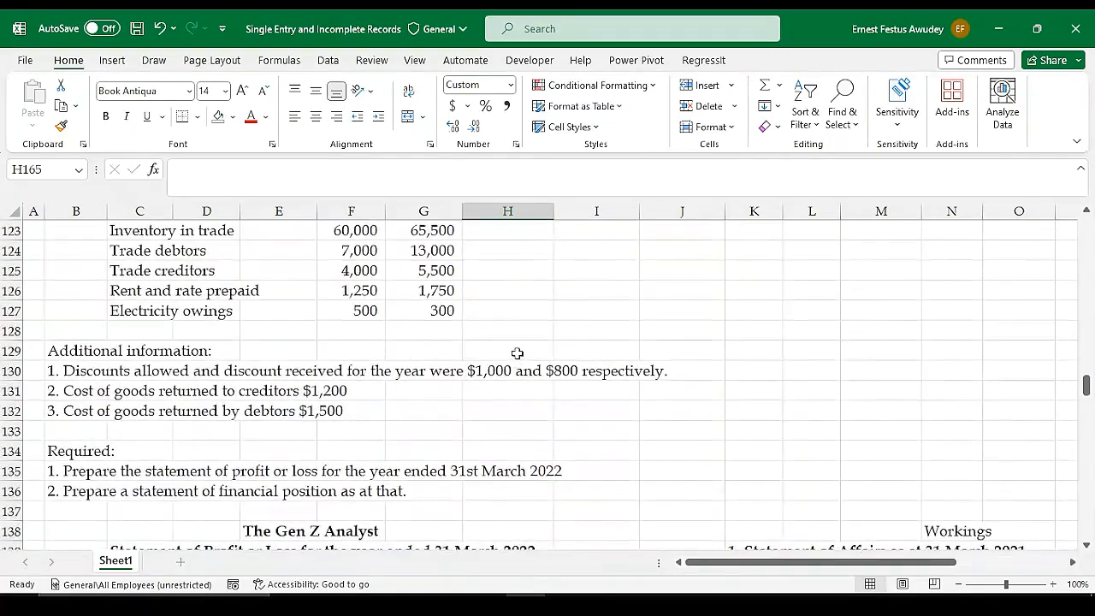
scroll(518, 354, up, 3)
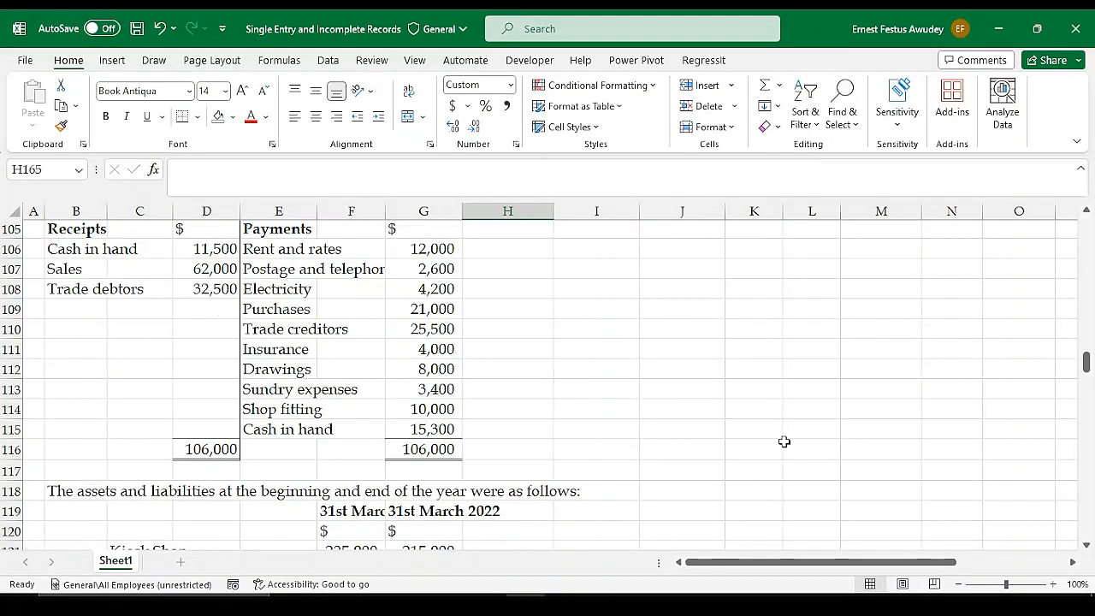
scroll(454, 384, down, 1)
scroll(402, 366, up, 1)
scroll(453, 401, down, 1)
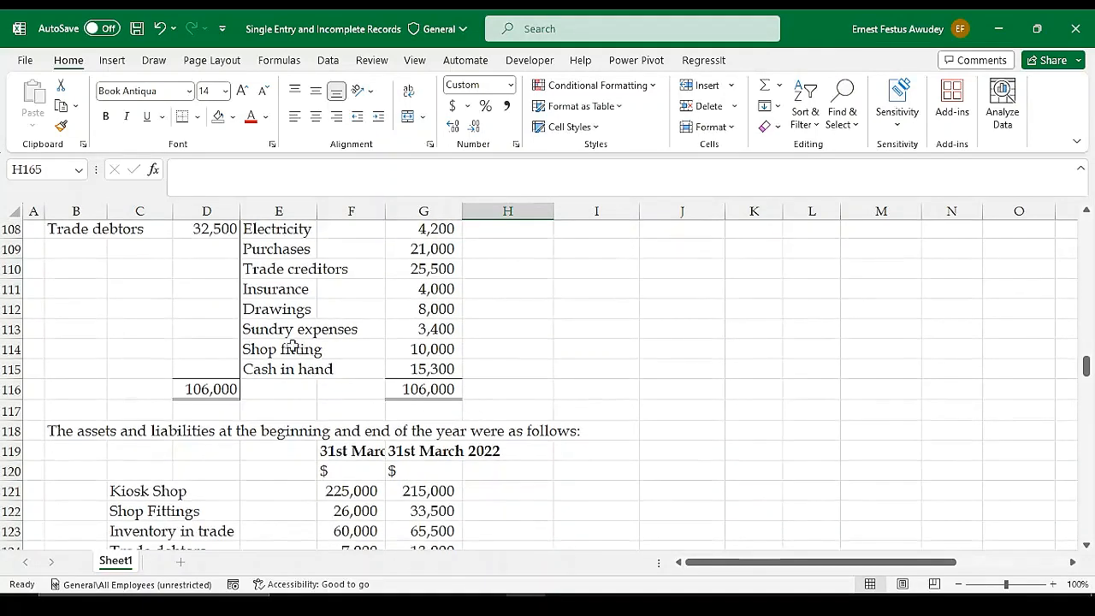
click(257, 312)
click(267, 368)
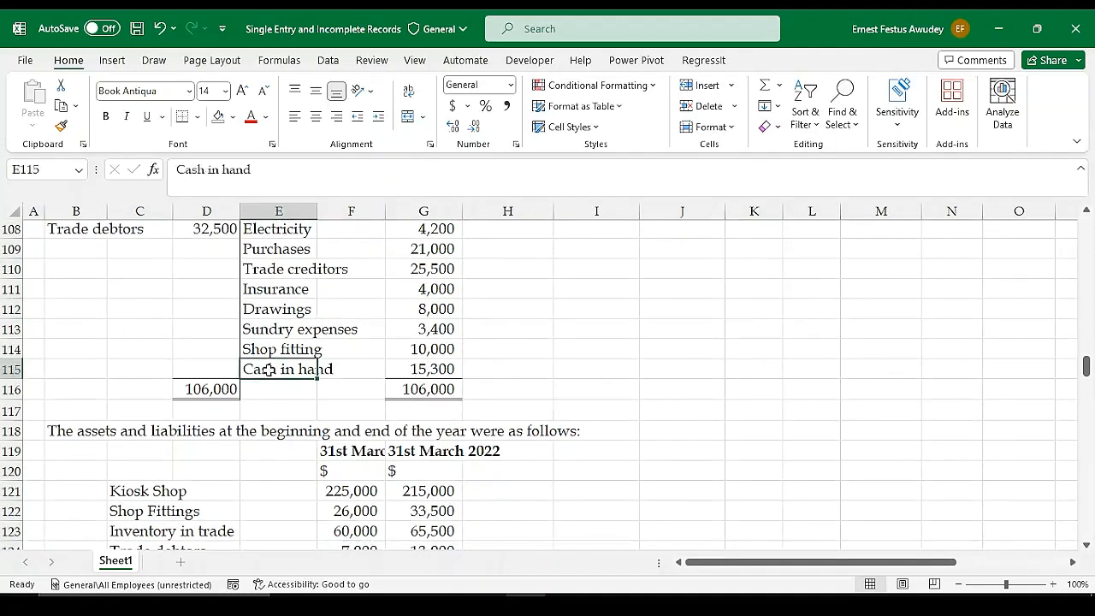
click(261, 311)
click(260, 370)
click(267, 349)
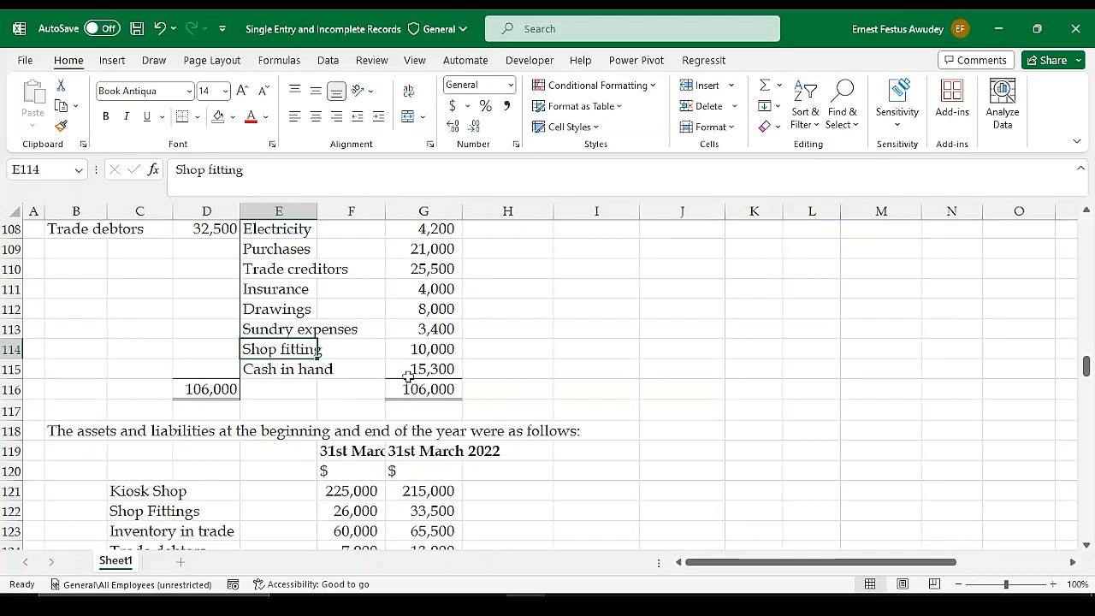
Review the Cash in hand, Trade debtors and Sales receipts, and return to the expenses section of the profit or loss statement
scroll(509, 384, up, 1)
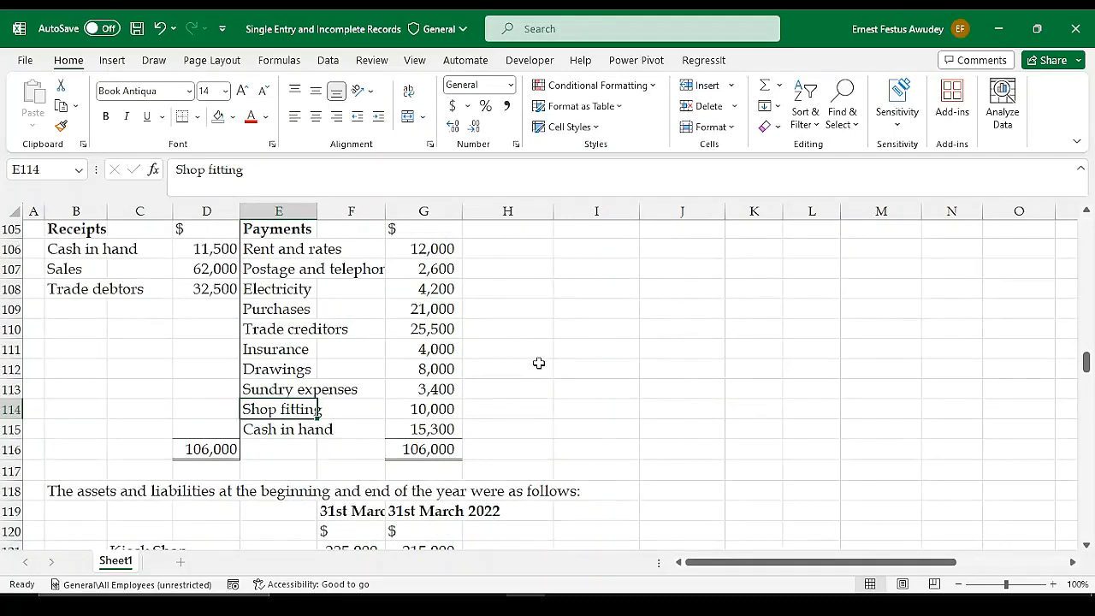
scroll(543, 368, down, 1)
scroll(479, 368, up, 1)
click(203, 249)
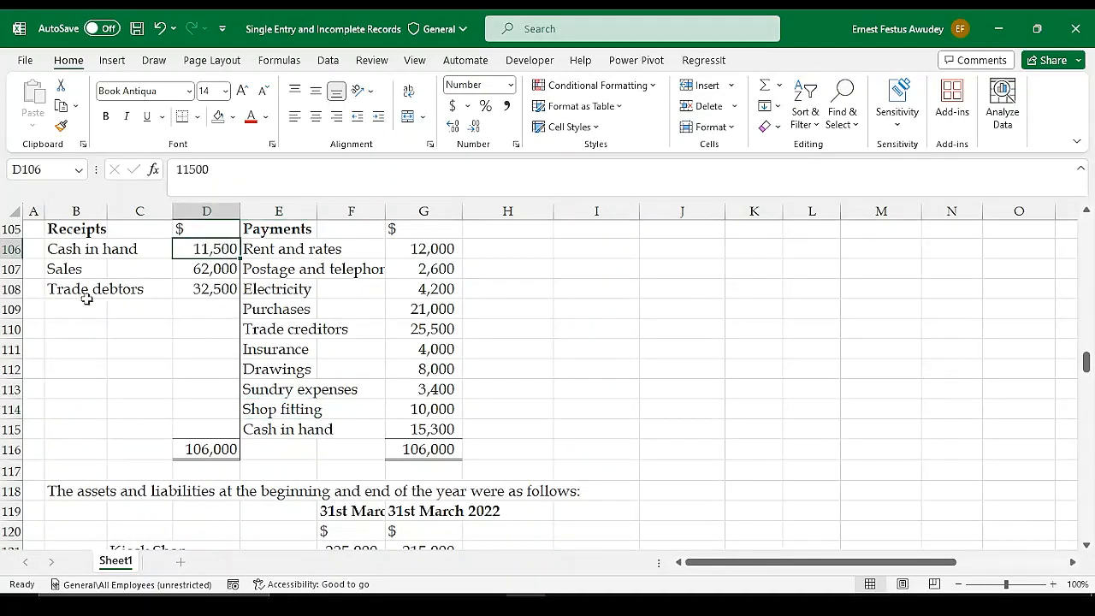
click(213, 291)
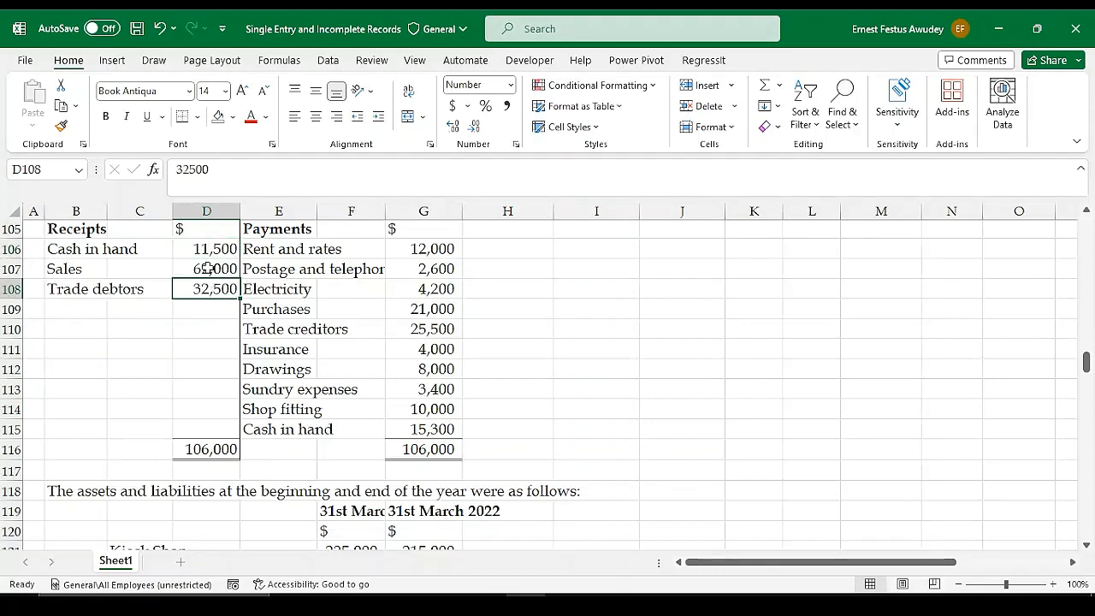
click(207, 268)
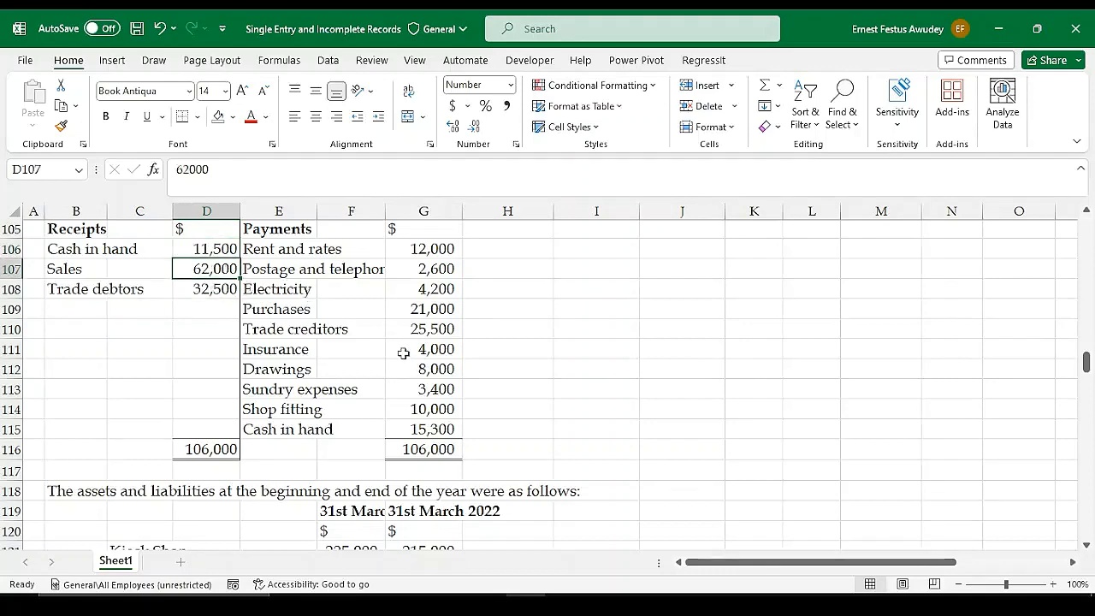
scroll(445, 368, down, 7)
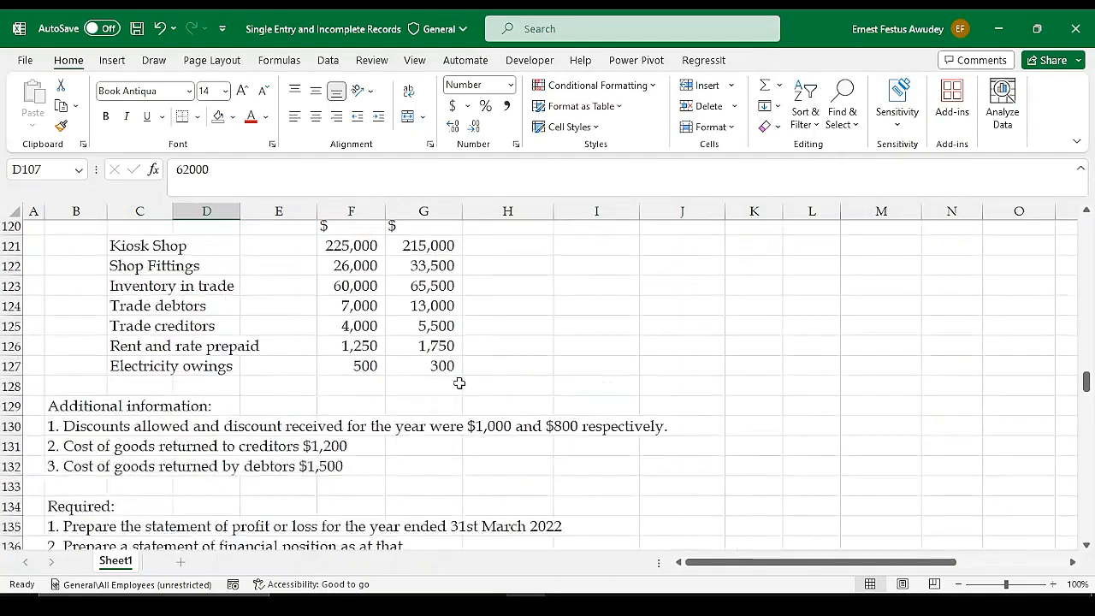
scroll(460, 382, down, 4)
scroll(599, 419, down, 7)
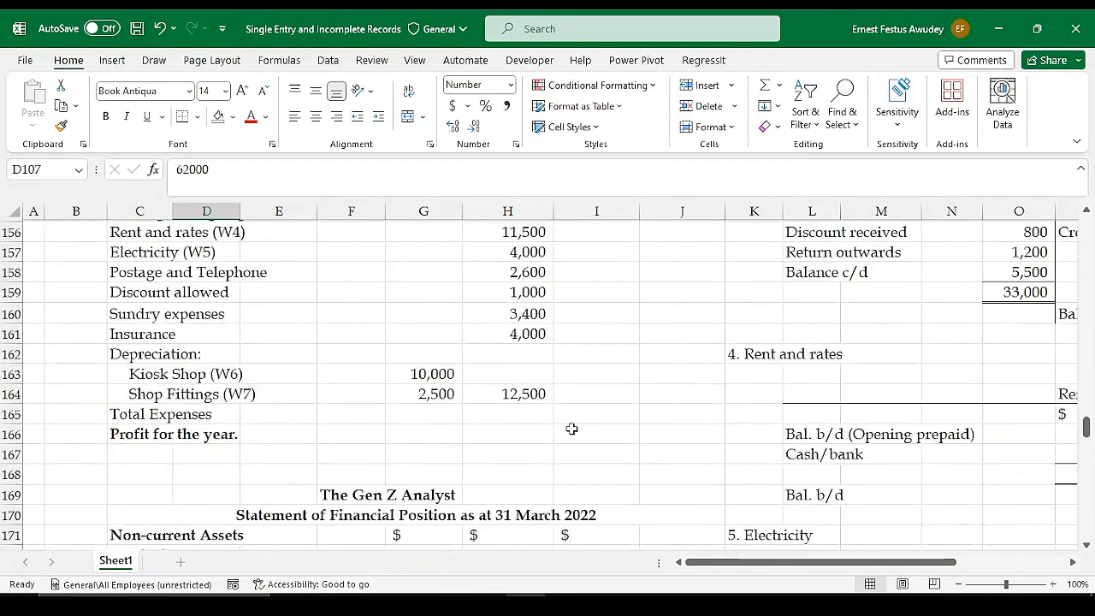
Total the operating expenses from Rent and rates through depreciation in H165 with =SUM(H156:H164)
click(522, 356)
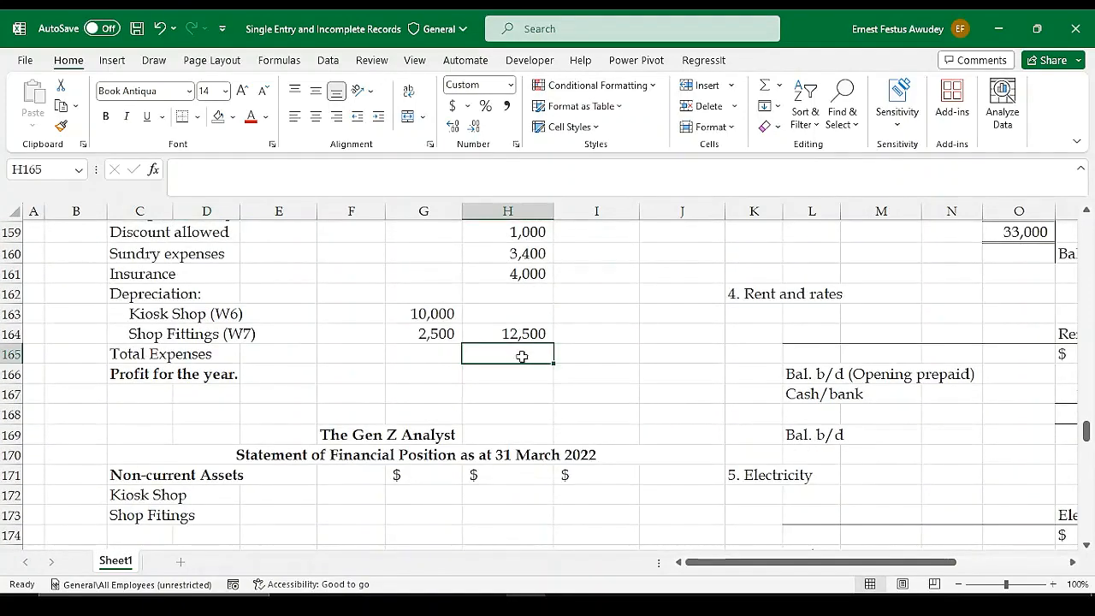
key(alt+equal)
key(shift+Up)
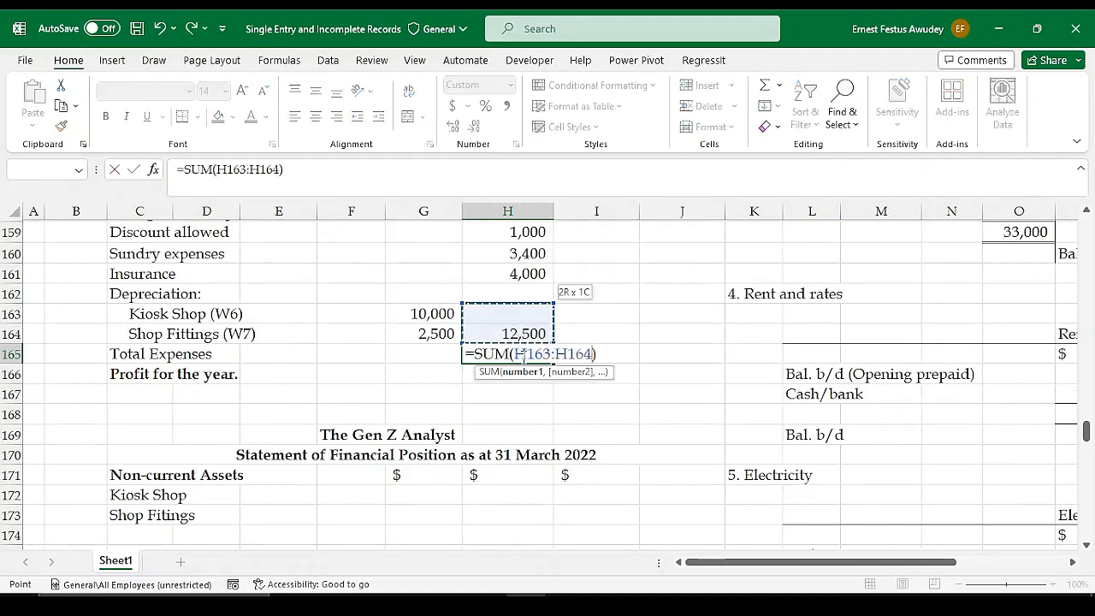
key(shift+Up)
key(shift+Up)
key(shift+Up)
key(shift+Up)
key(shift+Up)
key(shift+Up)
key(shift+Up)
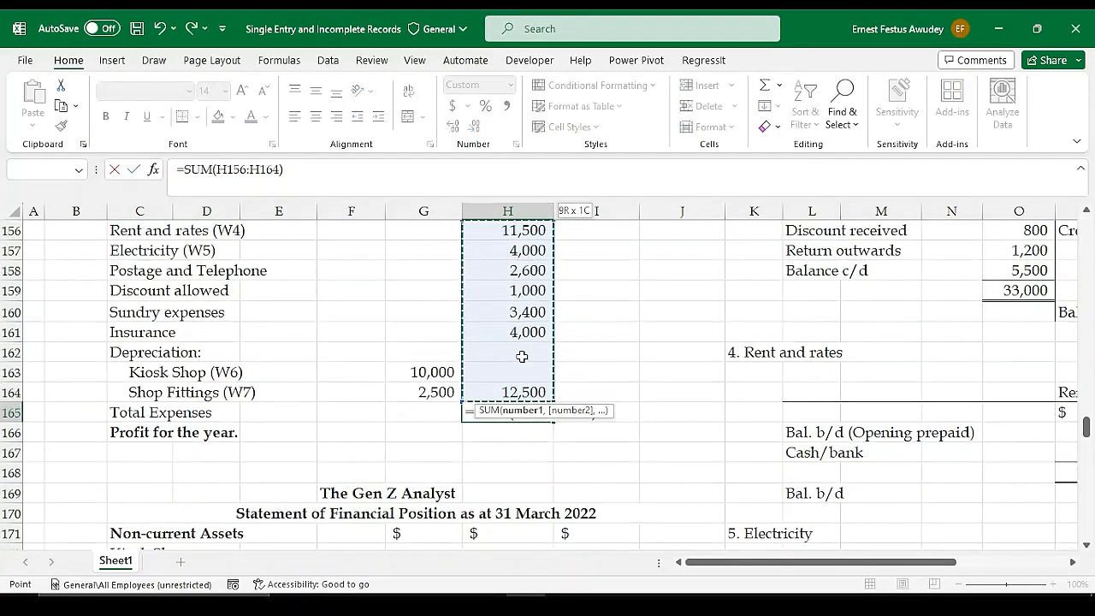
scroll(522, 356, up, 1)
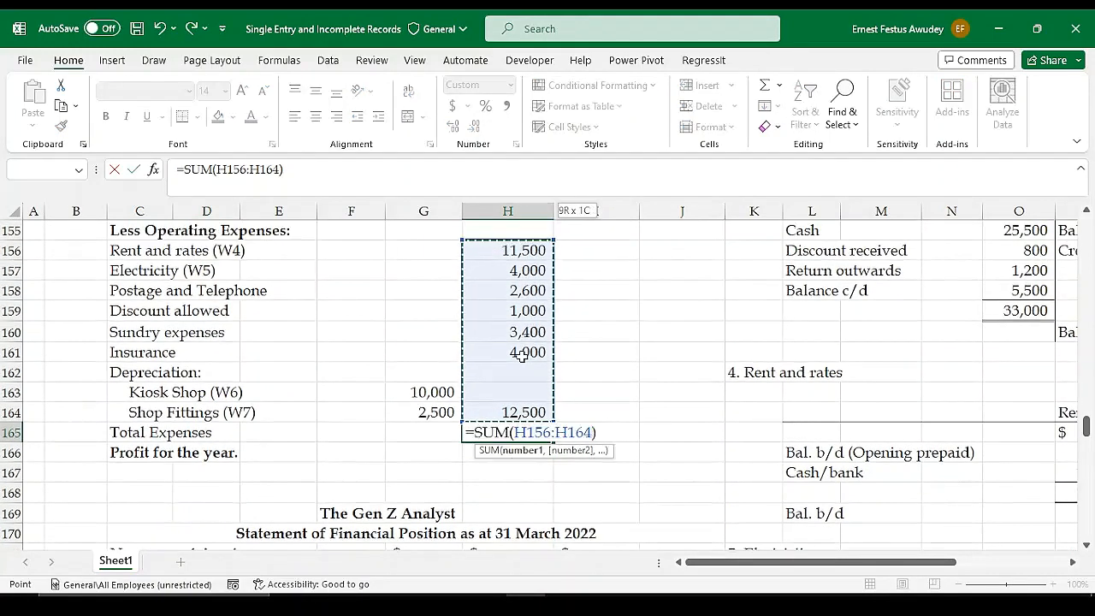
key(Return)
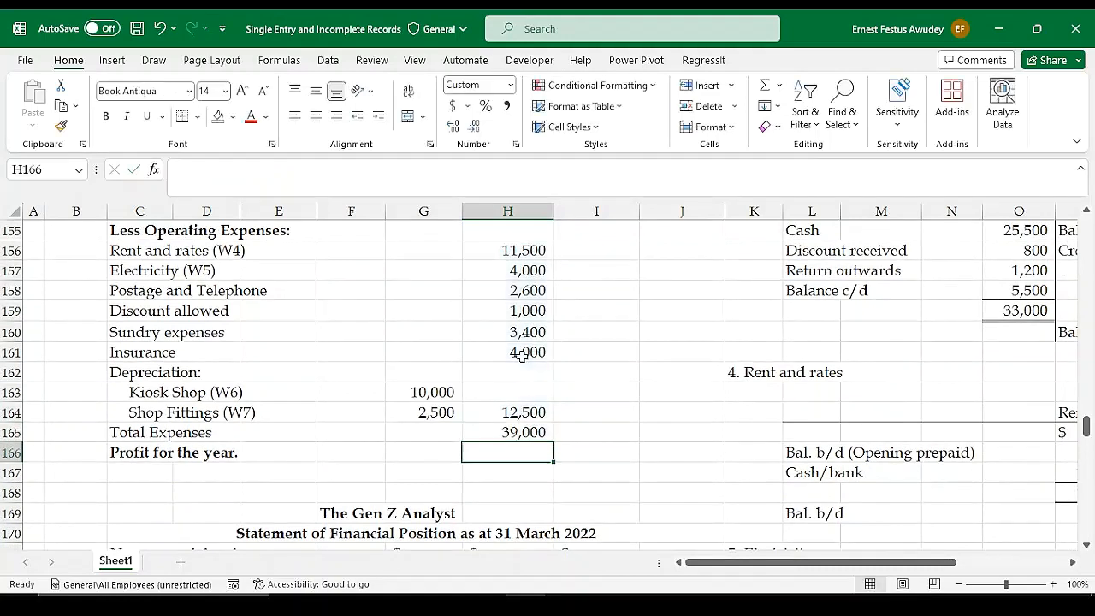
Move the Total Expenses formula from H165 to I165 and add a bottom border under the depreciation total in H164
click(522, 433)
key(ctrl+c)
click(576, 433)
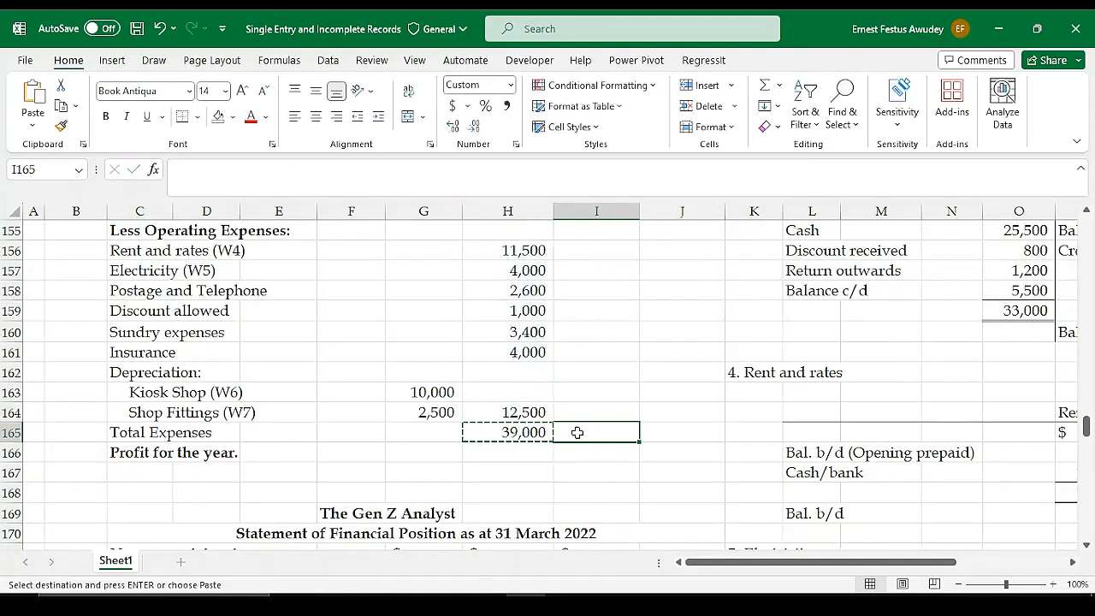
key(ctrl+v)
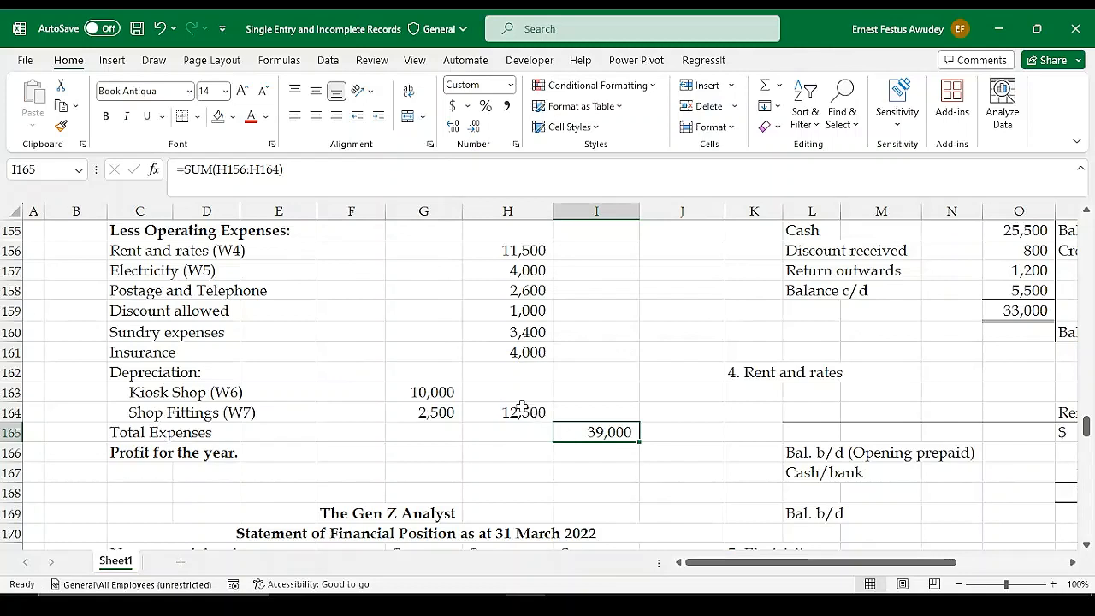
click(522, 410)
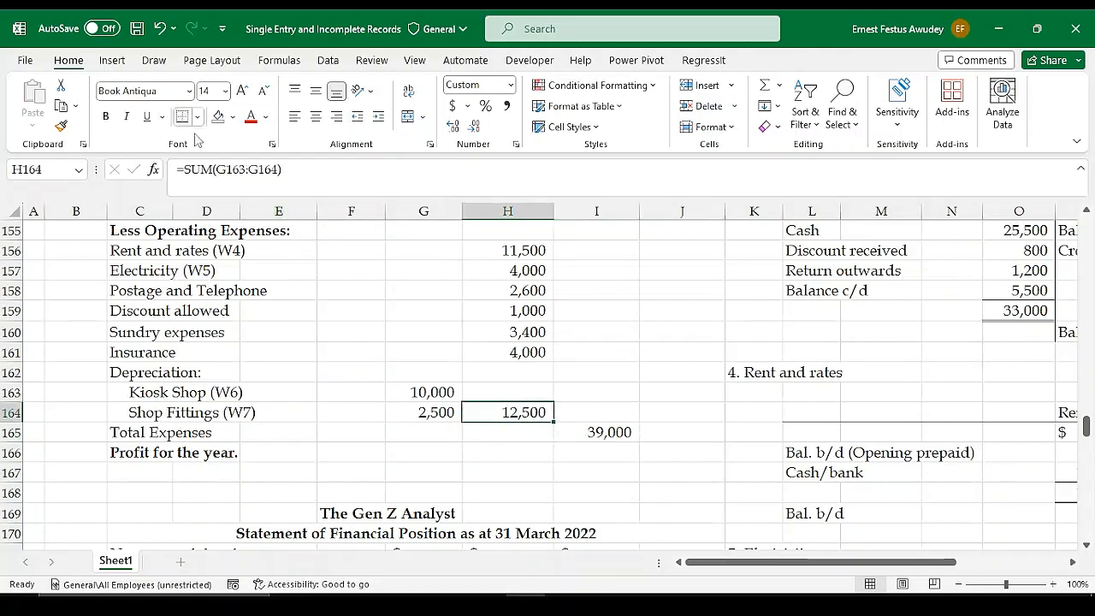
Calculate the profit for the year in I166 as total income less Total Expenses with =I154-I165
click(598, 451)
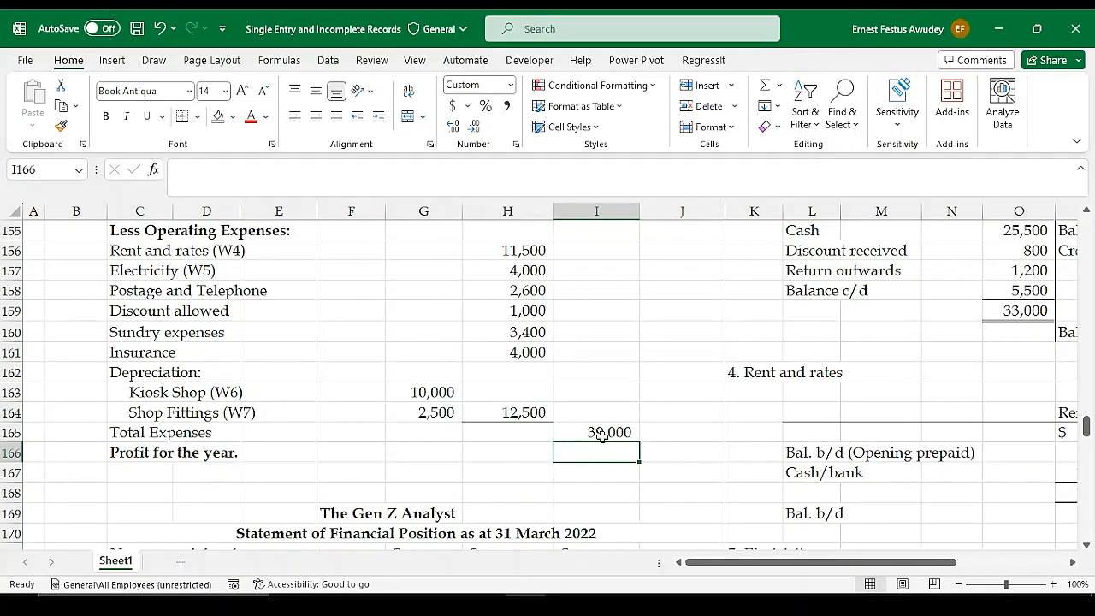
text(=)
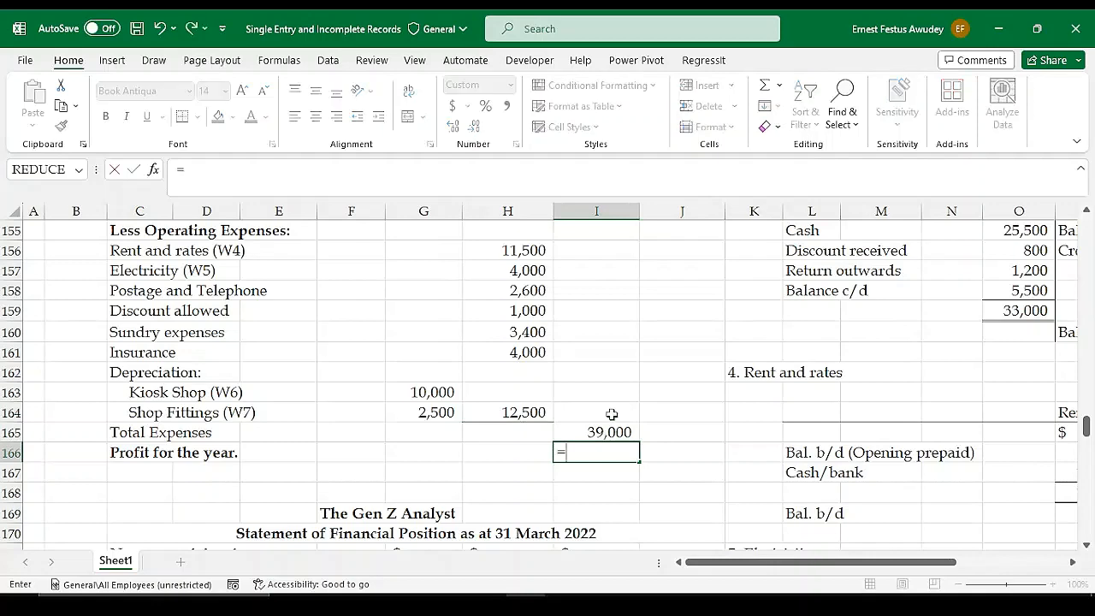
scroll(611, 416, up, 1)
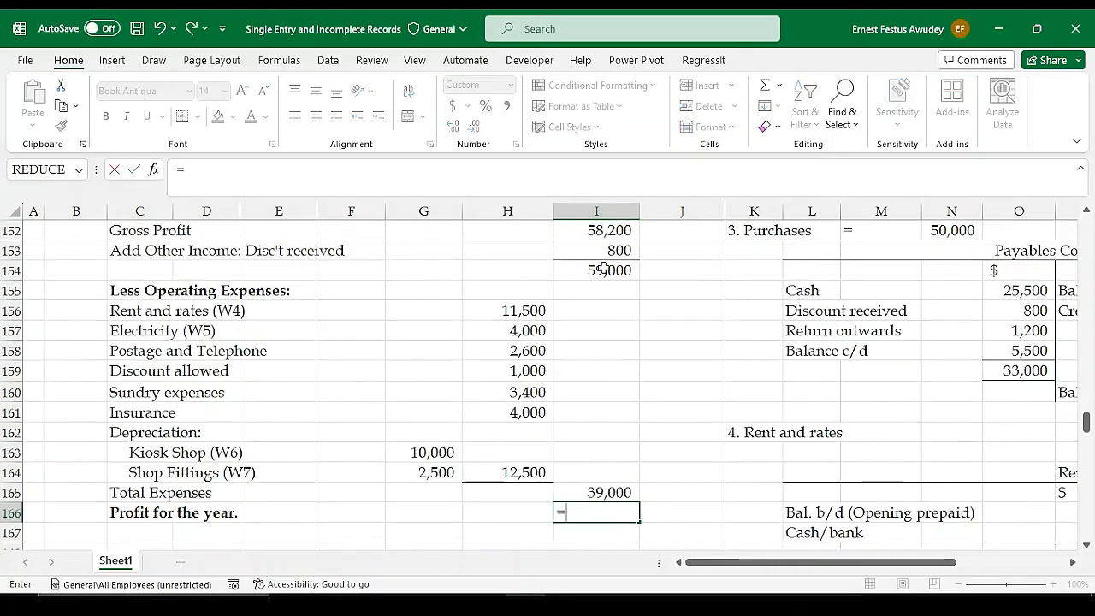
click(603, 270)
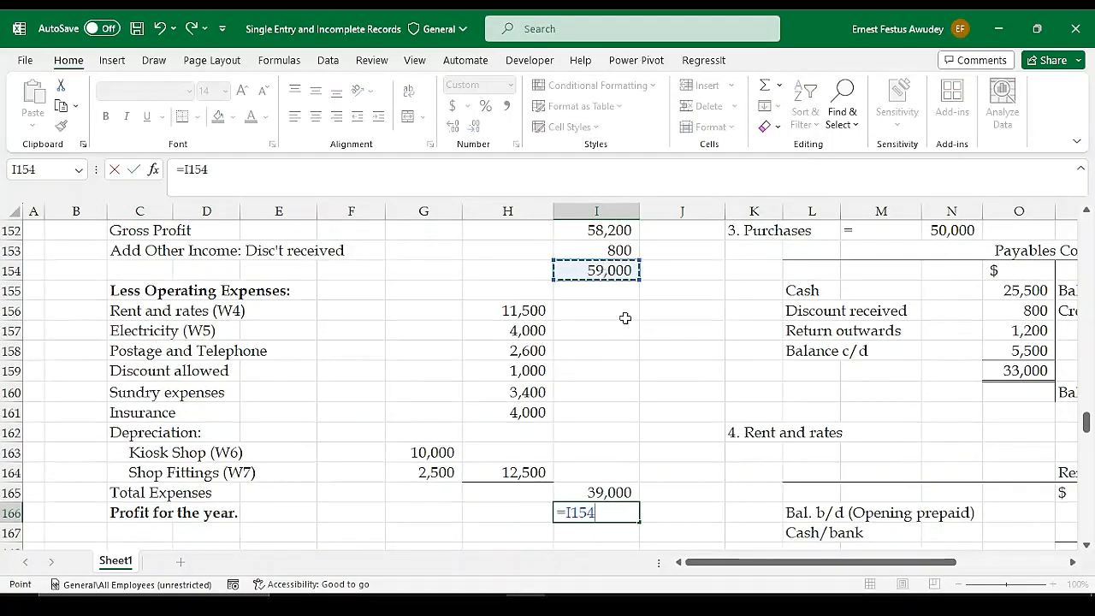
text(-)
scroll(619, 467, up, 1)
scroll(614, 496, down, 1)
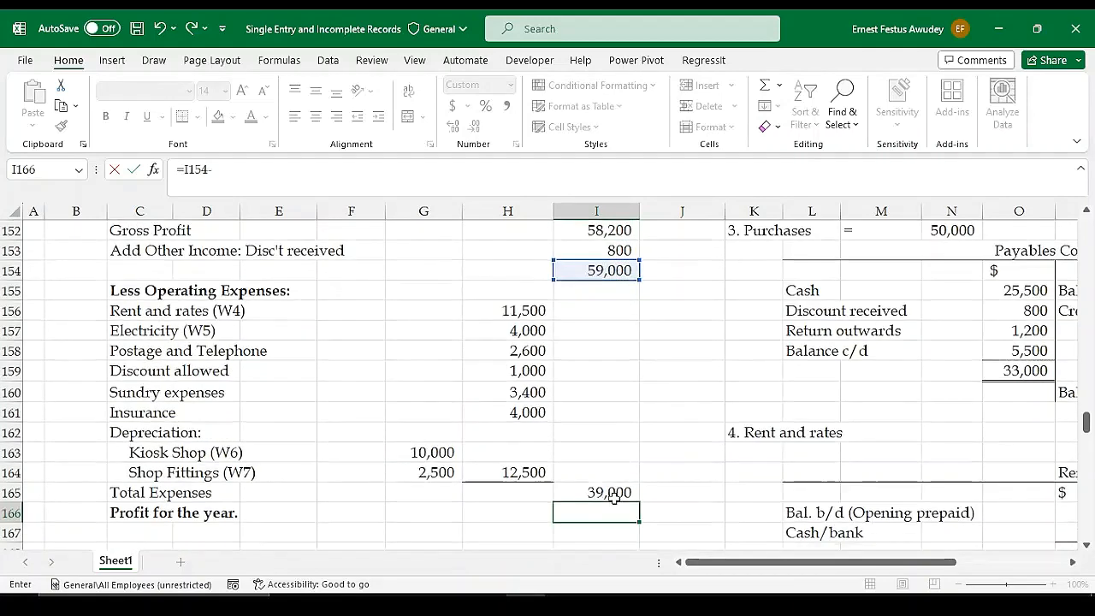
click(614, 494)
key(Return)
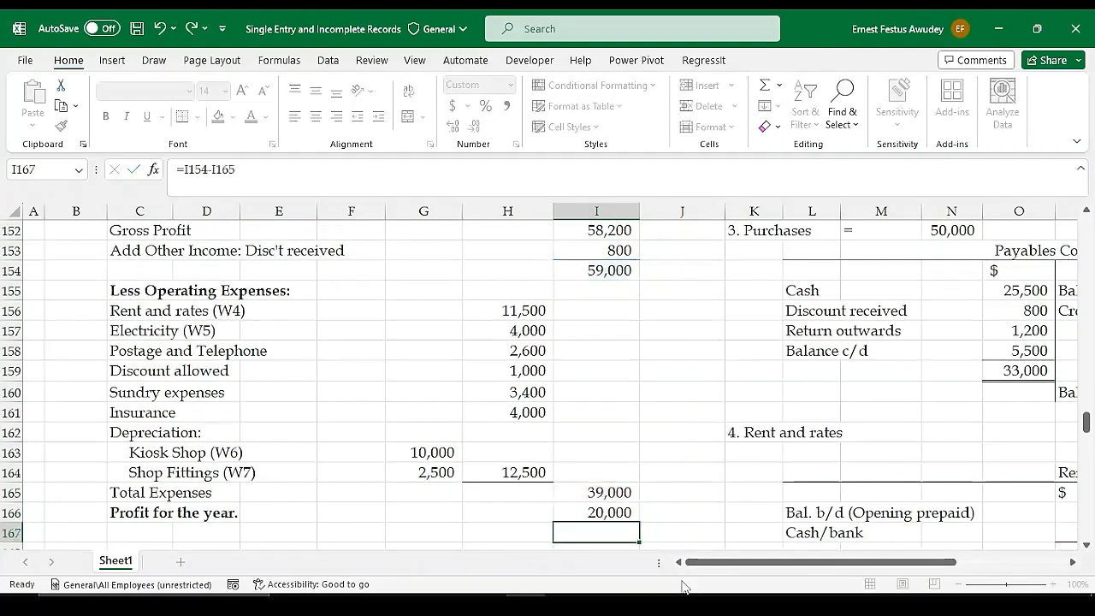
Apply a Top and Double Bottom Border to the profit for the year in I166
click(596, 496)
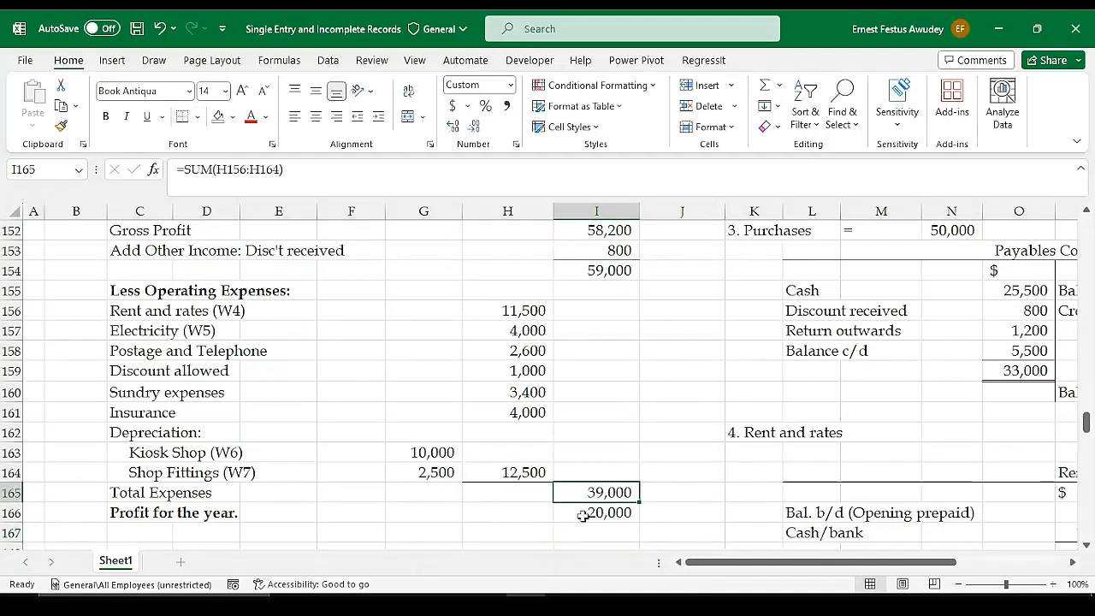
click(623, 514)
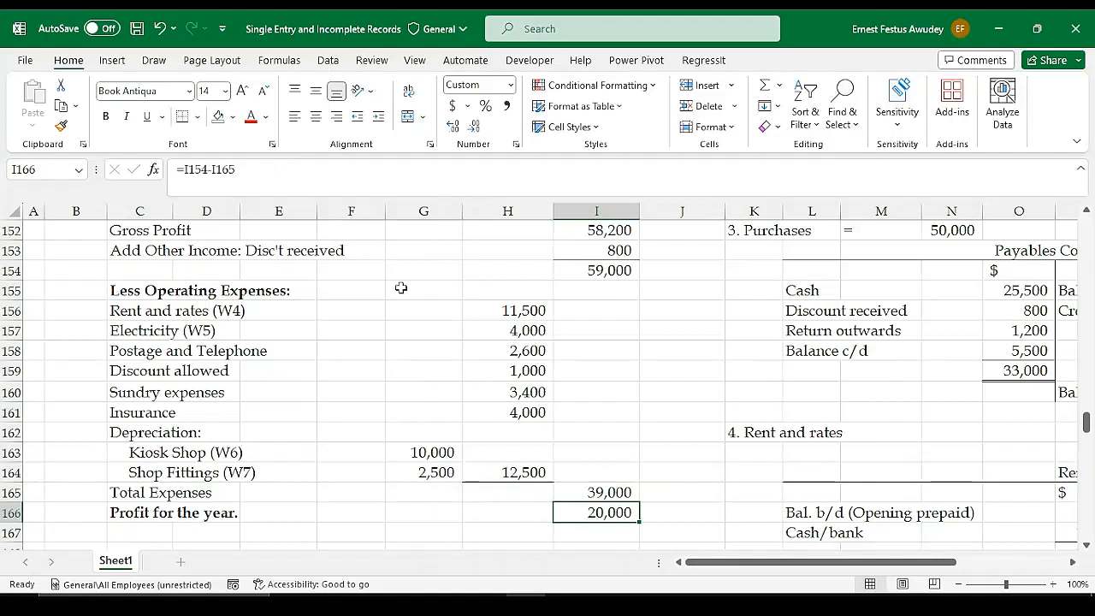
click(198, 116)
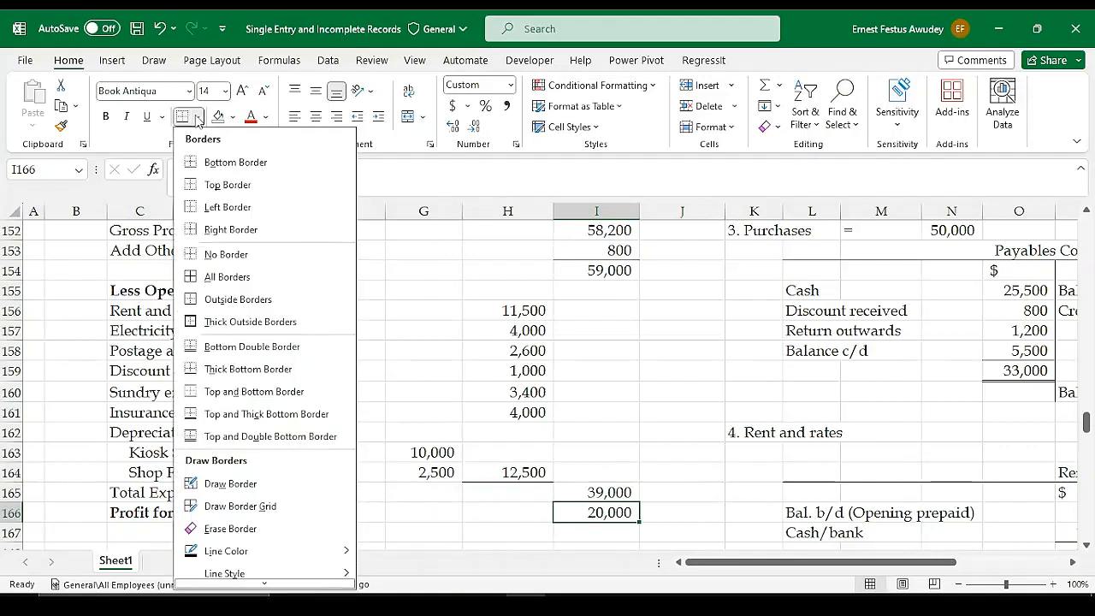
click(214, 438)
key(Right)
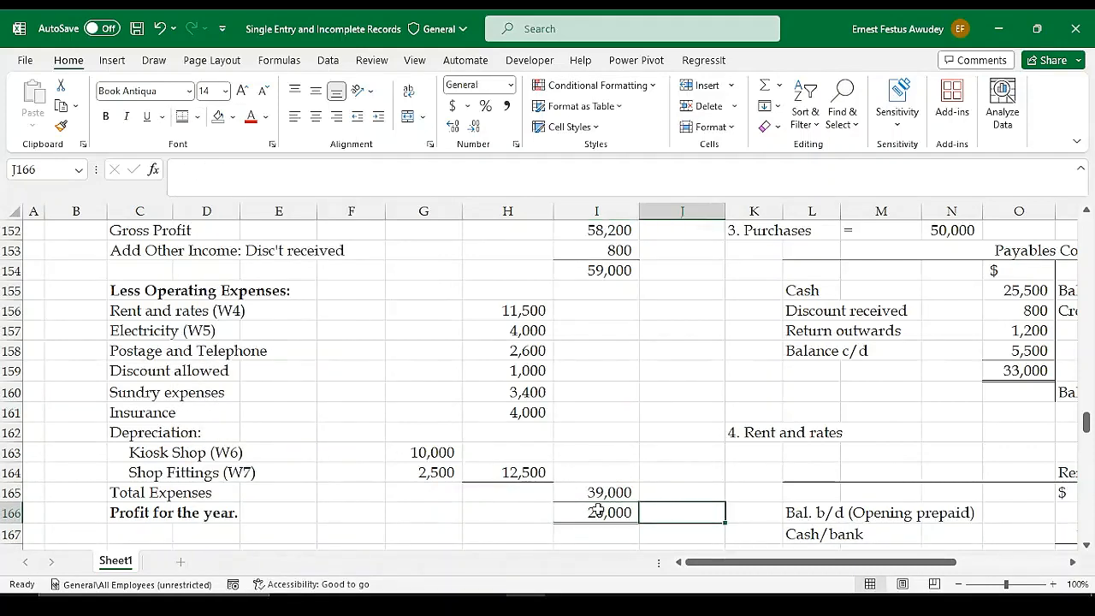
Review the completed statement of profit or loss and the blank Statement of Financial Position layout below it
scroll(599, 506, down, 2)
click(646, 452)
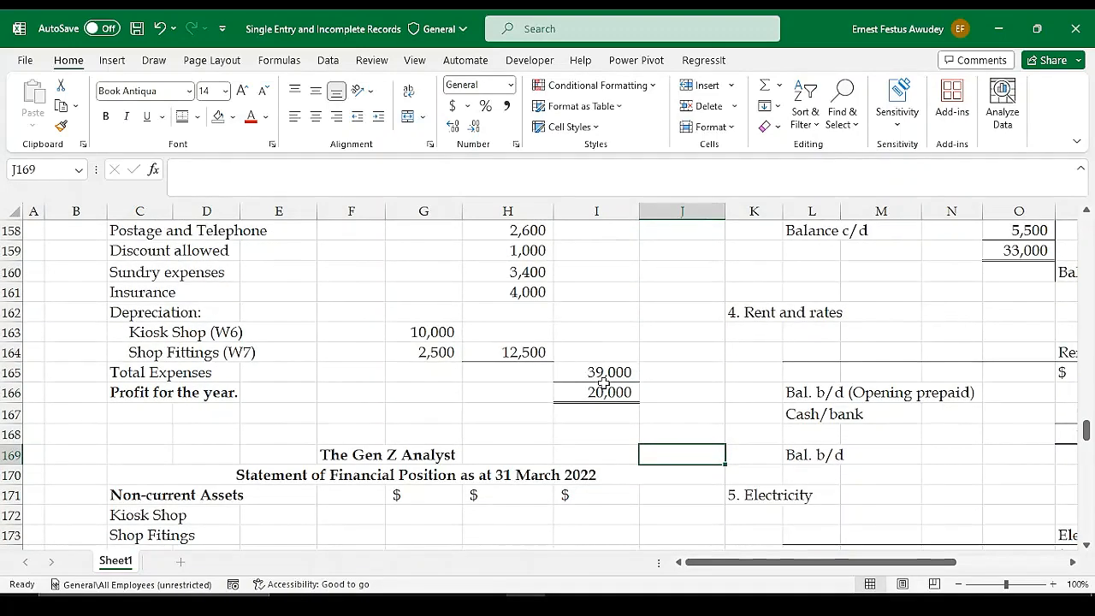
scroll(584, 342, up, 8)
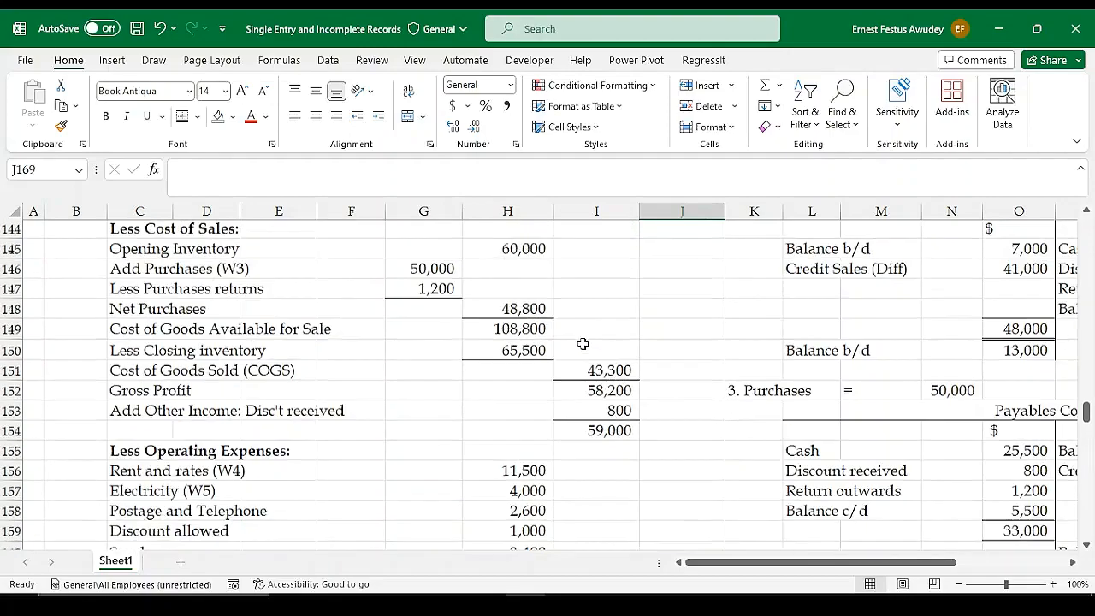
scroll(583, 342, down, 2)
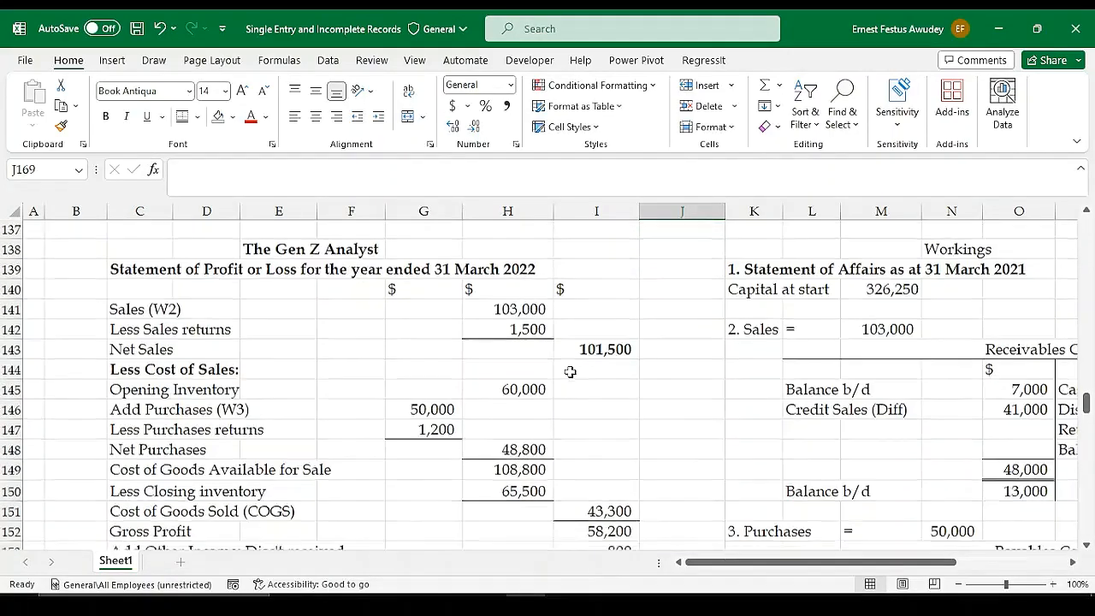
scroll(570, 370, up, 1)
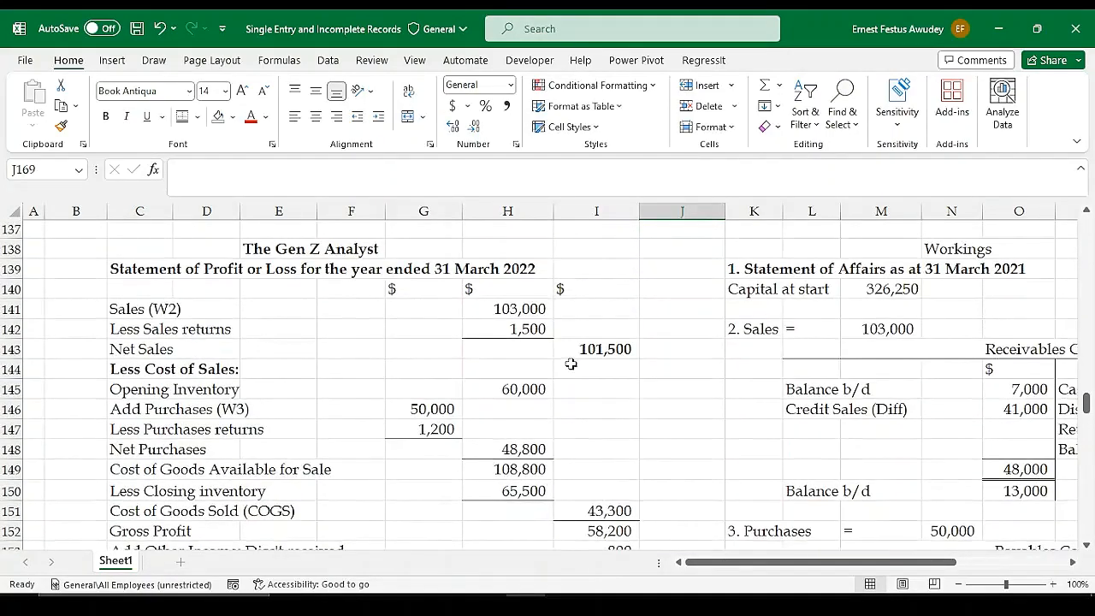
scroll(571, 365, down, 7)
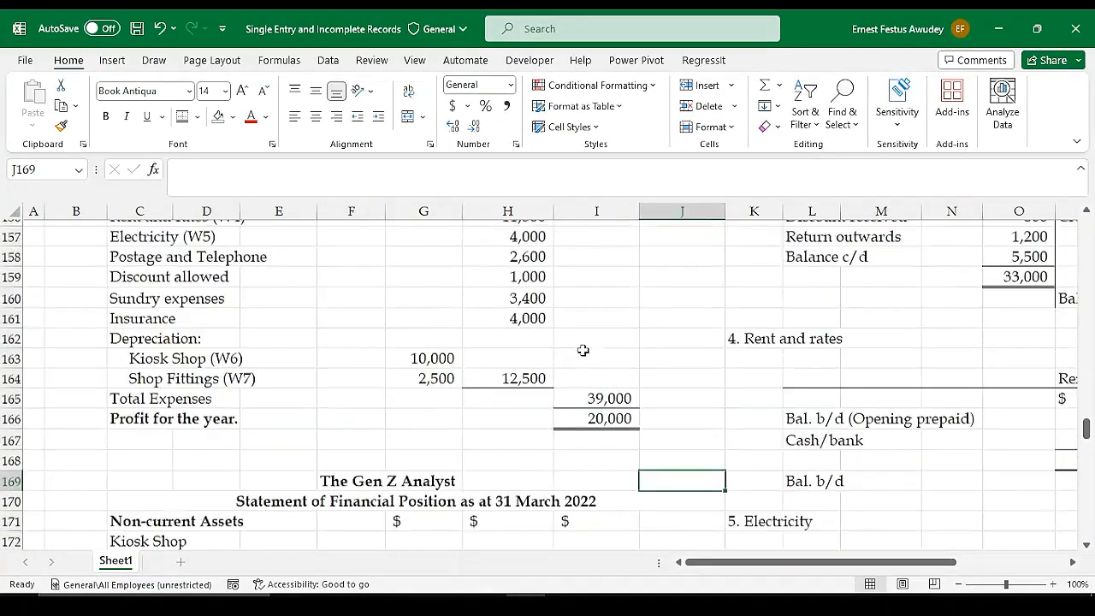
scroll(583, 350, down, 4)
scroll(584, 345, up, 1)
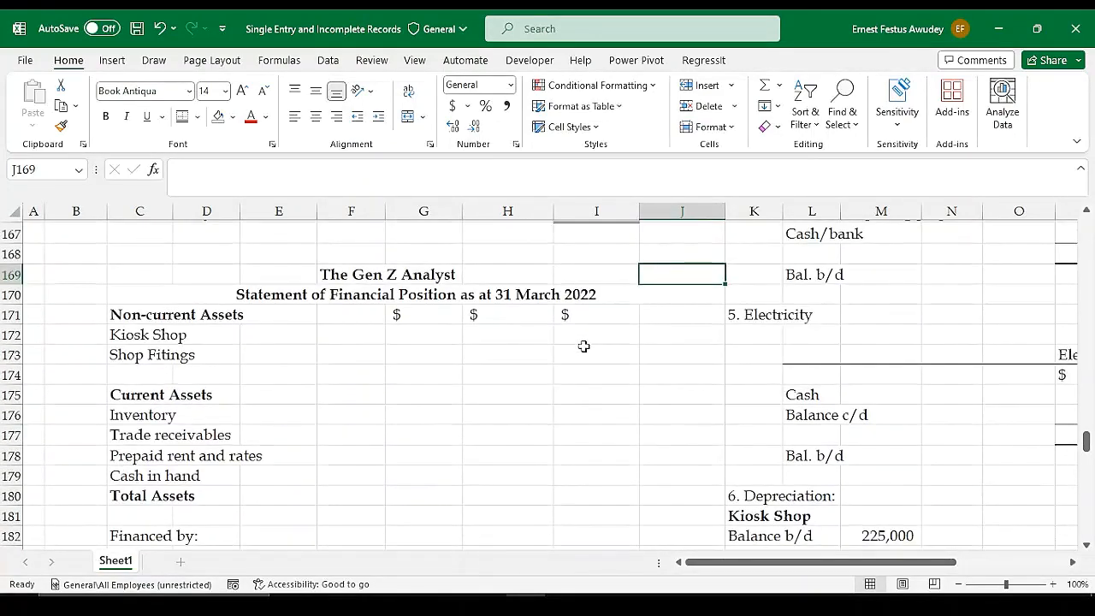
scroll(583, 346, down, 1)
scroll(584, 346, up, 1)
click(841, 606)
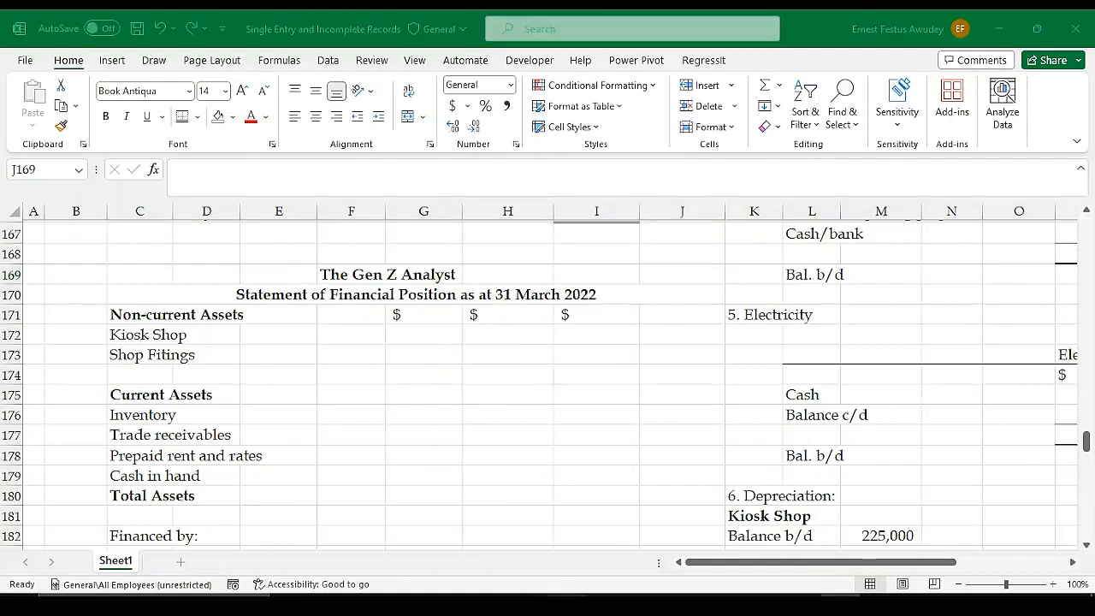
click(351, 396)
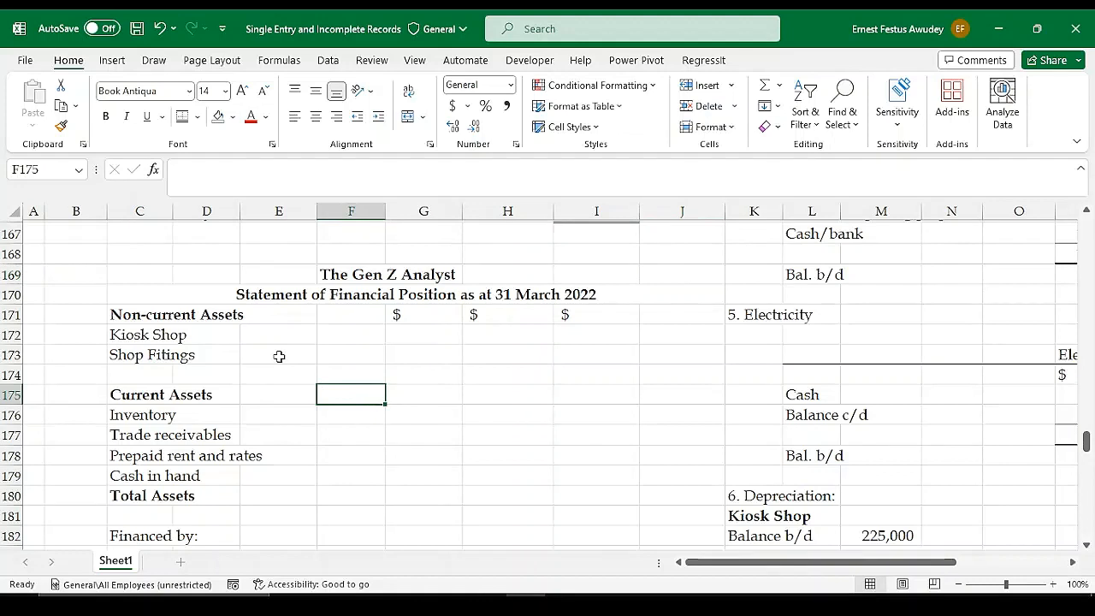
Change the first amount column heading of the Statement of Financial Position, in G171, to "Cost ($)"
double_click(393, 314)
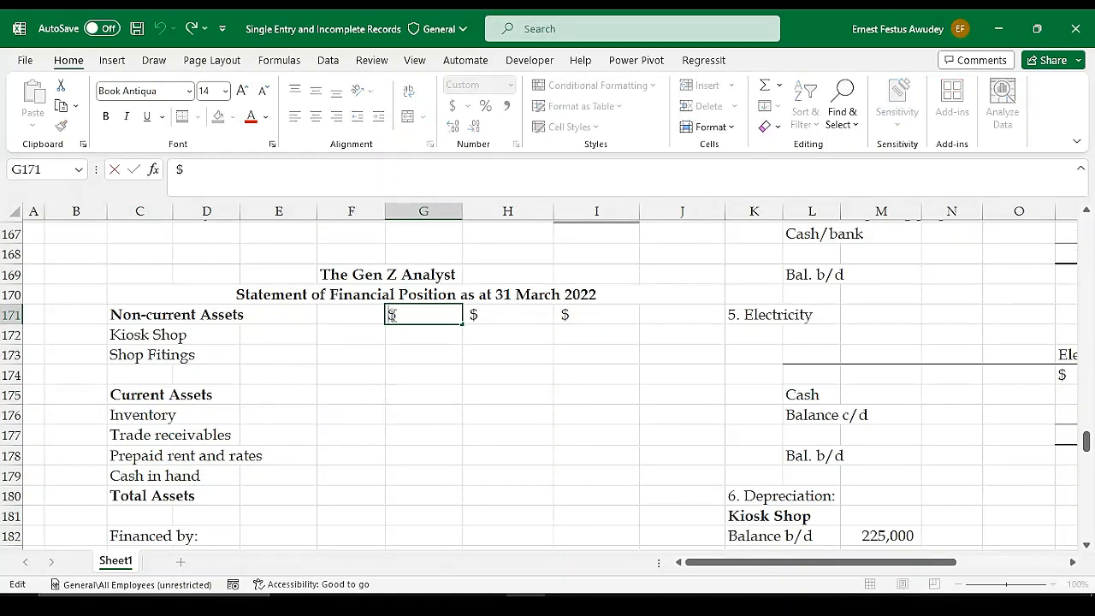
text(Cost)
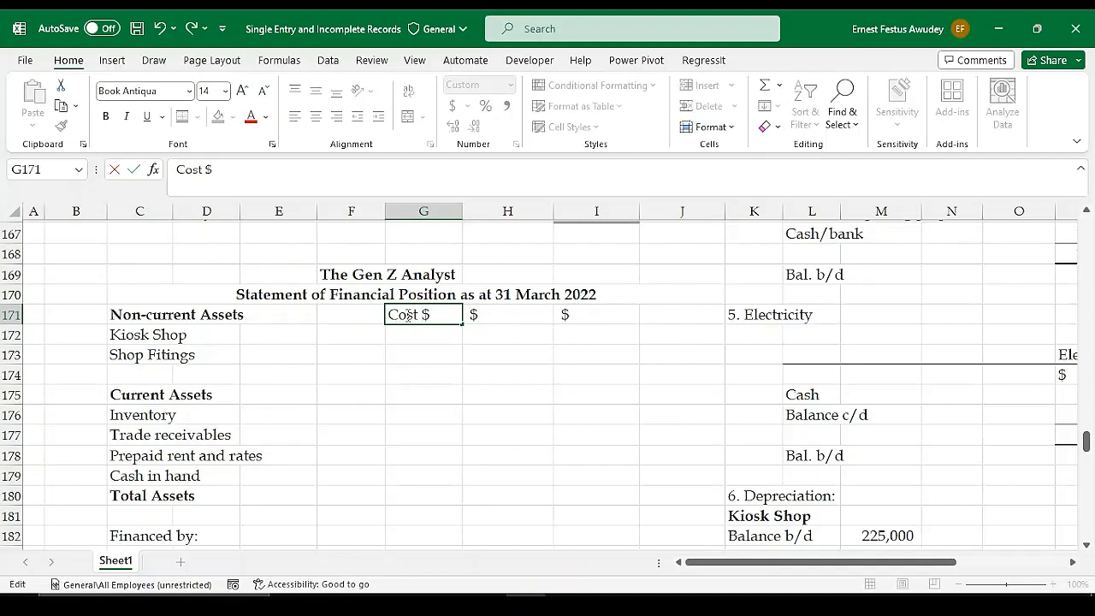
text( ()
key(Tab)
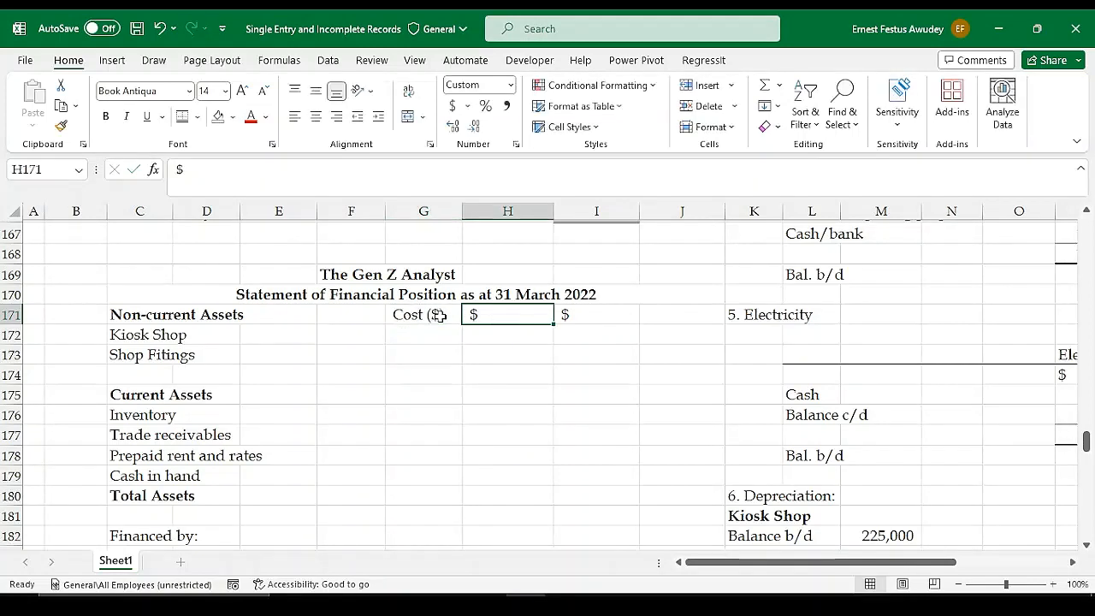
Change the second amount column heading in H171 to the depreciation label "Dep'n ()$"
double_click(469, 315)
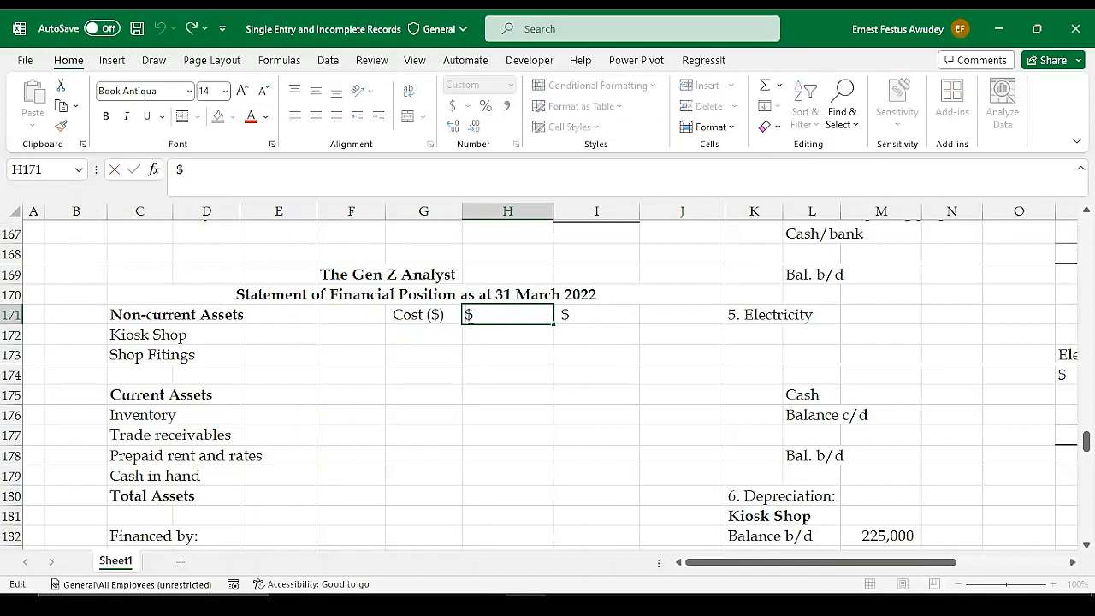
text(D)
text(pre)
key(BackSpace)
key(BackSpace)
key(BackSpace)
text(ep)
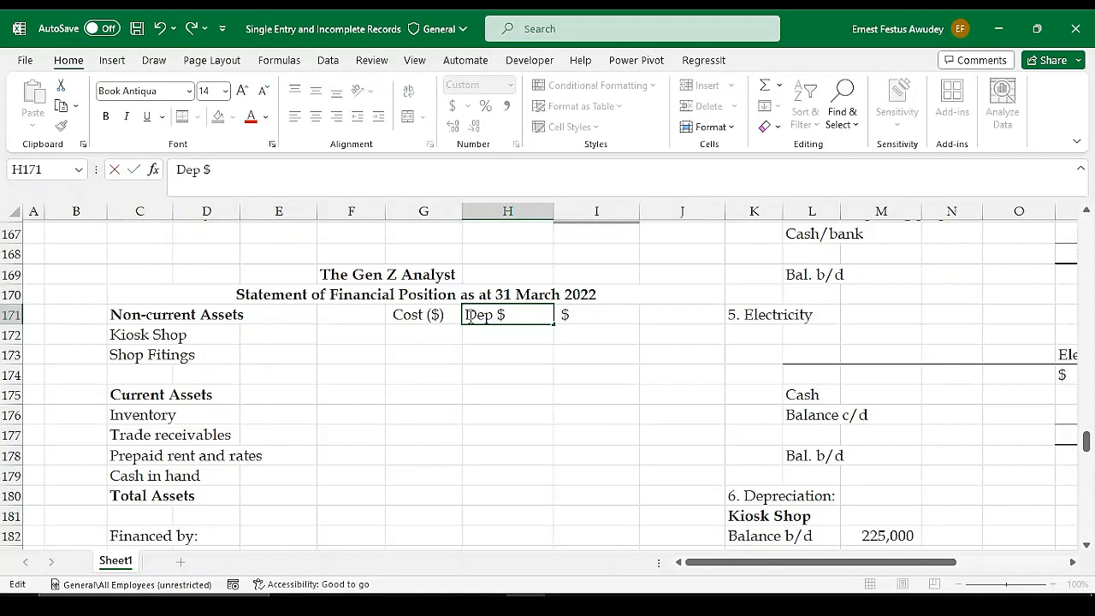
text( ())
text('n)
key(Tab)
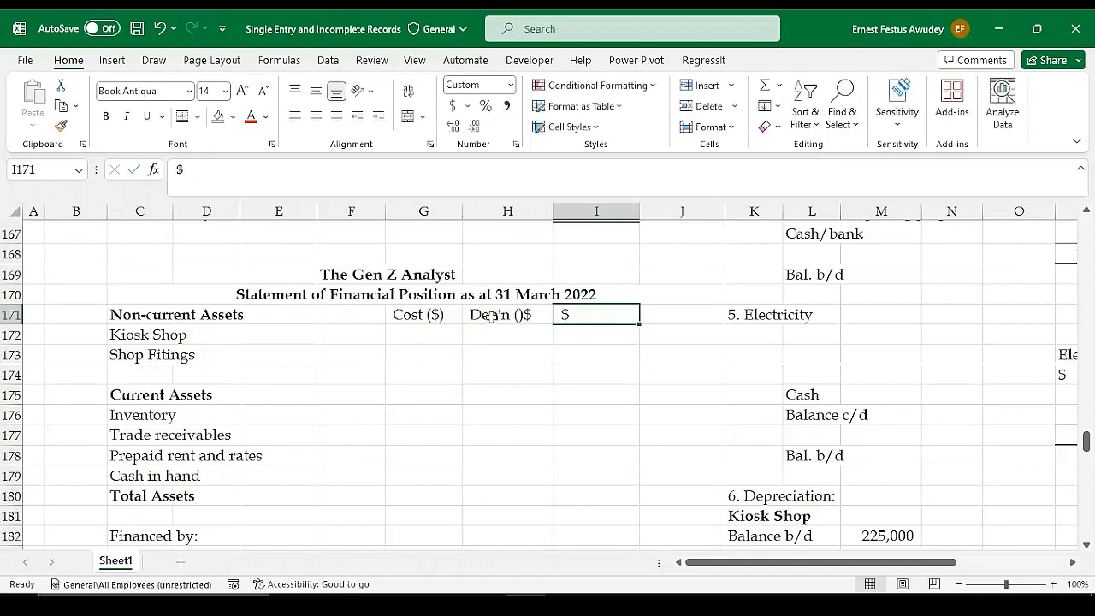
Change the third amount column heading in I171 to "NBV ($)"
double_click(562, 315)
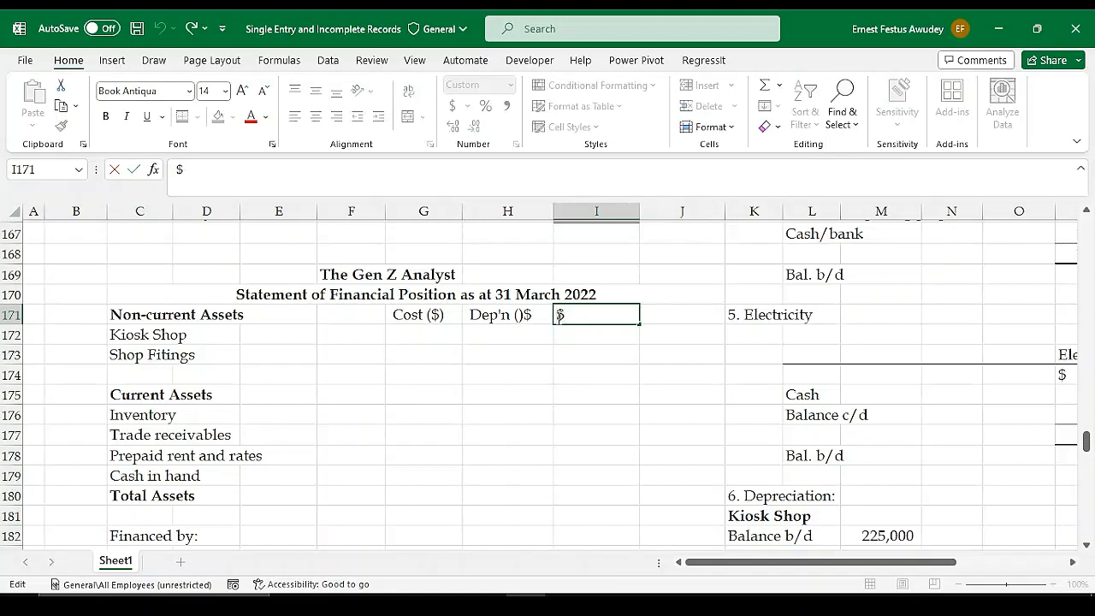
text(NBV)
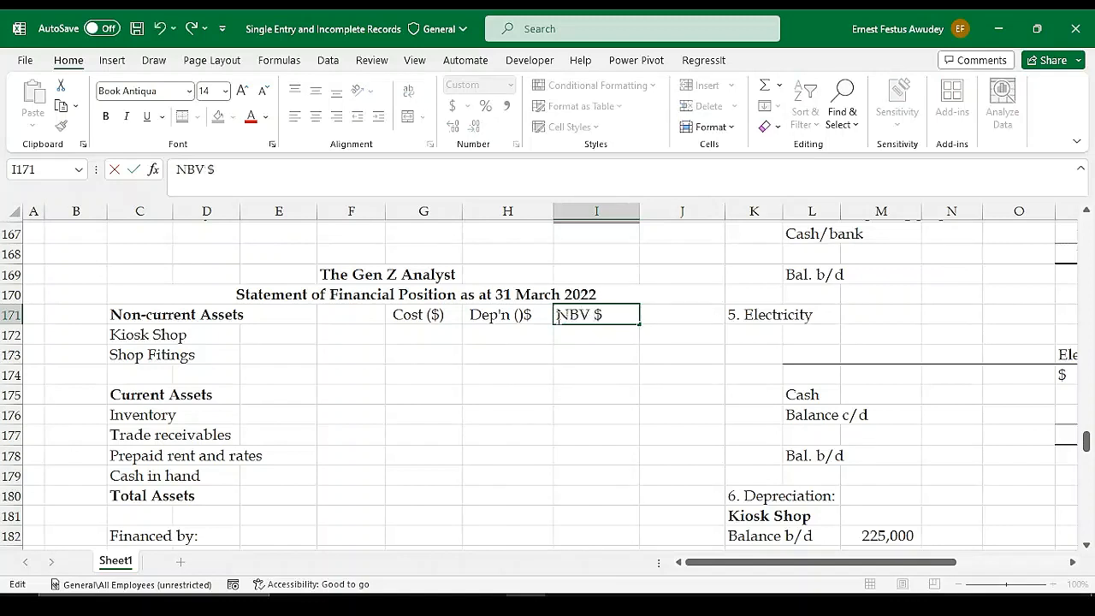
text( ())
key(BackSpace)
text())
key(Return)
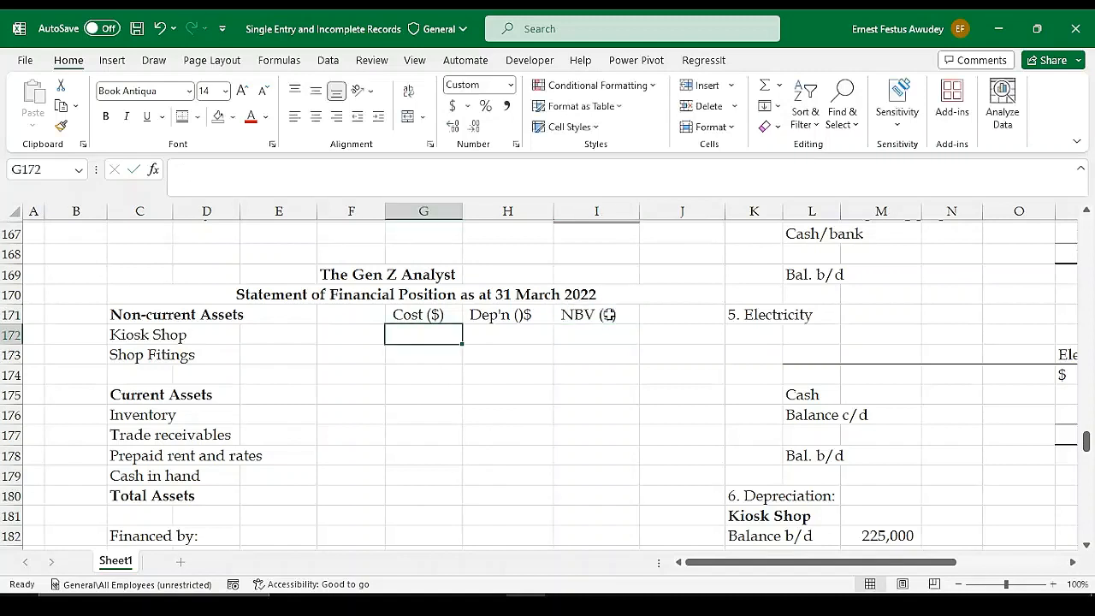
Link the Kiosk Shop cost in G172 to the Kiosk Shop balance b/d in M182 of the depreciation workings
click(404, 373)
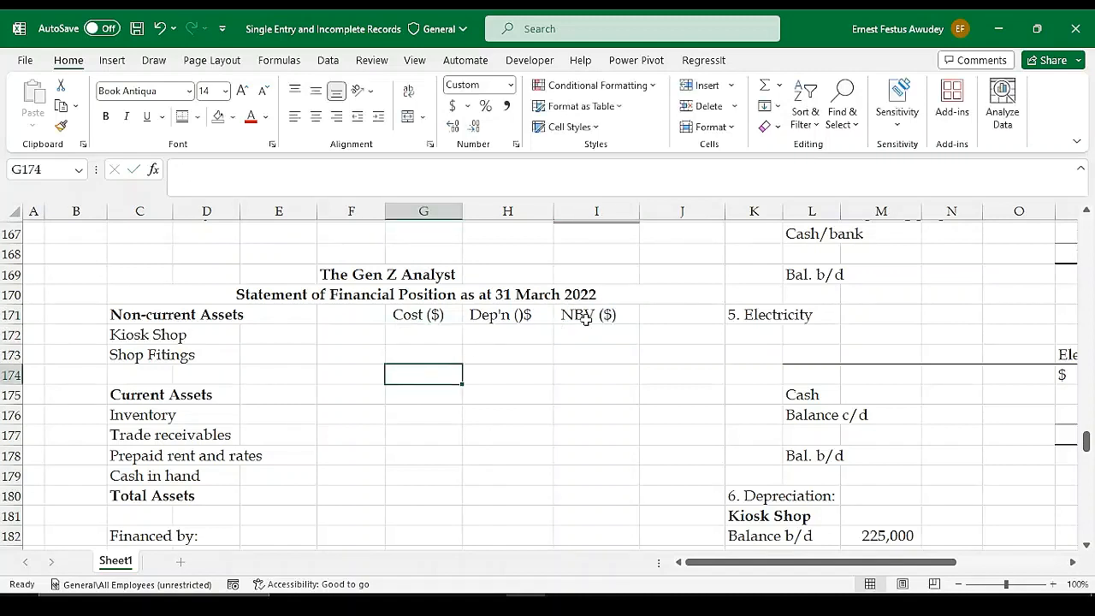
click(417, 337)
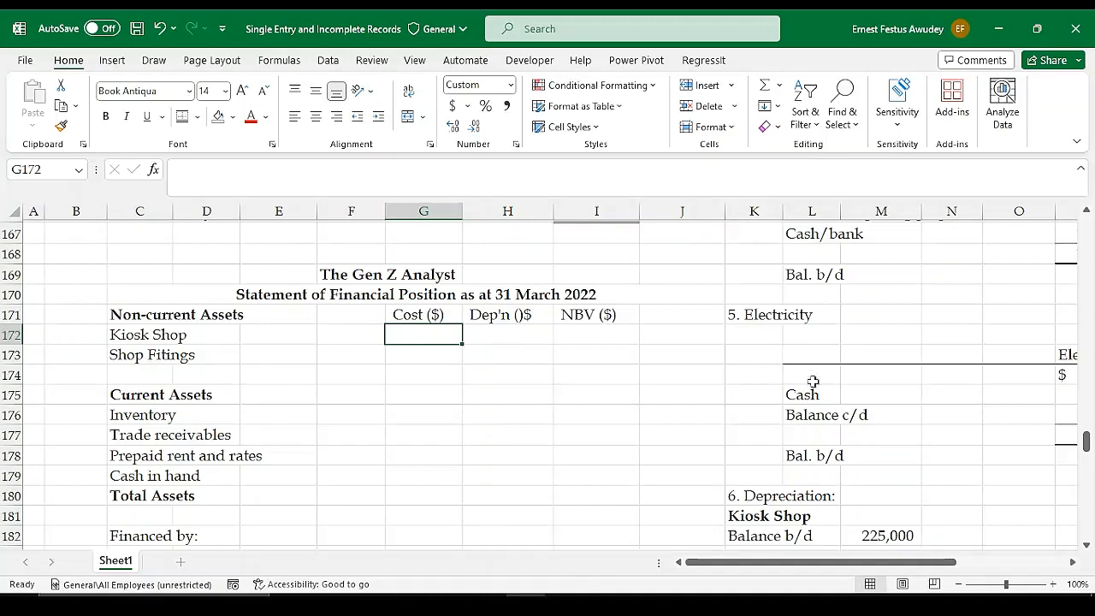
scroll(813, 383, down, 1)
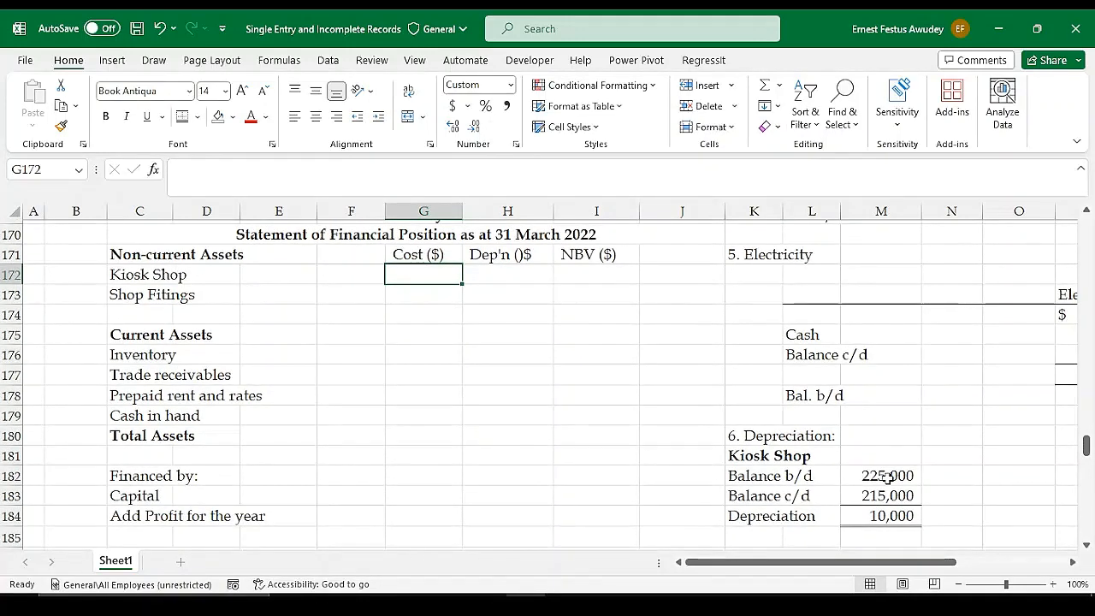
scroll(888, 477, down, 2)
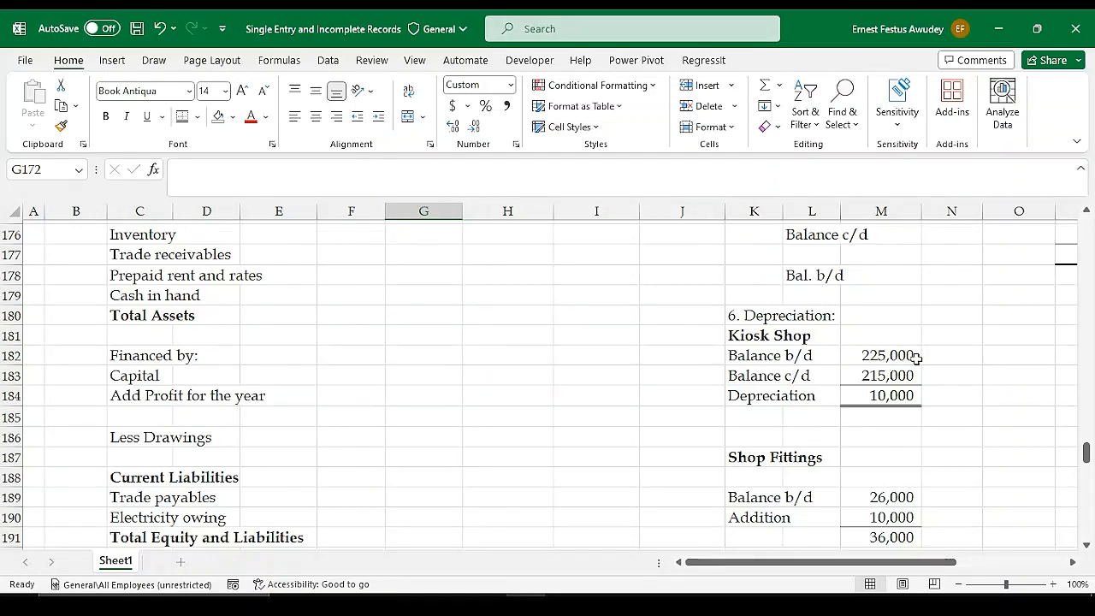
scroll(439, 368, up, 3)
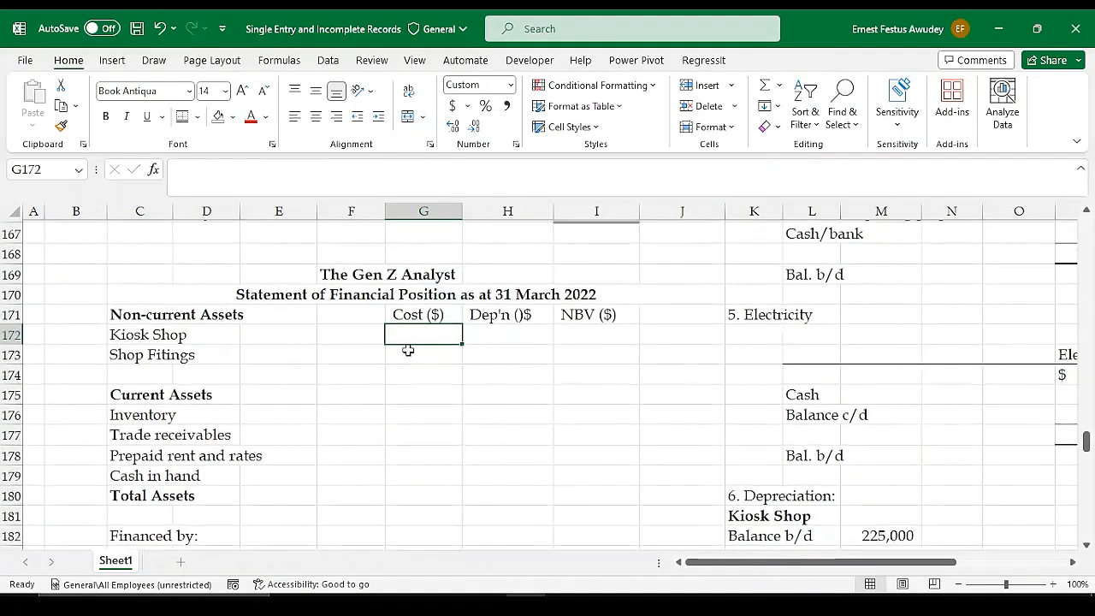
text(=)
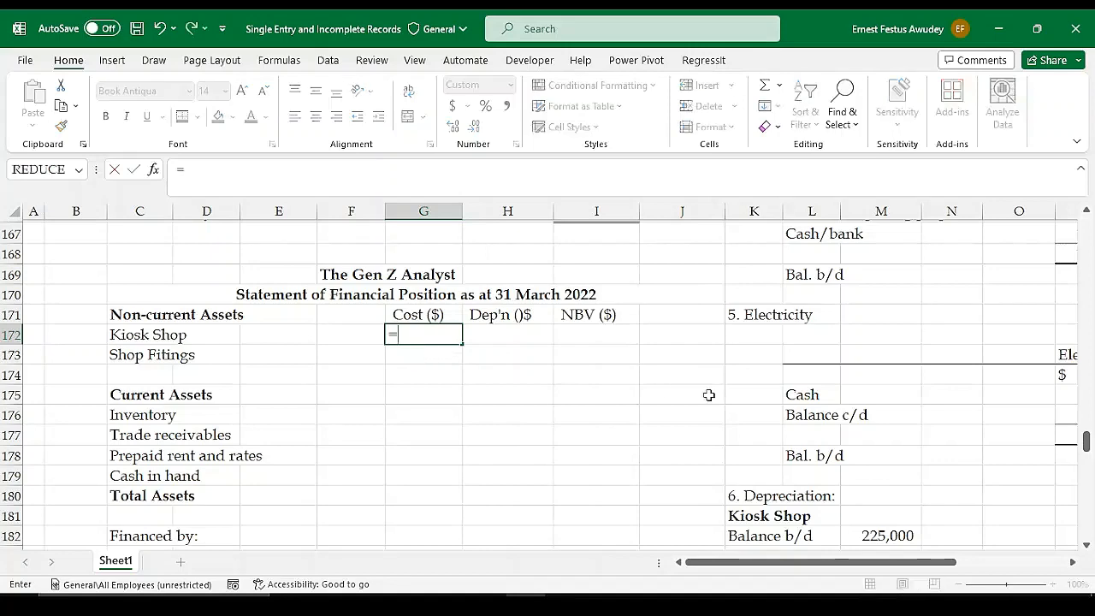
scroll(894, 505, down, 1)
click(879, 472)
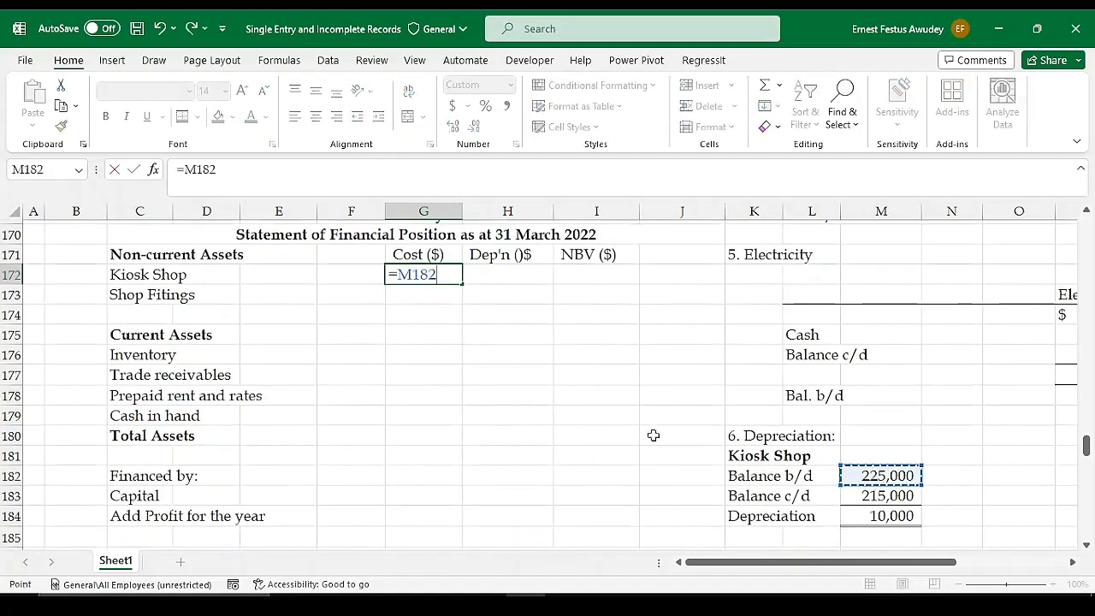
key(Return)
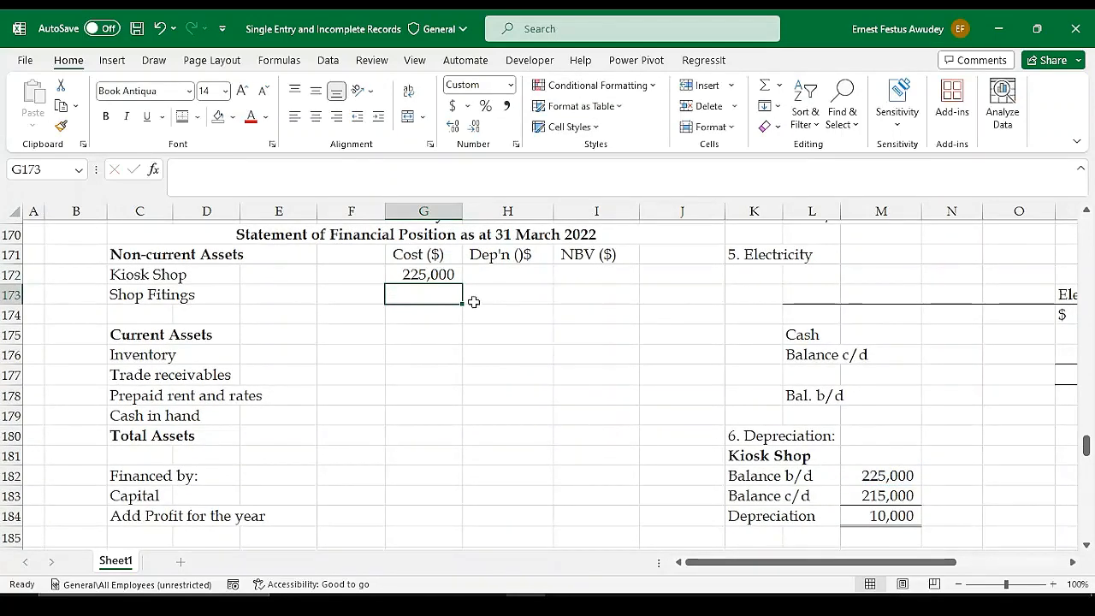
Link the Shop Fittings cost in G173 to the subtotal of opening balance and addition in M191
text(=)
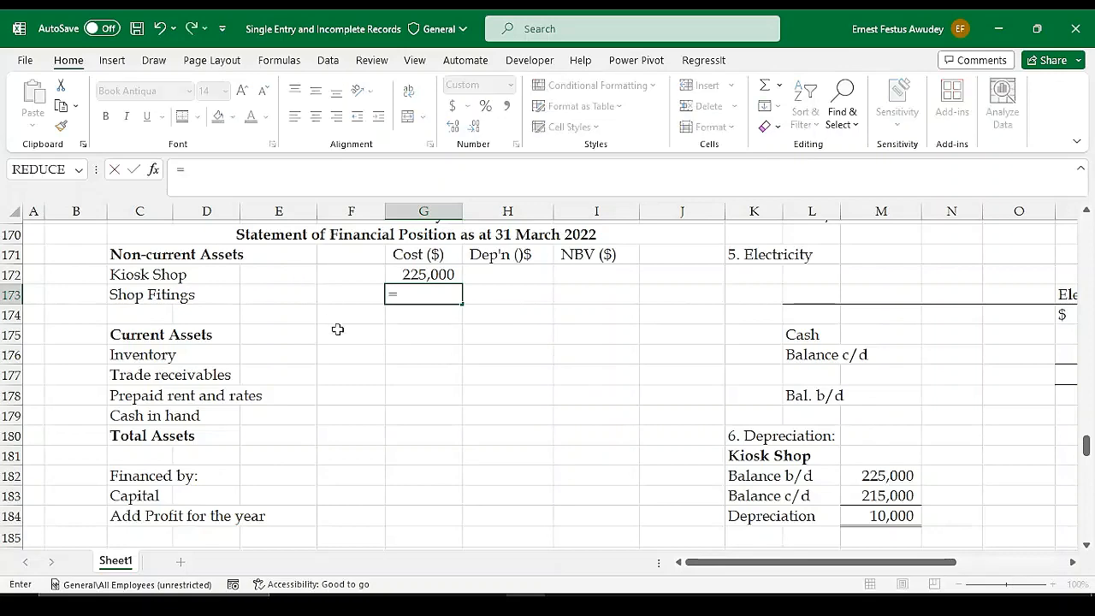
scroll(694, 386, down, 4)
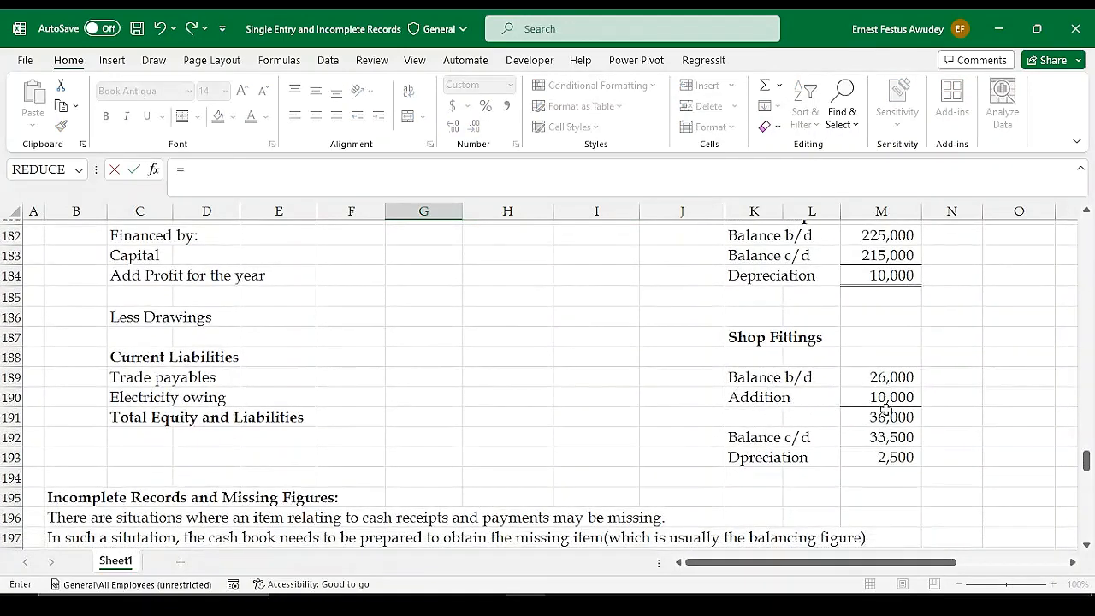
click(883, 416)
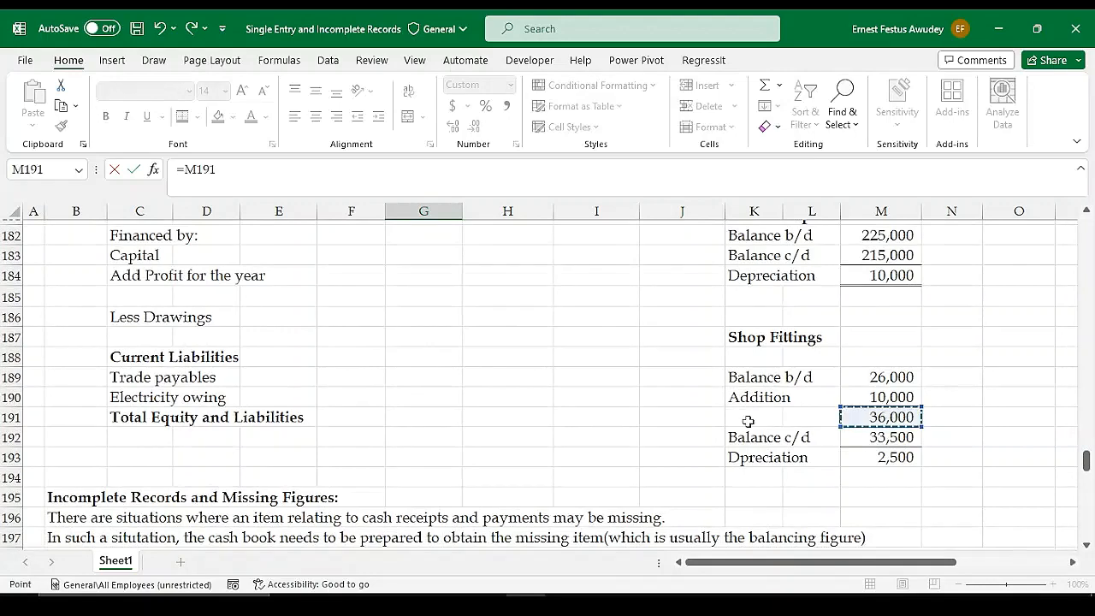
key(Escape)
scroll(479, 319, up, 2)
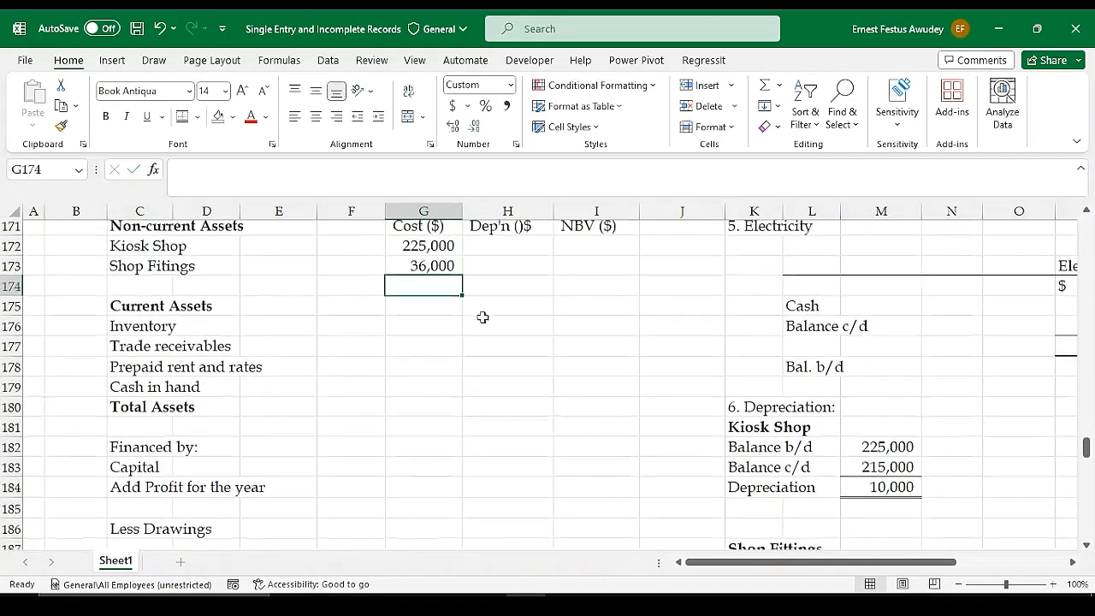
Link the Kiosk Shop depreciation in H172 to the depreciation figure in M184 of the workings
click(506, 316)
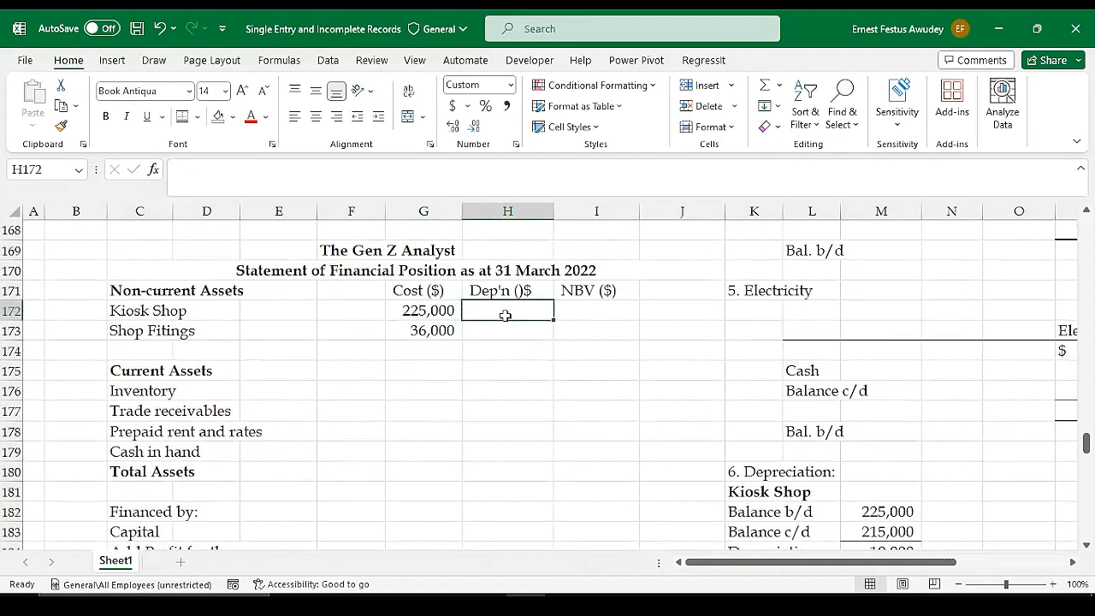
text(=)
scroll(599, 369, down, 3)
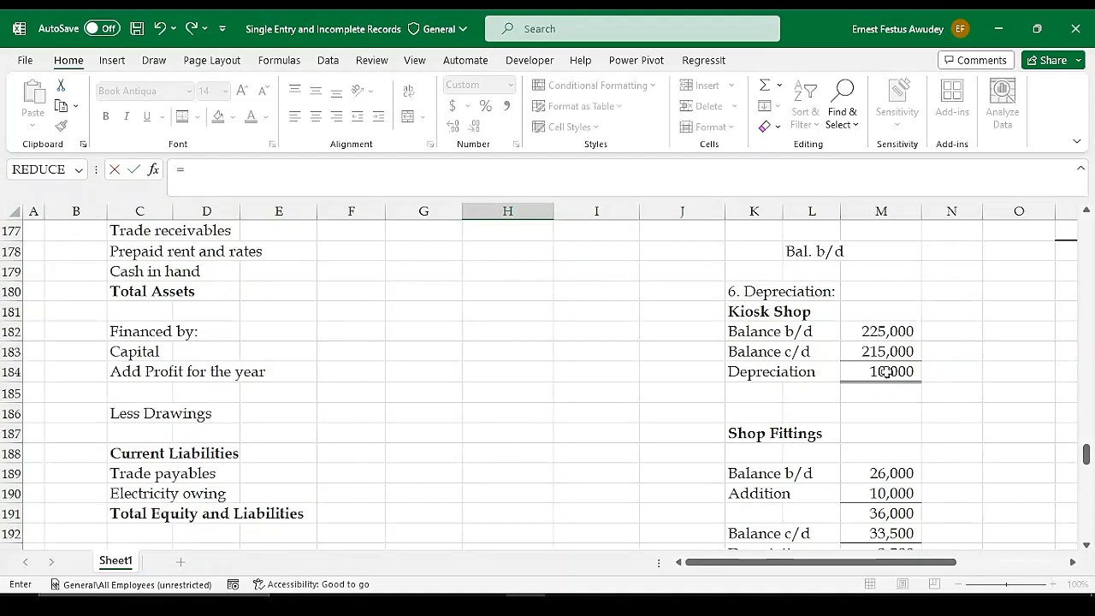
click(886, 371)
key(Return)
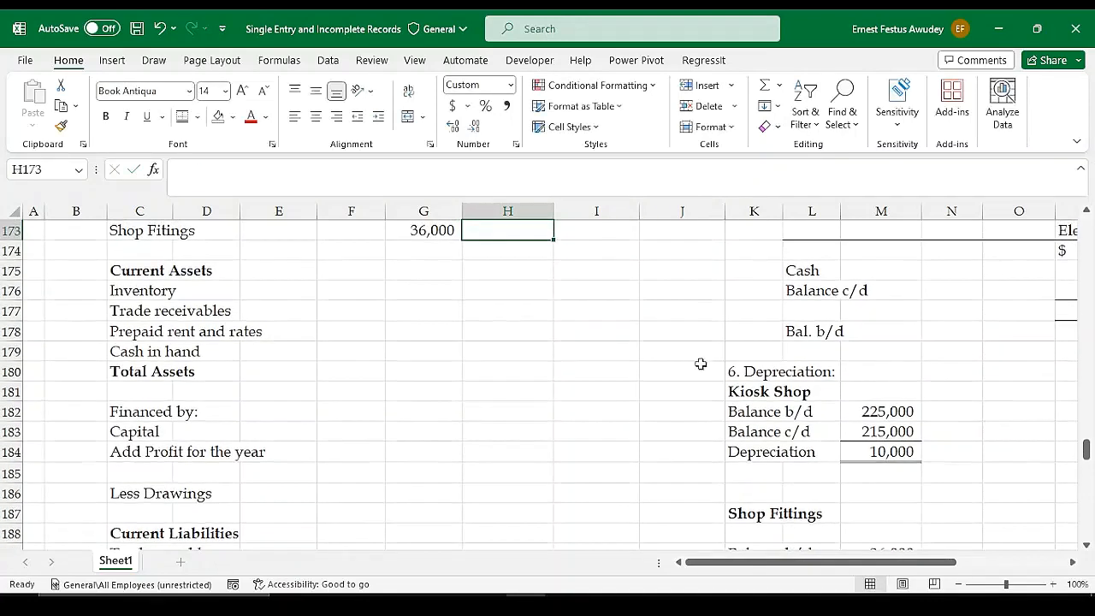
Link the Shop Fittings depreciation in H173 to the depreciation figure in M193 of the workings
scroll(682, 358, up, 1)
text(=)
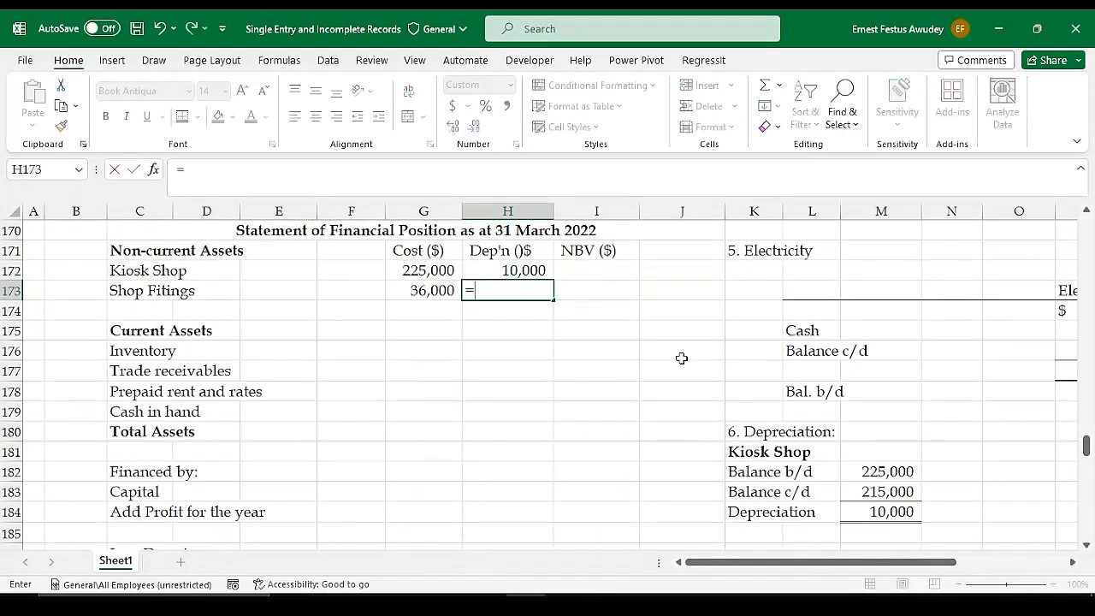
scroll(681, 359, down, 4)
click(886, 454)
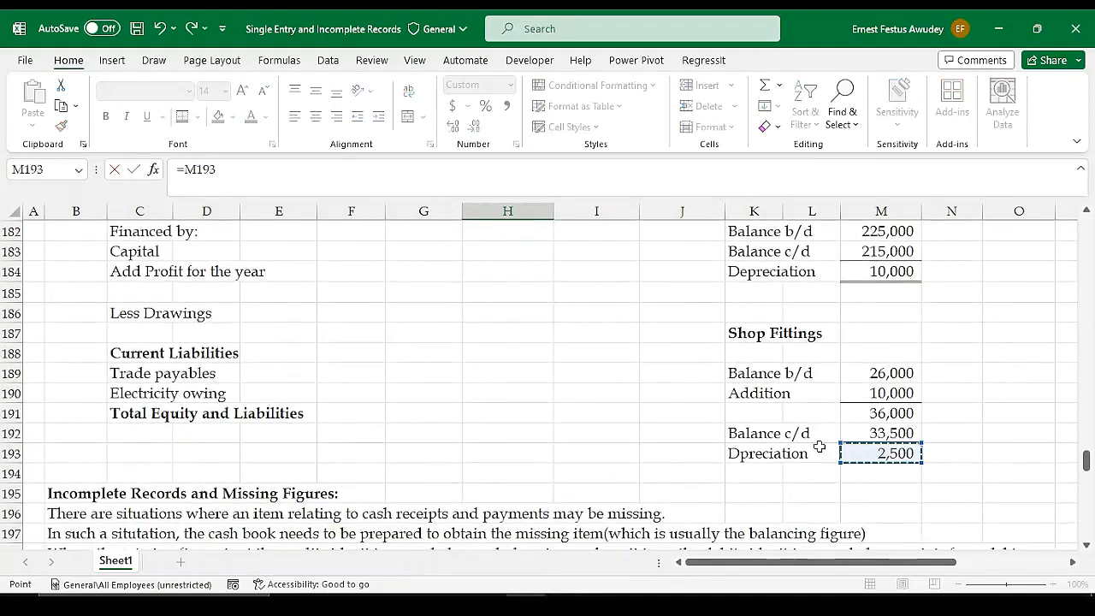
key(Return)
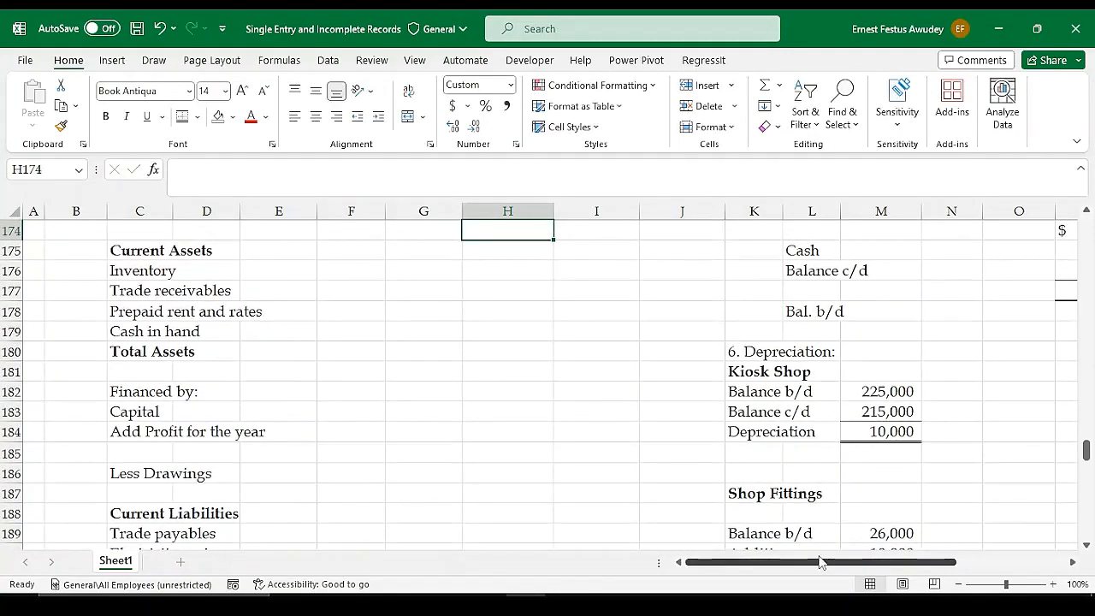
Correct the misspelled label in K193 of the Shop Fittings workings to "Depreciation"
scroll(608, 412, down, 2)
double_click(741, 494)
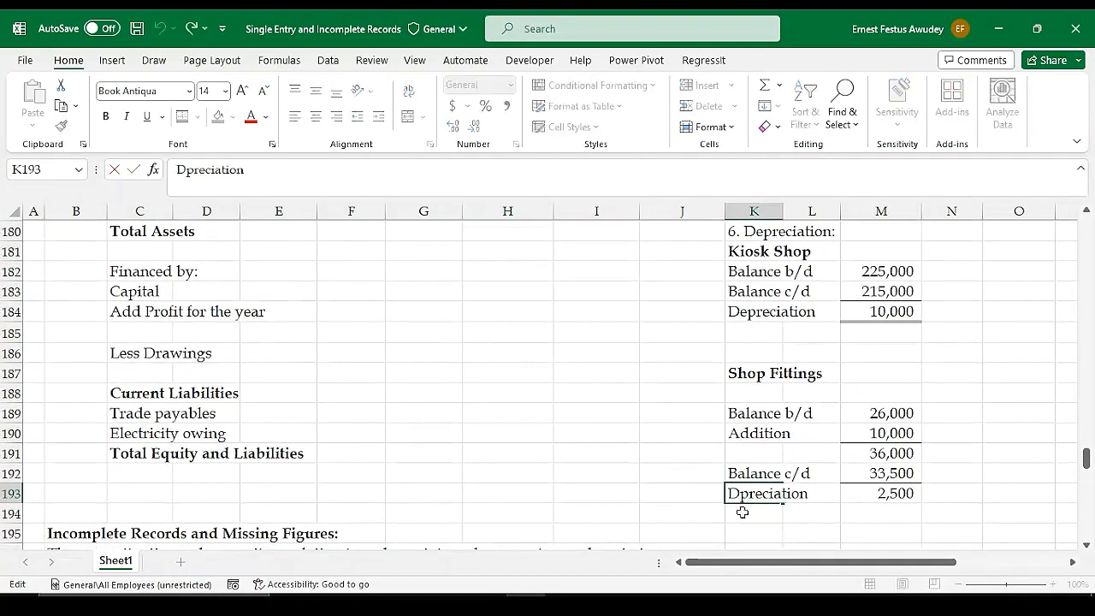
text(e)
key(Return)
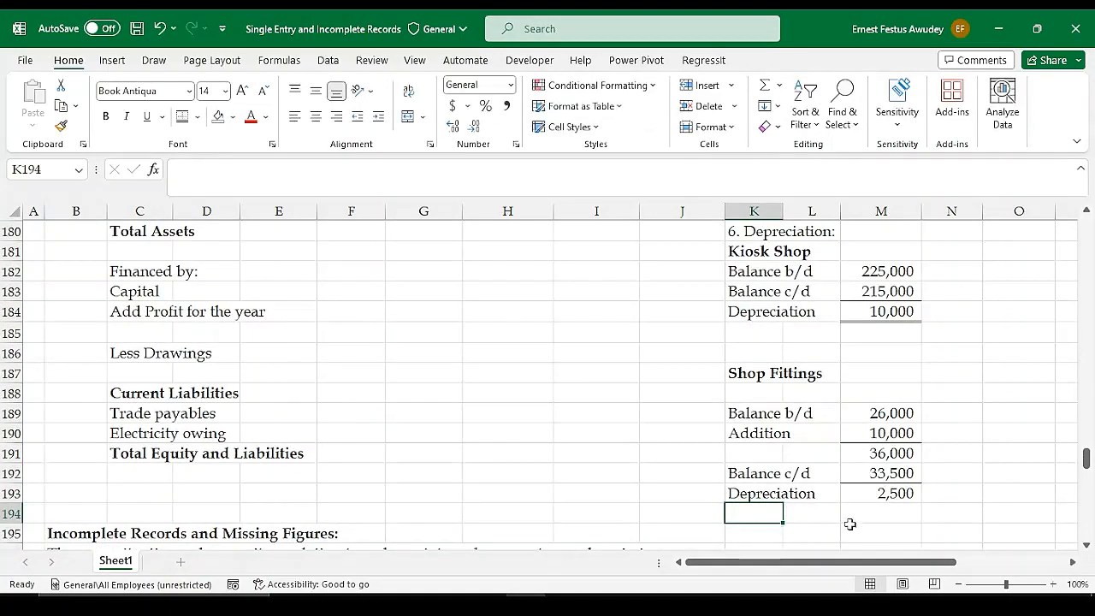
Calculate the Kiosk Shop net book value in I172 as =G172-H172 and copy the formula down to Shop Fittings in I173
scroll(649, 444, up, 6)
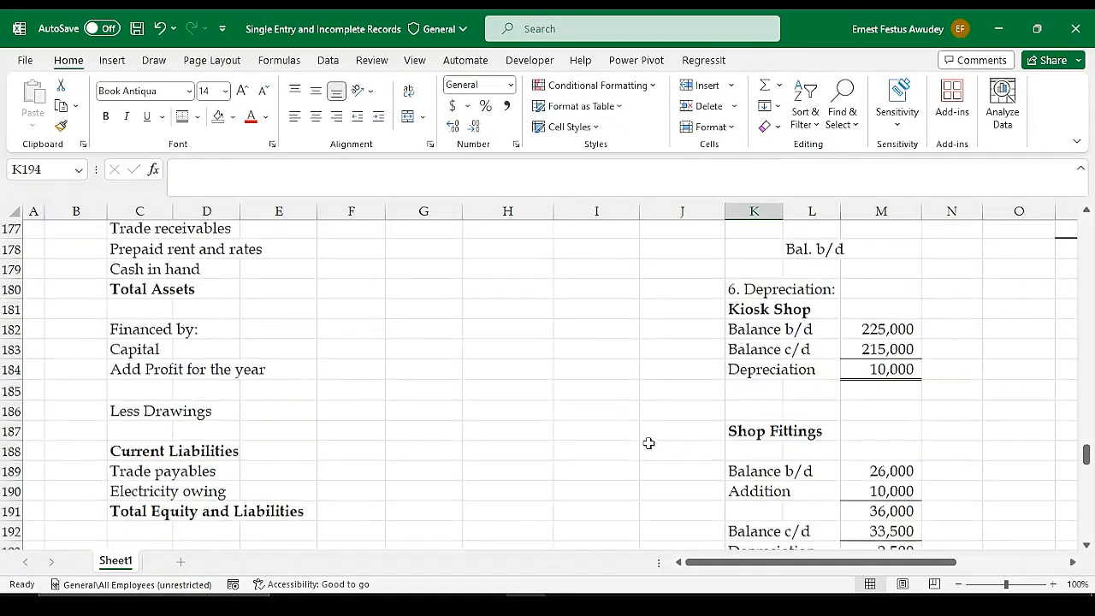
click(581, 432)
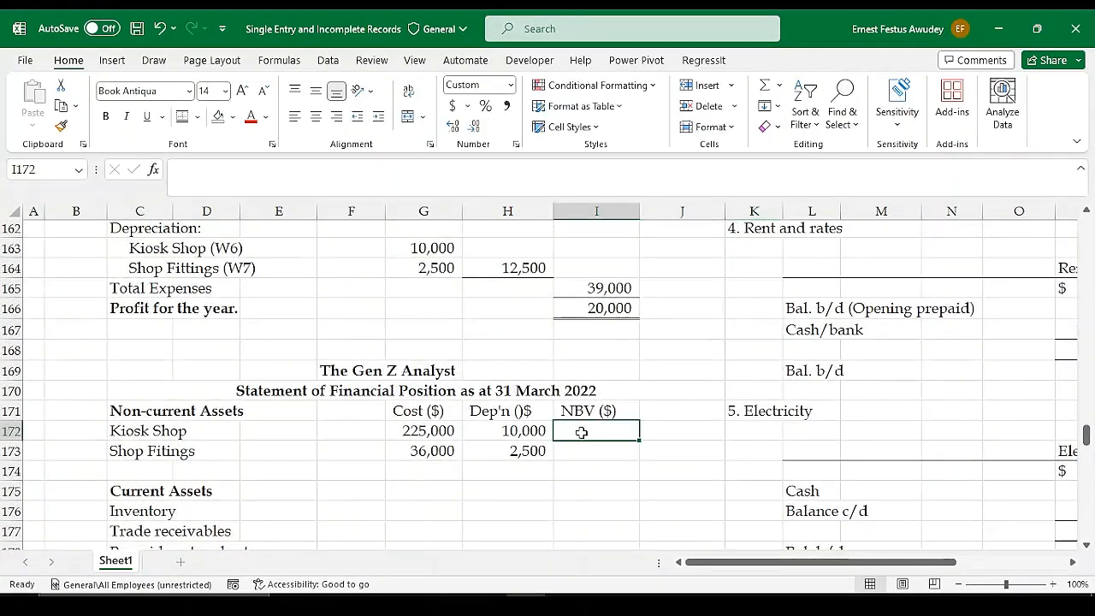
text(=)
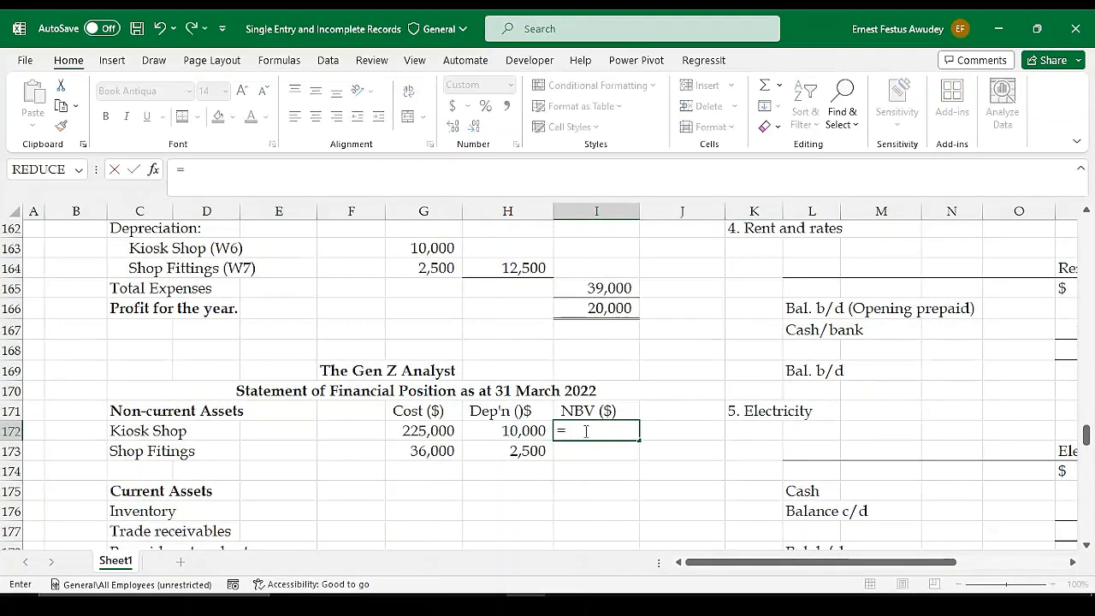
key(BackSpace)
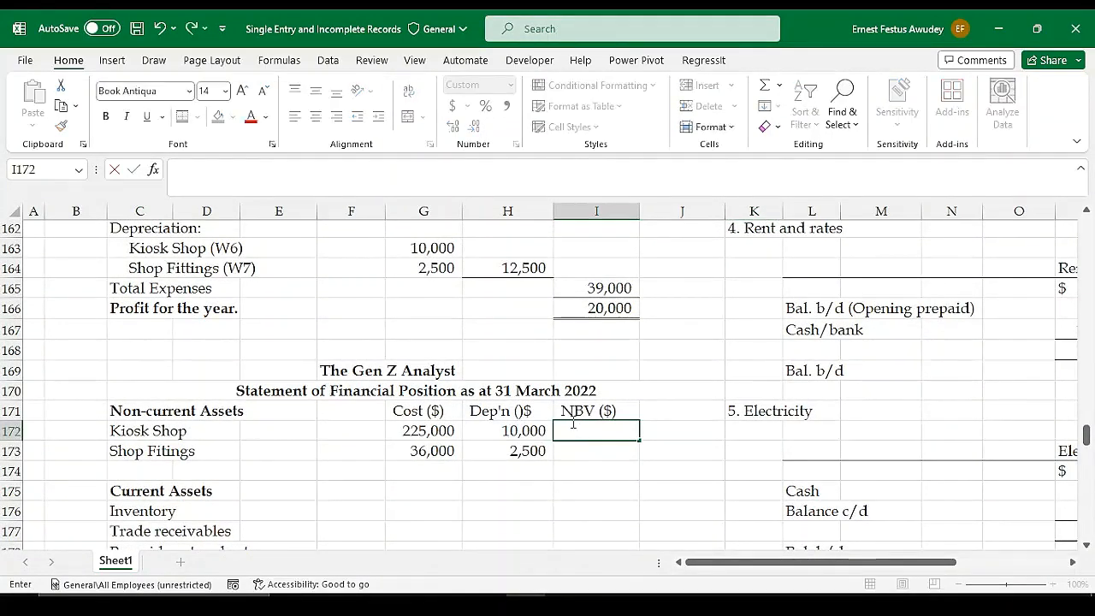
scroll(796, 452, down, 3)
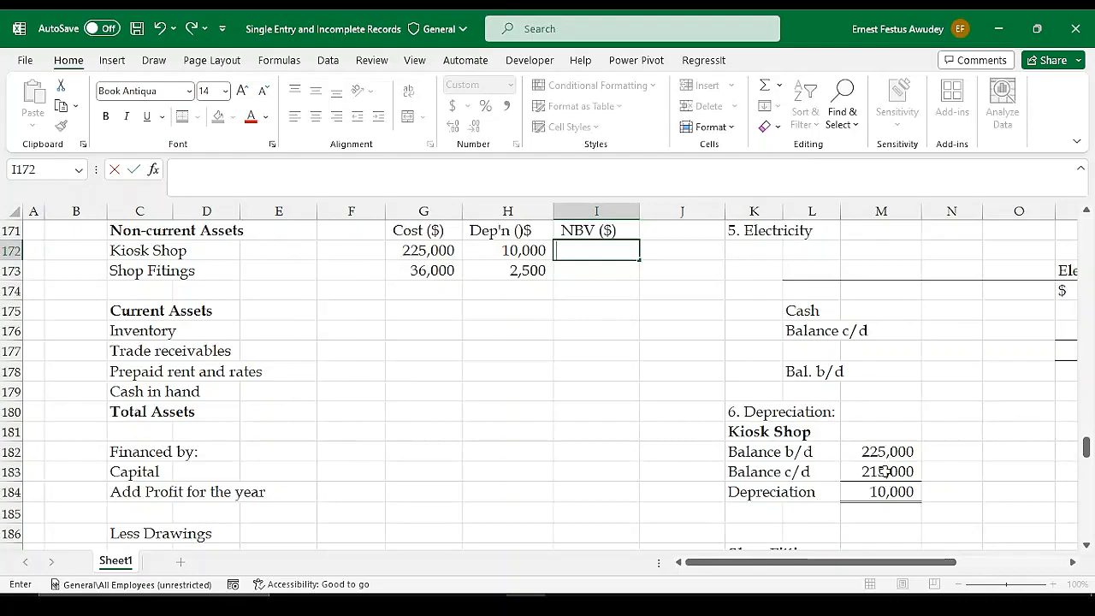
scroll(876, 472, down, 2)
scroll(876, 473, down, 1)
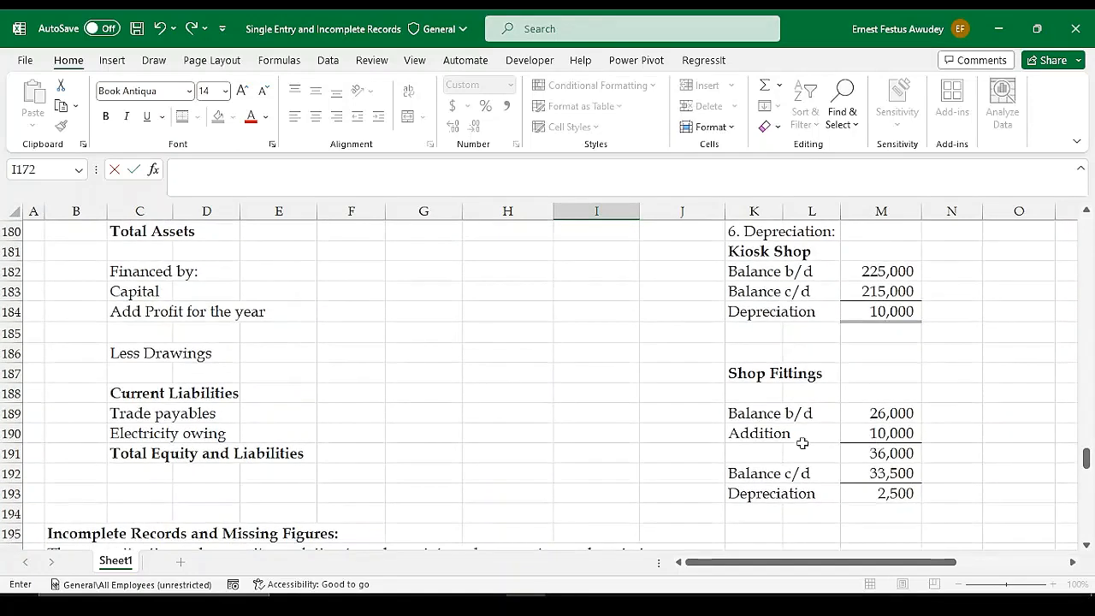
scroll(791, 436, up, 5)
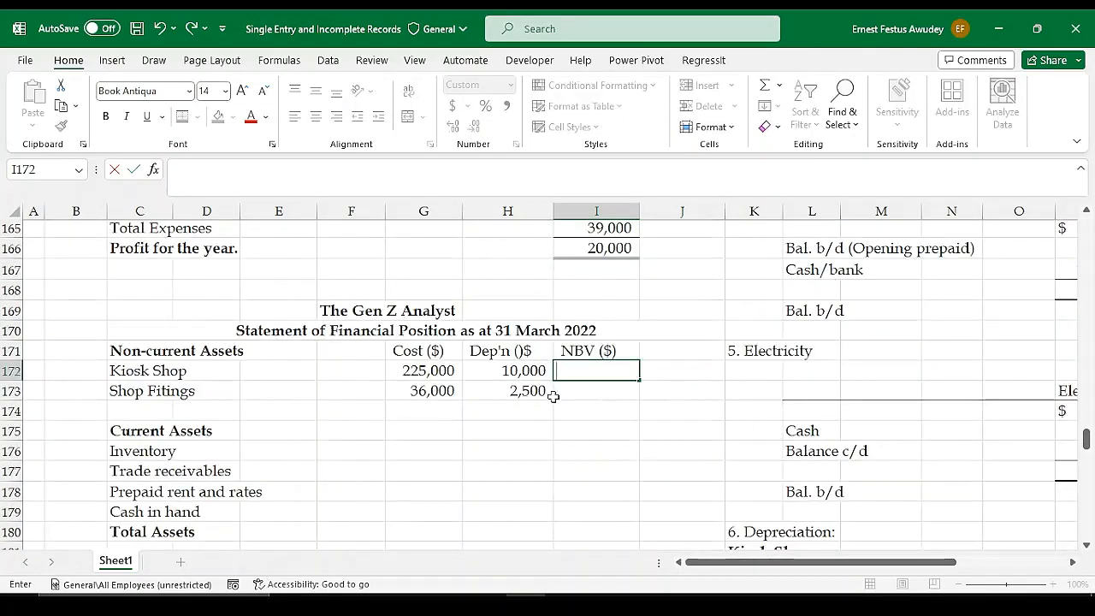
text(=)
click(424, 370)
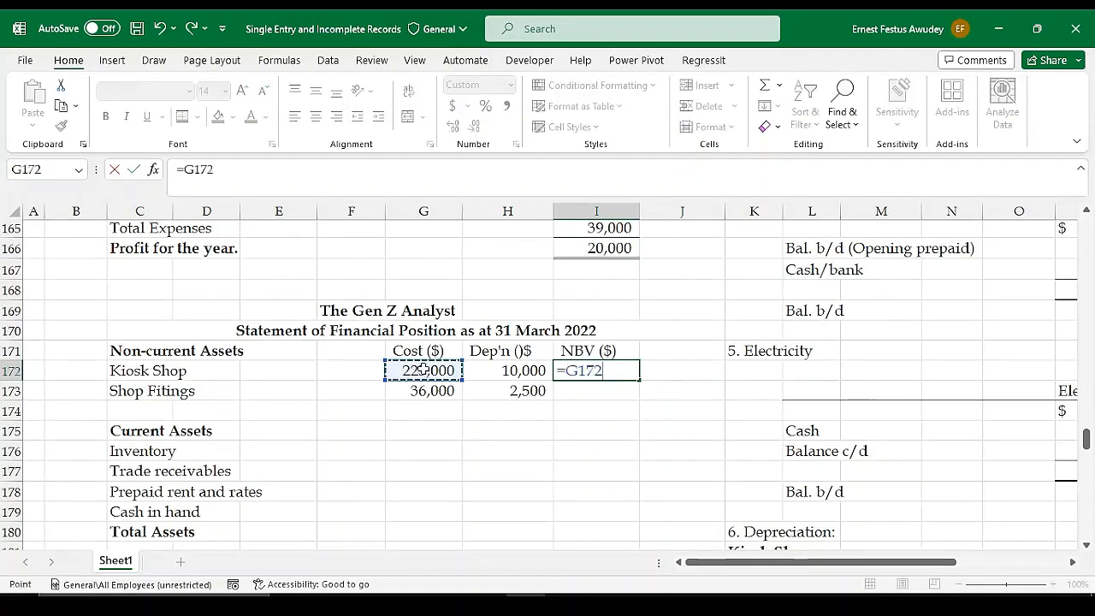
text(-)
click(512, 370)
key(Return)
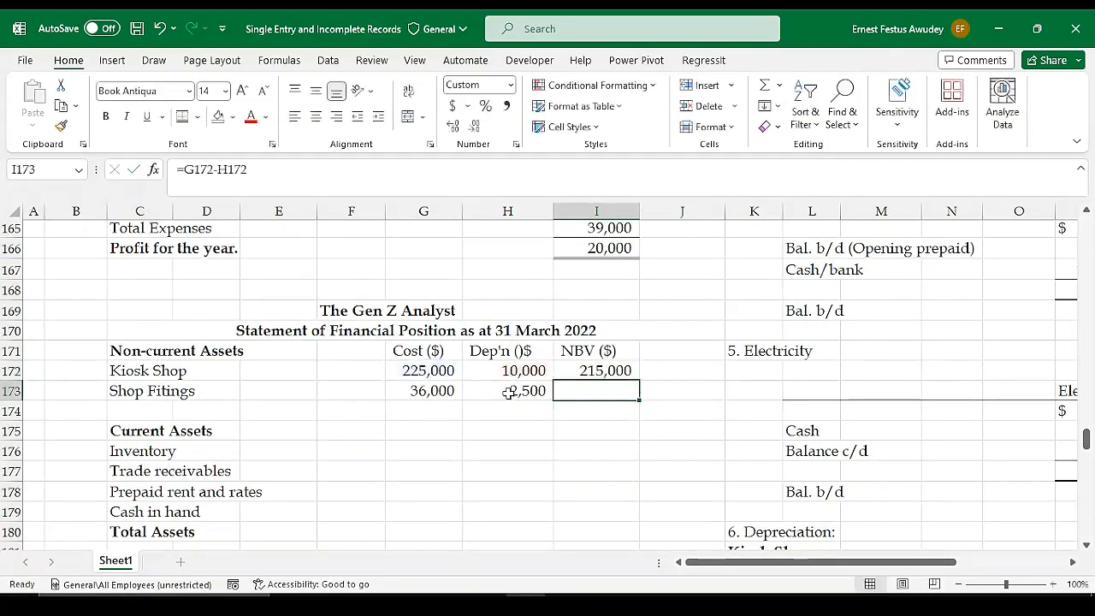
click(572, 370)
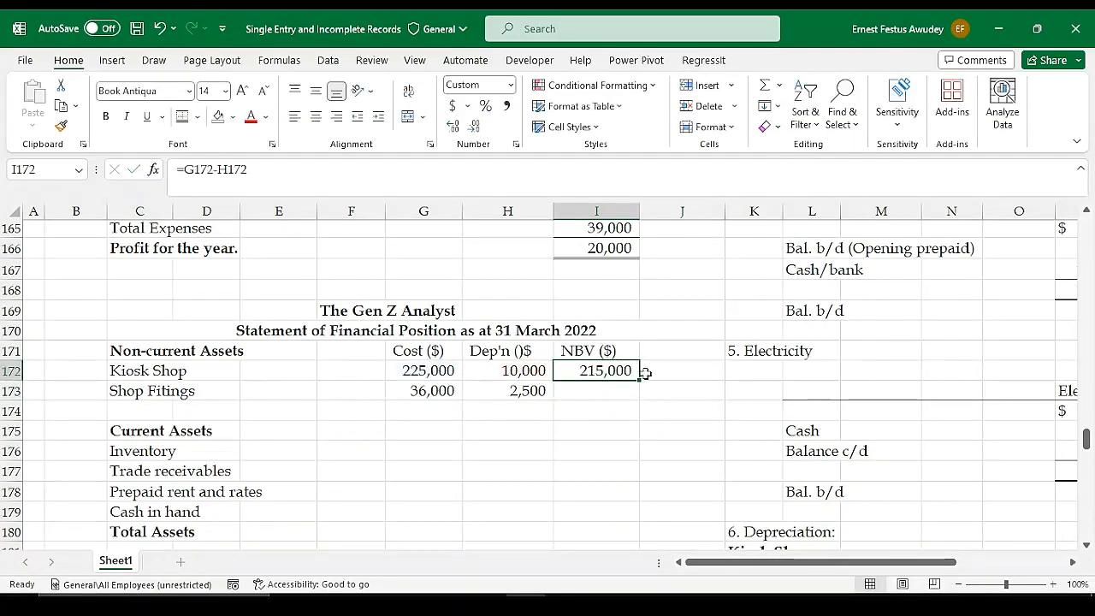
drag(639, 381, 640, 399)
Total the net book values in I174 with =SUM(I172:I173) and copy the formula across to the depreciation and cost columns, H174 and G174
click(614, 409)
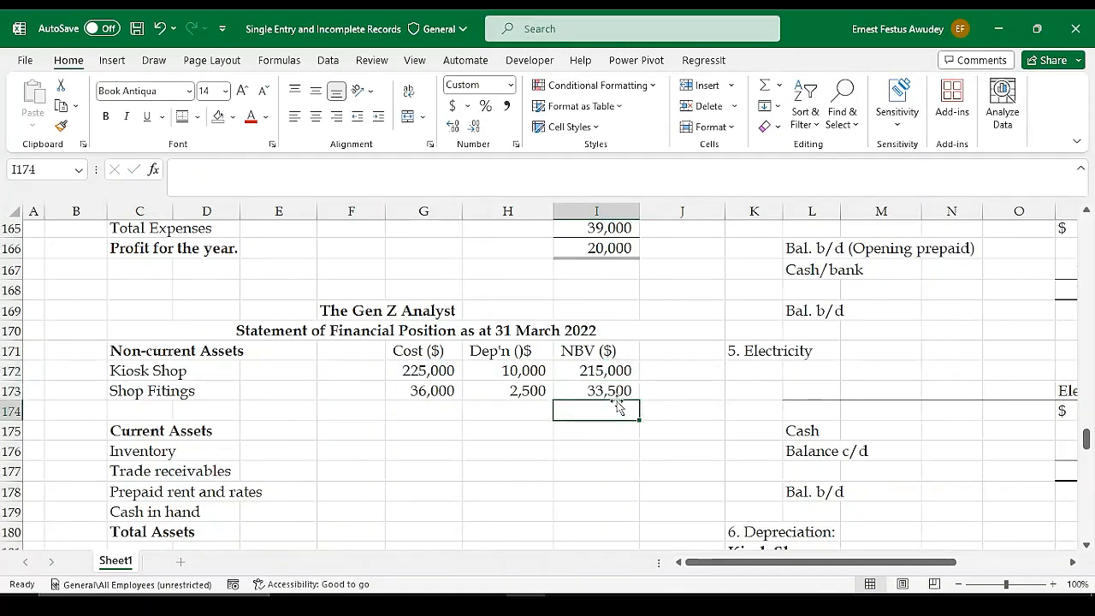
key(alt+equal)
key(Return)
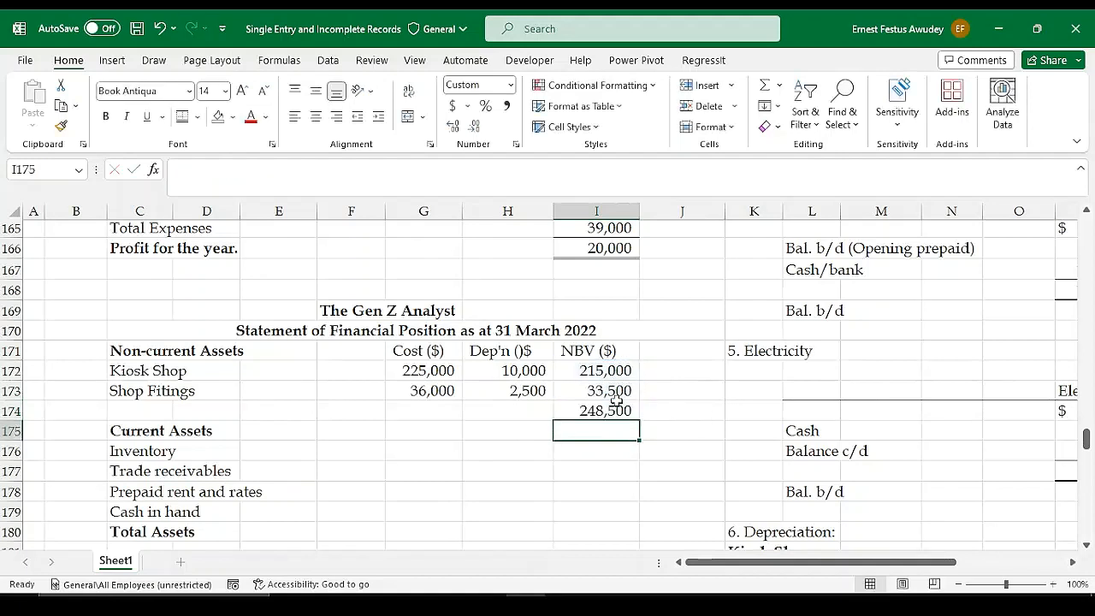
click(590, 413)
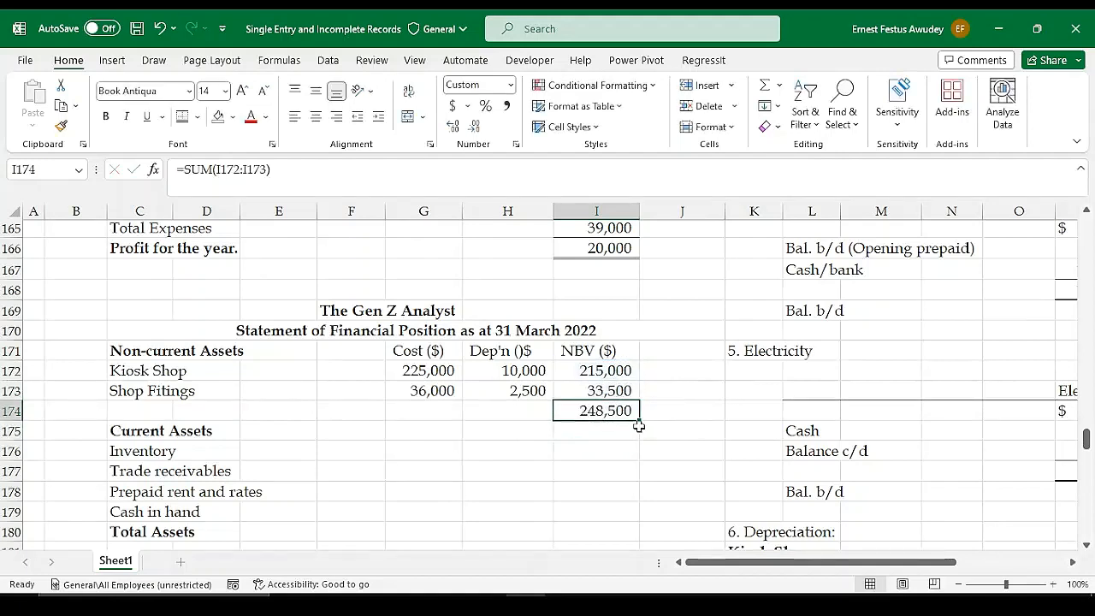
drag(640, 421, 416, 412)
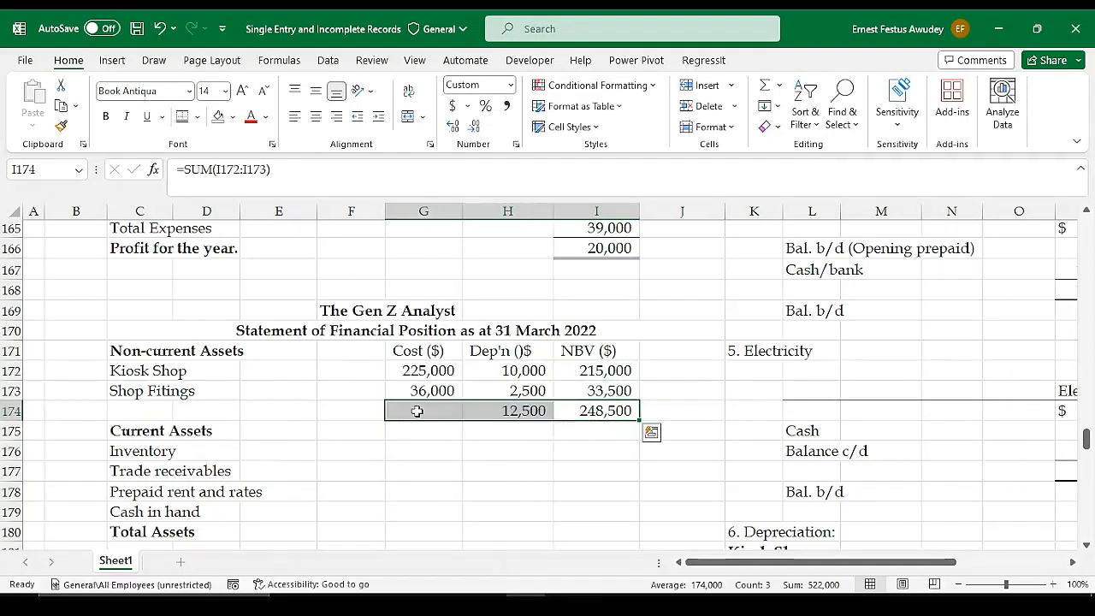
click(420, 438)
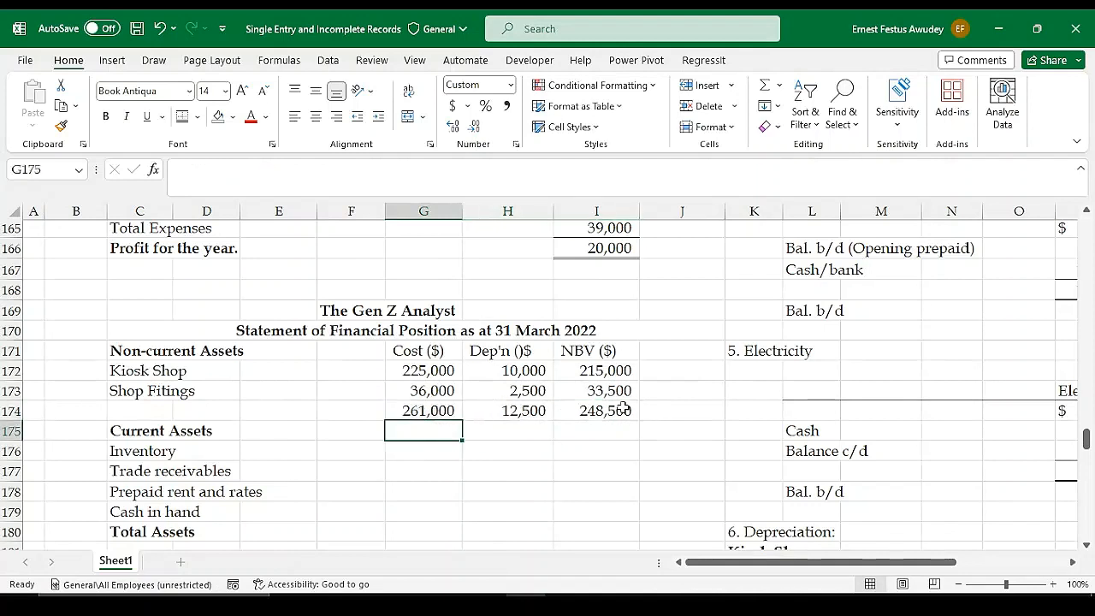
Add a bottom border under the Shop Fittings figures in G173:I173 and under the cost and depreciation totals in G174:H174
drag(396, 391, 621, 394)
click(197, 117)
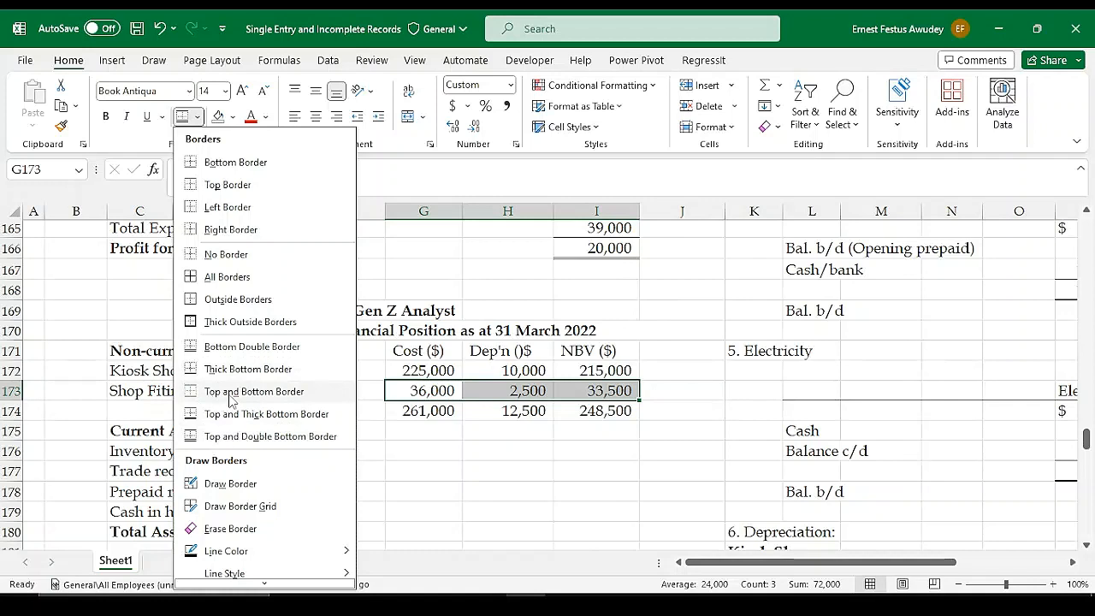
click(226, 162)
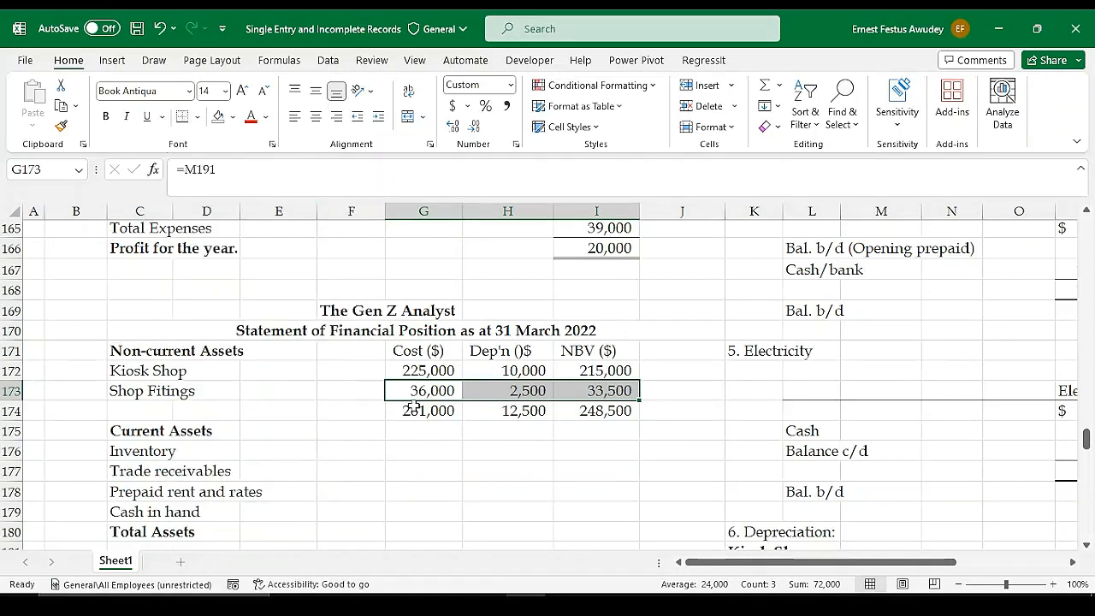
drag(419, 411, 488, 410)
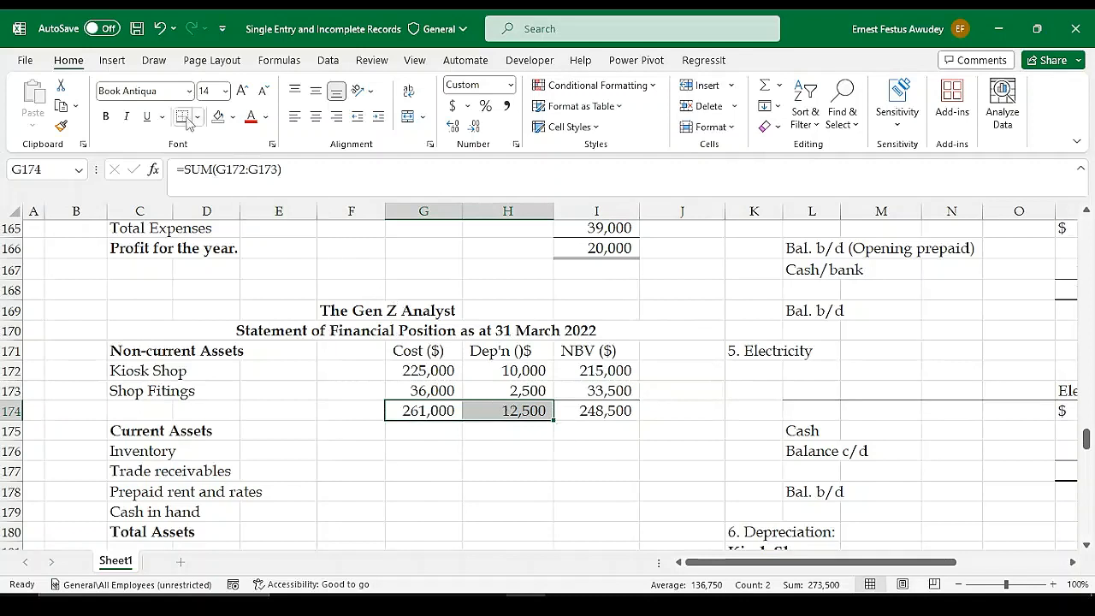
click(525, 466)
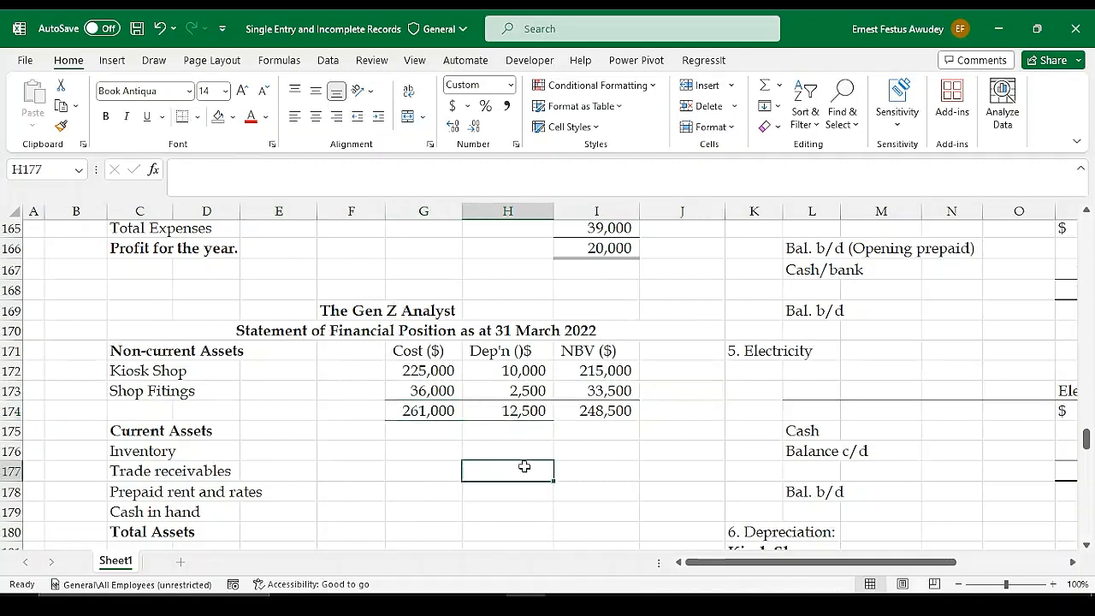
click(589, 412)
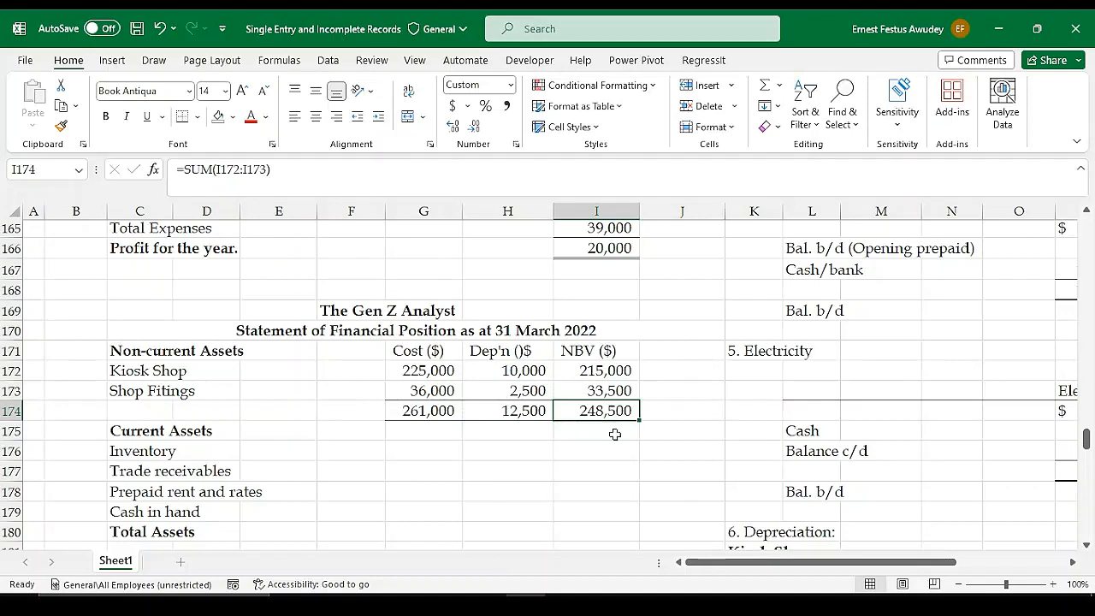
click(532, 445)
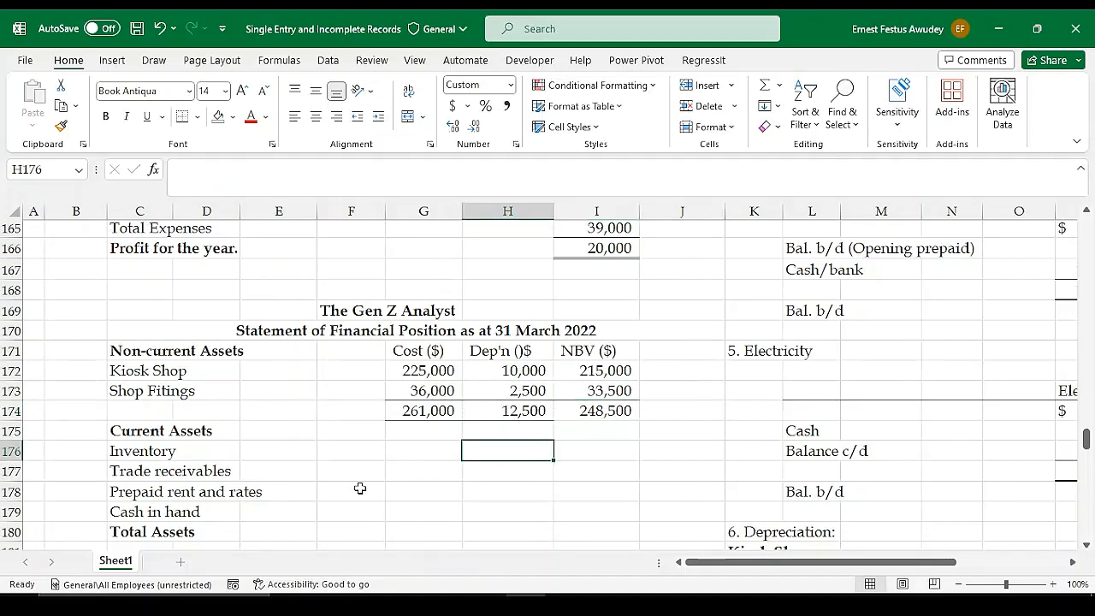
Link the Inventory amount in H176 to the 31 March 2022 inventory in trade figure with =G123
scroll(364, 487, down, 1)
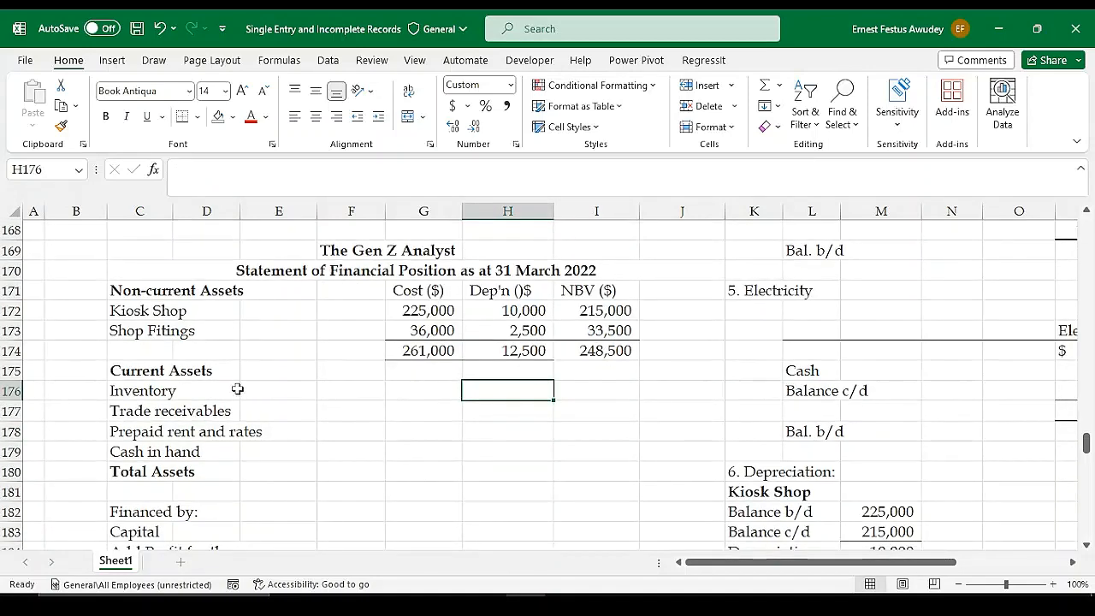
click(440, 386)
click(511, 391)
text(=)
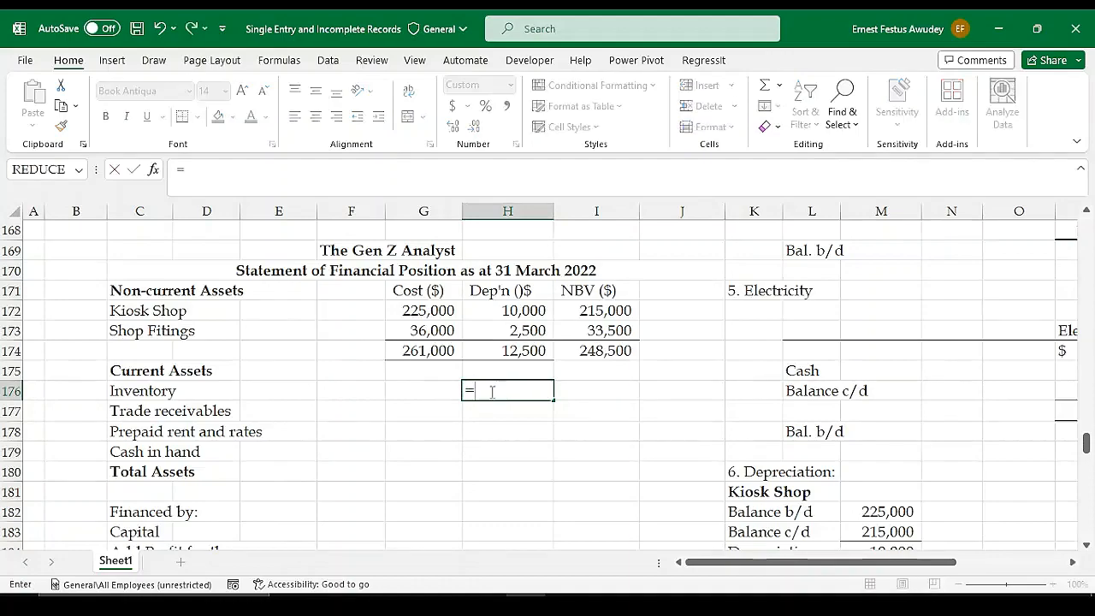
scroll(436, 391, up, 5)
scroll(436, 390, up, 11)
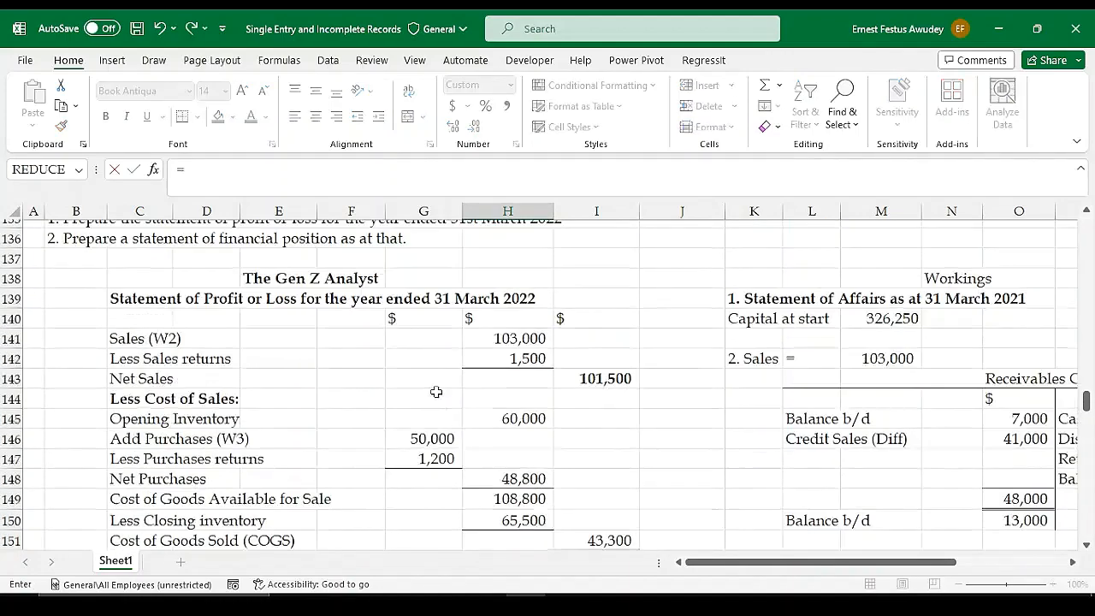
scroll(436, 391, up, 1)
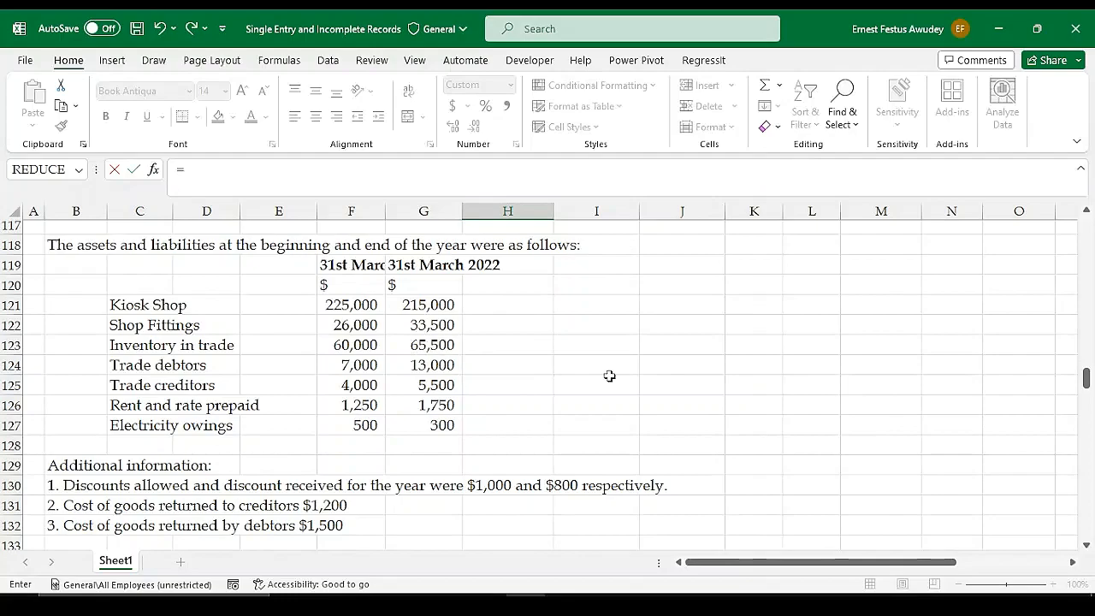
scroll(609, 376, down, 10)
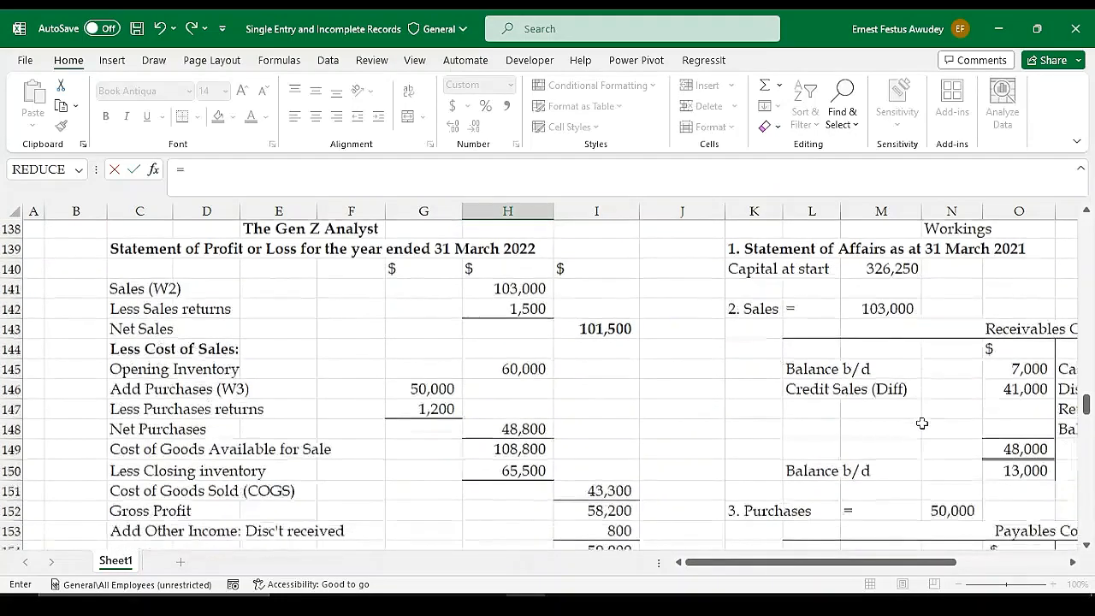
scroll(922, 422, down, 8)
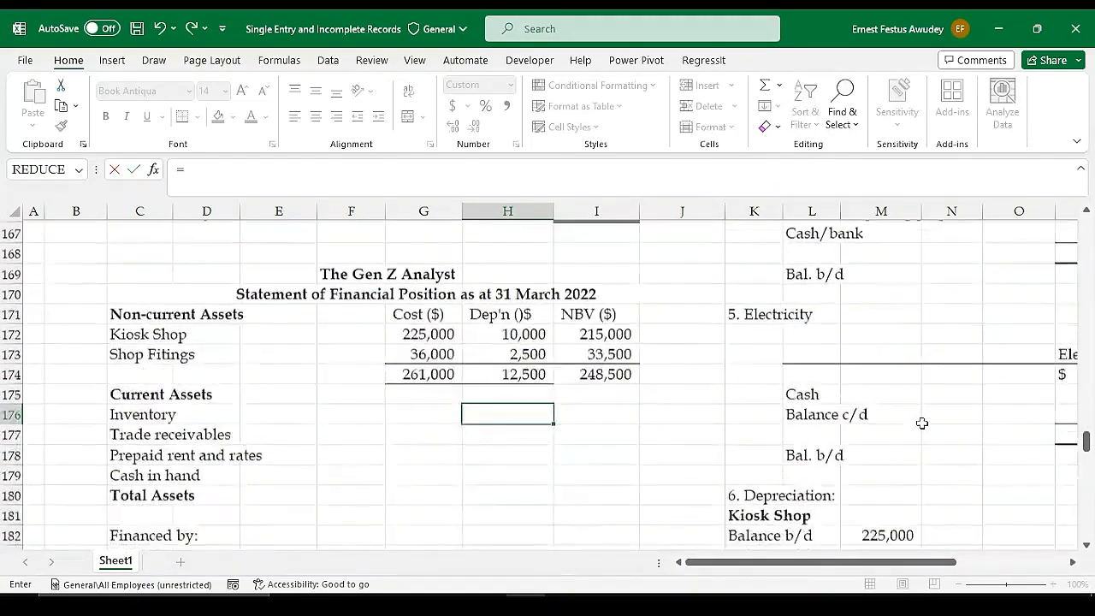
scroll(921, 423, down, 3)
scroll(921, 423, up, 9)
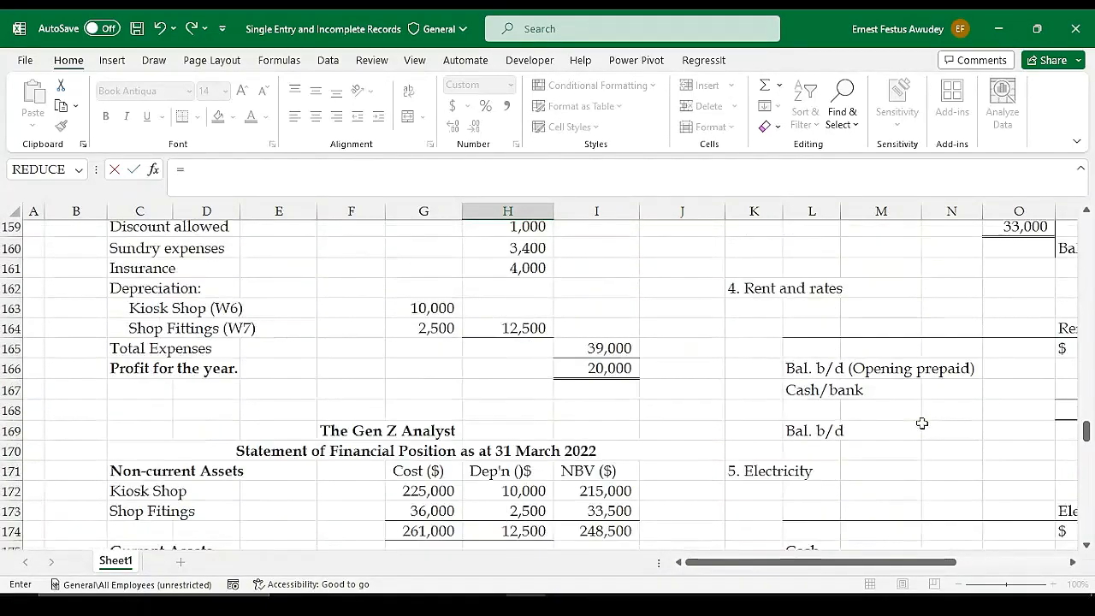
scroll(921, 422, up, 6)
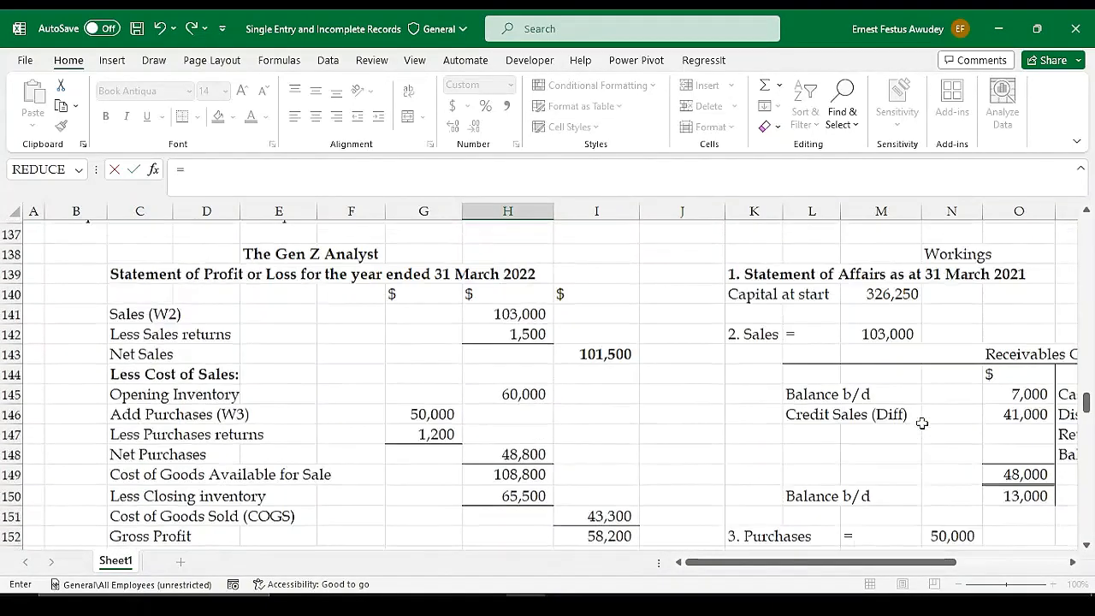
scroll(921, 423, up, 9)
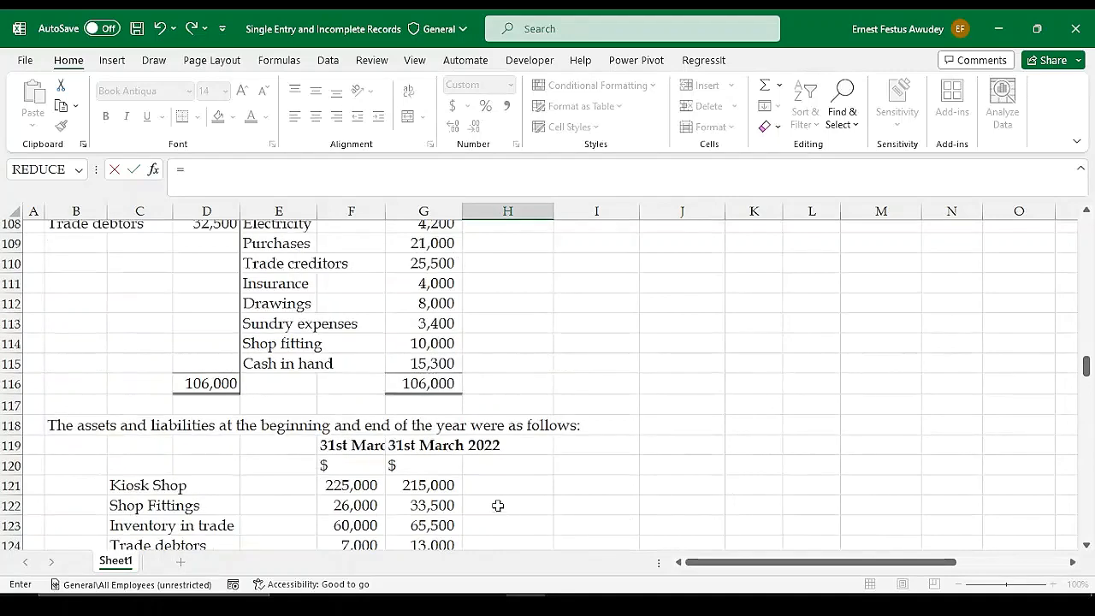
scroll(414, 419, down, 2)
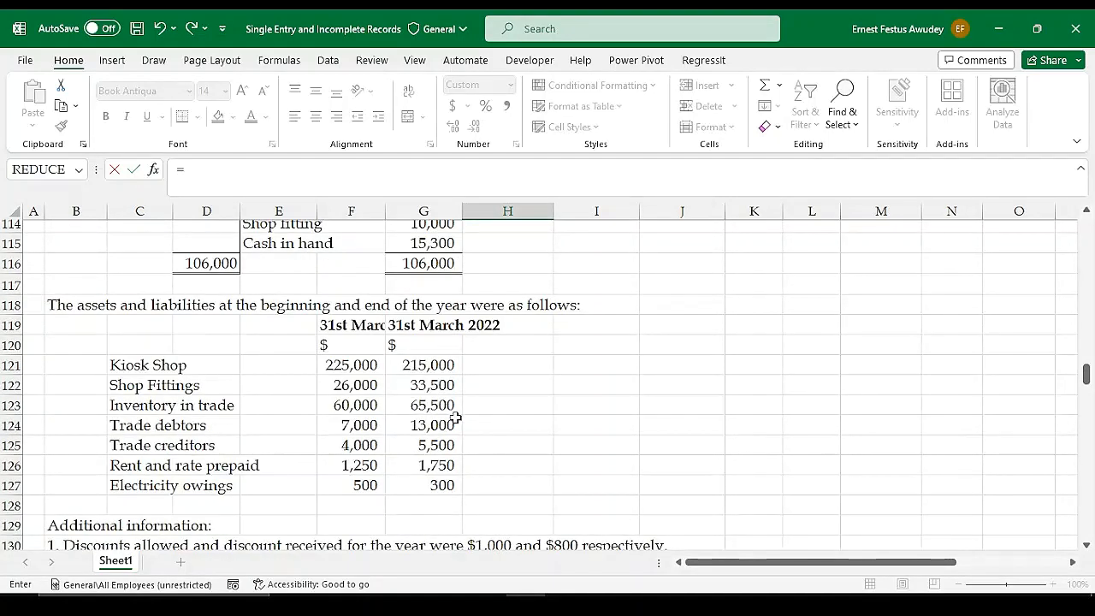
click(431, 408)
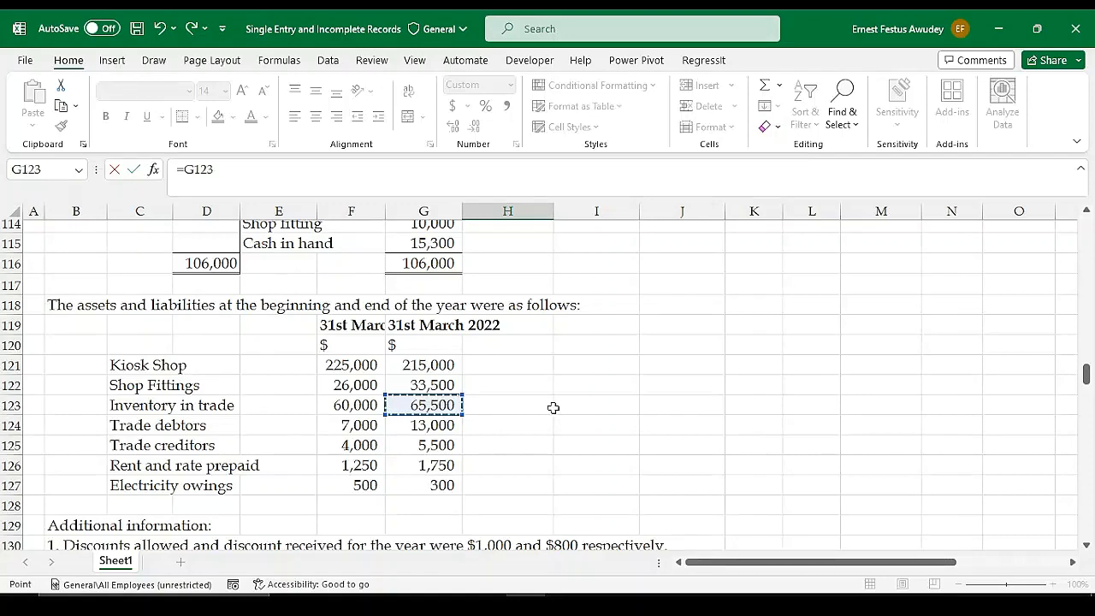
key(Return)
Link the Trade receivables amount in H177 to the 31 March 2022 trade debtors figure with =G124
scroll(549, 488, down, 1)
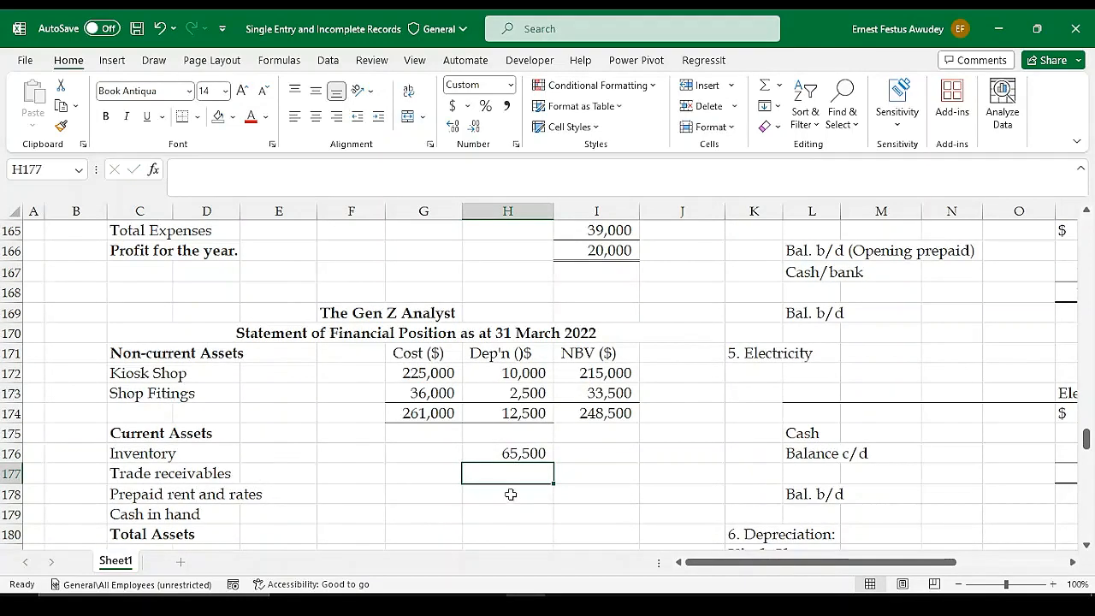
text(=)
scroll(510, 492, up, 10)
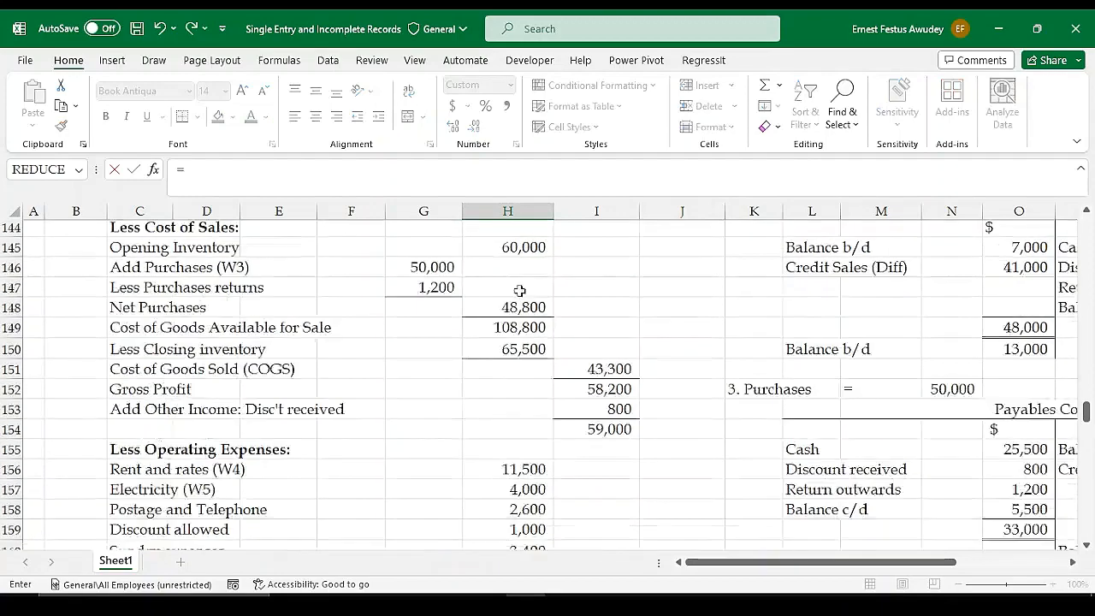
scroll(519, 291, up, 5)
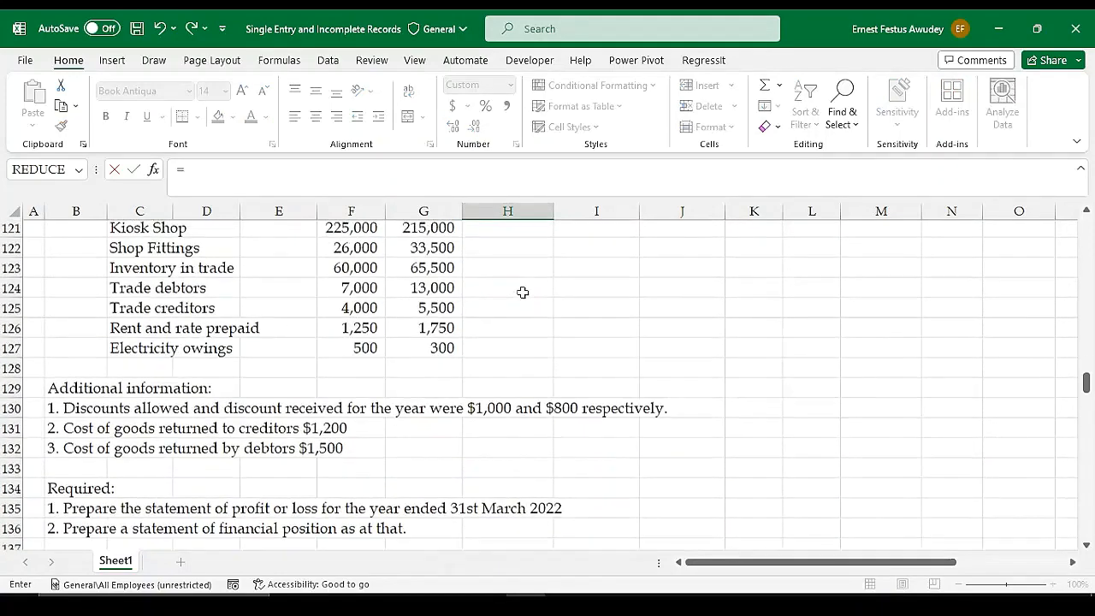
click(425, 307)
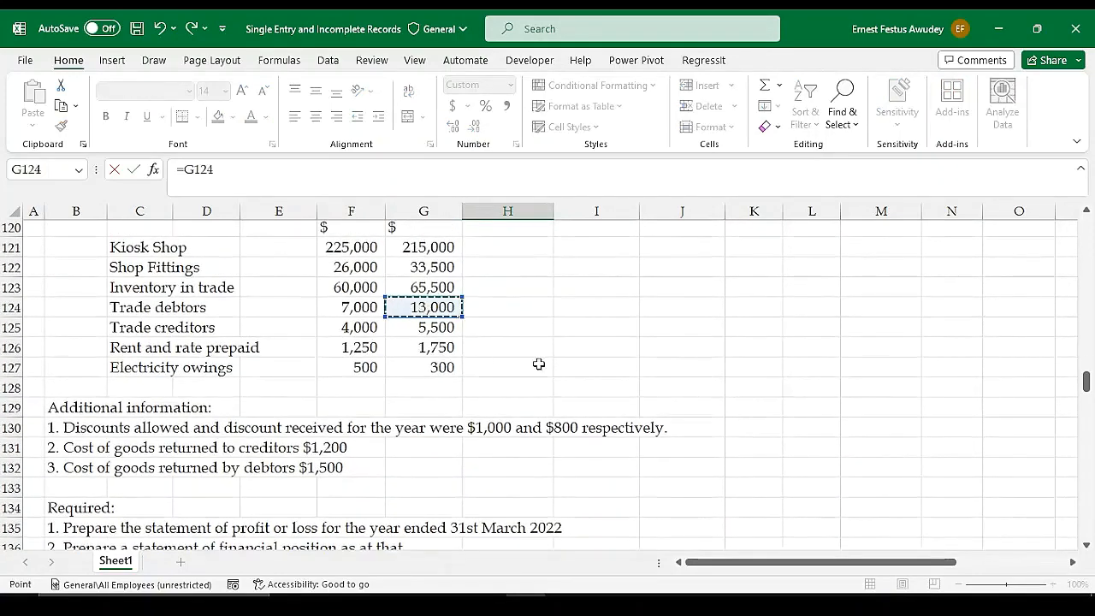
key(Return)
Link the Prepaid rent and rates amount in H178 to the closing prepaid balance in V167 of the Rent and rates account
scroll(885, 481, down, 2)
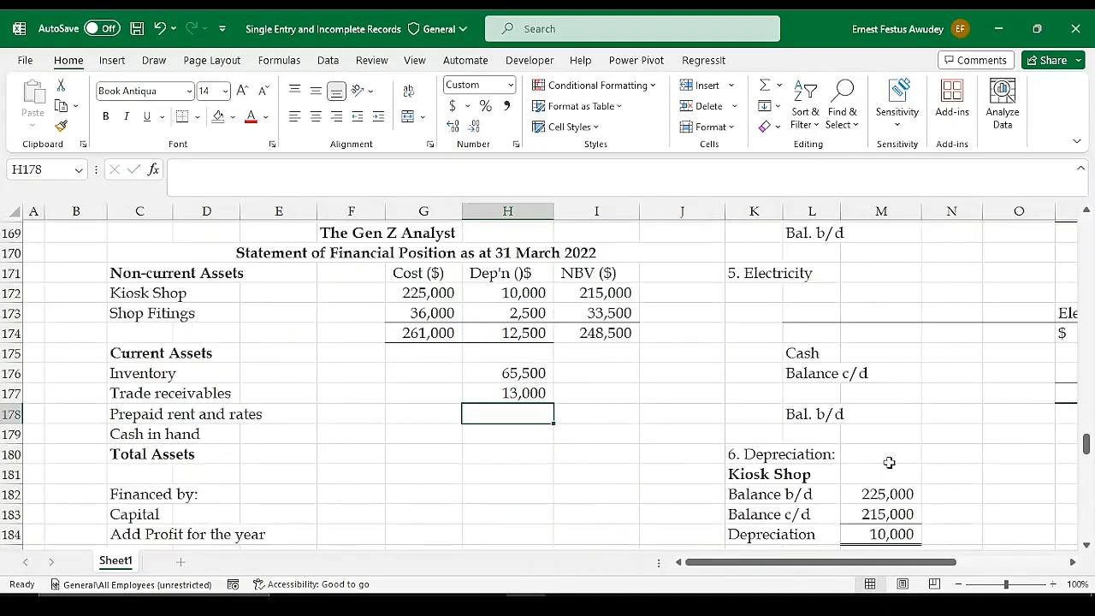
scroll(890, 460, up, 7)
scroll(892, 434, up, 2)
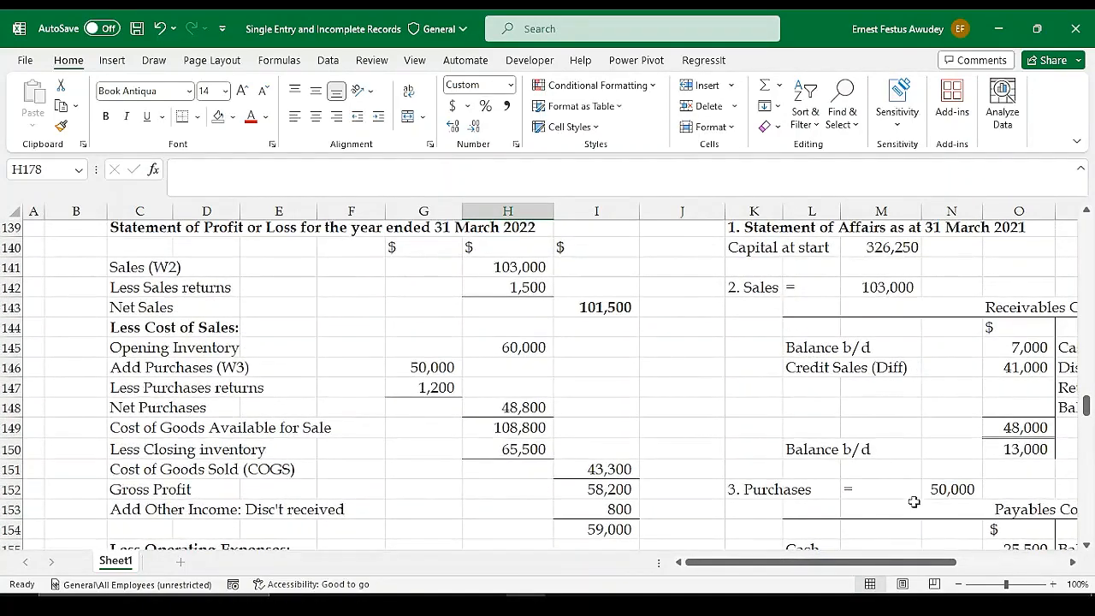
drag(892, 562, 838, 566)
scroll(539, 404, down, 13)
scroll(530, 427, up, 2)
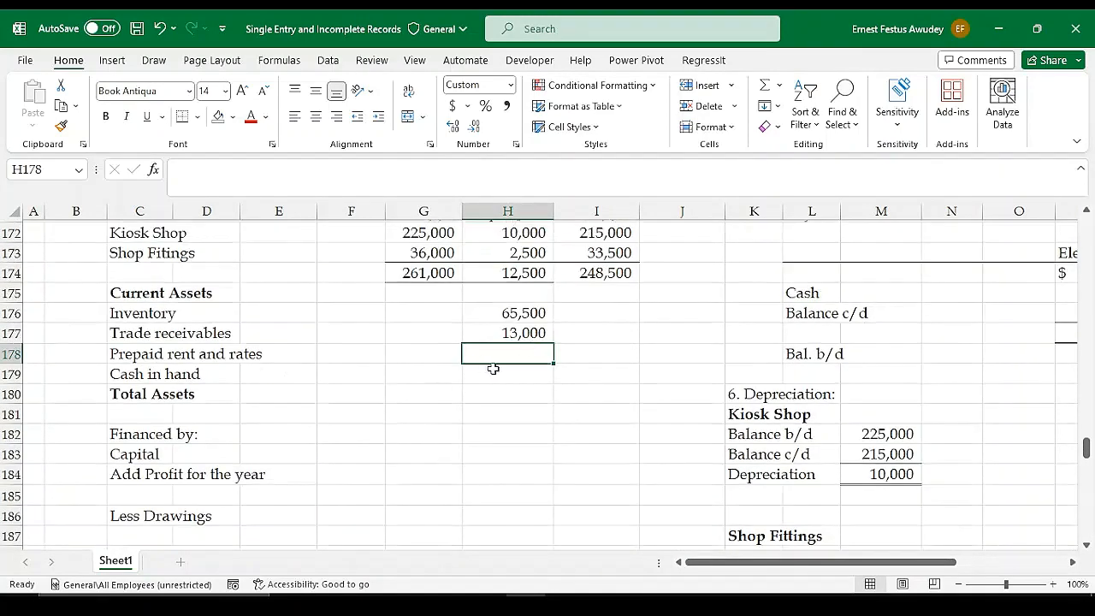
text(=)
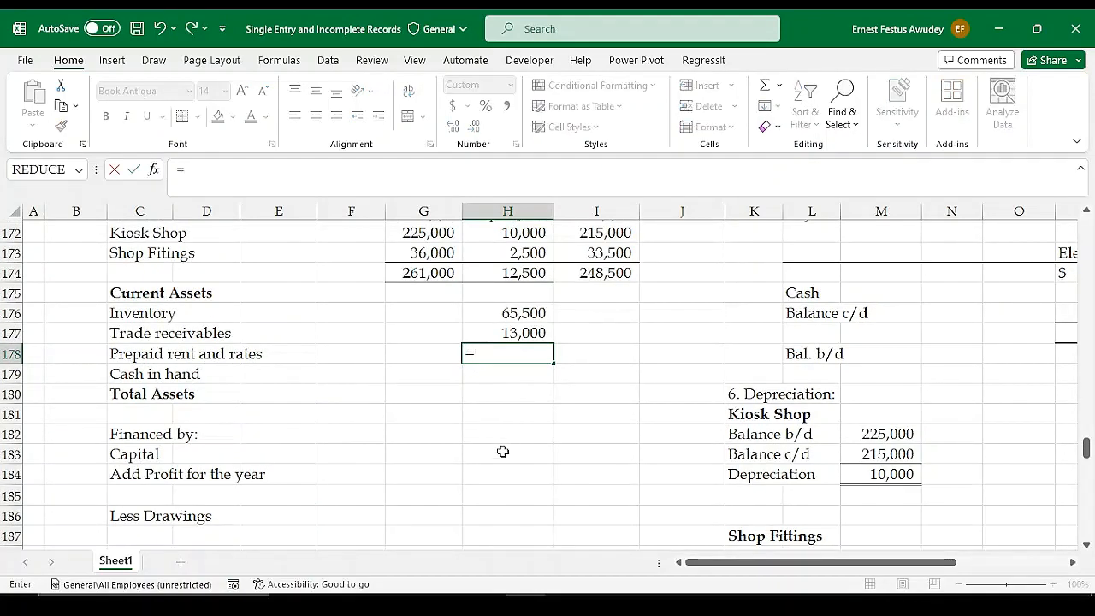
drag(717, 568, 827, 566)
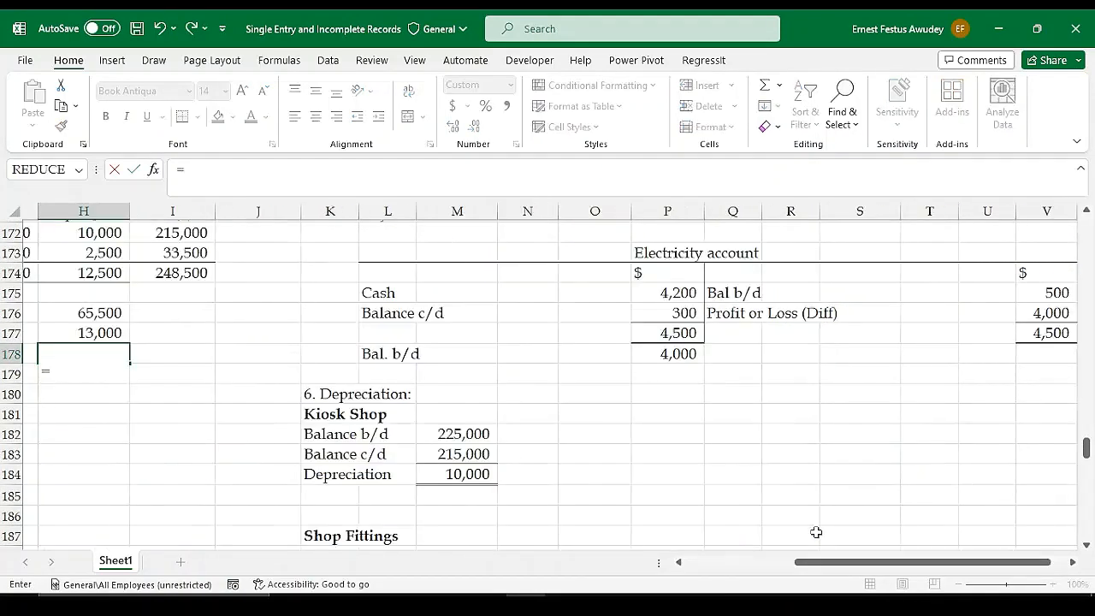
scroll(782, 391, up, 3)
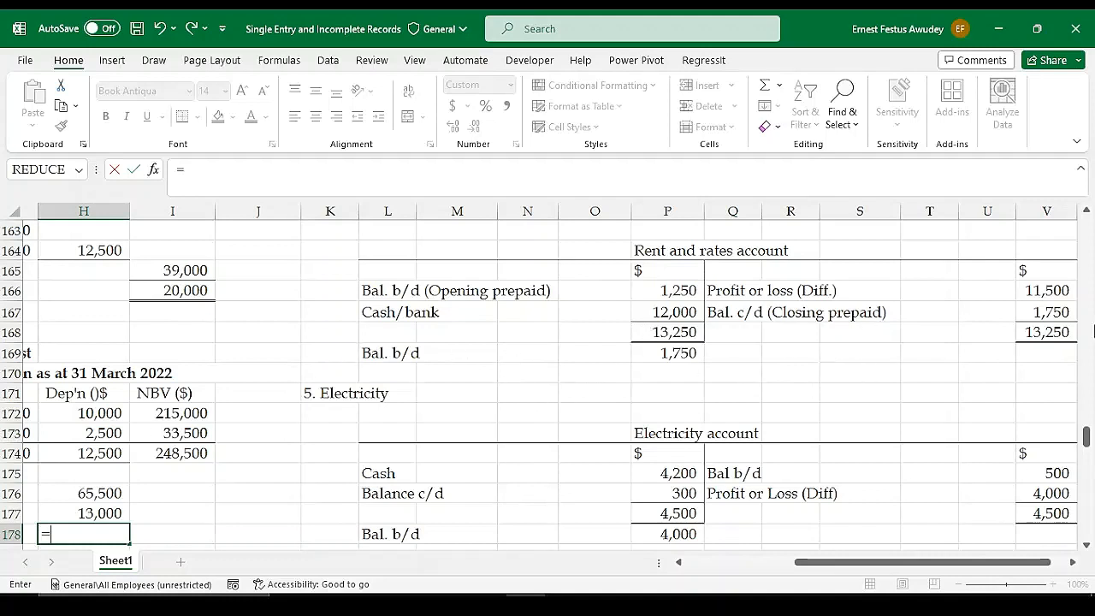
click(1044, 314)
key(Return)
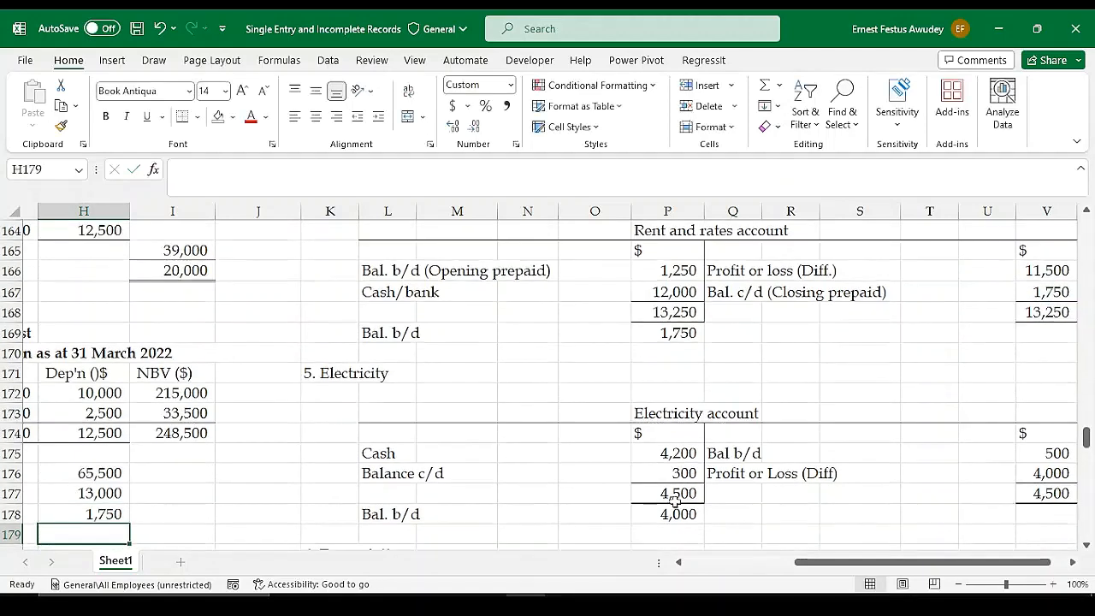
Link the Cash in hand amount in H179 to the closing cash figure in the Receipts and Payments Account with =G115
drag(795, 566, 739, 567)
scroll(379, 482, down, 1)
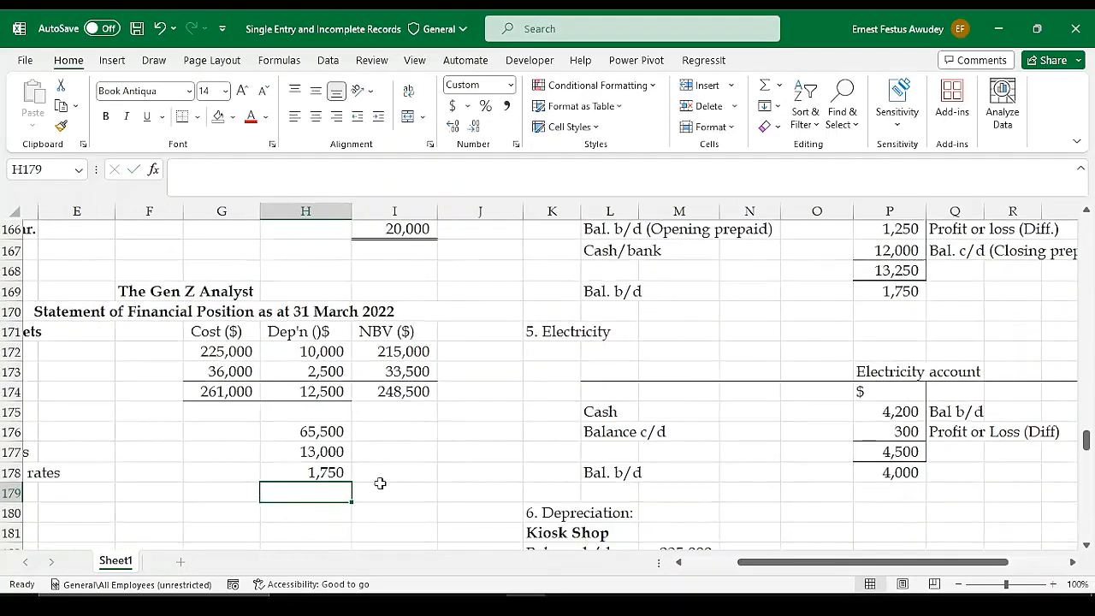
drag(856, 565, 802, 565)
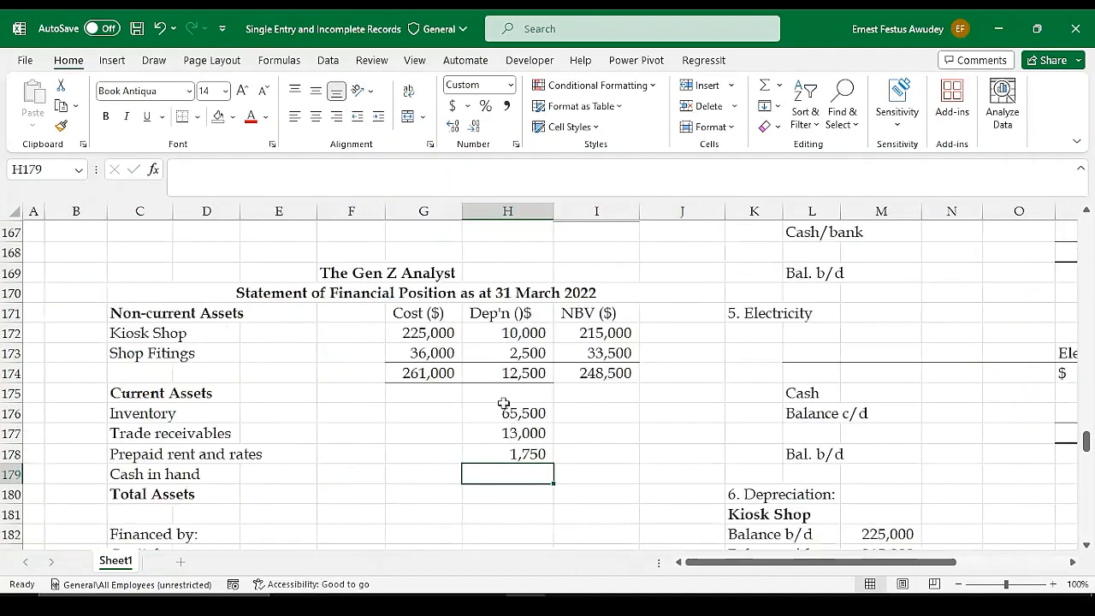
scroll(531, 391, up, 17)
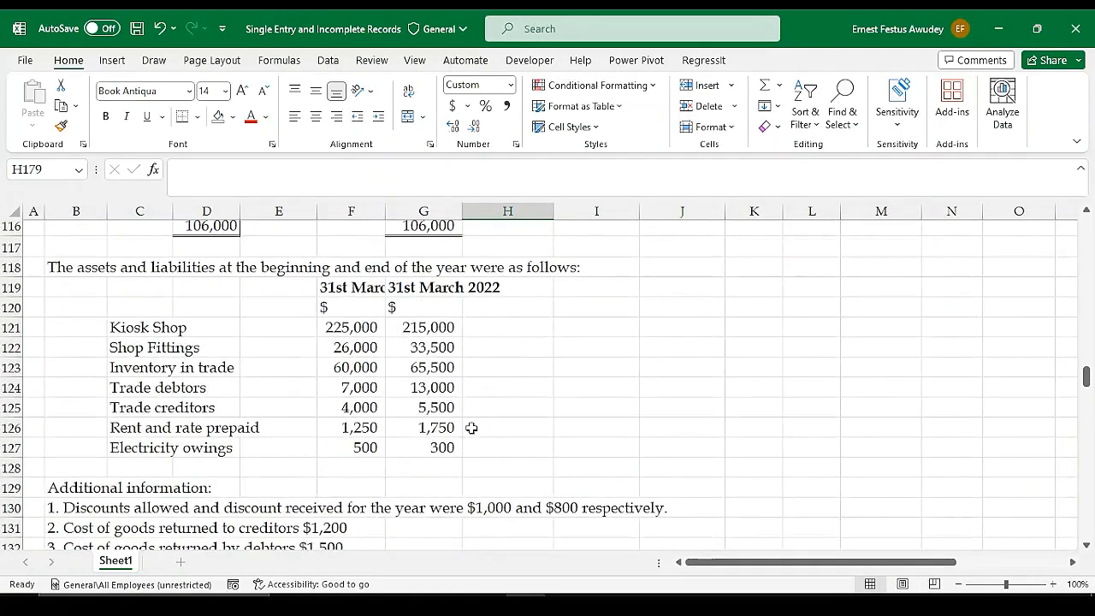
scroll(587, 423, down, 9)
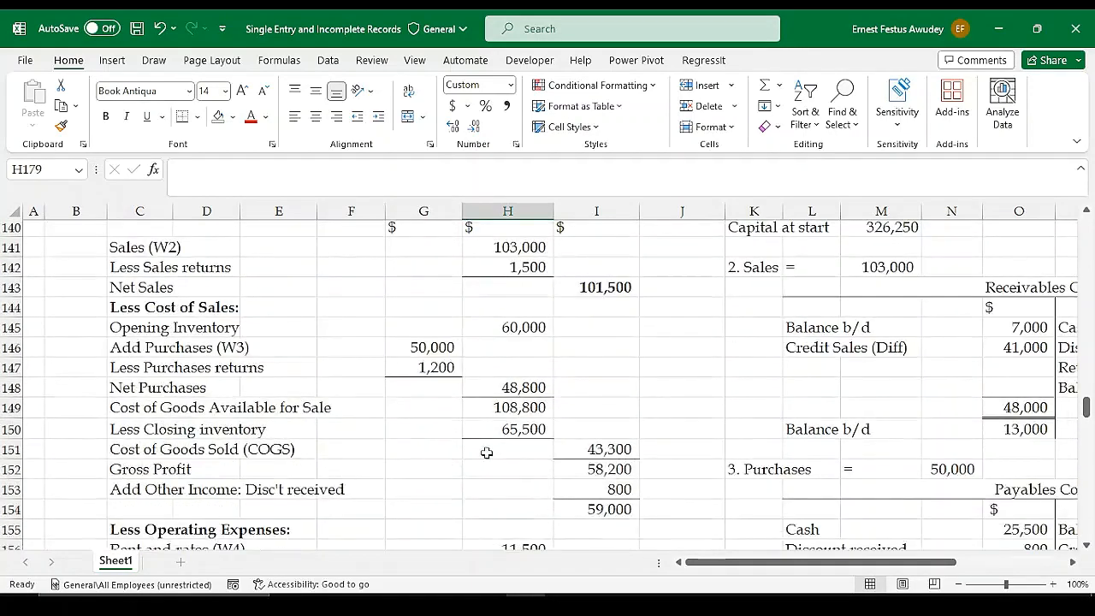
scroll(486, 451, down, 2)
scroll(486, 452, up, 1)
scroll(486, 451, up, 4)
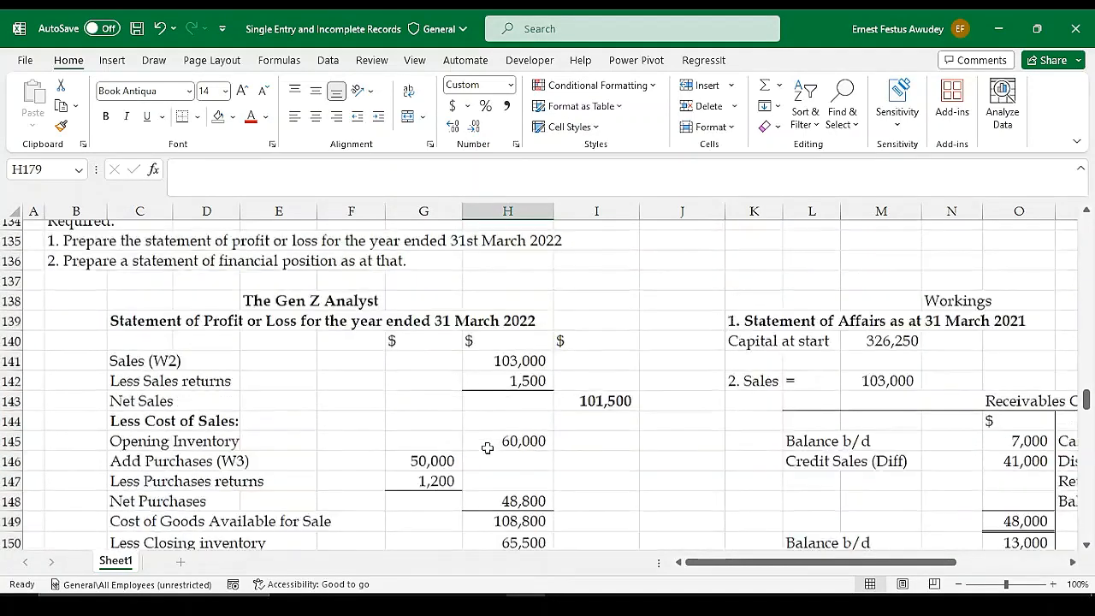
scroll(488, 448, down, 6)
scroll(487, 448, down, 6)
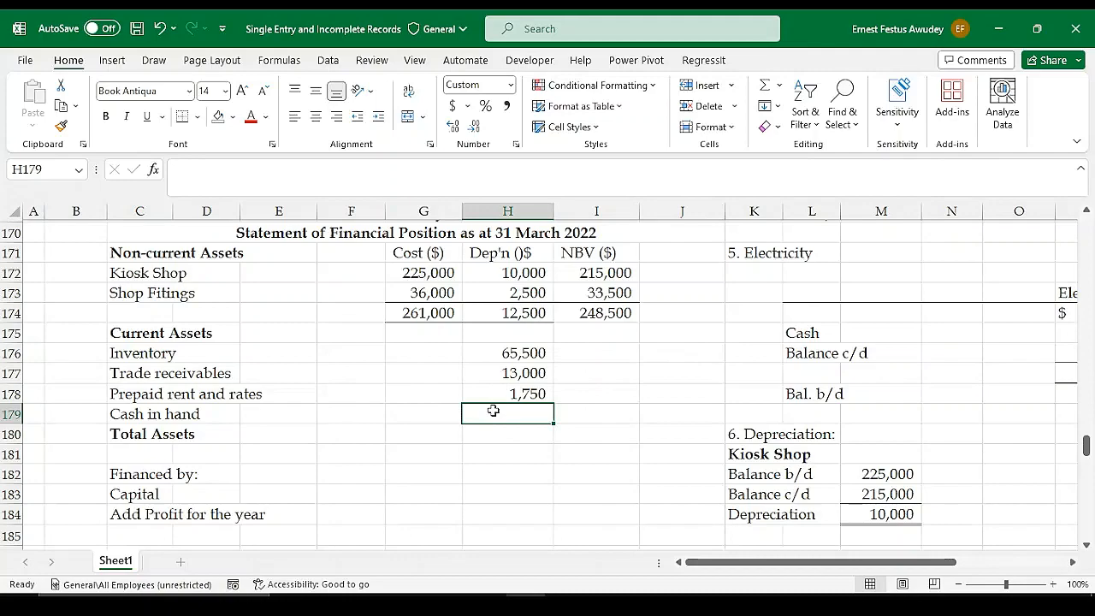
text(=)
scroll(548, 342, up, 5)
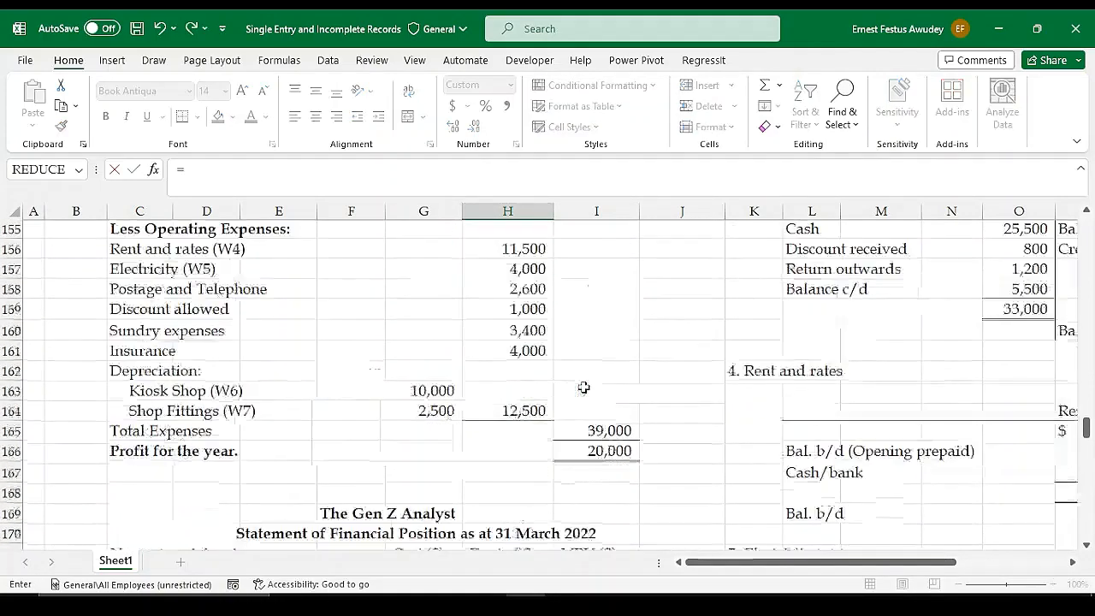
scroll(584, 388, up, 8)
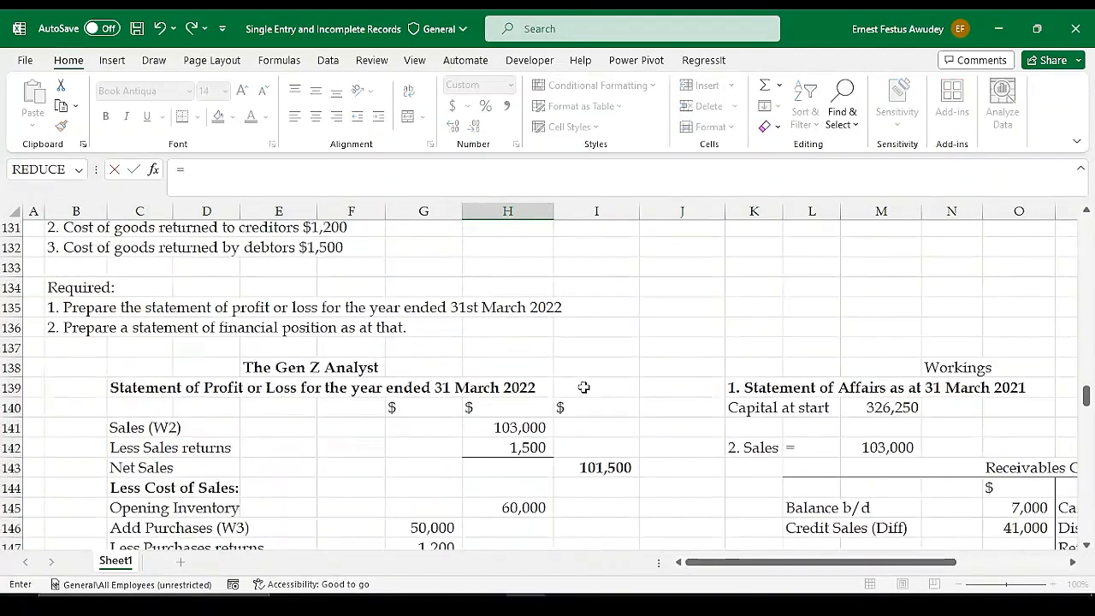
scroll(584, 387, up, 8)
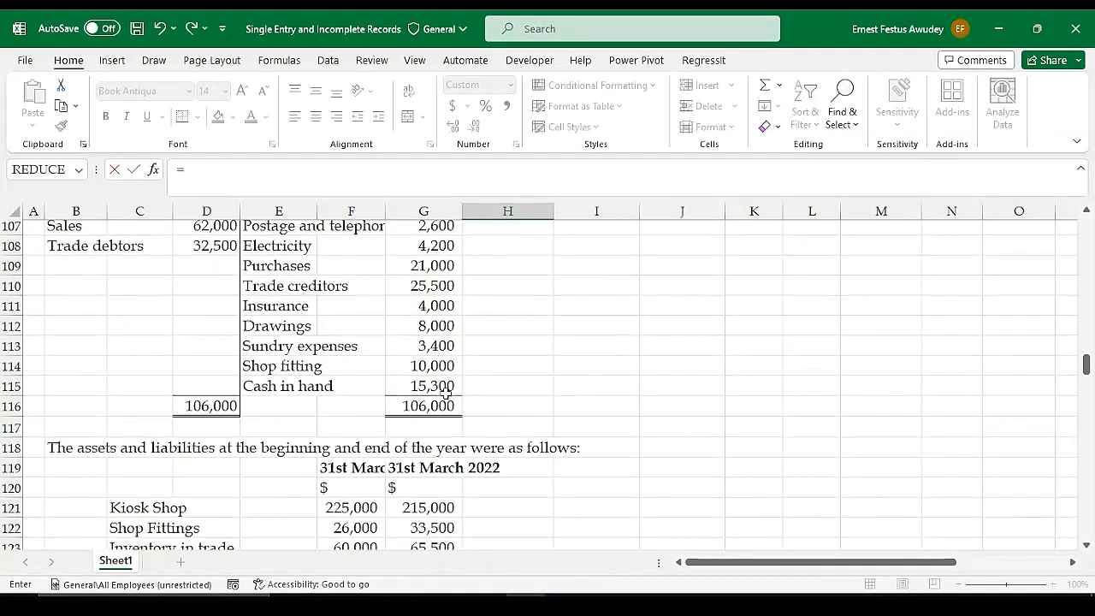
click(418, 386)
scroll(573, 392, up, 1)
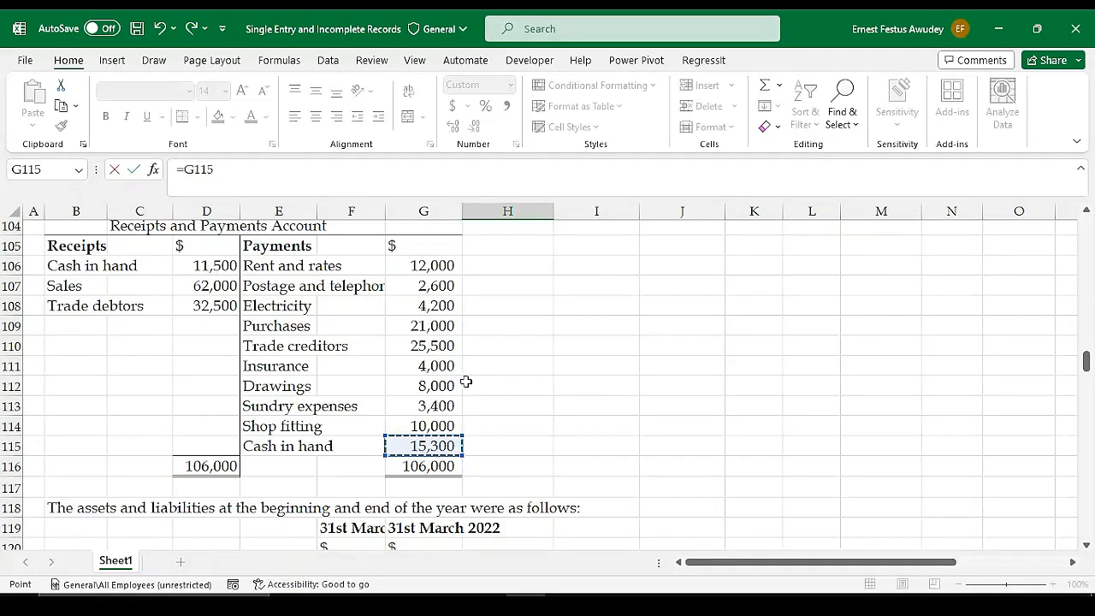
Confirm the Cash in hand link =G115 in H179 and total the current assets in I179 with =SUM(H176:H179)
scroll(459, 396, down, 13)
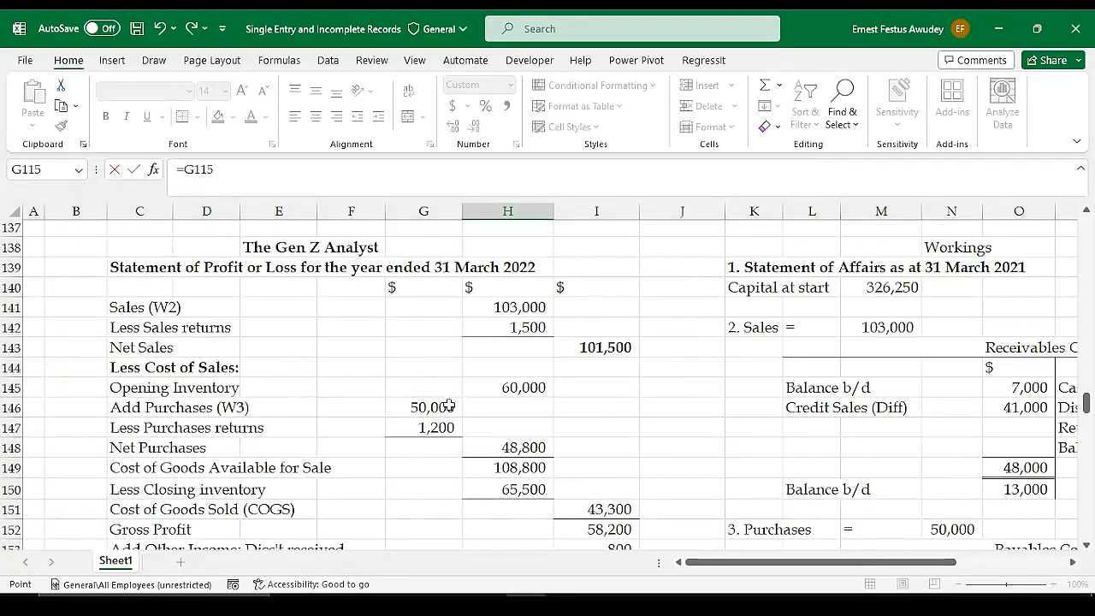
key(Escape)
scroll(574, 475, down, 1)
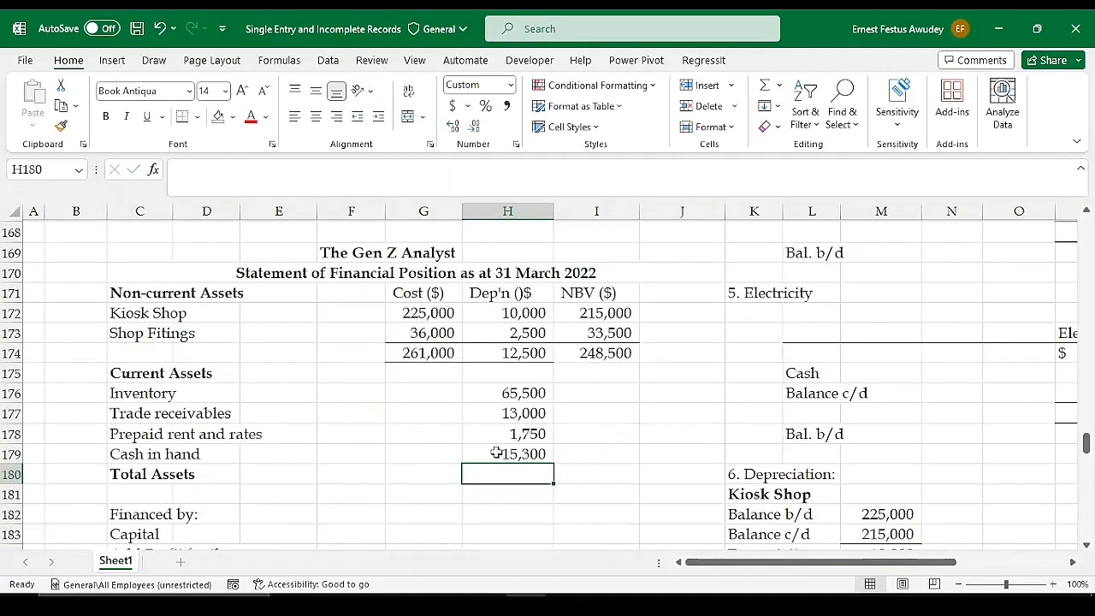
click(596, 458)
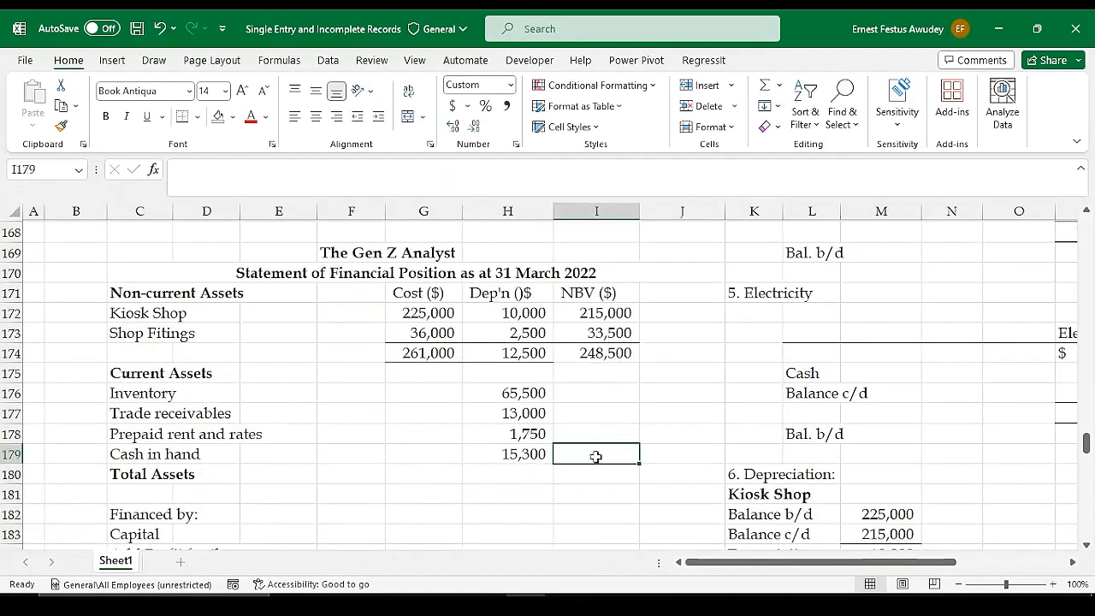
key(alt+equal)
key(shift+Up)
key(shift+Up)
key(shift+Up)
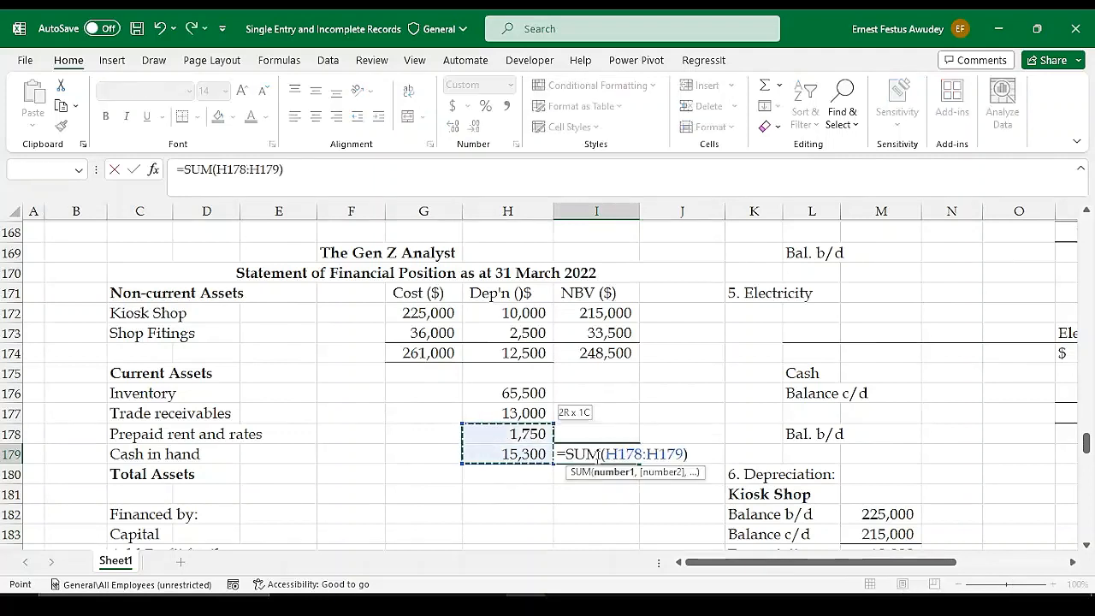
key(Return)
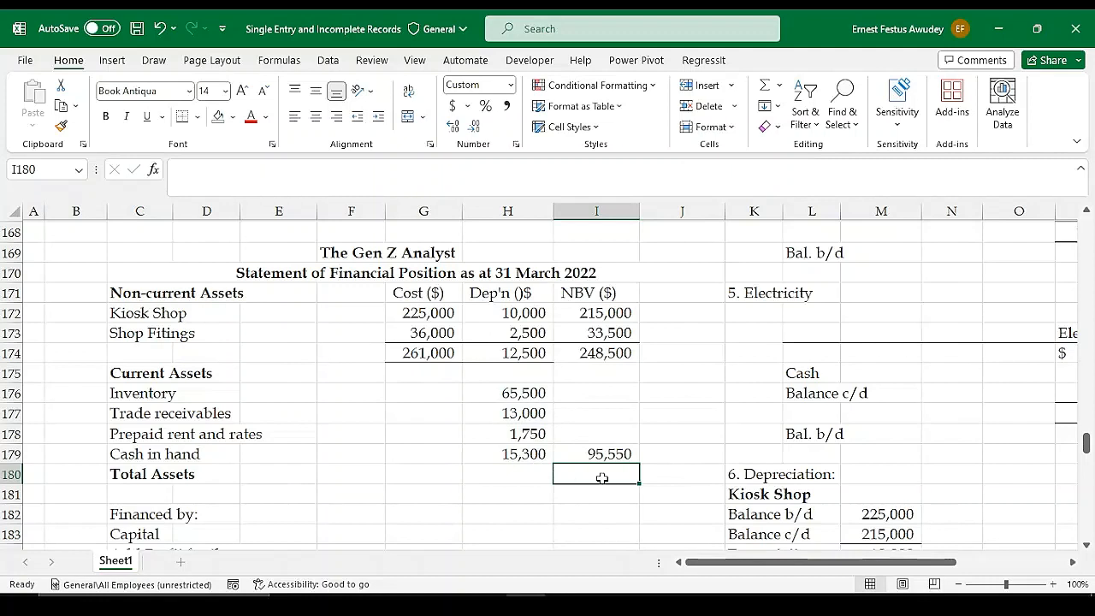
key(alt+equal)
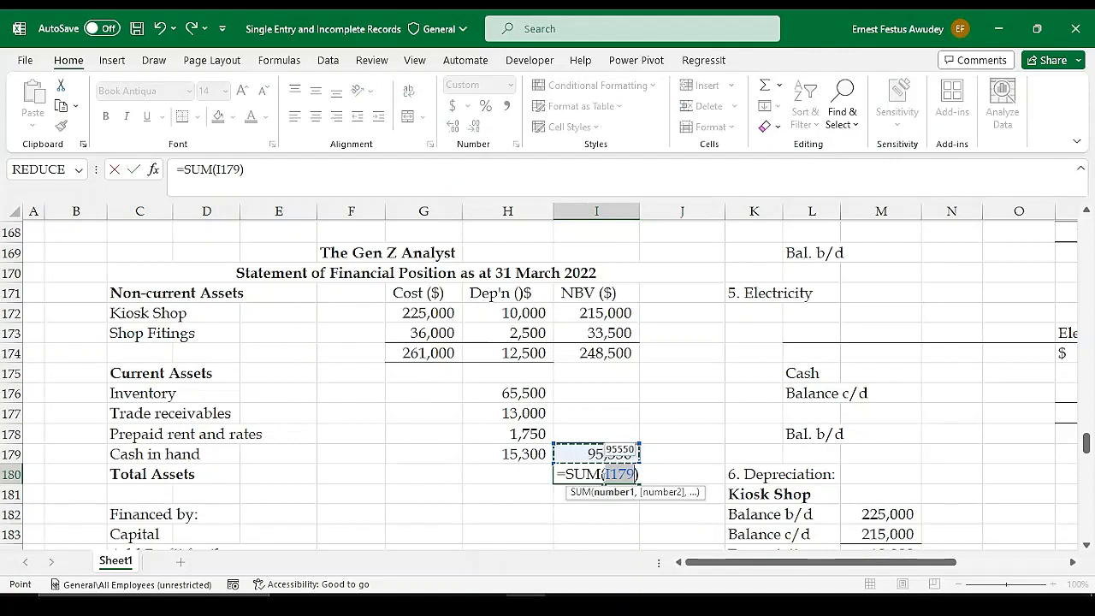
key(BackSpace)
key(BackSpace)
key(BackSpace)
key(BackSpace)
key(BackSpace)
key(BackSpace)
key(Right)
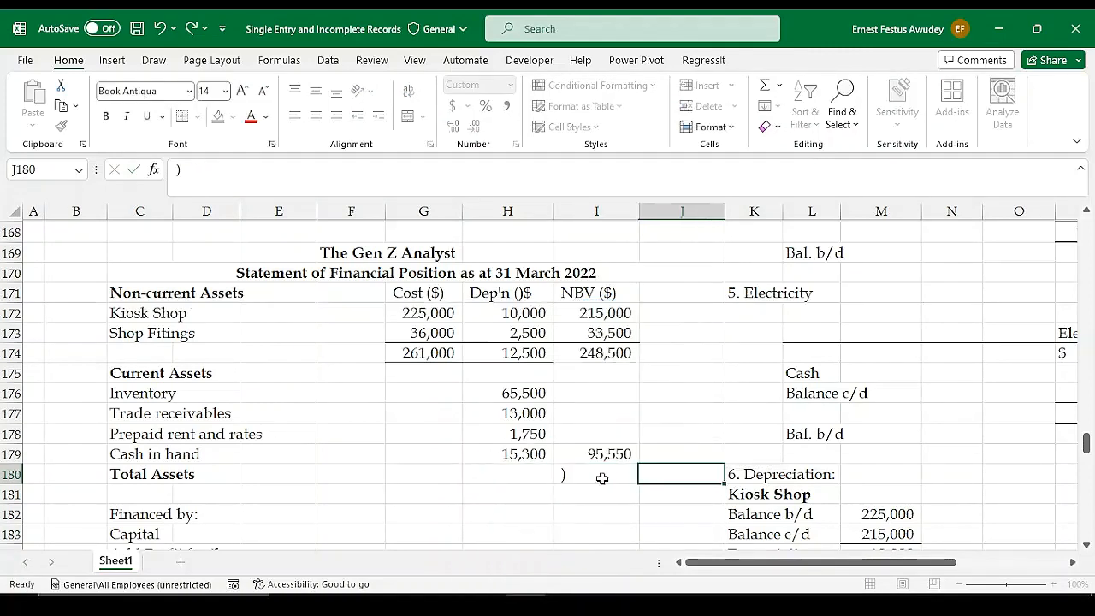
Calculate Total Assets in I180 as non-current plus current assets with =I174+I179
key(Left)
text(=)
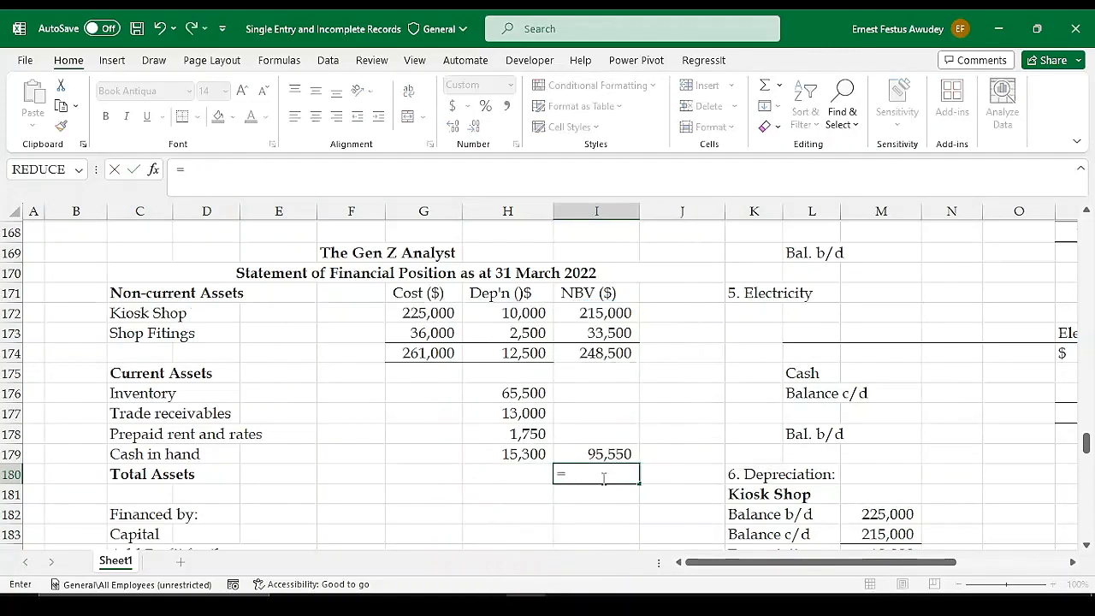
key(Up)
key(Up)
key(Up)
key(Up)
key(Up)
key(Up)
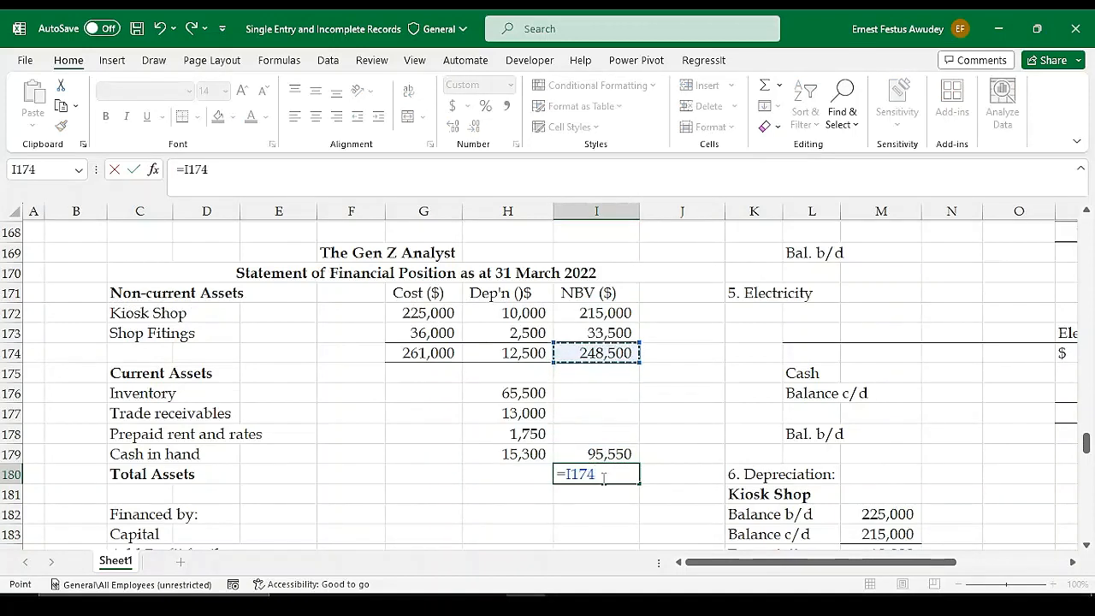
text(+)
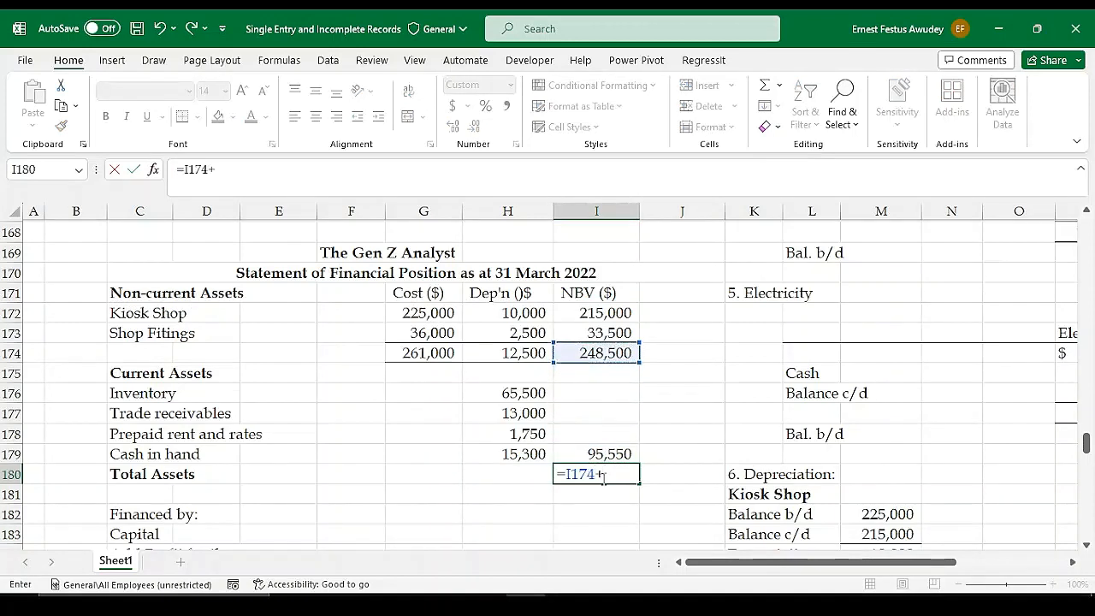
key(Up)
key(Return)
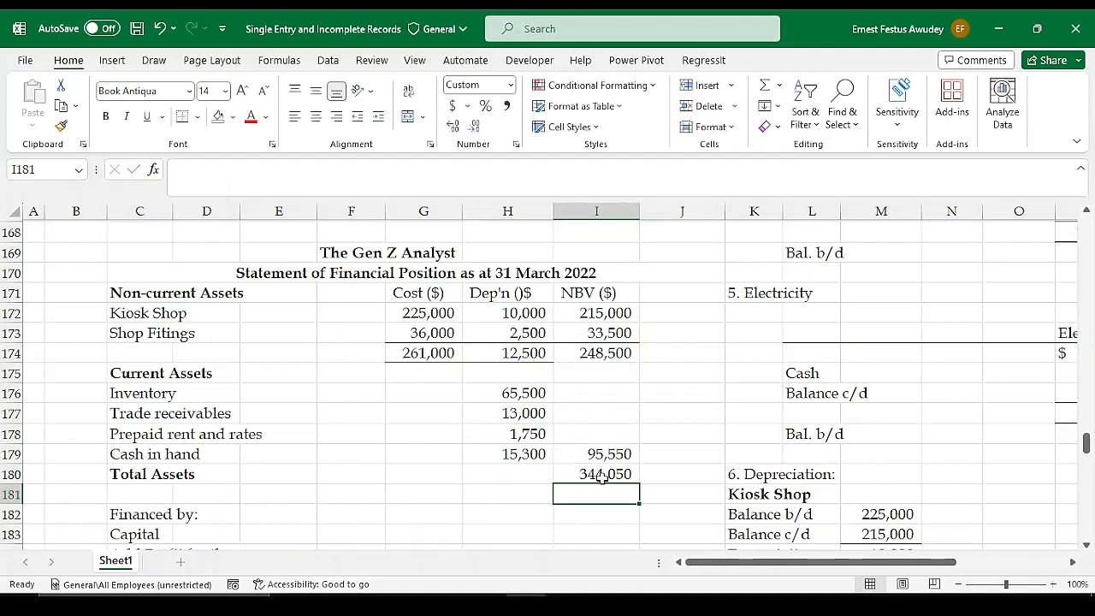
Apply a top and double bottom border to the Total Assets amount in I180
click(596, 455)
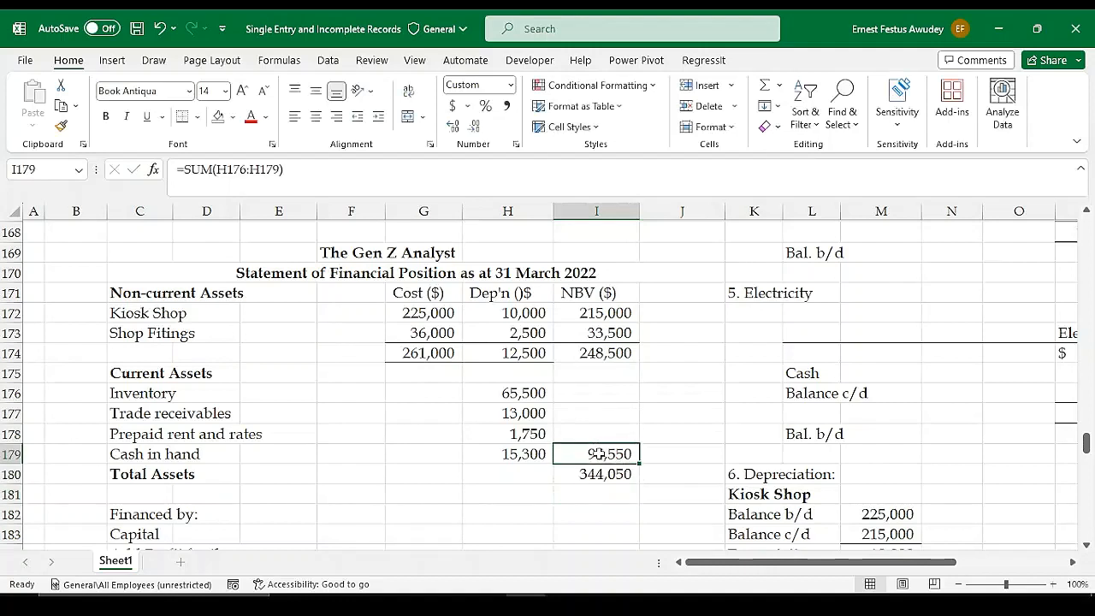
click(596, 474)
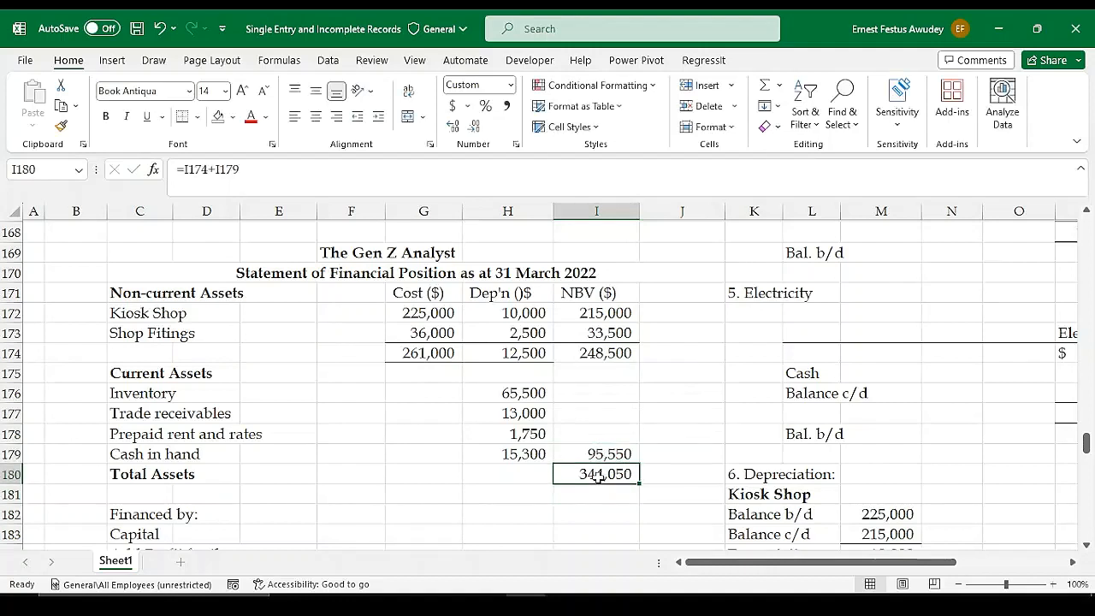
click(197, 118)
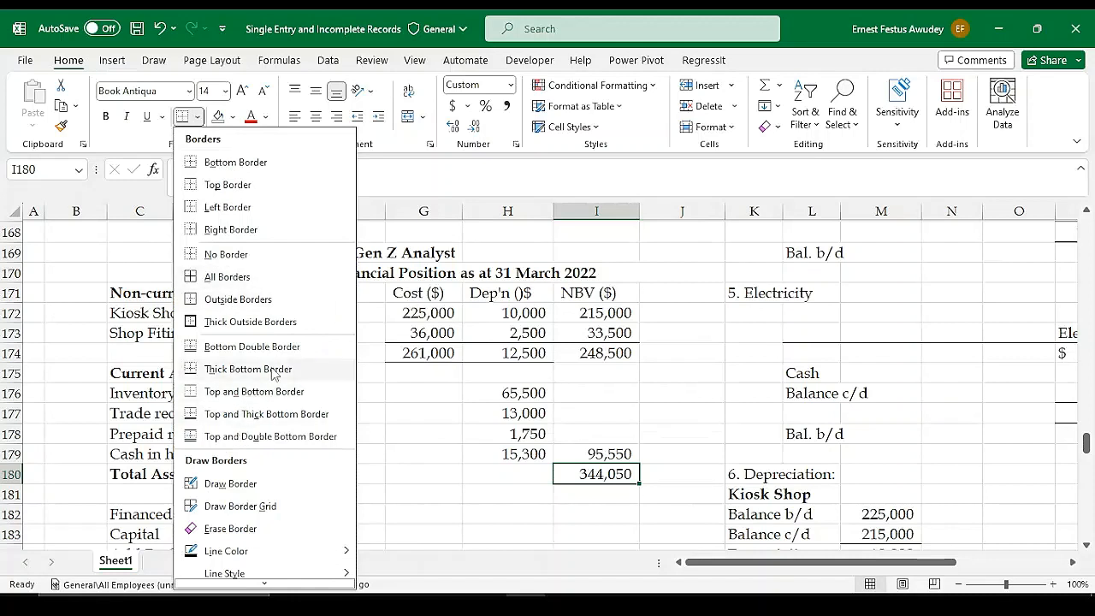
click(210, 436)
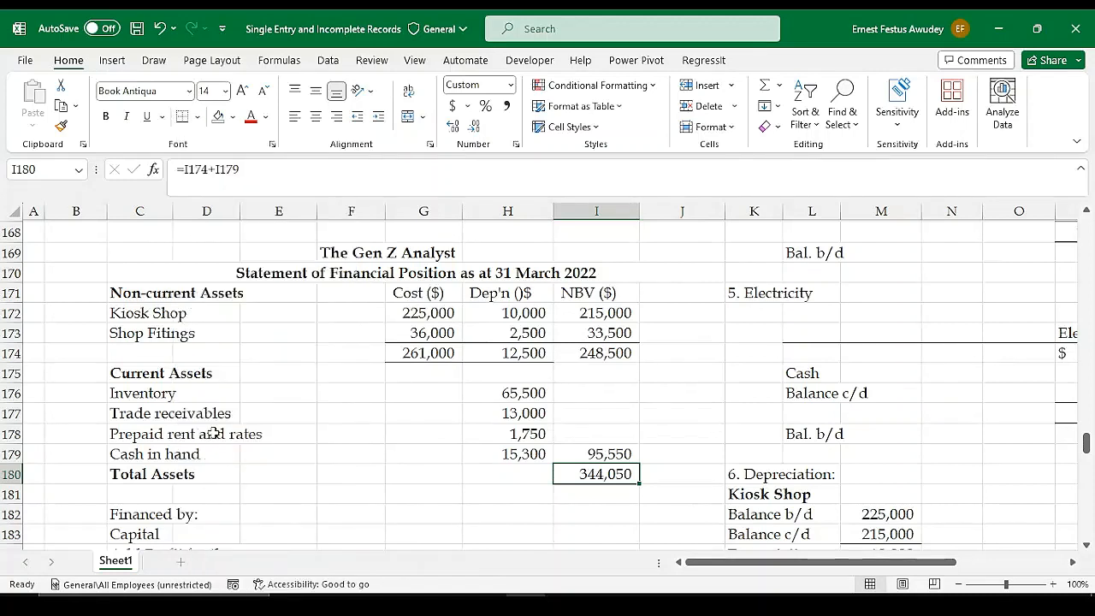
click(624, 493)
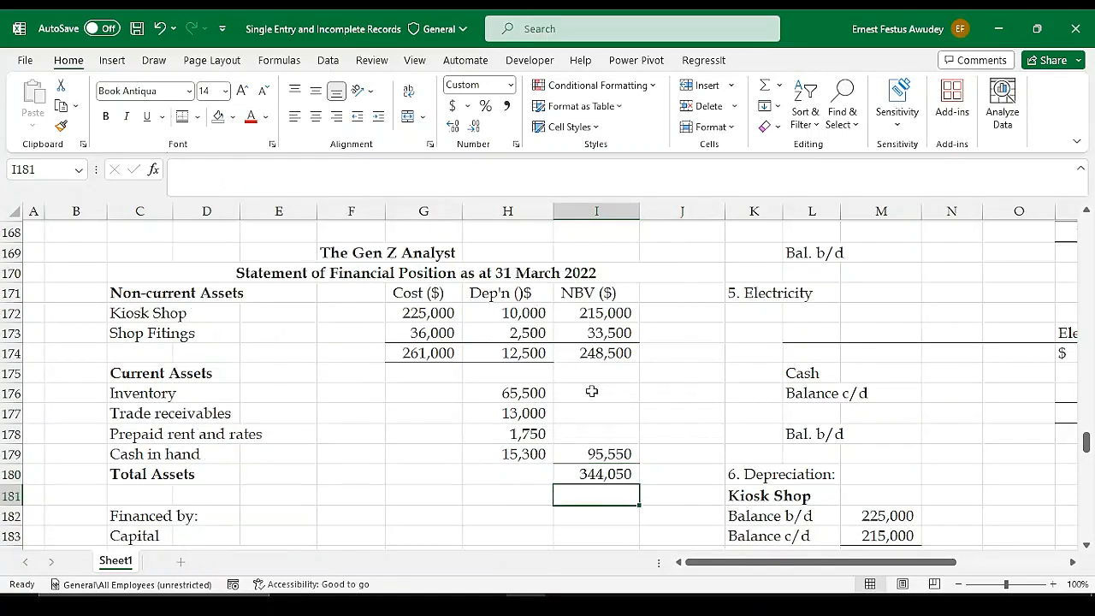
Make the "Financed by:" heading in C182 bold
scroll(591, 391, down, 2)
click(621, 432)
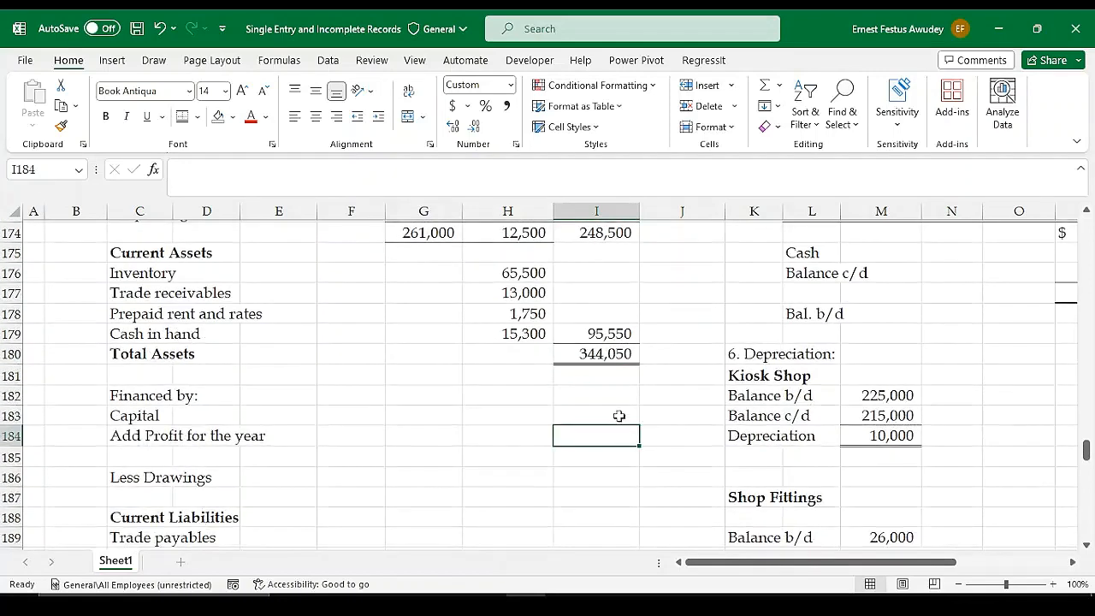
click(126, 399)
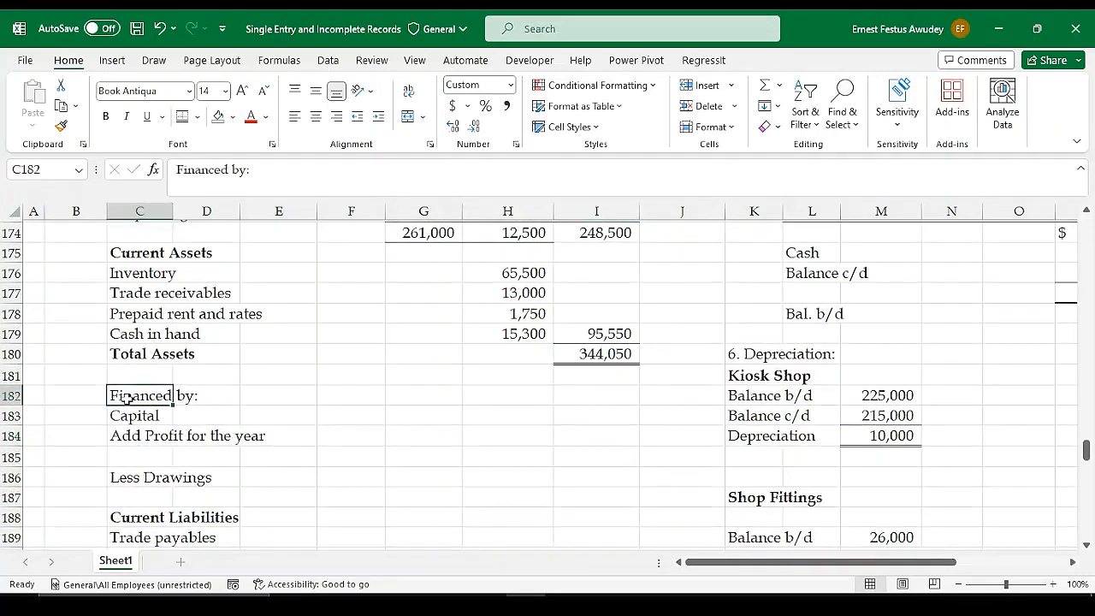
key(ctrl+b)
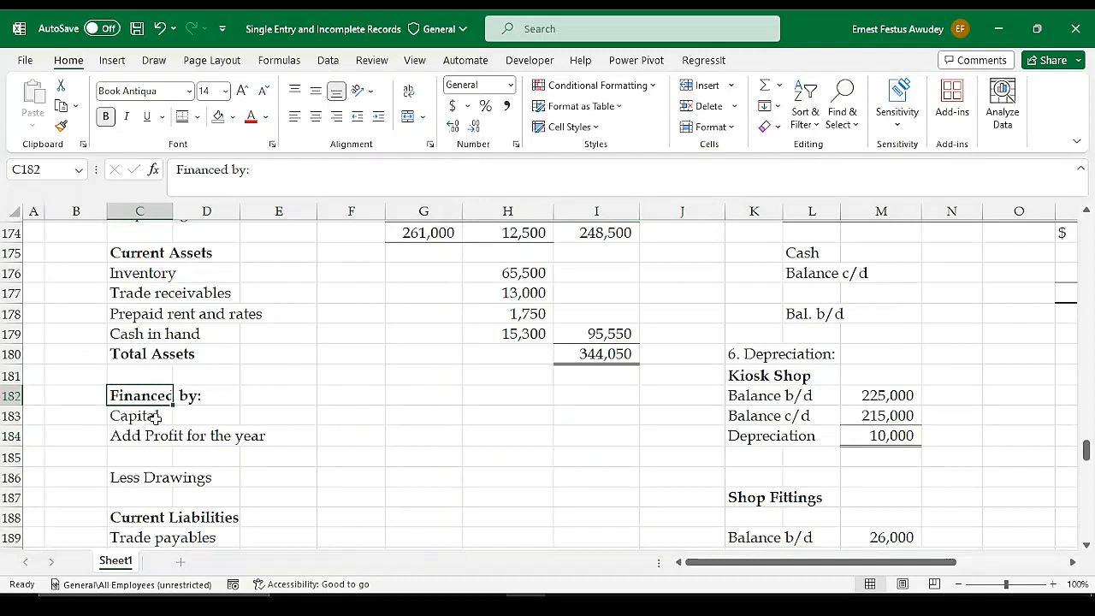
key(Down)
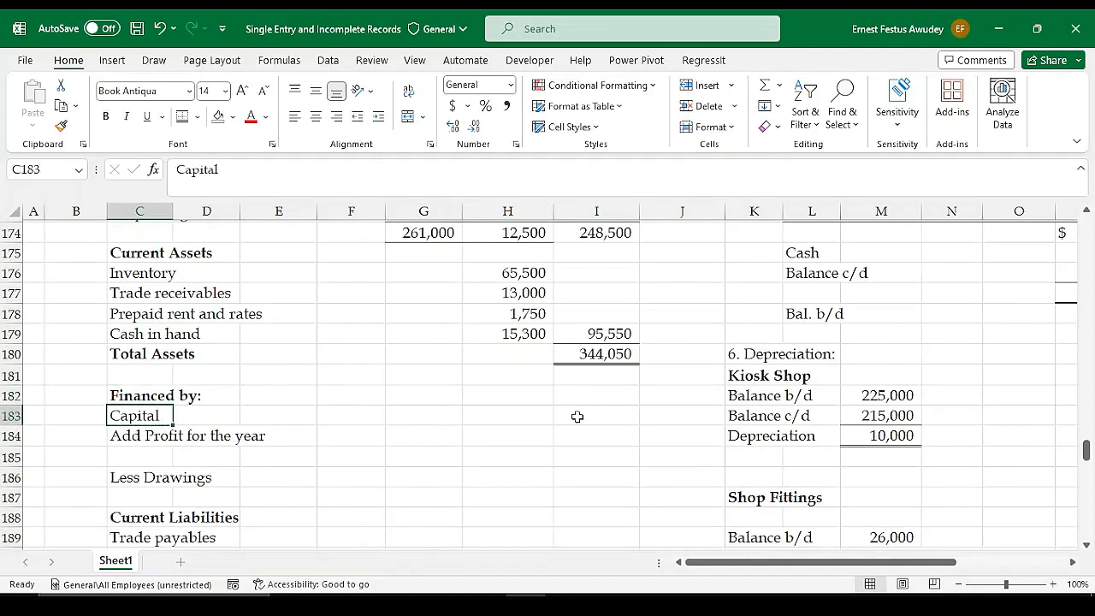
Link the Capital amount in I183 to the capital at start in the Statement of Affairs working with =M140
click(577, 416)
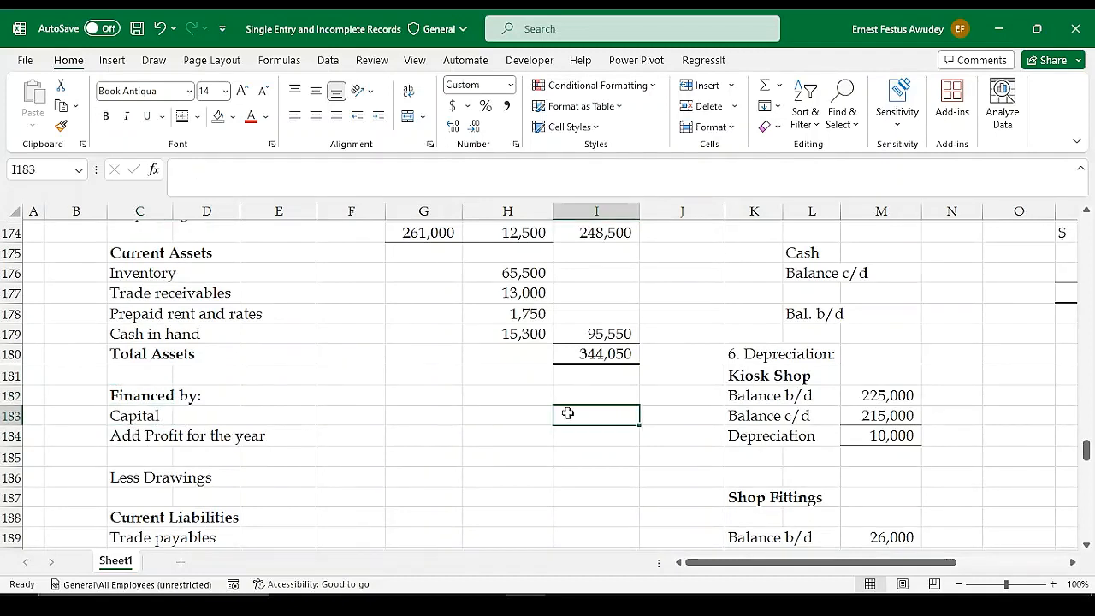
scroll(723, 413, up, 4)
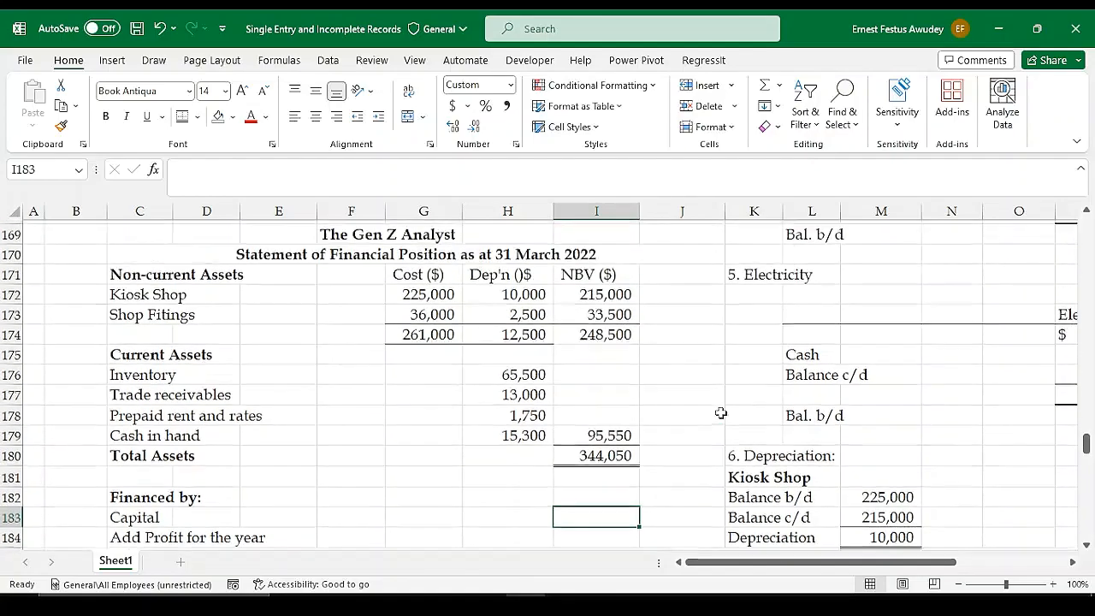
scroll(731, 412, up, 5)
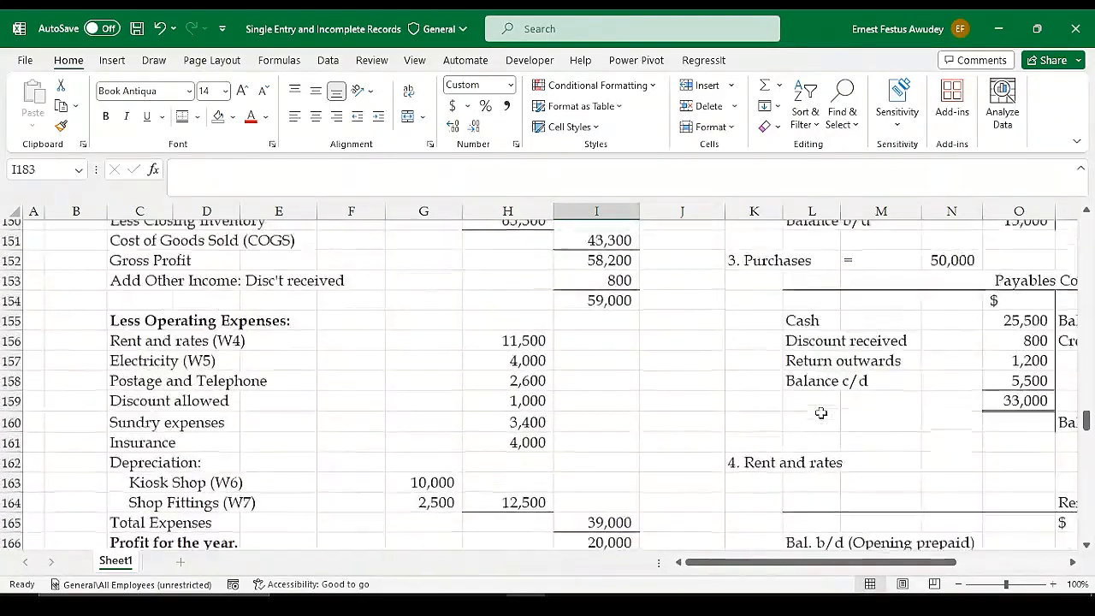
scroll(820, 413, down, 4)
scroll(820, 413, down, 3)
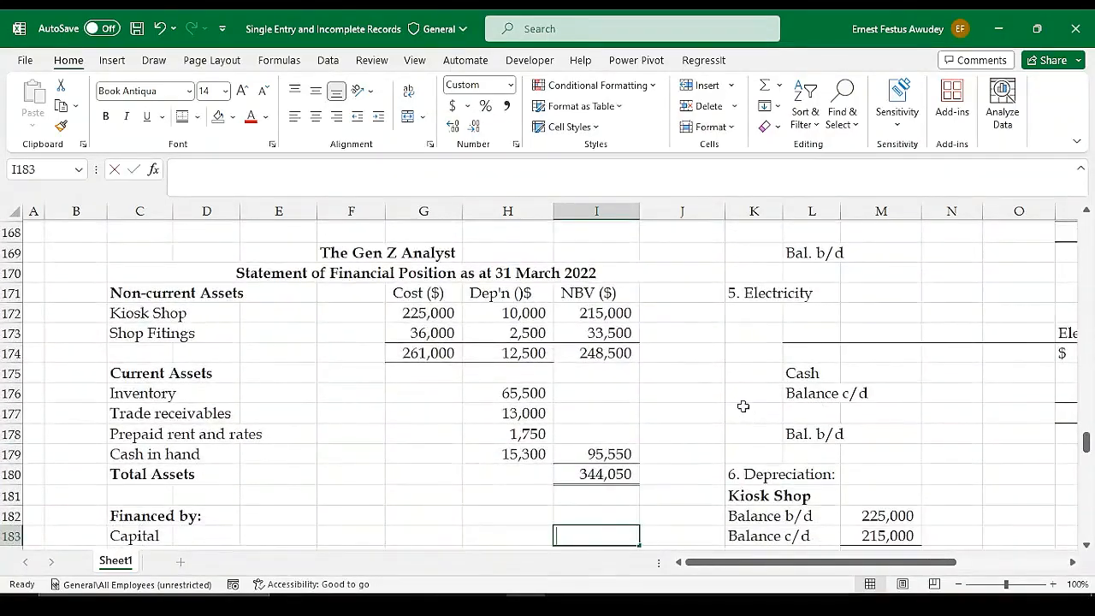
text(=)
scroll(748, 396, up, 2)
scroll(760, 385, up, 8)
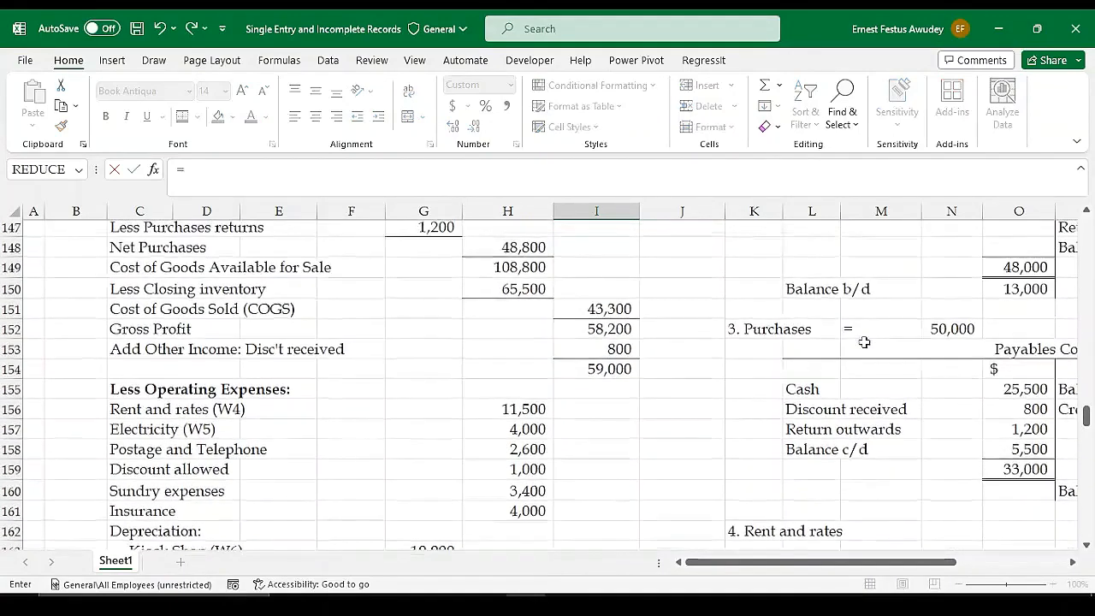
scroll(912, 343, up, 1)
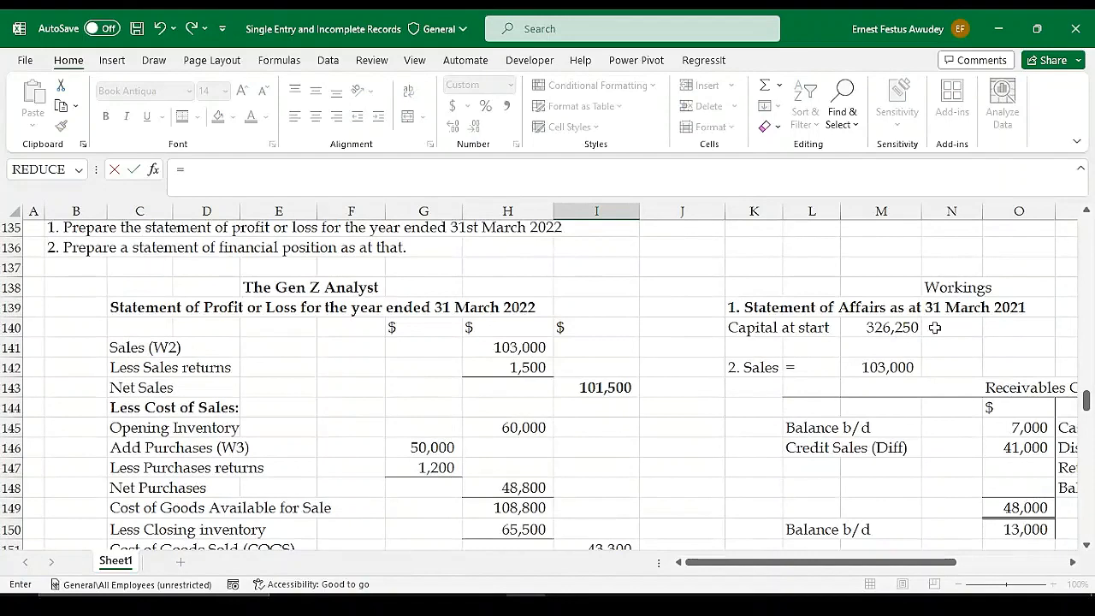
click(887, 327)
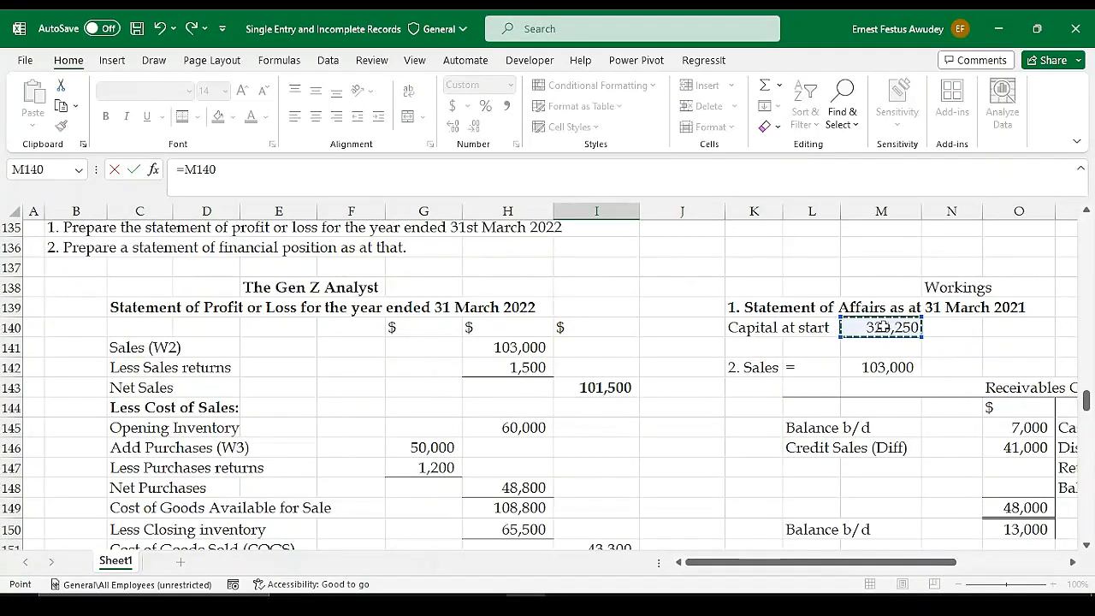
key(Return)
Link the Add Profit for the year amount in I184 to the profit in the Statement of Profit or Loss with =I166
scroll(423, 502, down, 1)
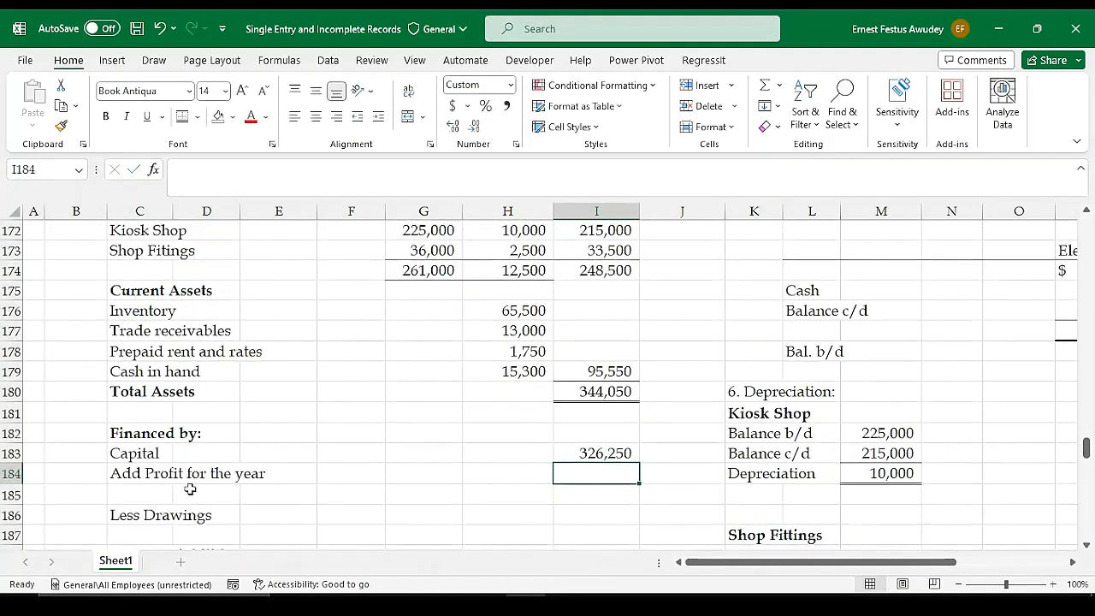
text(=)
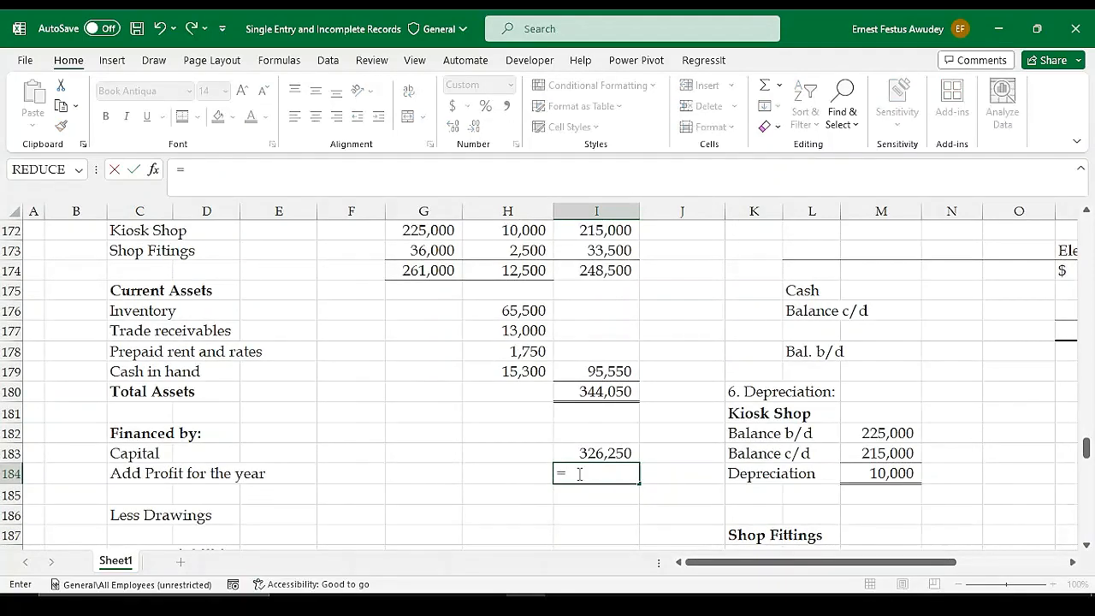
scroll(579, 473, up, 5)
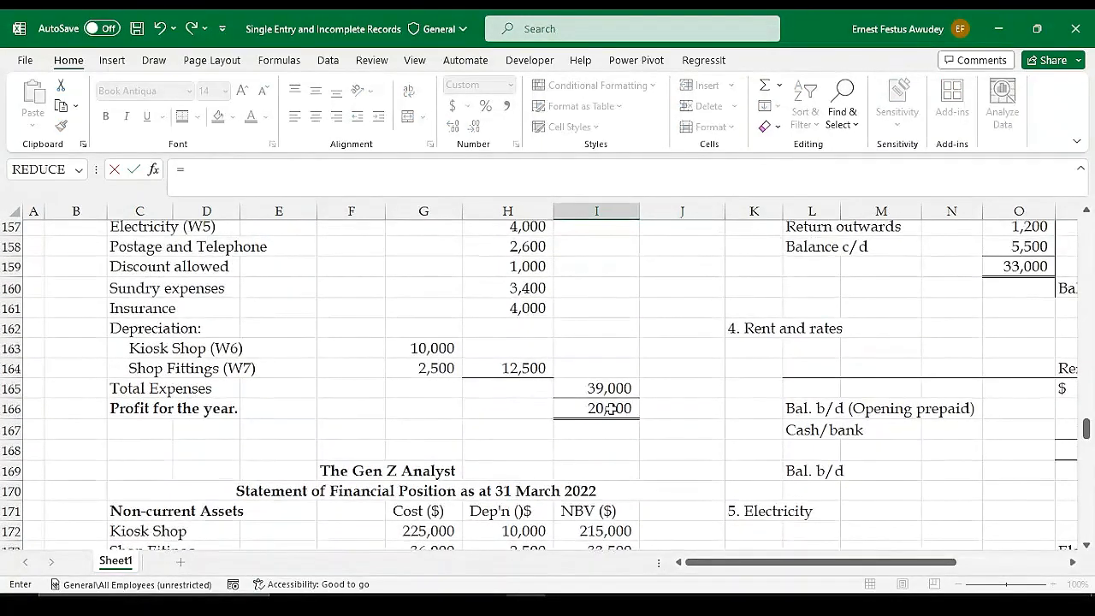
click(609, 409)
key(Return)
Add capital and profit for the year in I185 with =SUM(I183:I184)
scroll(421, 514, down, 2)
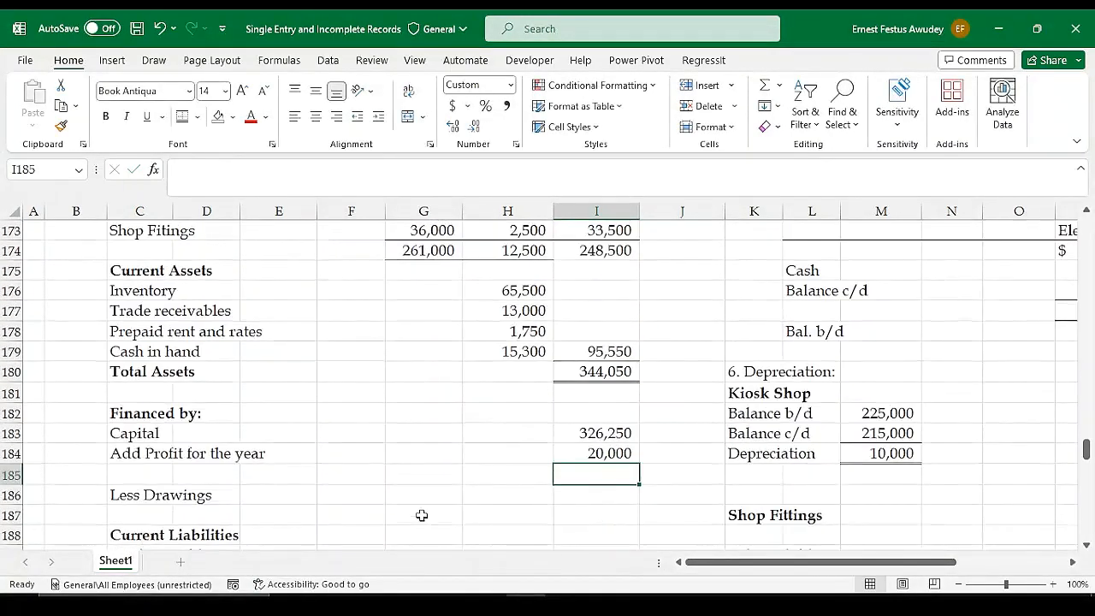
click(592, 492)
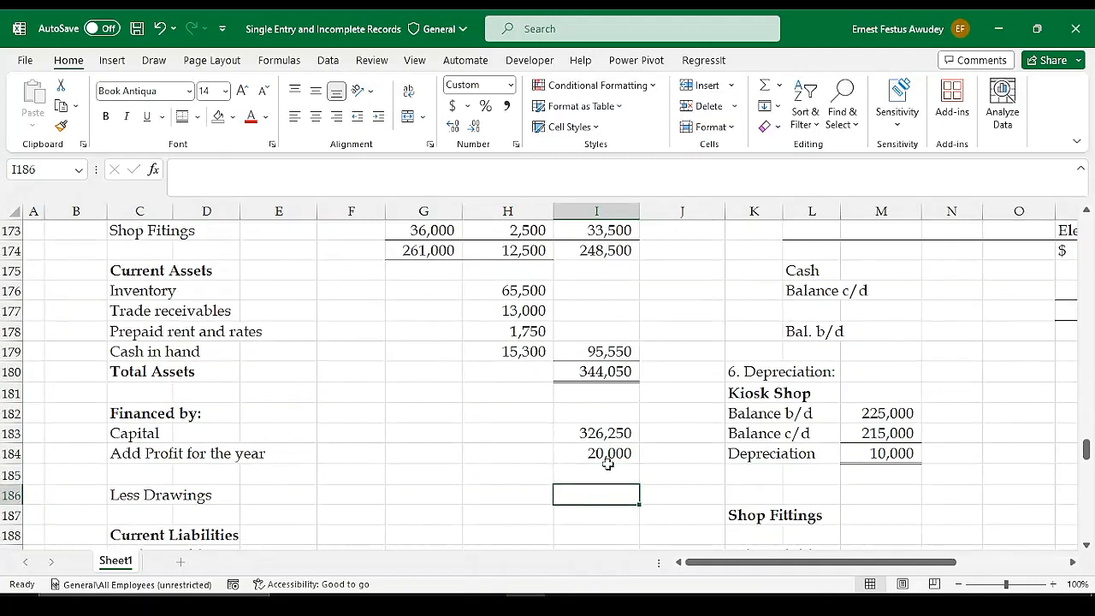
click(607, 471)
key(alt+equal)
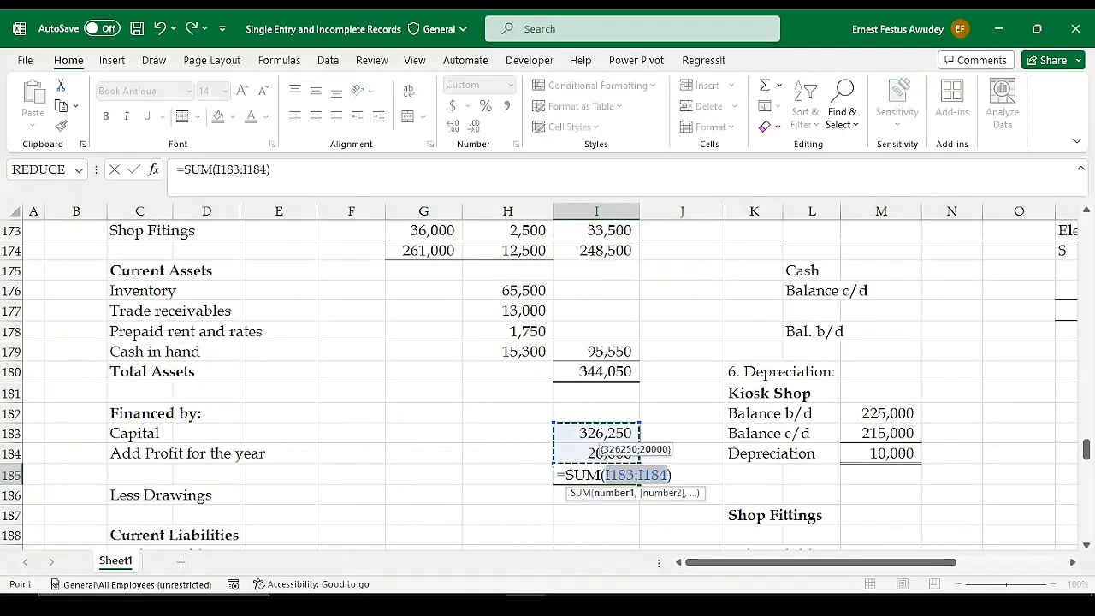
key(Return)
Apply a bottom border to the profit for the year amount in I184, above the capital subtotal
click(592, 452)
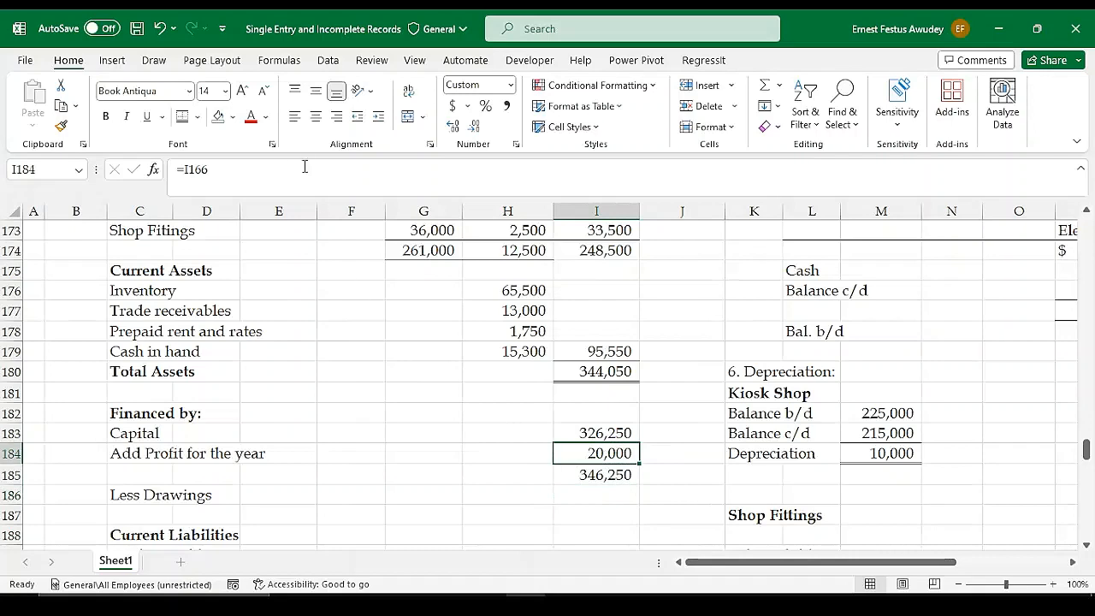
click(197, 117)
click(223, 162)
click(602, 502)
scroll(601, 501, down, 1)
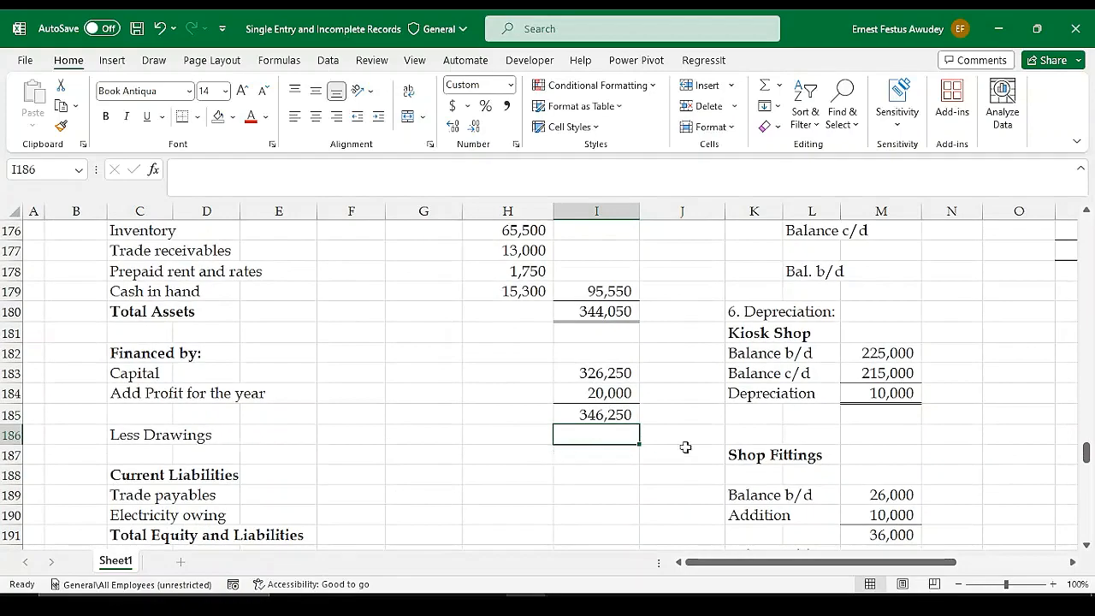
Link the Less Drawings amount in I186 to the drawings in the Receipts and Payments Account with =G112
text(=)
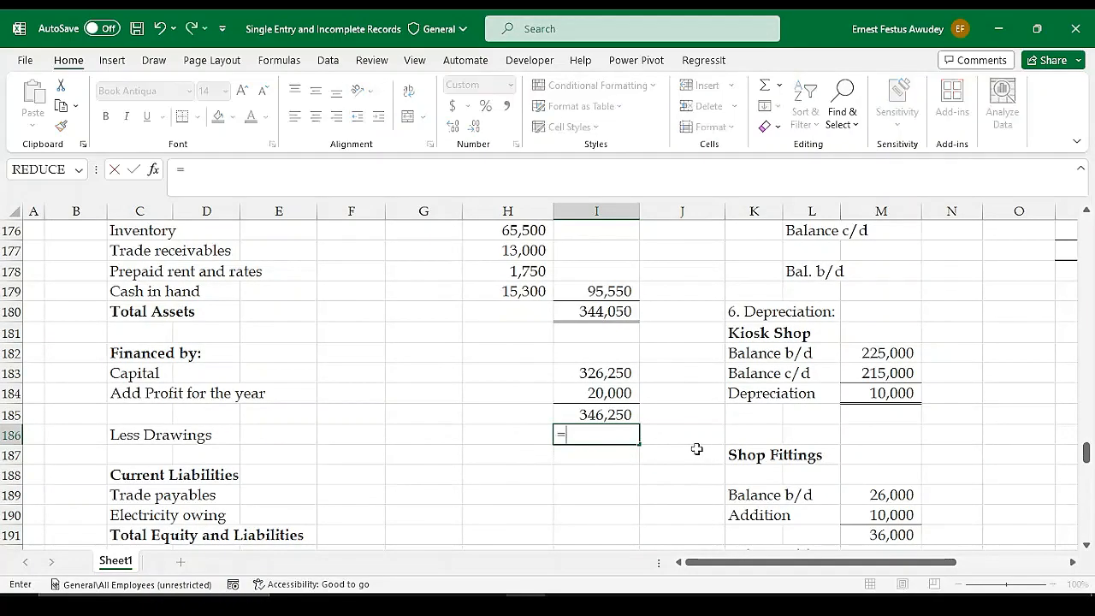
scroll(516, 372, up, 7)
scroll(596, 324, up, 11)
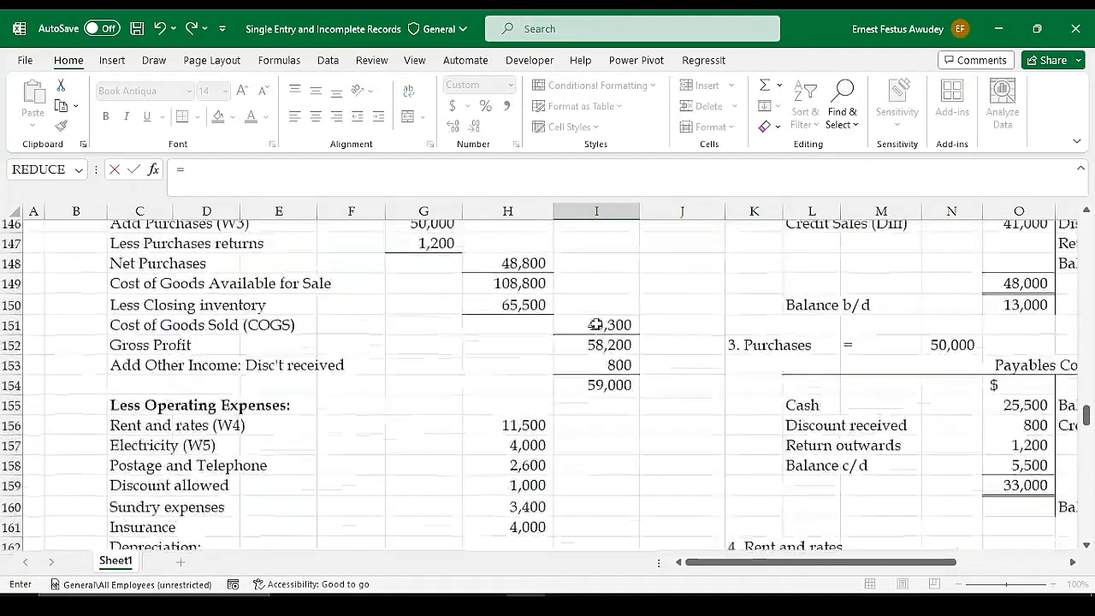
scroll(596, 322, up, 6)
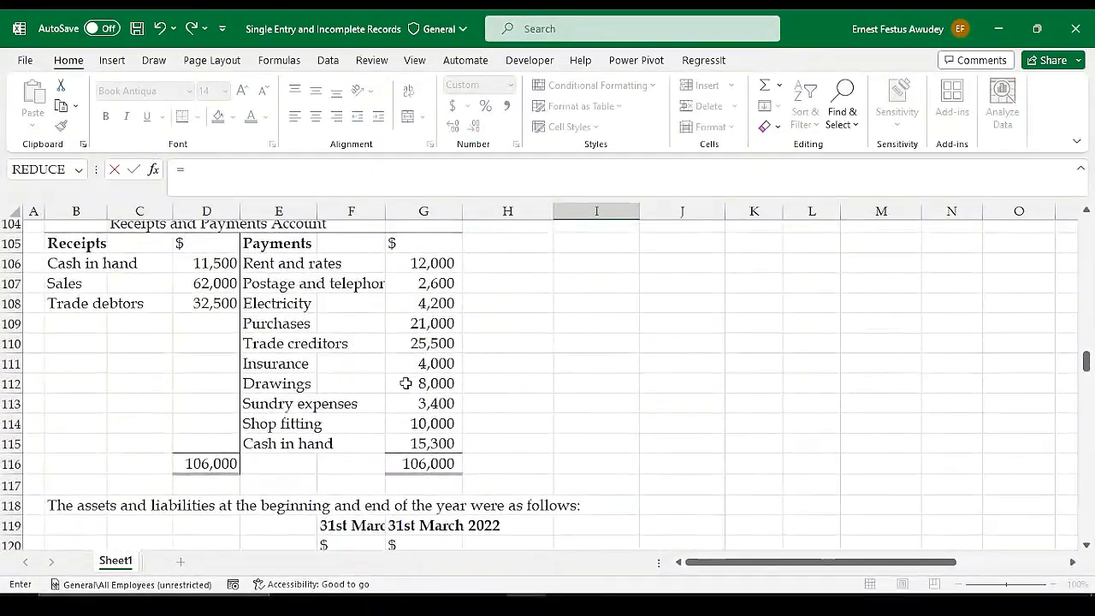
click(447, 383)
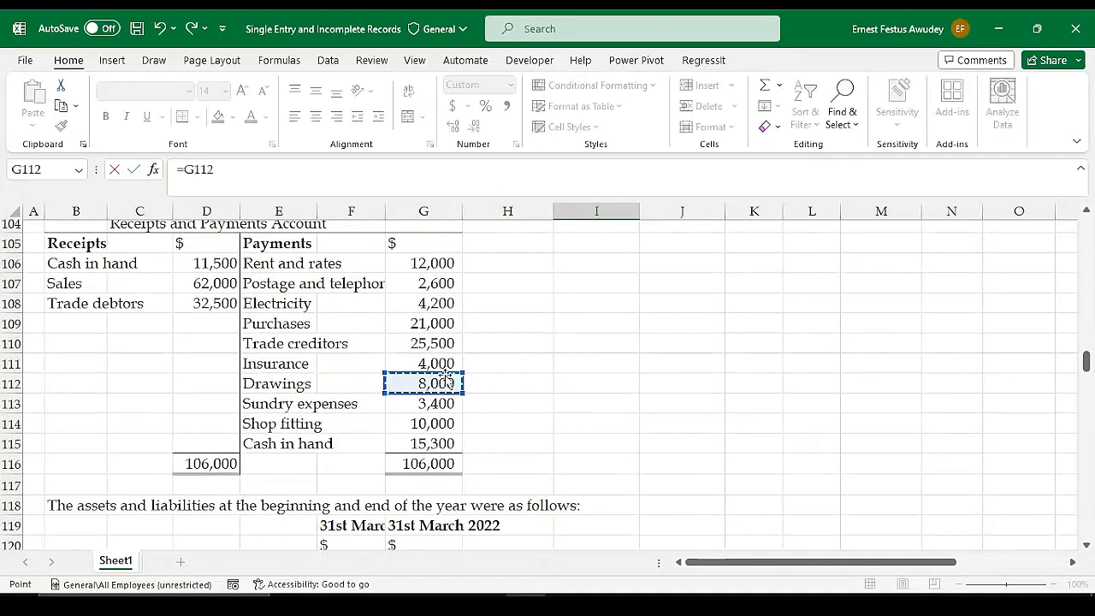
key(Return)
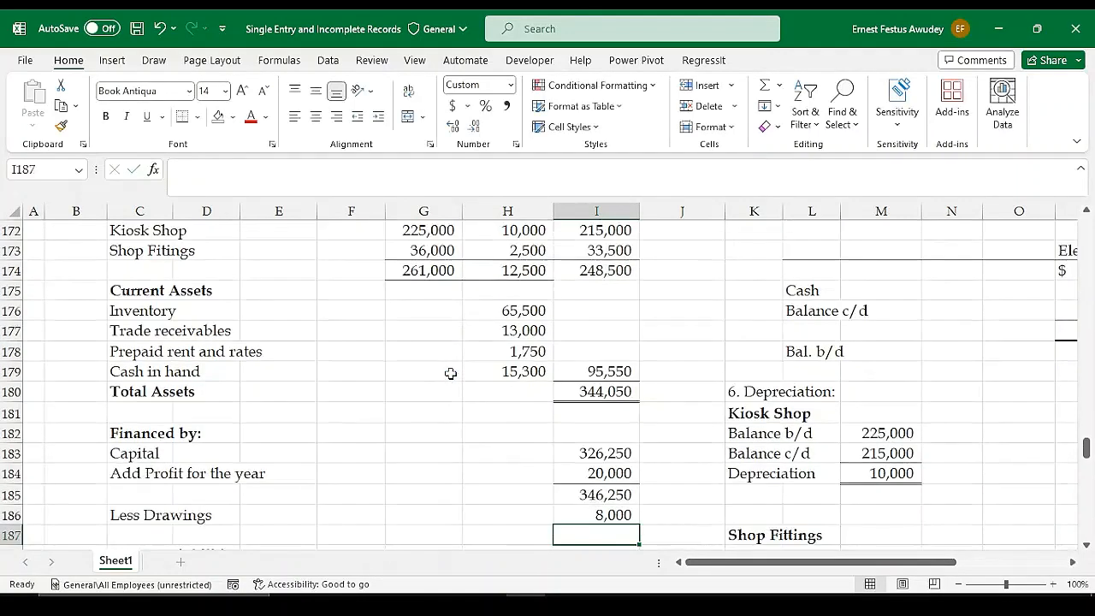
Subtract the drawings from the capital subtotal in I187 with =I185-I186
scroll(604, 494, down, 1)
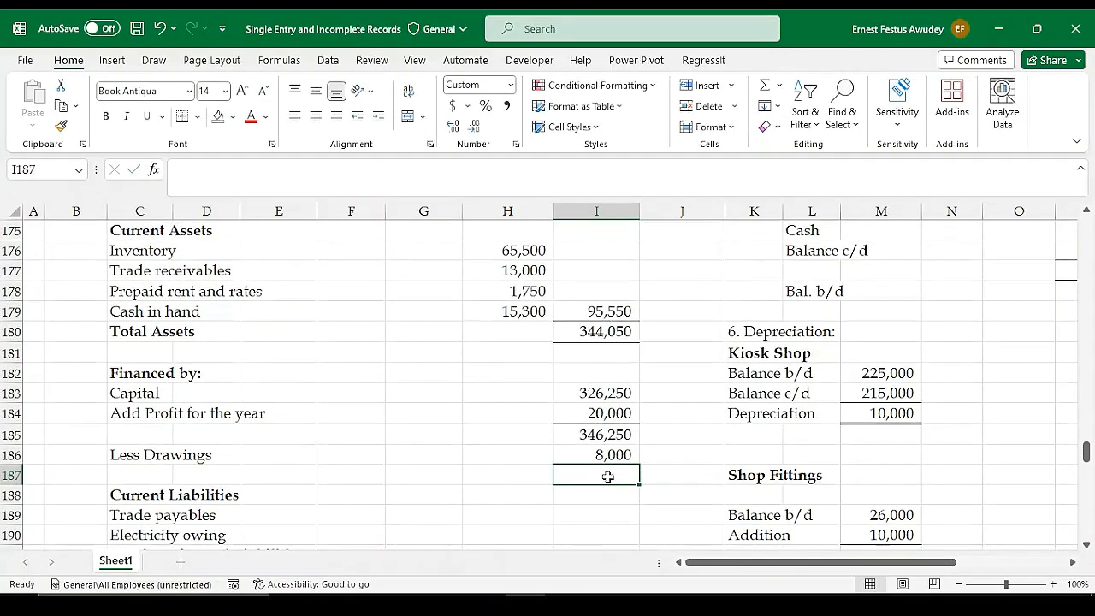
text(=)
key(Up)
key(Up)
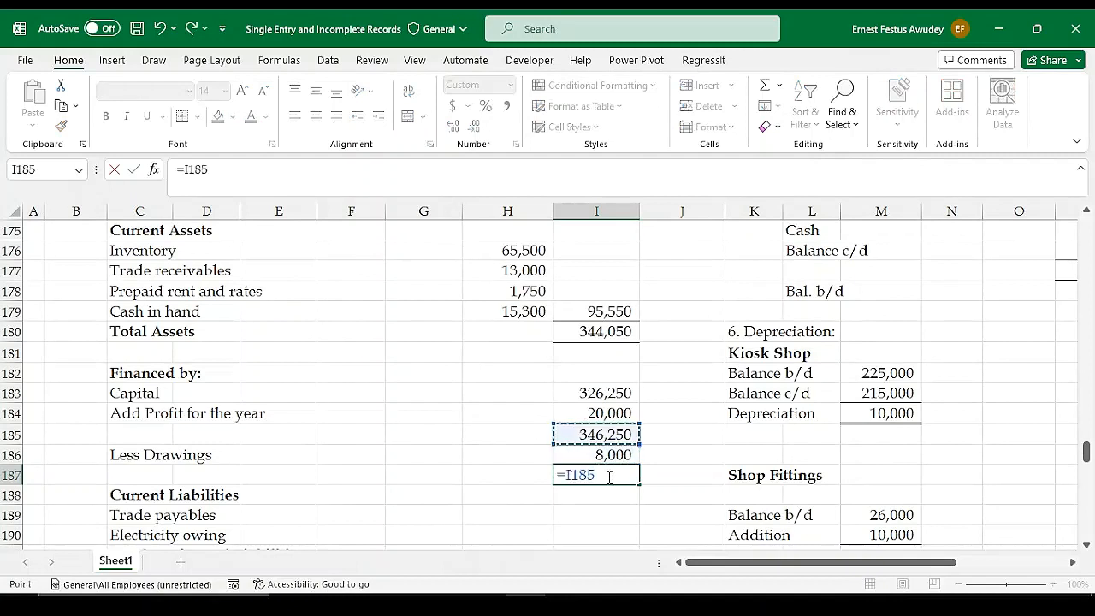
text(-)
key(Up)
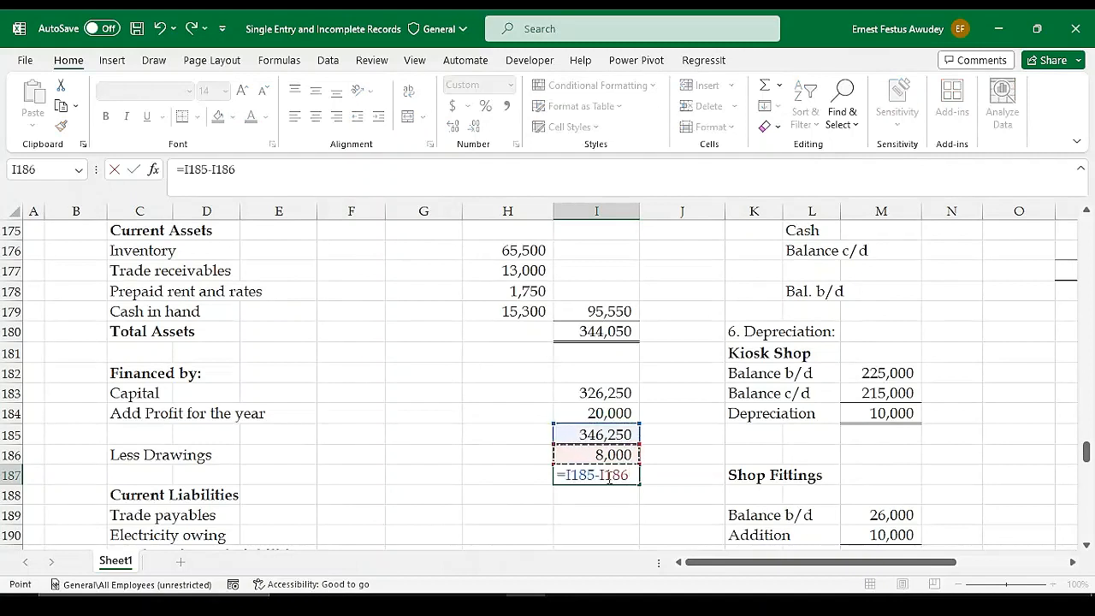
key(Return)
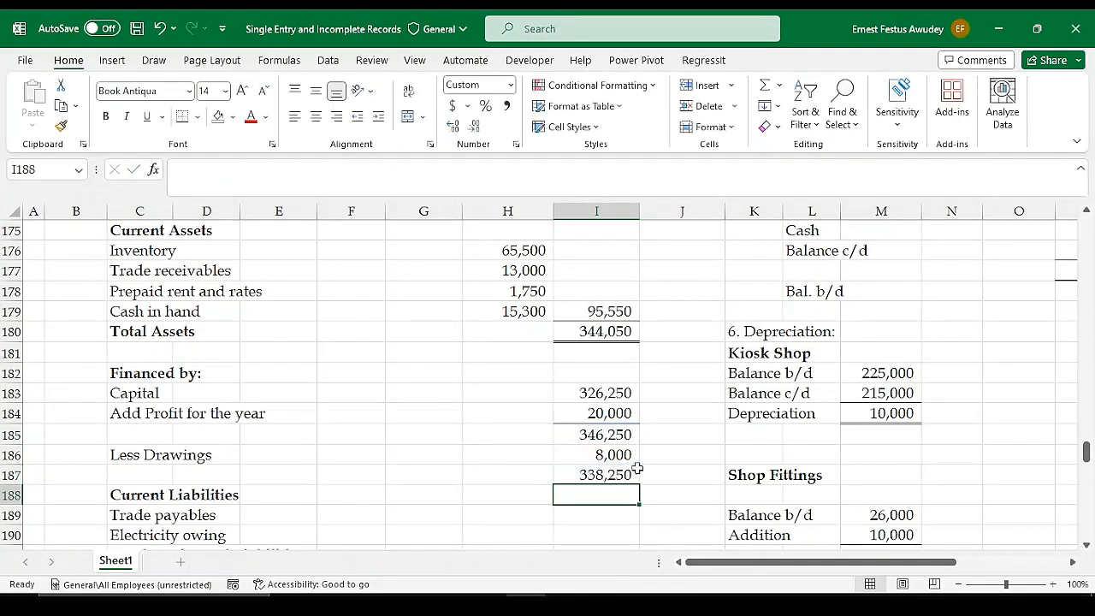
Apply a bottom border to the drawings amount in I186
click(604, 477)
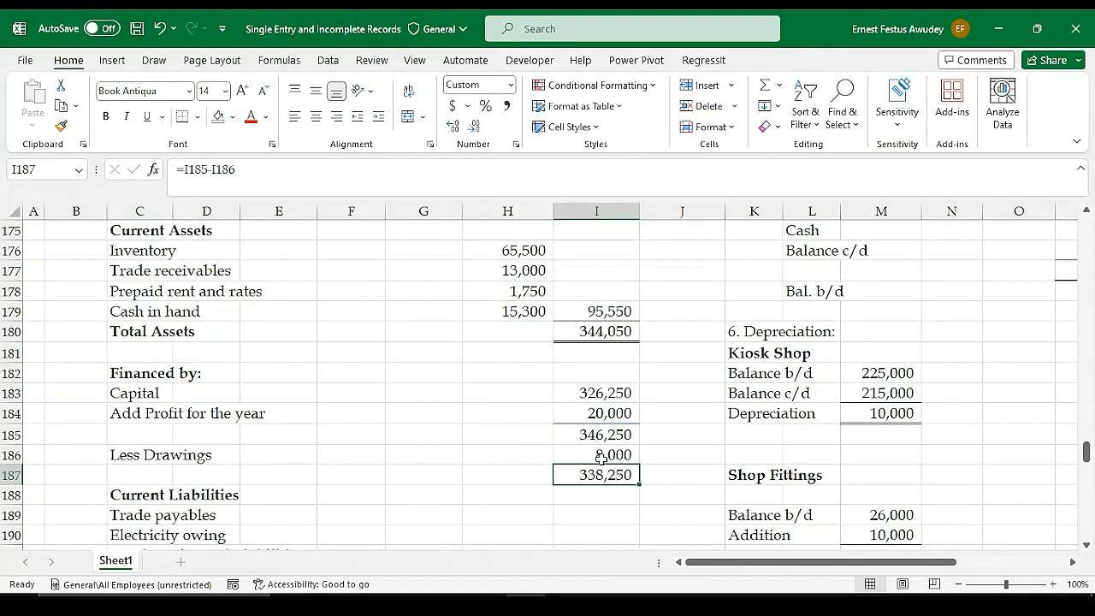
click(604, 457)
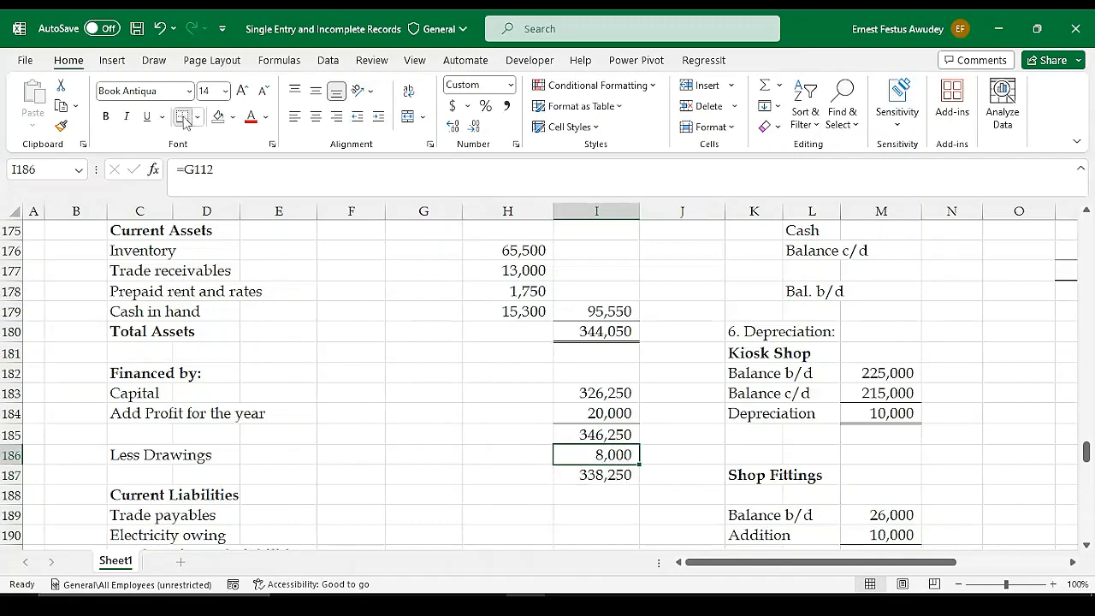
click(479, 452)
Link the Trade payables amount in H189 to the Balance c/d in the Payables Control Account working with =O158
scroll(493, 438, down, 1)
scroll(493, 439, down, 3)
scroll(506, 396, up, 1)
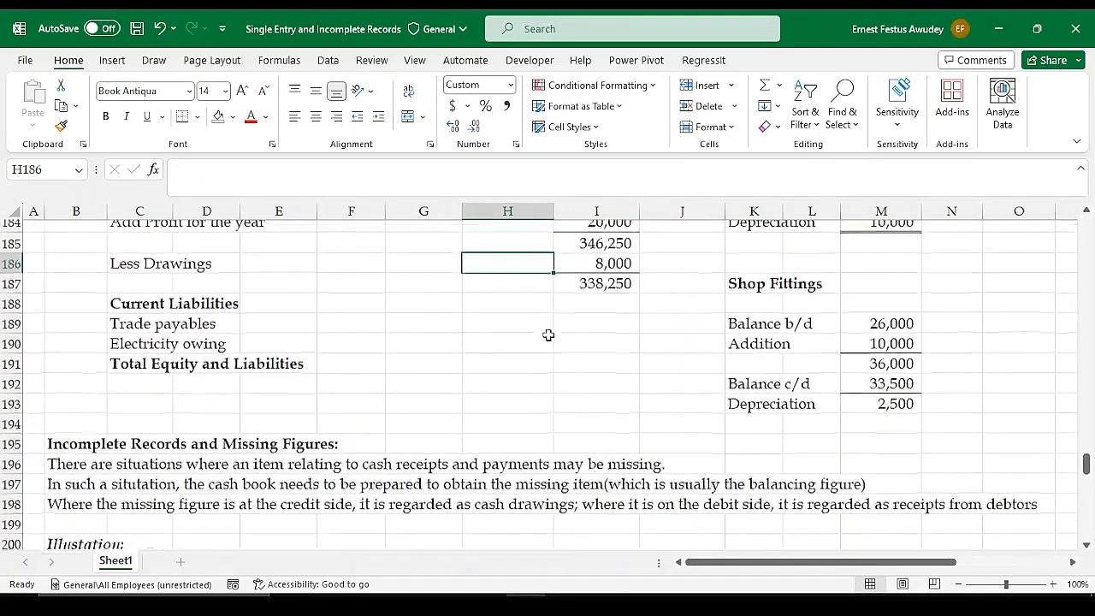
click(489, 332)
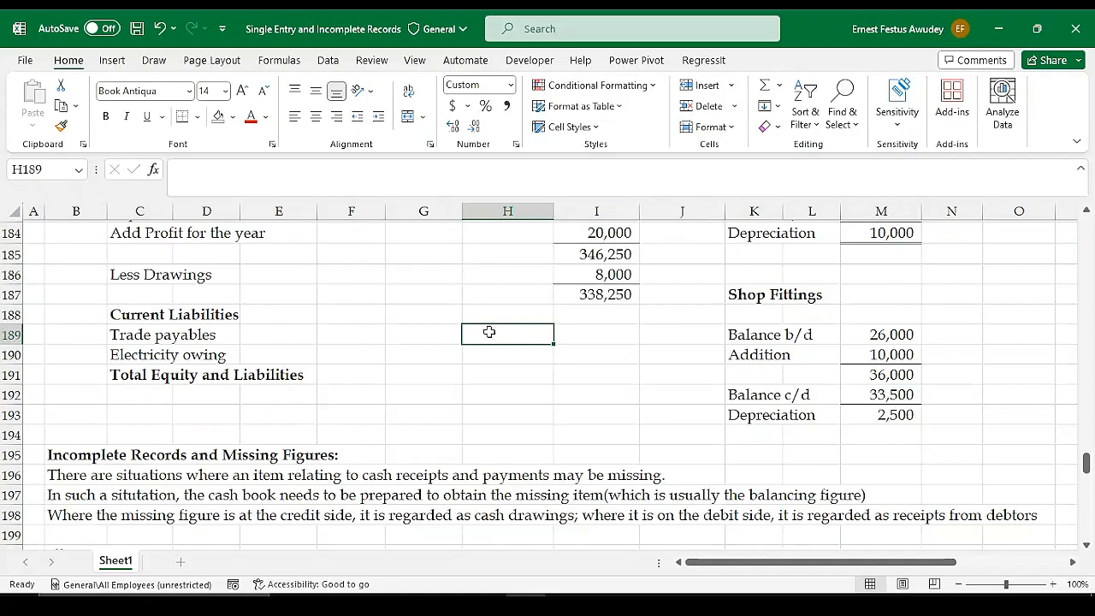
text(=)
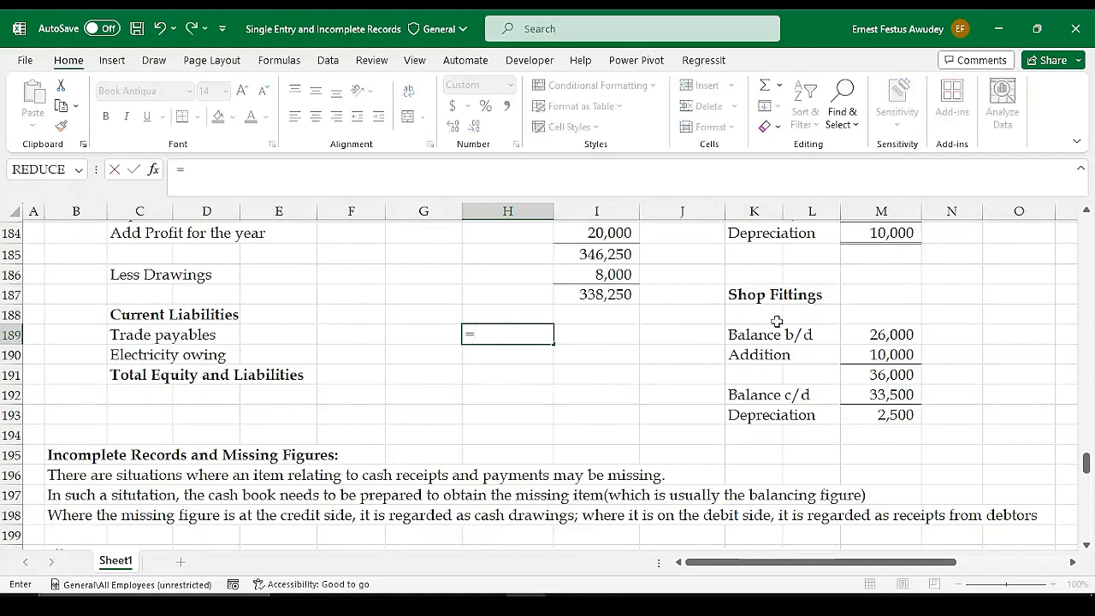
scroll(916, 340, up, 6)
scroll(938, 351, up, 6)
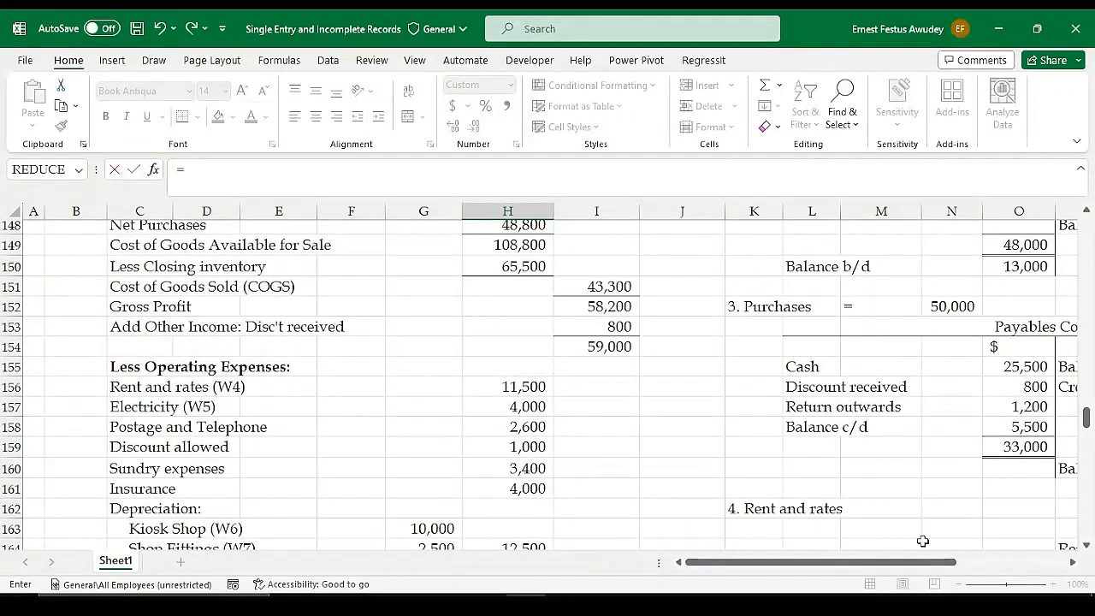
drag(917, 563, 940, 563)
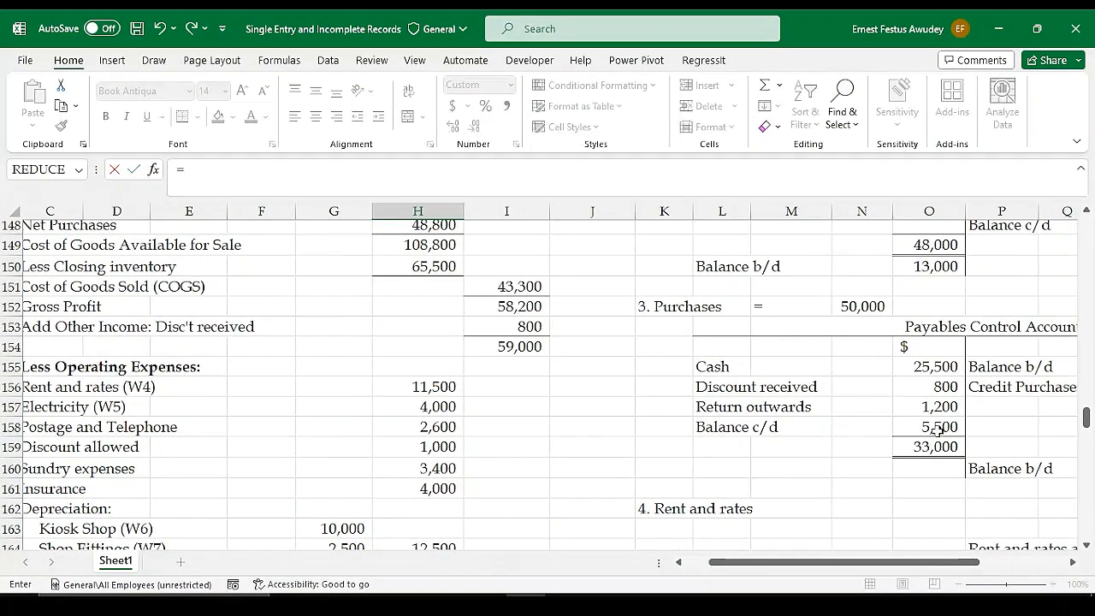
click(937, 429)
key(Return)
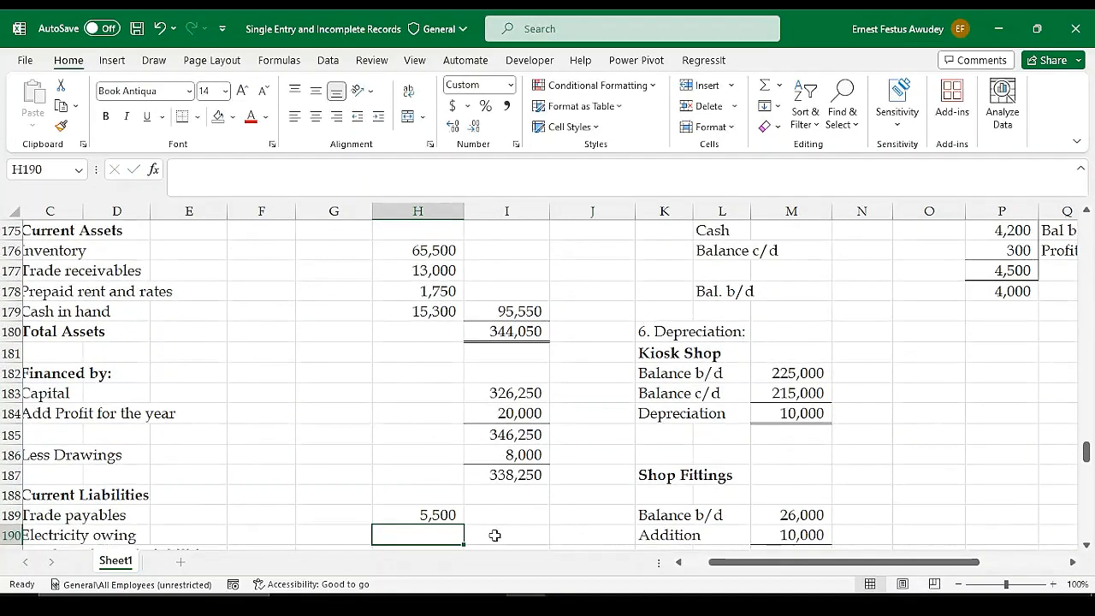
Link the Electricity owing amount in H190 to the Balance c/d in the Electricity account working with =P176
text(=)
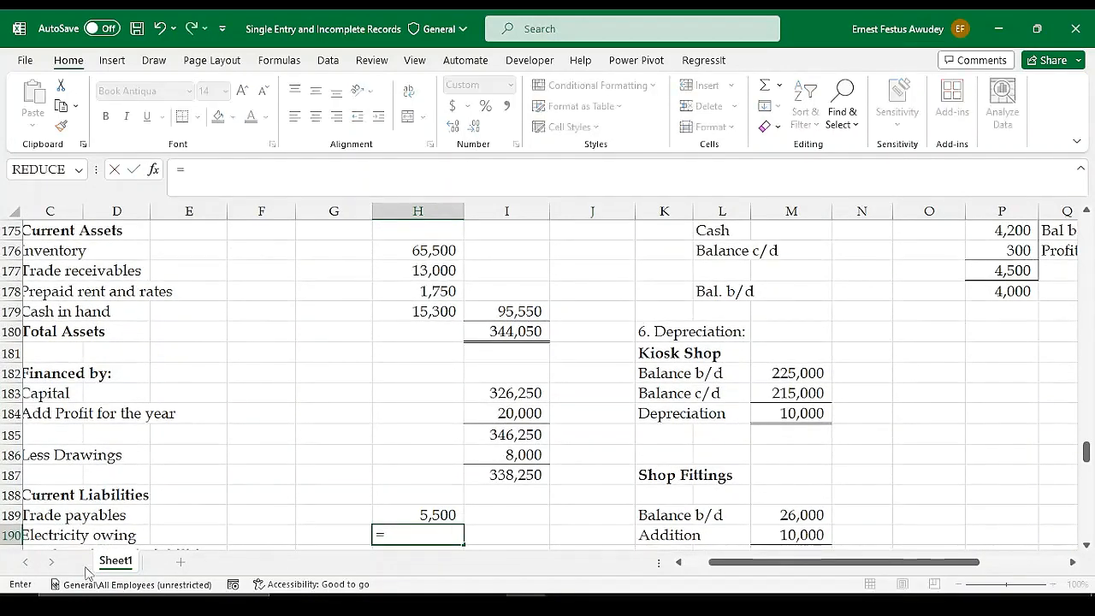
scroll(964, 437, up, 3)
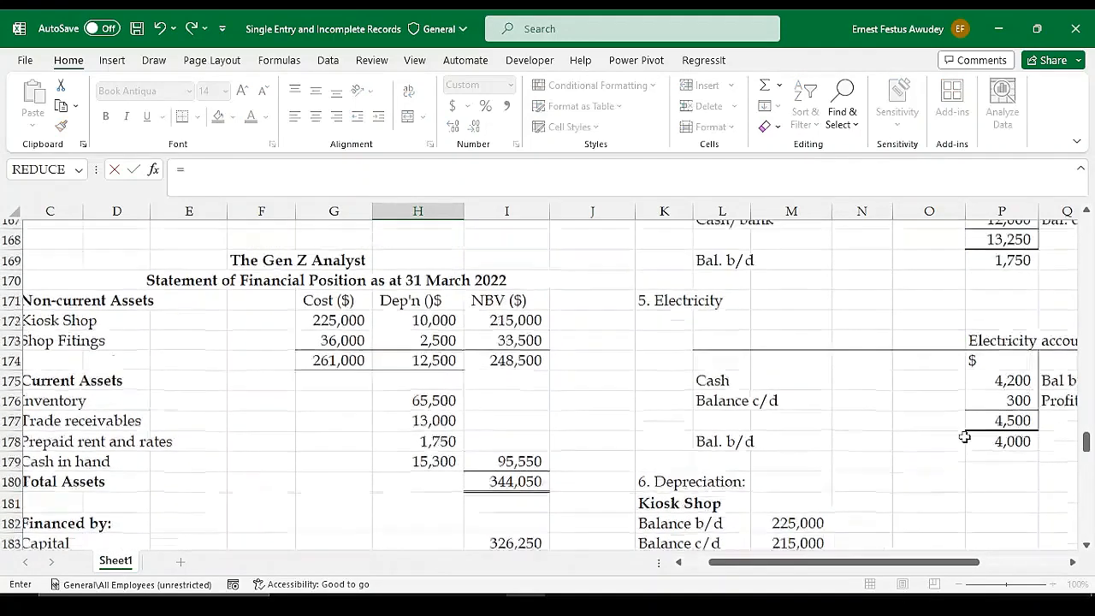
scroll(965, 437, up, 3)
scroll(958, 472, down, 2)
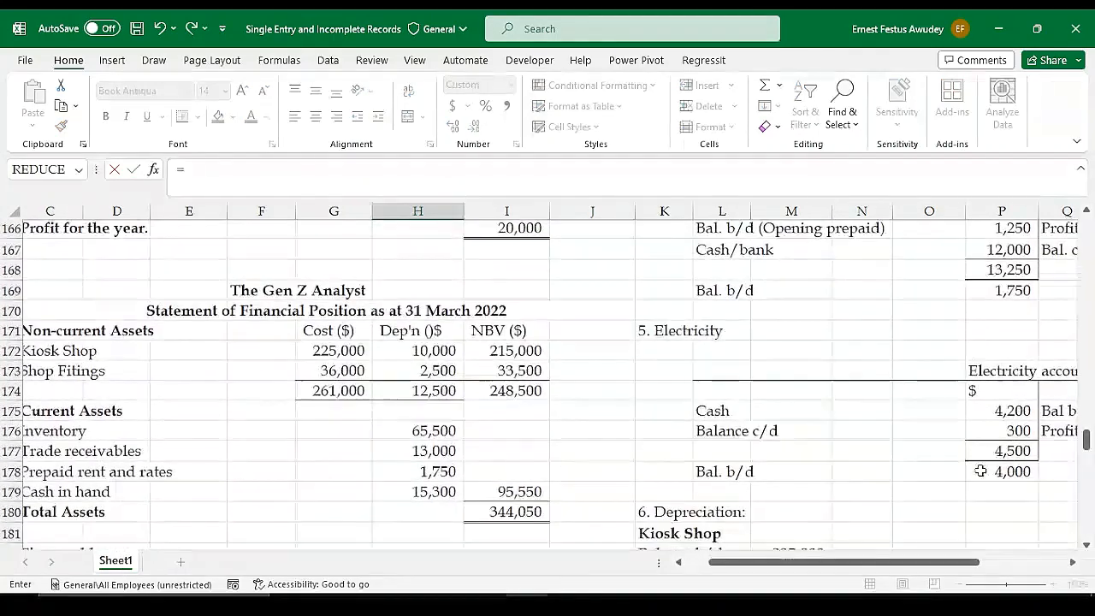
click(1013, 430)
key(Return)
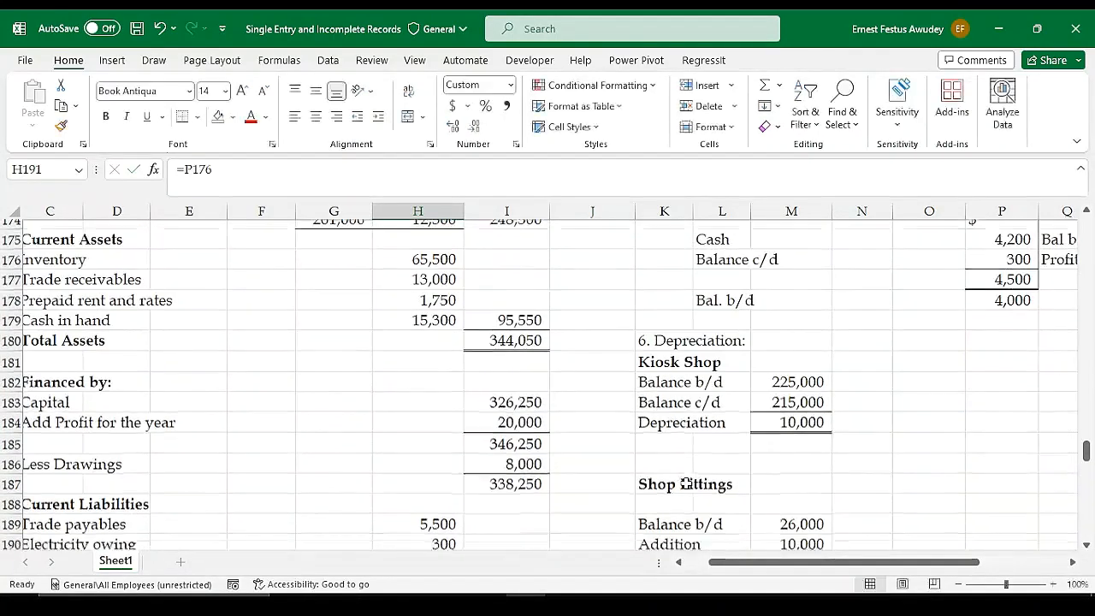
Total the trade payables and electricity owing in I190 with a SUM of H189:H190
click(514, 519)
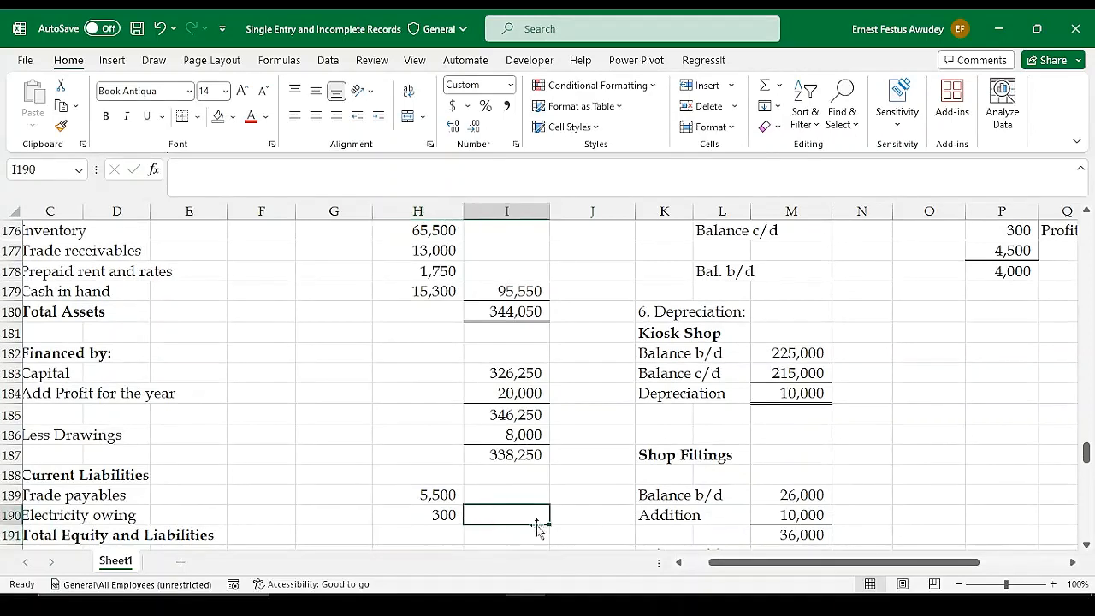
key(alt+equal)
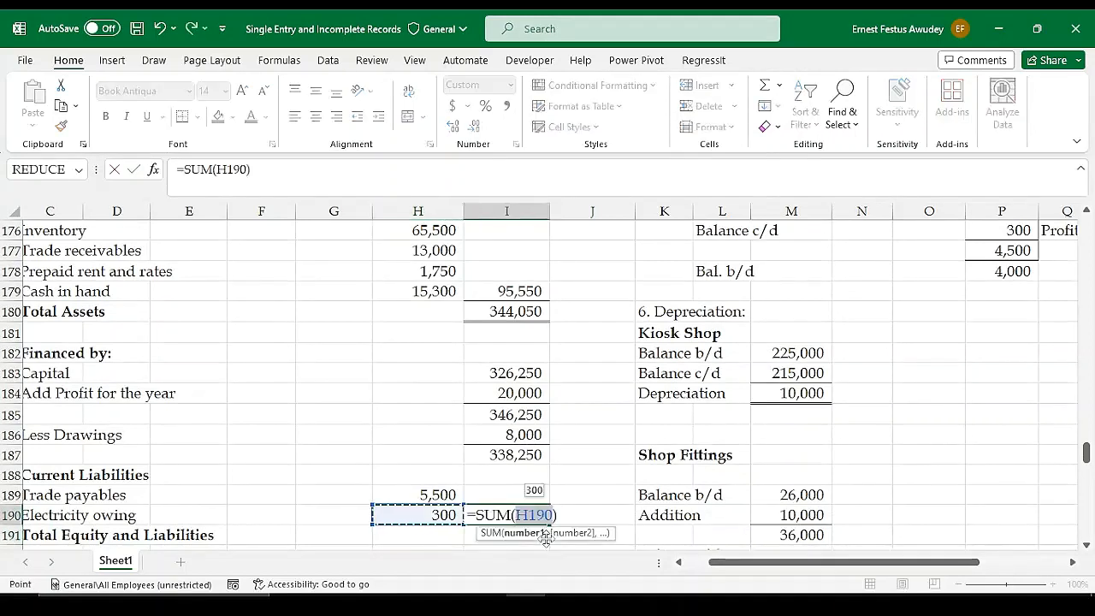
key(Return)
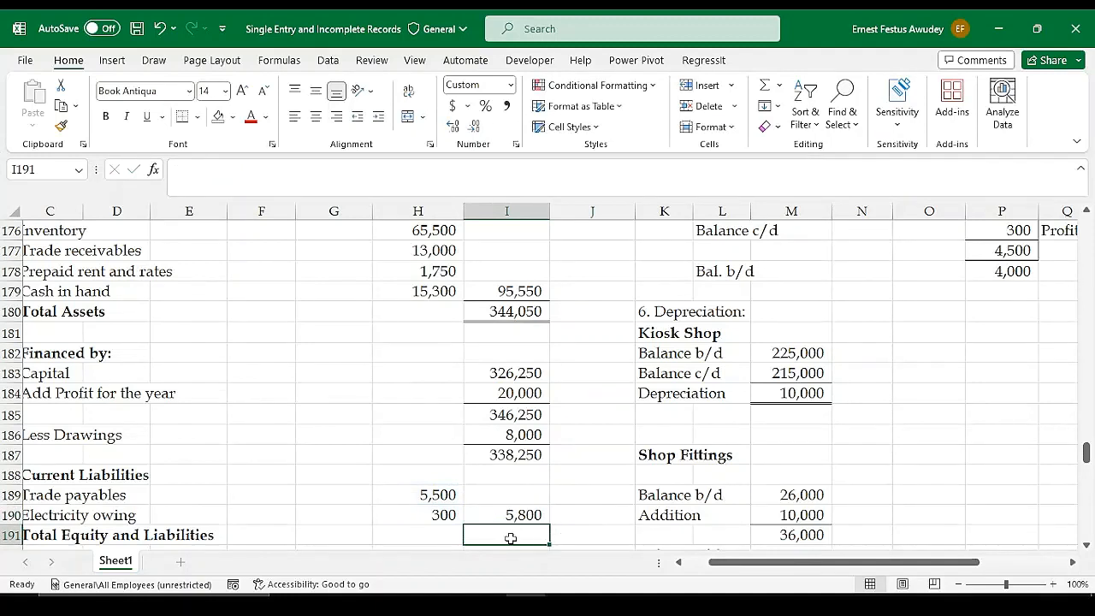
Calculate Total Equity and Liabilities in I191 with =SUM(I187:I190)
key(alt+=)
key(shift+Up)
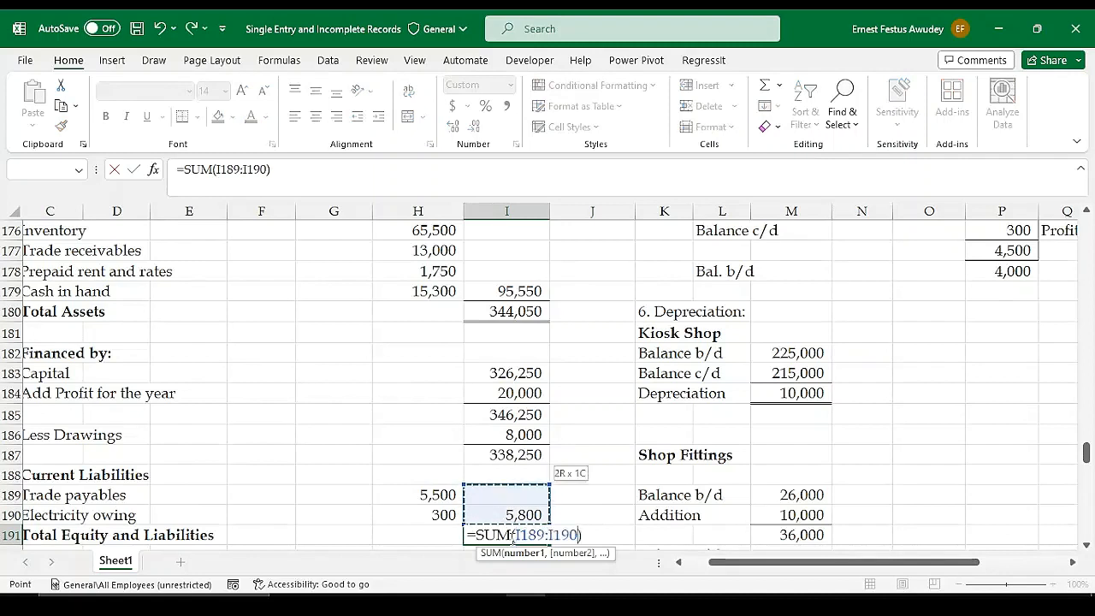
key(shift+Up)
key(shift+Up)
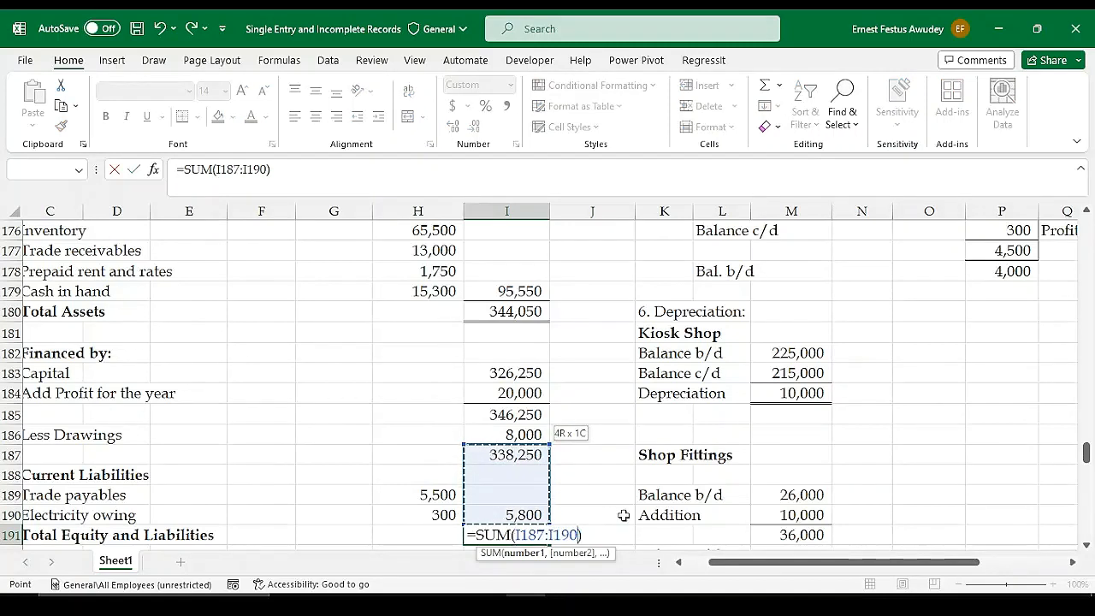
mouse_move(714, 565)
mouse_down()
mouse_move(730, 566)
mouse_move(706, 567)
mouse_up()
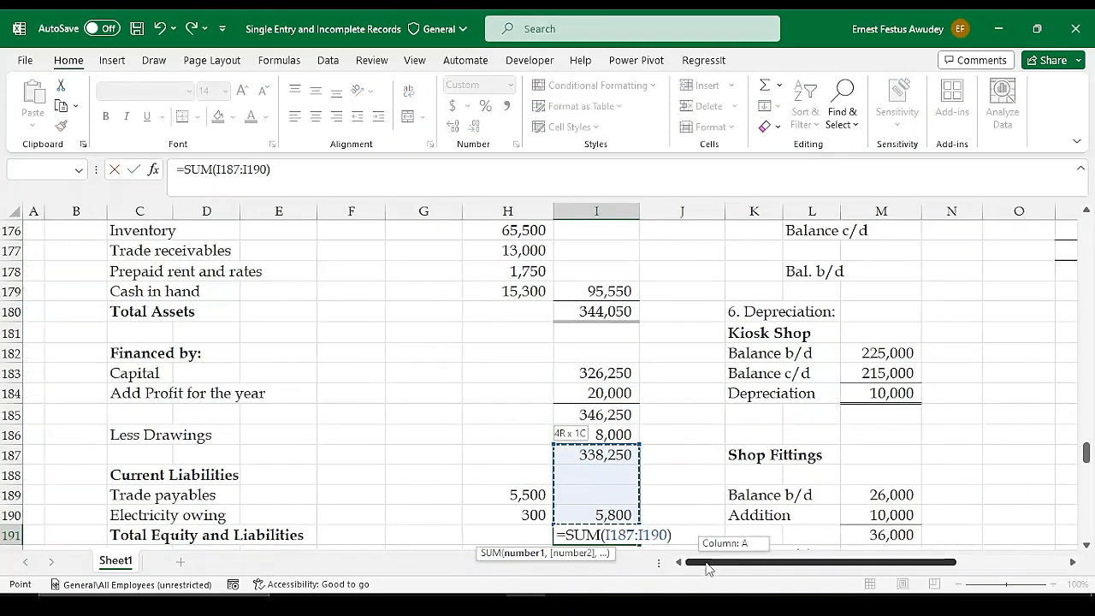
key(Return)
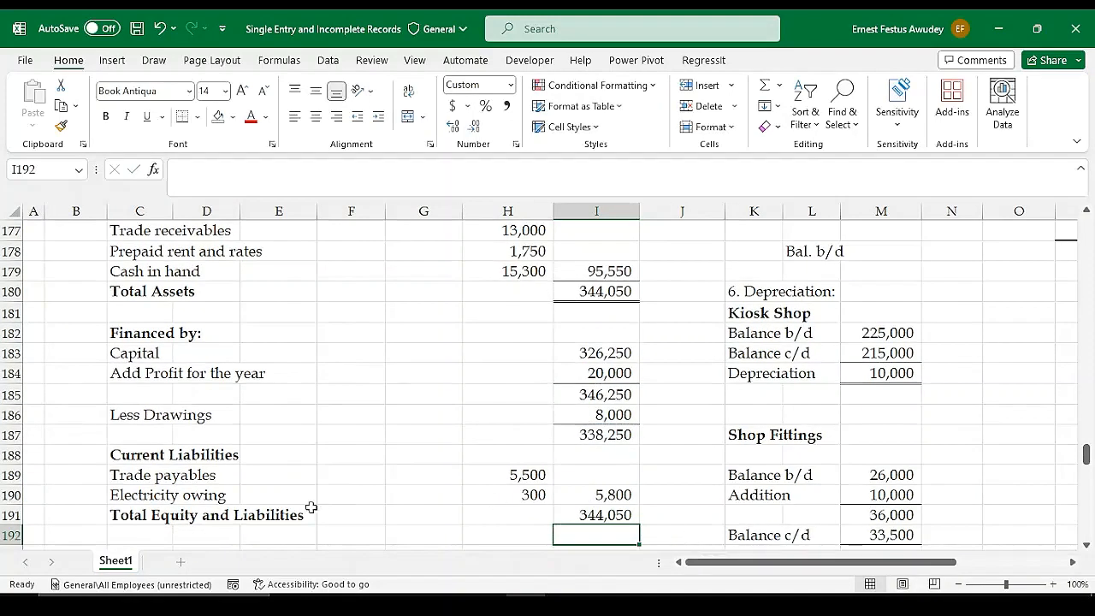
Apply a top and double bottom border to the Total Equity and Liabilities amount in I191
click(614, 516)
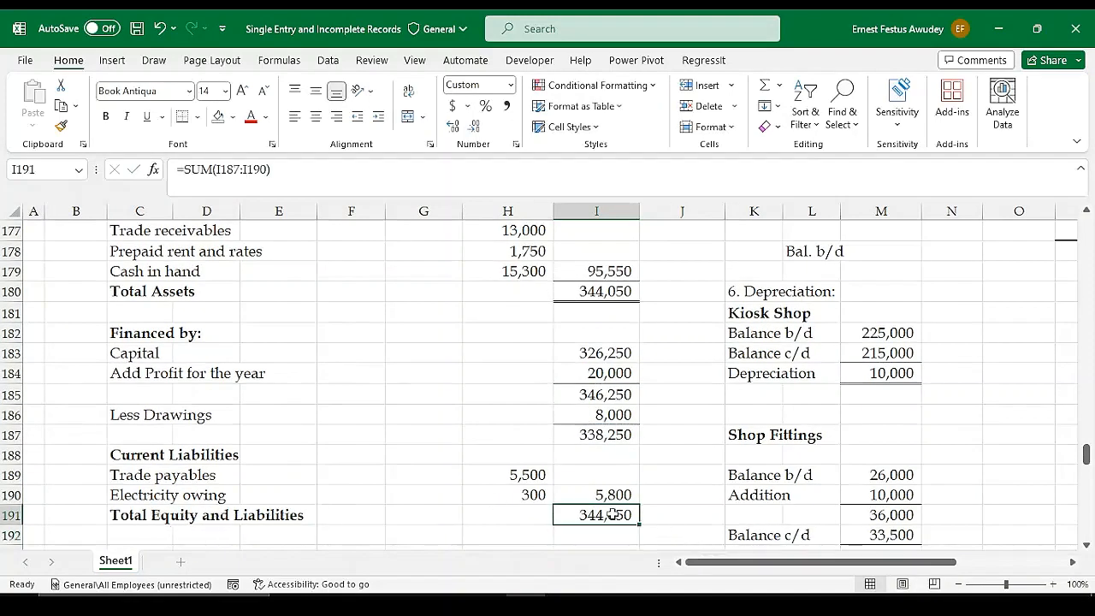
click(198, 117)
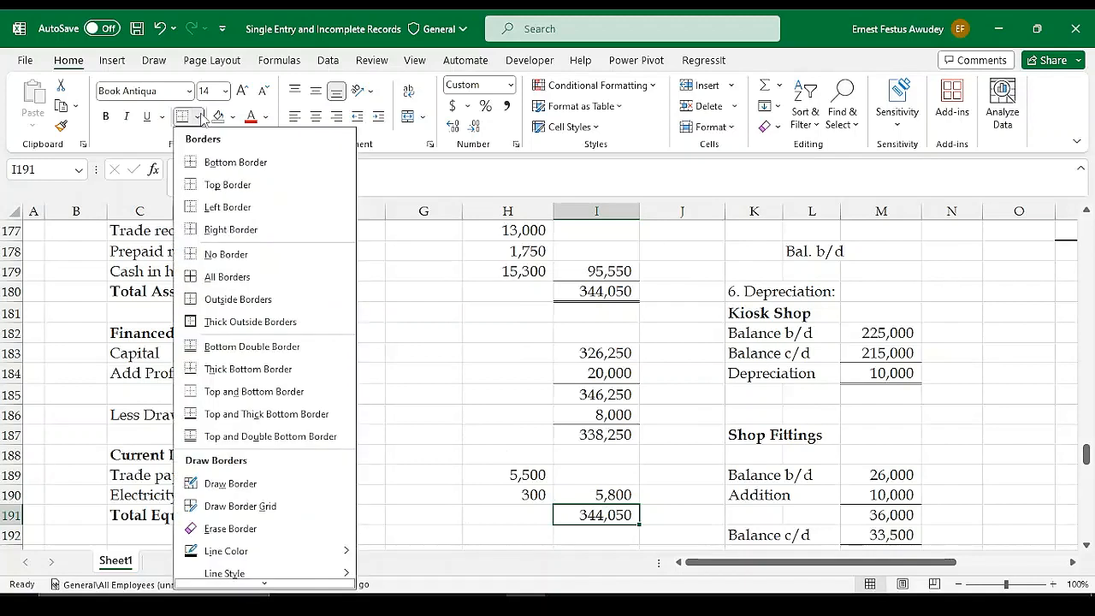
click(217, 438)
click(654, 477)
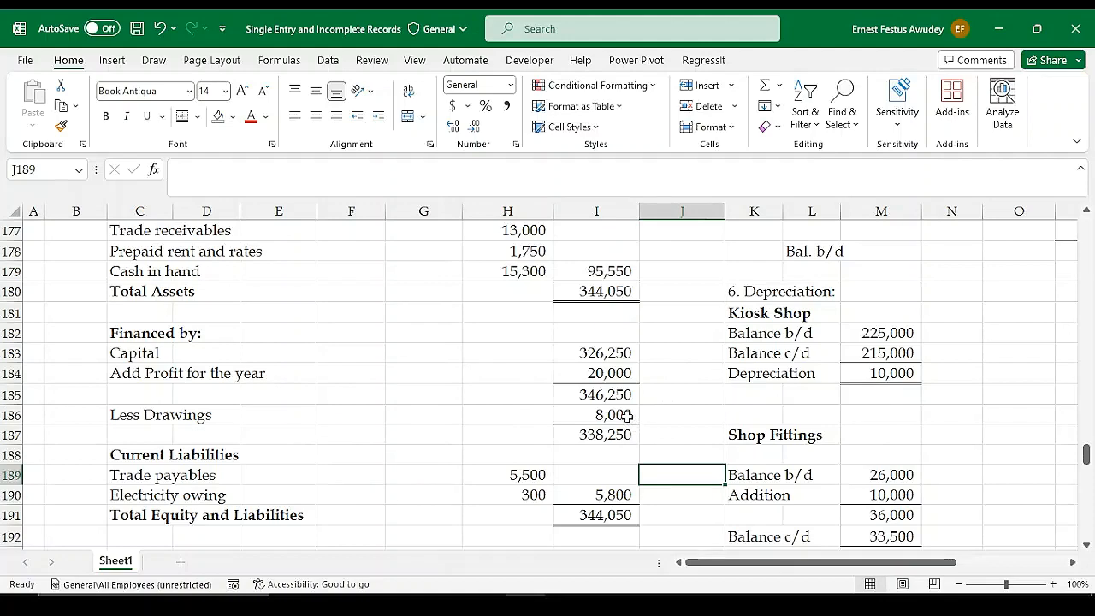
Correct the depreciation column heading in H171 of the Statement of Financial Position to "Dep'n ($)"
scroll(613, 415, up, 3)
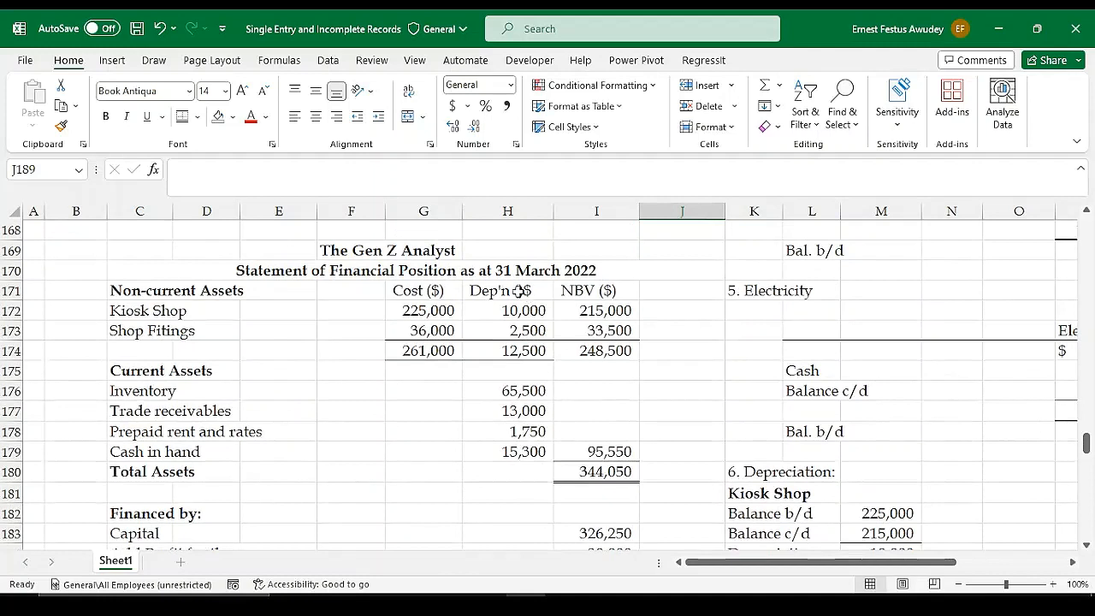
click(518, 291)
double_click(518, 291)
key(Delete)
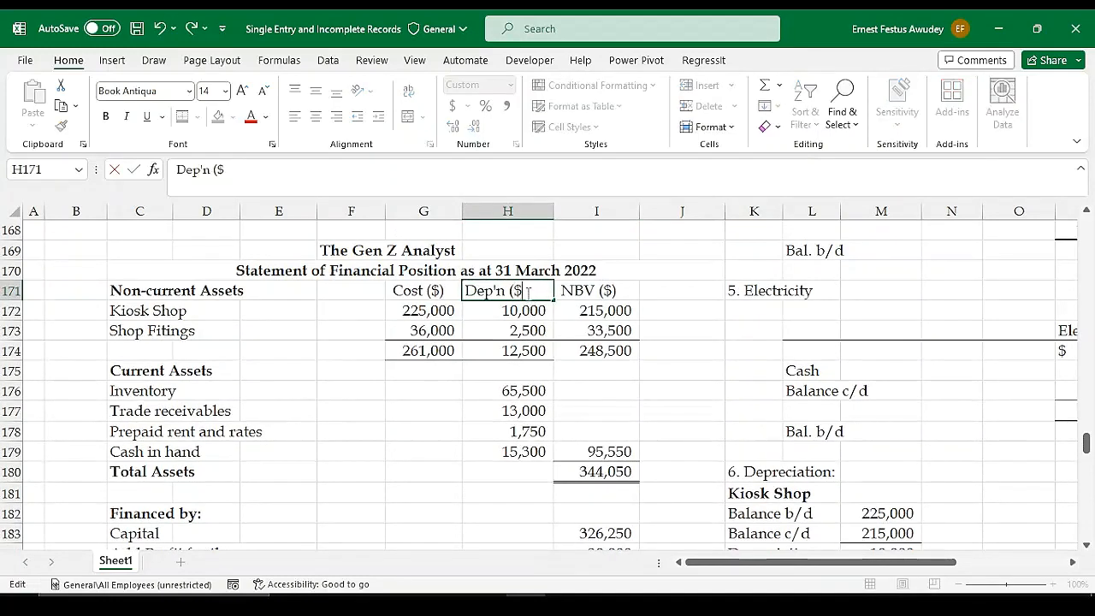
text())
key(Return)
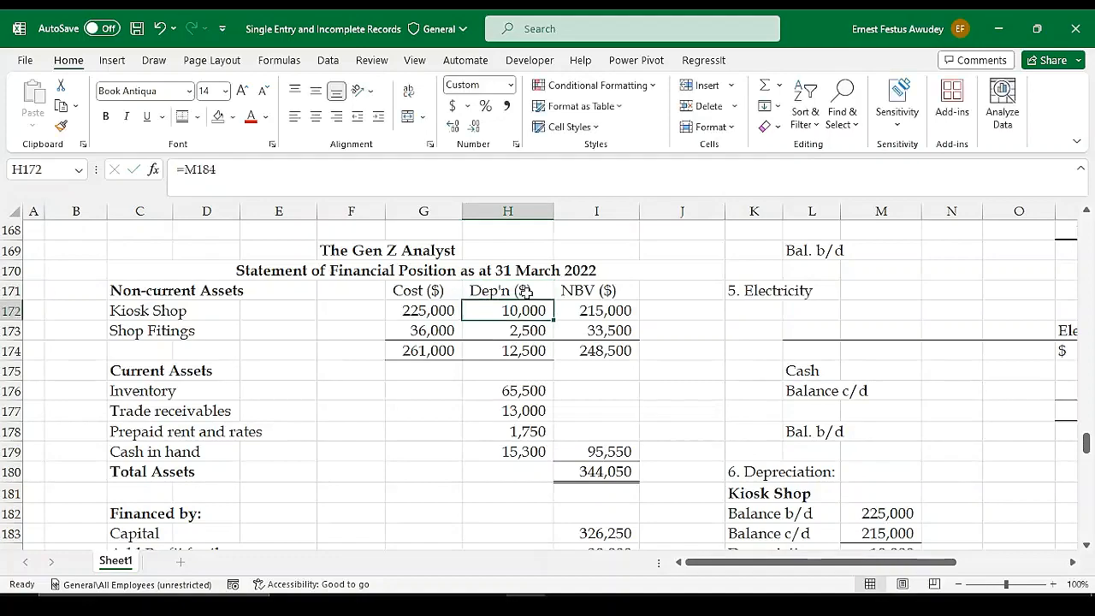
click(285, 430)
scroll(508, 451, down, 3)
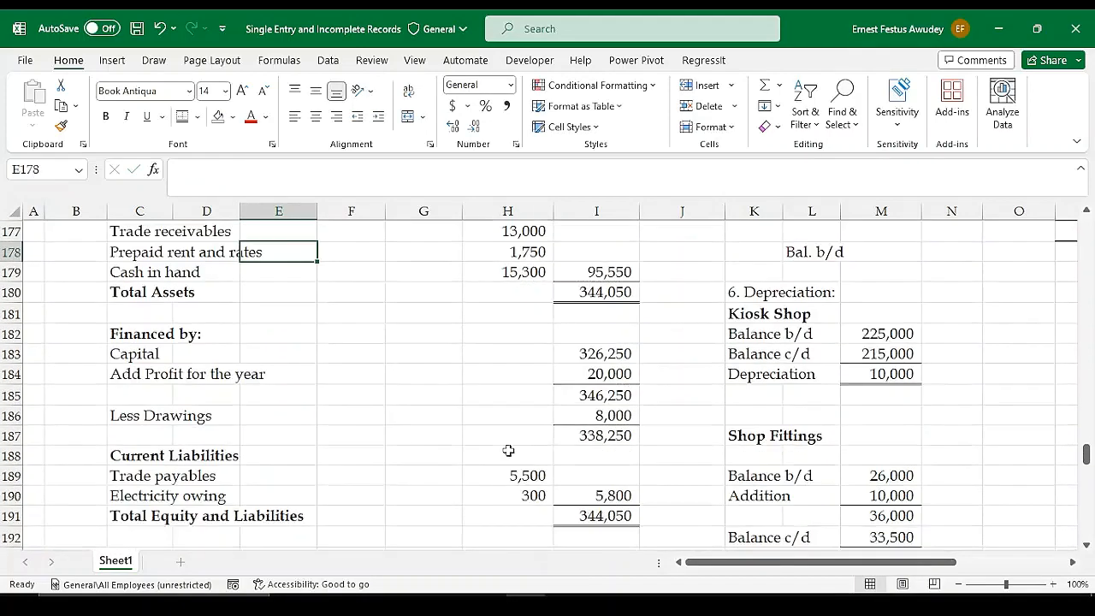
Review The Gen Z Analyst's requirements, Statement of Profit or Loss and Statement of Financial Position against their workings
scroll(508, 451, down, 5)
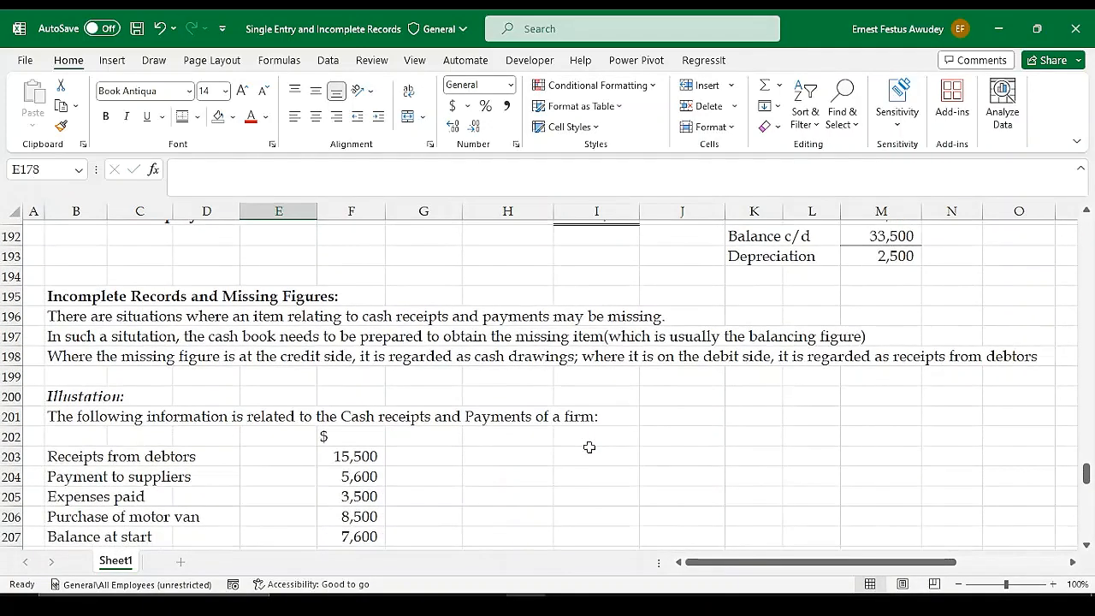
scroll(590, 447, up, 13)
click(627, 432)
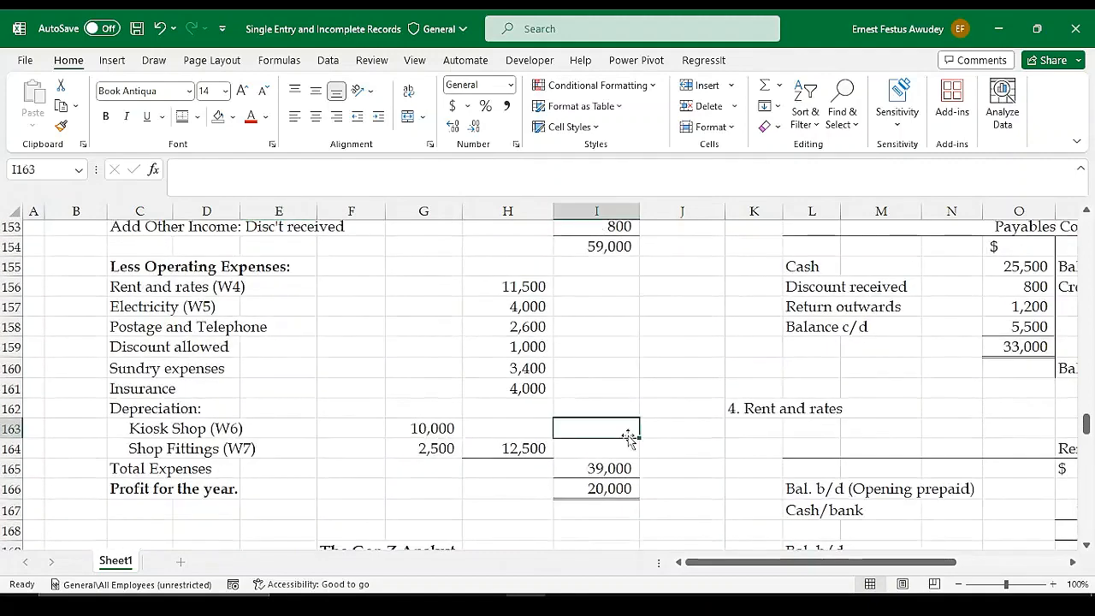
scroll(611, 349, up, 8)
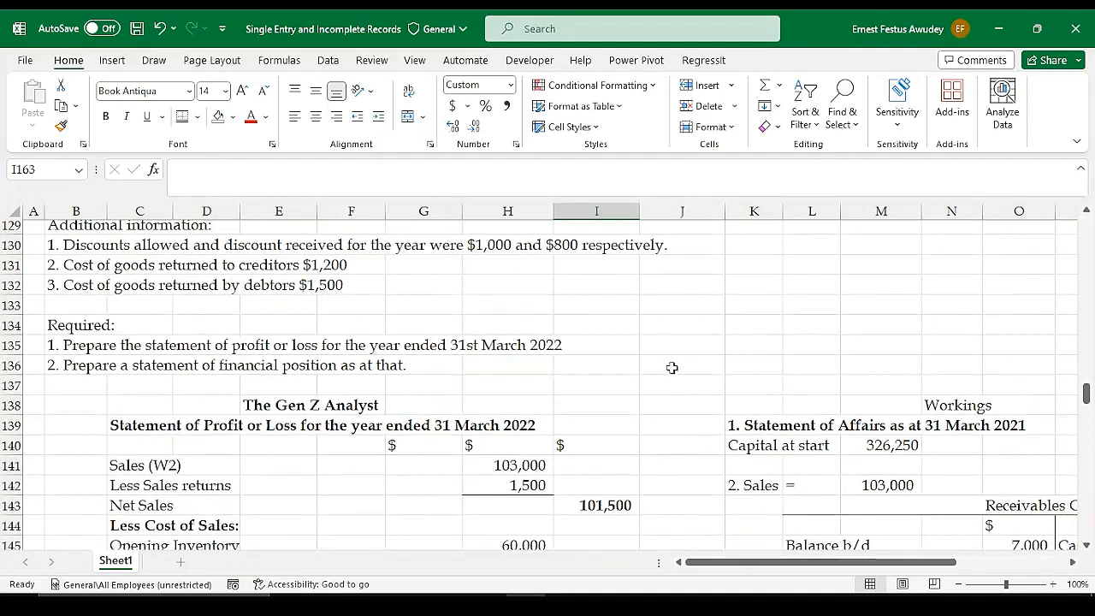
click(840, 604)
scroll(364, 425, down, 4)
scroll(364, 425, down, 12)
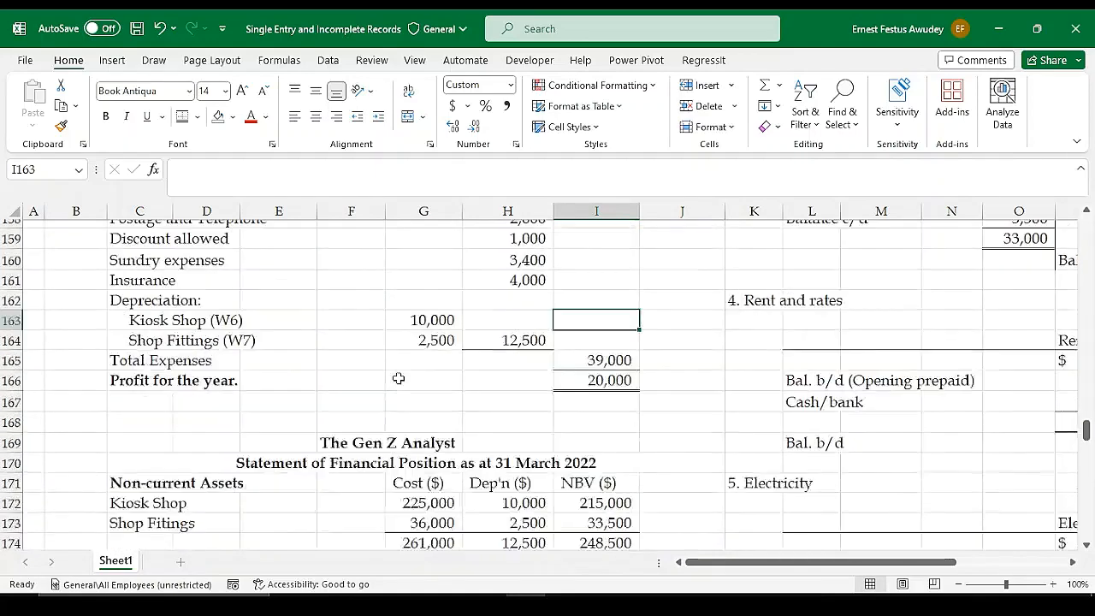
Read the notes on incomplete records and missing figures, plus the Statement of Inventory Lost format and its stolen-inventory illustration
scroll(402, 373, down, 5)
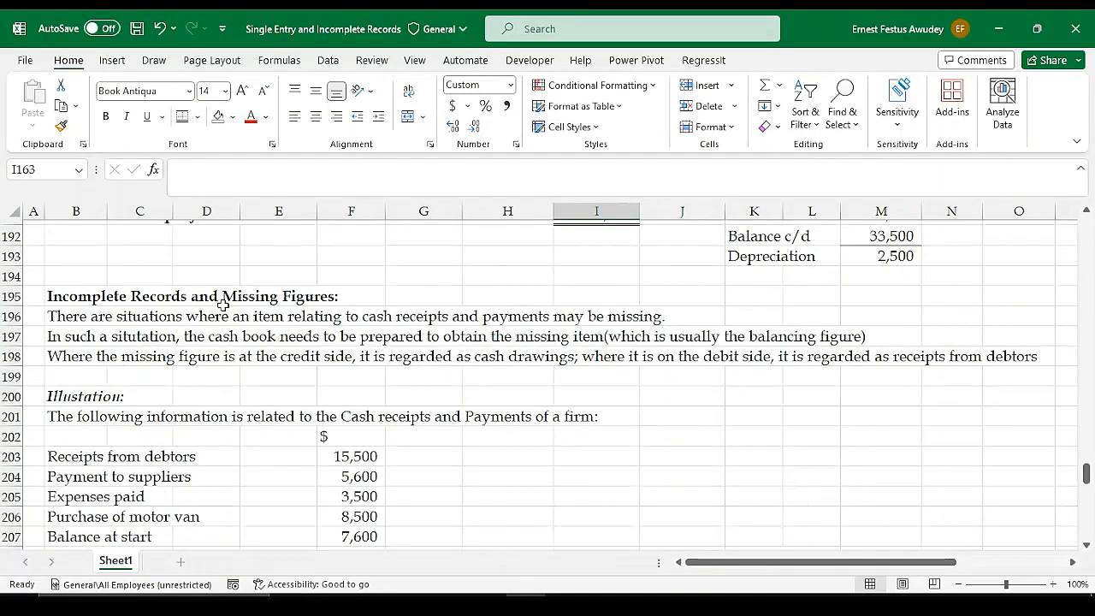
drag(309, 348, 342, 372)
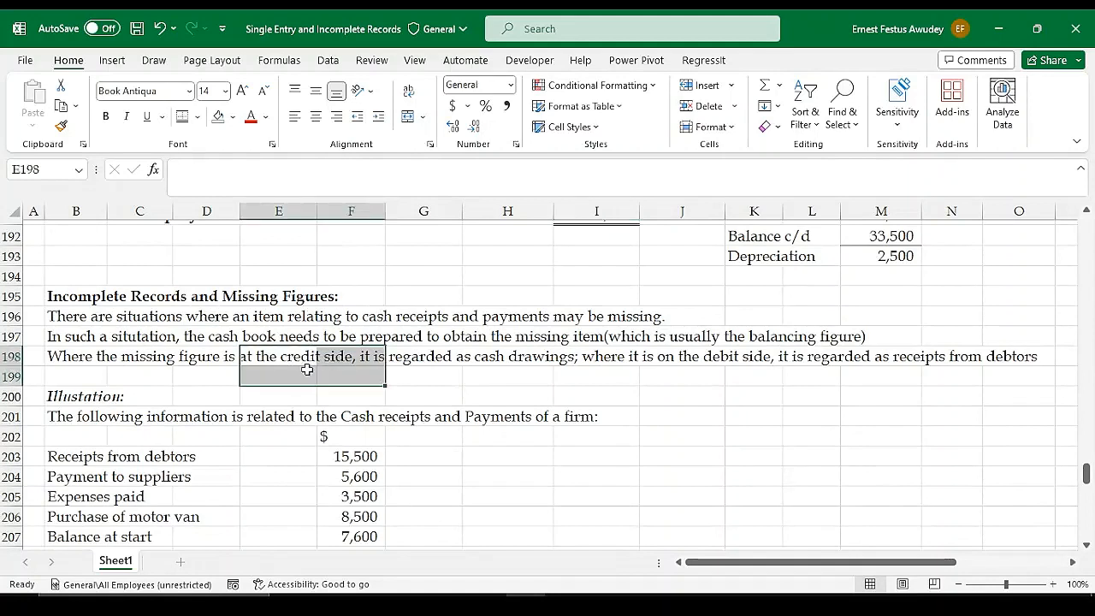
click(306, 369)
click(144, 333)
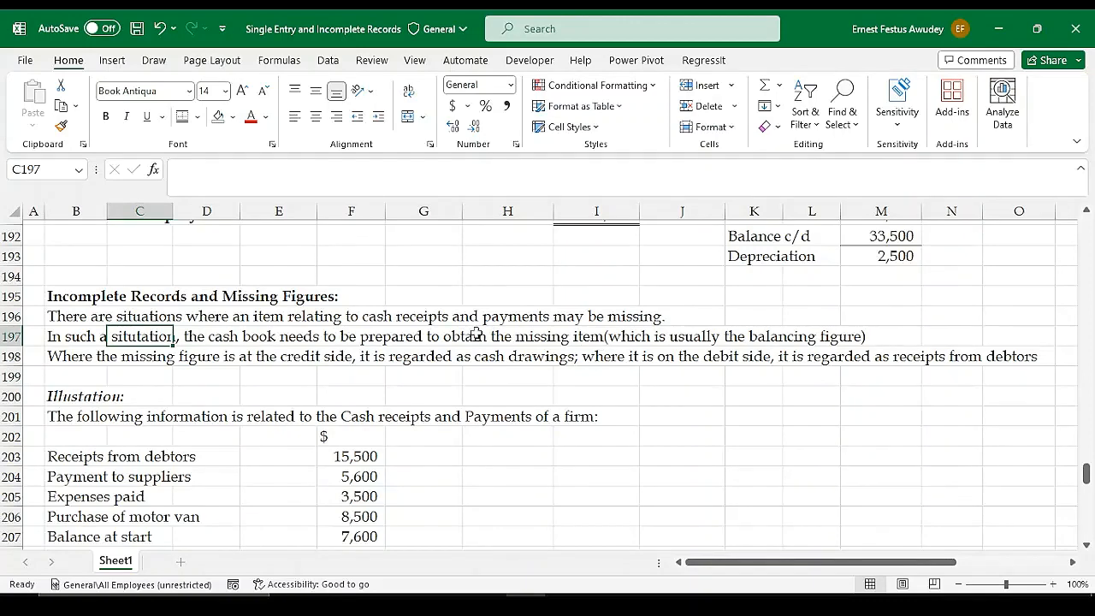
scroll(464, 355, down, 6)
scroll(463, 355, down, 3)
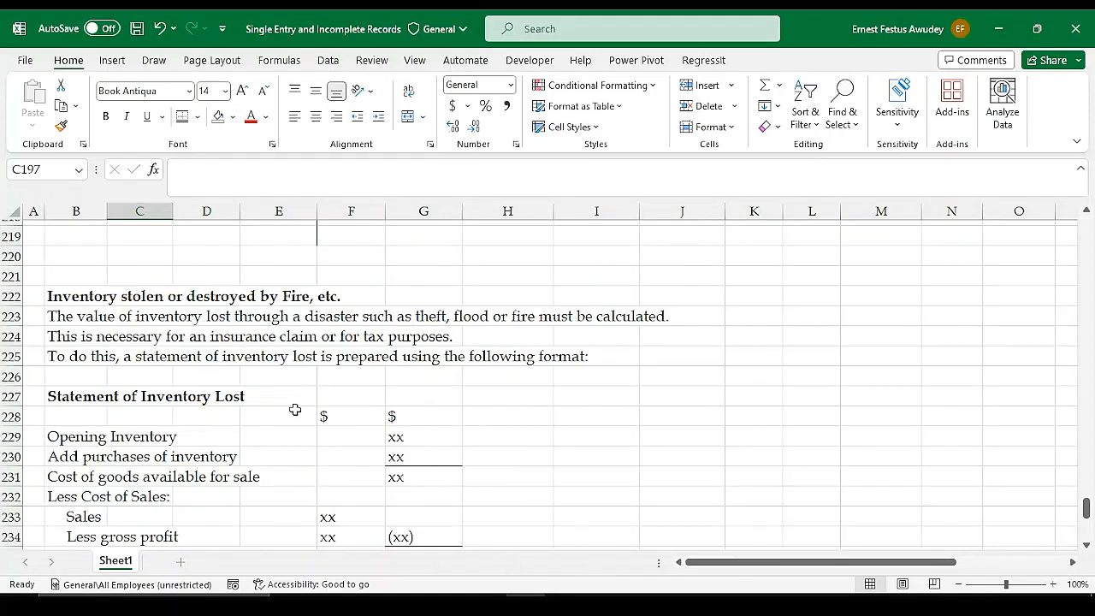
scroll(428, 423, down, 7)
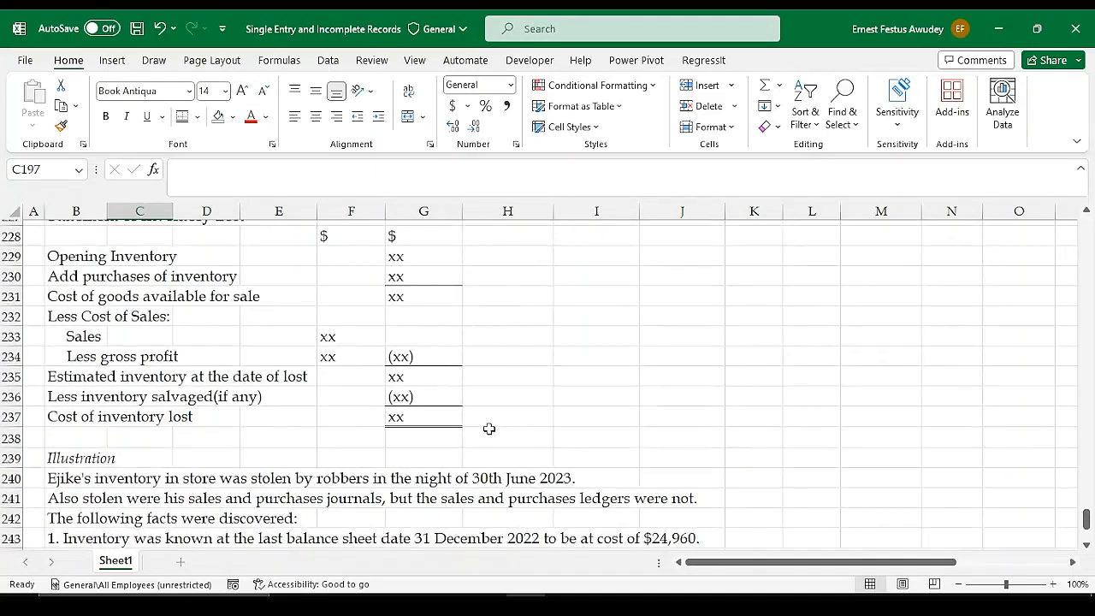
scroll(492, 424, up, 1)
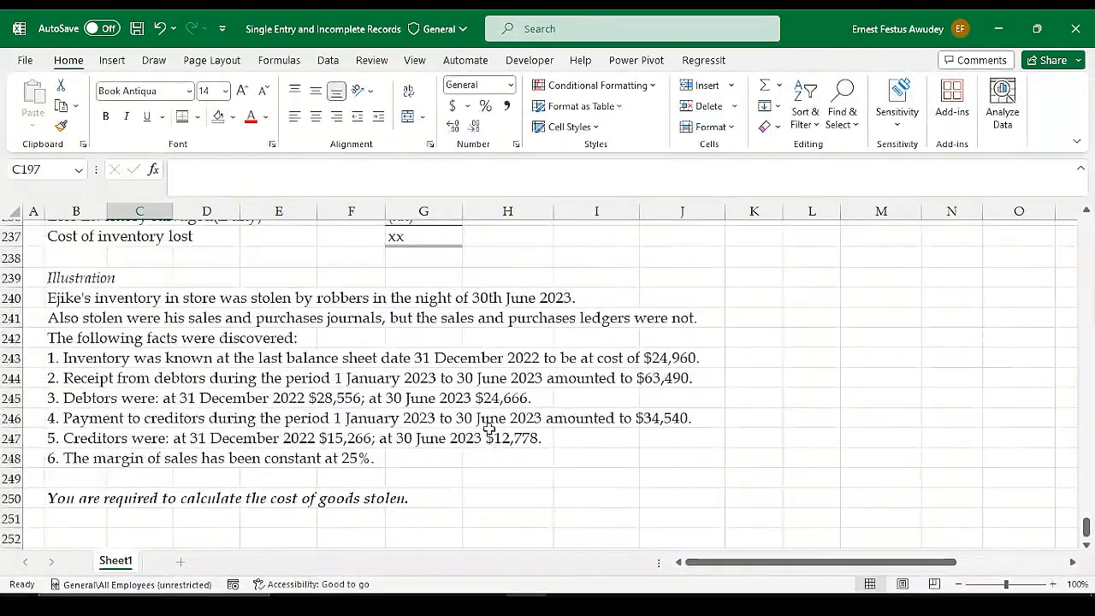
scroll(548, 368, up, 1)
scroll(563, 353, up, 2)
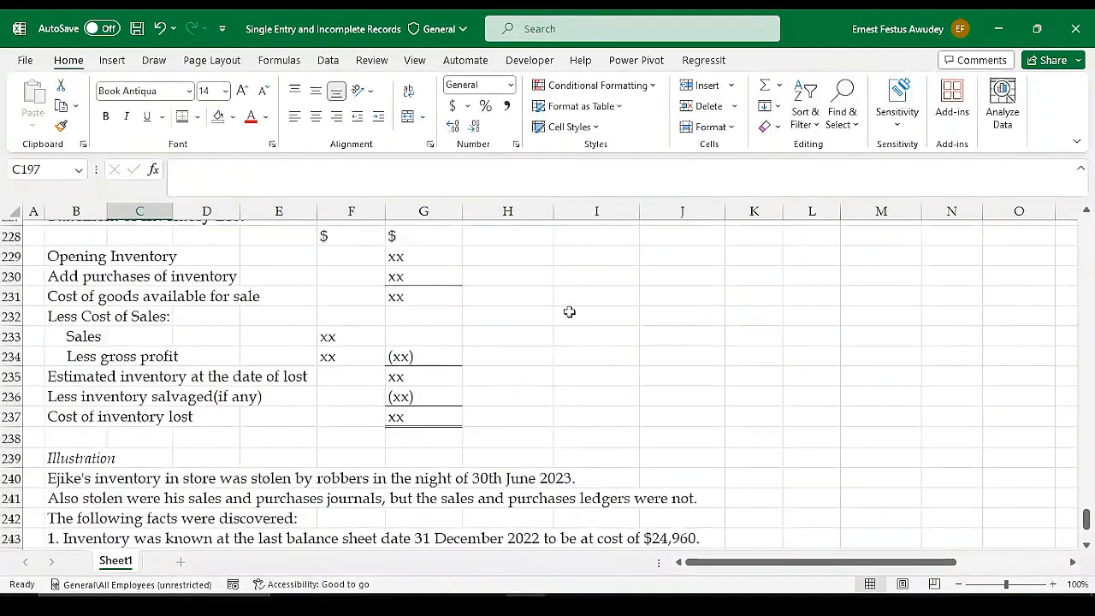